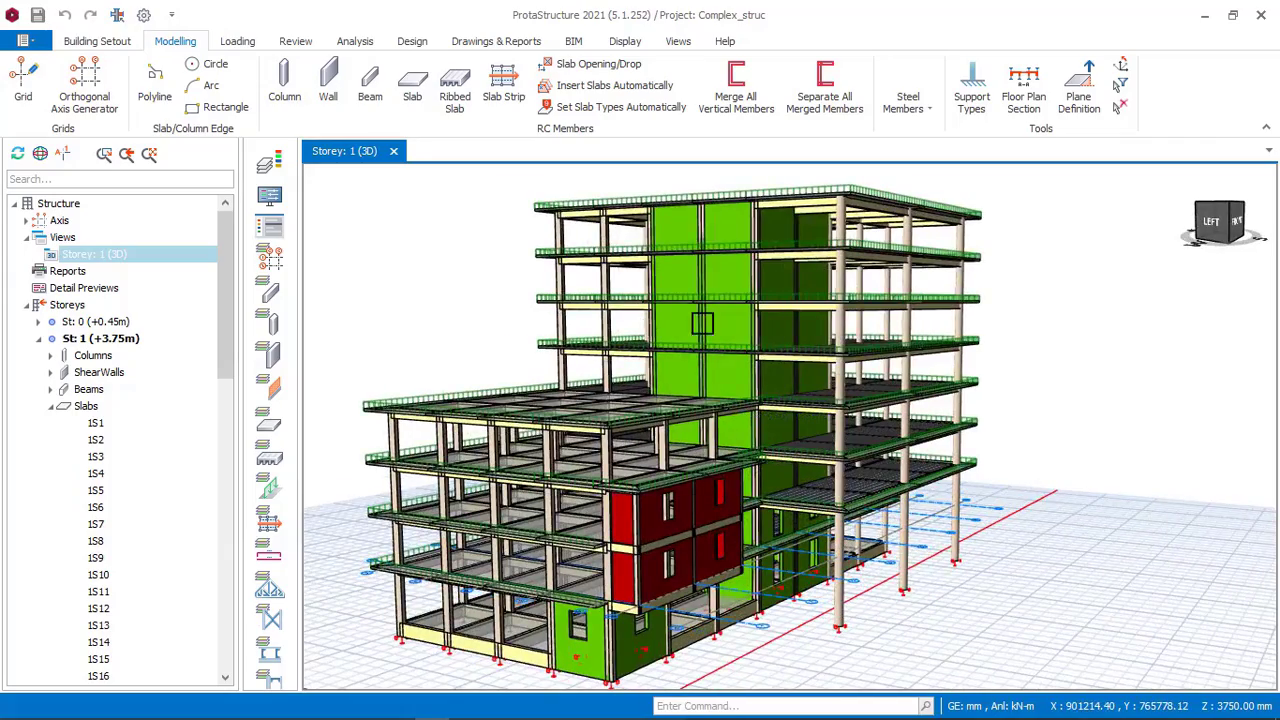
Orbit the 3D model to examine the building from several angles.
middle_drag(811, 347, 720, 340)
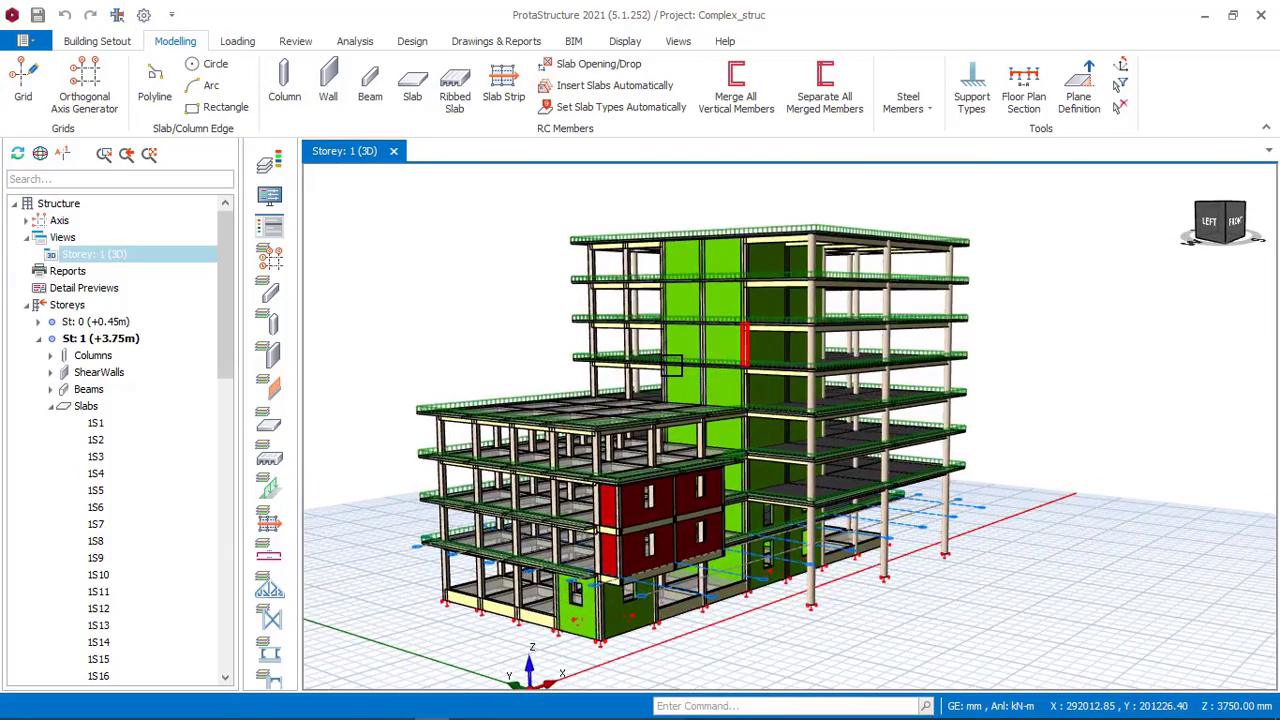
middle_drag(672, 367, 768, 376)
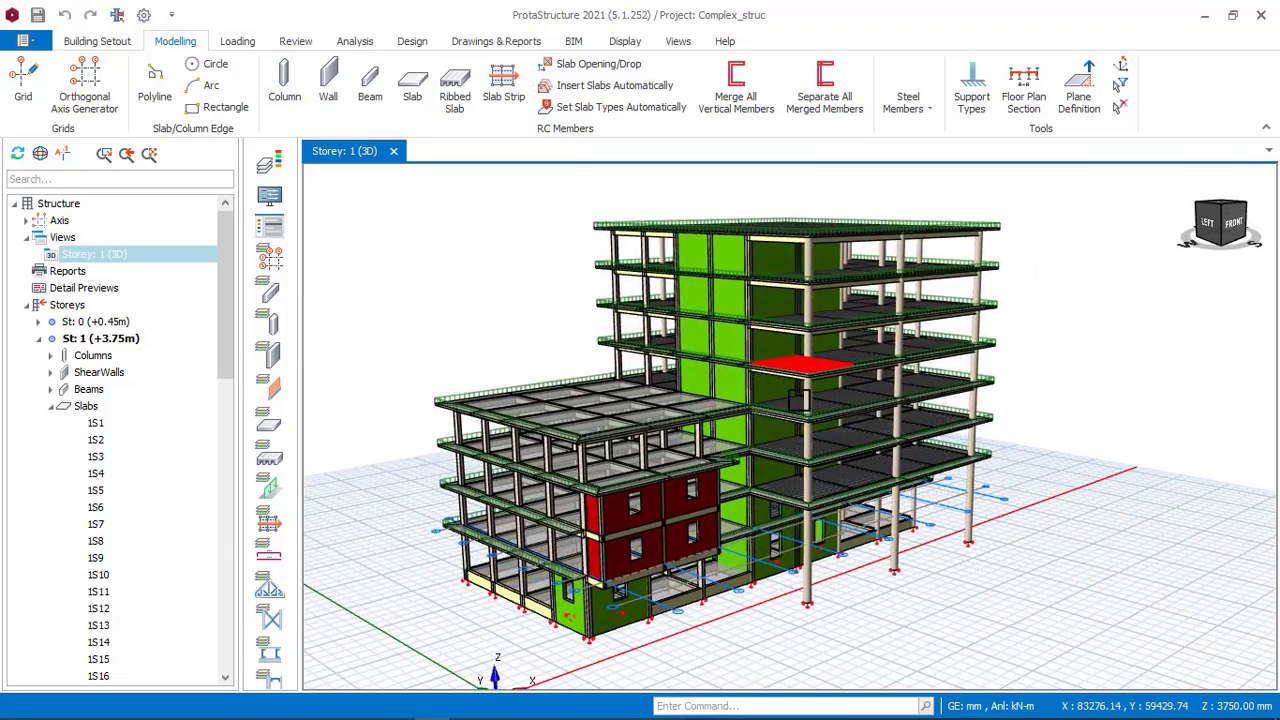
middle_drag(693, 405, 667, 420)
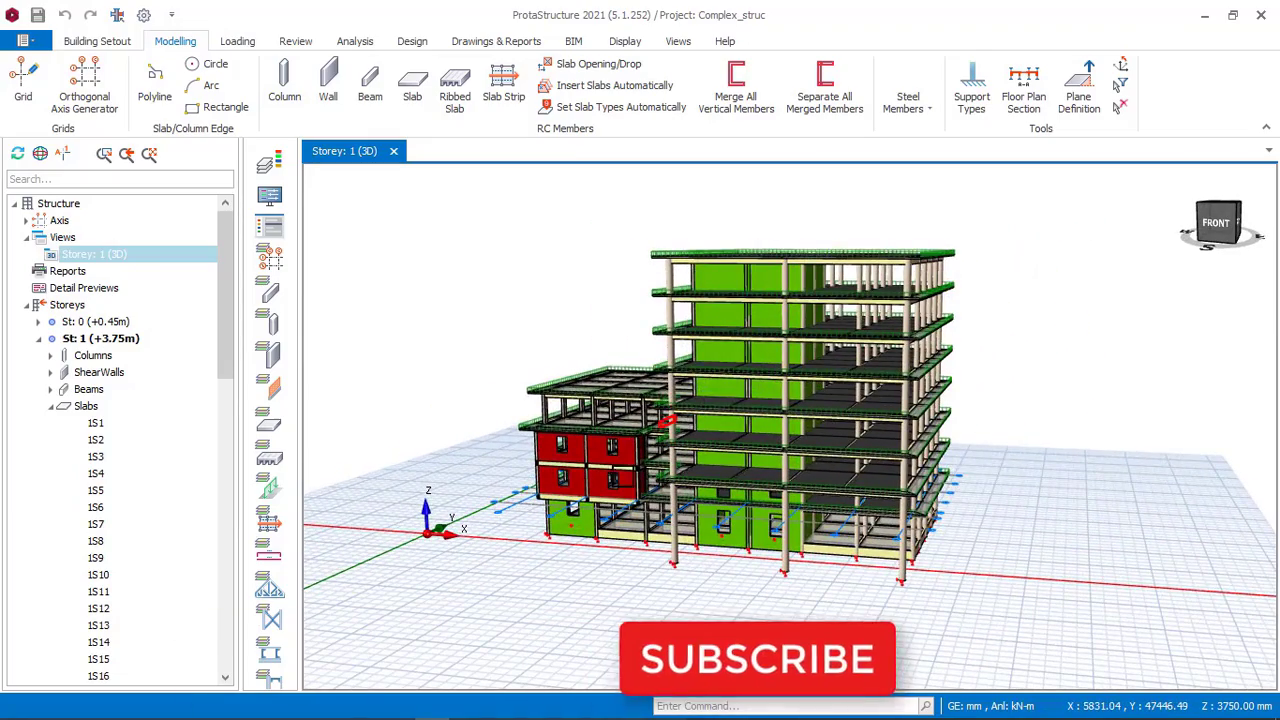
mouse_move(633, 545)
middle_down()
mouse_move(700, 485)
mouse_move(750, 468)
mouse_move(705, 475)
mouse_move(697, 508)
middle_up()
scroll(680, 392, down, 3)
shift+middle_drag(676, 388, 714, 380)
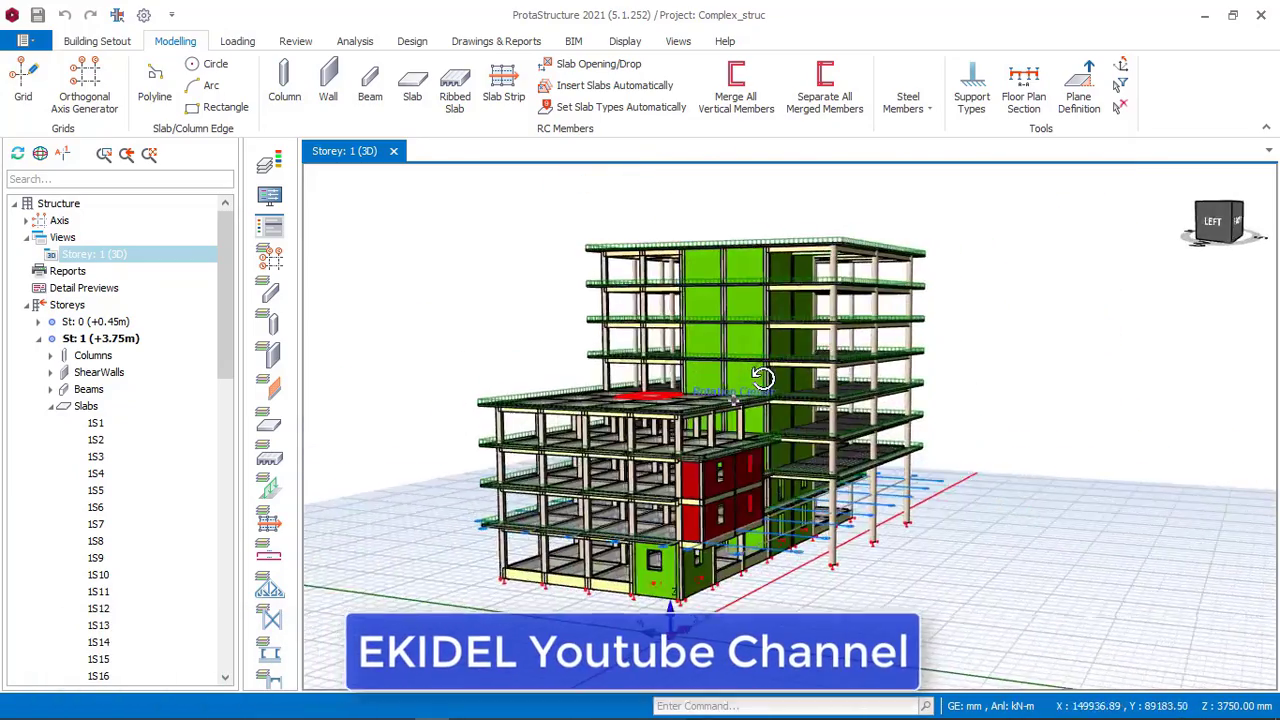
middle_drag(818, 378, 681, 373)
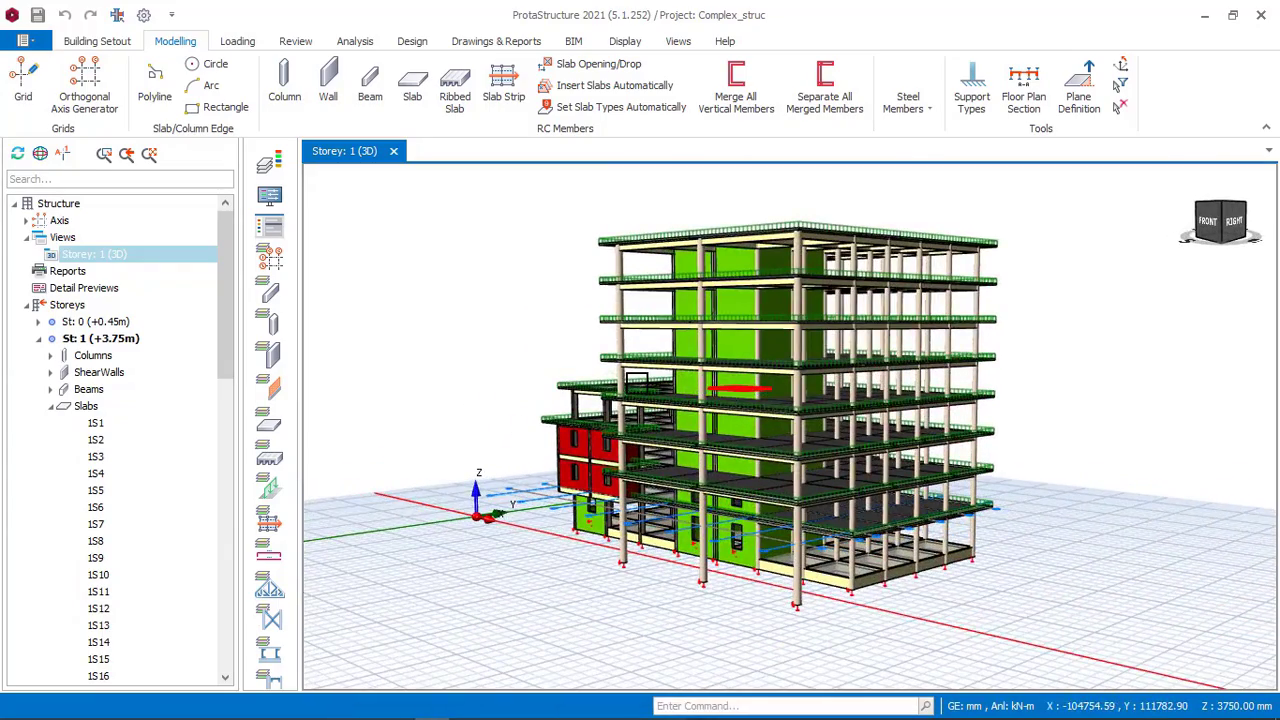
middle_drag(779, 382, 767, 355)
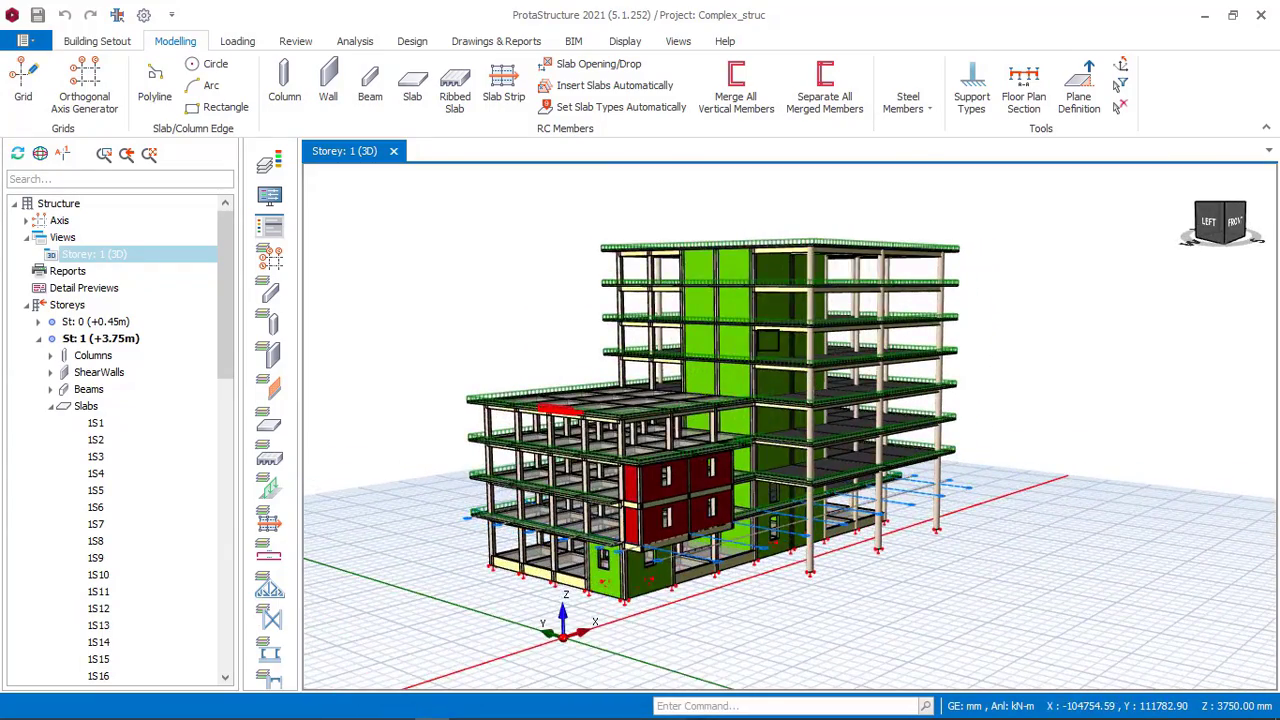
Zoom and orbit the 3D view to inspect the tall block and the low wing.
scroll(767, 341, down, 2)
scroll(712, 393, up, 3)
middle_drag(712, 392, 810, 384)
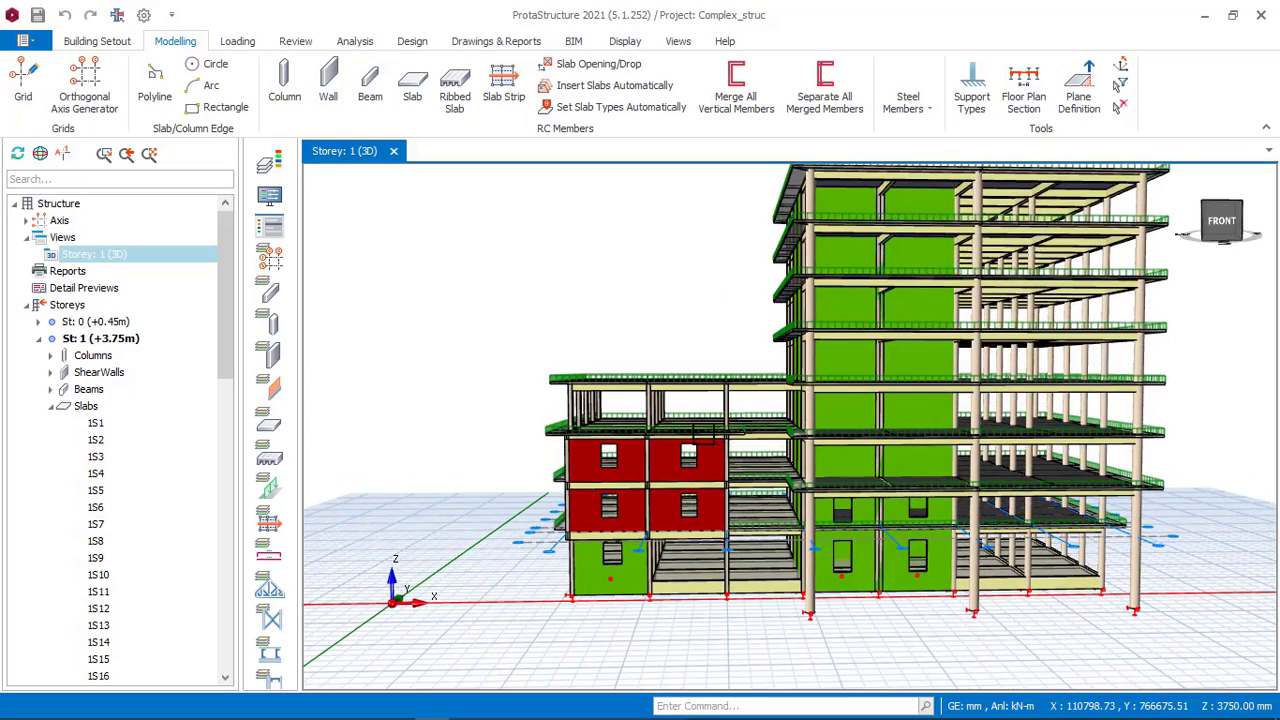
scroll(792, 425, down, 2)
middle_drag(689, 391, 728, 408)
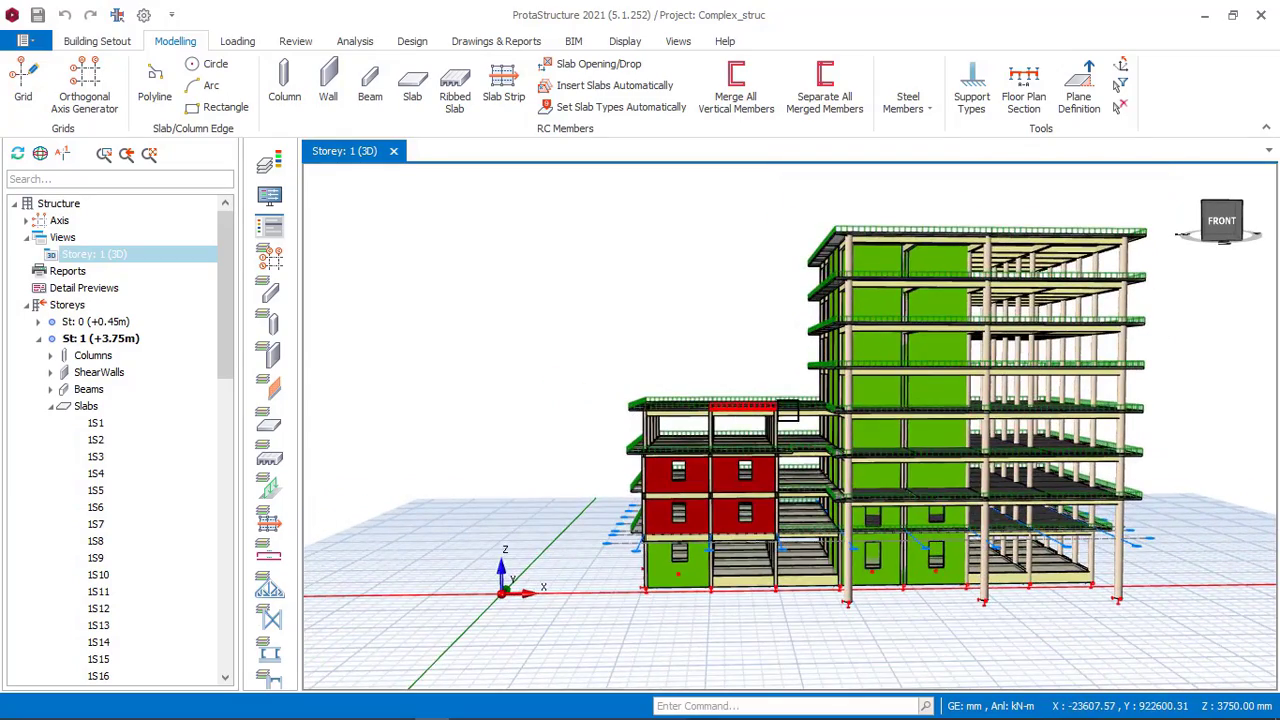
middle_drag(900, 404, 664, 393)
scroll(785, 376, down, 1)
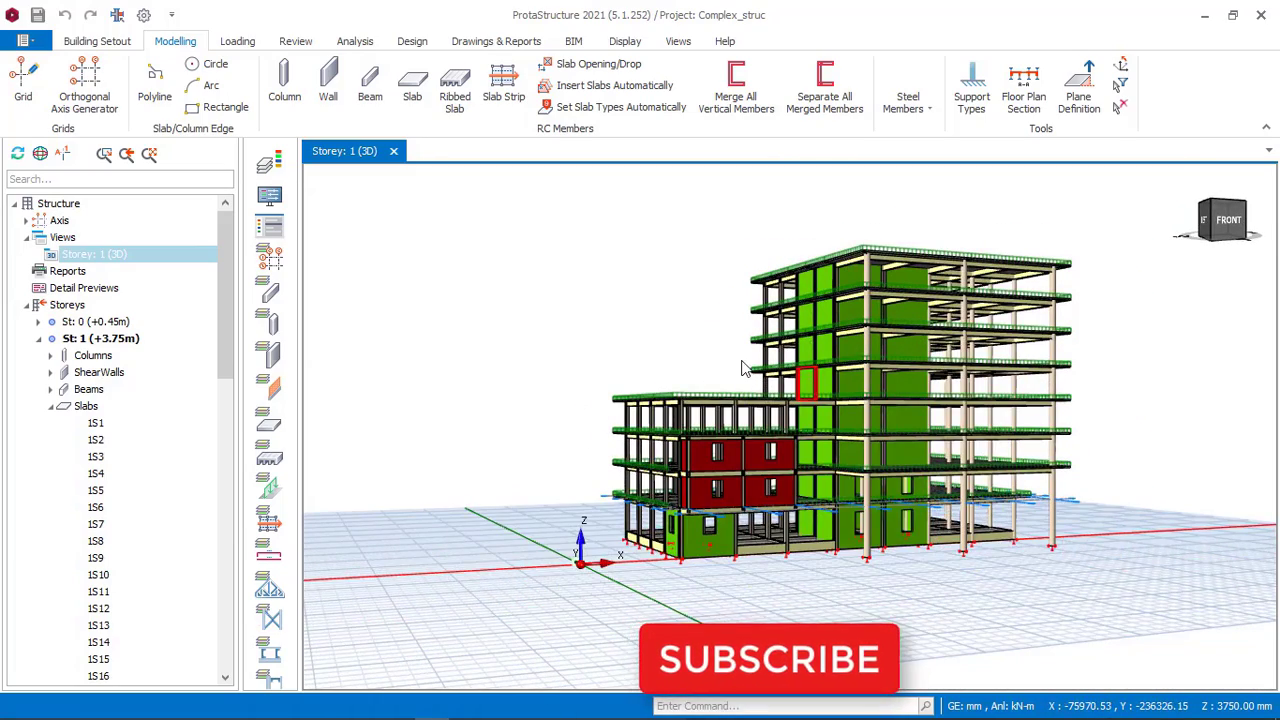
middle_drag(746, 366, 663, 369)
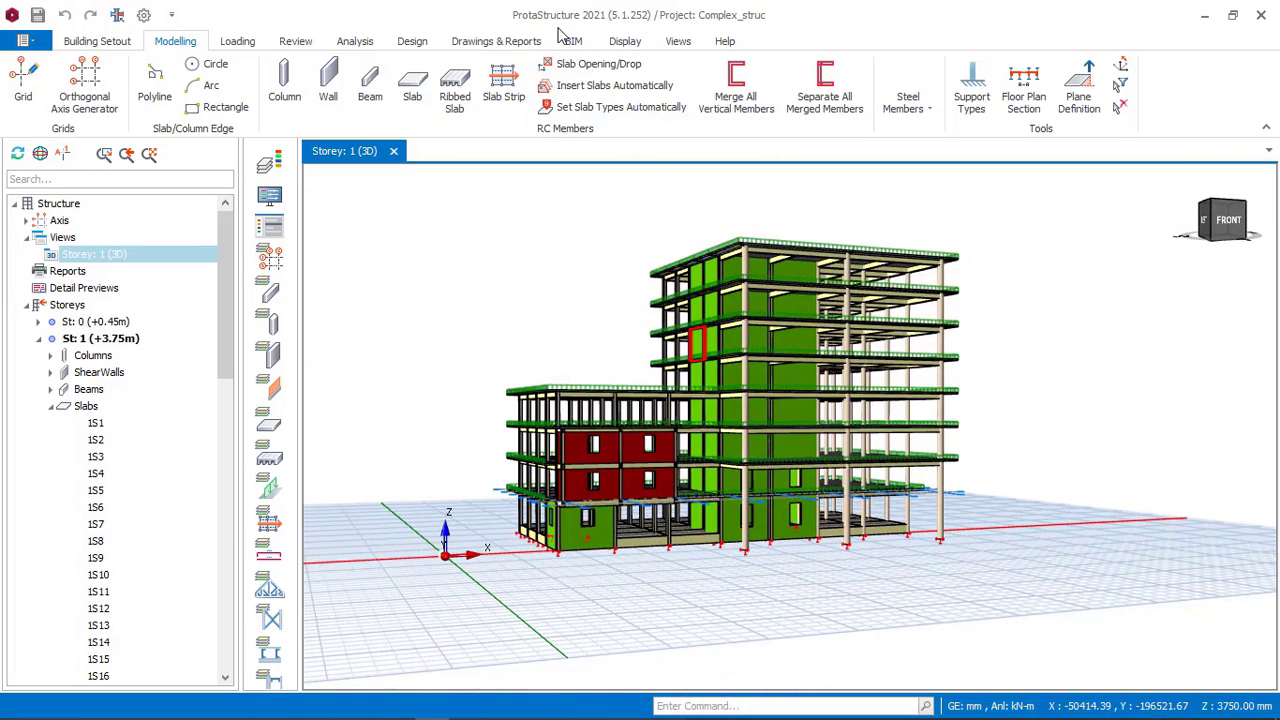
middle_drag(690, 389, 640, 400)
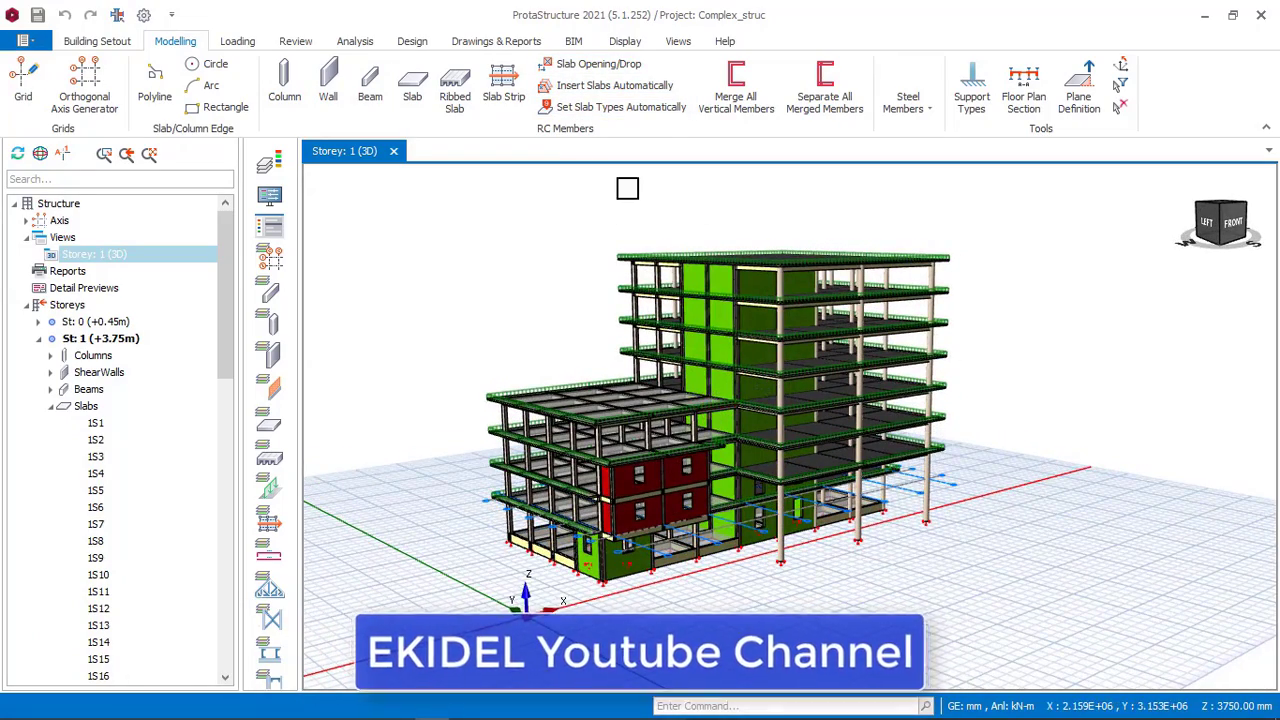
scroll(711, 374, up, 2)
middle_drag(711, 374, 761, 363)
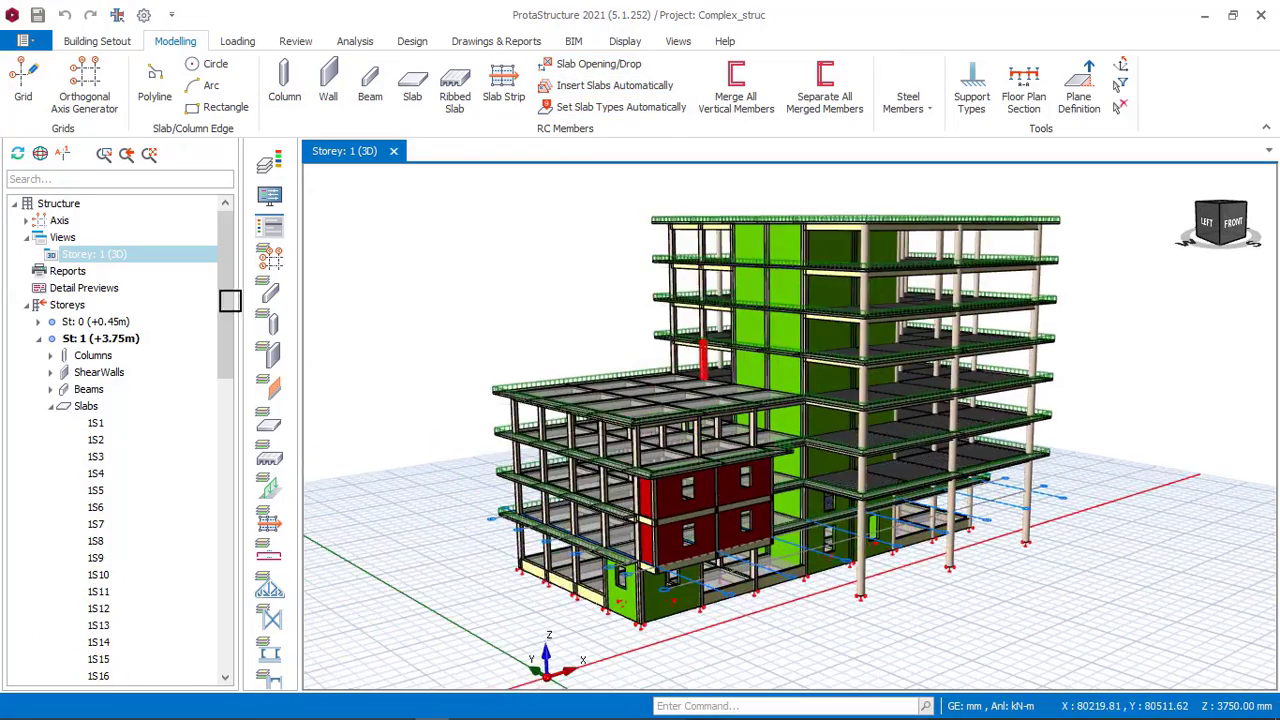
Change the Storey 1 3D view to a plan view.
click(128, 262)
right_click(128, 260)
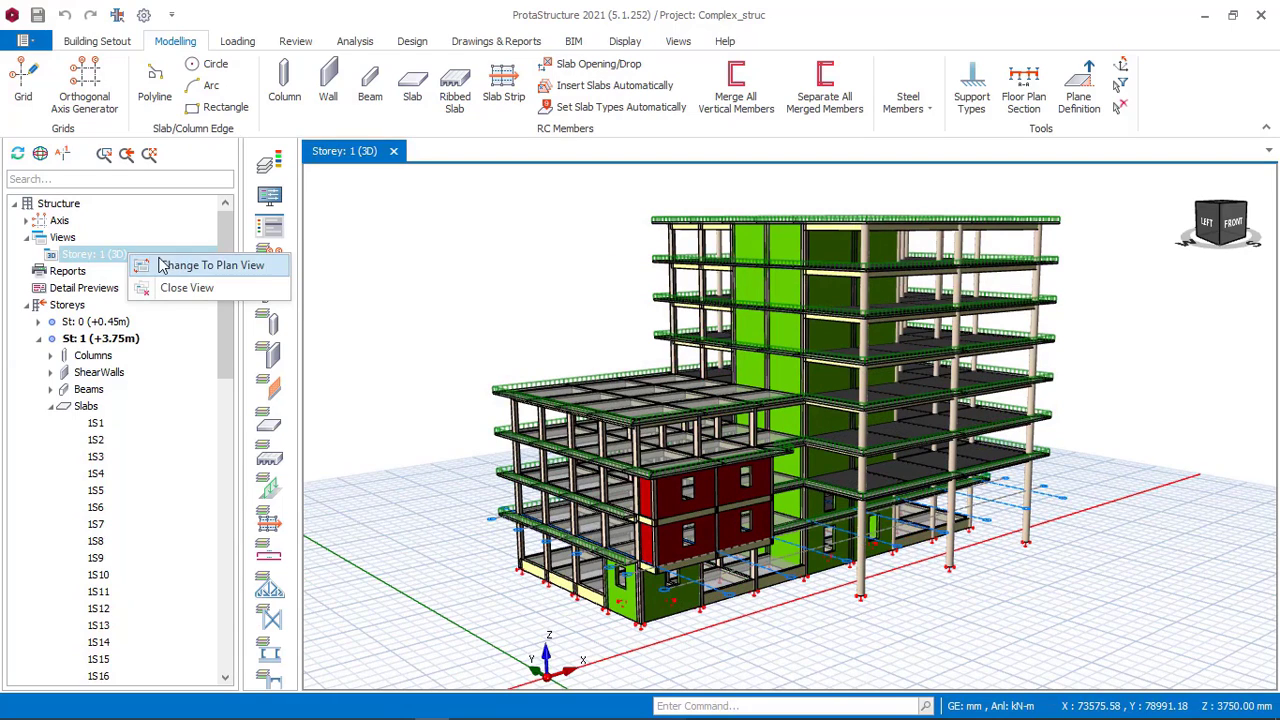
click(186, 267)
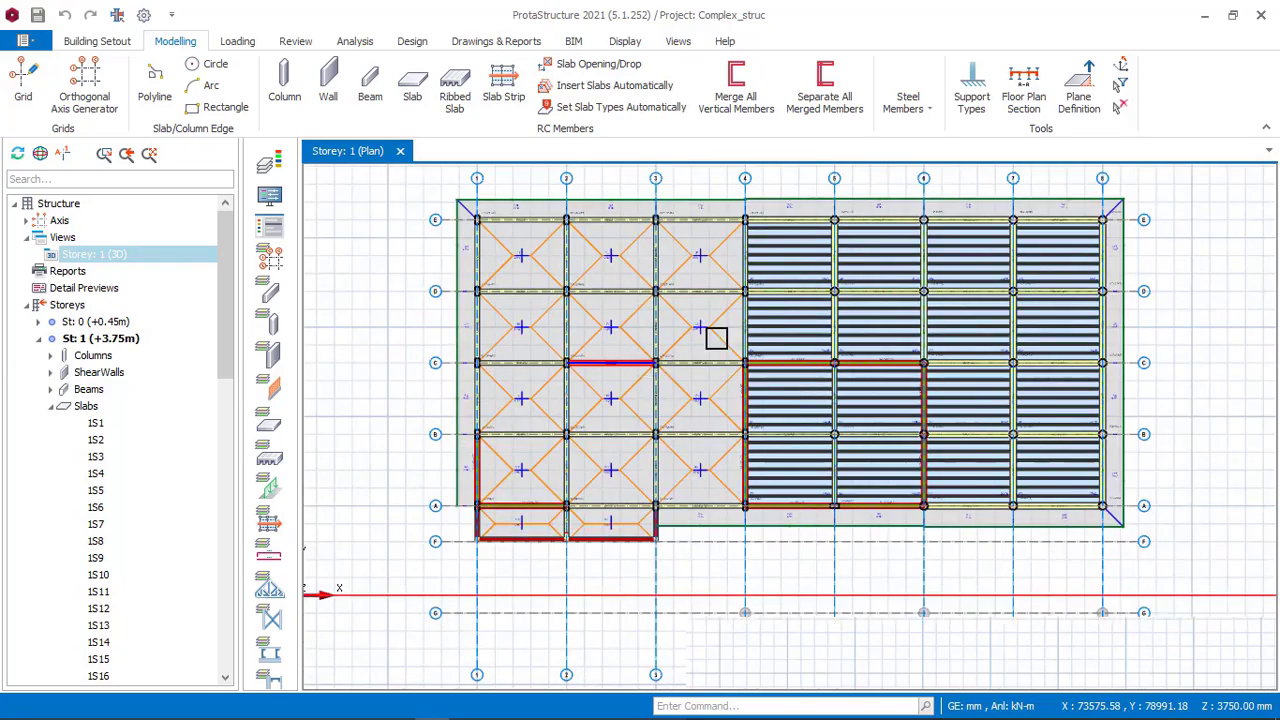
Zoom and pan across the Storey 1 plan to inspect the axes, beams and slabs.
scroll(717, 338, down, 2)
middle_drag(708, 318, 696, 348)
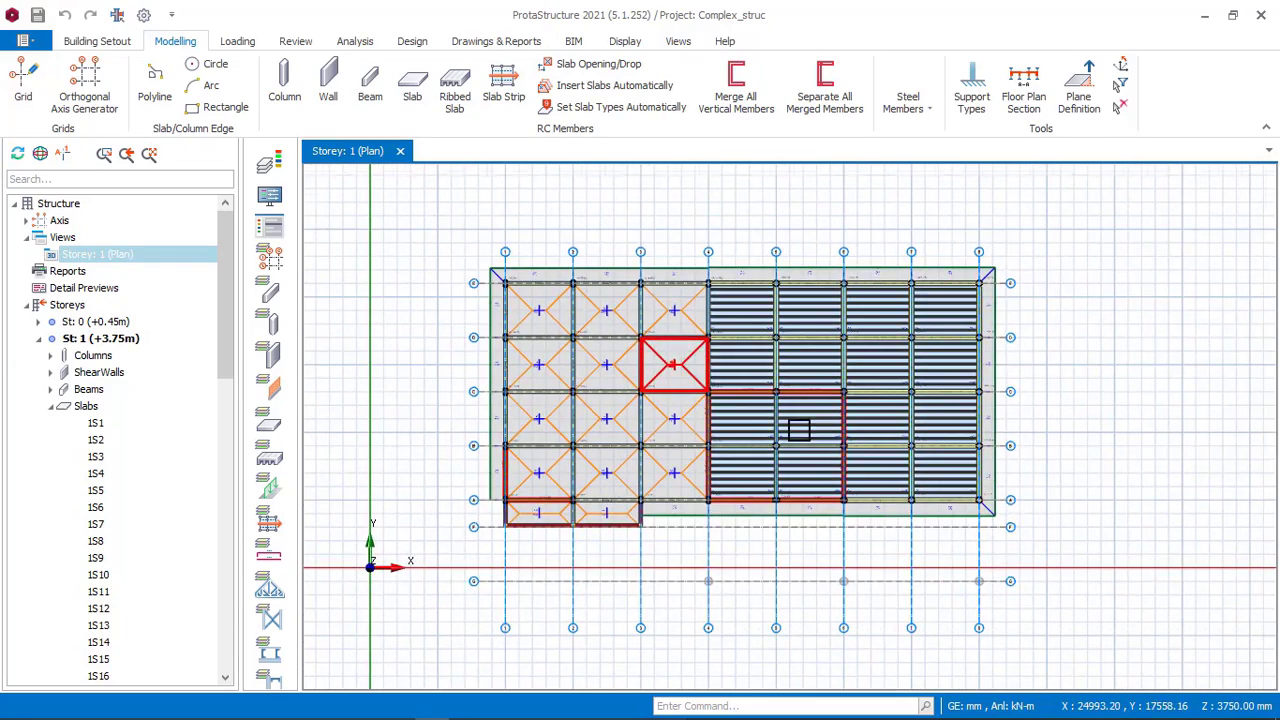
scroll(689, 341, up, 2)
scroll(602, 285, down, 1)
scroll(438, 221, up, 2)
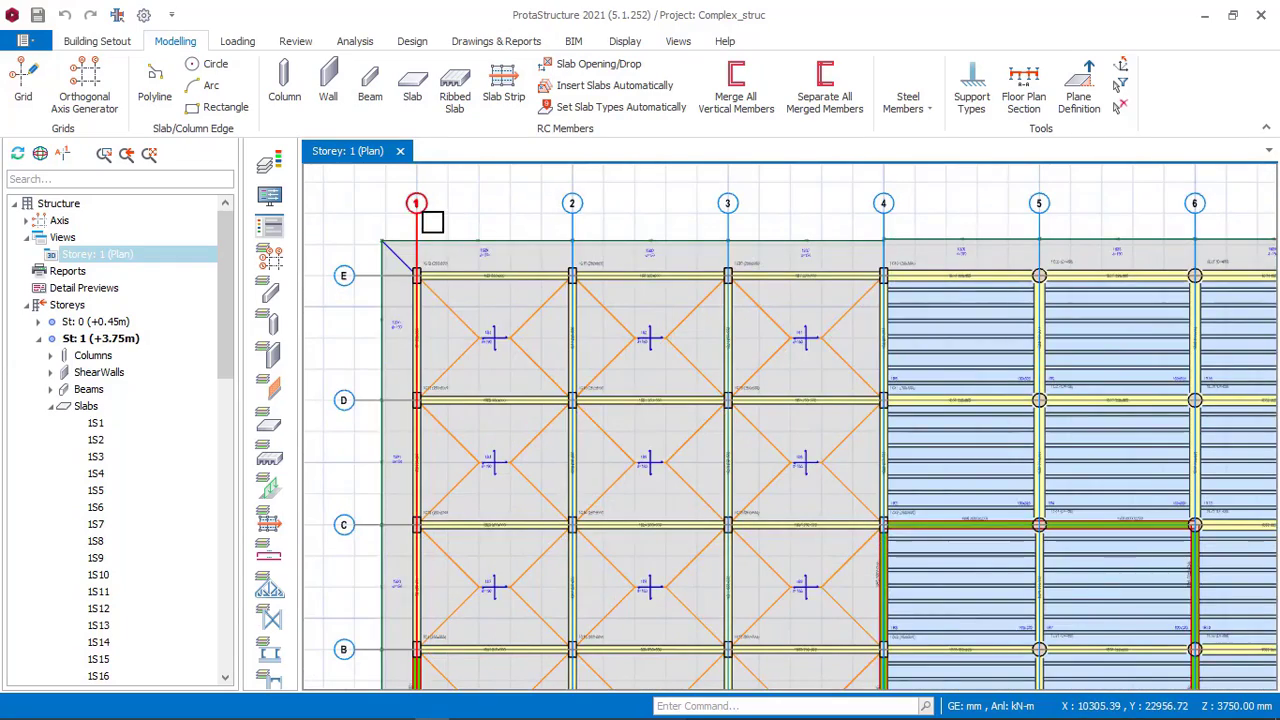
scroll(520, 209, down, 2)
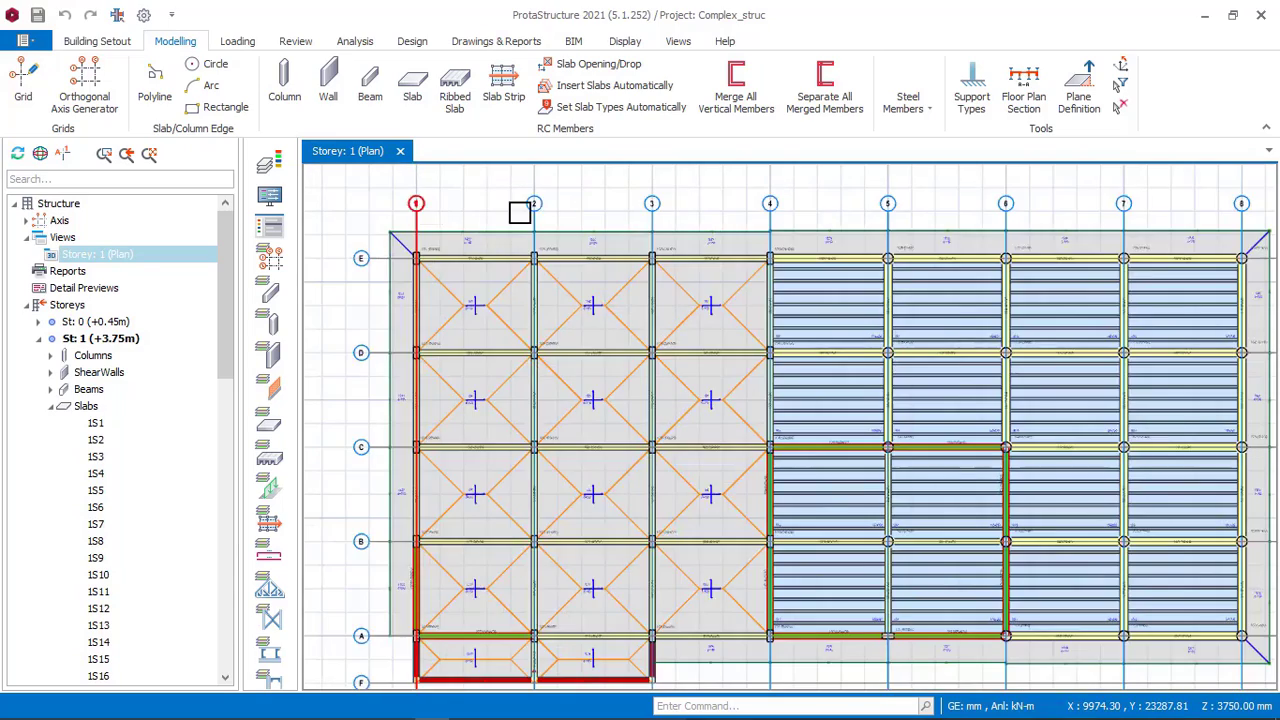
scroll(1029, 211, down, 1)
scroll(1093, 218, up, 2)
scroll(1131, 200, up, 2)
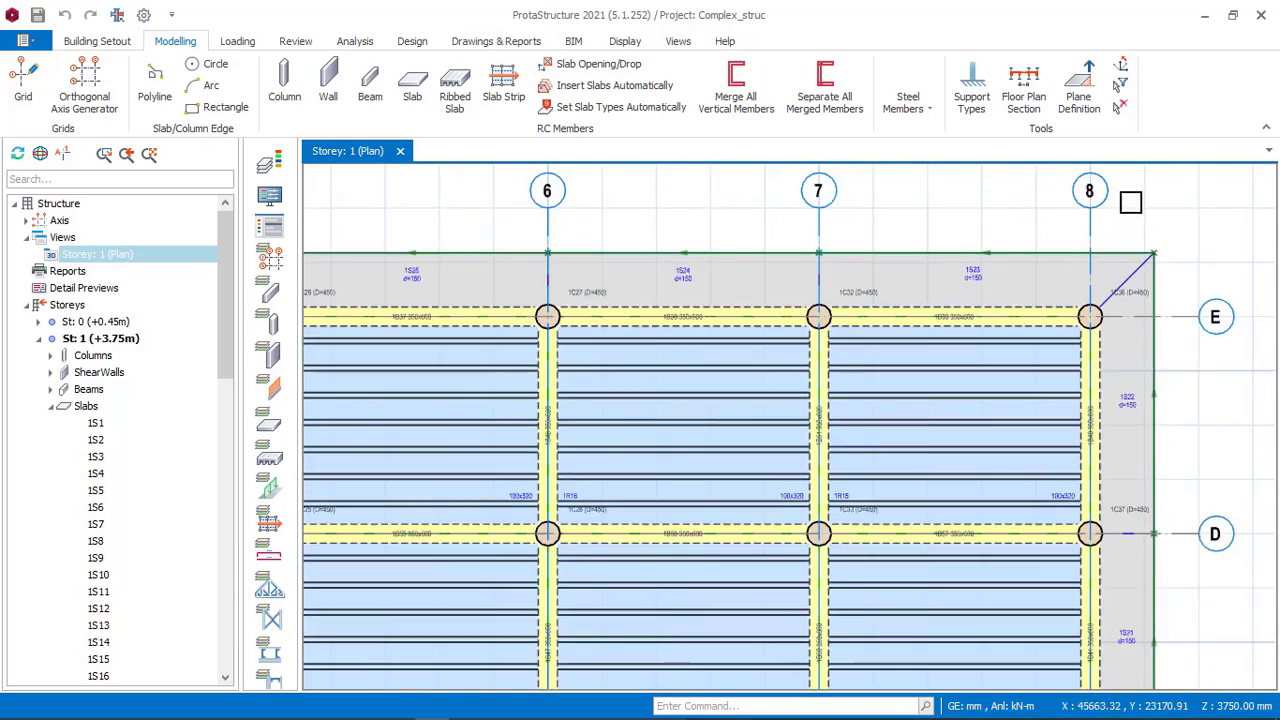
scroll(1120, 194, down, 1)
scroll(1120, 194, down, 3)
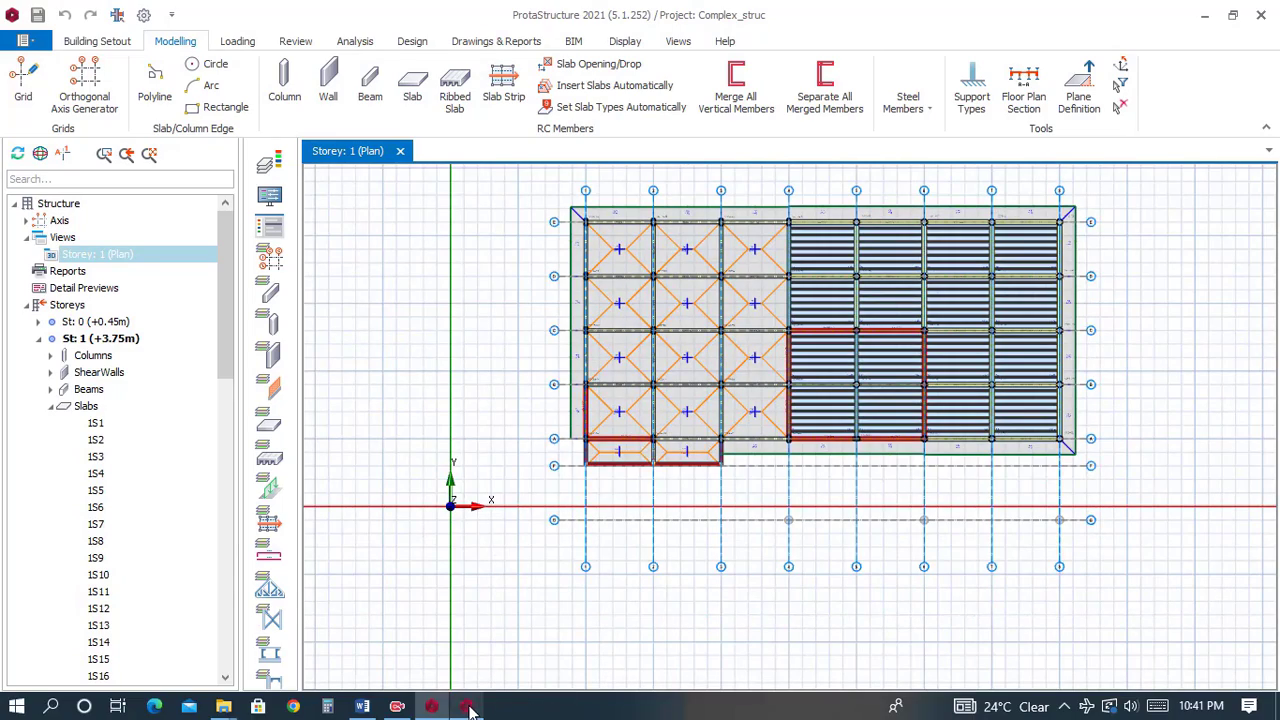
Switch to the 8_STOREY_OFFICE_BUILDING project and start the Orthogonal Axis Generator, picking the reference point in the plan.
click(467, 707)
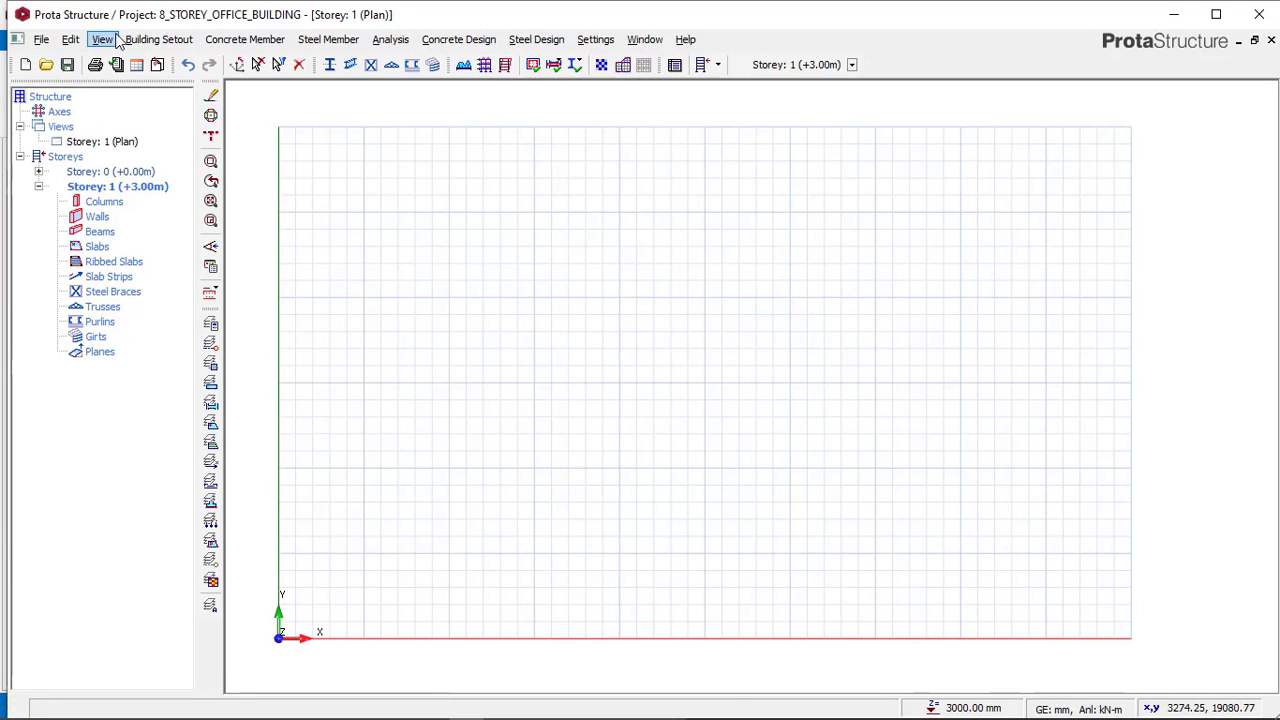
click(160, 40)
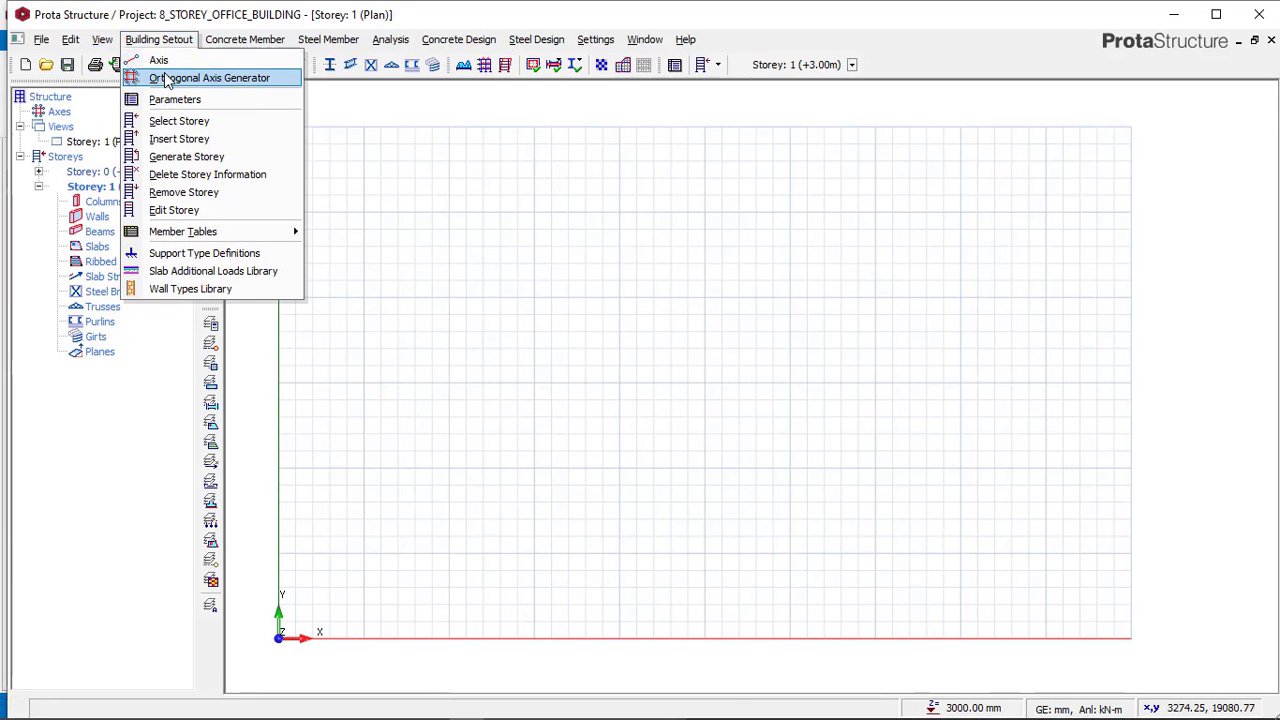
click(172, 80)
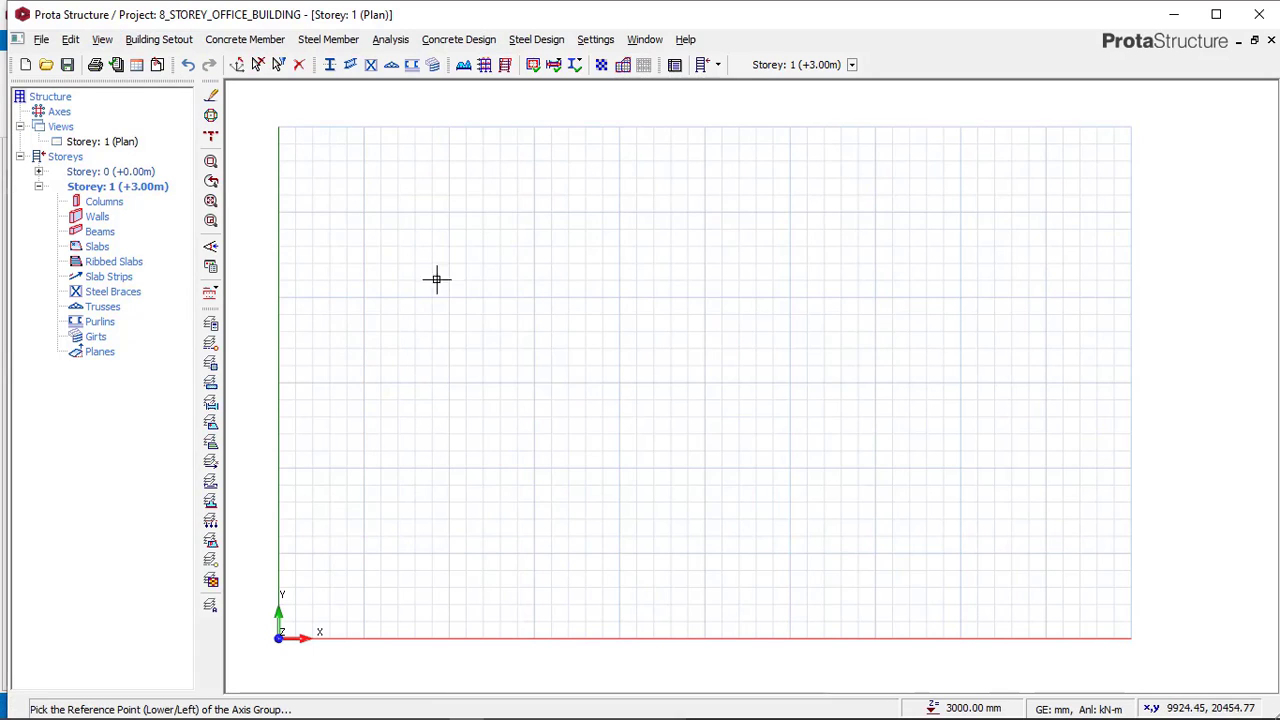
click(351, 541)
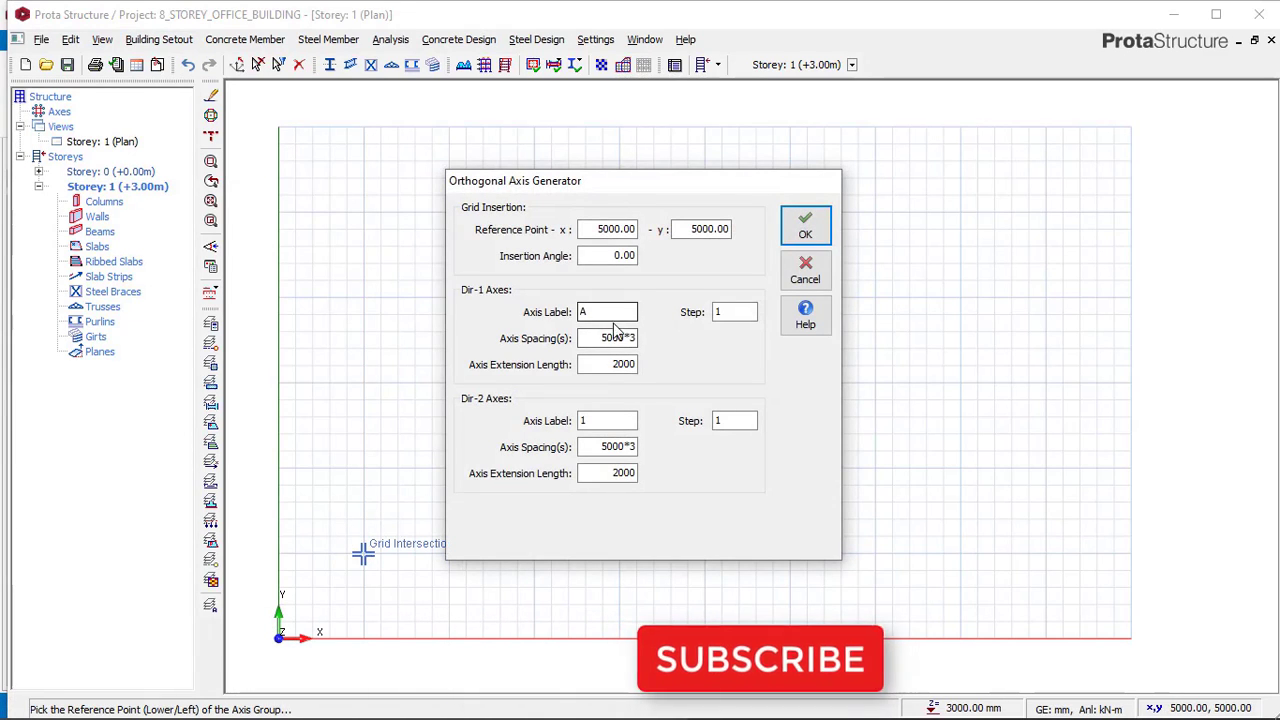
Set the Dir-1 axis spacing to 4000*4 and Dir-2 spacing to 5000*7, then generate the axes.
click(616, 338)
click(612, 338)
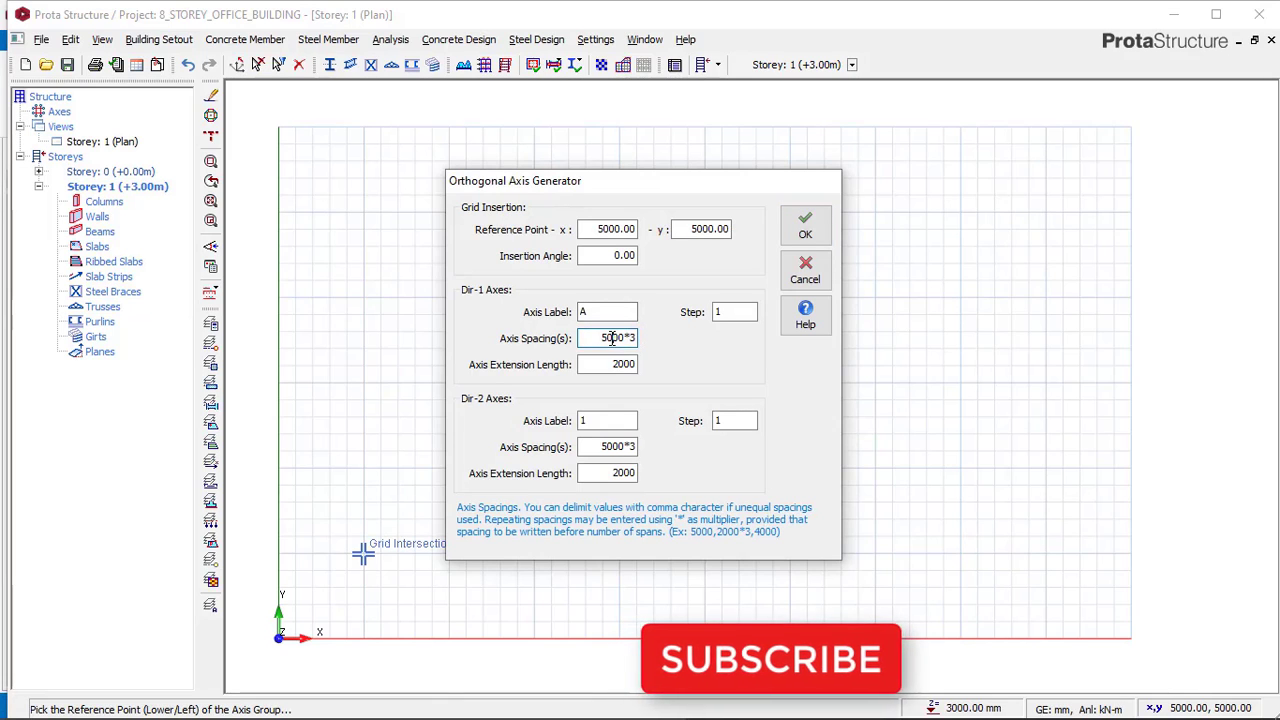
drag(611, 338, 603, 338)
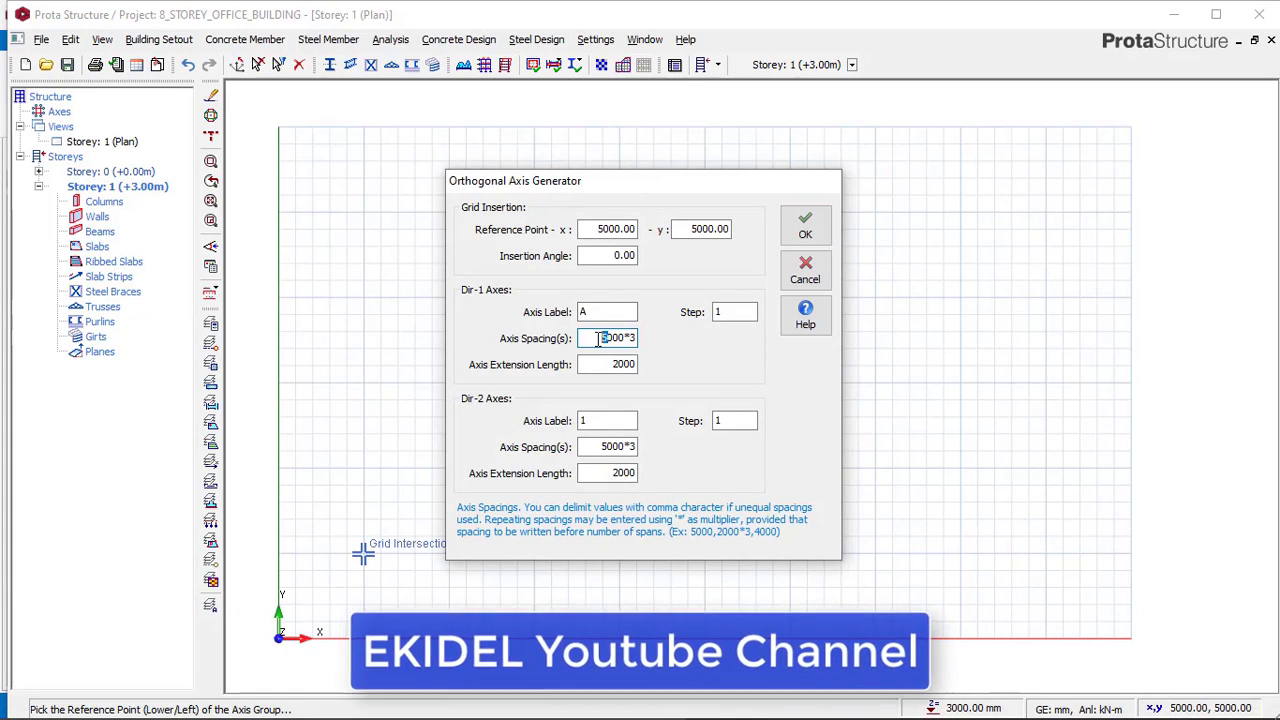
text(4)
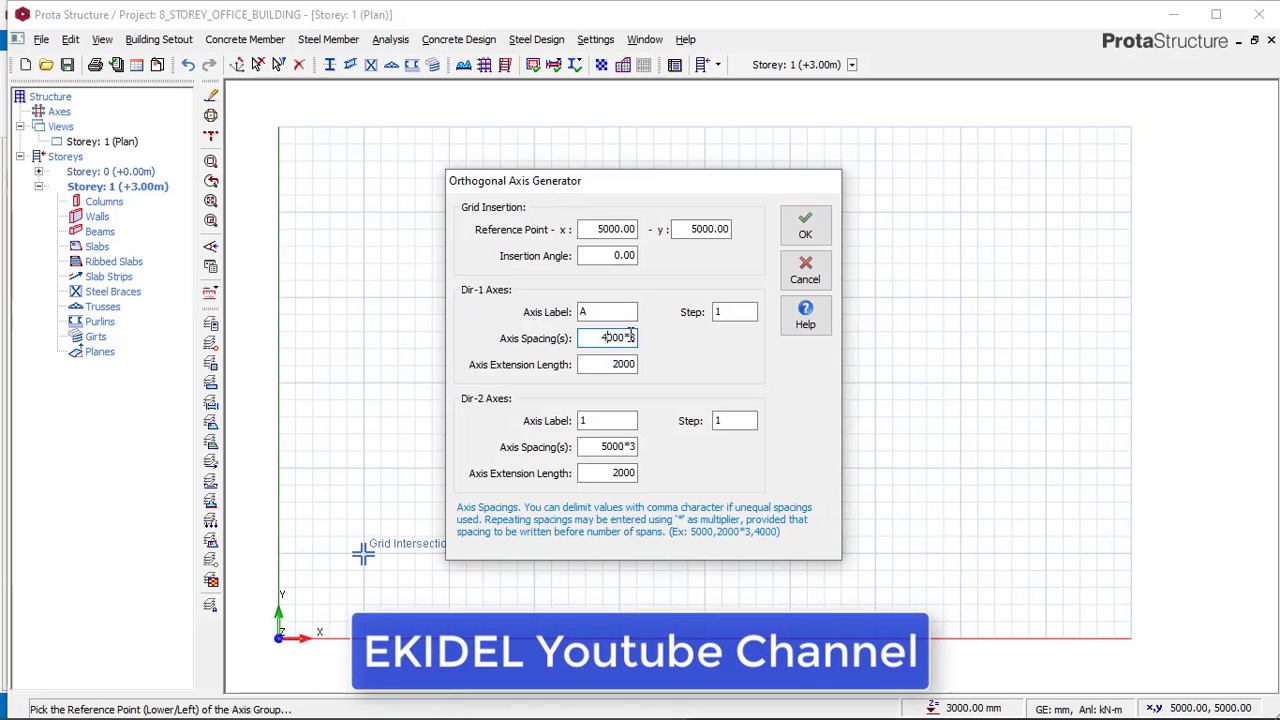
drag(629, 338, 645, 345)
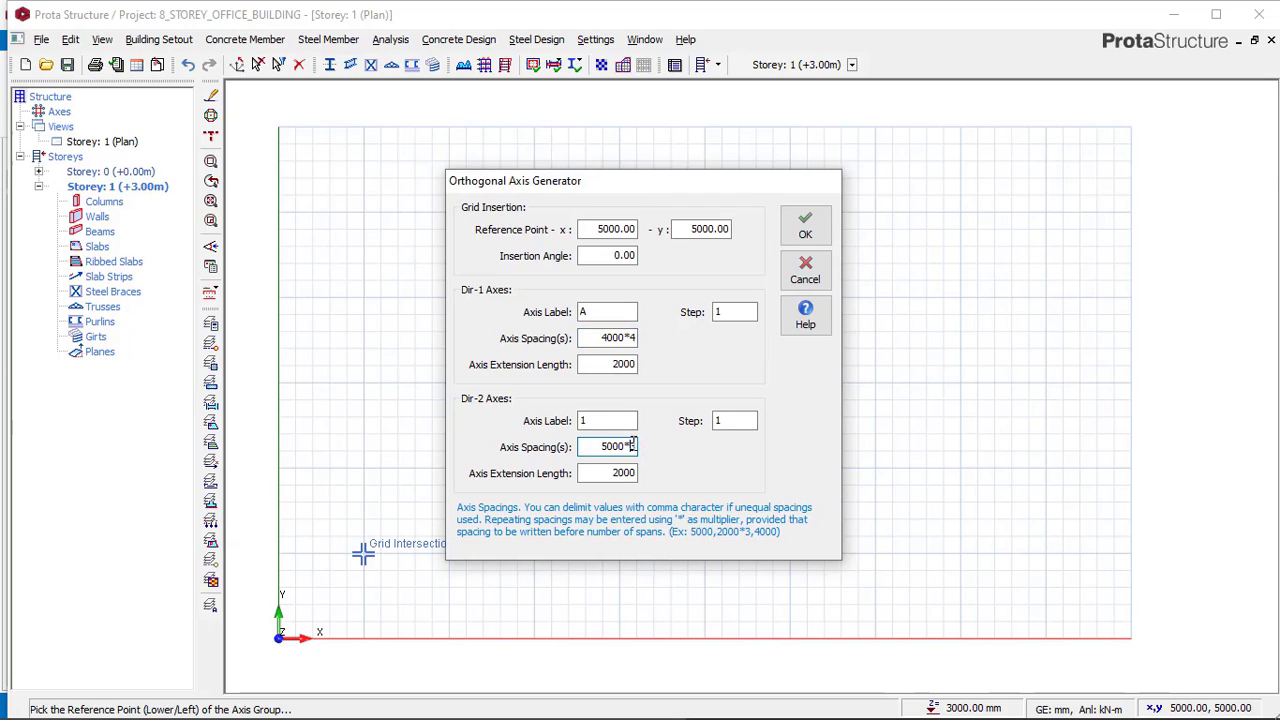
click(803, 228)
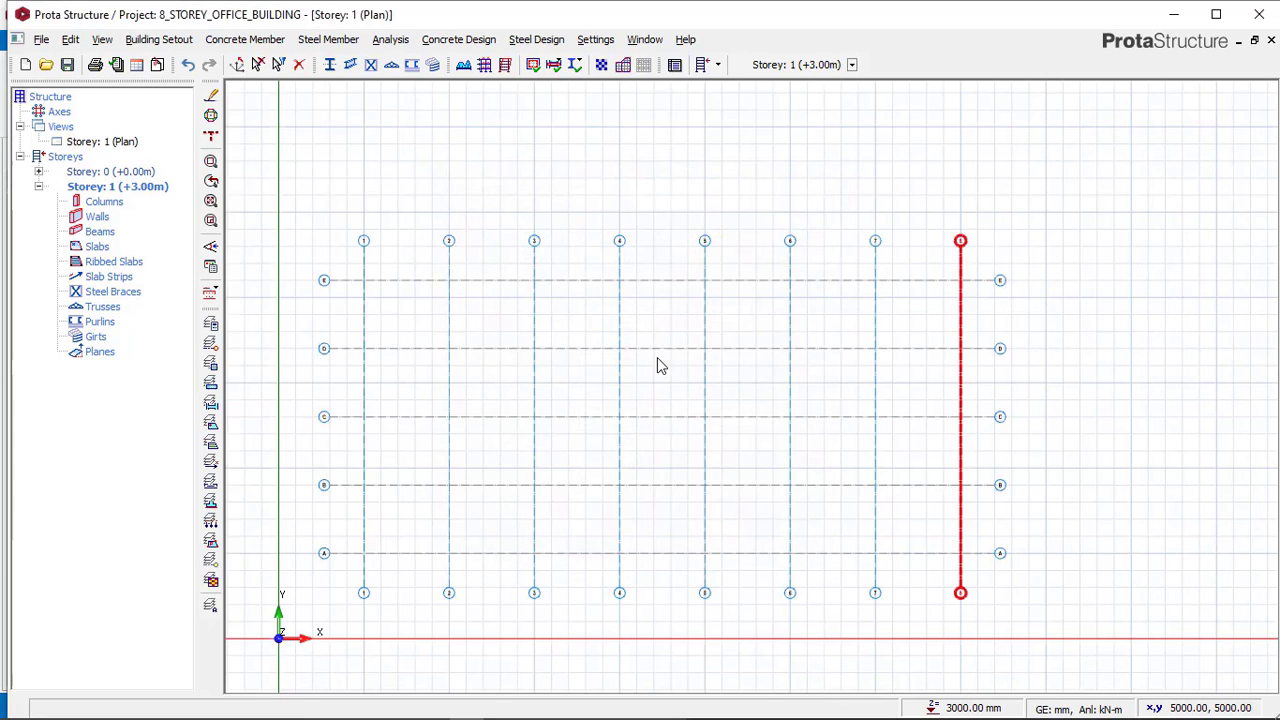
Zoom and pan around the plan to inspect the generated axis grid.
scroll(361, 253, up, 6)
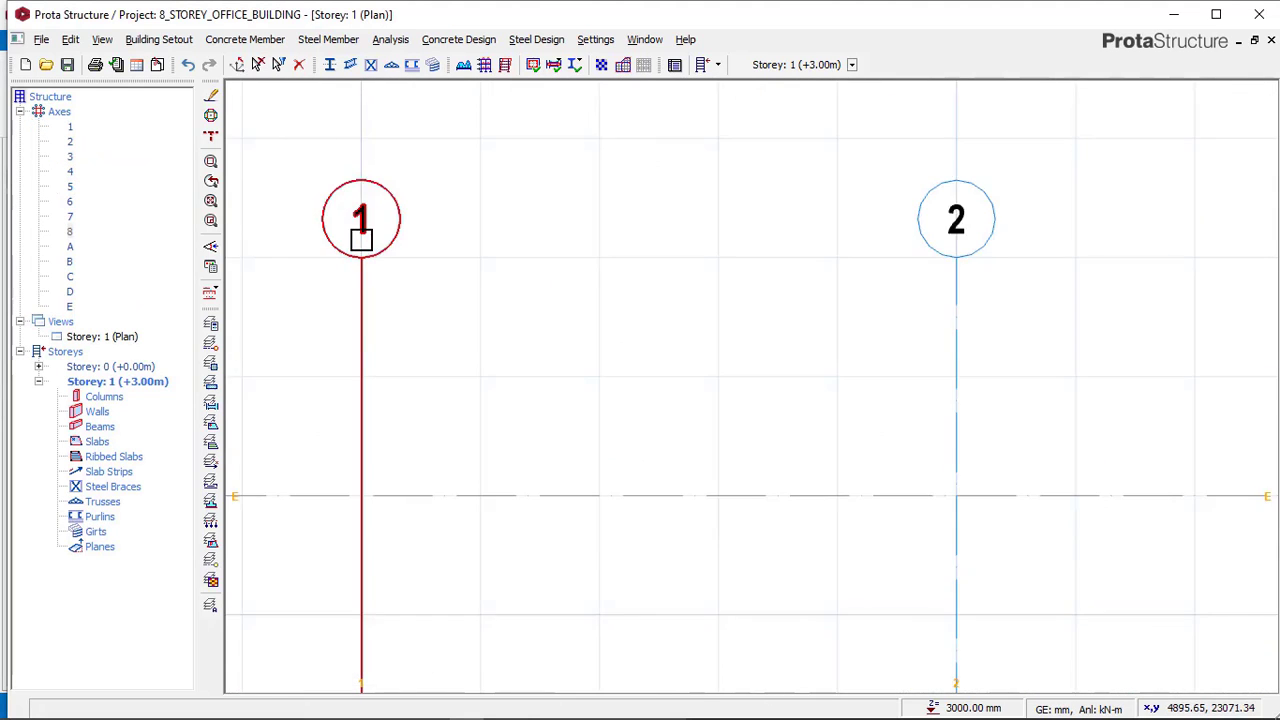
scroll(371, 220, down, 5)
scroll(1120, 220, down, 3)
scroll(1020, 228, up, 6)
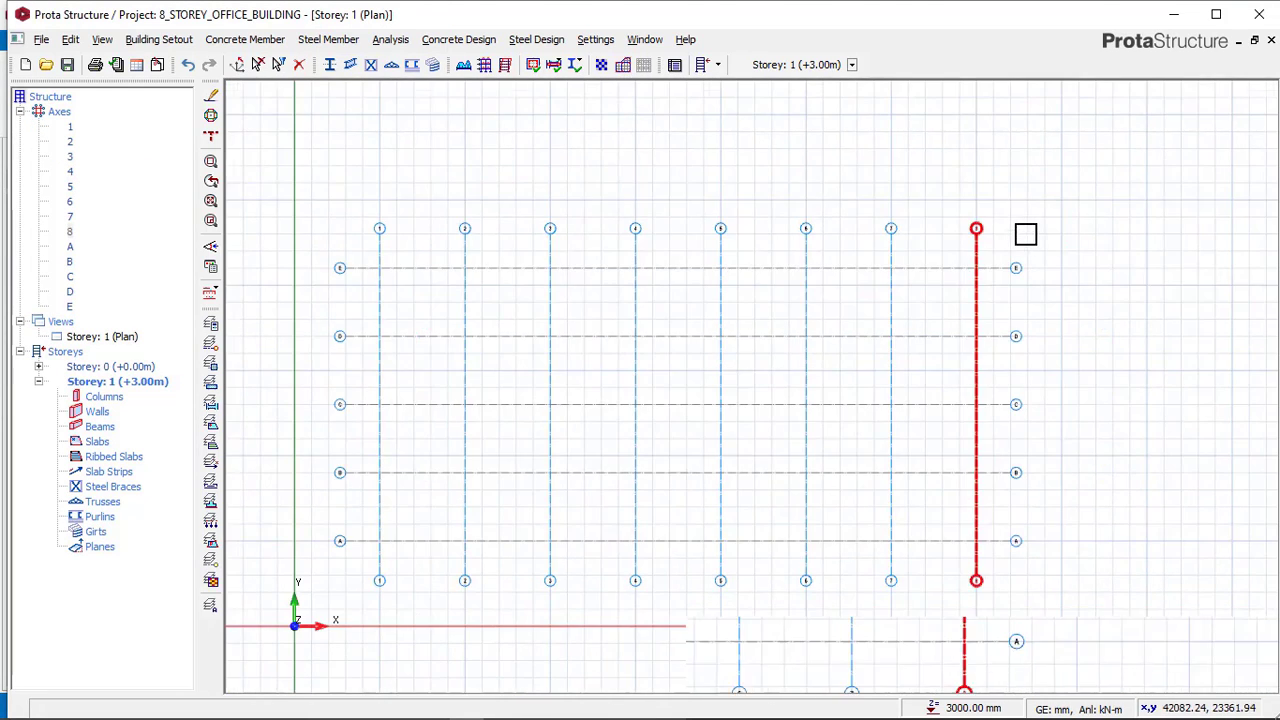
scroll(1100, 211, down, 4)
middle_drag(671, 269, 954, 187)
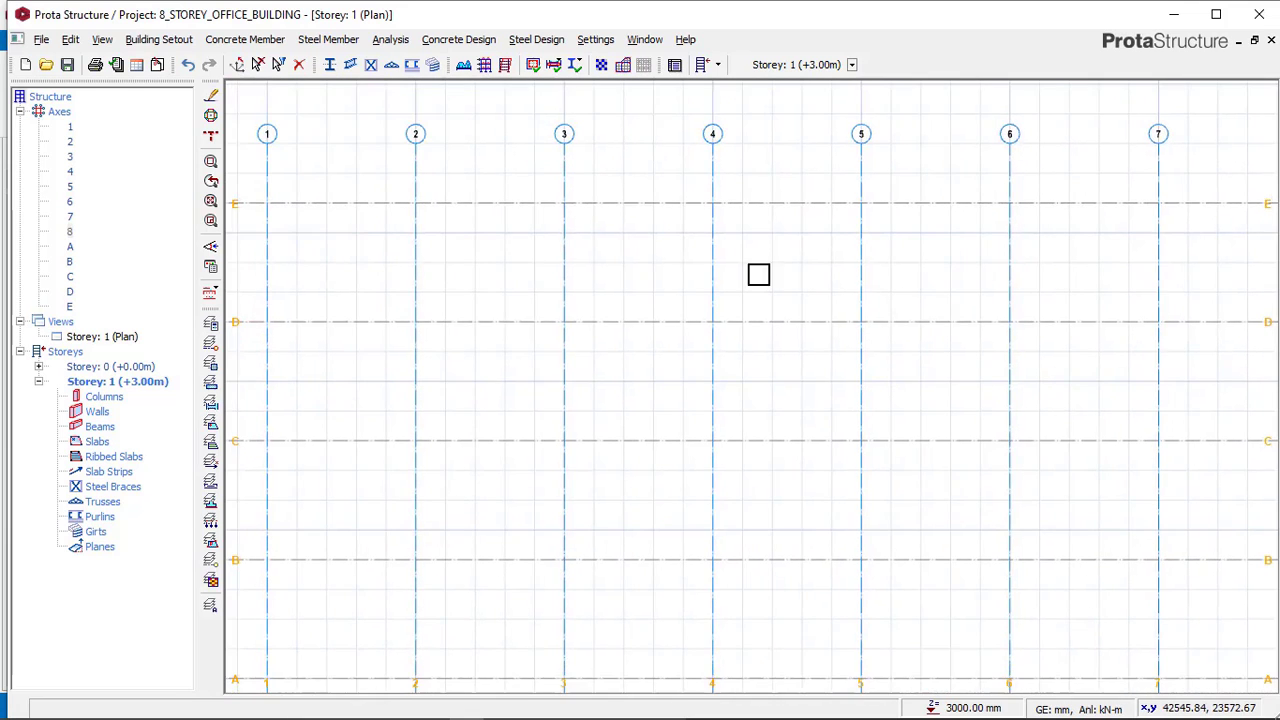
scroll(720, 305, down, 1)
middle_drag(427, 374, 506, 347)
scroll(403, 567, up, 3)
scroll(406, 568, down, 1)
middle_drag(448, 447, 452, 596)
scroll(404, 128, up, 1)
middle_drag(404, 128, 468, 555)
scroll(434, 231, down, 3)
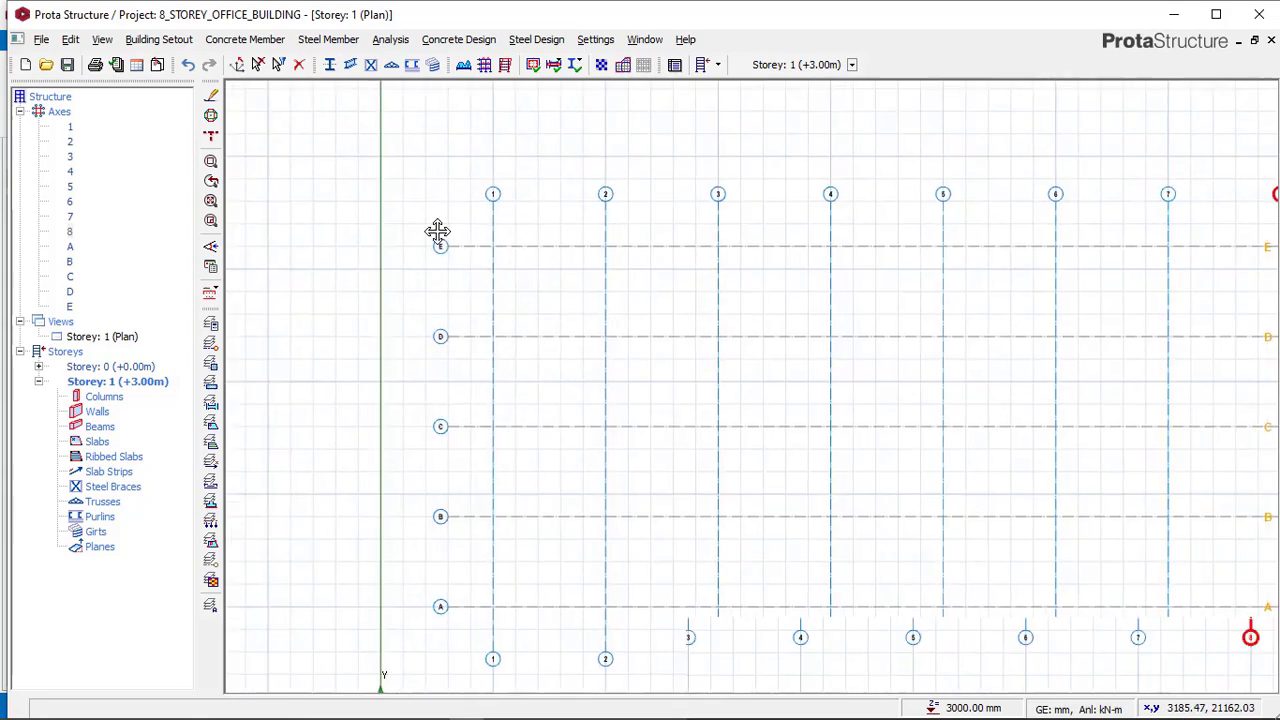
middle_drag(434, 231, 365, 171)
Switch back to the Complex_struc project and zoom around its Storey 1 plan.
click(447, 708)
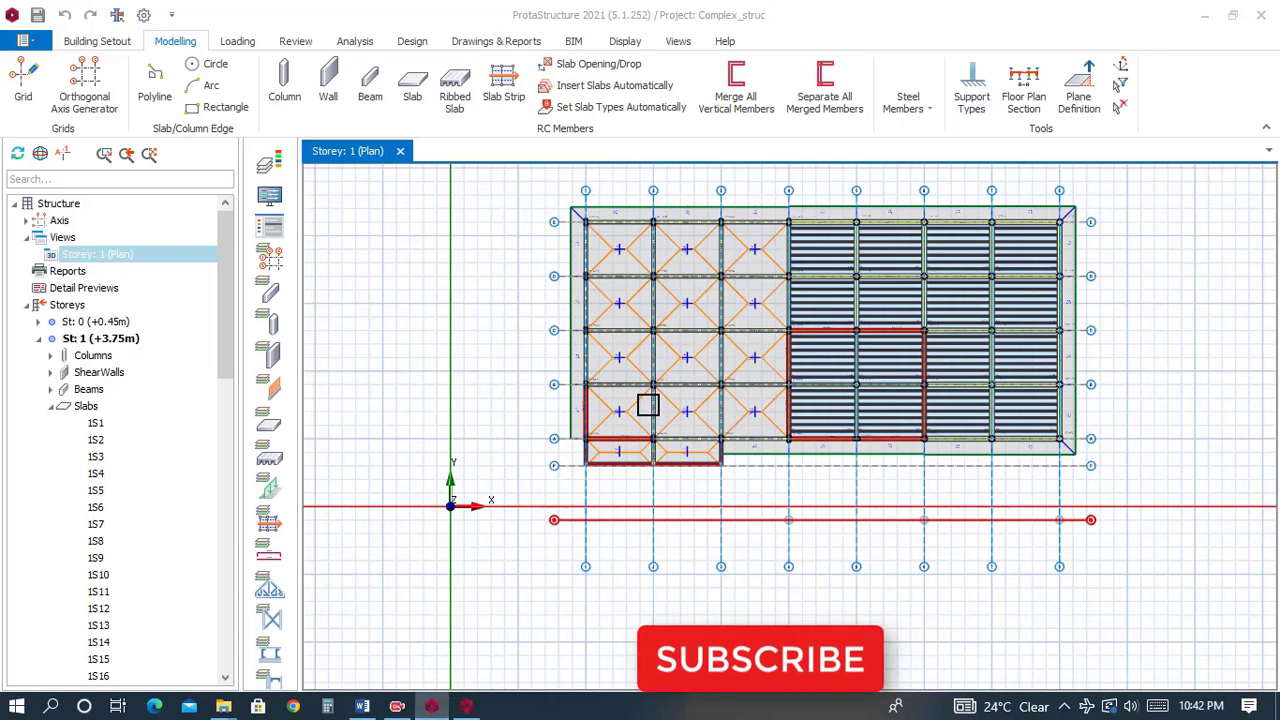
scroll(600, 250, up, 9)
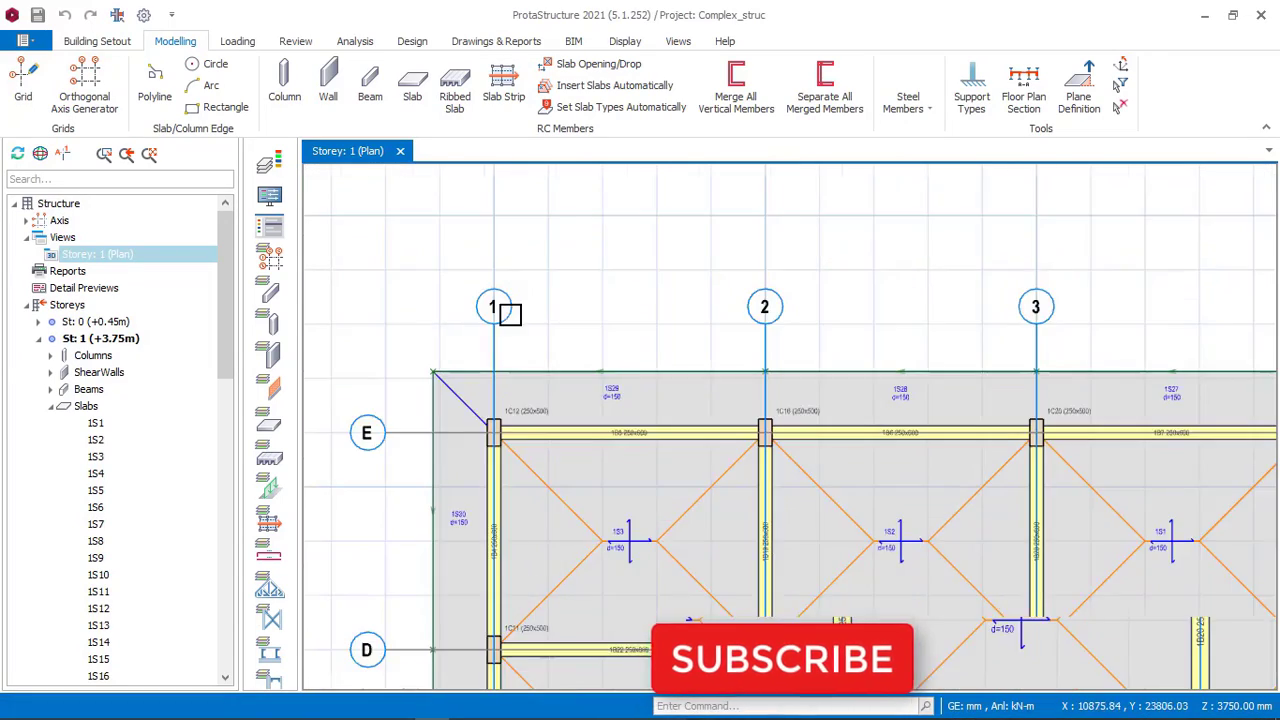
scroll(409, 284, down, 3)
scroll(843, 277, down, 4)
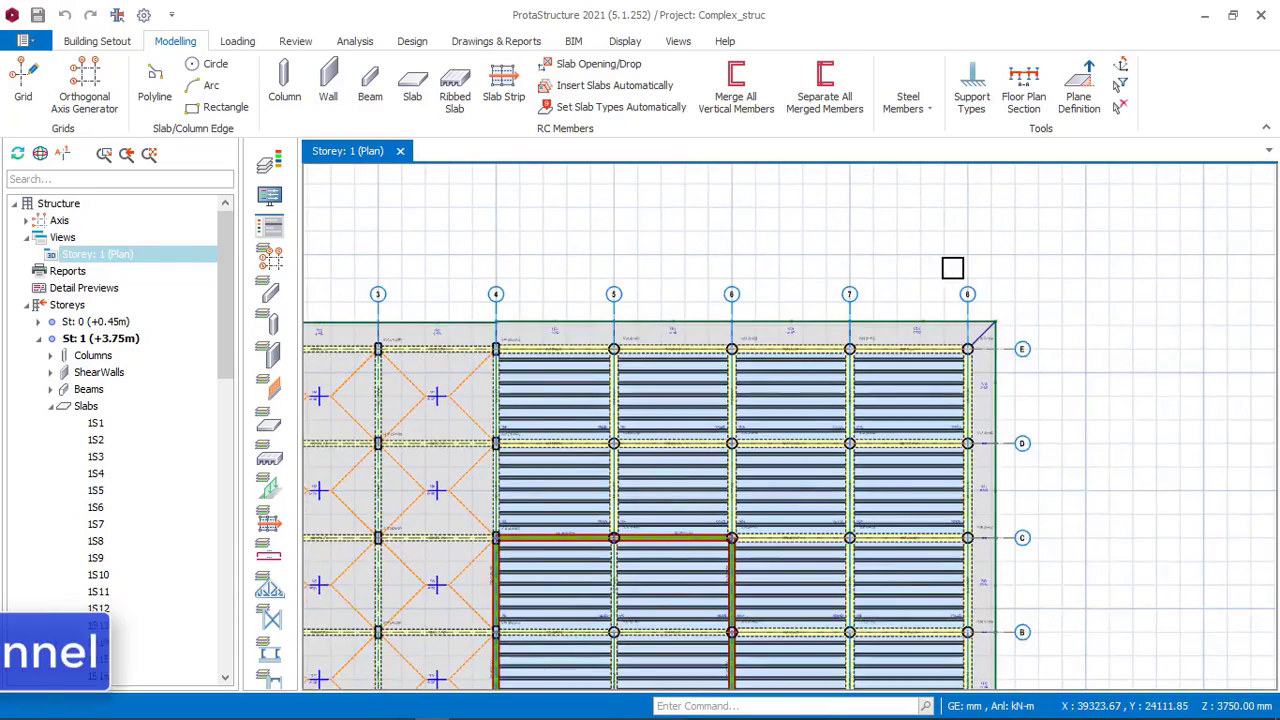
Zoom and pan across the reference model's Storey 1 plan to examine its column, beam and slab layout along axes 1 to 8.
scroll(977, 306, up, 5)
scroll(971, 286, down, 3)
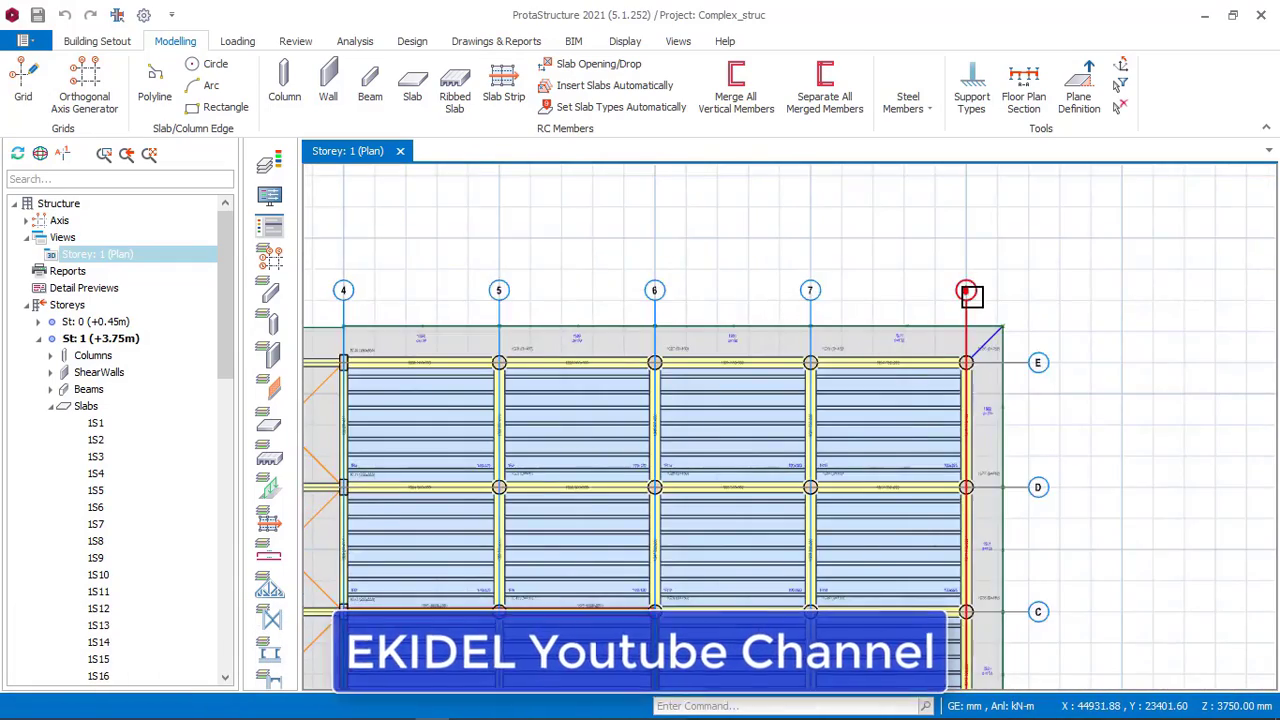
scroll(1071, 243, up, 3)
scroll(972, 244, down, 3)
middle_drag(970, 244, 1057, 254)
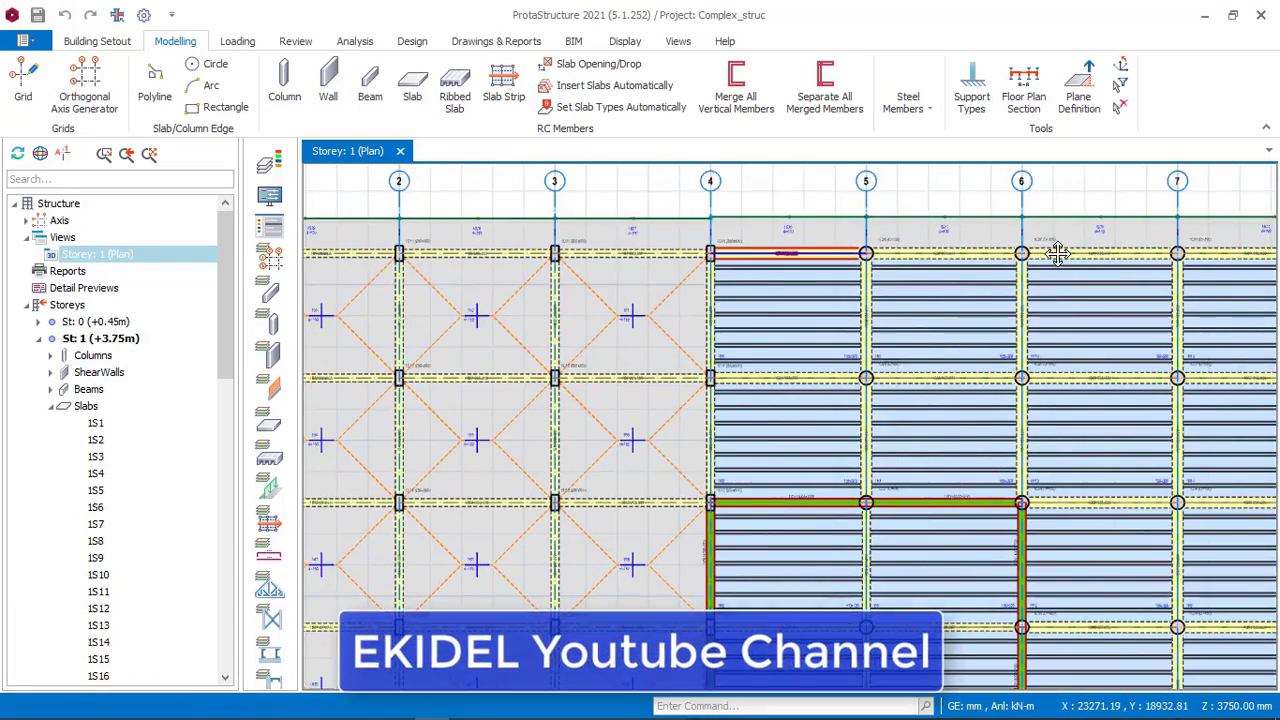
middle_drag(630, 259, 634, 177)
scroll(597, 346, up, 2)
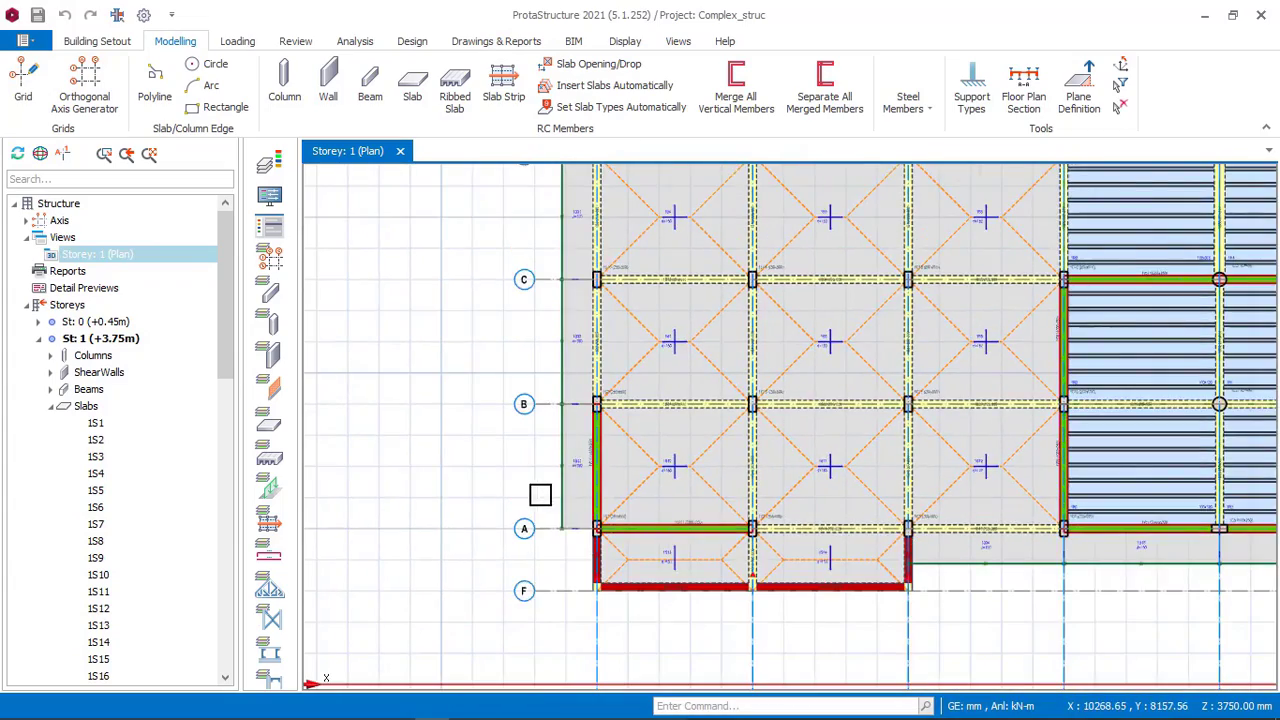
scroll(537, 491, up, 3)
scroll(536, 611, down, 3)
middle_drag(566, 478, 565, 685)
middle_drag(558, 390, 530, 655)
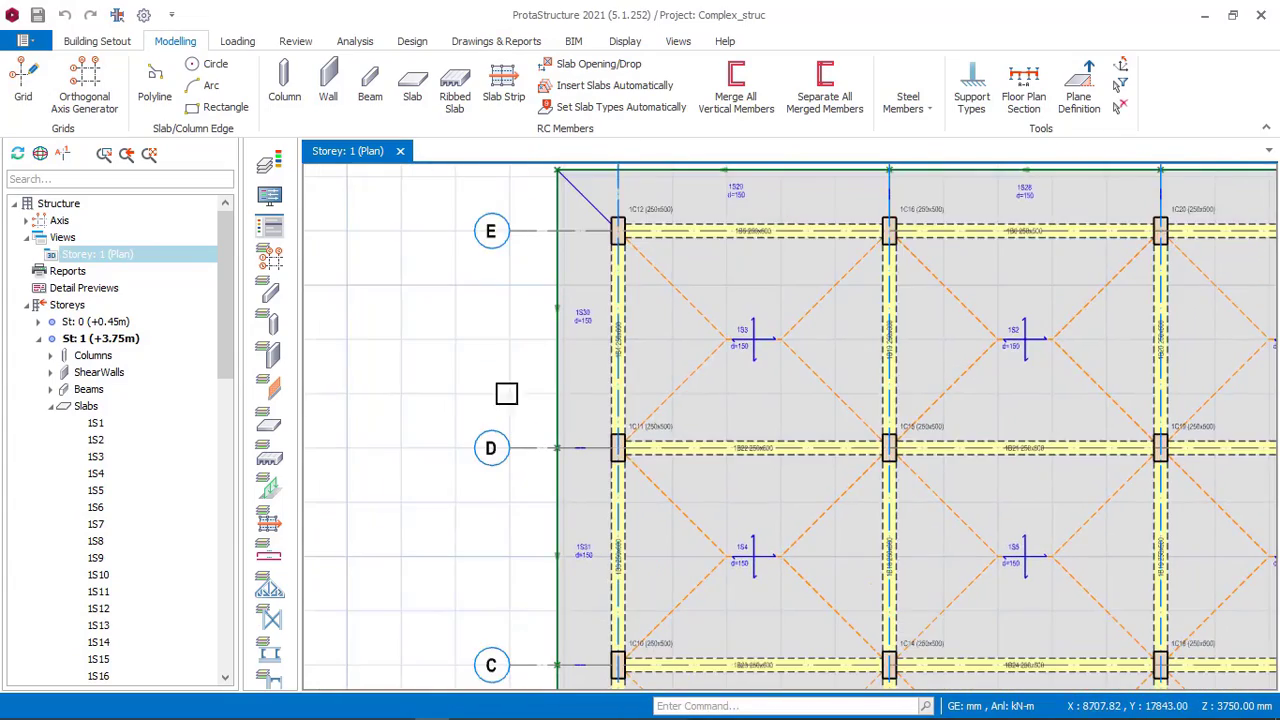
scroll(483, 250, down, 4)
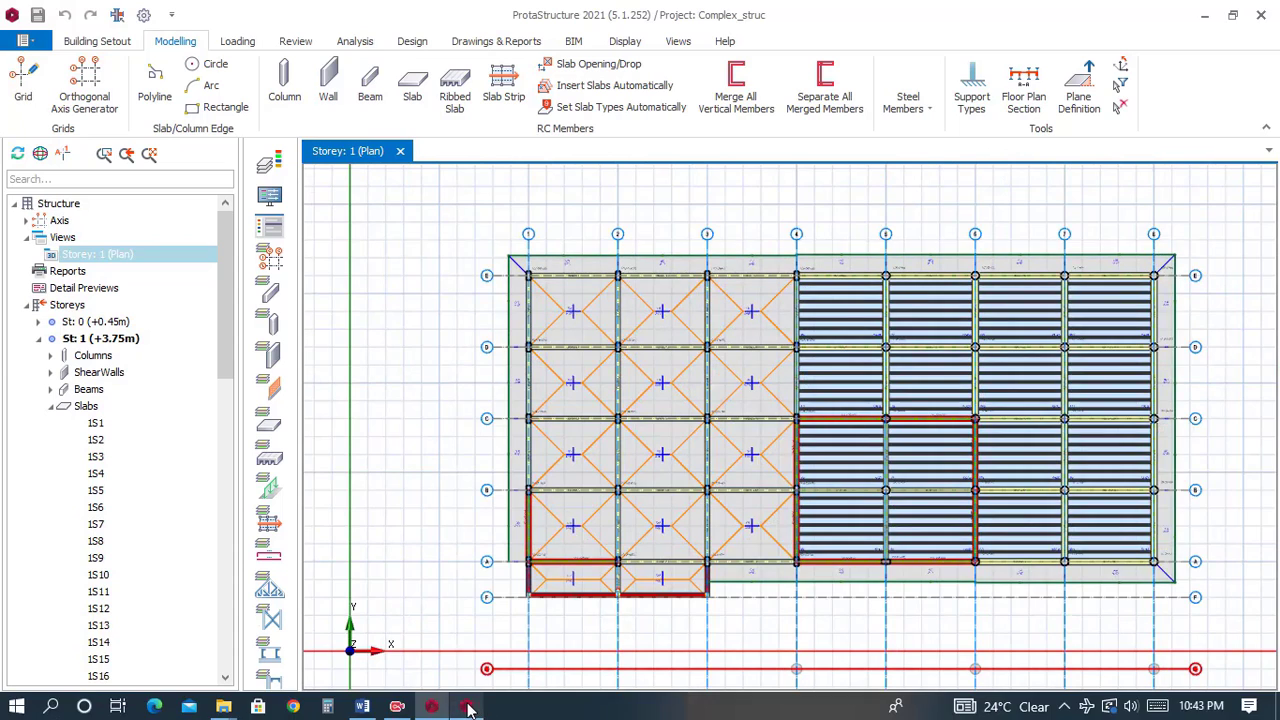
Switch to the 8_STOREY_OFFICE_BUILDING project and look over its generated axis grid.
click(468, 706)
scroll(817, 286, down, 2)
scroll(870, 227, up, 2)
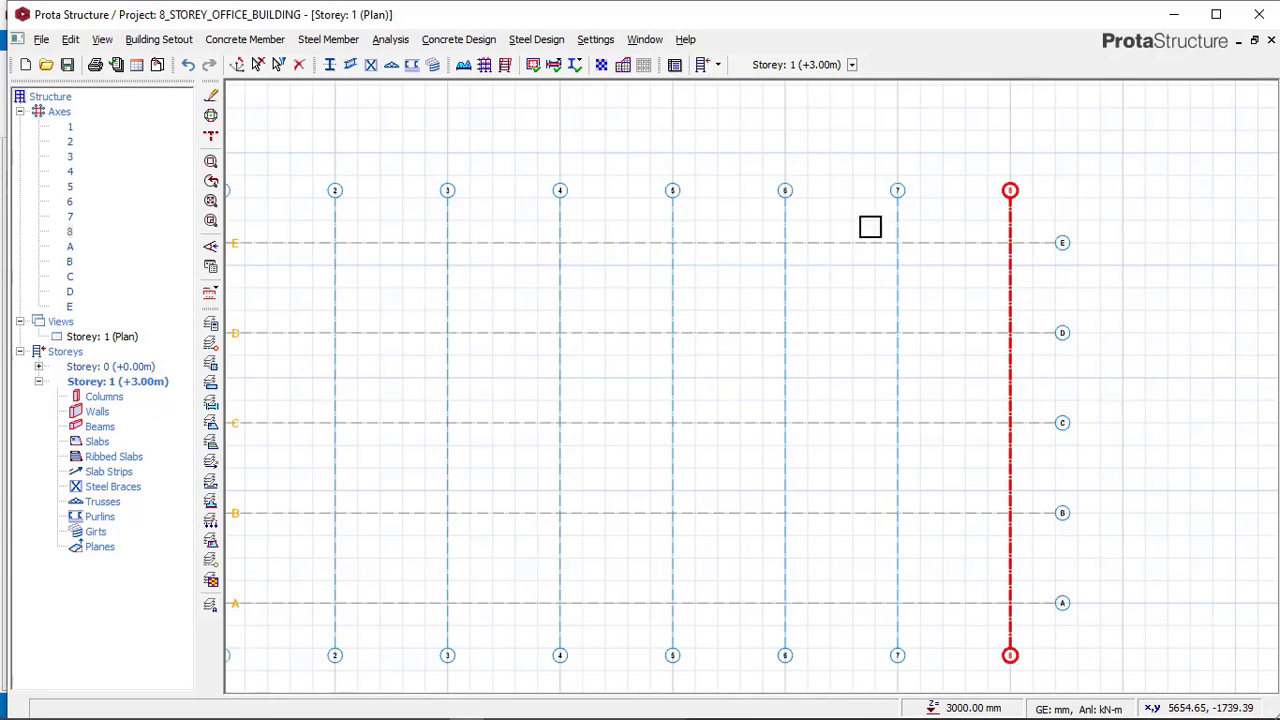
middle_drag(933, 200, 933, 199)
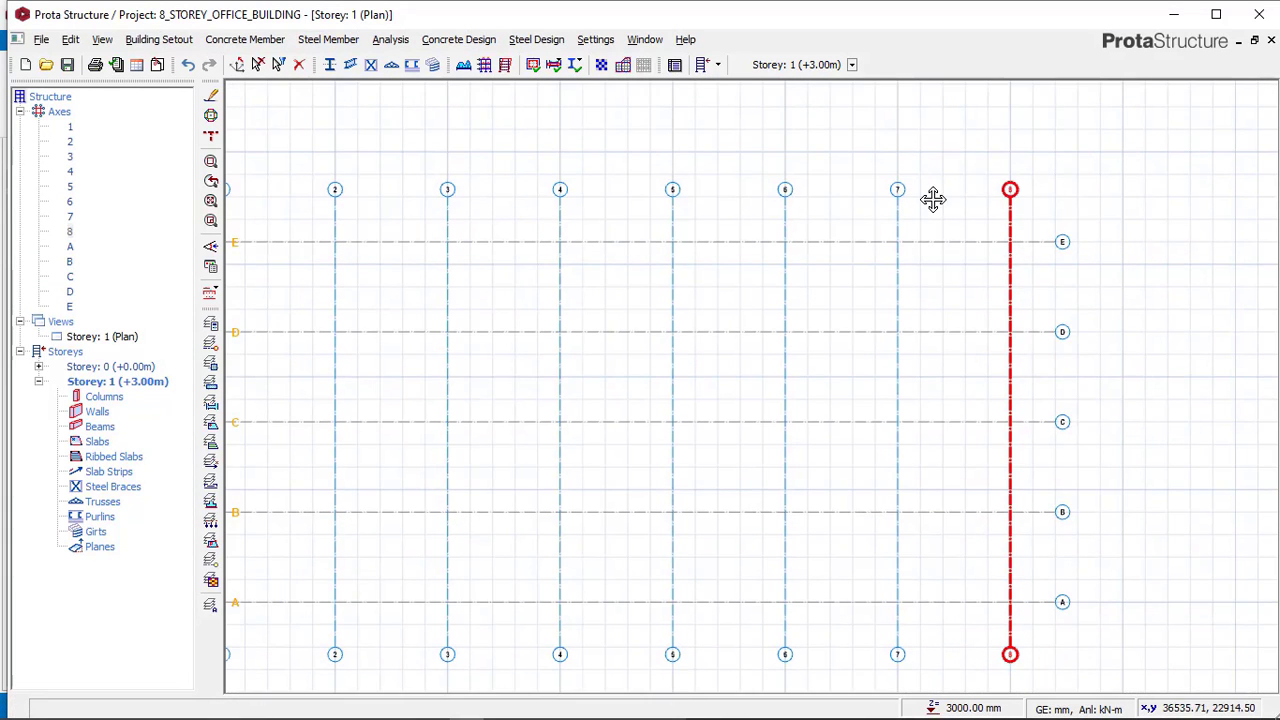
scroll(865, 256, down, 2)
scroll(520, 248, up, 2)
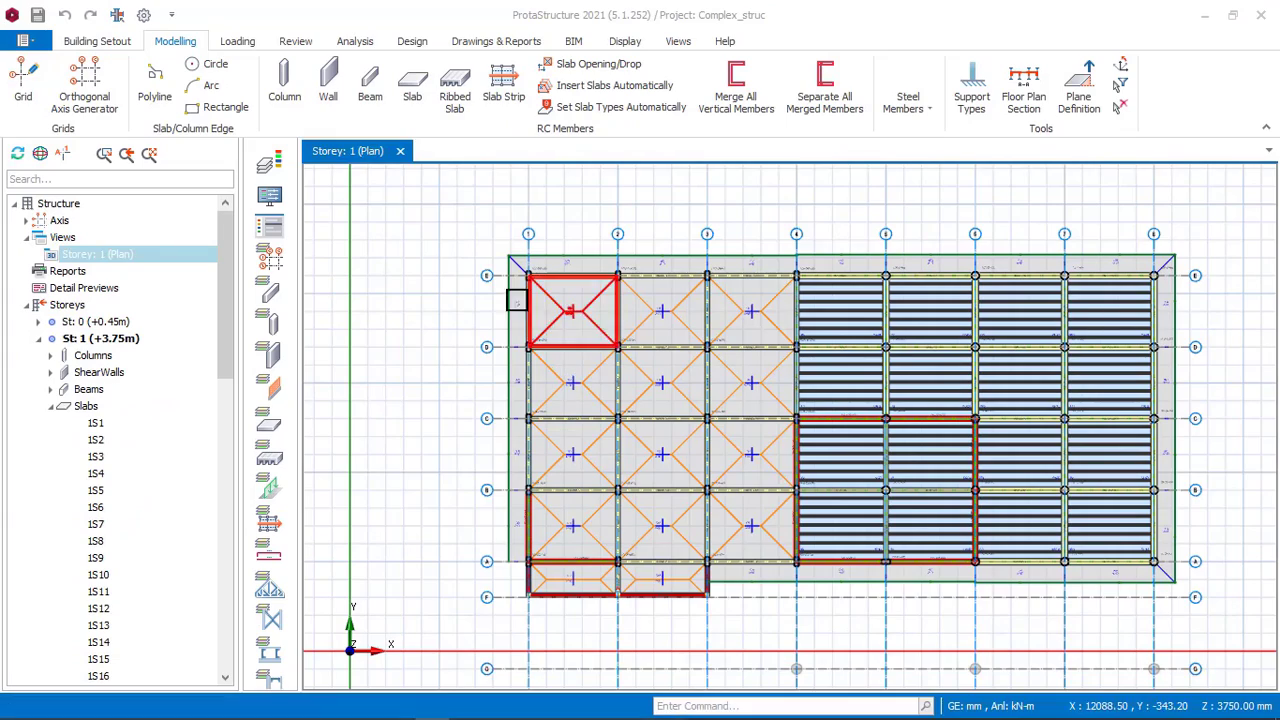
Zoom into the reference model's corner column and beams at axes 1/E to read their section sizes.
scroll(450, 278, up, 4)
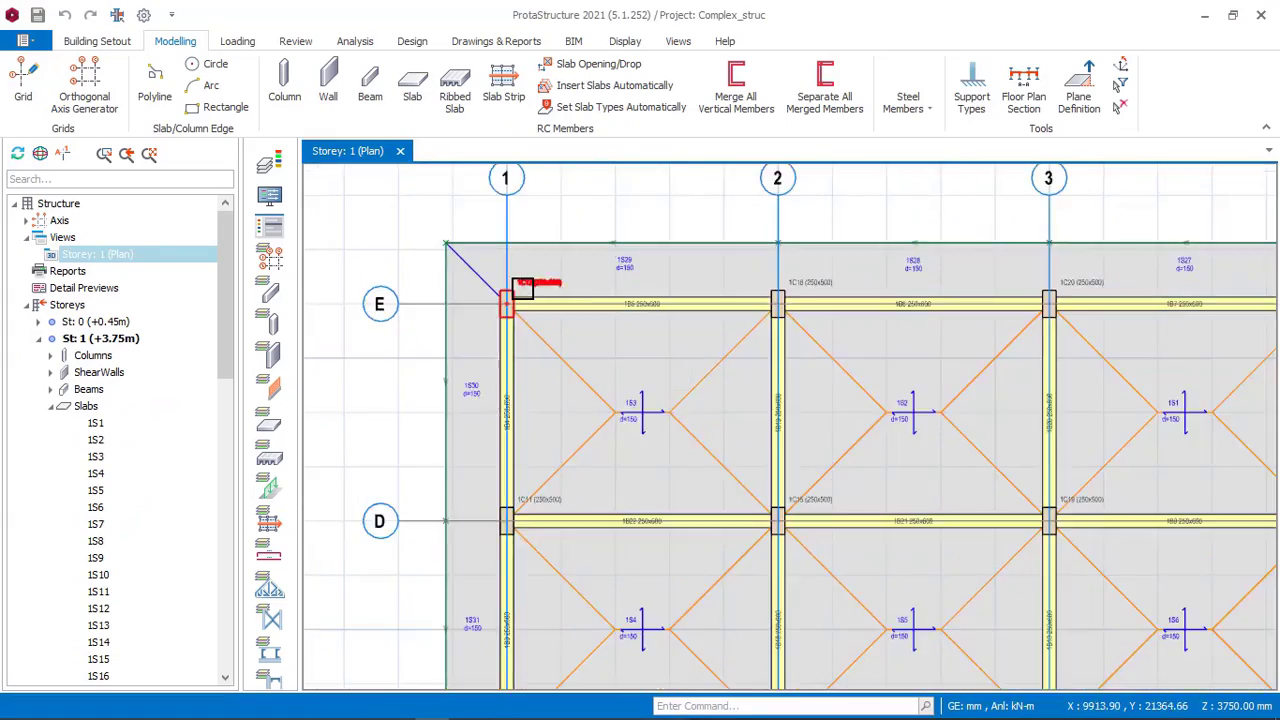
scroll(535, 288, up, 4)
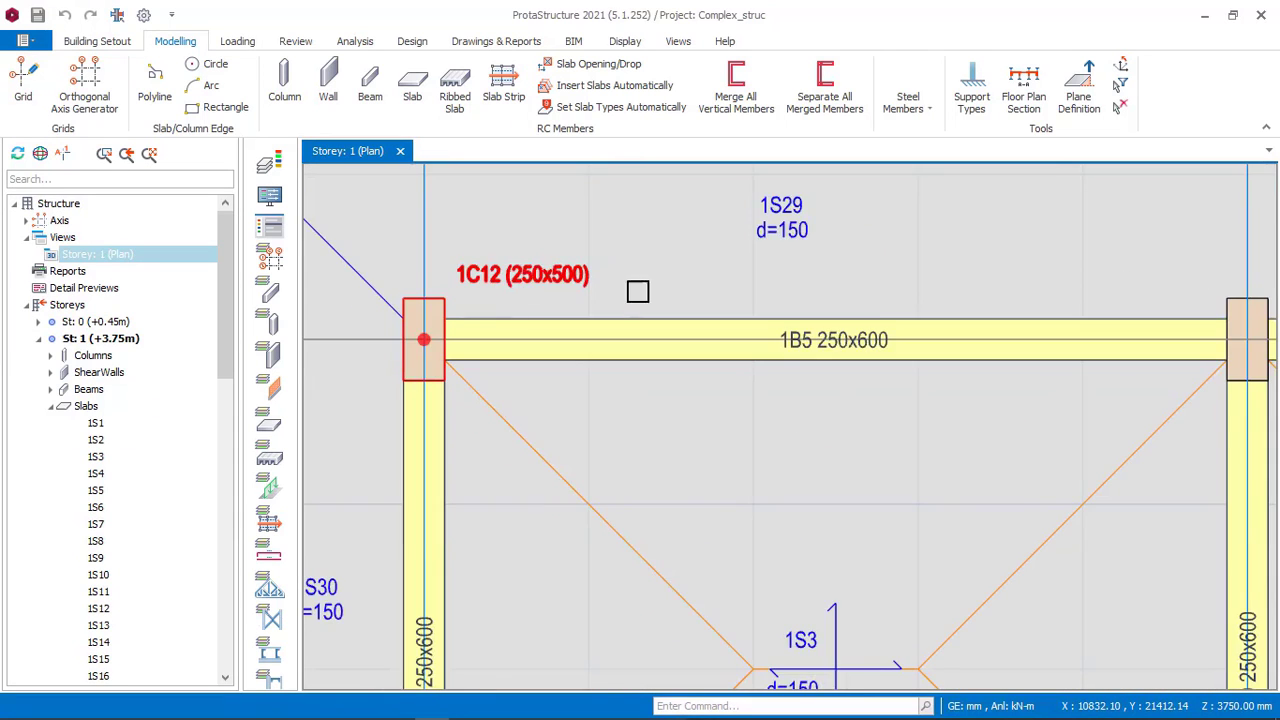
scroll(638, 292, down, 1)
middle_drag(842, 305, 560, 309)
middle_drag(809, 298, 494, 291)
scroll(860, 280, down, 1)
middle_drag(860, 280, 470, 312)
scroll(859, 273, up, 2)
scroll(860, 266, down, 3)
middle_drag(915, 288, 640, 266)
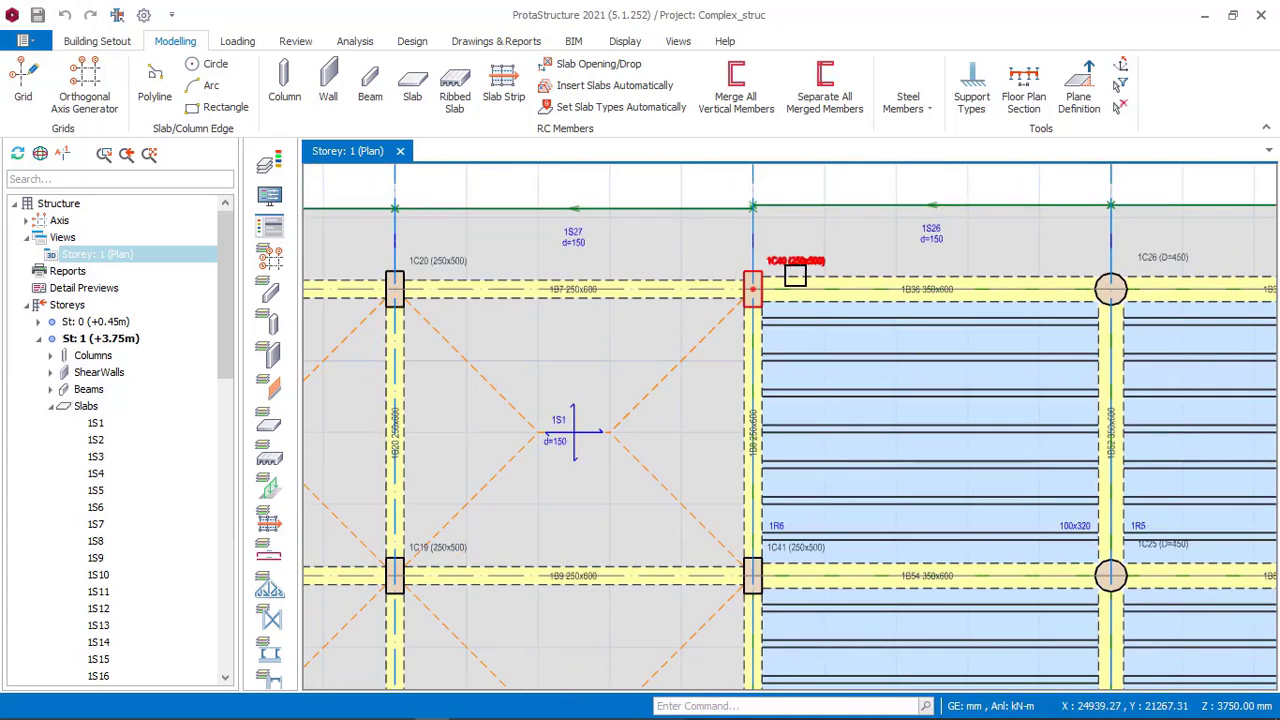
Pan along the reference model's edge axes to examine the remaining columns, beams and shear walls.
scroll(910, 275, down, 1)
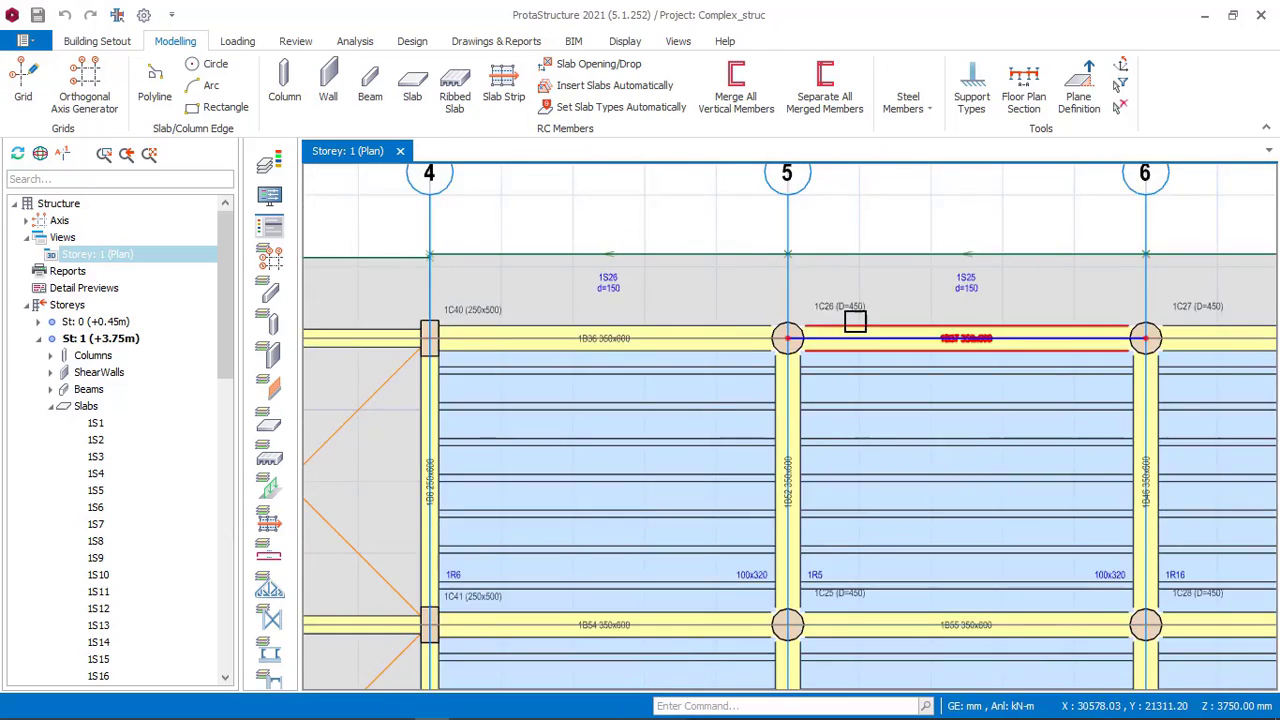
scroll(938, 288, down, 1)
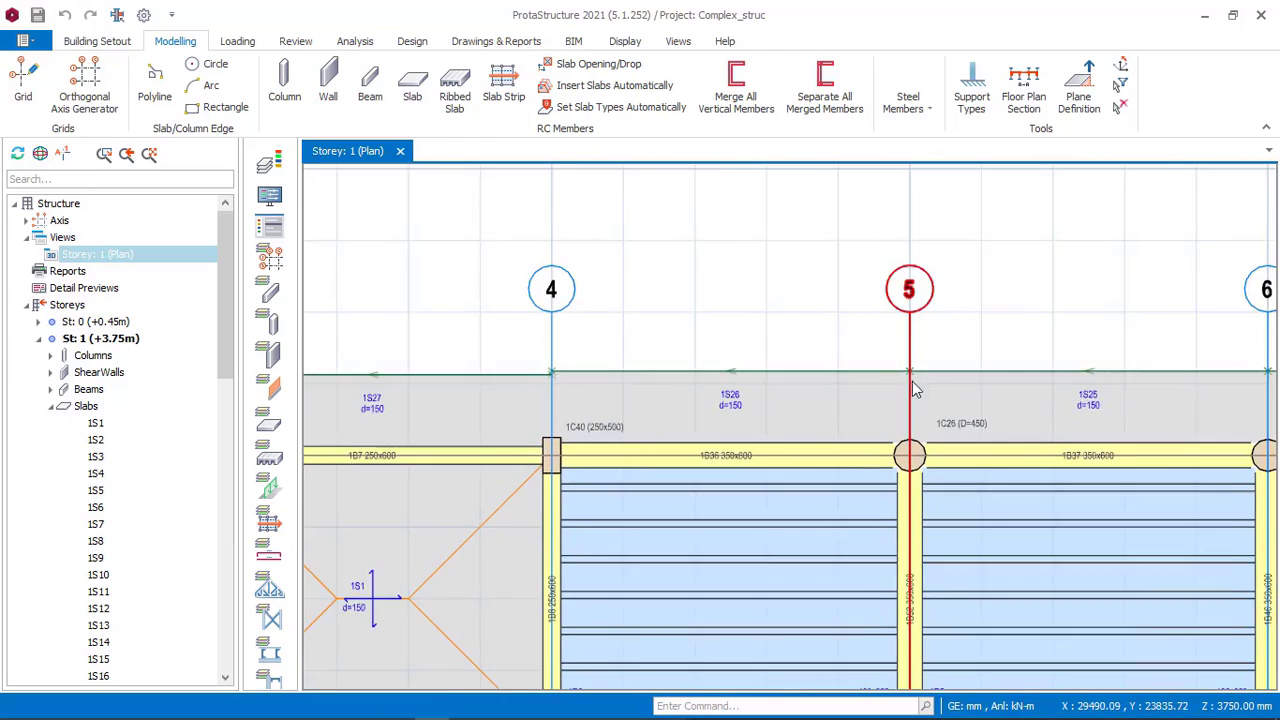
scroll(929, 297, up, 1)
scroll(985, 255, down, 2)
scroll(991, 251, down, 2)
scroll(537, 271, down, 1)
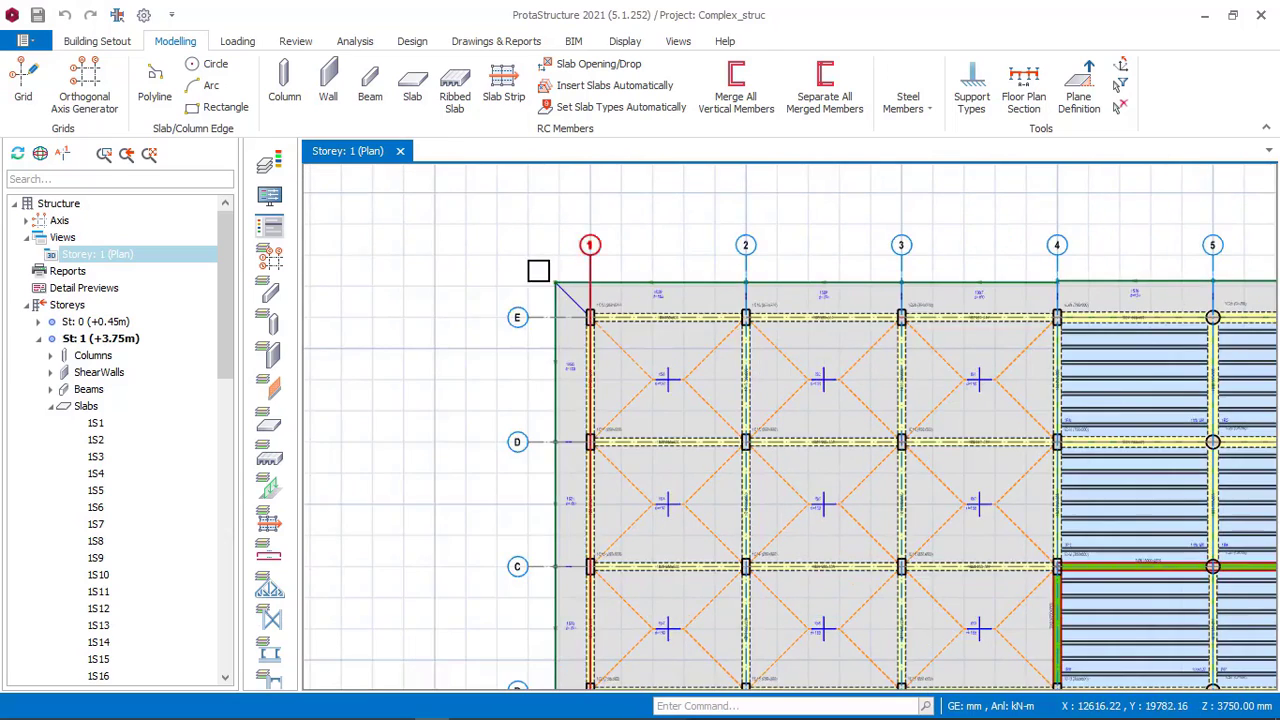
scroll(537, 271, up, 3)
scroll(437, 263, down, 2)
scroll(824, 285, up, 2)
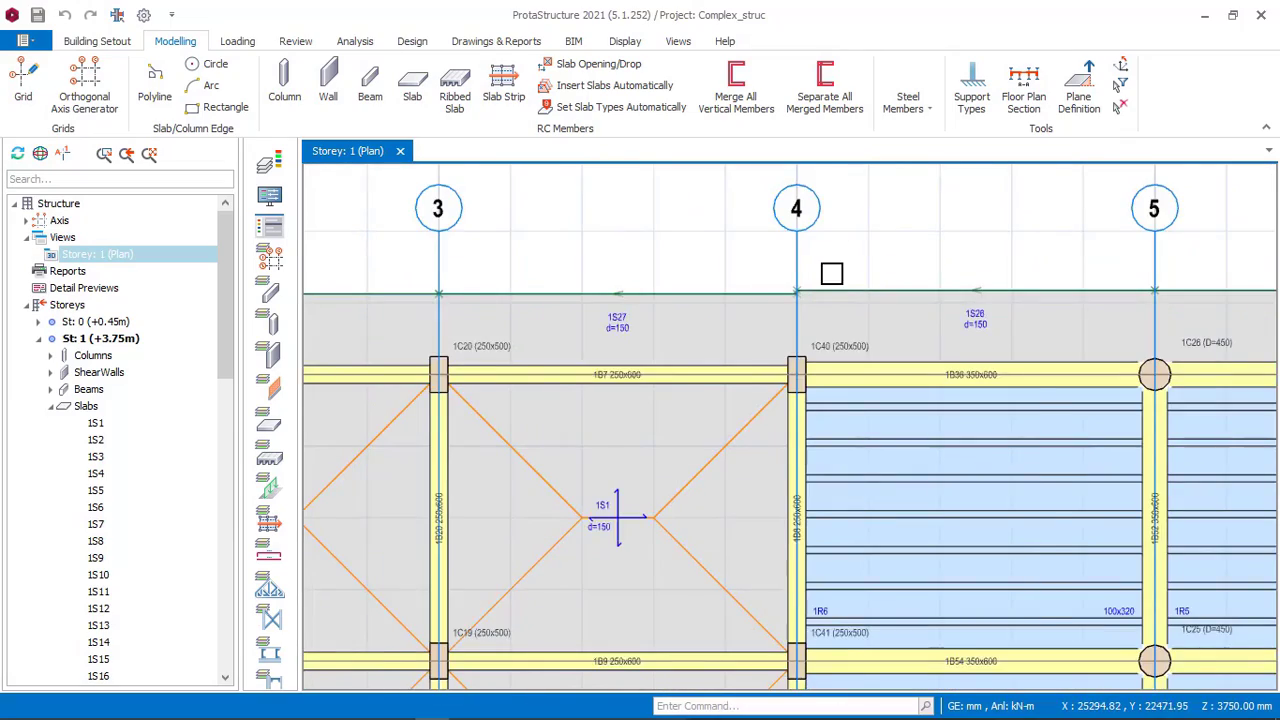
scroll(800, 276, down, 2)
scroll(537, 500, up, 1)
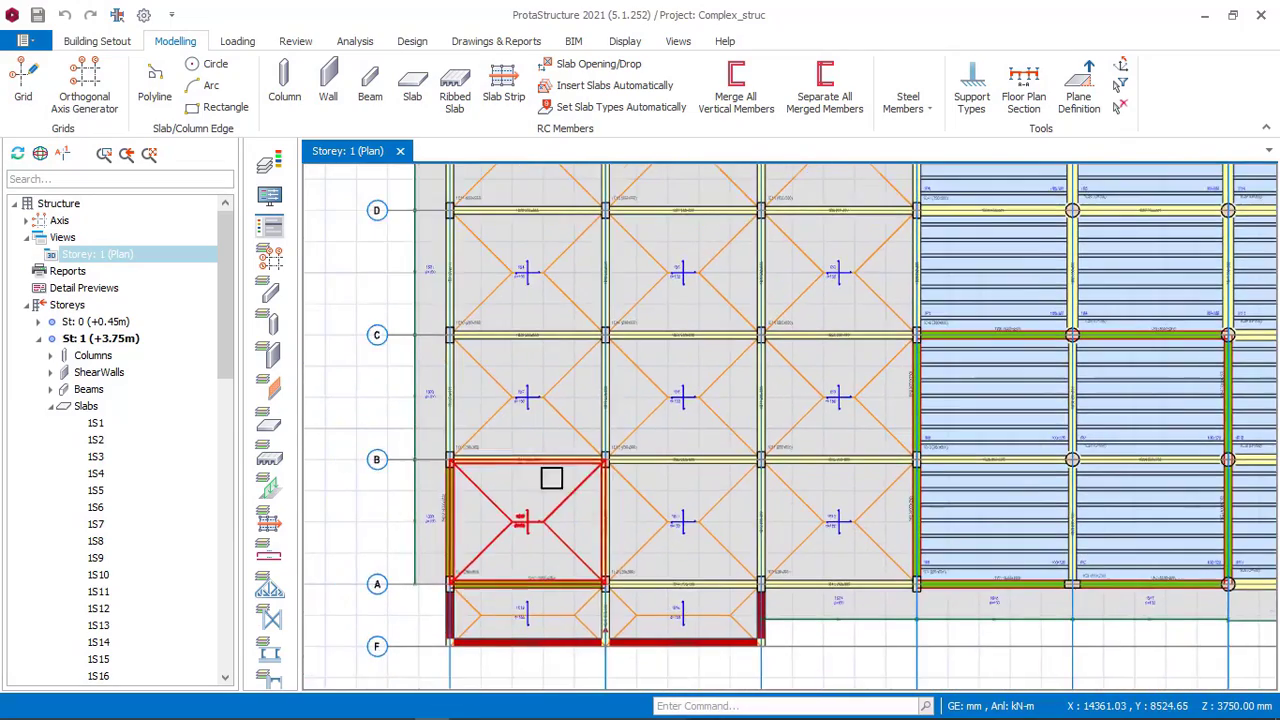
scroll(471, 466, up, 1)
scroll(457, 620, up, 3)
scroll(483, 602, up, 2)
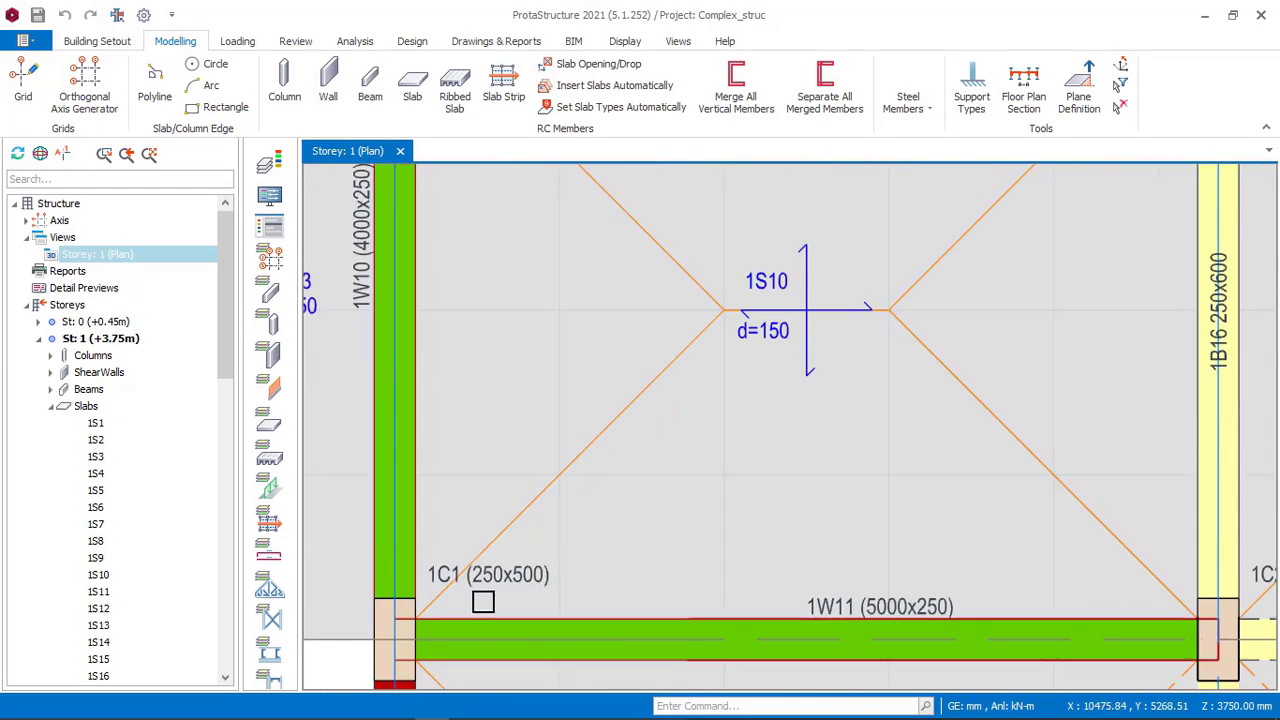
scroll(556, 567, down, 5)
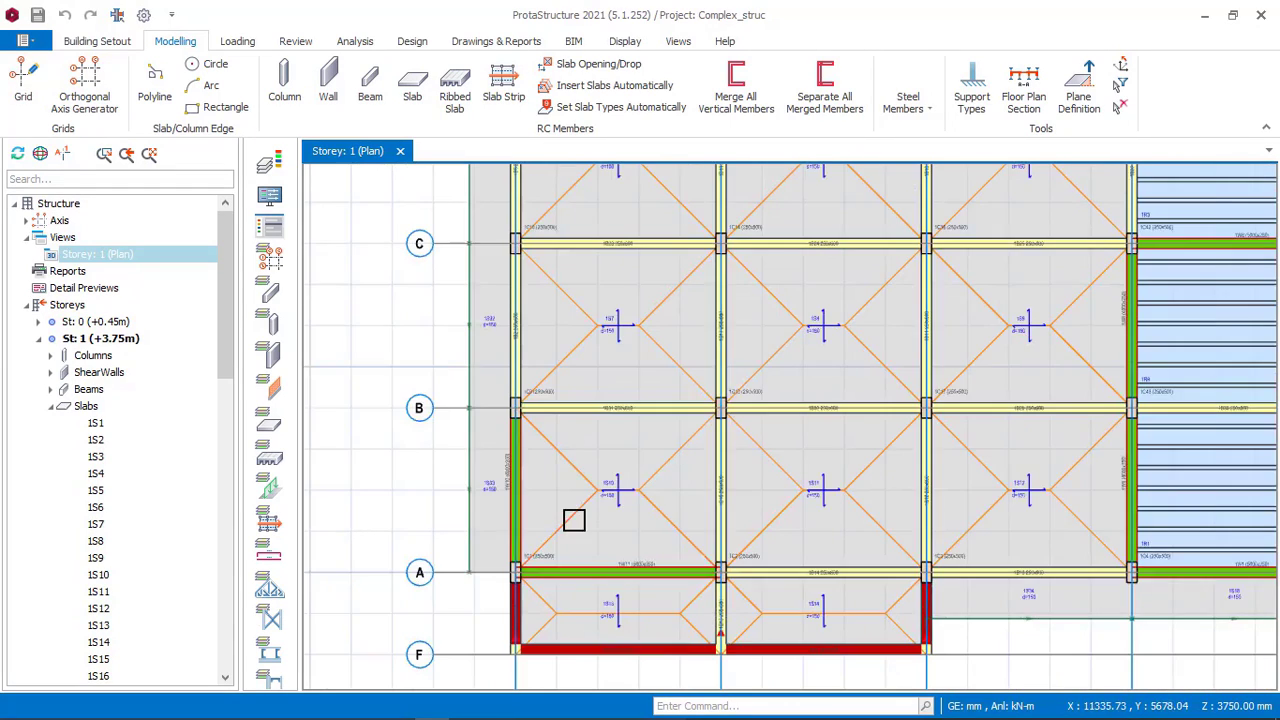
In the 8_STOREY_OFFICE_BUILDING project, start the Concrete Column command and place a 250x500 column at the axis 1/E intersection.
middle_drag(649, 520, 592, 546)
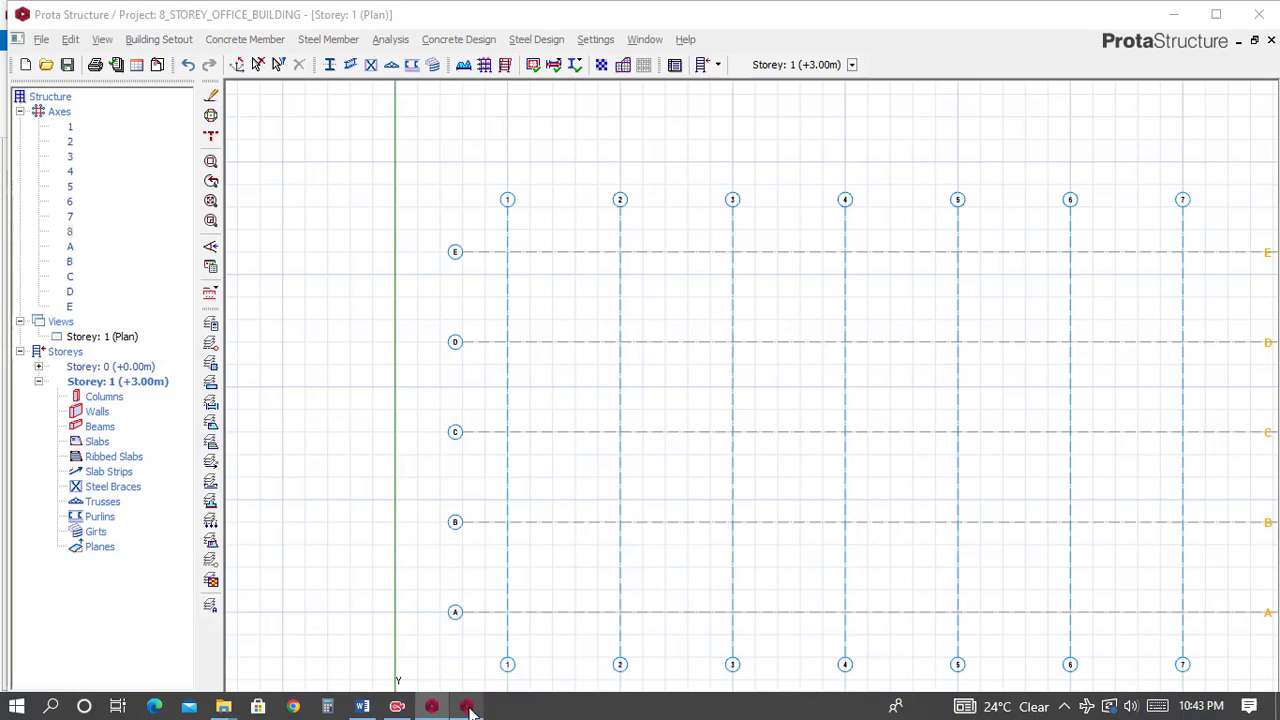
middle_drag(535, 321, 532, 319)
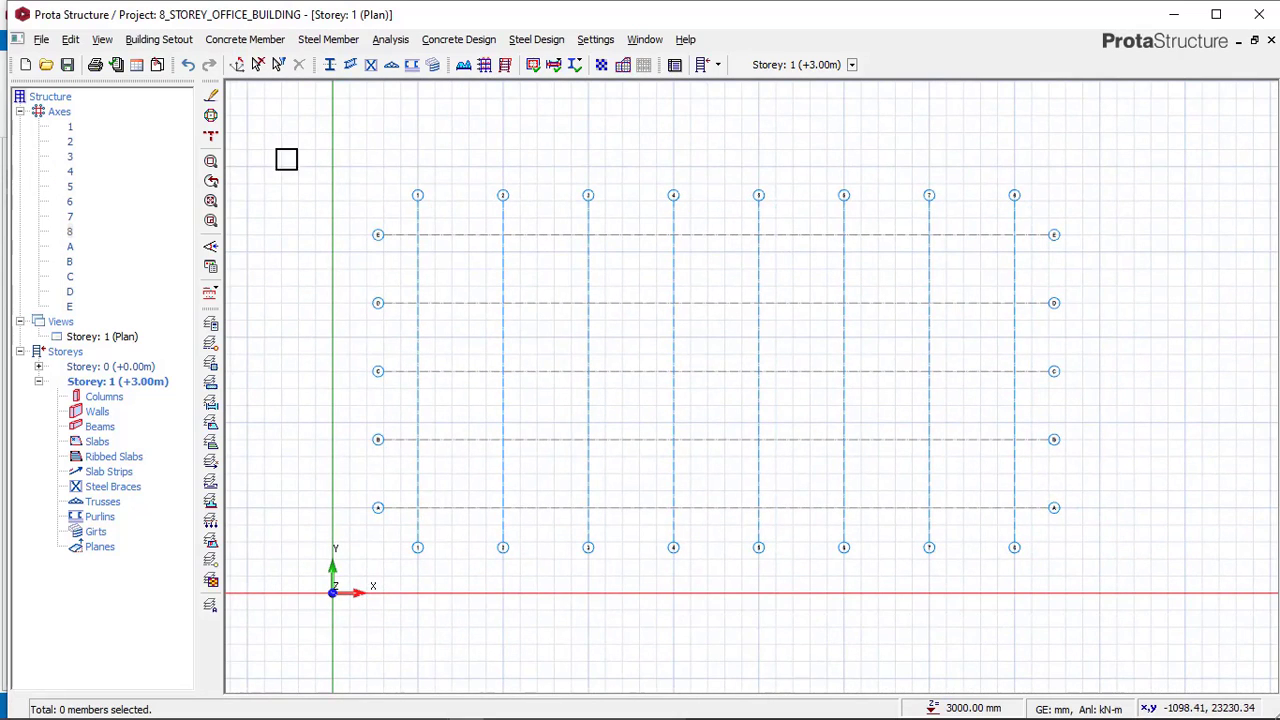
click(243, 40)
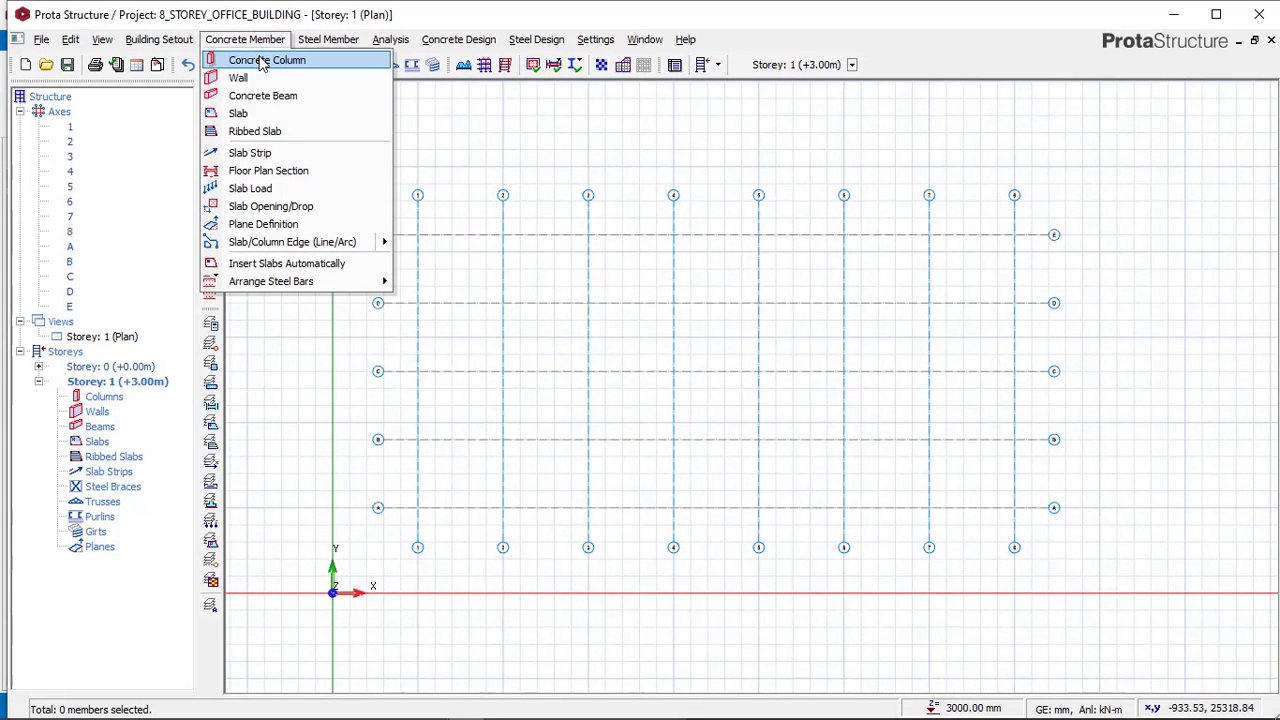
click(232, 58)
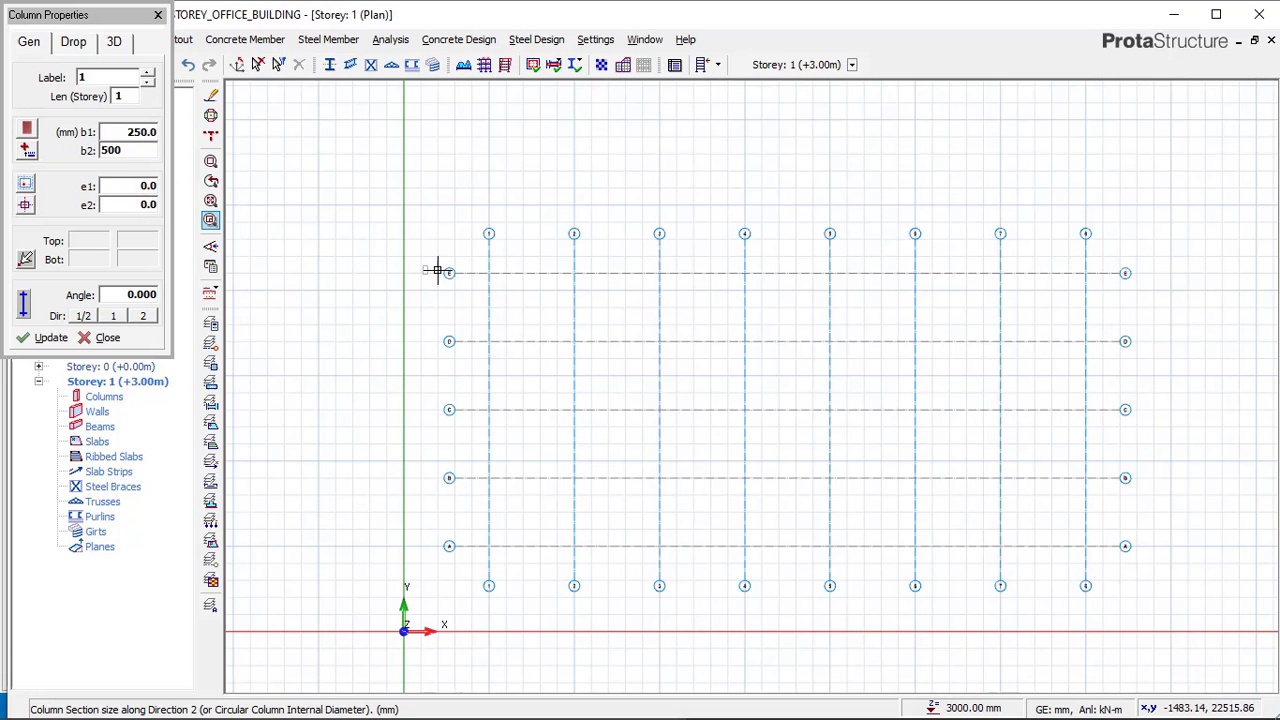
scroll(437, 270, up, 3)
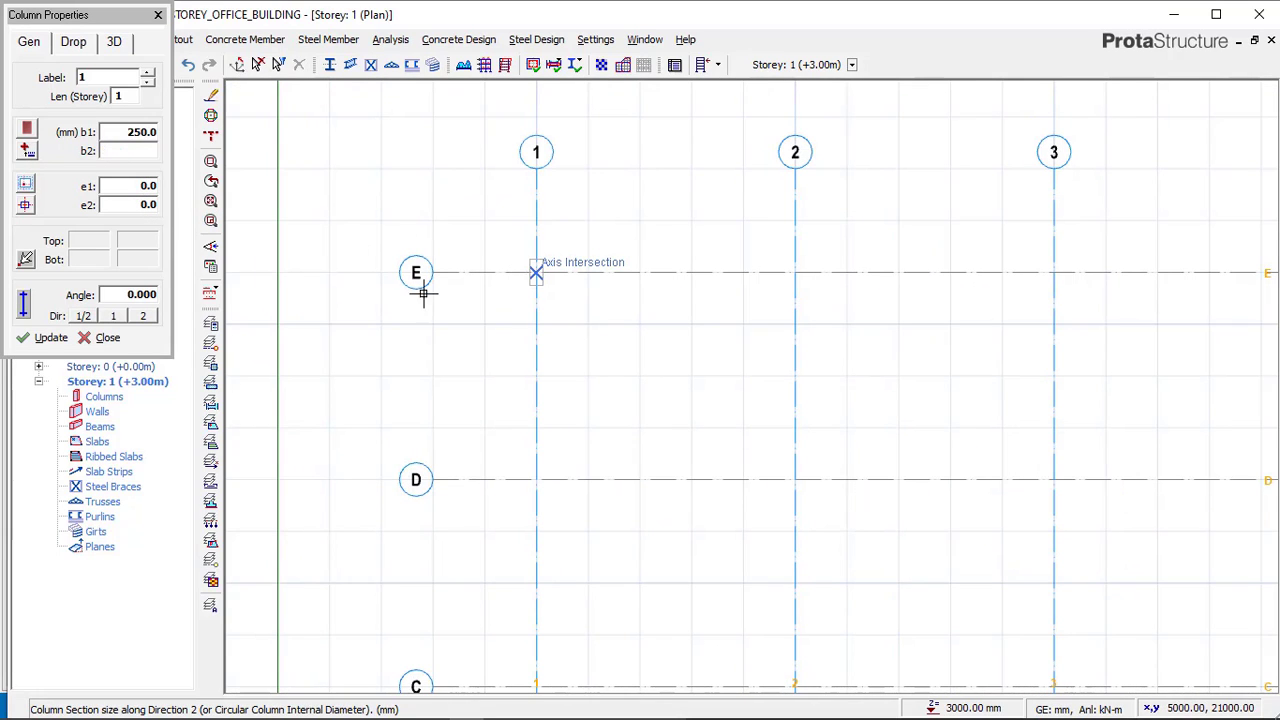
click(377, 288)
Place 250x500 columns along axis E at the intersections from axis 2 to axis 4.
scroll(377, 288, down, 2)
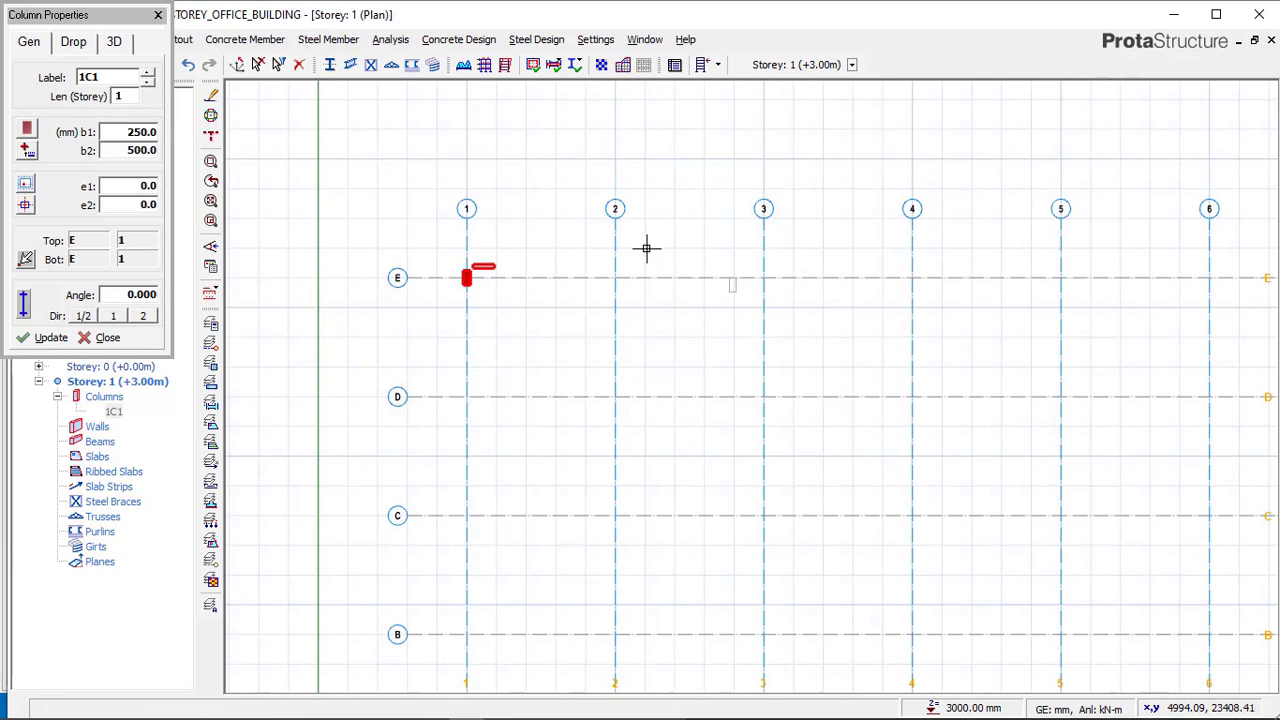
click(605, 267)
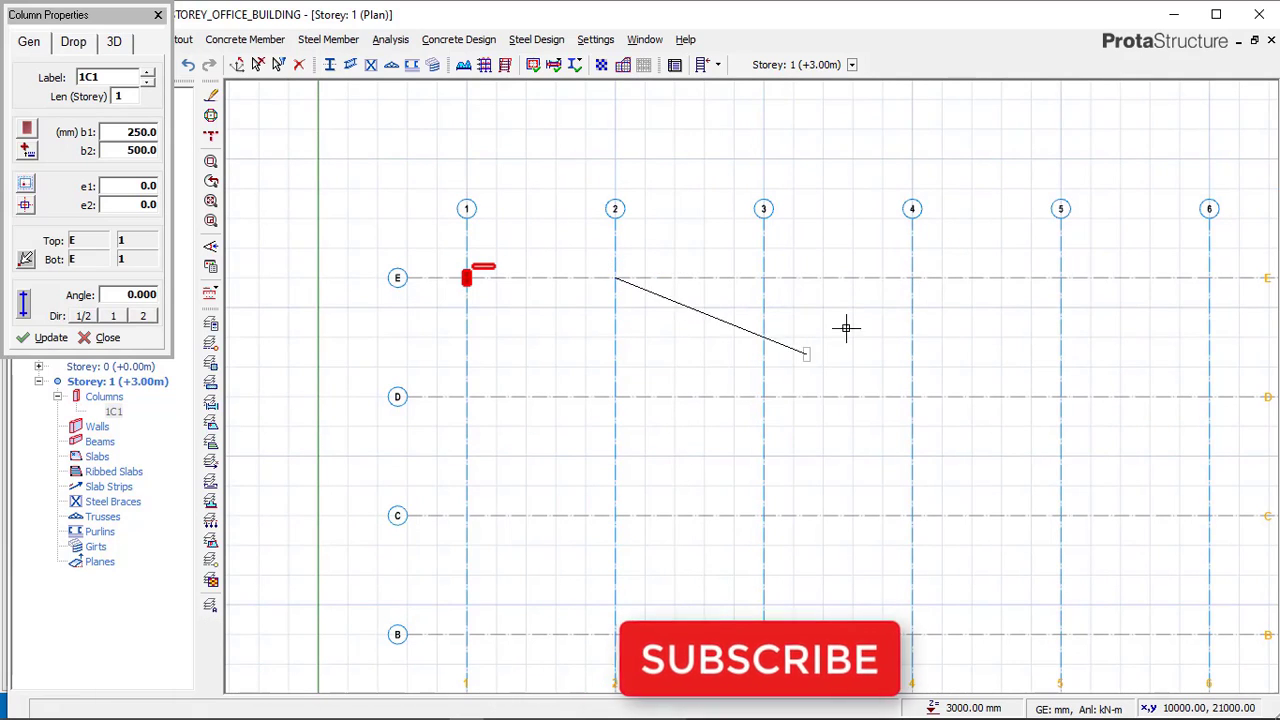
click(911, 278)
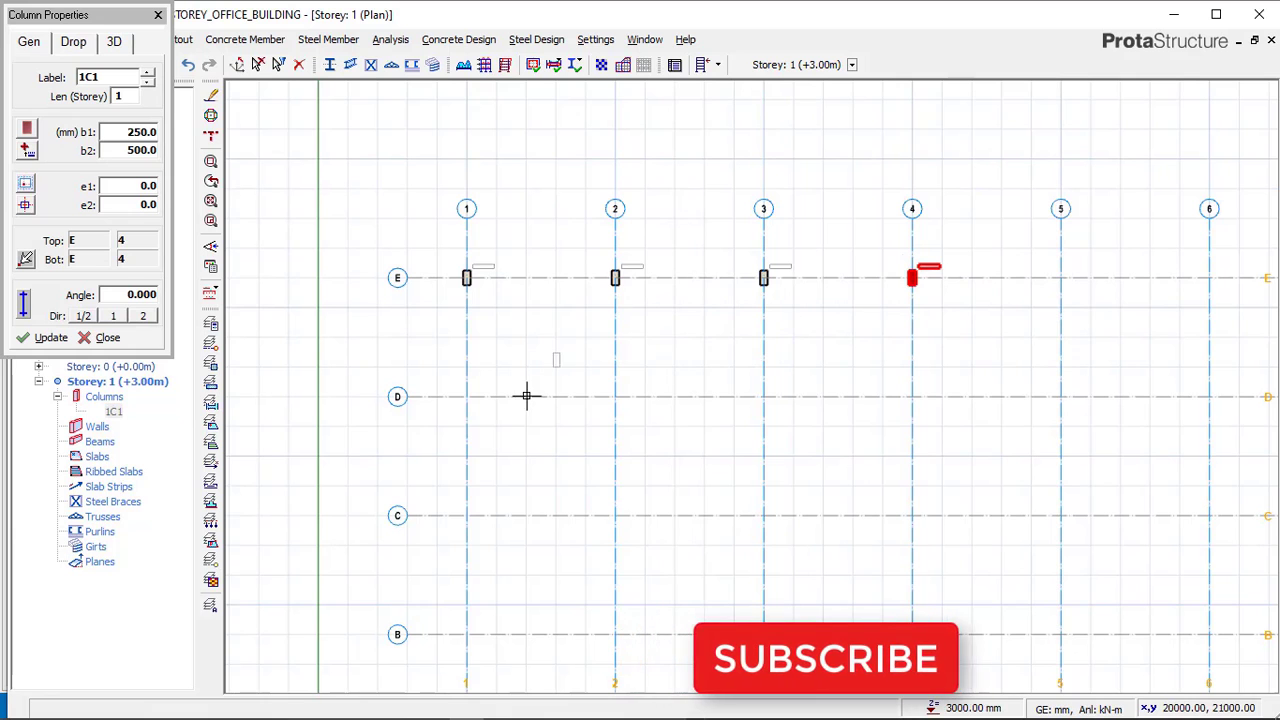
Place columns along axis D at the intersections from axis 1 to axis 4.
middle_drag(513, 302, 539, 216)
scroll(467, 272, down, 1)
click(472, 249)
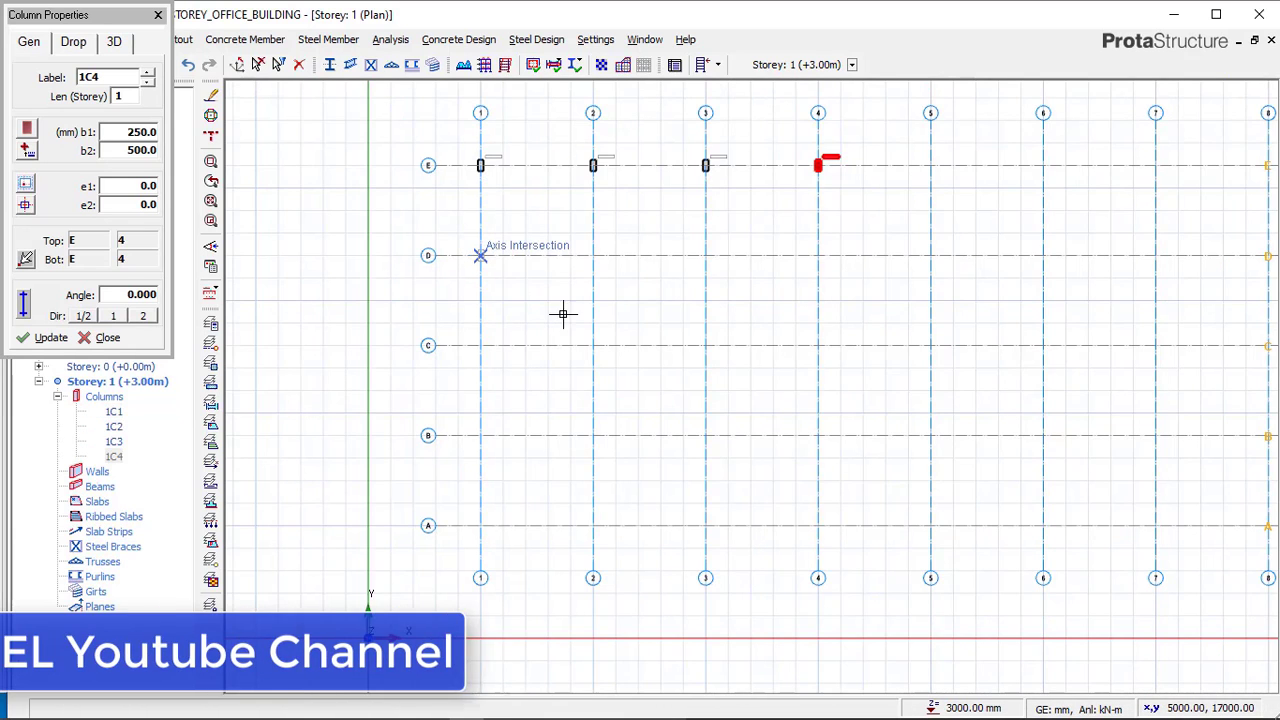
click(818, 255)
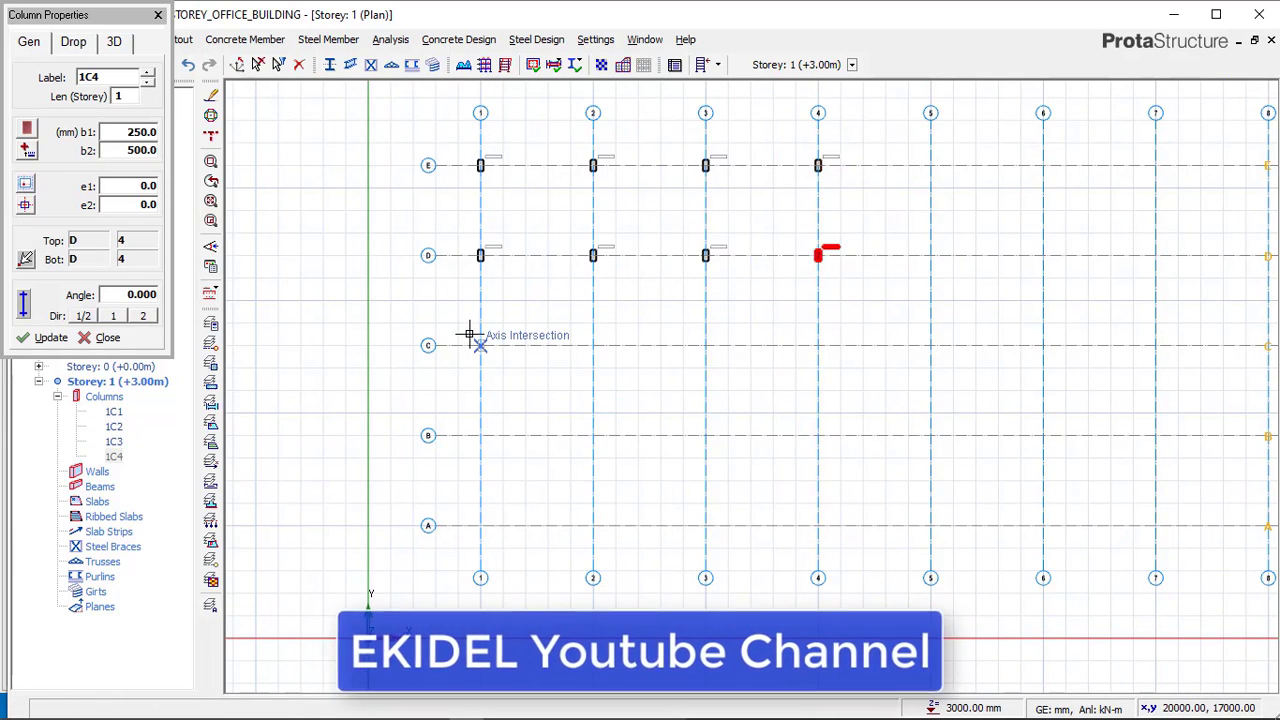
Place columns along axes C, B and A at the intersections from axis 1 to axis 4.
click(481, 346)
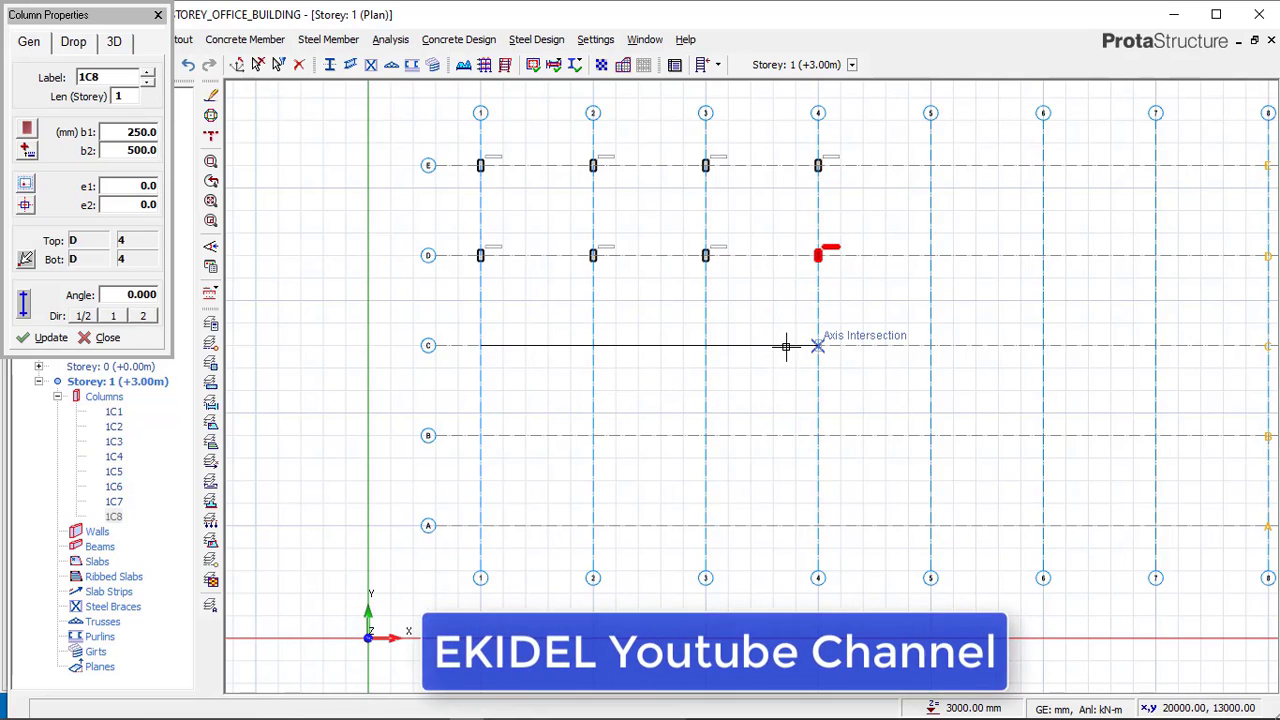
click(818, 345)
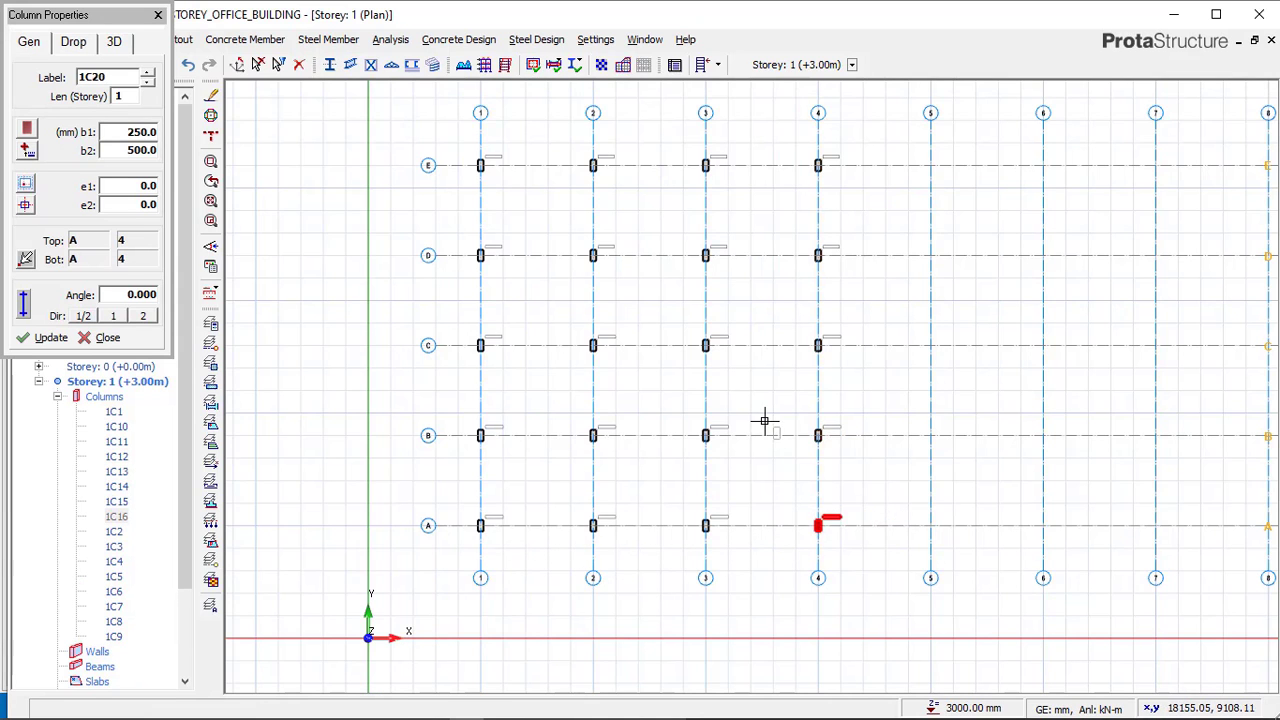
scroll(815, 505, up, 2)
scroll(677, 431, up, 2)
scroll(700, 440, down, 2)
mouse_move(512, 708)
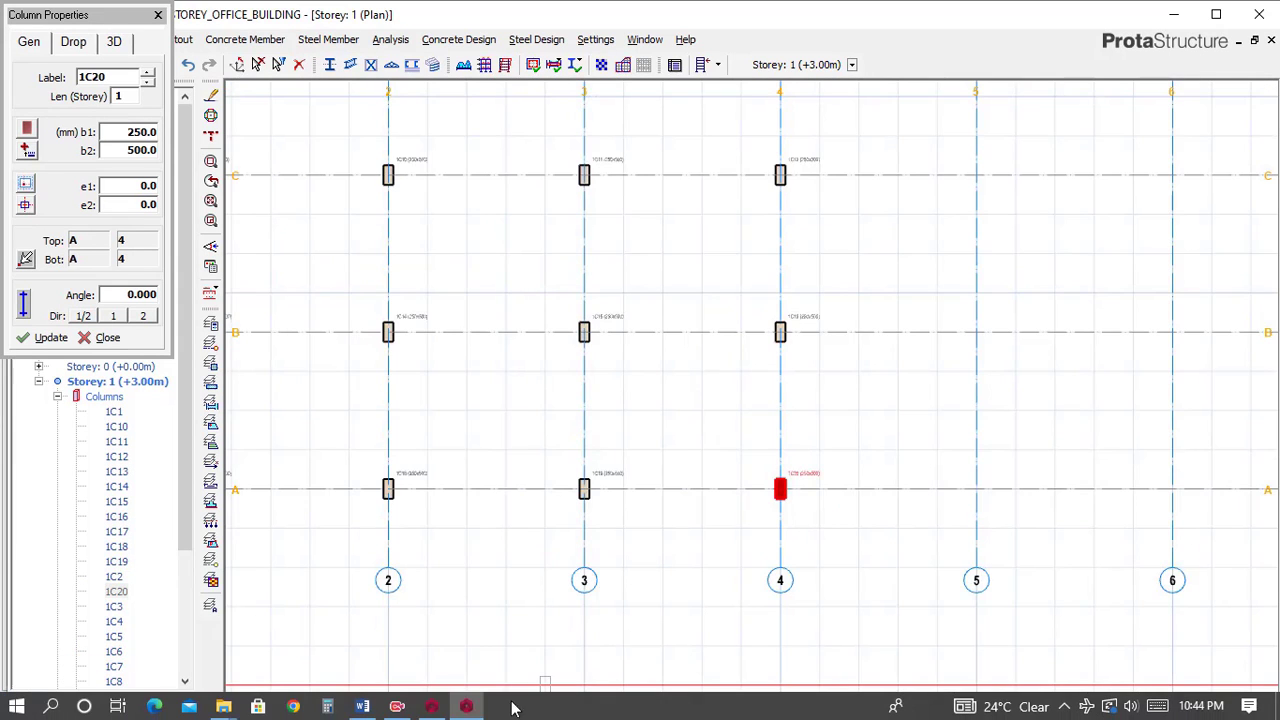
Switch to the Complex_struc project and examine its ribbed slab bays between axes 4 and 8.
click(433, 707)
scroll(610, 420, down, 3)
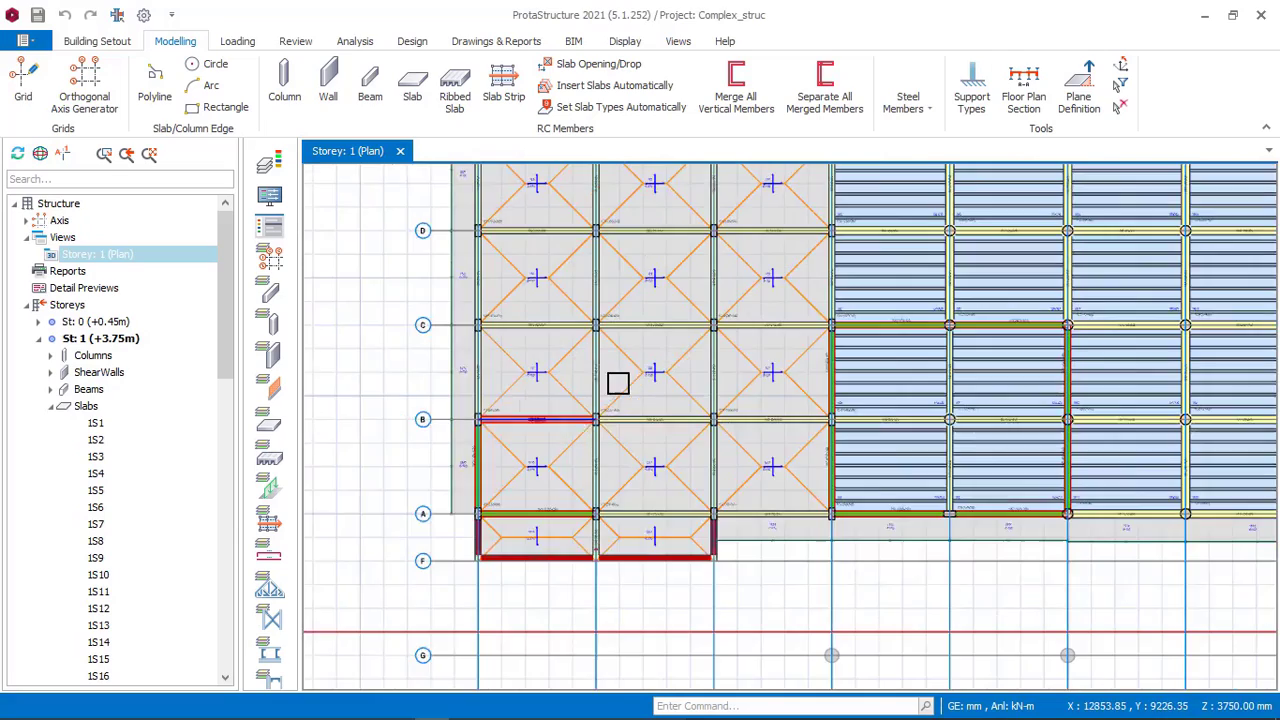
scroll(607, 443, down, 2)
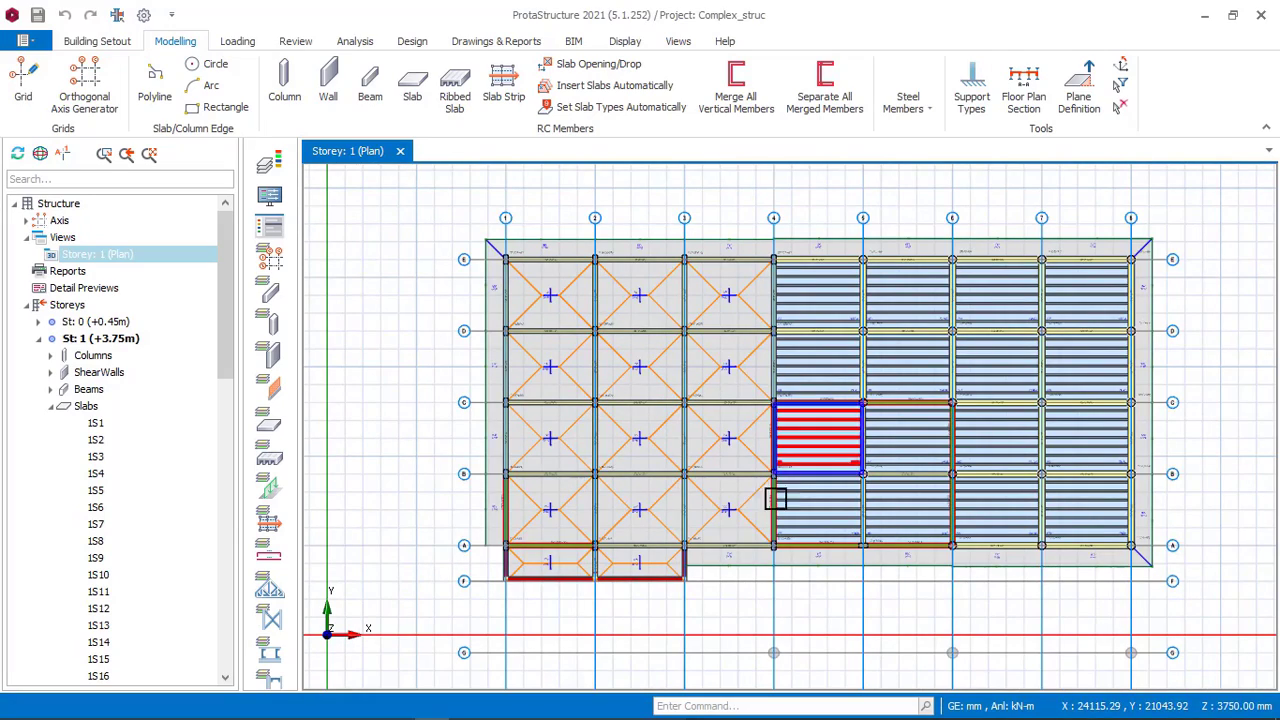
scroll(829, 286, up, 4)
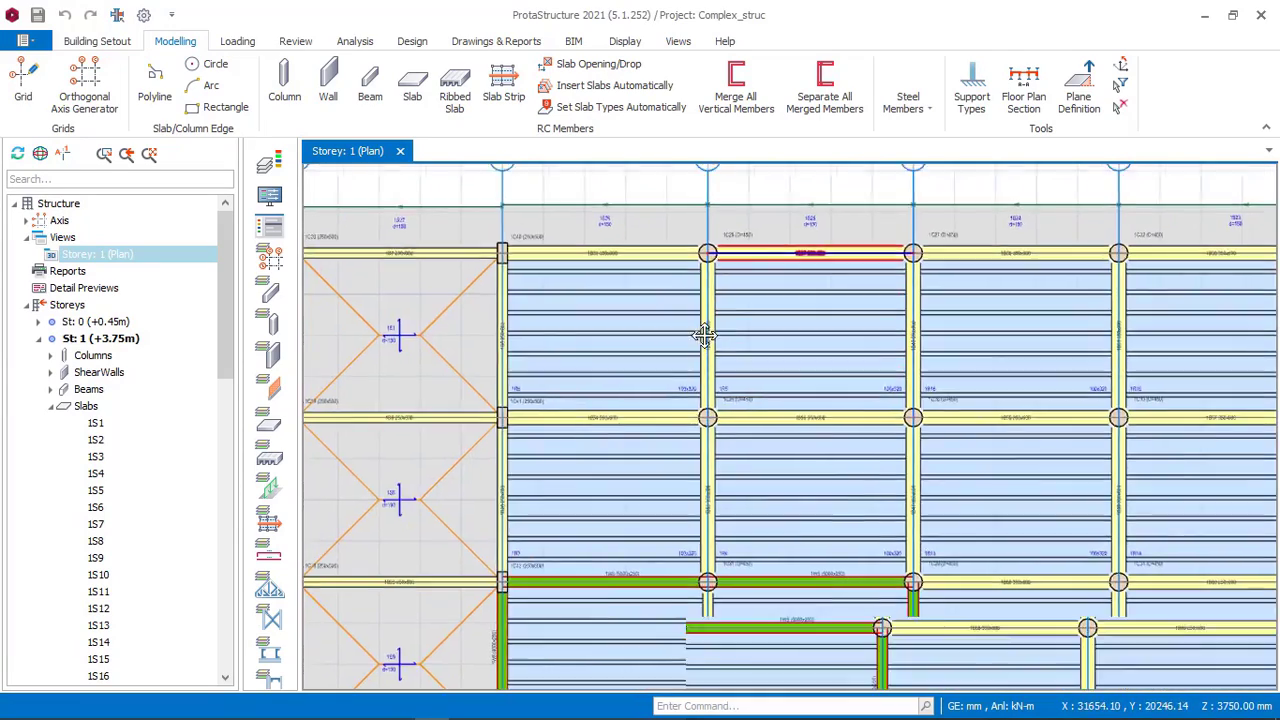
middle_drag(704, 335, 645, 422)
scroll(681, 270, up, 1)
scroll(342, 270, down, 2)
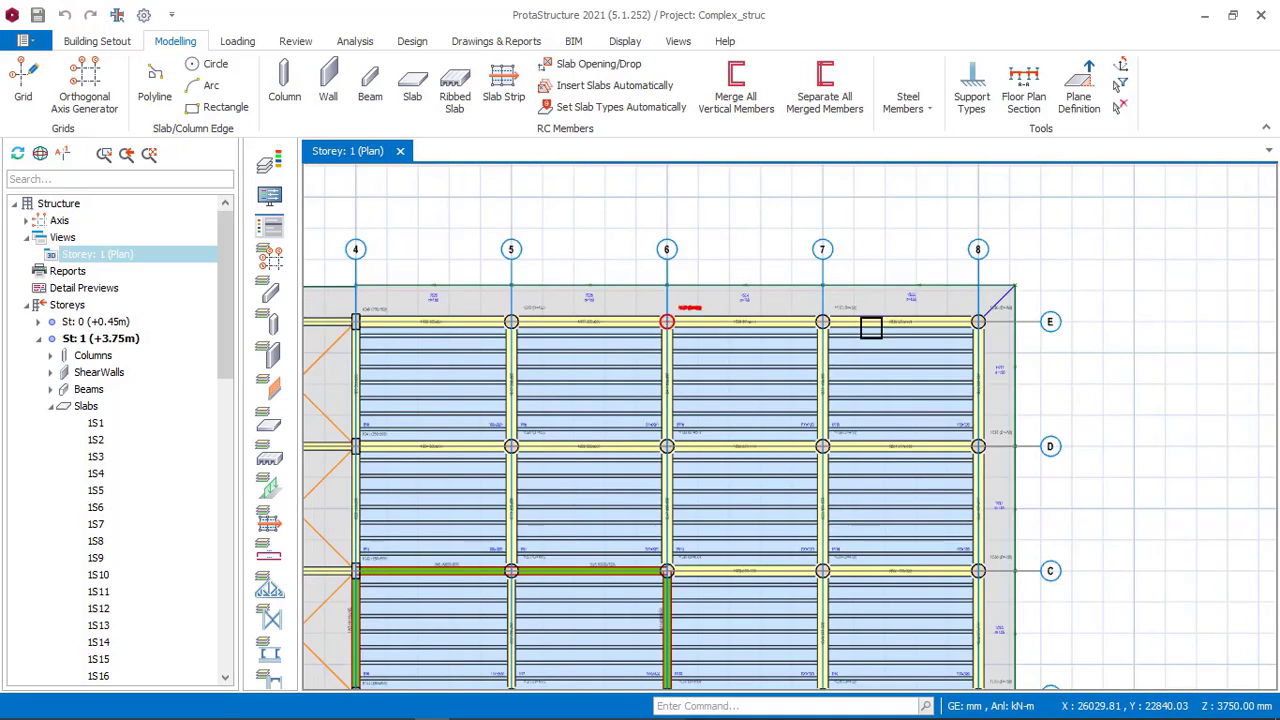
Zoom in on the reference model to inspect the circular column at axis 5 on axis E.
scroll(960, 307, up, 2)
scroll(970, 315, up, 1)
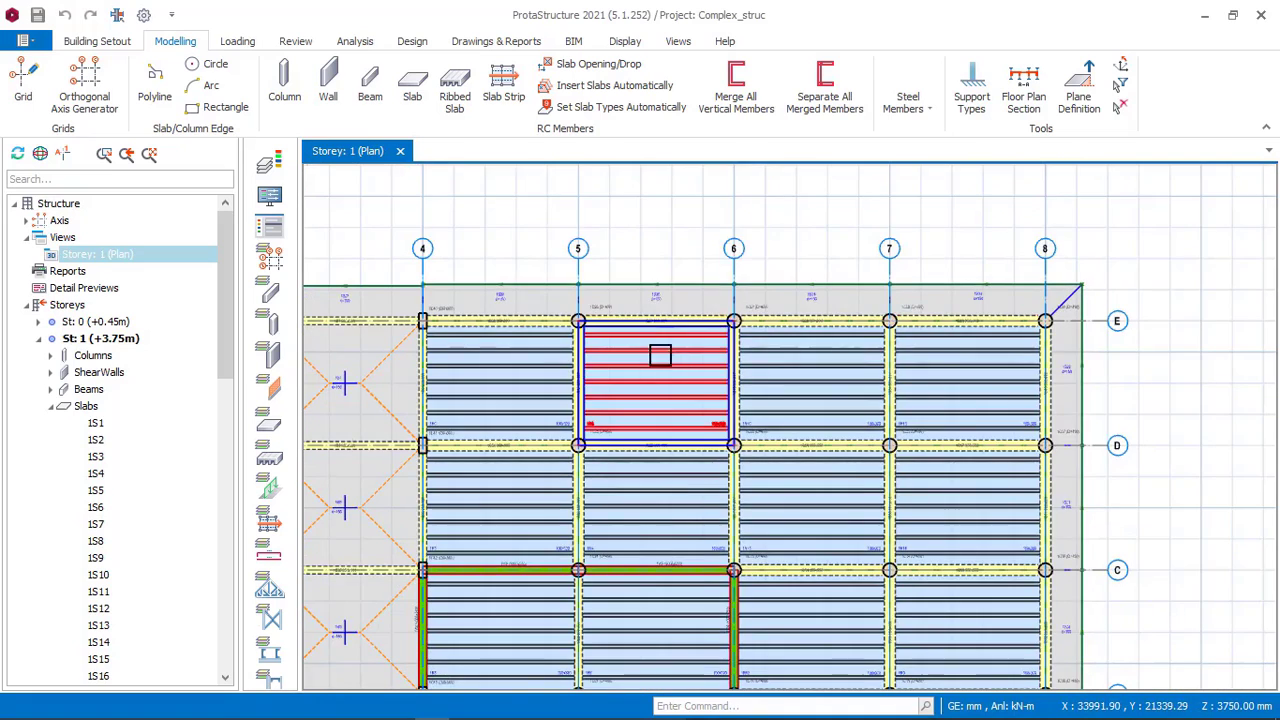
middle_drag(655, 365, 643, 295)
scroll(600, 245, up, 4)
scroll(589, 242, up, 6)
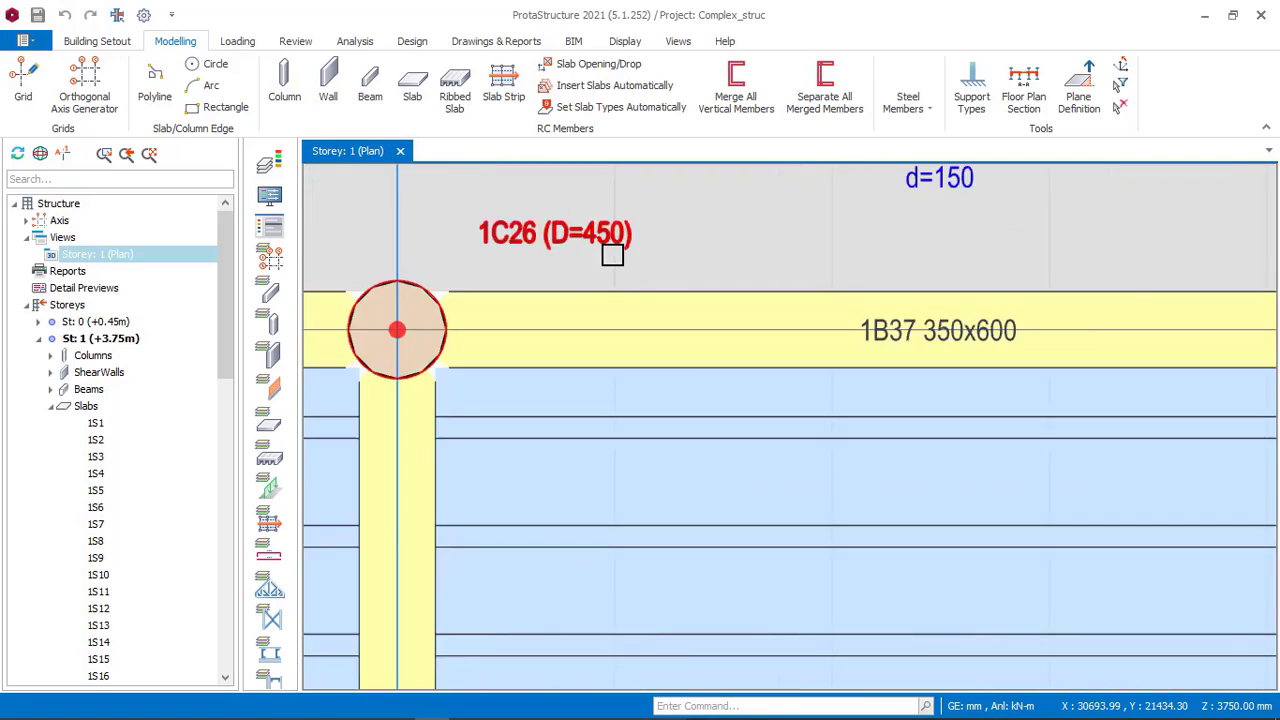
scroll(680, 280, down, 3)
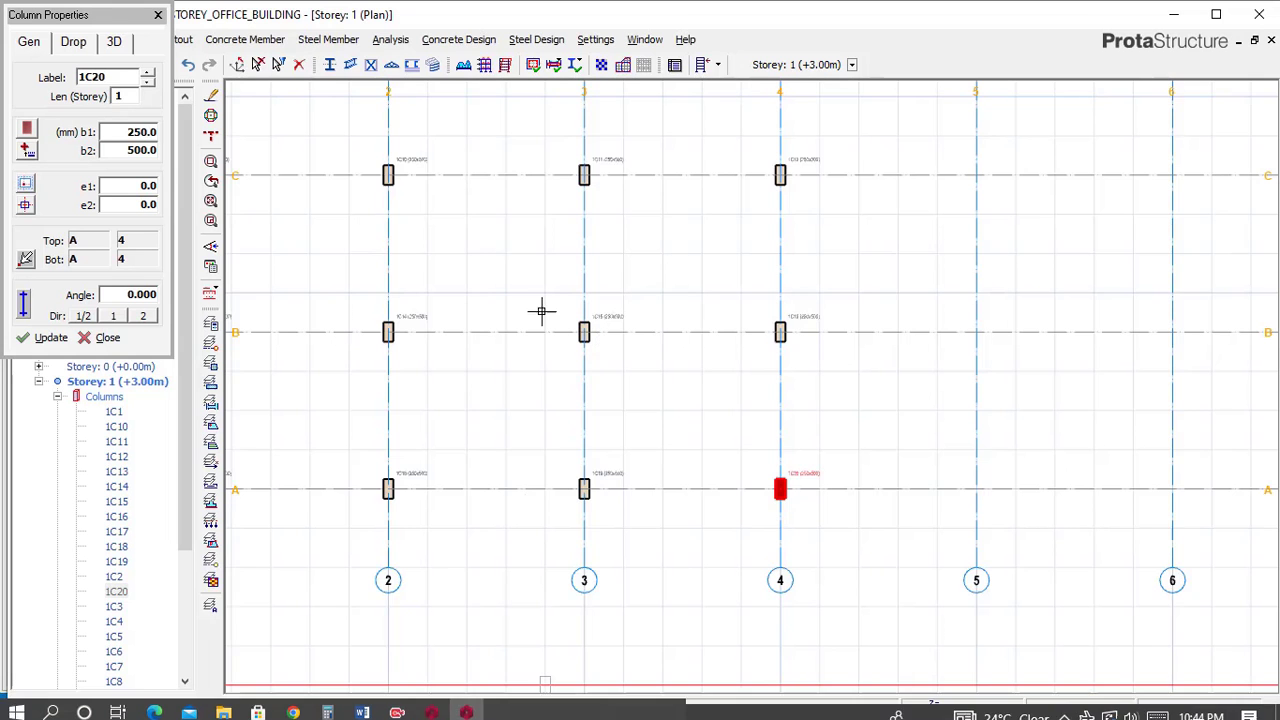
scroll(545, 311, down, 3)
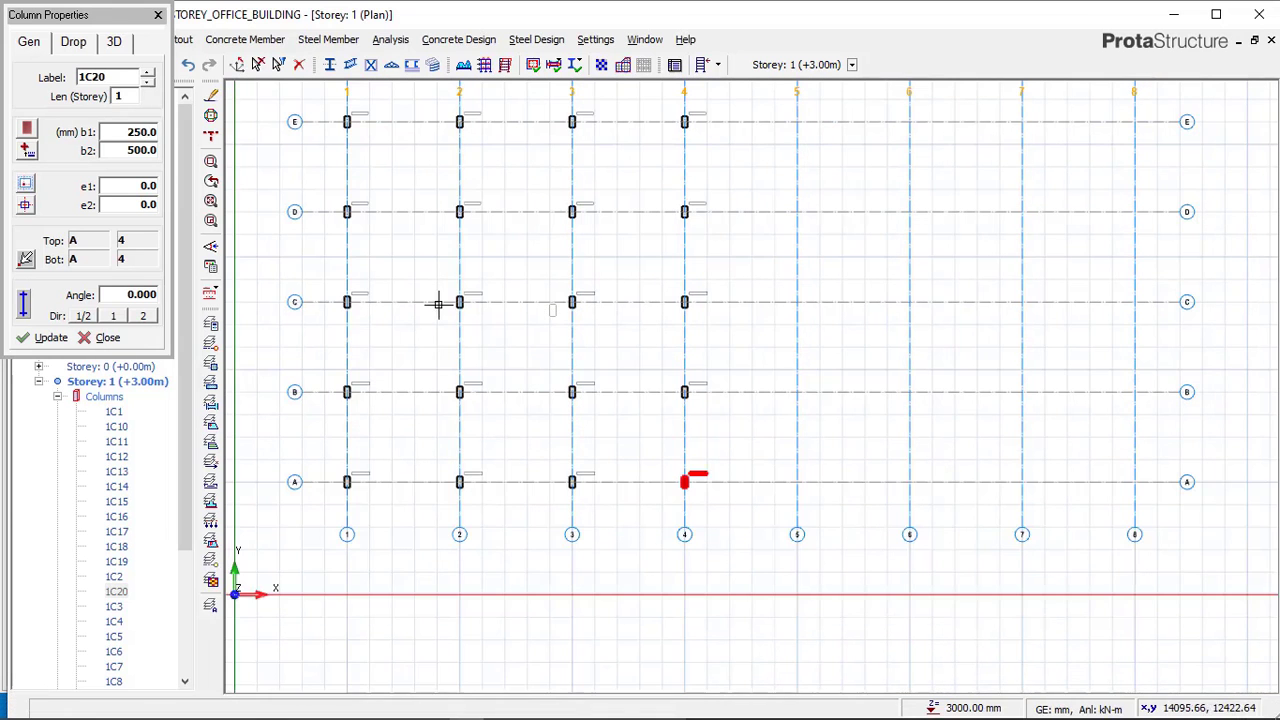
click(29, 132)
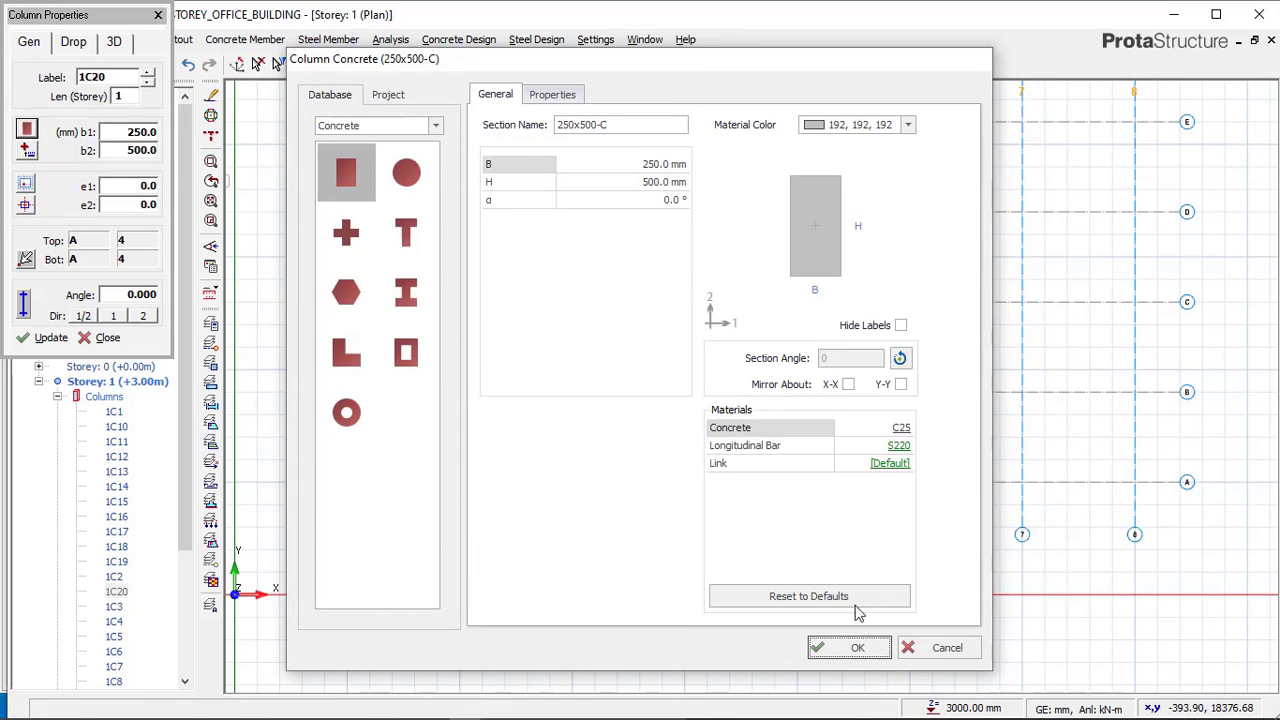
click(852, 647)
click(159, 15)
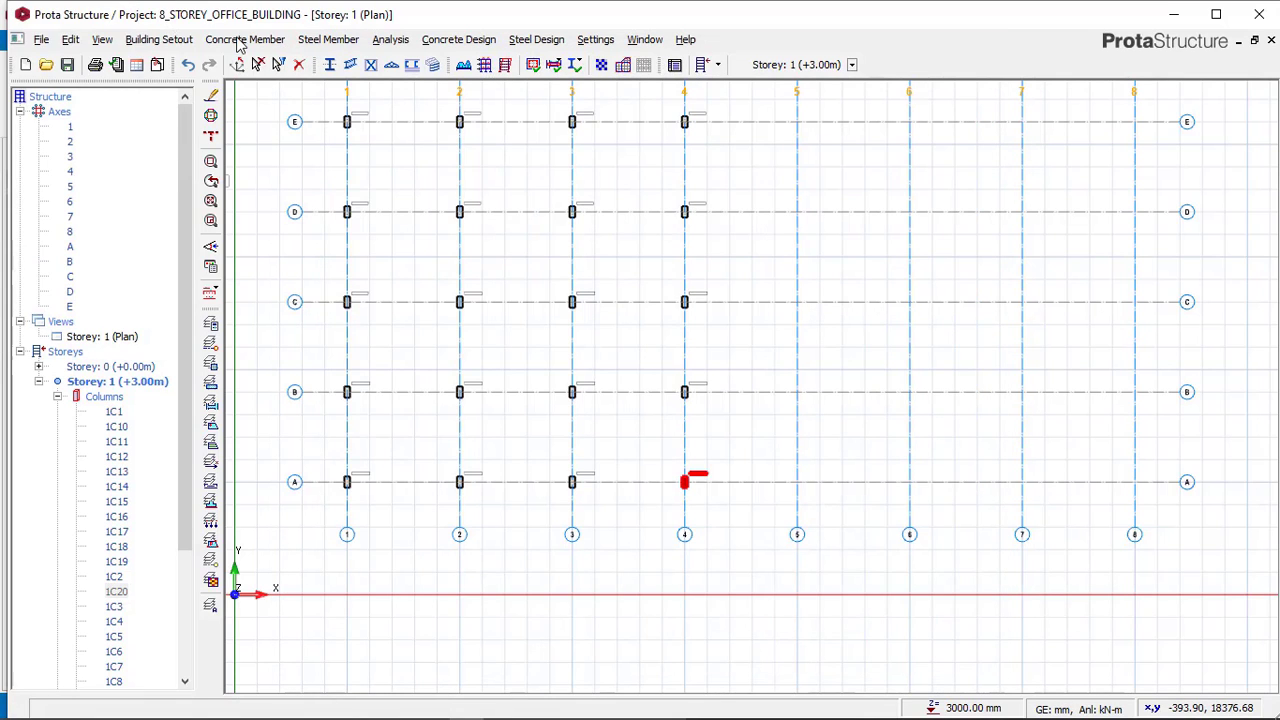
Restart the Concrete Column command and switch the section to circular with a 450 mm diameter.
click(232, 40)
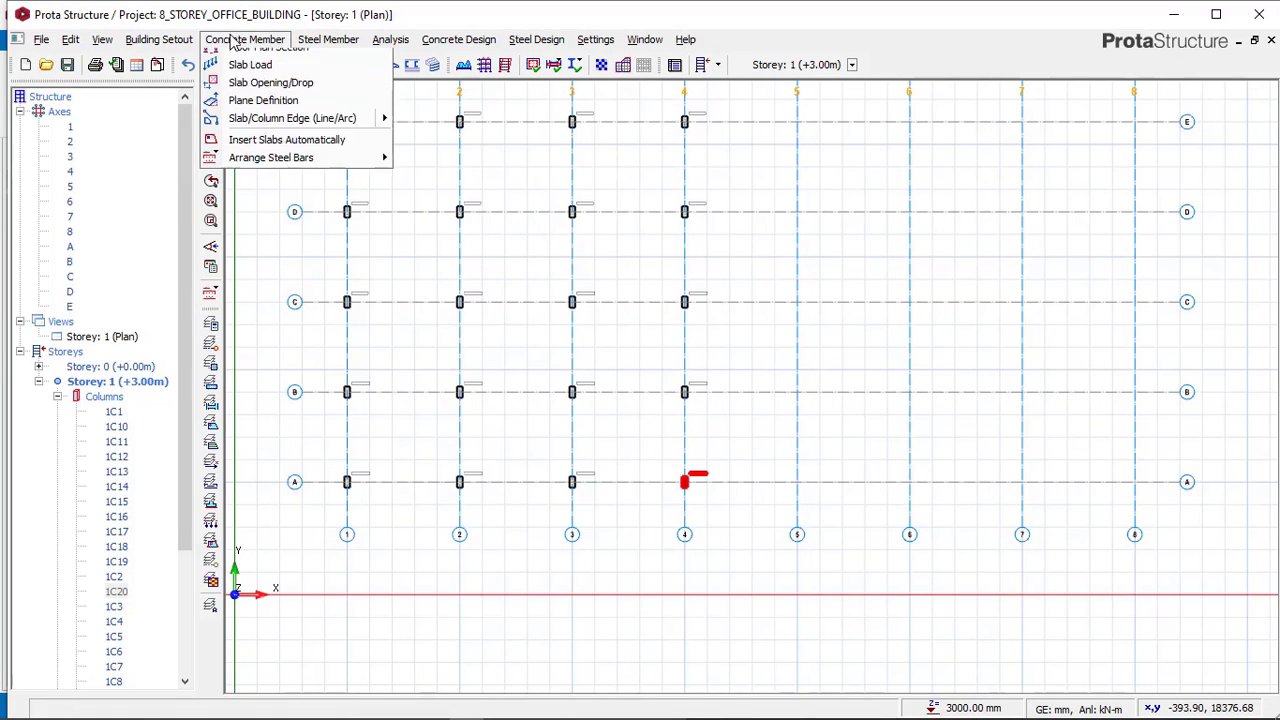
click(243, 61)
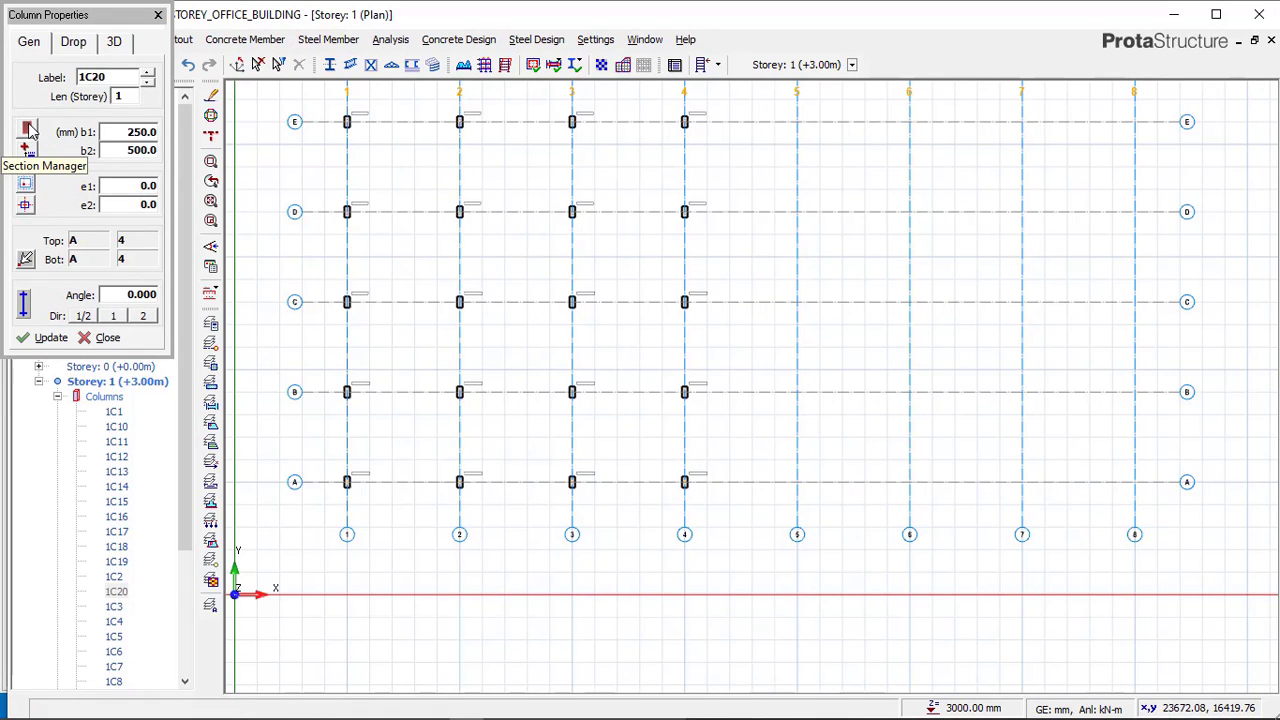
click(26, 129)
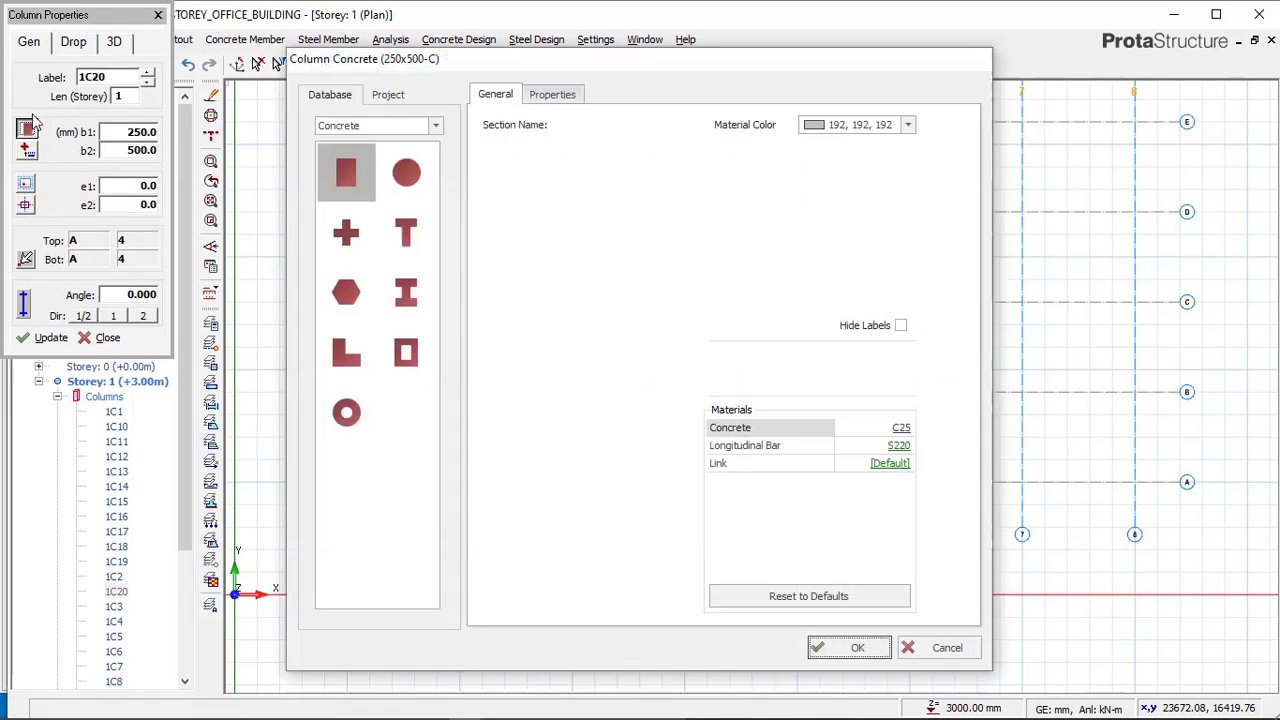
click(406, 175)
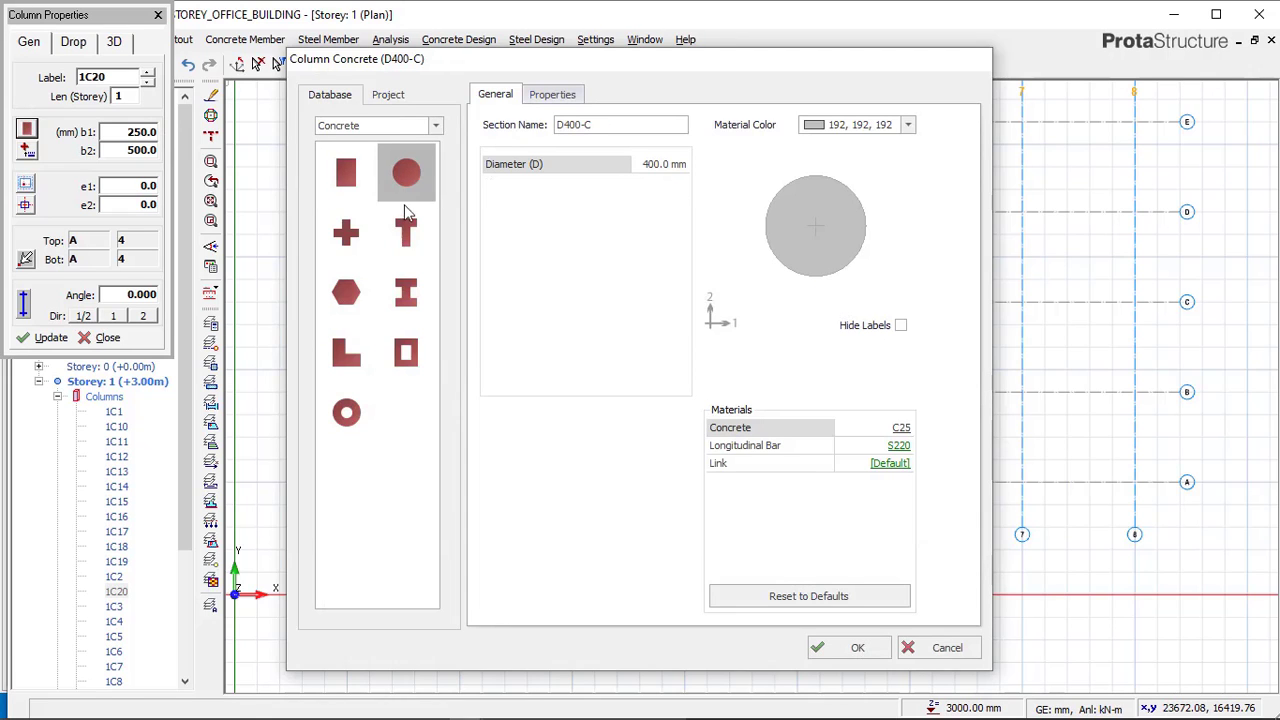
click(835, 648)
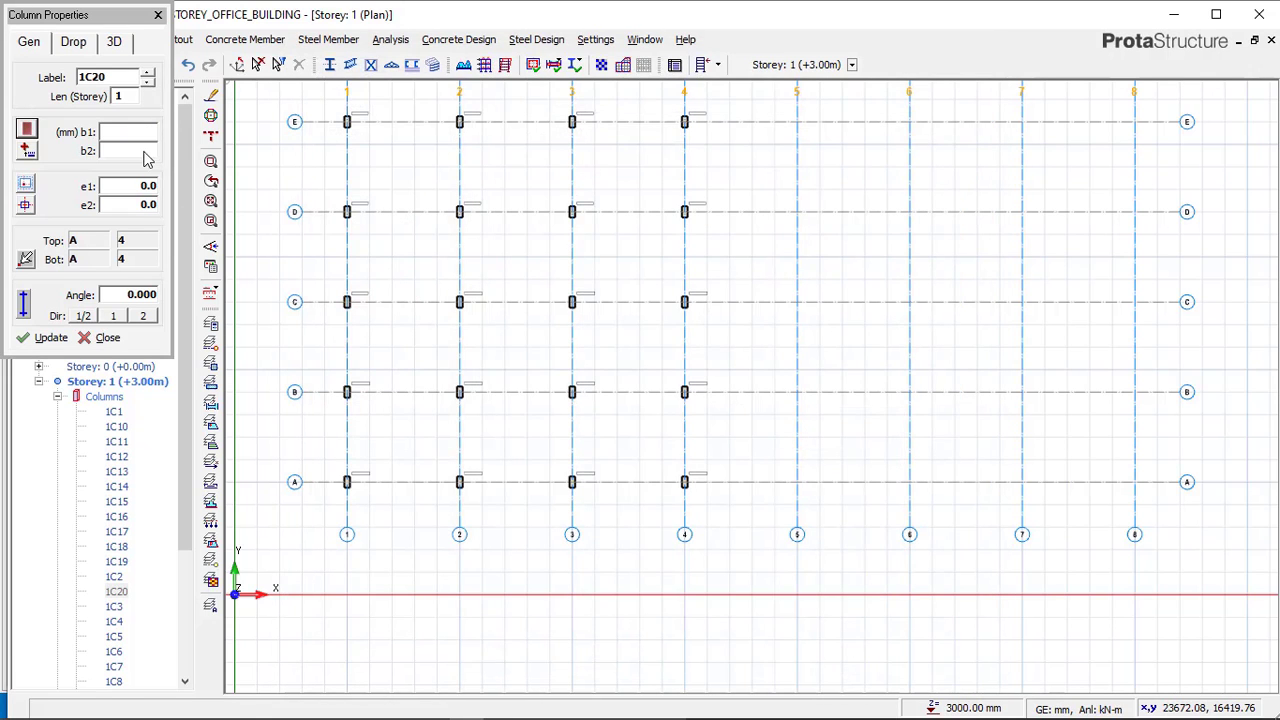
click(148, 131)
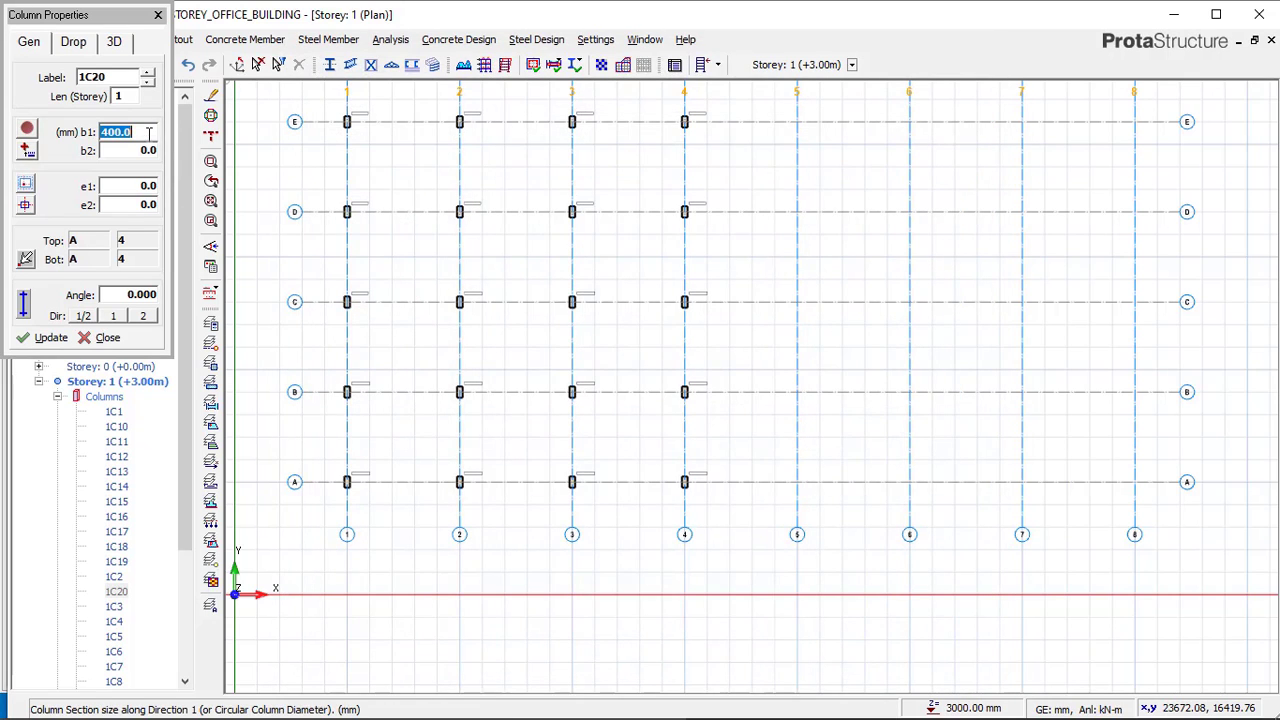
text(450)
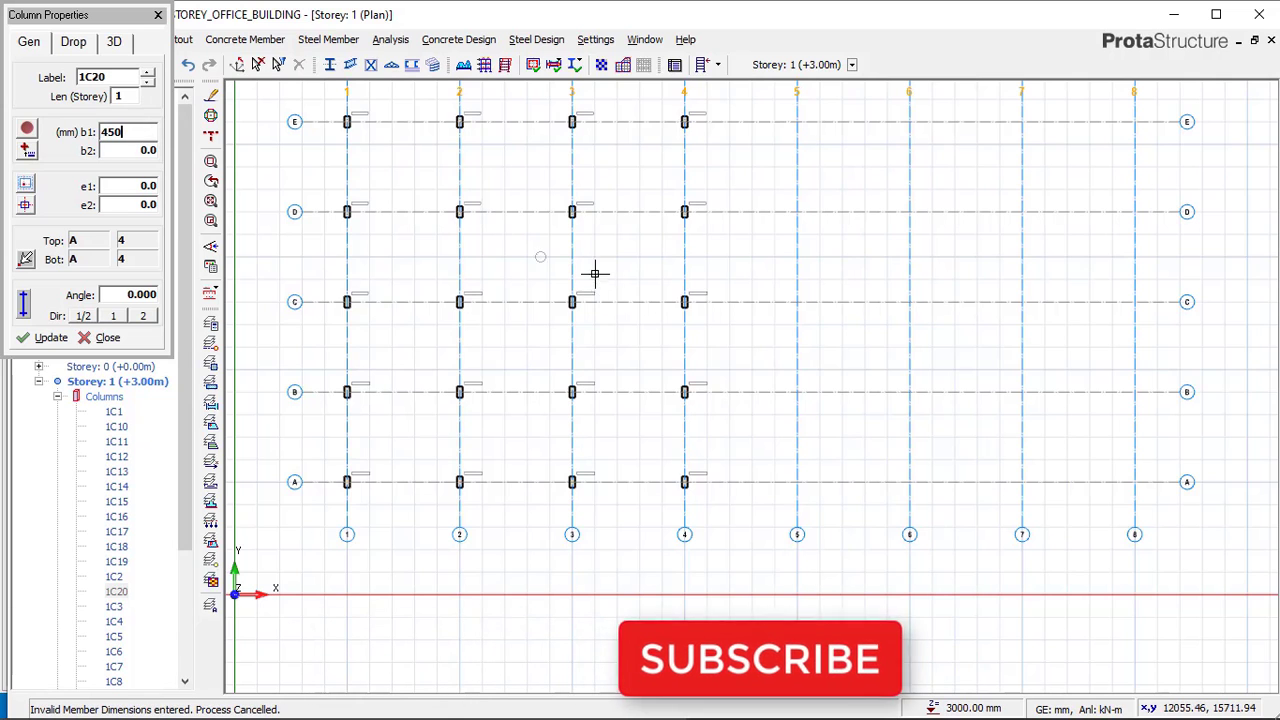
Place circular columns along axes E and D at the intersections from axis 5 to axis 8.
scroll(602, 337, down, 2)
middle_drag(760, 220, 704, 298)
scroll(720, 270, up, 2)
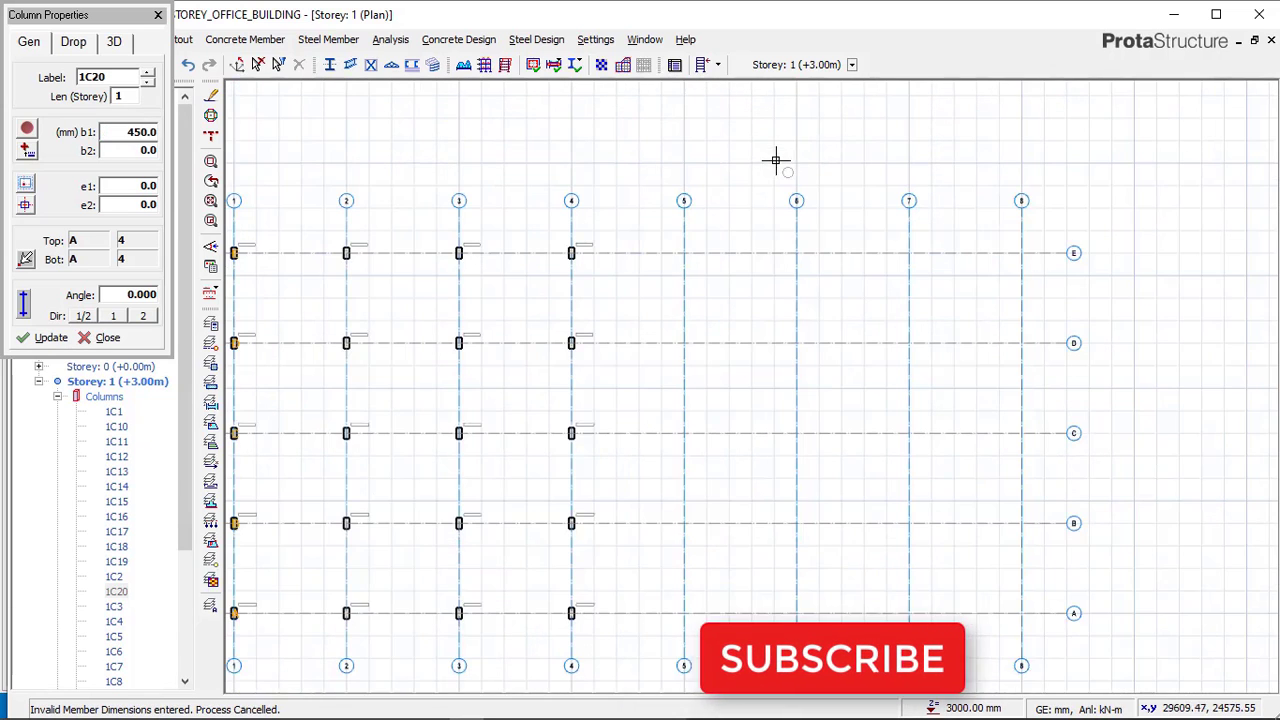
click(669, 239)
click(1012, 241)
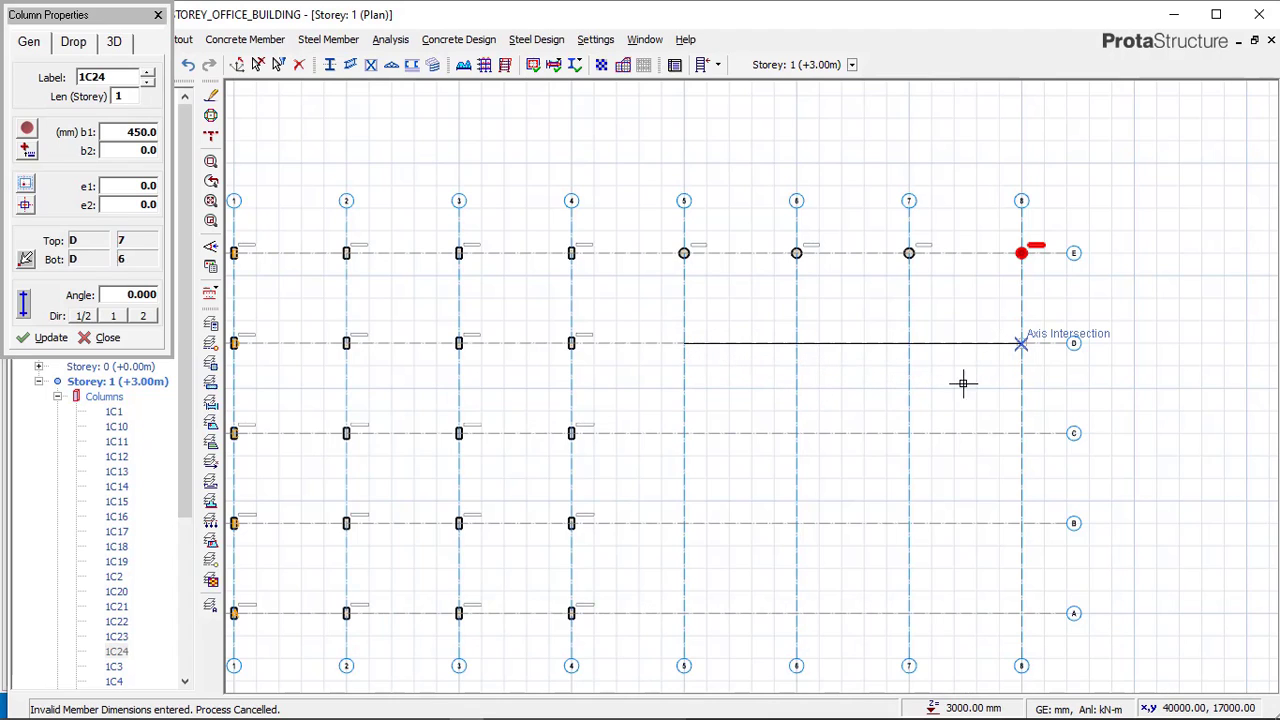
click(1020, 343)
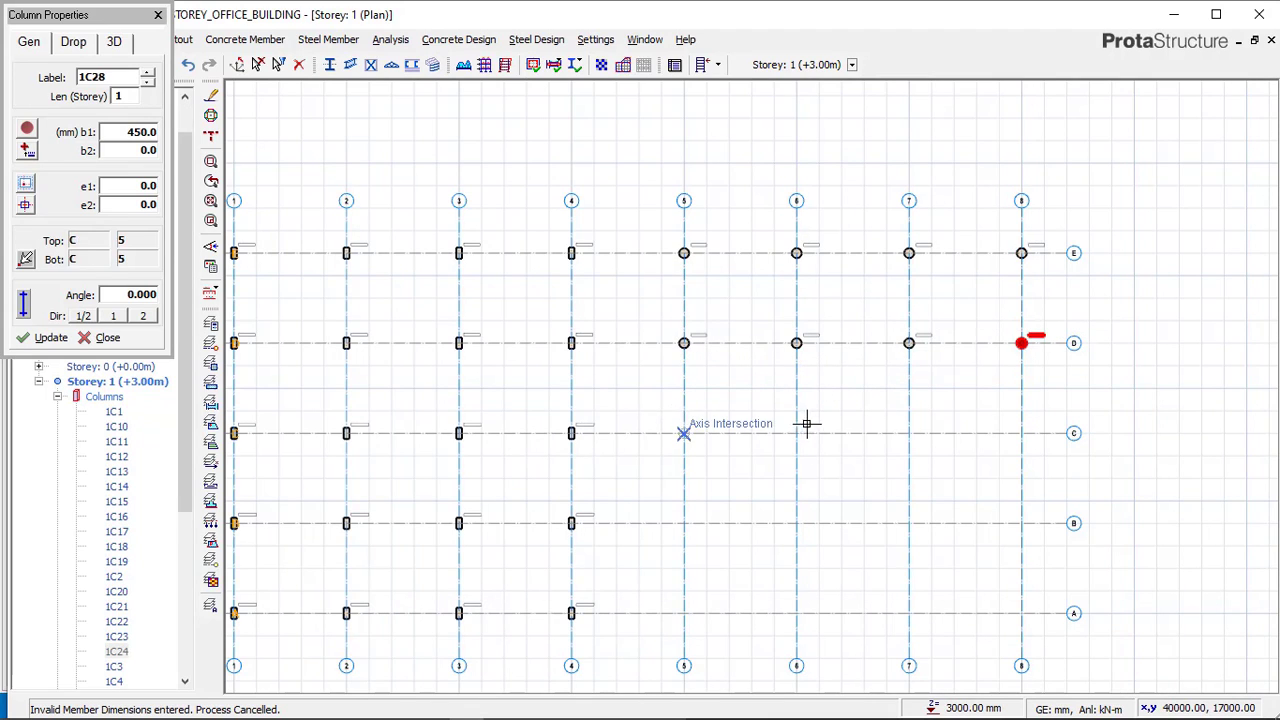
Place circular columns along axes C, B and A at the intersections from axis 5 to axis 8, then exit.
click(898, 425)
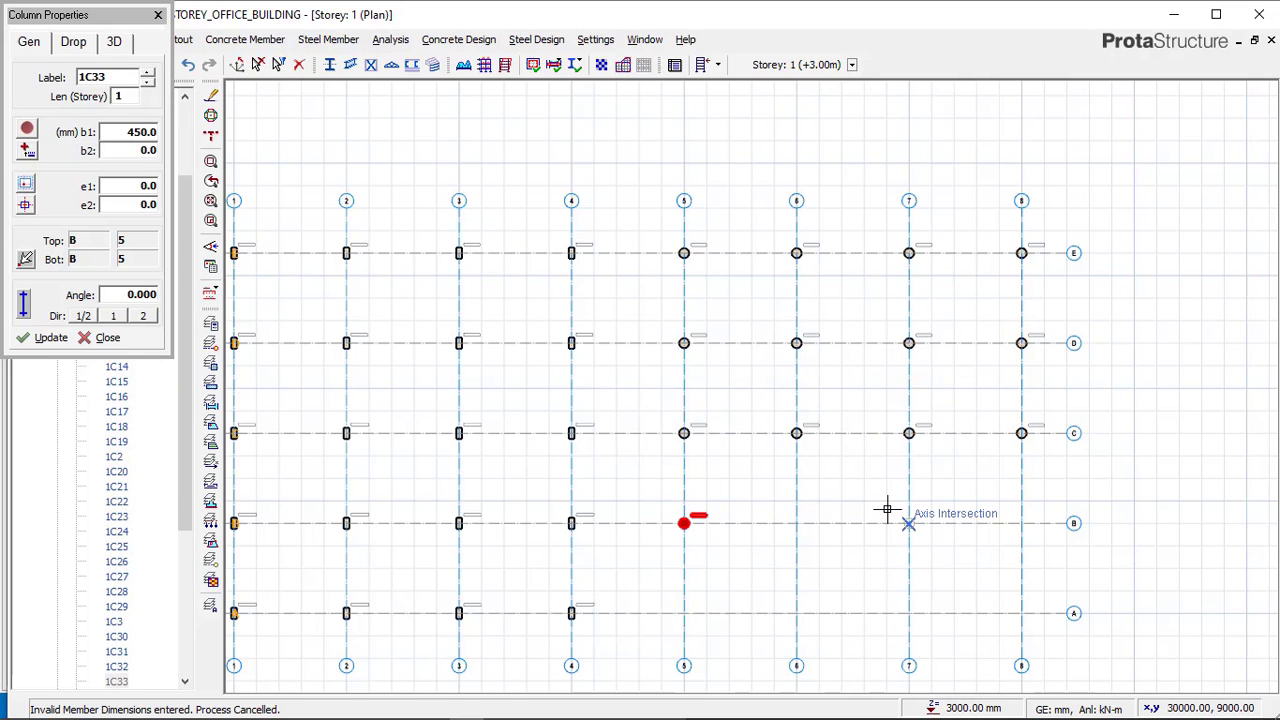
middle_drag(823, 410, 773, 298)
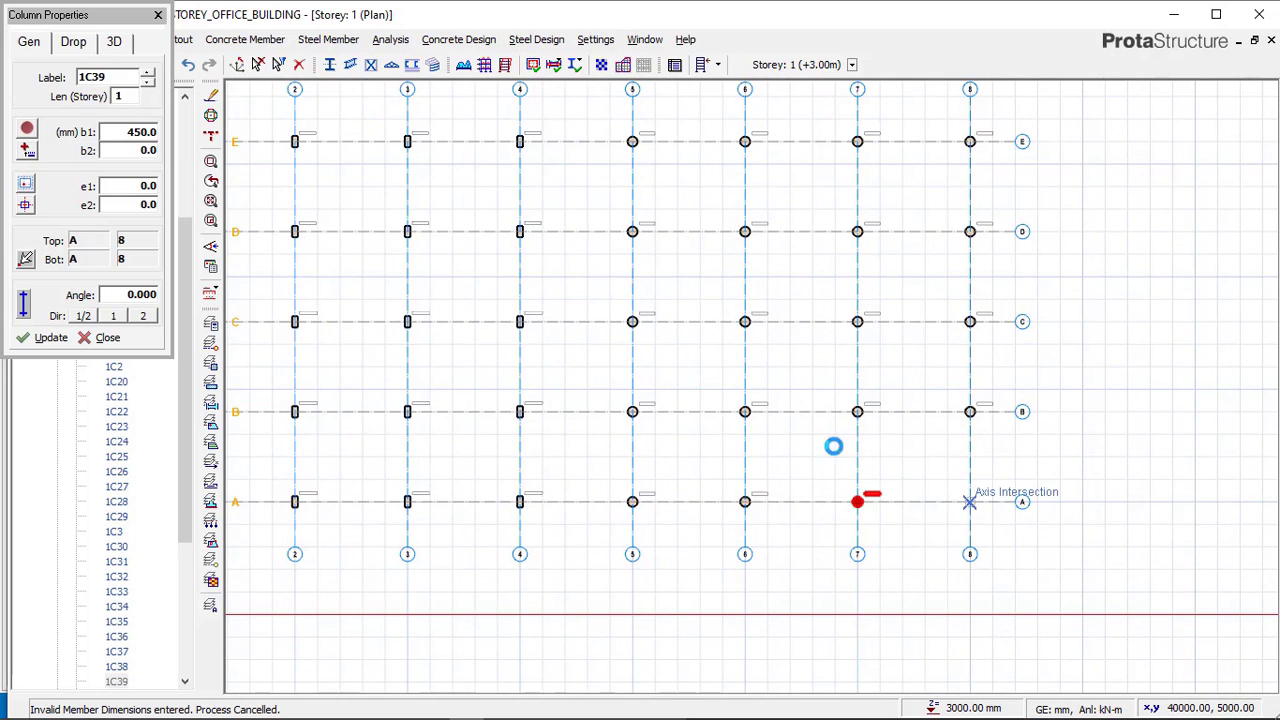
click(969, 501)
scroll(782, 408, down, 1)
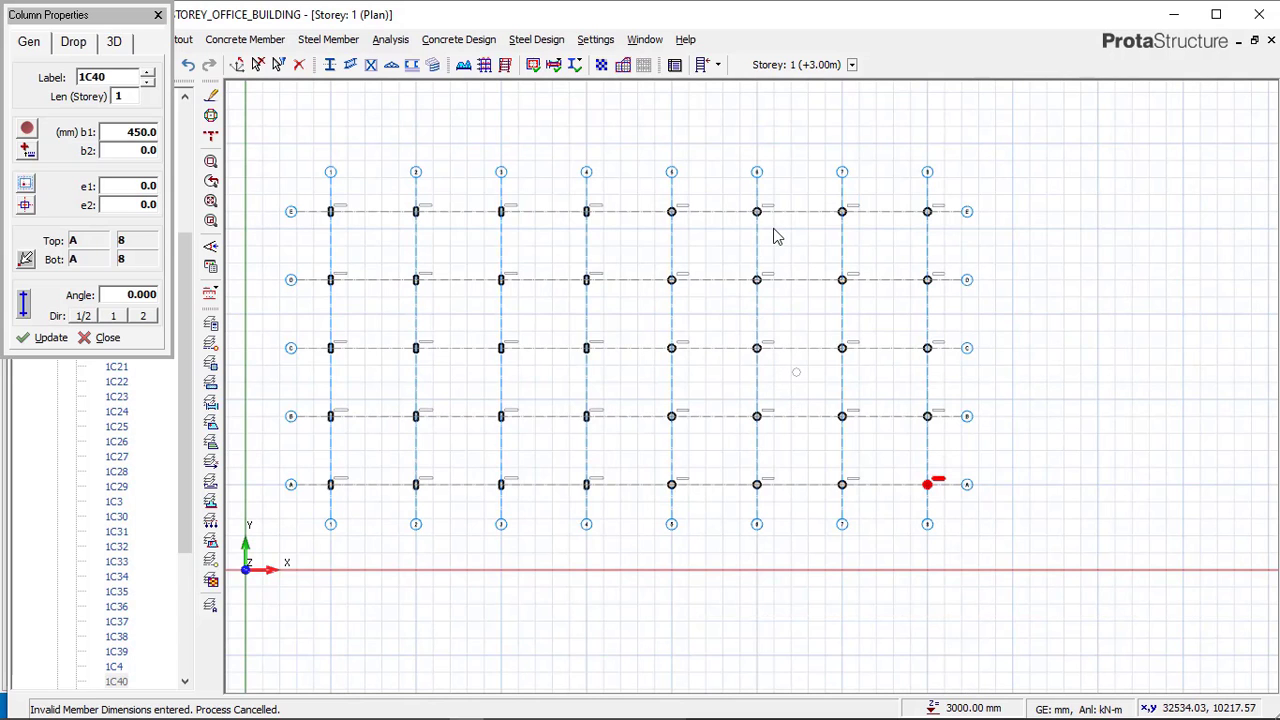
key(Escape)
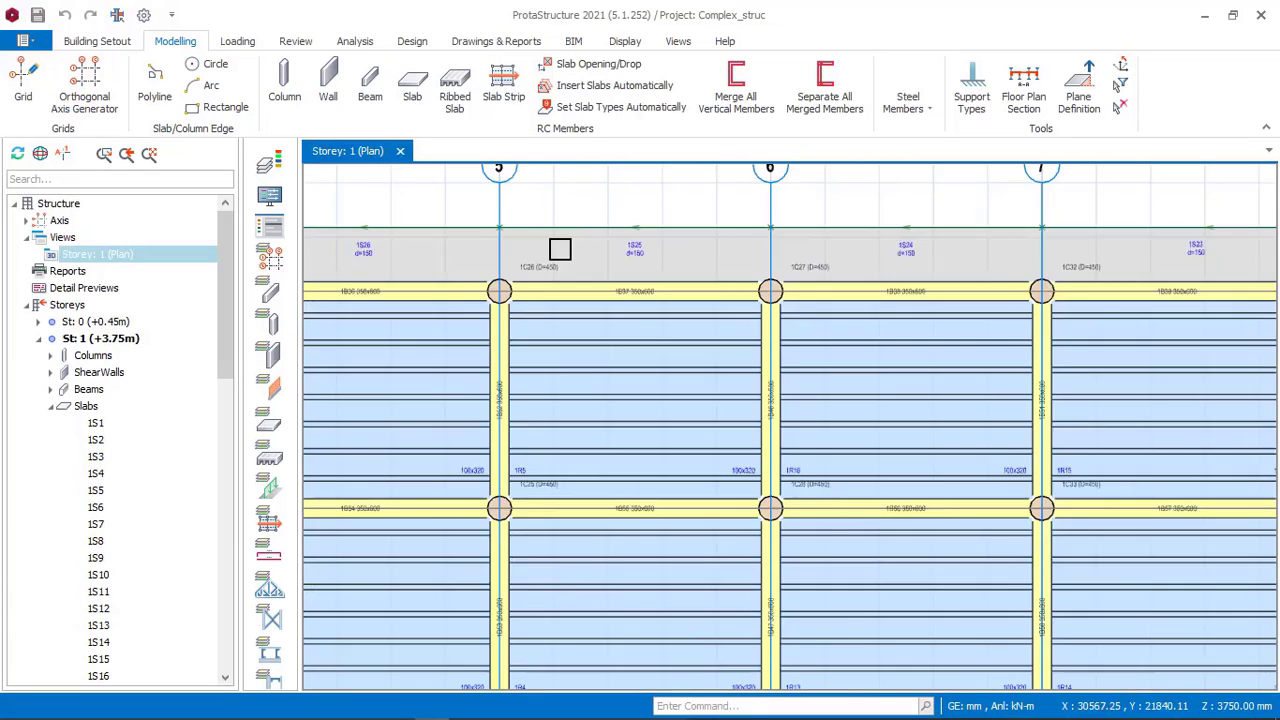
Examine the beam and column sections around the solid slab bays in the Complex_struc reference model.
scroll(559, 249, down, 2)
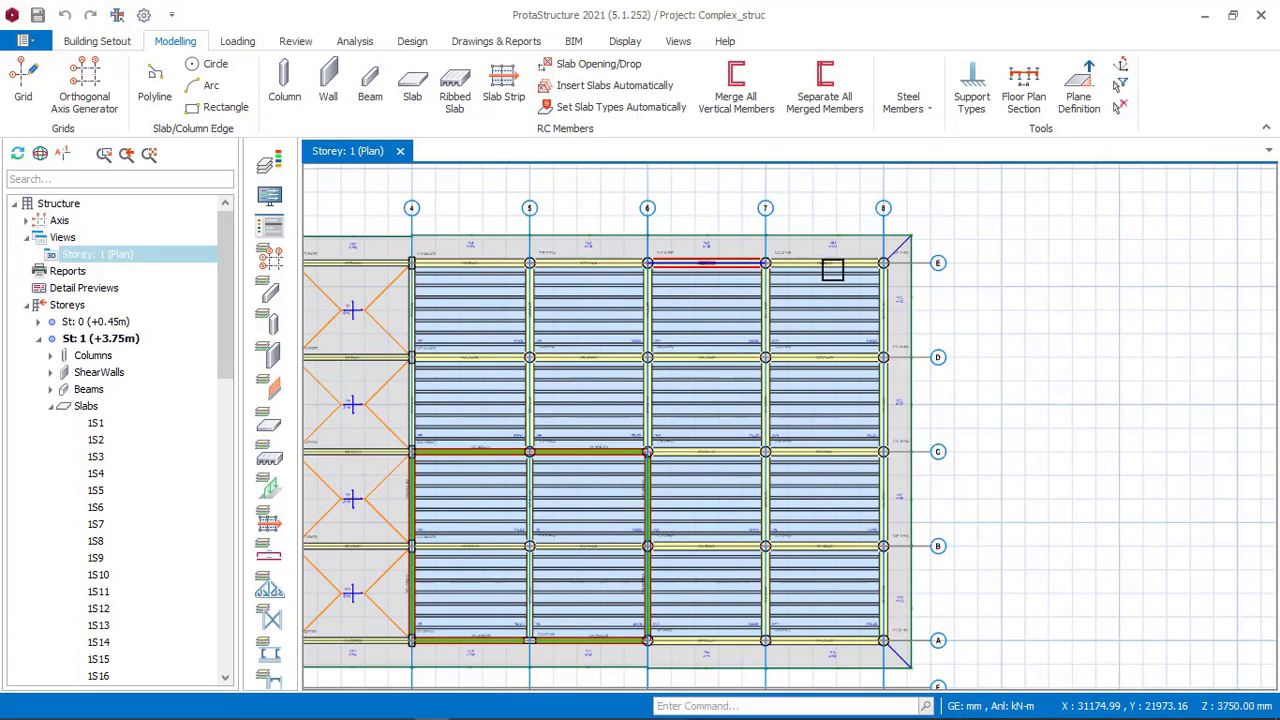
scroll(804, 468, down, 1)
scroll(734, 510, up, 1)
middle_drag(687, 628, 1020, 564)
scroll(734, 506, up, 5)
scroll(756, 443, down, 4)
scroll(1020, 564, down, 1)
middle_drag(643, 436, 771, 522)
scroll(507, 208, up, 1)
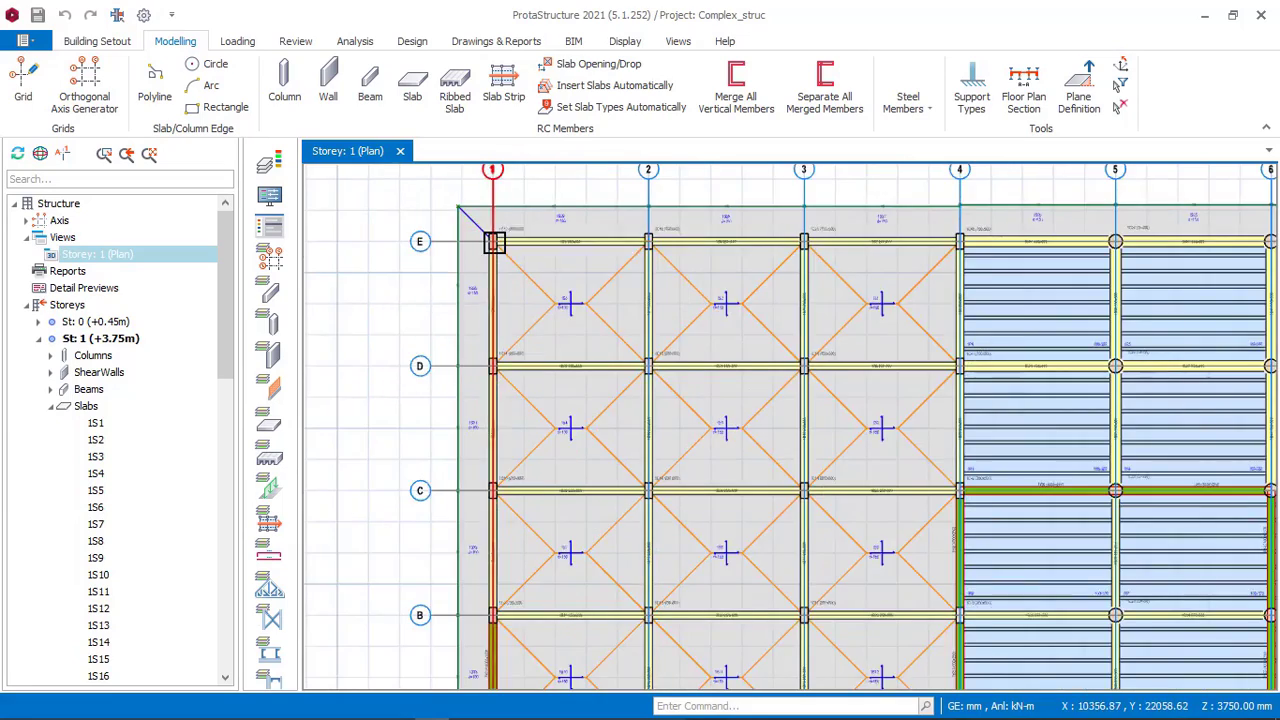
scroll(863, 223, down, 1)
scroll(863, 240, up, 2)
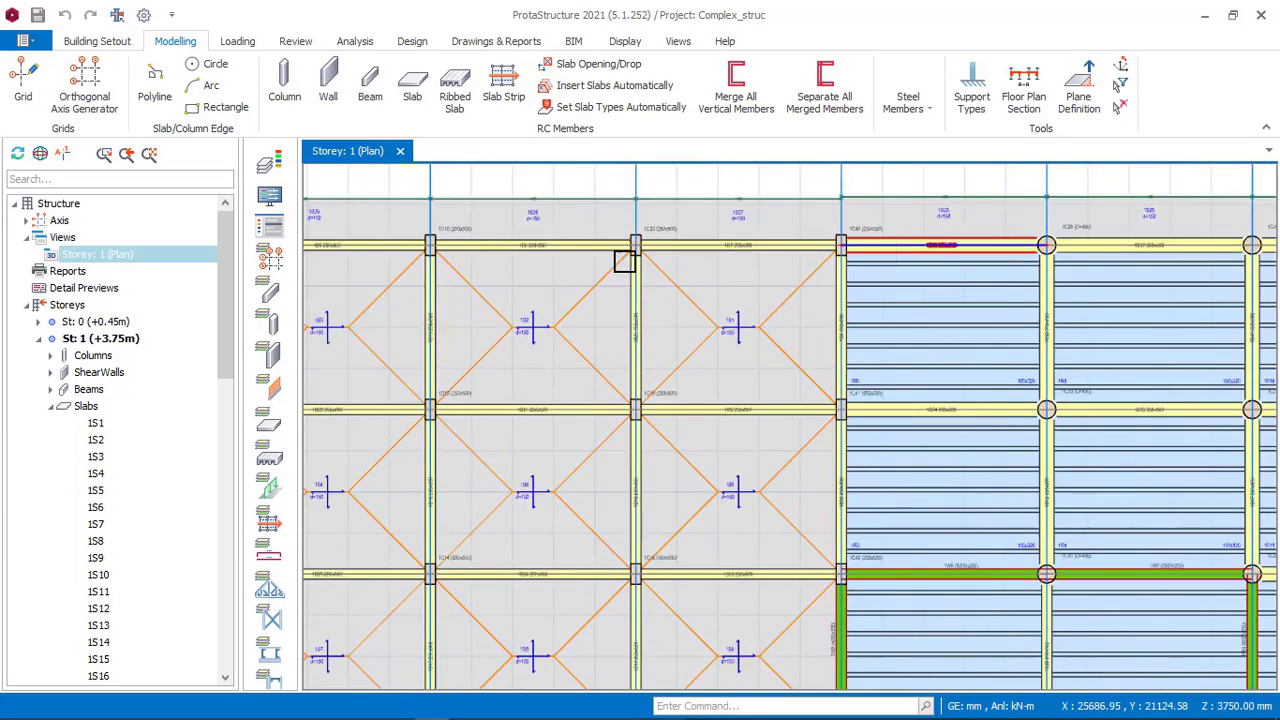
scroll(624, 260, down, 1)
scroll(466, 309, up, 6)
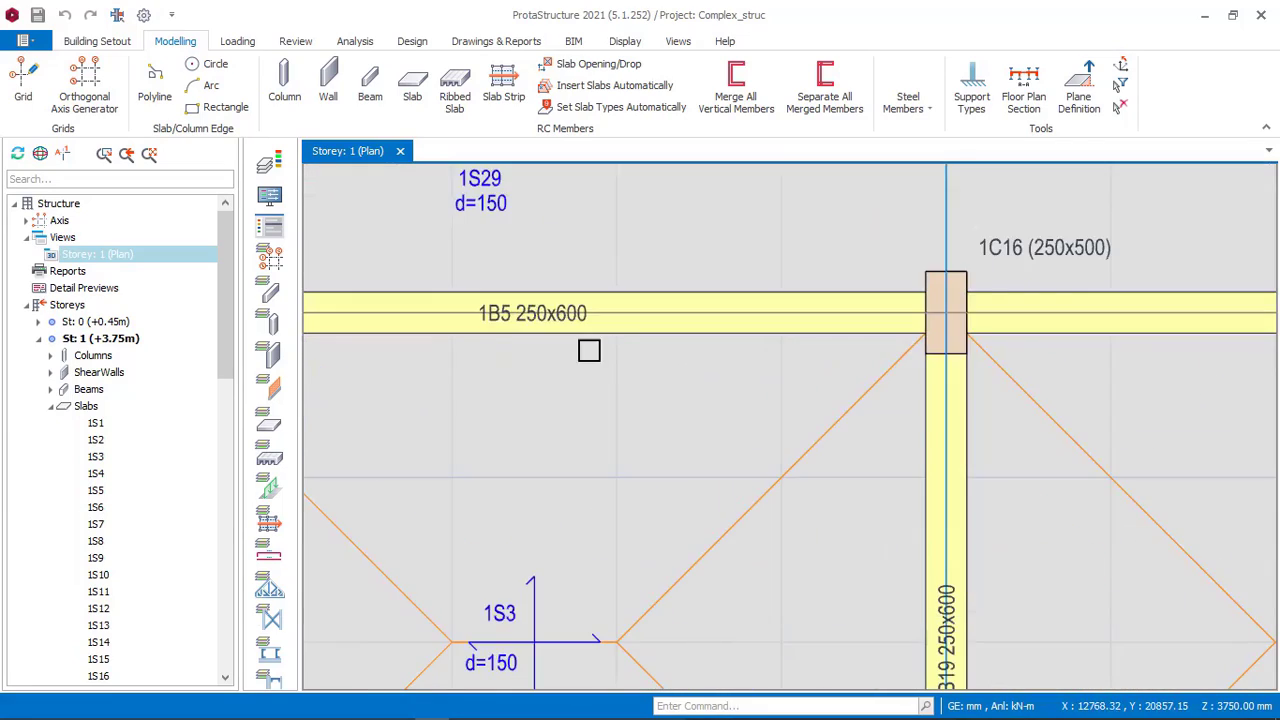
scroll(589, 350, up, 3)
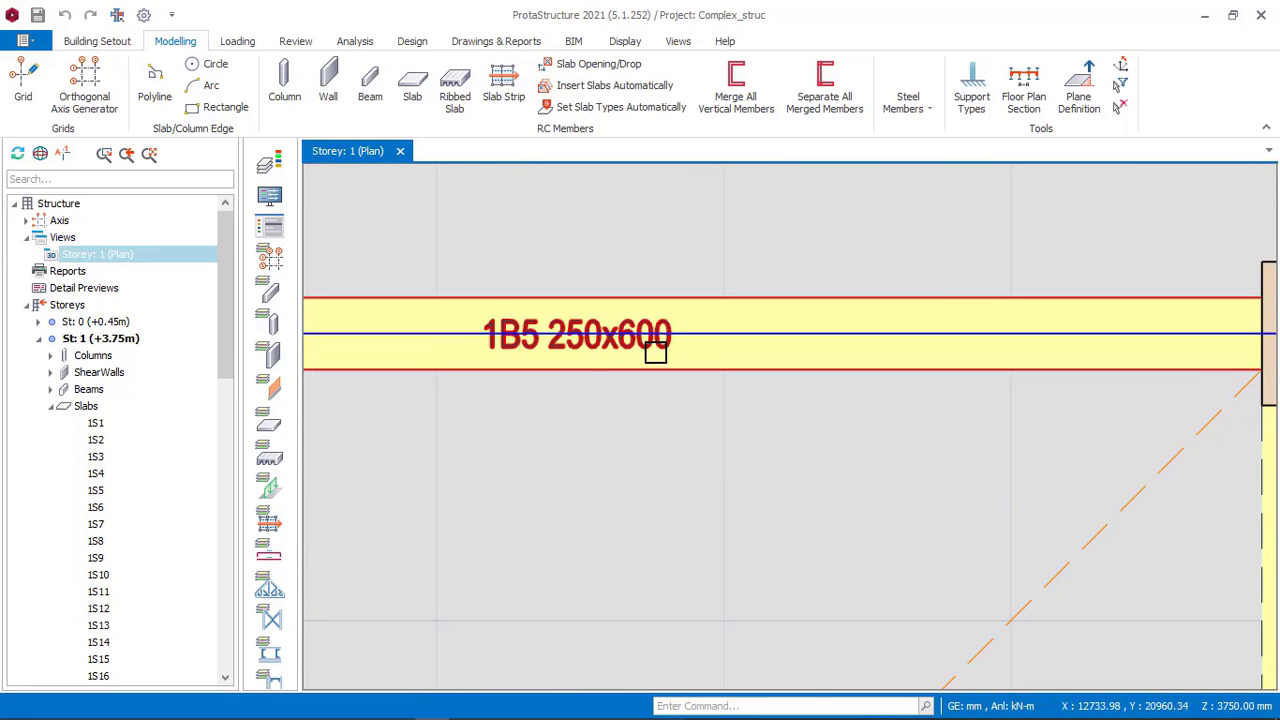
scroll(642, 321, down, 2)
scroll(763, 369, up, 5)
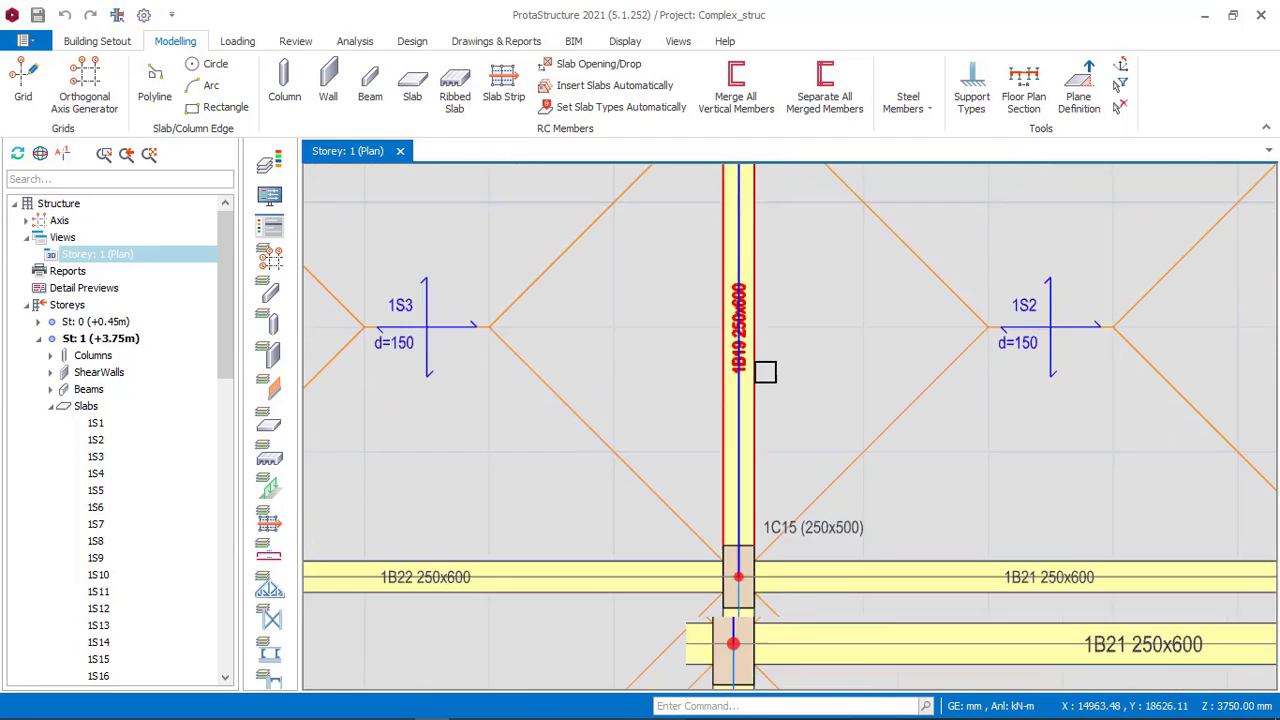
scroll(720, 320, down, 3)
scroll(1006, 306, up, 4)
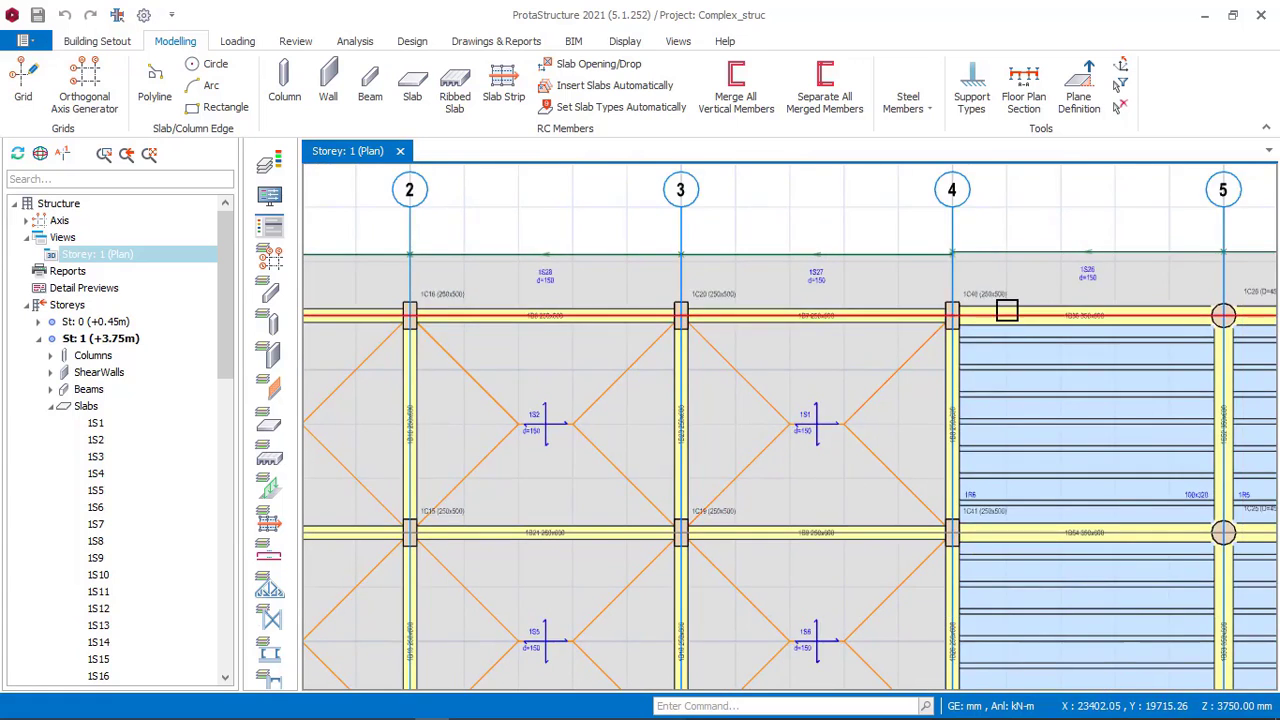
scroll(946, 361, up, 2)
scroll(908, 434, down, 4)
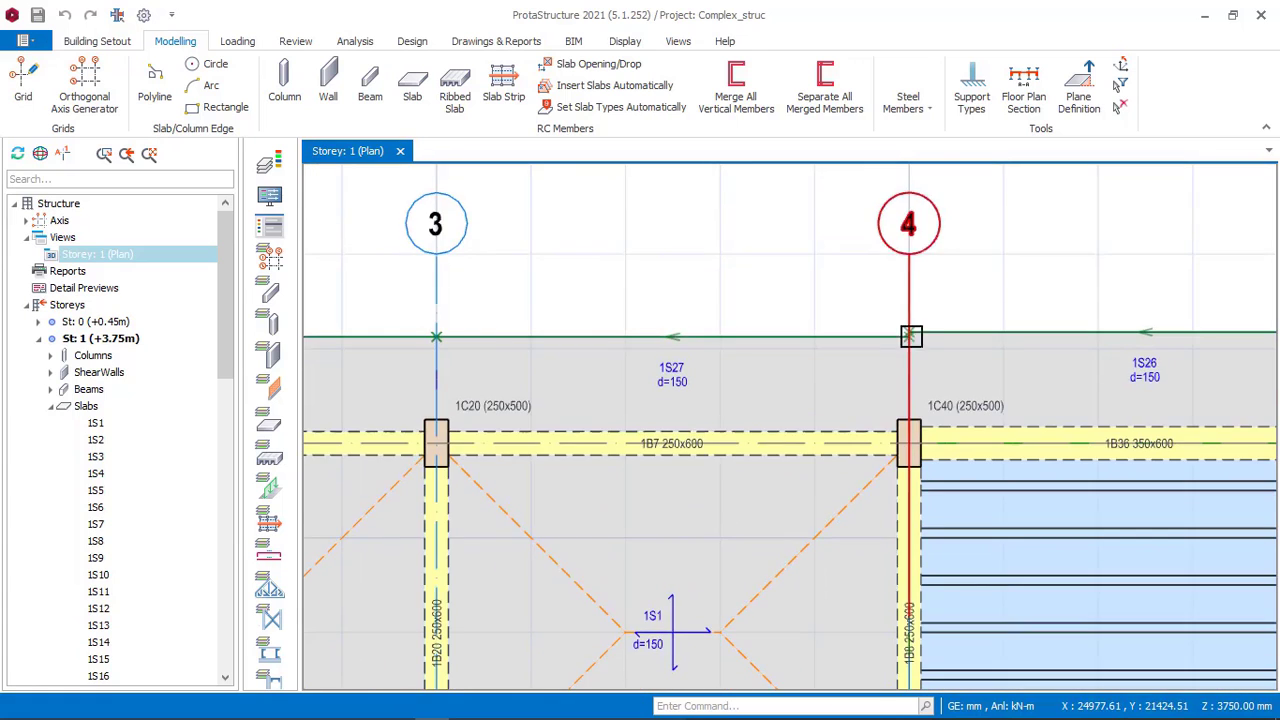
scroll(894, 250, down, 3)
middle_drag(878, 379, 731, 254)
scroll(736, 268, down, 2)
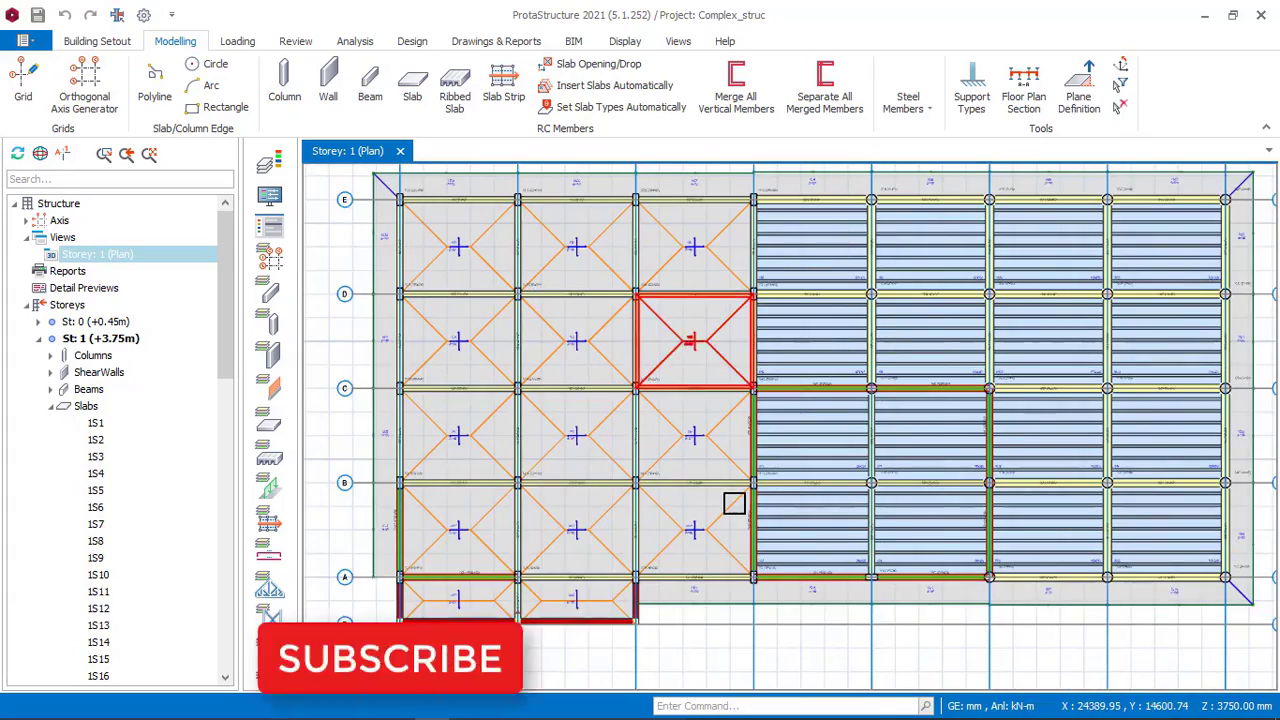
scroll(498, 590, up, 6)
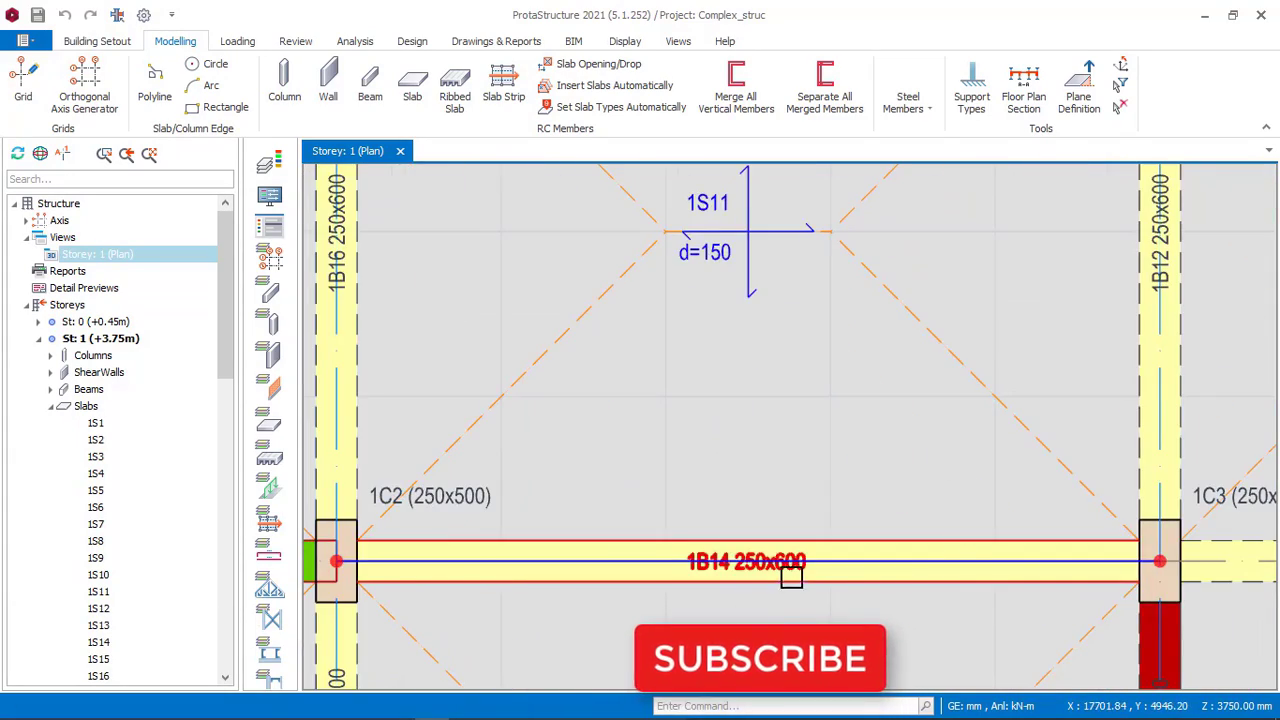
scroll(664, 449, down, 2)
scroll(664, 449, down, 5)
scroll(529, 406, down, 2)
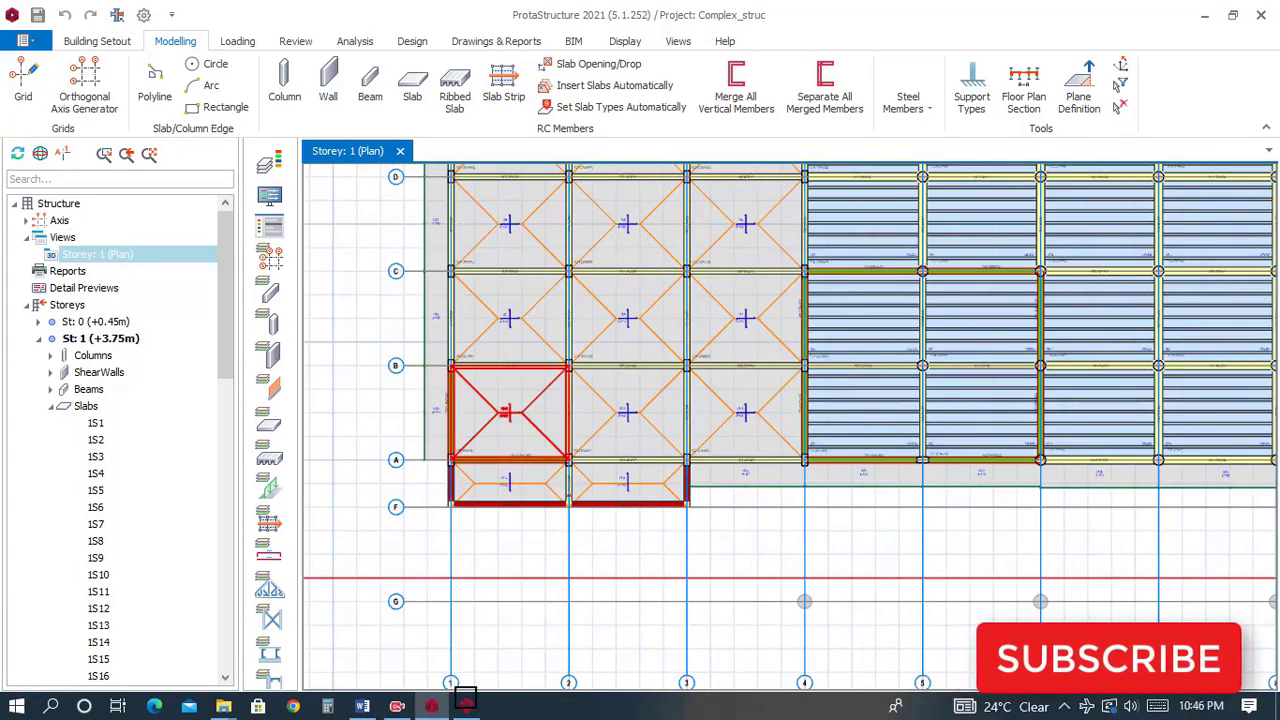
Switch to the 8_STOREY_OFFICE_BUILDING project, start the Concrete Beam command and set the beam bottom height to 600 mm with 250 mm width.
click(463, 710)
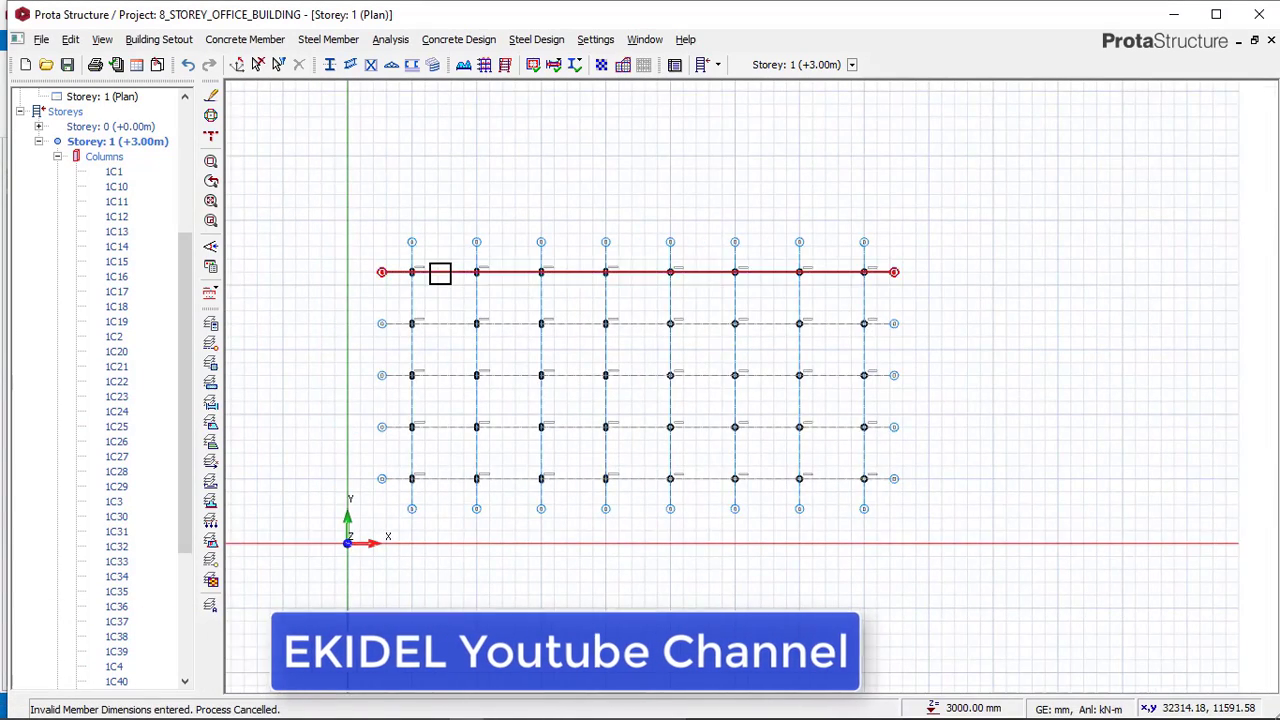
click(245, 39)
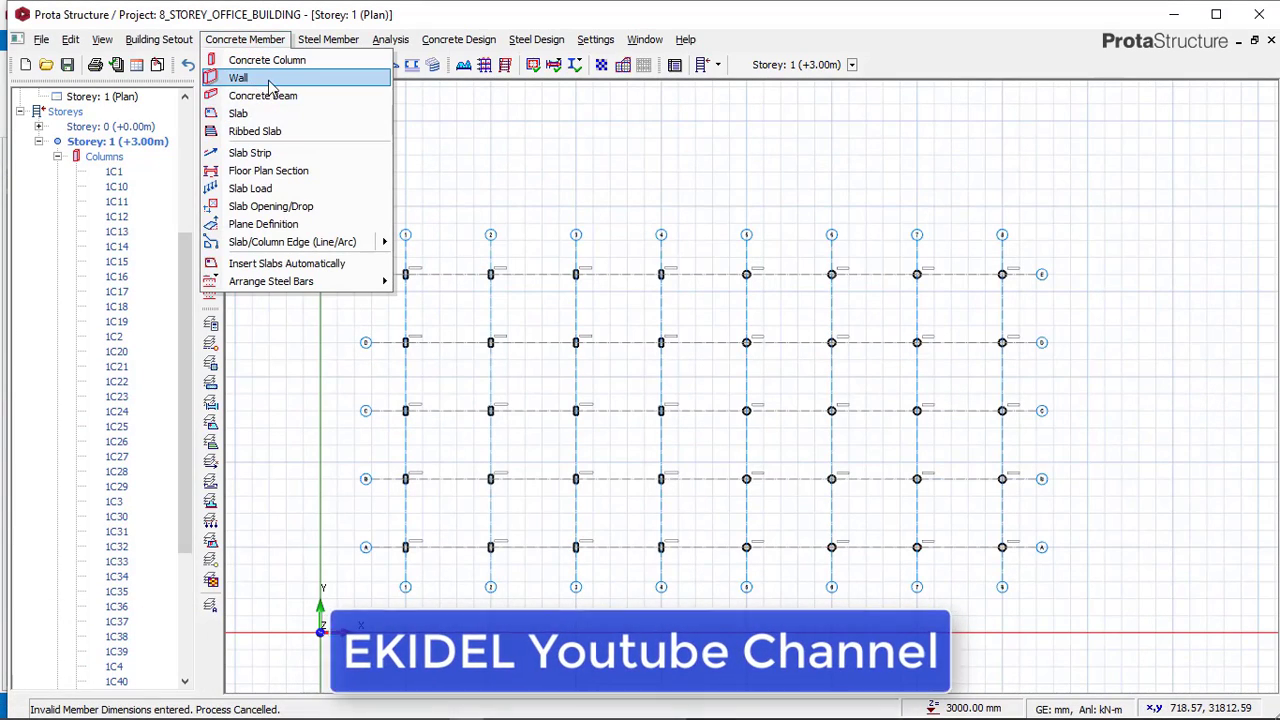
click(268, 96)
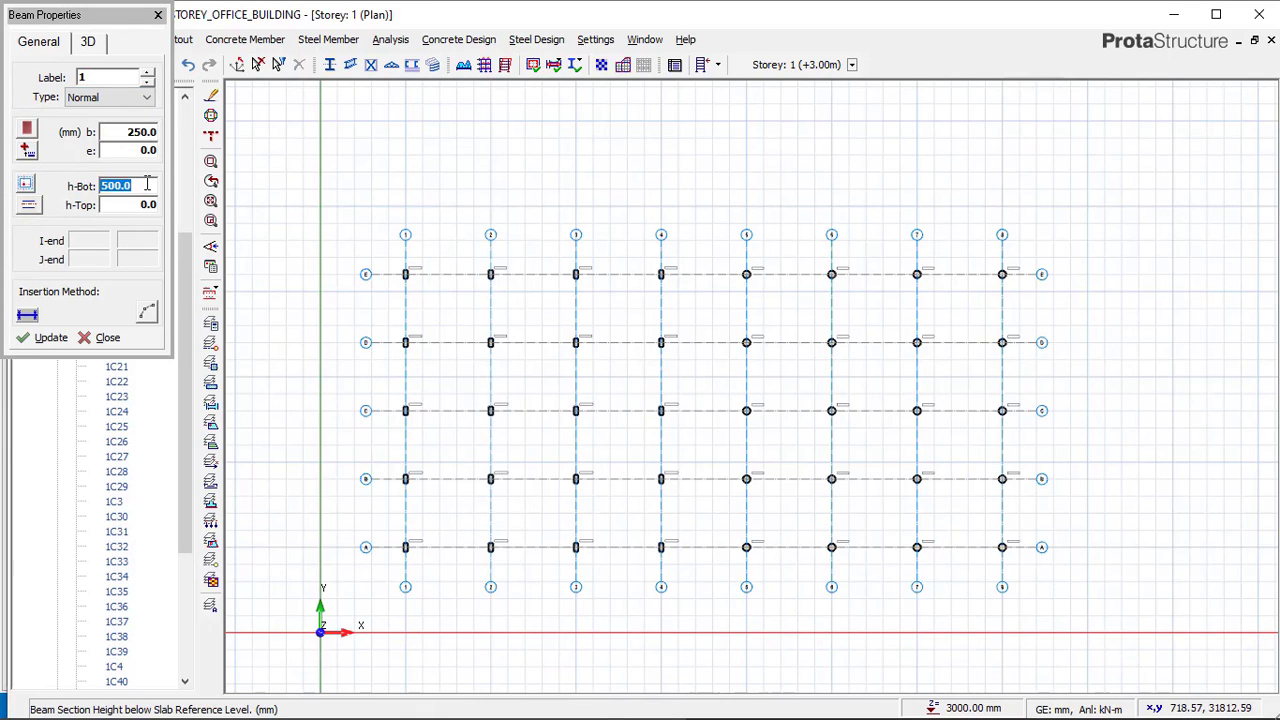
scroll(405, 266, up, 2)
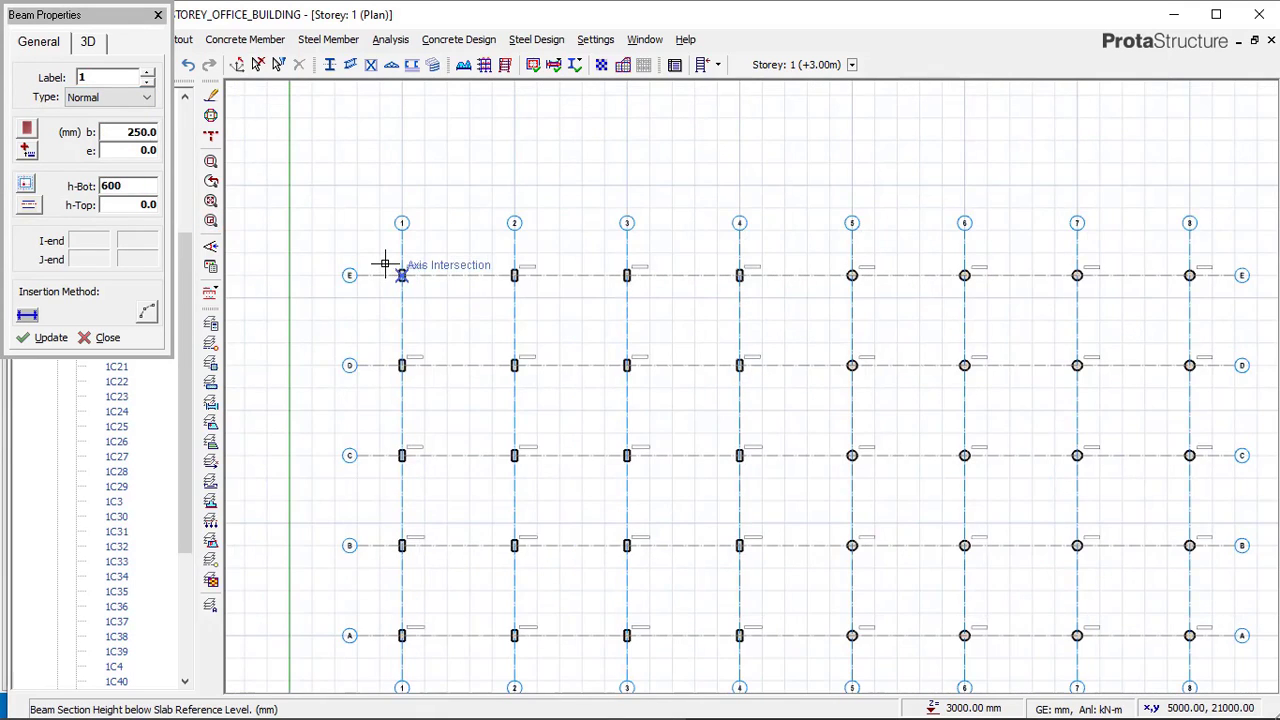
Place beams along axis E from axis 1 to axis 4.
scroll(385, 264, up, 3)
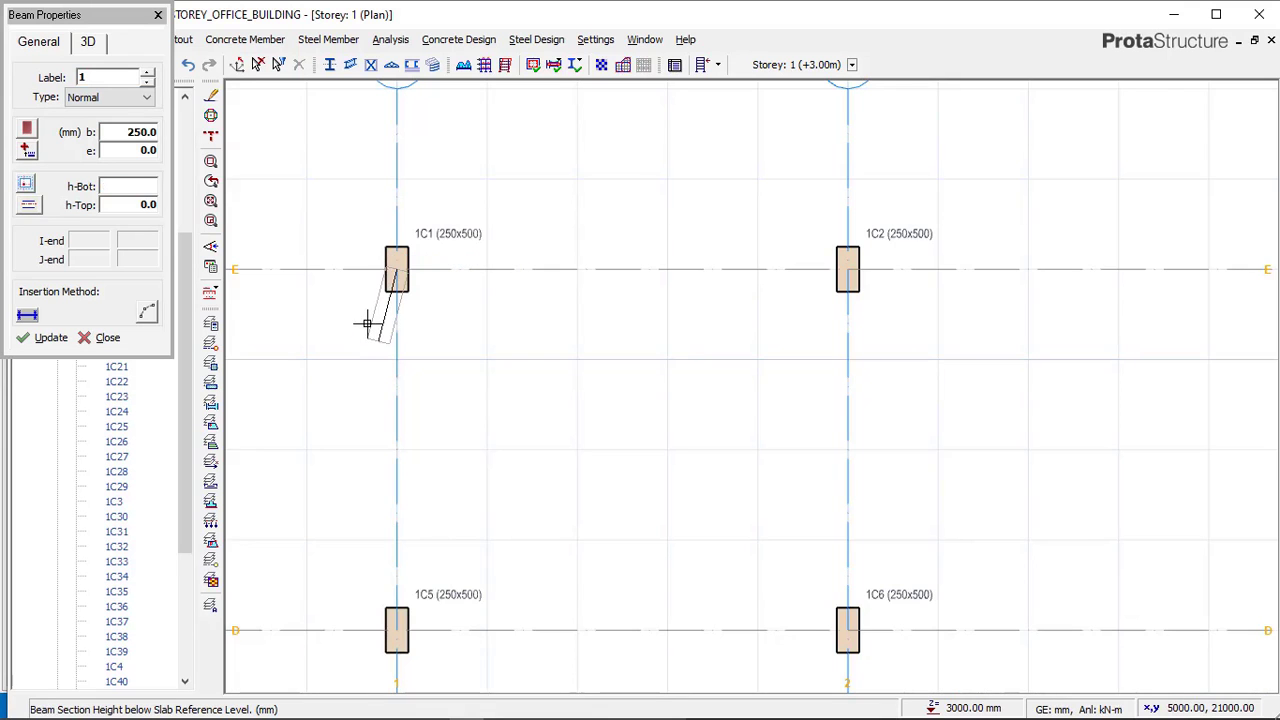
scroll(418, 304, down, 7)
scroll(655, 298, up, 5)
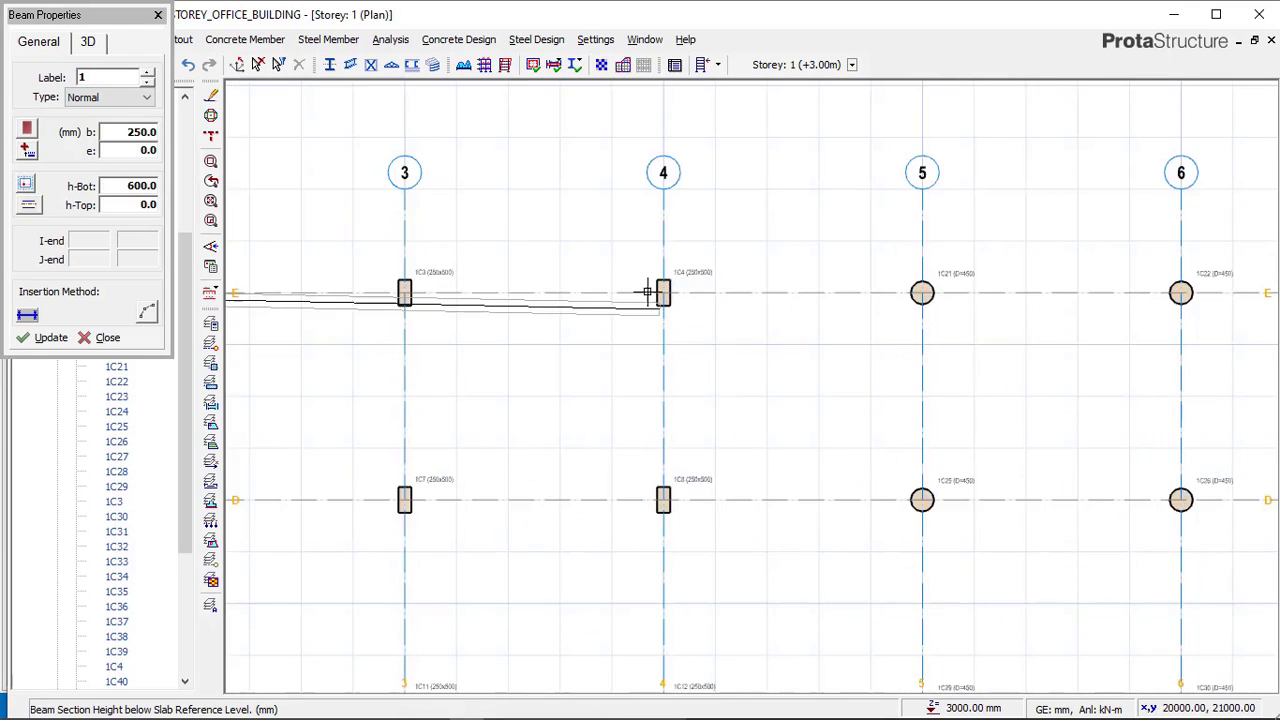
scroll(650, 290, up, 2)
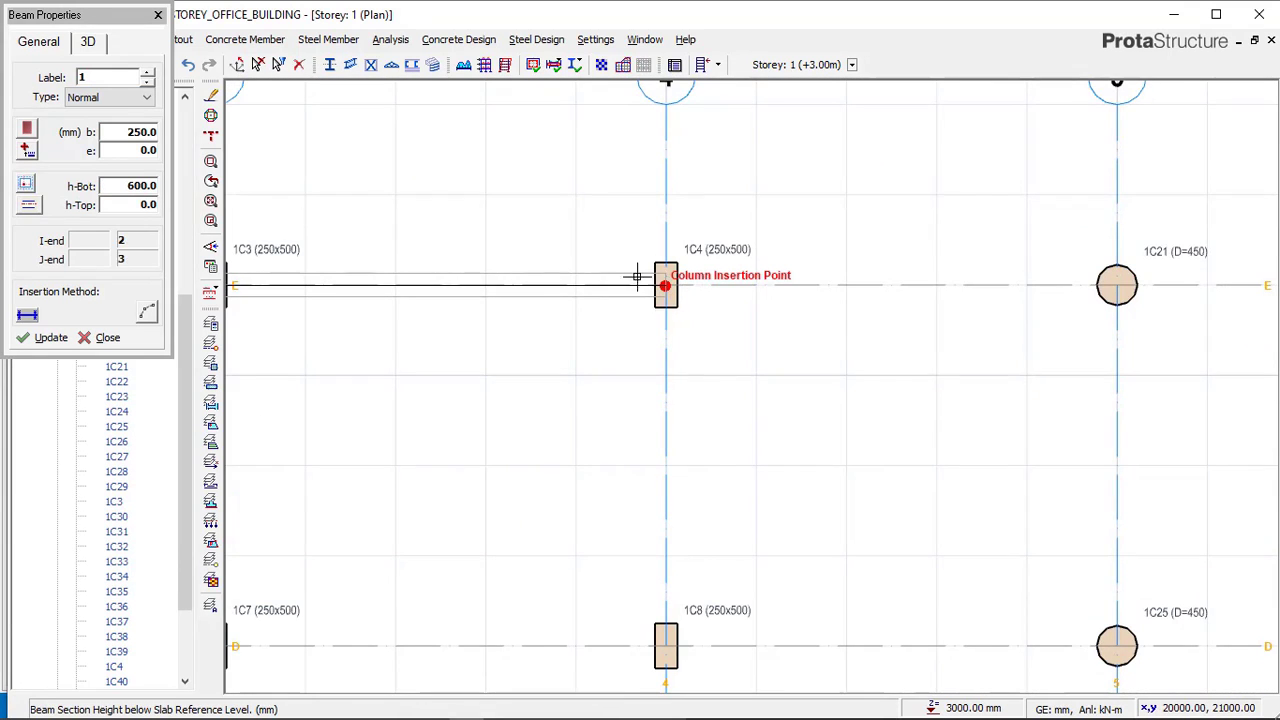
click(665, 287)
Place beams along axis 4 from axis E down to axis A.
scroll(690, 285, down, 4)
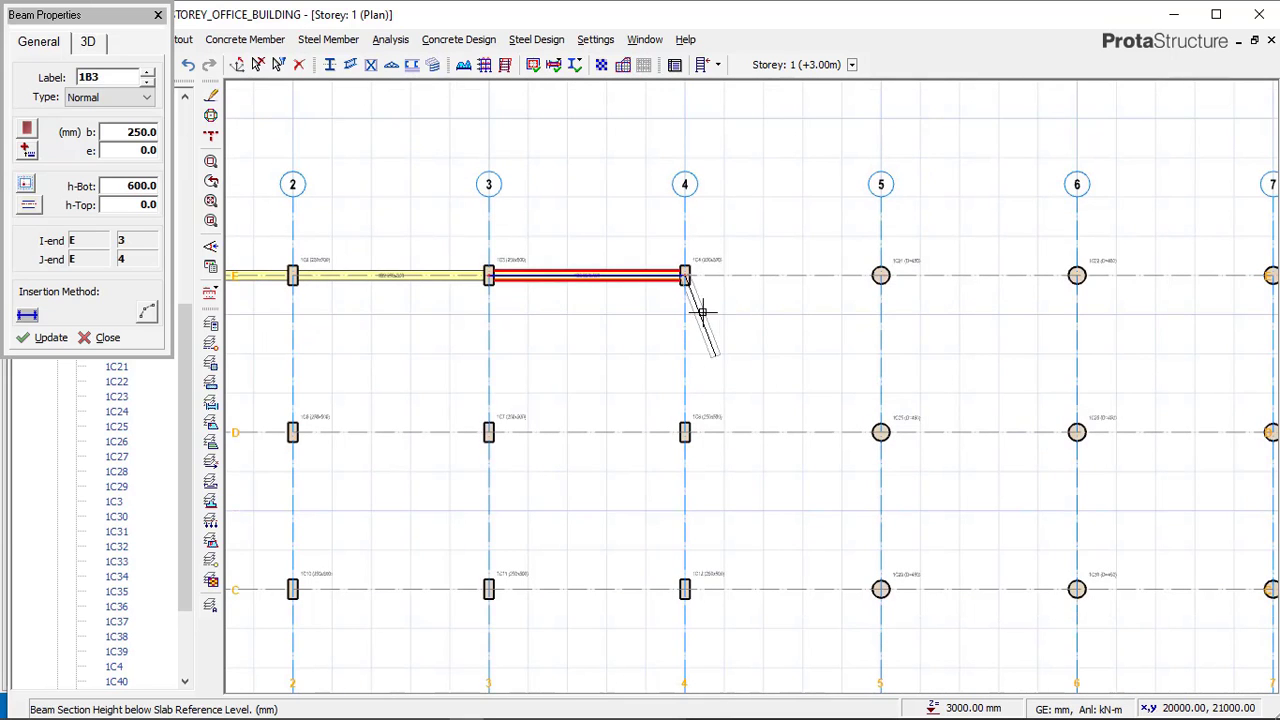
scroll(686, 273, up, 4)
scroll(688, 190, down, 8)
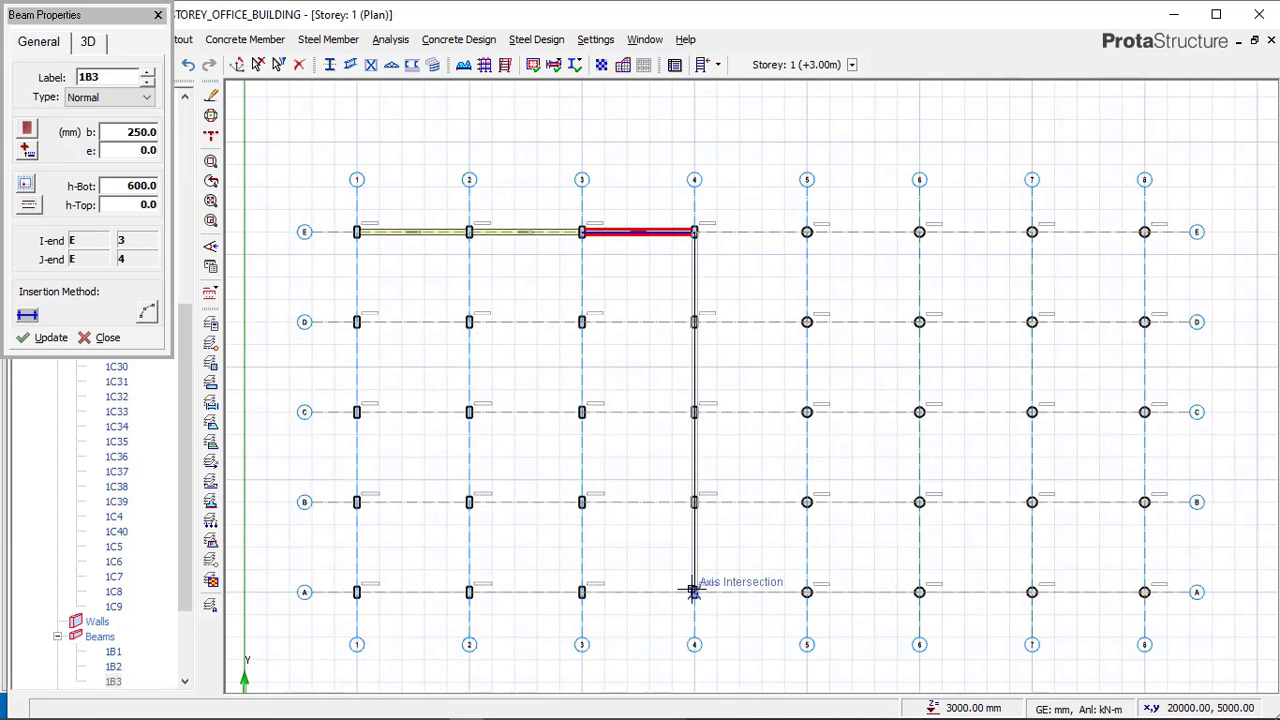
scroll(693, 591, up, 4)
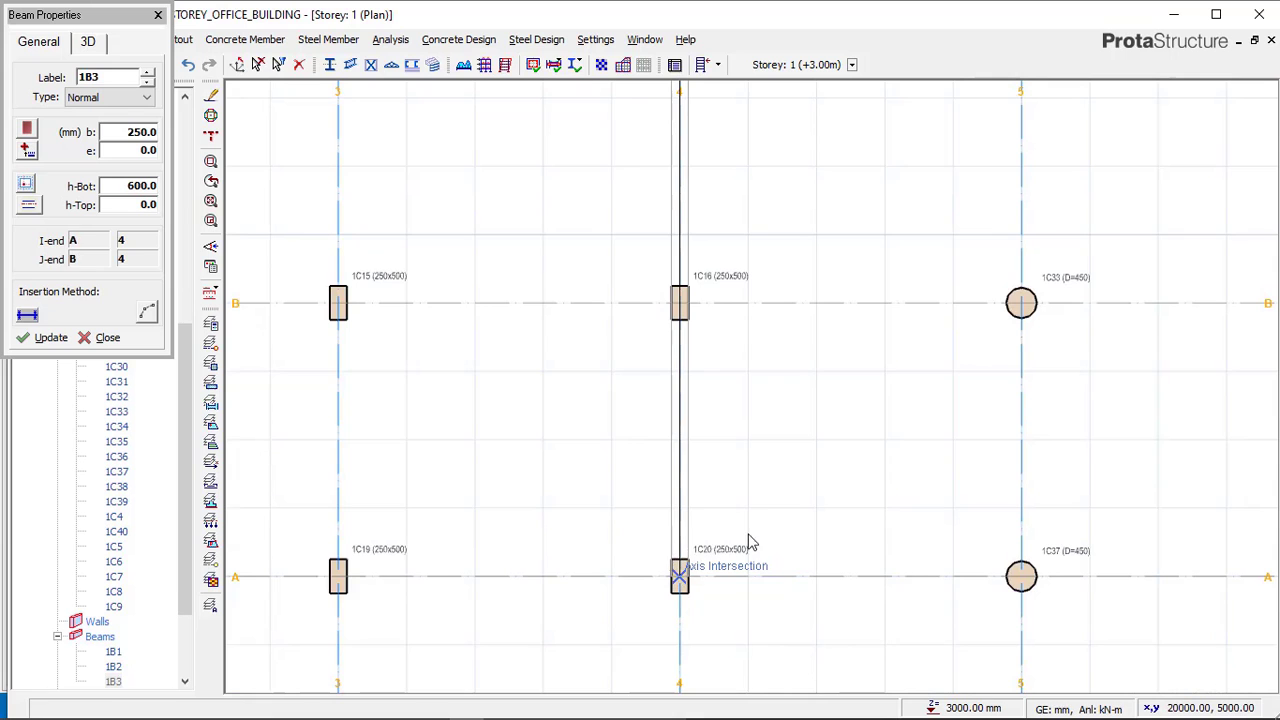
click(752, 542)
Place beams along axis A from axis 4 back to axis 1.
scroll(874, 481, down, 5)
scroll(880, 525, up, 4)
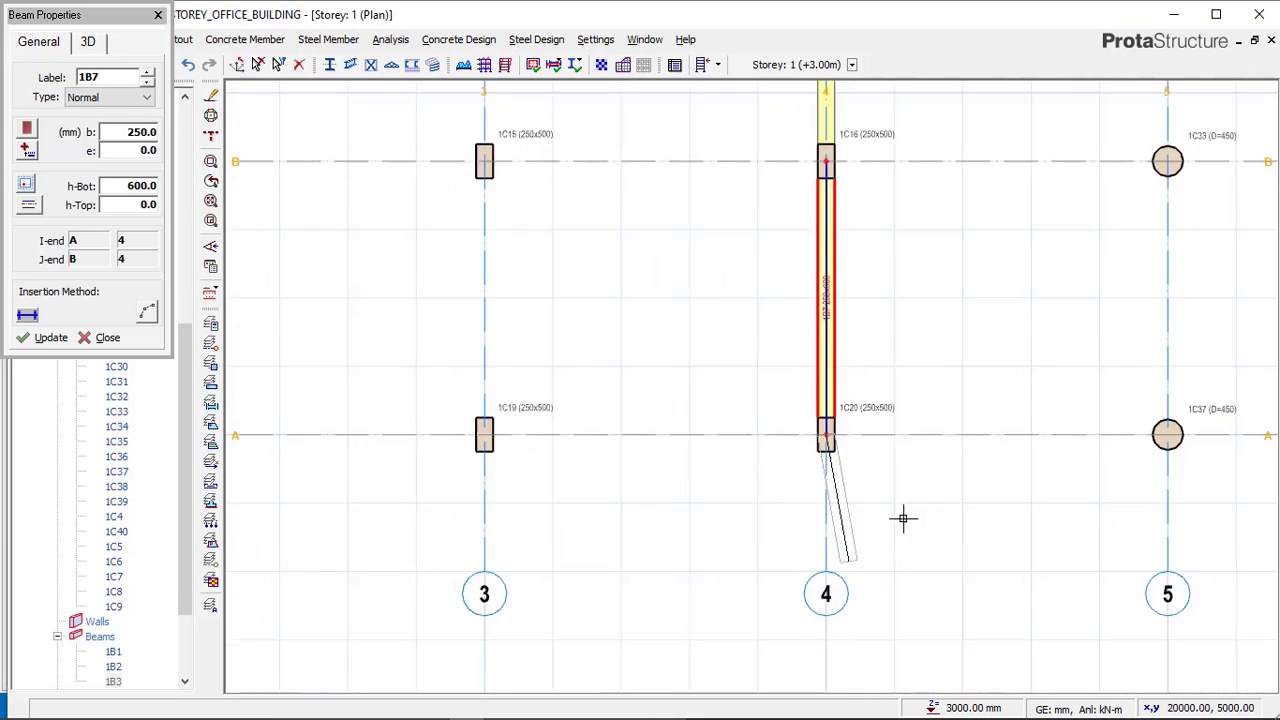
scroll(509, 480, down, 3)
scroll(429, 480, up, 4)
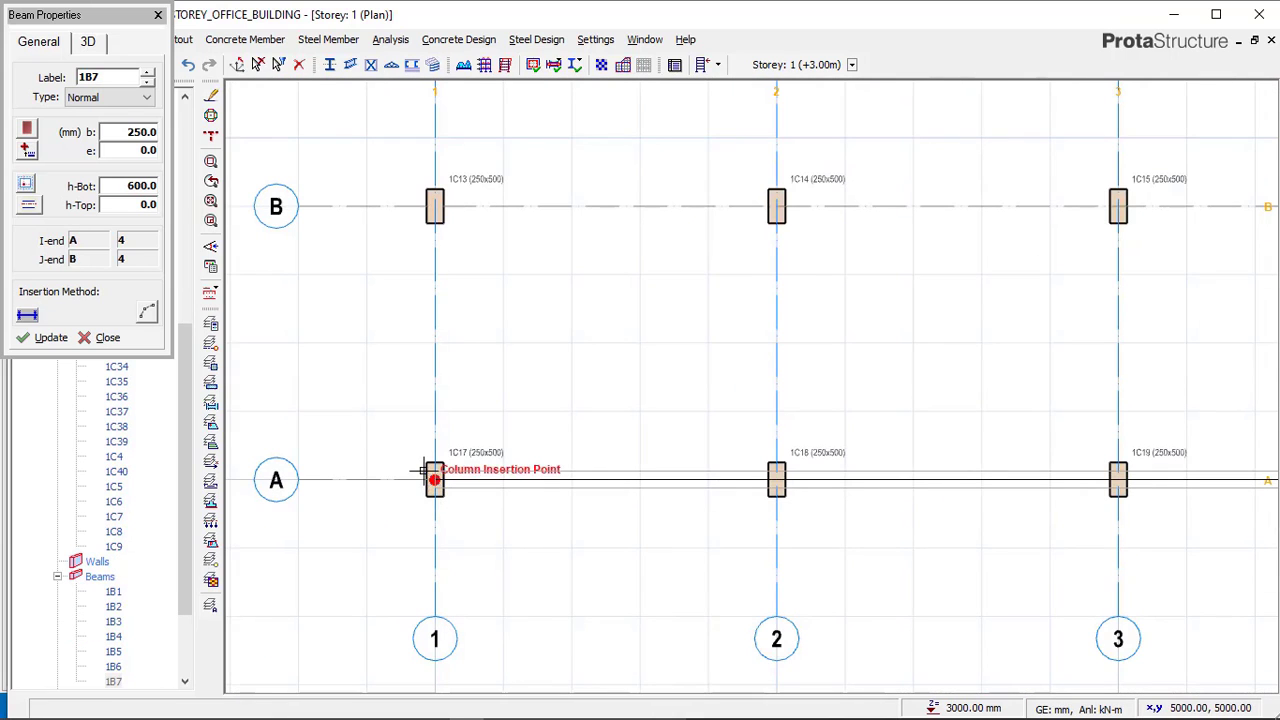
click(424, 470)
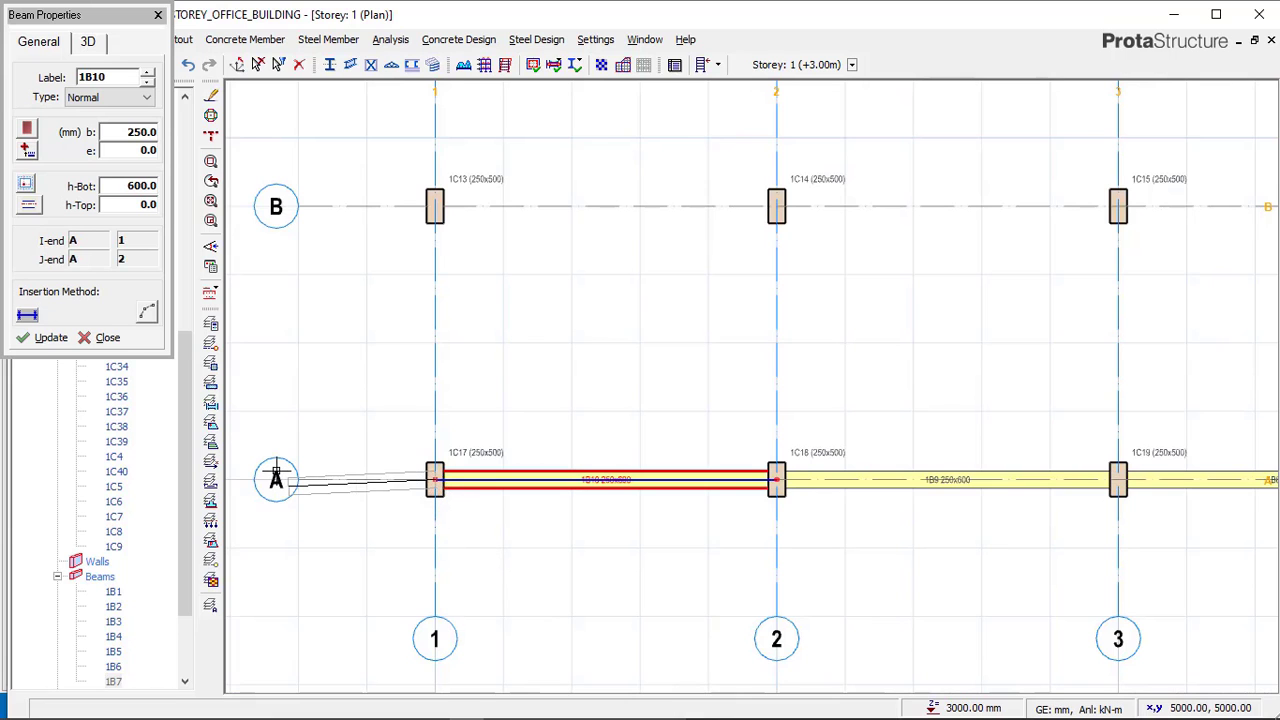
Place beams along axis 1 from axis A up to axis E, closing the perimeter of the rectangular-column bay.
scroll(451, 457, down, 5)
scroll(430, 305, up, 5)
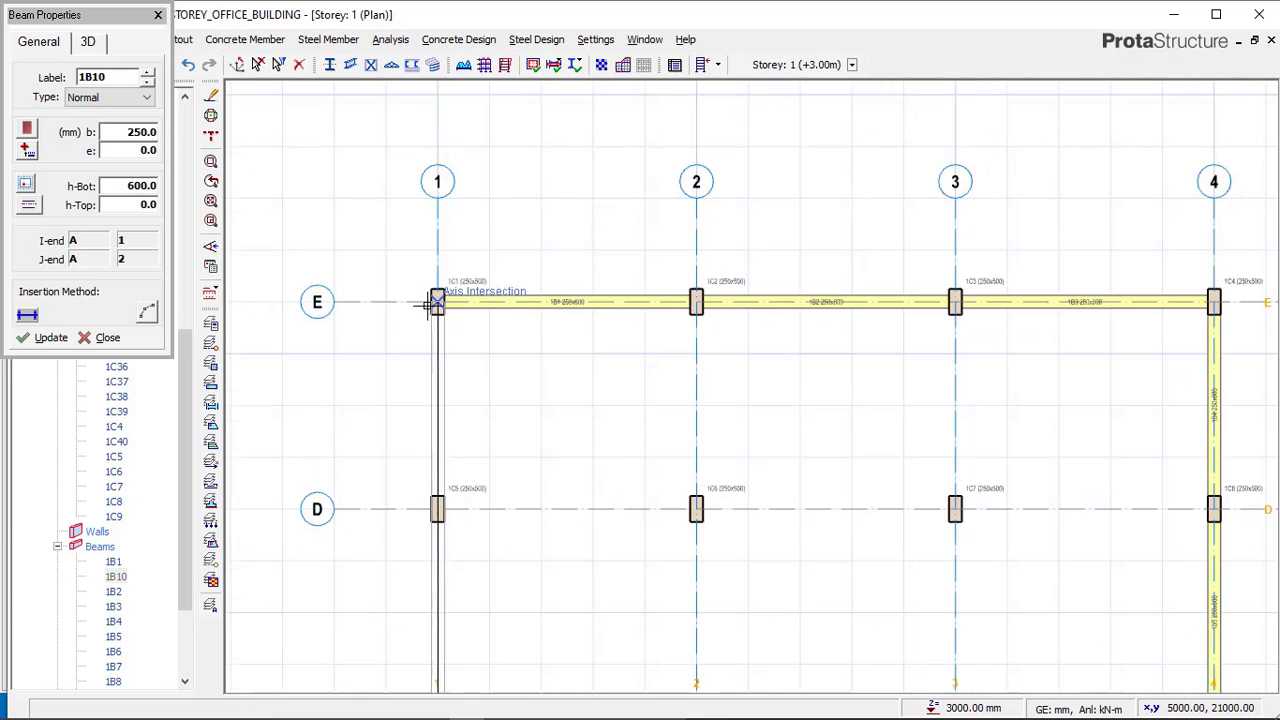
click(440, 262)
Place beams along axis 2 from axis E down to axis A.
scroll(485, 240, down, 3)
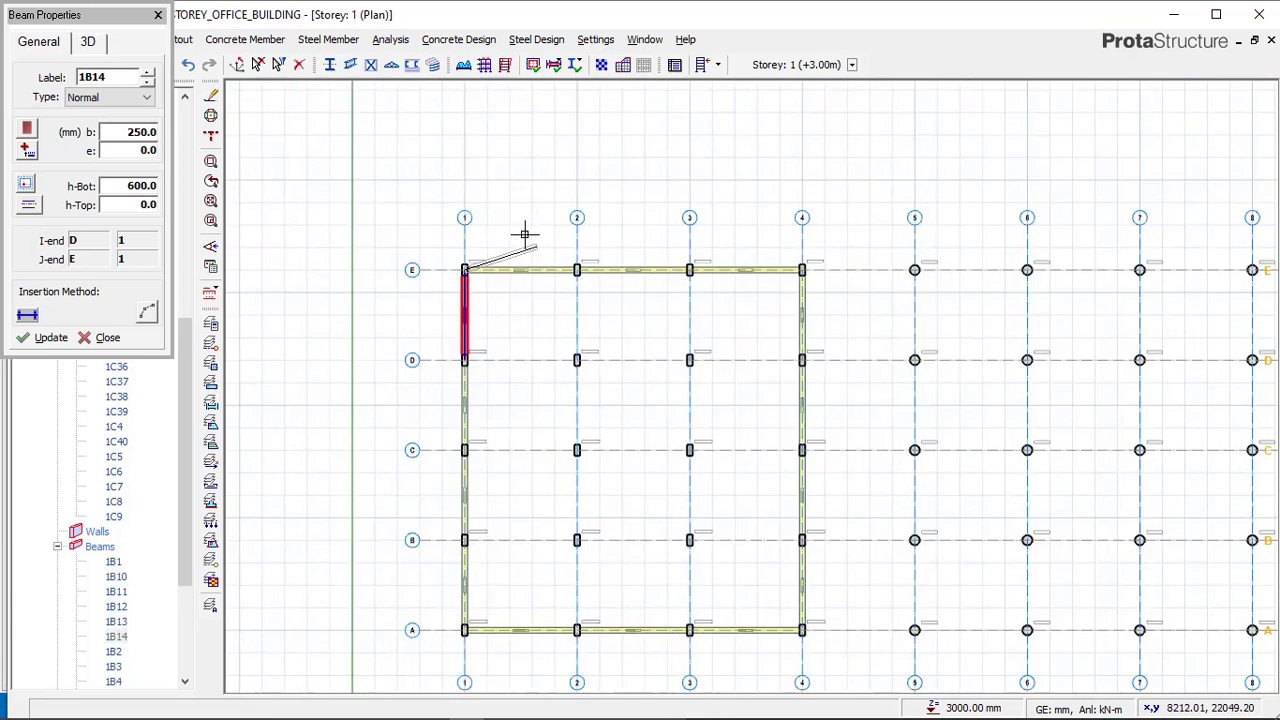
scroll(577, 264, up, 3)
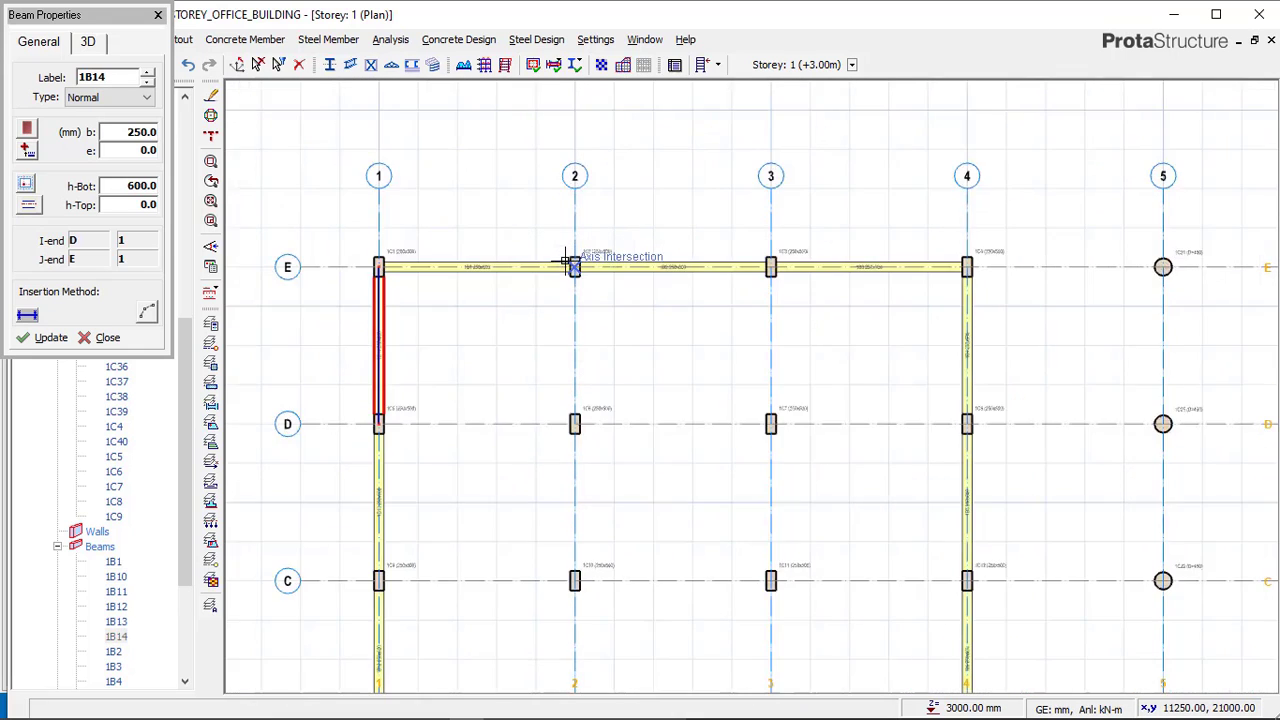
scroll(740, 240, down, 3)
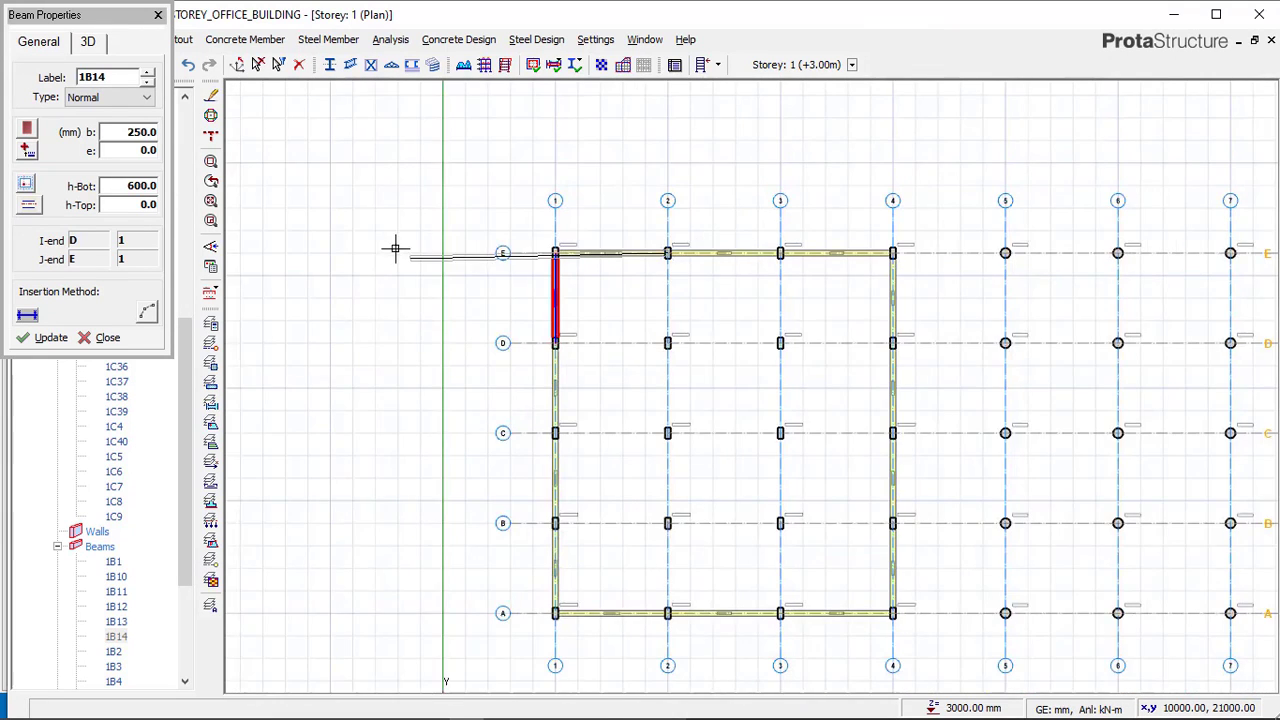
scroll(461, 250, up, 2)
scroll(537, 214, down, 2)
scroll(700, 596, up, 2)
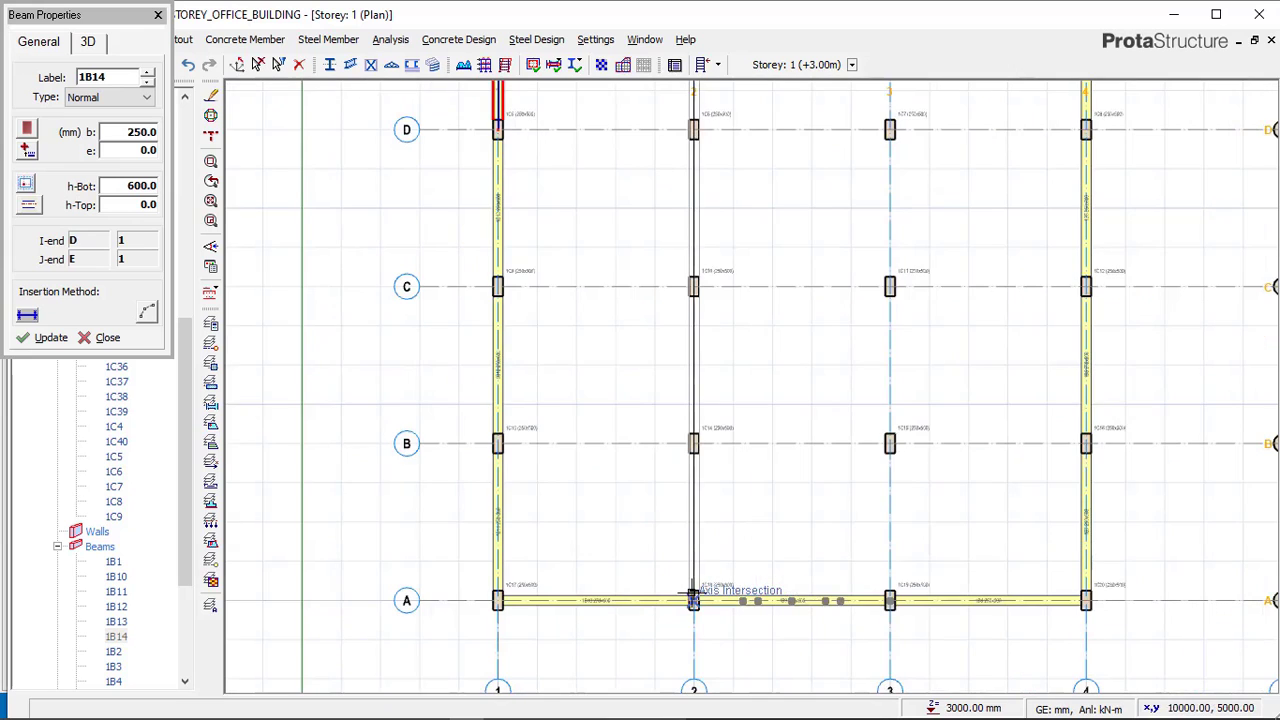
click(651, 548)
Place beams along axis 3 from axis E down to axis A.
scroll(540, 500, down, 2)
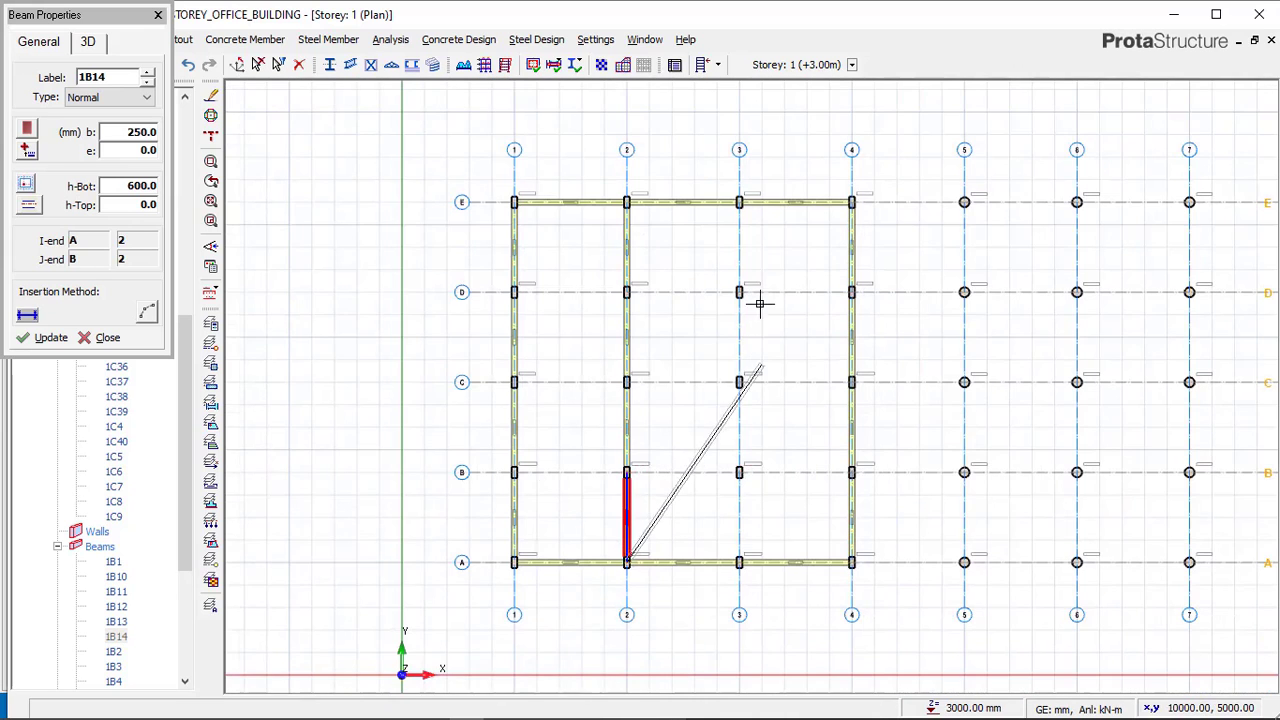
click(725, 187)
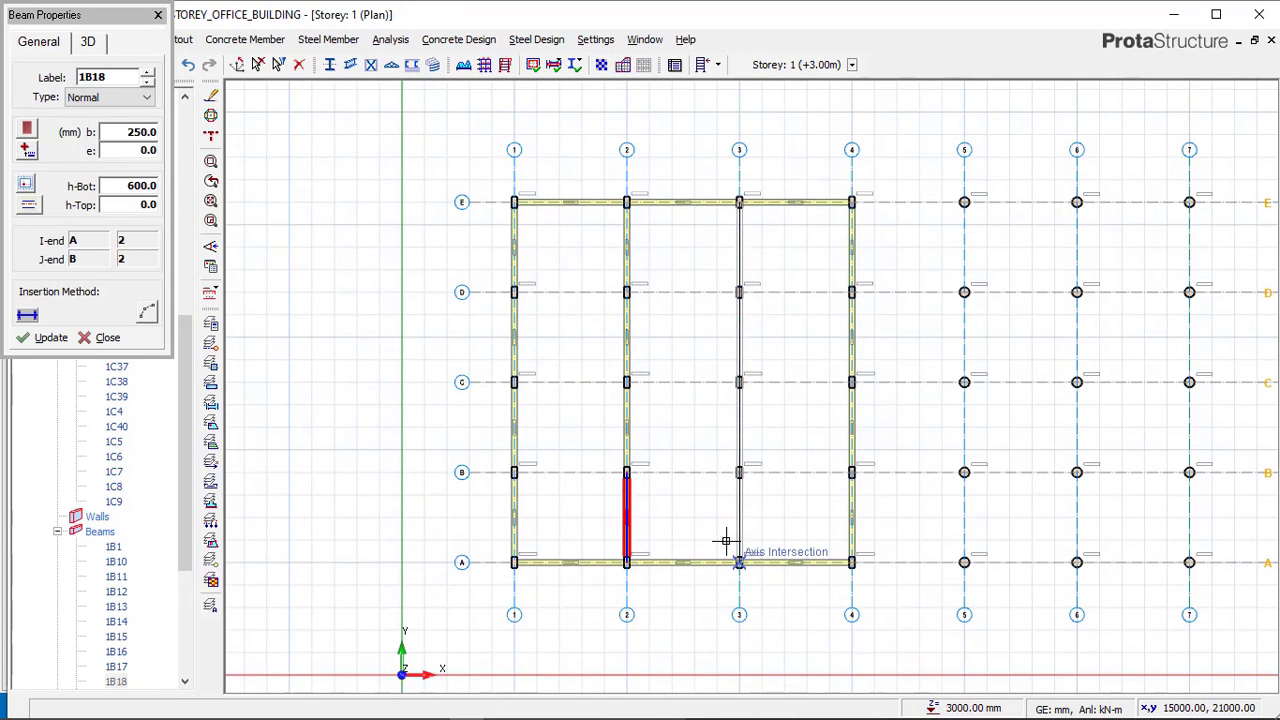
click(725, 546)
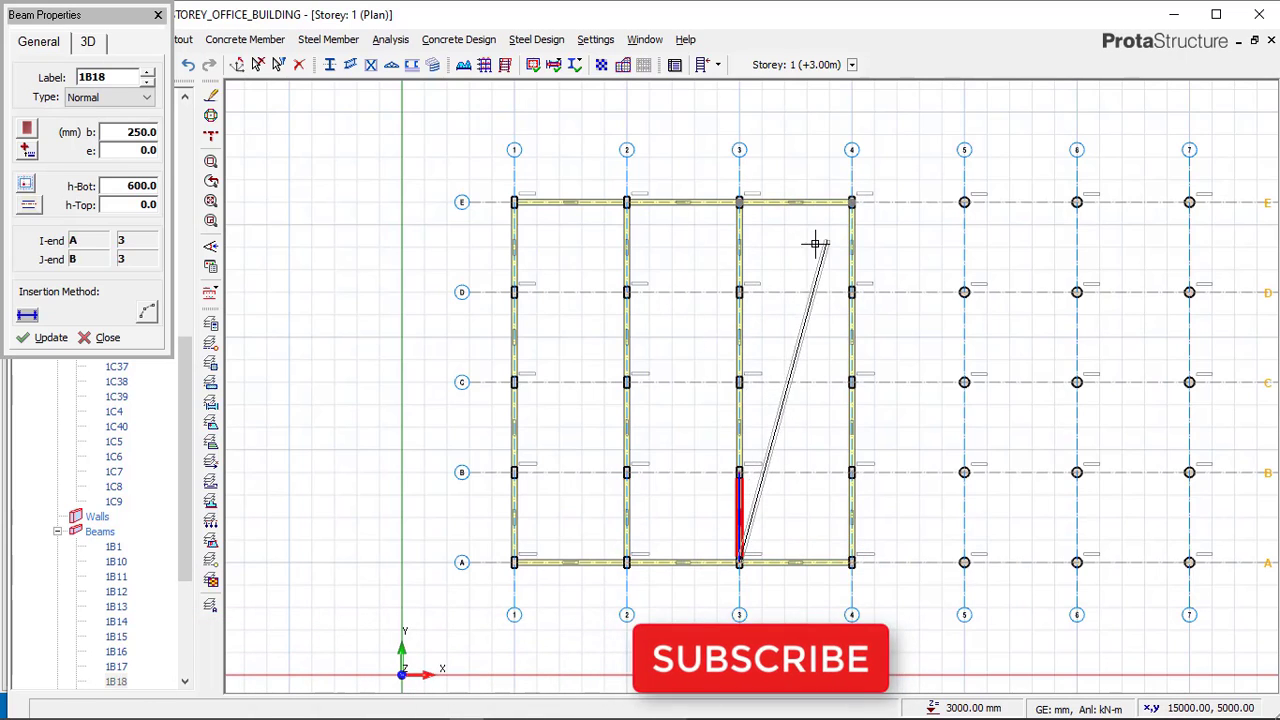
Place beams along axes D and C from axis 1 to axis 4.
click(514, 286)
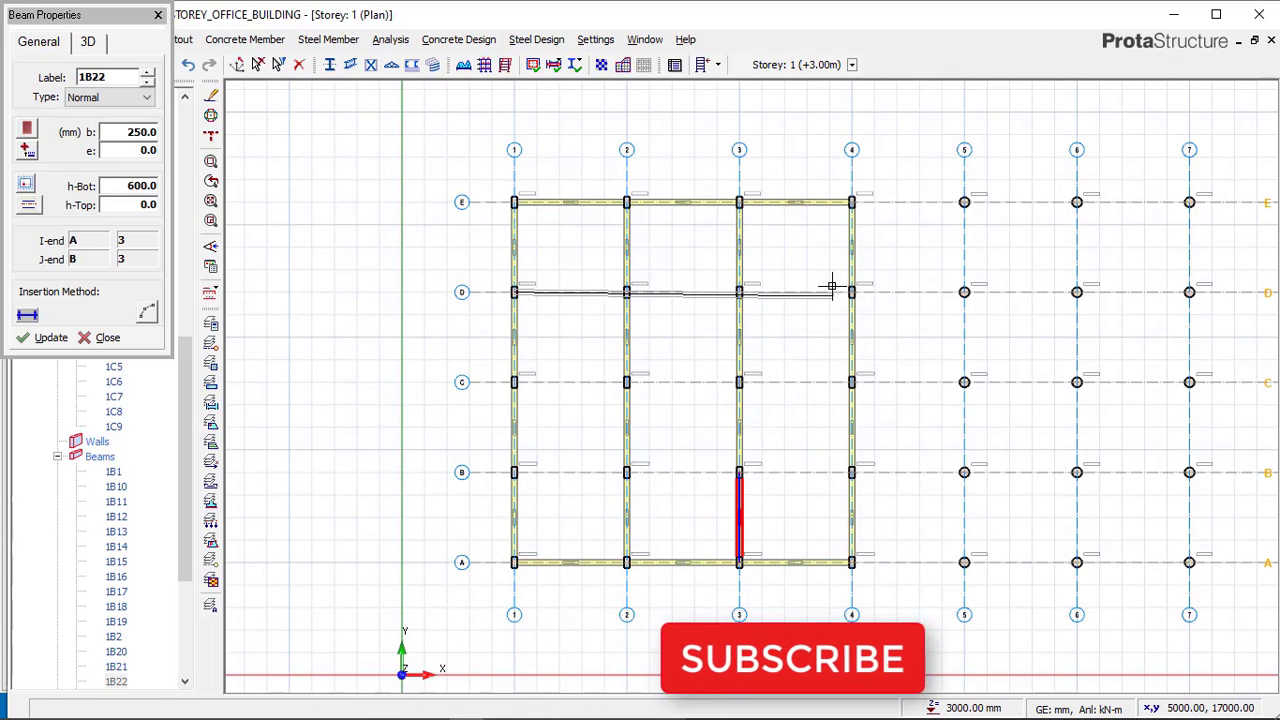
click(841, 283)
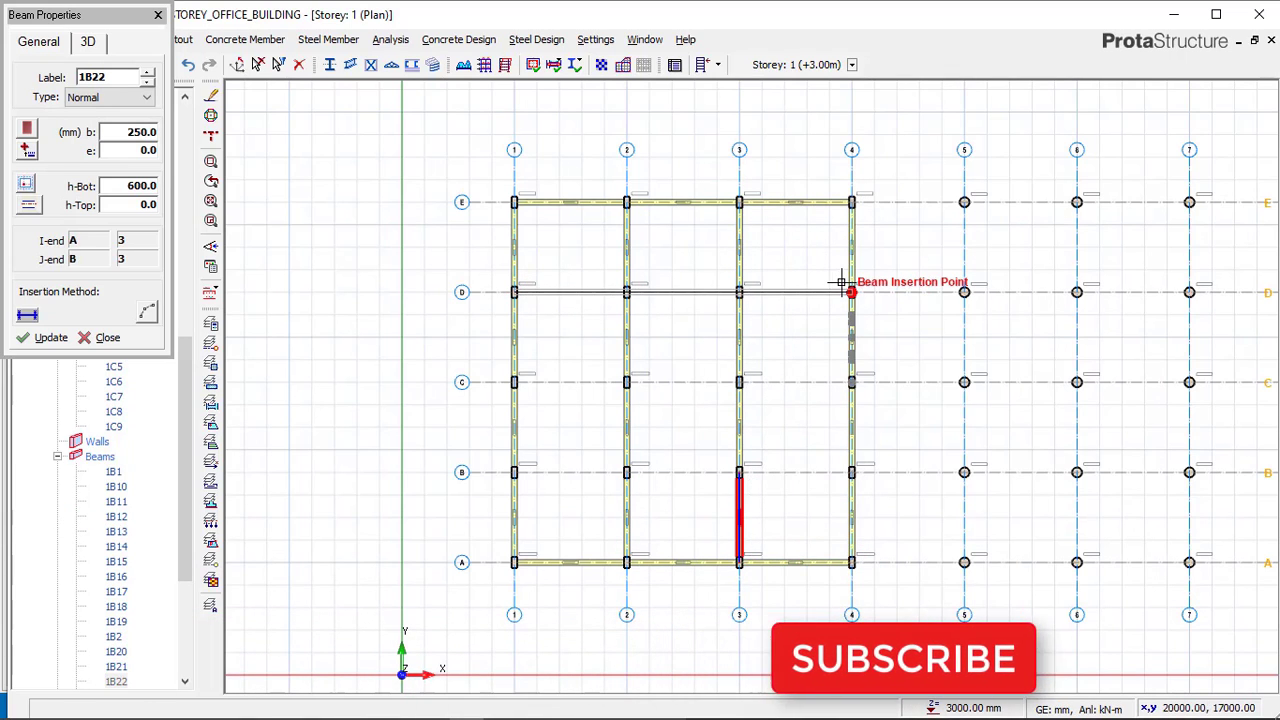
click(514, 382)
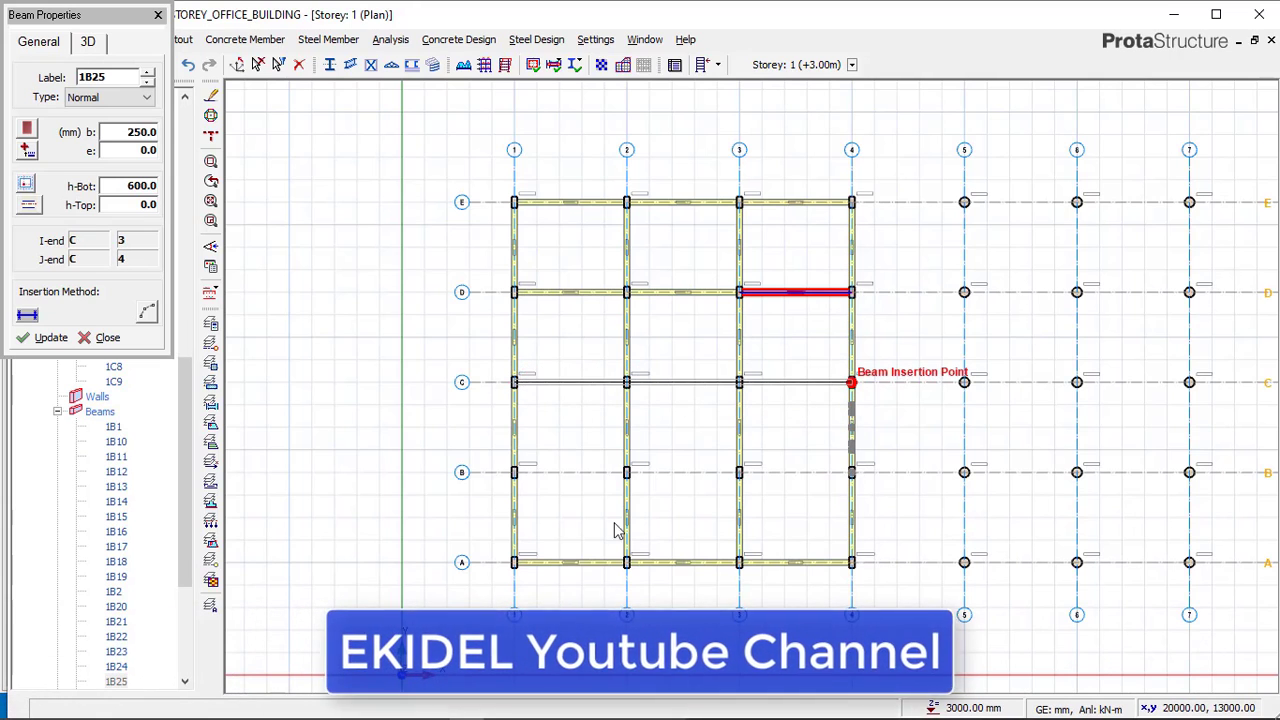
click(835, 381)
Place beams along axis B from axis 1 to axis 4, then exit the beam command.
right_click(512, 472)
click(514, 472)
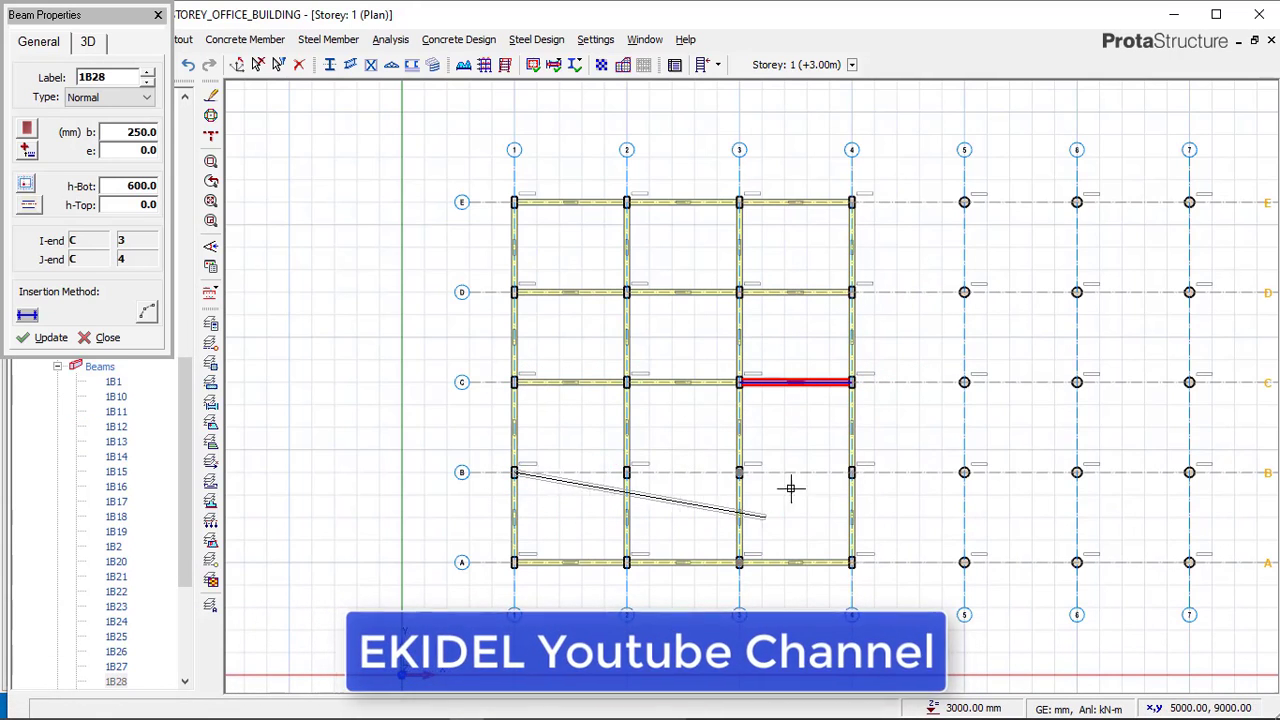
click(849, 468)
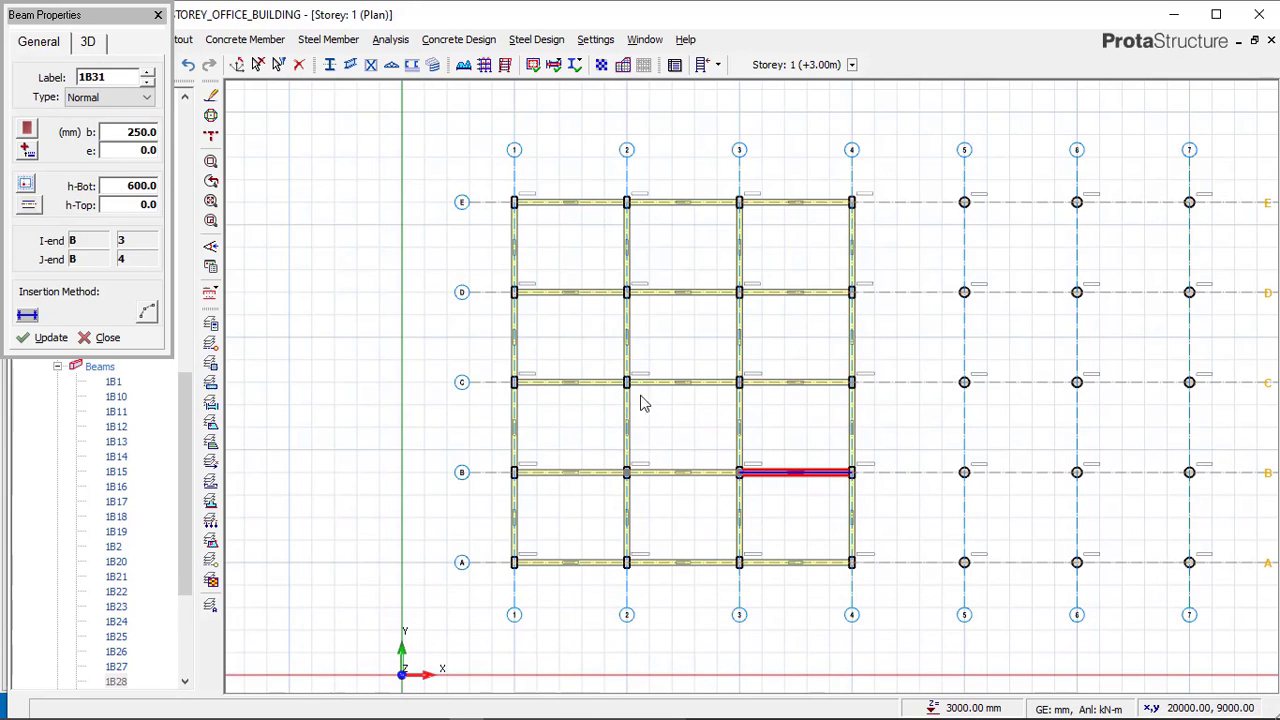
key(Escape)
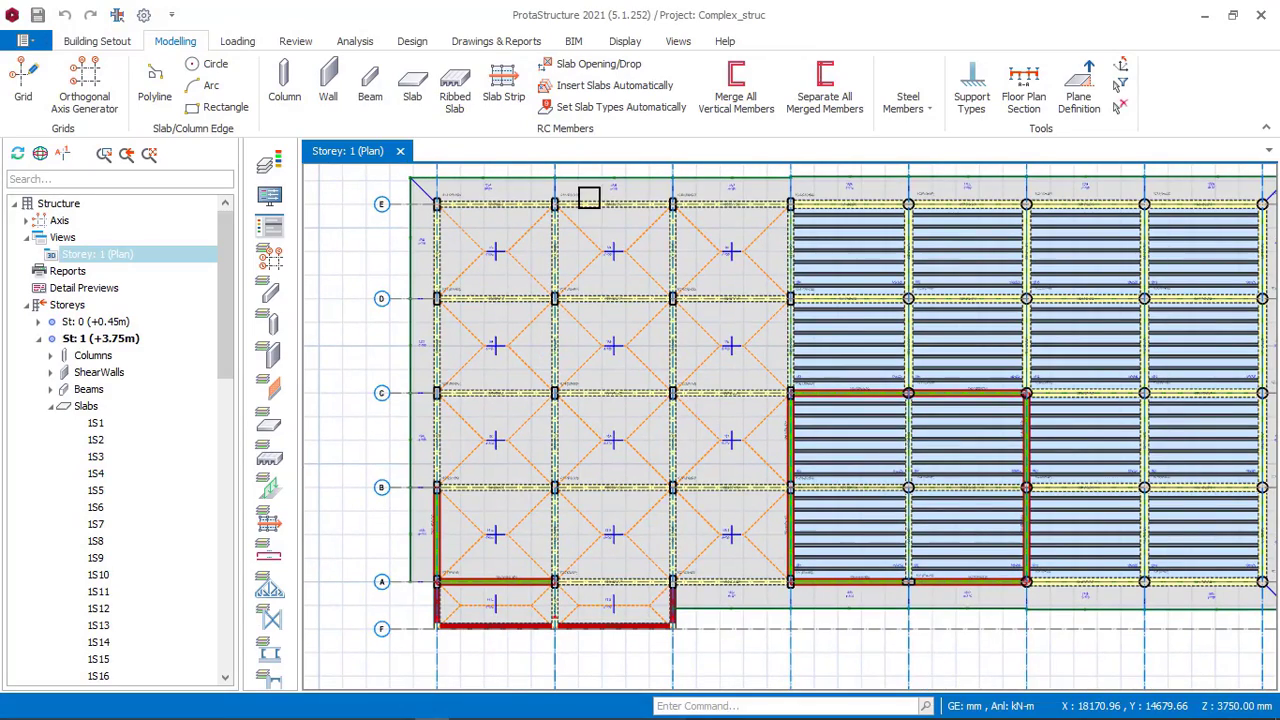
Examine the beam sections around the ribbed slab bays in the Complex_struc reference model.
middle_drag(539, 416, 408, 475)
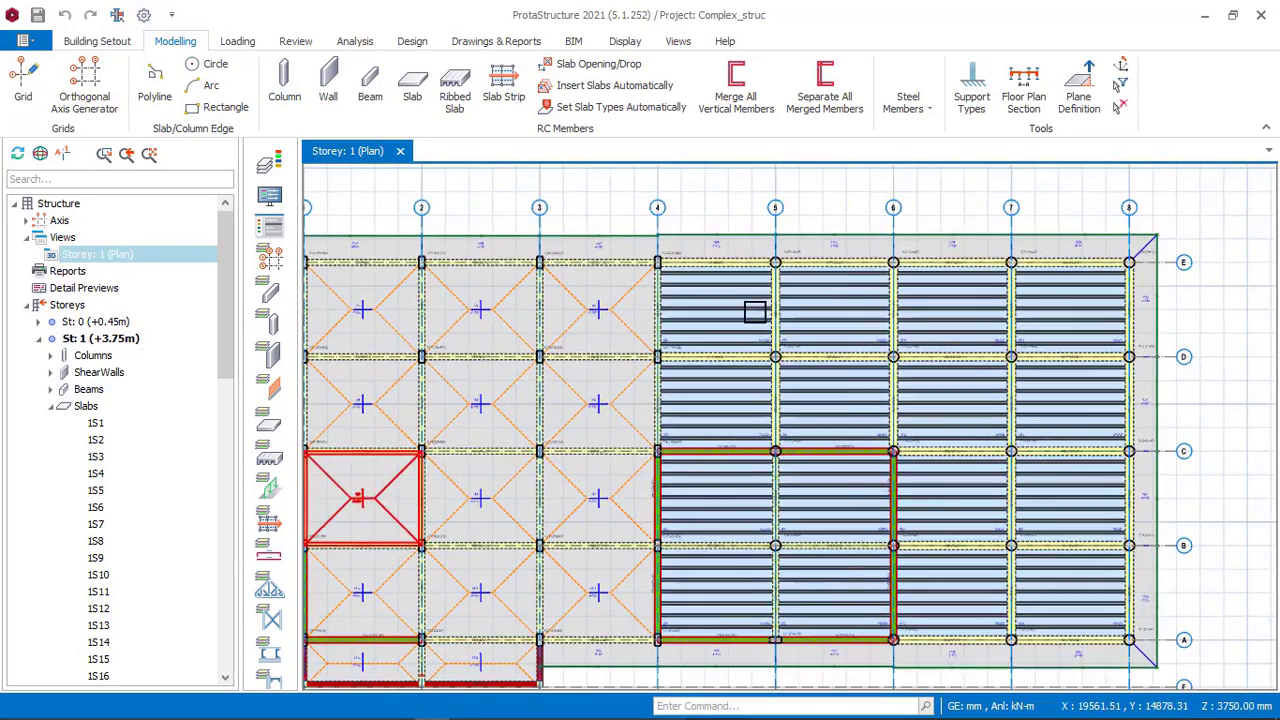
middle_drag(796, 269, 728, 309)
scroll(620, 305, up, 5)
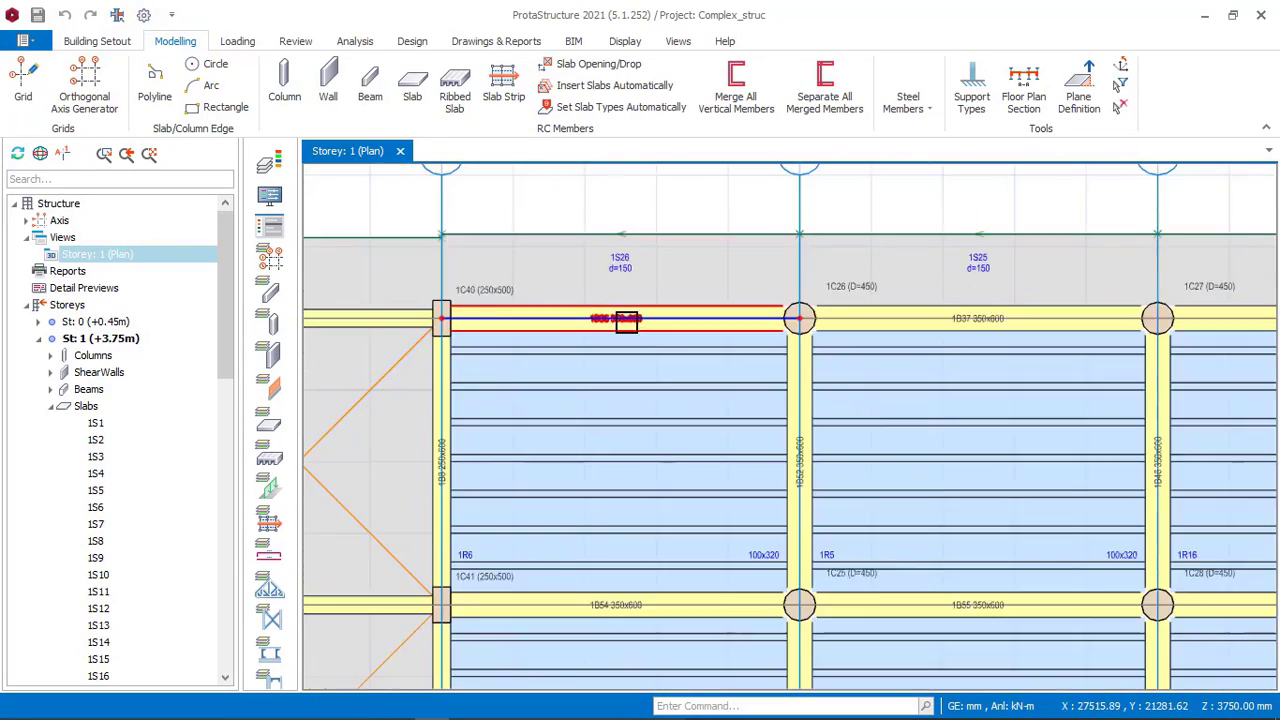
scroll(610, 344, up, 3)
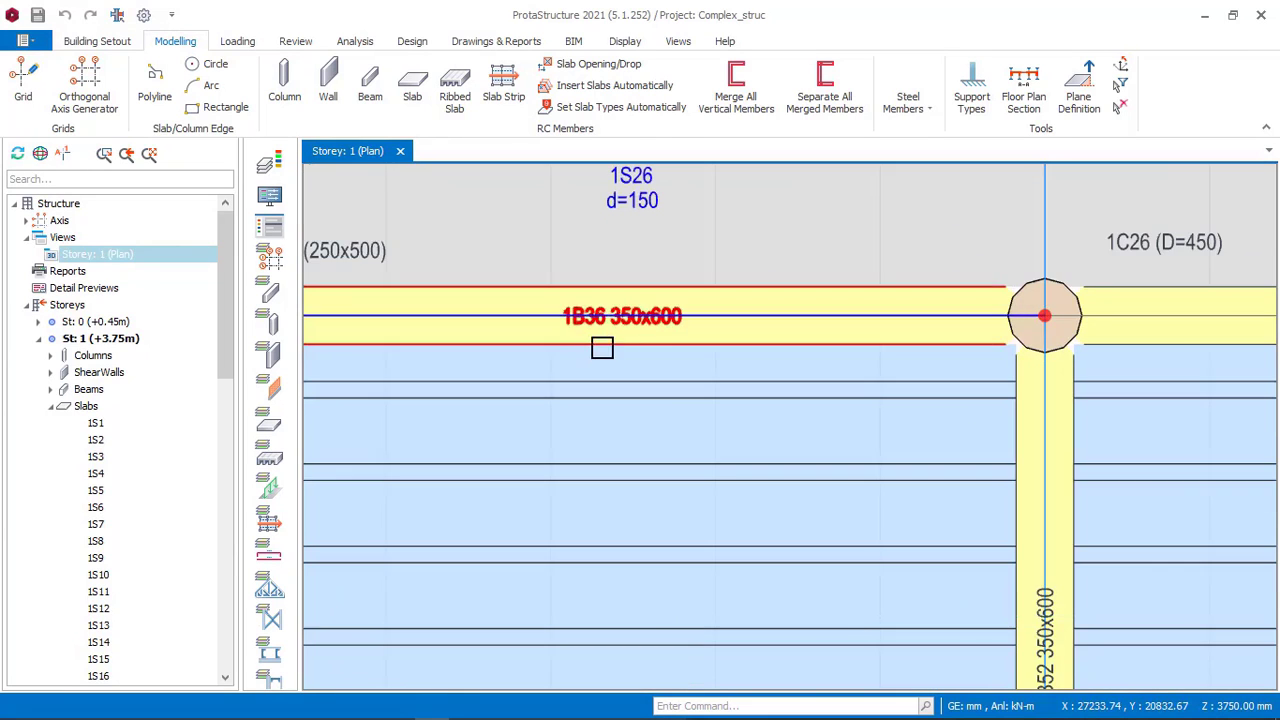
middle_drag(617, 347, 773, 361)
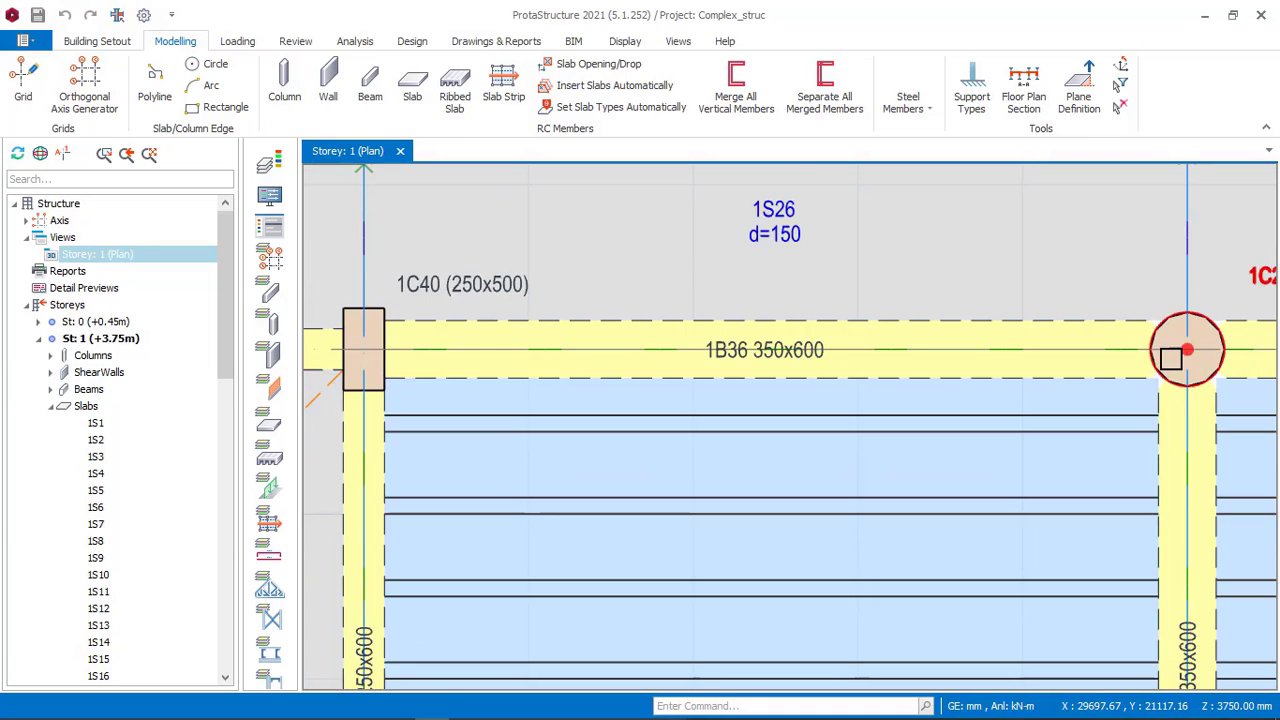
scroll(777, 362, up, 1)
scroll(803, 360, down, 5)
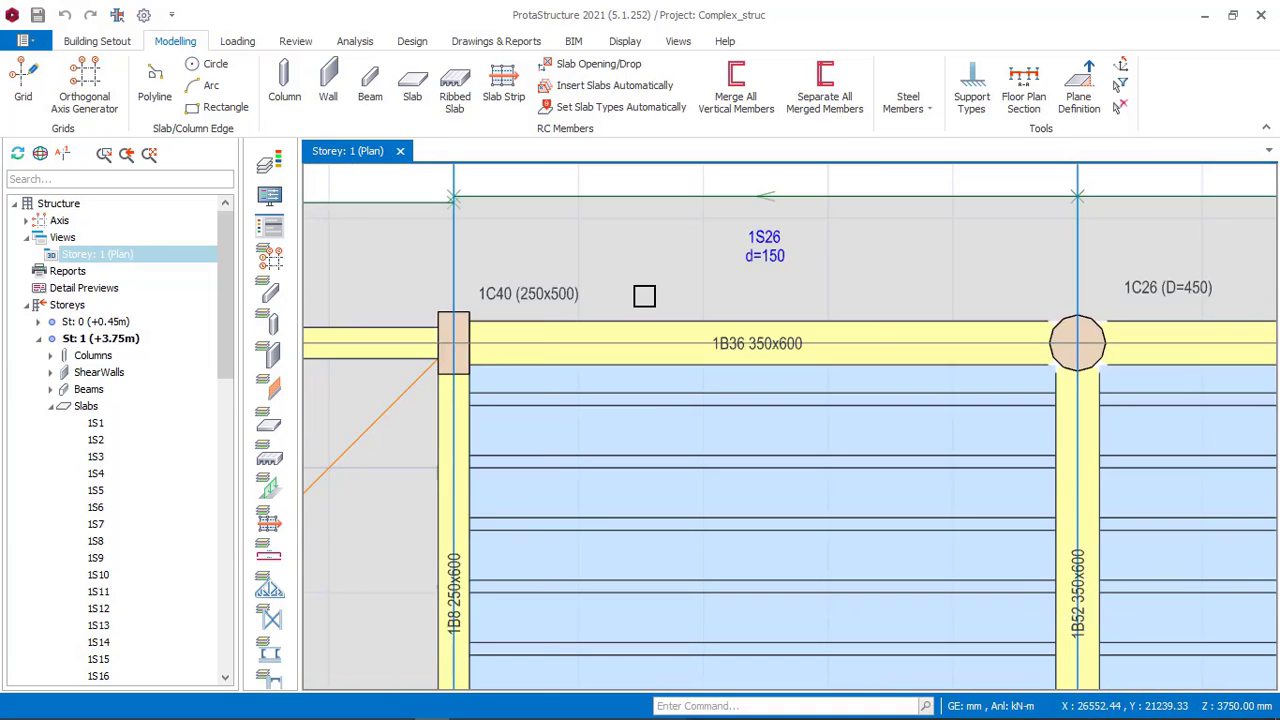
middle_drag(834, 362, 714, 285)
scroll(712, 284, down, 2)
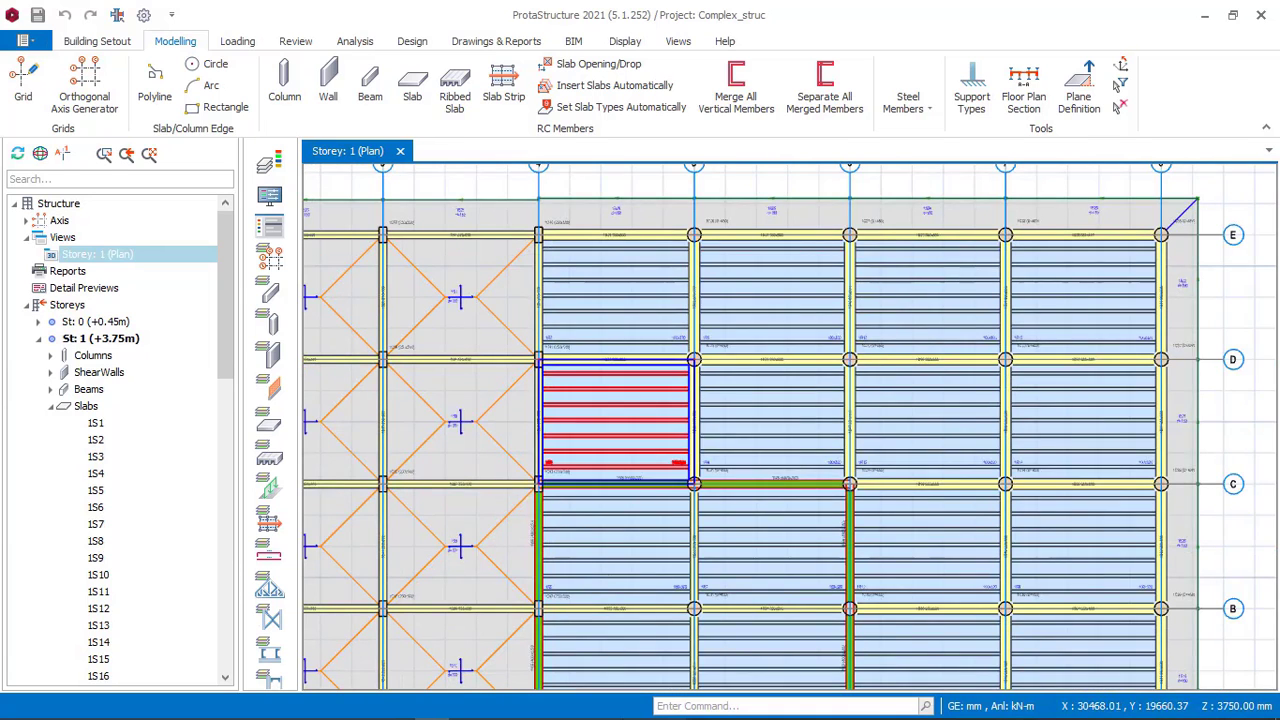
middle_drag(724, 457, 702, 492)
scroll(670, 552, up, 3)
scroll(642, 468, down, 3)
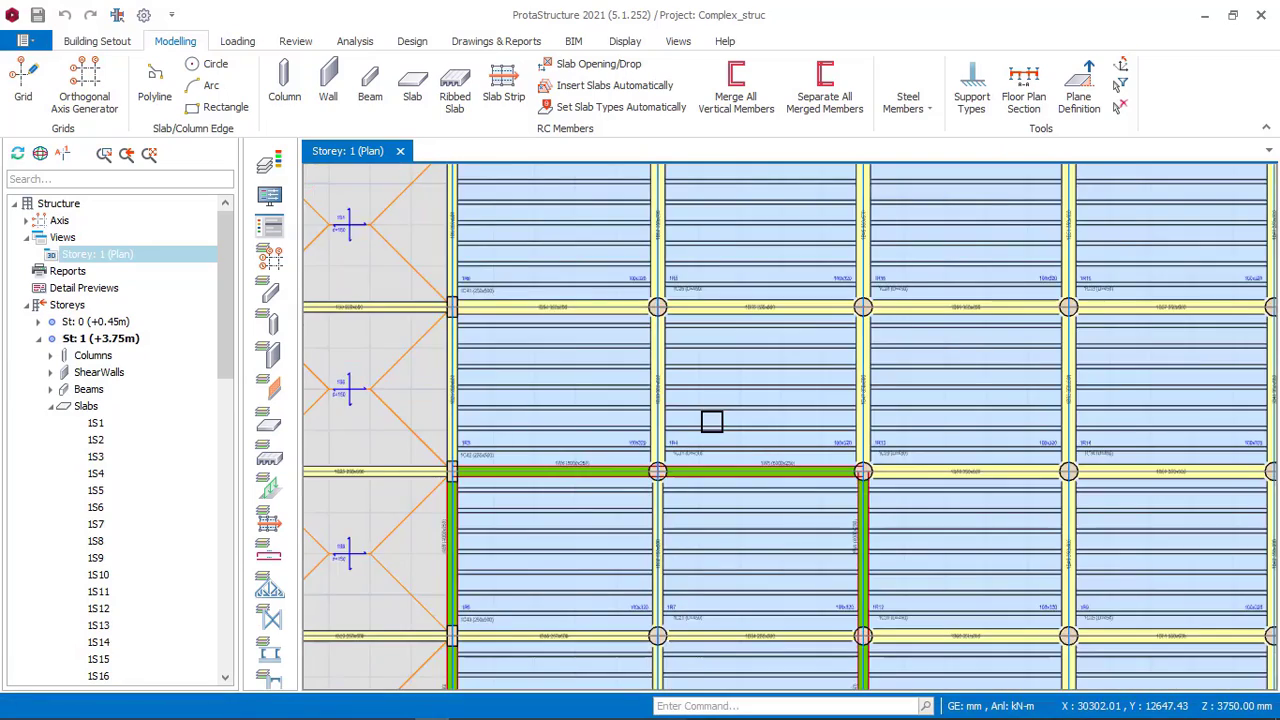
middle_drag(733, 439, 681, 522)
scroll(528, 302, up, 6)
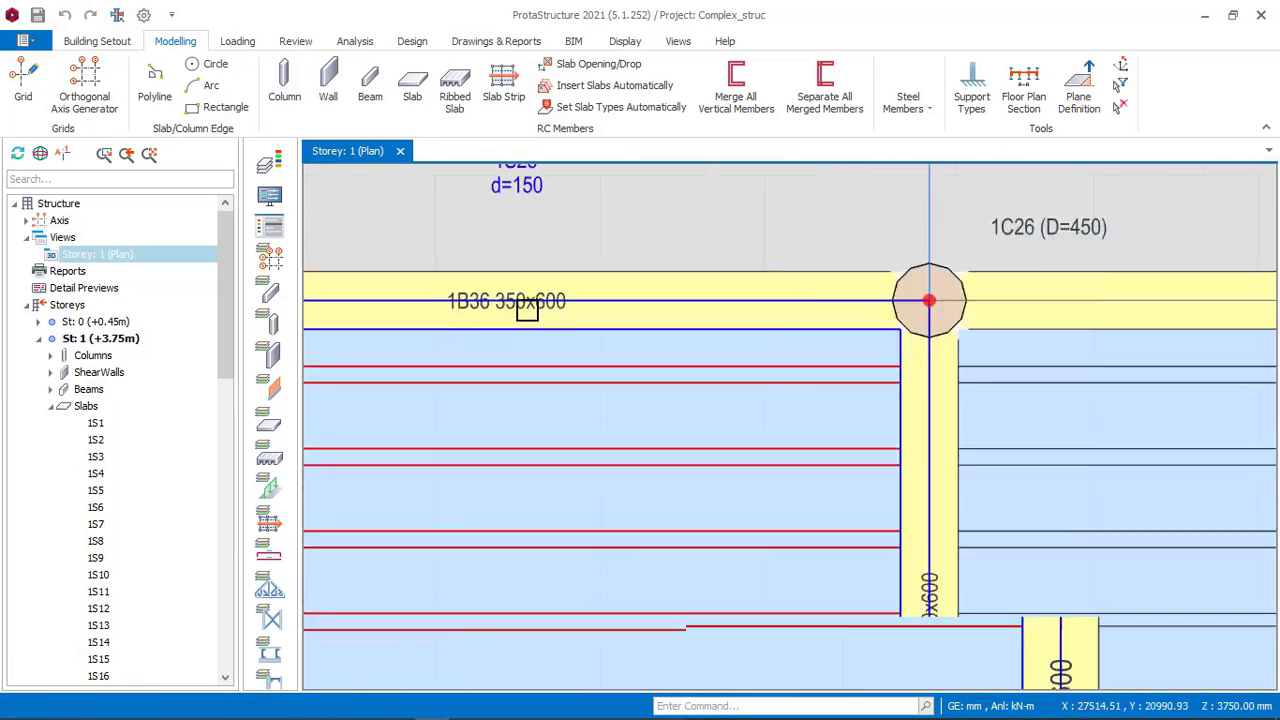
Switch to the 8_STOREY_OFFICE_BUILDING model and place 350 x 600 concrete beams along axis E from axis 4 to axis 8.
scroll(580, 280, down, 3)
scroll(580, 280, down, 6)
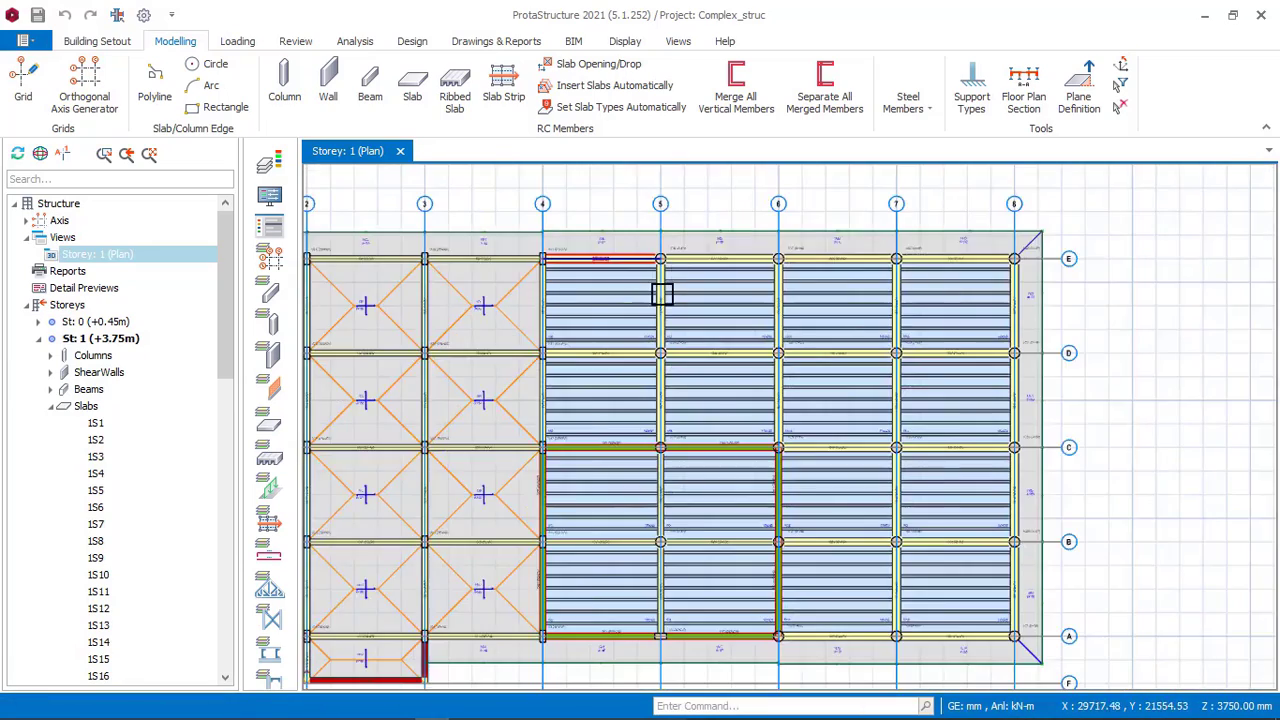
click(466, 707)
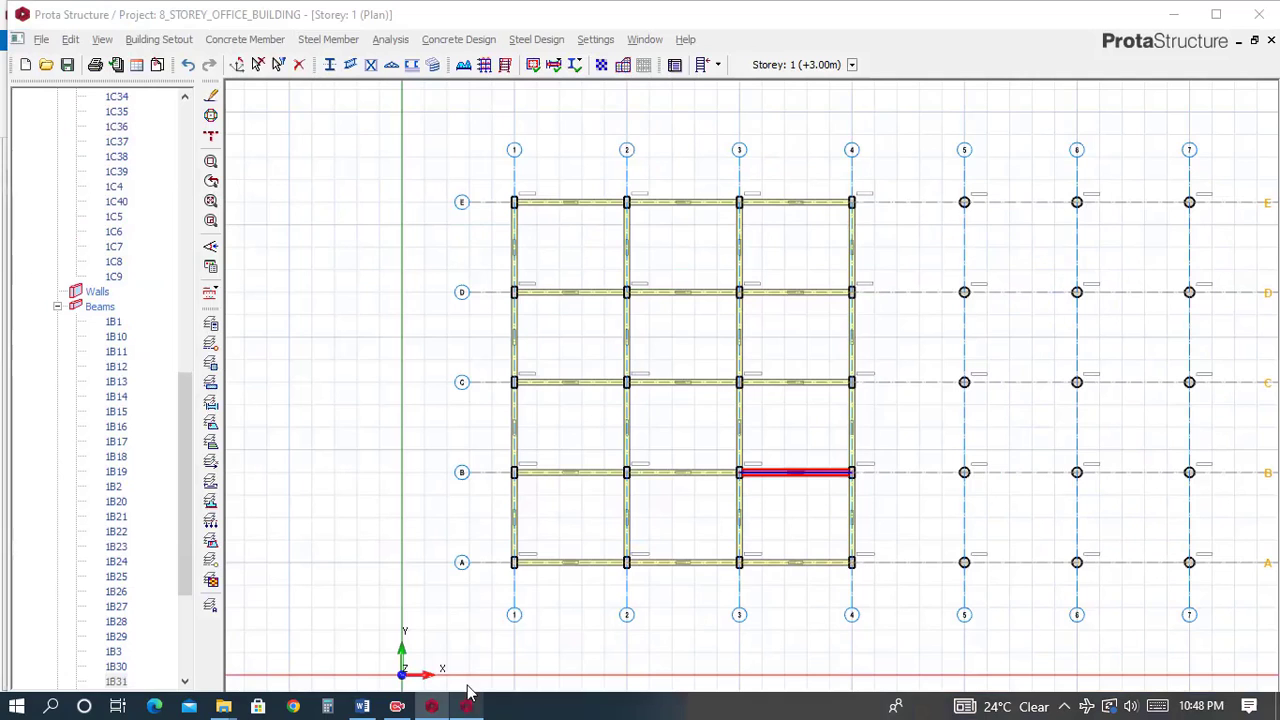
click(221, 43)
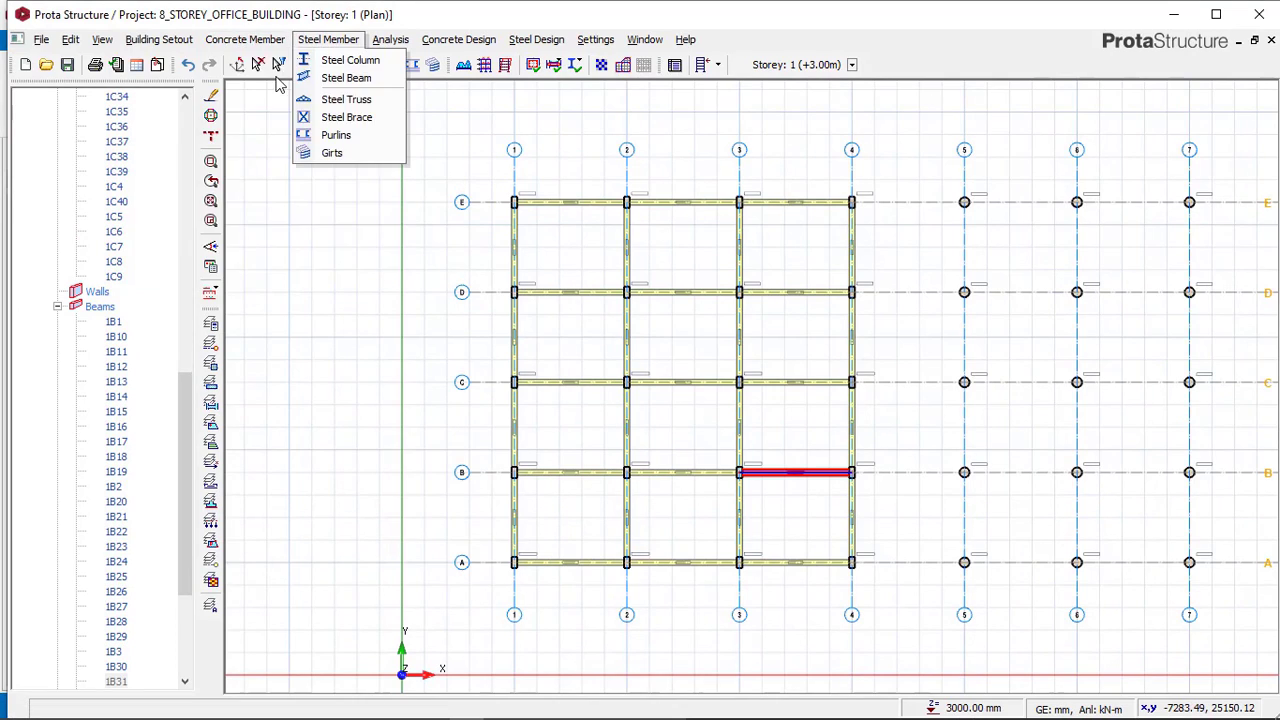
click(243, 40)
click(243, 40)
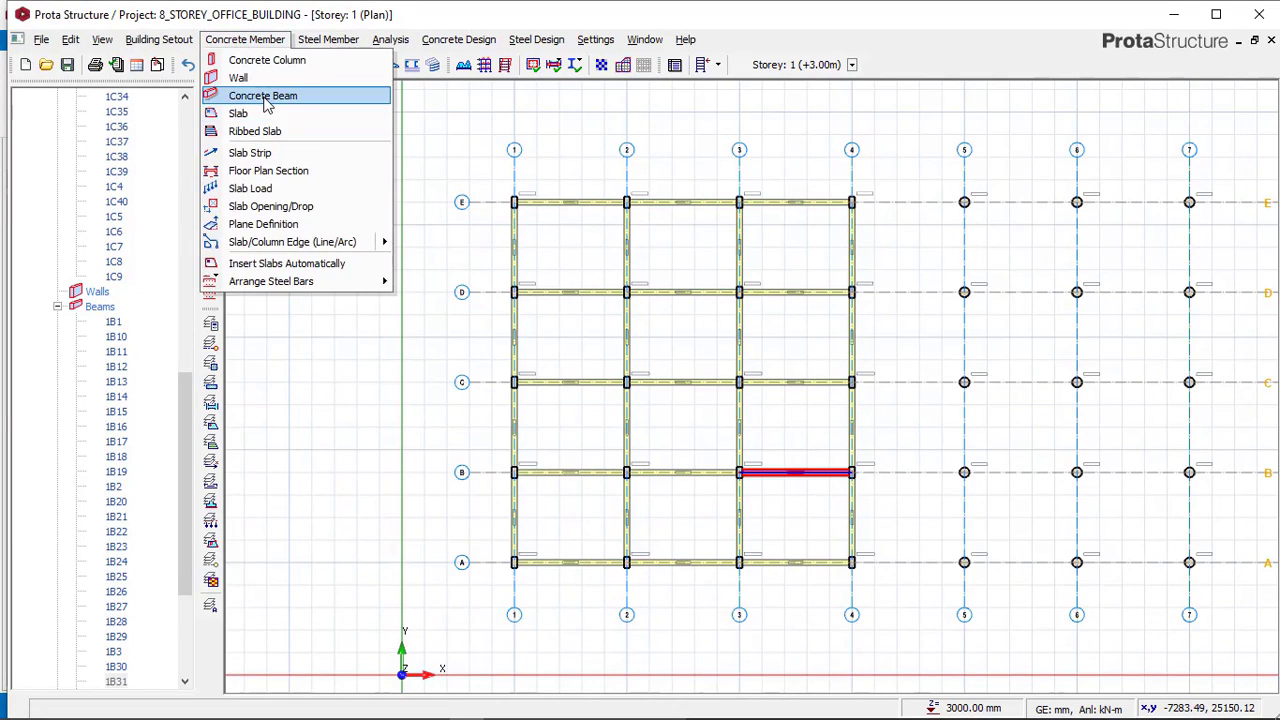
click(269, 98)
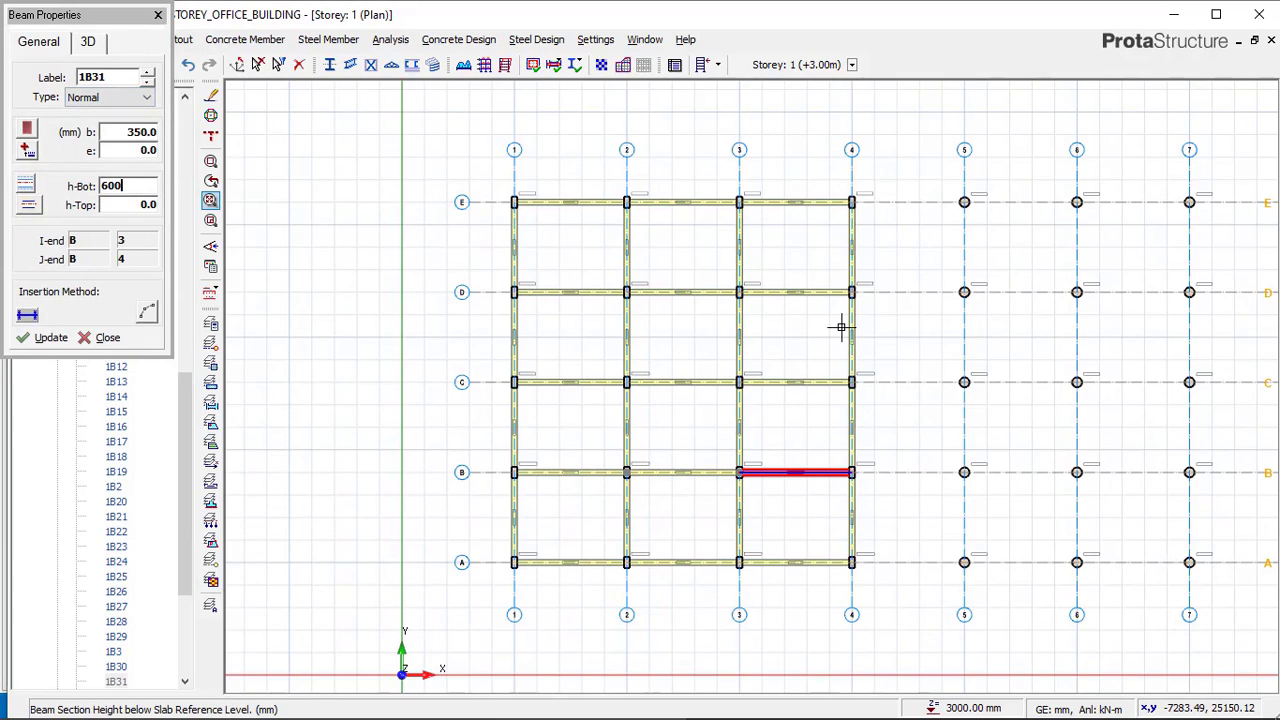
middle_drag(748, 324, 656, 348)
scroll(796, 289, up, 2)
middle_drag(745, 307, 508, 348)
scroll(336, 305, up, 4)
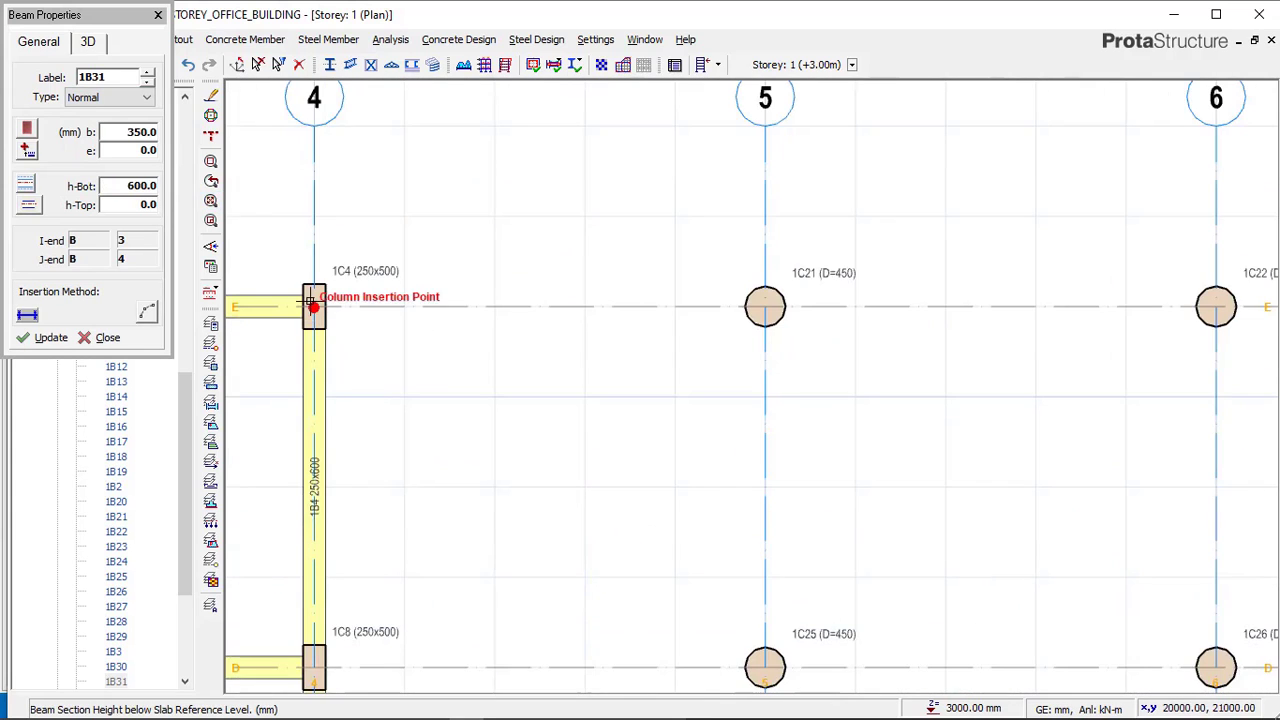
scroll(375, 327, down, 2)
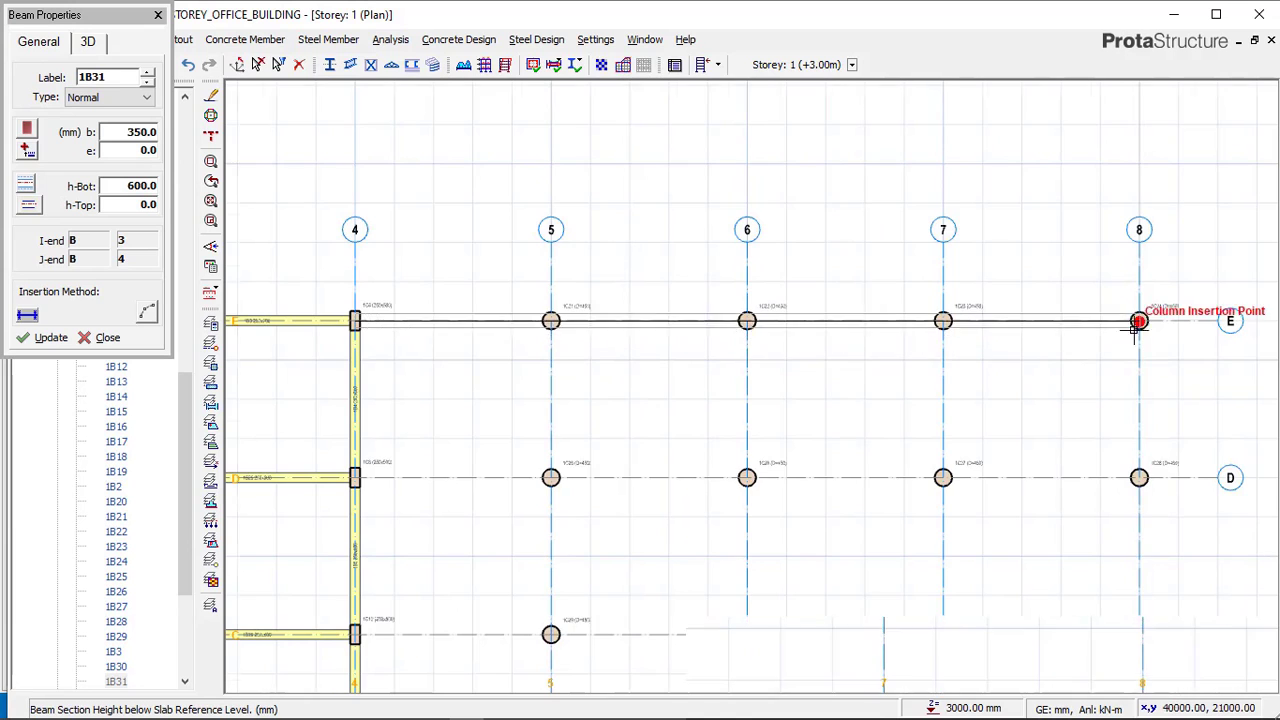
scroll(1137, 314, up, 2)
scroll(903, 175, down, 4)
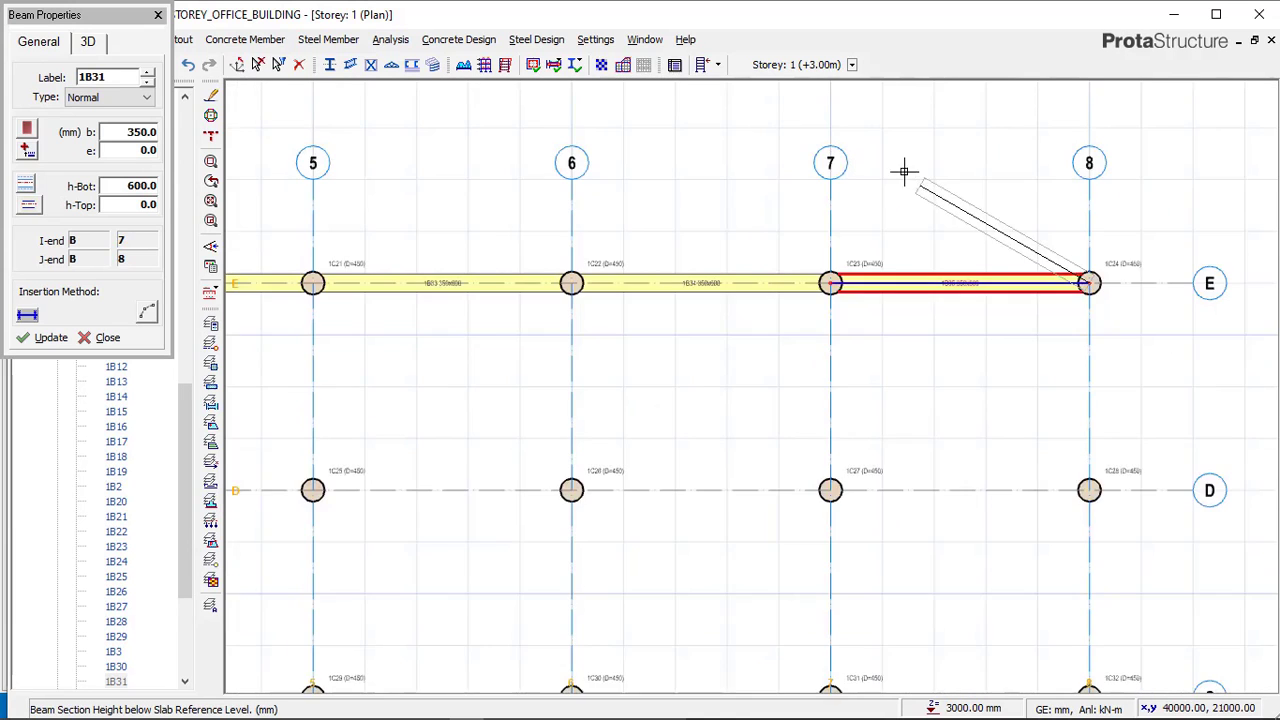
scroll(974, 472, up, 4)
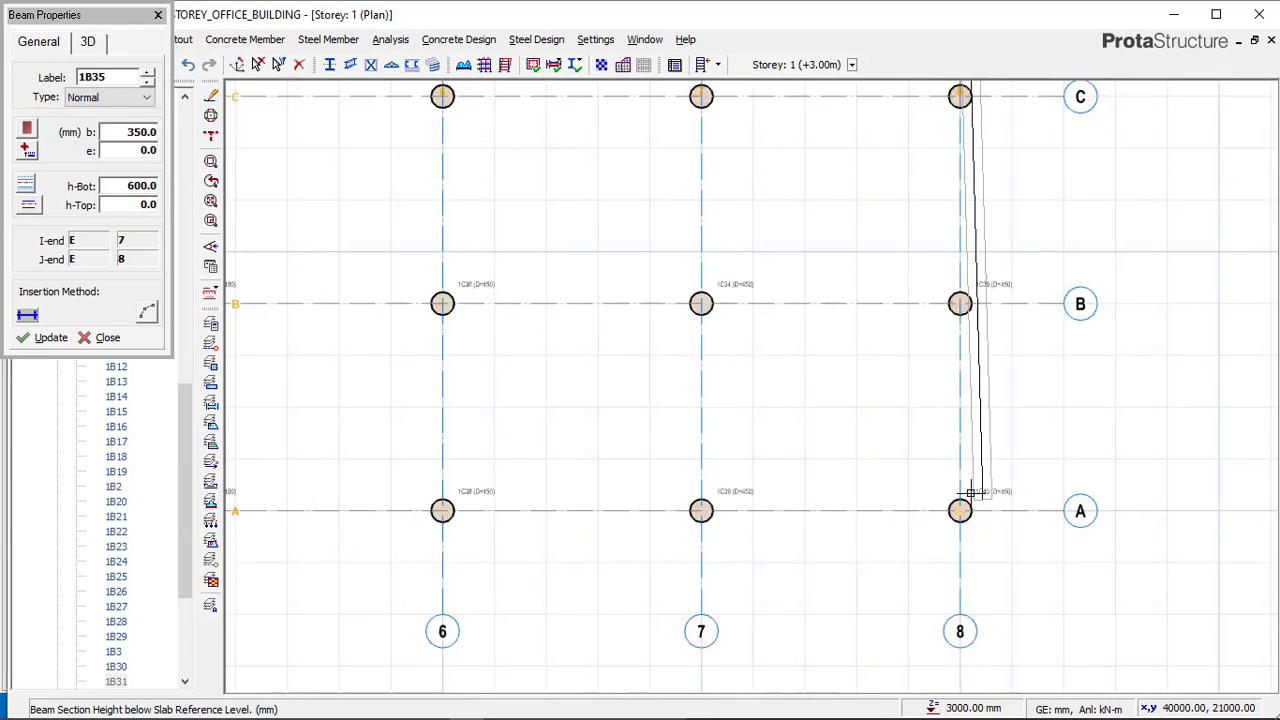
Continue the beams down axis 8 to axis A and back along axis A to axis 4.
click(1146, 421)
scroll(1137, 417, down, 4)
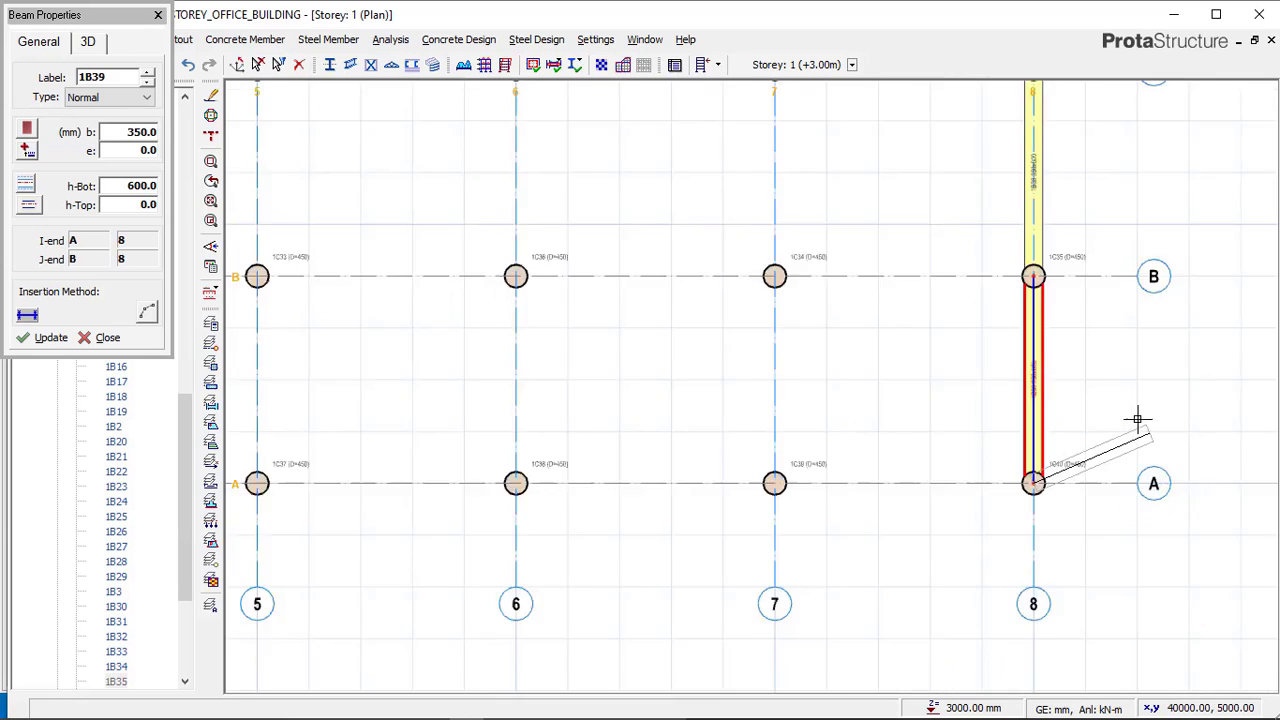
scroll(505, 458, up, 4)
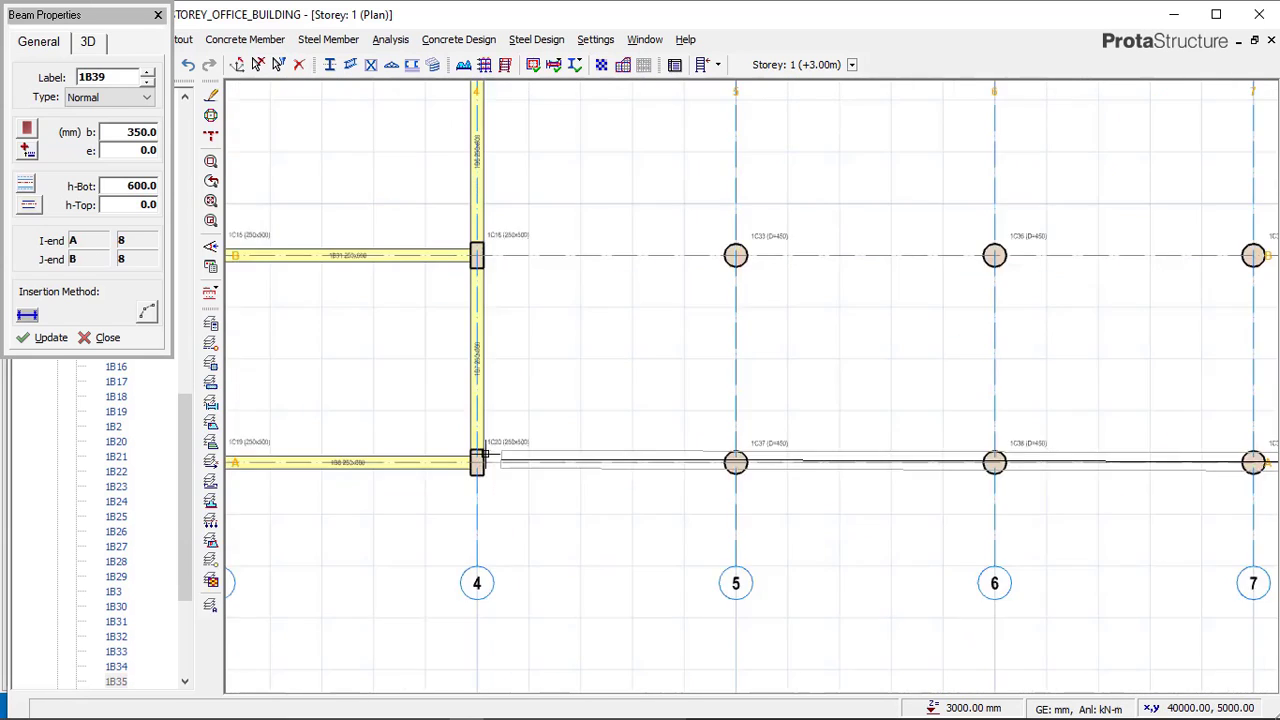
click(457, 454)
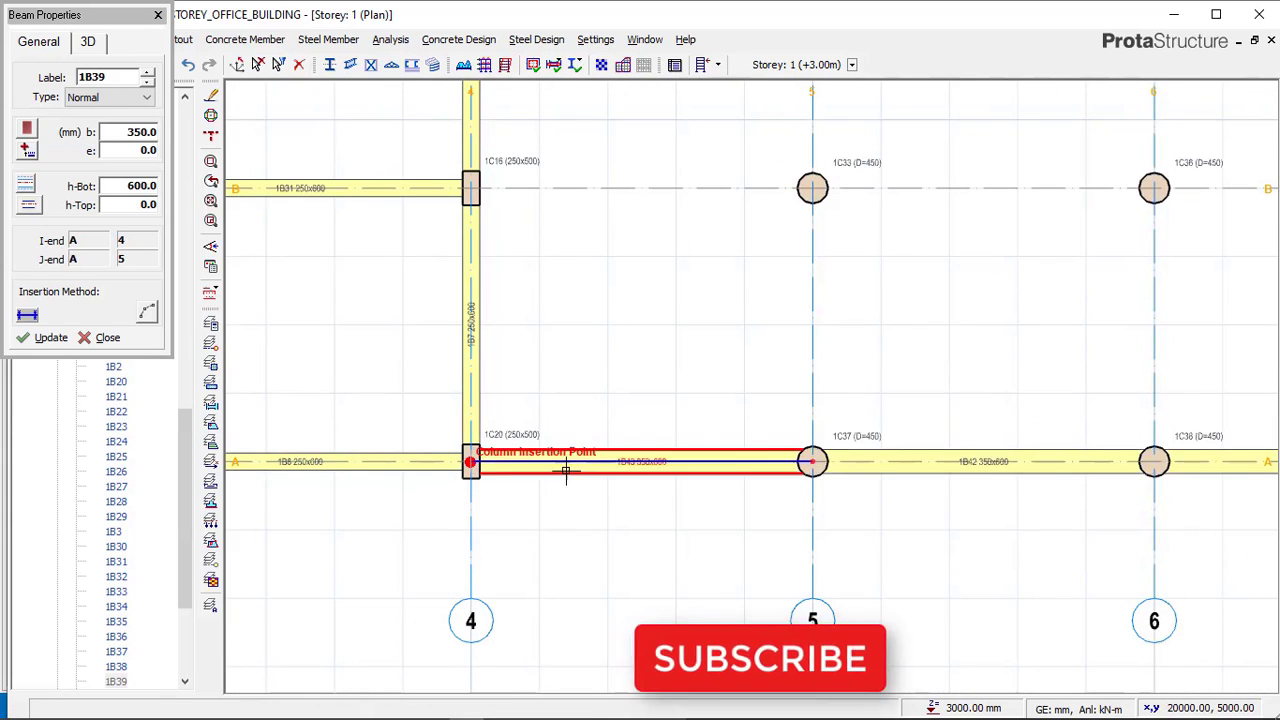
Place beams along axis 5 between axis A and axis E.
scroll(560, 478, down, 2)
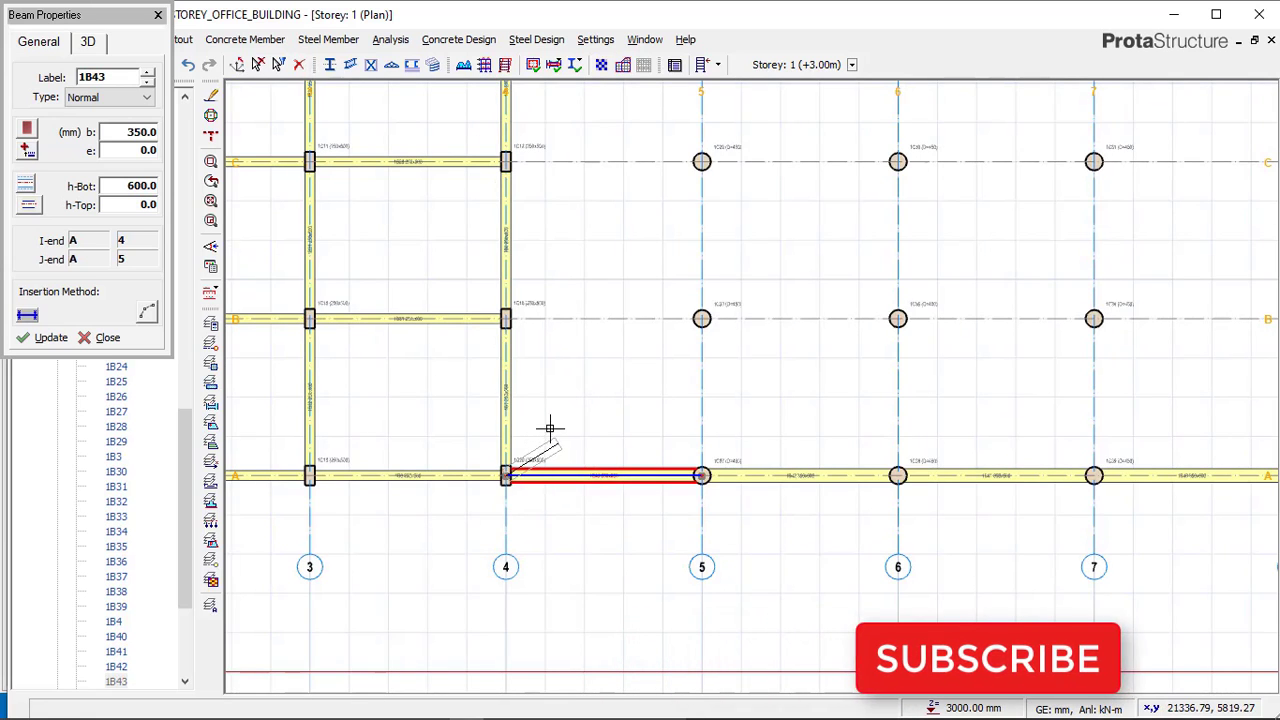
scroll(515, 435, down, 2)
scroll(614, 143, up, 5)
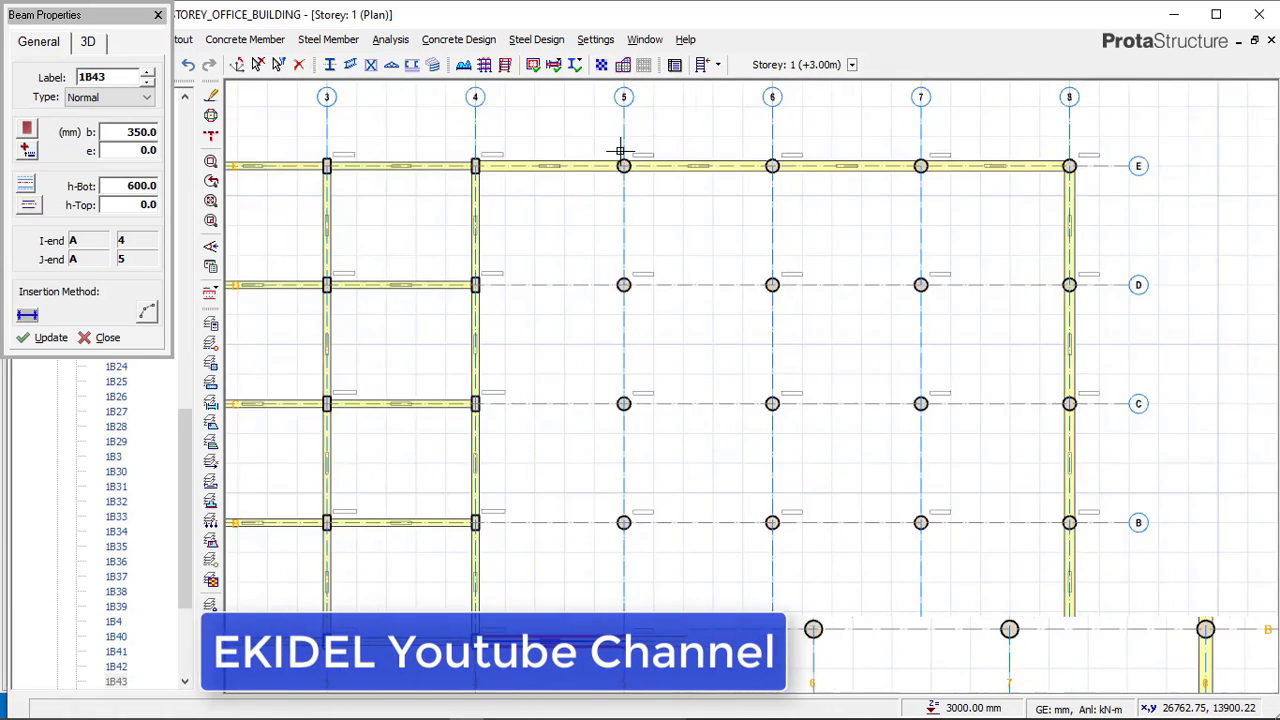
scroll(621, 127, down, 4)
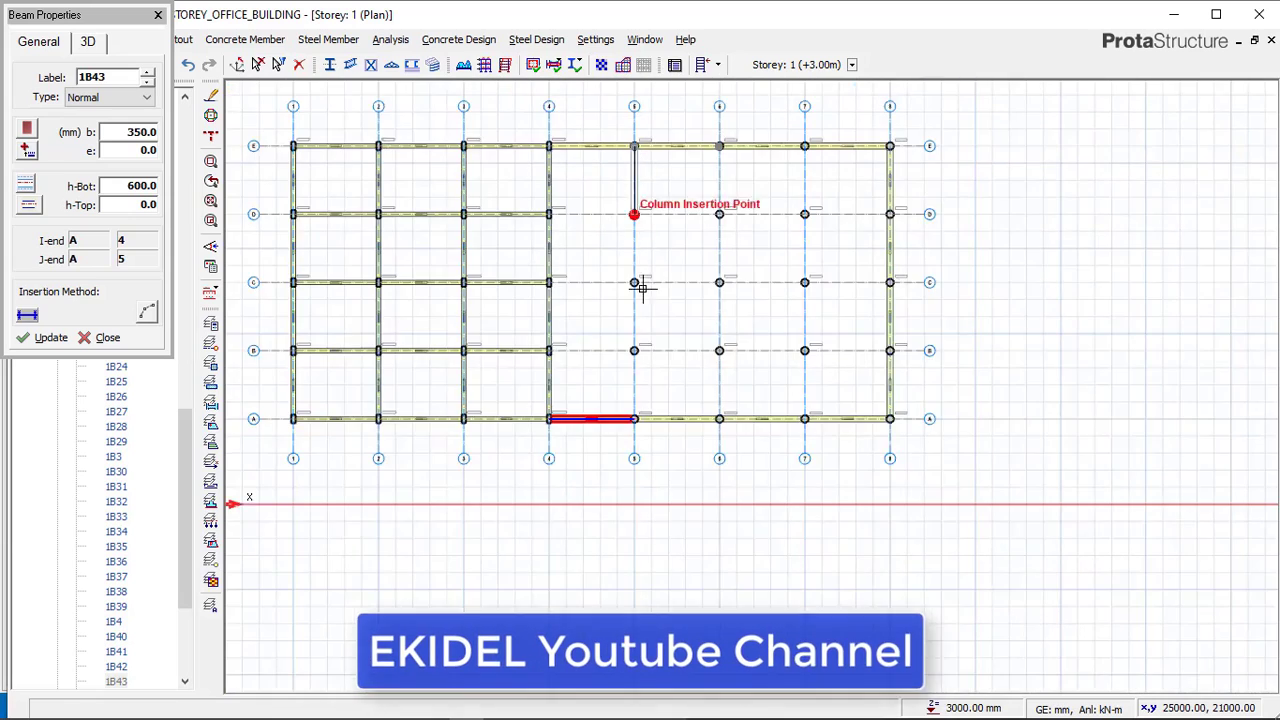
scroll(610, 395, up, 5)
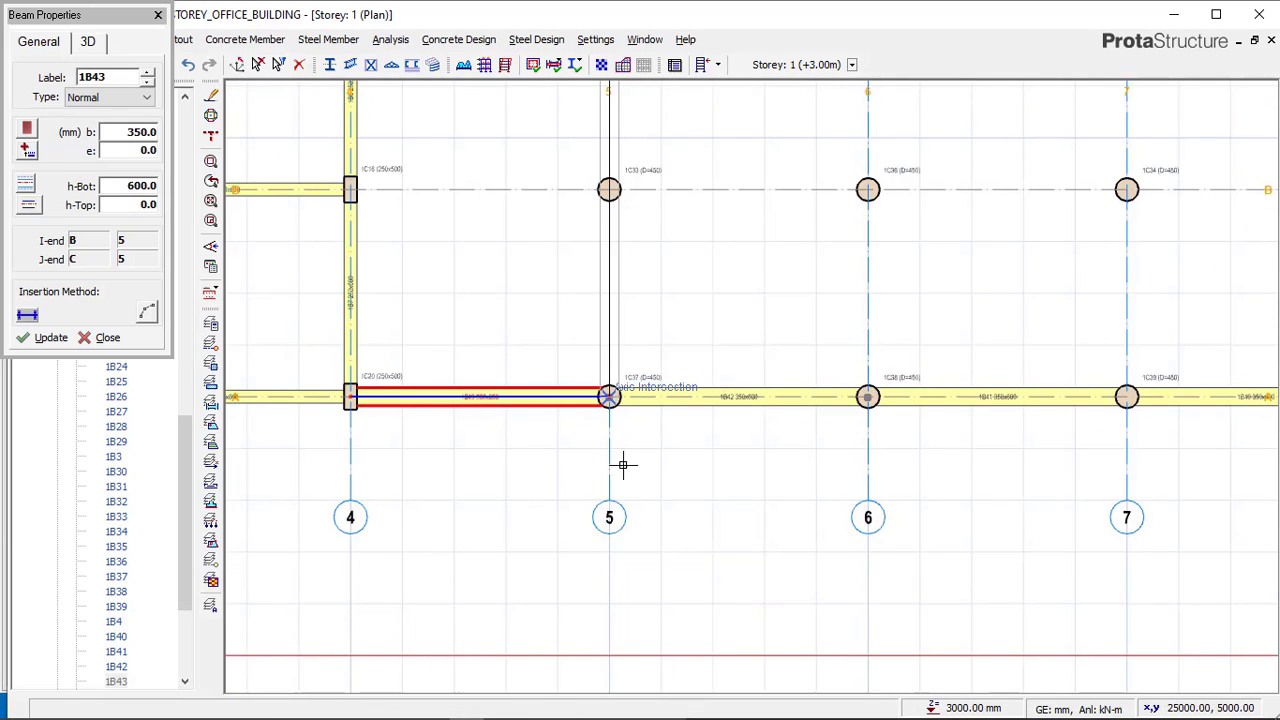
click(609, 397)
scroll(610, 430, down, 3)
middle_drag(756, 212, 724, 314)
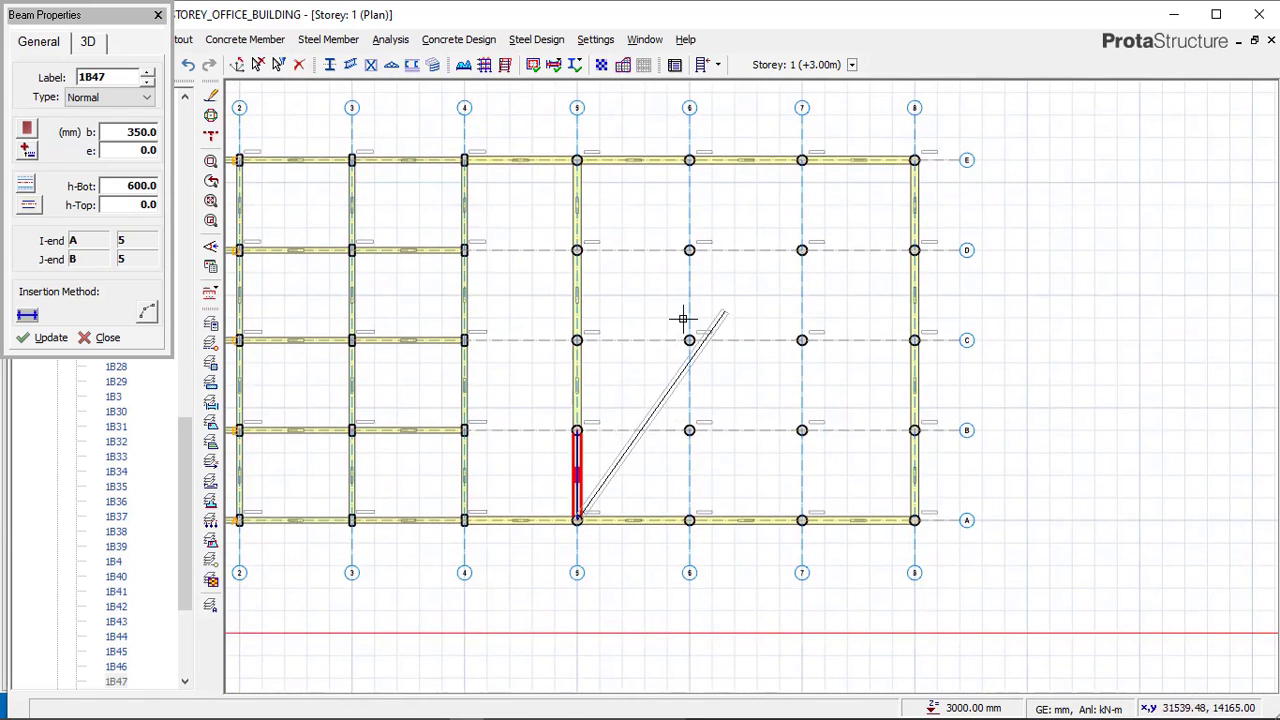
Place beams along axes 6 and 7 between axis A and axis E.
click(681, 151)
scroll(680, 508, up, 3)
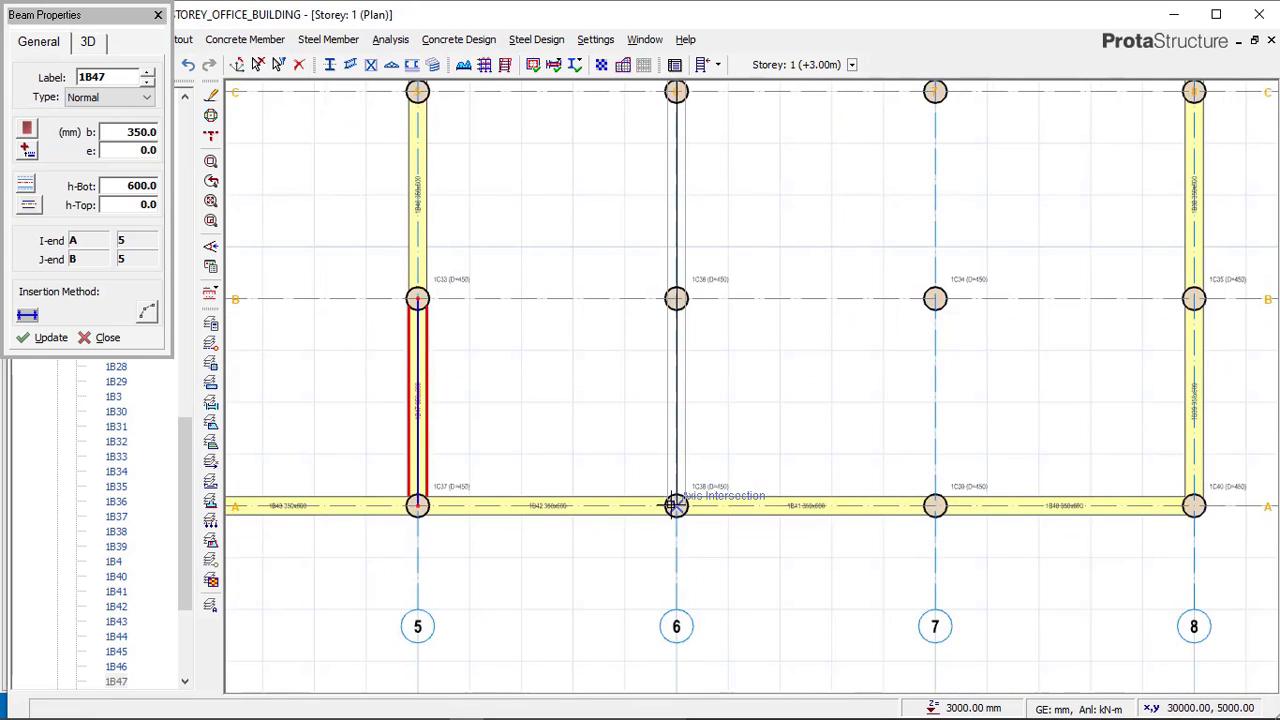
click(659, 488)
scroll(620, 465, down, 5)
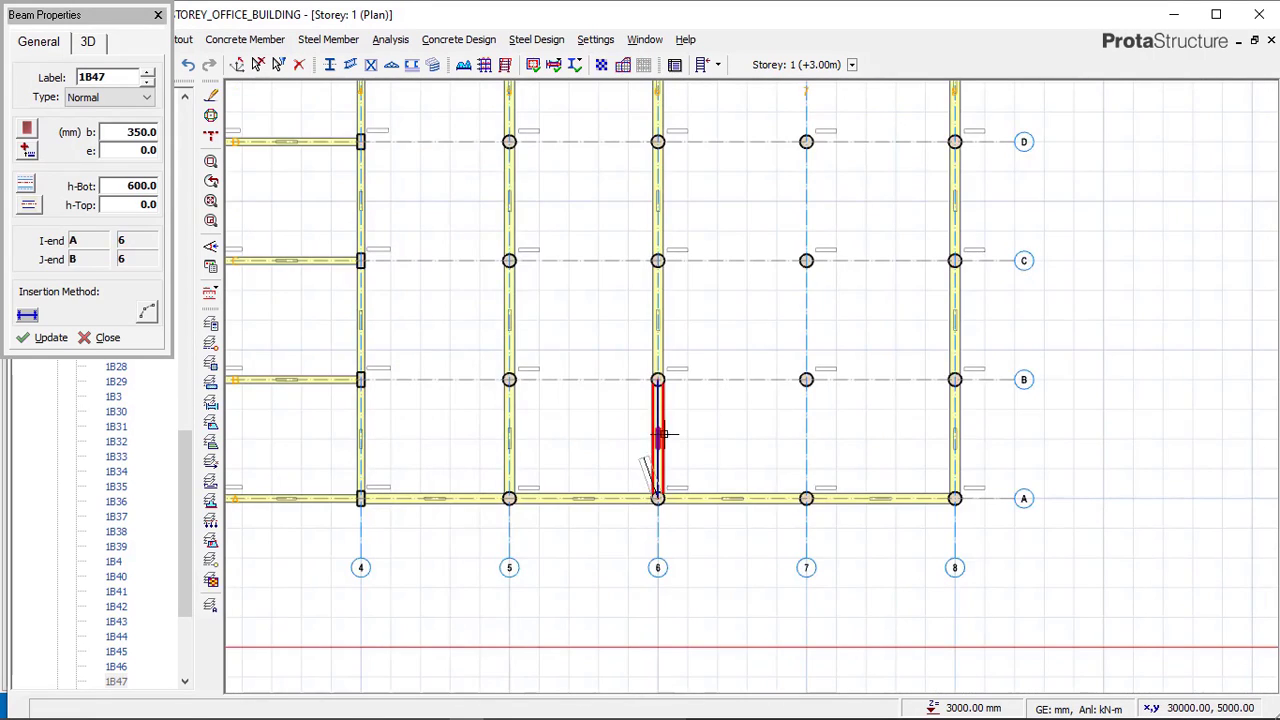
click(766, 113)
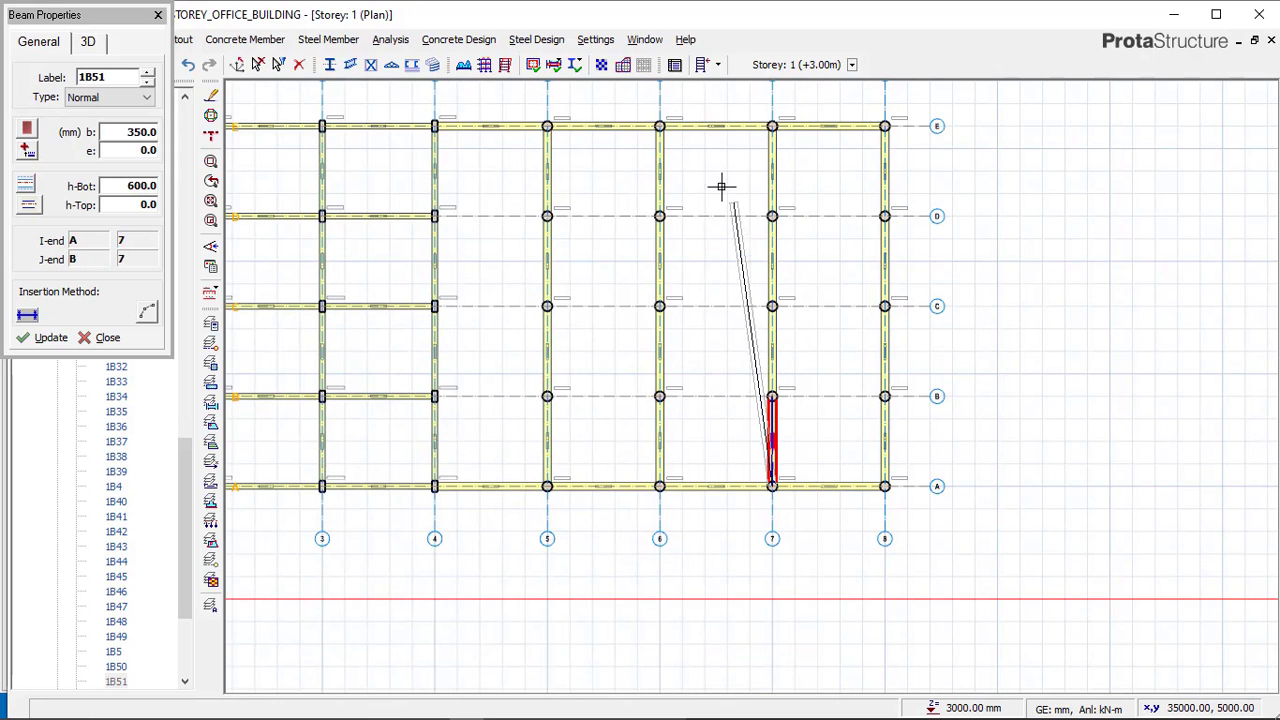
scroll(429, 210, up, 1)
Place beams along axes D and C between axis 4 and axis 8.
click(421, 208)
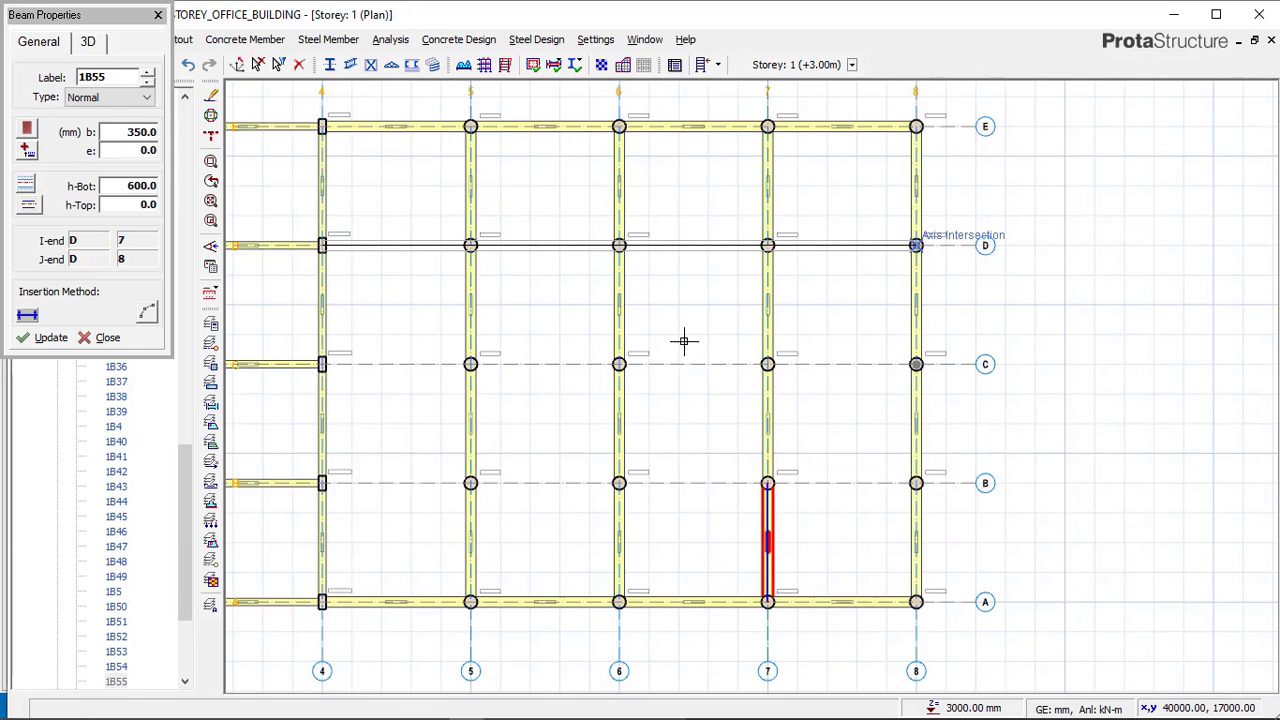
click(325, 364)
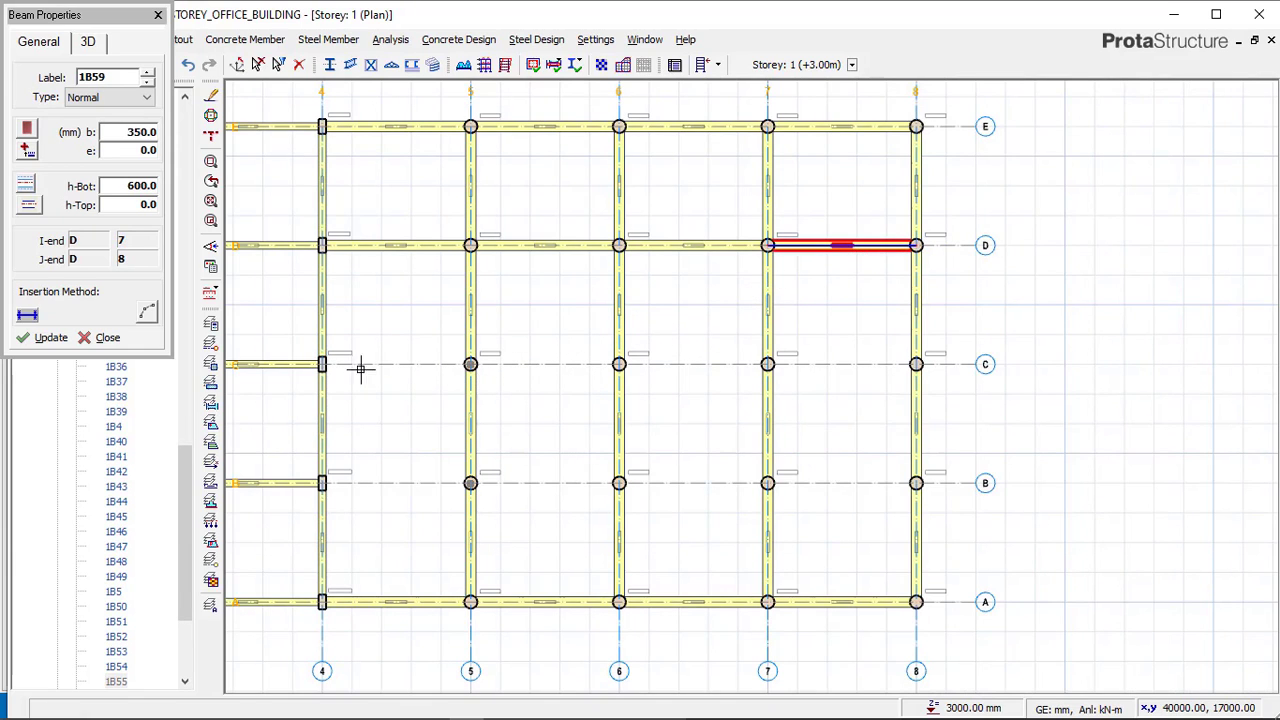
scroll(914, 363, up, 1)
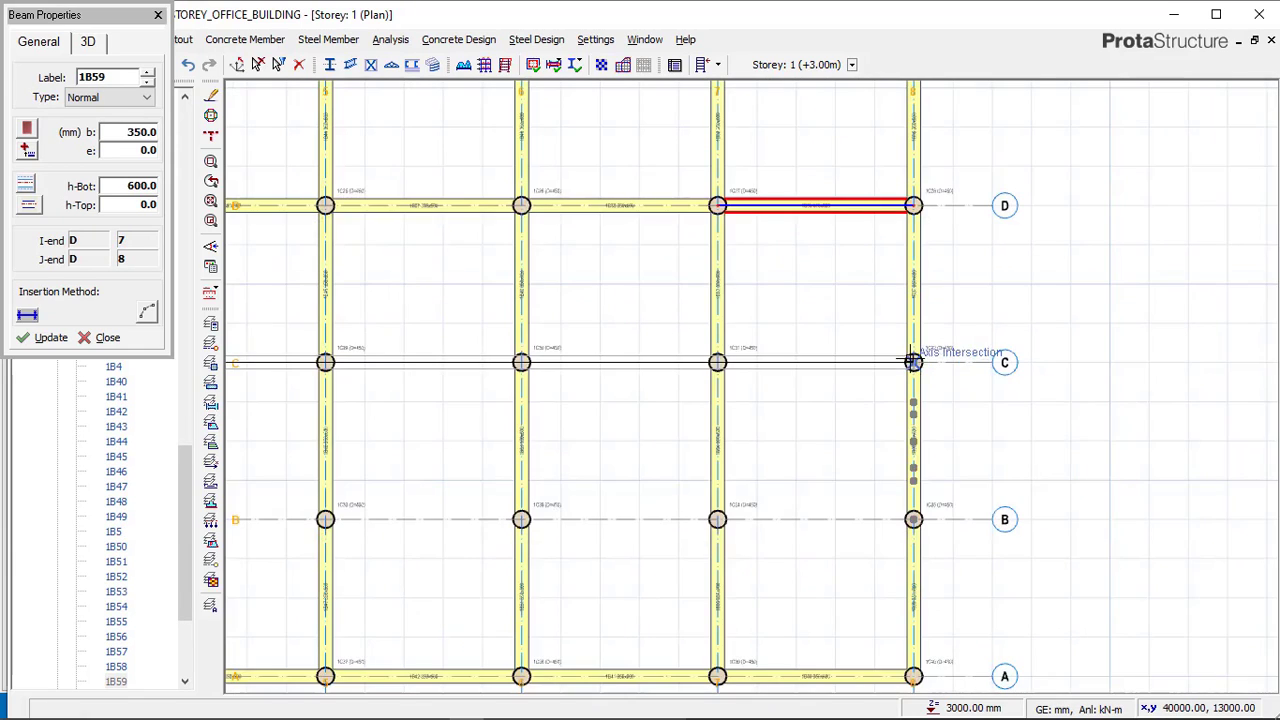
click(916, 285)
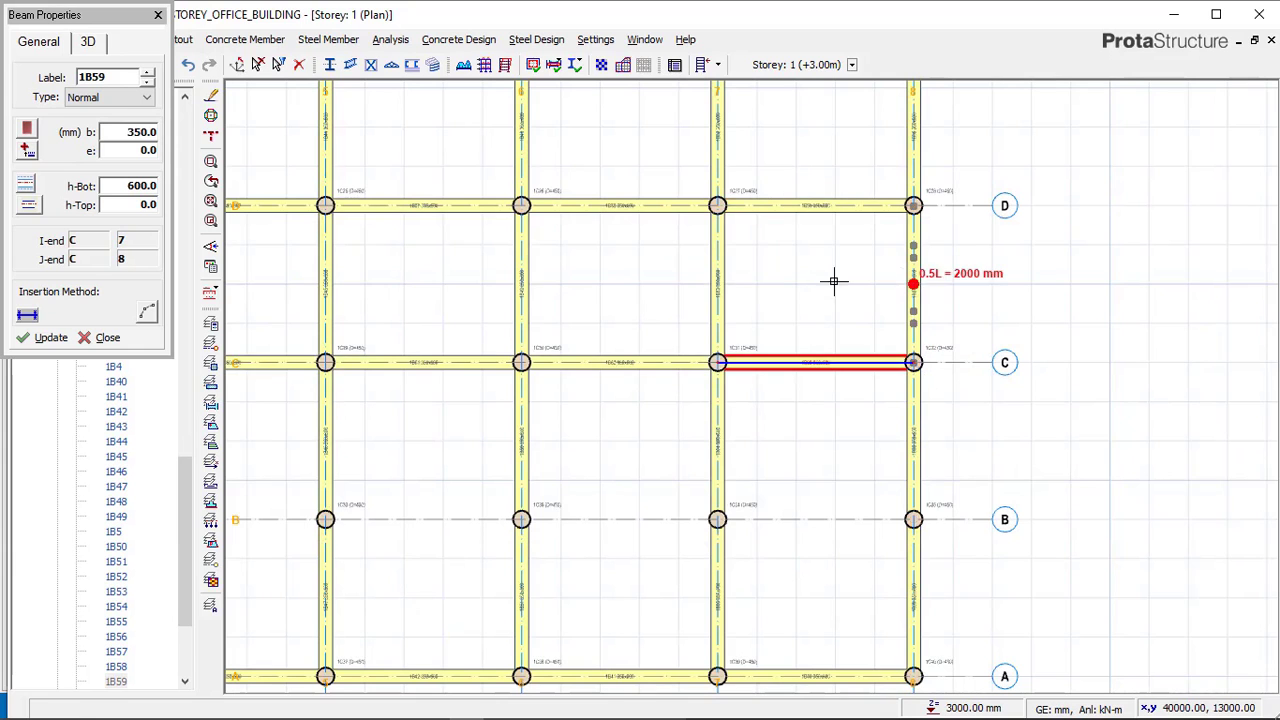
Place beams along axis B from axis 4 to axis 8.
scroll(825, 290, down, 1)
scroll(415, 420, up, 1)
click(420, 431)
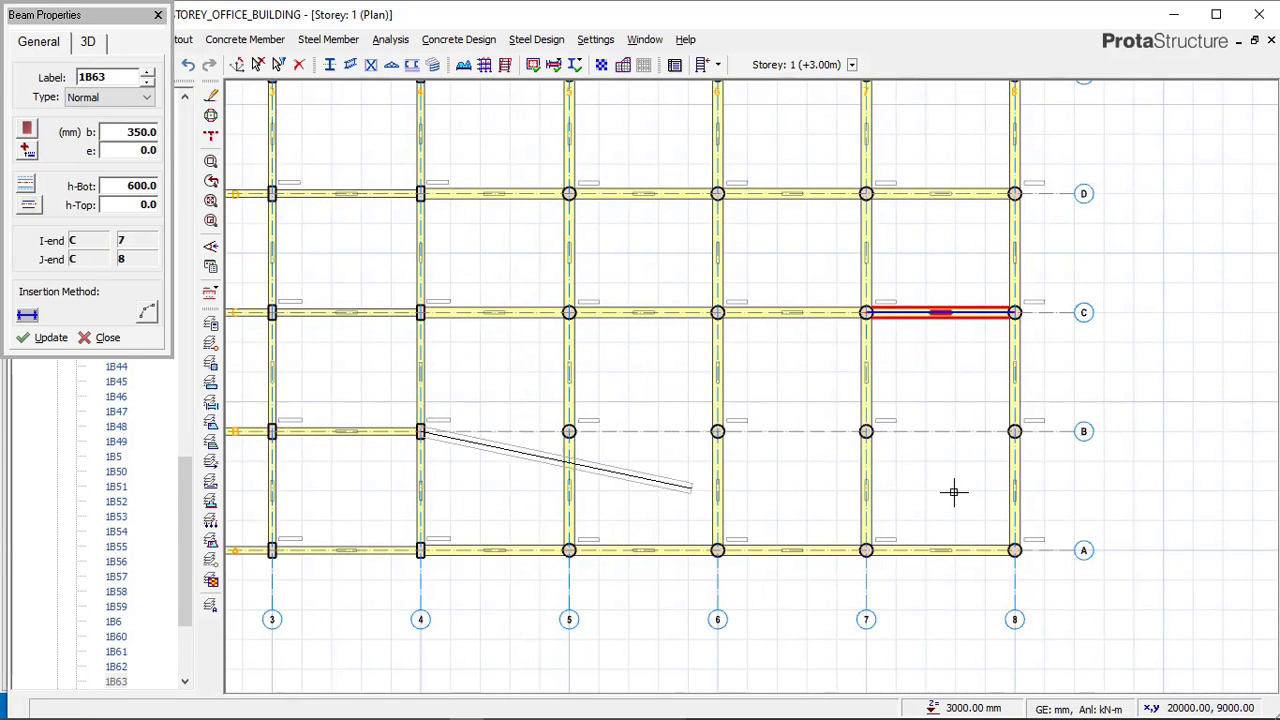
click(1005, 432)
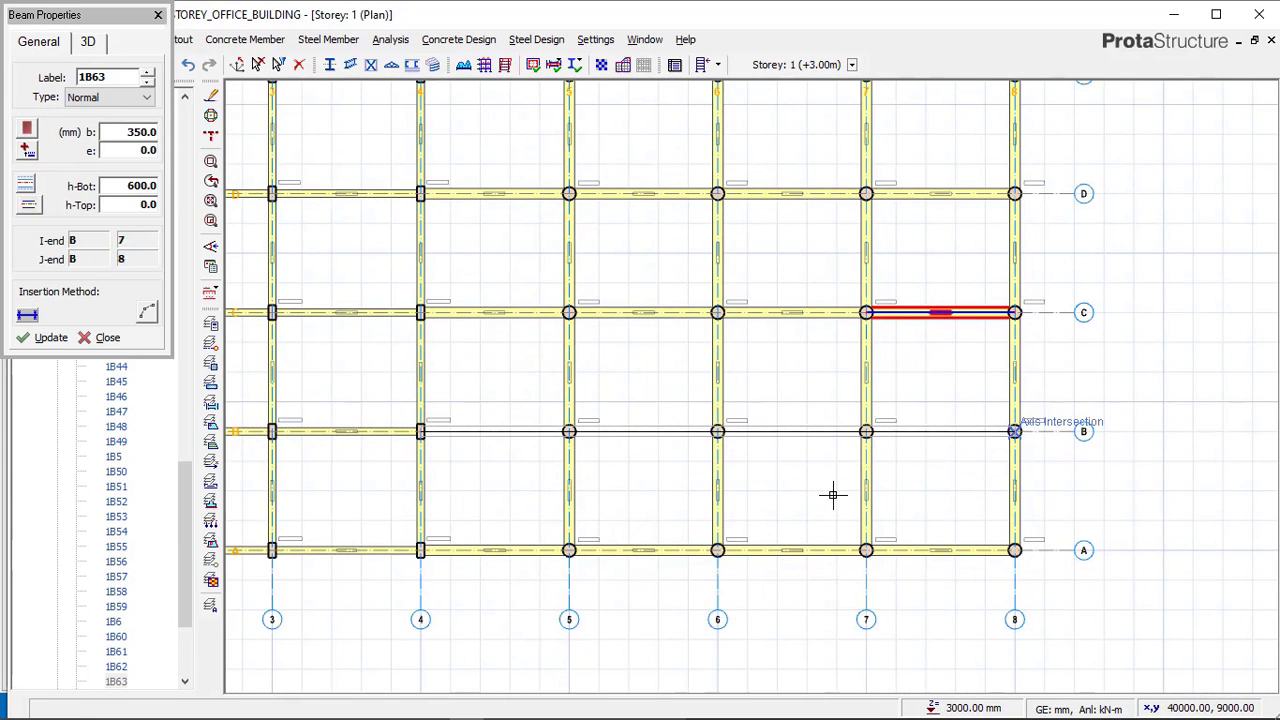
scroll(833, 497, down, 2)
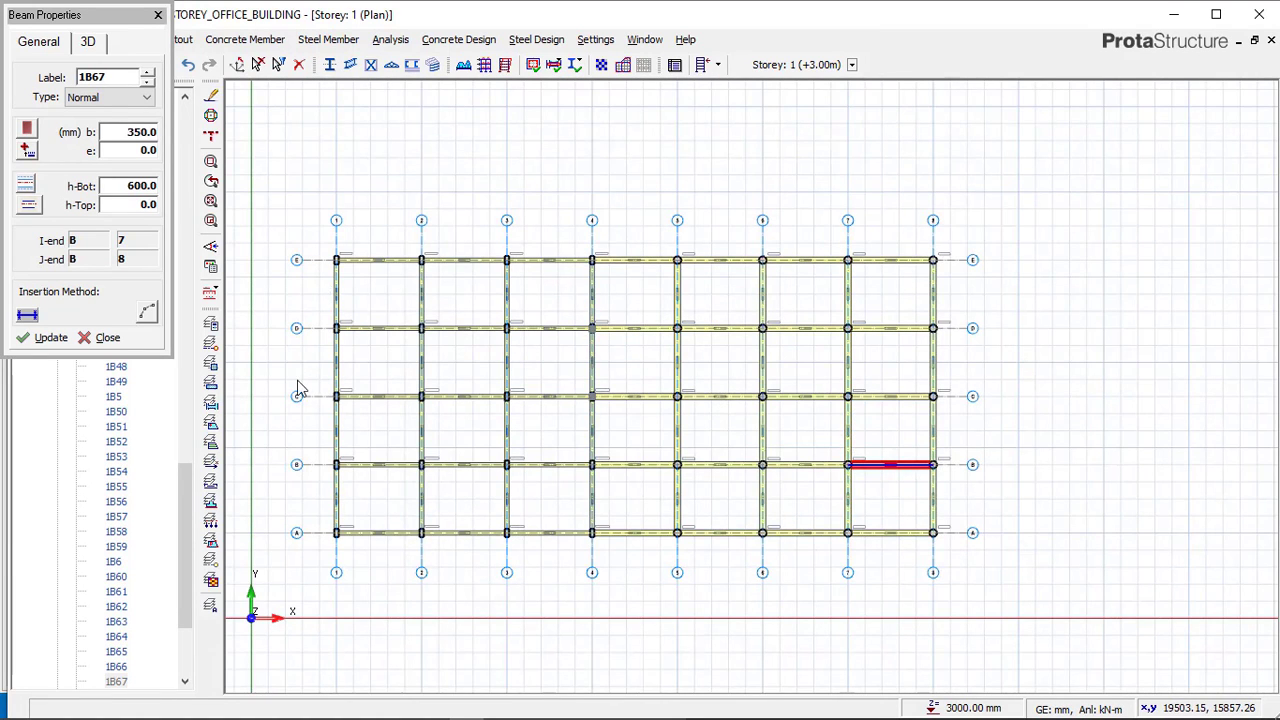
Examine the slab layout of the Complex_struc reference model across the whole storey plan.
click(444, 702)
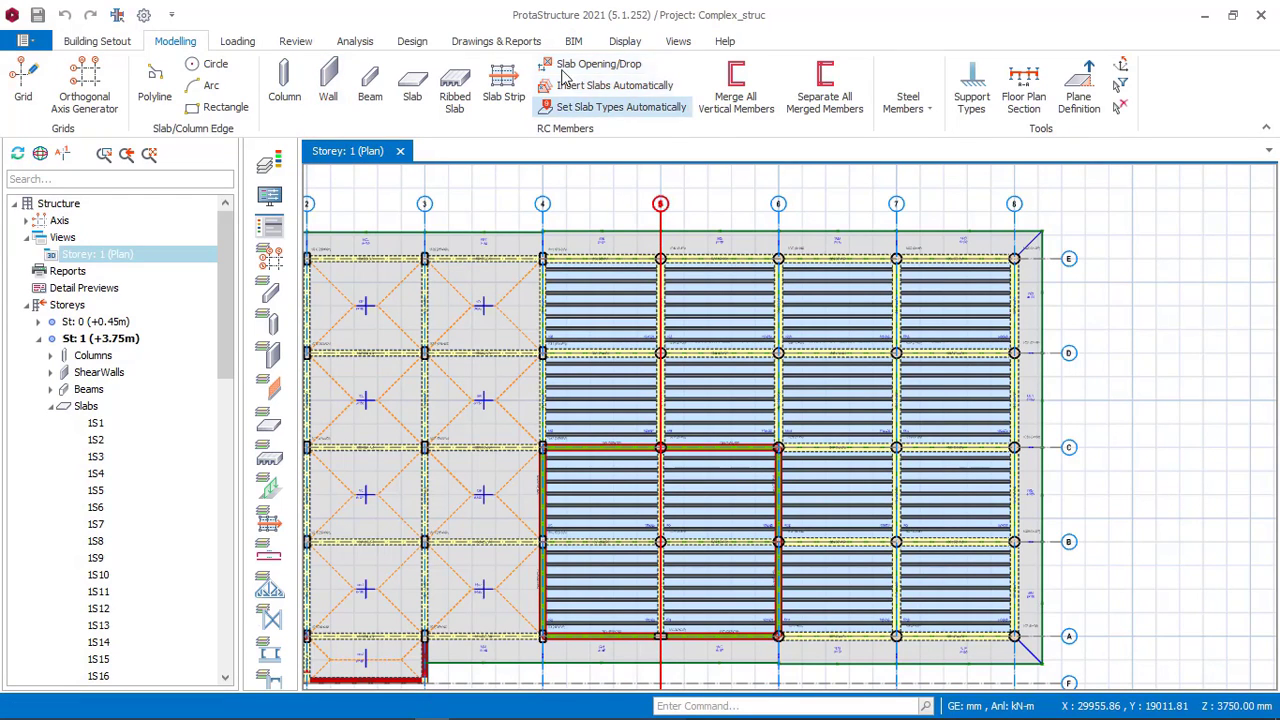
scroll(888, 335, down, 2)
scroll(895, 345, up, 2)
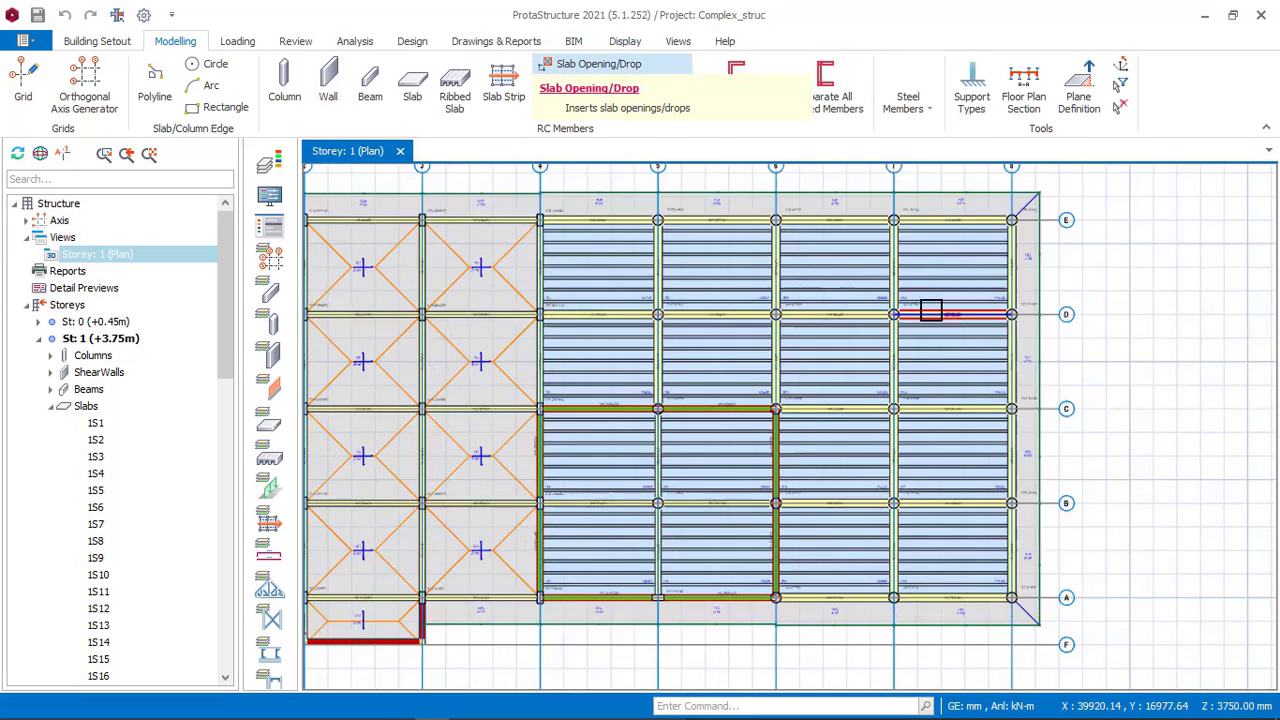
scroll(797, 323, down, 1)
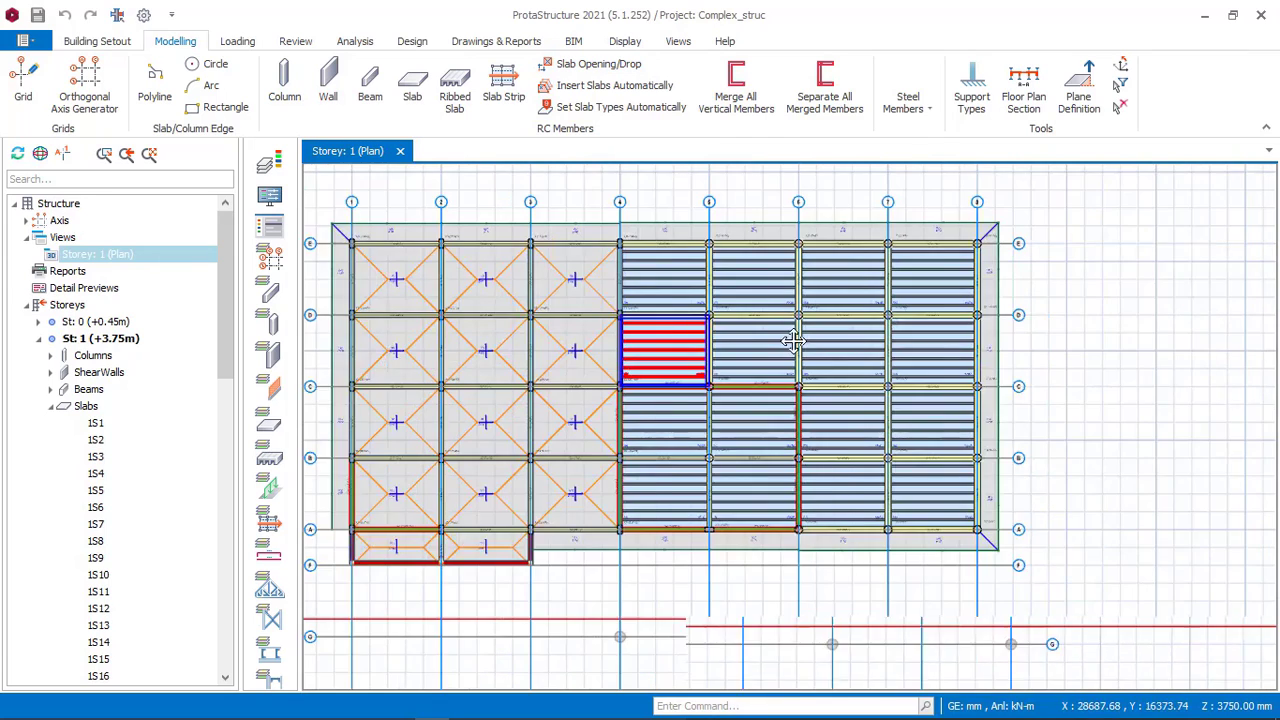
scroll(512, 303, up, 1)
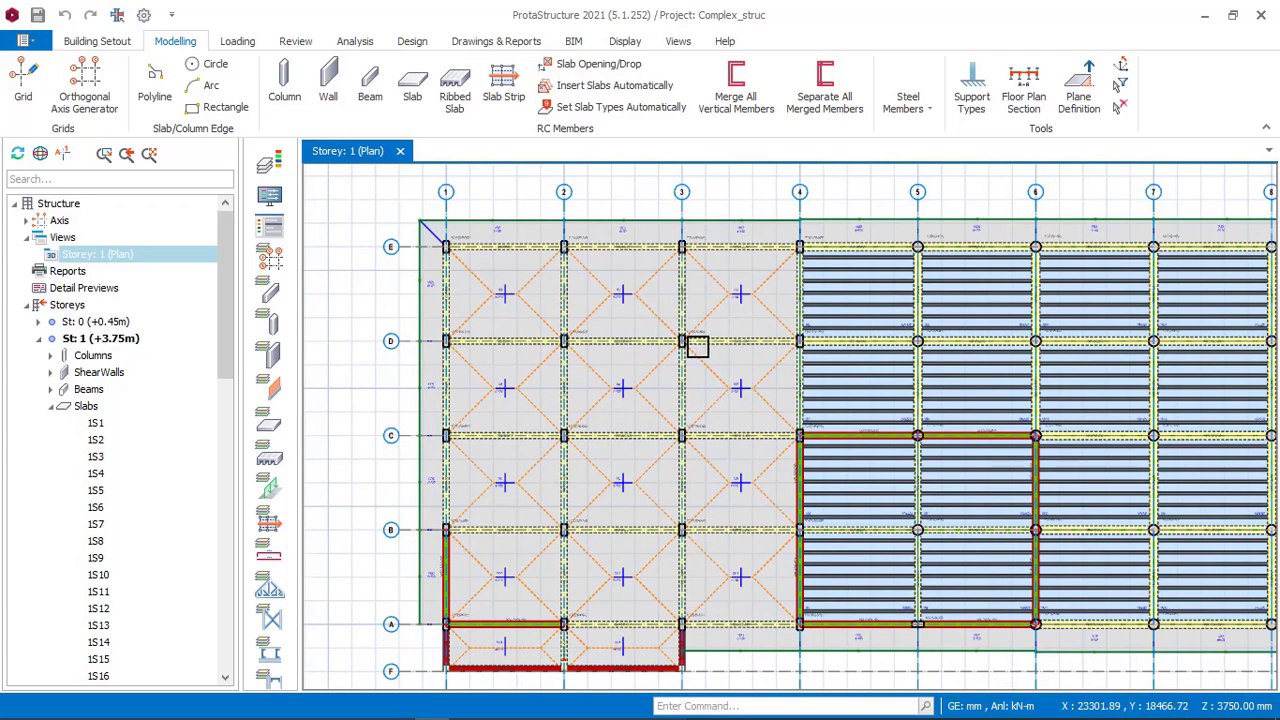
scroll(505, 298, up, 1)
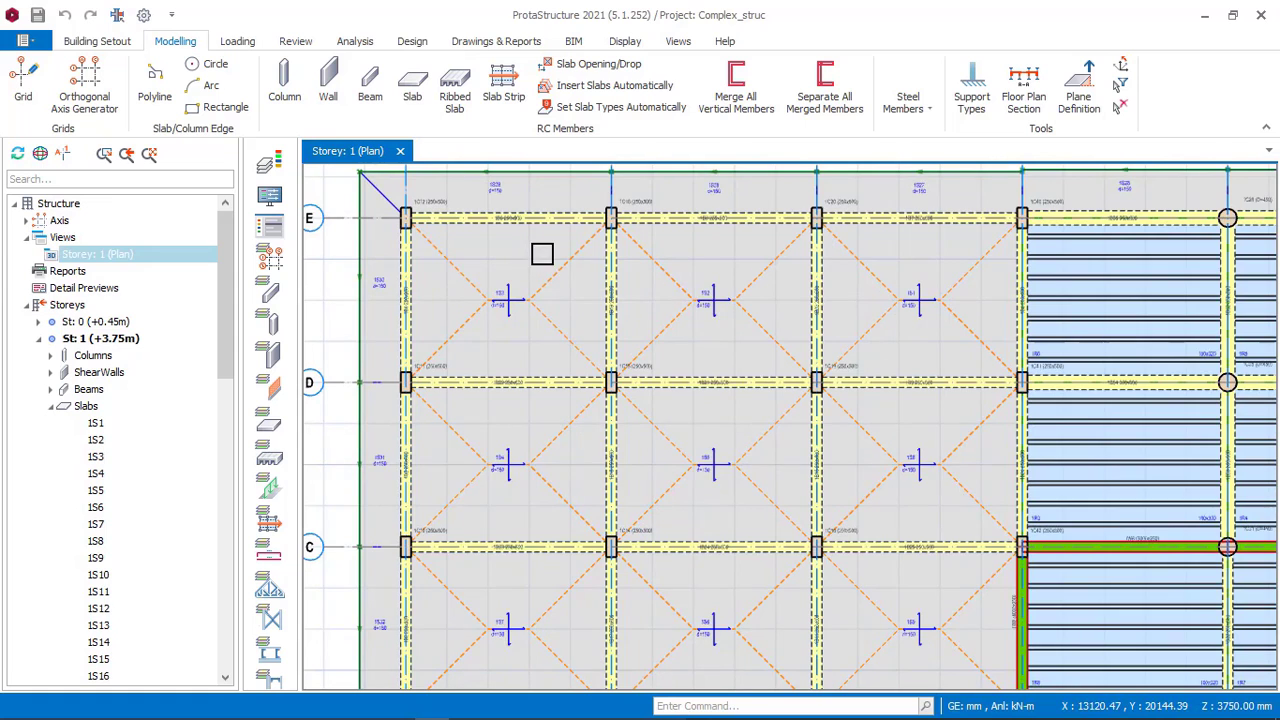
scroll(542, 254, down, 3)
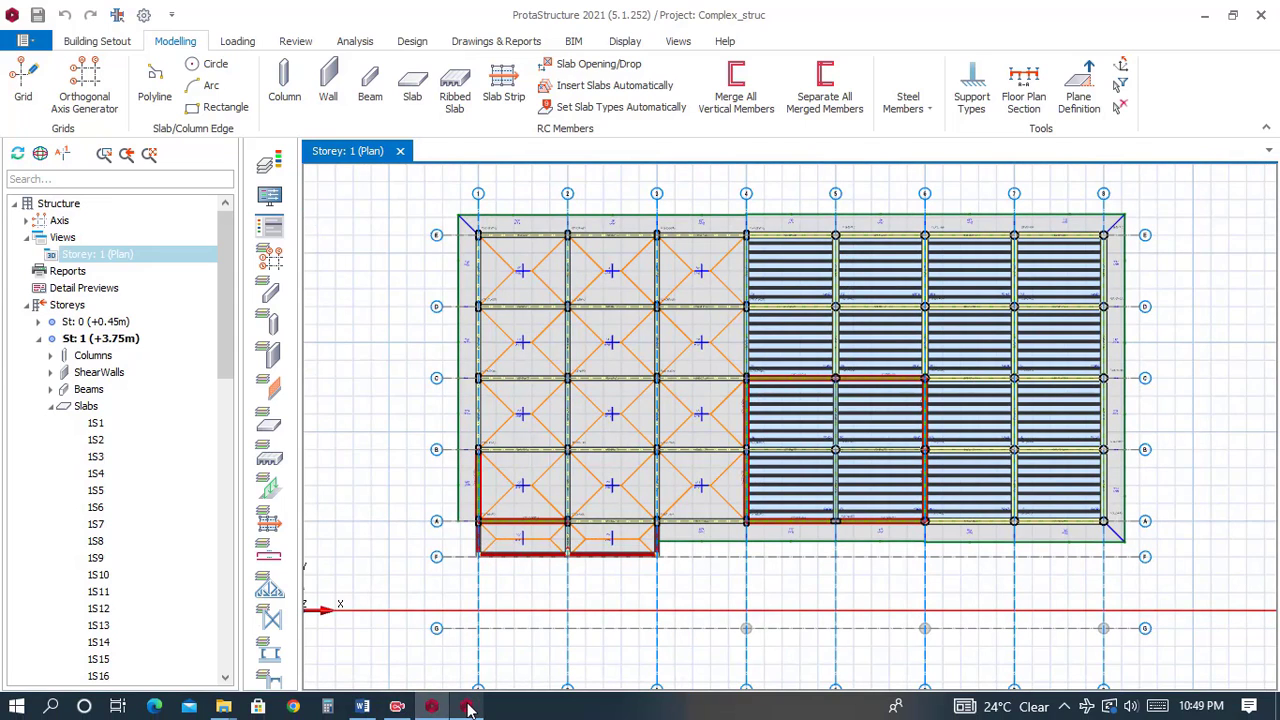
Switch to the 8_STOREY_OFFICE_BUILDING model and start a slab with thickness 150 mm, keeping cover 25 mm.
click(468, 707)
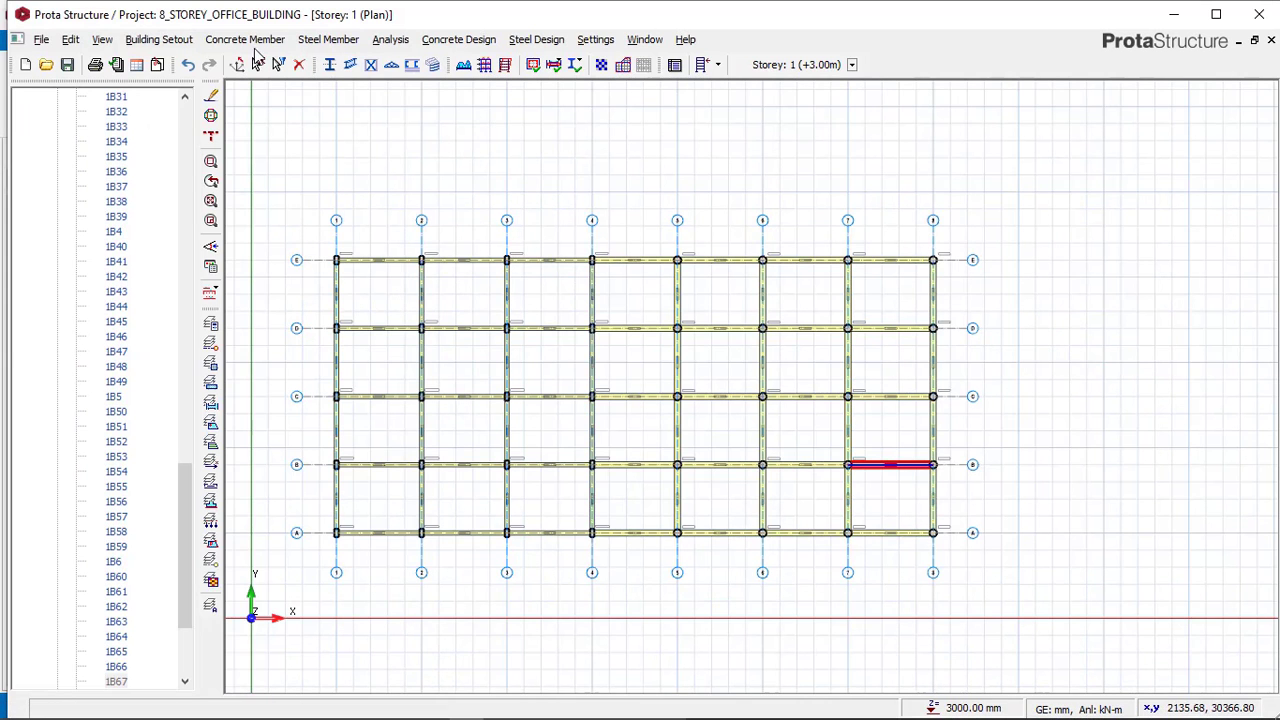
click(255, 45)
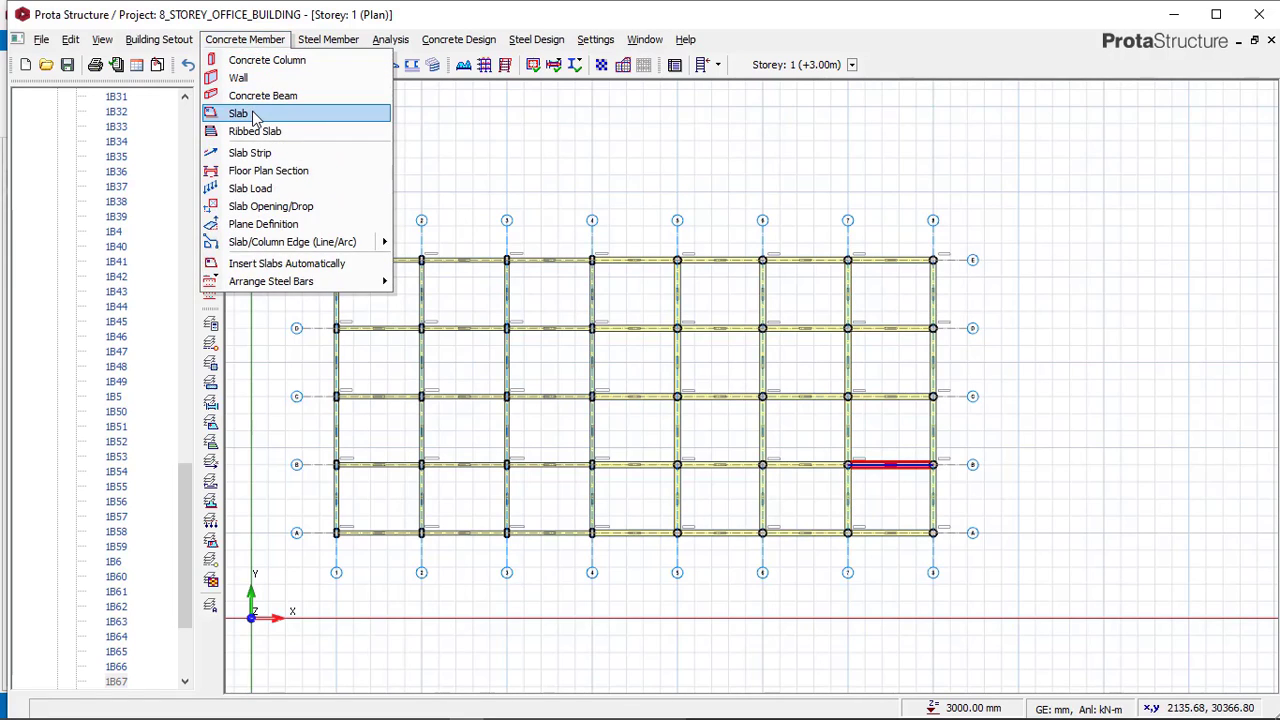
click(253, 114)
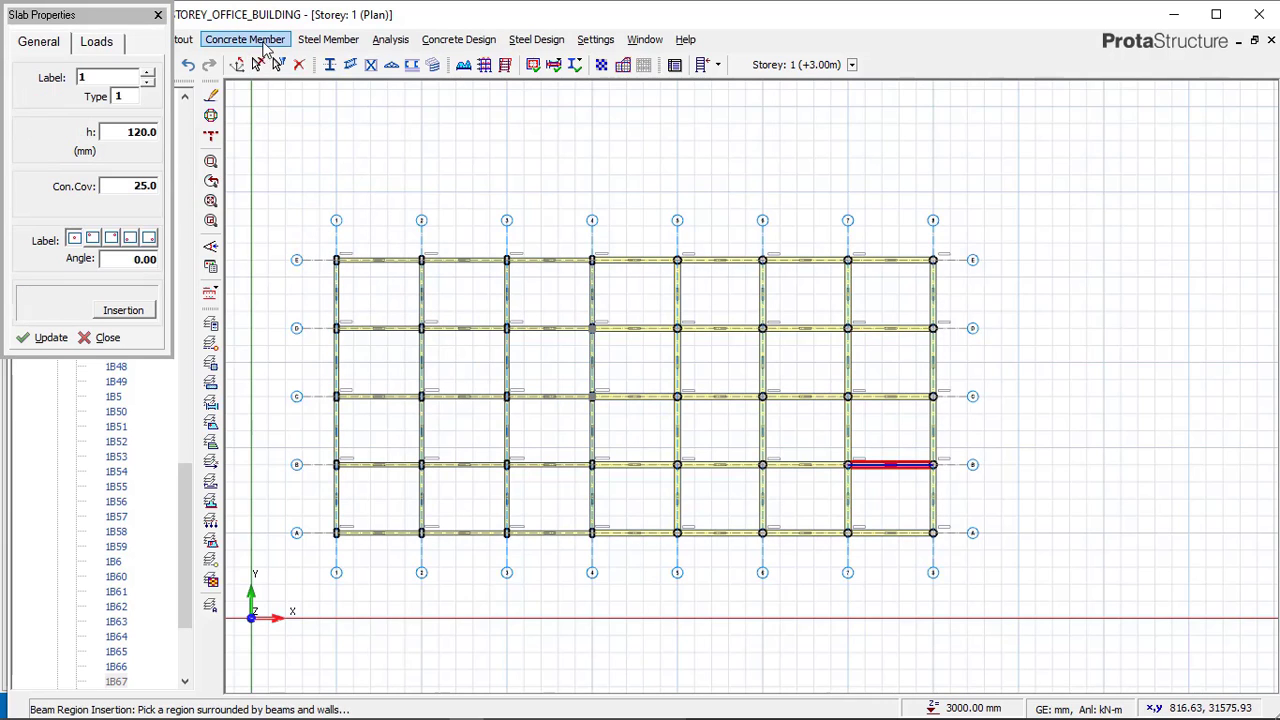
click(156, 133)
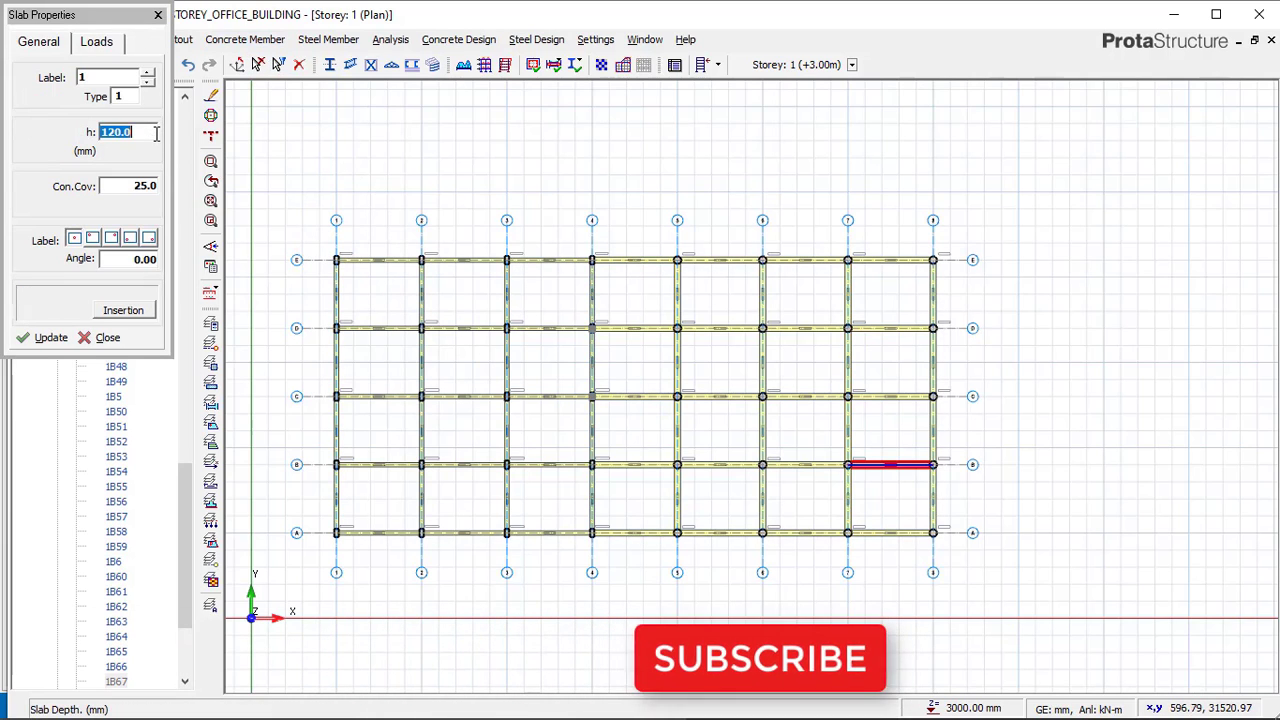
text(150)
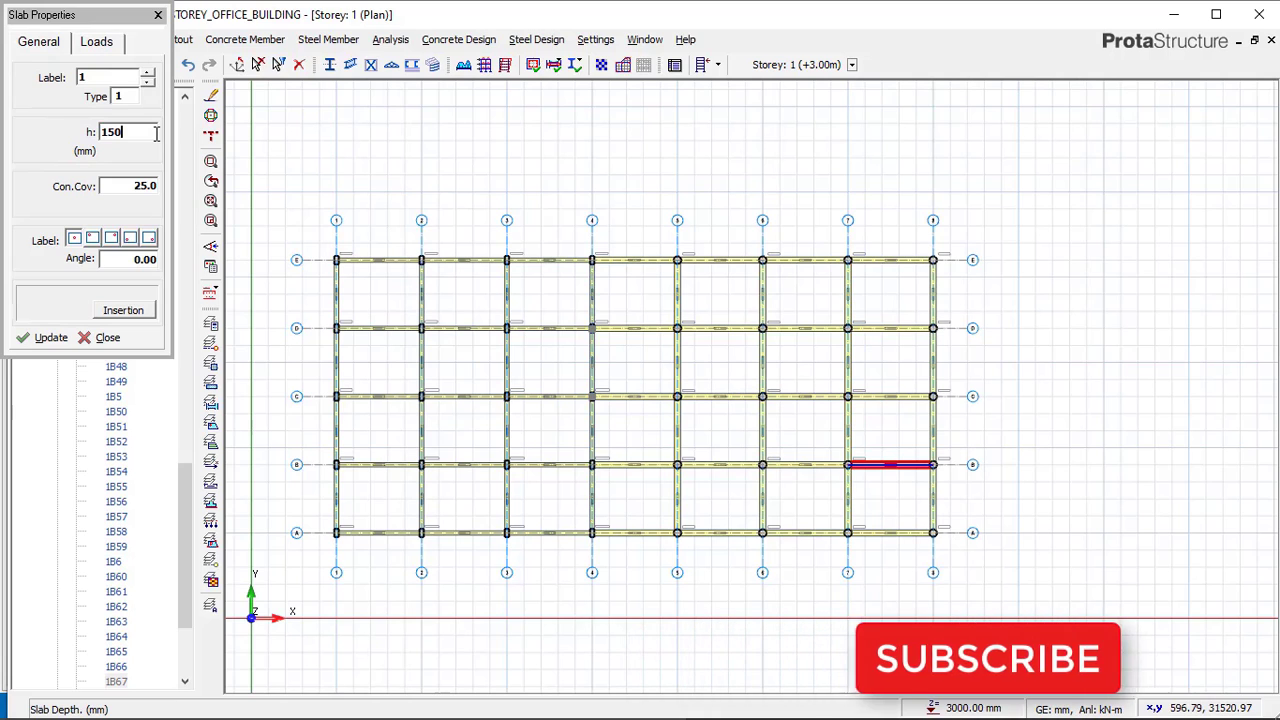
click(147, 187)
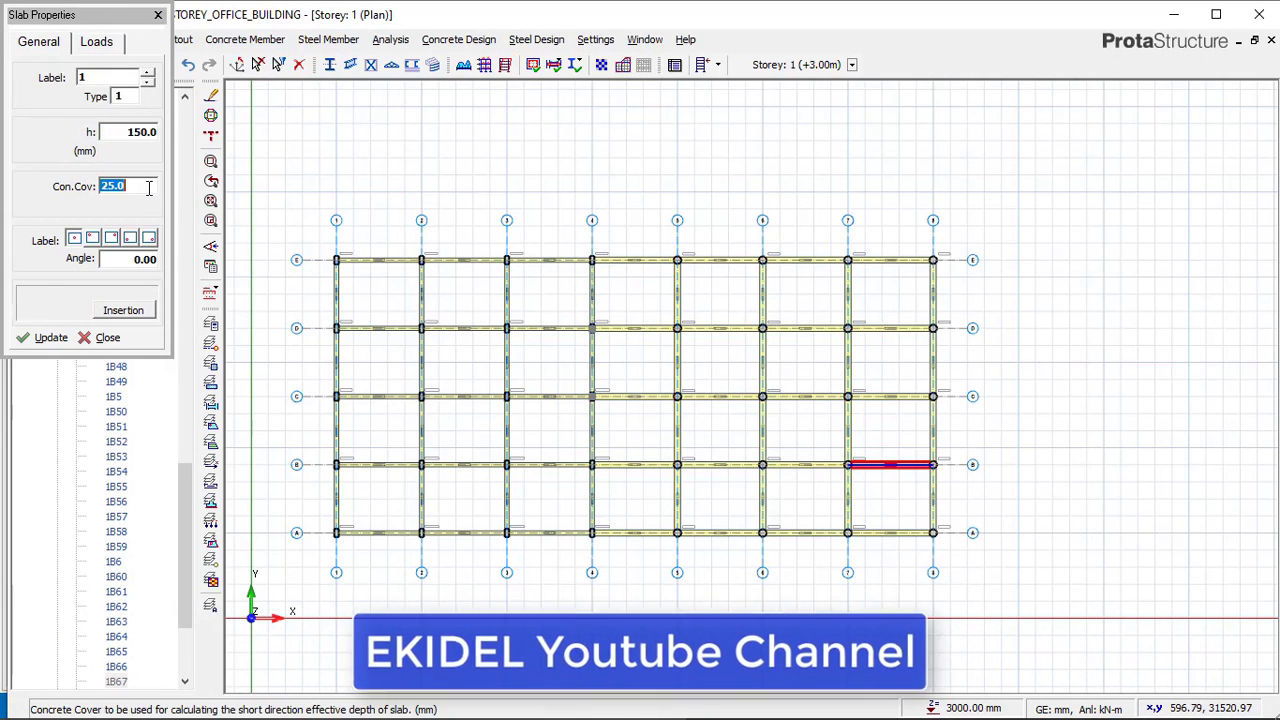
click(97, 44)
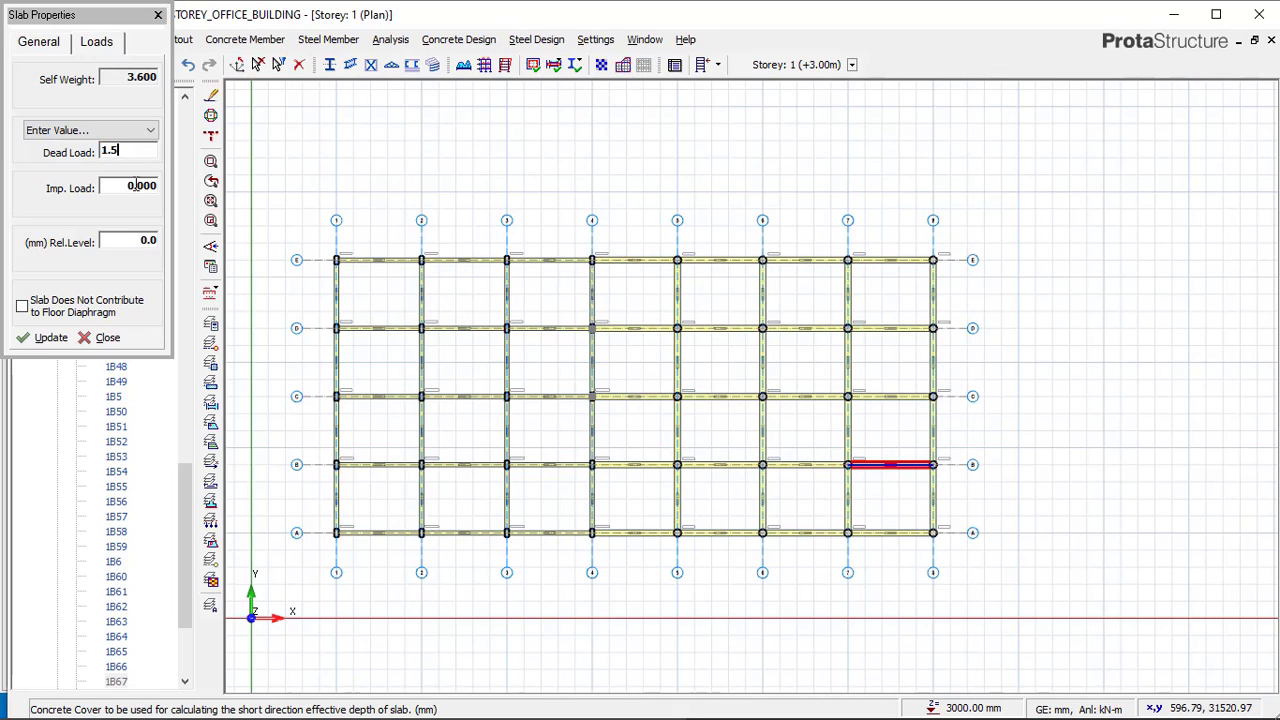
Set the slab dead load to 1.5 kN/m² and the imposed load to 2.5 for Offices for General Use.
click(128, 186)
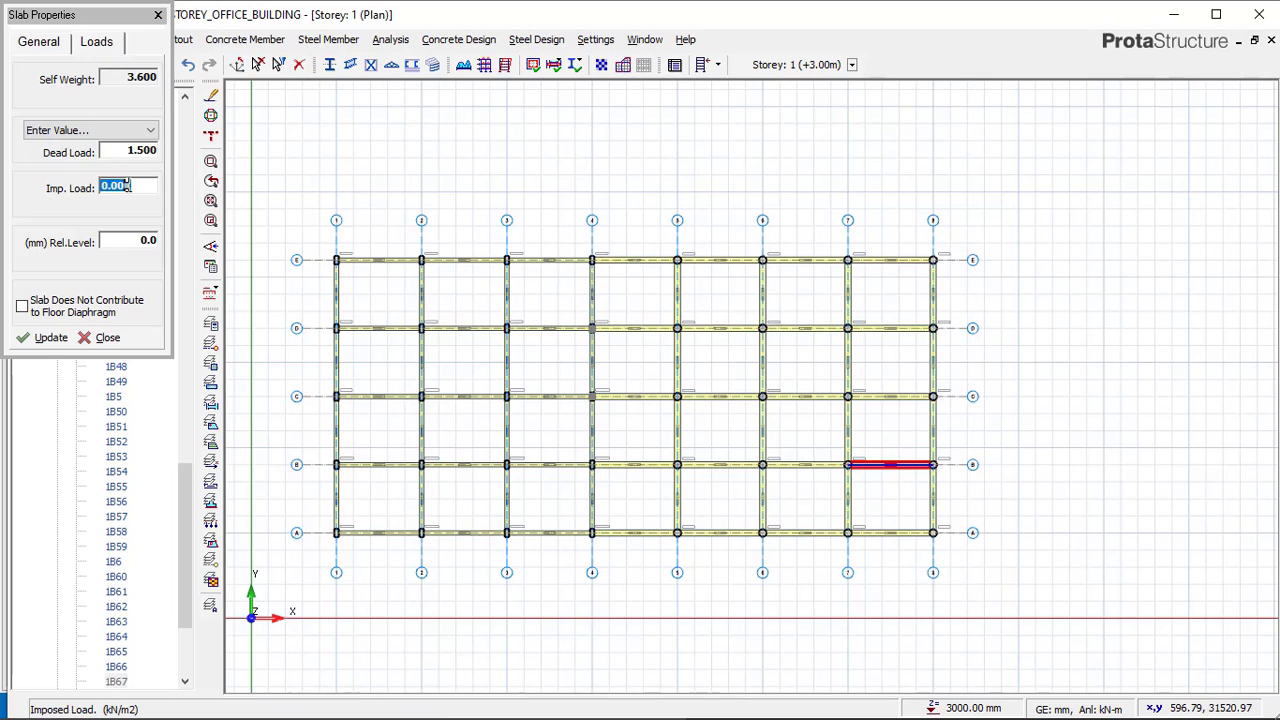
click(127, 186)
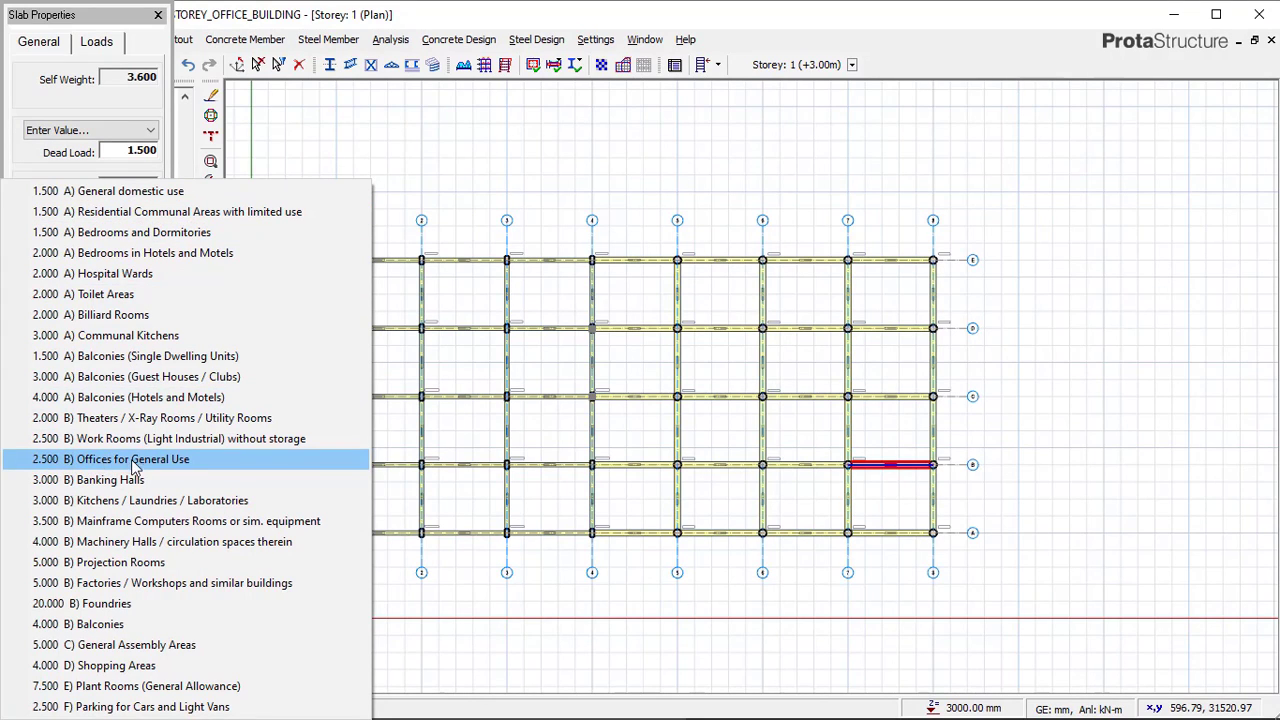
click(110, 462)
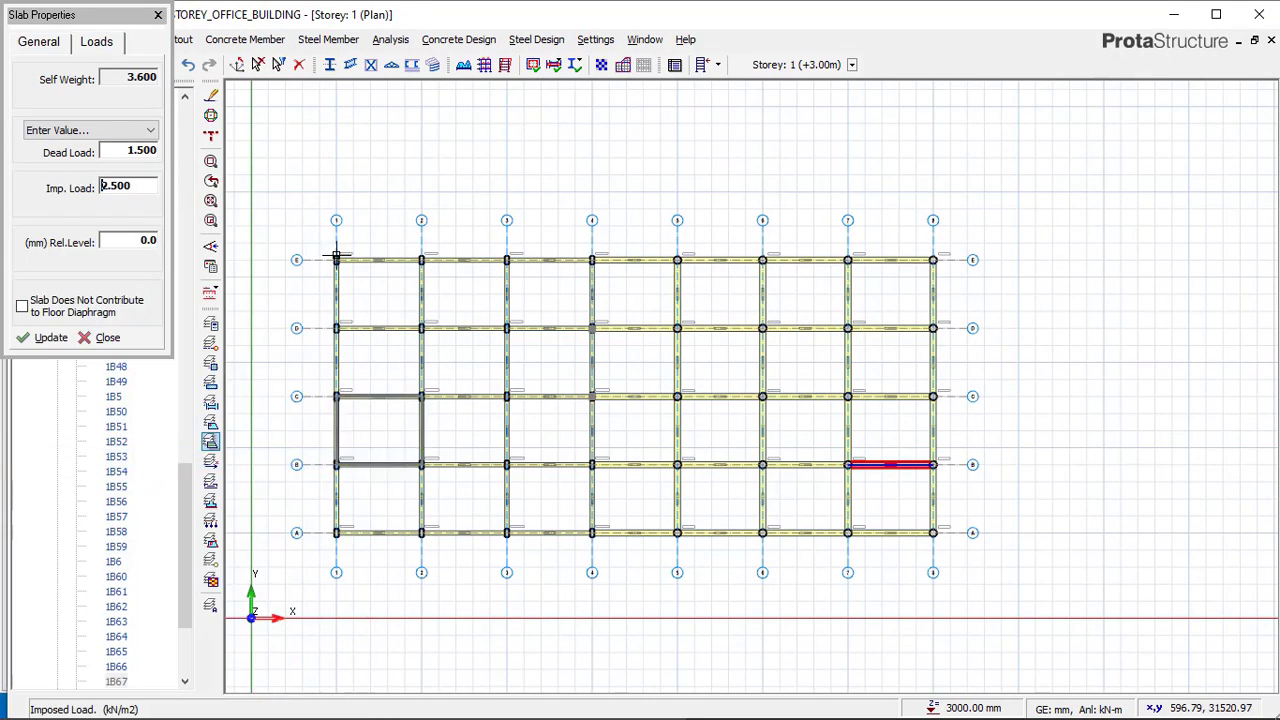
Insert solid slabs in every bay between axes 1 and 4 from axis A to axis E.
click(442, 273)
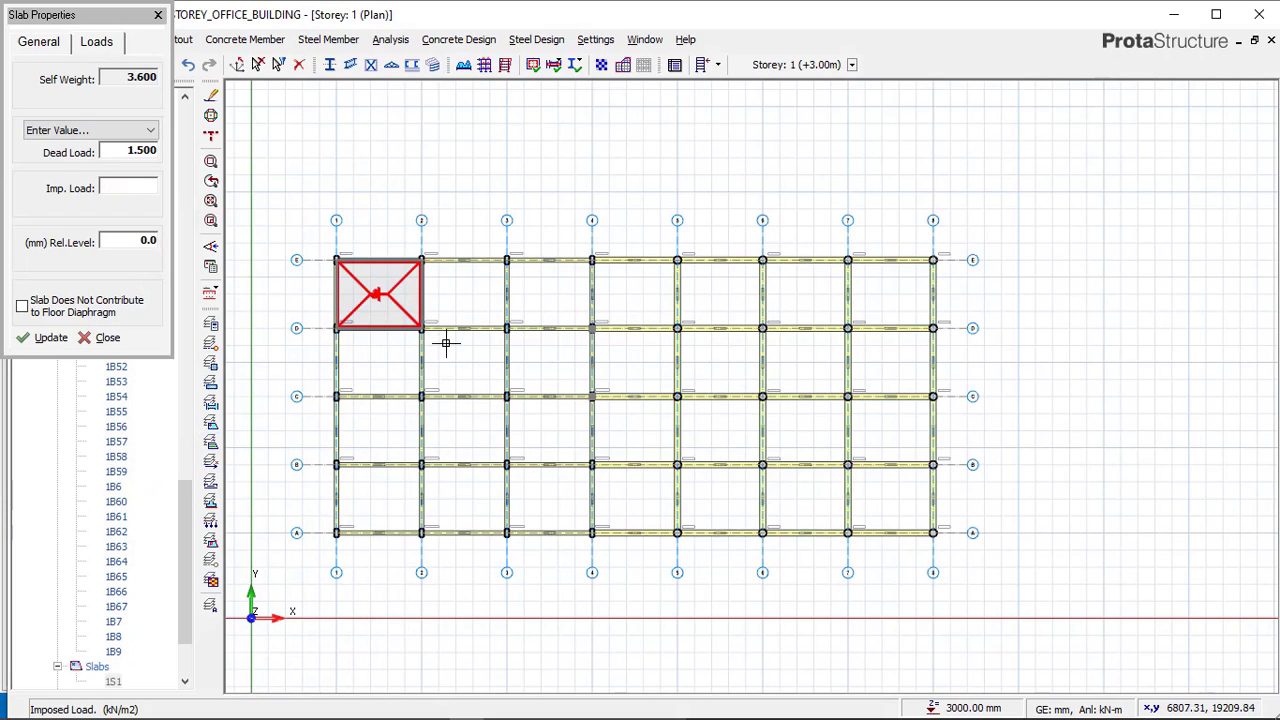
click(381, 419)
click(431, 416)
click(453, 481)
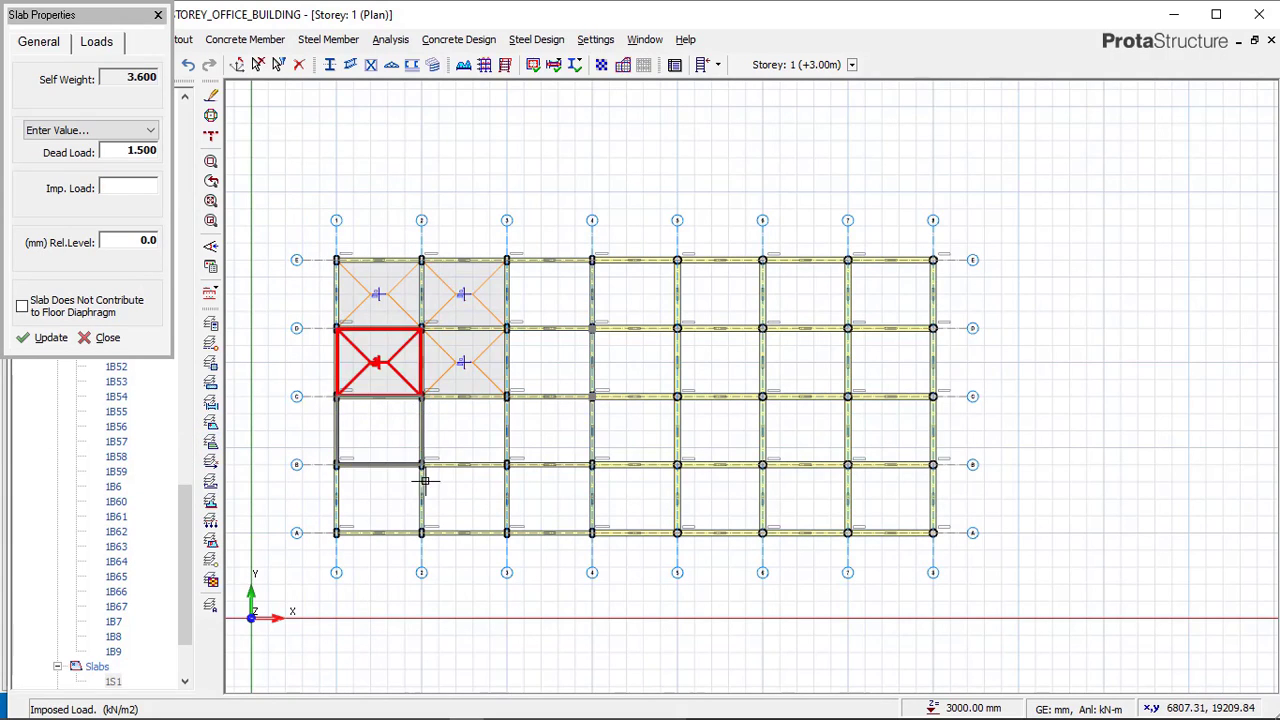
click(380, 483)
click(539, 483)
click(534, 417)
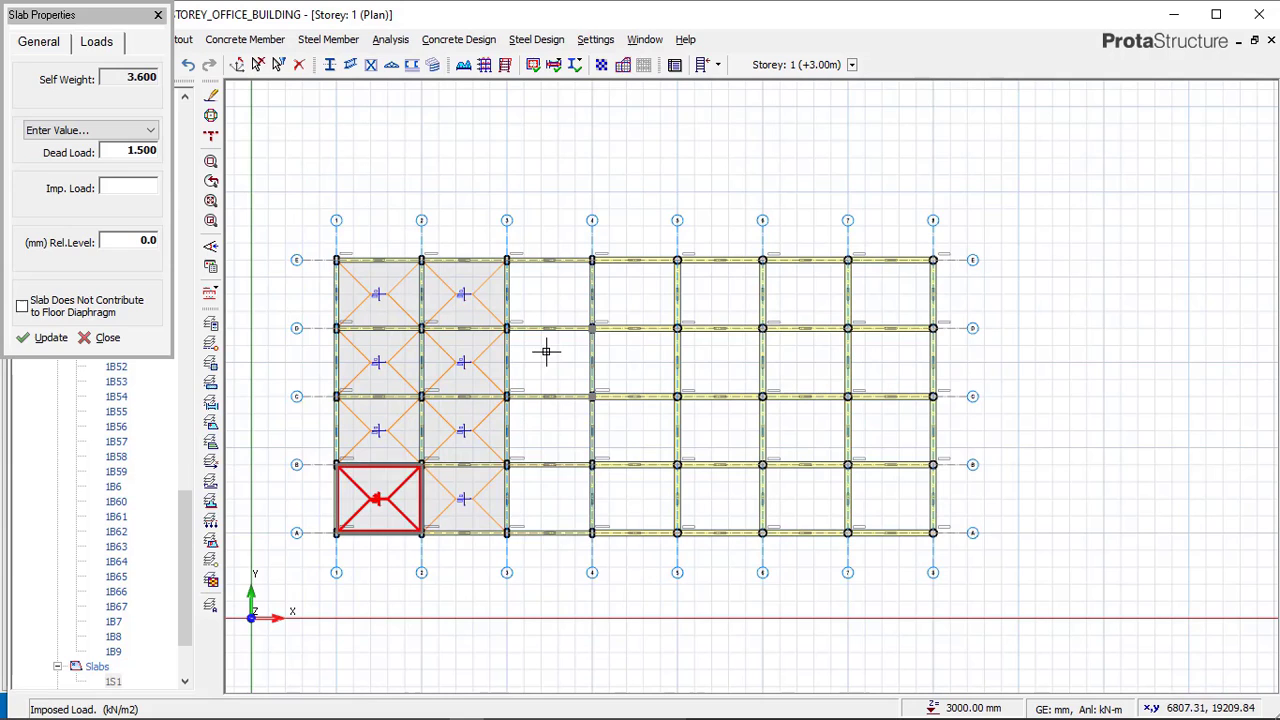
click(556, 279)
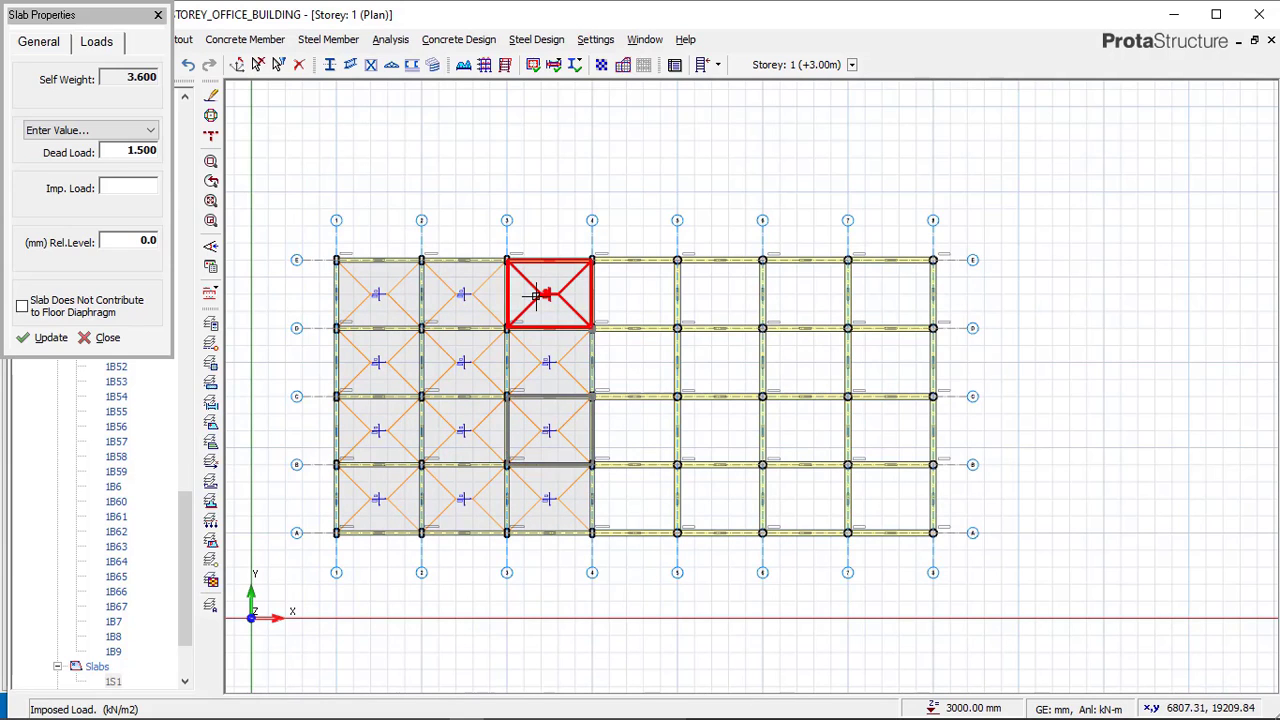
scroll(366, 277, up, 1)
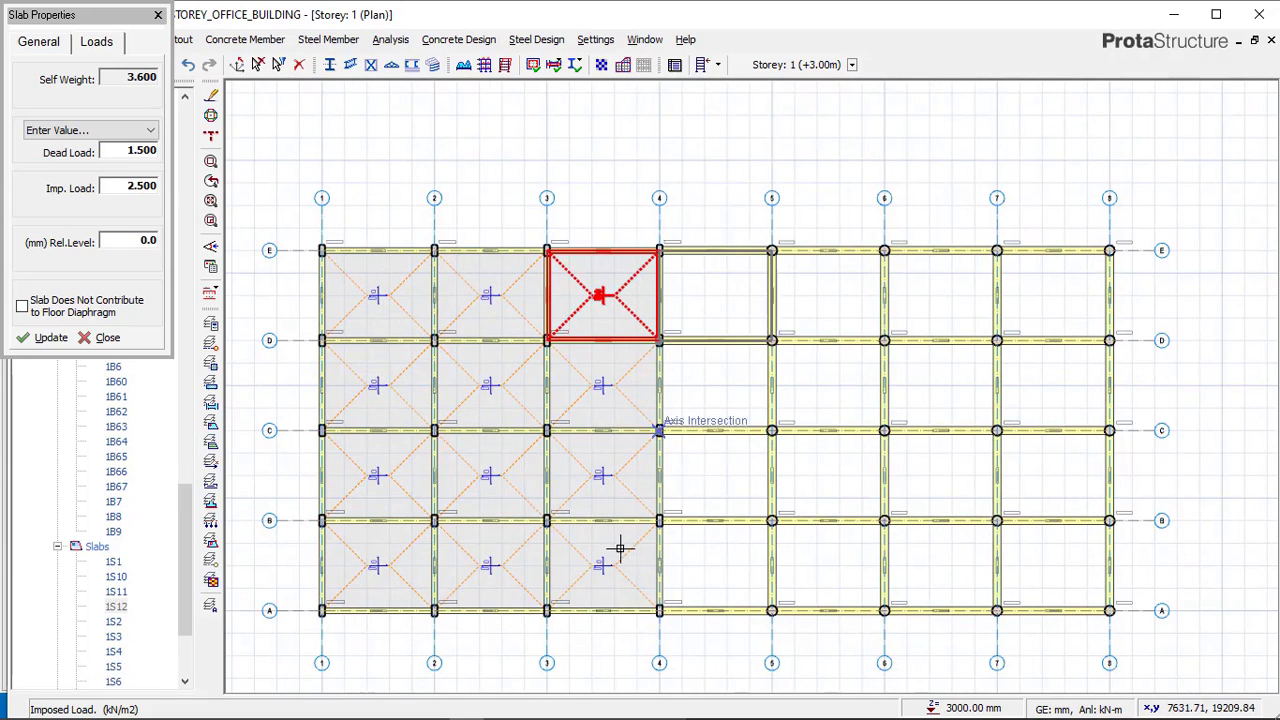
scroll(705, 245, up, 2)
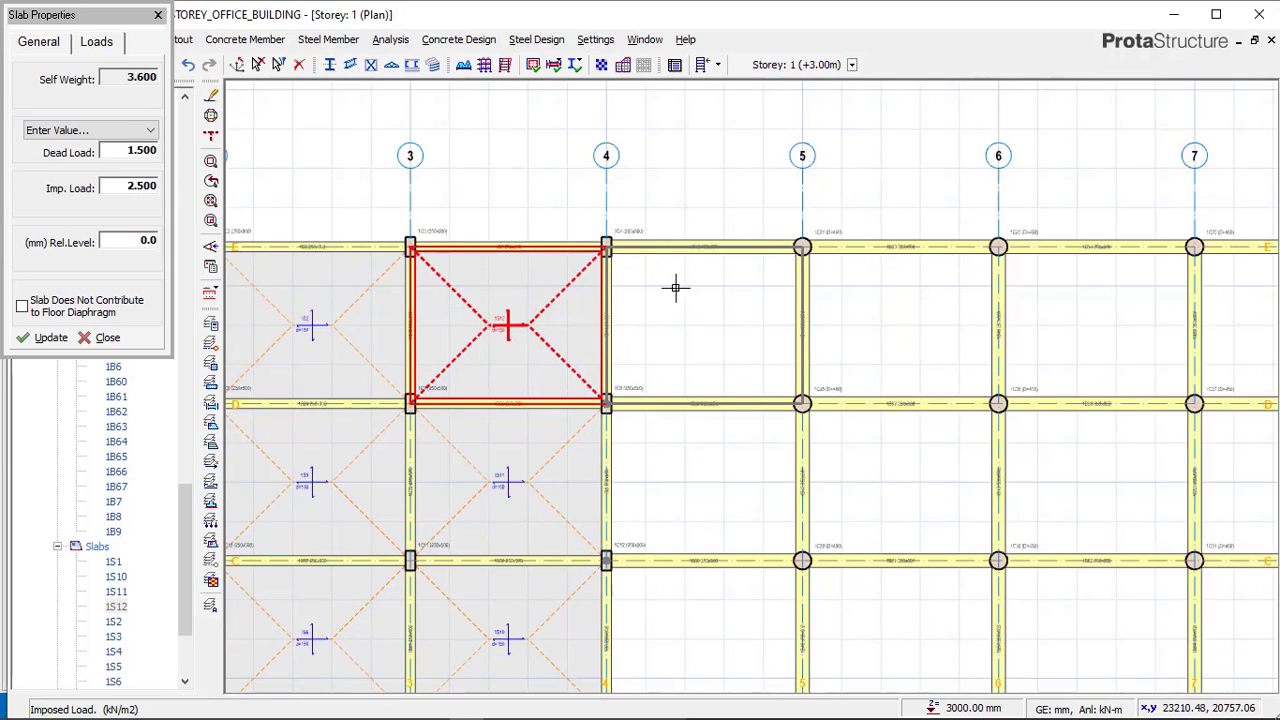
scroll(656, 261, down, 2)
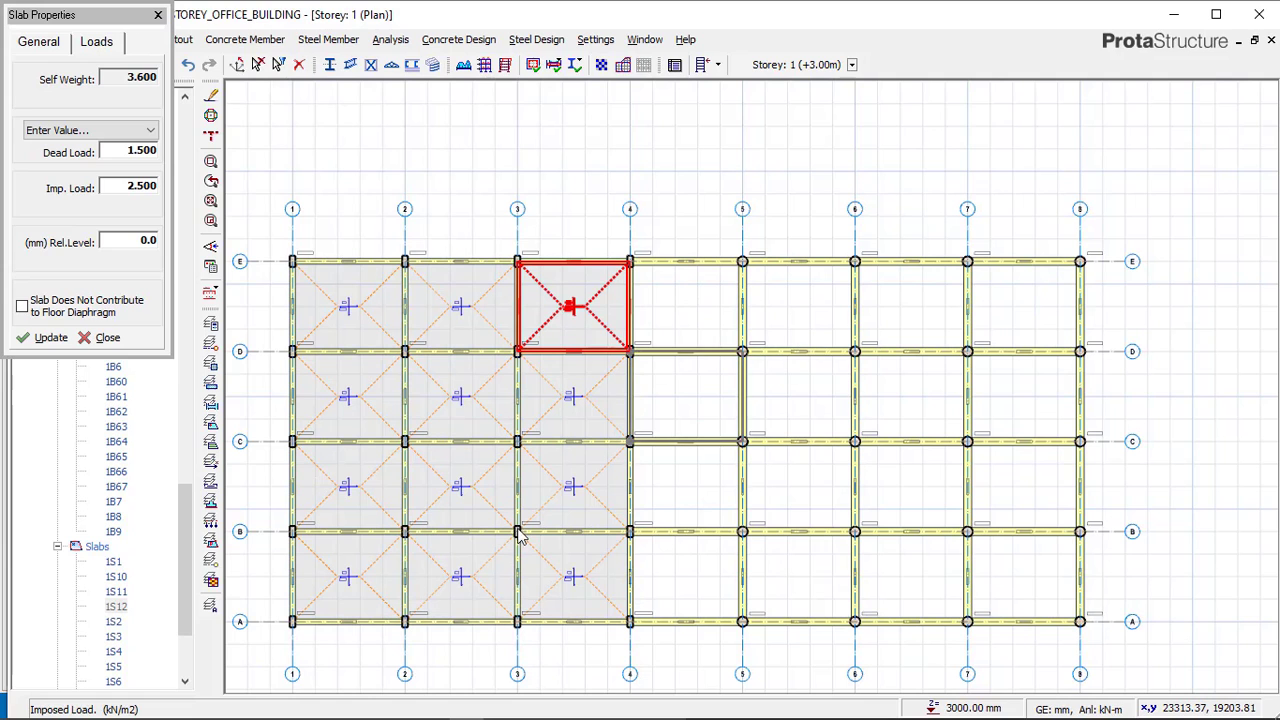
Examine the slab labels and ribbed slab bays of the Complex_struc reference model, then return to the office building.
click(433, 707)
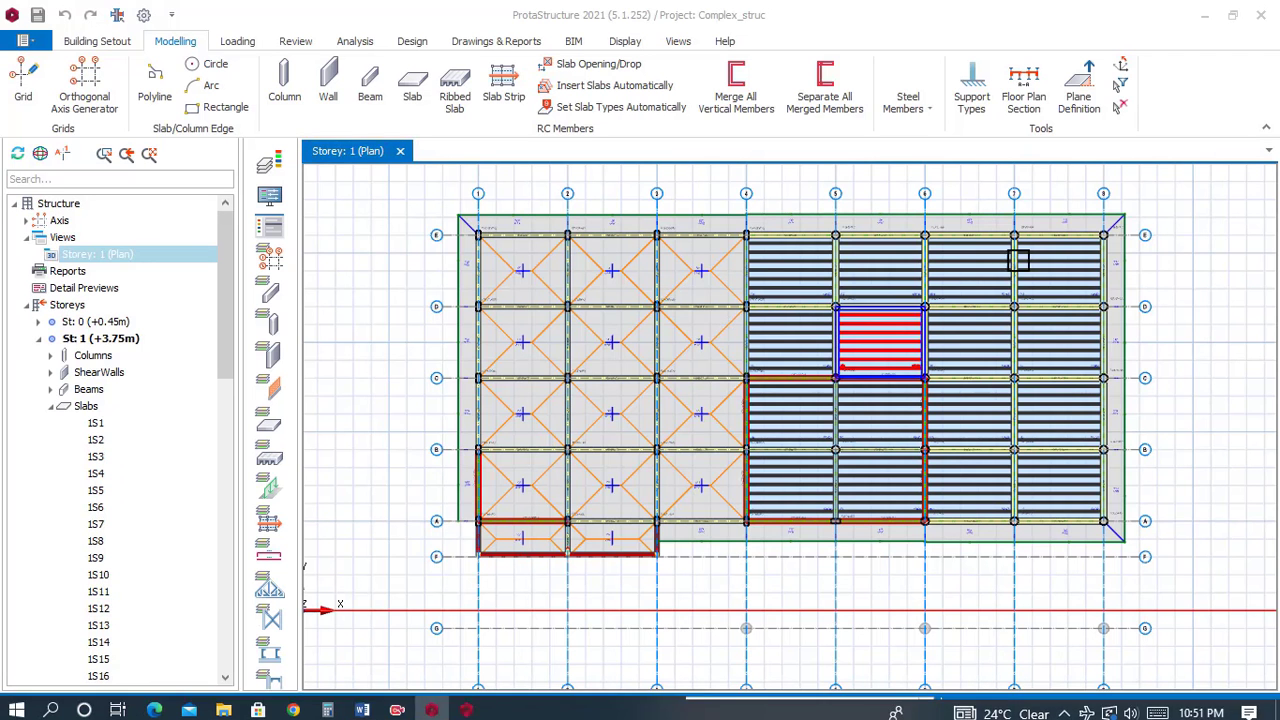
scroll(705, 271, up, 5)
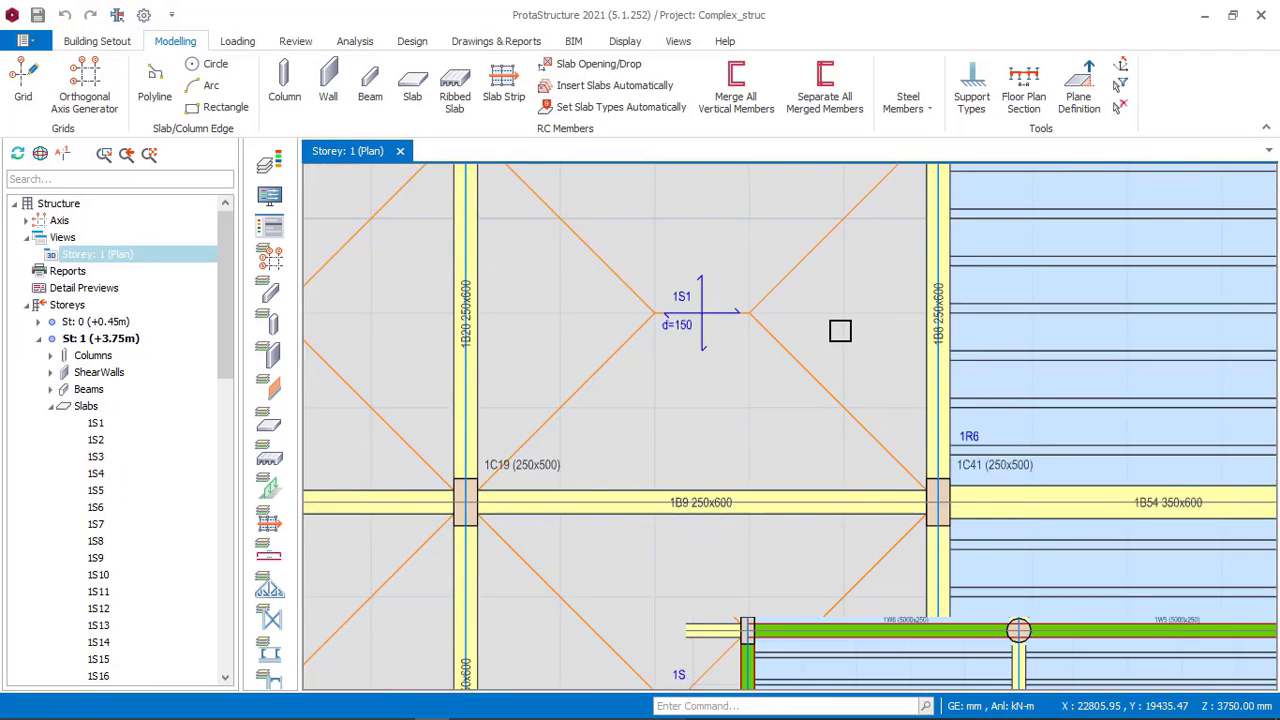
scroll(926, 306, down, 2)
scroll(738, 285, up, 2)
scroll(738, 285, down, 3)
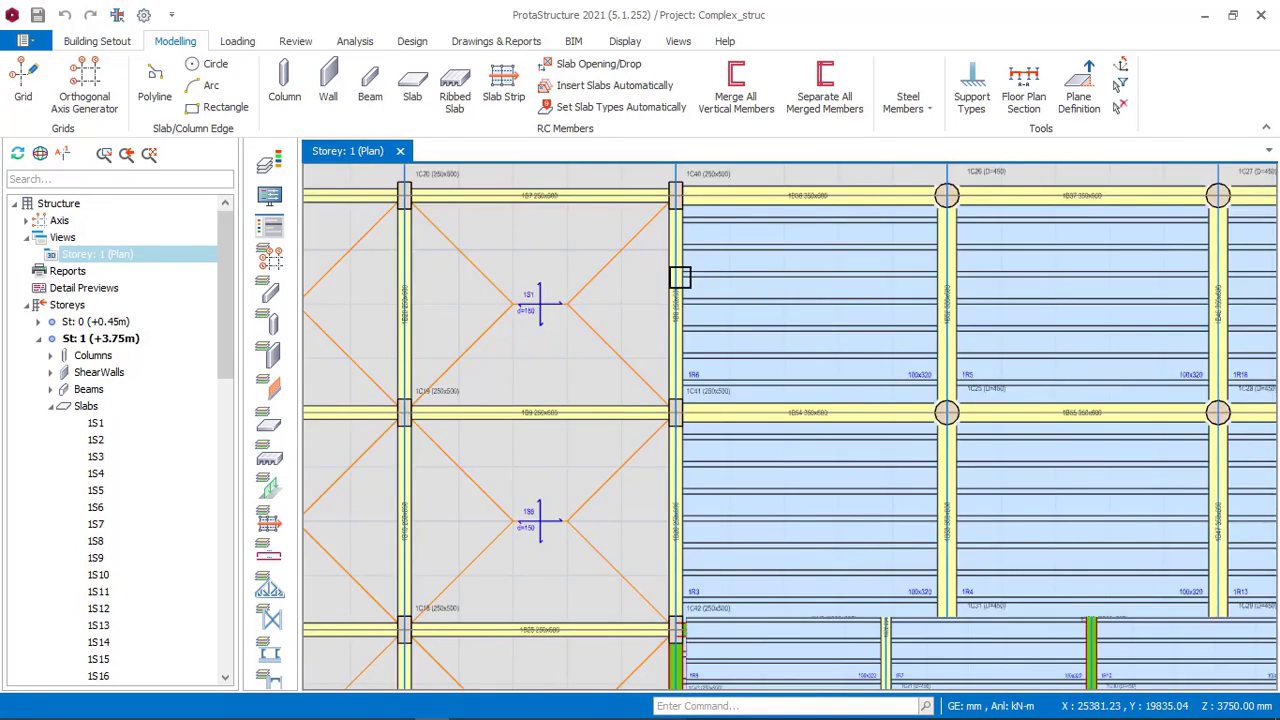
scroll(736, 279, down, 2)
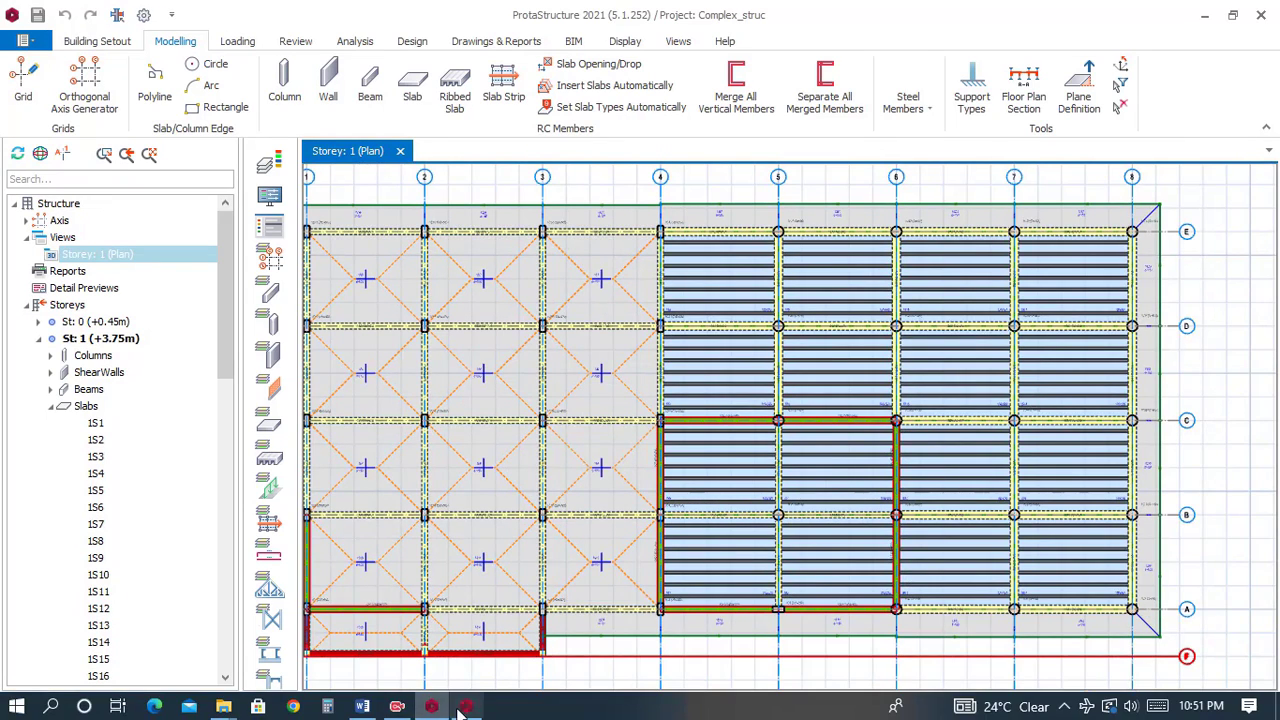
click(464, 707)
middle_drag(680, 377, 569, 357)
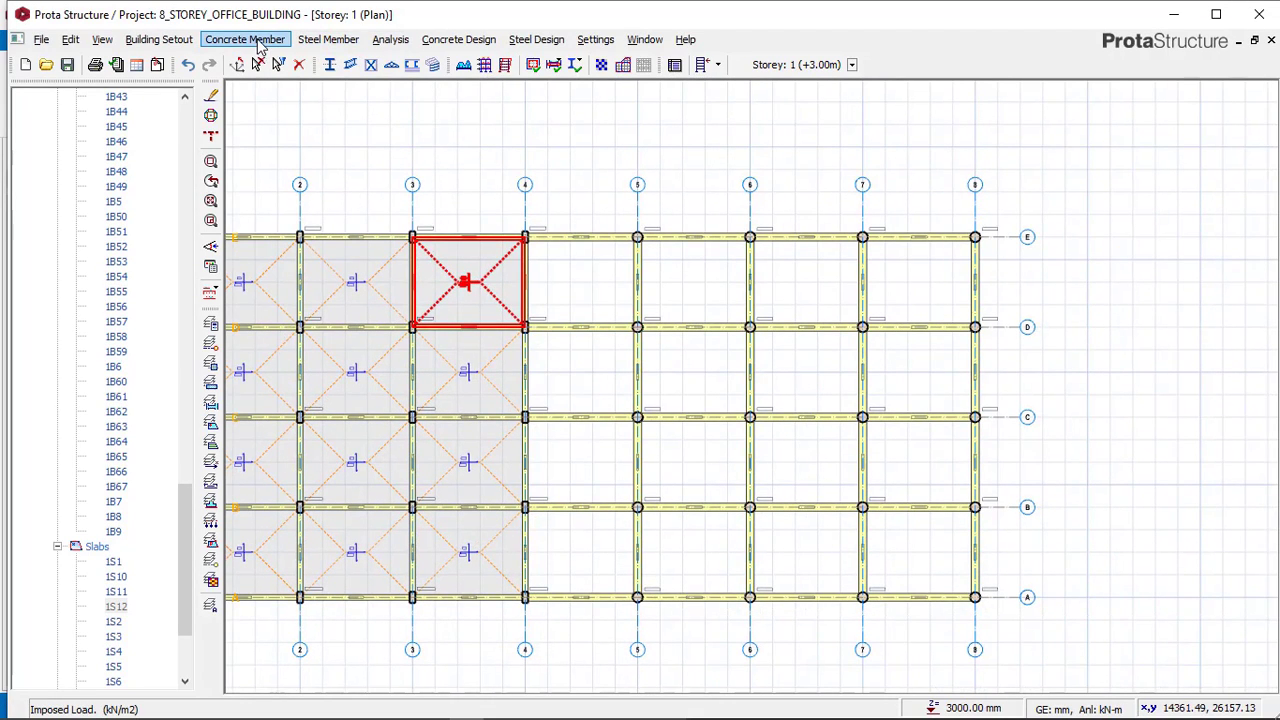
Start a ribbed slab with rib width 150 mm, rib height 350 mm and topping thickness 75 mm.
click(258, 46)
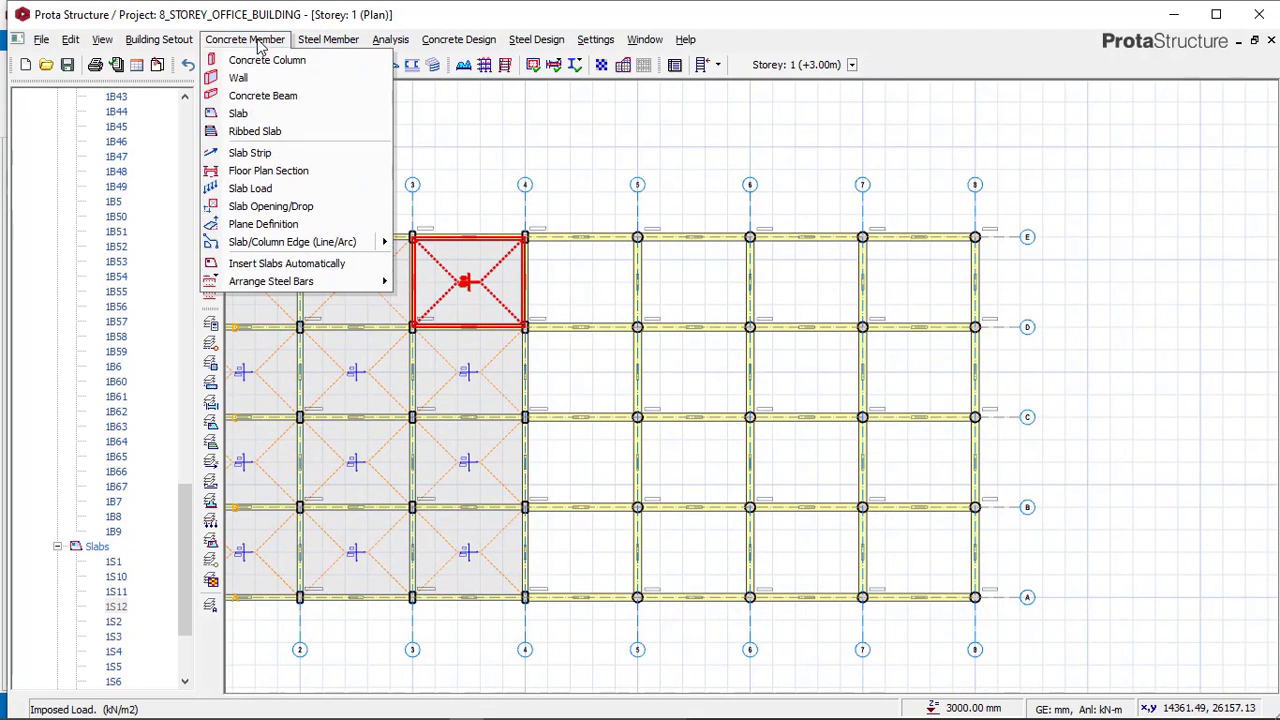
click(266, 133)
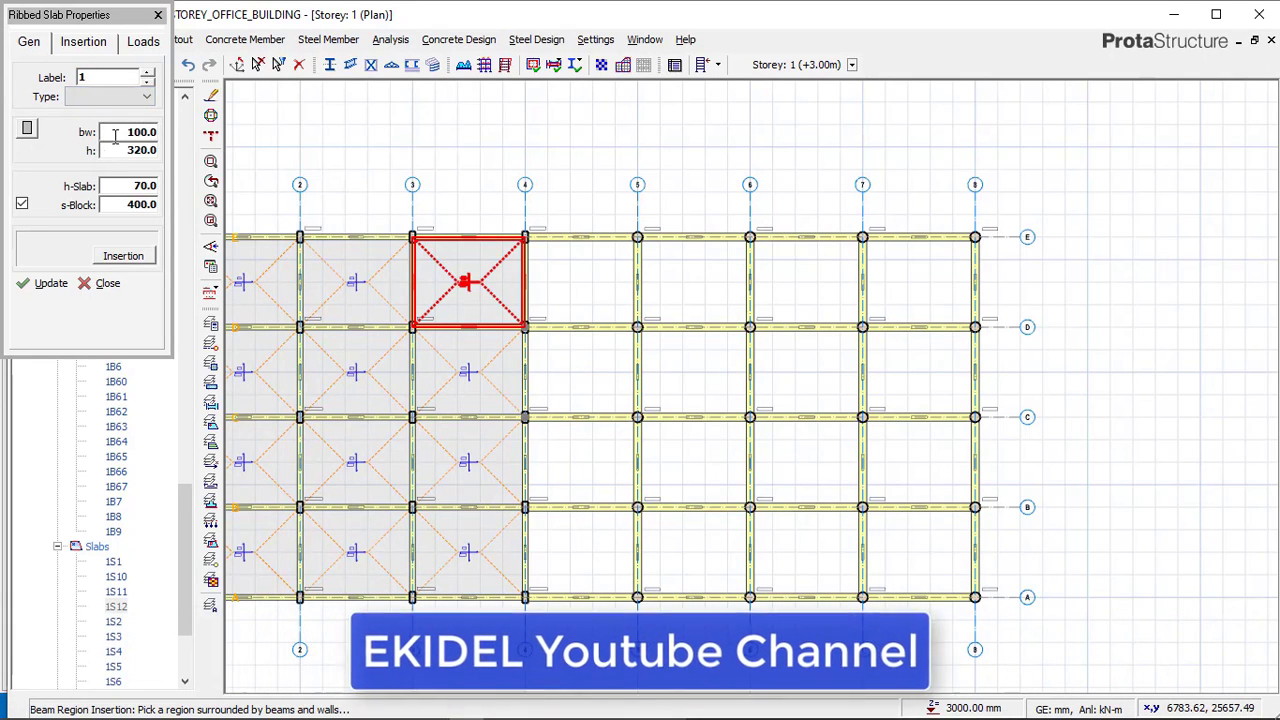
drag(115, 133, 150, 132)
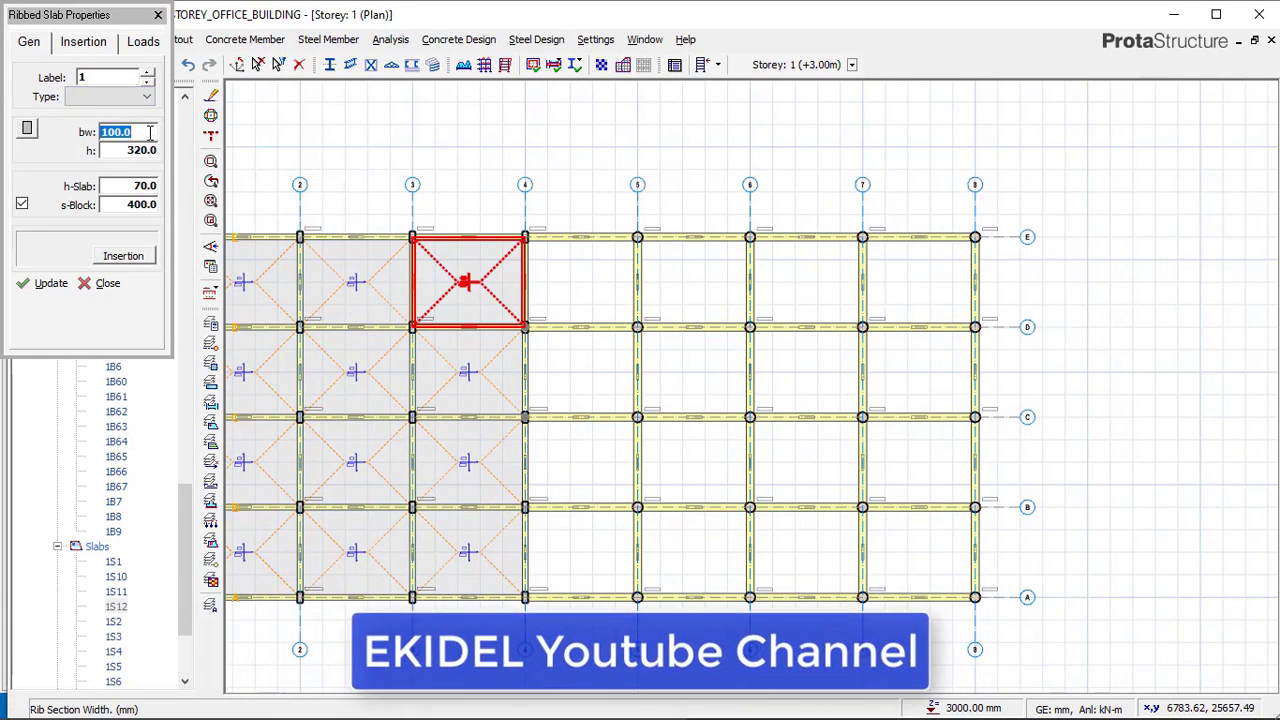
text(150)
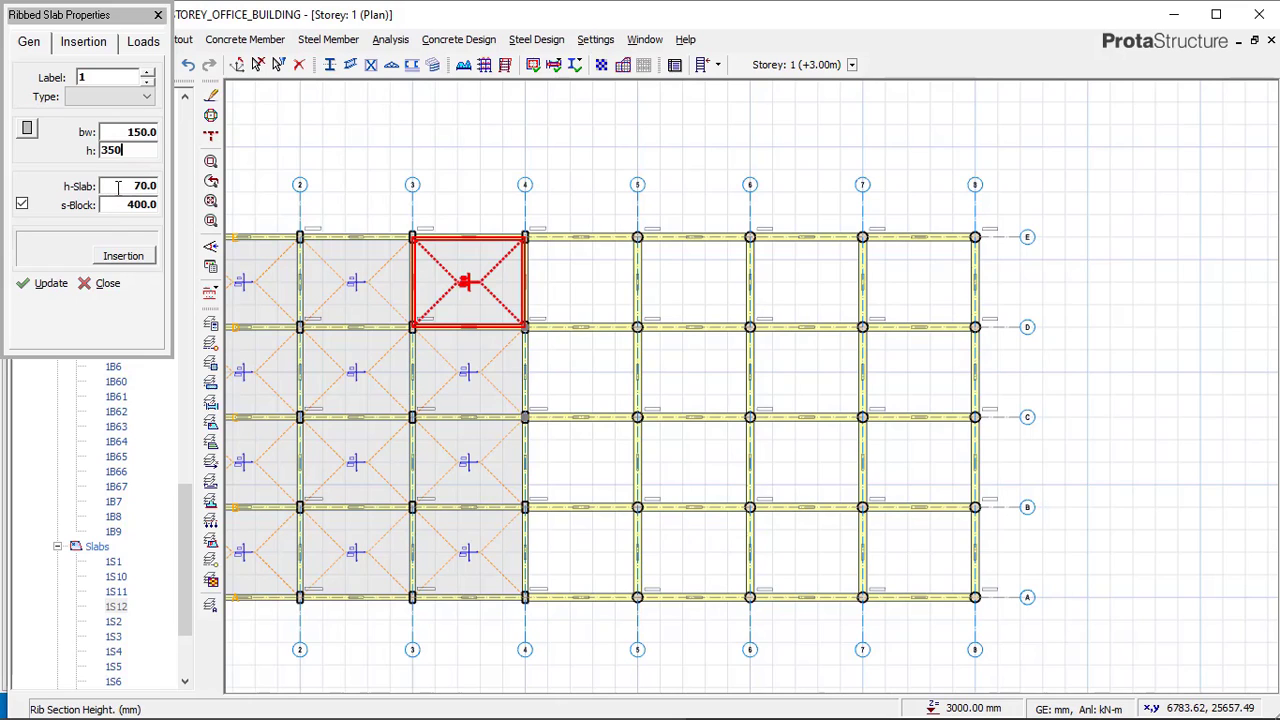
key(Tab)
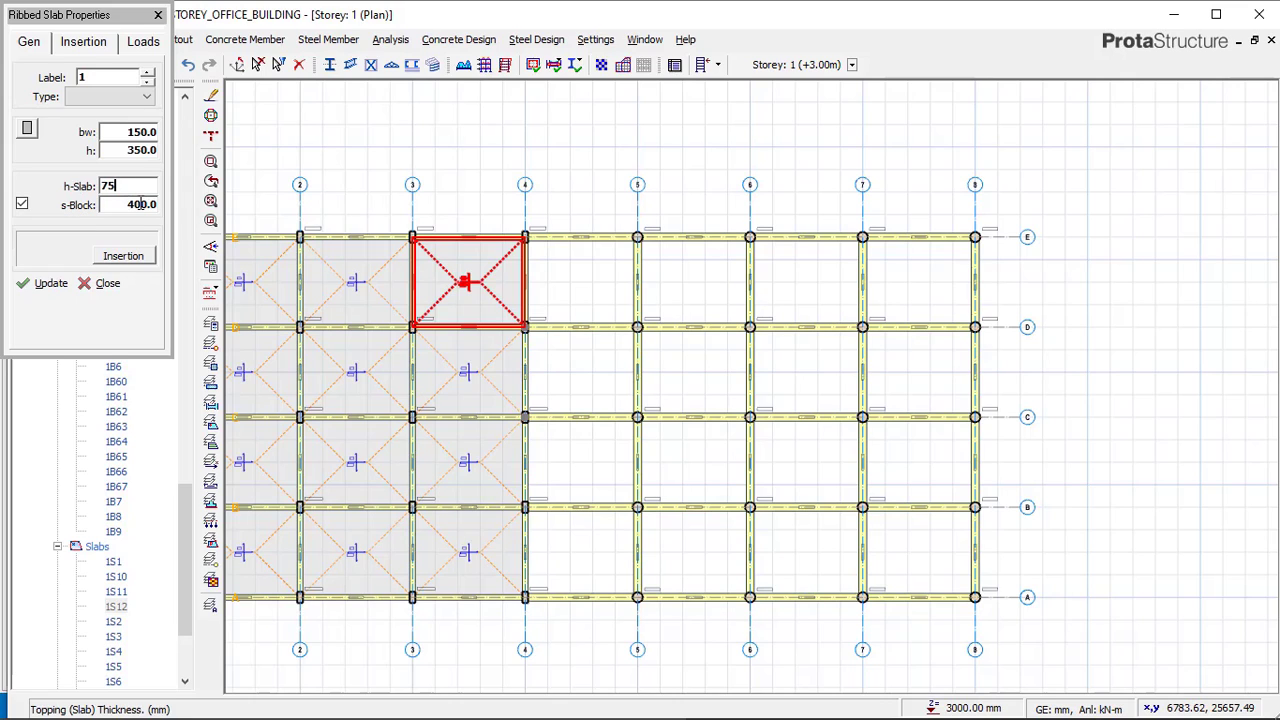
Set the ribbed slab dead load to 1.5 kN/m² and the imposed load to 2.5 for Offices for General Use.
click(137, 47)
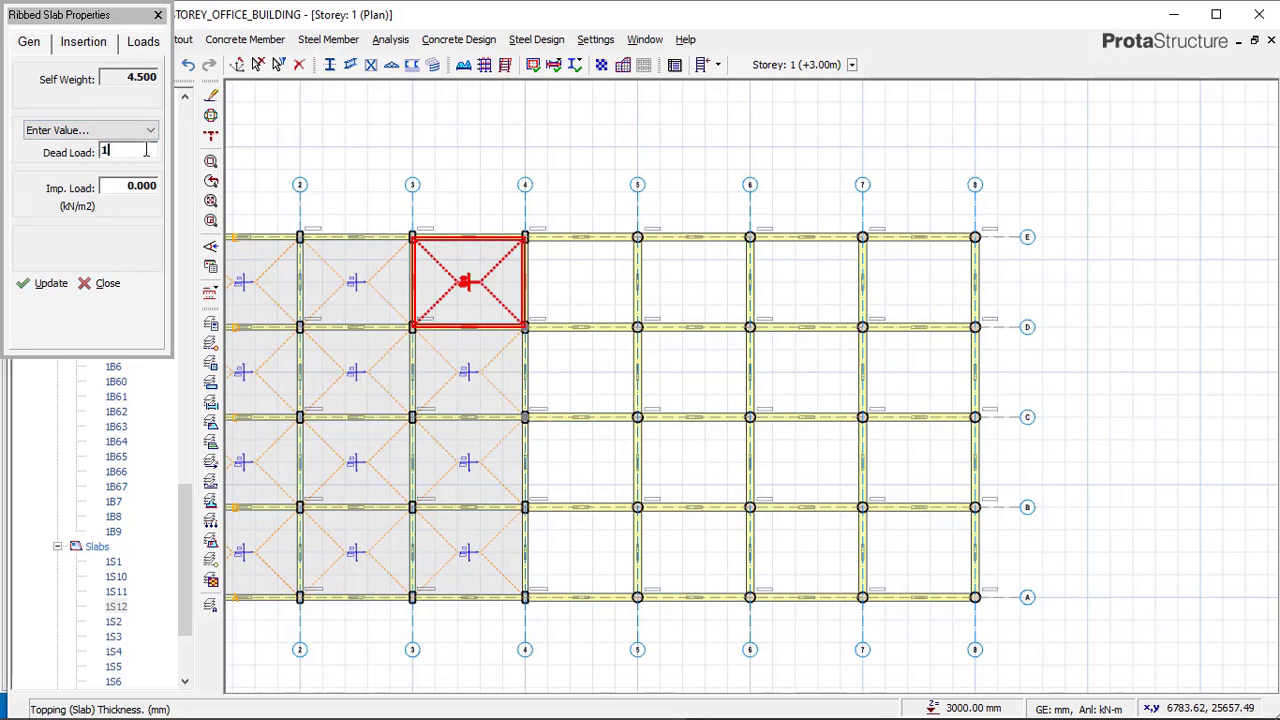
click(141, 184)
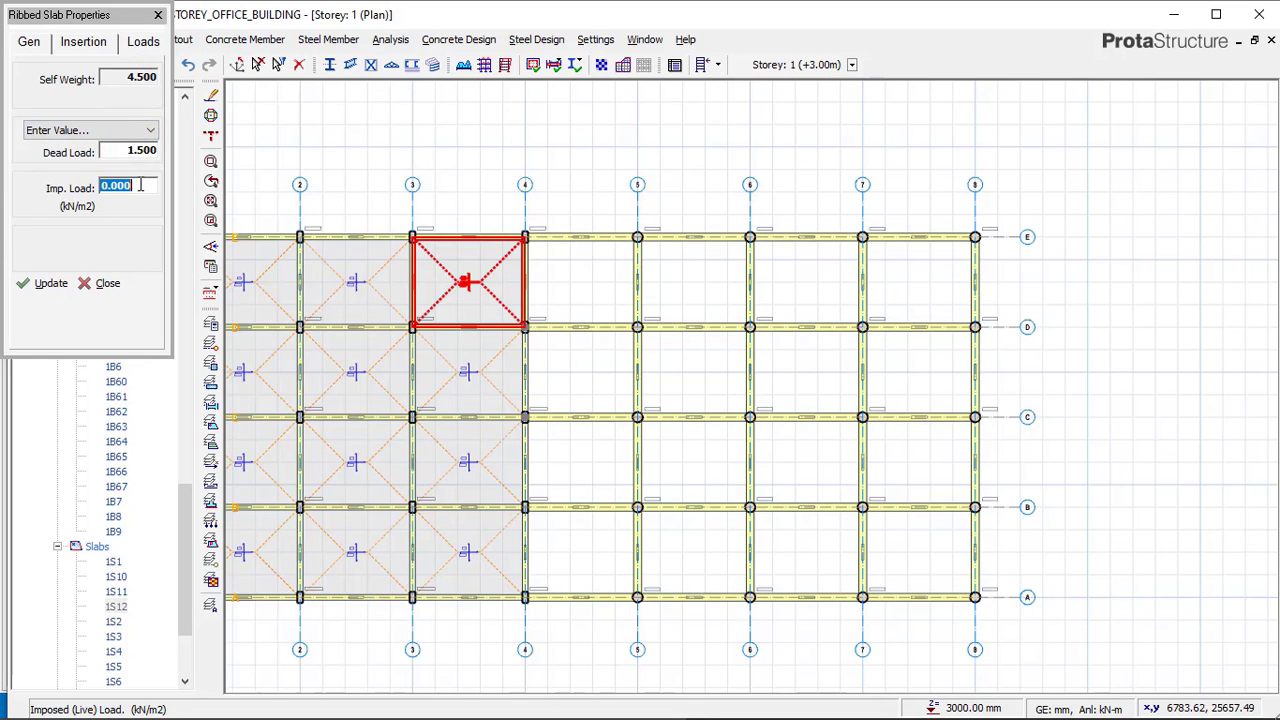
click(141, 190)
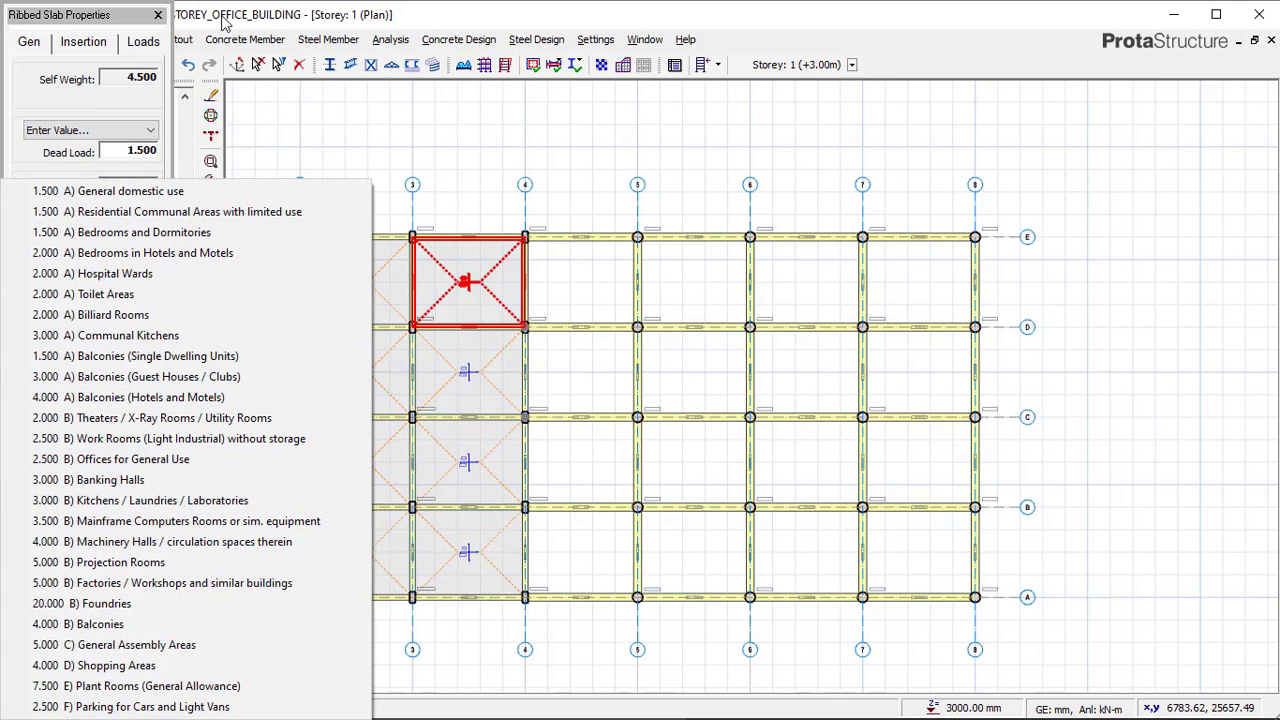
click(128, 460)
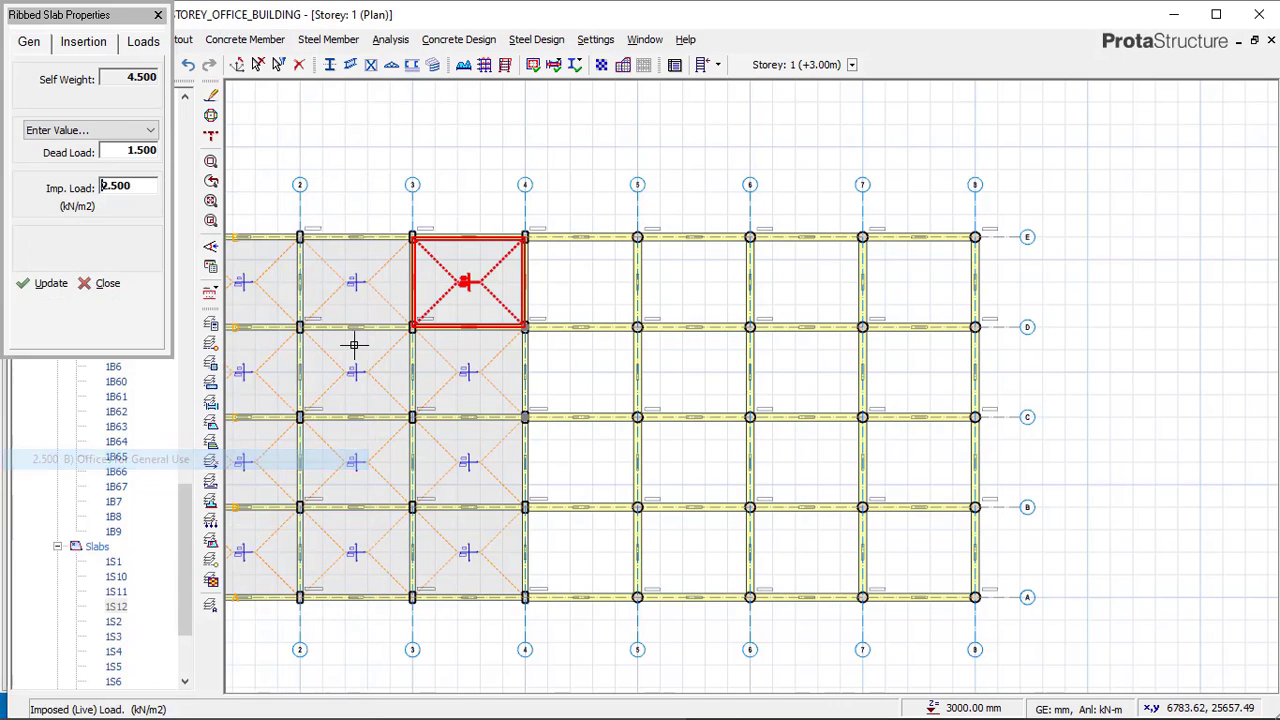
Insert ribbed slabs in every bay between axes 4 and 8 from axis E to axis A.
click(586, 270)
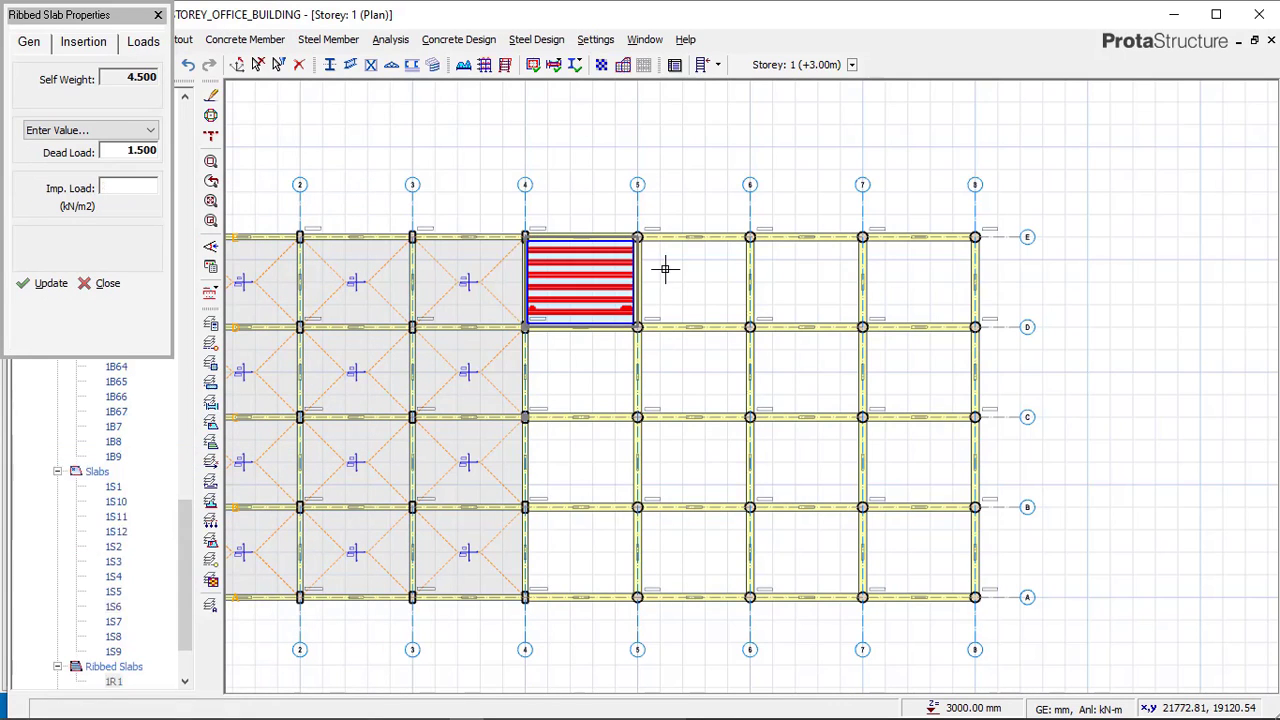
click(689, 271)
click(791, 271)
click(886, 294)
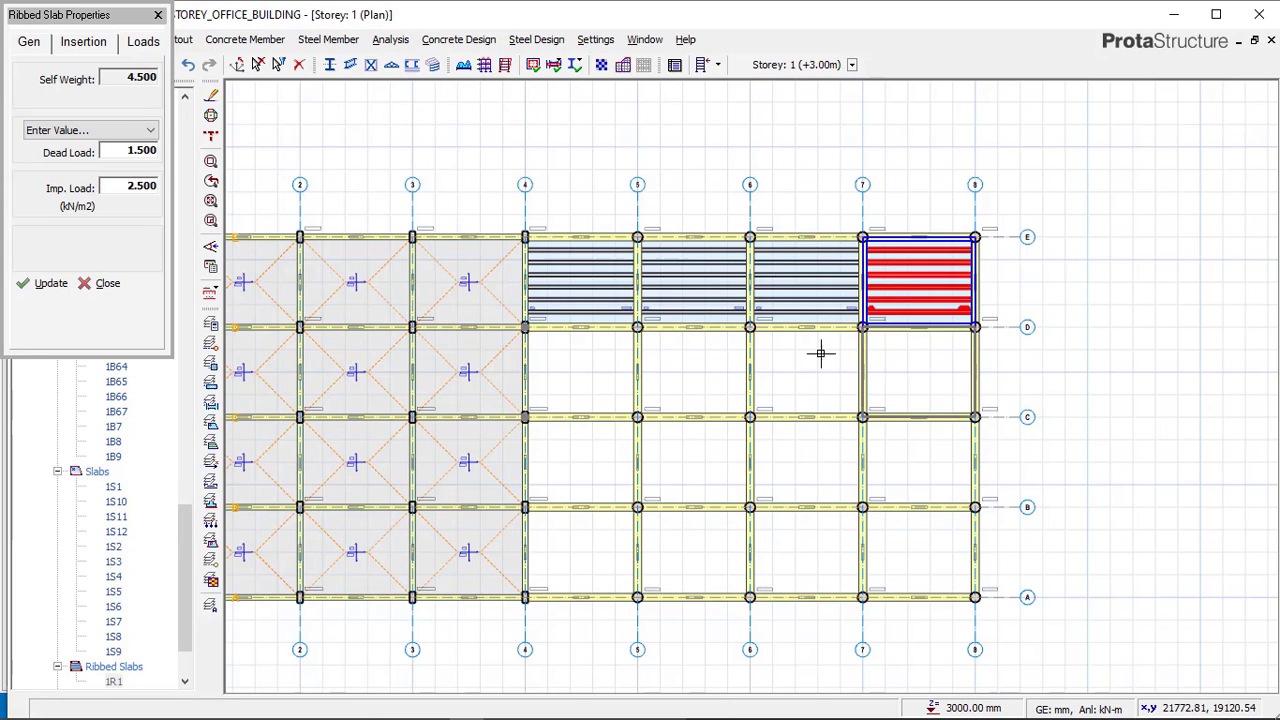
click(905, 365)
click(805, 360)
click(700, 360)
click(580, 365)
click(609, 440)
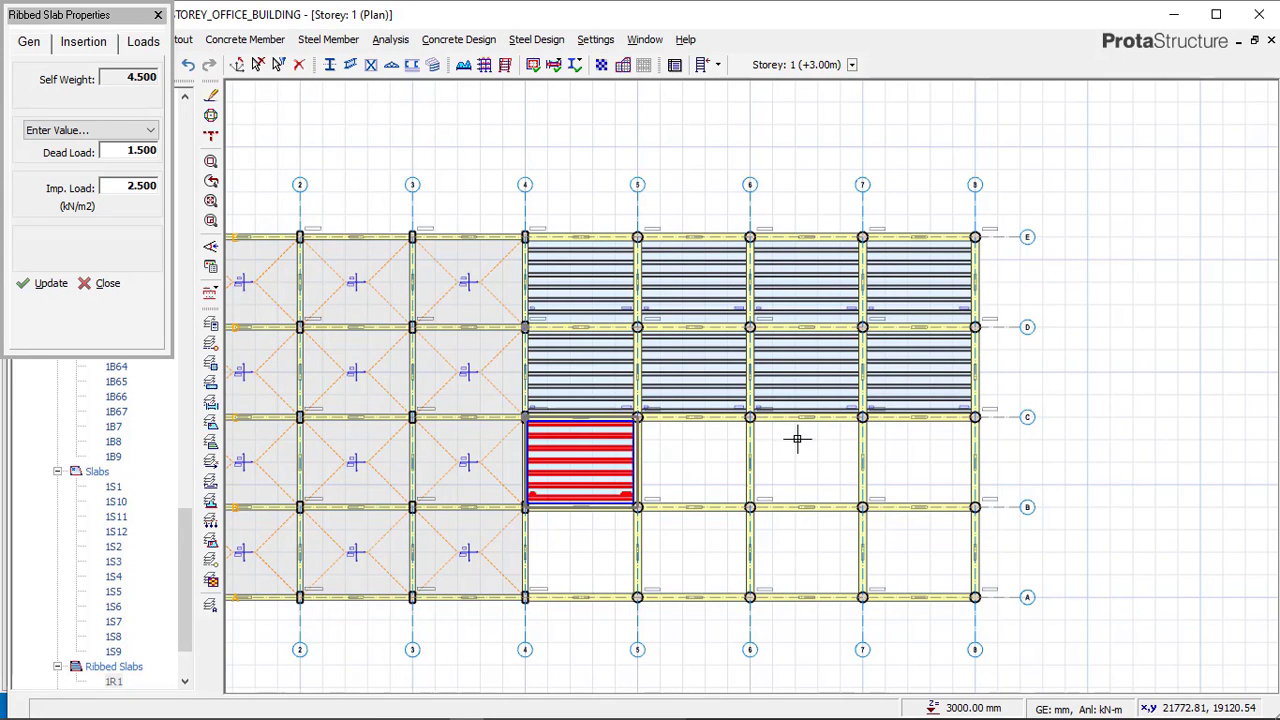
click(700, 440)
click(797, 437)
click(903, 437)
click(905, 525)
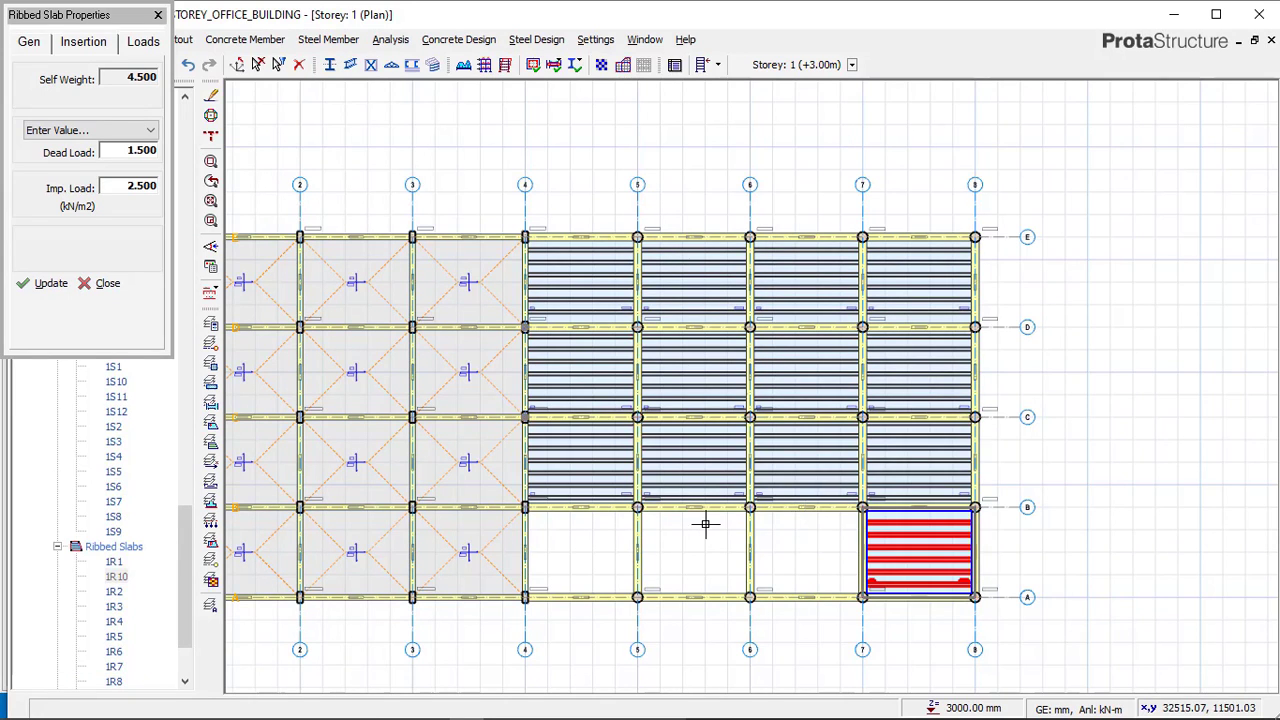
click(800, 525)
click(690, 525)
click(580, 525)
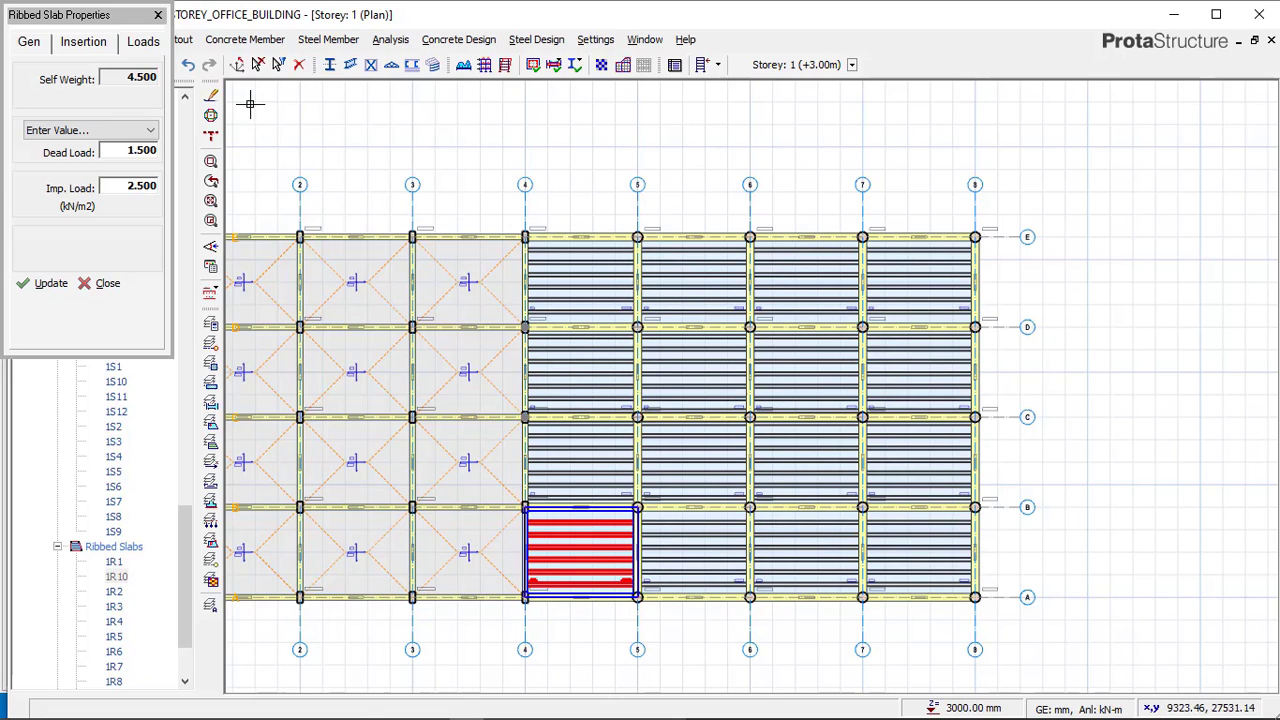
Compare the slab layout with the Complex_struc reference model, then end the ribbed slab command.
mouse_move(430, 710)
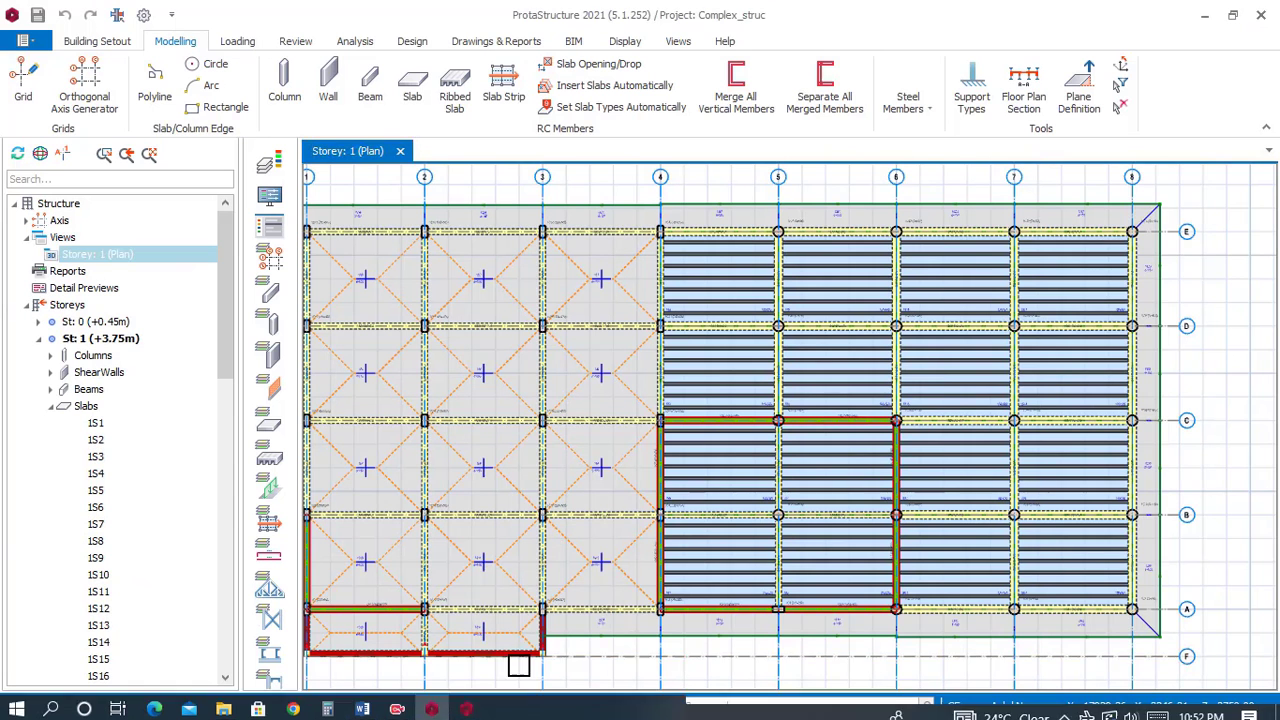
scroll(868, 261, down, 2)
scroll(727, 282, up, 1)
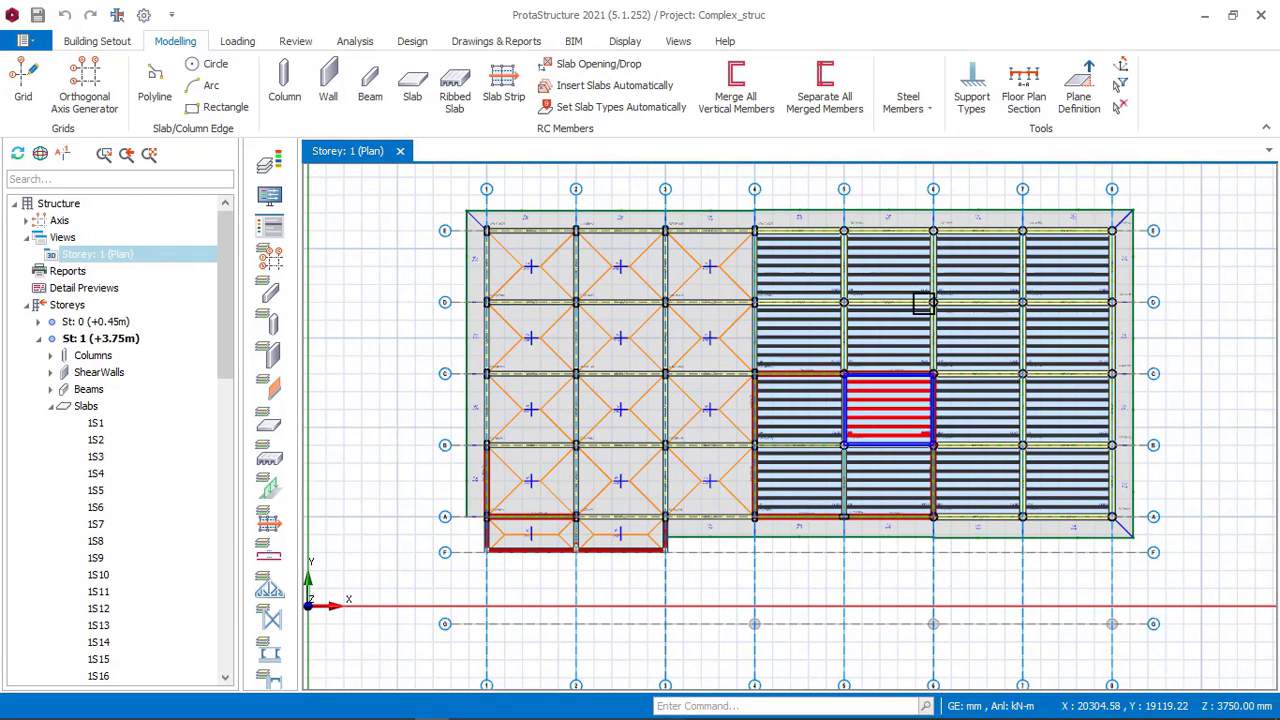
click(466, 706)
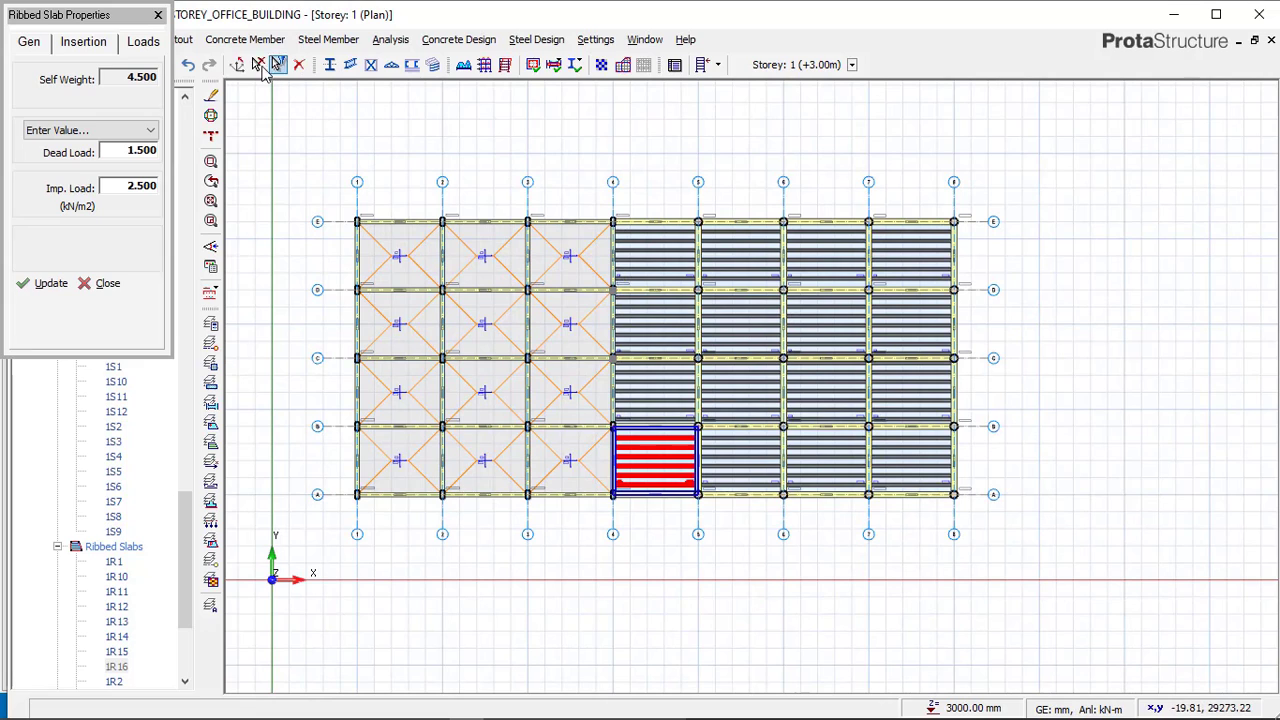
click(257, 64)
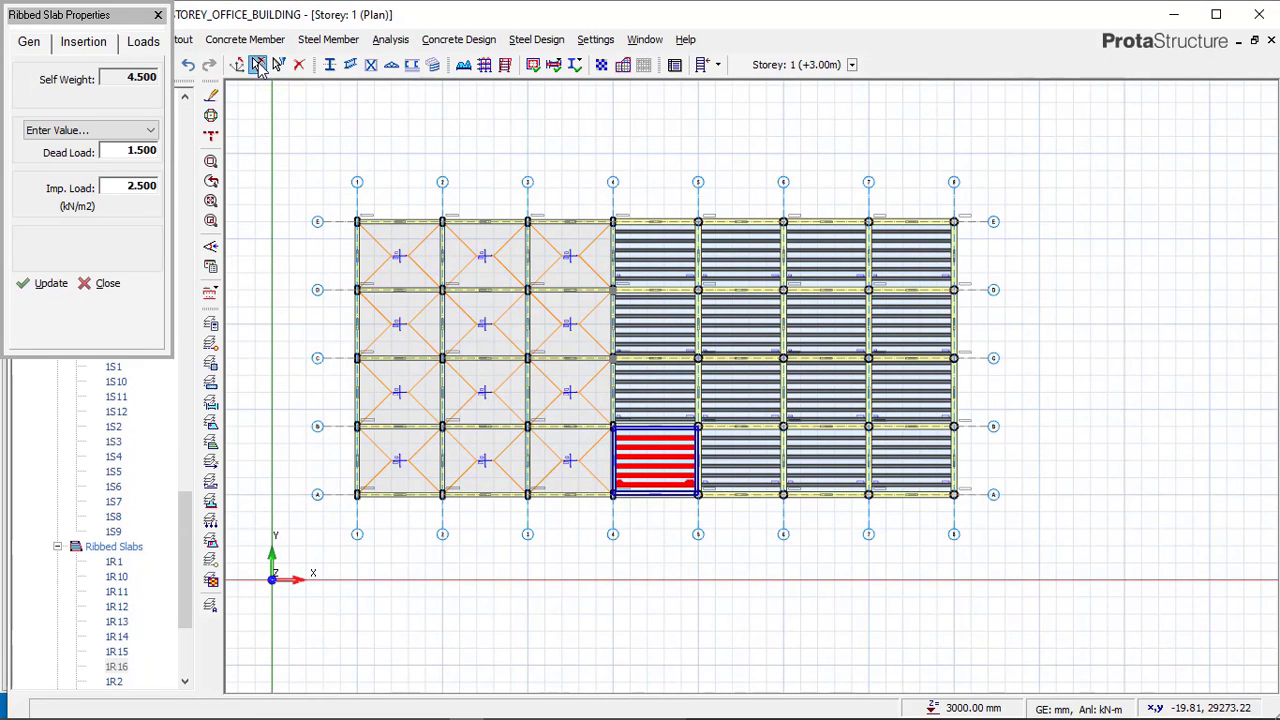
key(Escape)
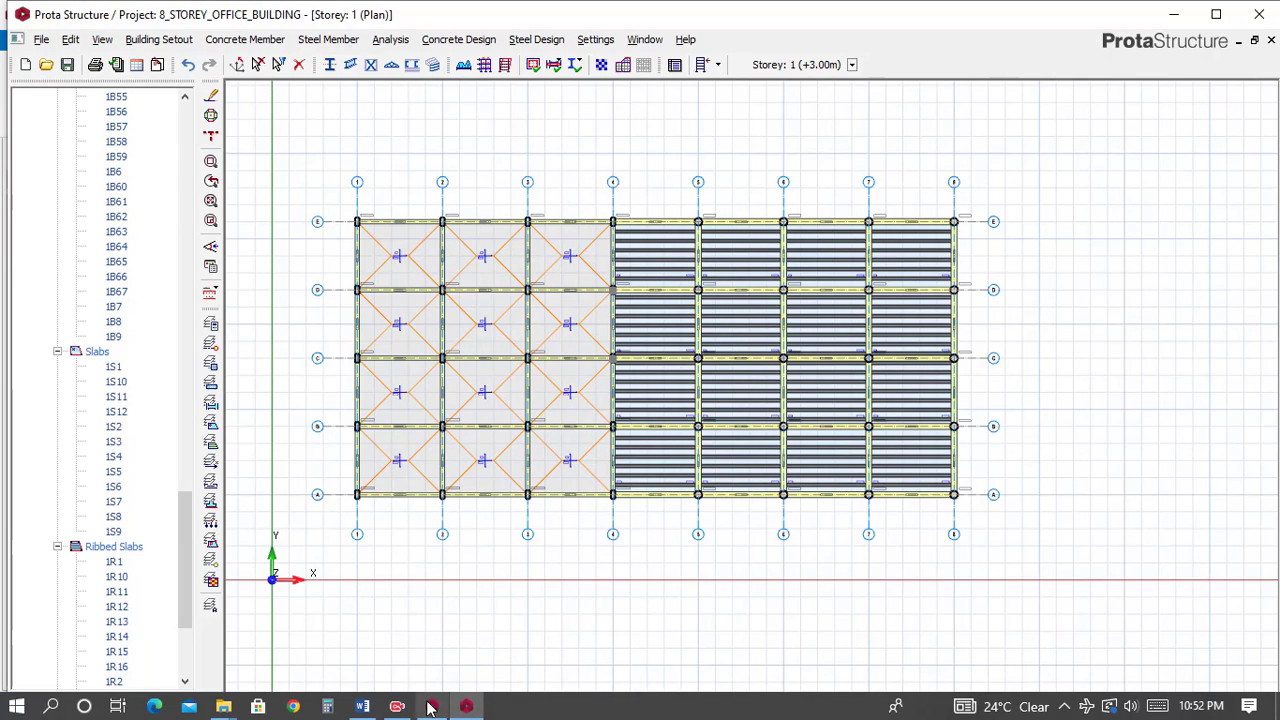
Examine the cantilever slab details along axis E of the Complex_struc reference model, then return to the office building.
click(431, 706)
scroll(506, 257, up, 6)
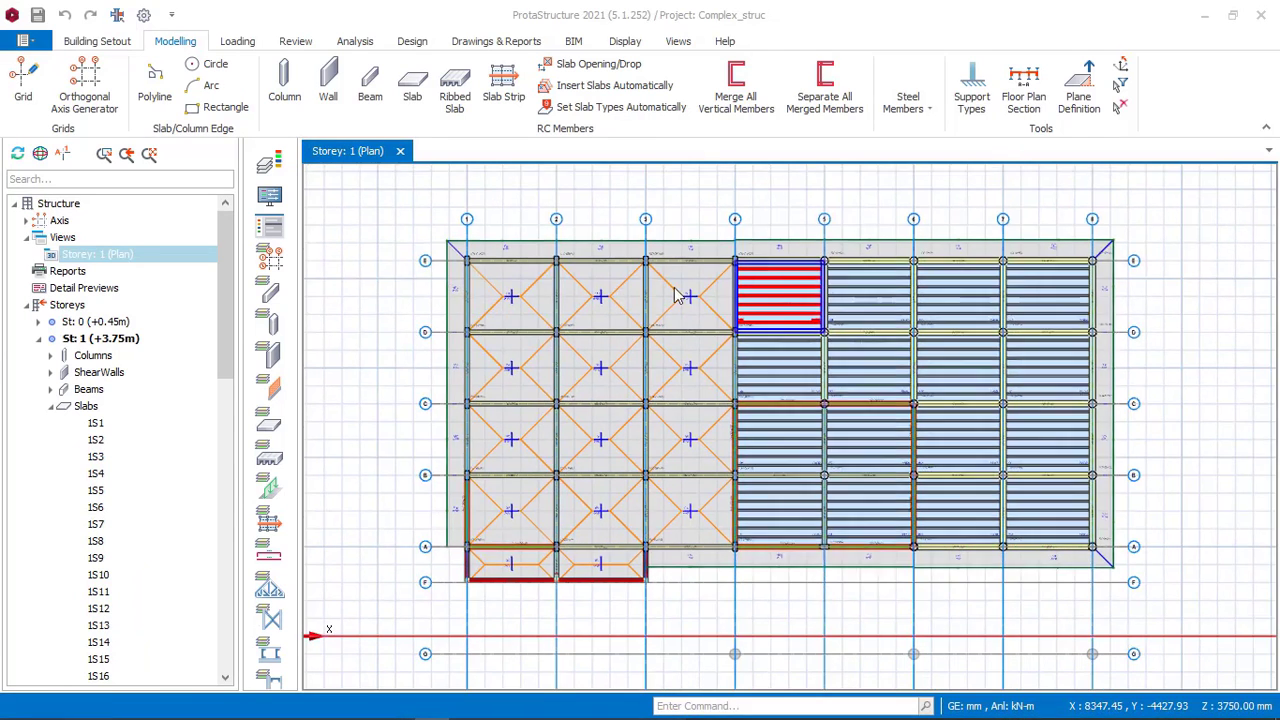
scroll(475, 245, up, 4)
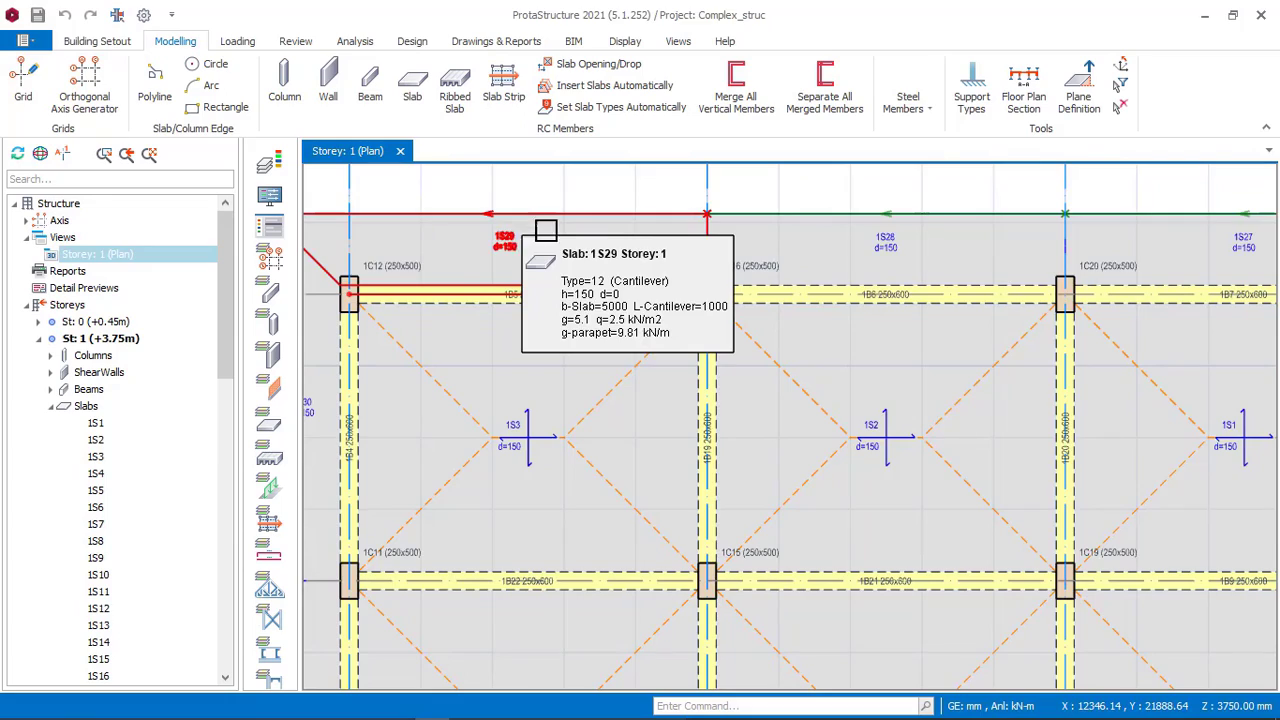
scroll(560, 245, down, 5)
scroll(700, 272, up, 1)
scroll(620, 252, down, 1)
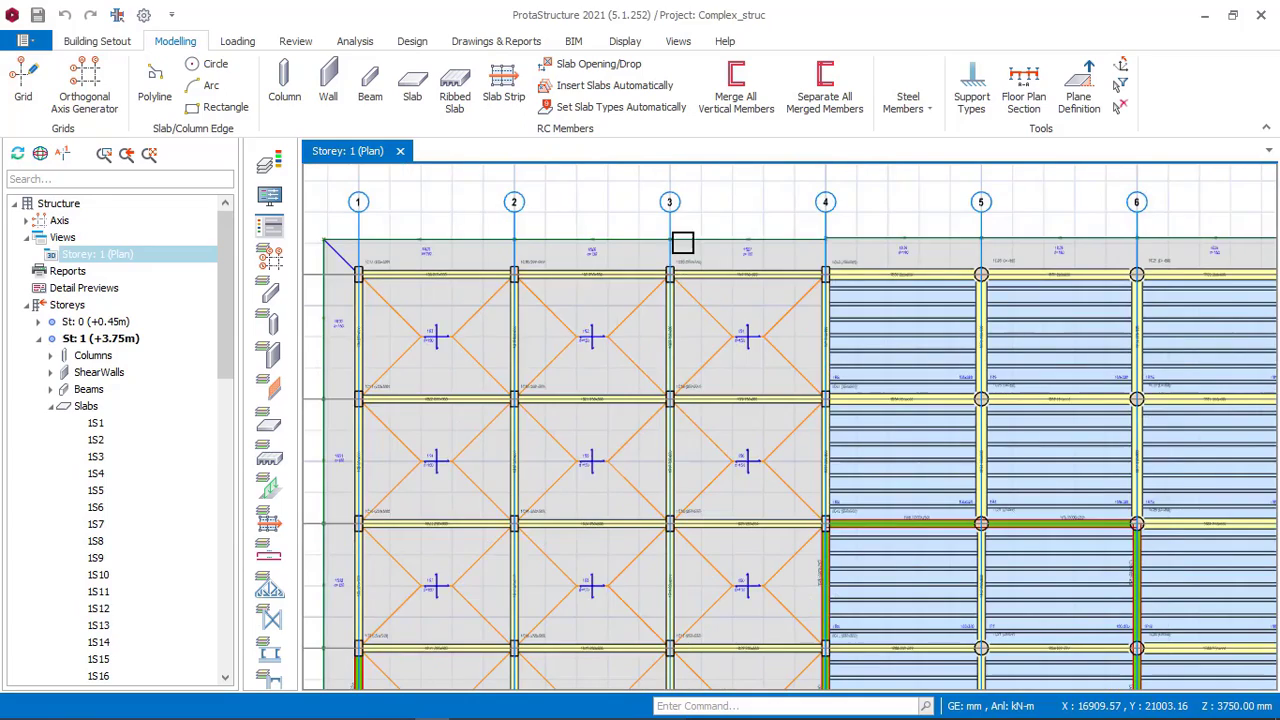
scroll(690, 243, down, 2)
scroll(705, 463, down, 2)
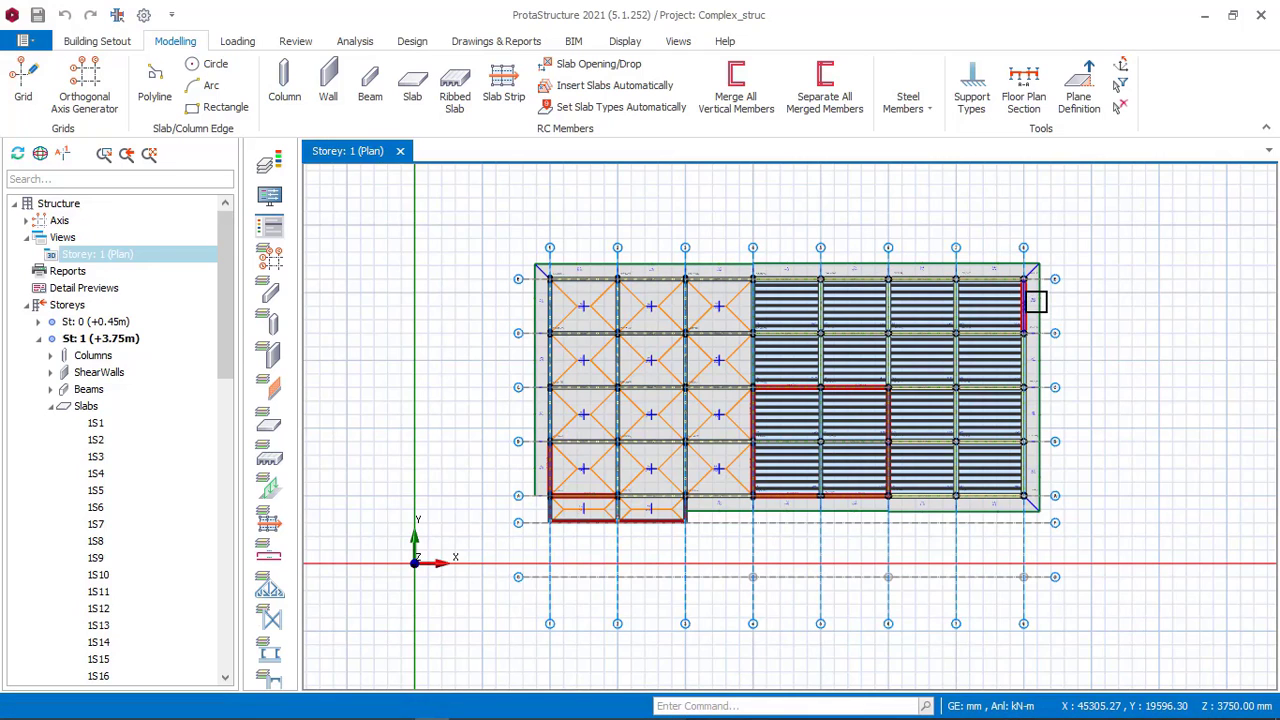
scroll(845, 265, up, 2)
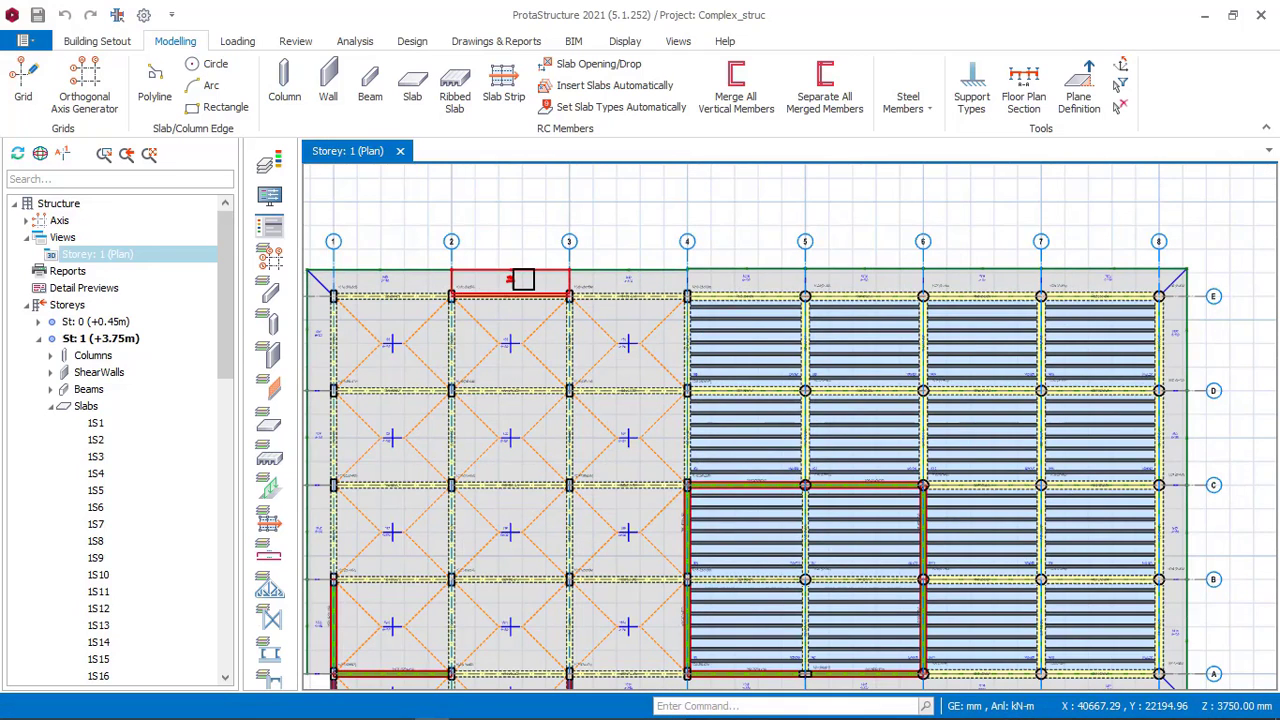
scroll(580, 273, down, 1)
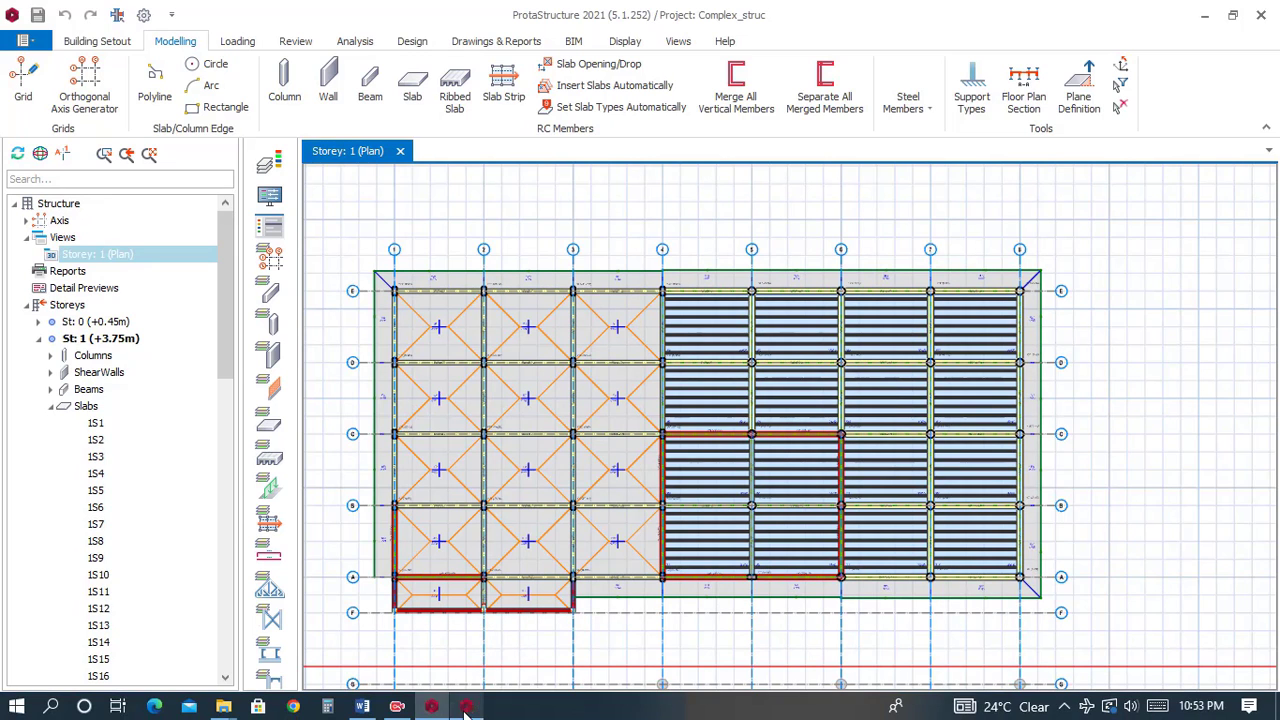
click(465, 707)
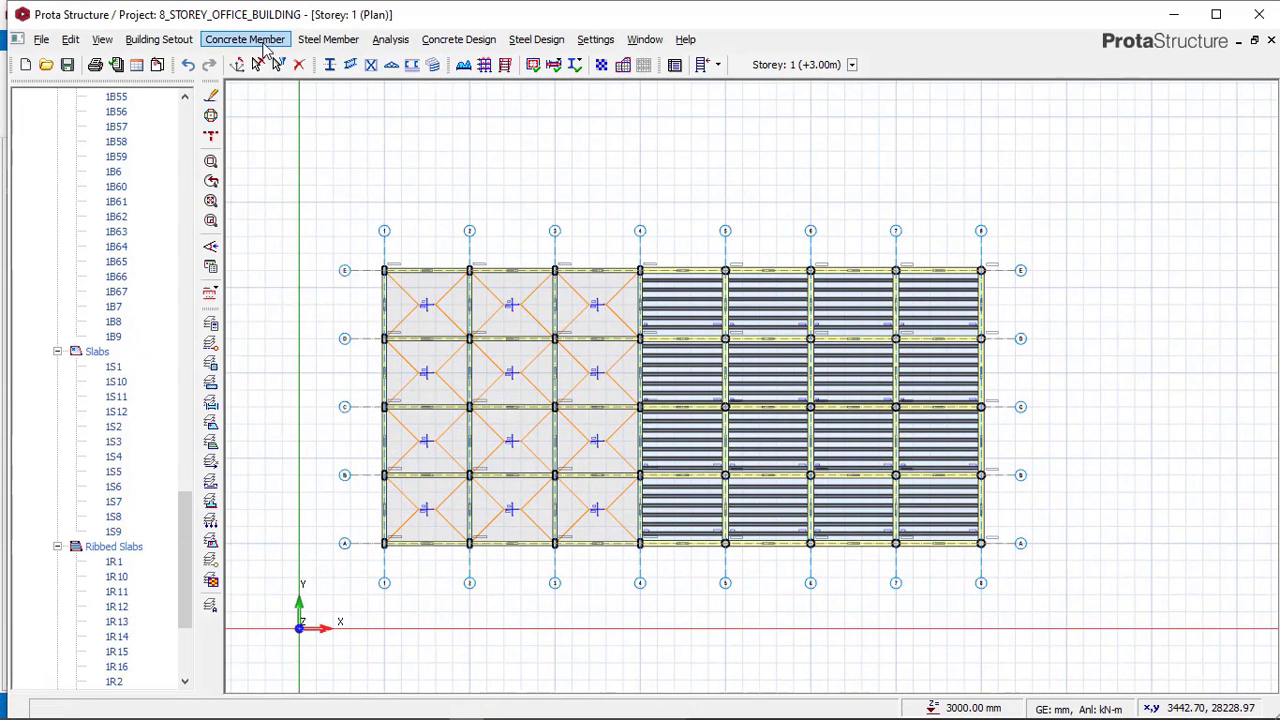
Start a cantilever slab of type 12 with cantilever length 1000 mm and parapet load 9.81 kN/m.
click(264, 44)
click(262, 112)
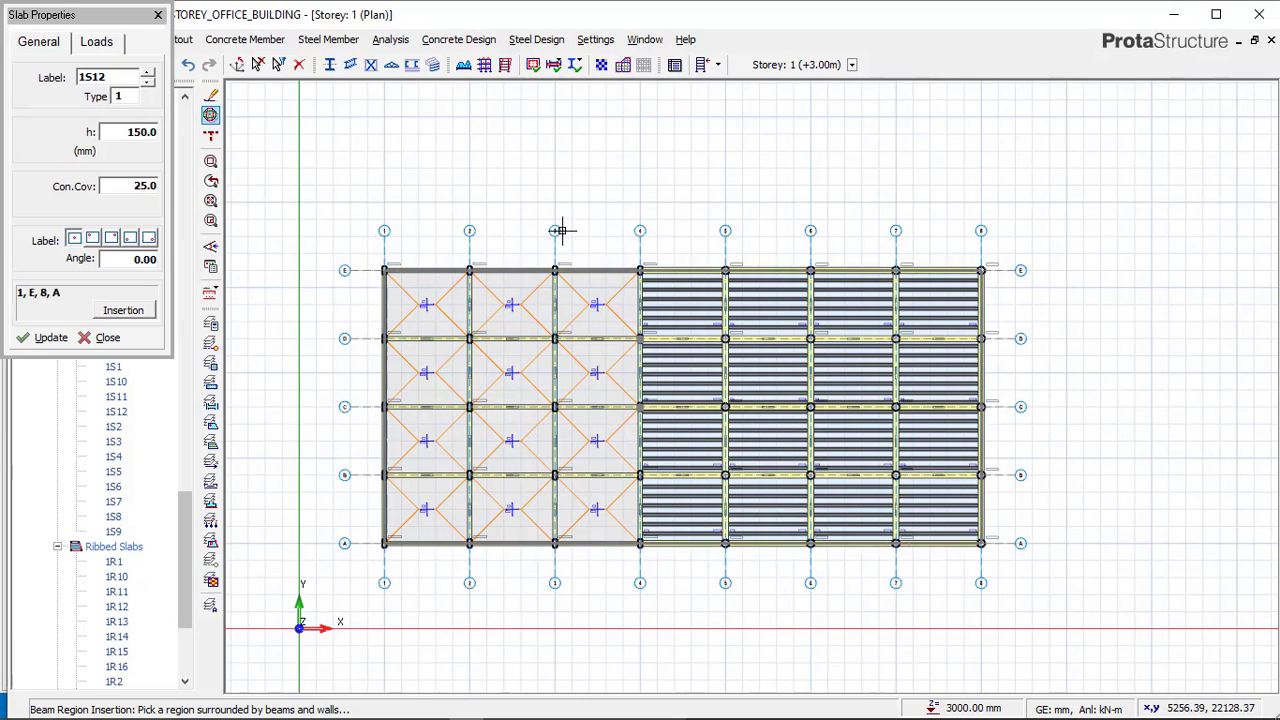
click(119, 95)
click(150, 410)
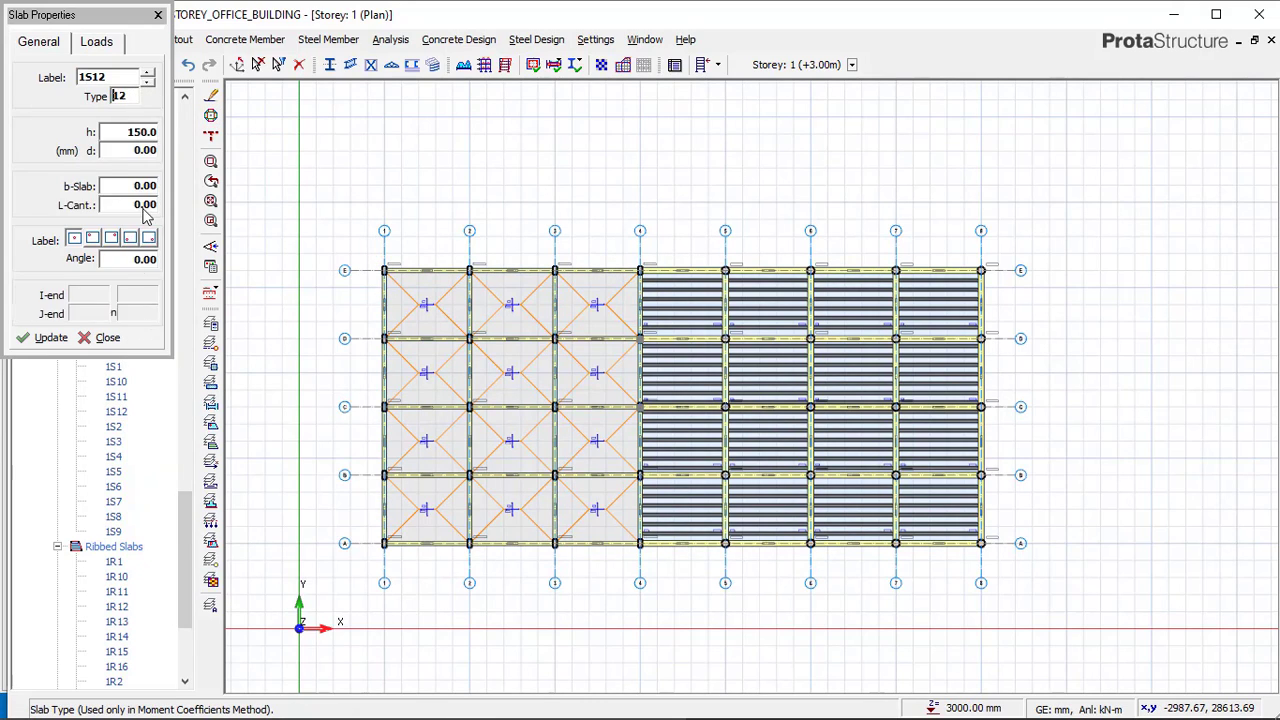
click(130, 150)
click(138, 186)
click(137, 204)
click(135, 186)
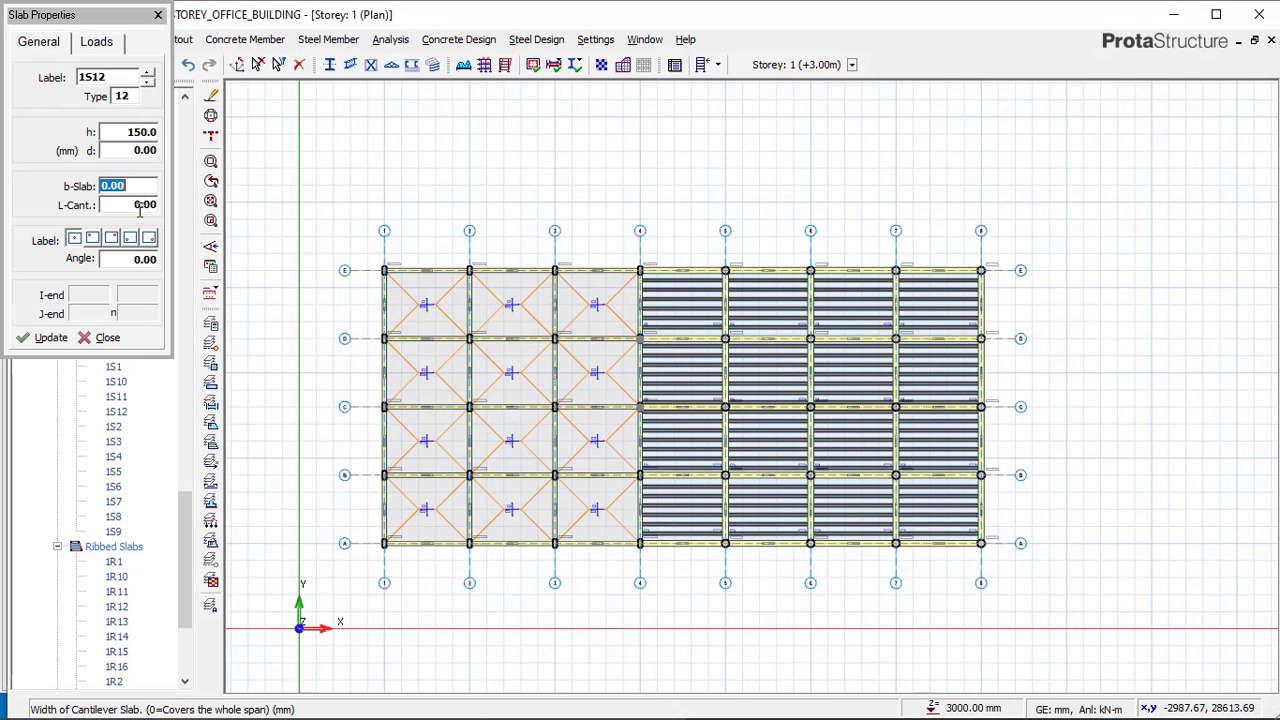
click(131, 205)
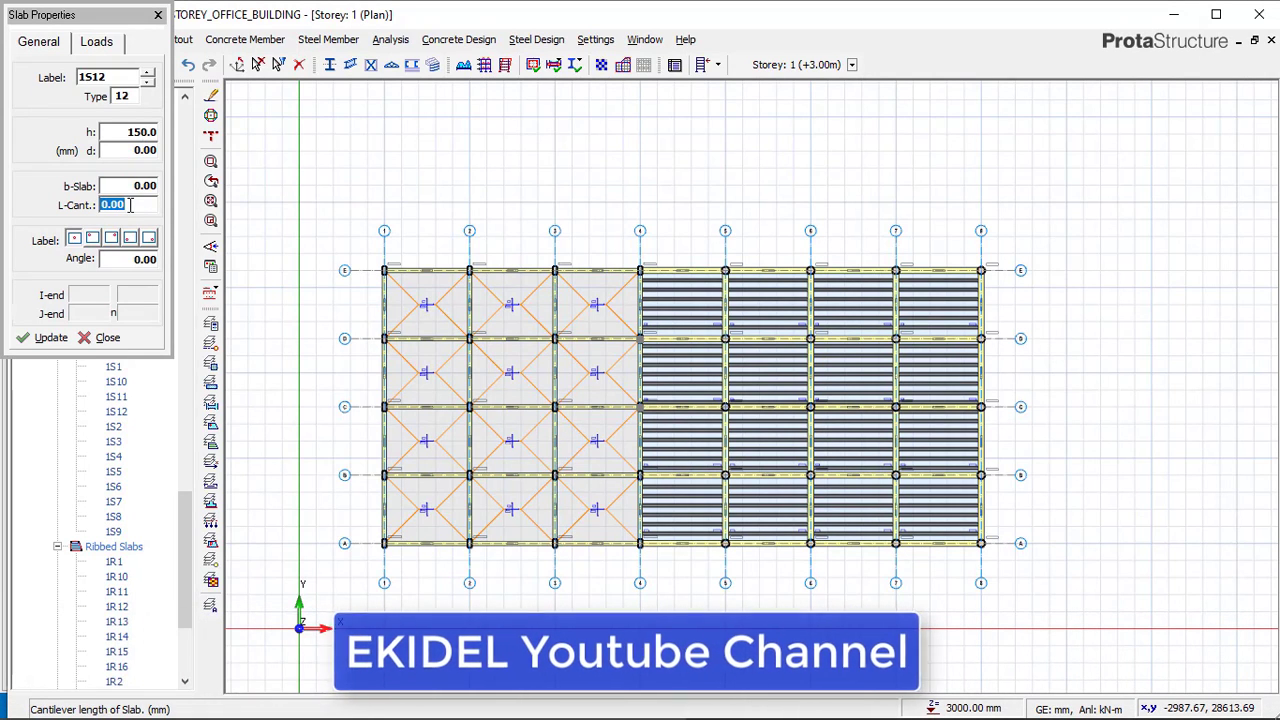
text(1000)
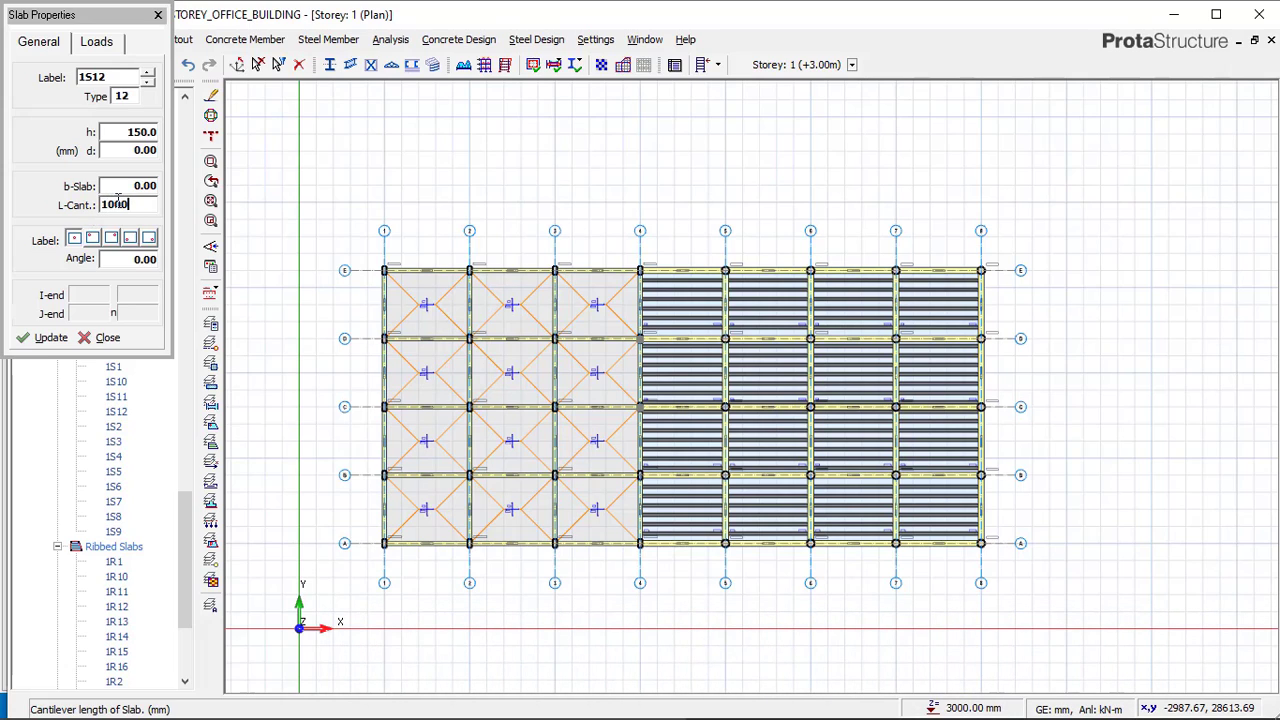
click(103, 50)
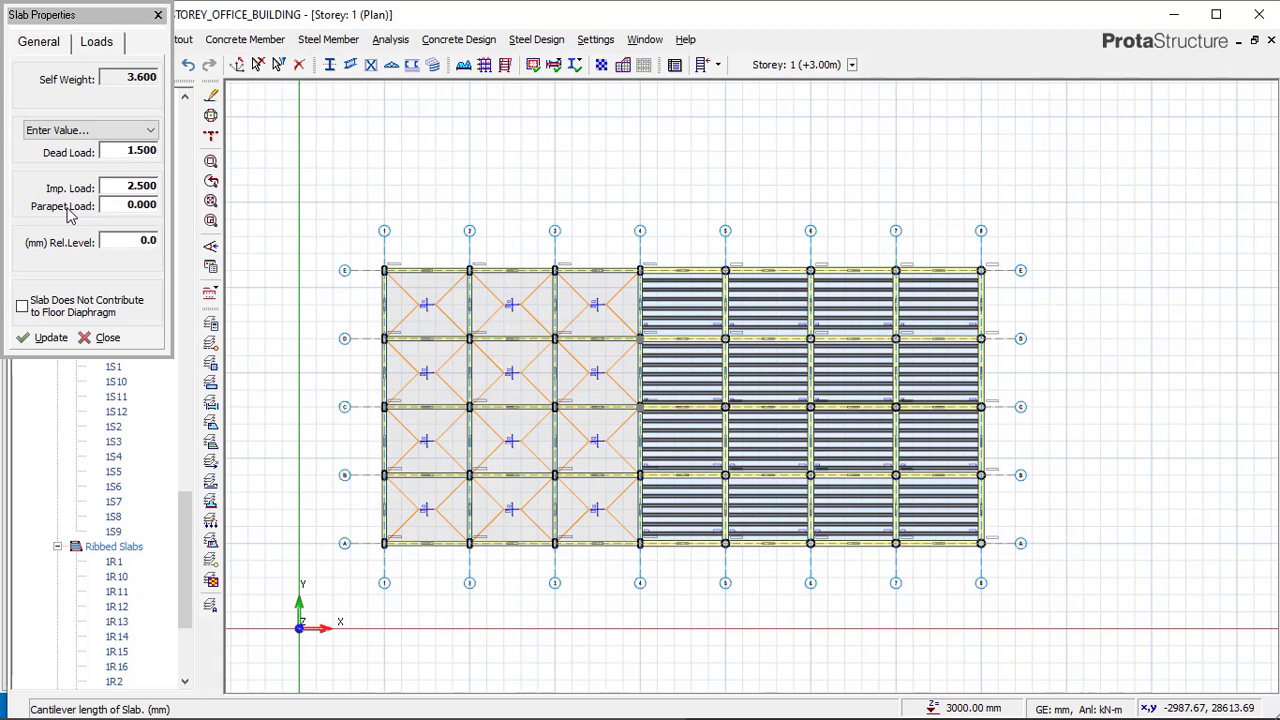
click(128, 205)
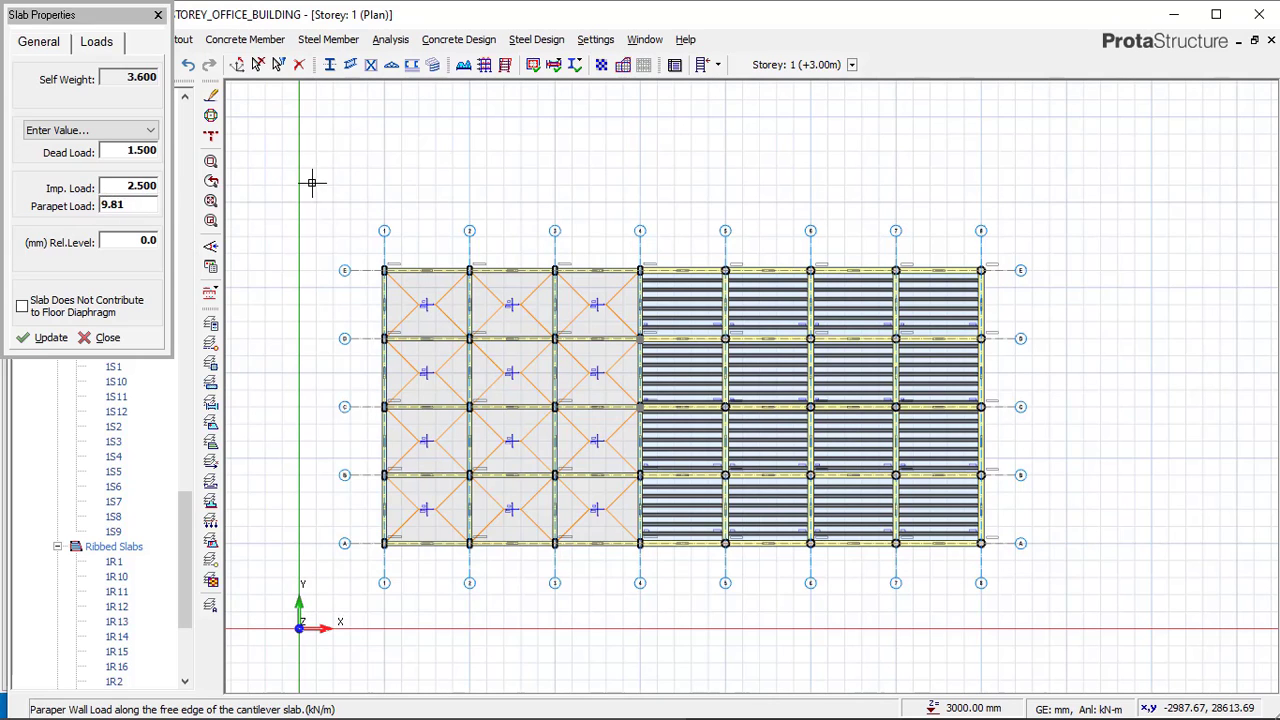
Insert cantilever slabs on the outer side of axis E between axes 1 and 3.
scroll(318, 188, up, 2)
scroll(584, 301, down, 2)
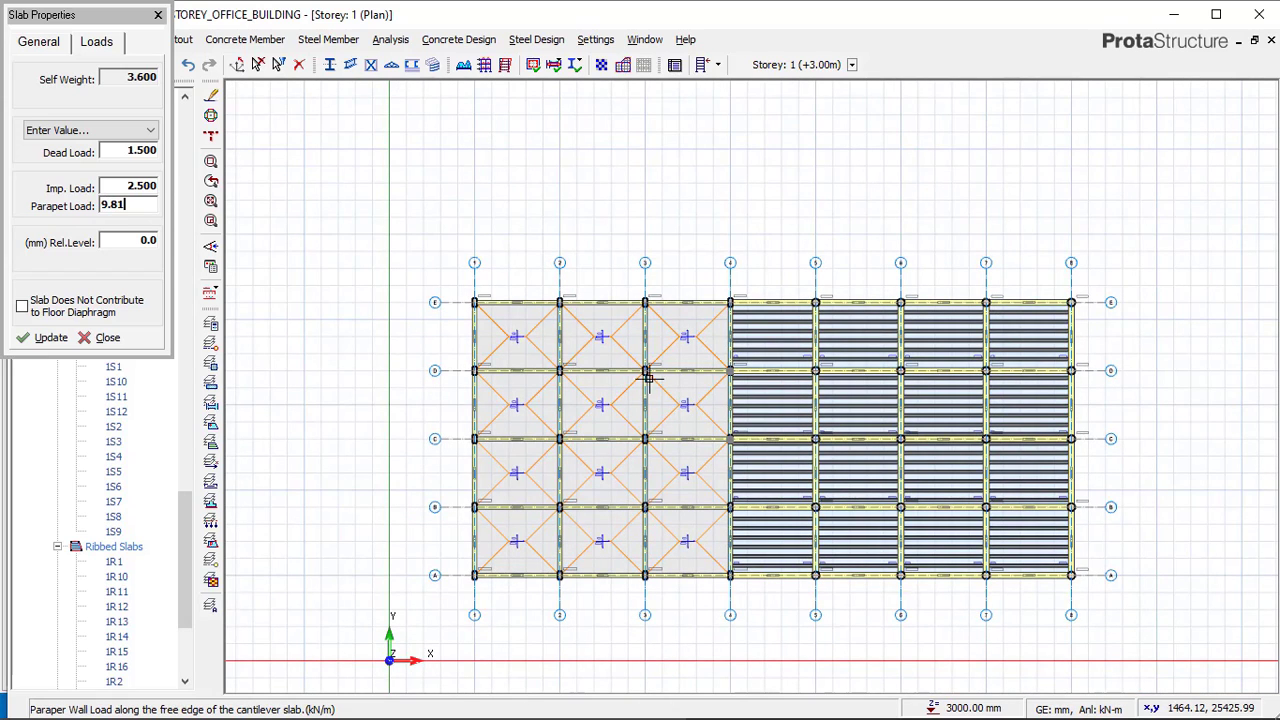
scroll(535, 289, up, 4)
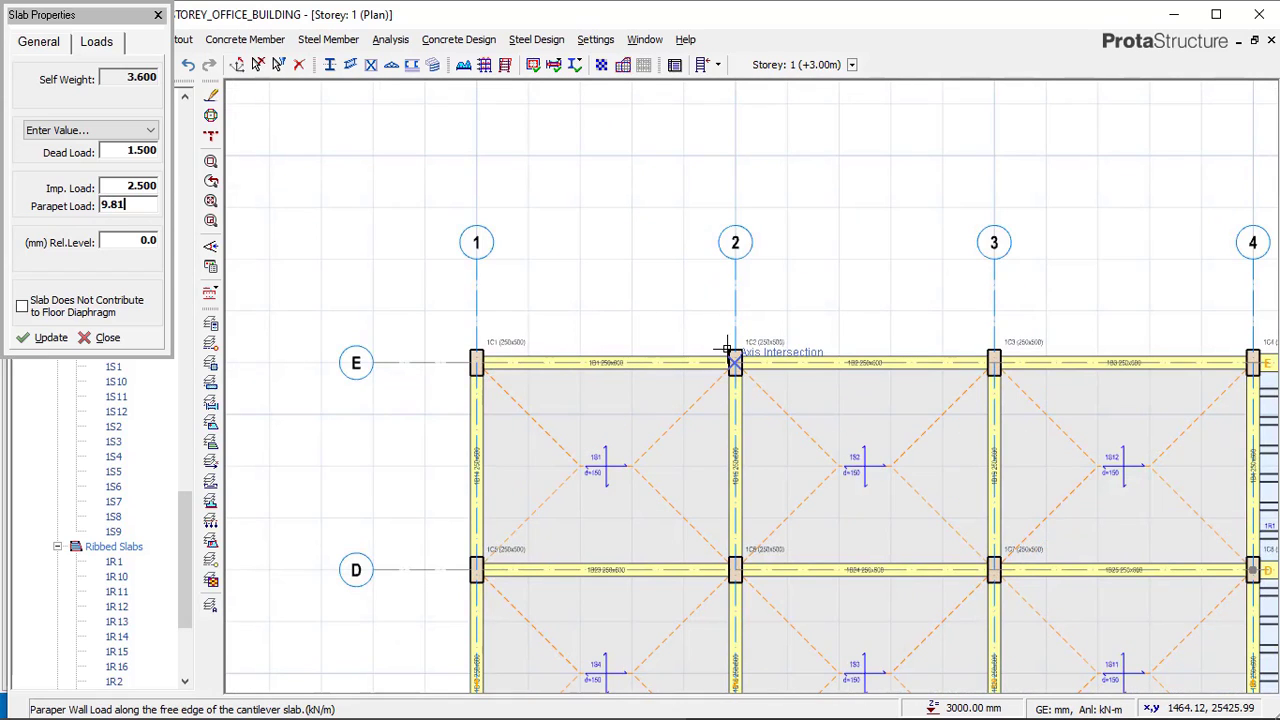
click(468, 348)
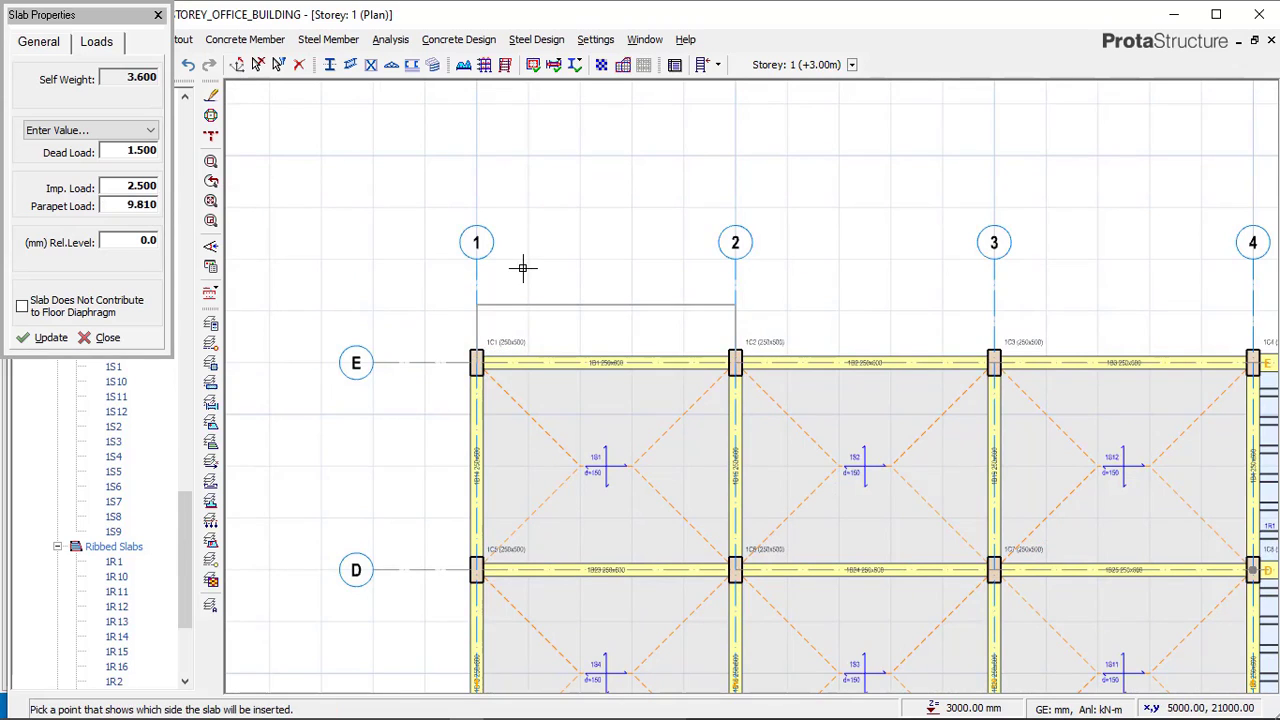
click(990, 350)
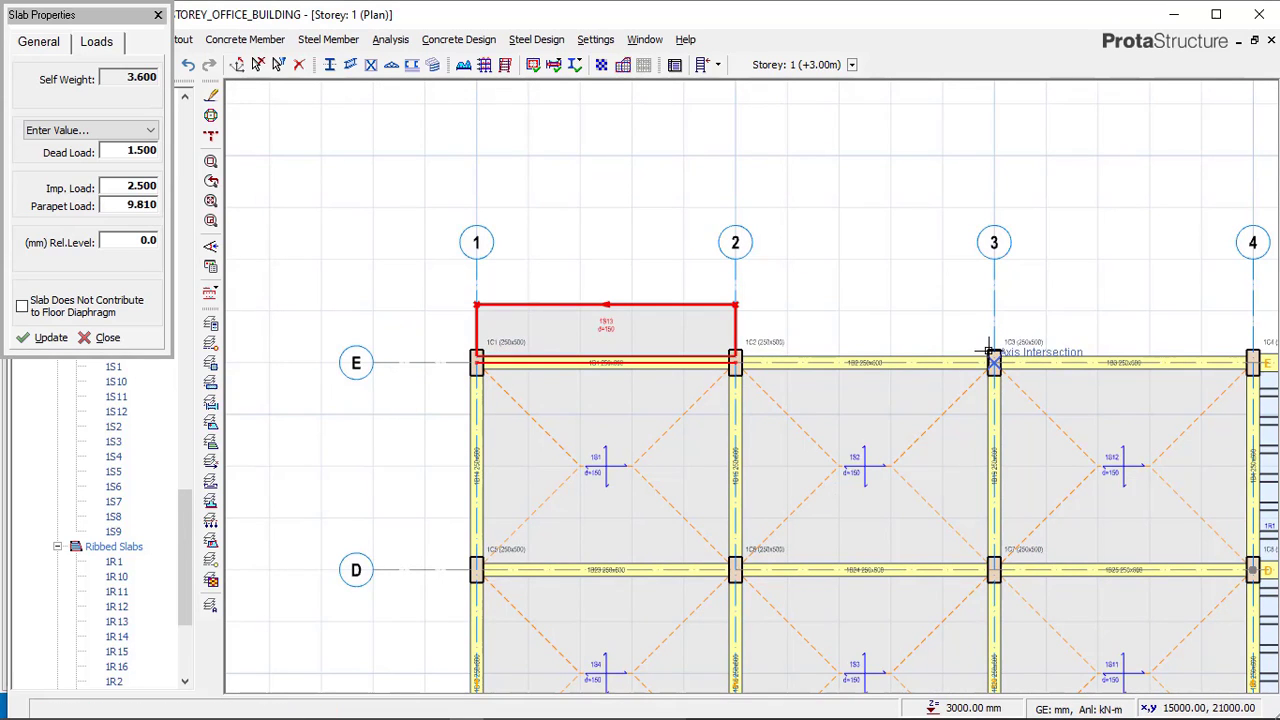
click(728, 346)
click(417, 321)
scroll(445, 321, down, 2)
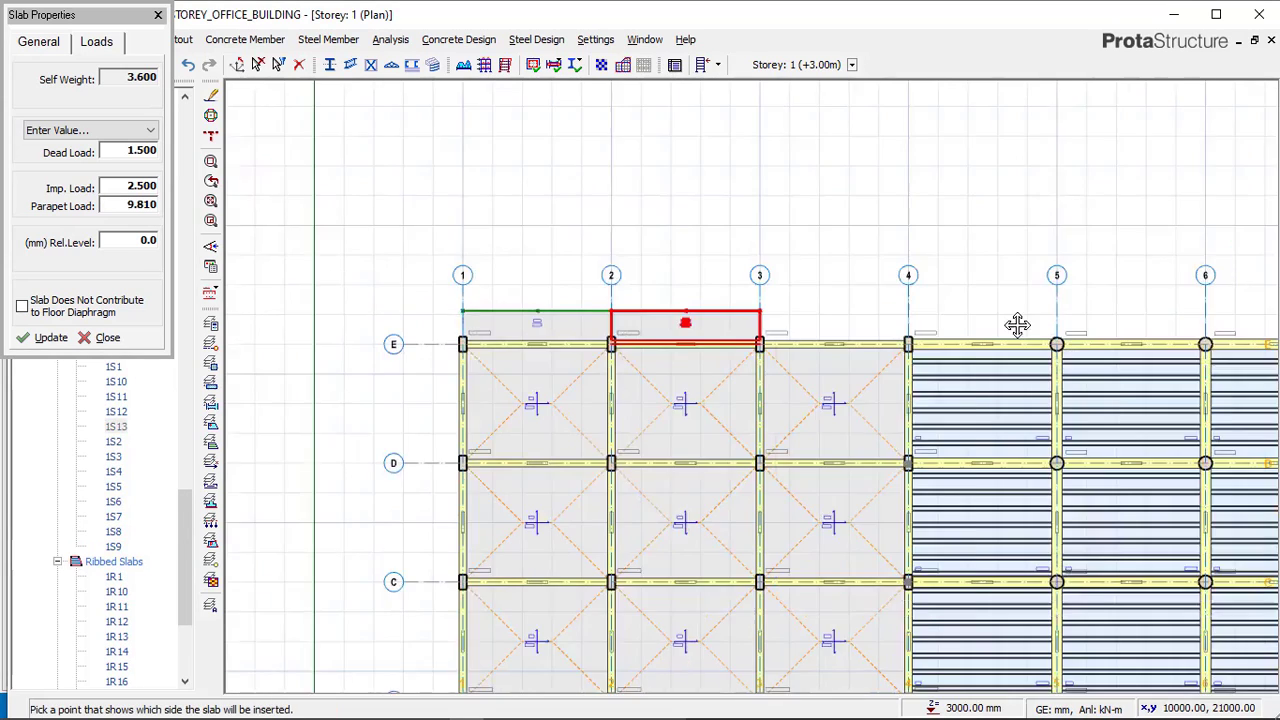
Insert cantilever slabs on the outer side of axis E across the bays from axis 3 to axis 8.
middle_drag(1017, 326, 550, 324)
scroll(592, 317, up, 1)
middle_drag(717, 337, 925, 337)
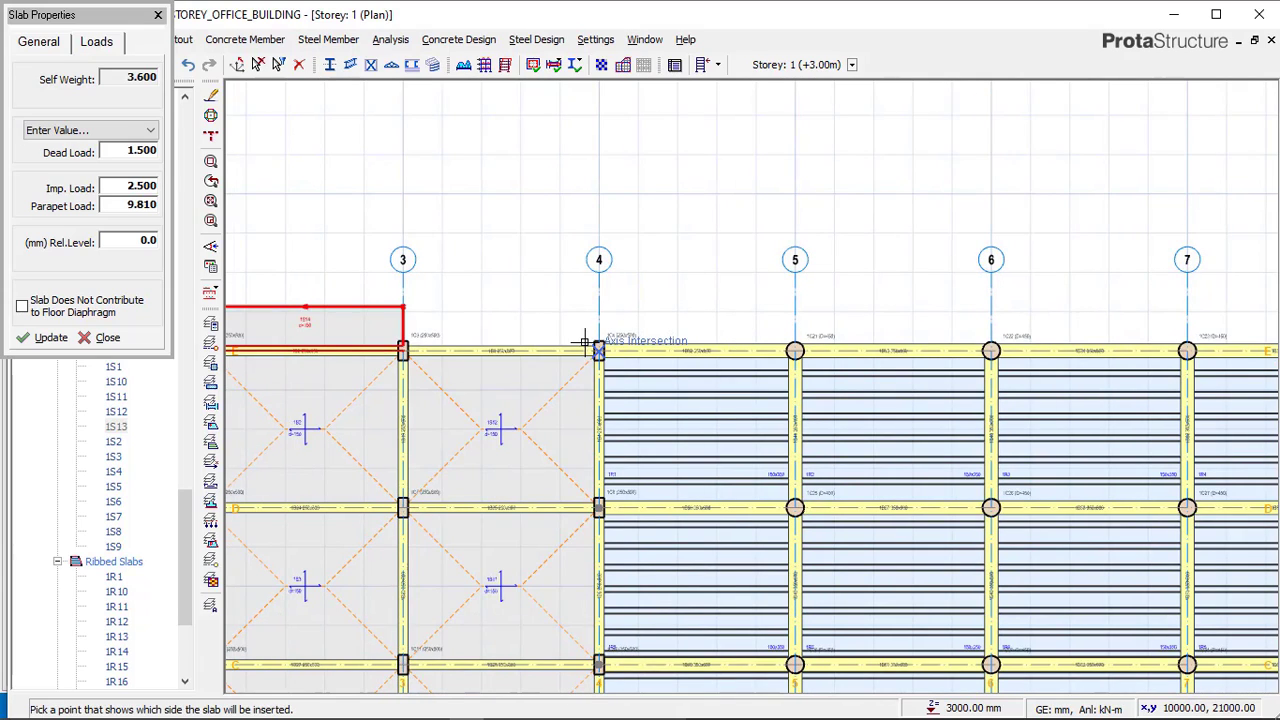
click(598, 350)
click(403, 350)
click(423, 294)
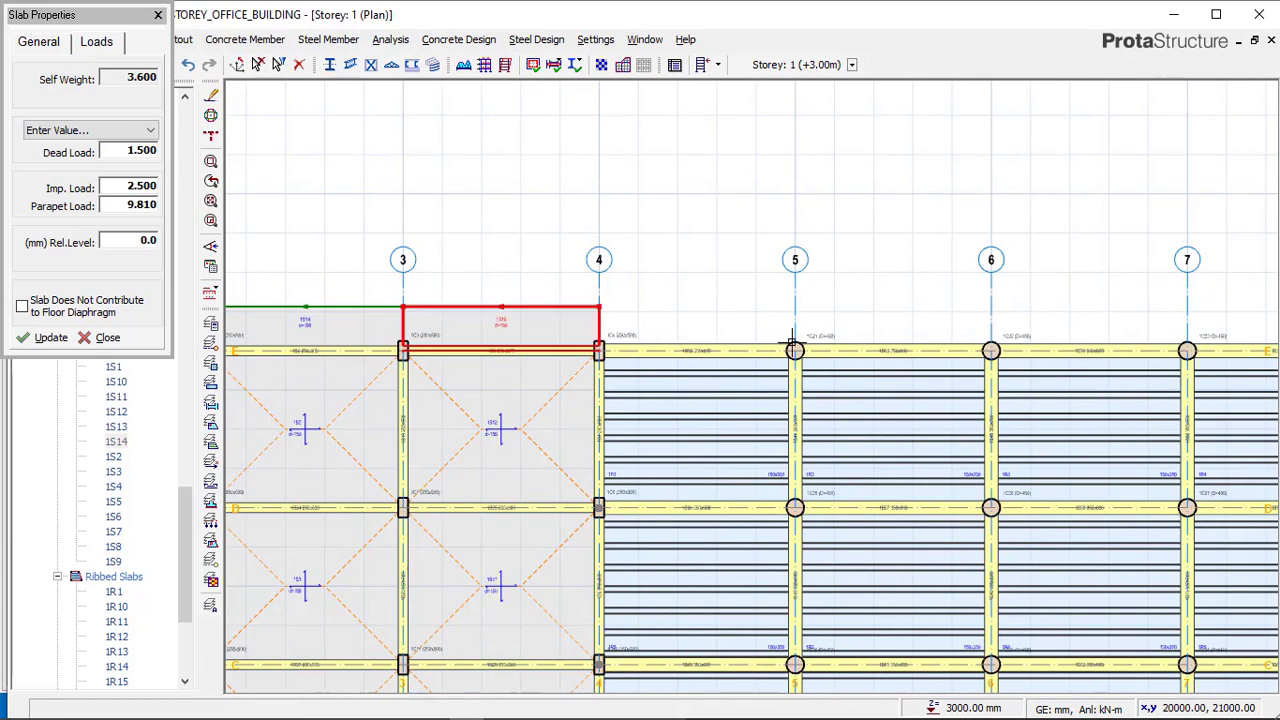
click(794, 350)
click(598, 350)
click(618, 285)
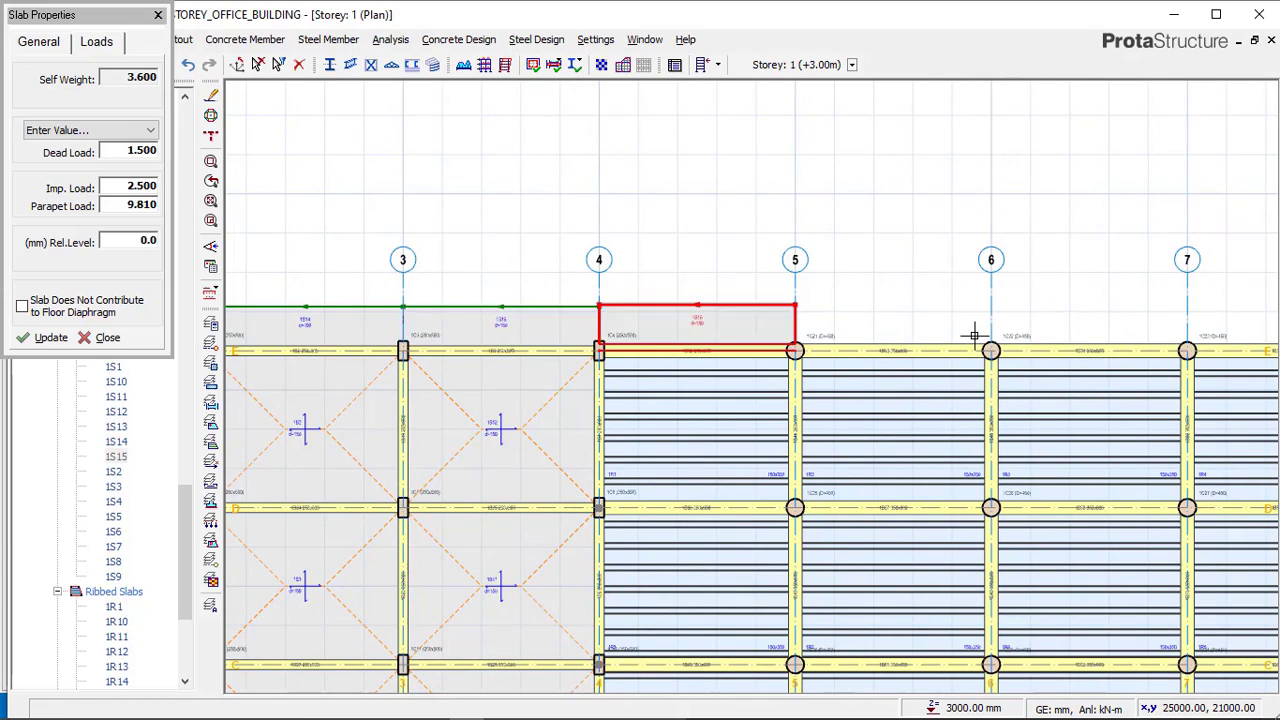
click(821, 321)
click(815, 298)
scroll(545, 336, down, 1)
middle_drag(1044, 334, 849, 325)
scroll(849, 325, up, 1)
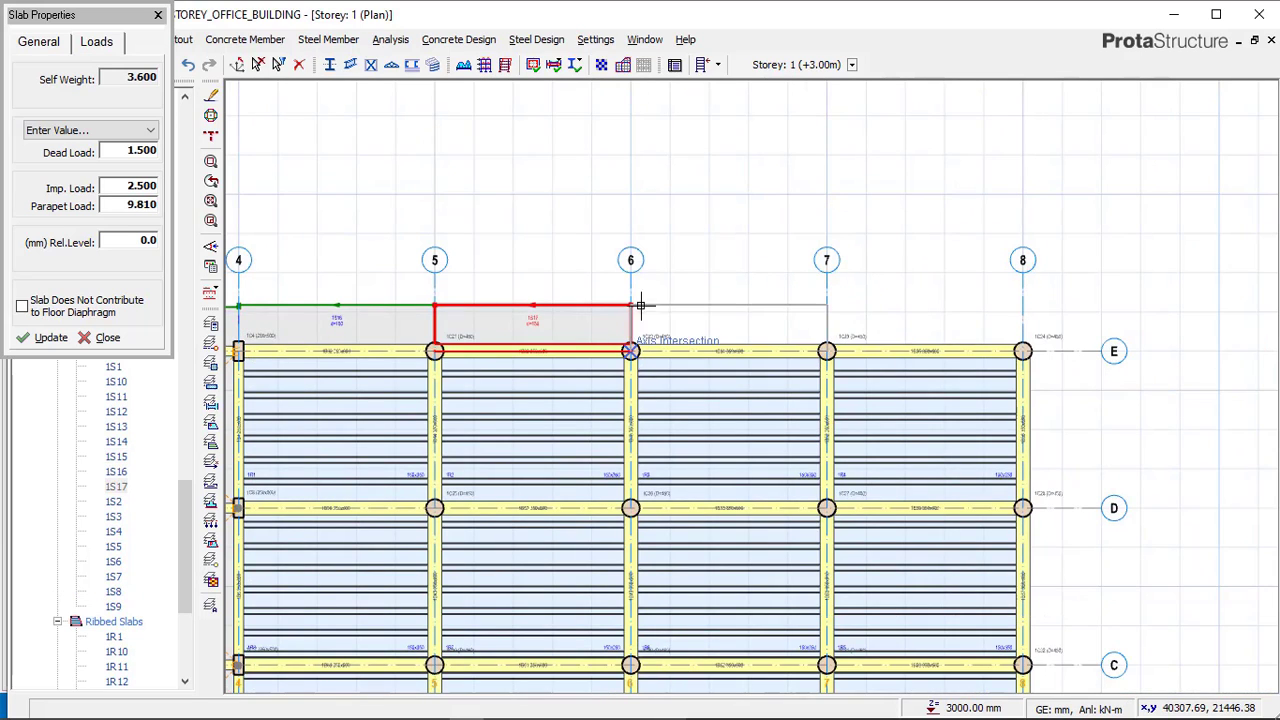
click(937, 357)
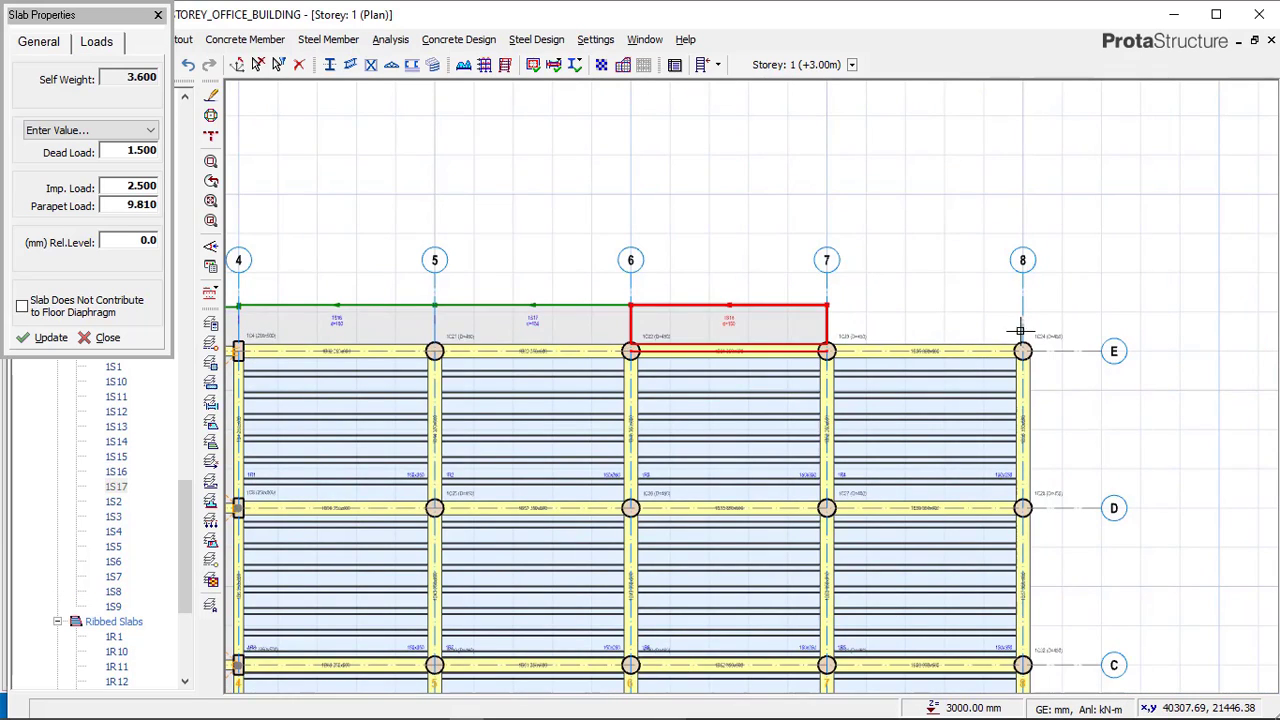
click(840, 330)
scroll(835, 260, down, 1)
middle_drag(862, 319, 644, 258)
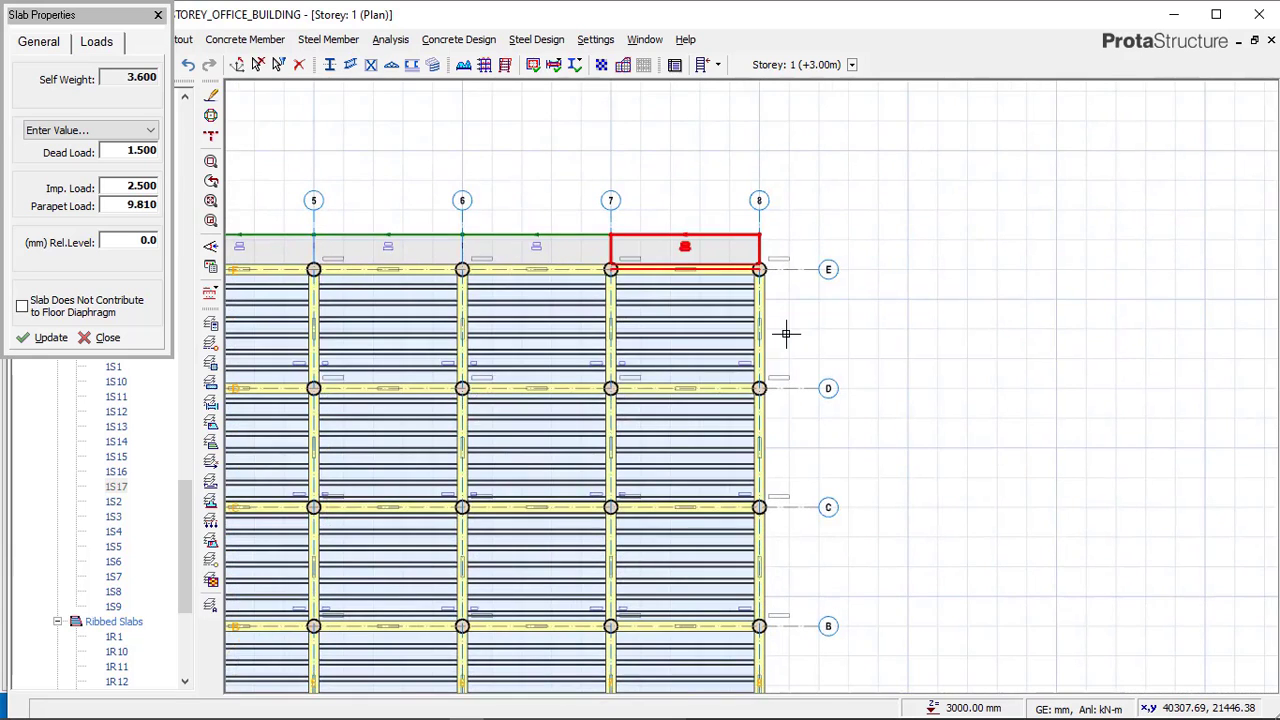
Insert cantilever slabs on the outer side of axis 8 across the bays from axis E down to axis A.
scroll(785, 295, up, 1)
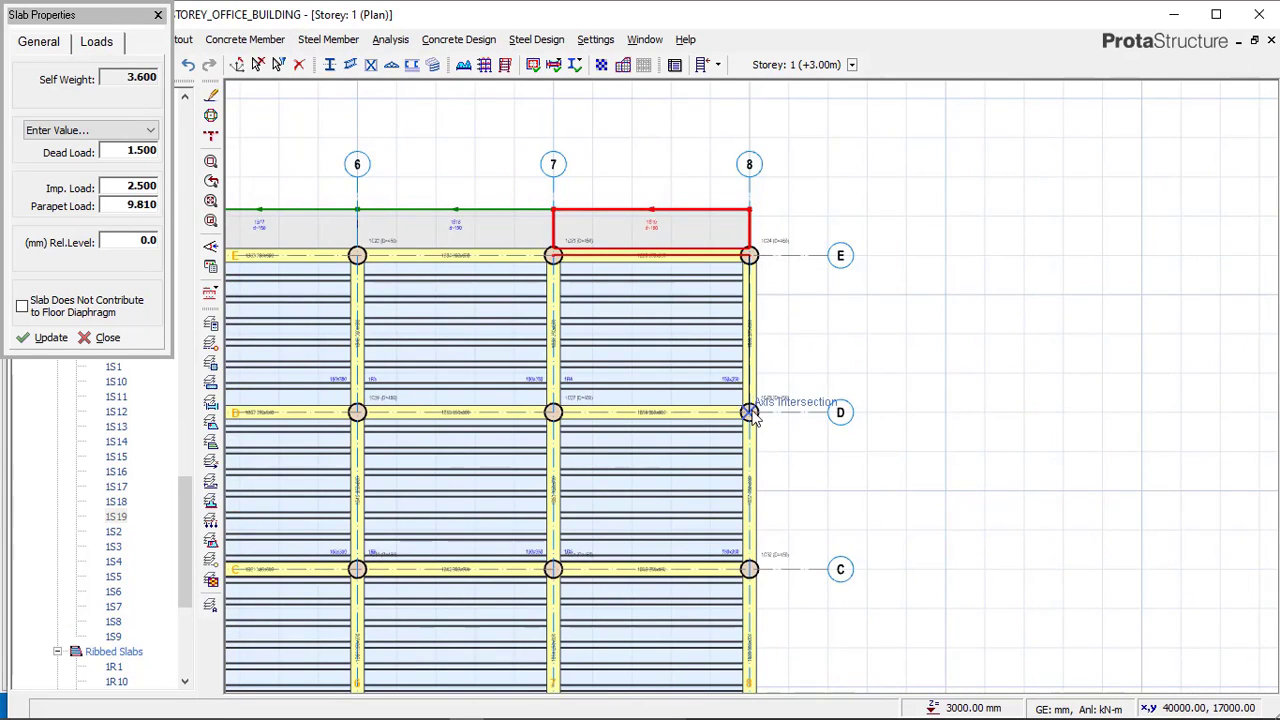
click(826, 352)
middle_drag(797, 339, 836, 209)
middle_drag(766, 300, 767, 243)
drag(788, 244, 789, 371)
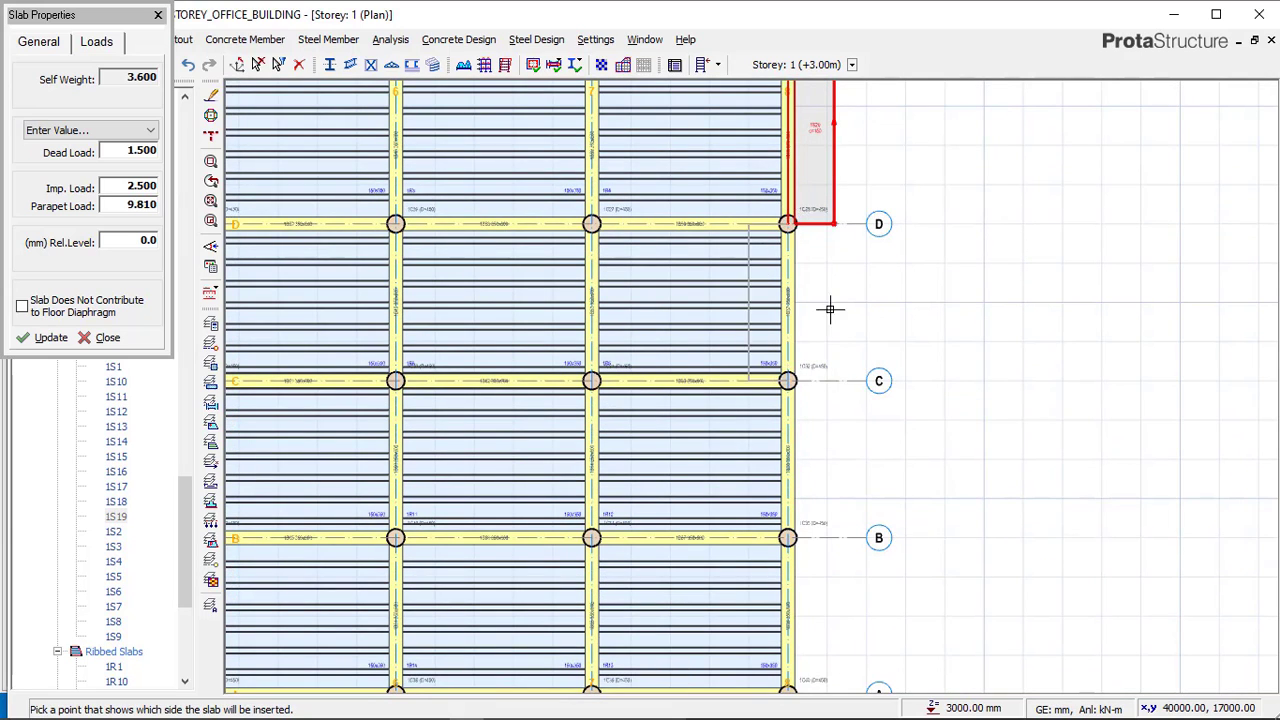
click(849, 309)
middle_drag(804, 372, 779, 283)
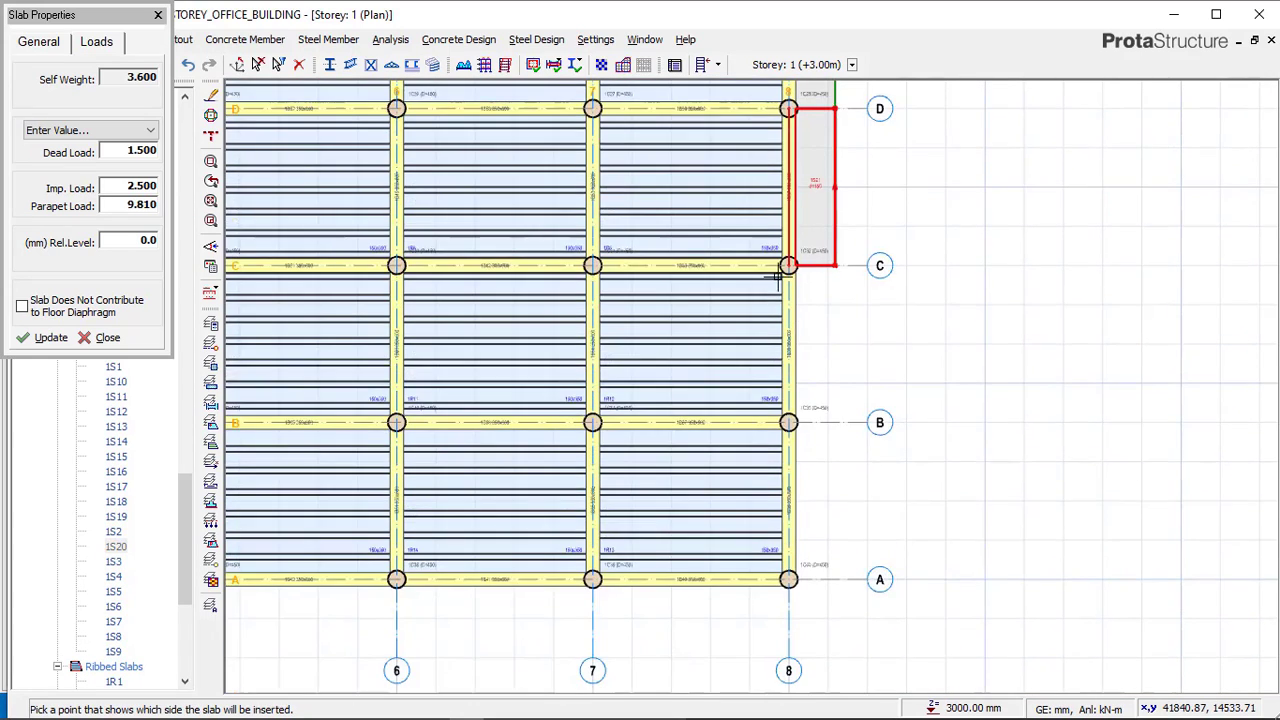
drag(783, 260, 785, 416)
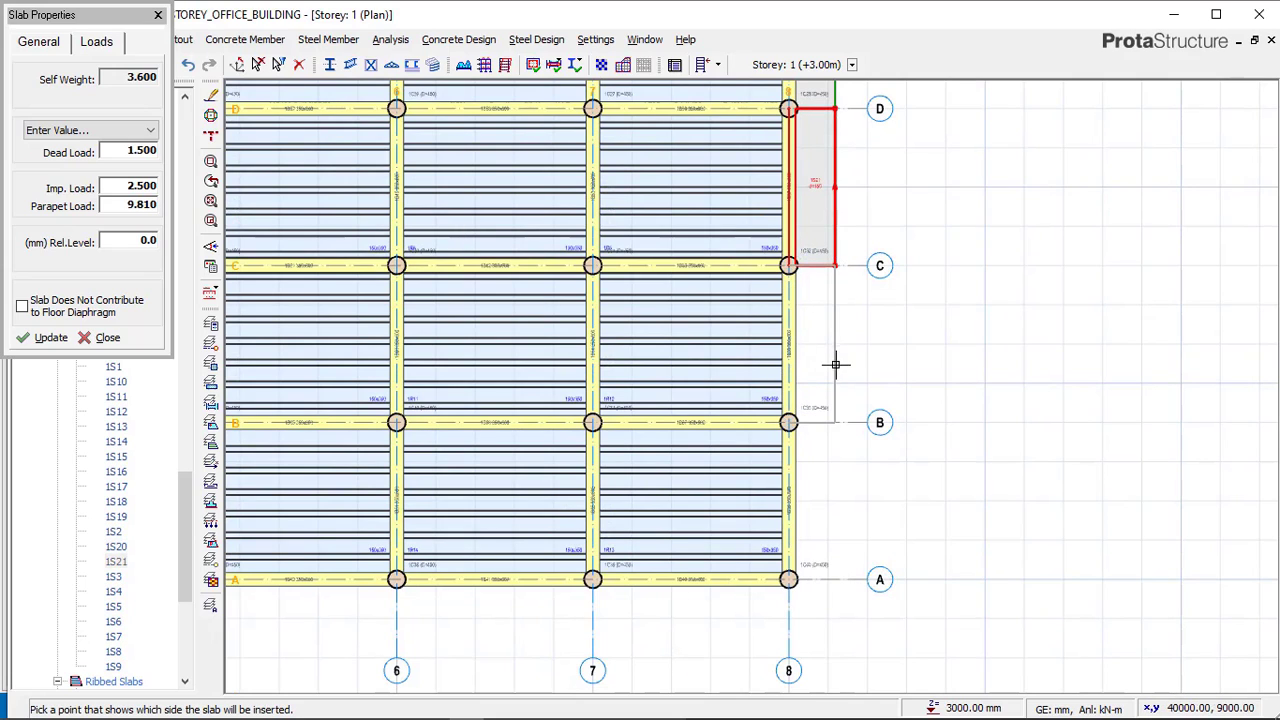
click(836, 365)
drag(825, 536, 779, 568)
scroll(1000, 393, down, 3)
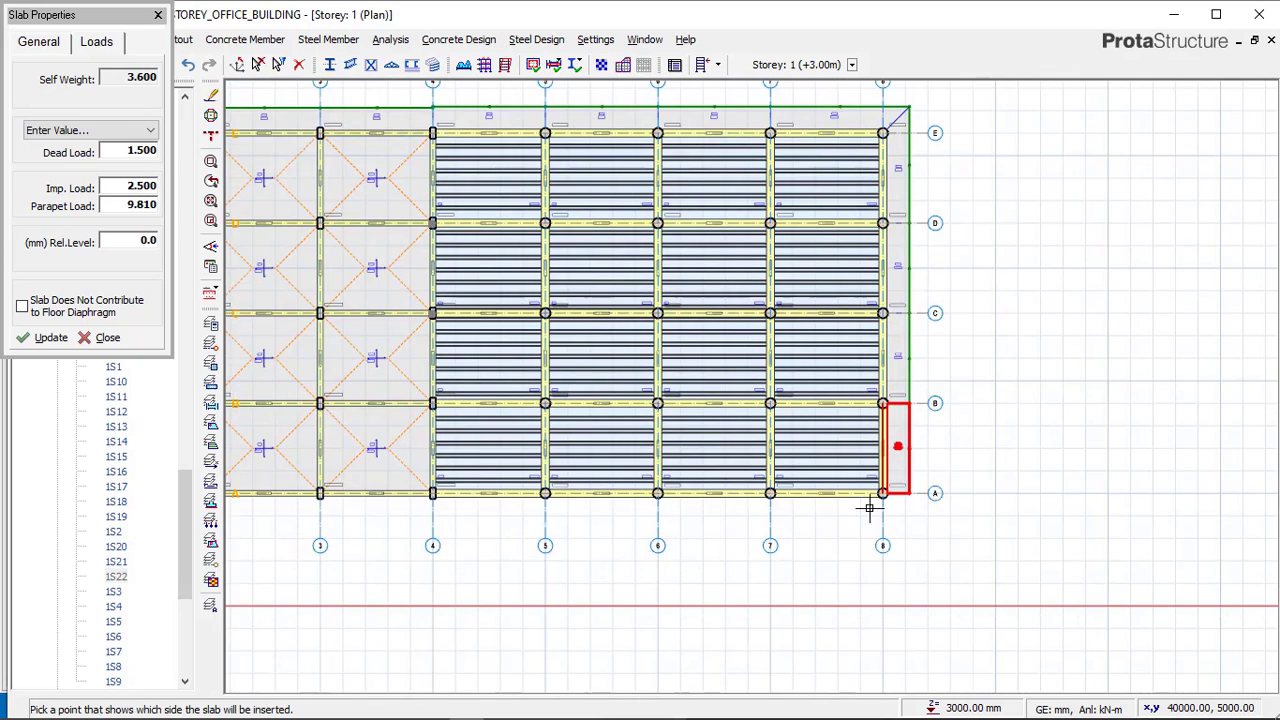
click(874, 483)
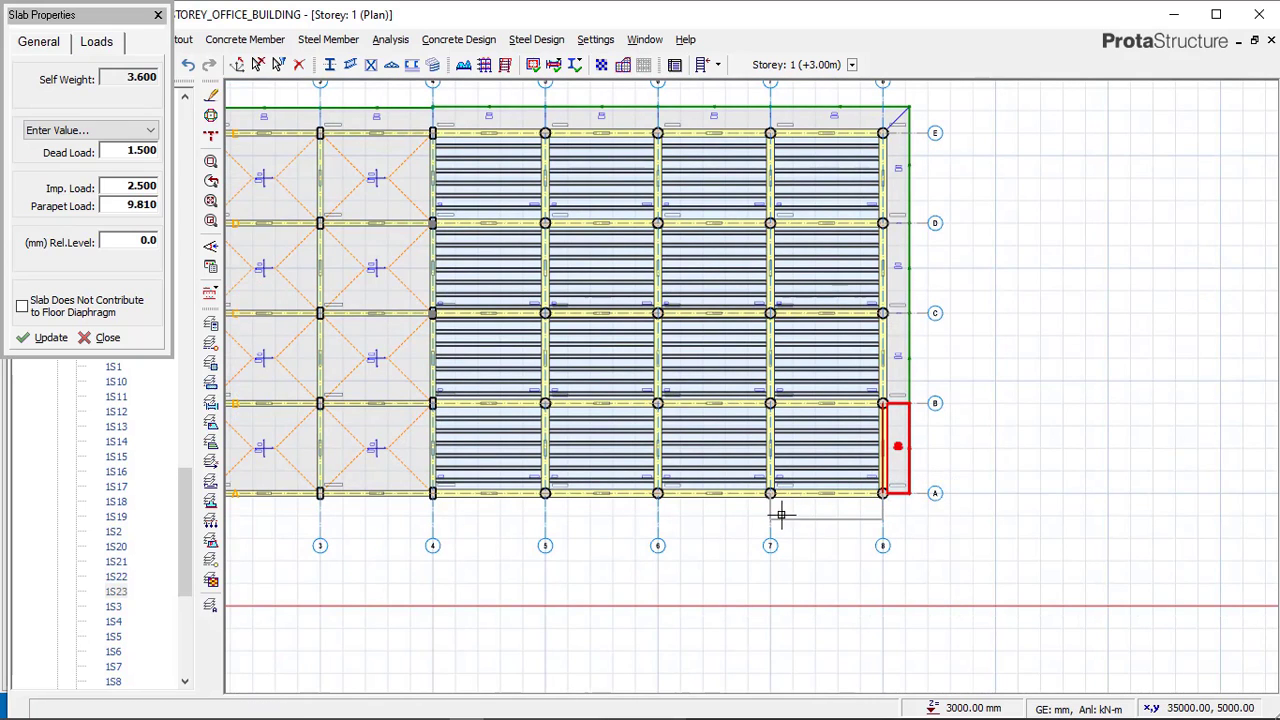
Insert cantilever slabs on the outer side of axis A across the bays from axis 8 to axis 2.
scroll(762, 520, up, 2)
scroll(758, 510, up, 1)
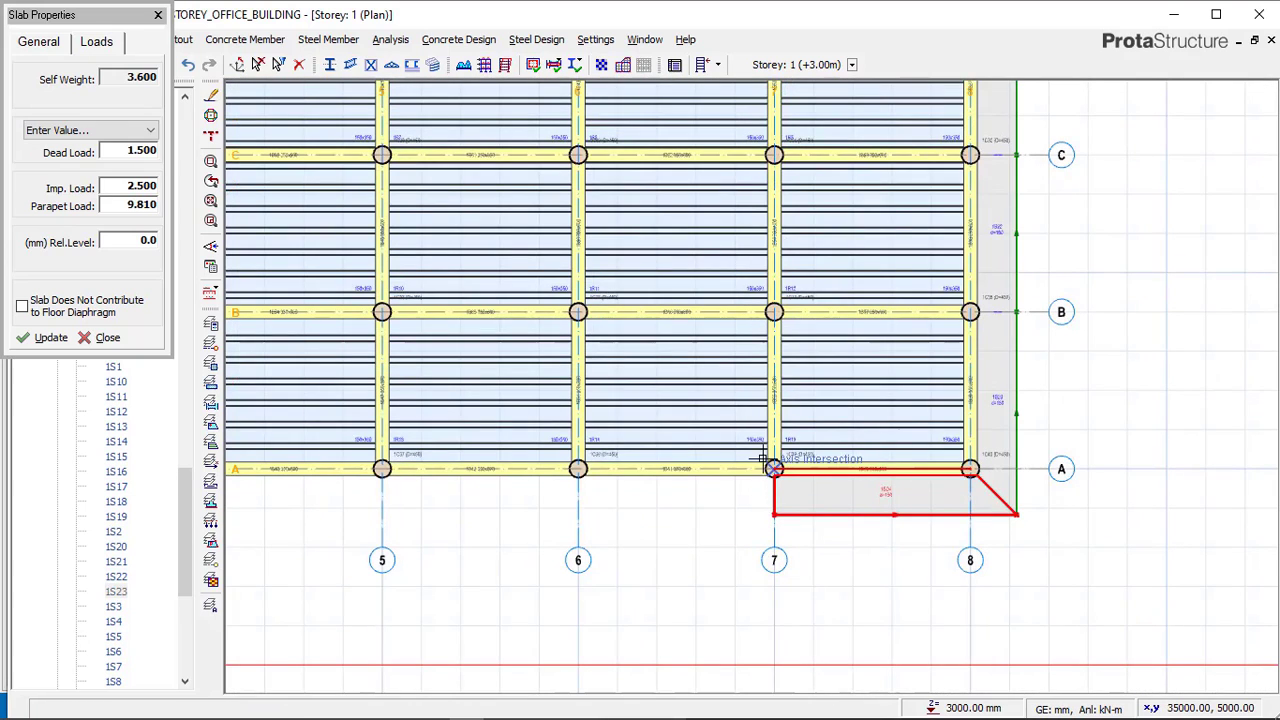
click(565, 458)
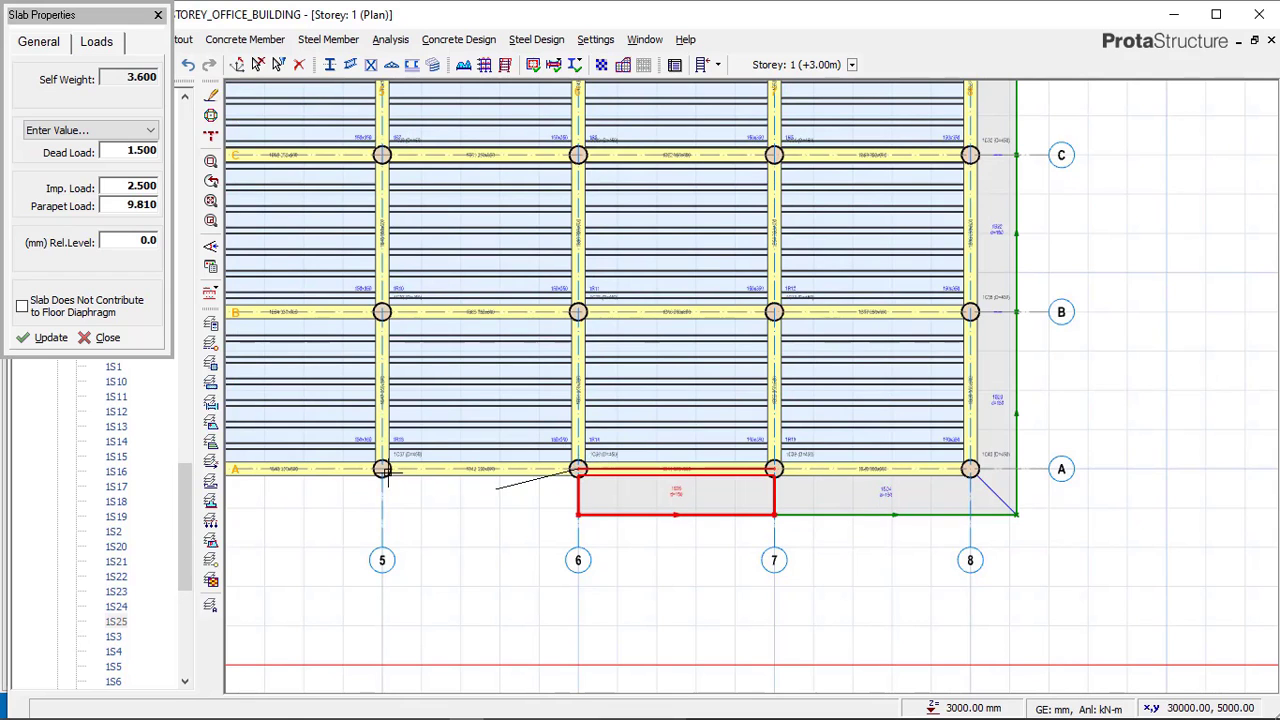
click(466, 507)
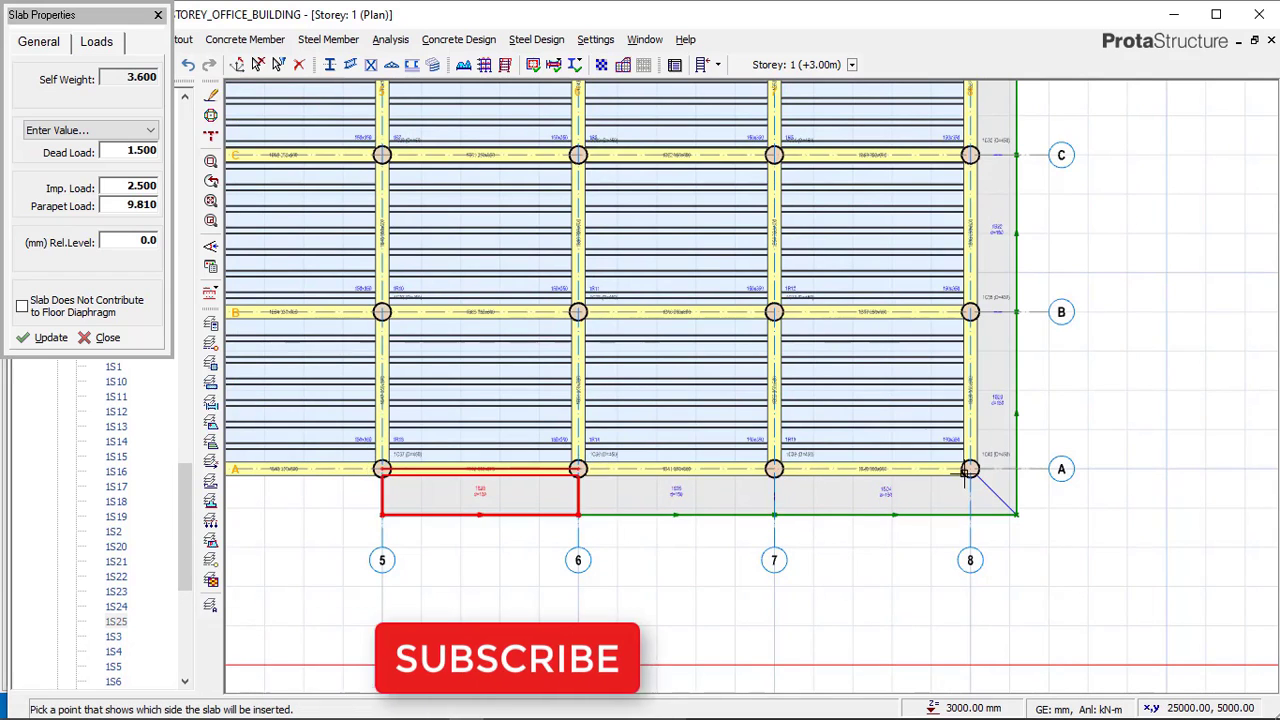
scroll(517, 486, down, 2)
scroll(671, 476, up, 1)
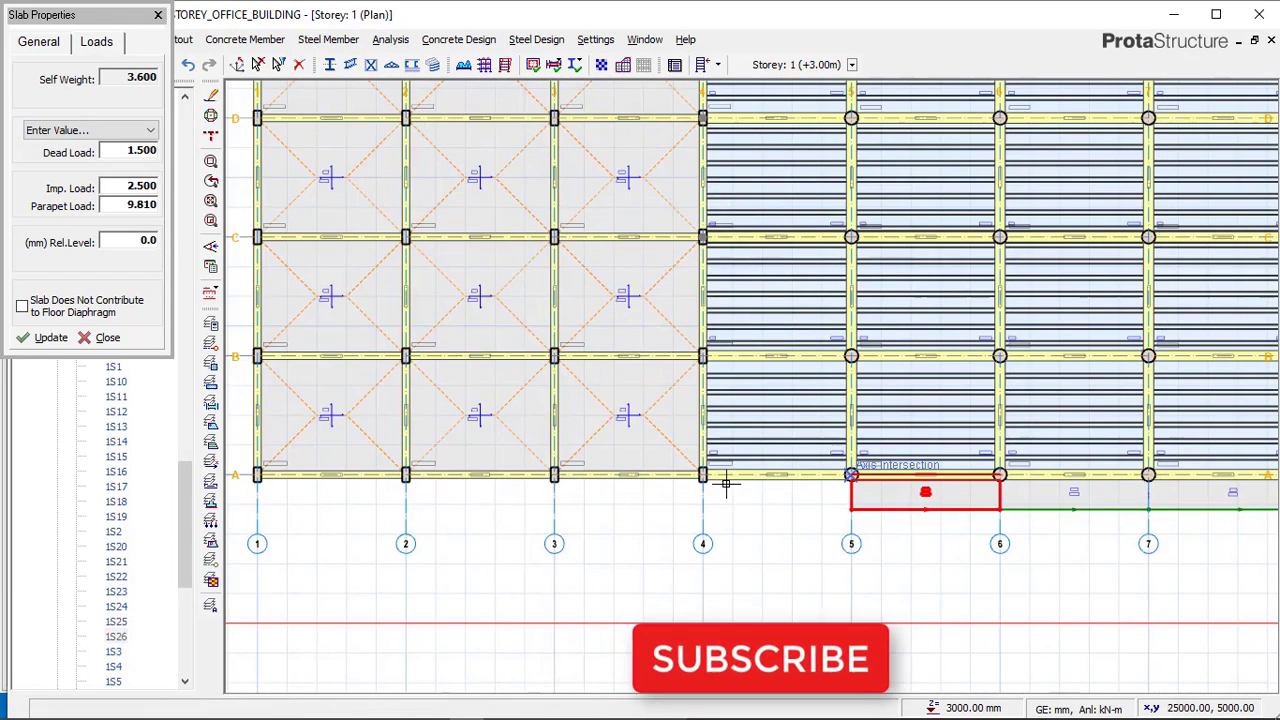
click(790, 497)
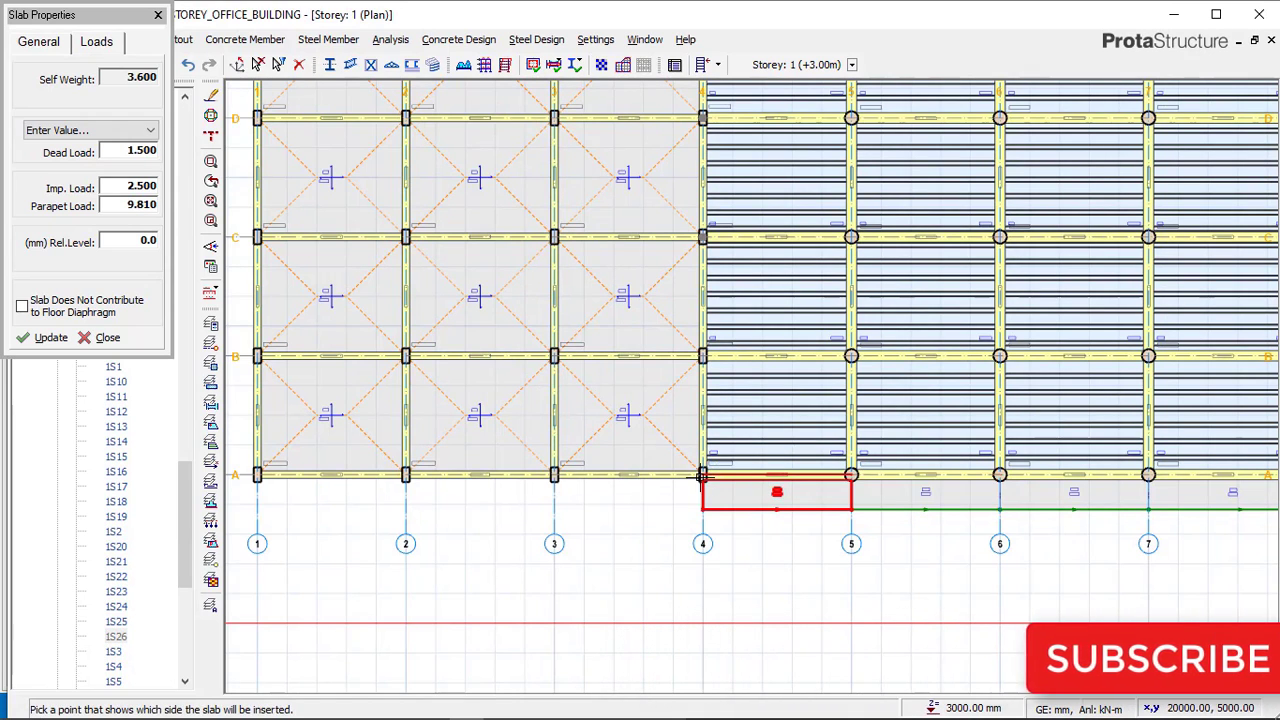
scroll(711, 486, up, 1)
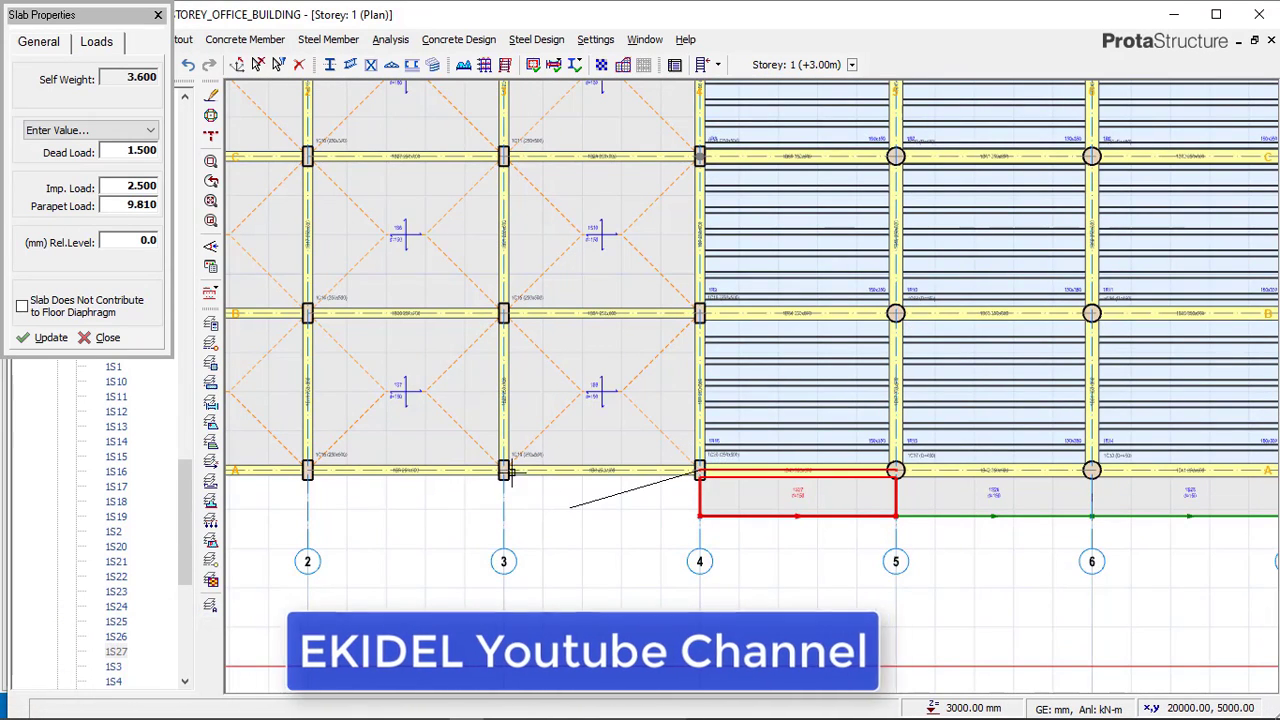
click(604, 498)
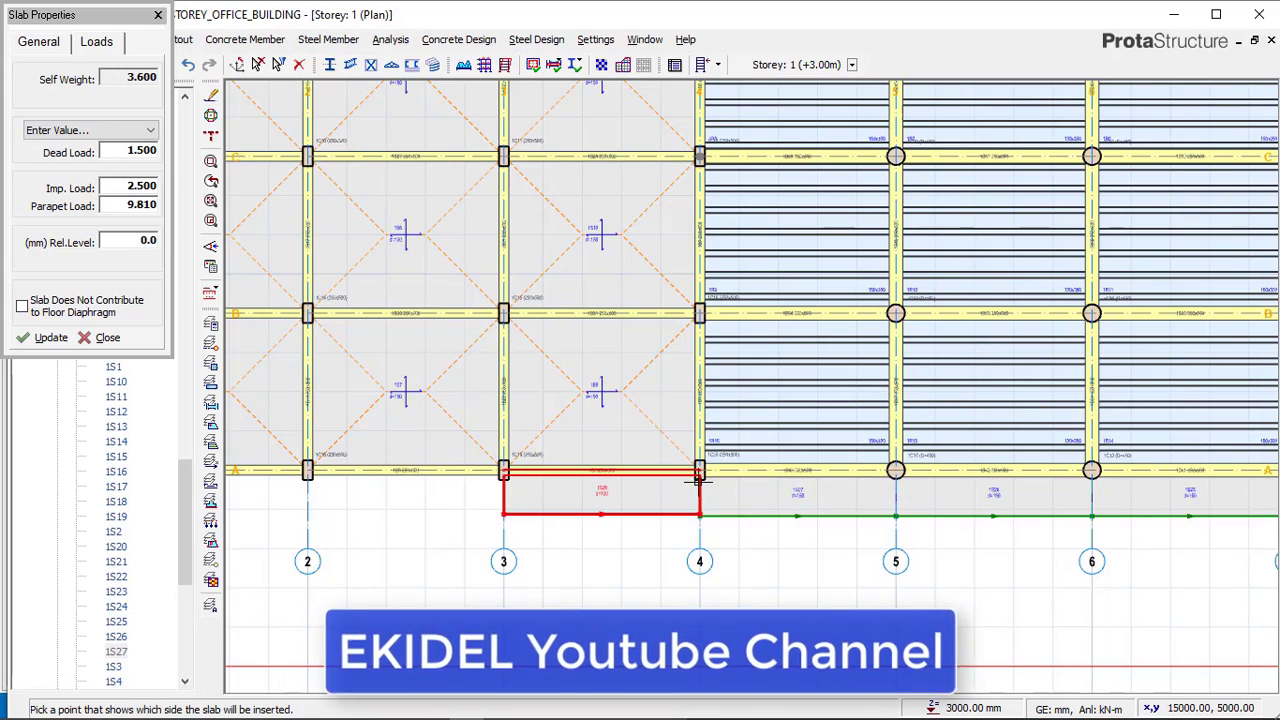
scroll(697, 480, down, 2)
middle_drag(697, 480, 968, 468)
scroll(846, 465, up, 1)
scroll(846, 465, up, 2)
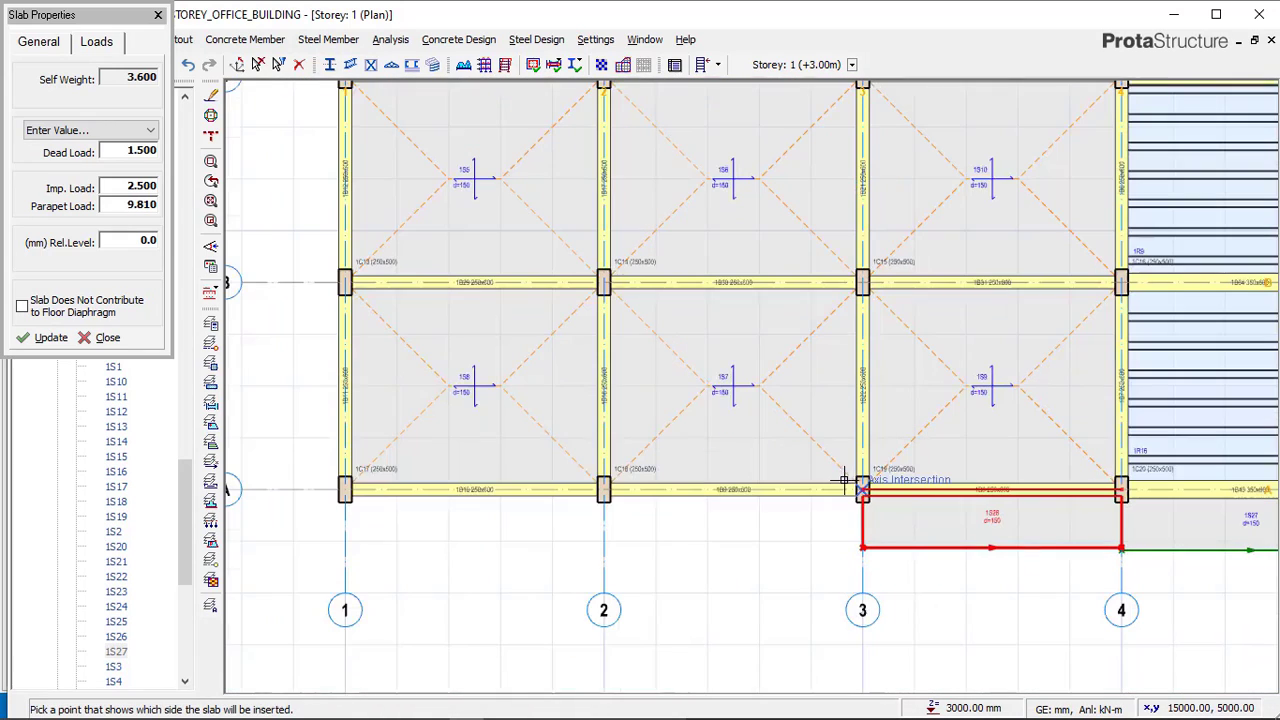
click(600, 482)
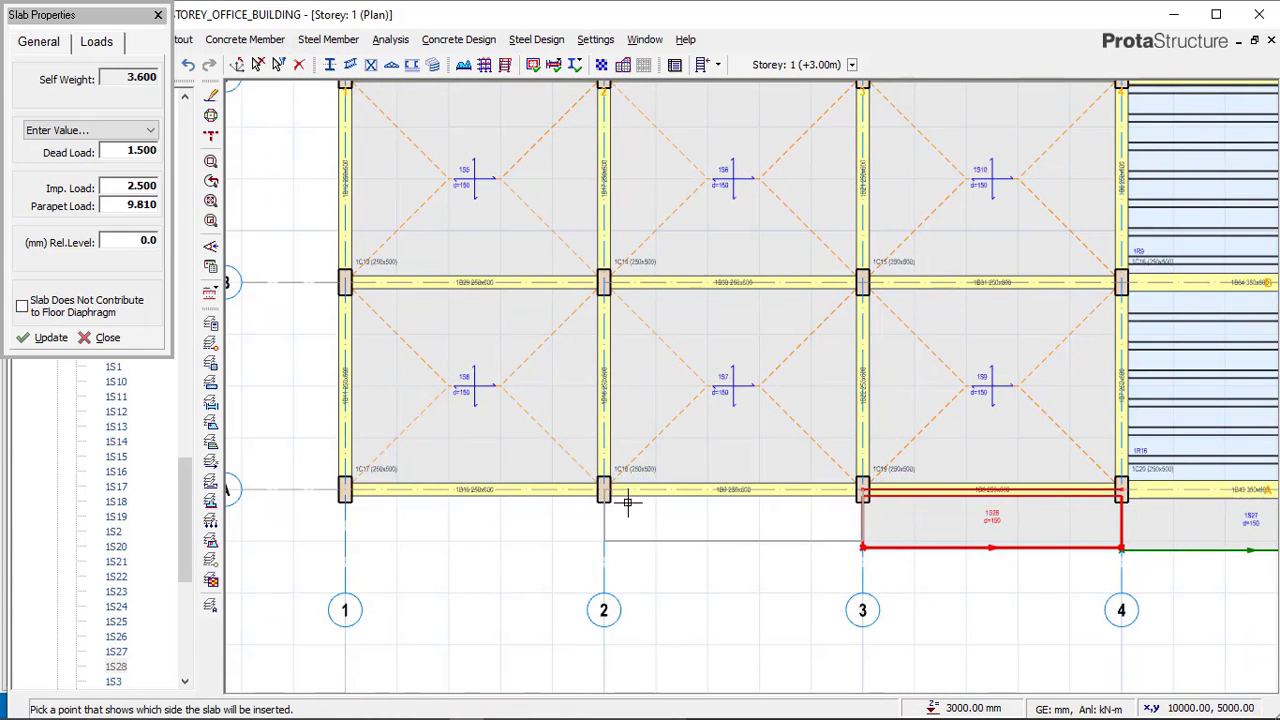
click(669, 535)
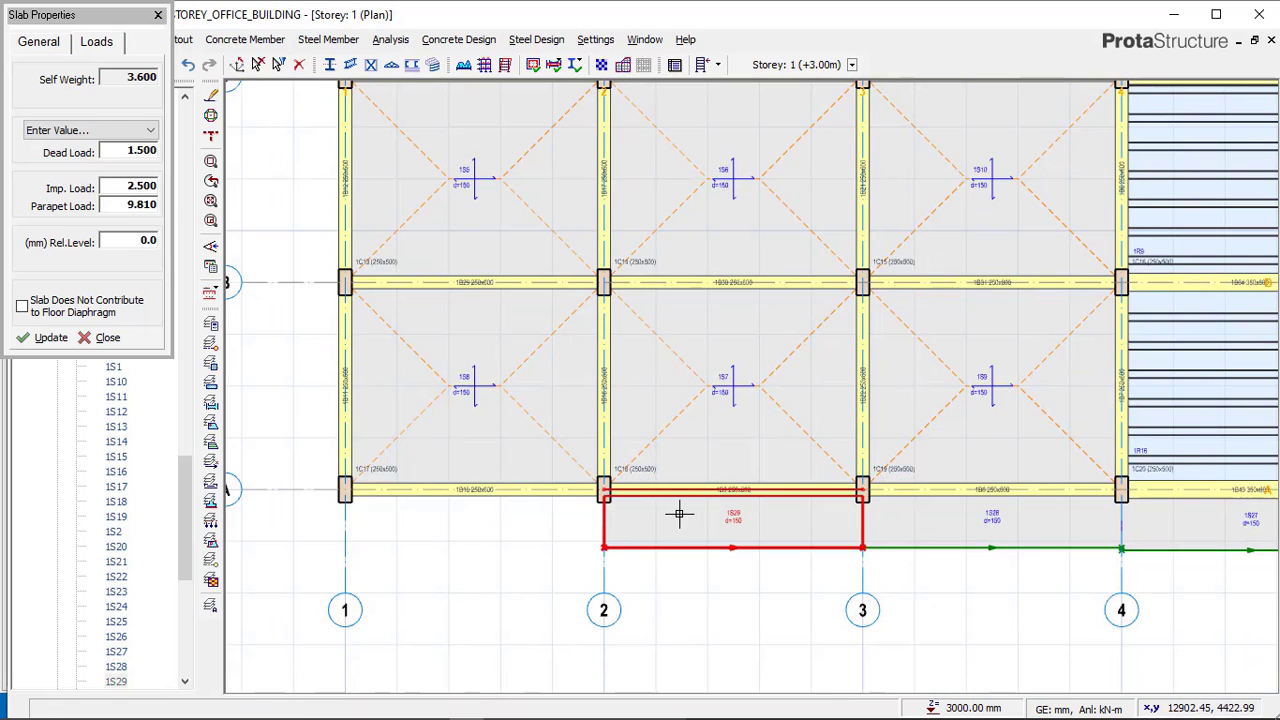
scroll(689, 520, down, 3)
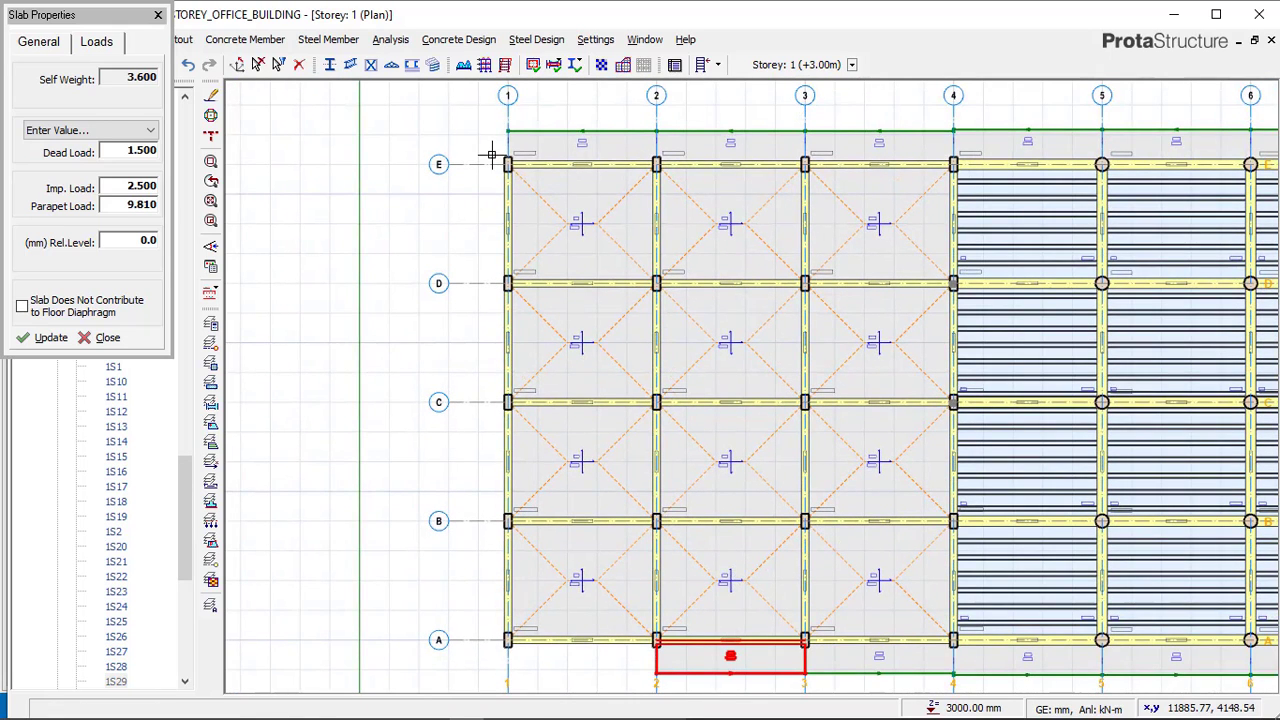
Insert cantilever slabs on the outer side of axis 1 across the bays from axis E to axis A.
click(493, 156)
click(507, 283)
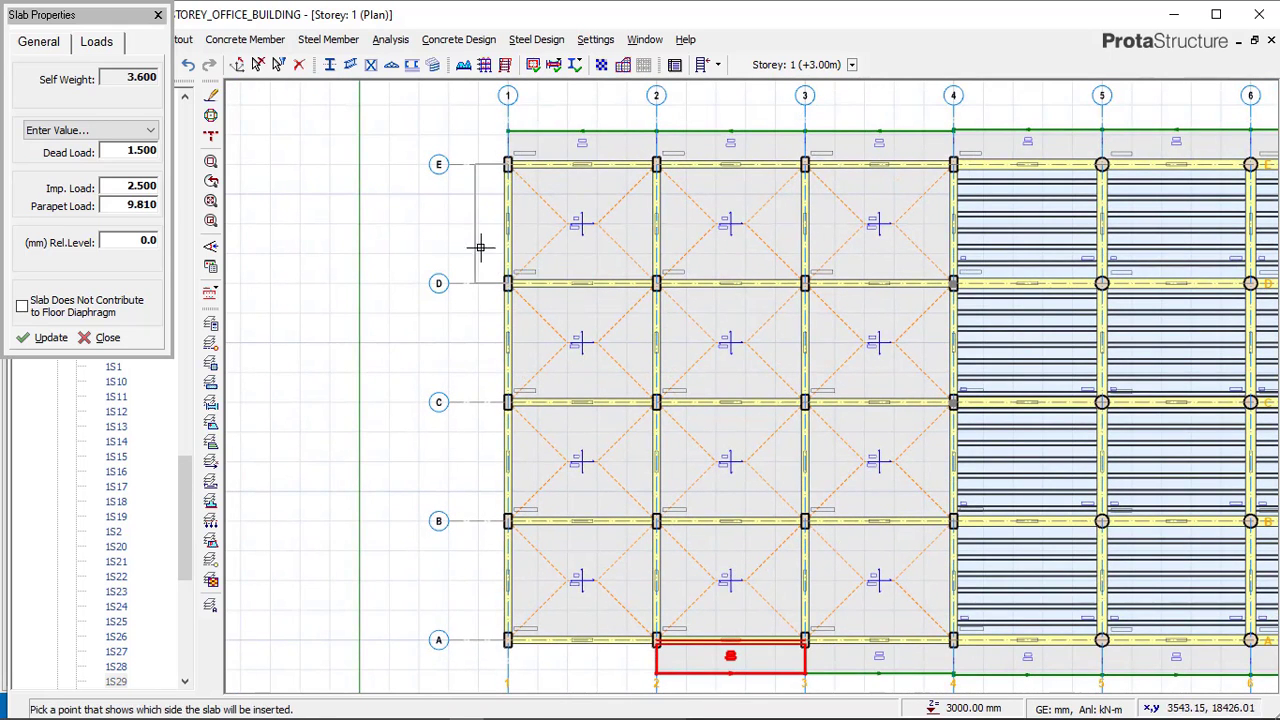
click(480, 247)
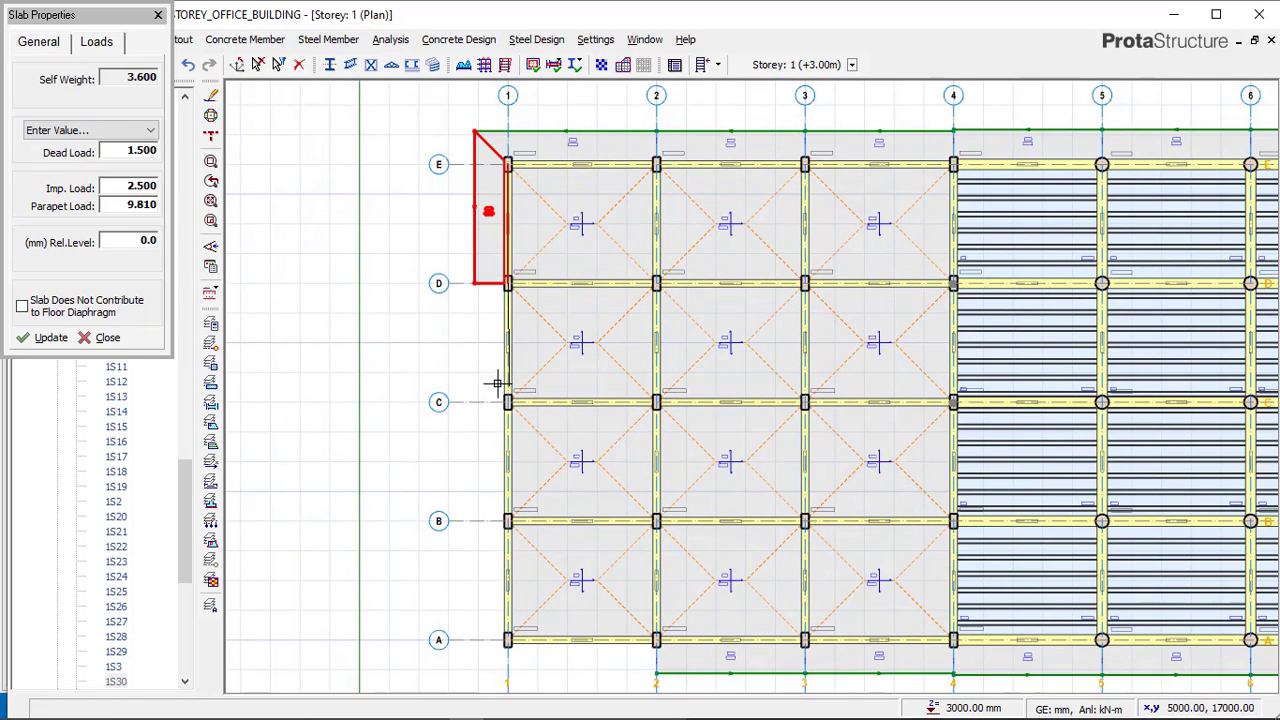
click(468, 361)
click(508, 398)
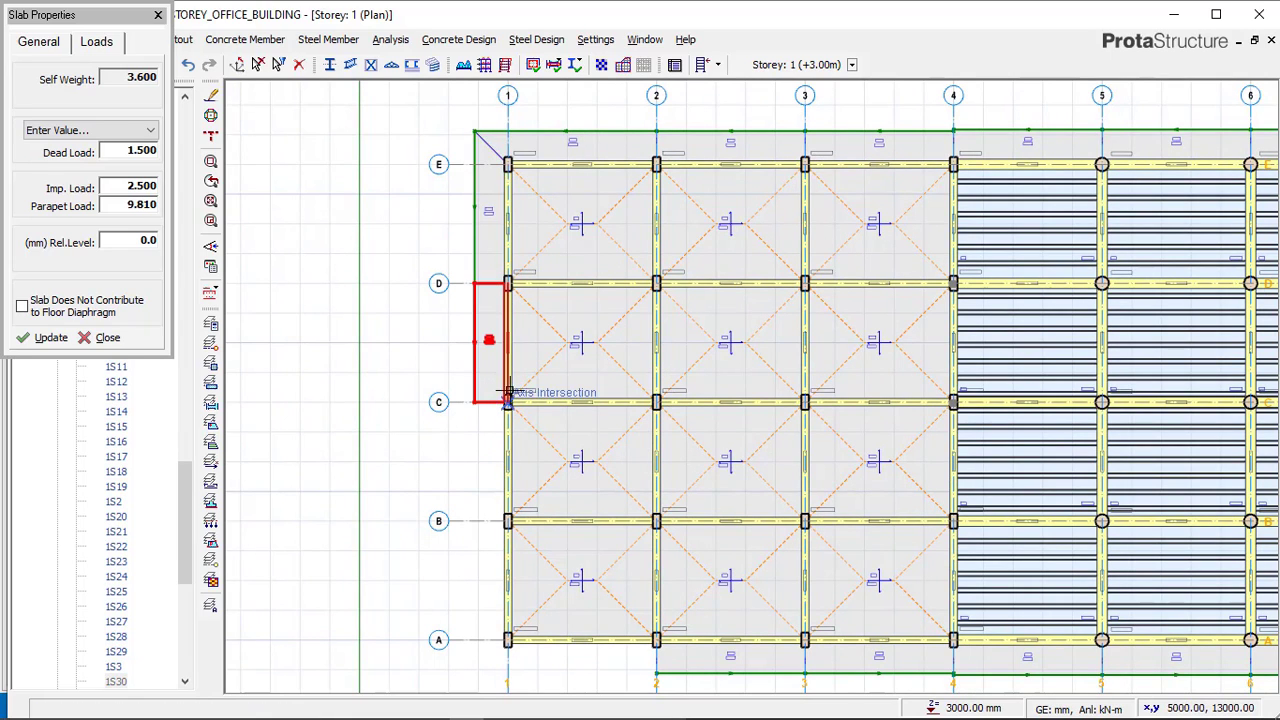
click(509, 519)
click(469, 424)
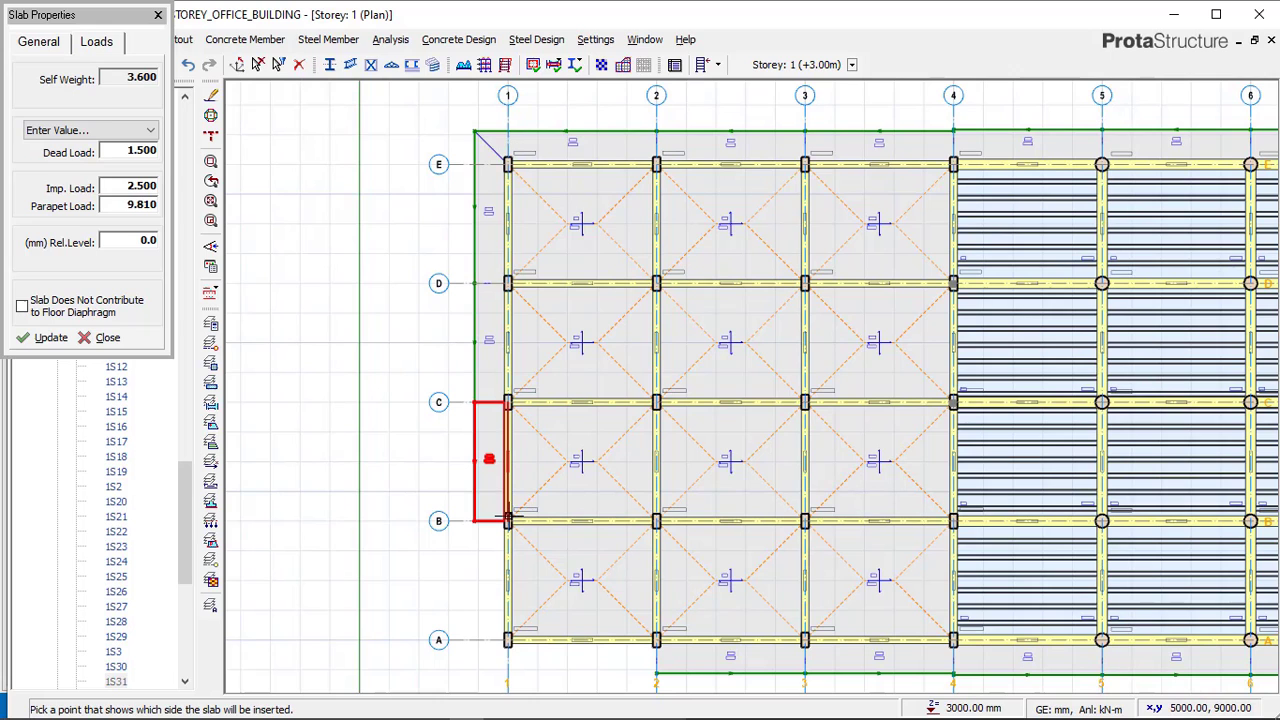
click(508, 520)
click(508, 640)
click(477, 586)
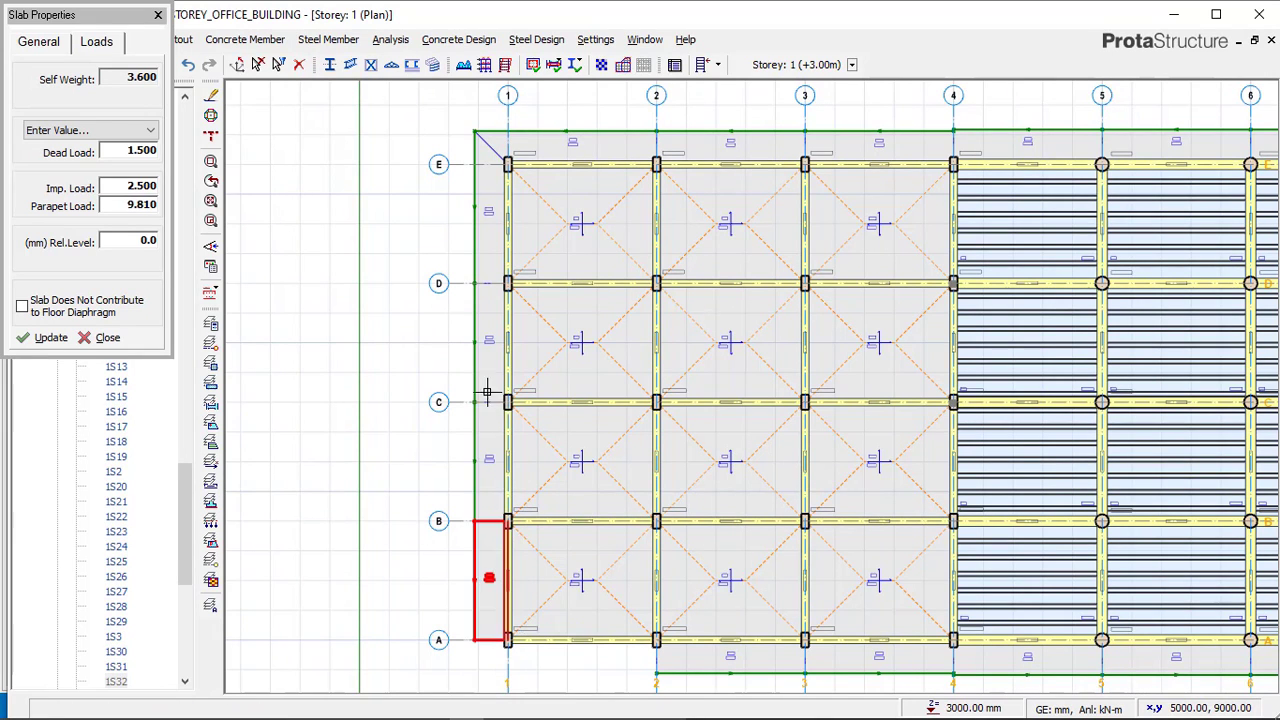
scroll(425, 293, down, 3)
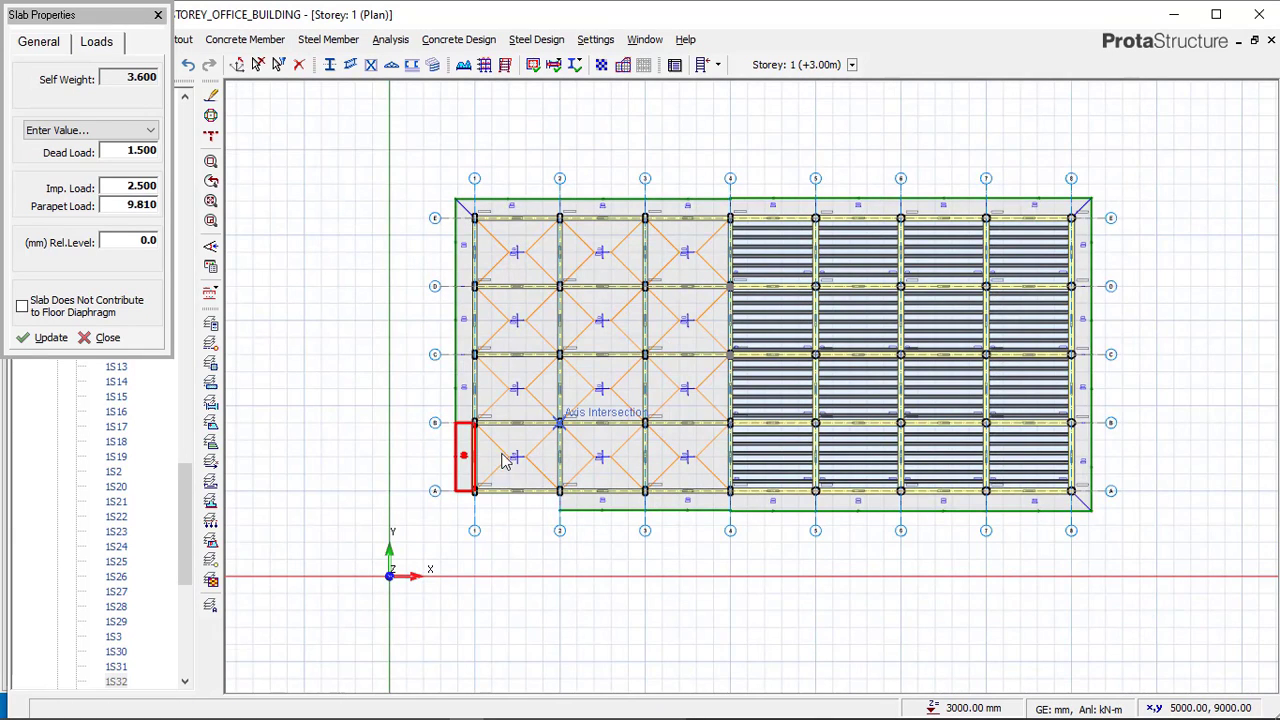
Switch to the Complex_struc reference model and examine the walls along axes 1 and A, then return to the office building.
click(431, 706)
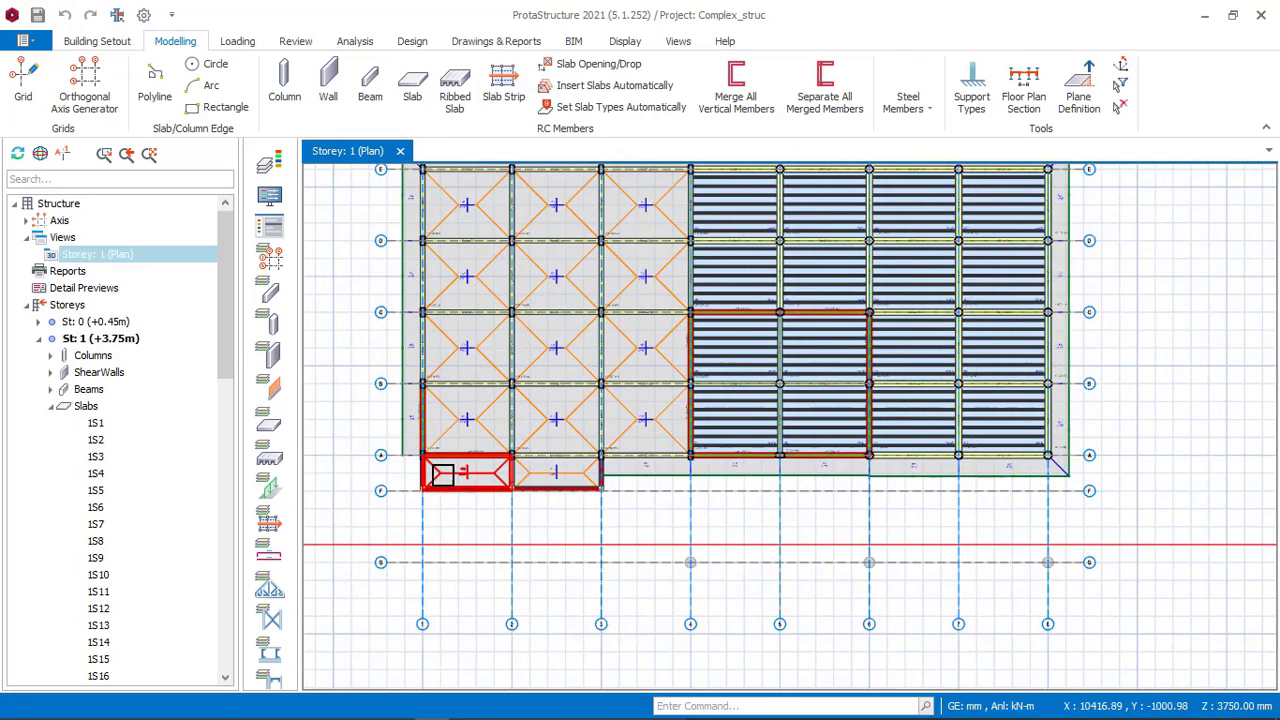
scroll(430, 470, up, 4)
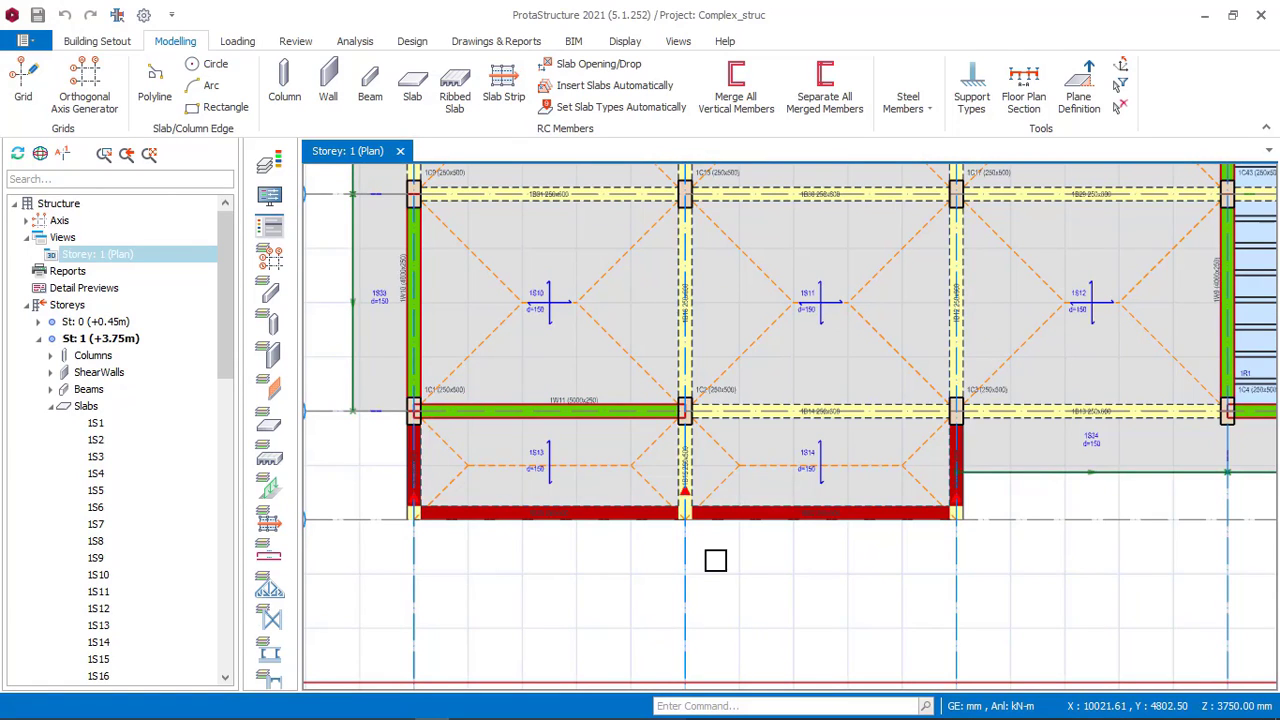
scroll(766, 523, up, 5)
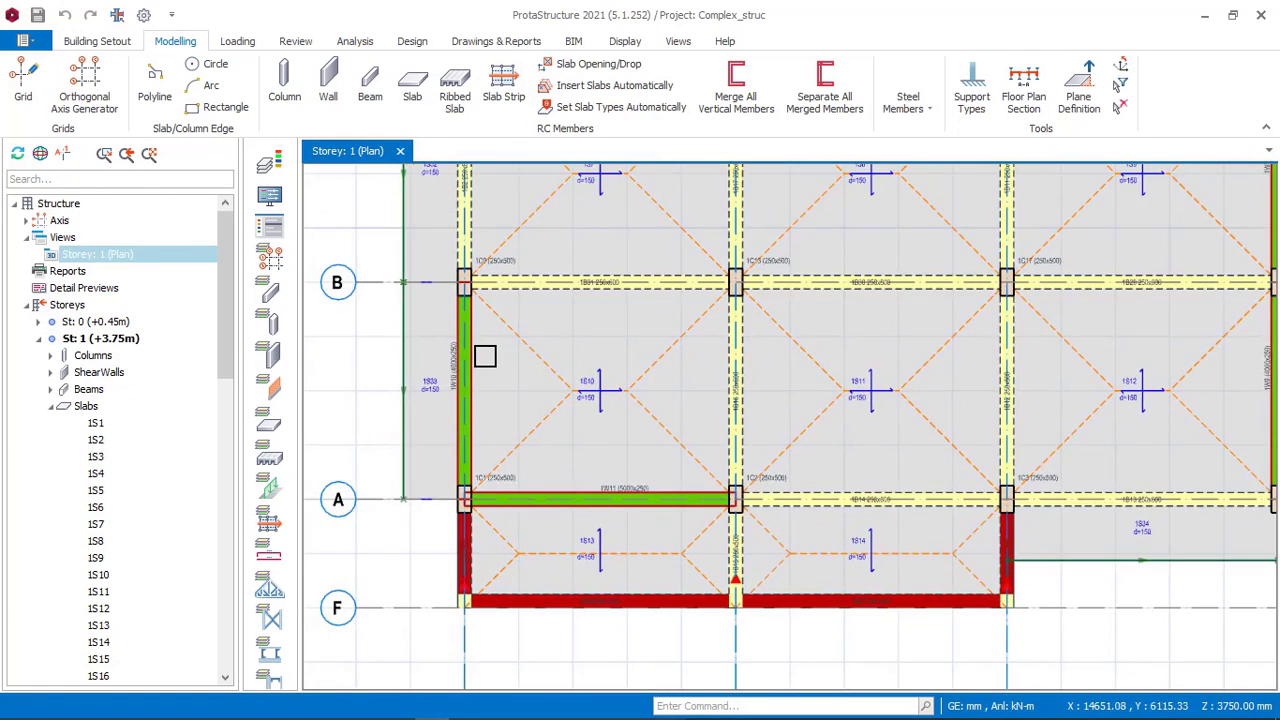
scroll(460, 400, up, 3)
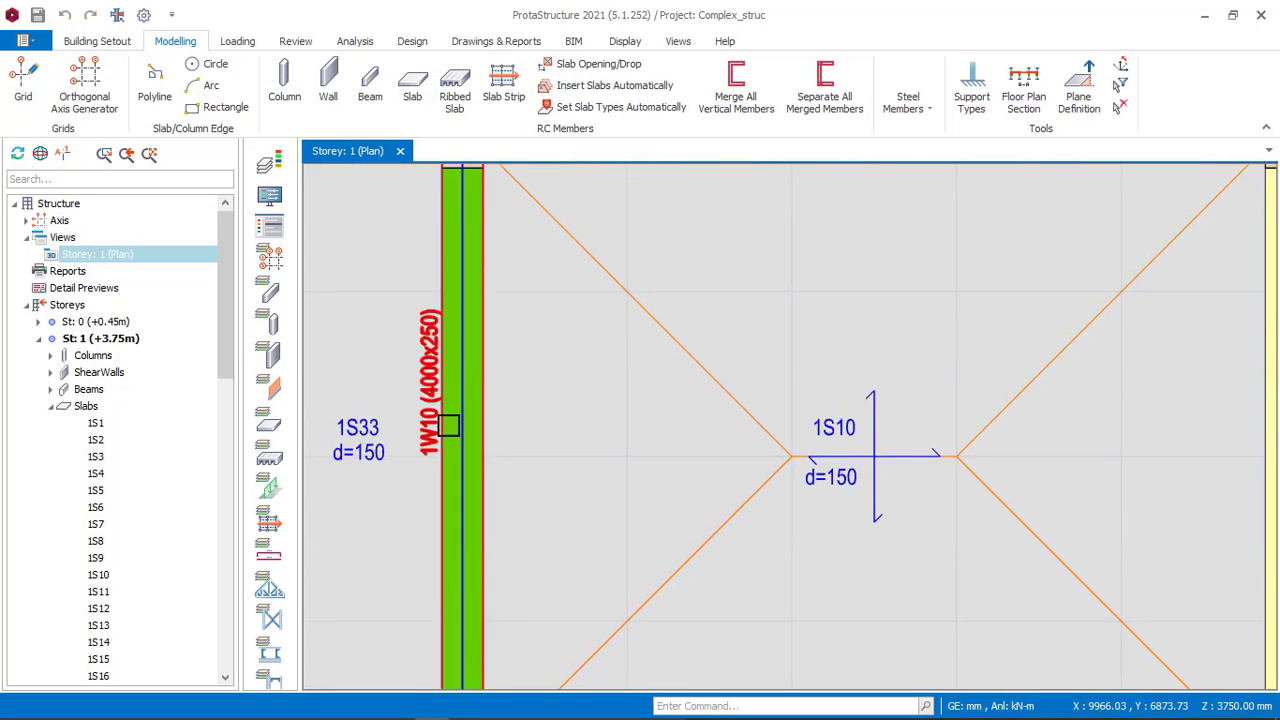
scroll(448, 426, up, 1)
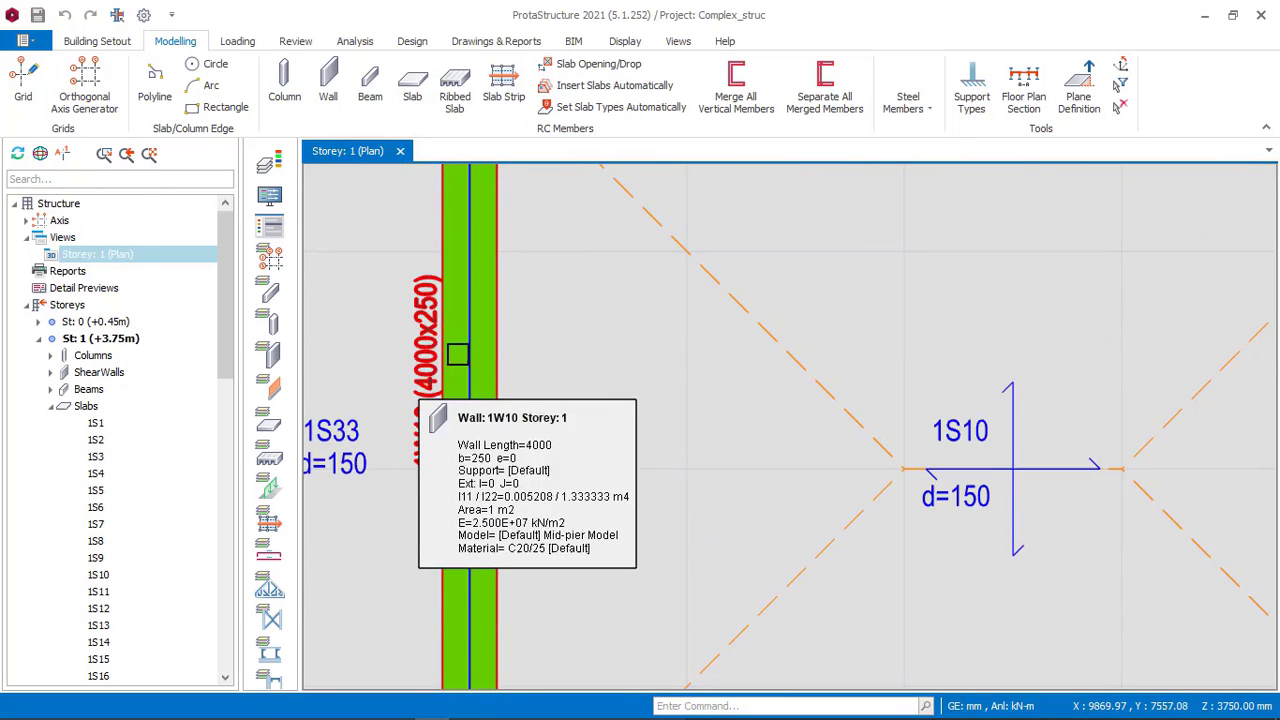
scroll(465, 350, down, 4)
scroll(497, 352, up, 1)
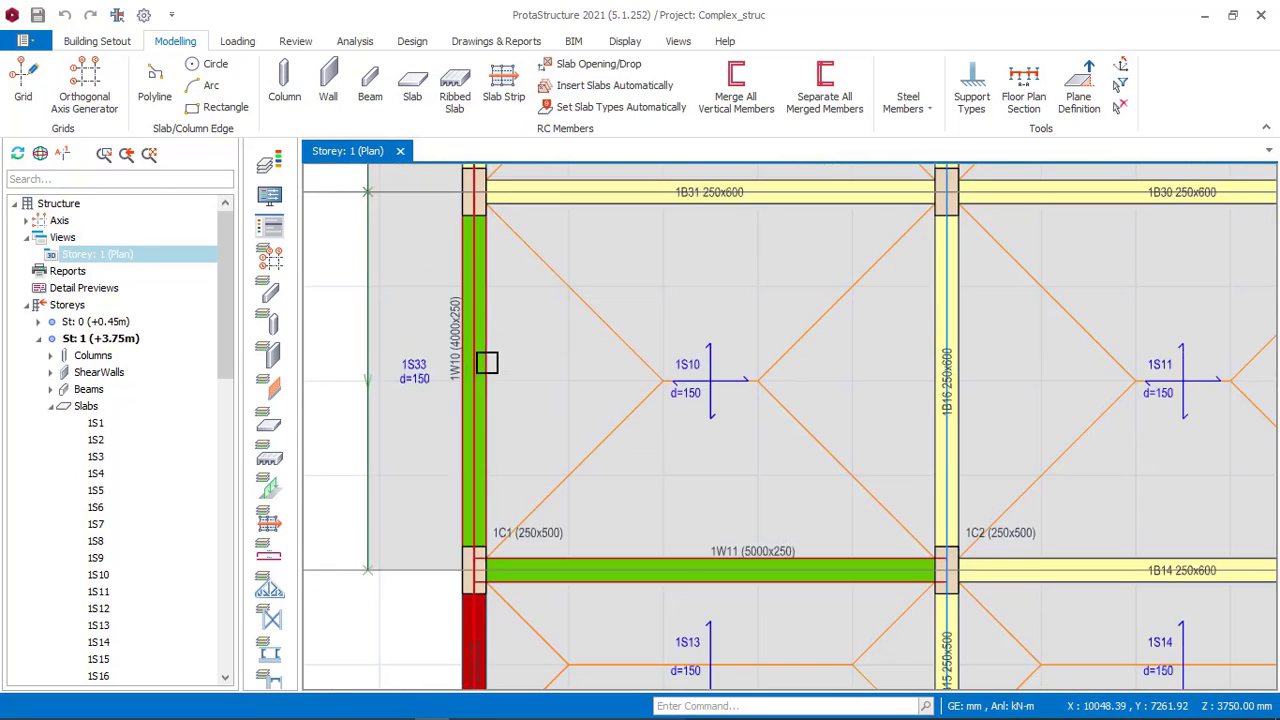
scroll(674, 491, down, 1)
scroll(686, 523, up, 2)
scroll(678, 460, down, 1)
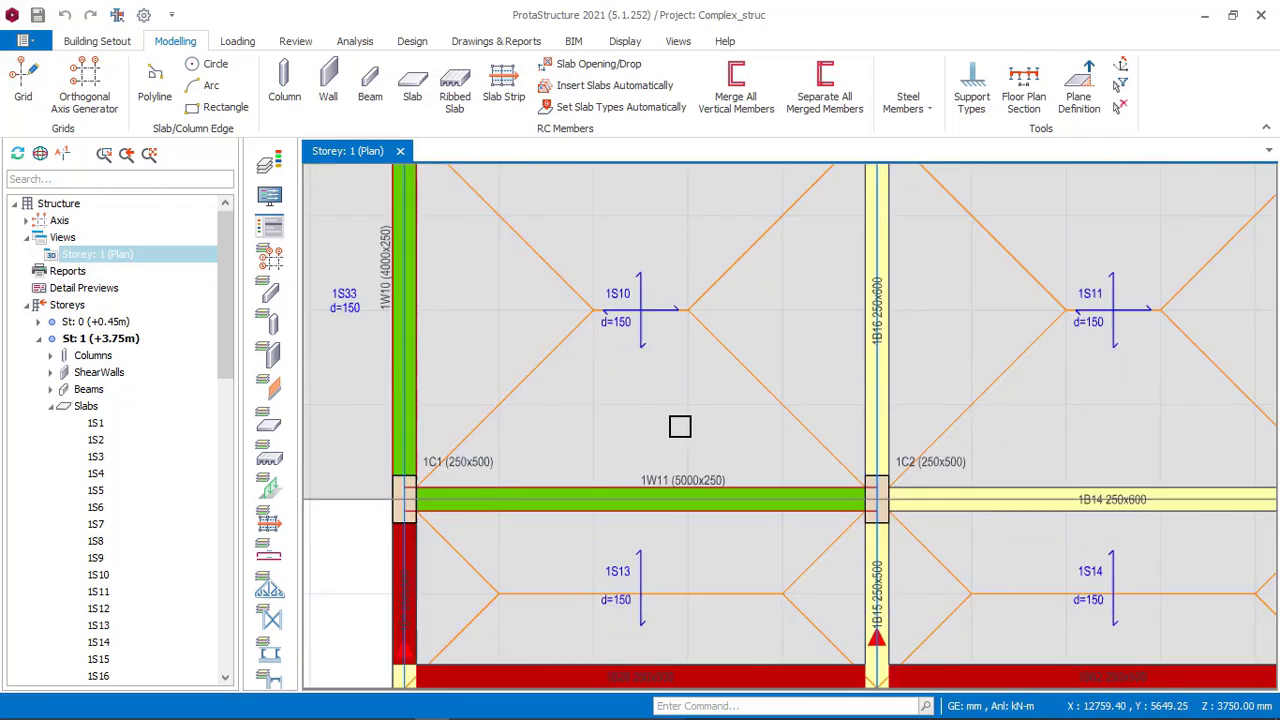
scroll(680, 430, down, 1)
mouse_move(520, 705)
click(466, 706)
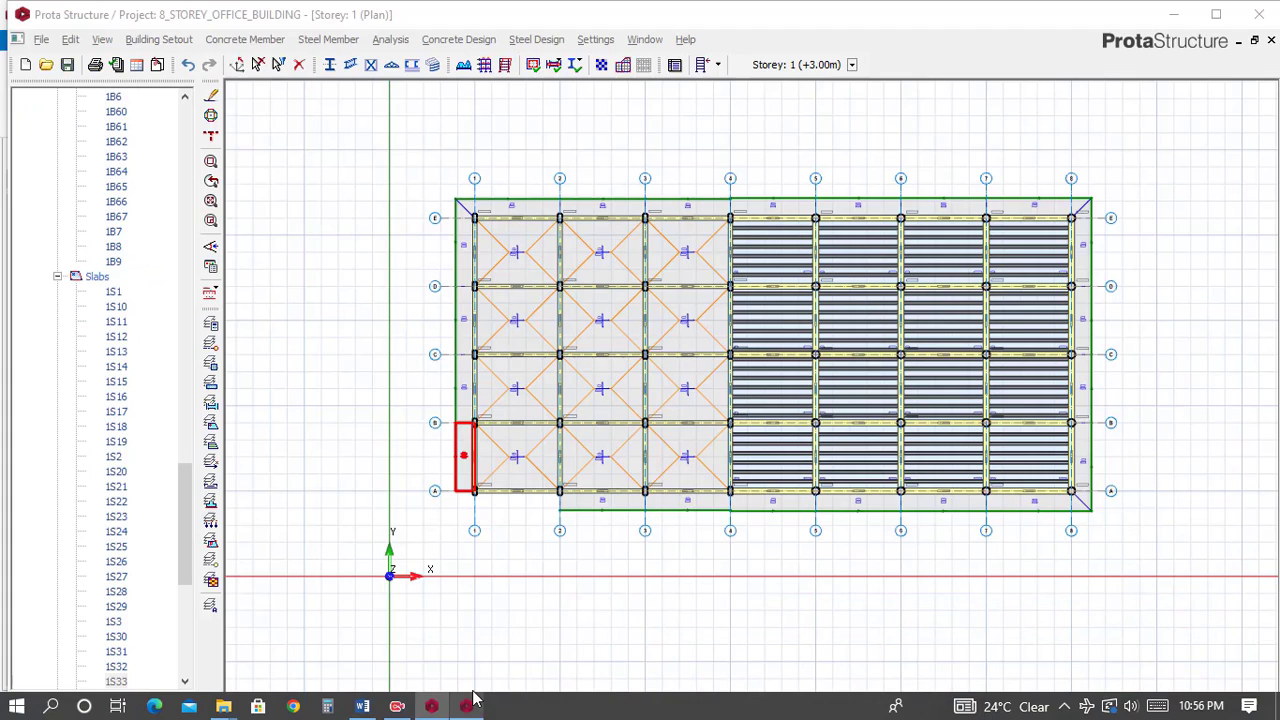
Insert 250 mm walls with both end extensions set to 0 along axis 1 from B to A and along axis A from 1 to 2.
scroll(490, 458, up, 3)
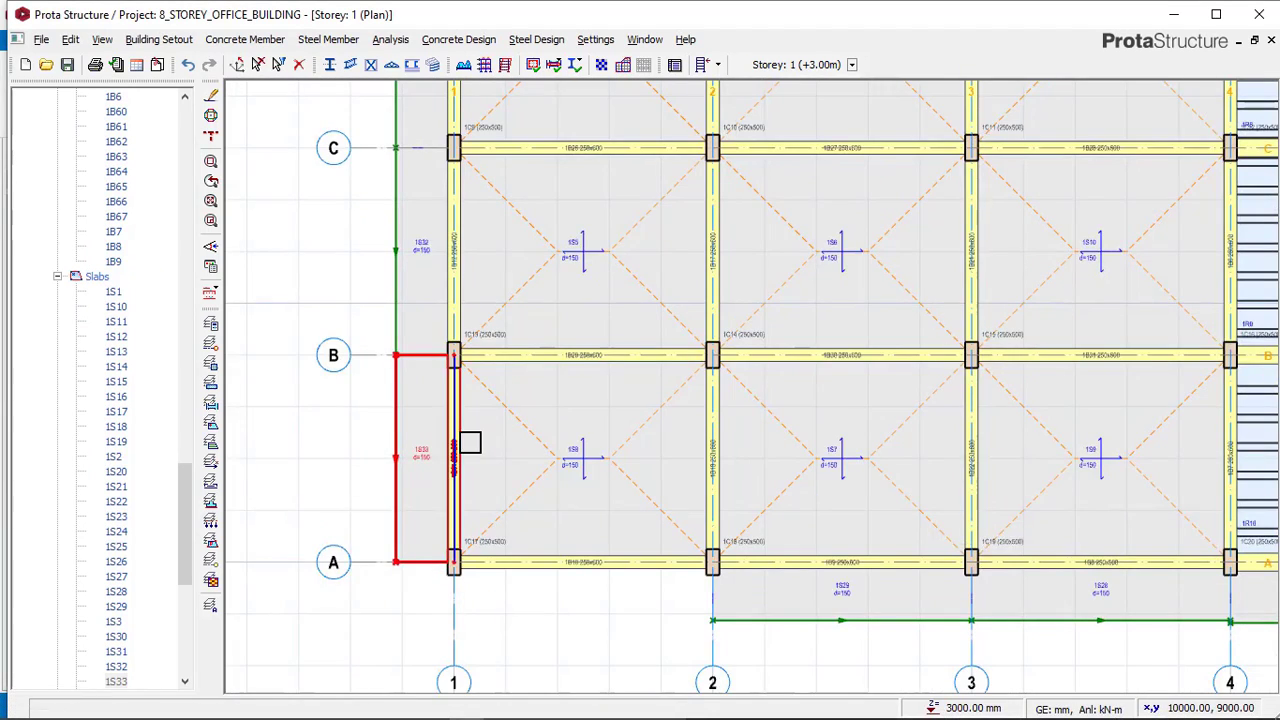
click(490, 443)
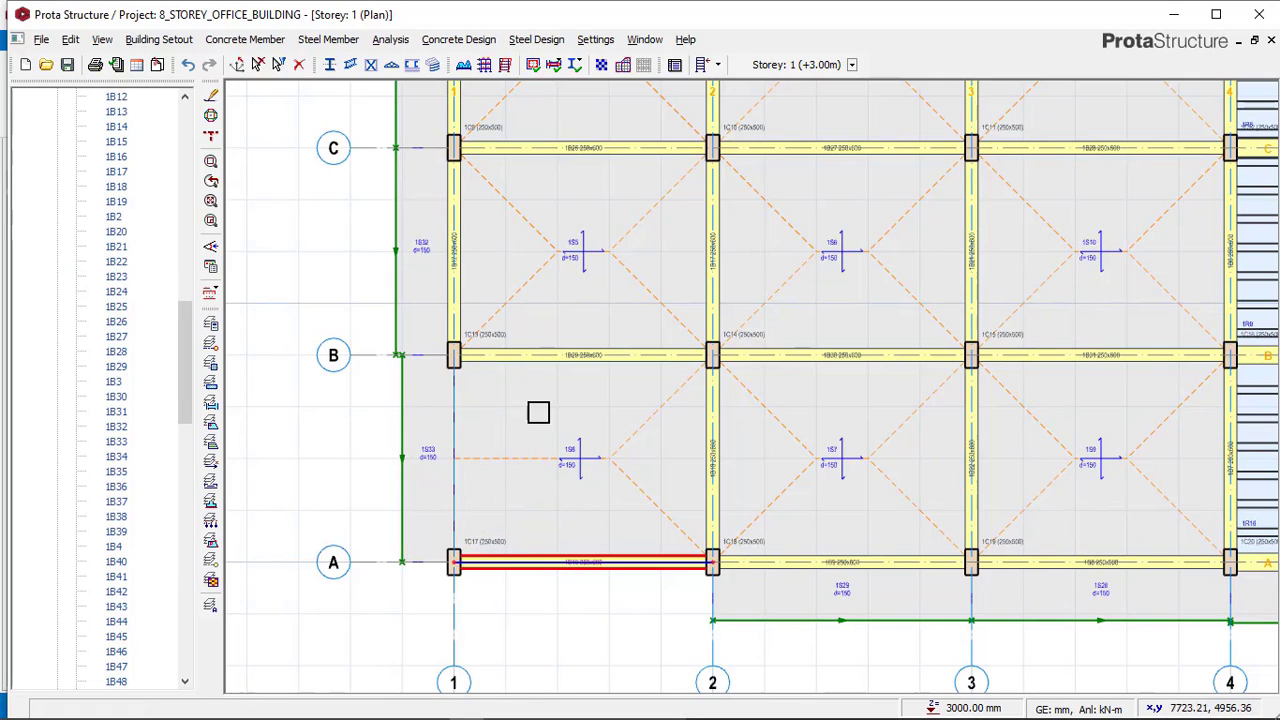
click(250, 40)
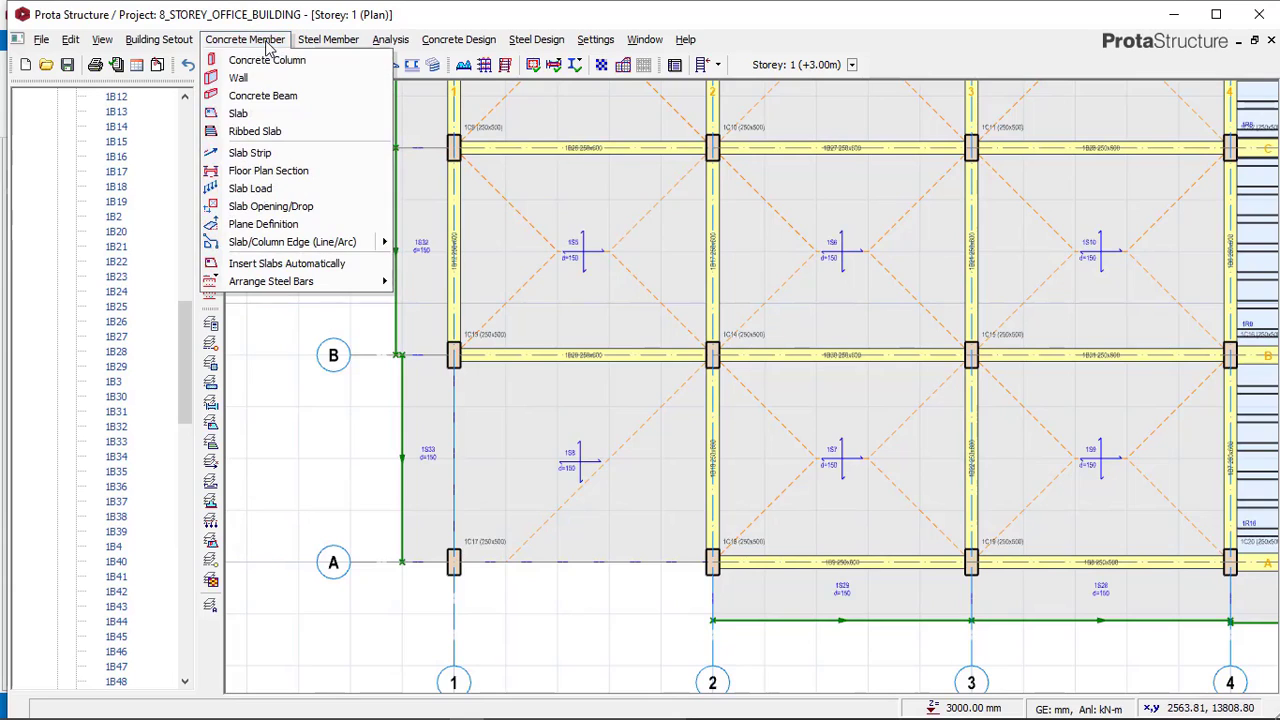
click(259, 80)
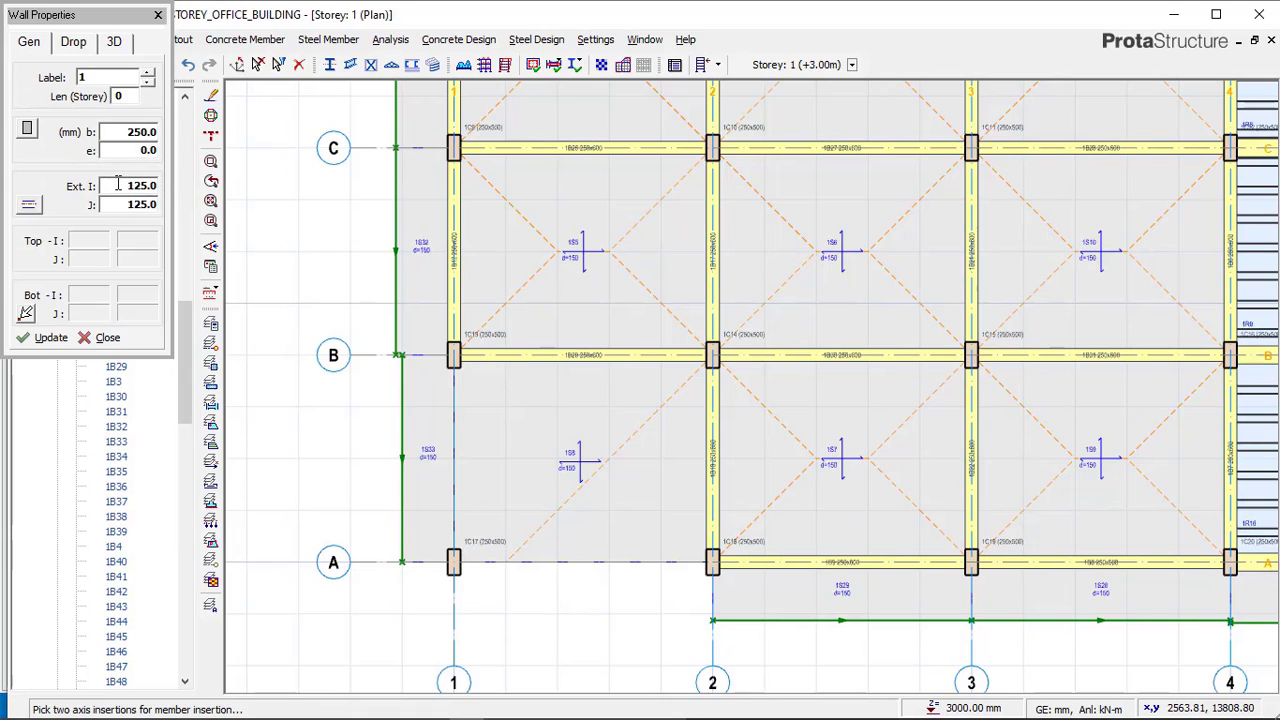
click(28, 207)
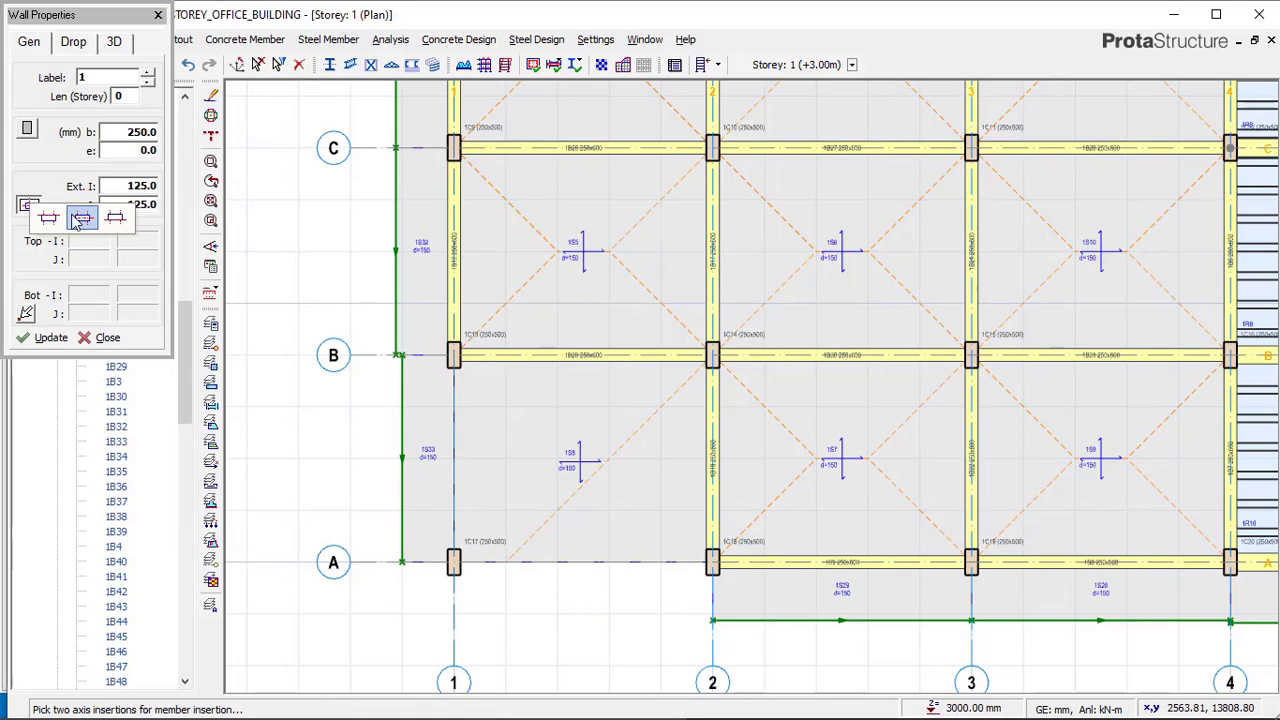
click(133, 186)
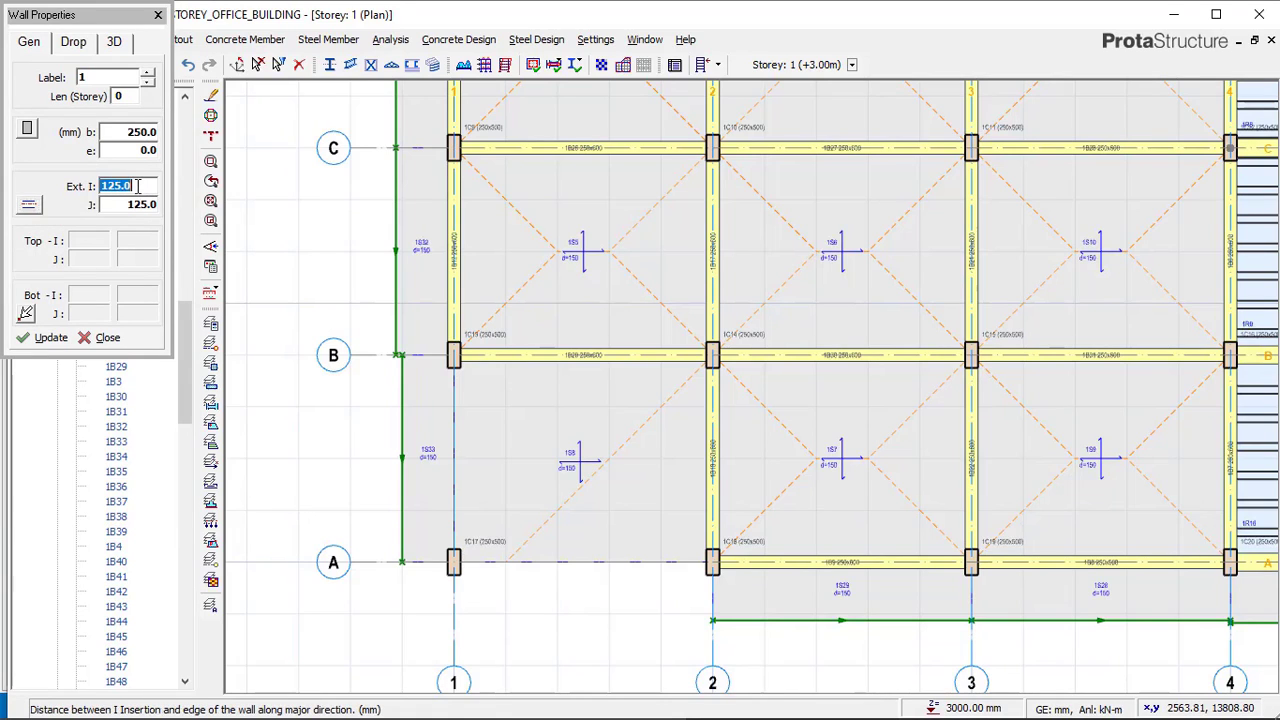
click(130, 205)
text(0)
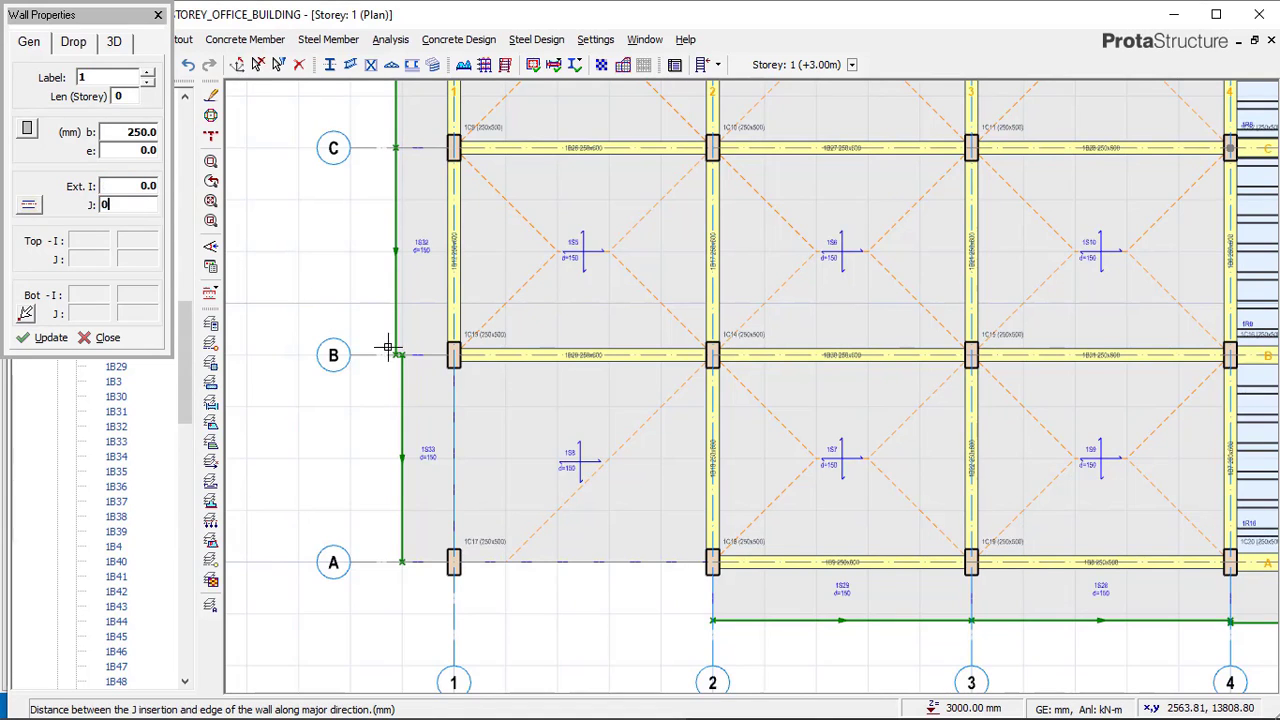
click(449, 549)
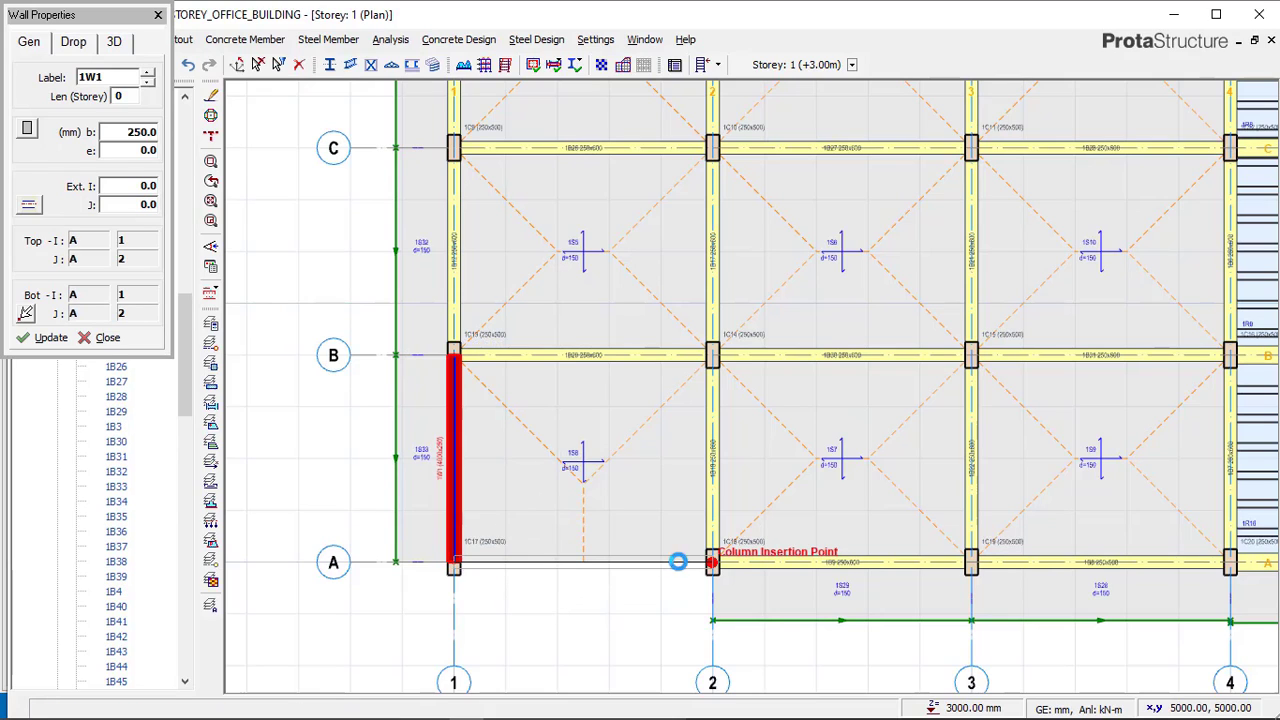
click(620, 530)
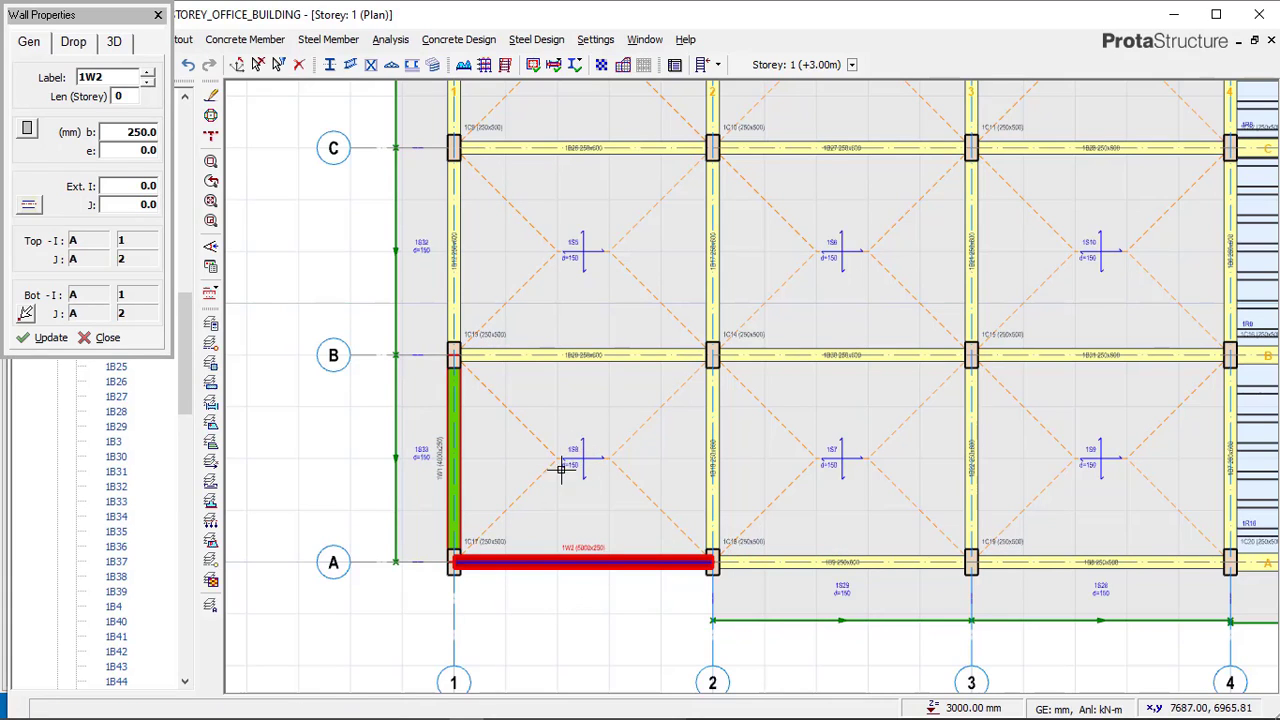
Compare the walls near axes A and 1 in the Complex_struc reference model with the office building's walls.
click(437, 711)
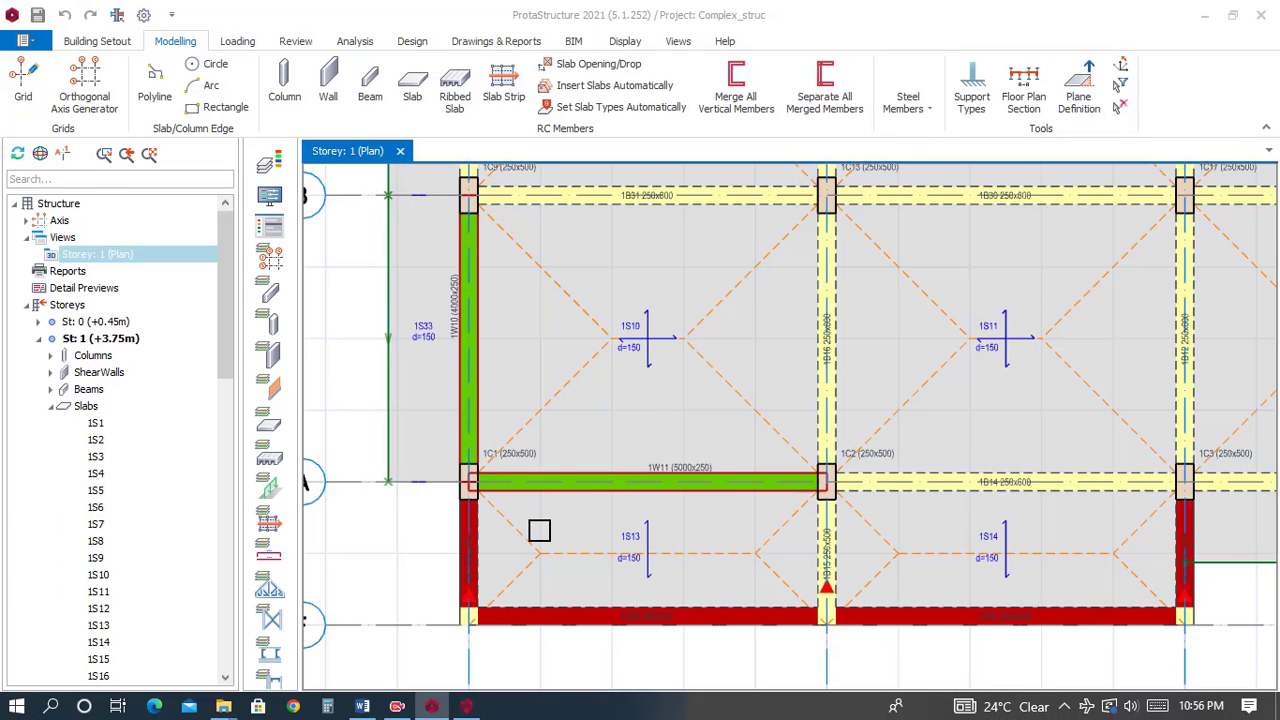
scroll(471, 345, down, 1)
scroll(478, 272, up, 1)
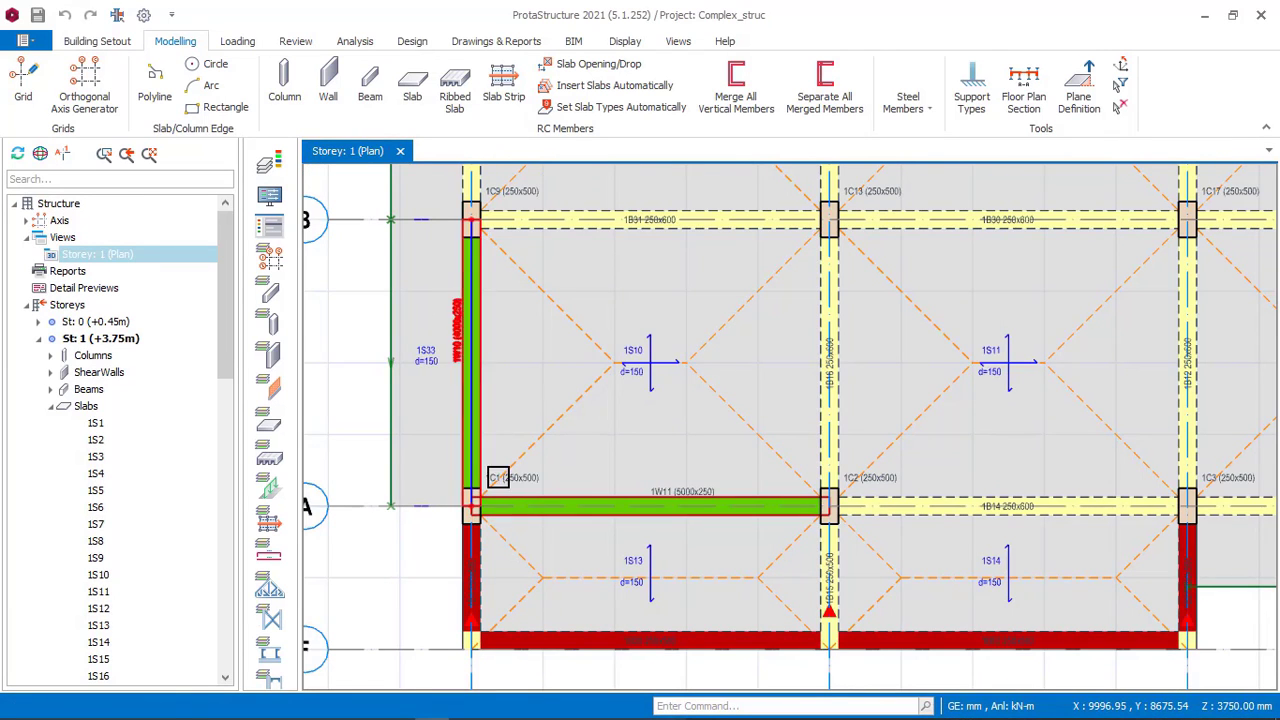
scroll(670, 515, up, 2)
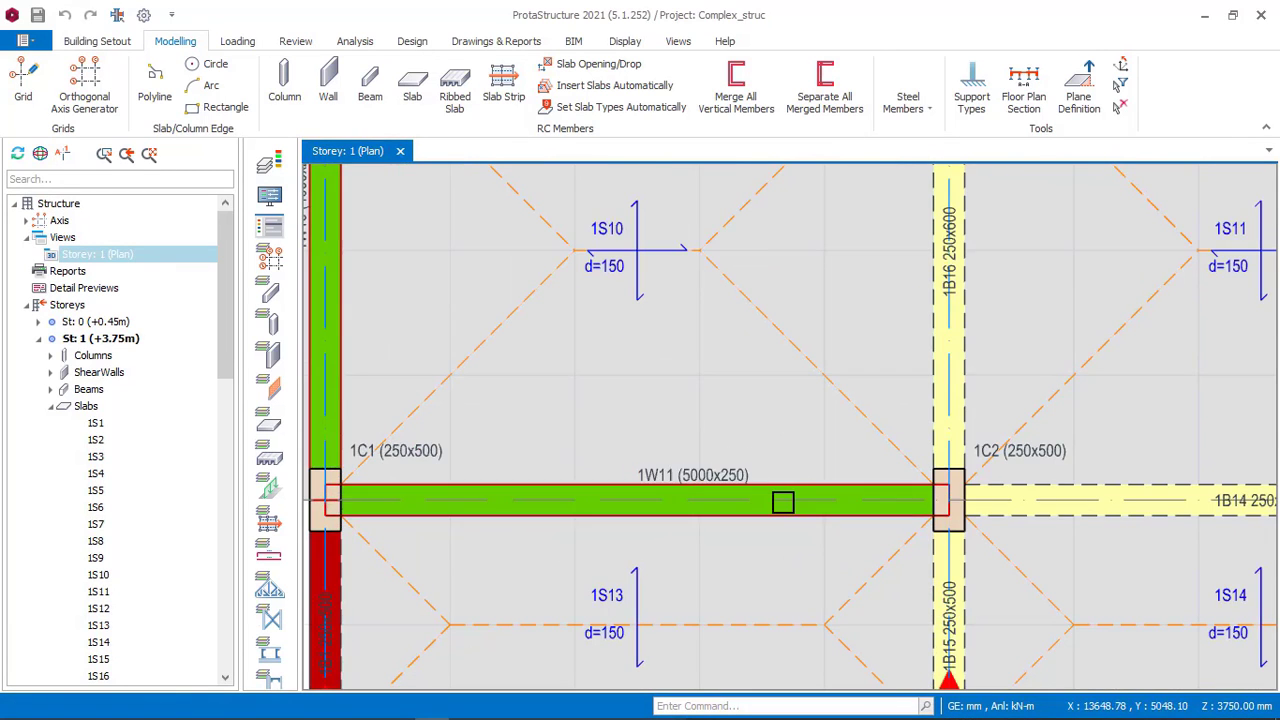
click(452, 710)
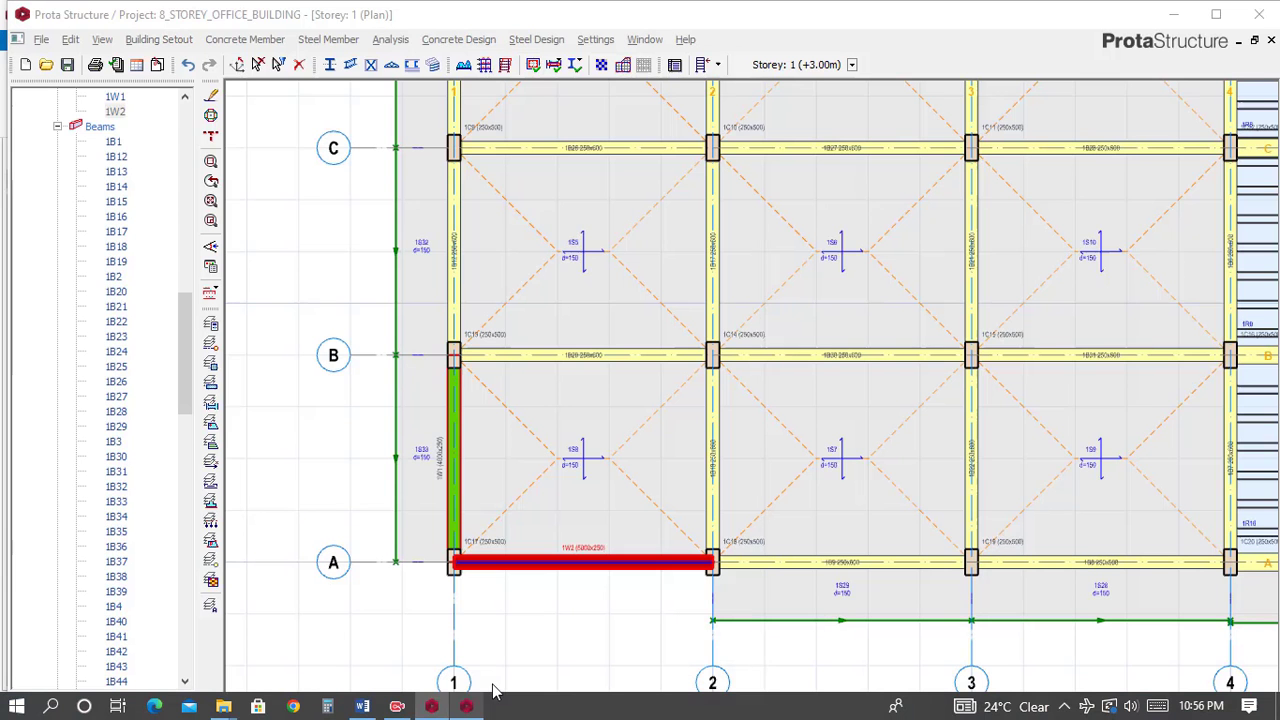
scroll(589, 569, up, 3)
scroll(580, 540, up, 1)
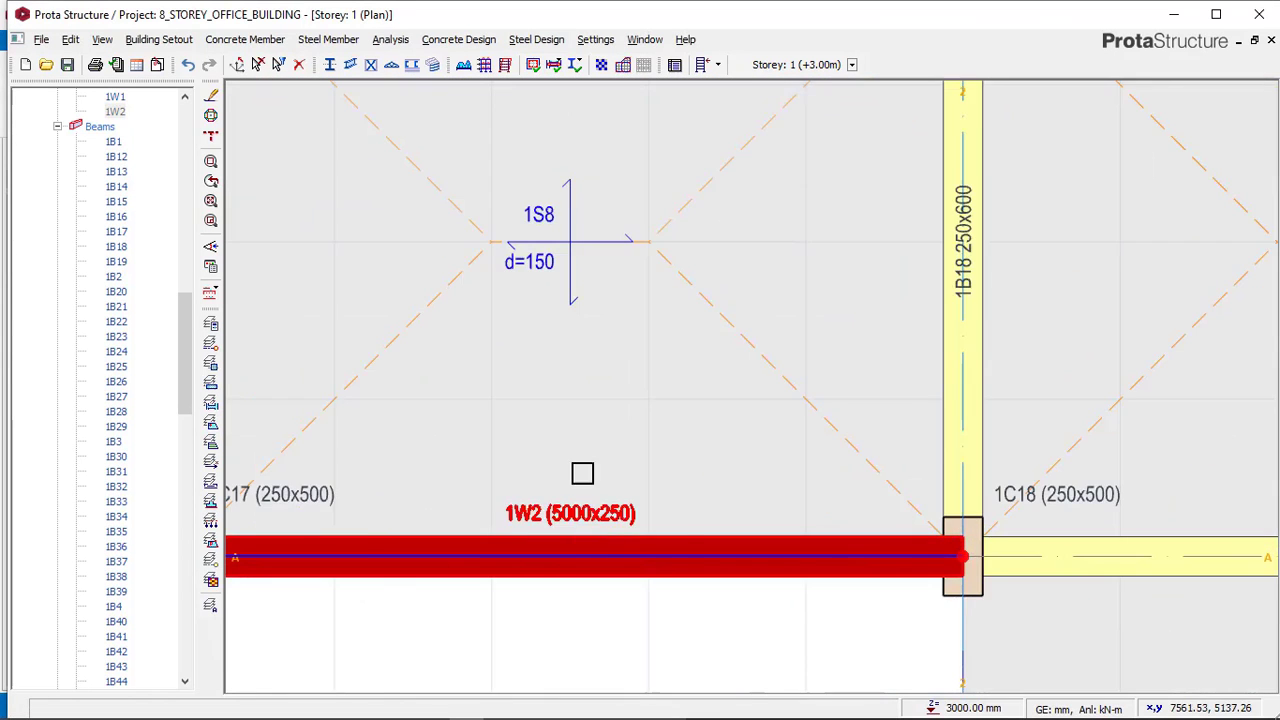
scroll(474, 417, down, 3)
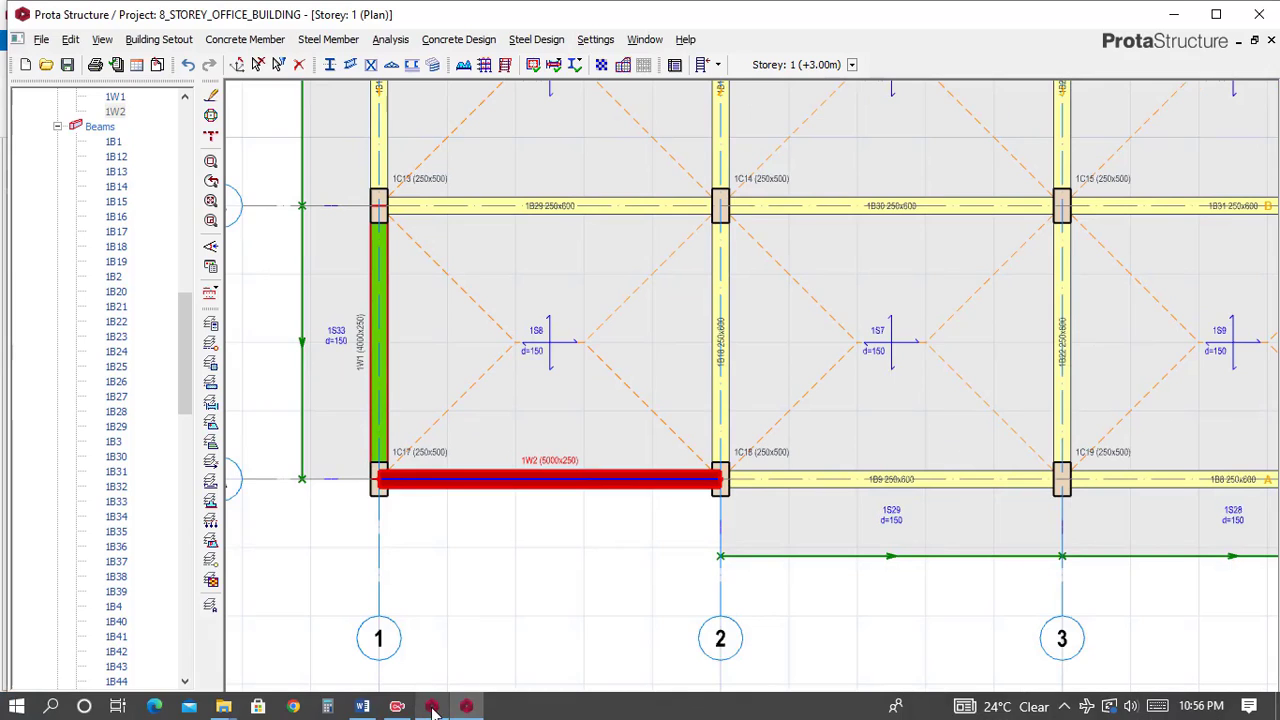
click(432, 710)
scroll(531, 506, down, 3)
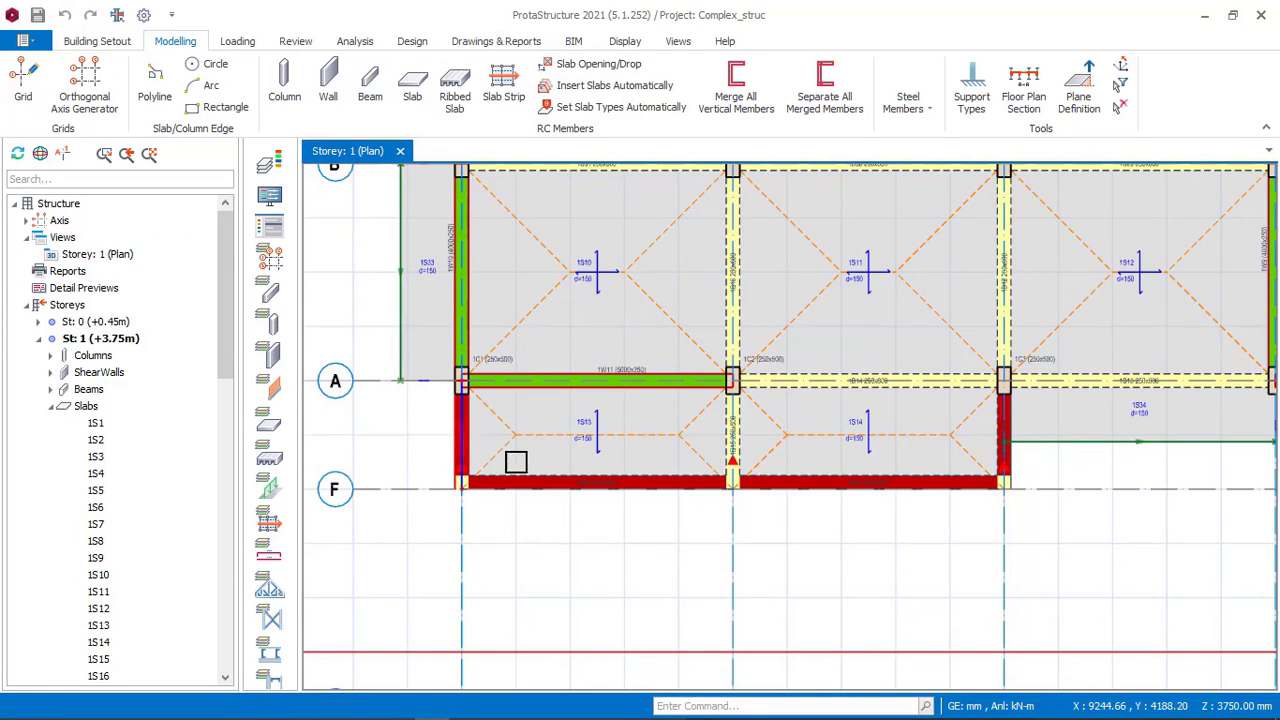
scroll(471, 417, up, 1)
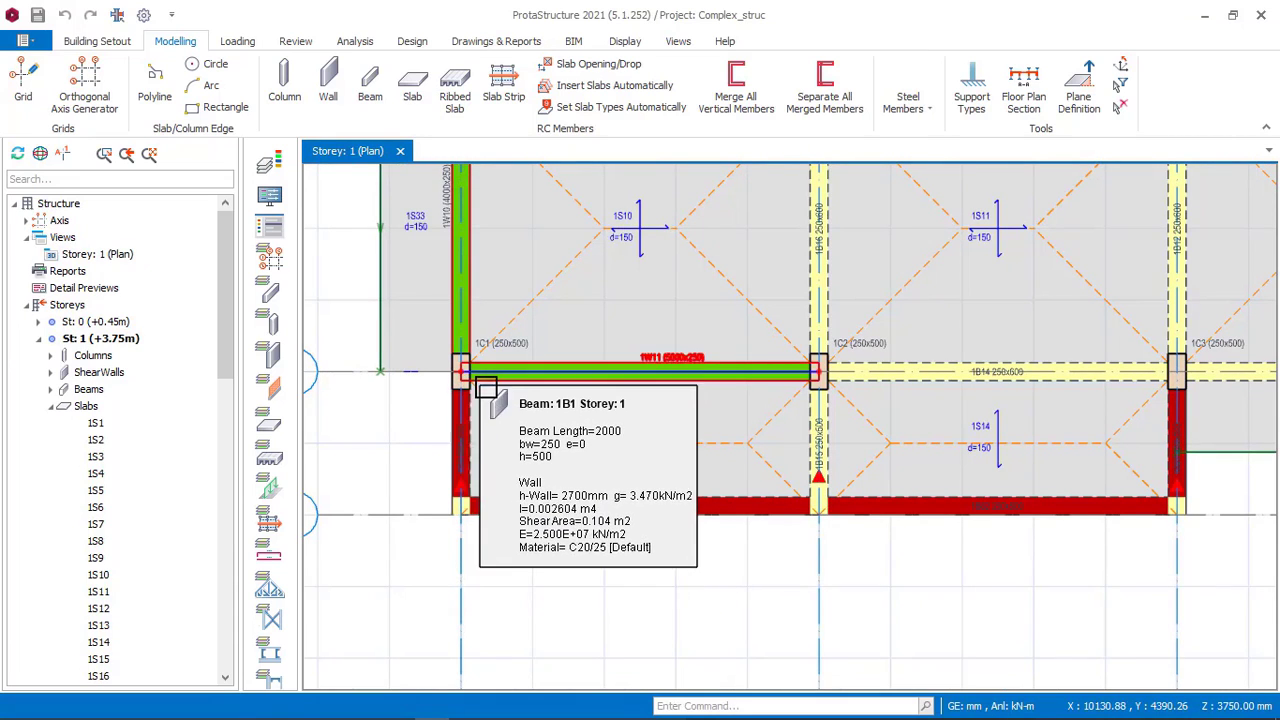
scroll(495, 375, down, 1)
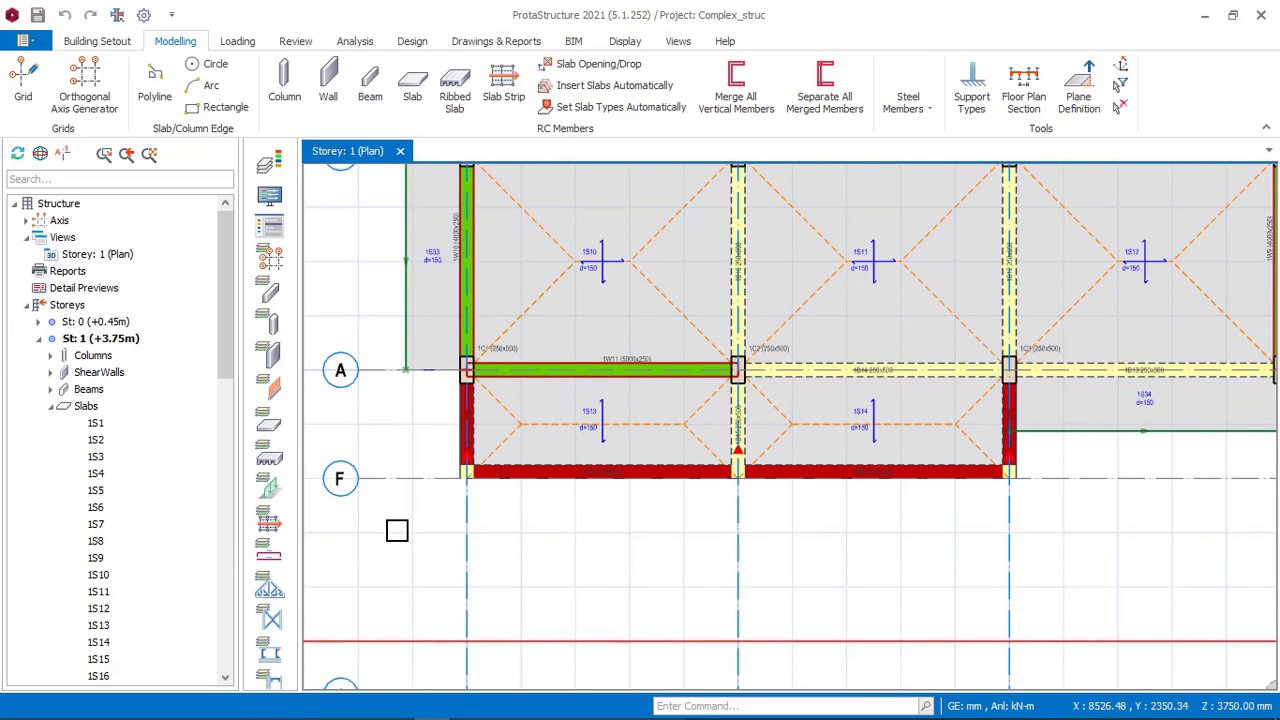
scroll(506, 476, down, 2)
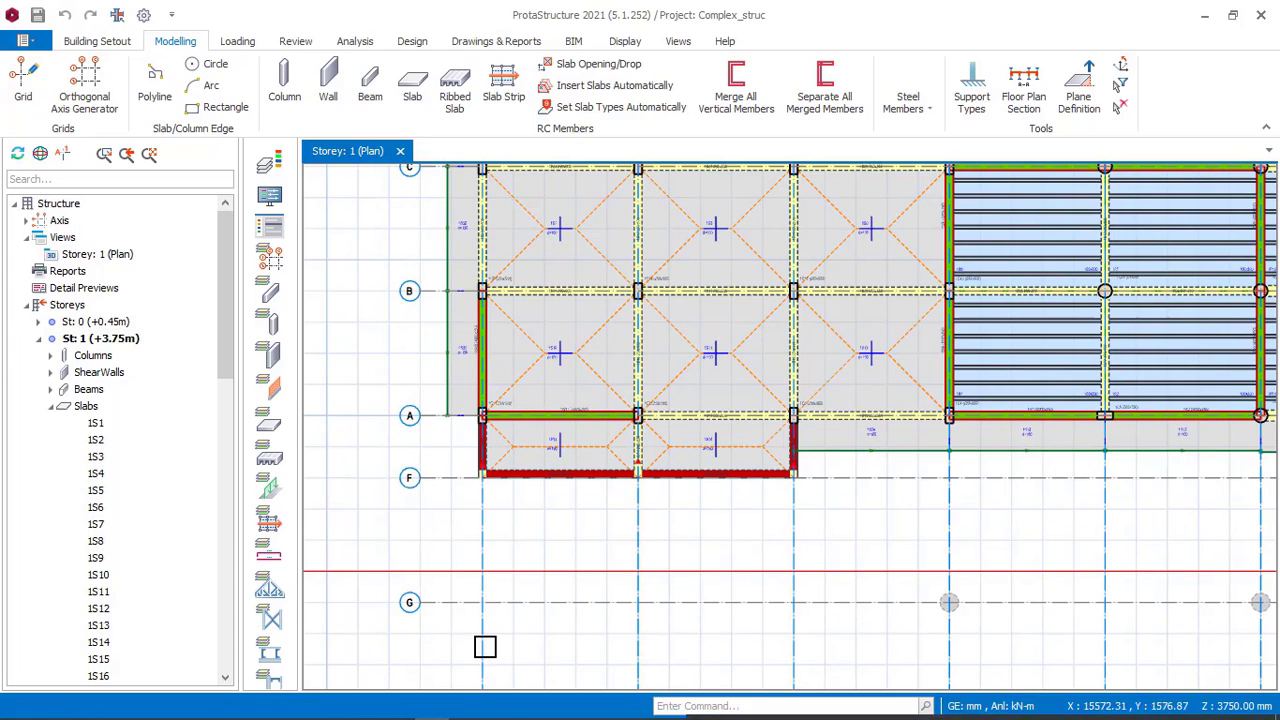
click(467, 707)
scroll(471, 423, down, 1)
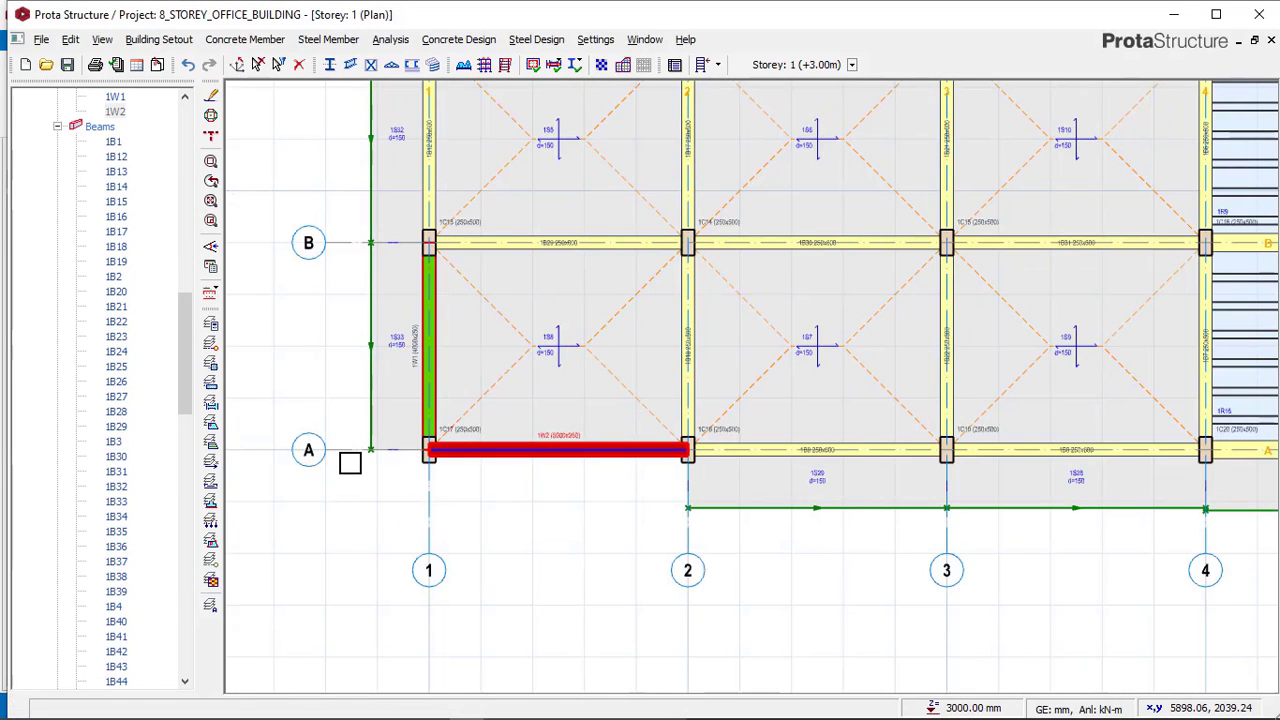
click(351, 455)
right_click(339, 399)
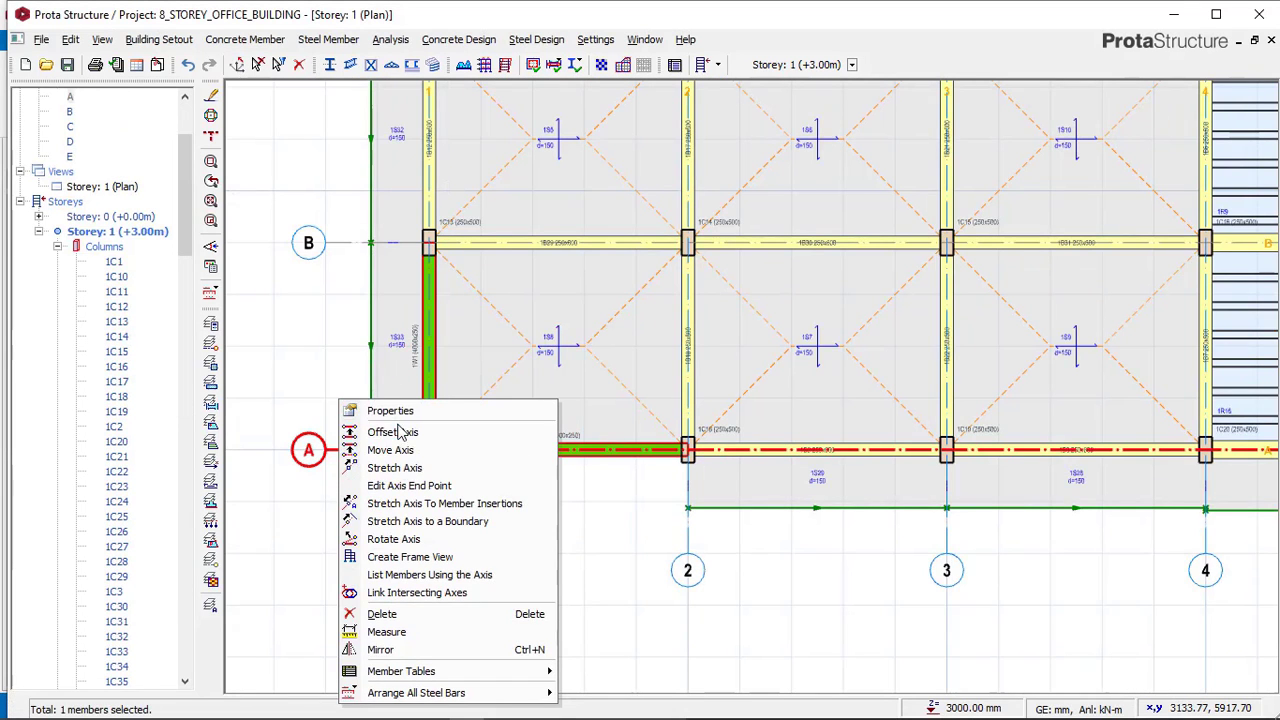
click(420, 434)
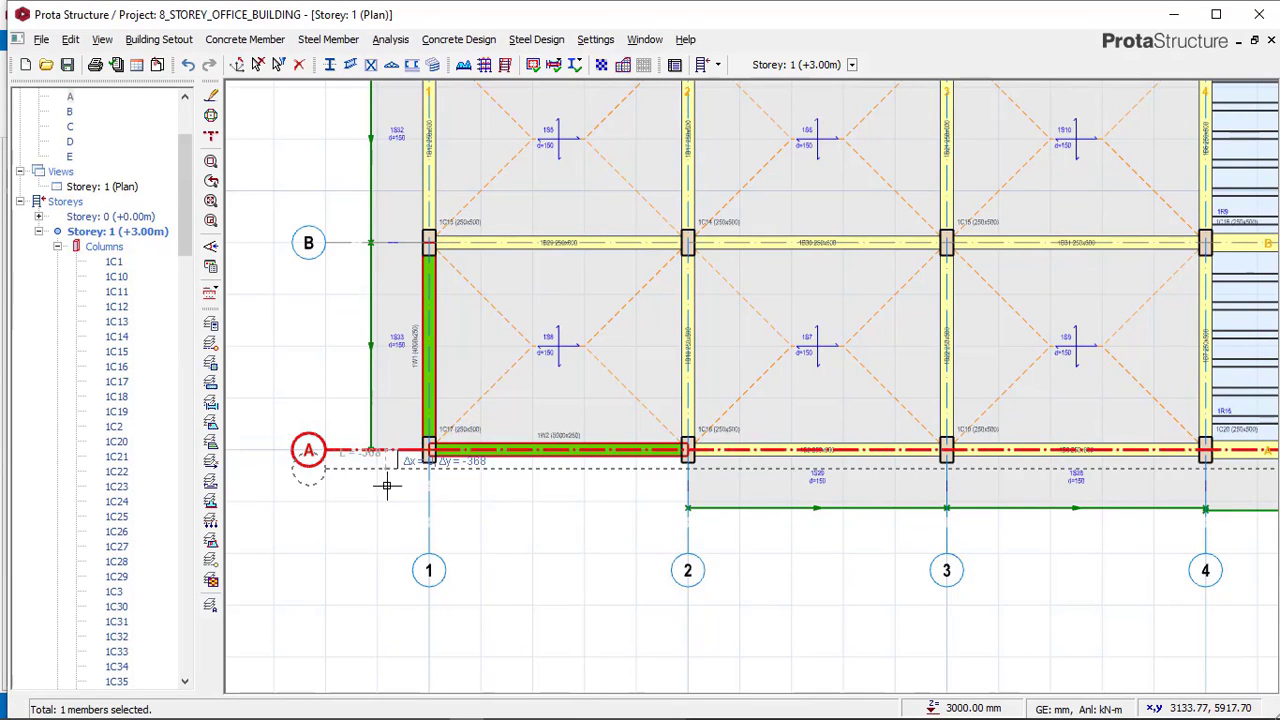
key(Escape)
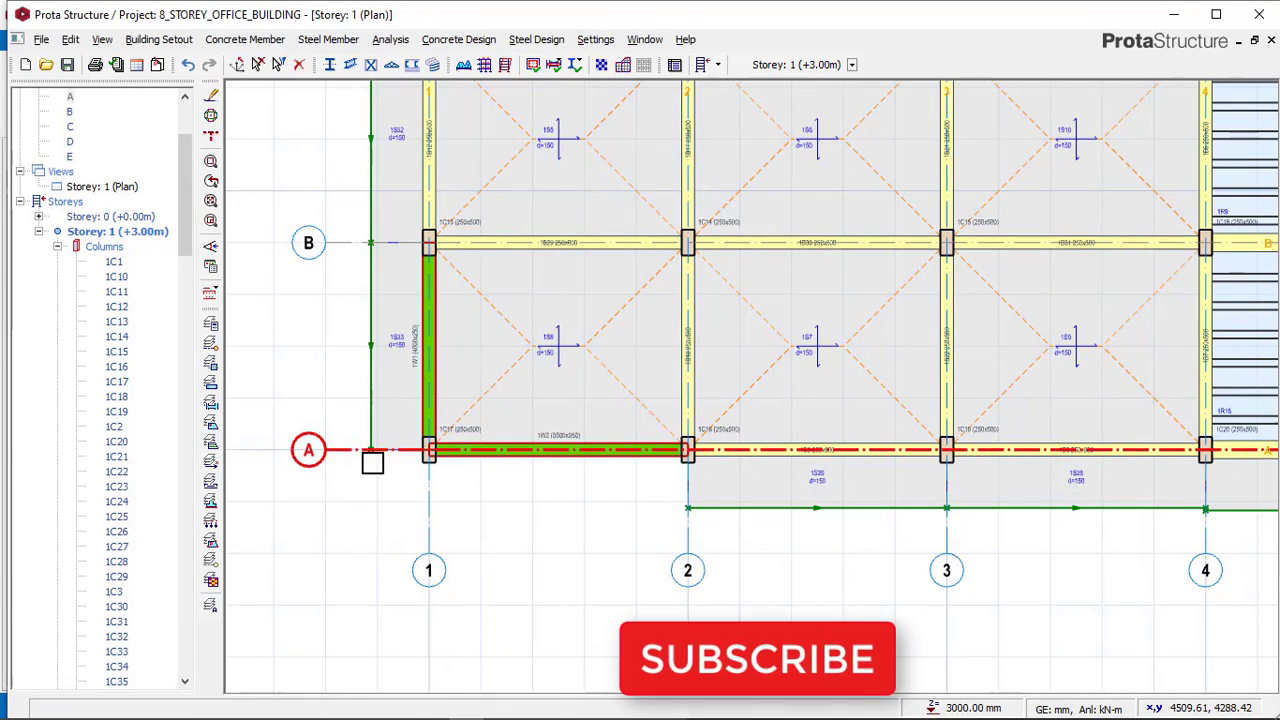
Move axis A away from the building.
right_click(347, 436)
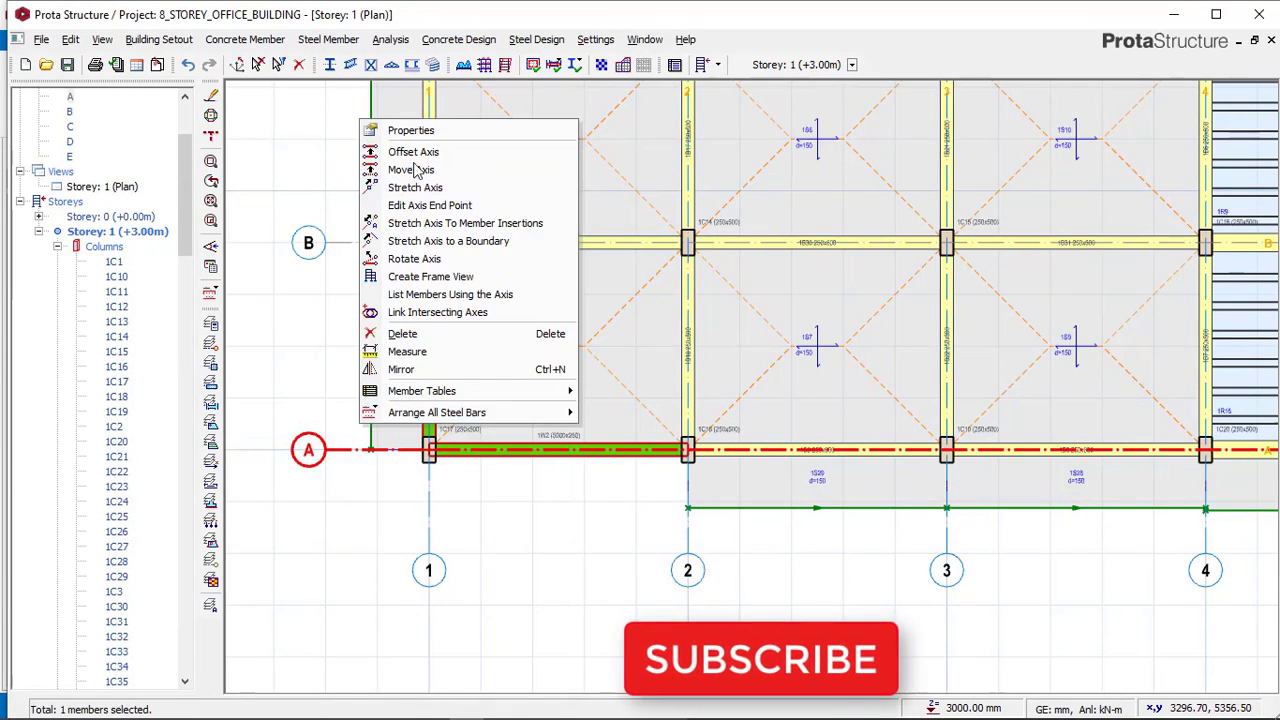
click(372, 171)
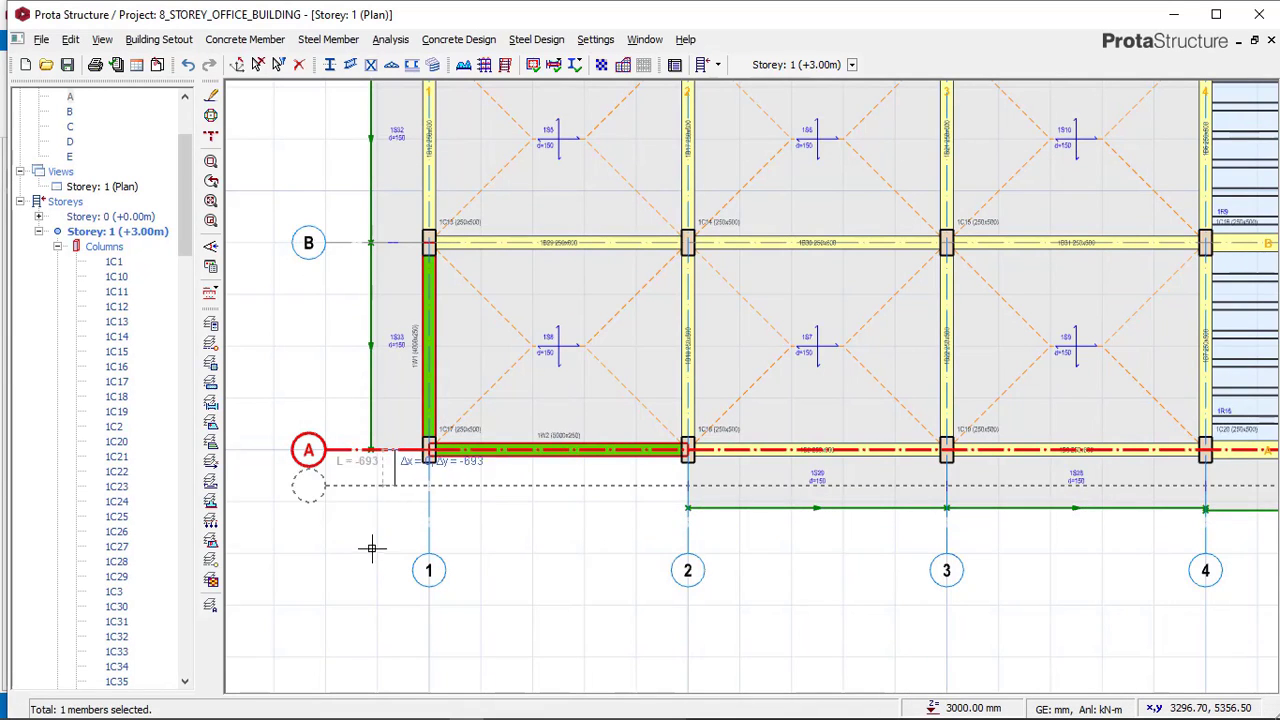
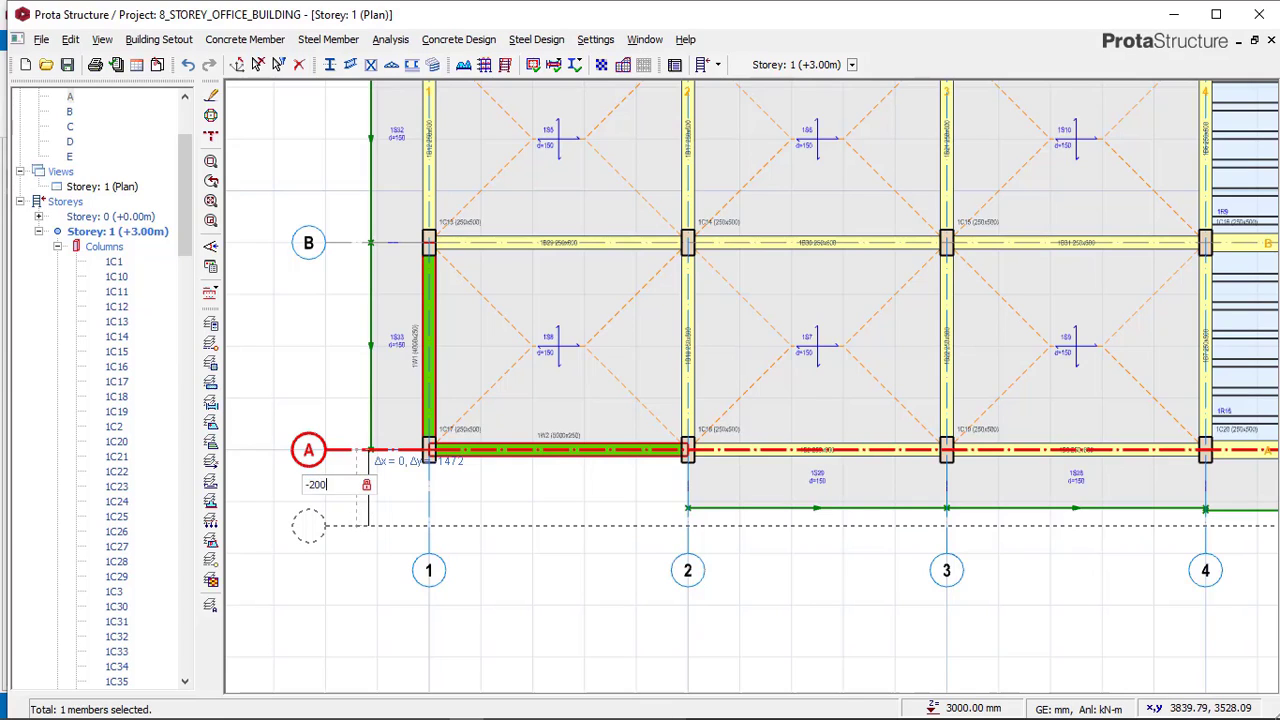
Offset axis A by -2000 mm to create a new axis, then delete that new axis.
key(Return)
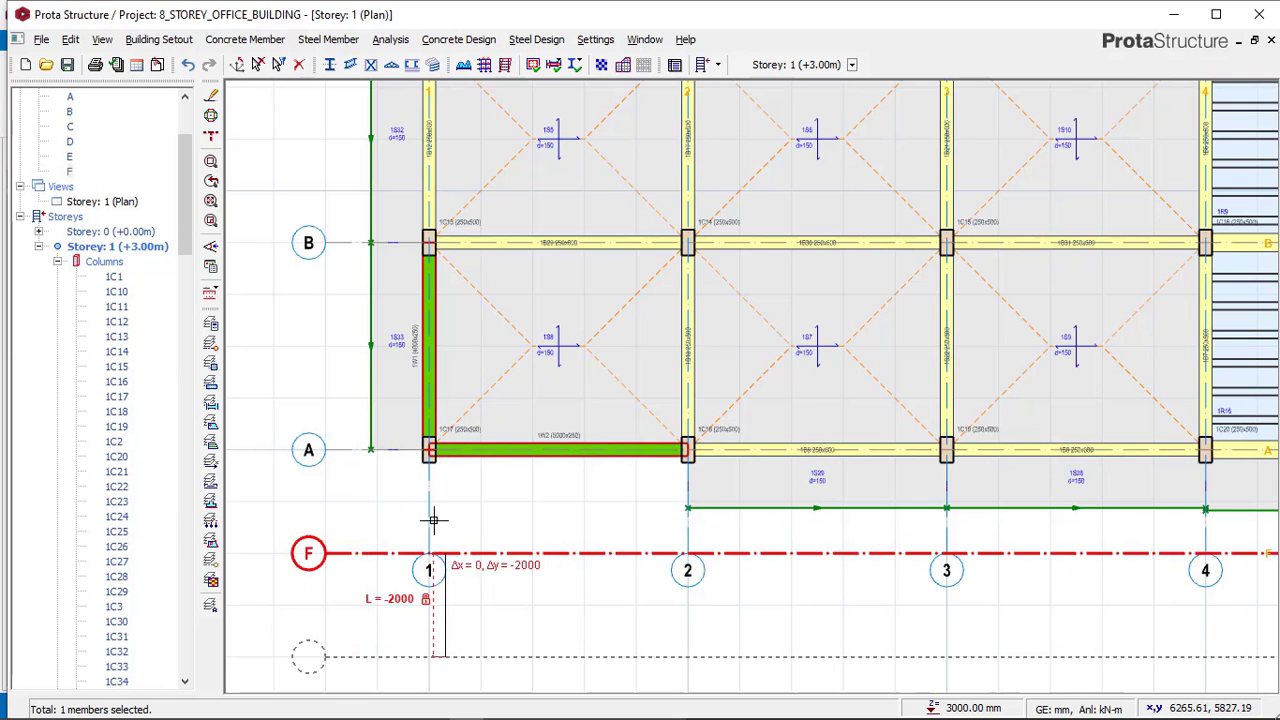
scroll(432, 510, down, 2)
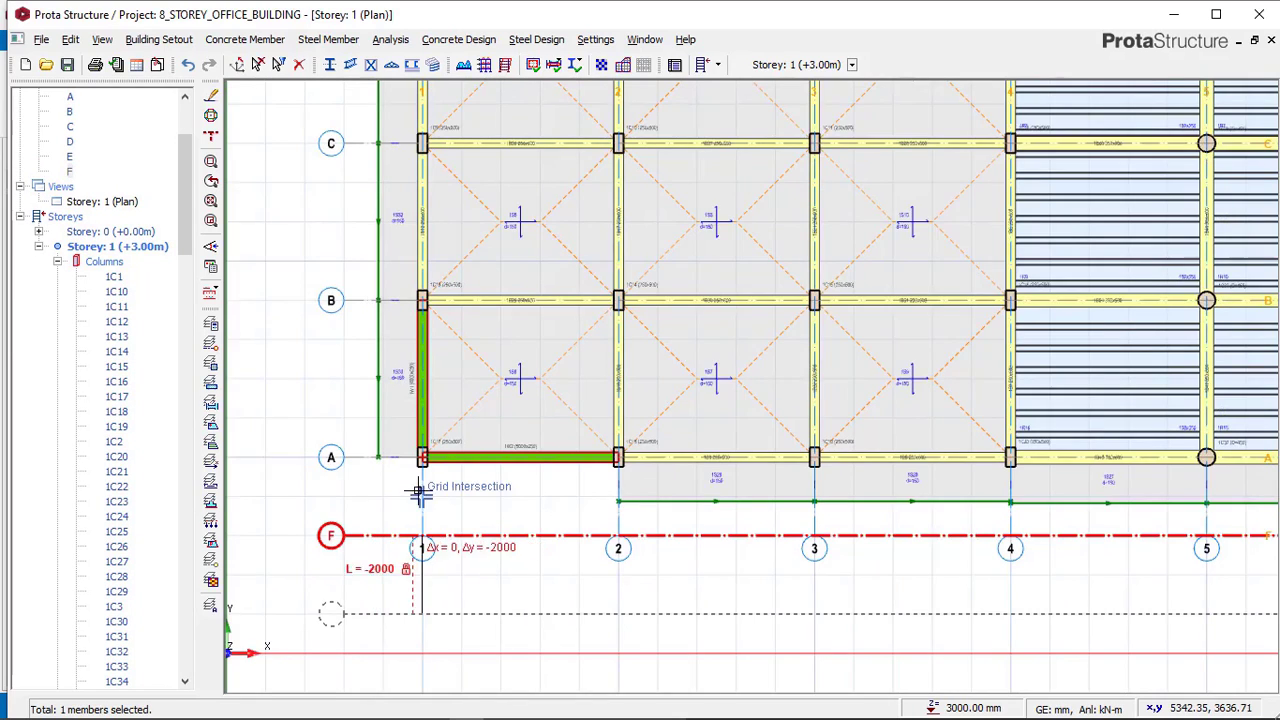
key(Escape)
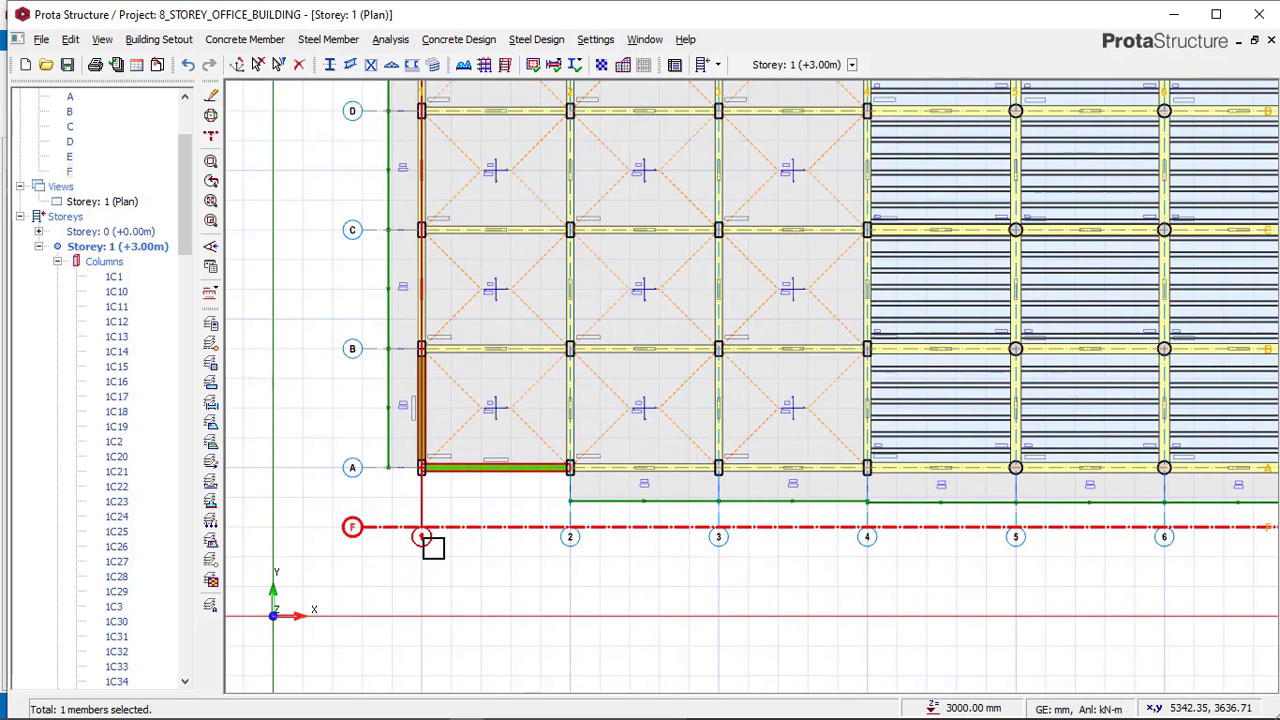
scroll(433, 546, up, 2)
click(419, 537)
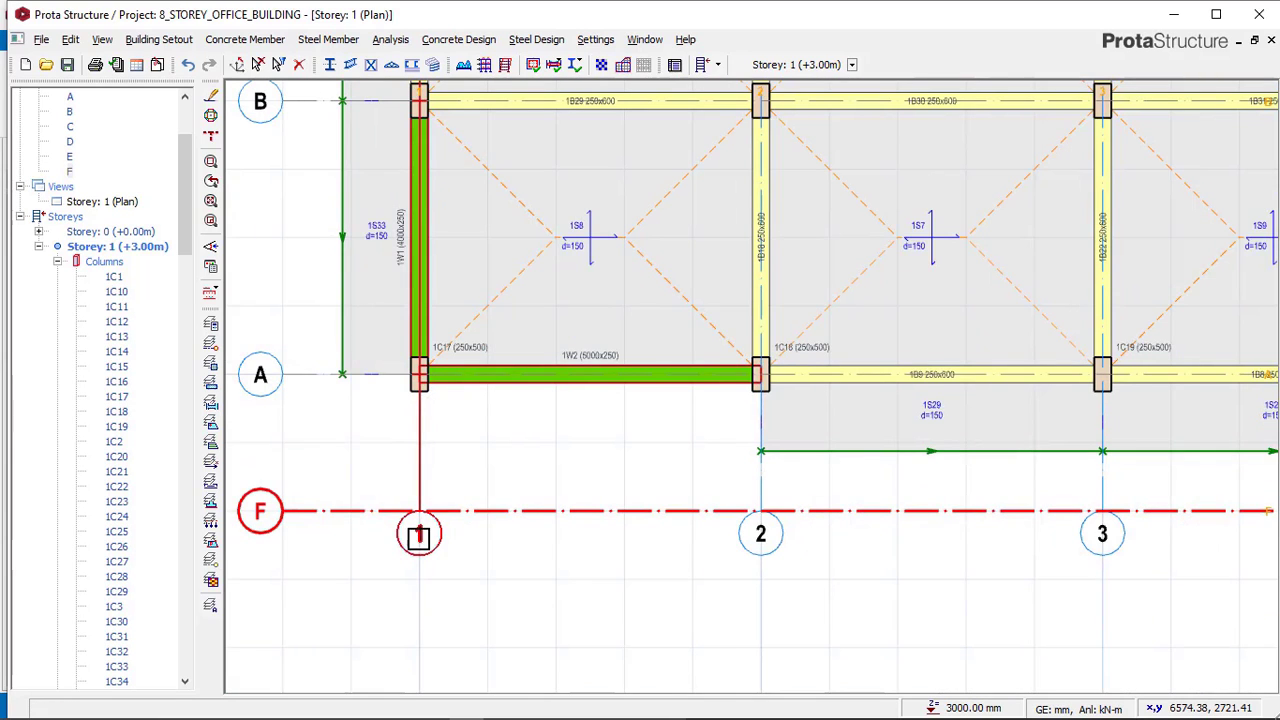
scroll(434, 505, down, 1)
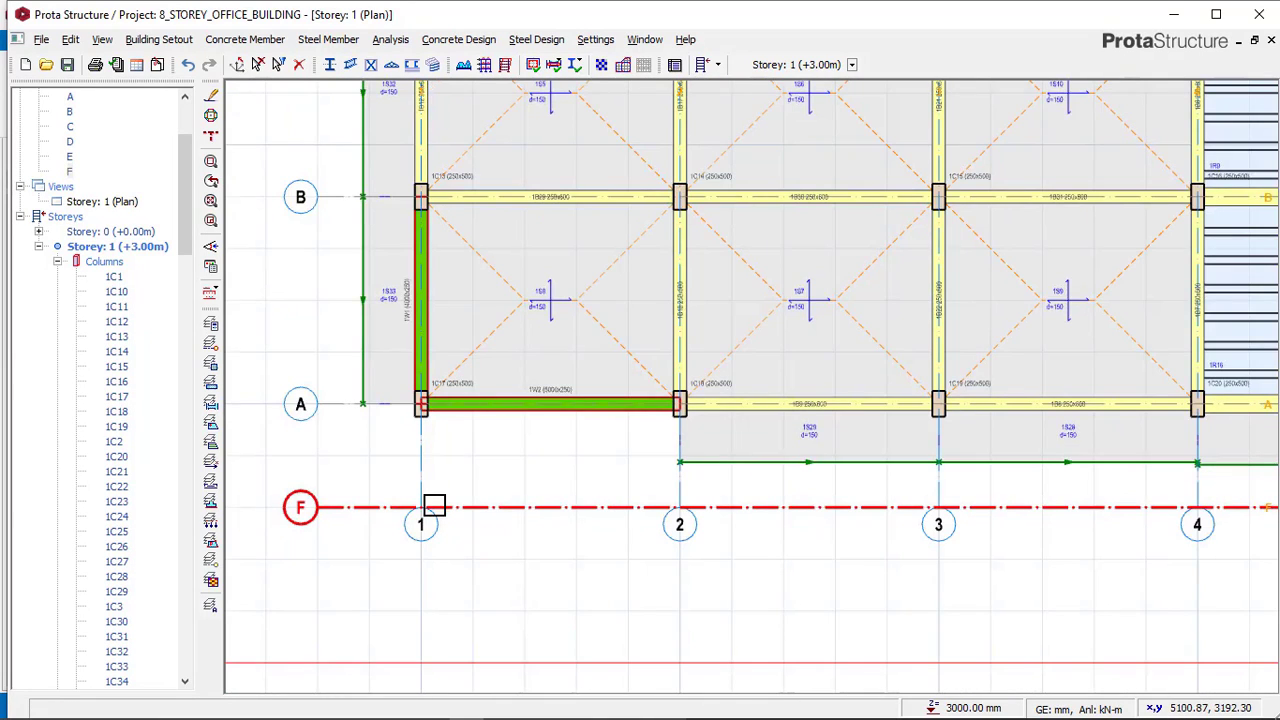
key(Delete)
Stretch the vertical axes 1 to 8 at their lower ends to member insertions.
scroll(389, 477, down, 2)
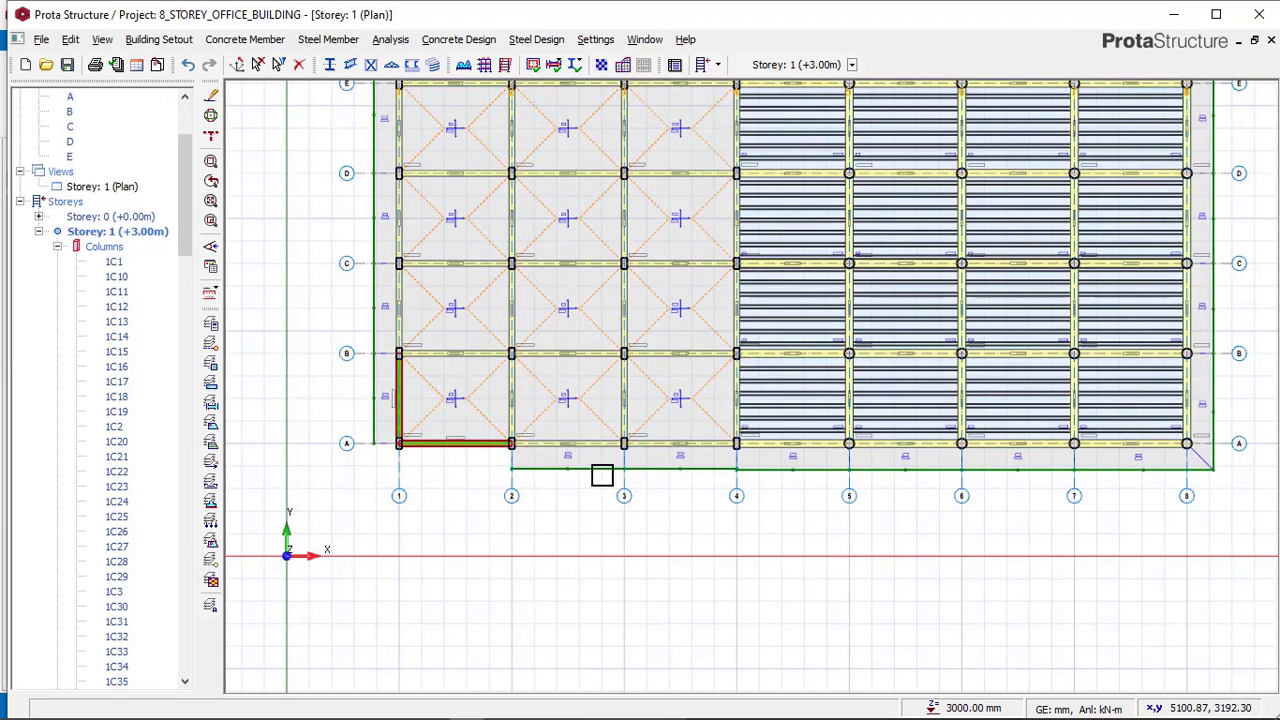
drag(1219, 493, 380, 522)
right_click(381, 489)
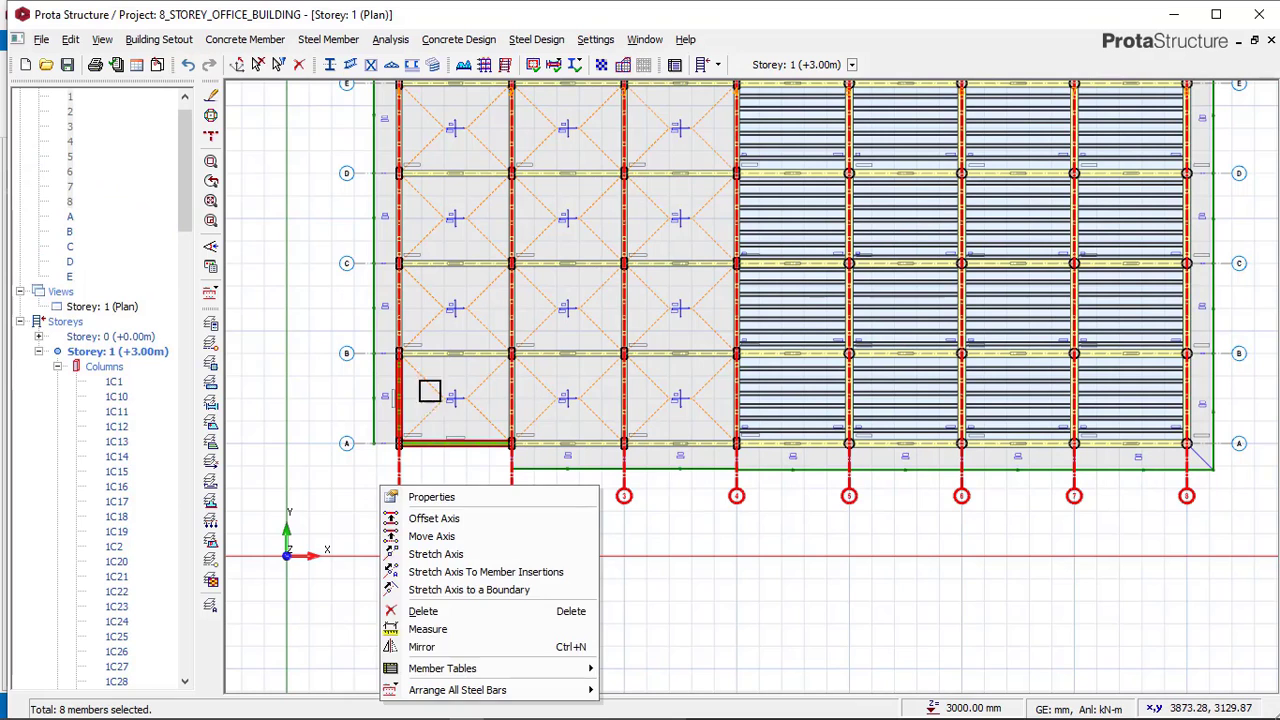
click(430, 554)
scroll(484, 483, up, 4)
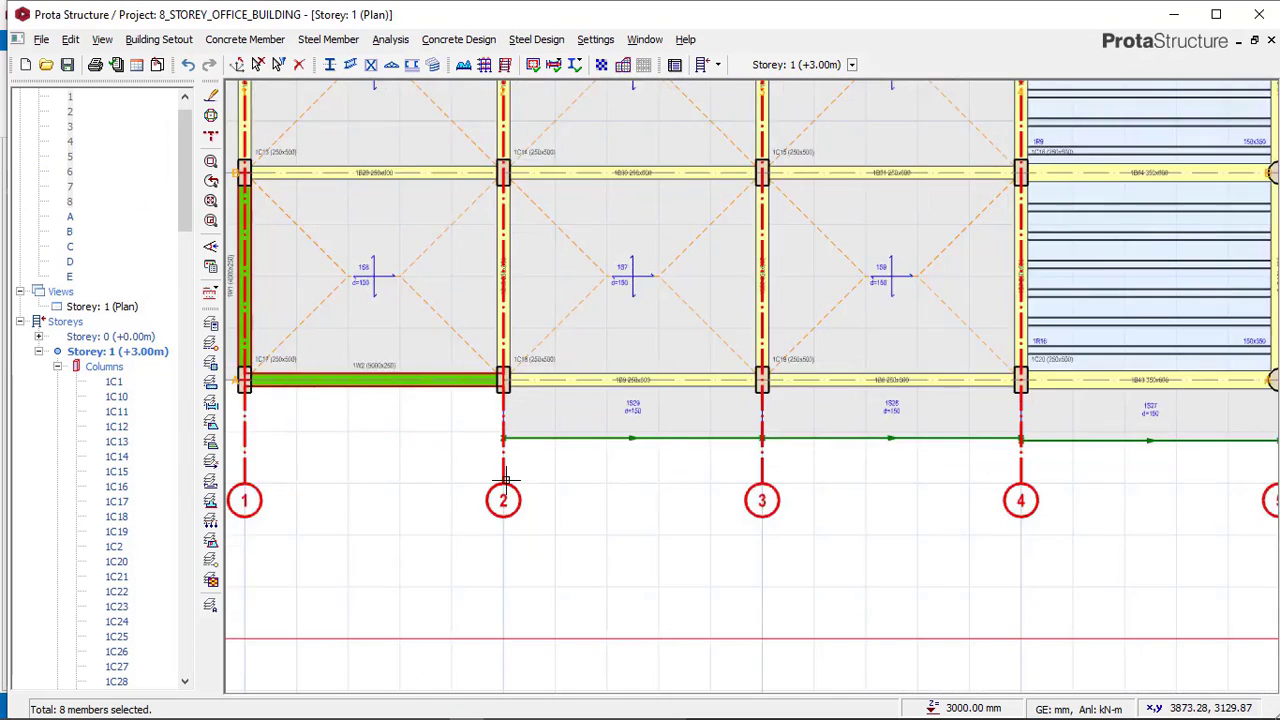
scroll(484, 430, down, 3)
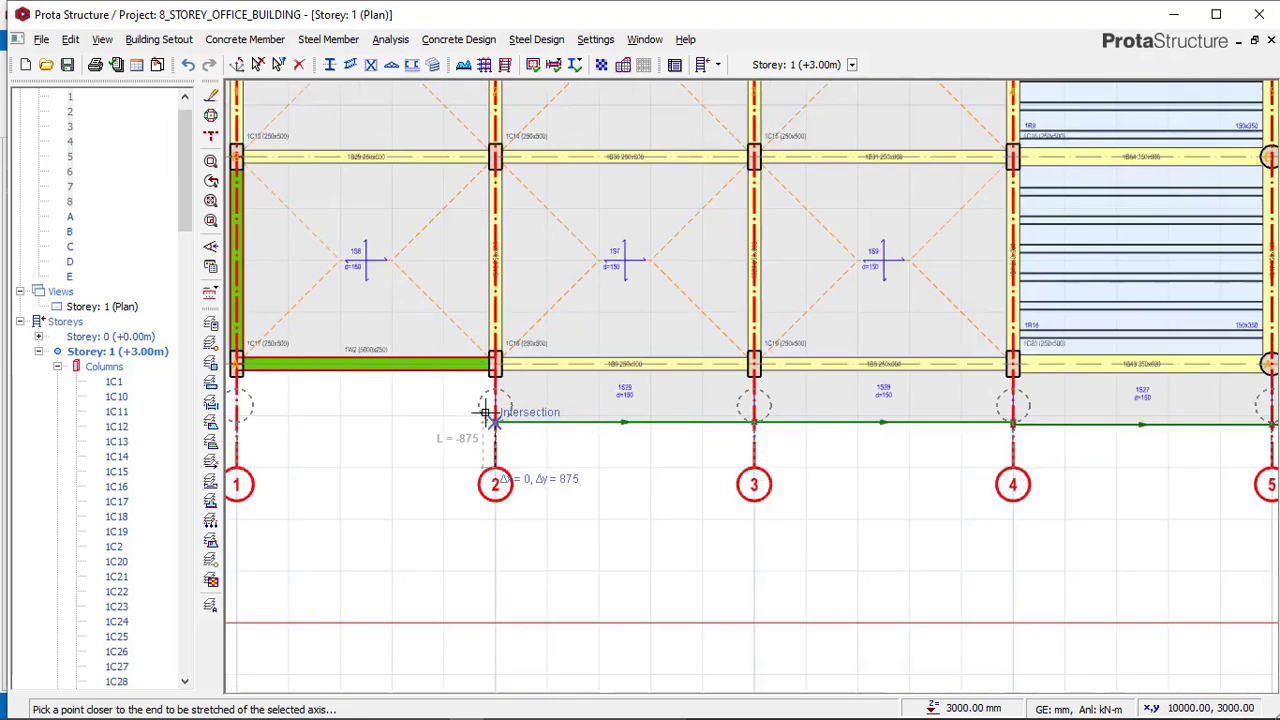
scroll(502, 597, down, 3)
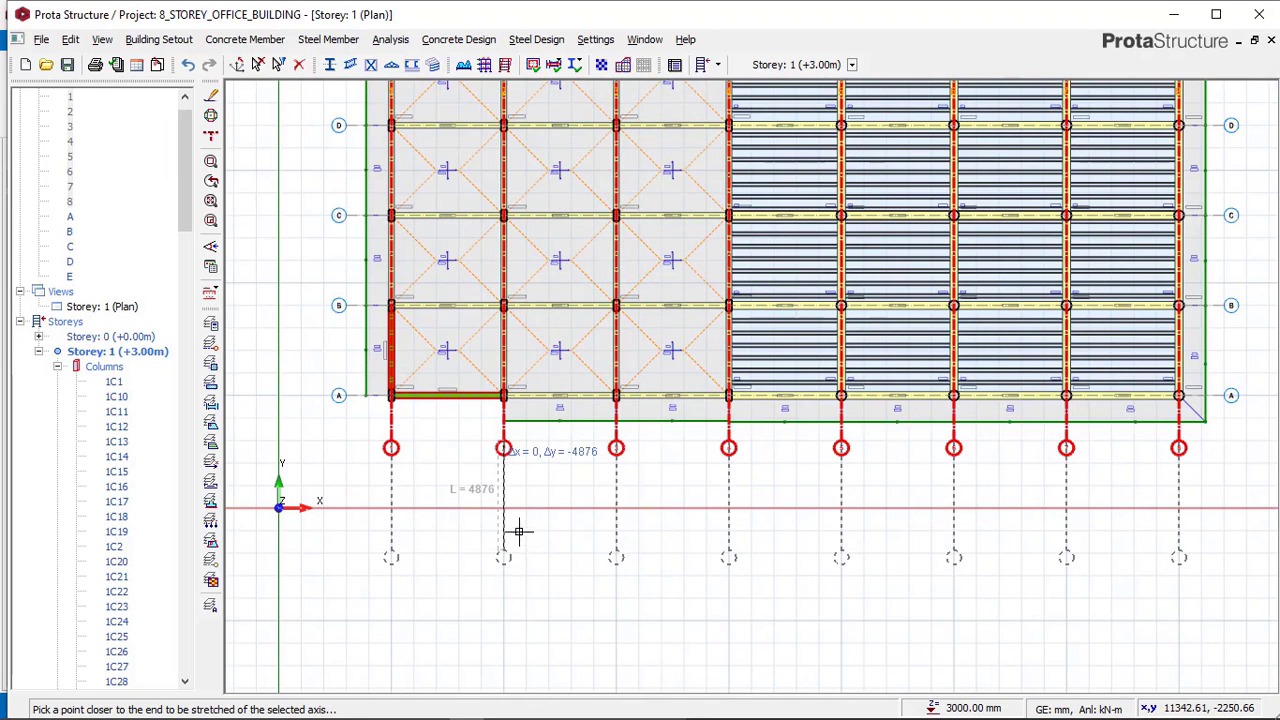
click(545, 498)
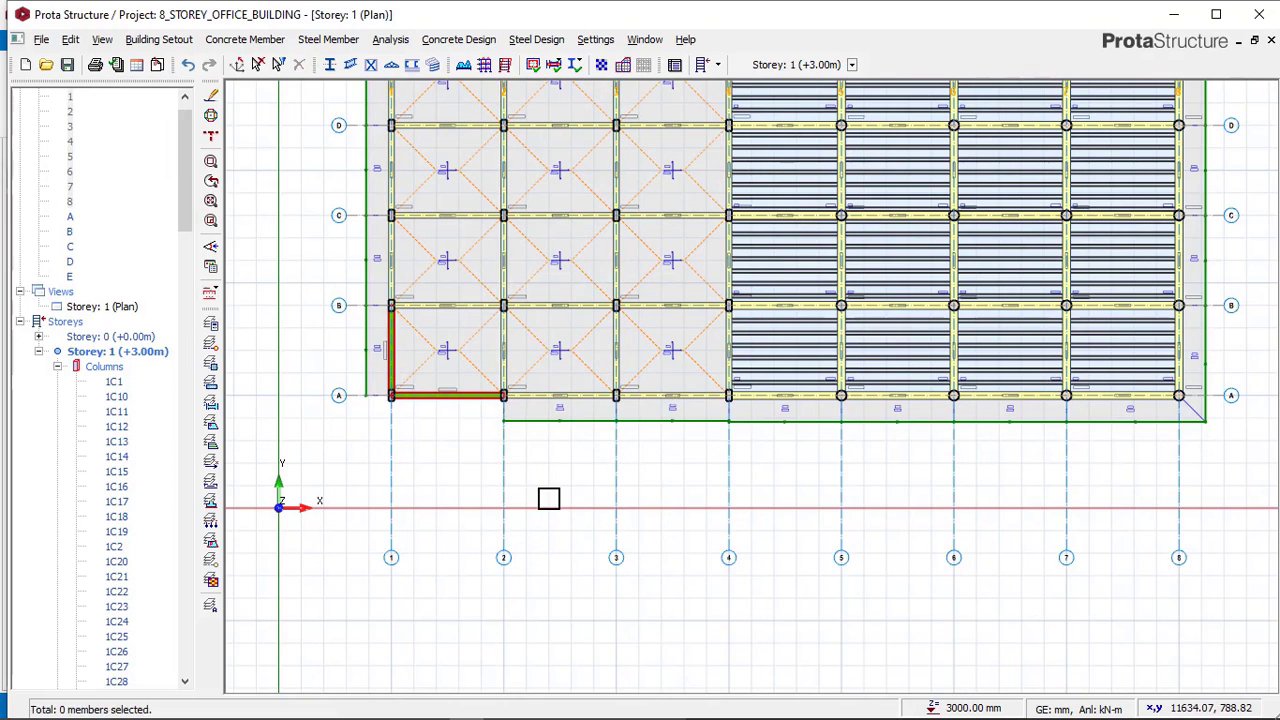
Offset axis A by -2000 mm to add a new axis F below the building.
click(342, 396)
right_click(316, 358)
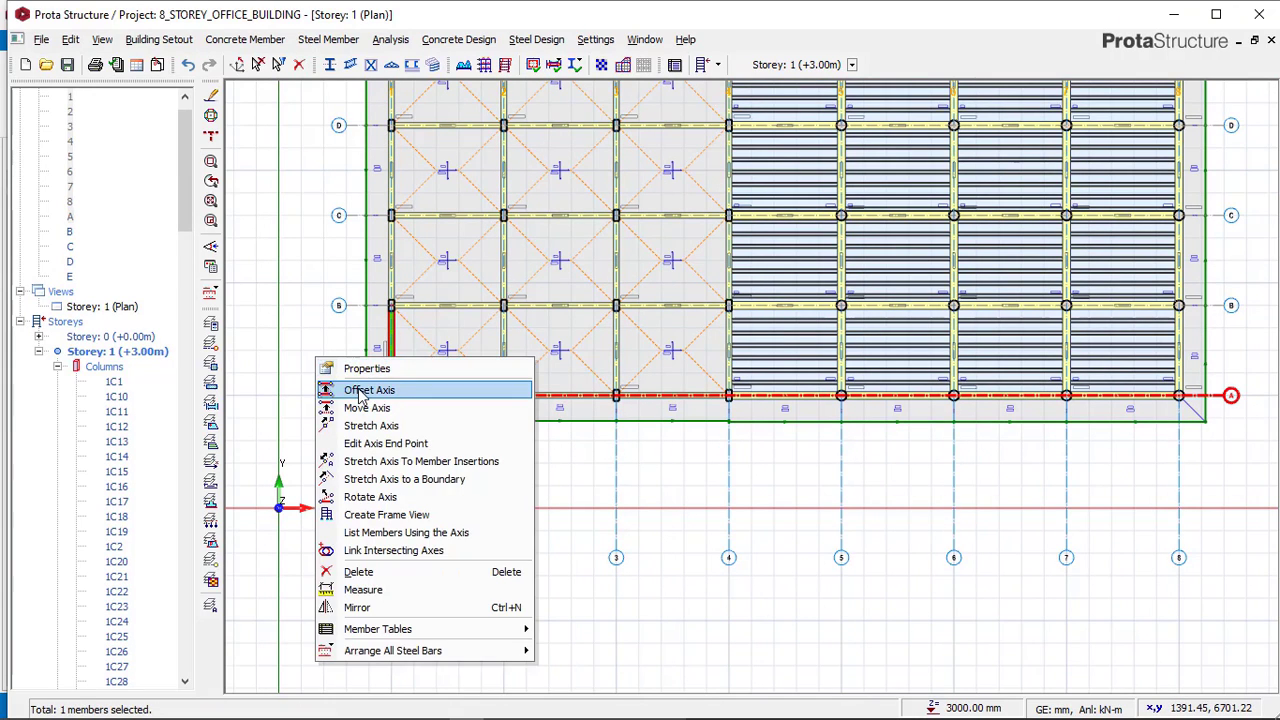
click(365, 390)
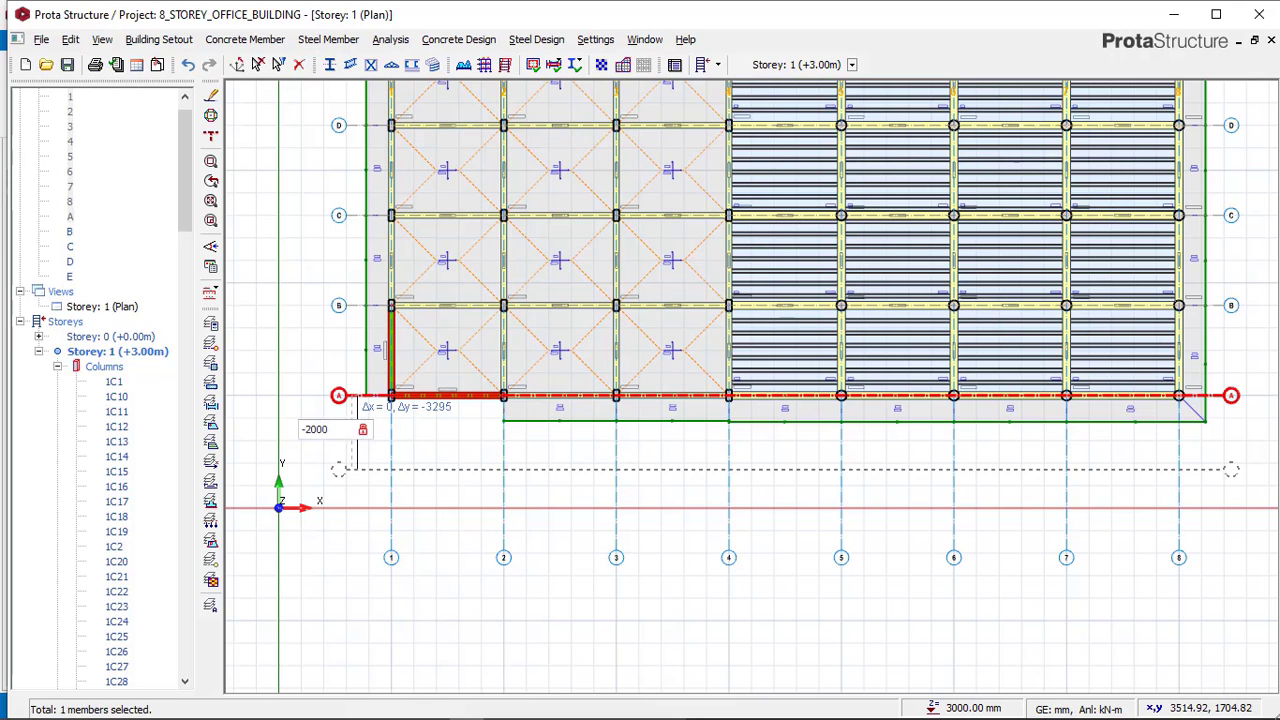
key(Return)
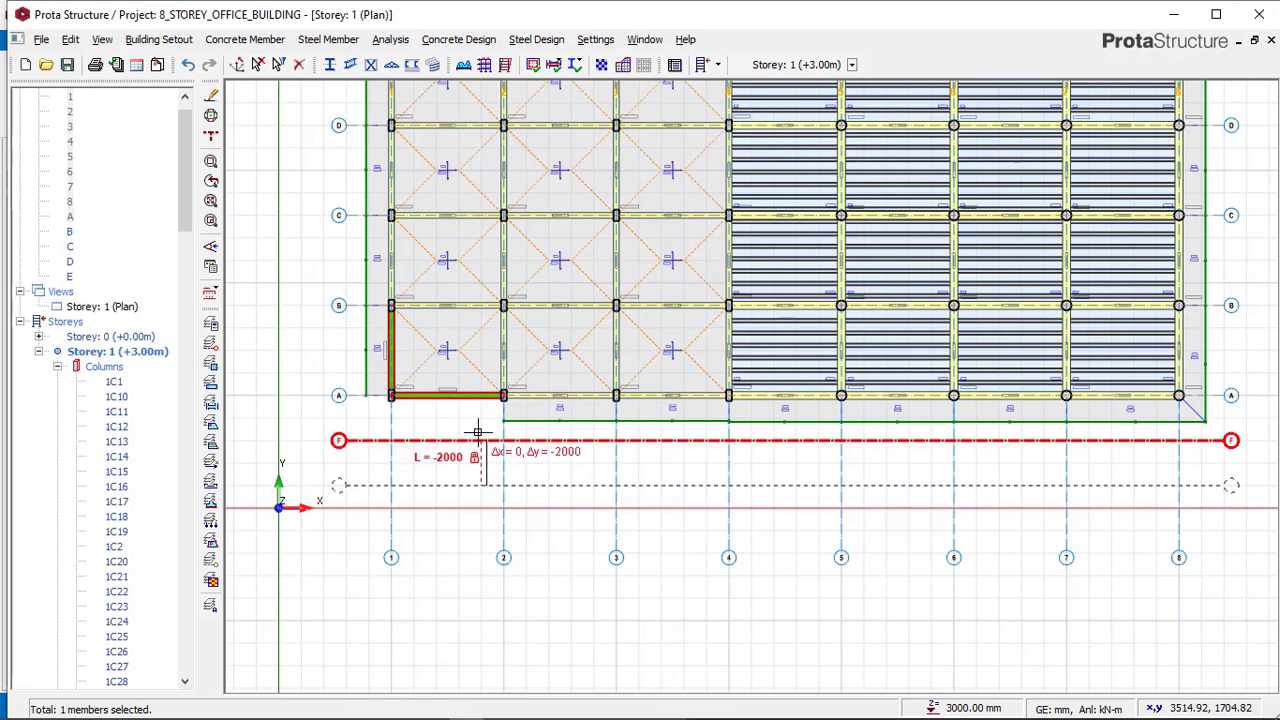
click(512, 437)
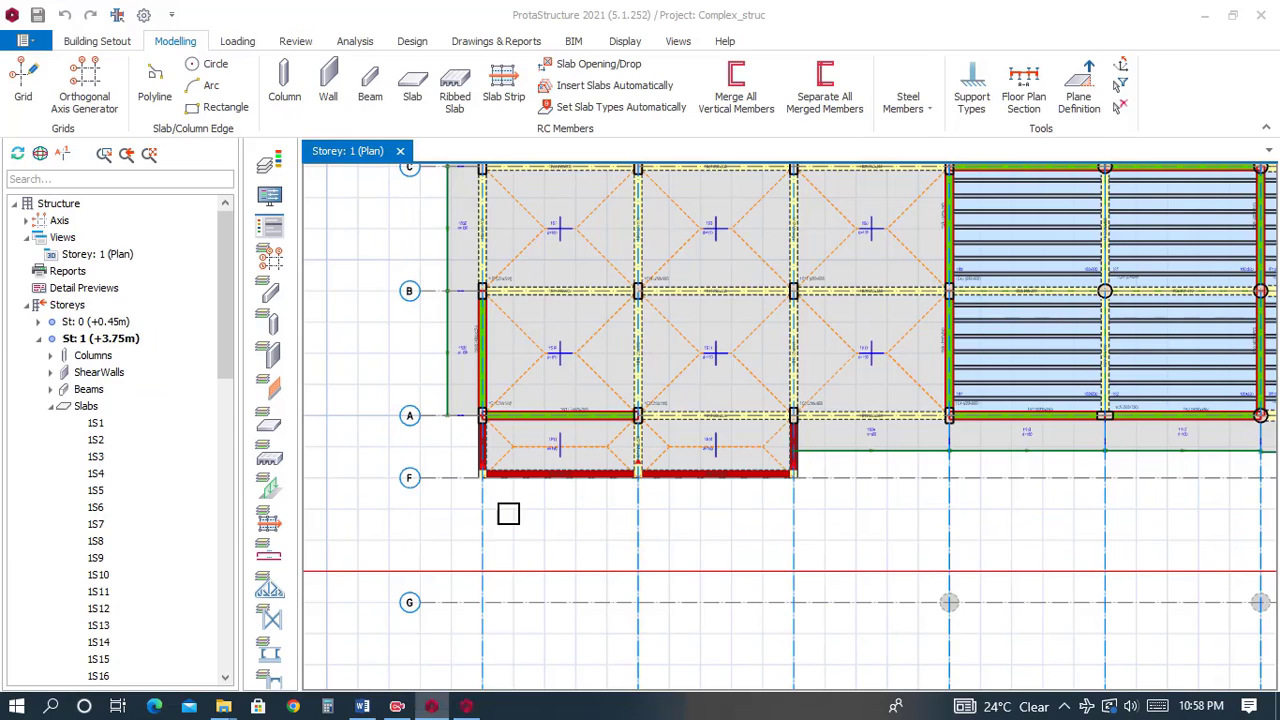
Examine the beams framing the cantilever slab between axes A and F in the Complex_struc reference model.
scroll(500, 446, up, 5)
middle_drag(457, 408, 407, 371)
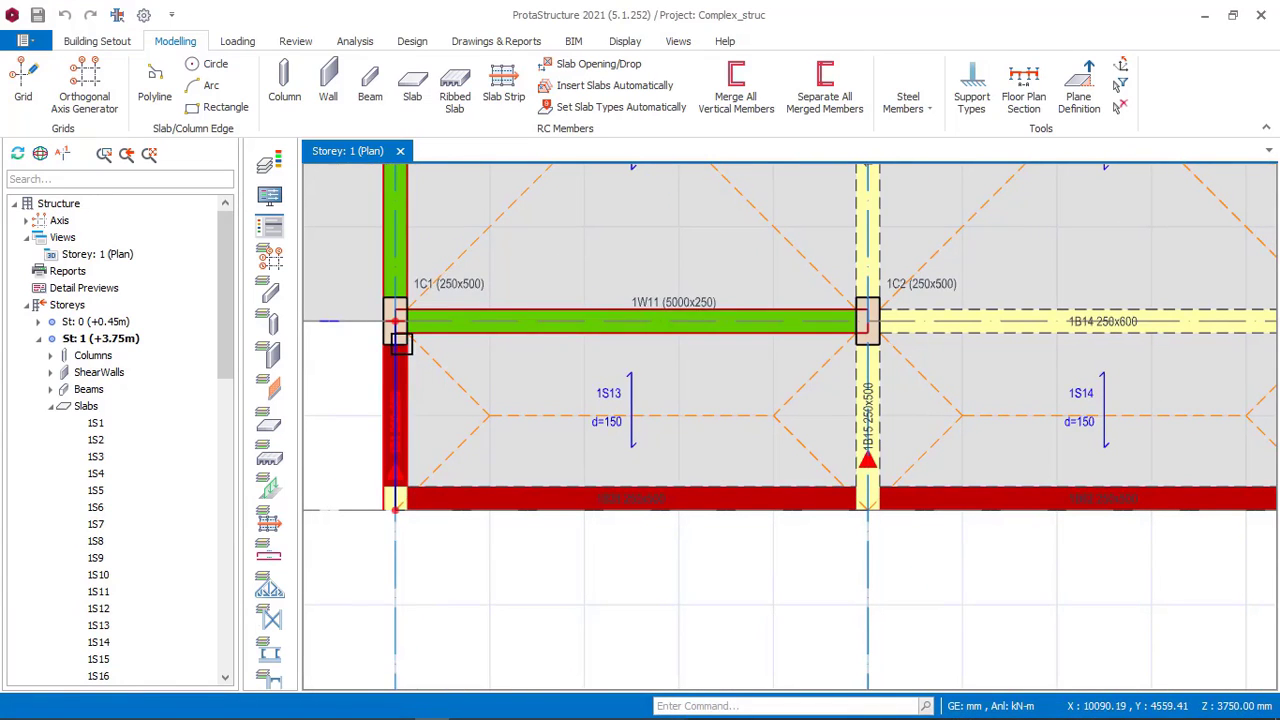
scroll(377, 508, down, 1)
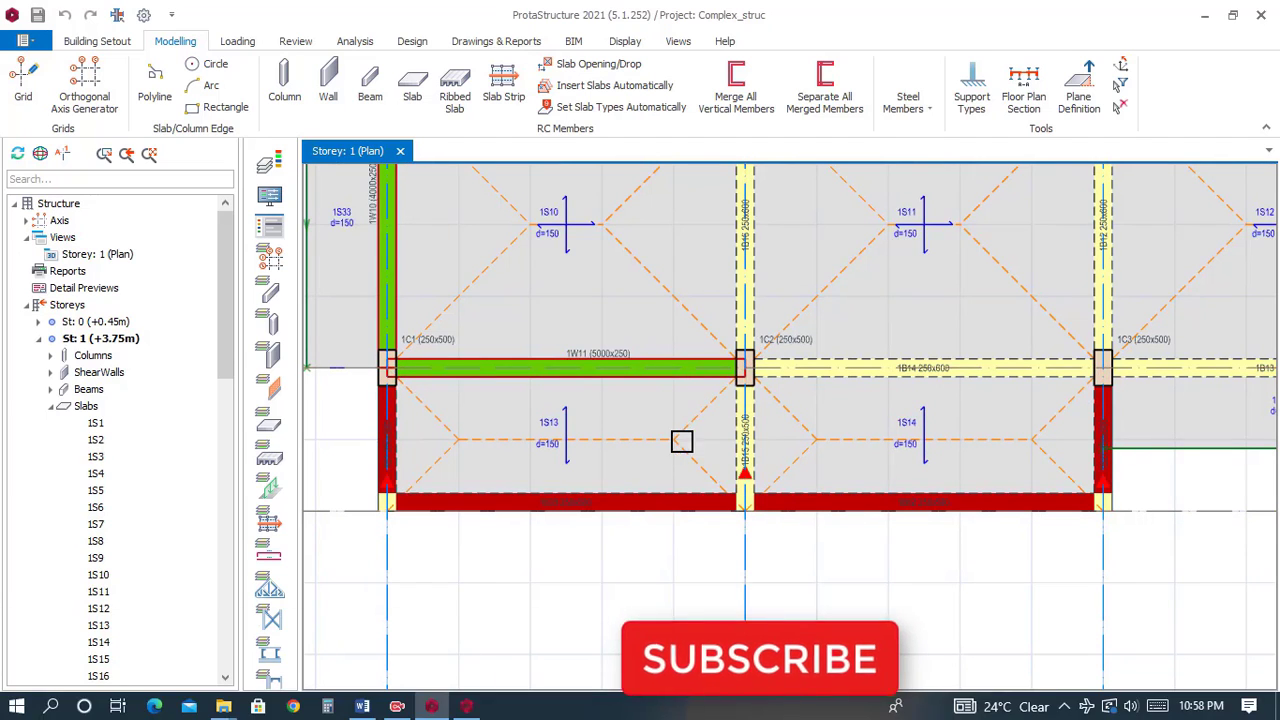
scroll(355, 400, up, 1)
scroll(423, 465, up, 2)
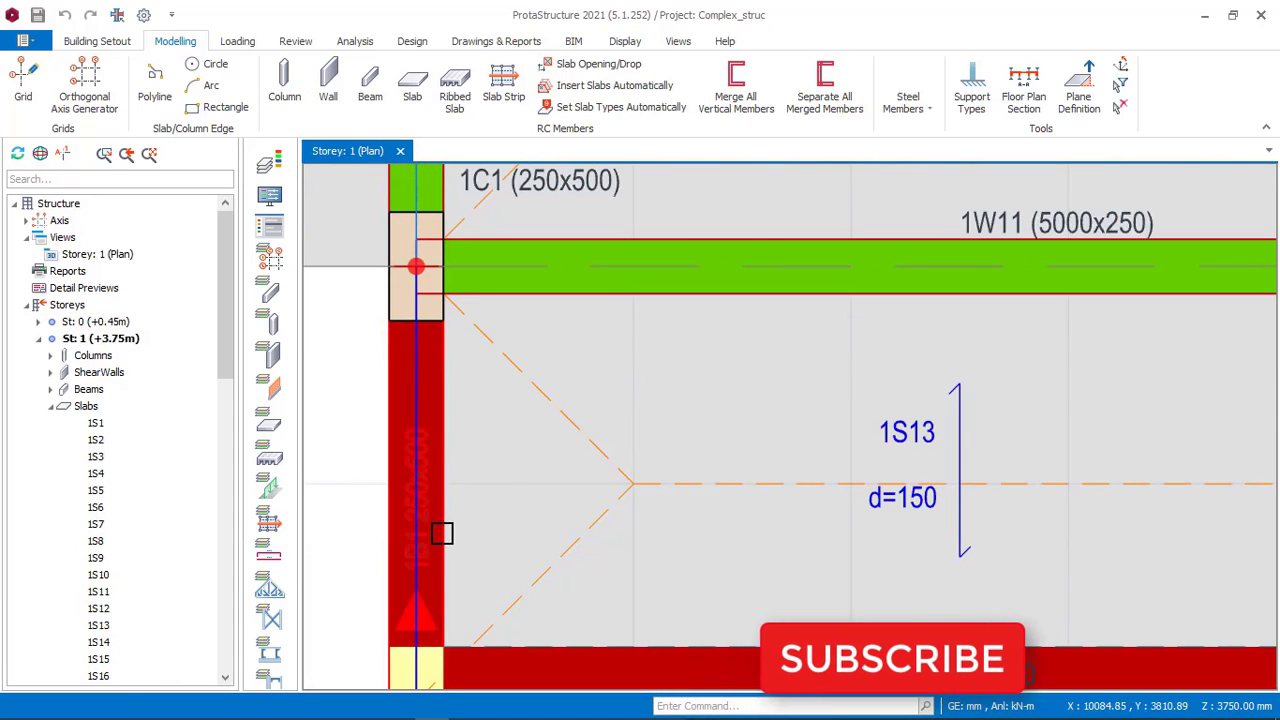
scroll(440, 423, down, 3)
scroll(440, 423, down, 3)
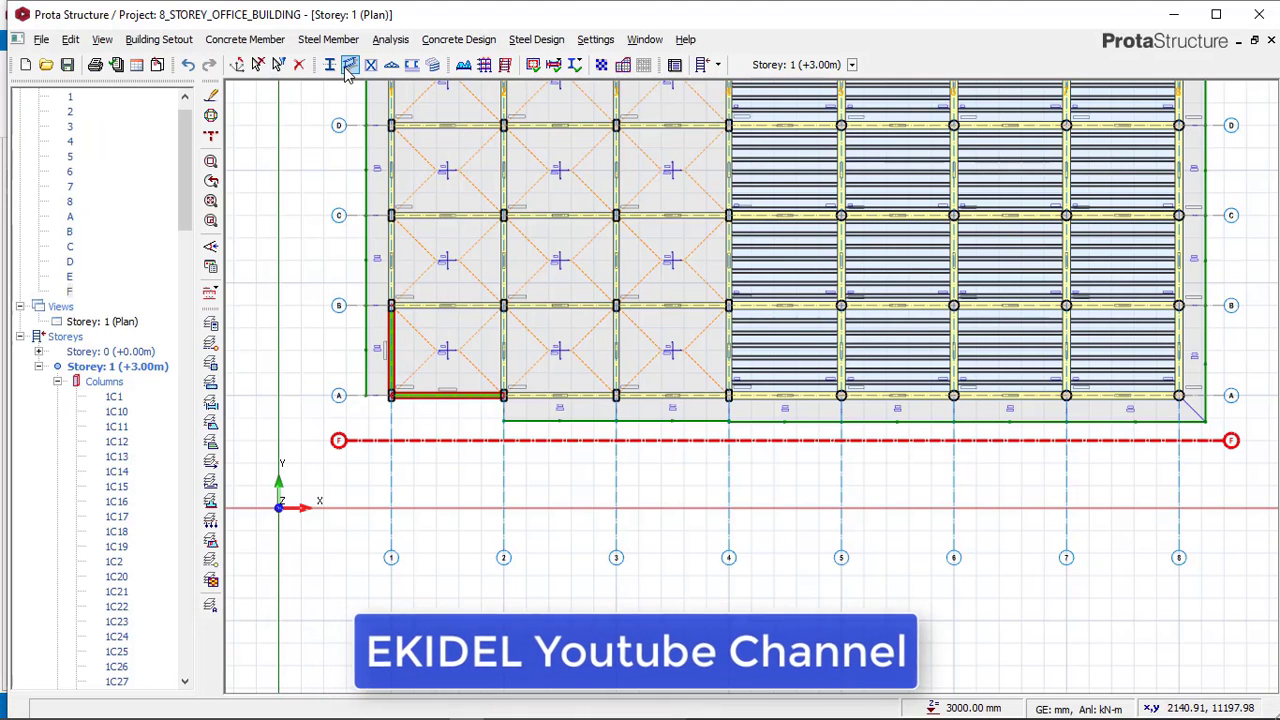
Insert 250x500 mm concrete beams from axis F to axis A along axes 1 and 4.
click(245, 39)
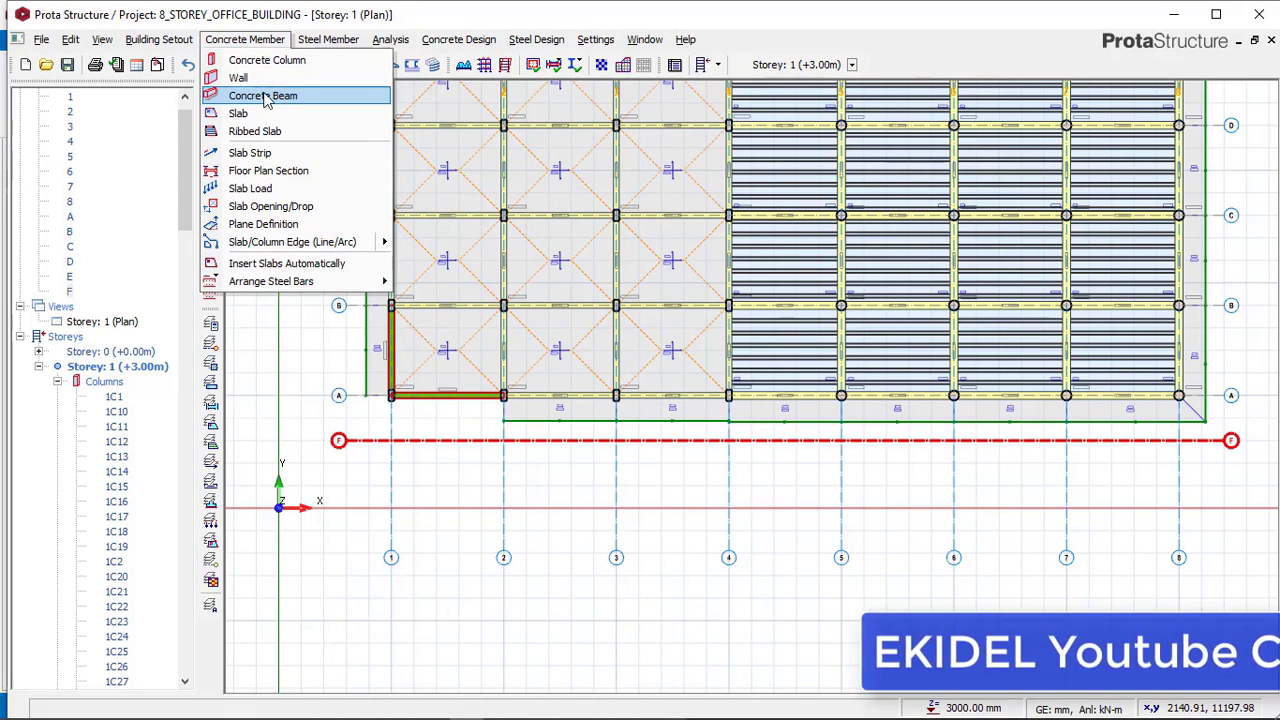
click(455, 427)
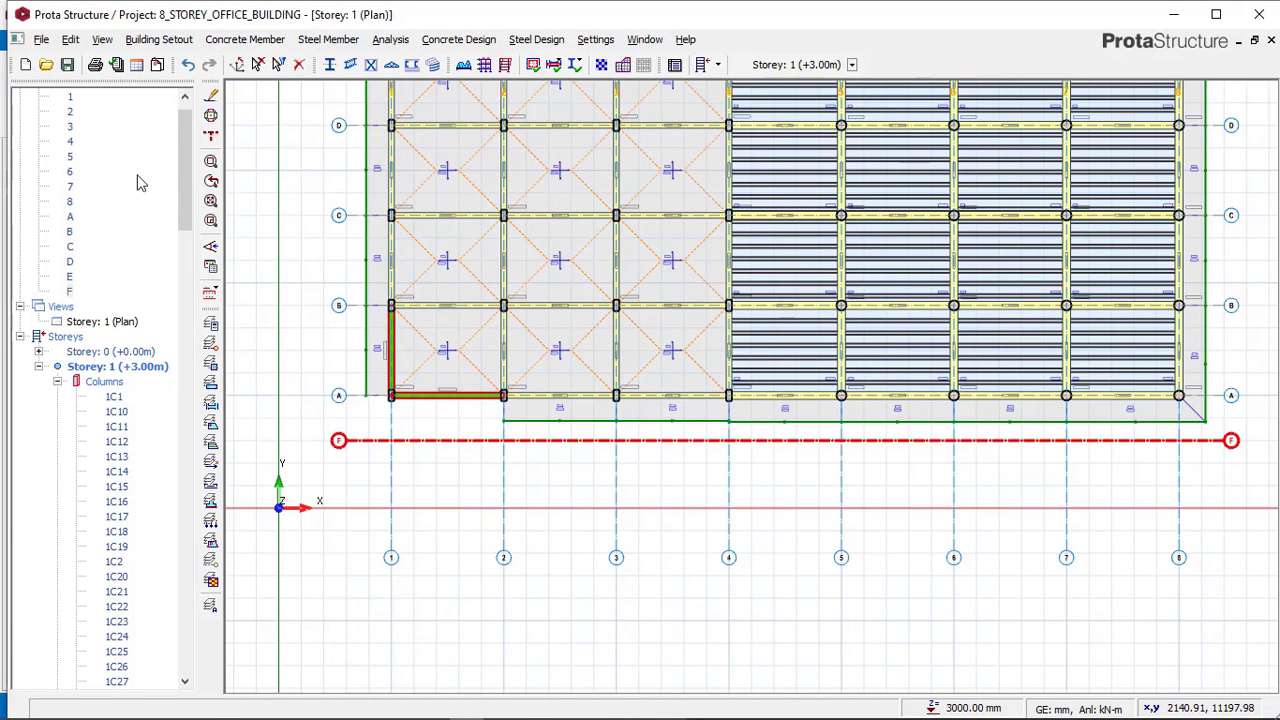
double_click(136, 131)
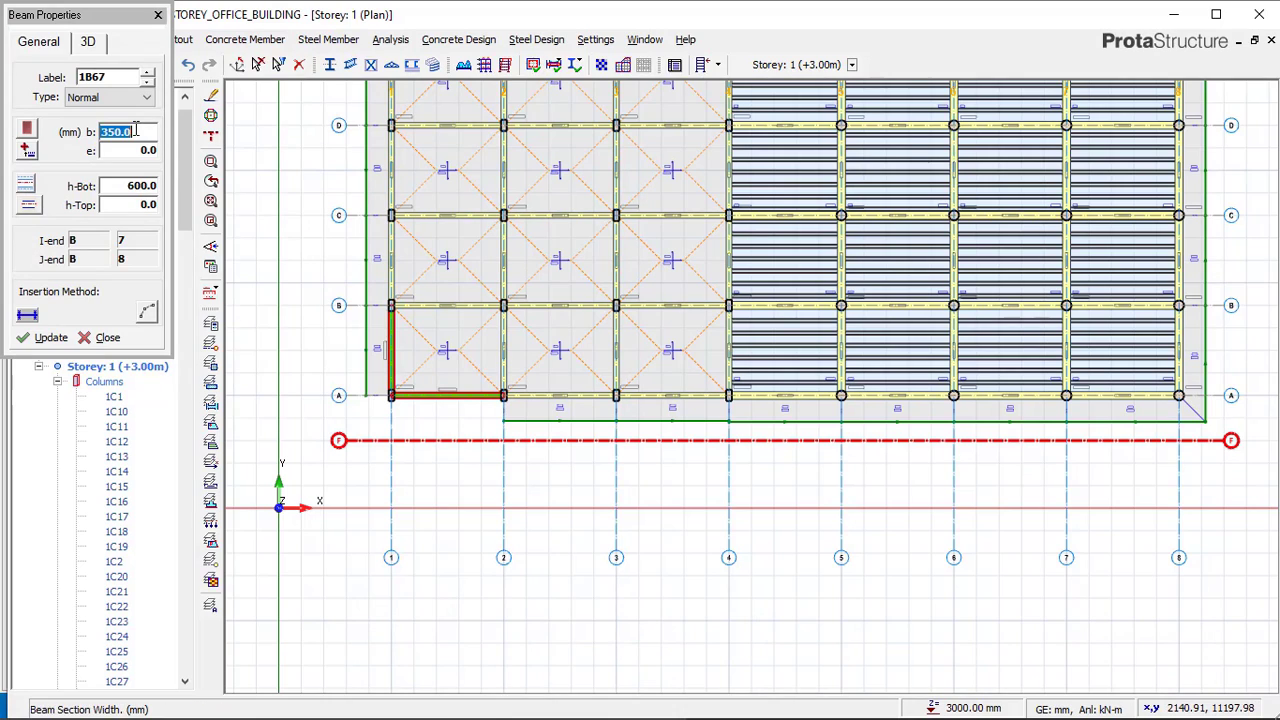
double_click(150, 183)
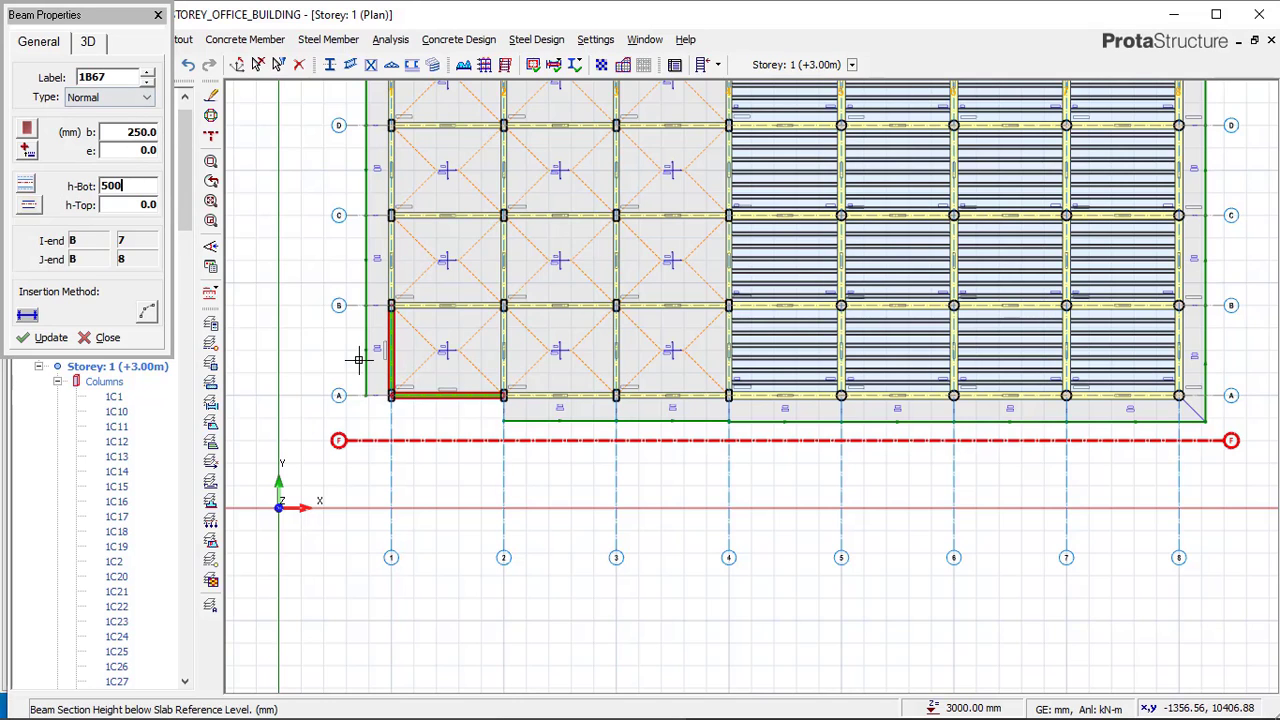
scroll(358, 360, up, 5)
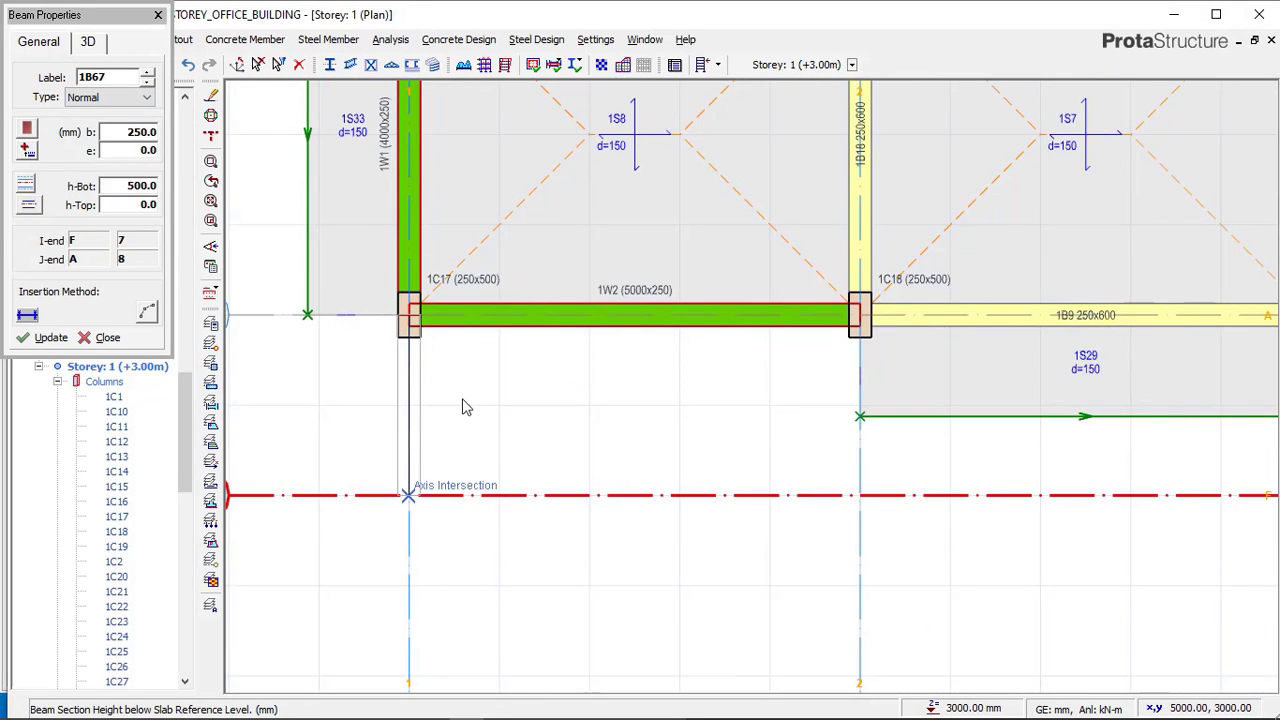
click(402, 482)
scroll(380, 400, down, 3)
scroll(363, 406, up, 5)
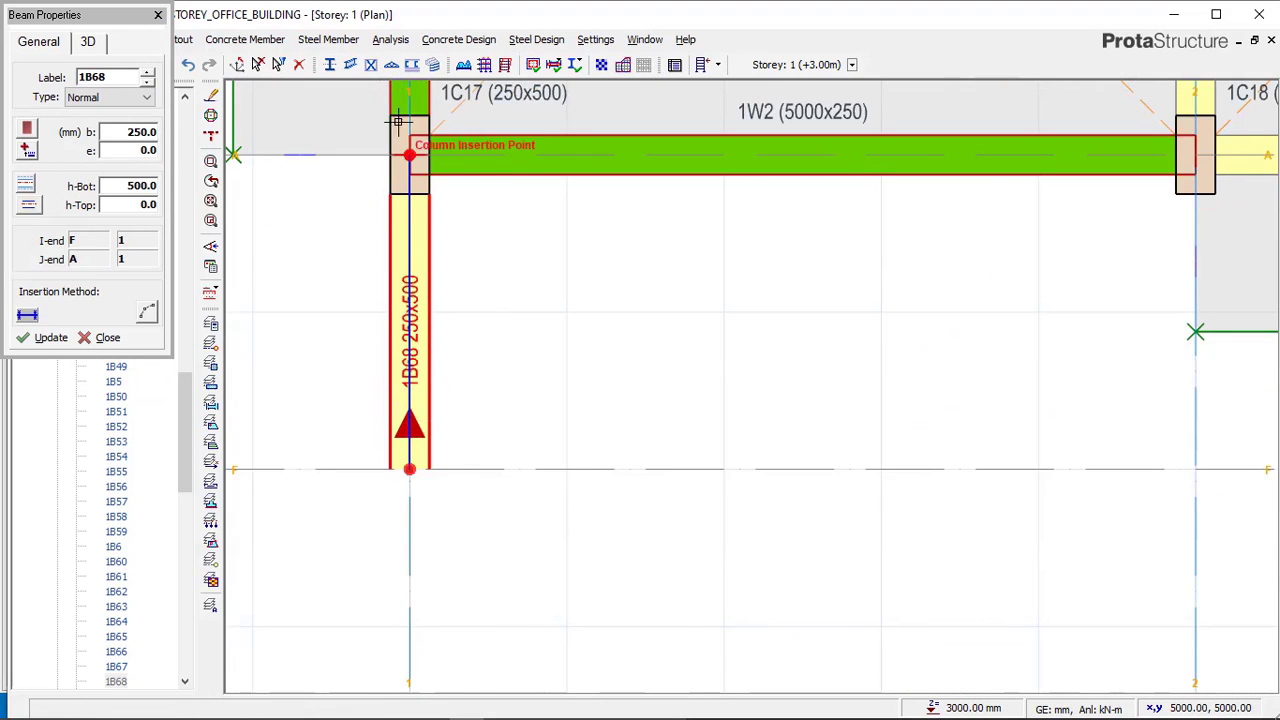
scroll(409, 468, down, 3)
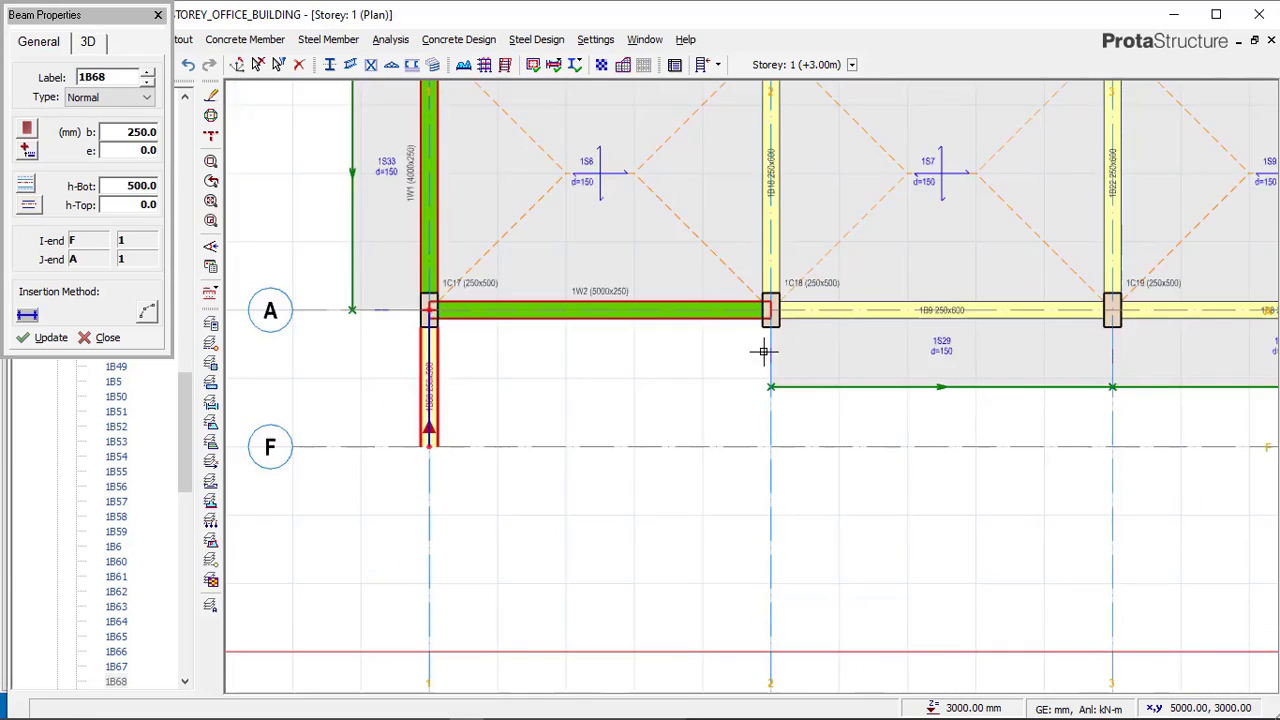
middle_drag(763, 349, 460, 311)
scroll(460, 311, down, 1)
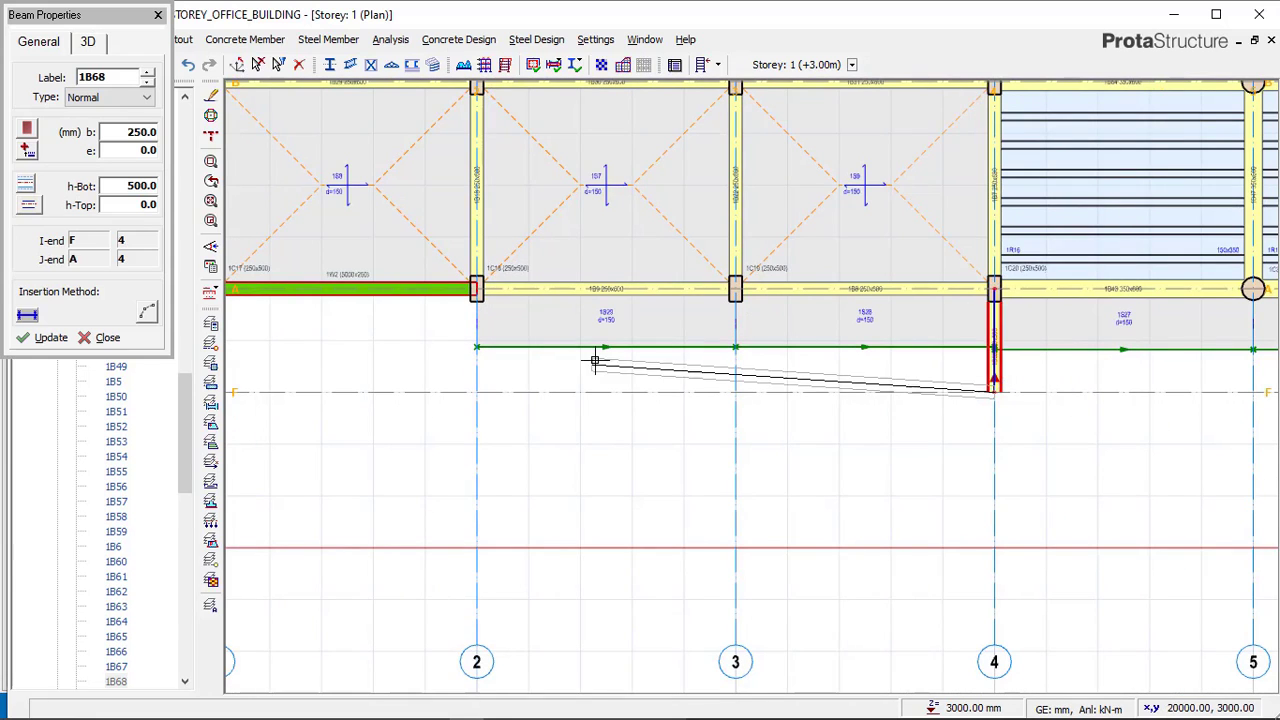
scroll(640, 354, down, 3)
key(Escape)
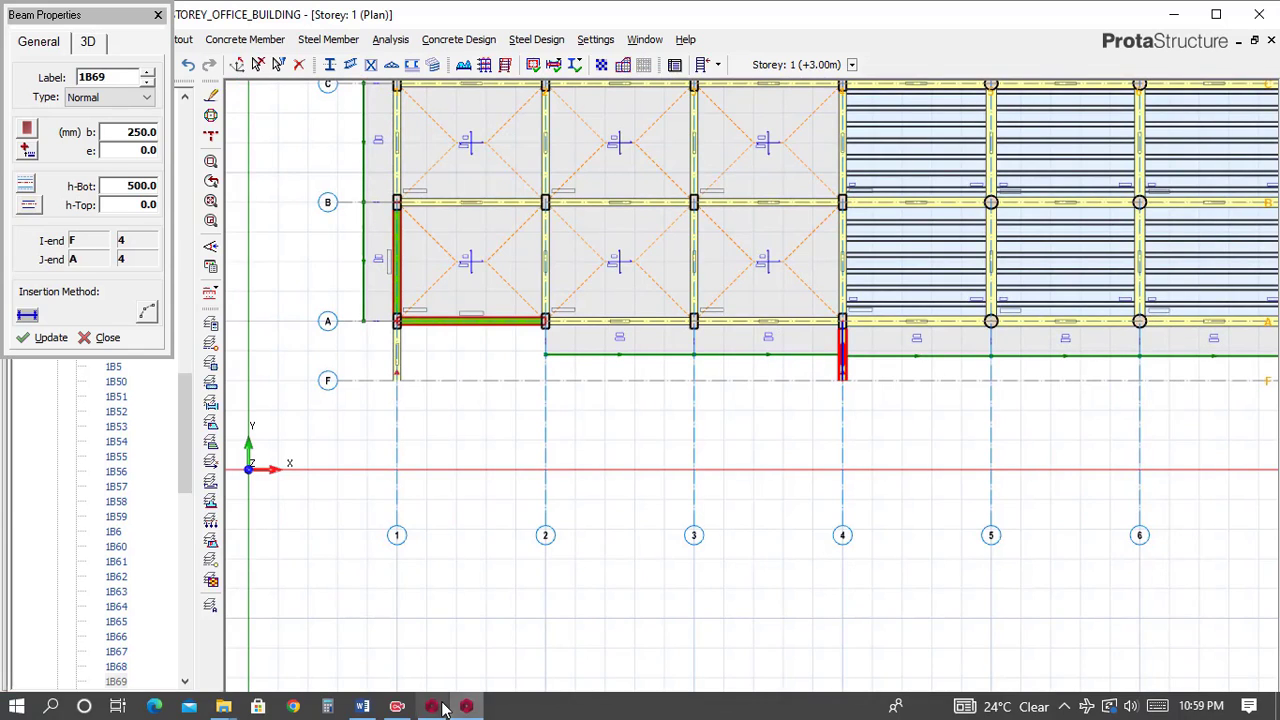
Switch to the Complex_struc reference model to check the beams between axes A and F, then return.
click(460, 706)
scroll(530, 410, up, 1)
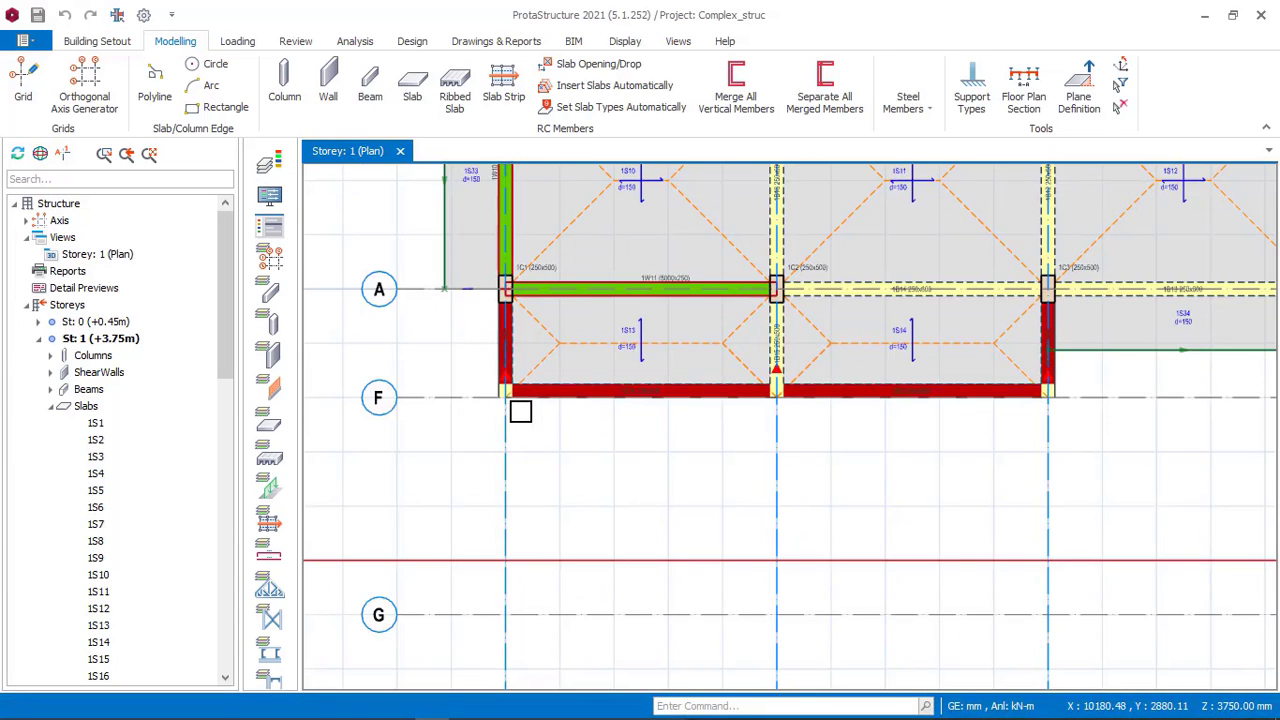
scroll(540, 366, down, 2)
scroll(515, 637, up, 1)
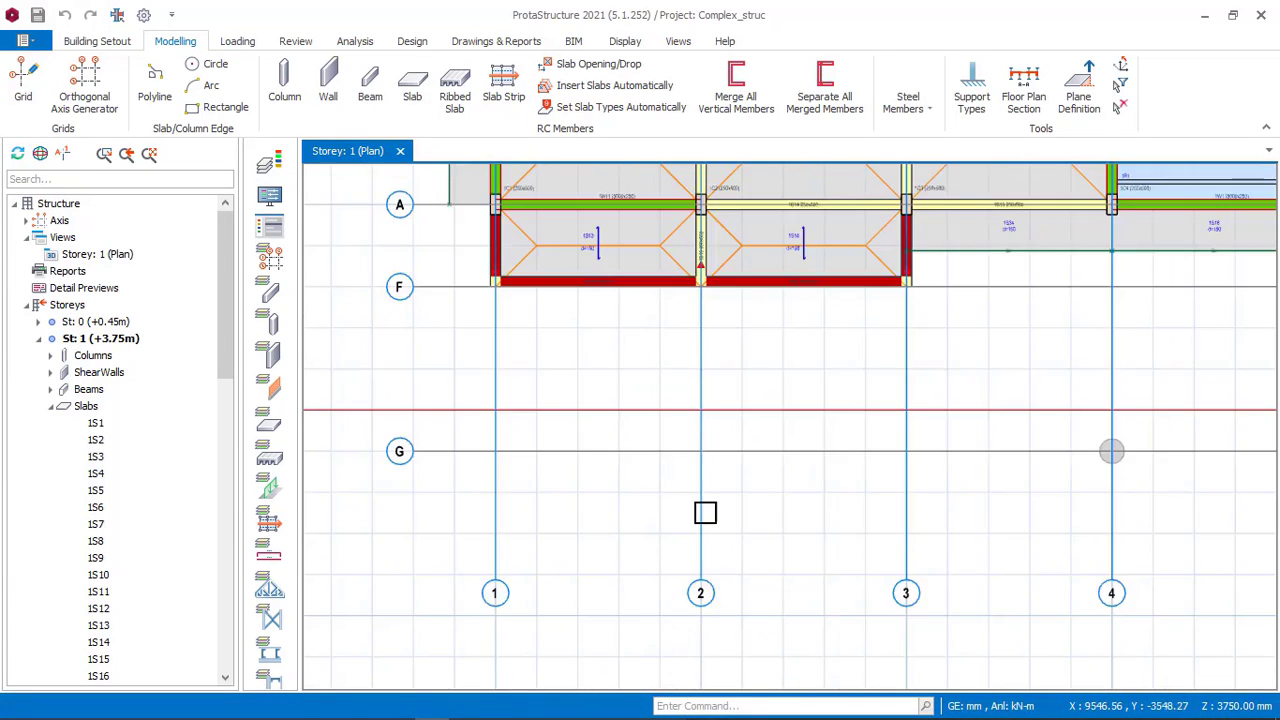
scroll(880, 546, down, 1)
scroll(683, 571, up, 1)
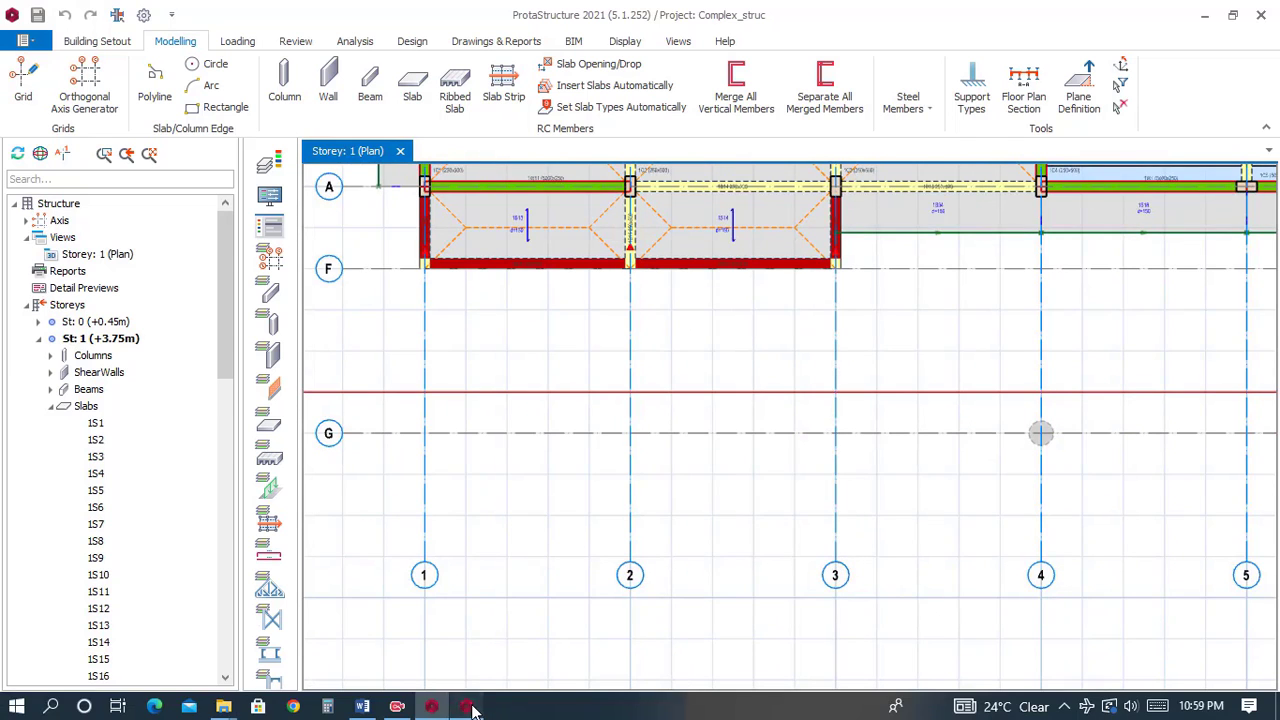
click(470, 707)
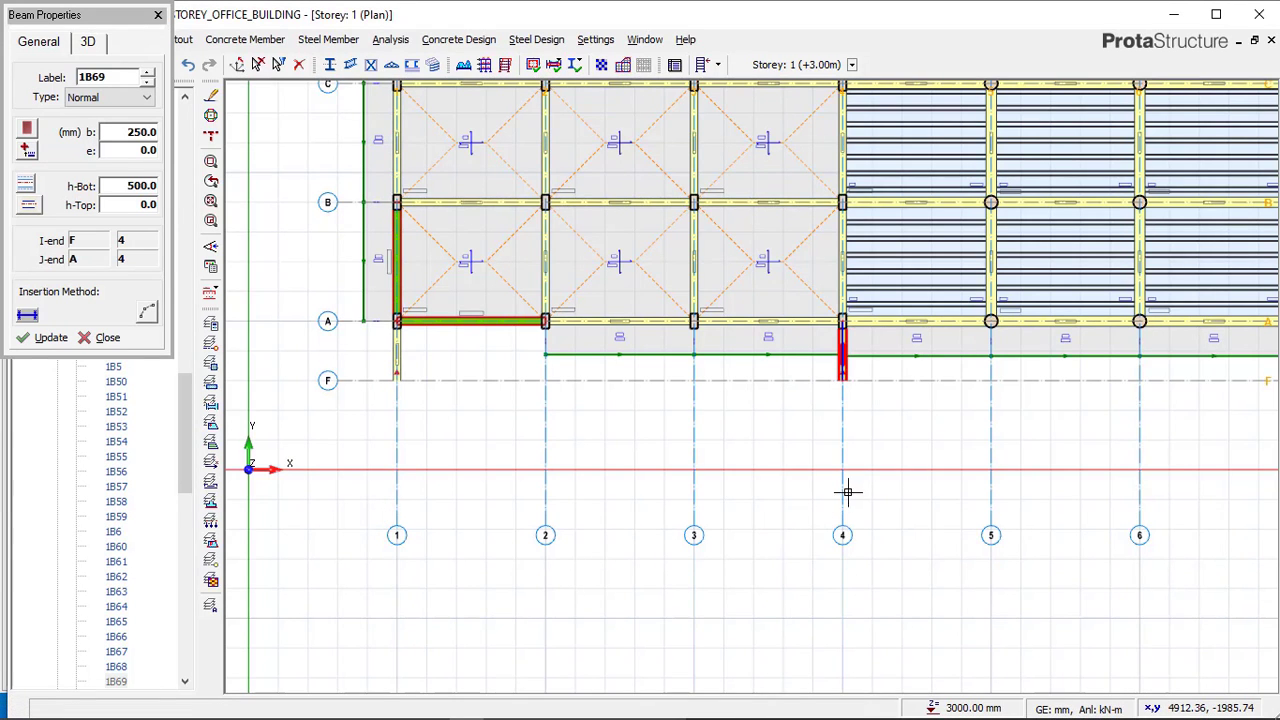
Insert a 250x500 mm concrete beam between axes A and F along axis 3.
scroll(847, 491, up, 1)
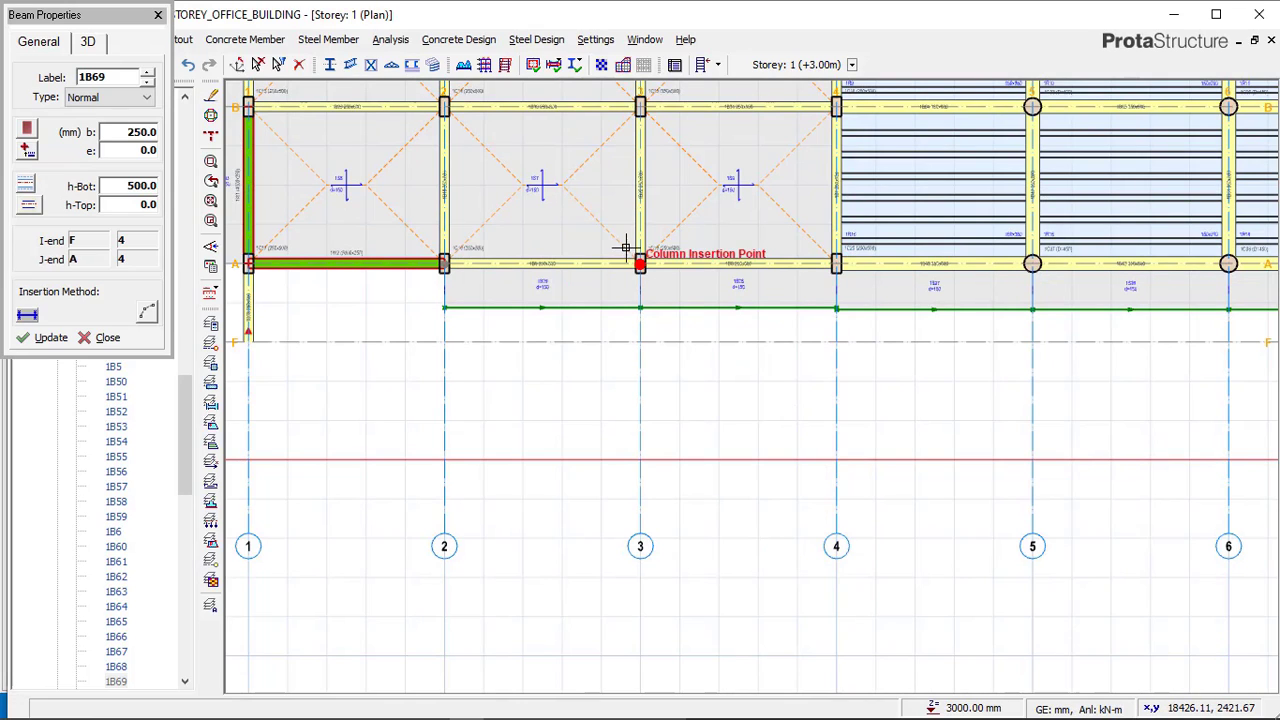
click(670, 304)
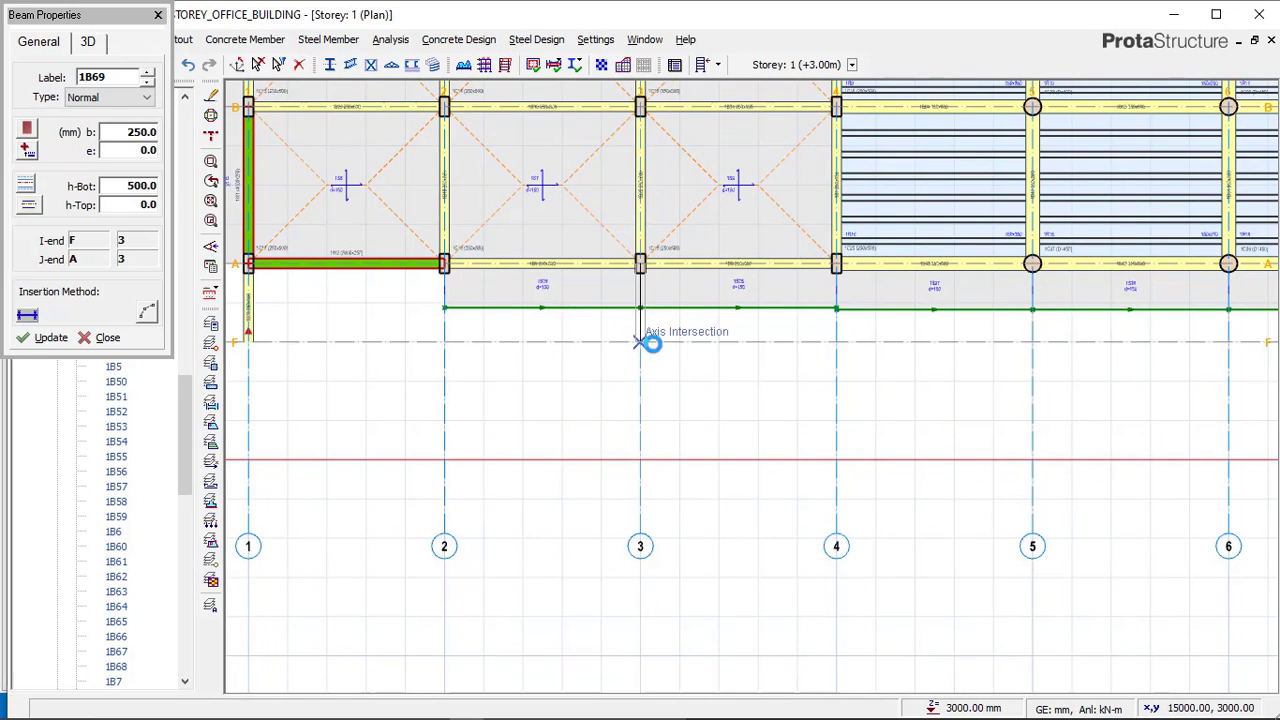
click(646, 343)
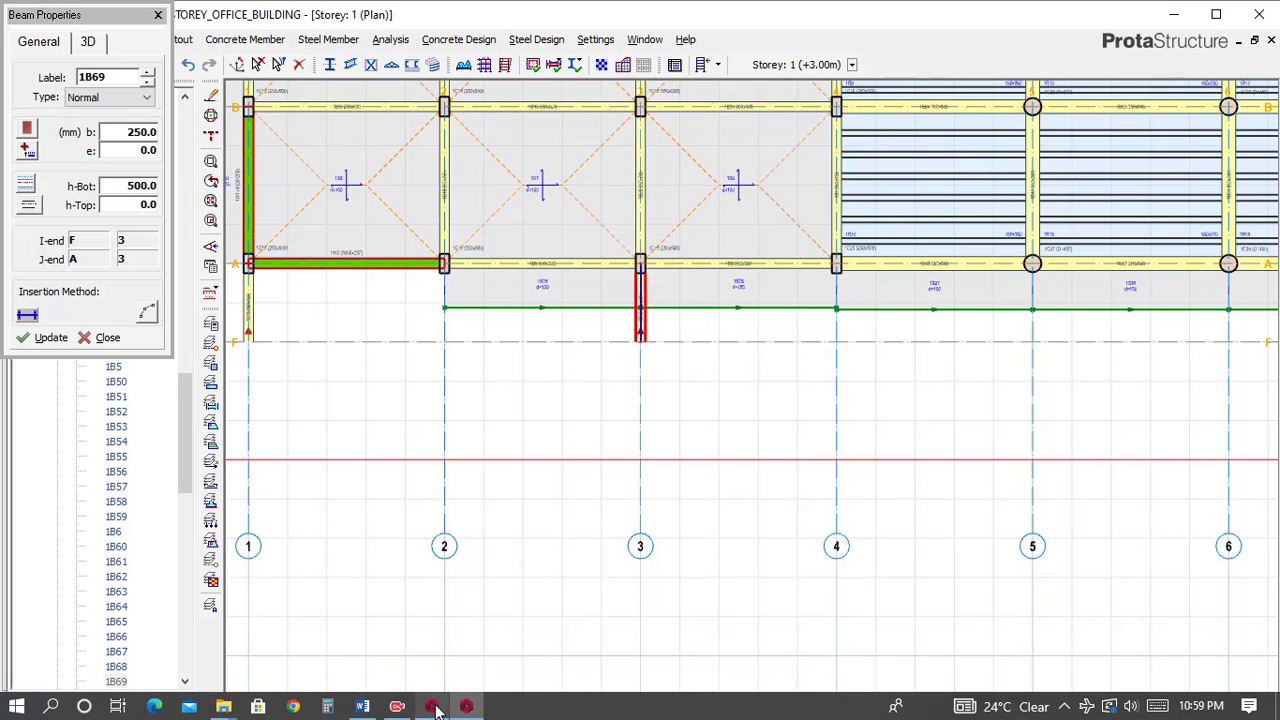
Switch to the Complex_struc reference model to inspect the beams along axis F, then return to the office building model.
click(460, 620)
scroll(445, 510, down, 1)
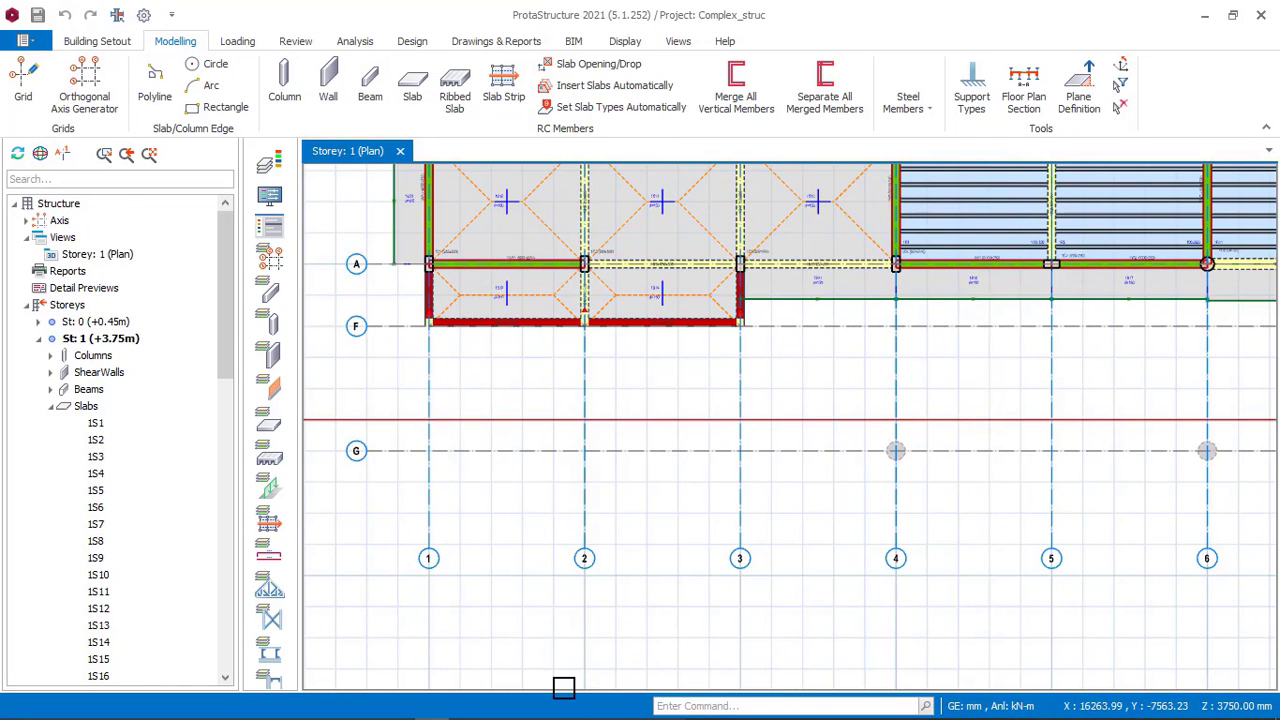
mouse_move(462, 710)
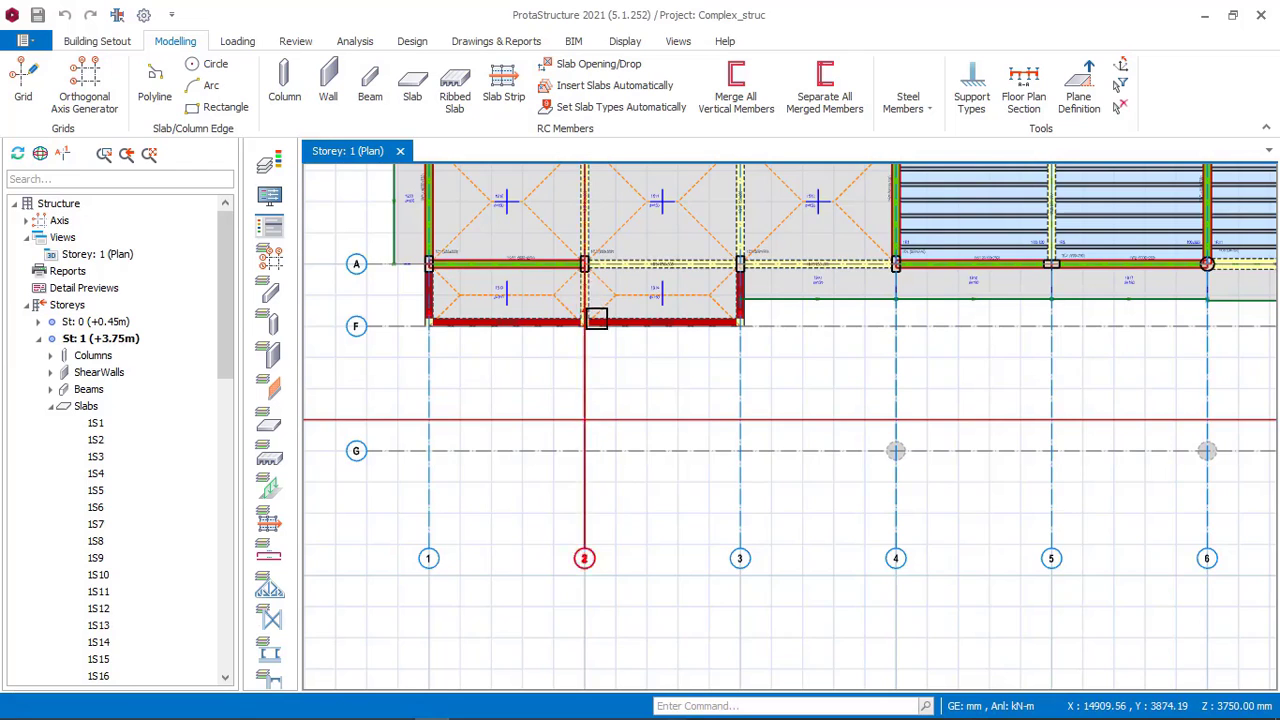
scroll(598, 312, up, 3)
scroll(600, 294, down, 3)
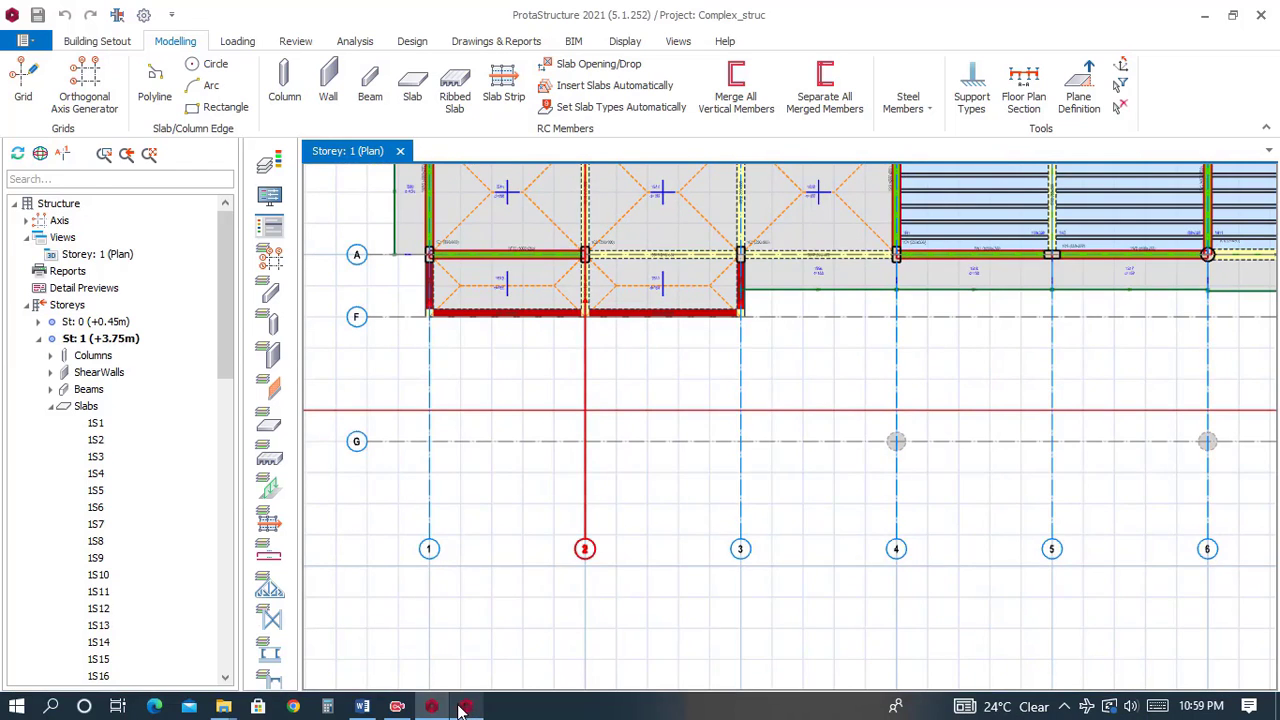
click(462, 708)
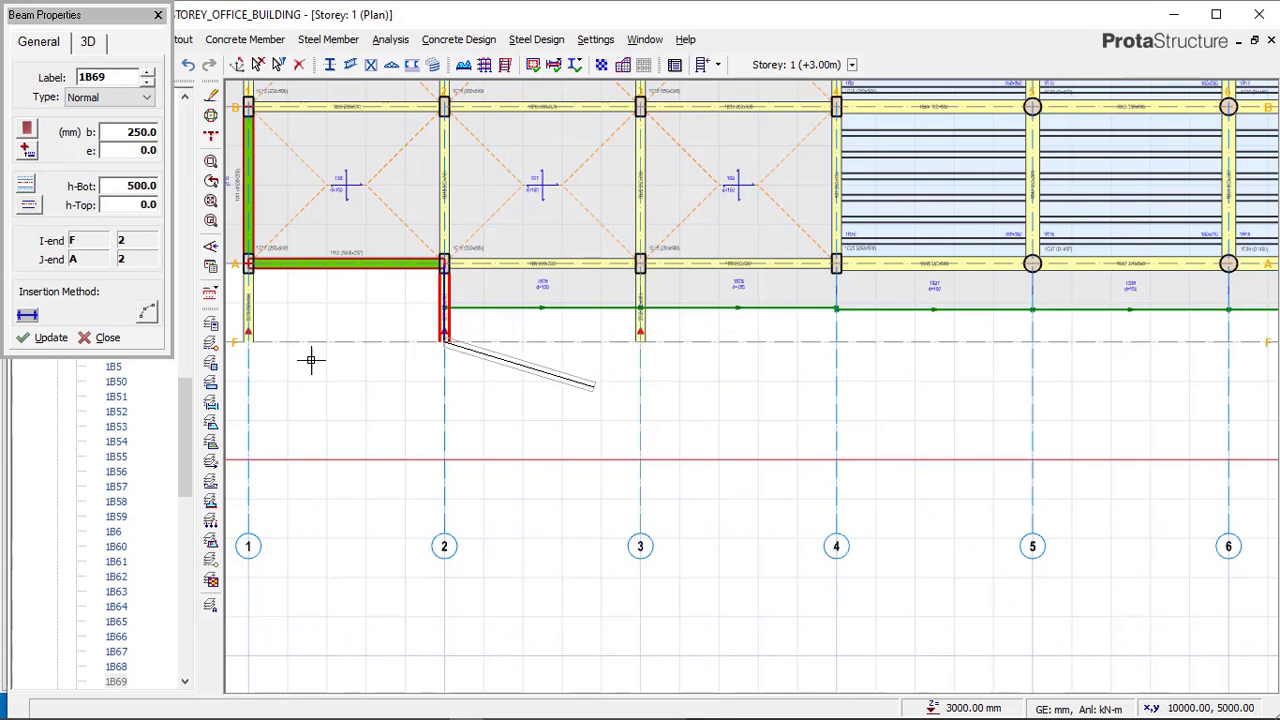
Insert a 250x500 mm concrete beam along axis F from axis 1 to axis 2.
click(246, 338)
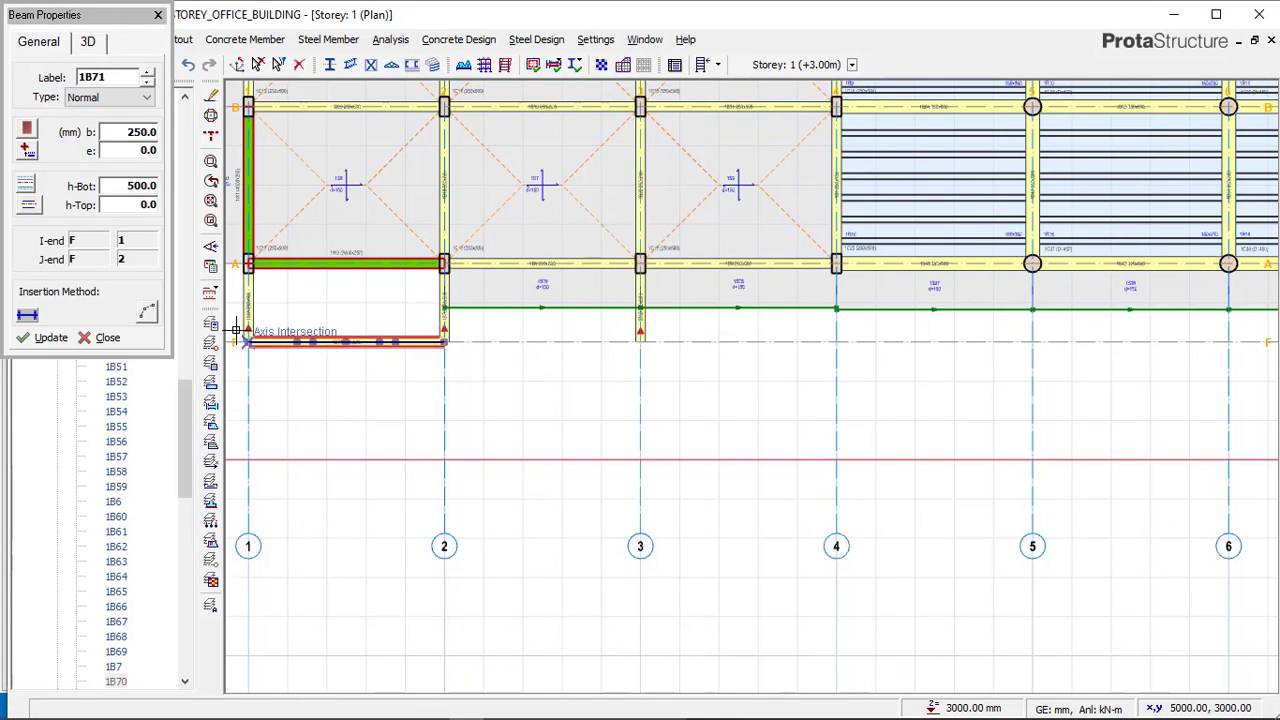
scroll(248, 341, up, 3)
middle_drag(376, 371, 451, 374)
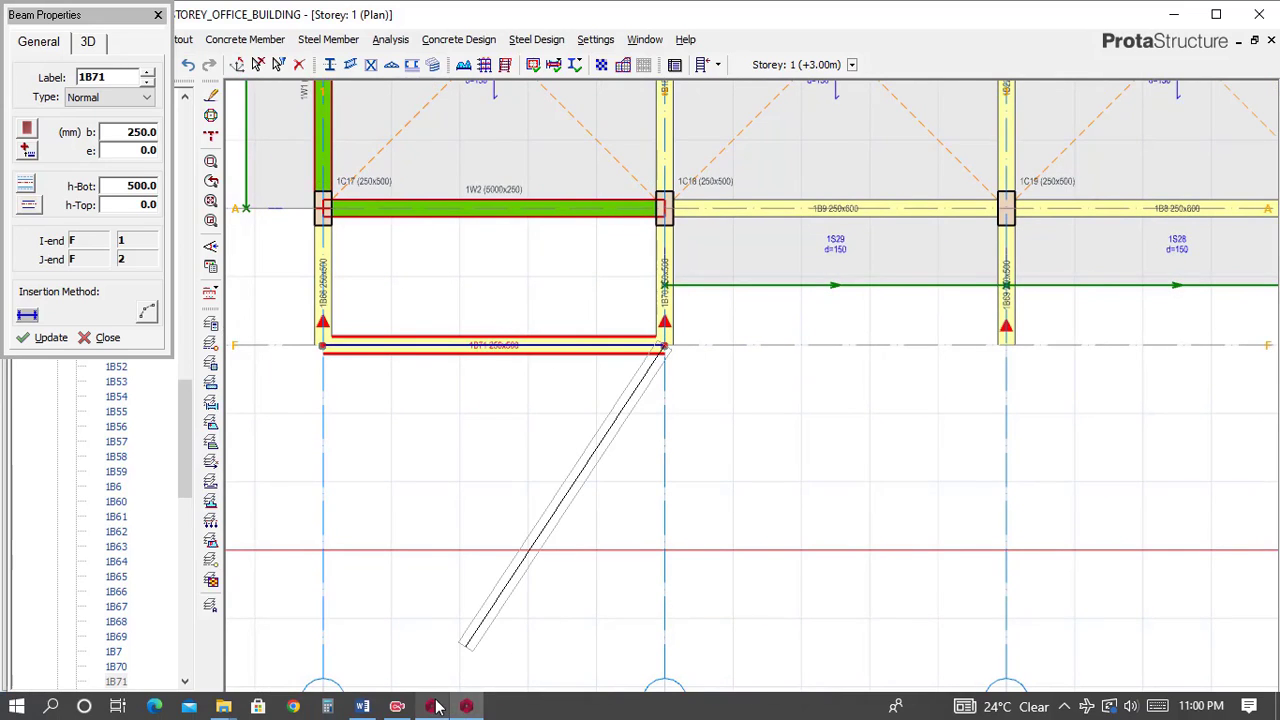
Switch to the Complex_struc reference model to examine how the axis F beam aligns at the corner column, then return.
click(433, 716)
scroll(383, 313, up, 3)
middle_drag(393, 347, 763, 391)
scroll(486, 380, up, 2)
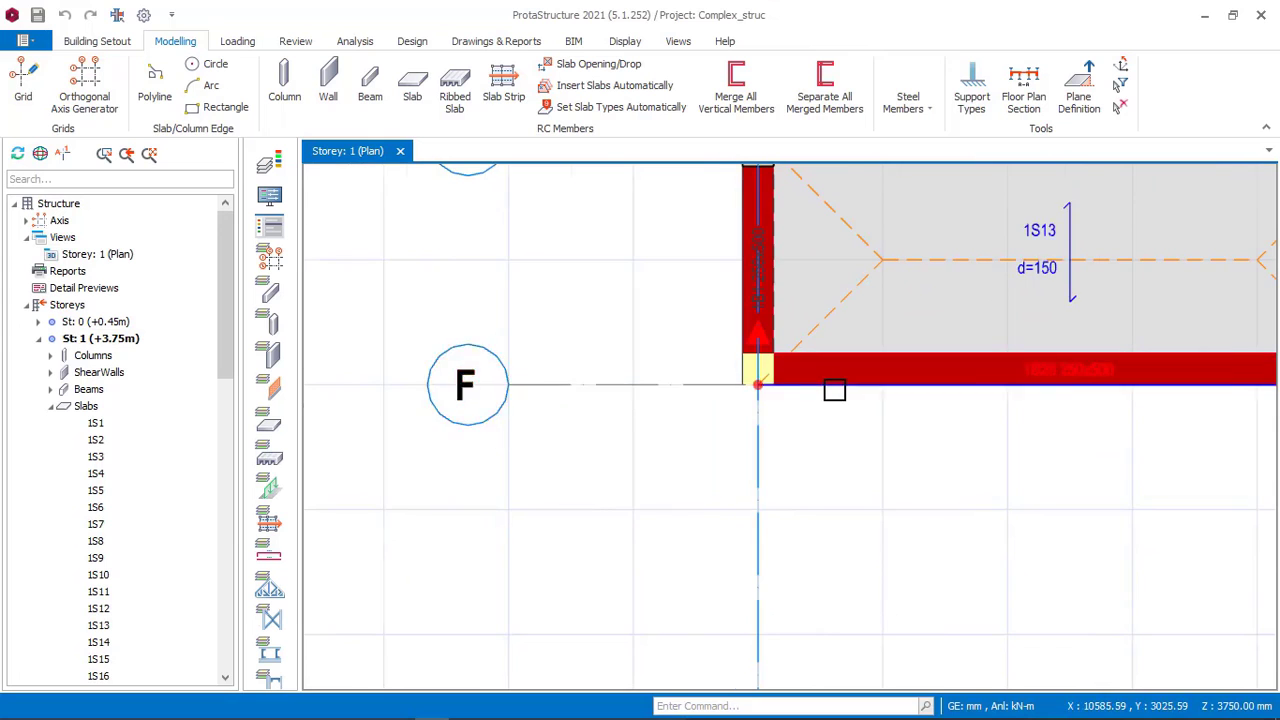
scroll(831, 389, up, 2)
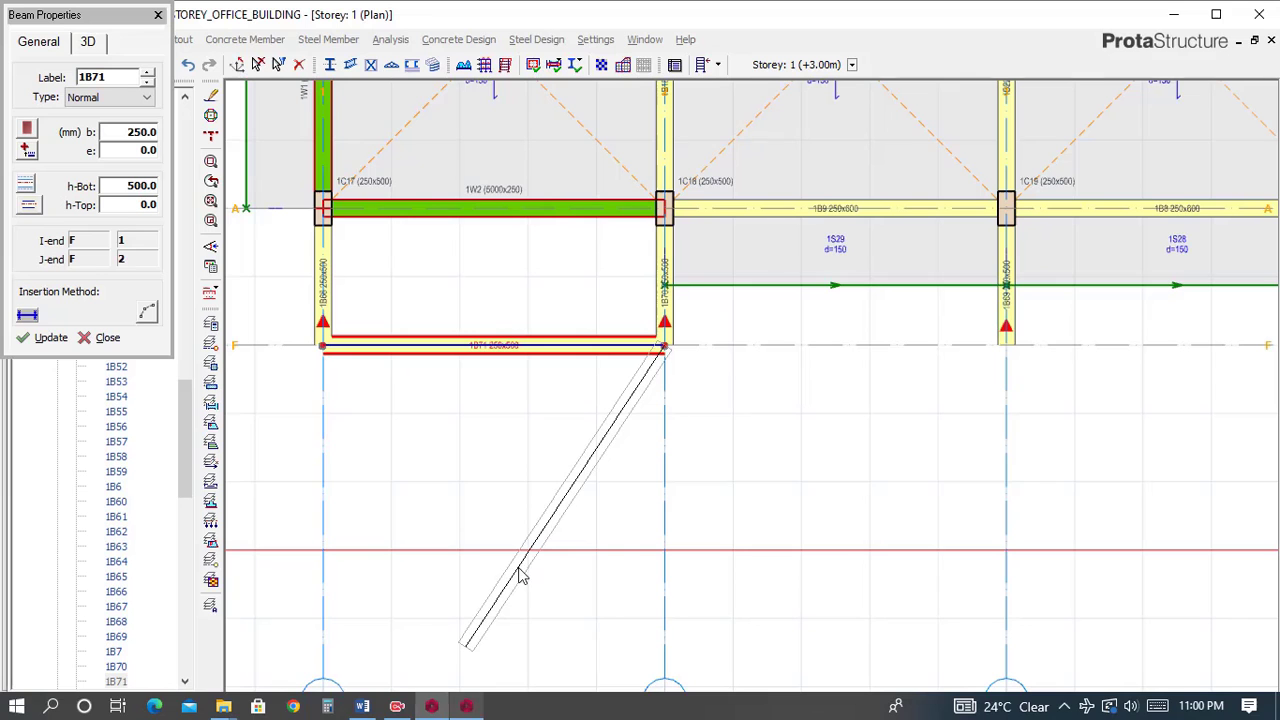
click(430, 343)
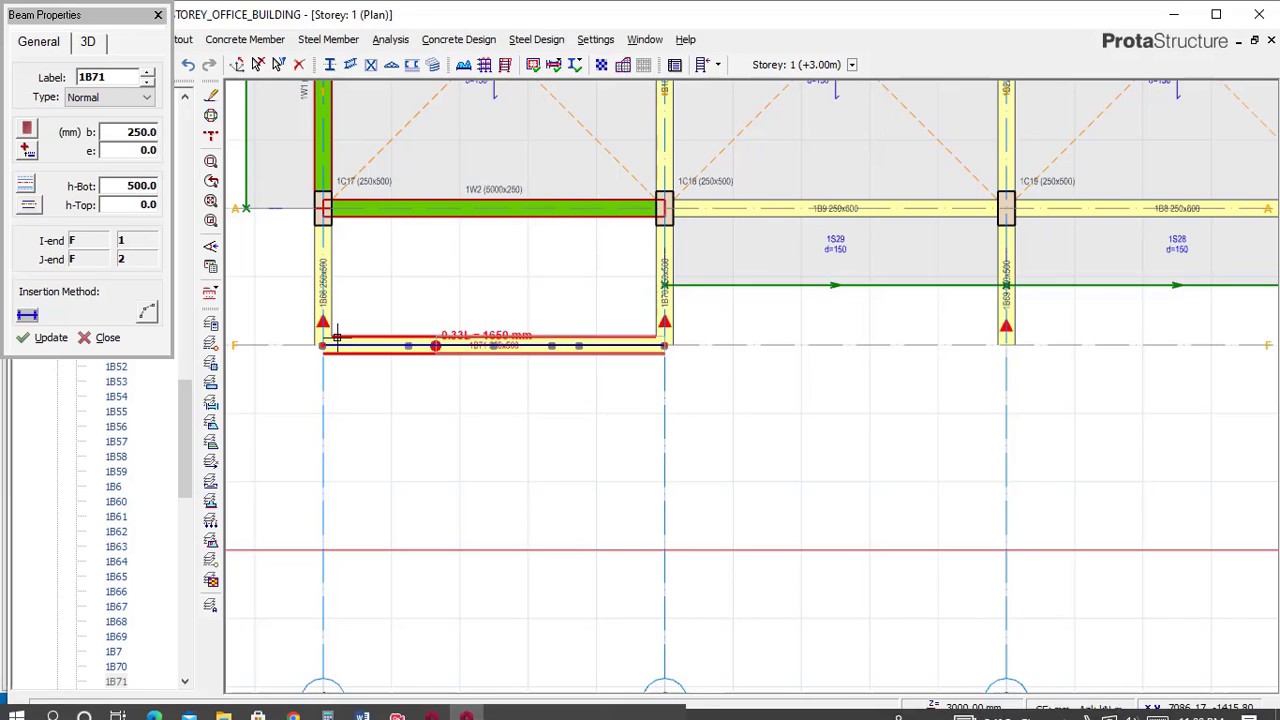
Offset the axis F beam between axes 1 and 2 with a 125 mm eccentricity and update it.
scroll(515, 377, up, 8)
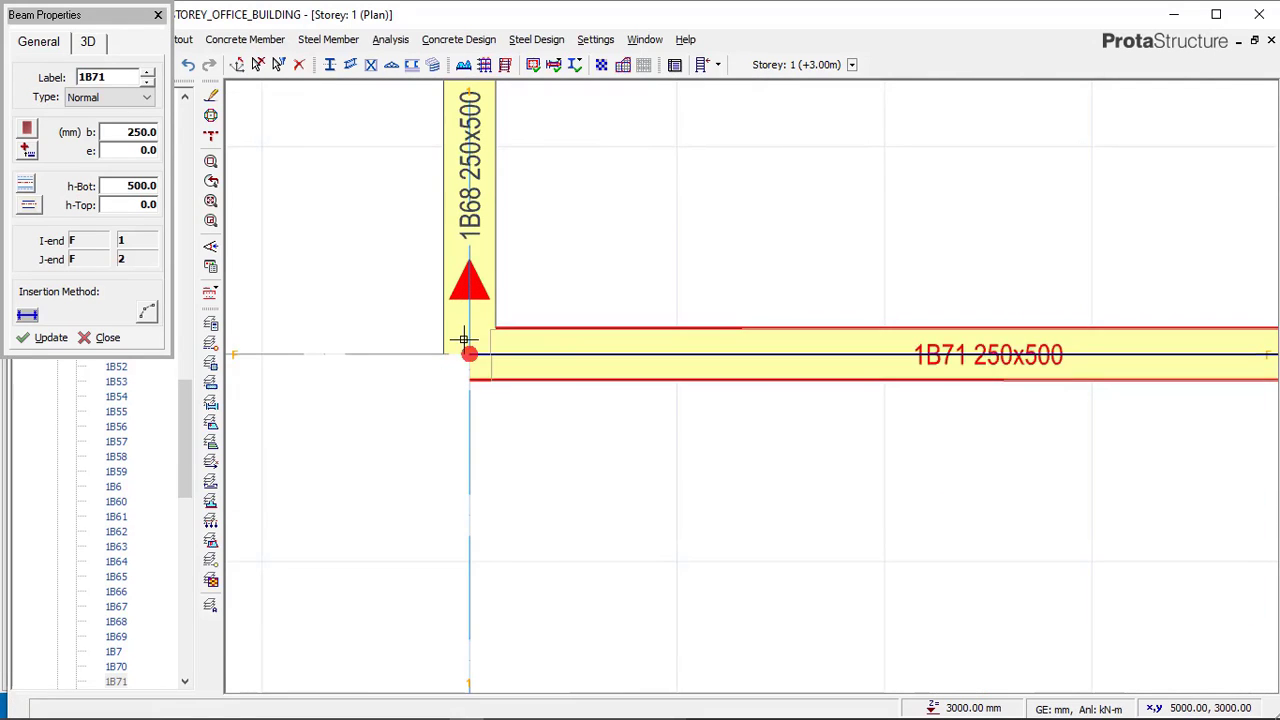
scroll(652, 360, down, 2)
middle_drag(472, 341, 581, 351)
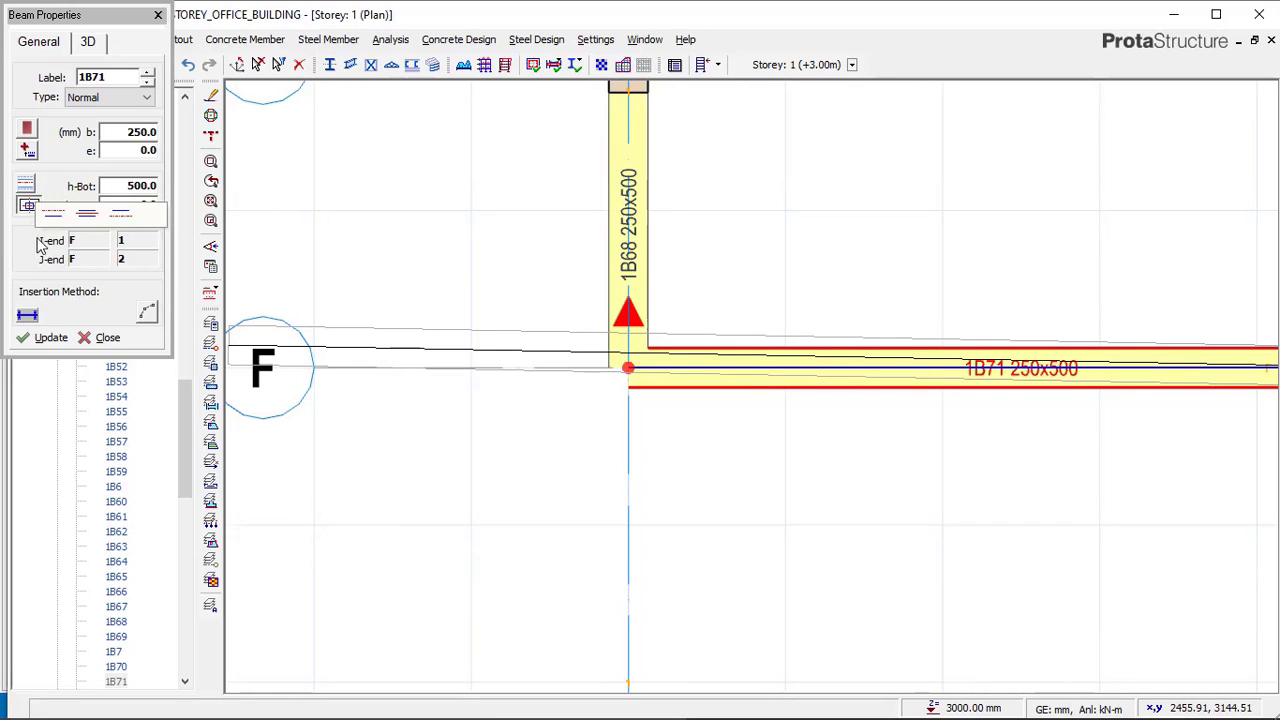
click(125, 216)
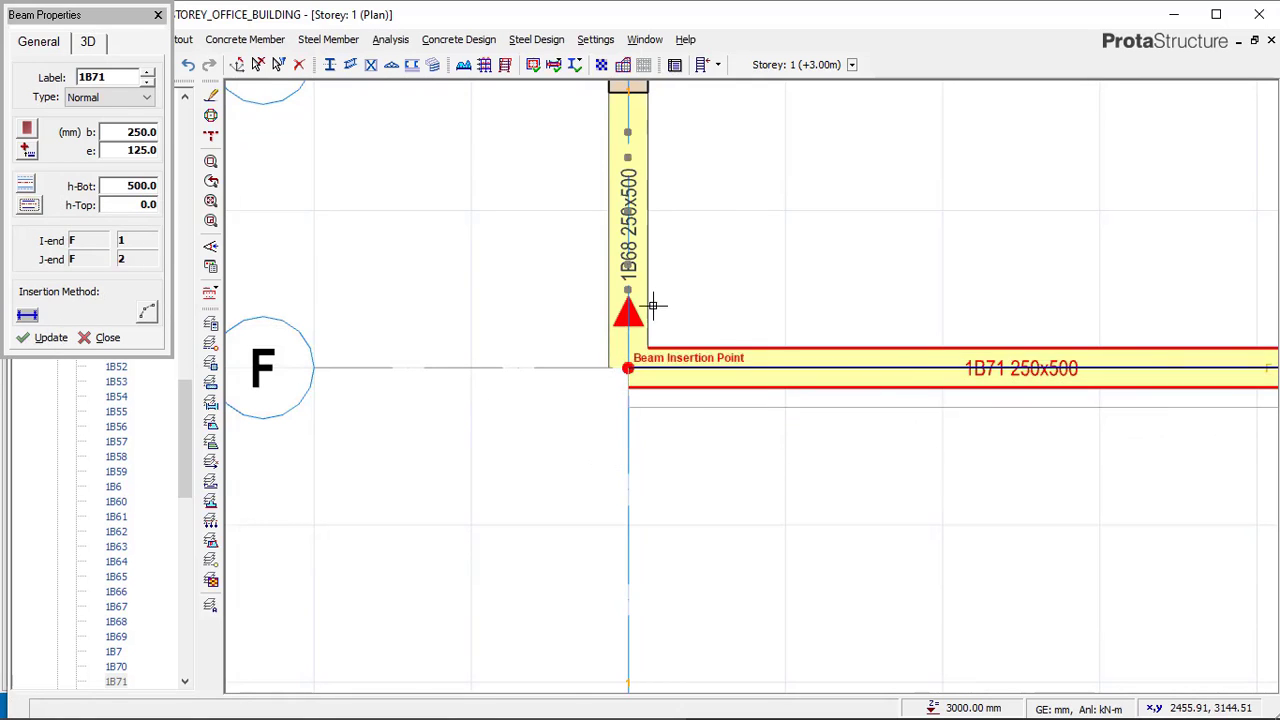
click(50, 338)
Insert a 250x500 mm beam with 125 mm eccentricity along axis F from axis 2 to axis 3.
scroll(646, 386, down, 2)
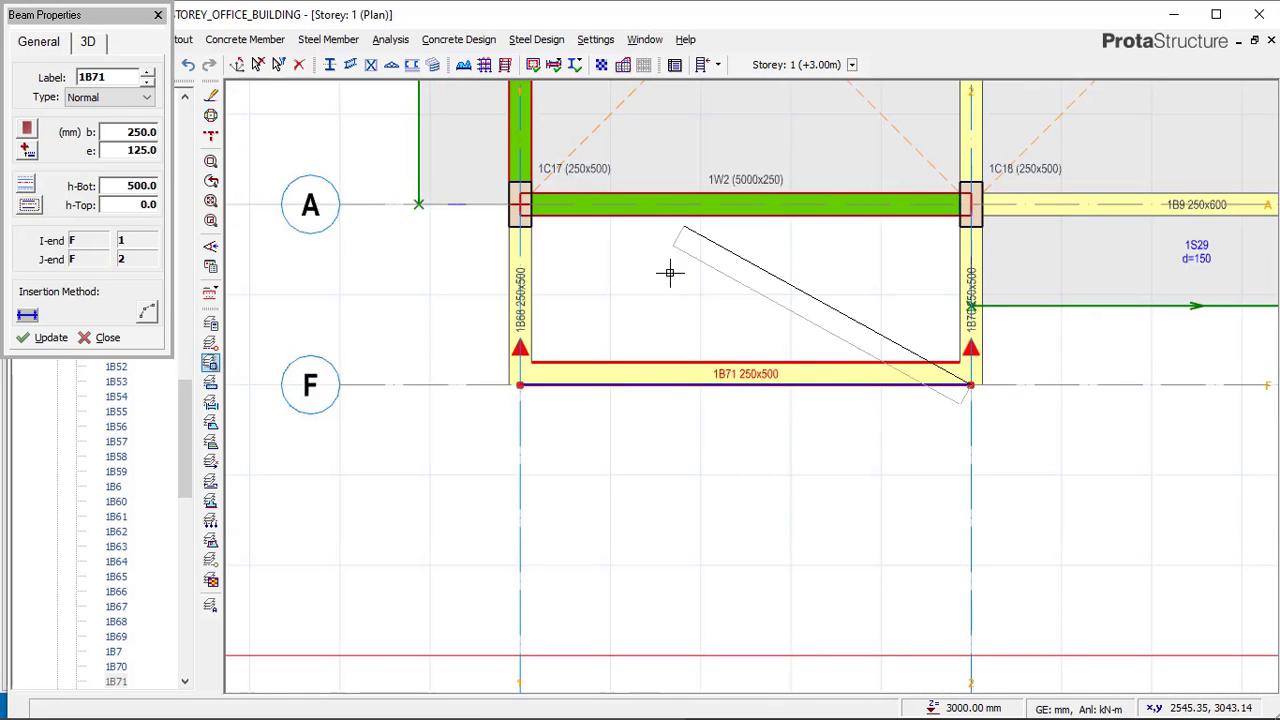
scroll(410, 335, down, 2)
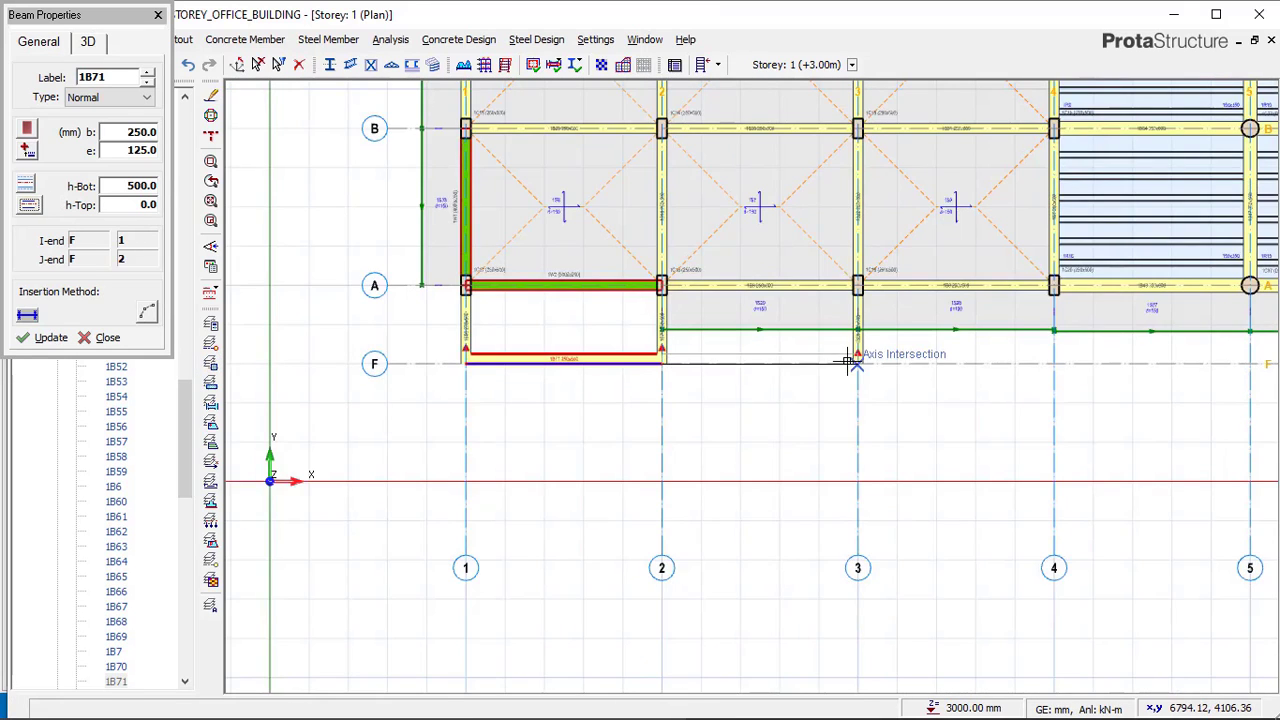
scroll(848, 362, up, 2)
click(781, 373)
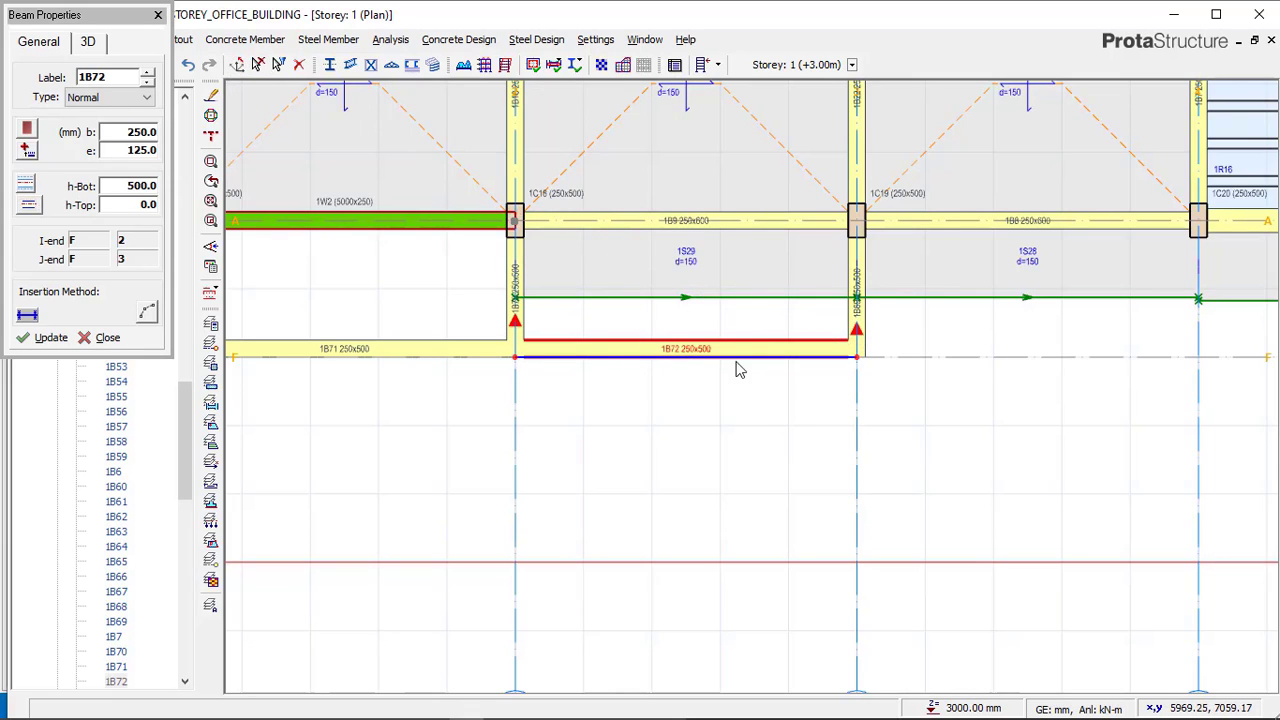
key(Escape)
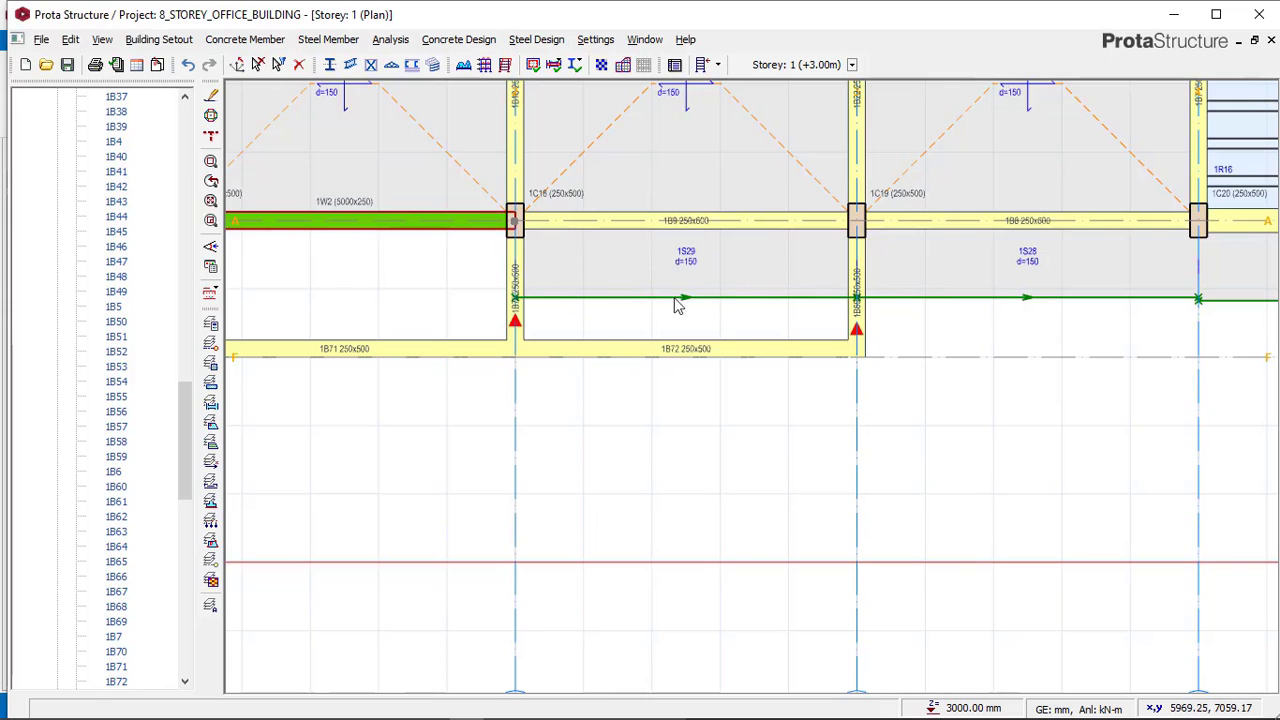
Switch to the Complex_struc reference model to examine the slabs between axes A and F, then return.
scroll(677, 311, down, 2)
middle_drag(700, 309, 640, 323)
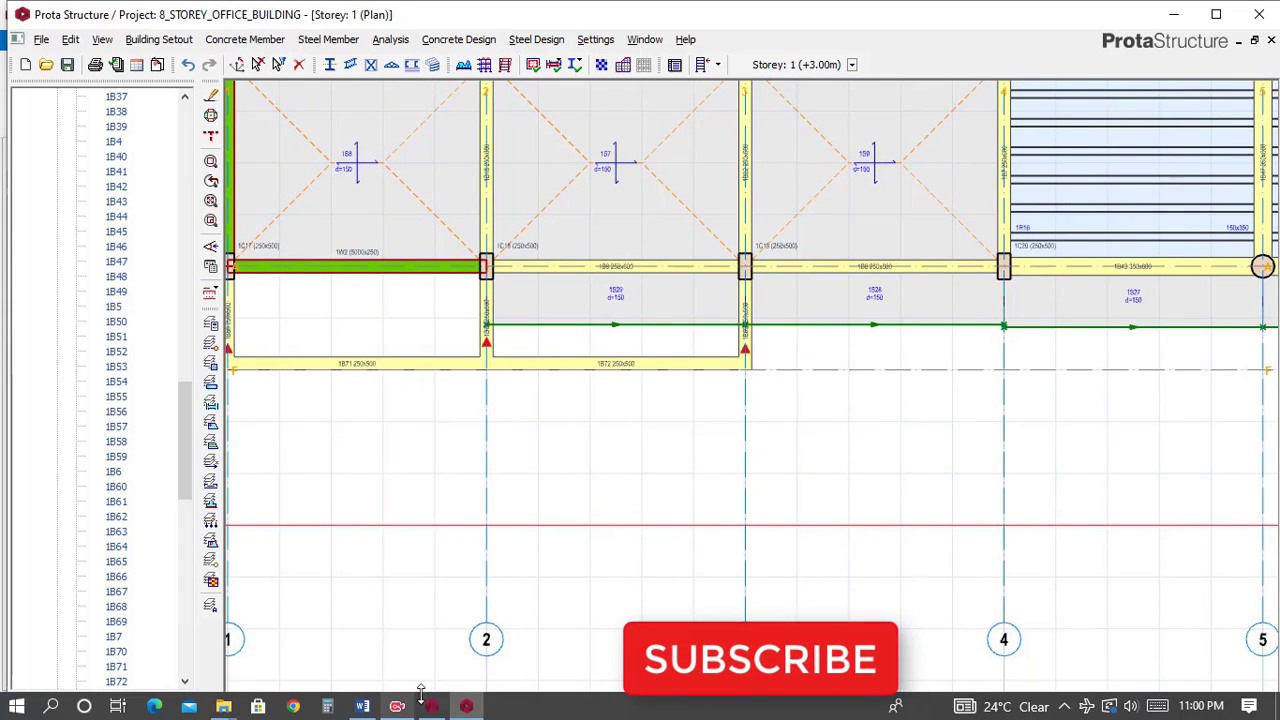
click(434, 706)
scroll(543, 426, down, 5)
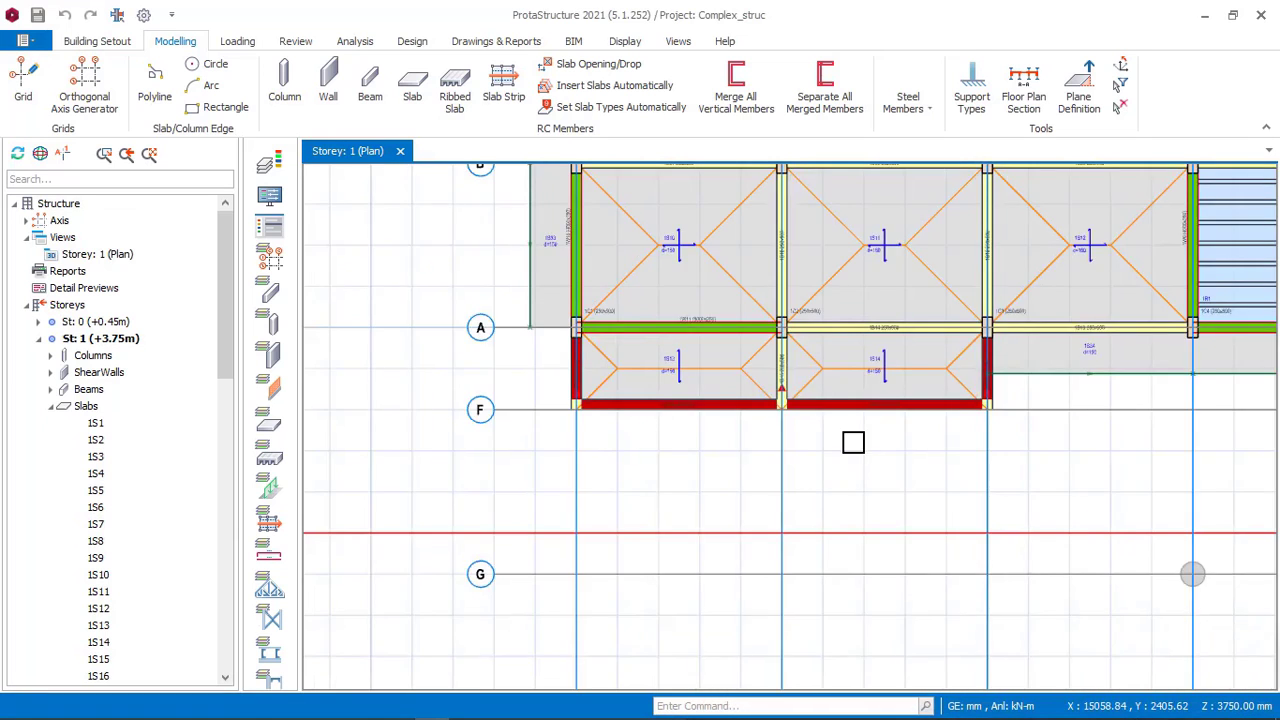
middle_drag(1133, 362, 880, 360)
scroll(872, 370, up, 3)
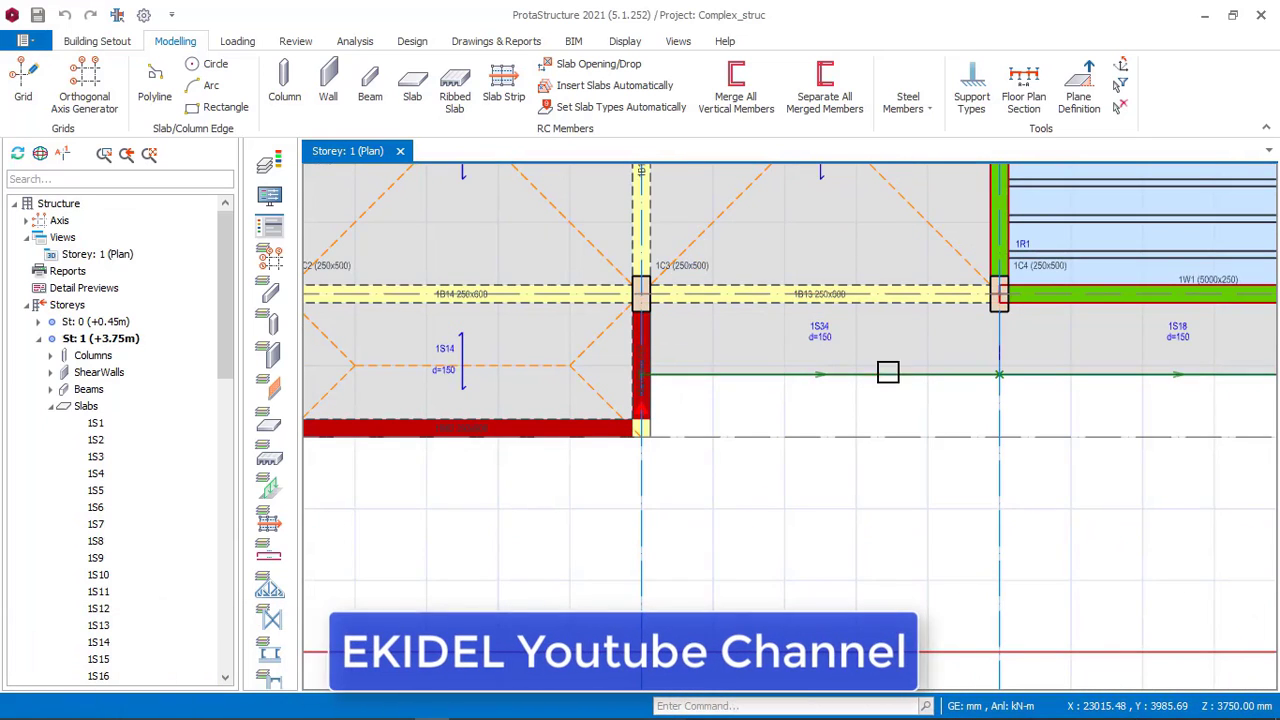
scroll(643, 332, up, 1)
scroll(652, 326, down, 1)
scroll(668, 560, down, 1)
middle_drag(650, 608, 634, 415)
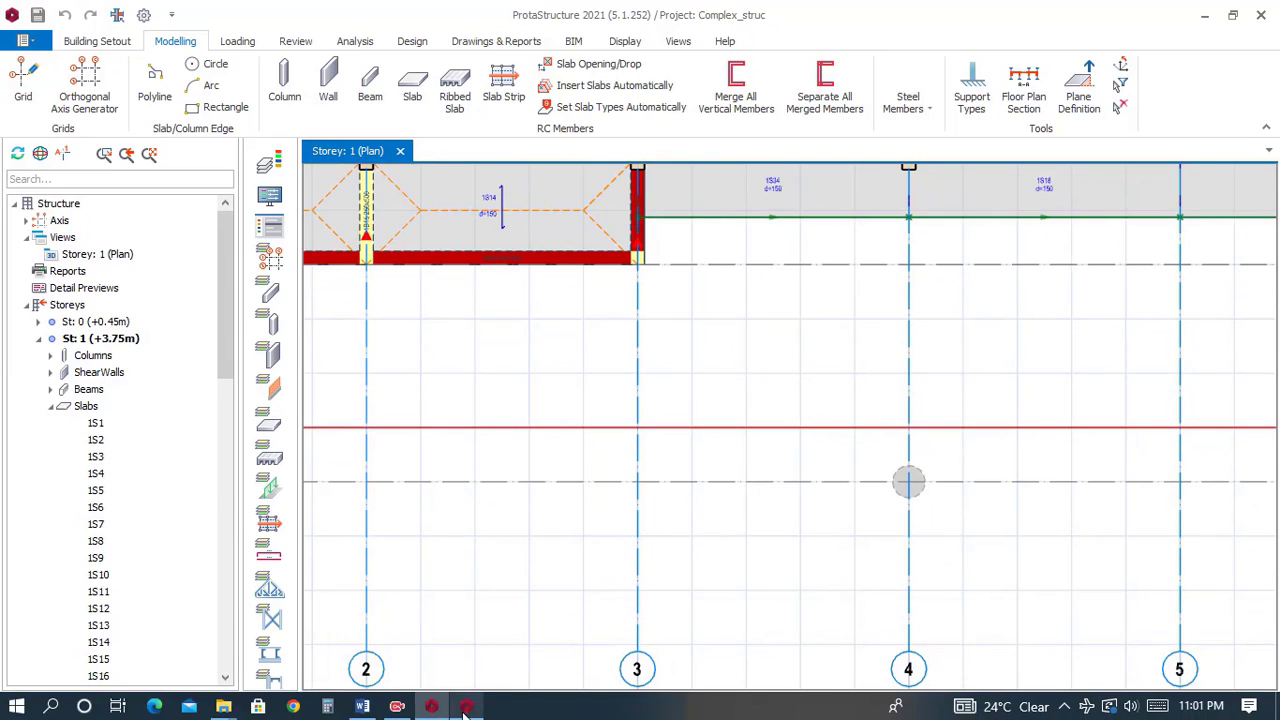
click(465, 707)
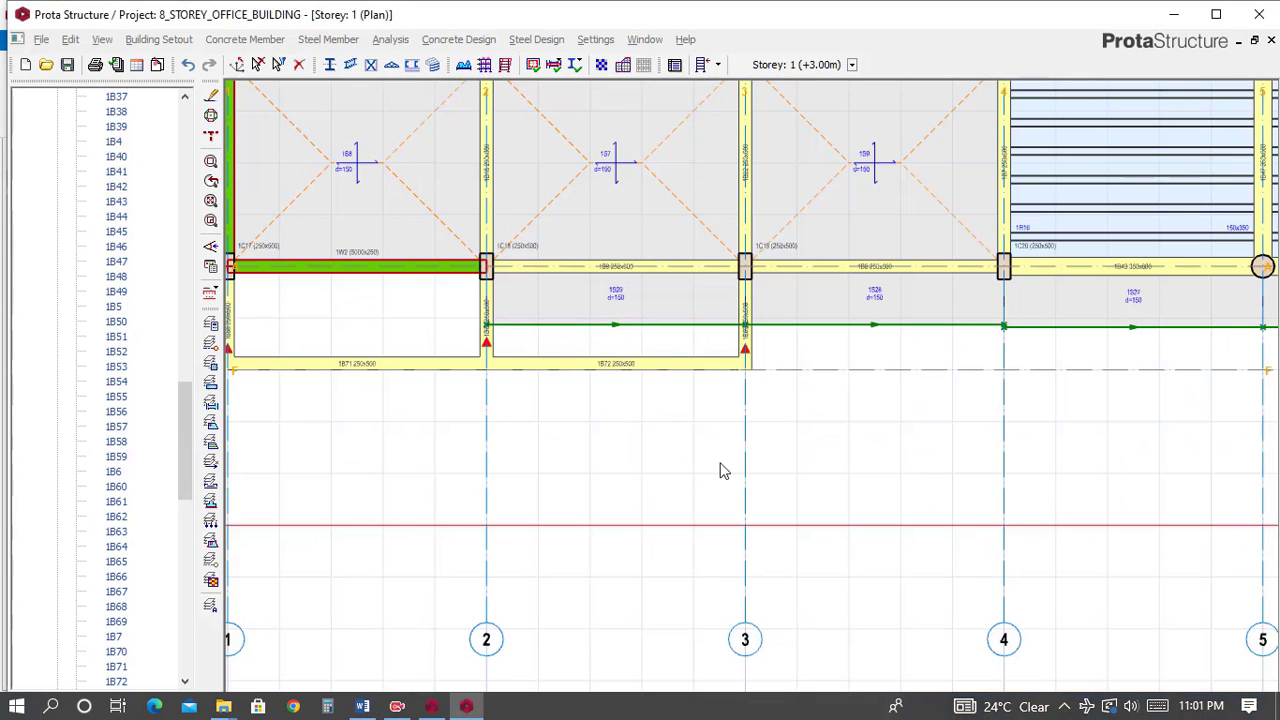
Delete the cantilever slab between axes 2 and 3 below axis A.
click(643, 330)
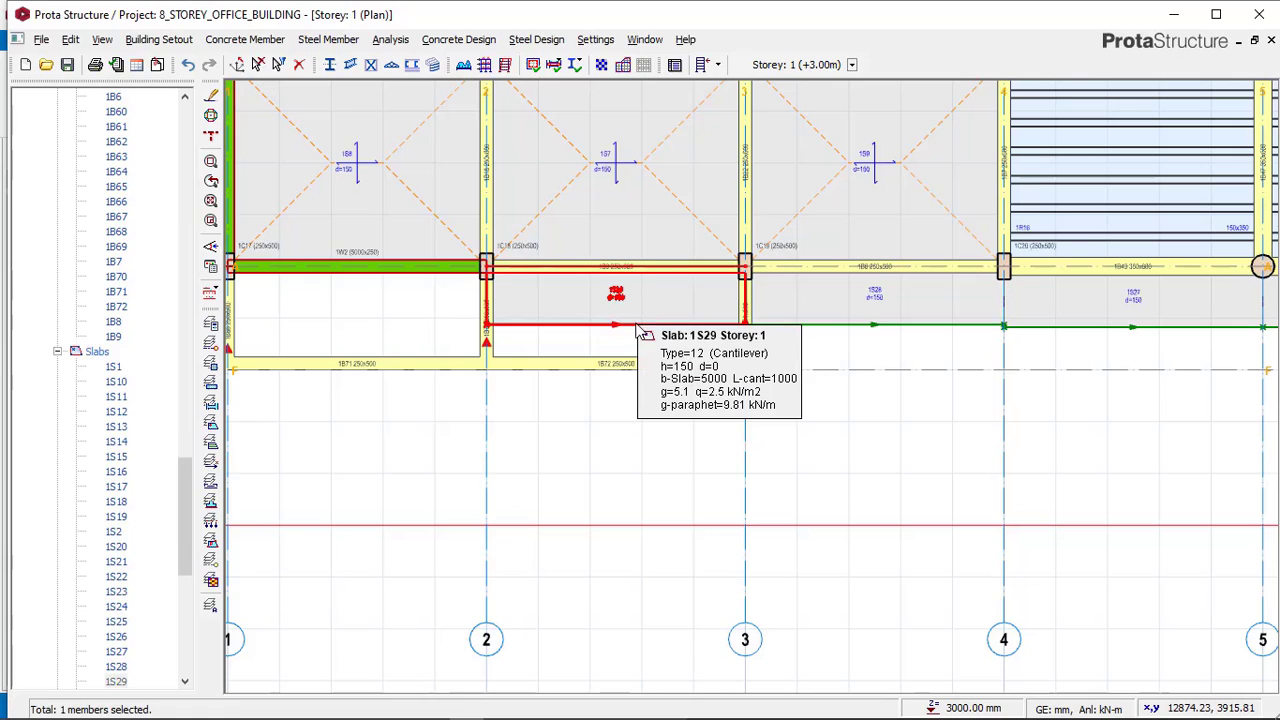
key(Delete)
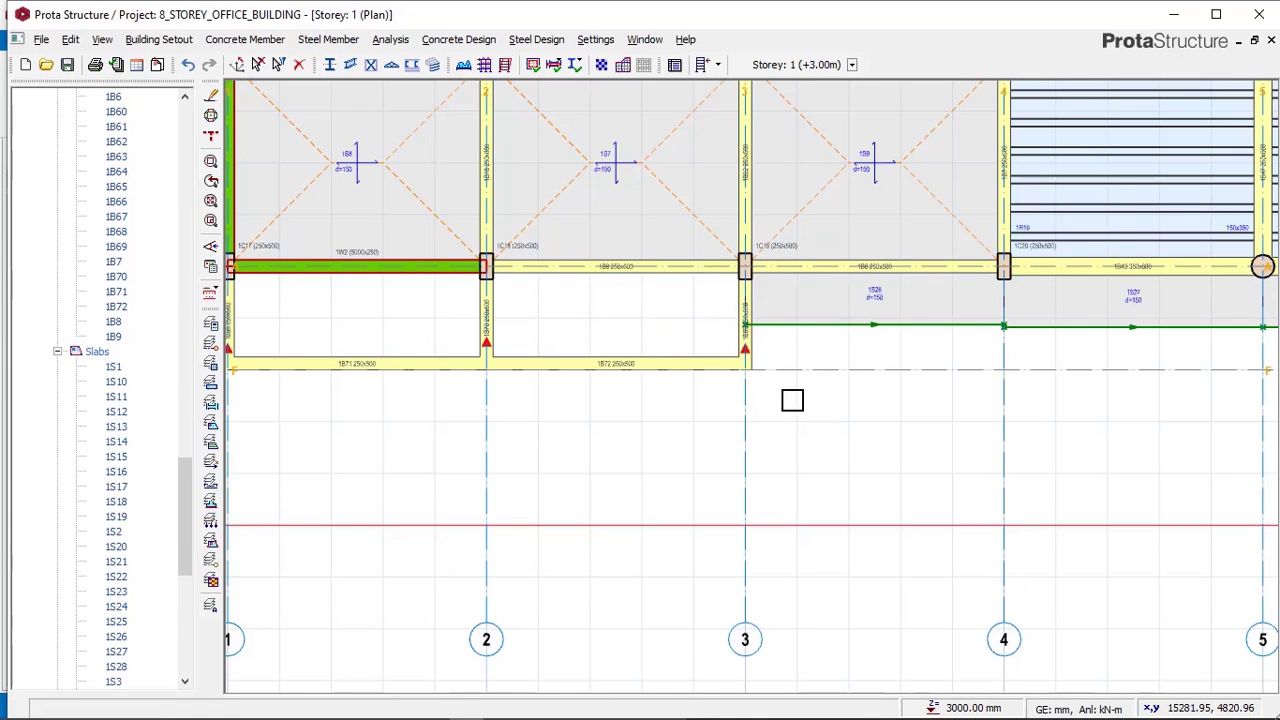
middle_drag(793, 400, 886, 457)
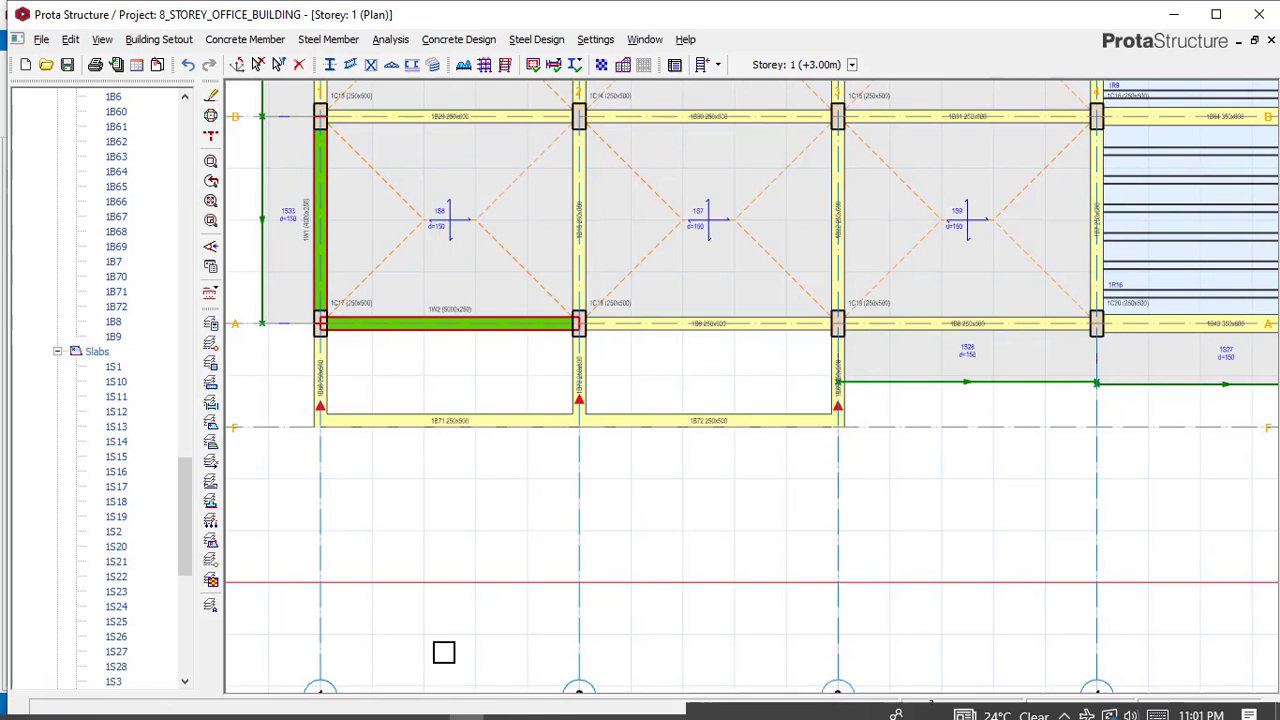
Switch to the Complex_struc reference model to check the slab layout, then return.
click(431, 707)
scroll(547, 314, down, 2)
scroll(640, 370, up, 3)
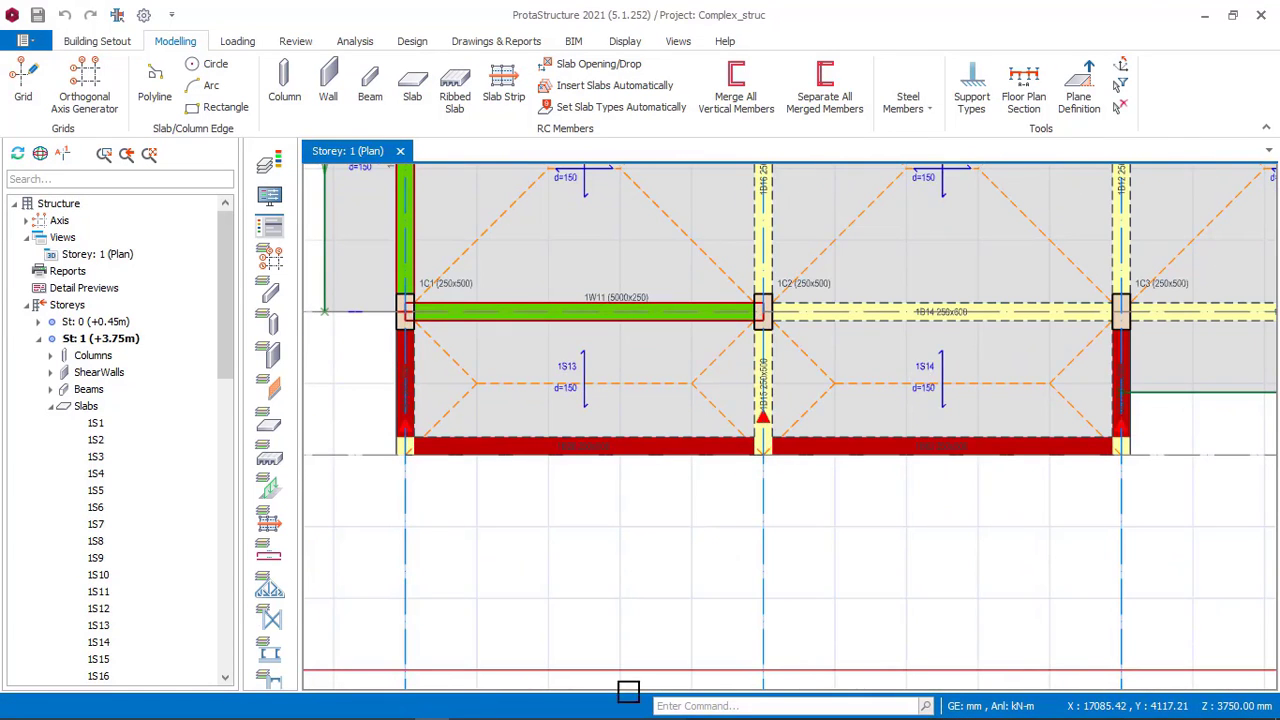
click(466, 707)
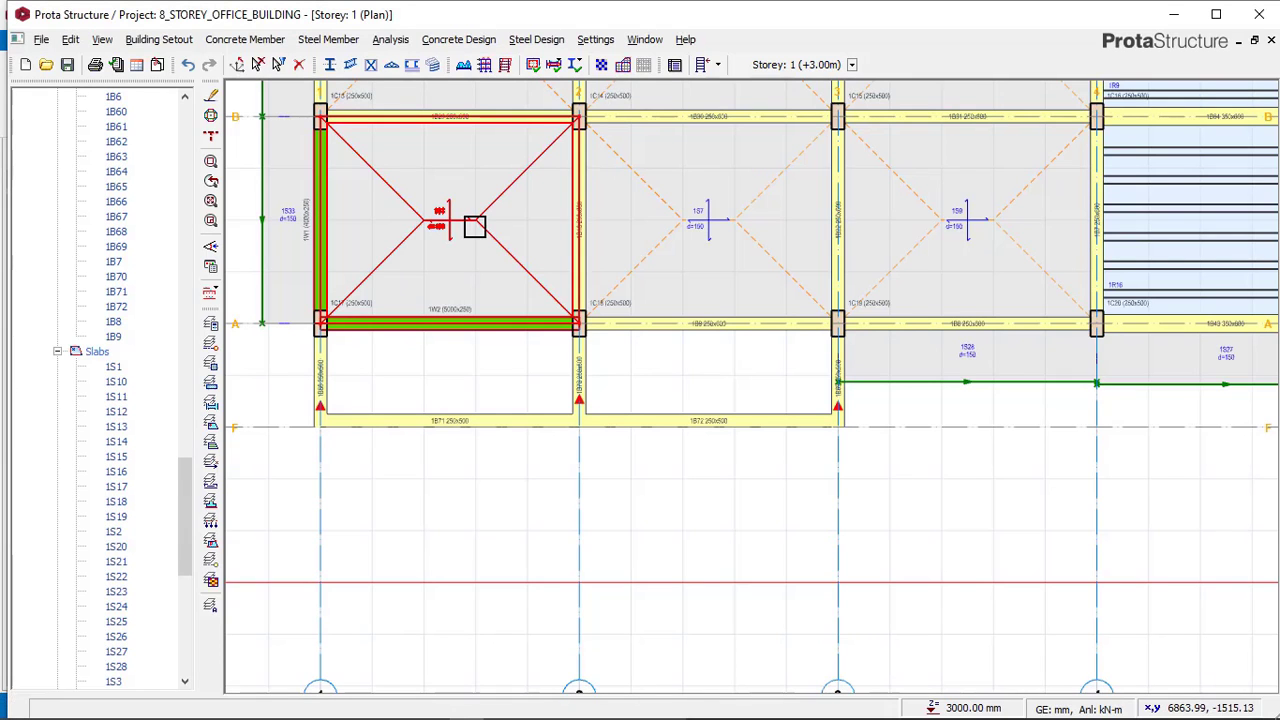
Insert a 150 mm slab in the bay between axes A and F, 1 and 2, reusing an existing slab's properties.
click(472, 220)
right_click(481, 215)
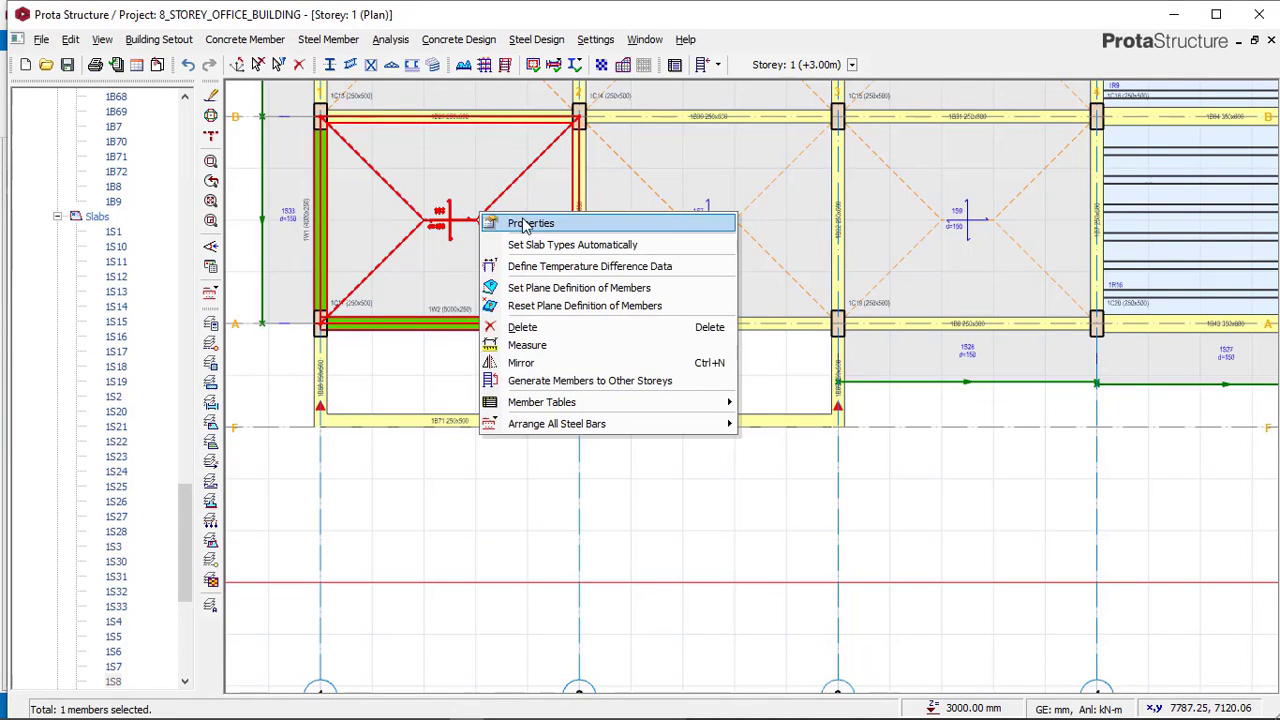
click(524, 222)
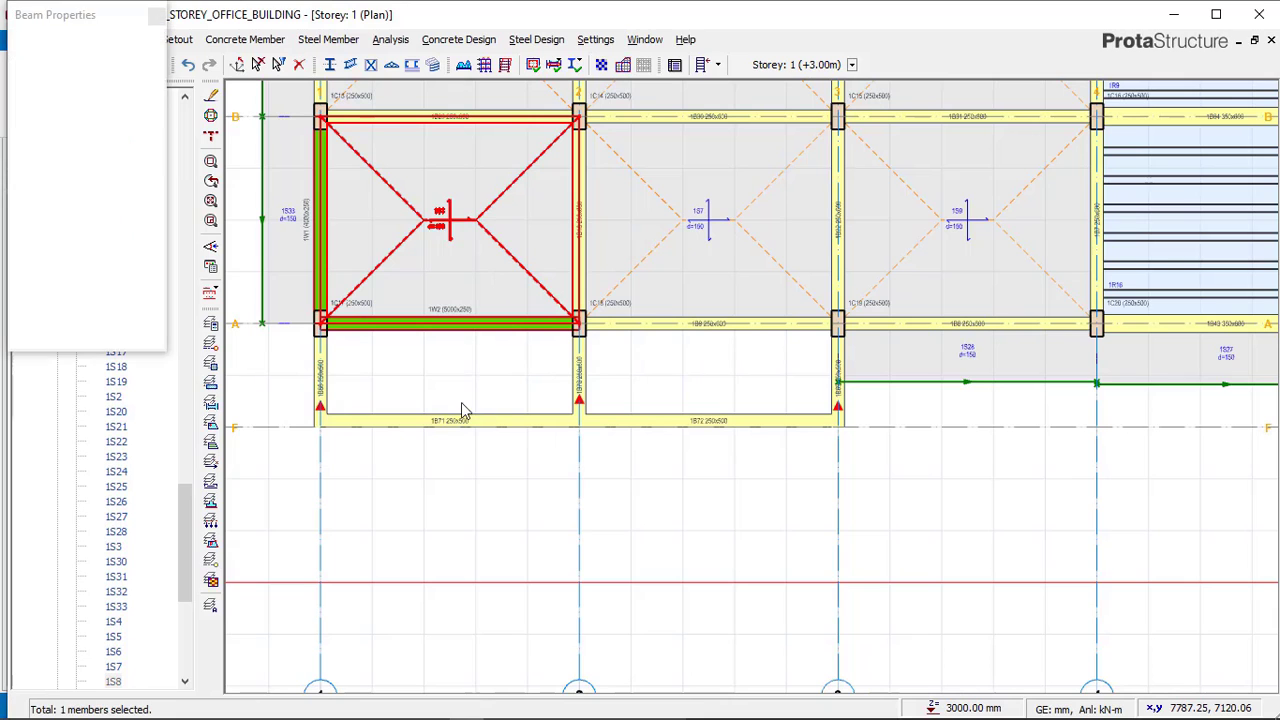
scroll(474, 391, down, 3)
click(447, 377)
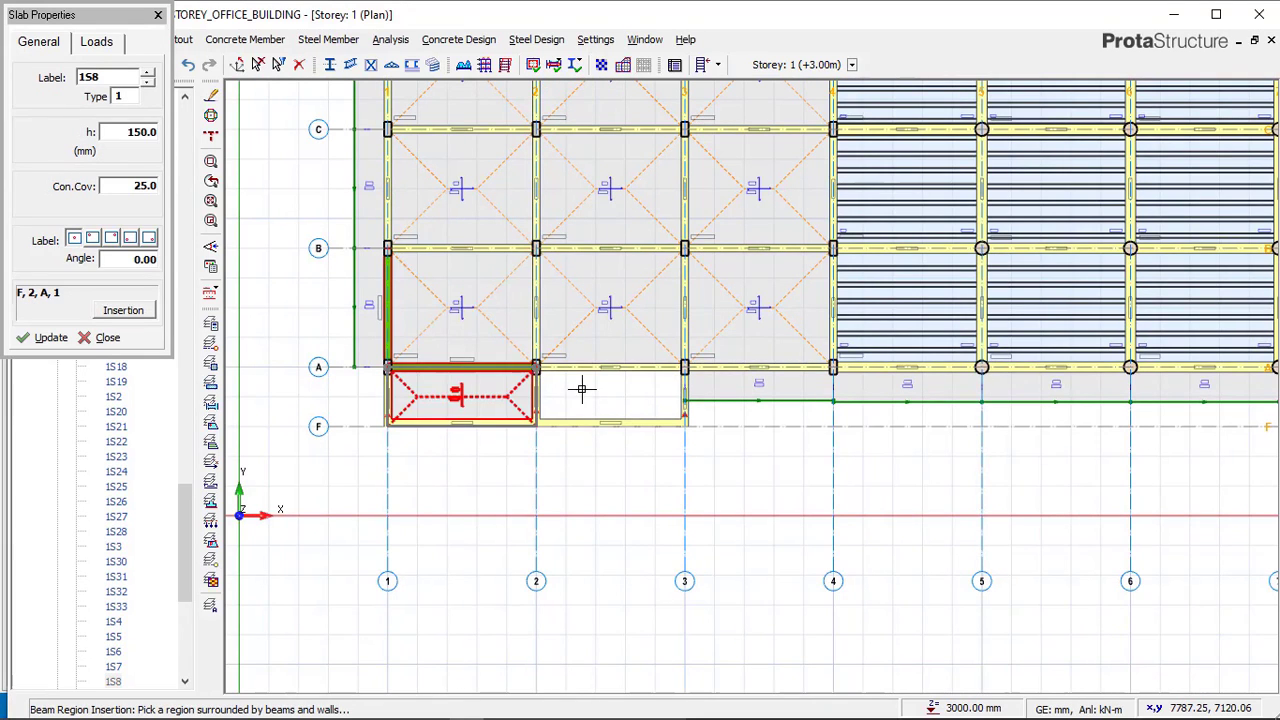
Insert another 150 mm slab in the bay between axes A and F, 2 and 3, and finish the command.
click(562, 408)
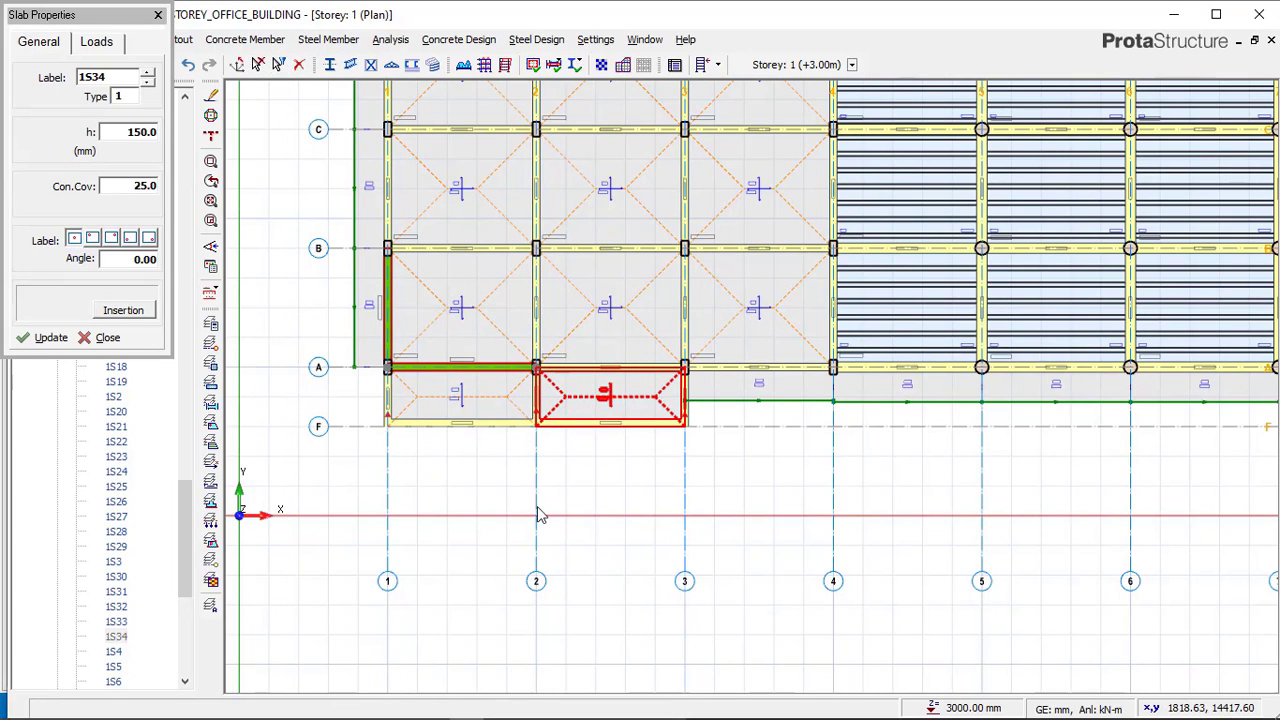
key(Escape)
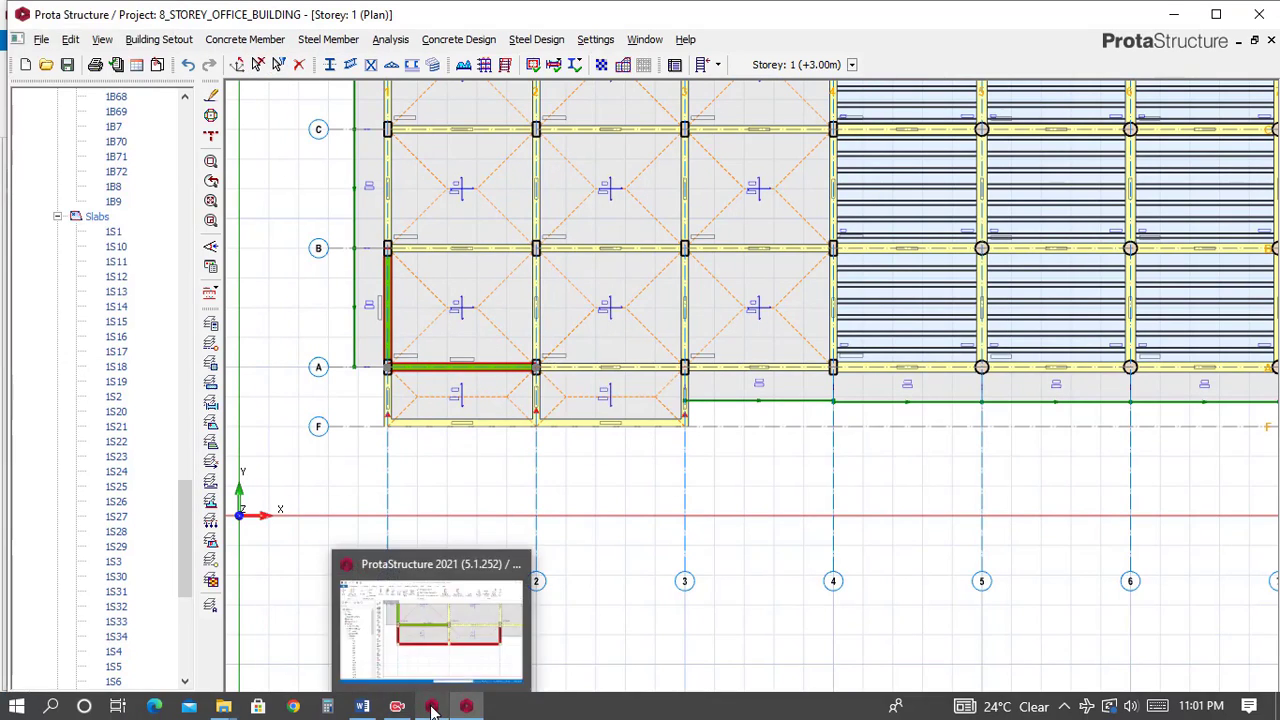
Switch to the Complex_struc reference model to examine the slabs between axes A and F.
click(432, 708)
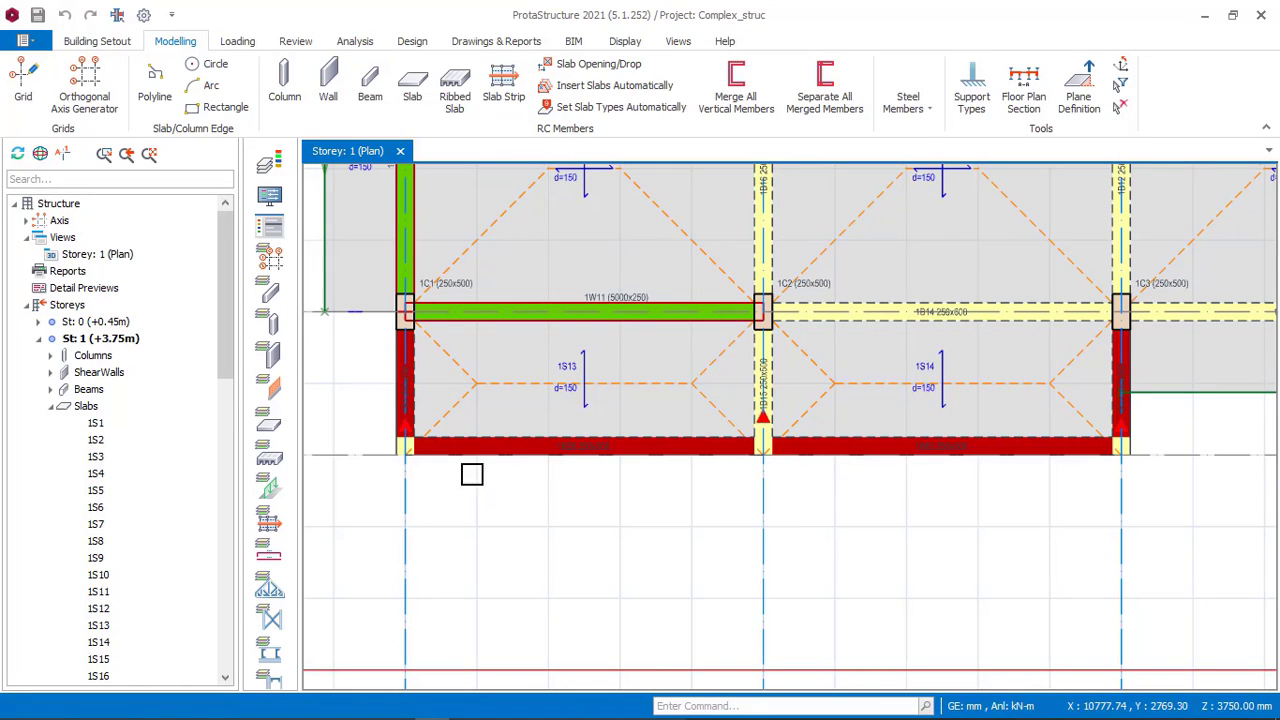
scroll(400, 370, up, 2)
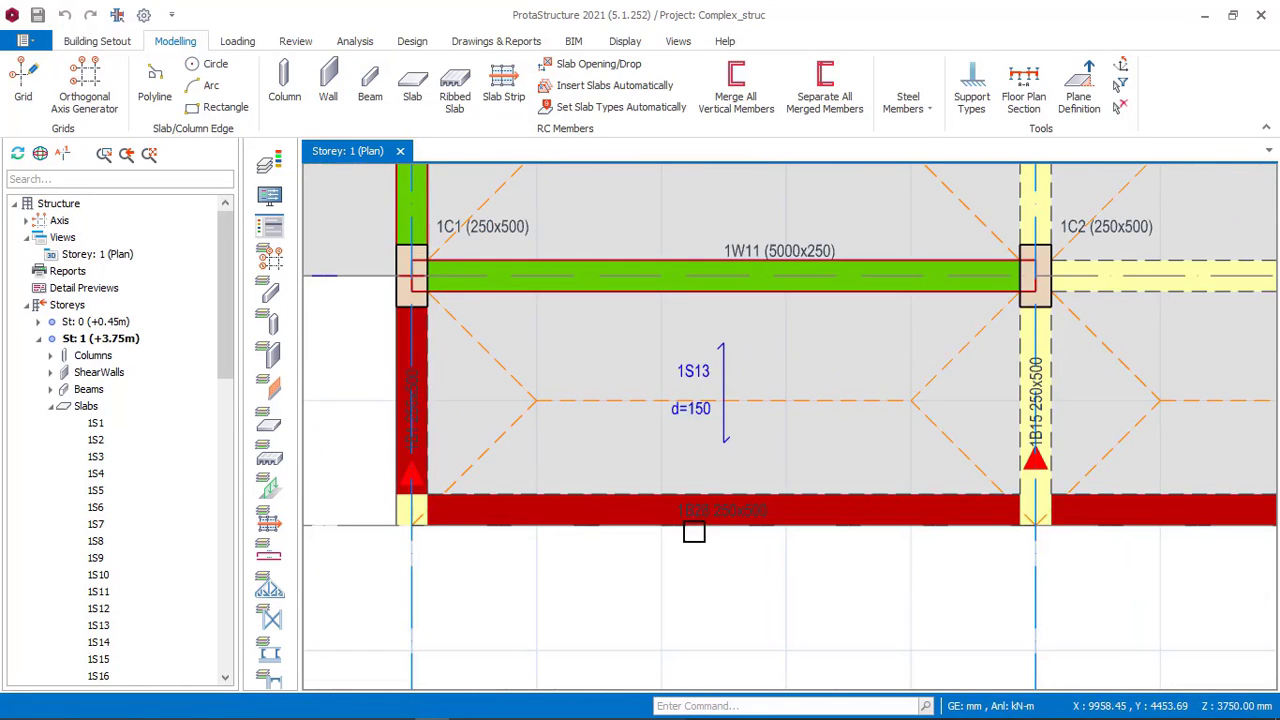
scroll(424, 356, down, 2)
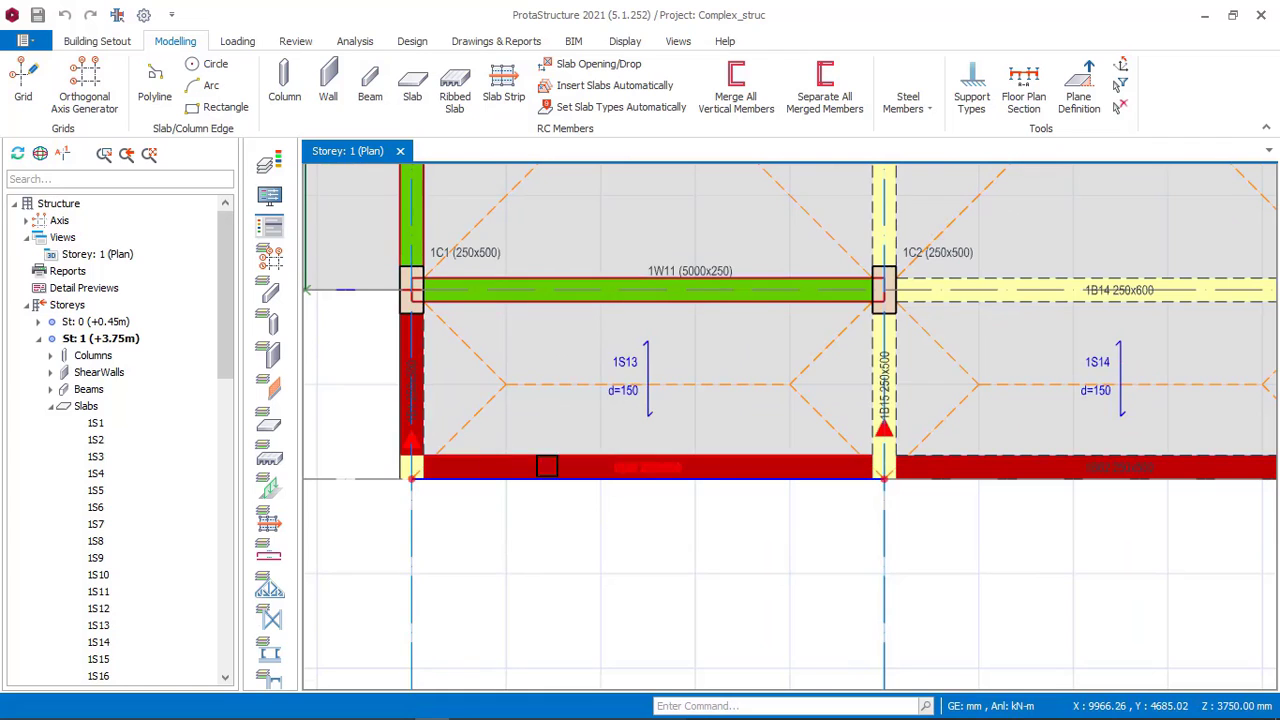
scroll(426, 378, down, 4)
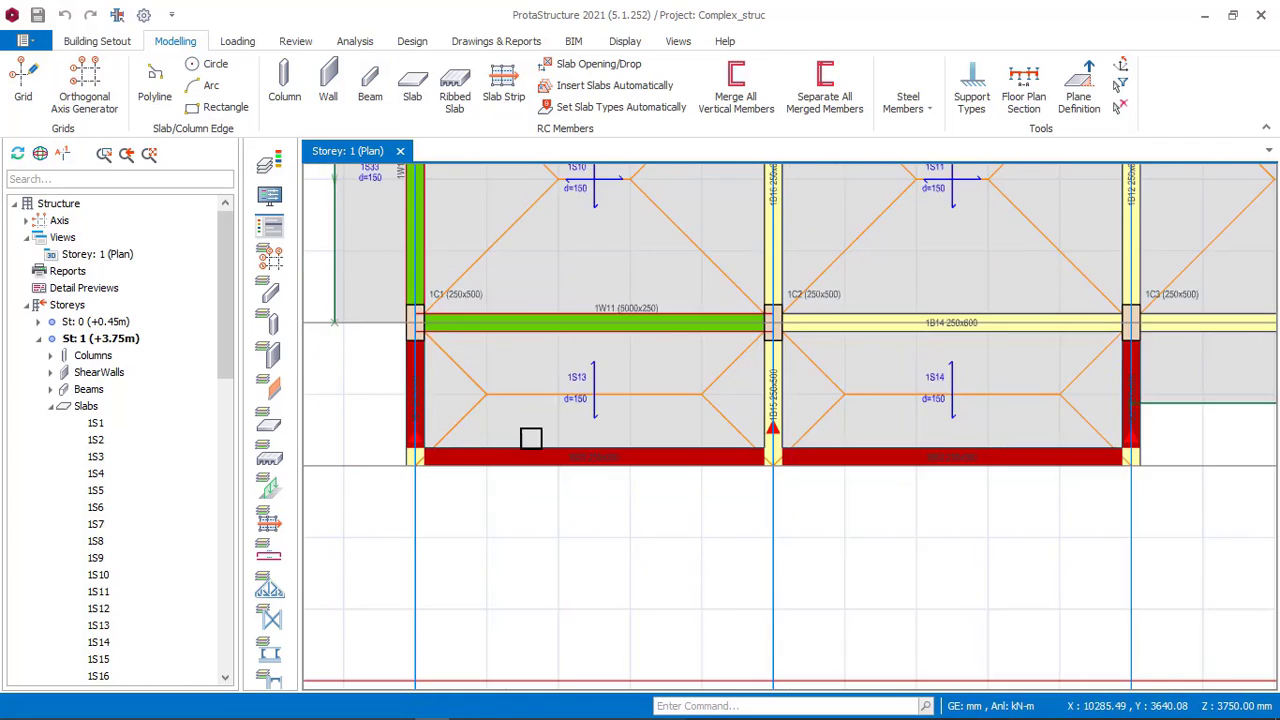
Open the 3D view of the Complex_struc reference model and orbit around the building to examine its structure.
click(108, 256)
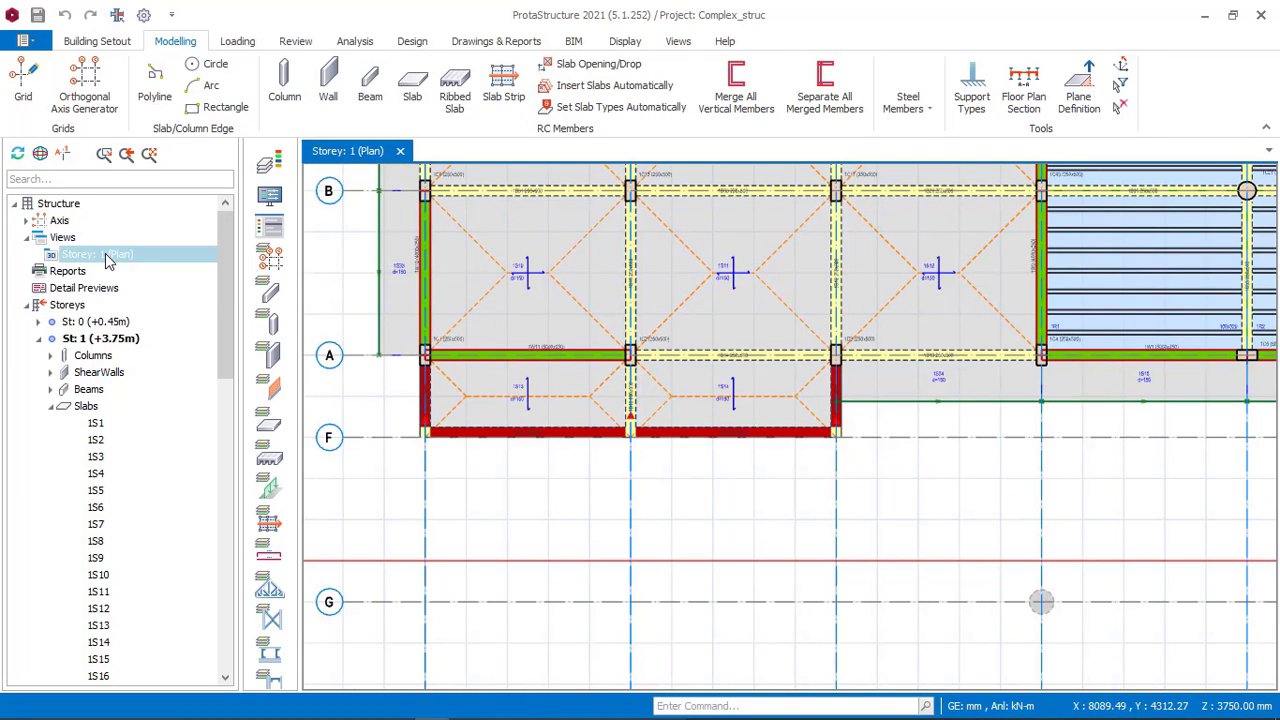
right_click(108, 256)
click(435, 370)
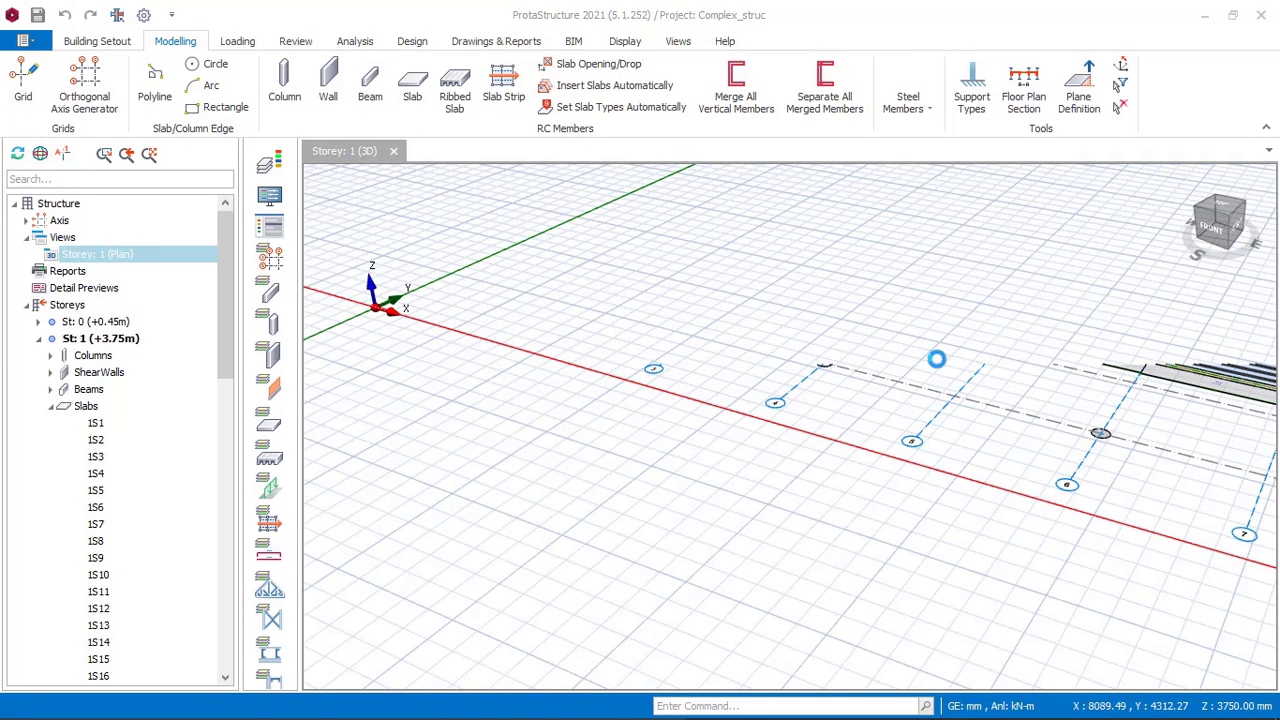
scroll(722, 370, down, 5)
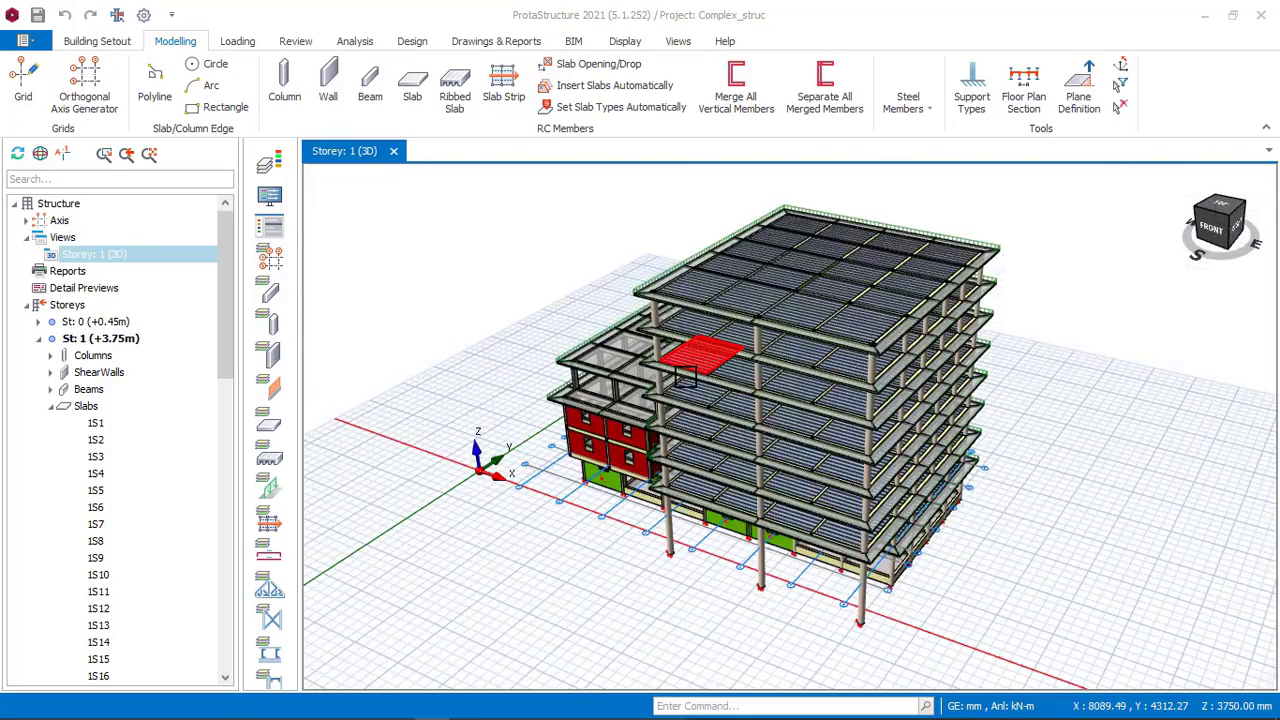
middle_drag(590, 477, 740, 425)
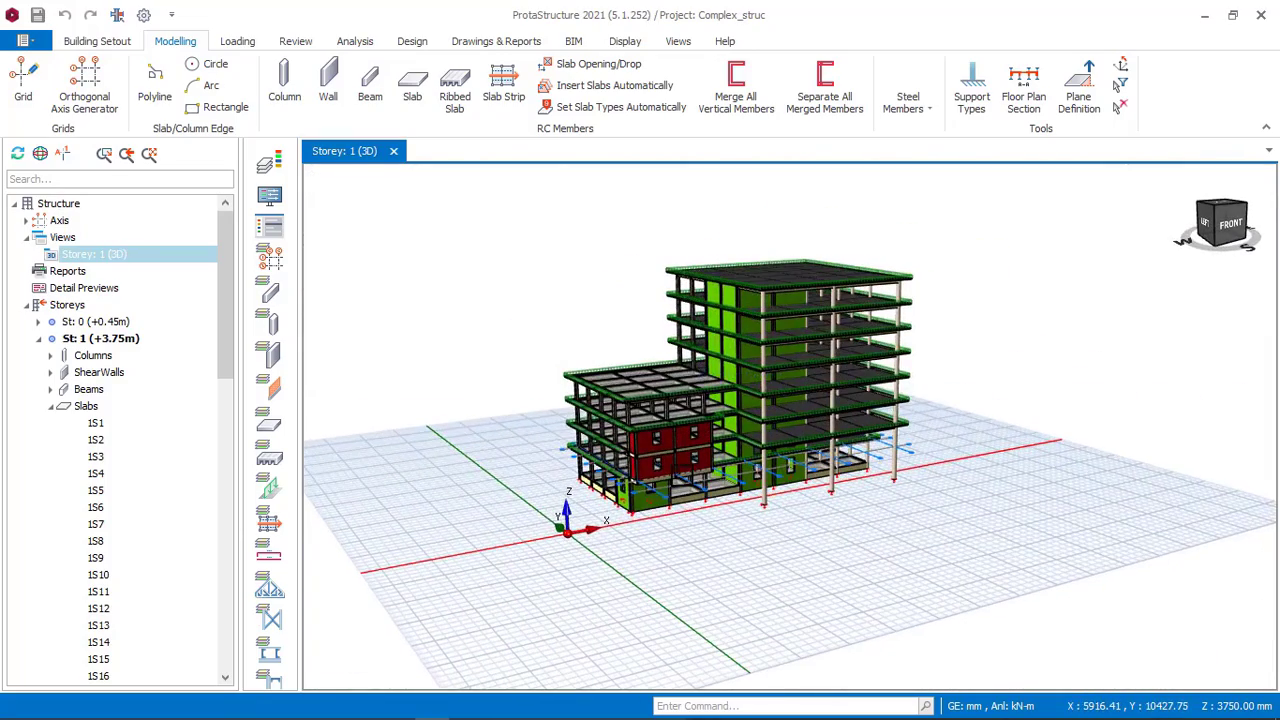
scroll(665, 455, up, 5)
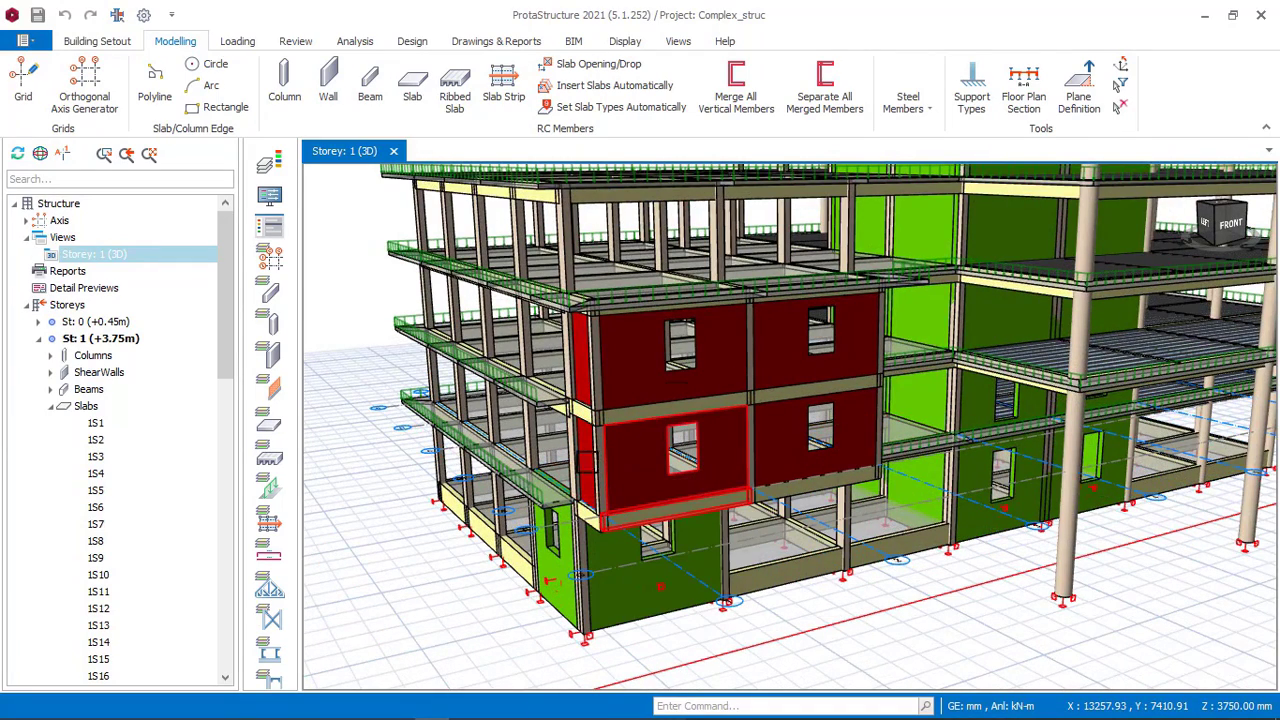
Switch to the 8_STOREY_OFFICE_BUILDING model and view the whole storey 1 floor plan.
click(469, 708)
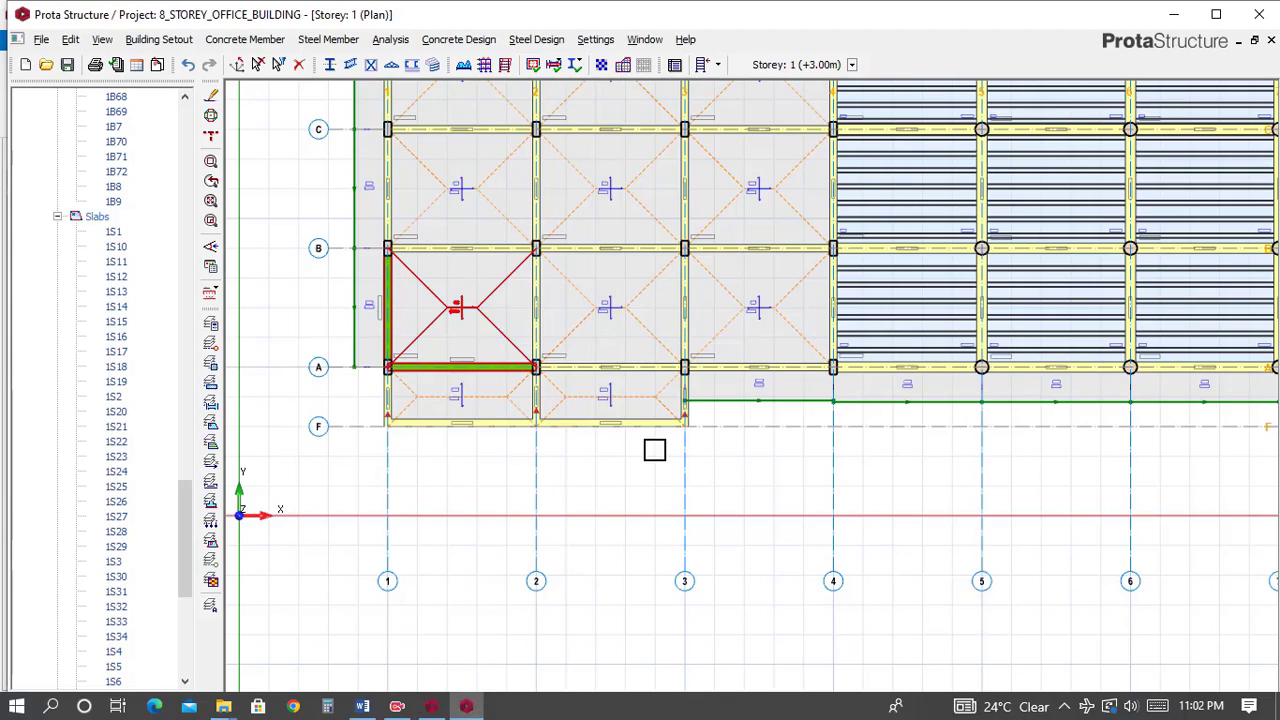
scroll(725, 443, down, 3)
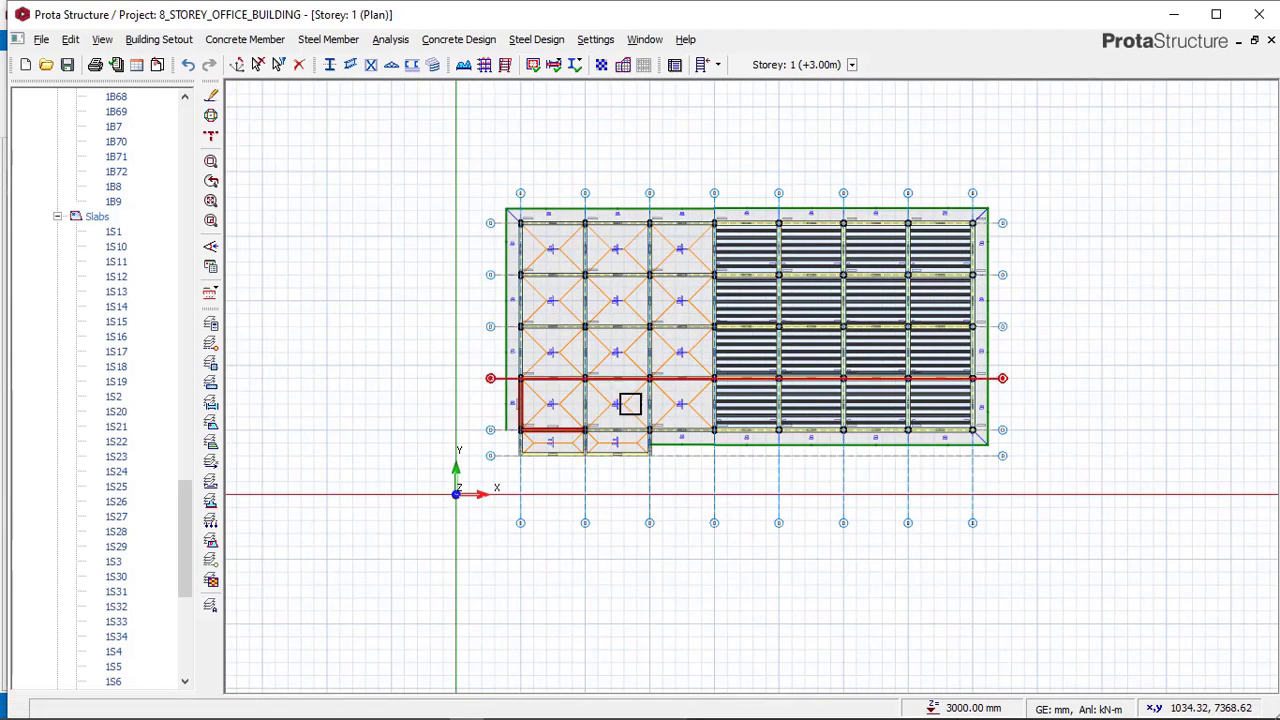
middle_drag(677, 365, 587, 354)
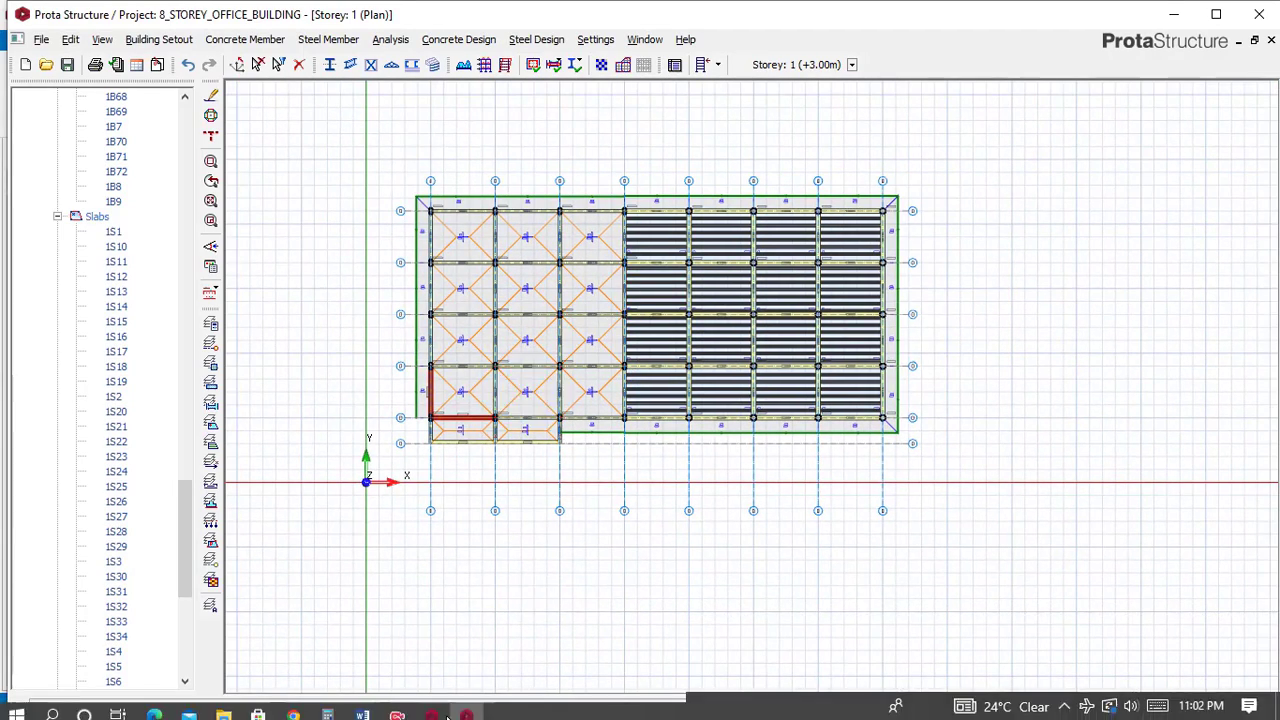
Switch to the Complex_struc reference plan view and examine the ribbed slab bays and surrounding walls.
click(442, 710)
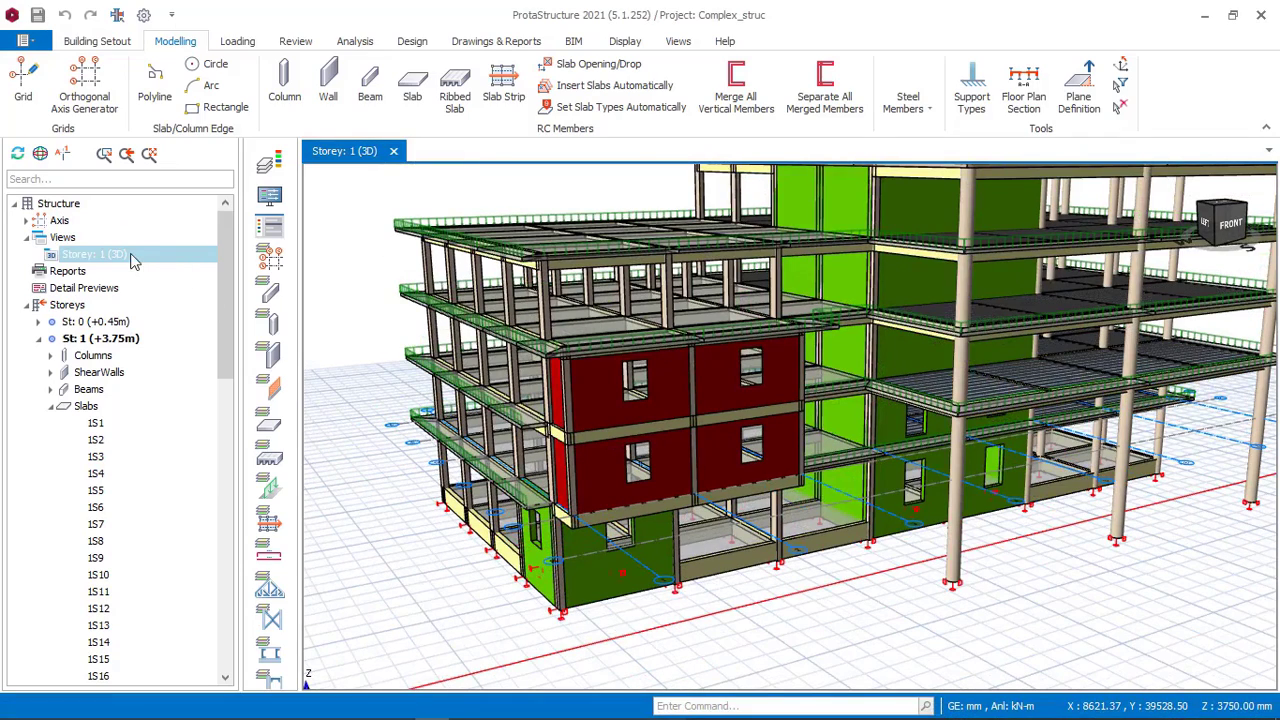
right_click(125, 250)
click(161, 260)
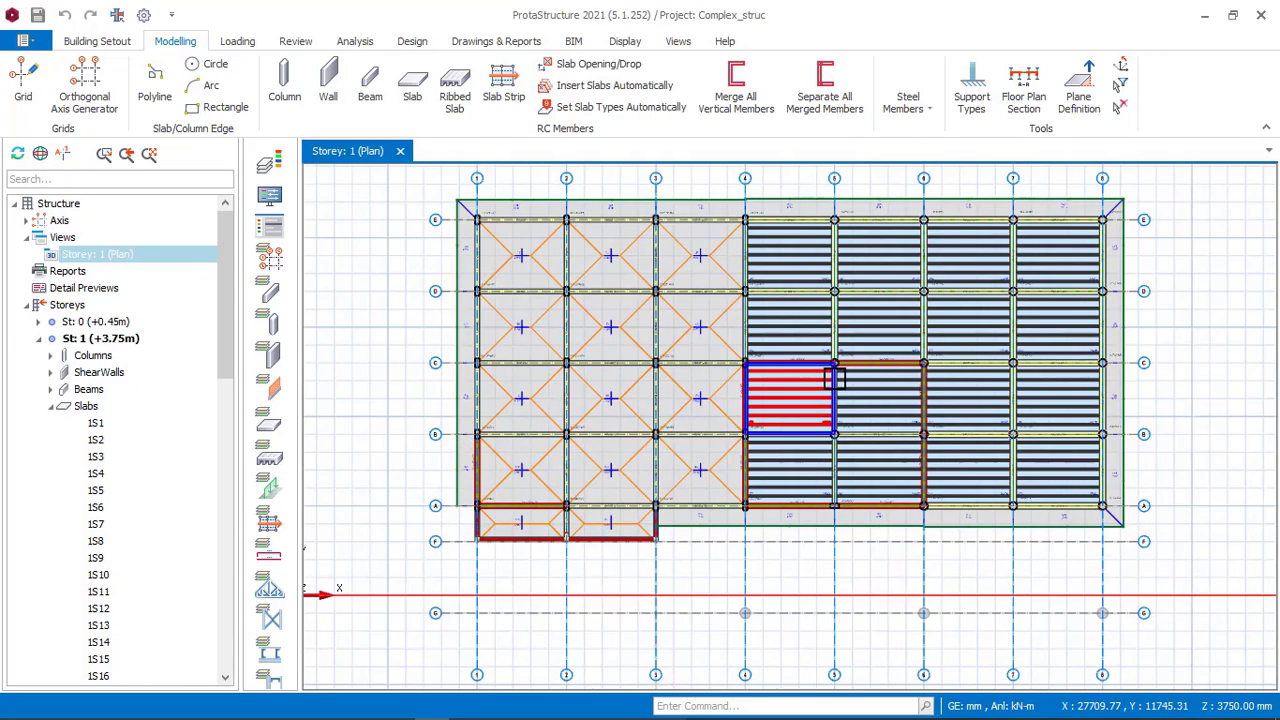
scroll(742, 365, up, 6)
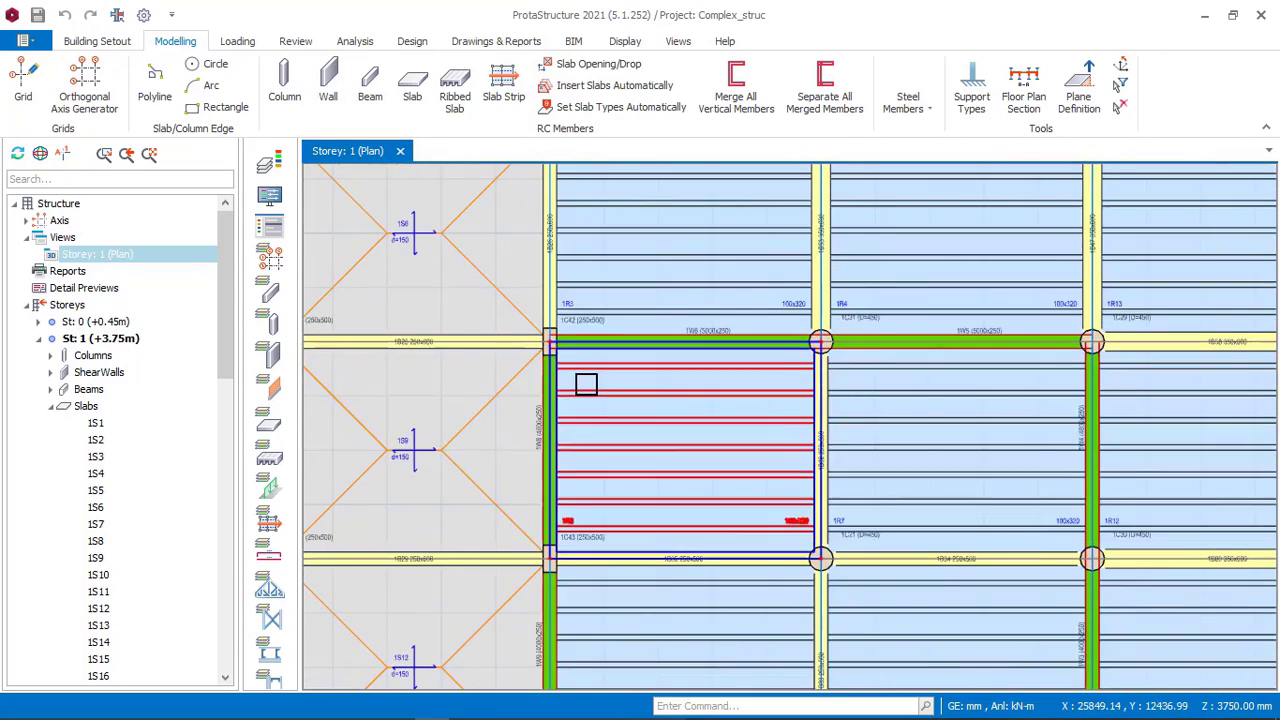
scroll(718, 350, up, 2)
scroll(510, 356, down, 3)
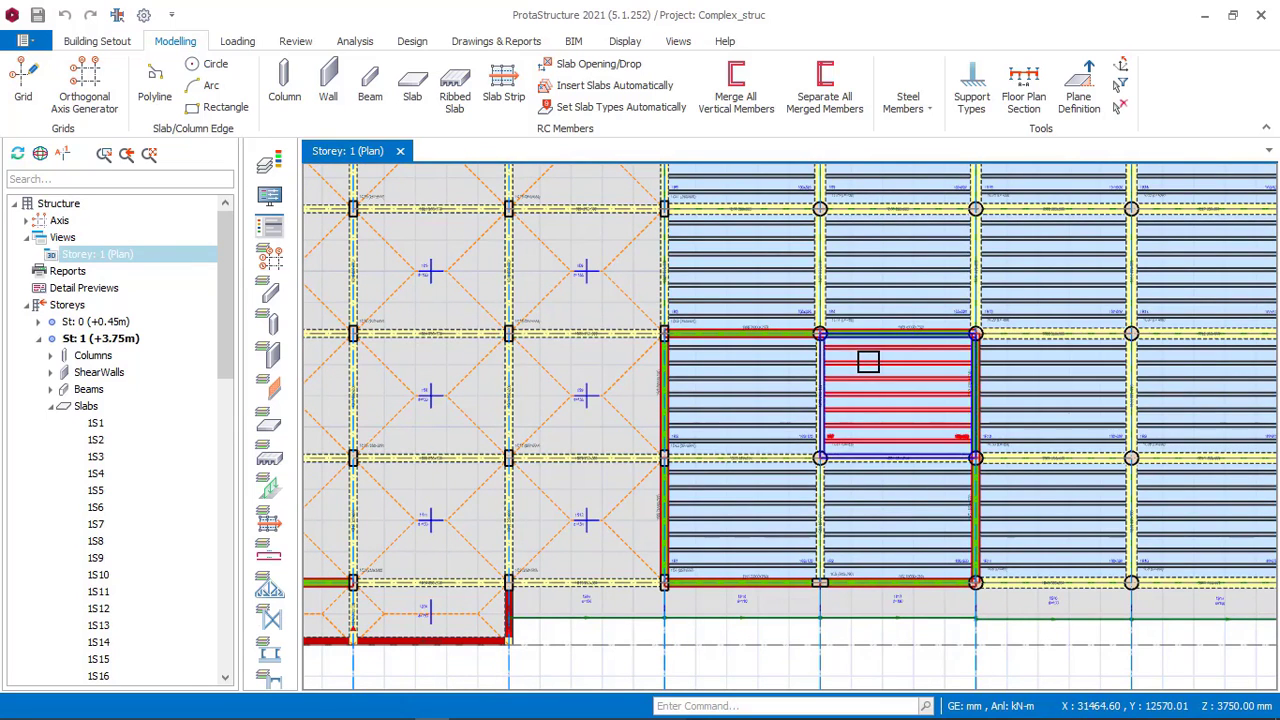
scroll(709, 349, up, 1)
scroll(643, 388, down, 1)
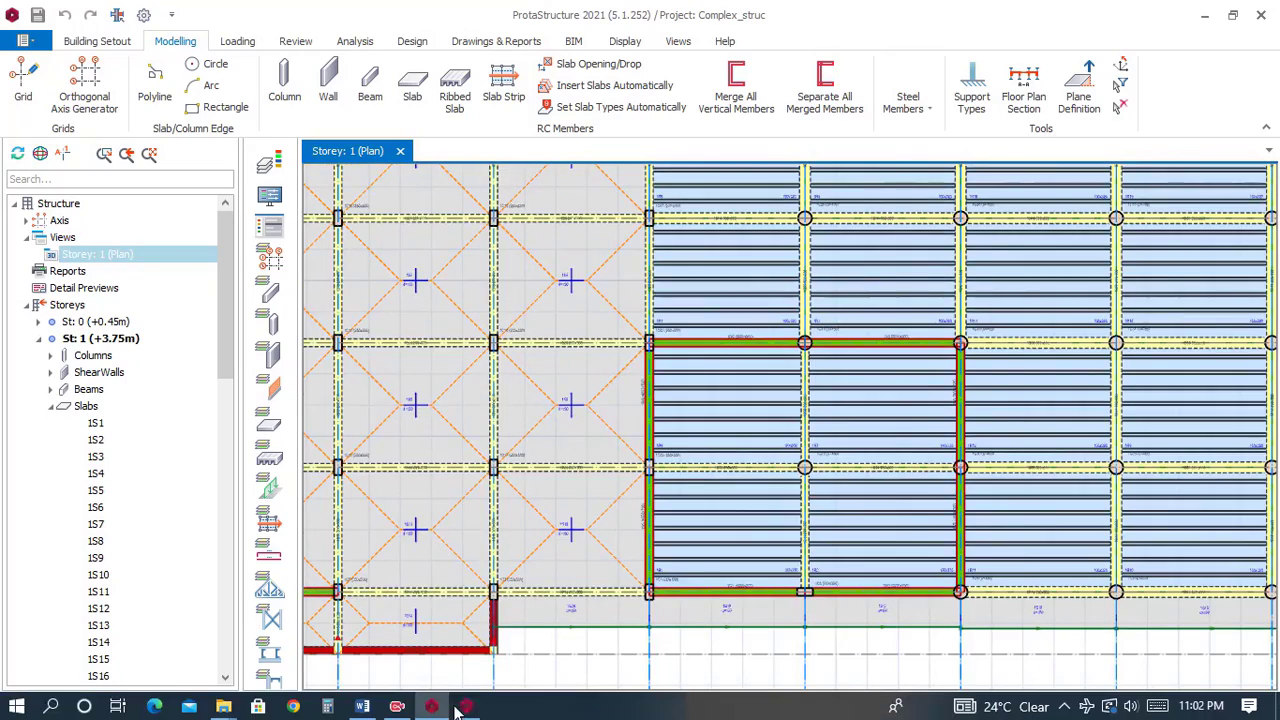
Compare the ribbed slab area in the own model with the reference, inspecting wall 1W6 and its column closely.
click(463, 708)
scroll(608, 322, up, 4)
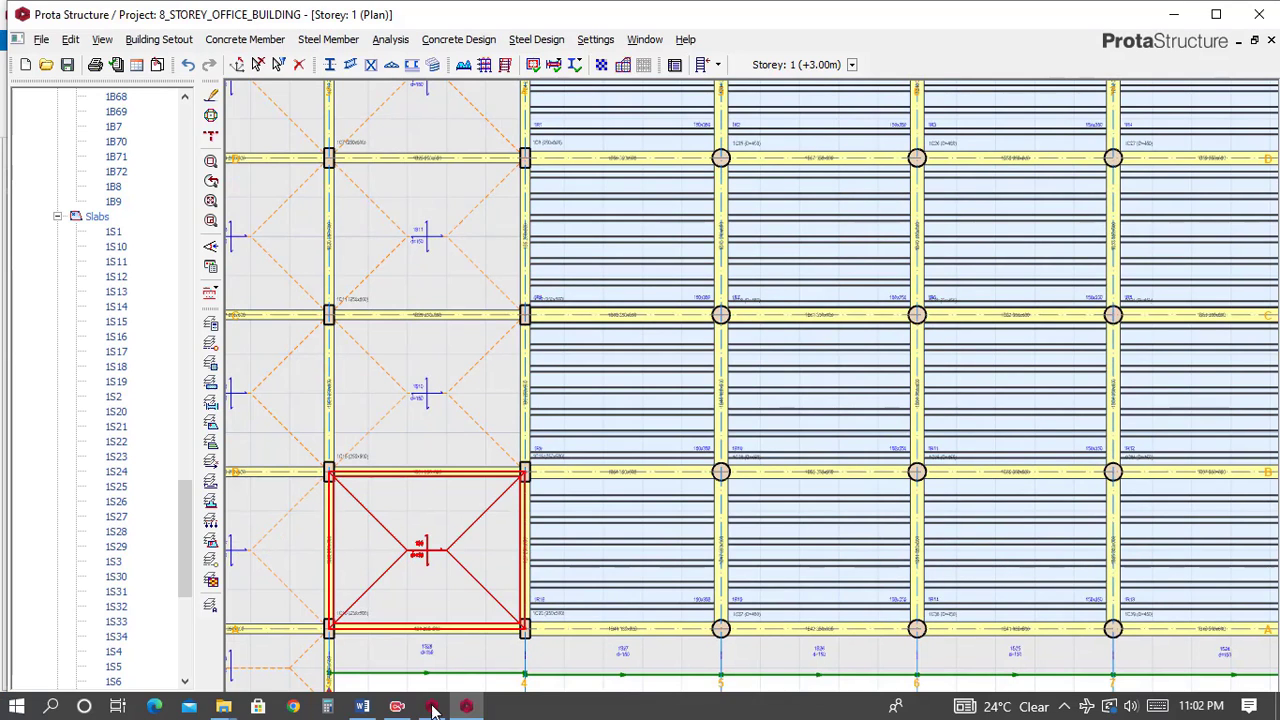
click(432, 708)
scroll(708, 352, up, 5)
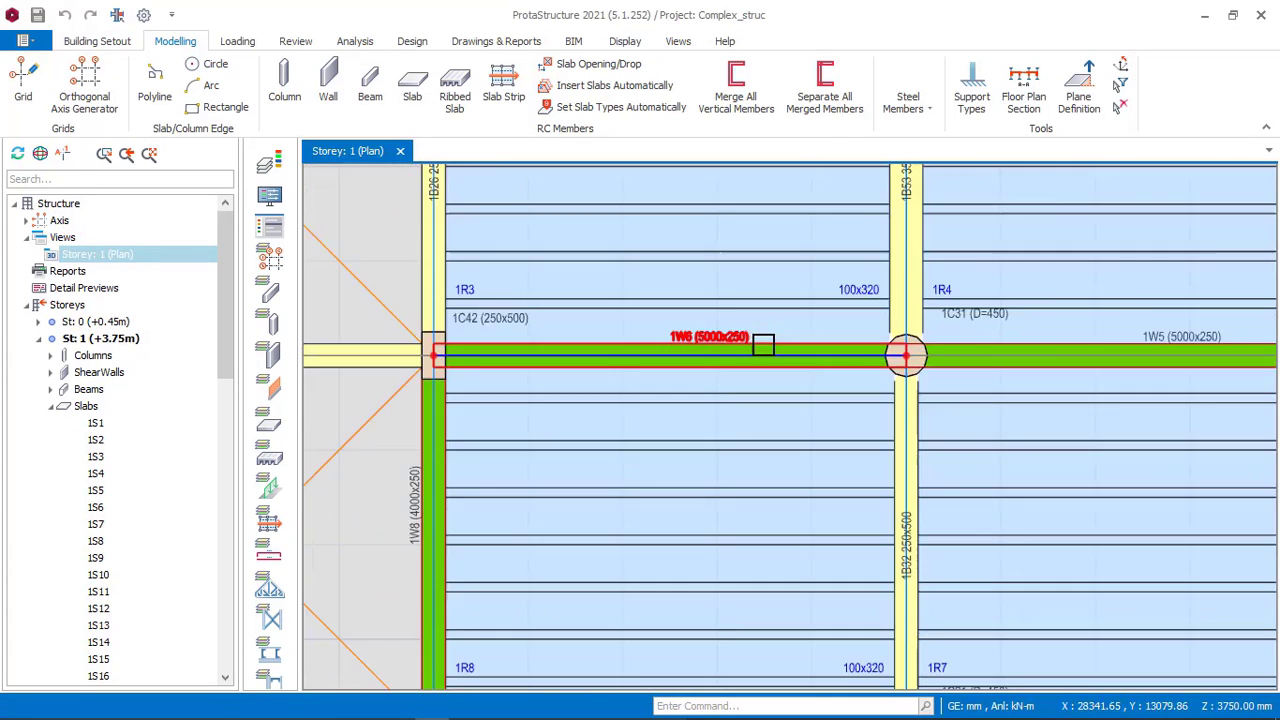
scroll(708, 352, up, 3)
scroll(668, 330, down, 2)
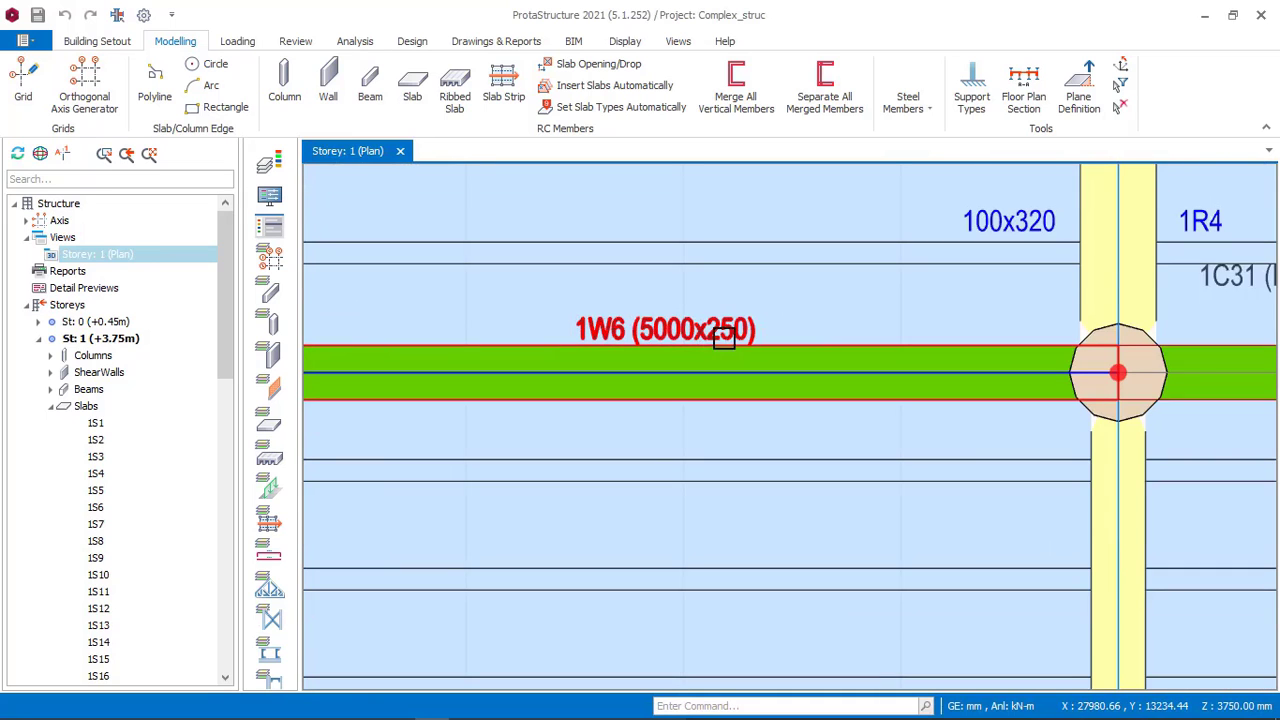
scroll(667, 337, down, 5)
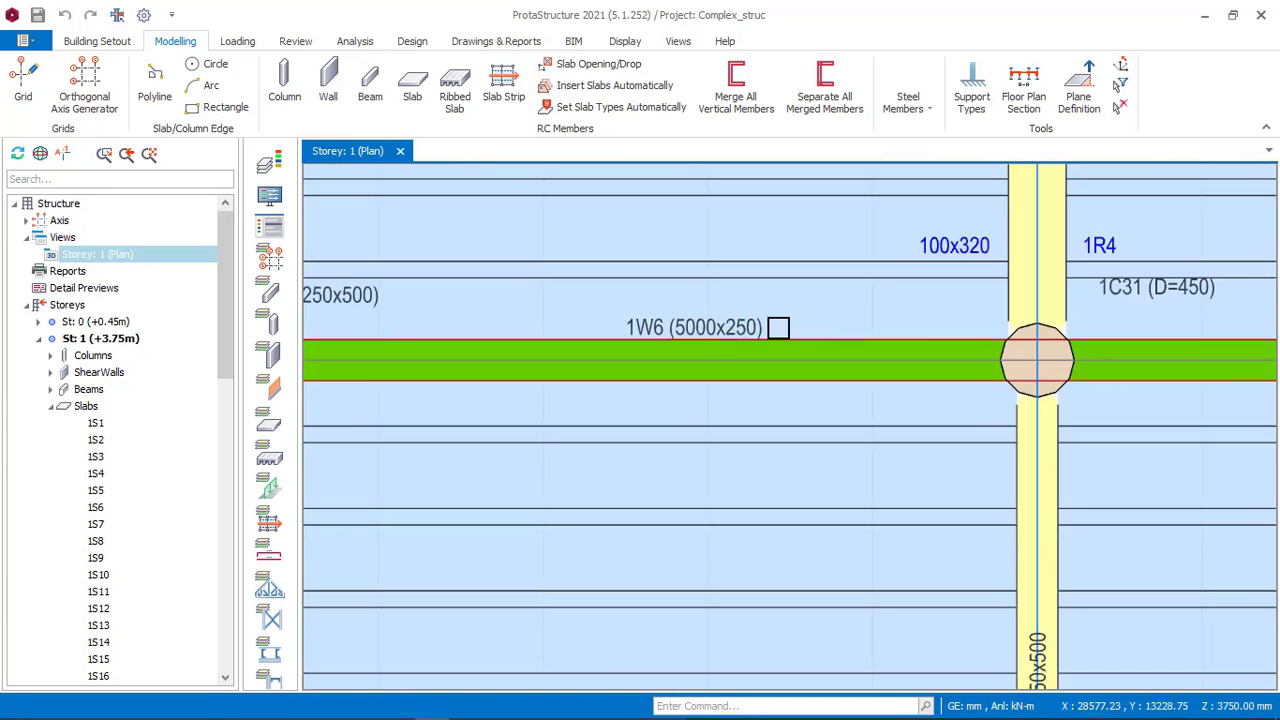
scroll(500, 375, up, 3)
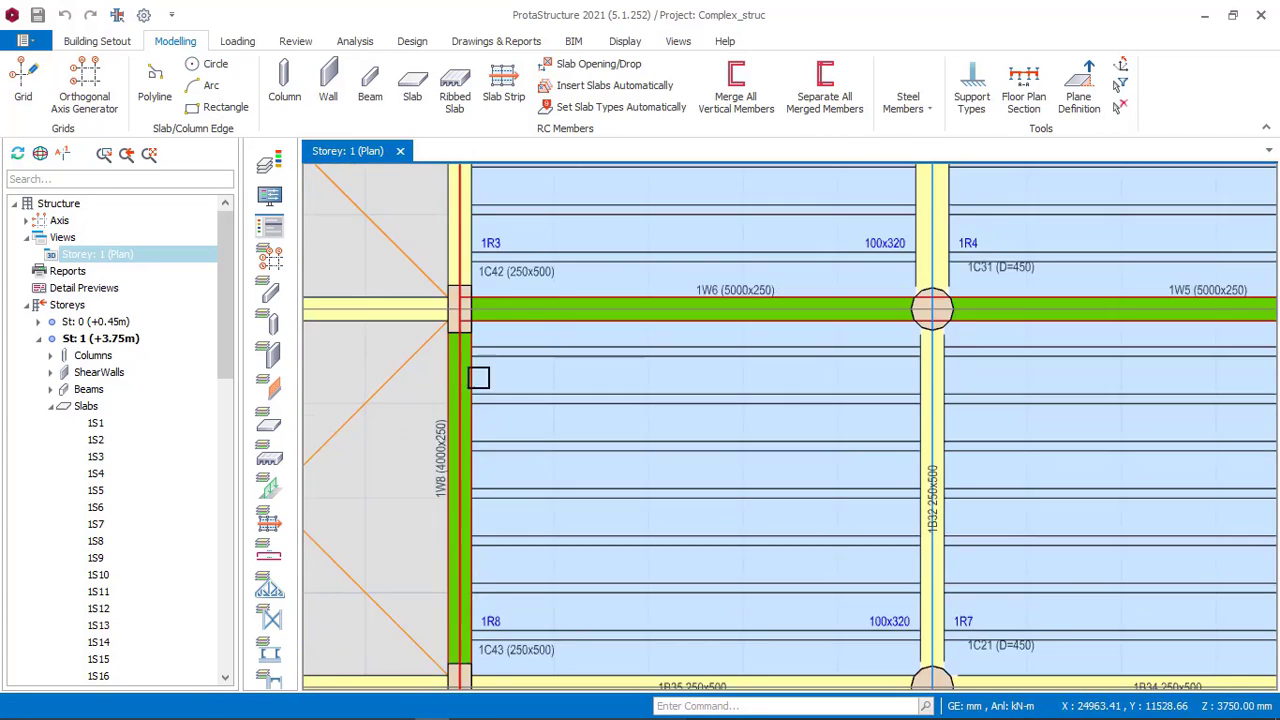
scroll(643, 317, down, 3)
scroll(713, 335, down, 2)
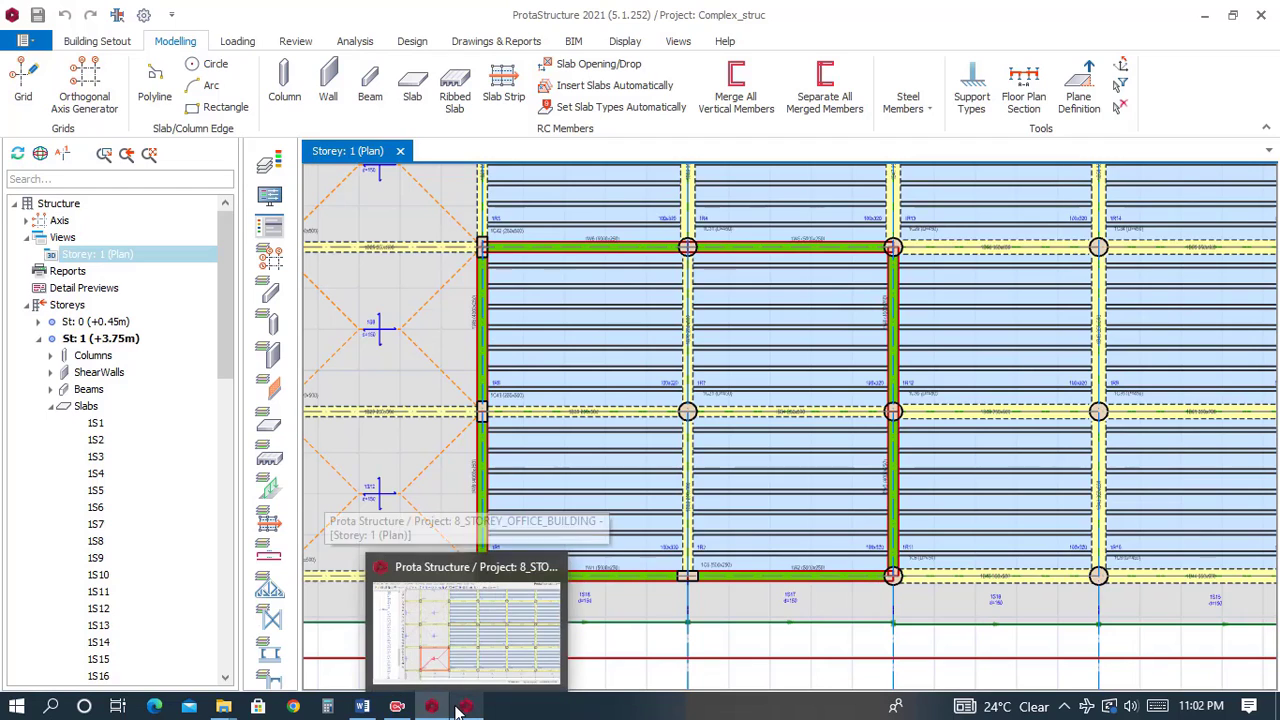
Compare the bays along axis A in both models, inspecting walls 1W1, 1W2 and column 1C5 in the reference.
click(455, 708)
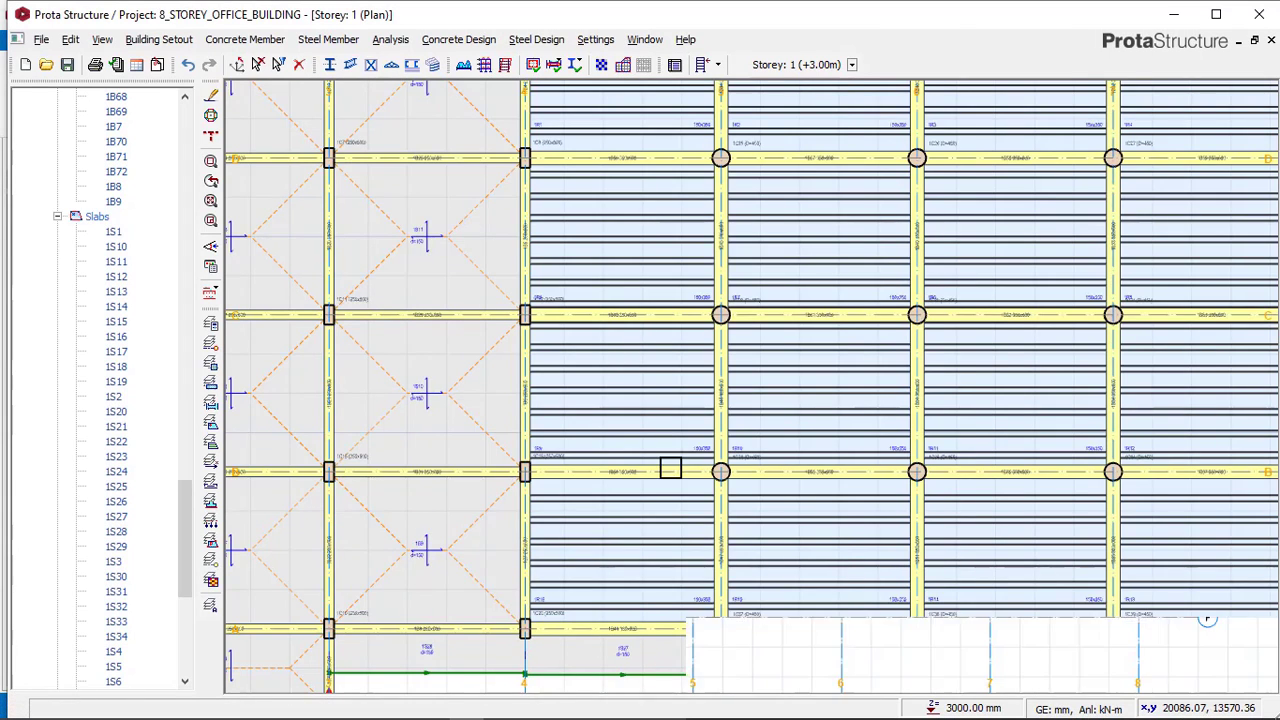
scroll(670, 468, down, 2)
scroll(691, 557, up, 3)
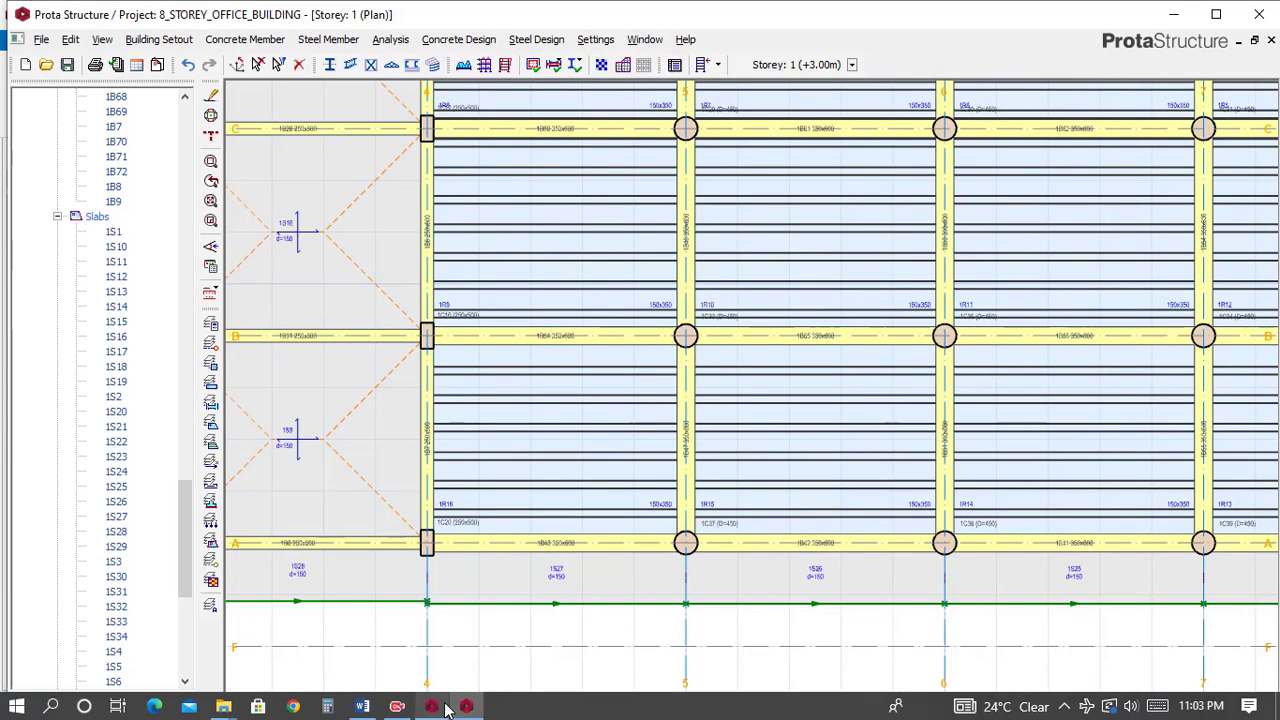
click(445, 707)
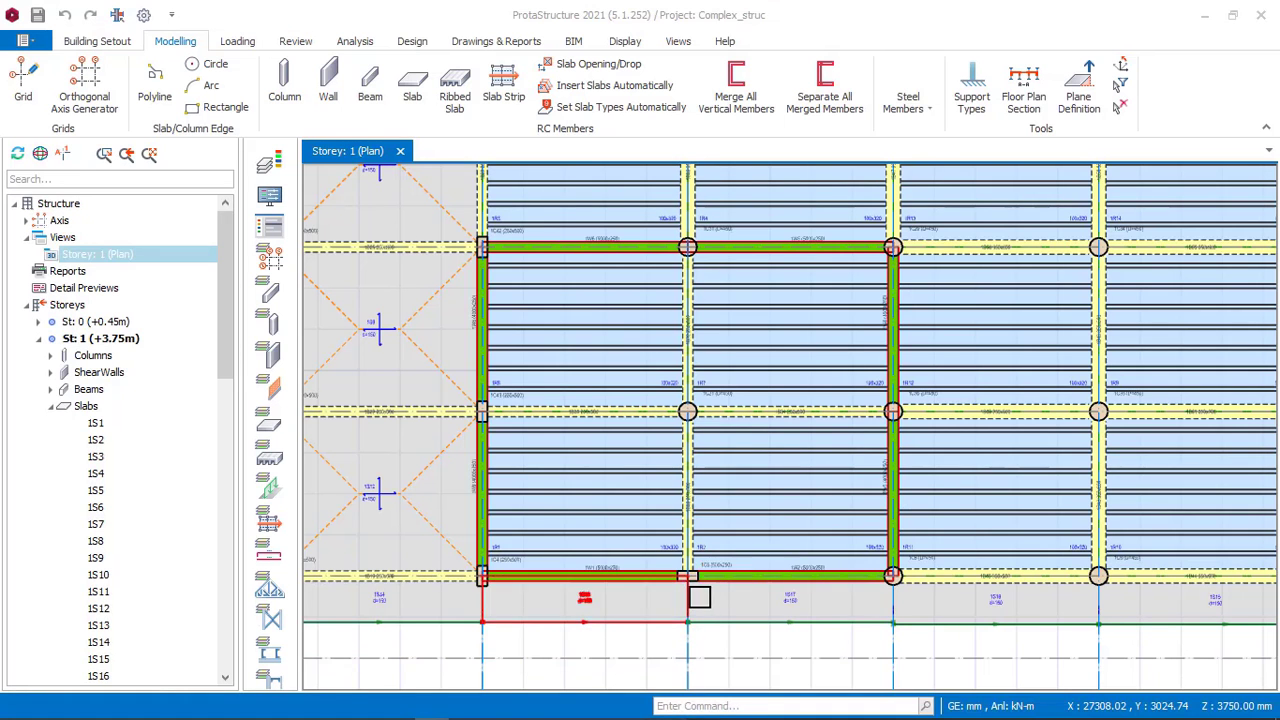
scroll(702, 585, up, 1)
scroll(711, 583, up, 1)
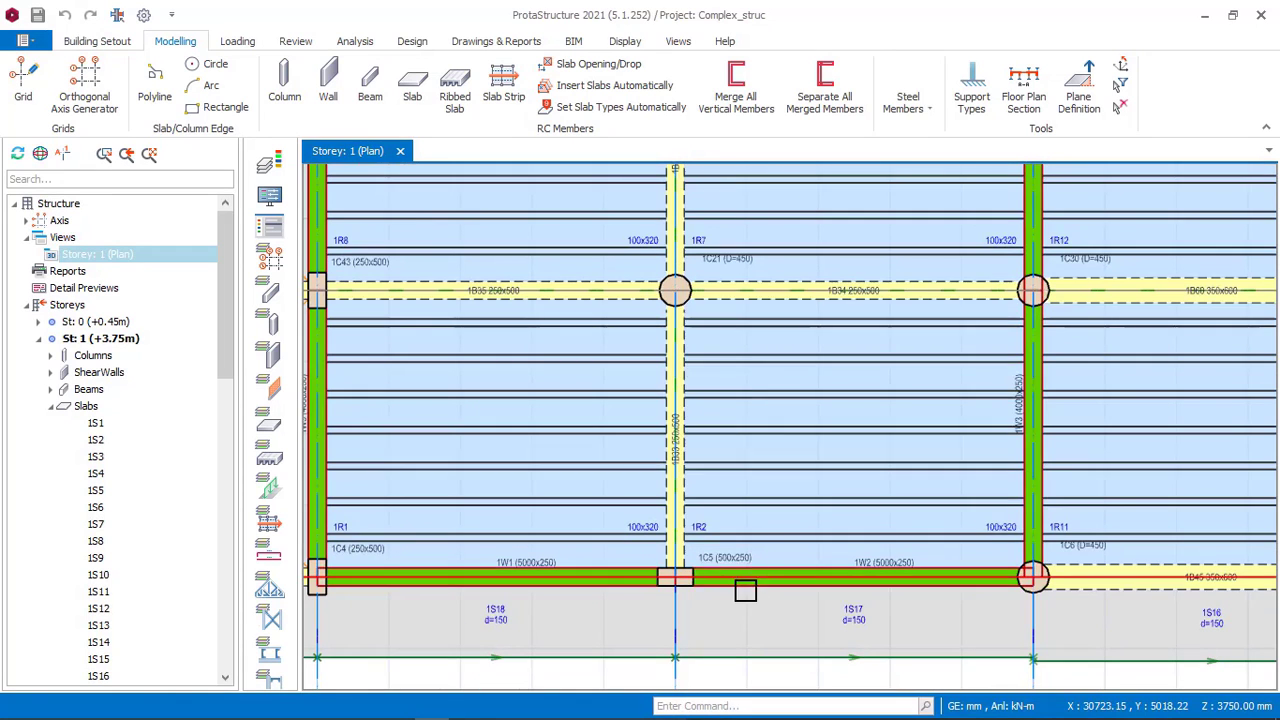
scroll(714, 574, down, 1)
mouse_move(515, 711)
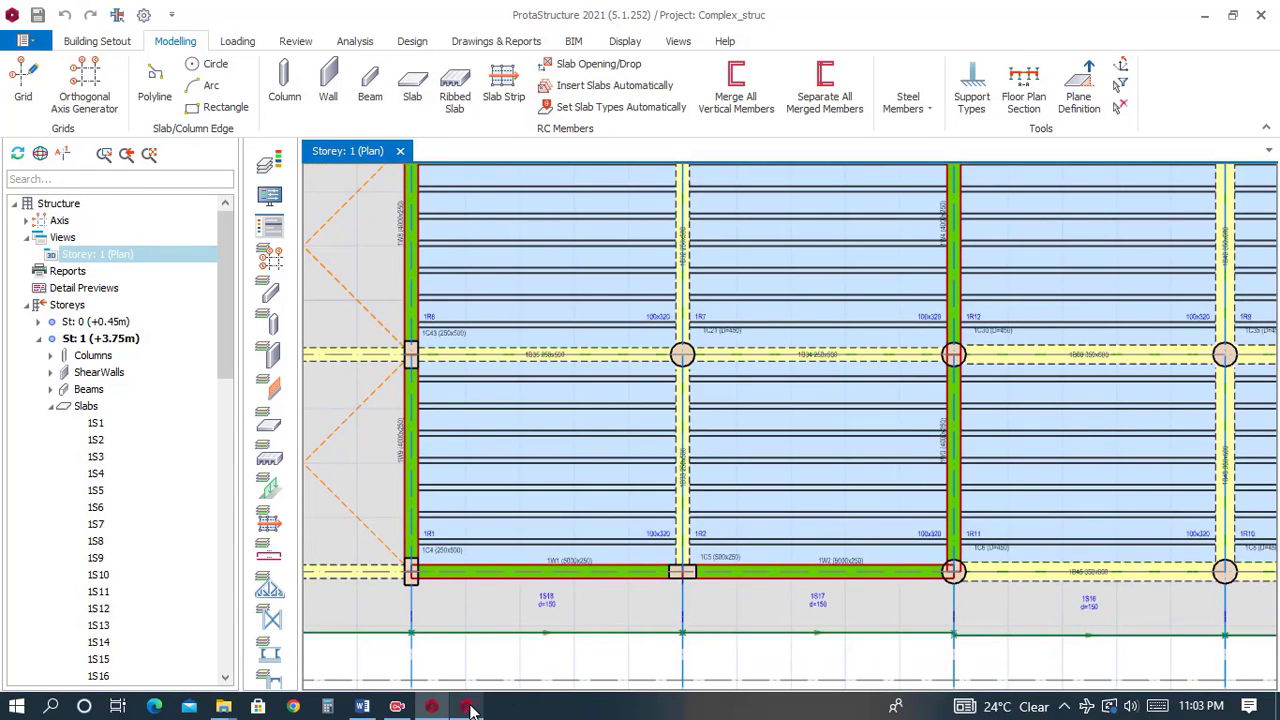
In the office building model, insert a 500 × 250 mm column at the intersection of axes A and 5.
click(467, 707)
mouse_move(716, 527)
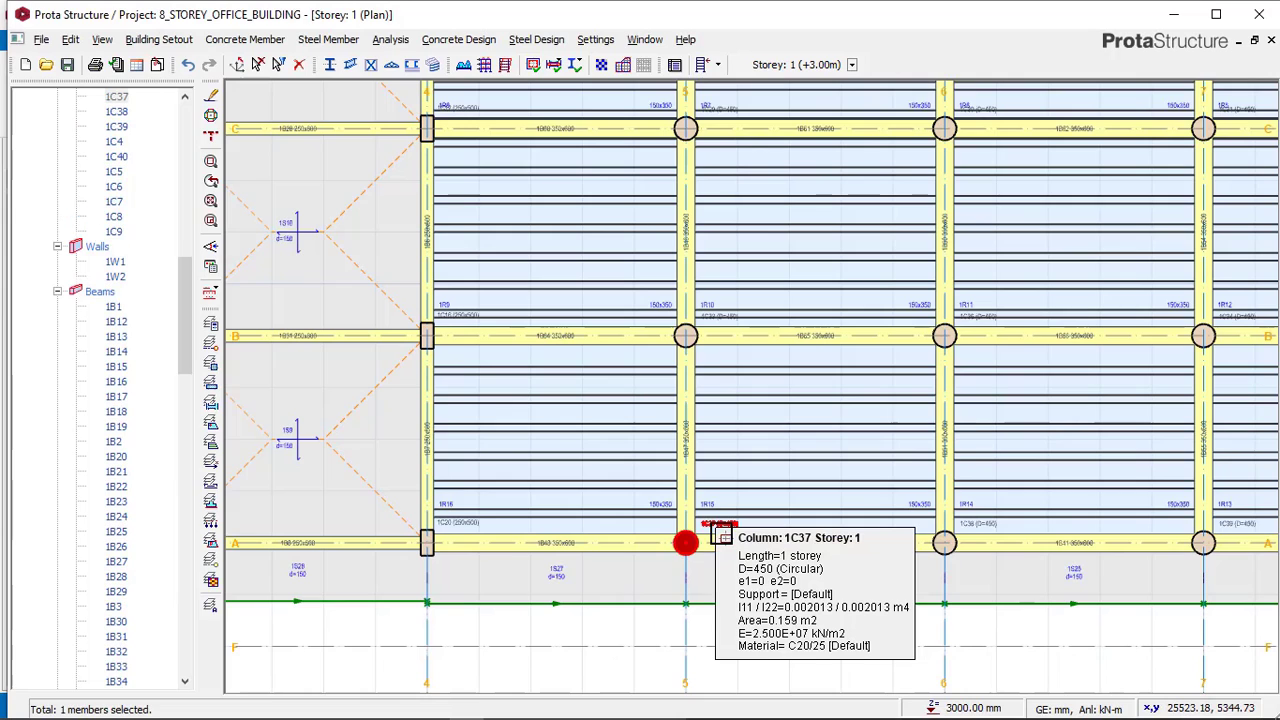
click(471, 533)
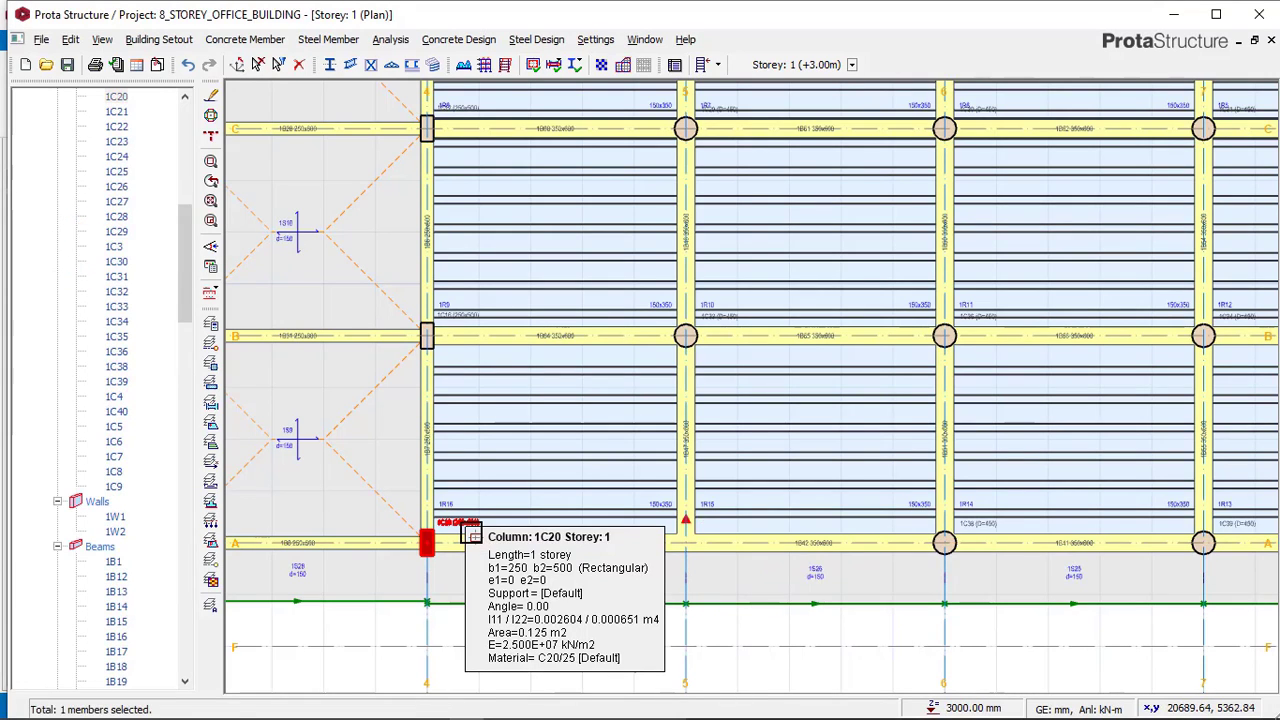
right_click(471, 532)
click(547, 40)
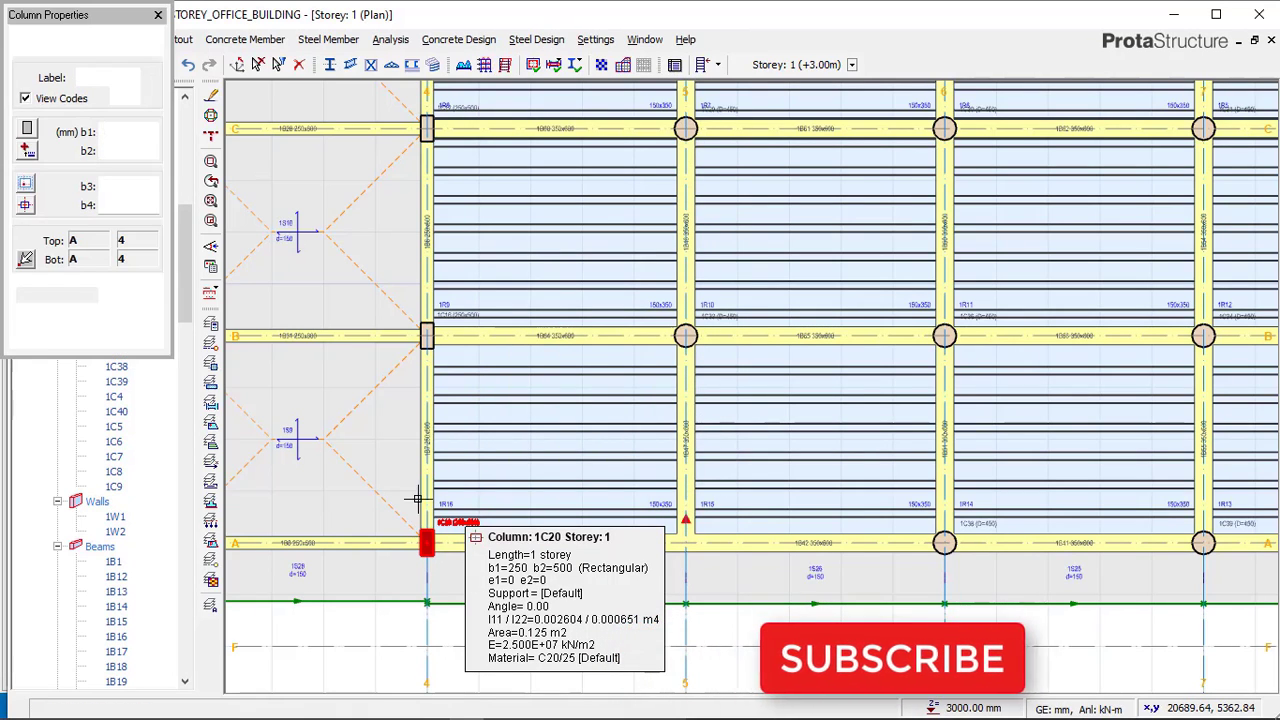
double_click(150, 132)
text(550)
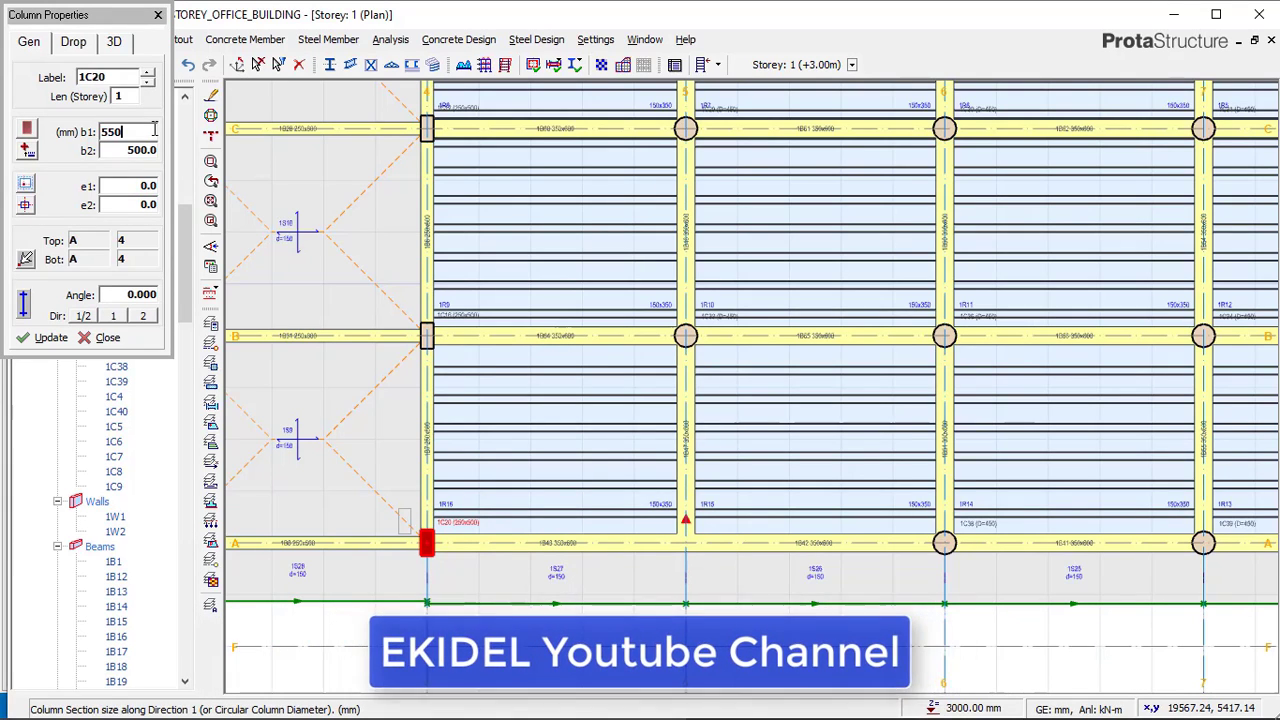
key(BackSpace)
key(BackSpace)
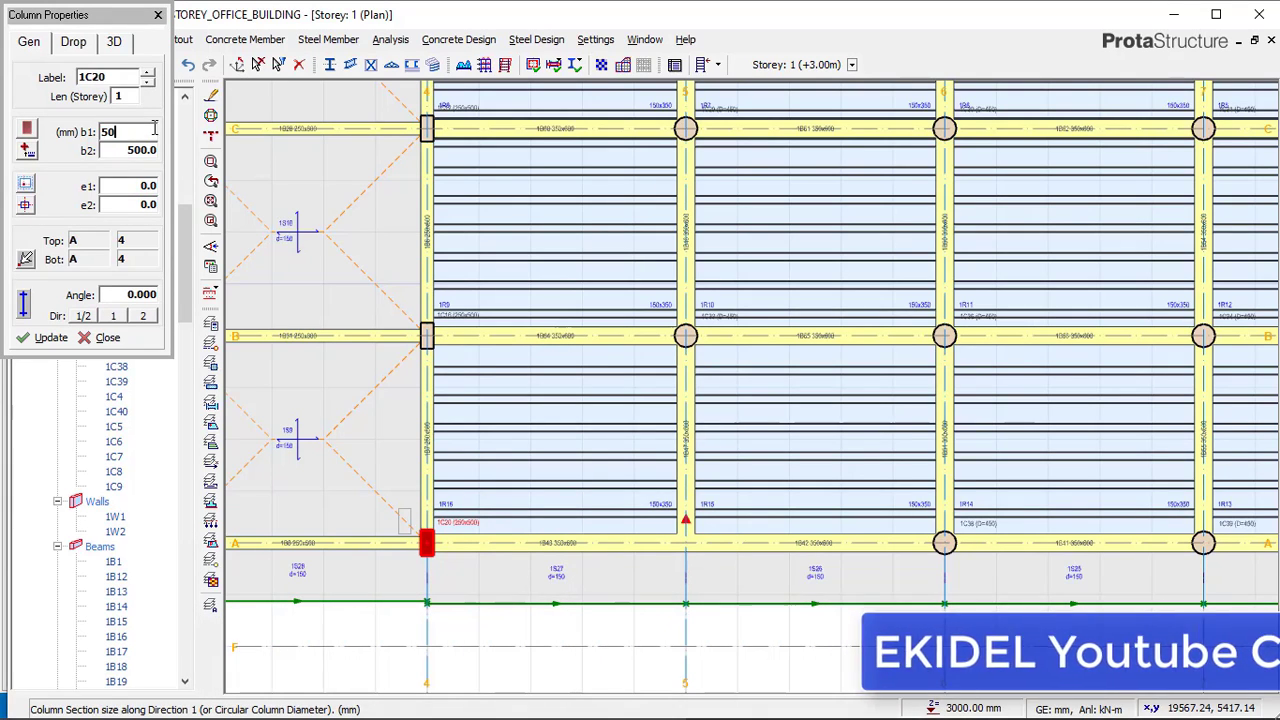
text(00)
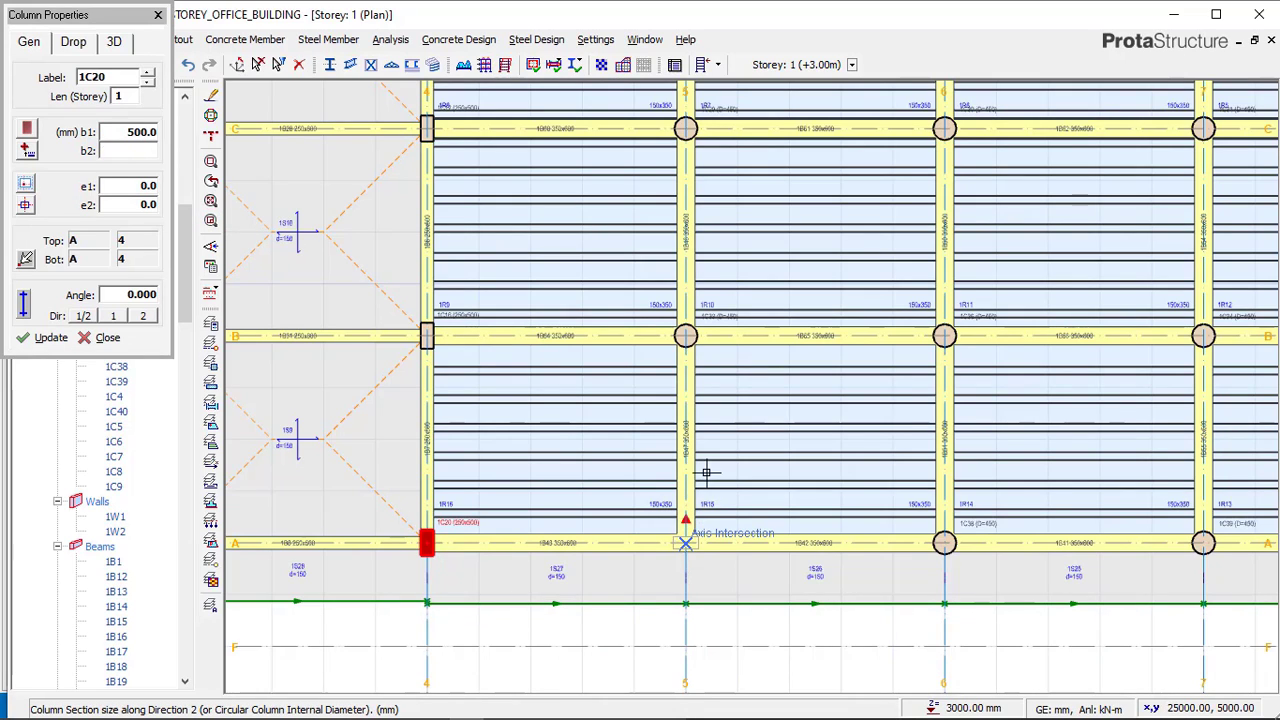
click(257, 65)
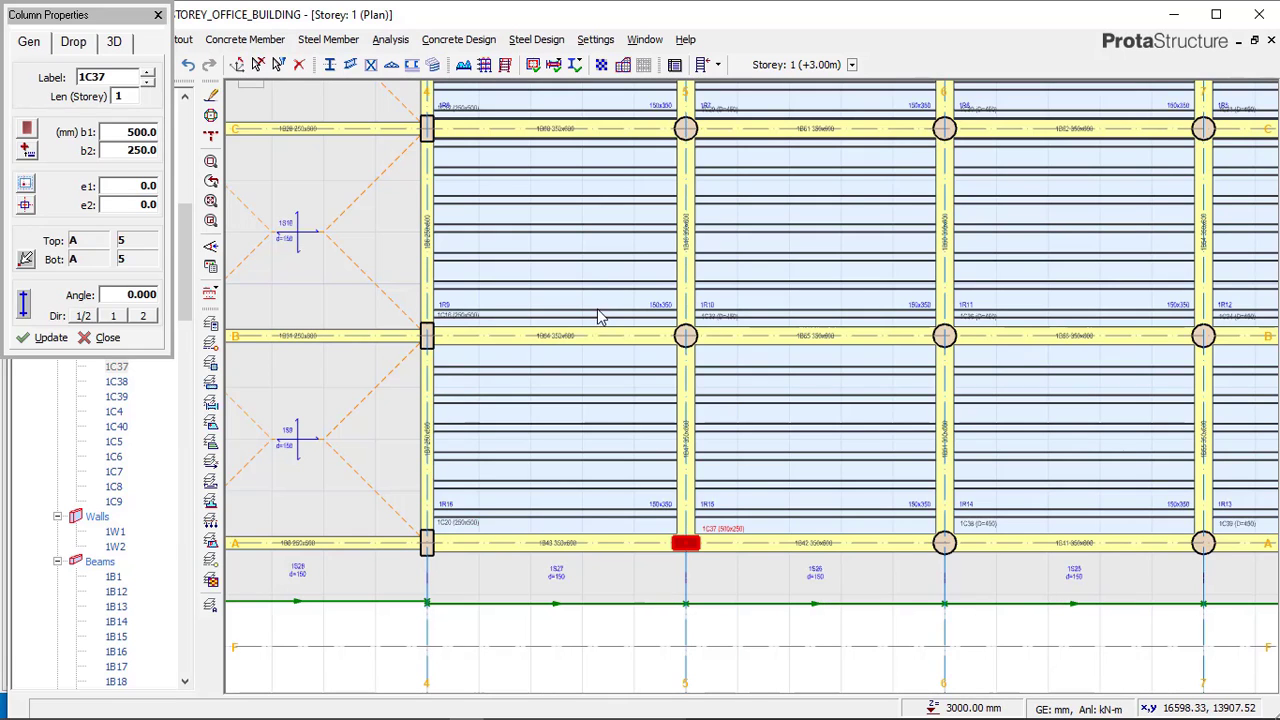
key(Escape)
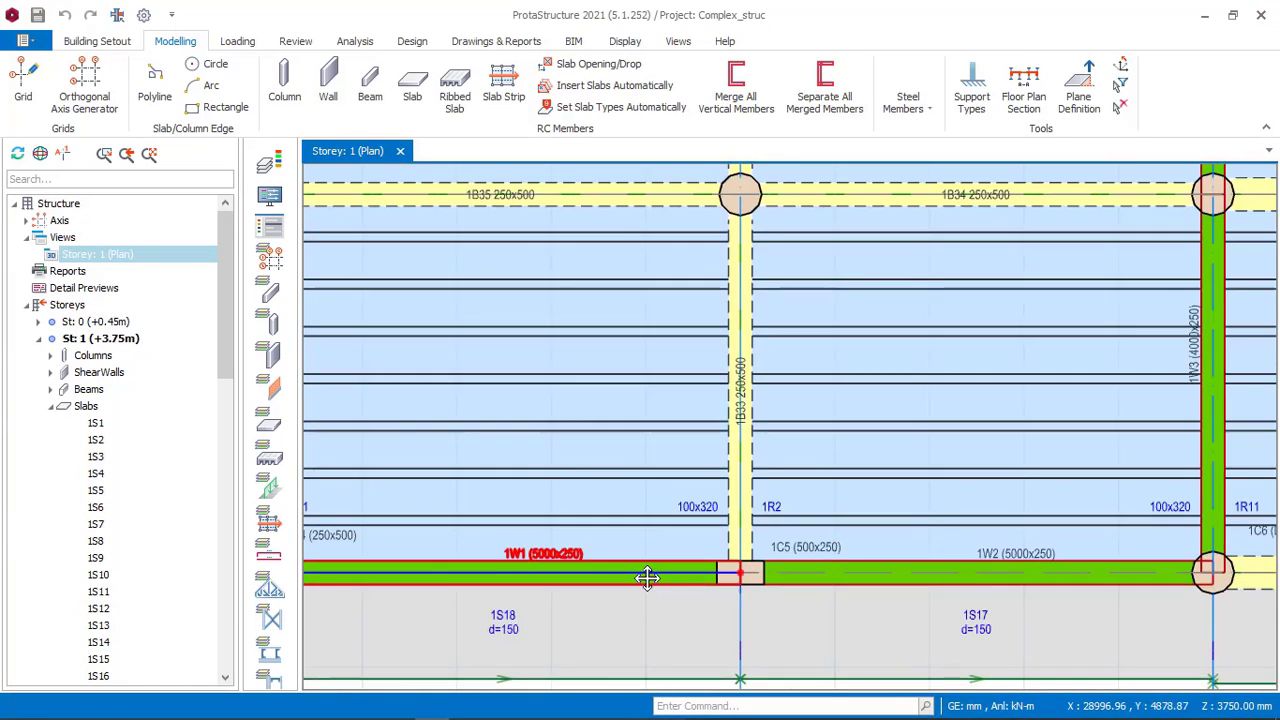
Examine the walls and column along axis A in the Complex_struc reference, then return to the office building model.
middle_drag(647, 575, 688, 513)
scroll(505, 525, up, 2)
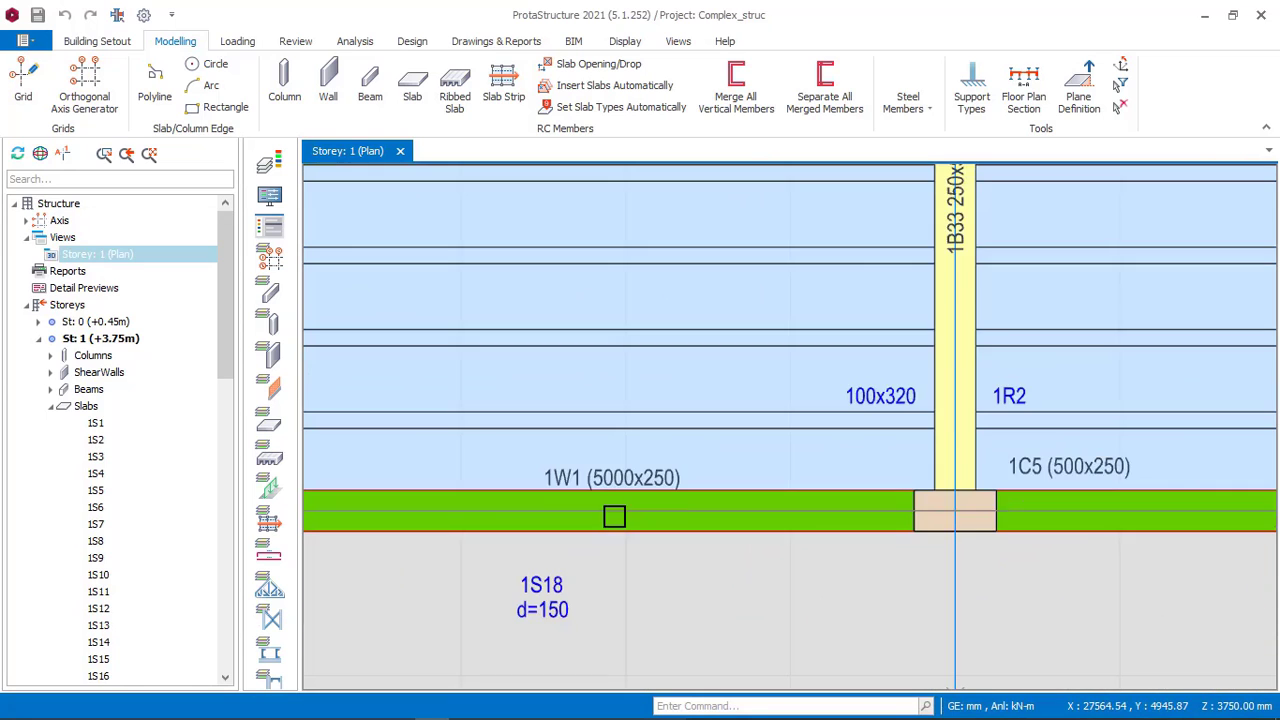
scroll(666, 489, down, 2)
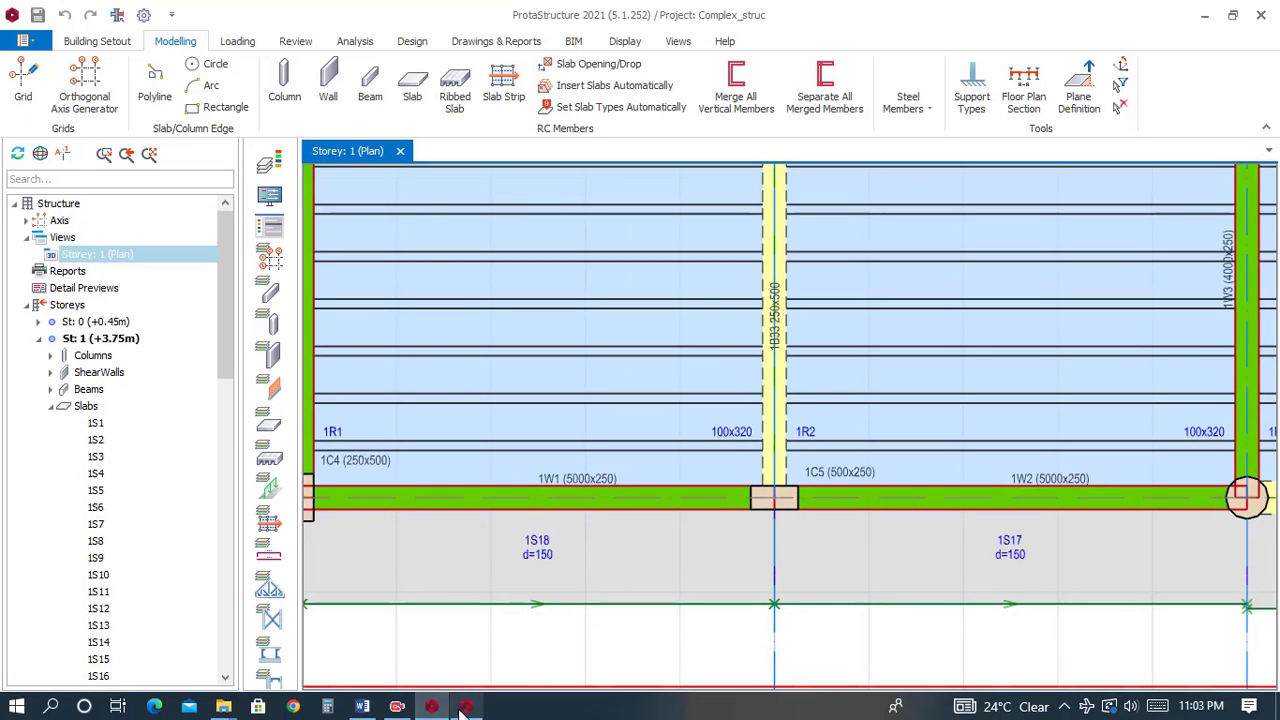
click(466, 708)
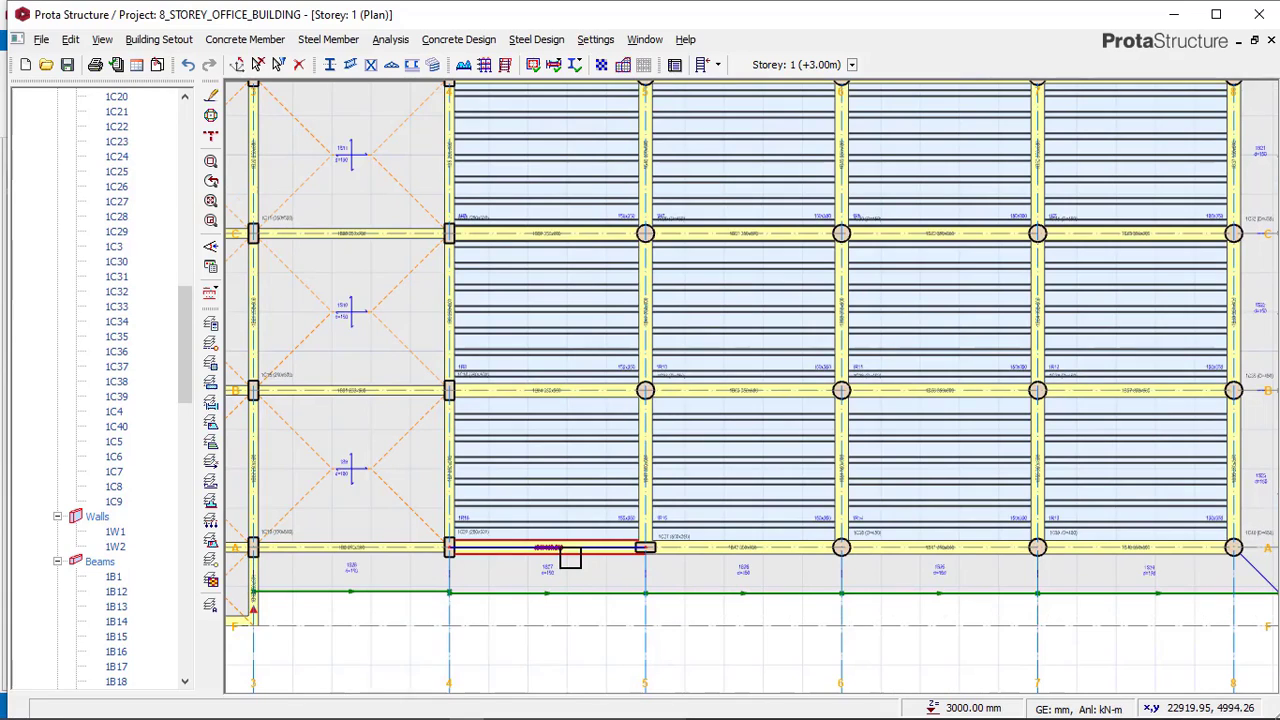
Delete the beams along axis A between axes 4 and 6.
click(578, 556)
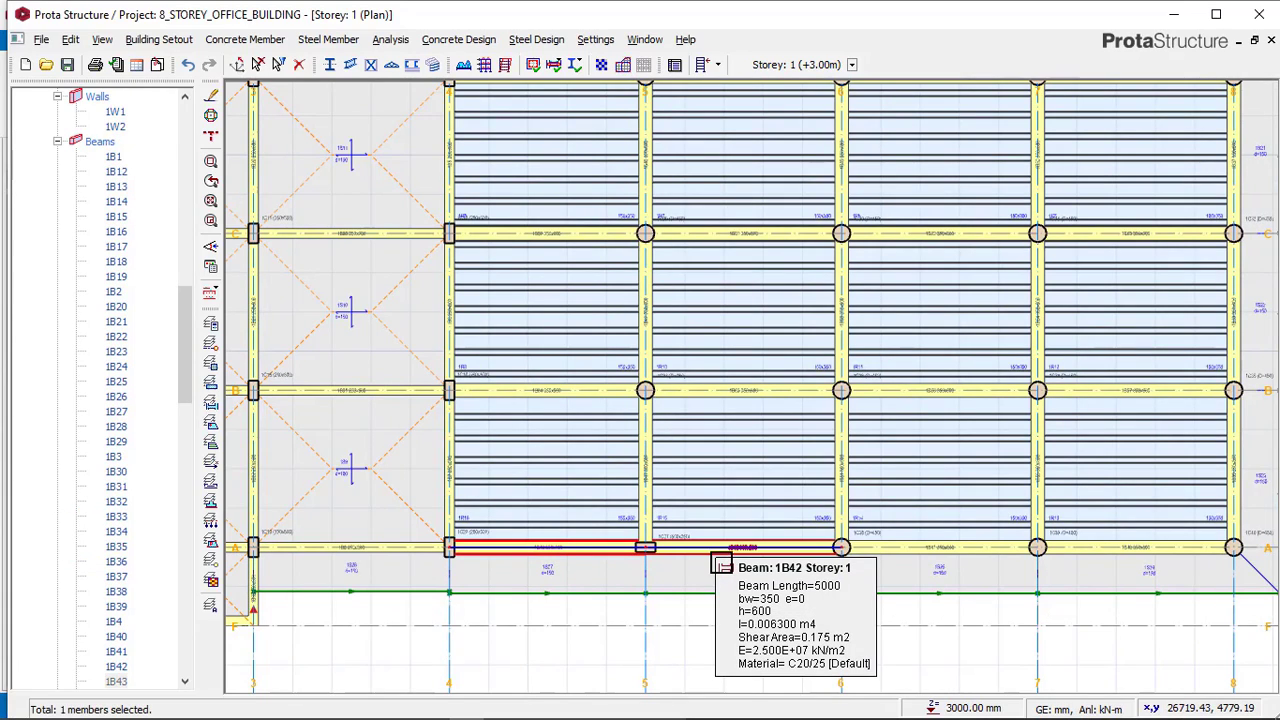
click(722, 566)
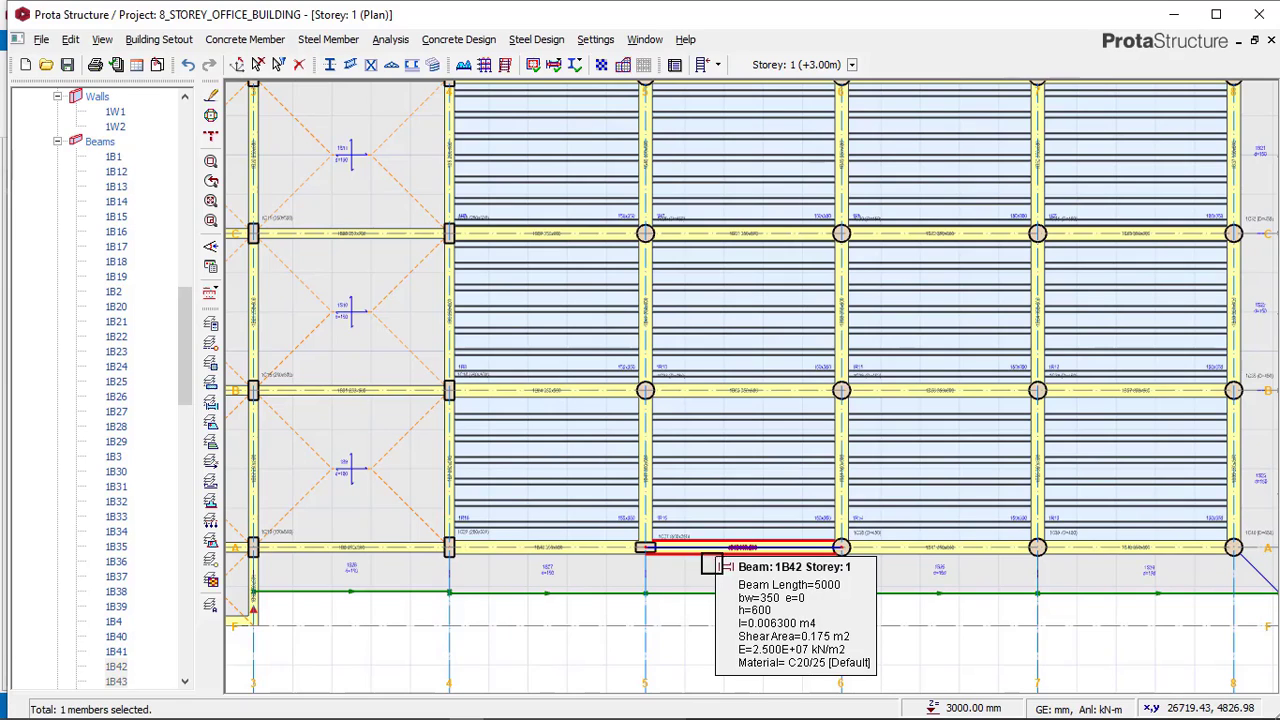
click(600, 560)
key(Delete)
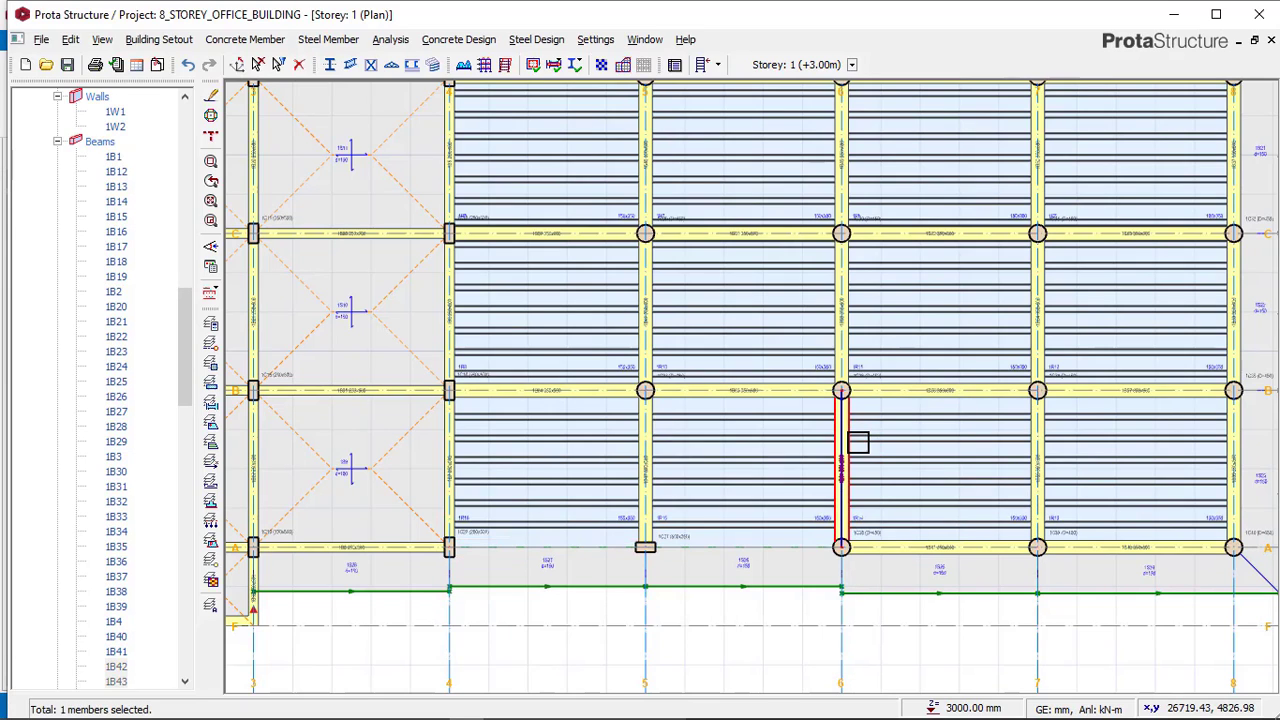
Delete the beams along axis 6 between axes A and C and along axis C between axes 4 and 5.
click(858, 442)
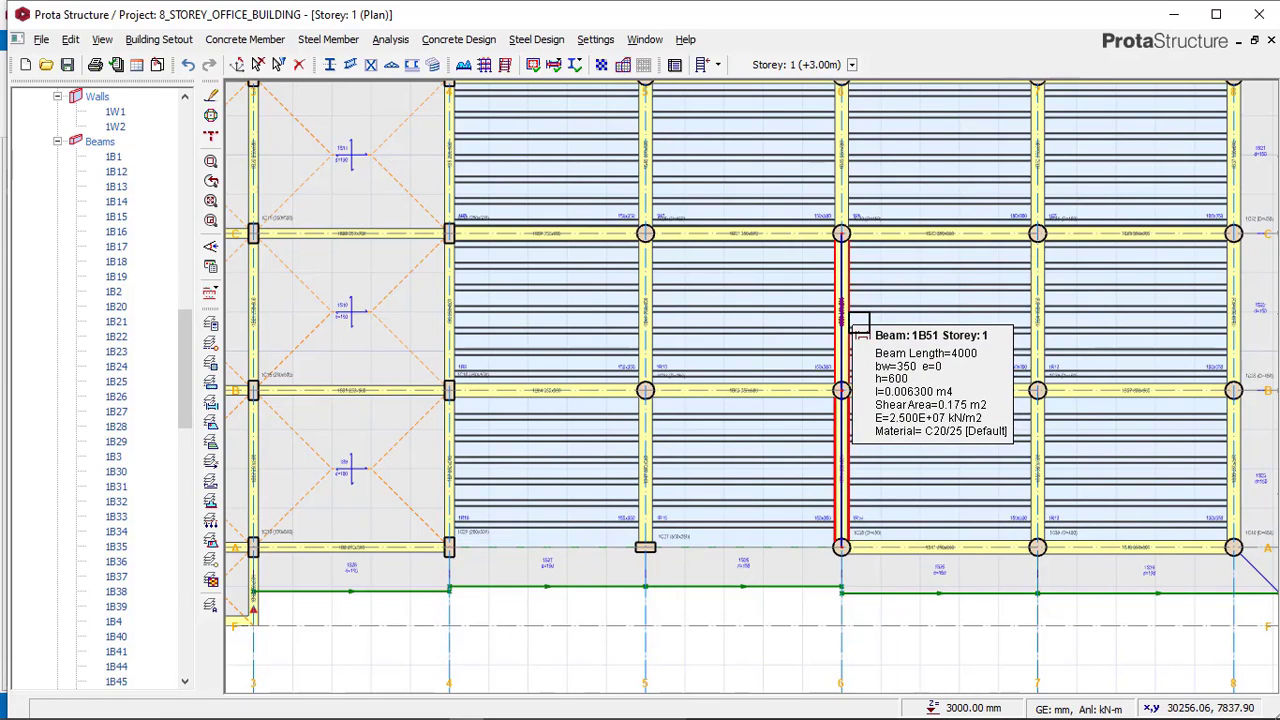
key(Delete)
key(Delete)
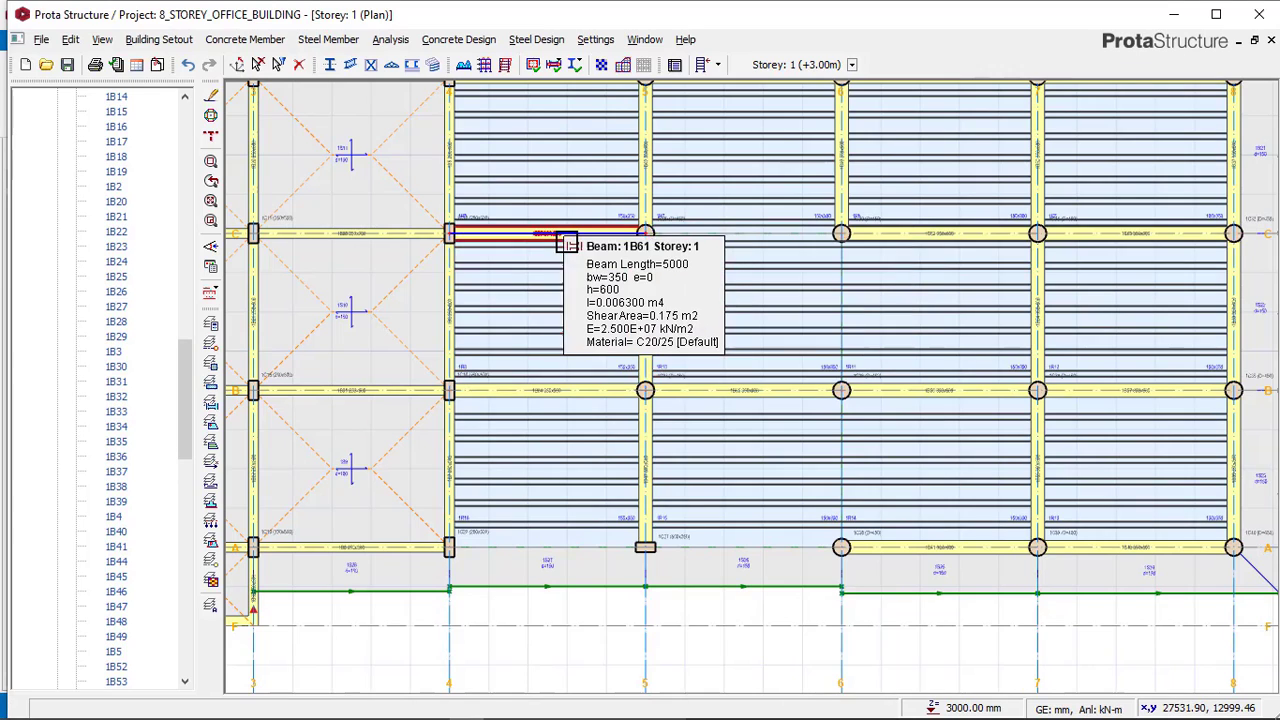
key(Delete)
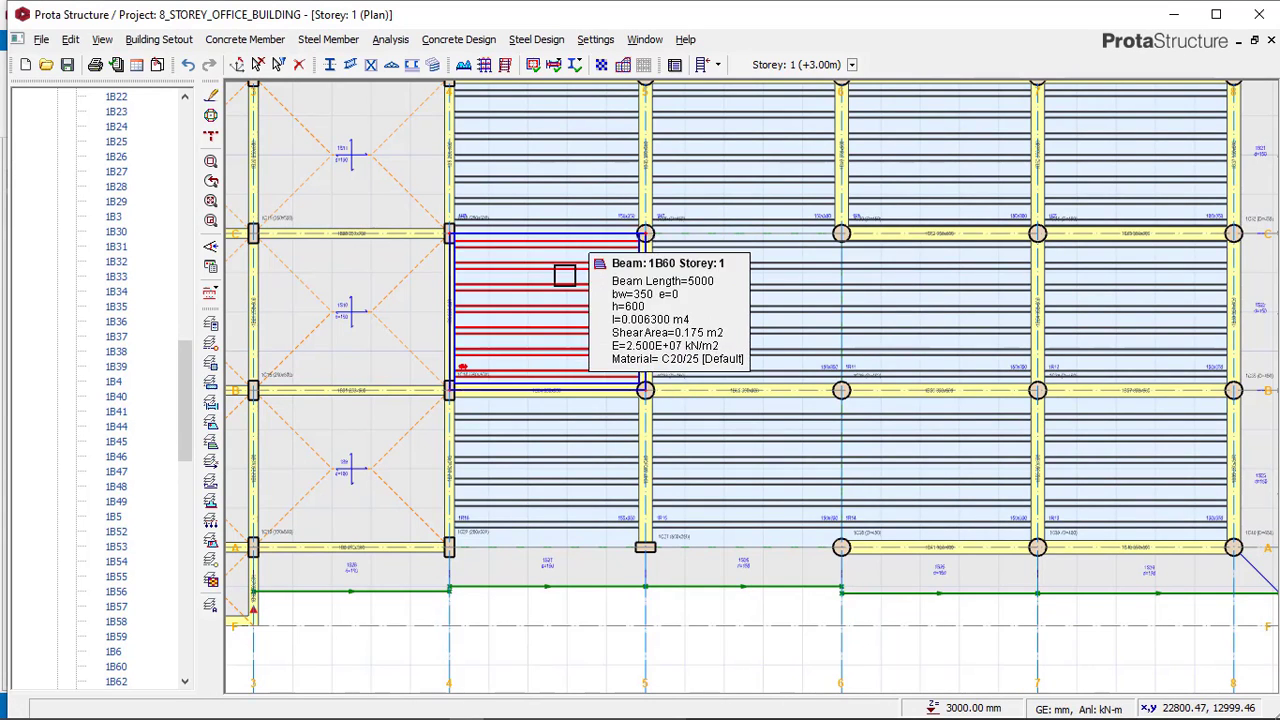
Compare with the Complex_struc reference, then delete the two beams along axis 4 between axes A and C.
mouse_move(432, 713)
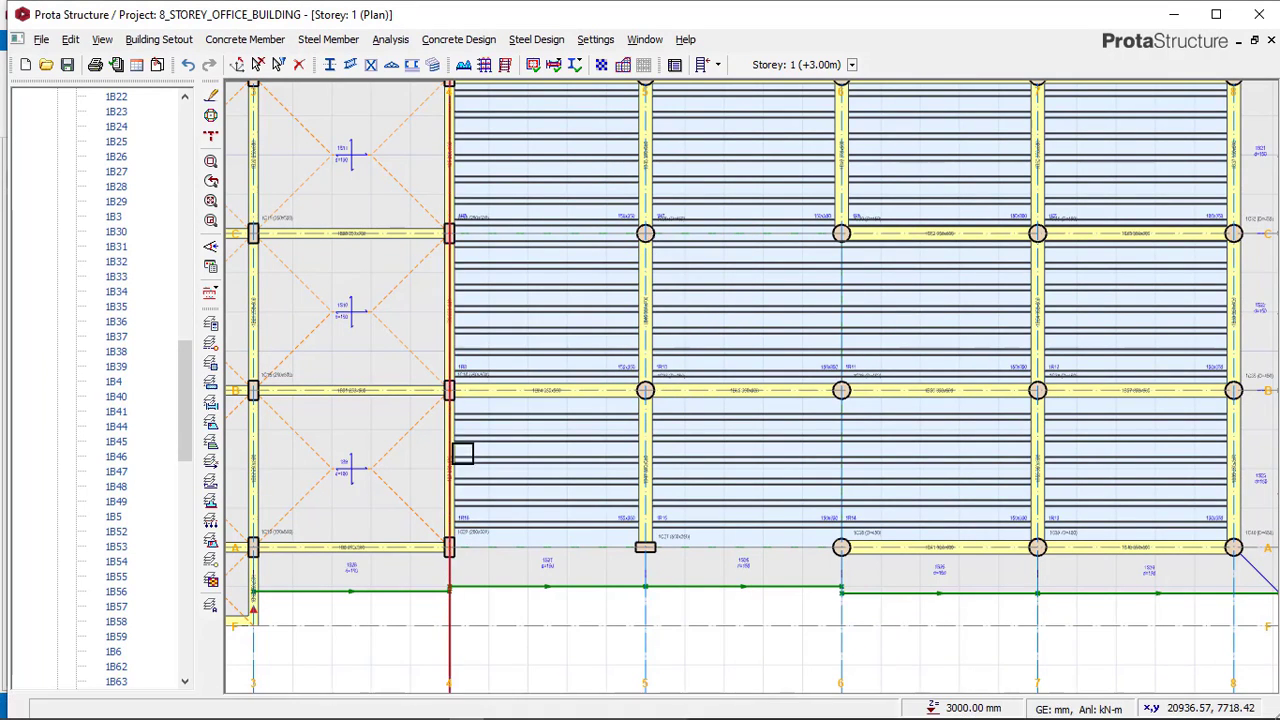
click(436, 707)
scroll(740, 530, down, 4)
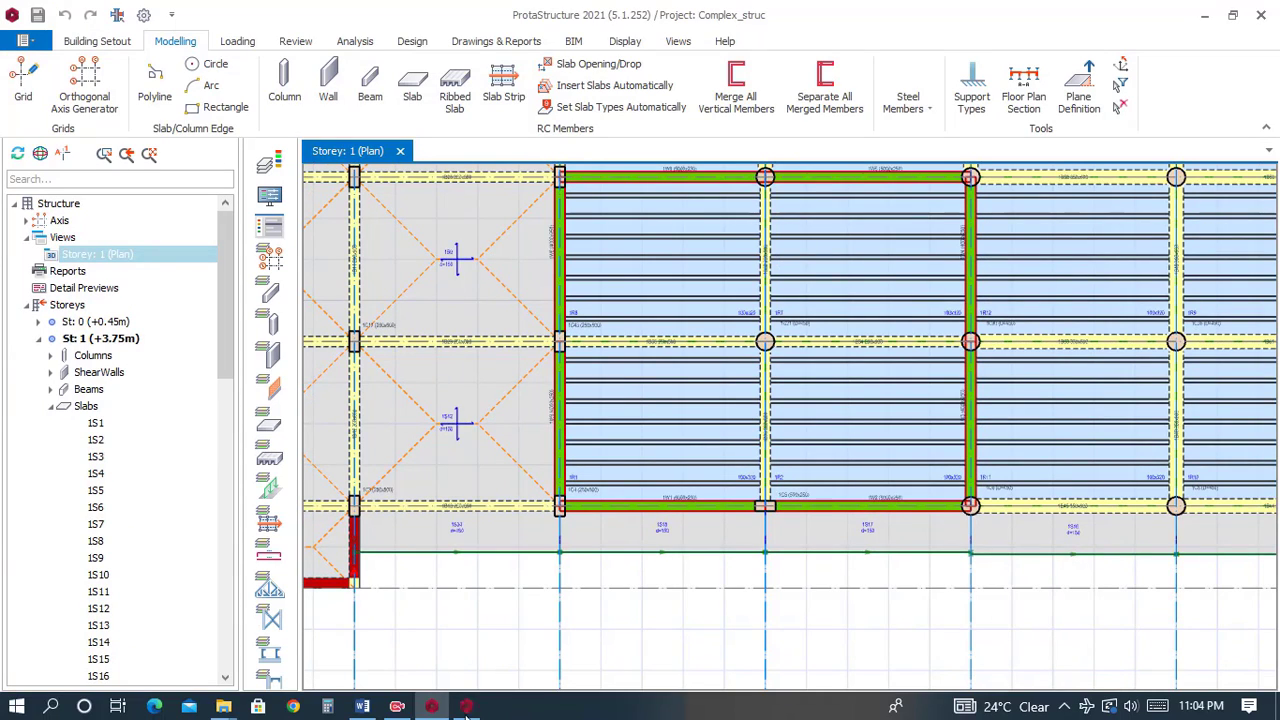
click(458, 707)
mouse_move(456, 308)
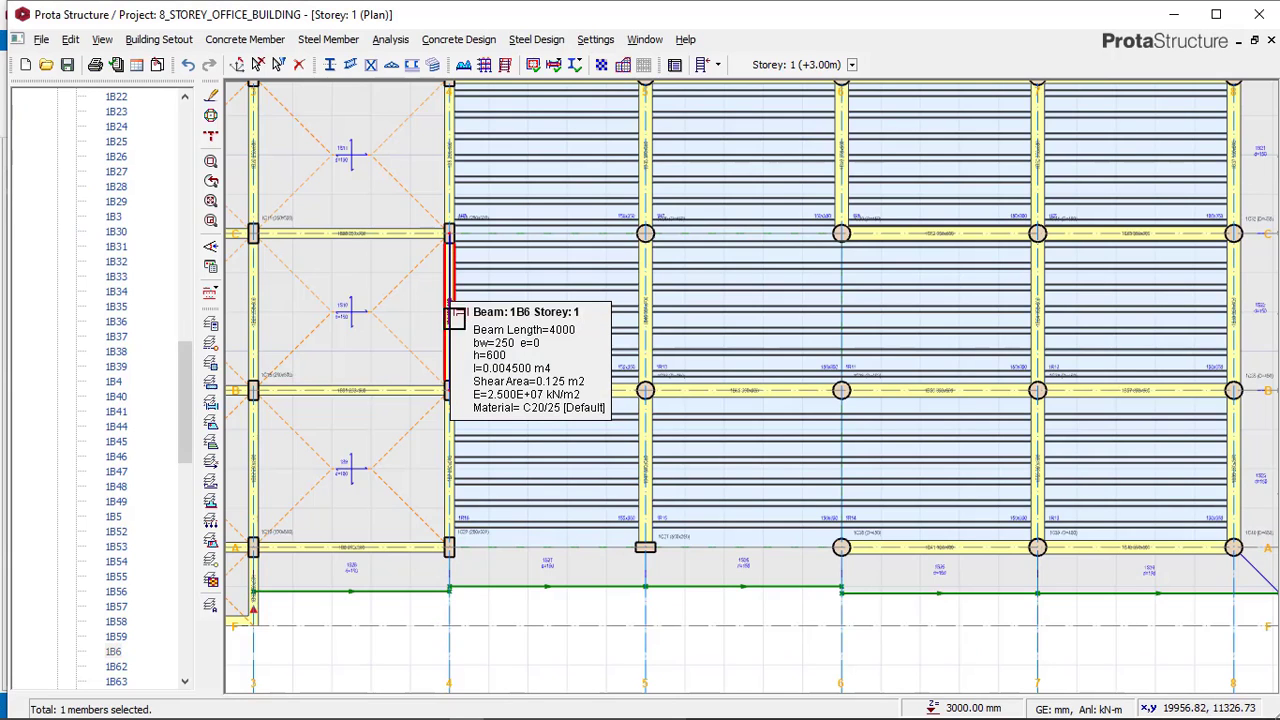
key(Delete)
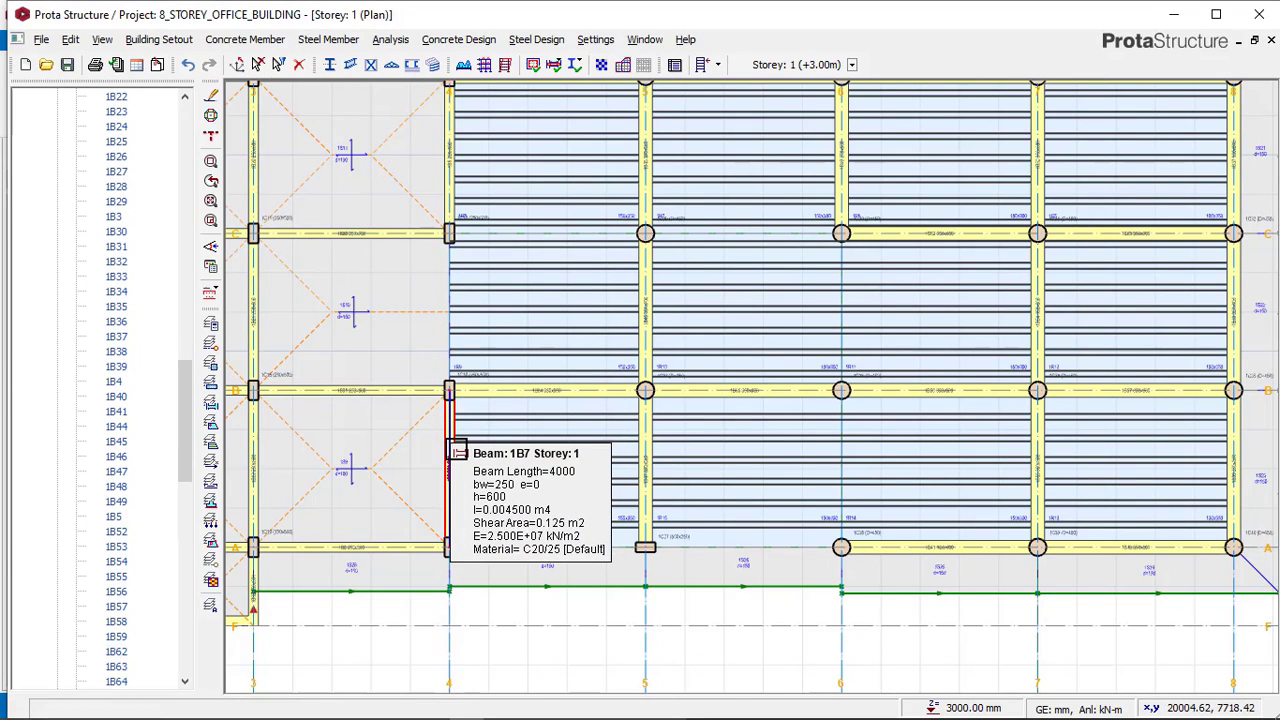
key(Delete)
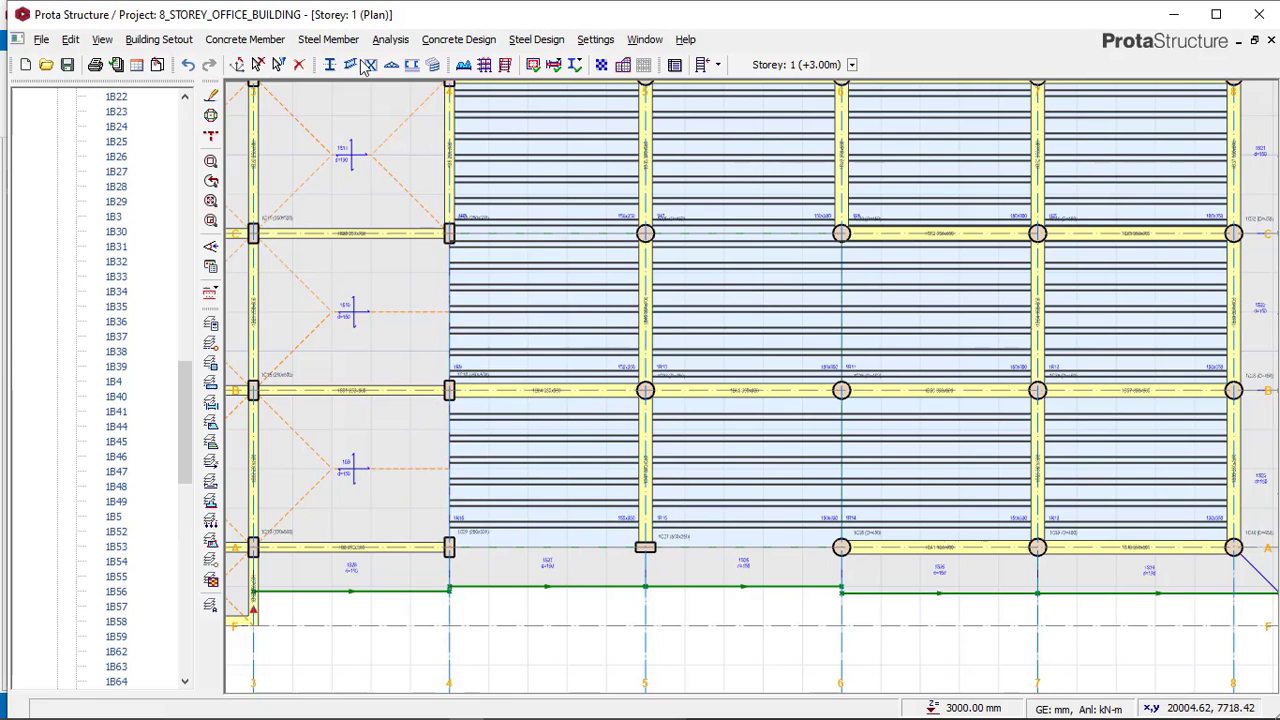
Start a 250 mm thick wall and draw walls along axis 4 from C to A and along axis A to axis 5.
click(458, 40)
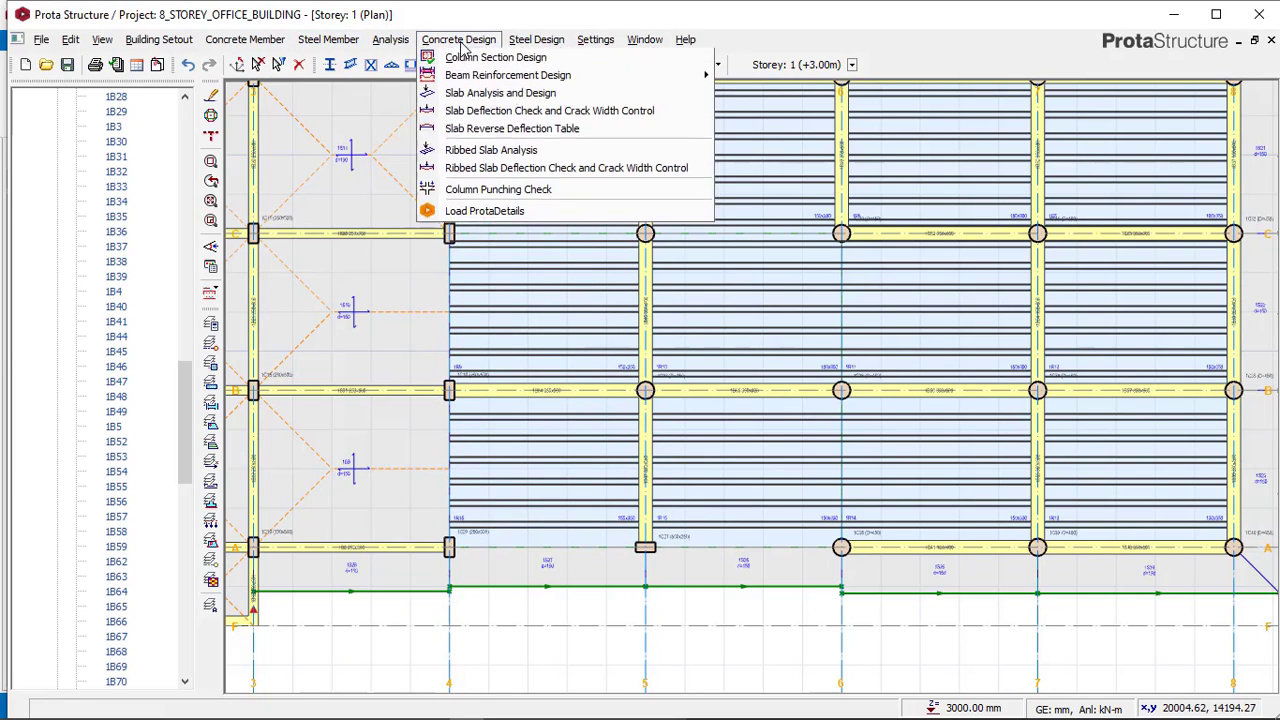
mouse_move(240, 40)
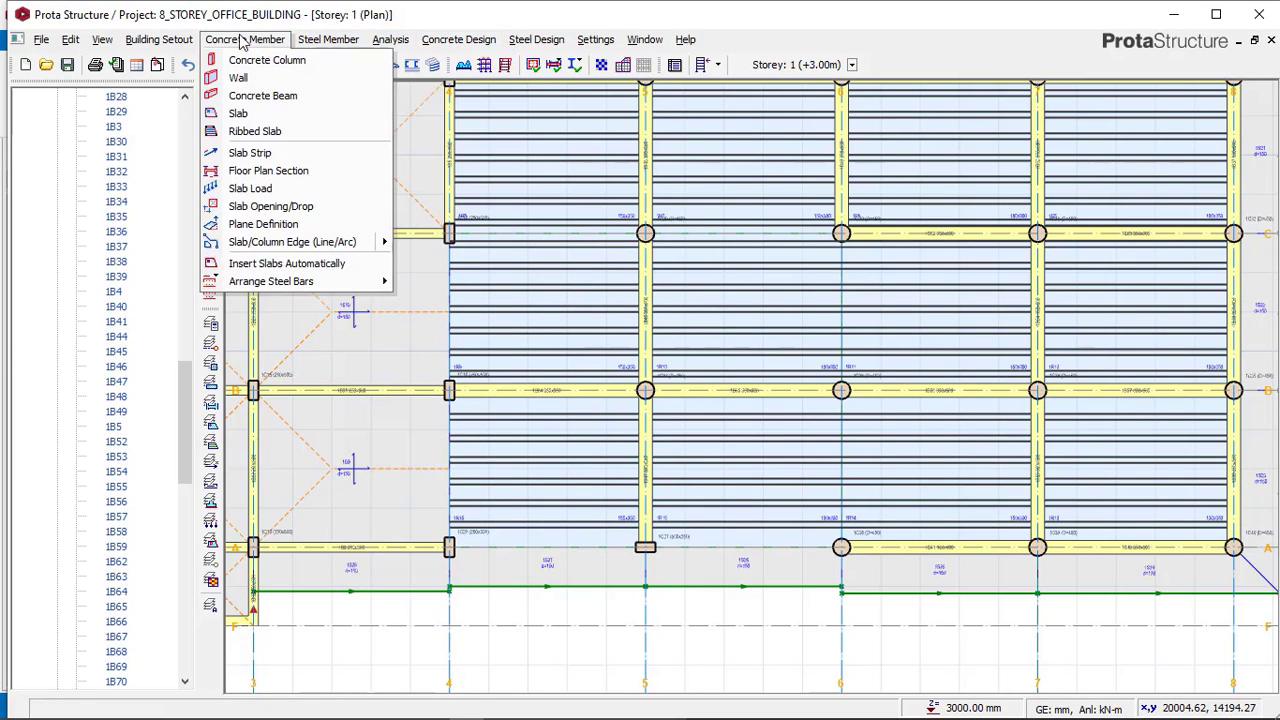
click(245, 95)
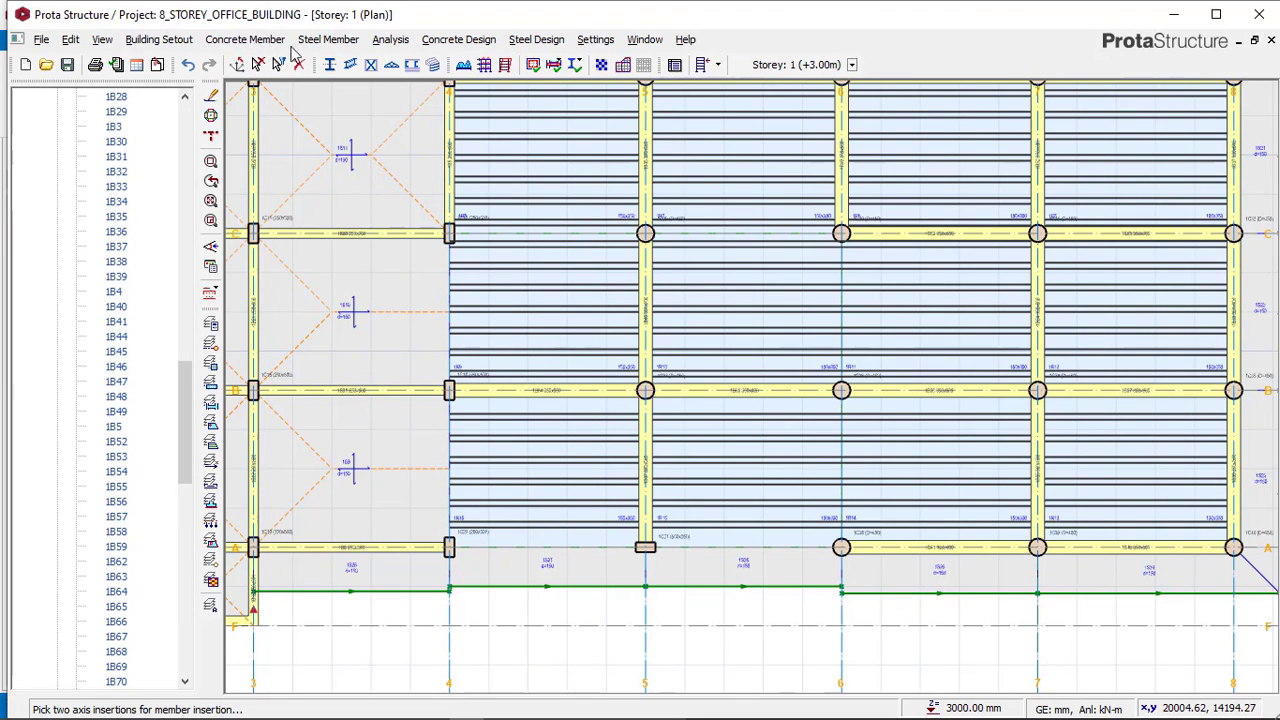
click(252, 40)
click(252, 94)
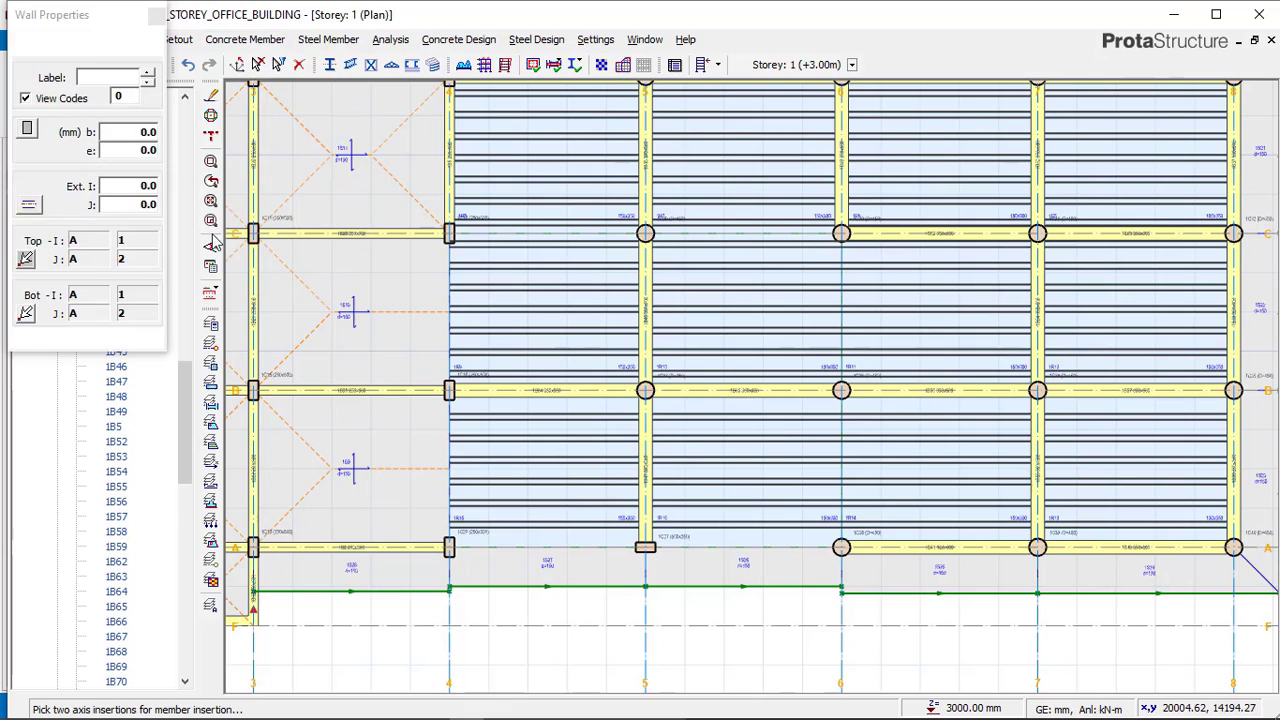
click(140, 131)
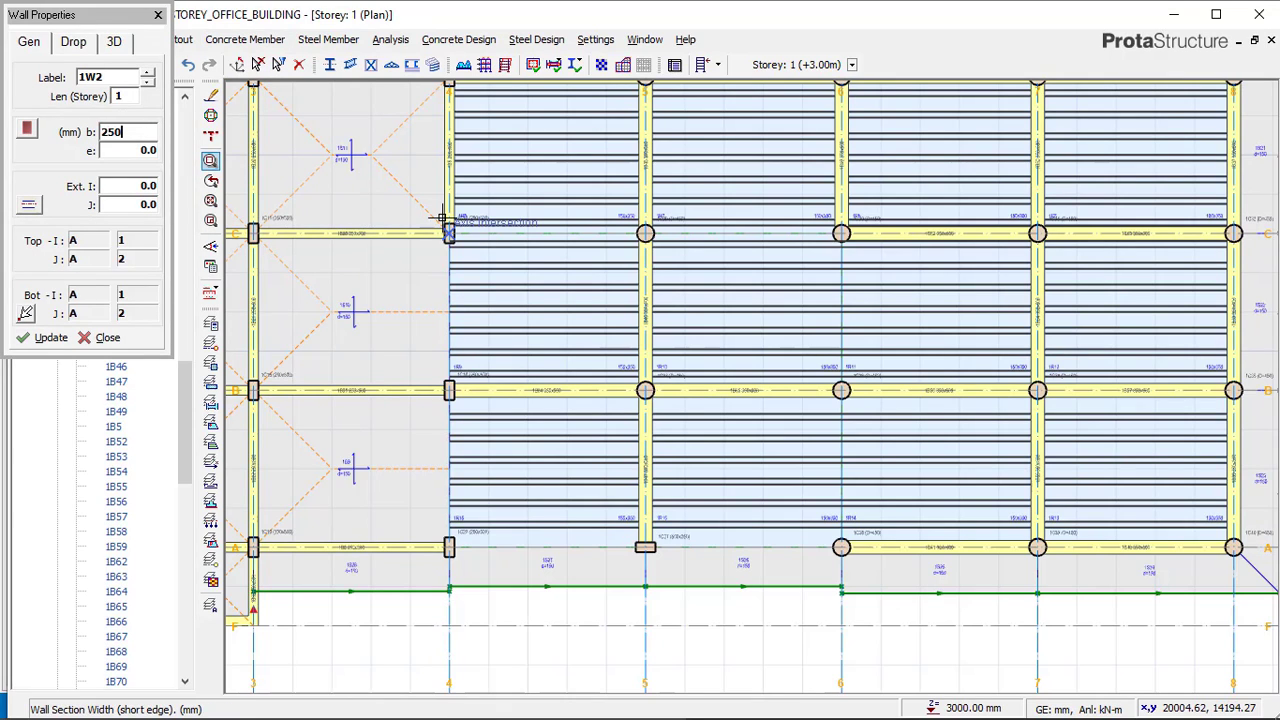
scroll(436, 218, up, 1)
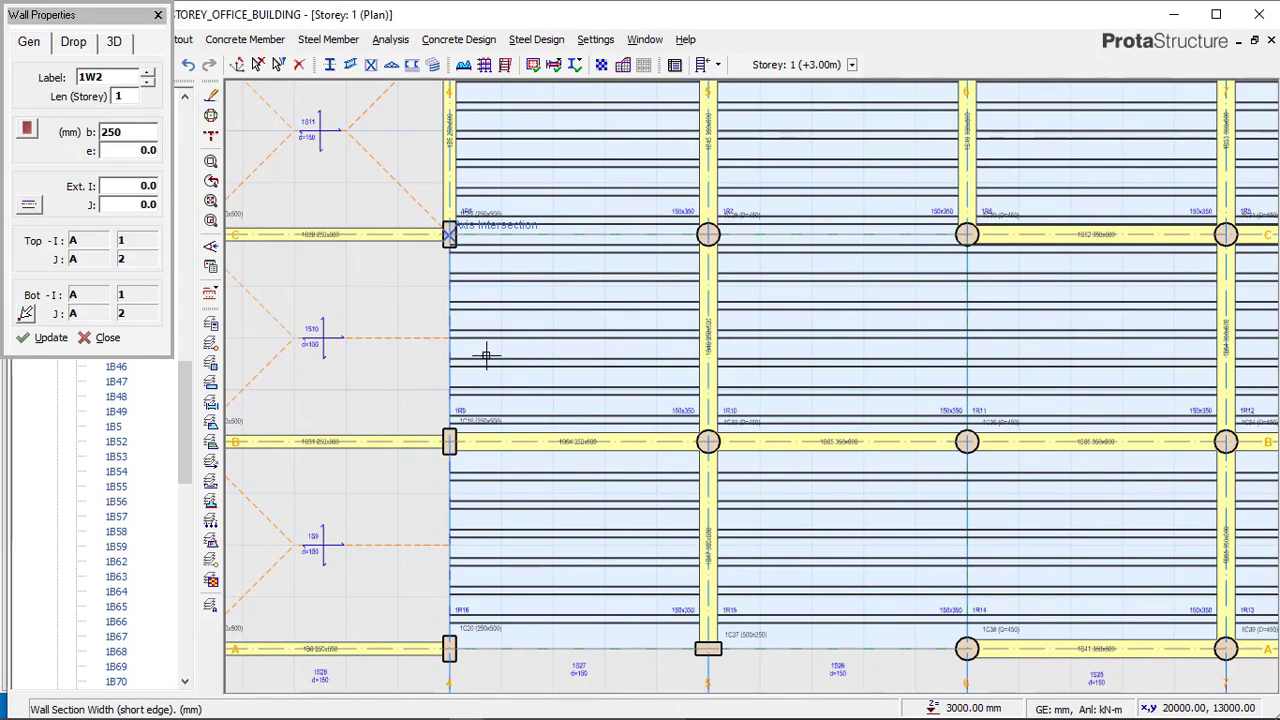
click(443, 433)
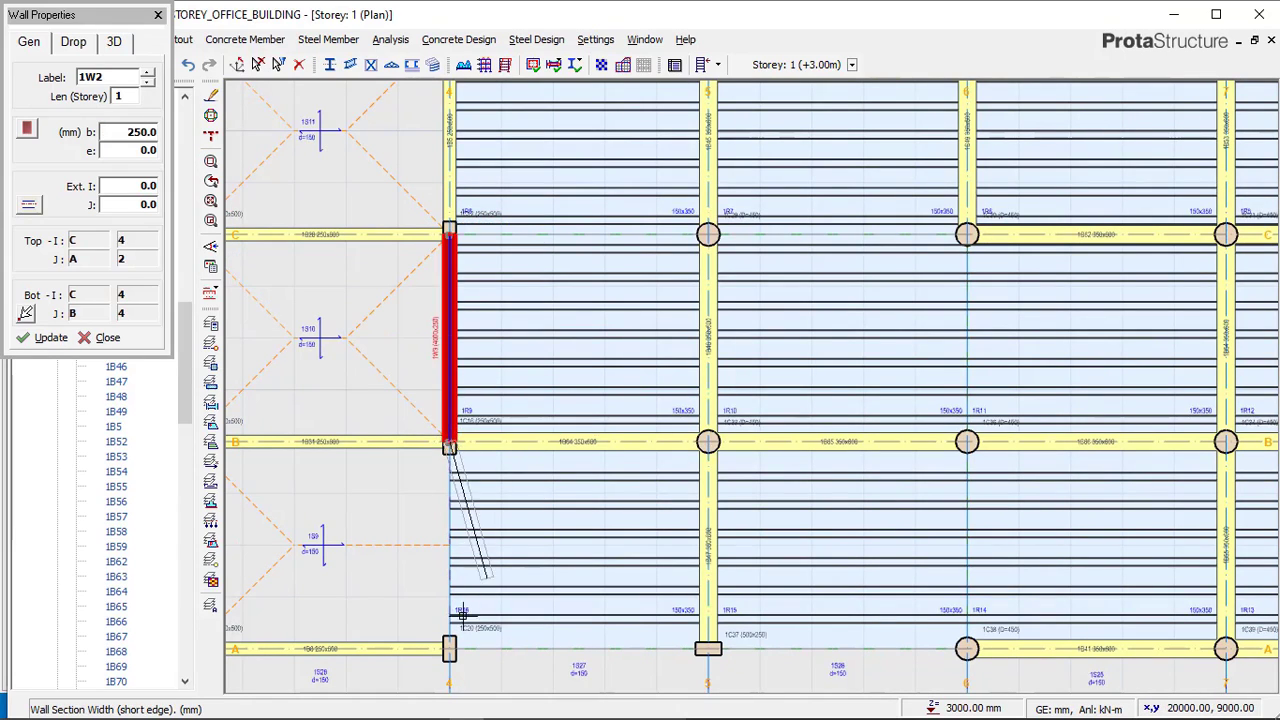
click(443, 641)
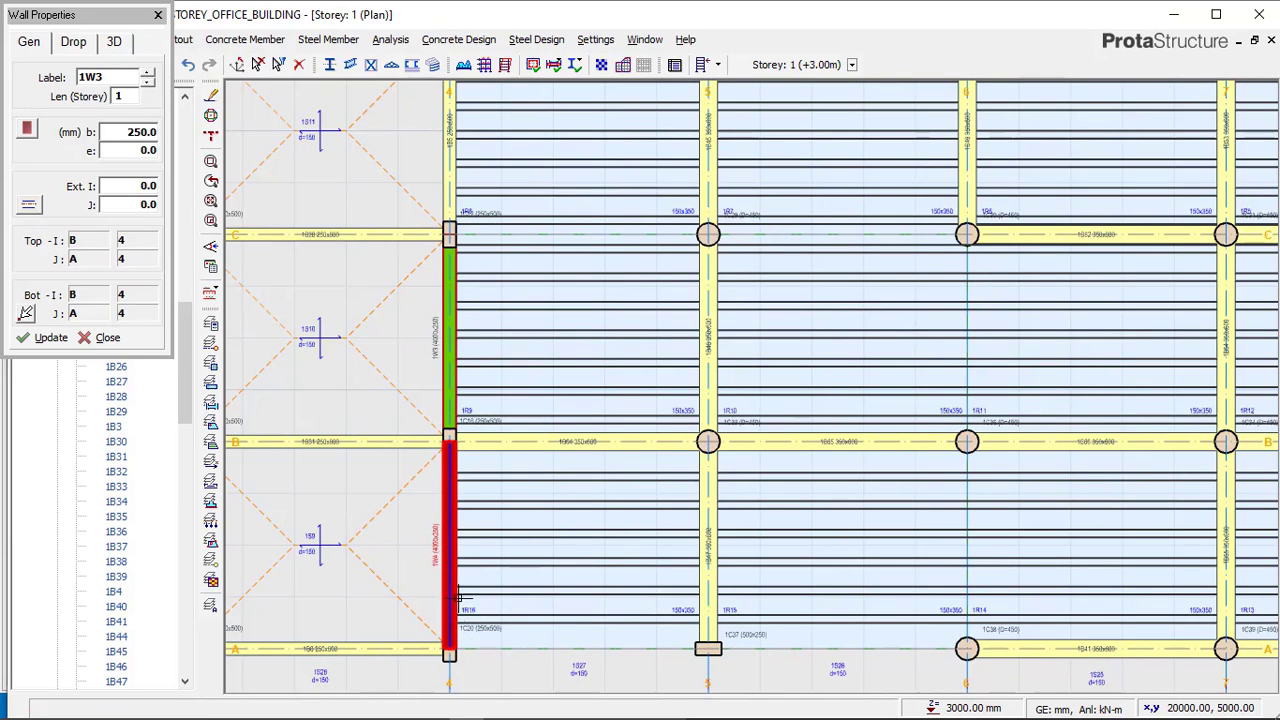
click(702, 647)
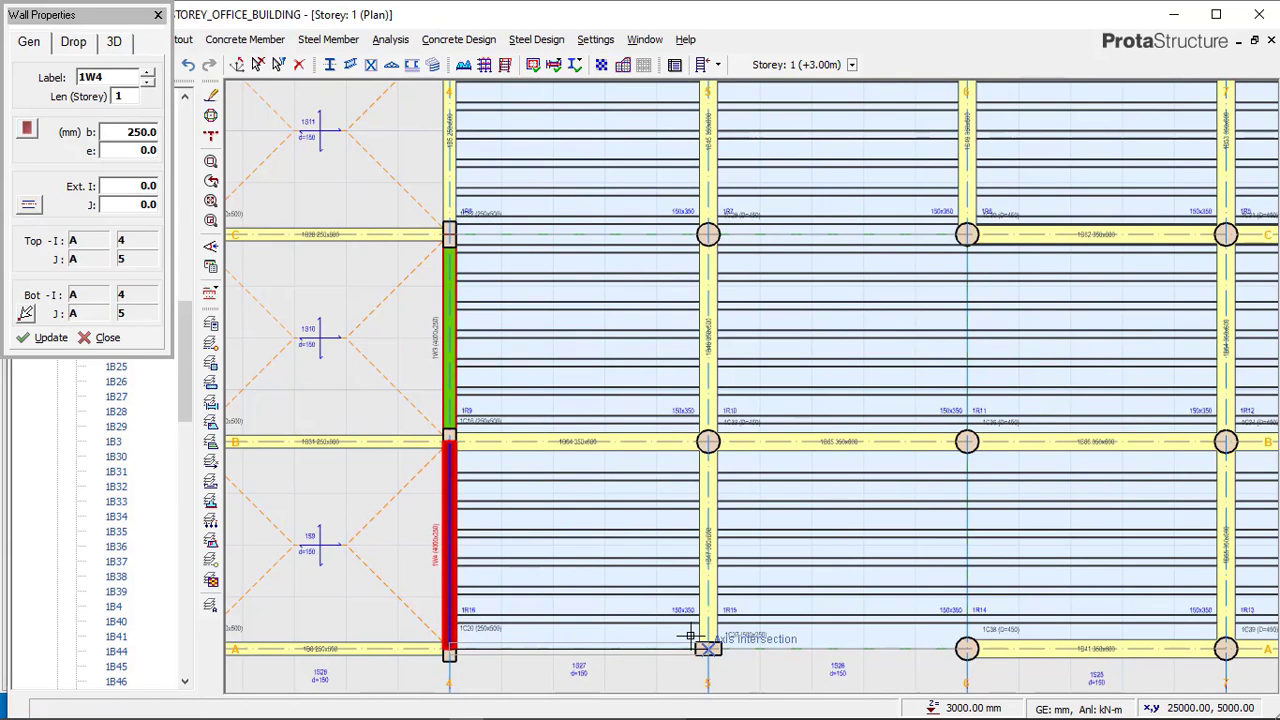
Continue the walls along axis A to axis 6, up axis 6 to C, and back along axis C to axis 4.
scroll(552, 541, down, 1)
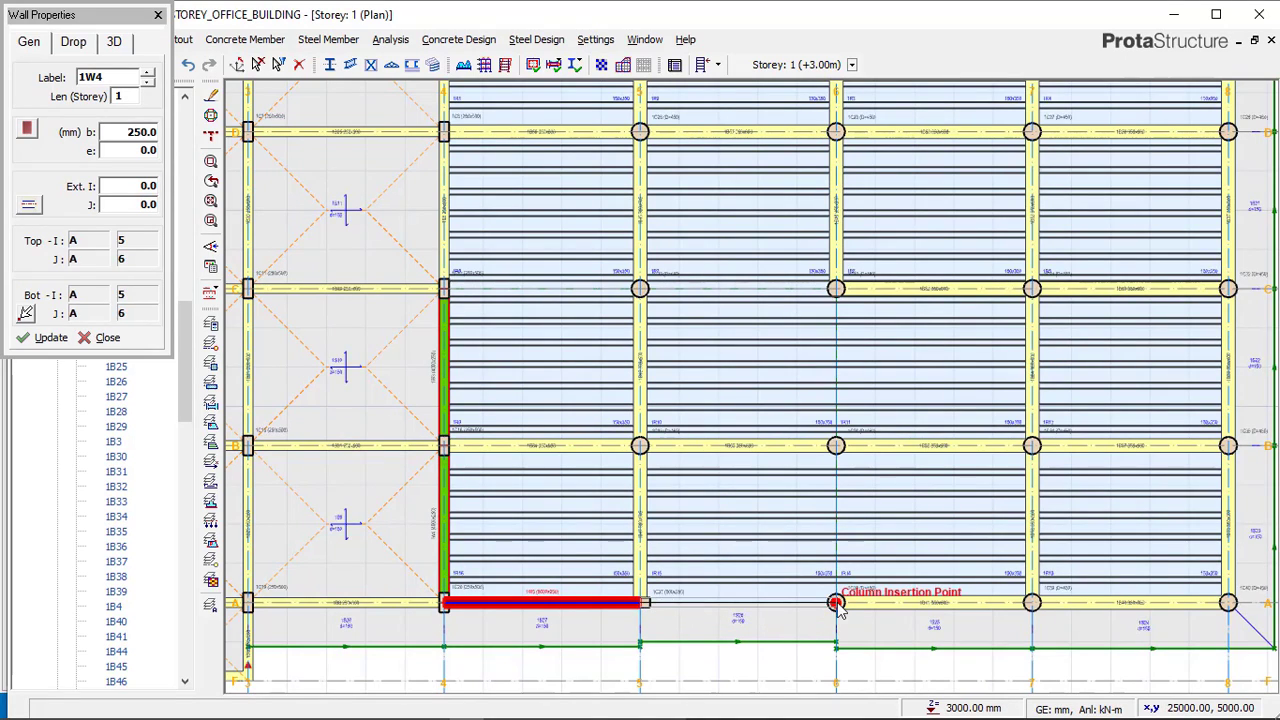
click(837, 605)
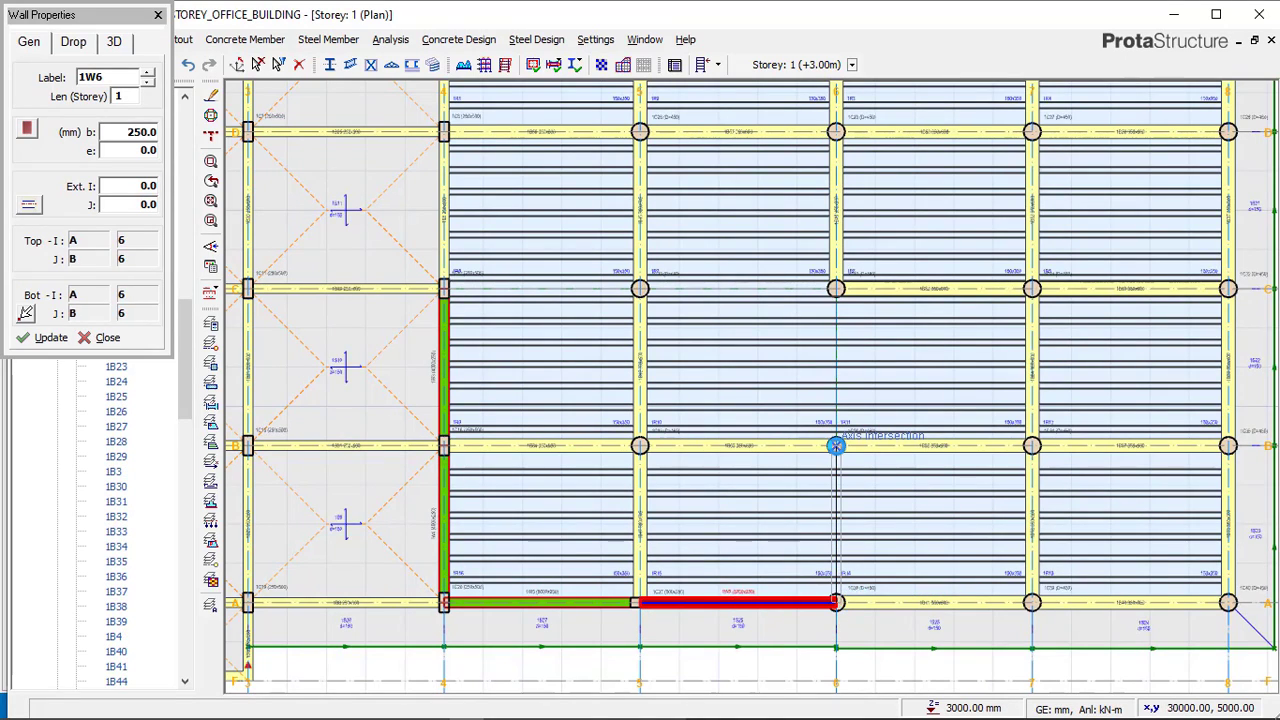
click(836, 446)
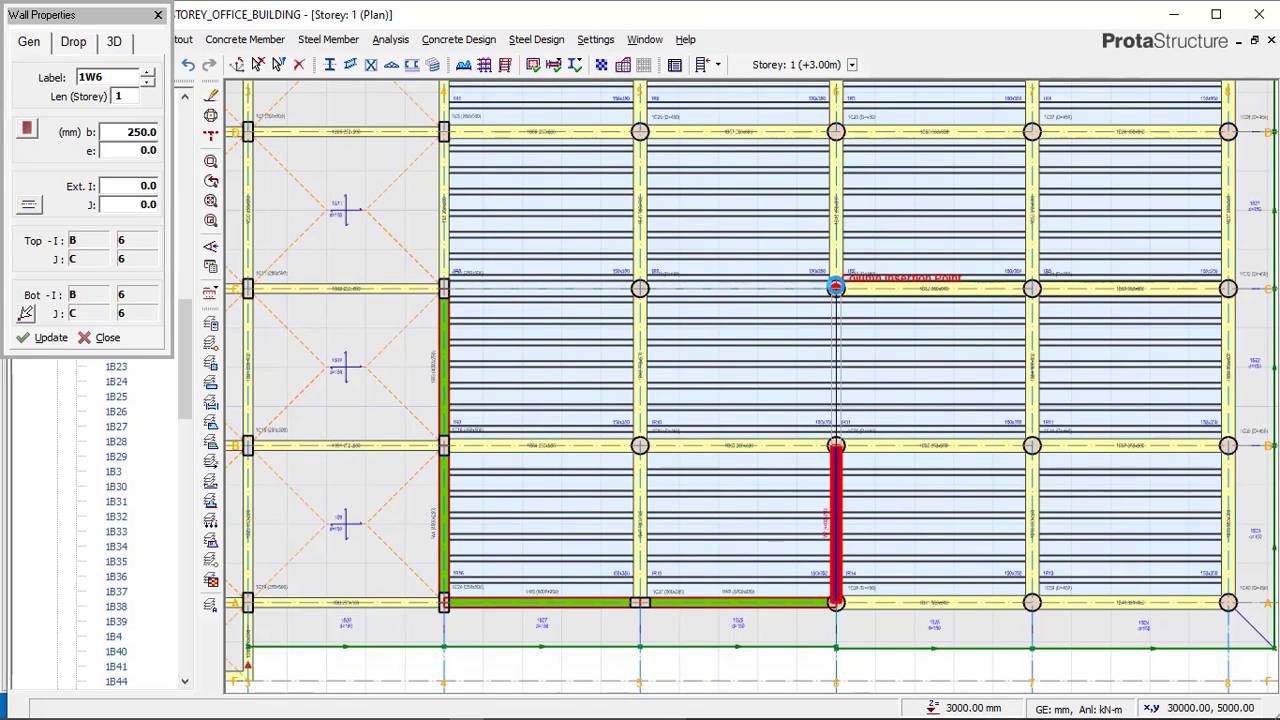
click(836, 289)
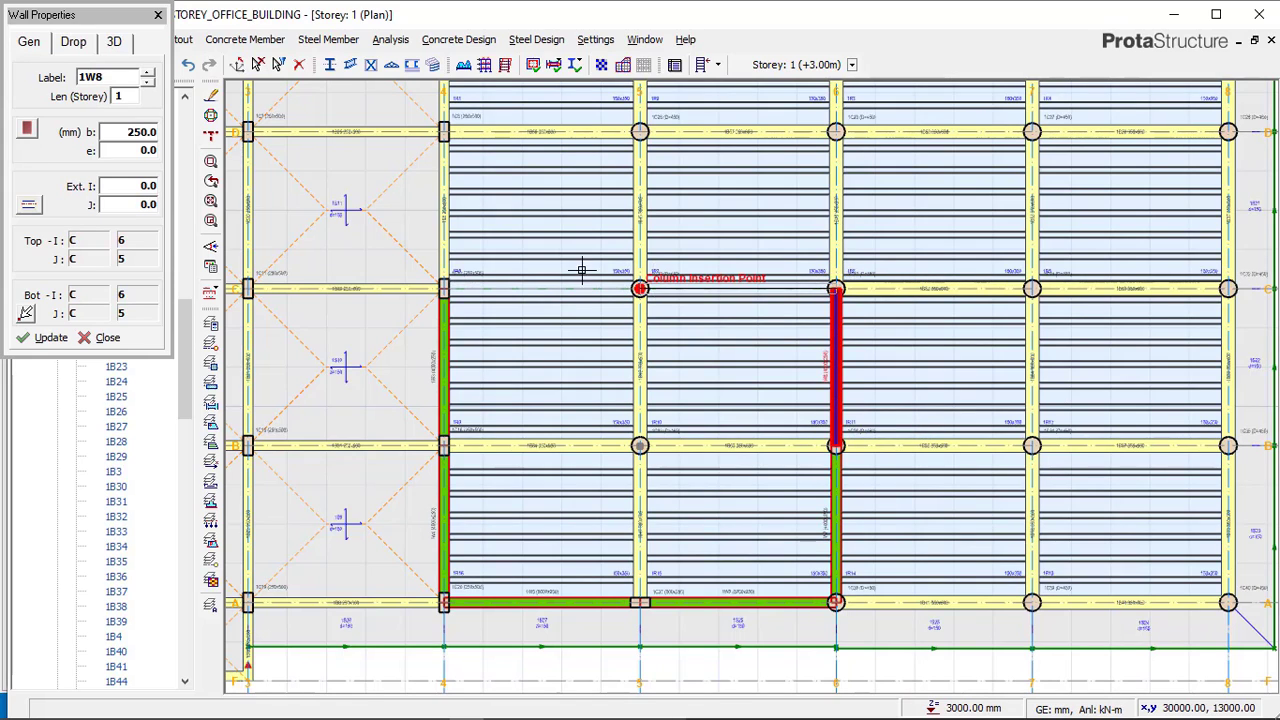
click(622, 271)
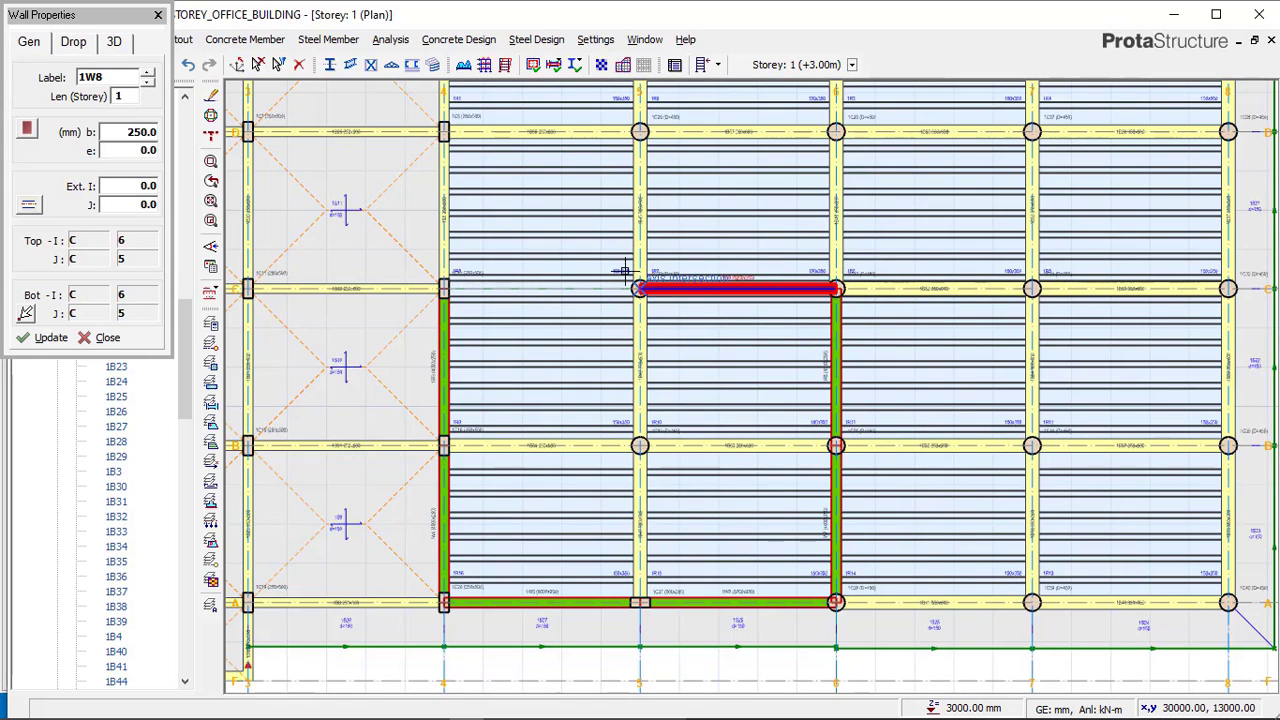
click(442, 276)
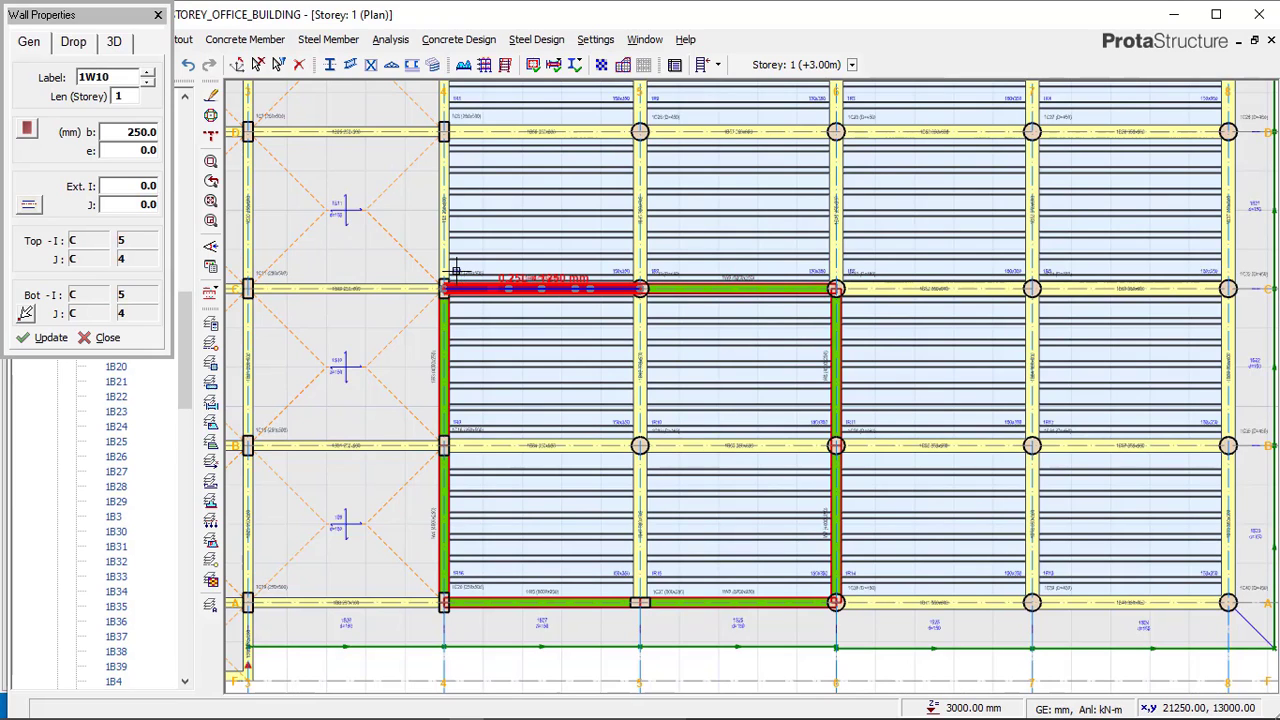
mouse_move(510, 718)
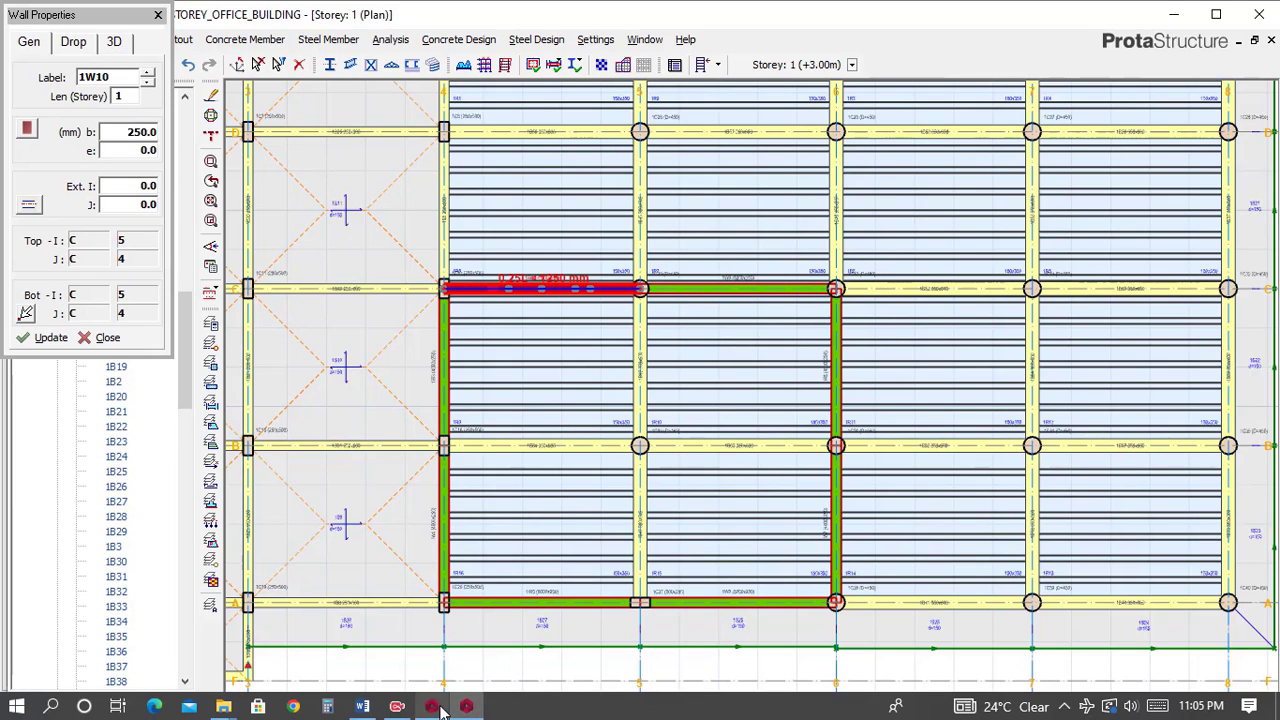
key(Escape)
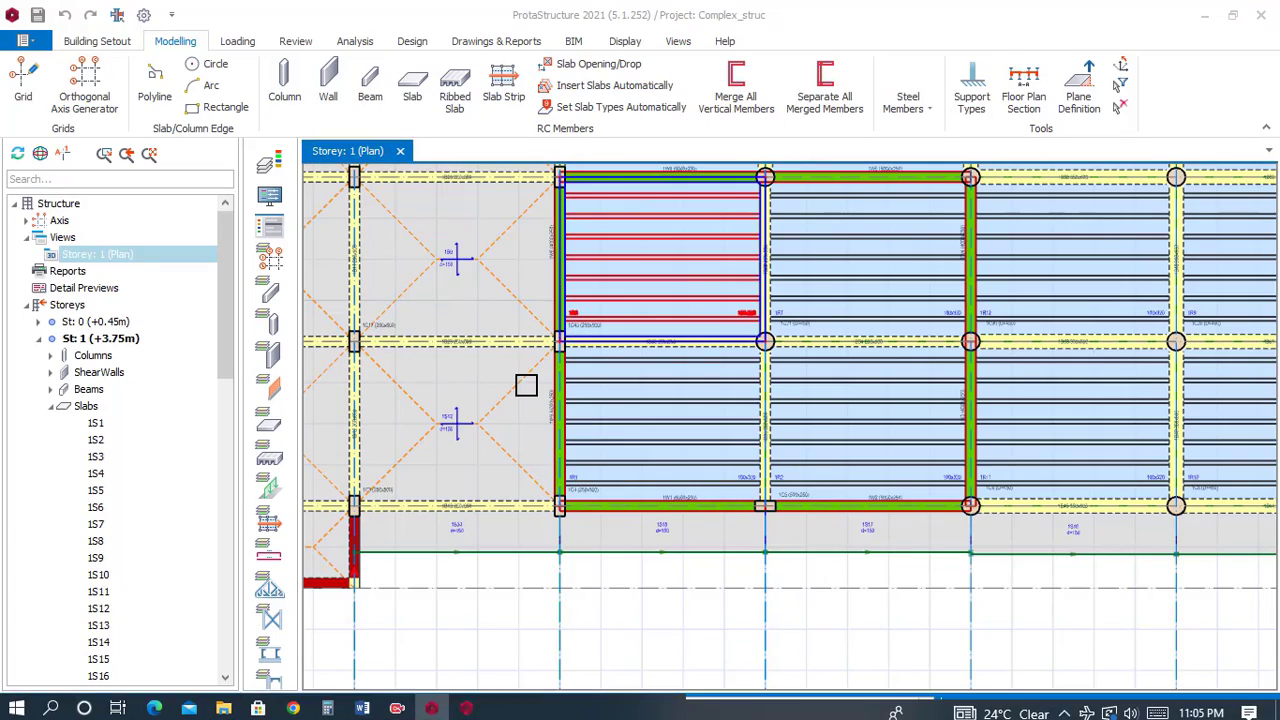
Zoom out in the reference and office building models to compare the overall floor plans.
scroll(500, 350, down, 2)
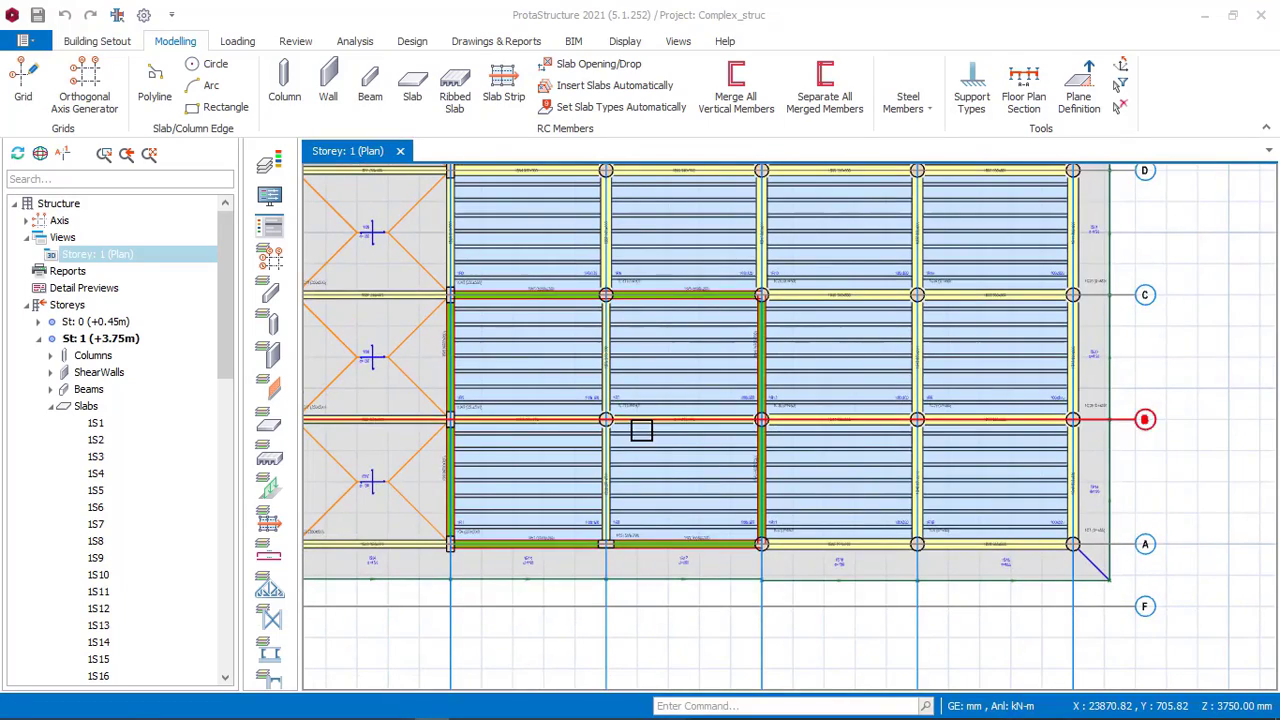
scroll(641, 412, down, 3)
middle_drag(638, 398, 753, 376)
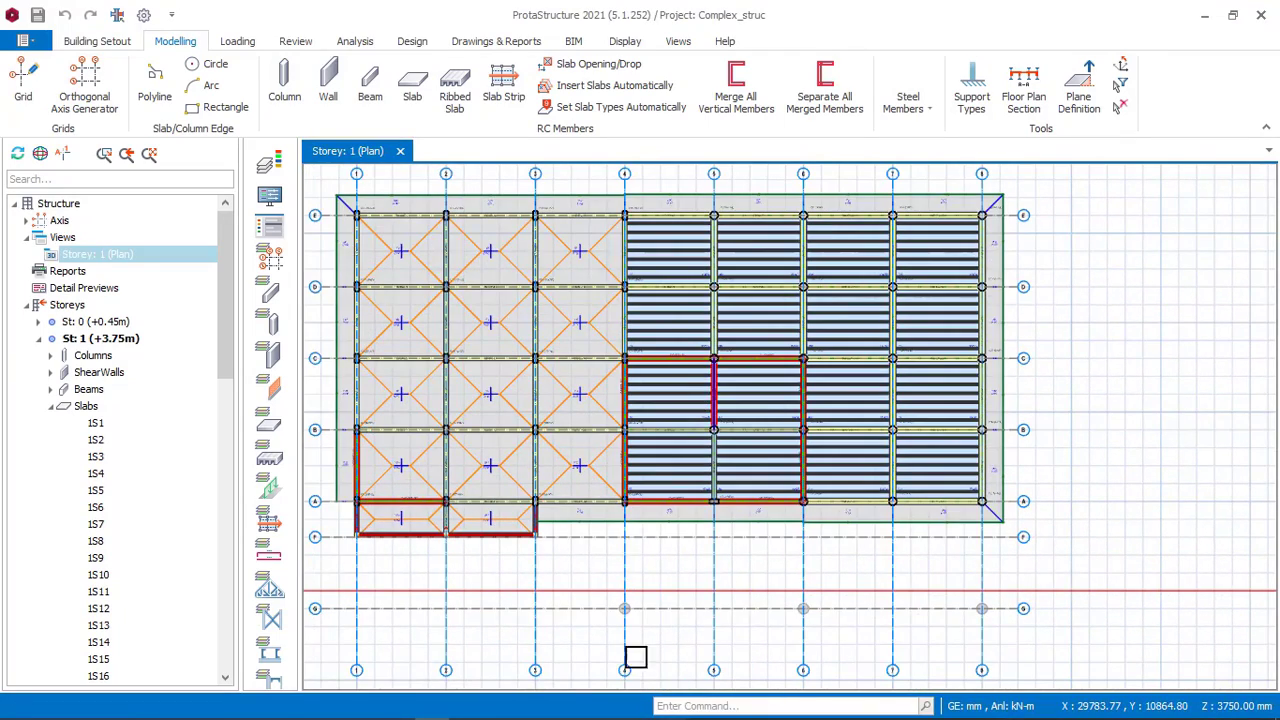
click(465, 708)
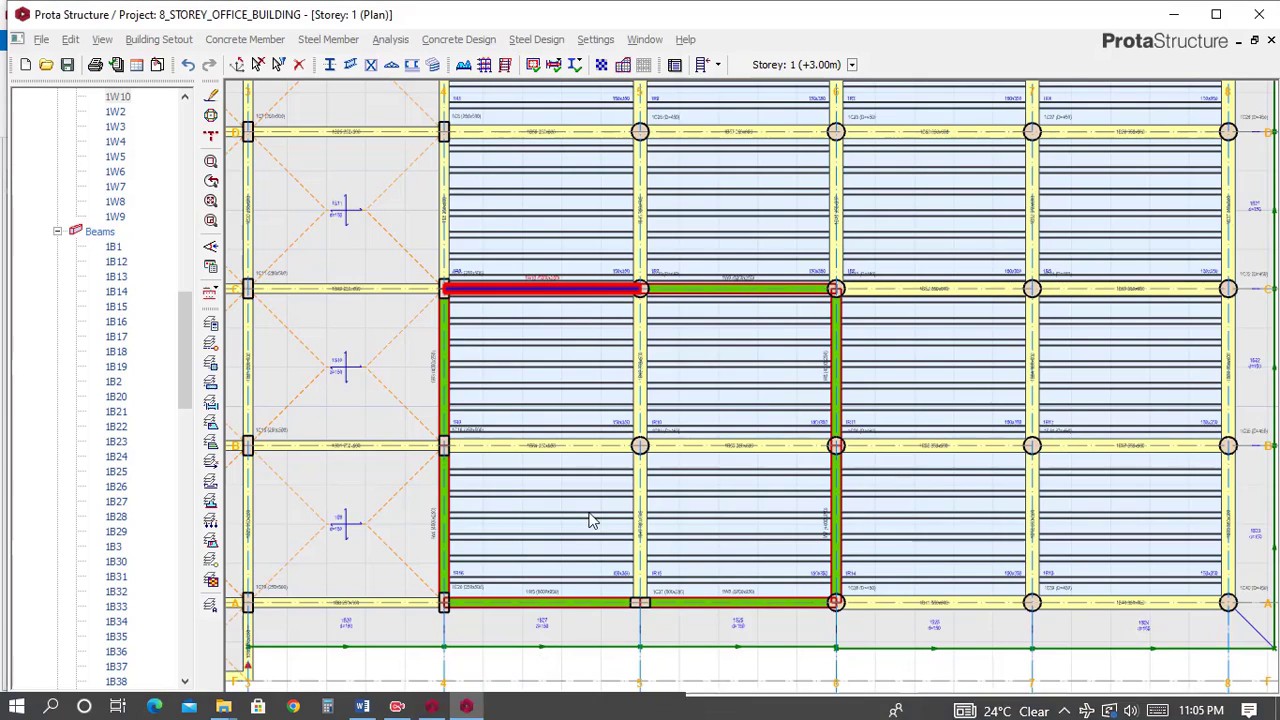
scroll(586, 351, down, 4)
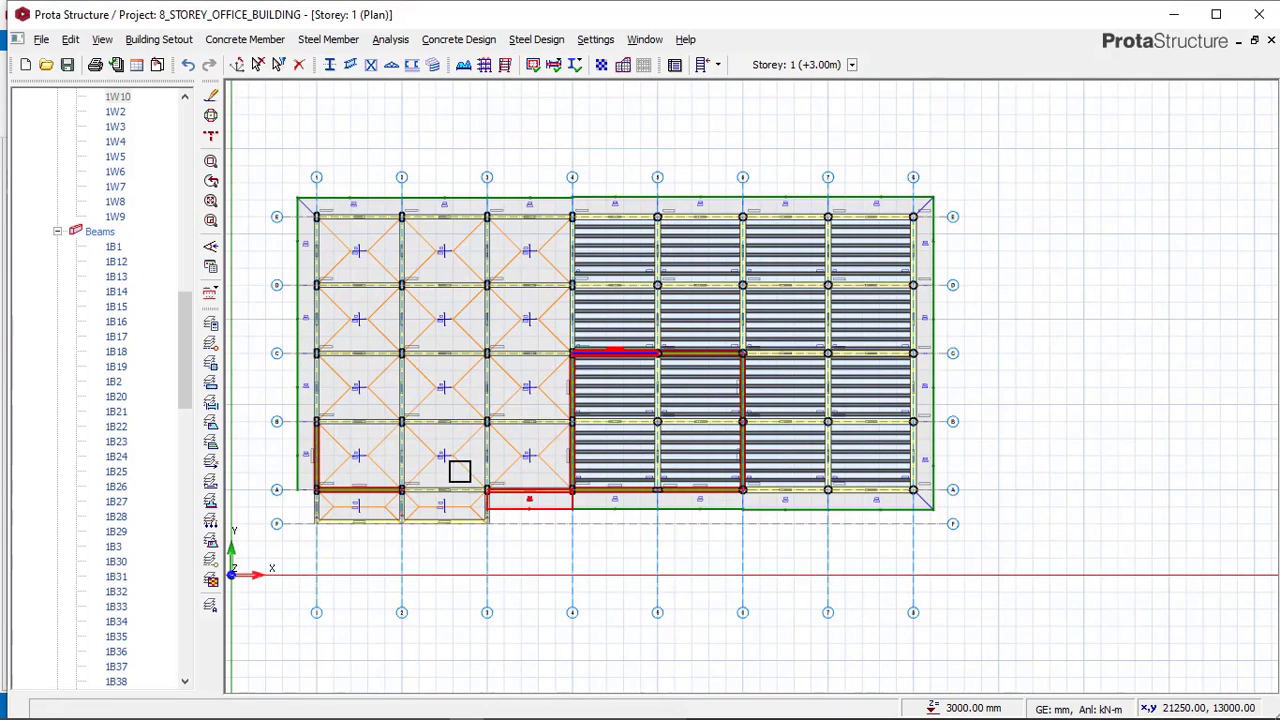
click(360, 388)
Open the 3D view of storey 1 and orbit it to inspect the new walls.
drag(181, 330, 172, 160)
right_click(126, 218)
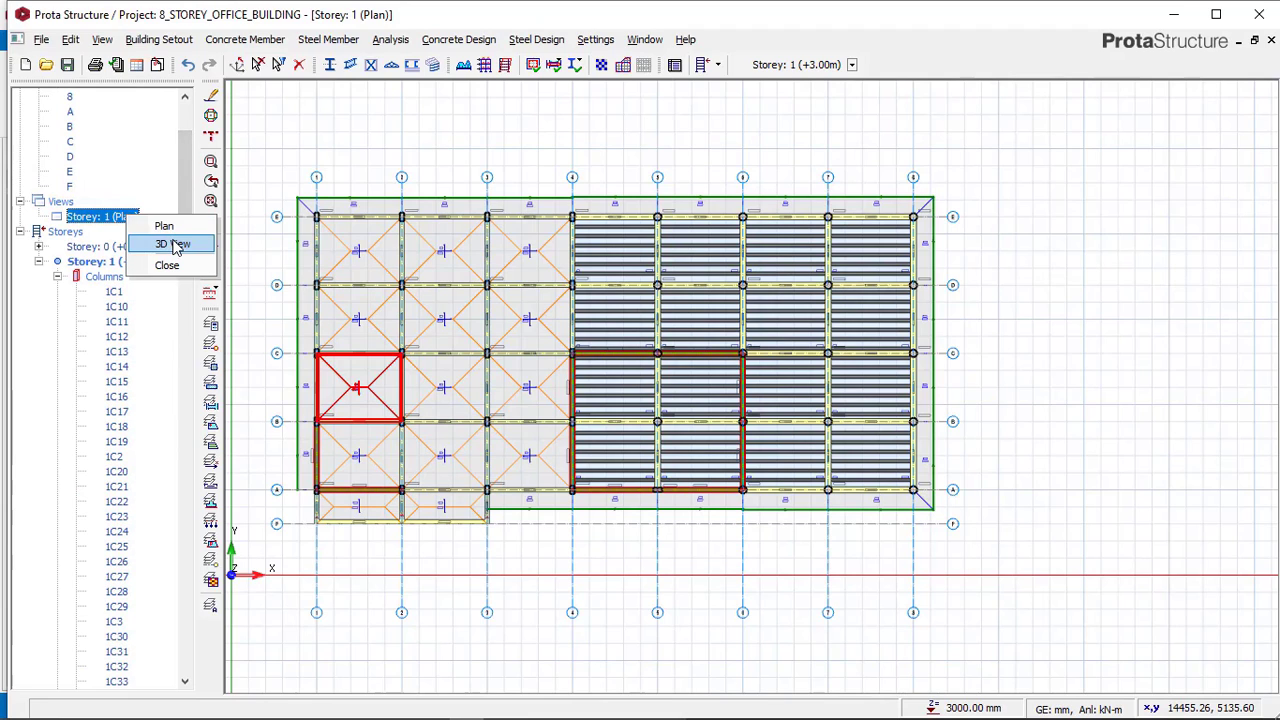
click(175, 244)
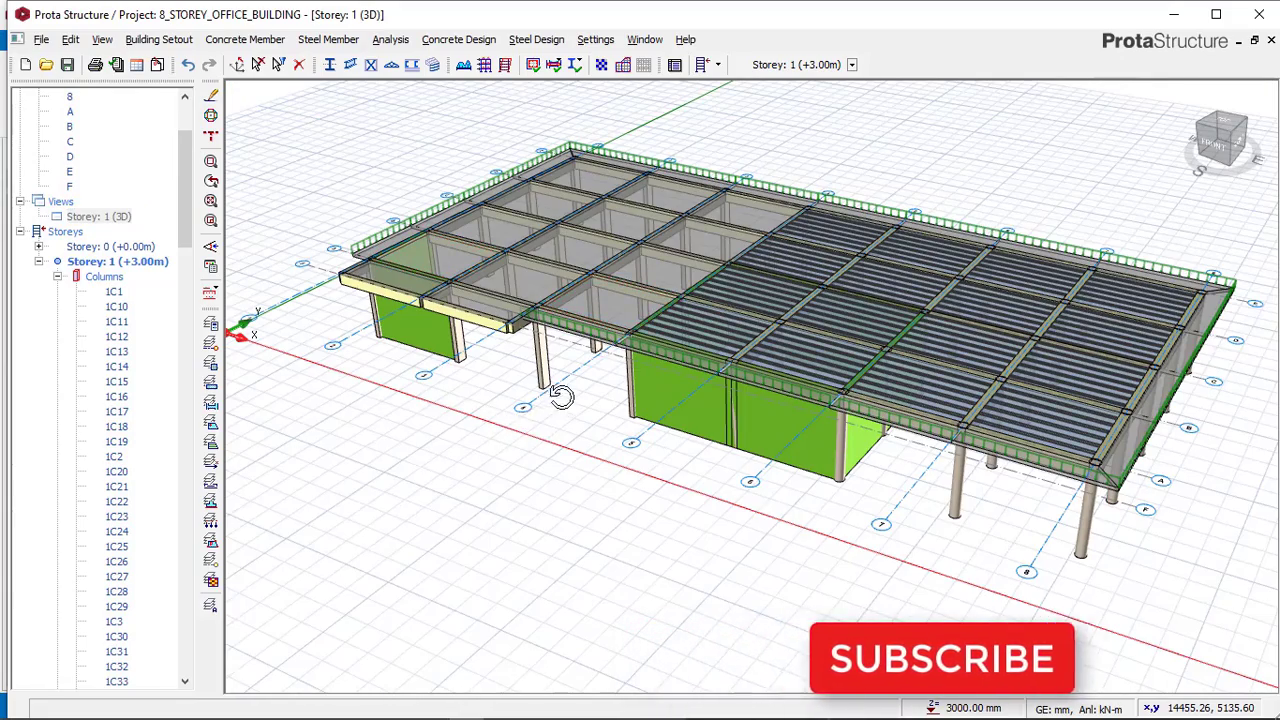
middle_drag(561, 396, 757, 334)
mouse_move(717, 451)
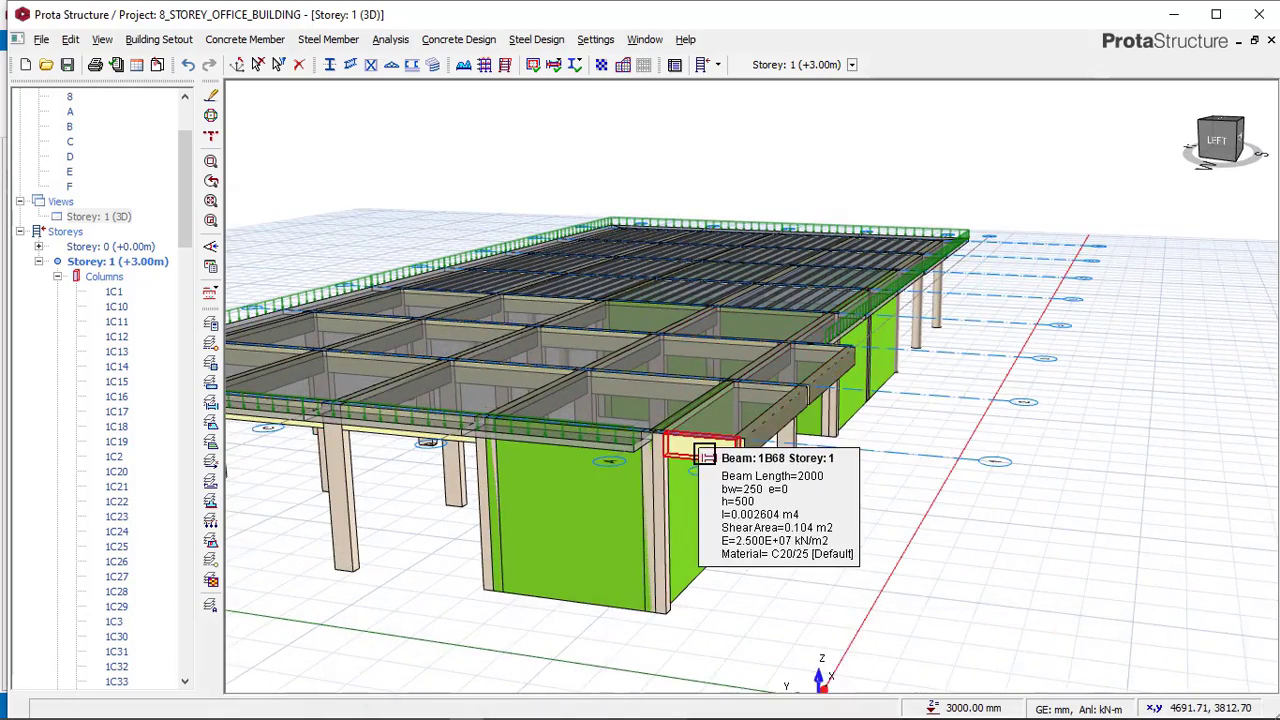
Orbit and zoom the 3D views of both the reference and office building models to compare storey 1 walls.
middle_drag(705, 455, 700, 500)
click(447, 707)
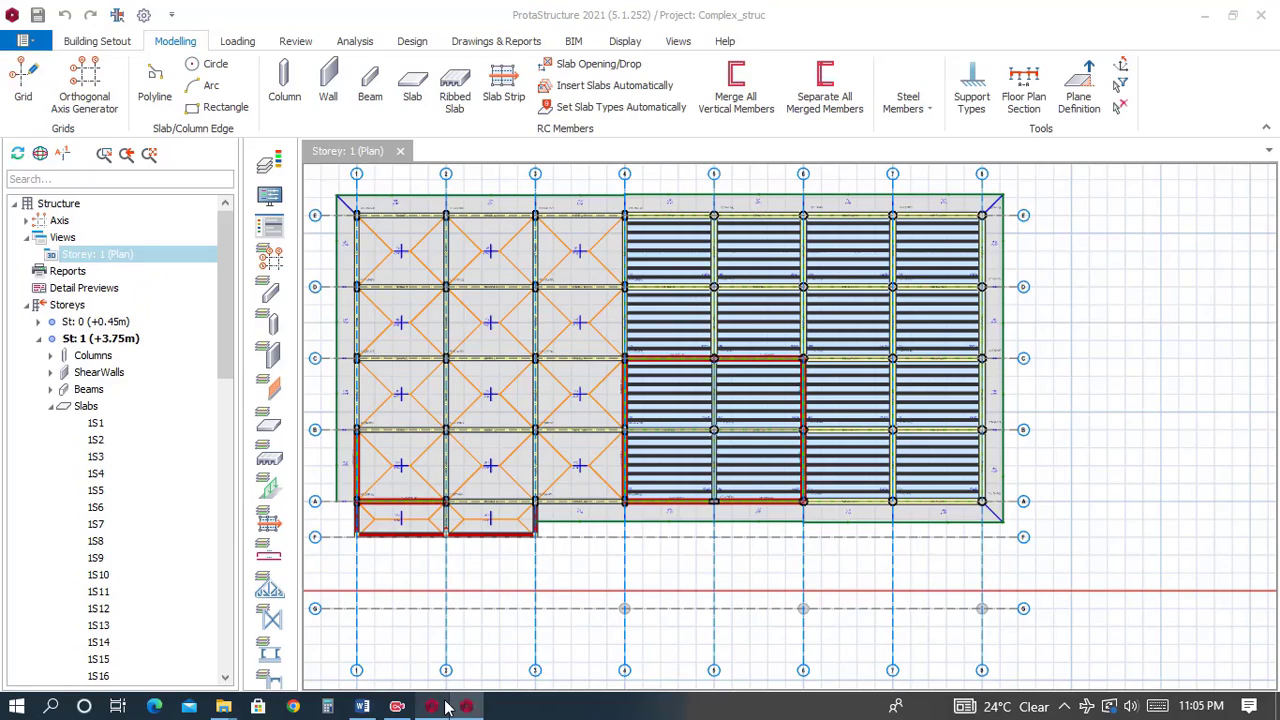
middle_drag(539, 454, 641, 420)
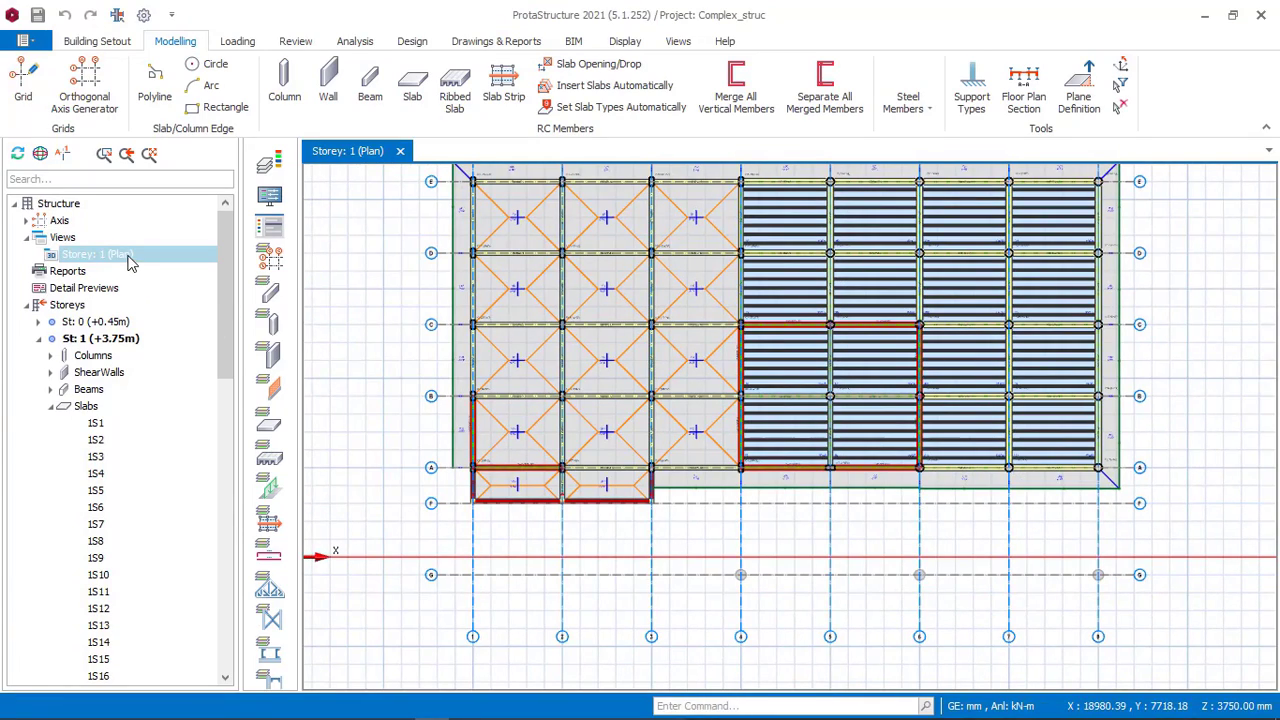
right_click(128, 262)
click(170, 268)
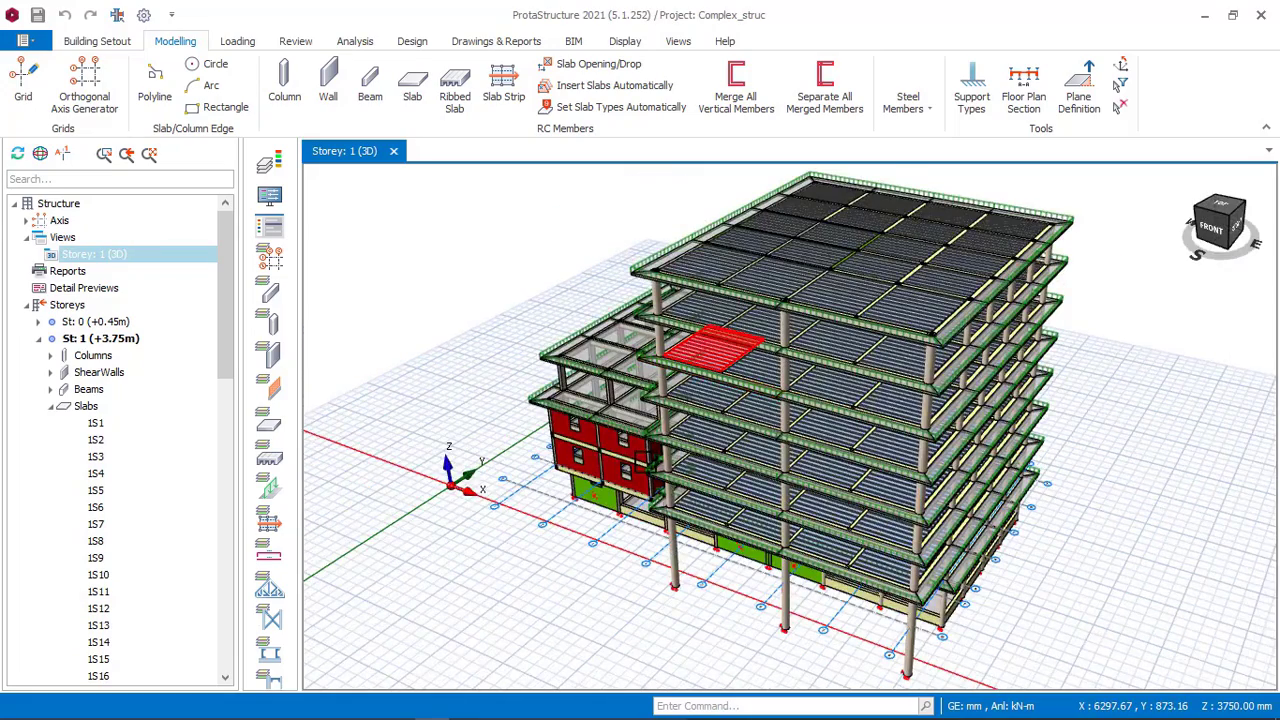
middle_drag(640, 457, 752, 440)
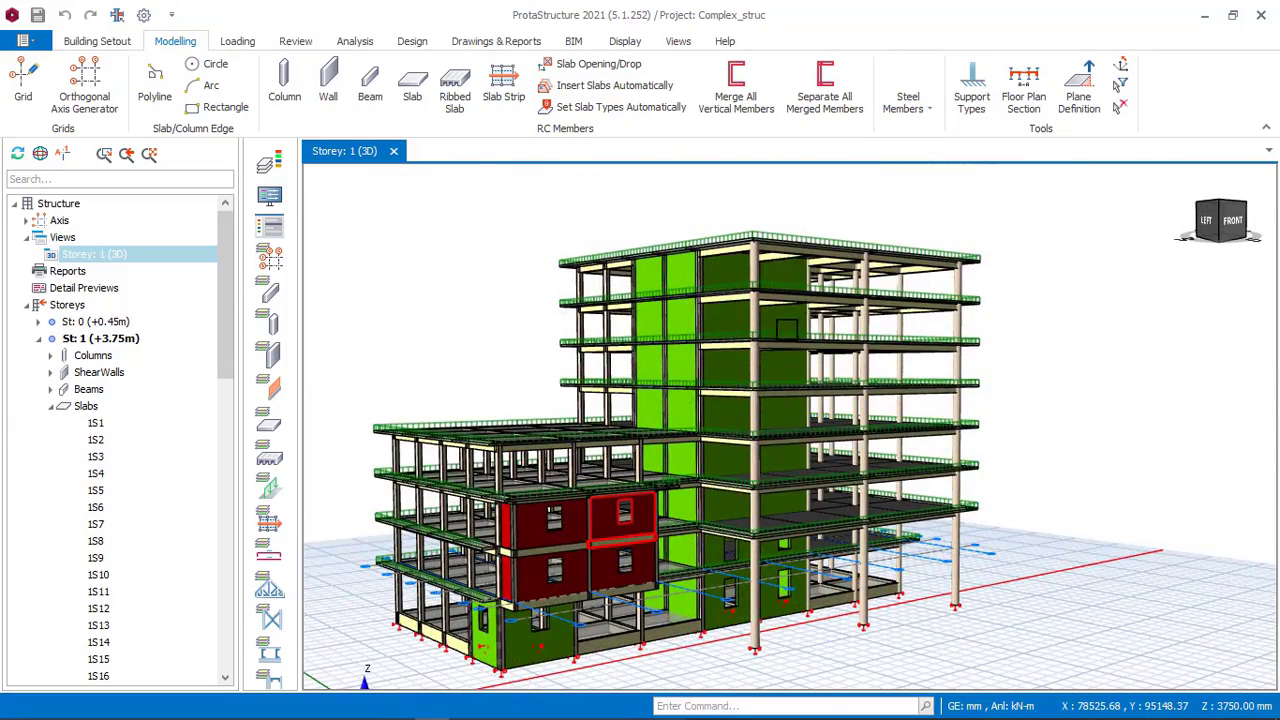
middle_drag(676, 567, 558, 500)
middle_drag(545, 420, 541, 460)
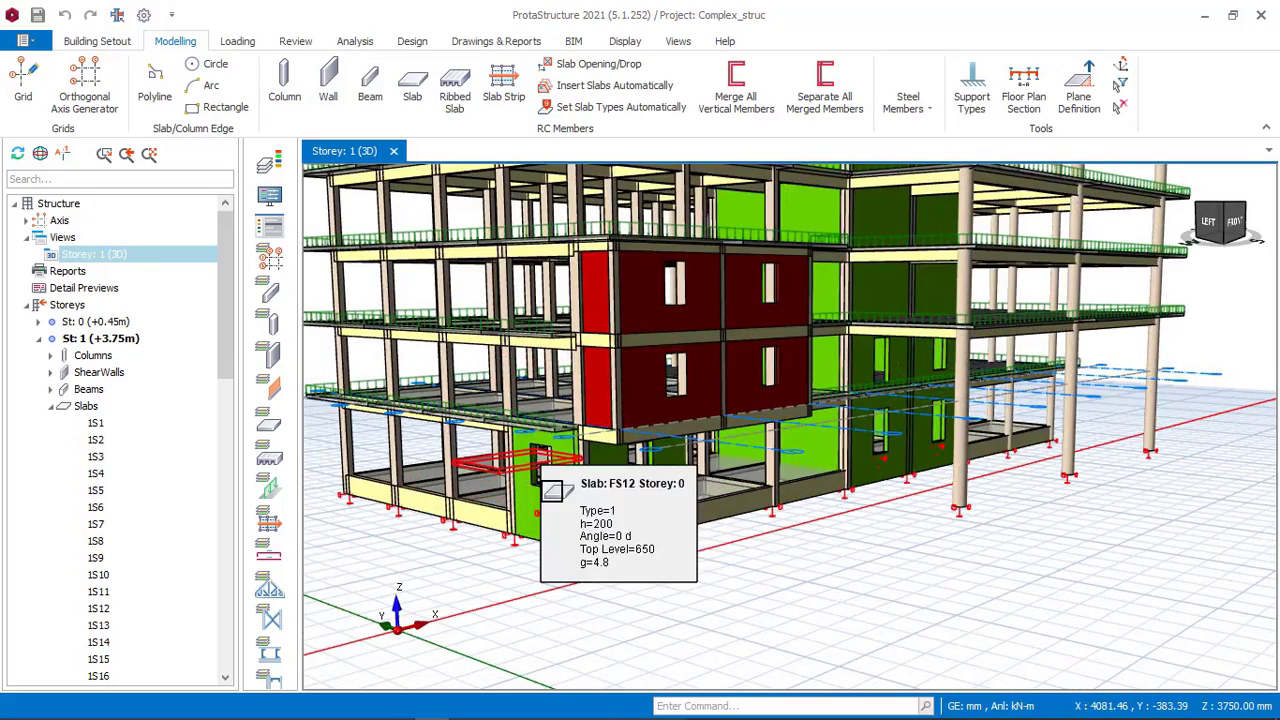
scroll(555, 497, up, 2)
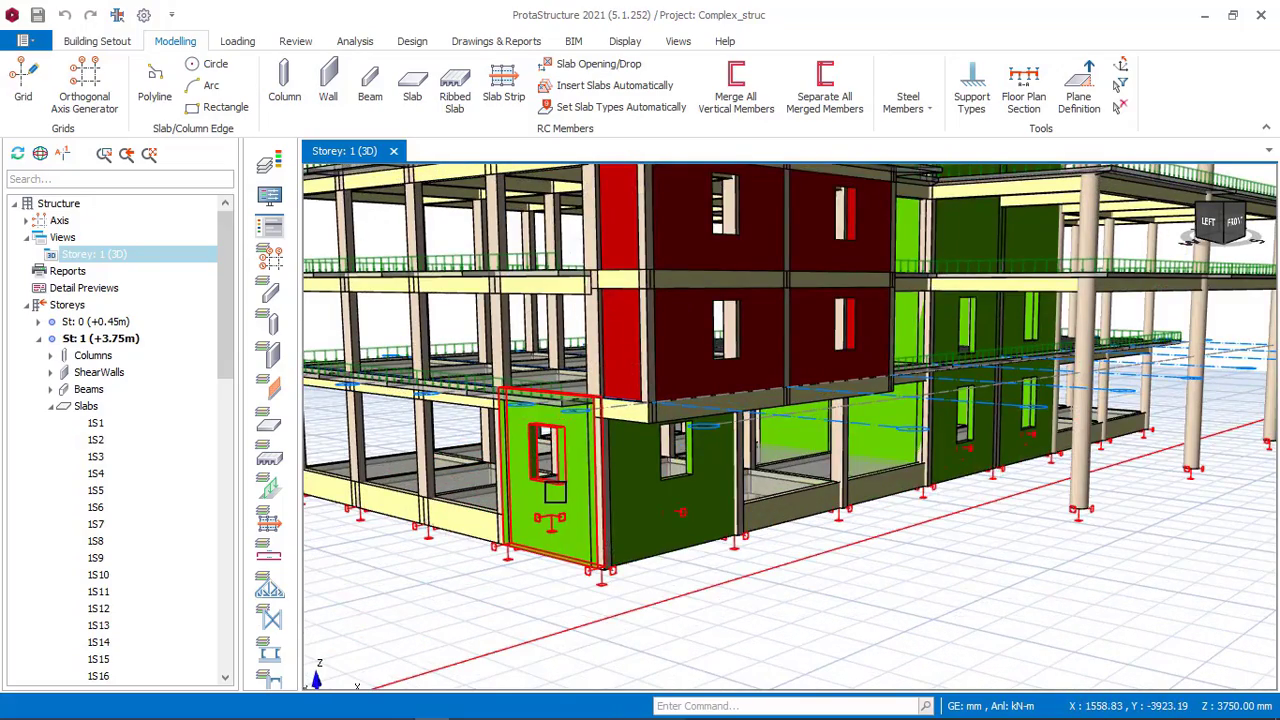
mouse_move(556, 494)
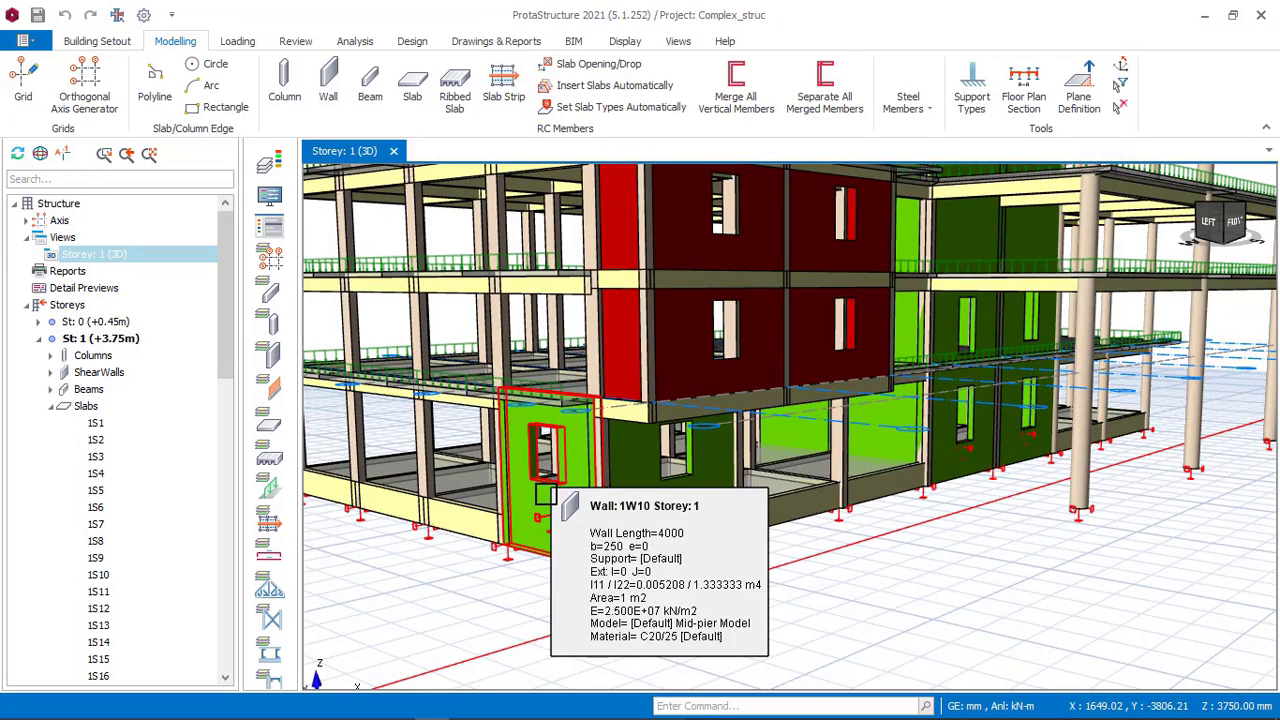
middle_drag(564, 510, 577, 483)
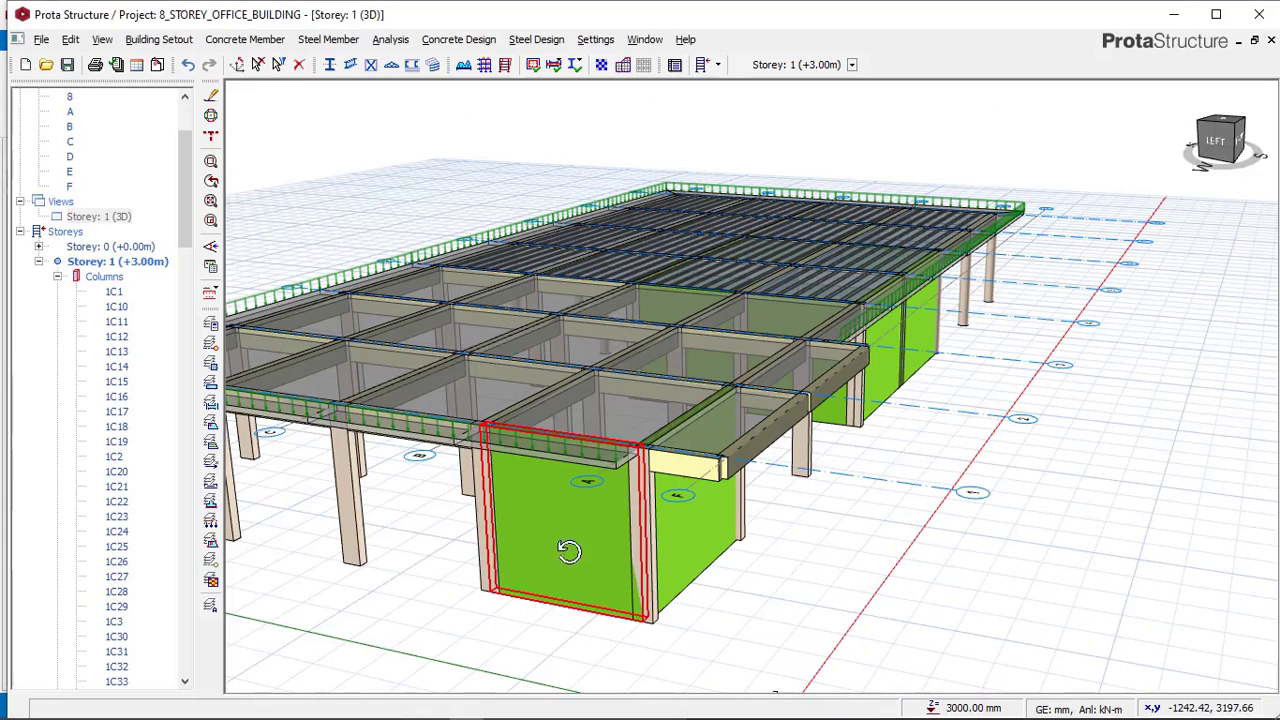
middle_drag(569, 551, 514, 429)
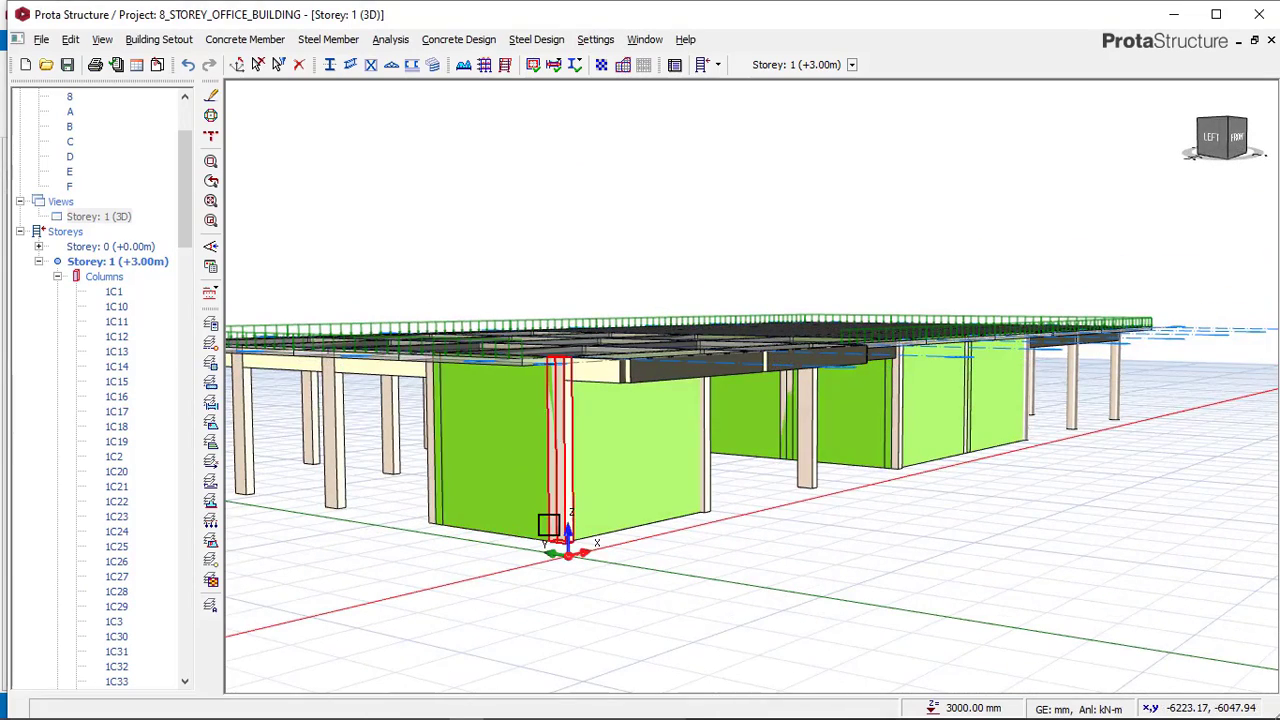
Inspect the corner wall with a window in the reference model, viewing its properties and wall opening dimensions.
click(433, 705)
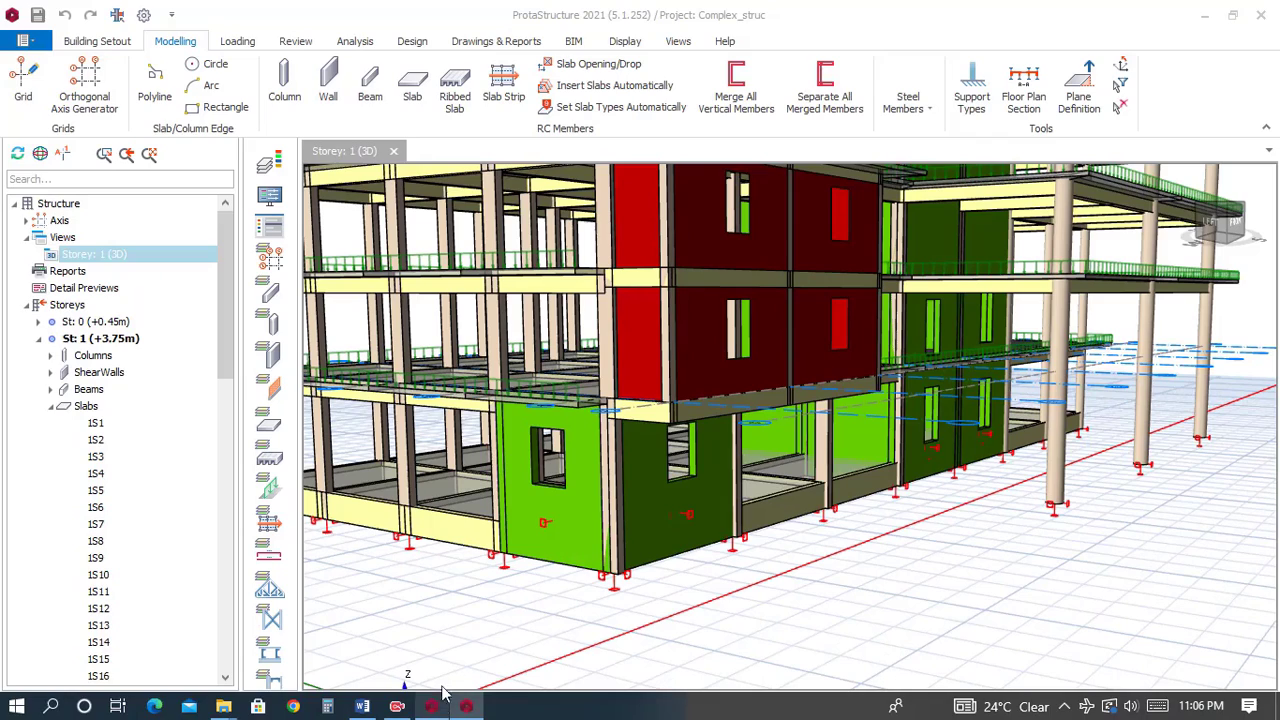
click(578, 503)
right_click(580, 503)
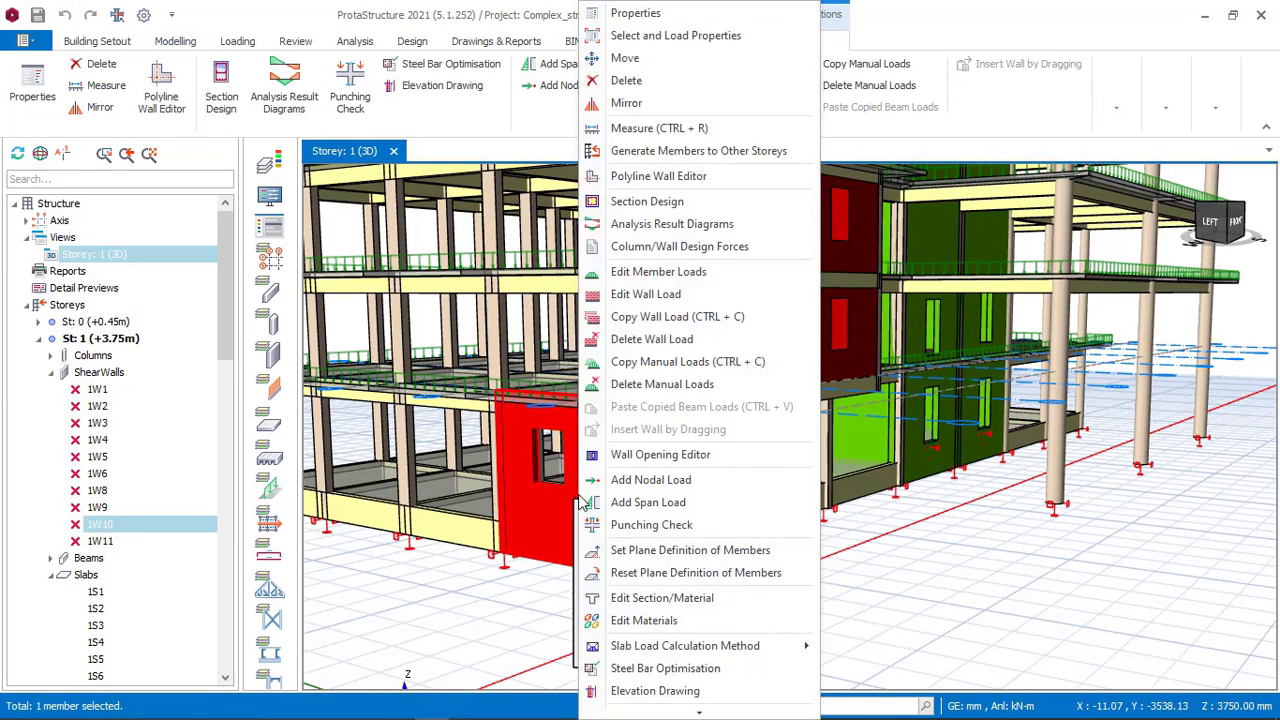
click(645, 33)
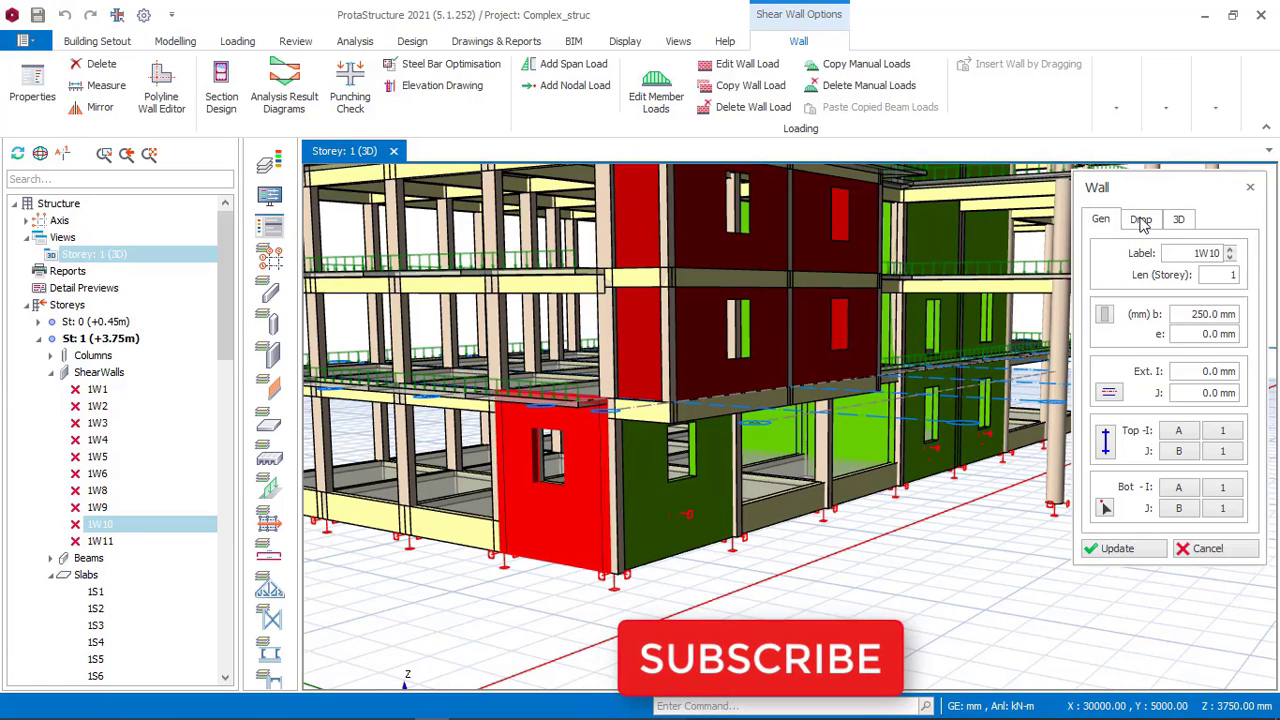
click(1180, 193)
drag(1180, 193, 1057, 207)
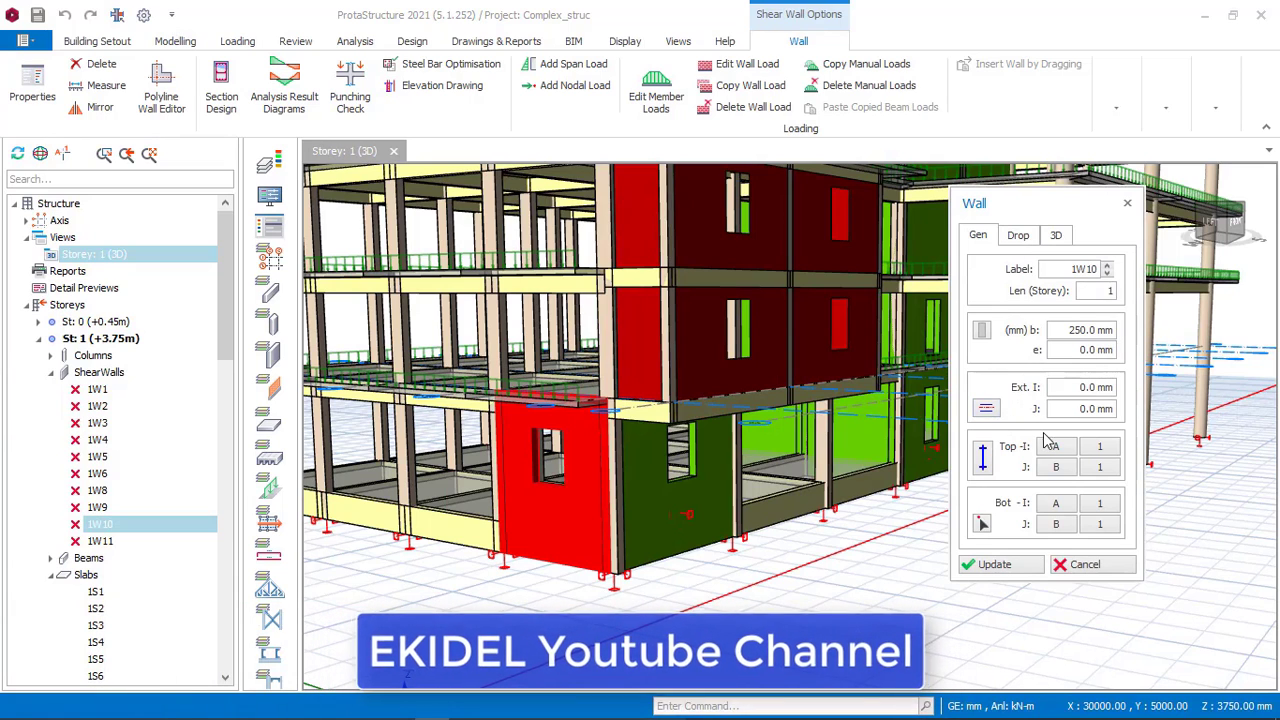
click(1085, 565)
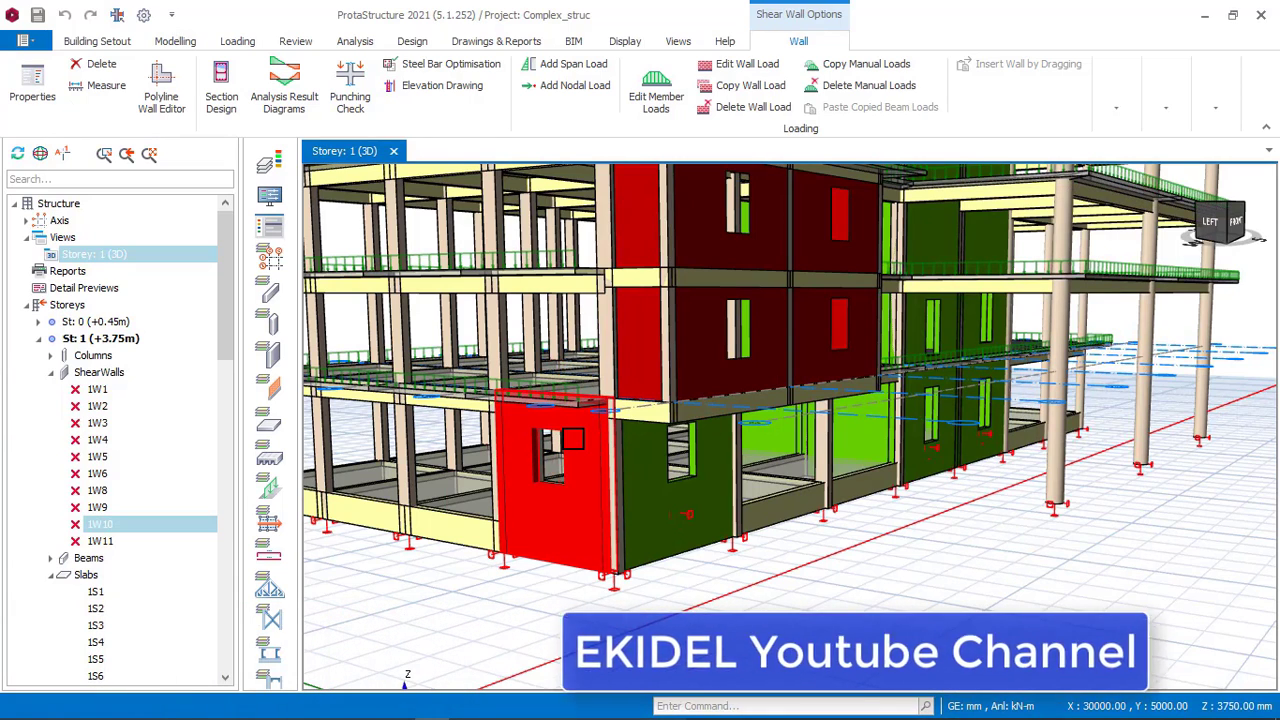
right_click(567, 378)
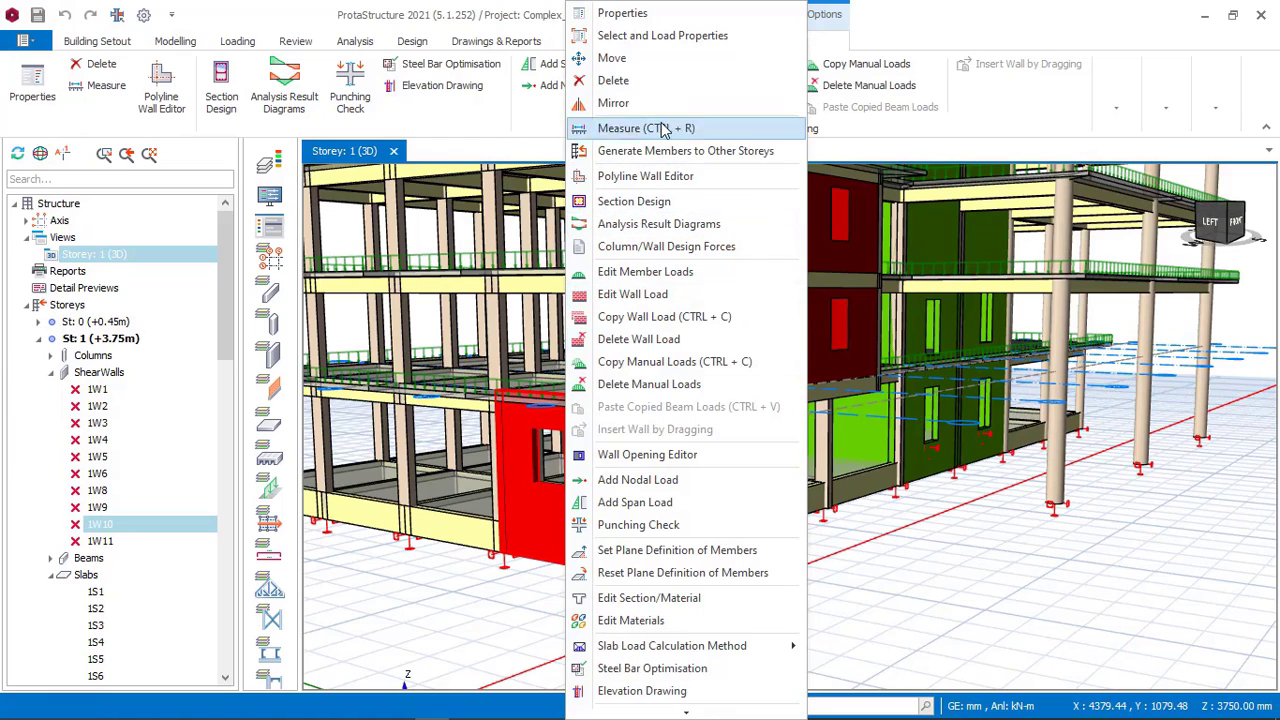
click(632, 455)
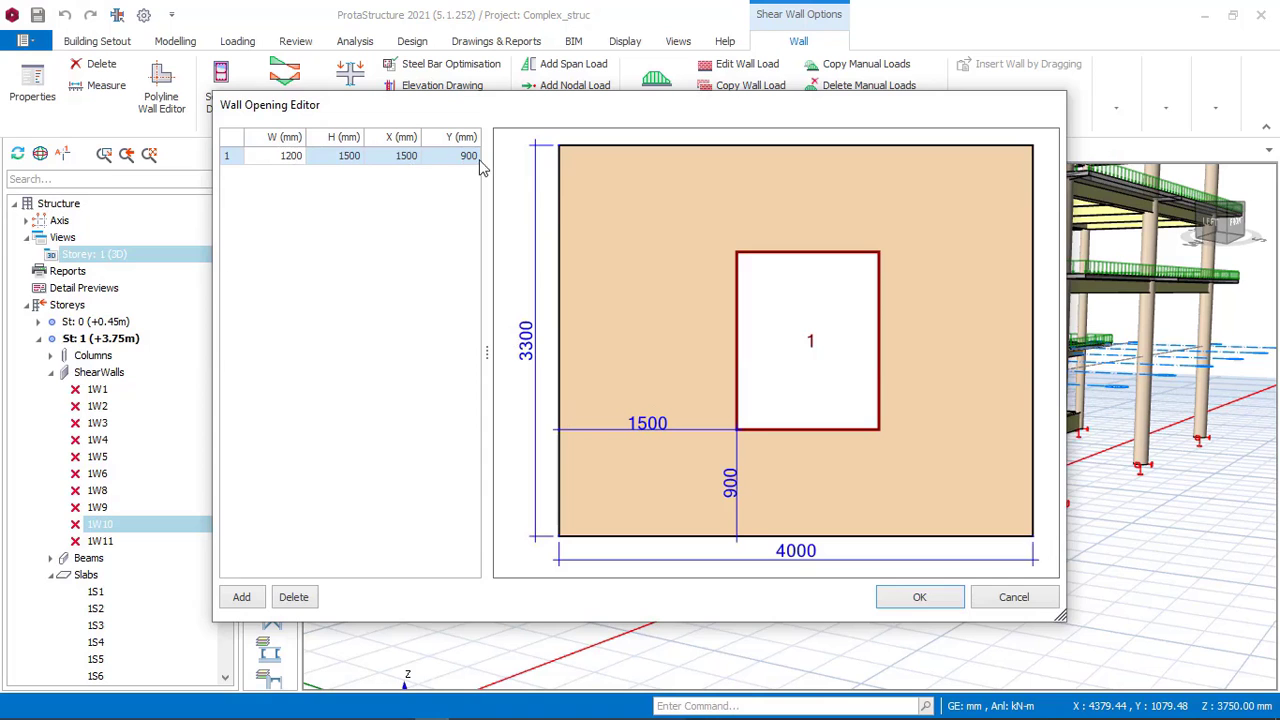
click(998, 601)
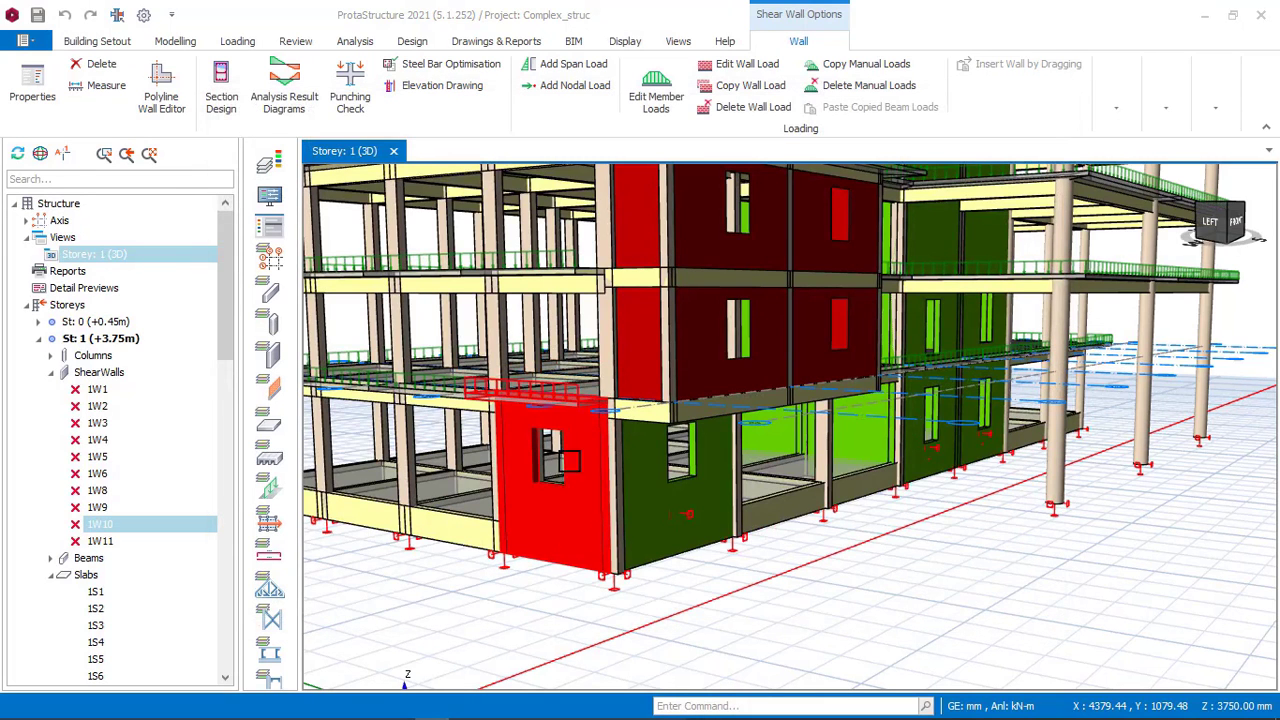
Add a 1200 × 1500 mm opening at X 1500 mm and Y 900 mm to the matching corner wall.
click(466, 707)
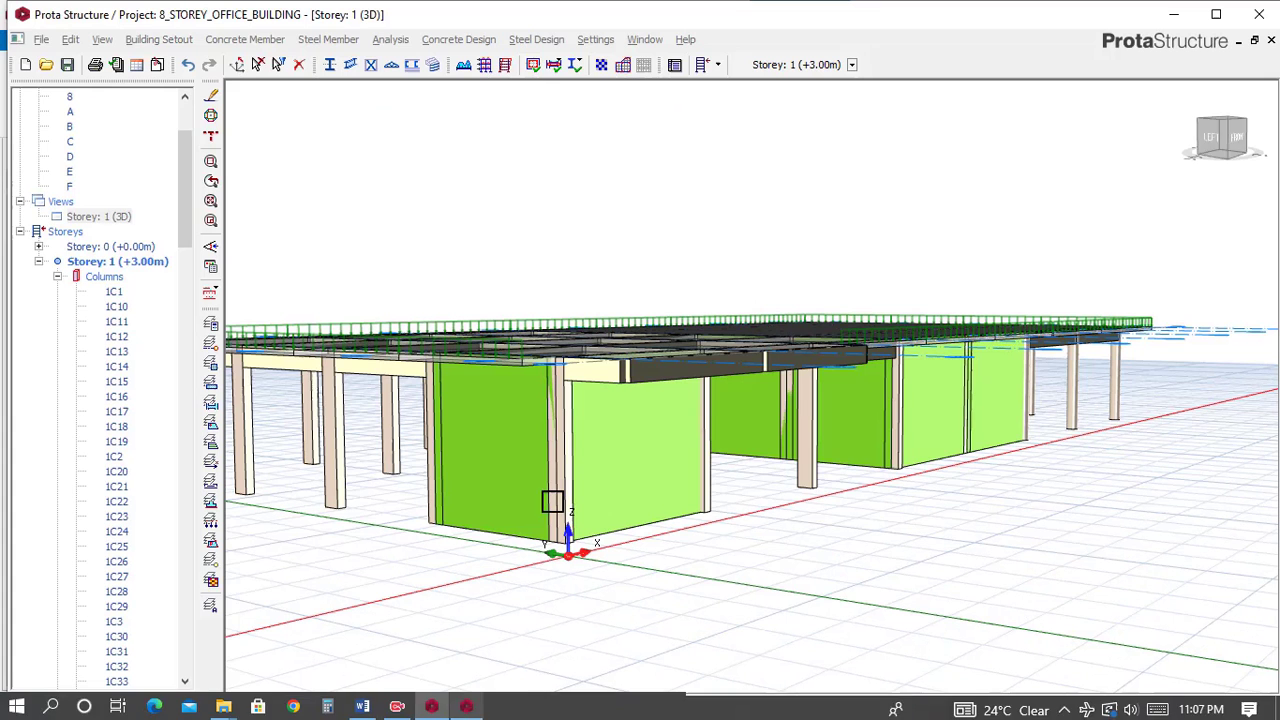
click(512, 432)
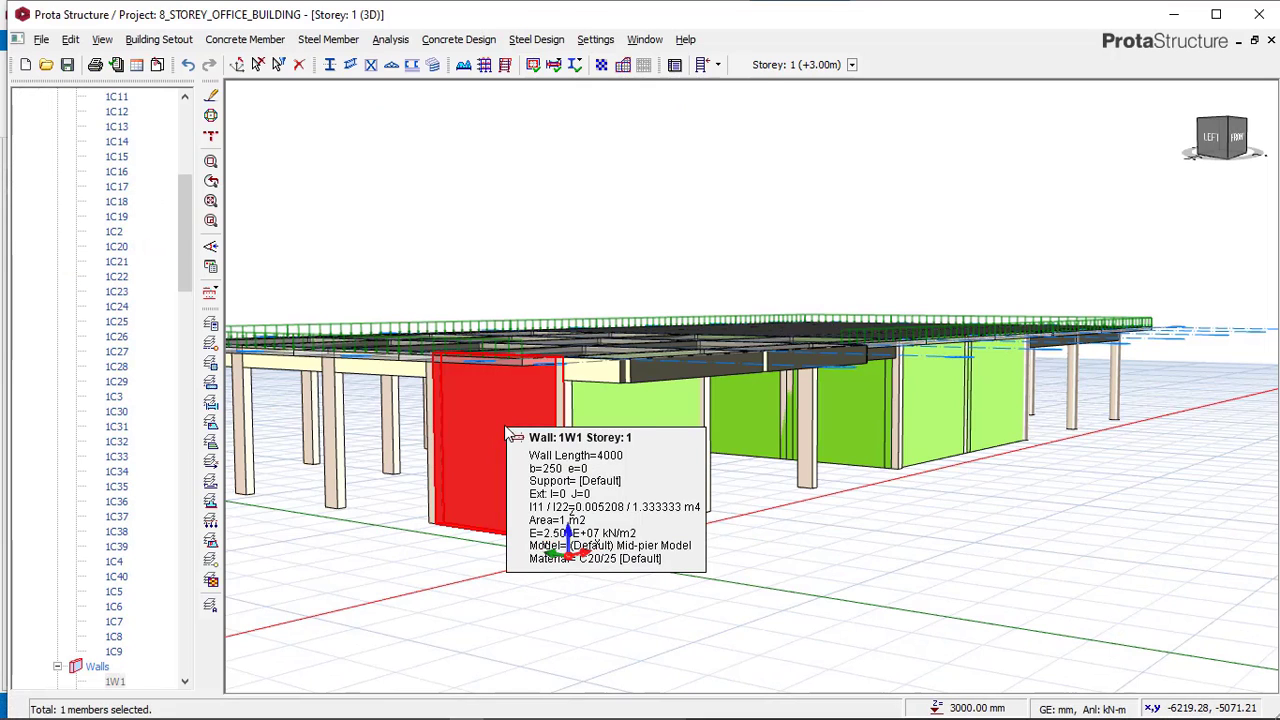
right_click(510, 430)
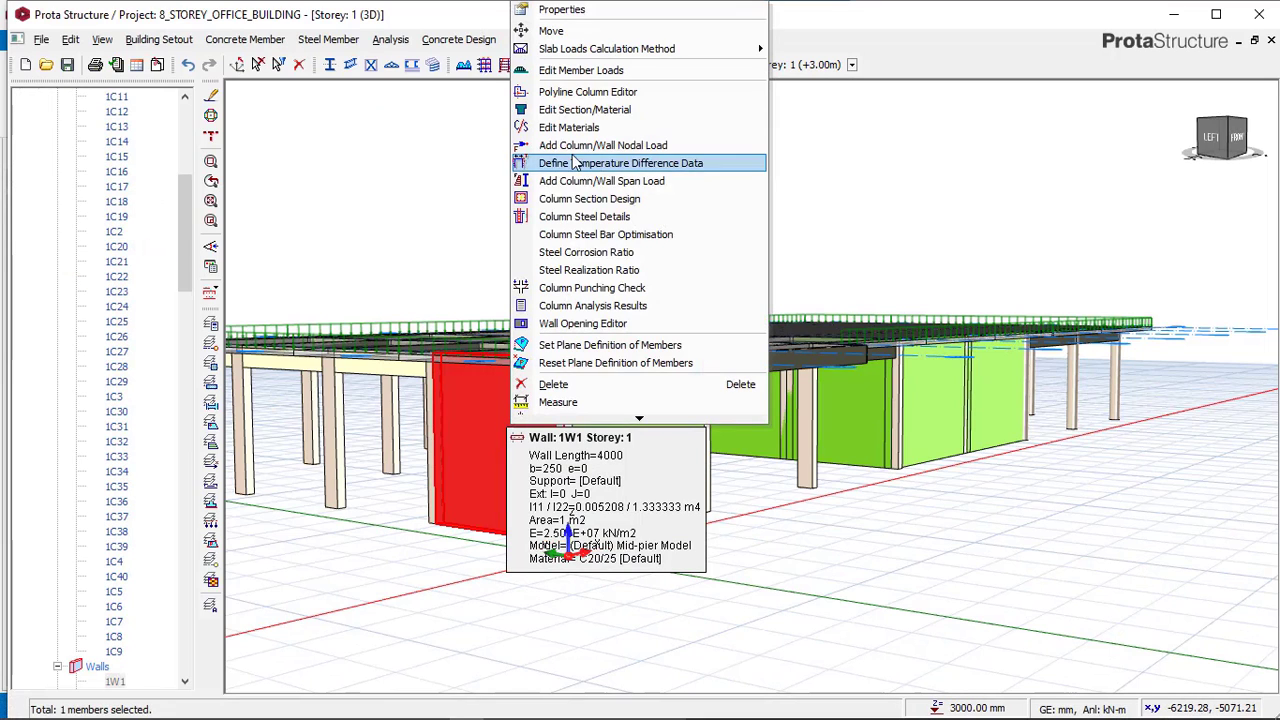
click(610, 325)
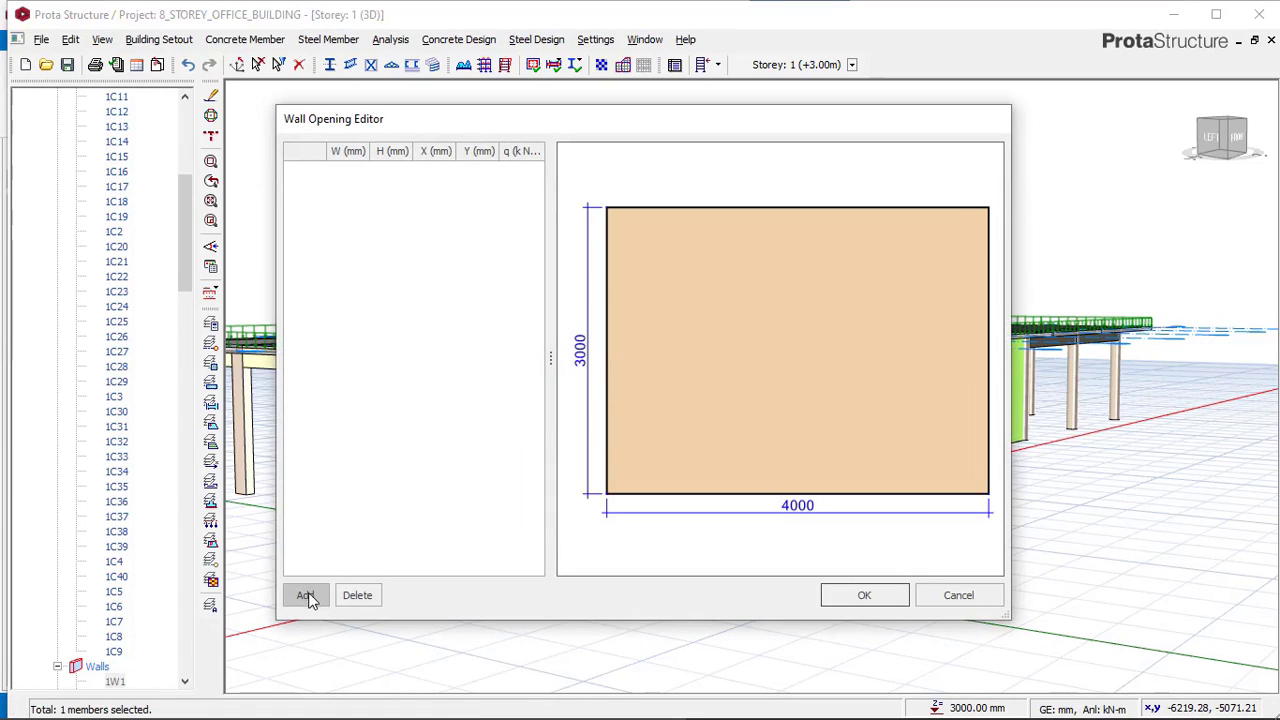
click(305, 595)
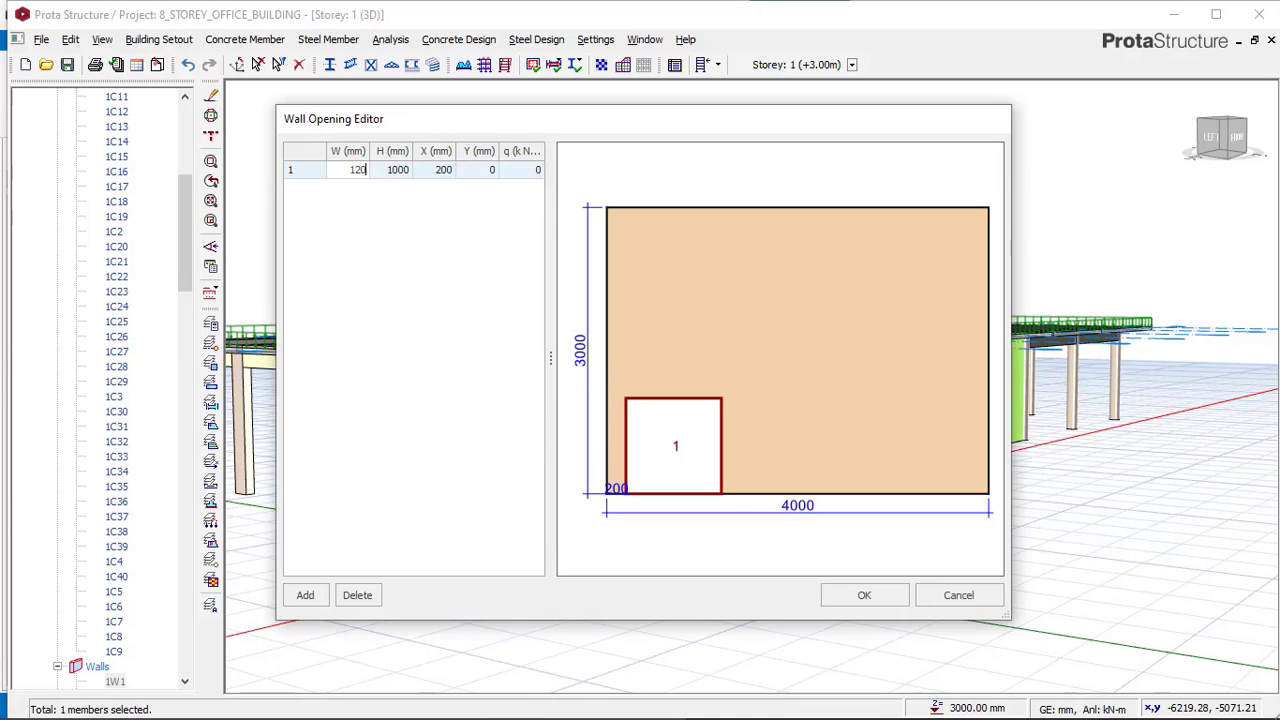
text(1200)
click(402, 178)
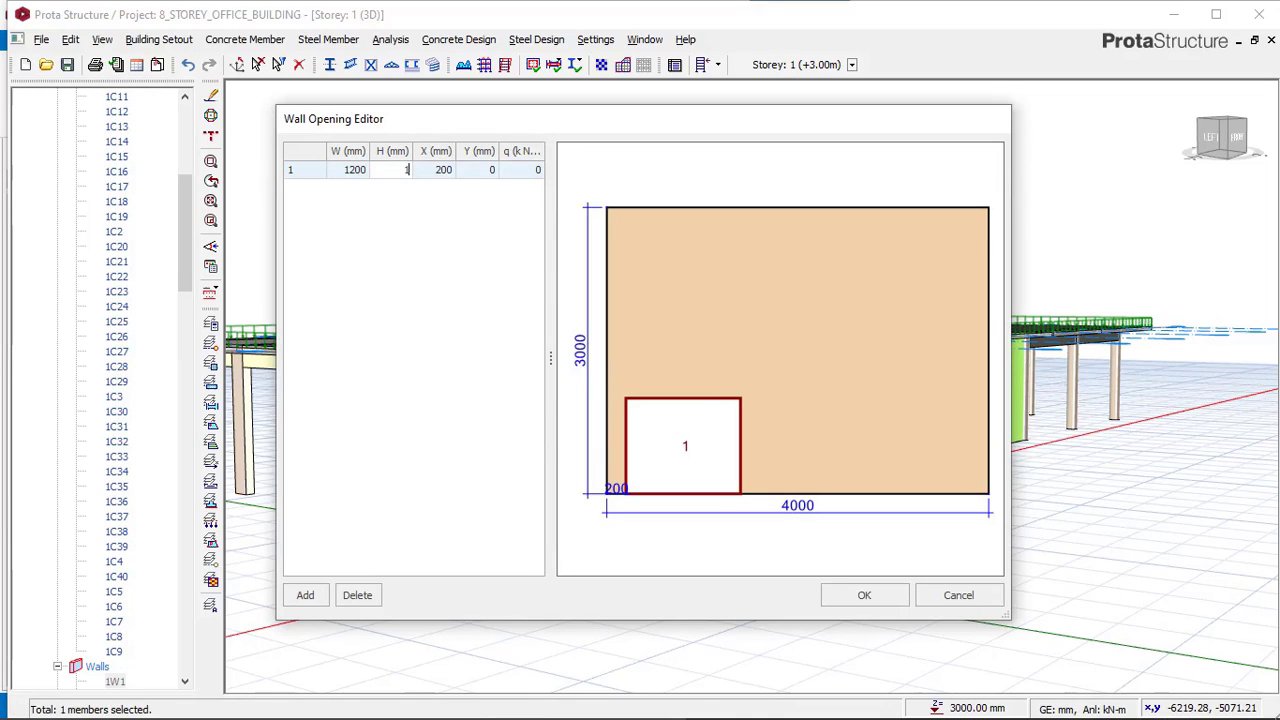
click(436, 171)
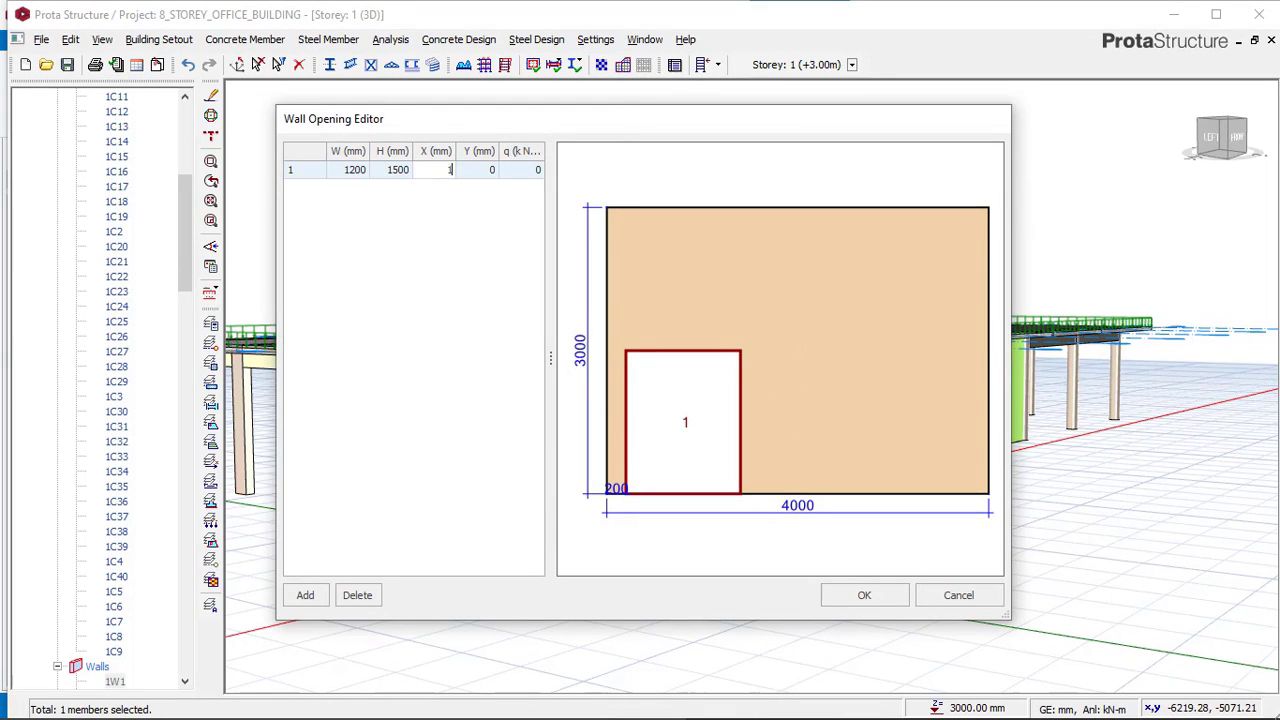
click(480, 172)
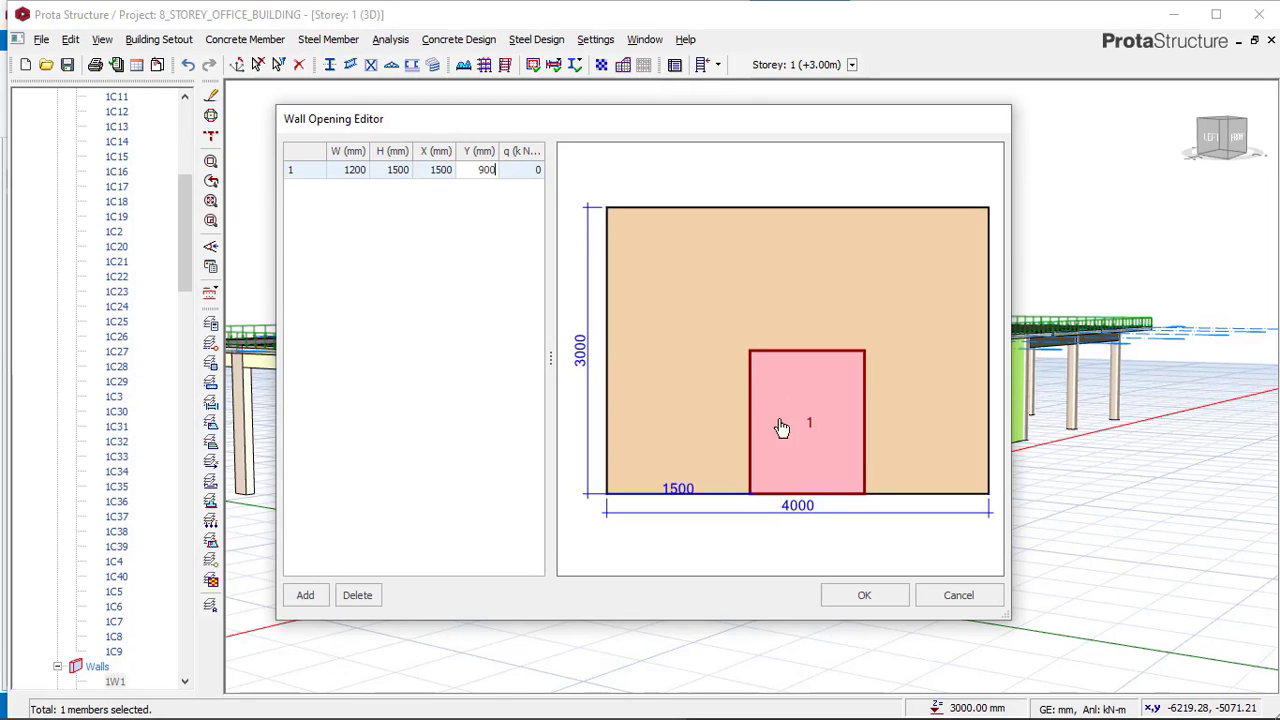
text(900)
click(450, 172)
click(865, 595)
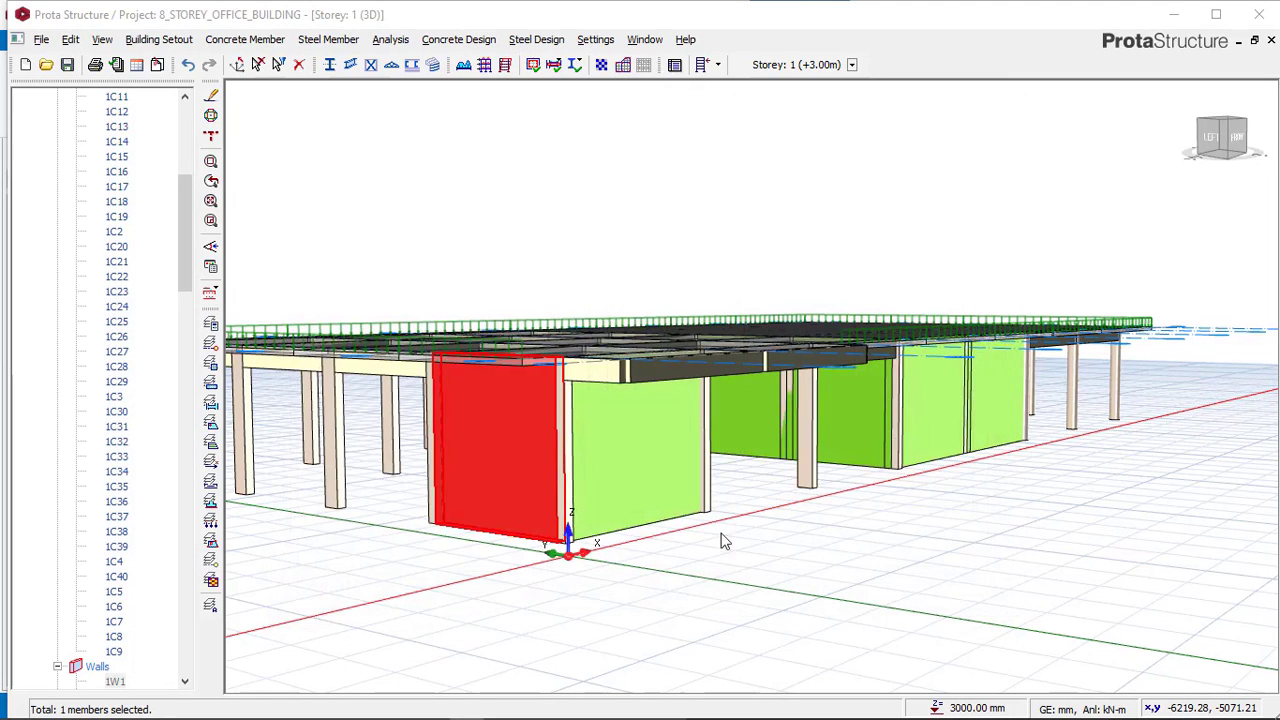
Examine the opening dimensions of the adjacent wall in the reference model.
middle_drag(594, 526, 703, 471)
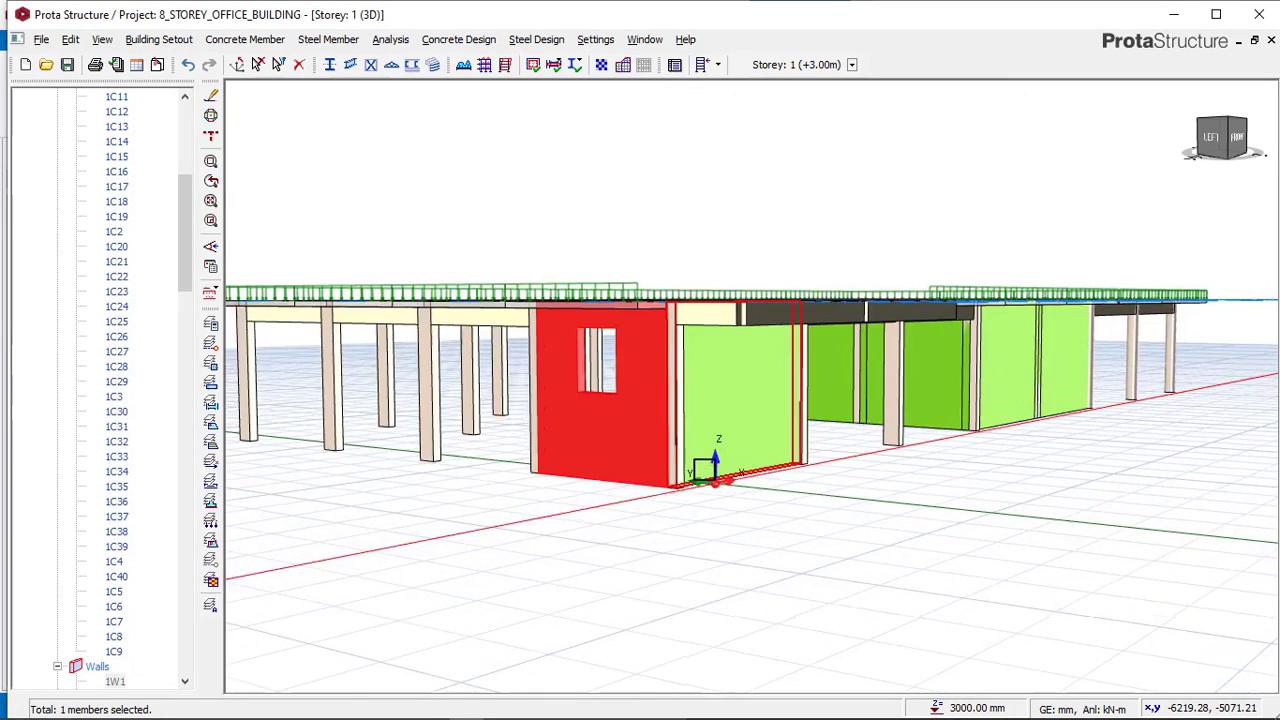
click(634, 466)
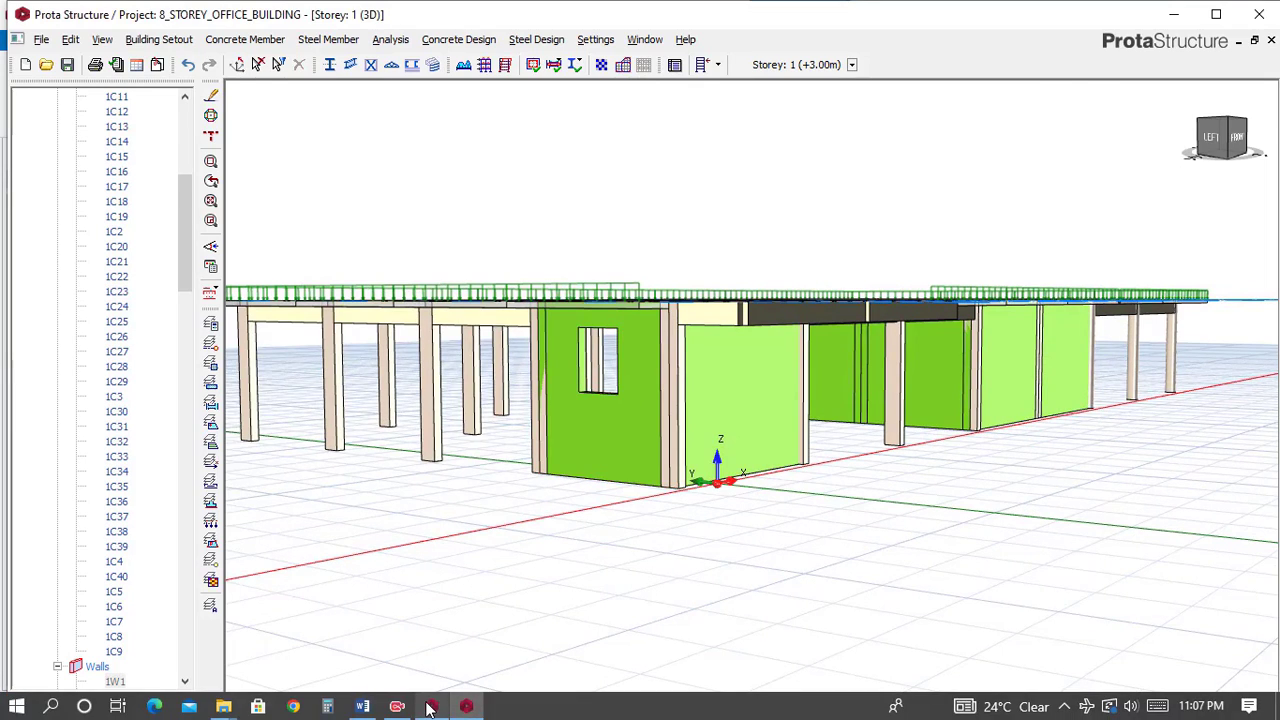
click(466, 706)
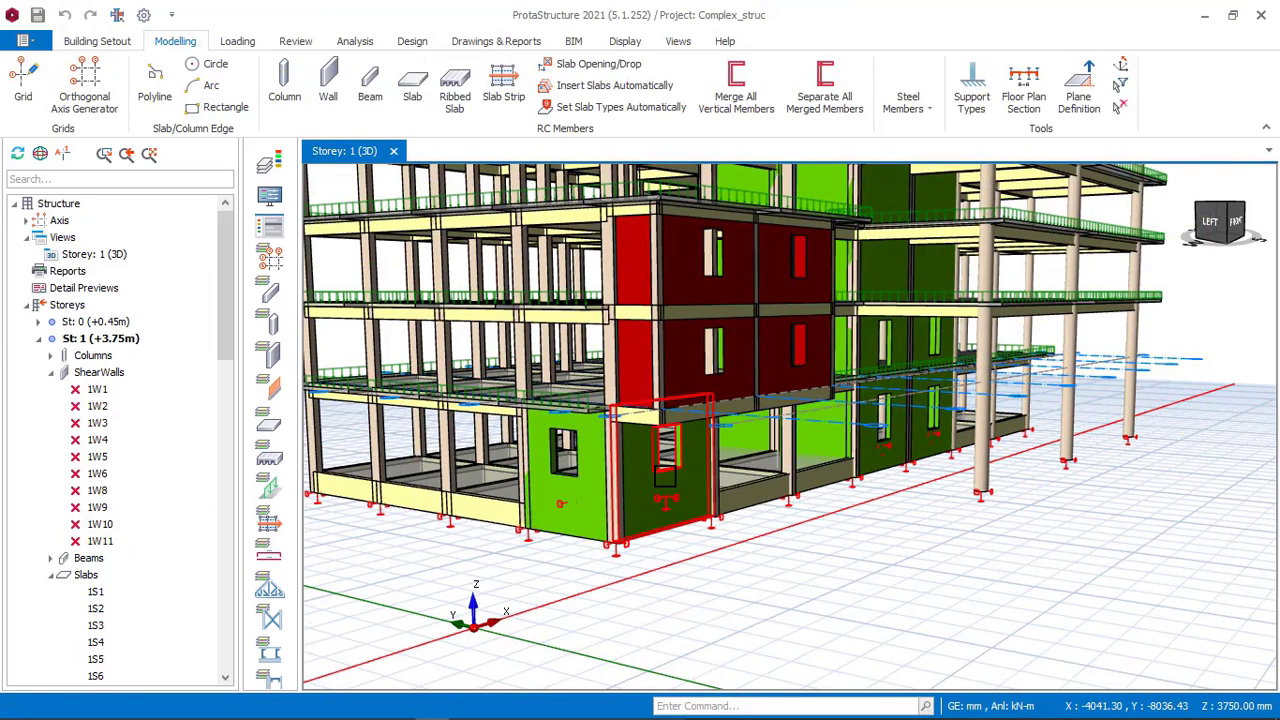
mouse_move(648, 425)
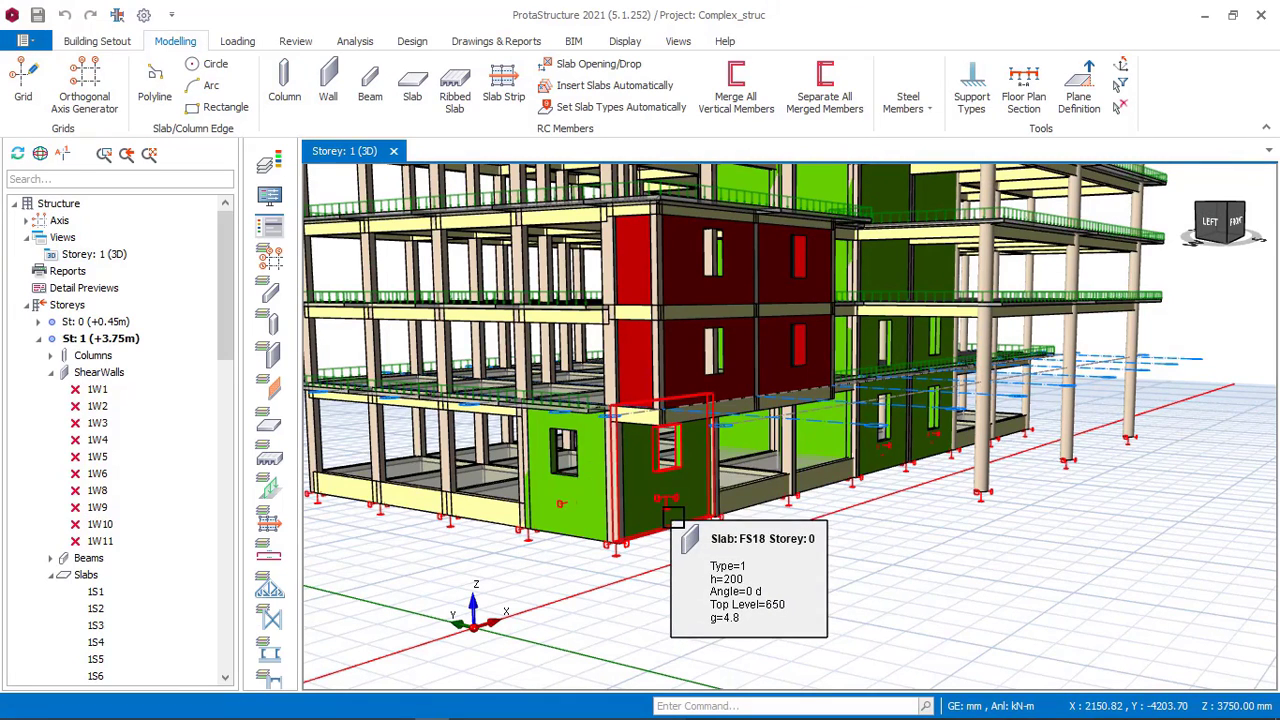
click(676, 520)
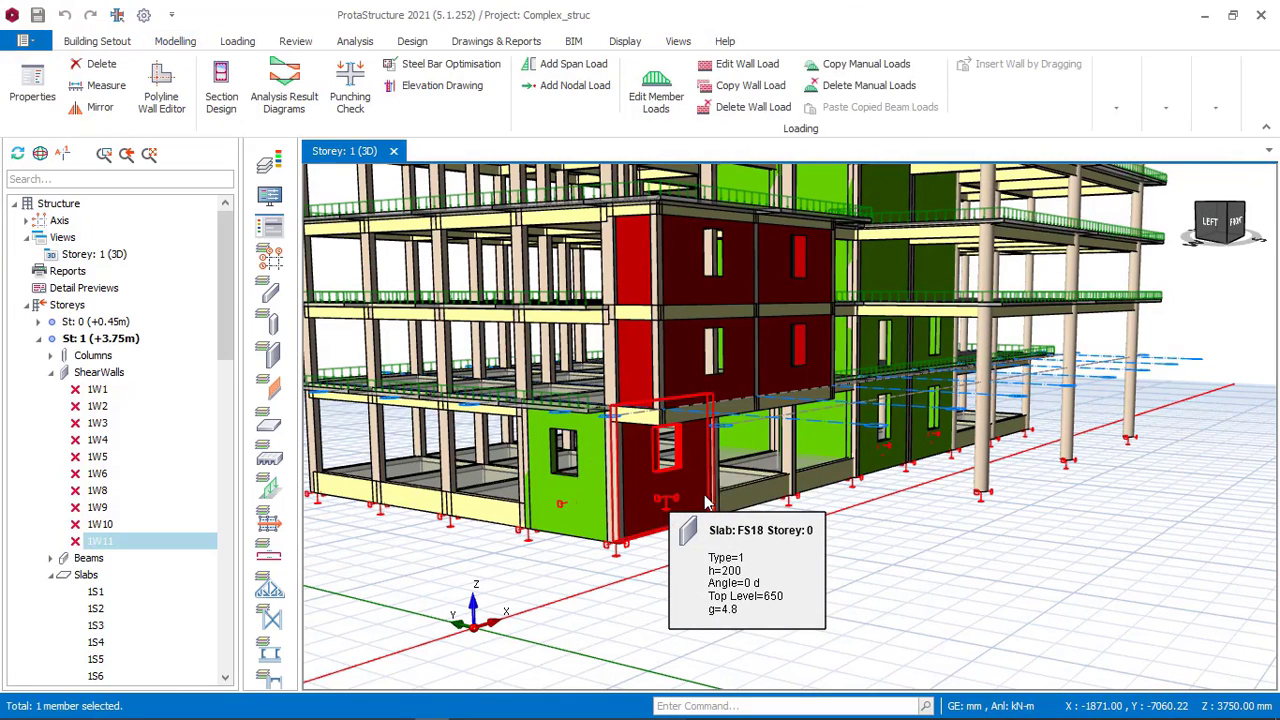
right_click(705, 502)
click(750, 452)
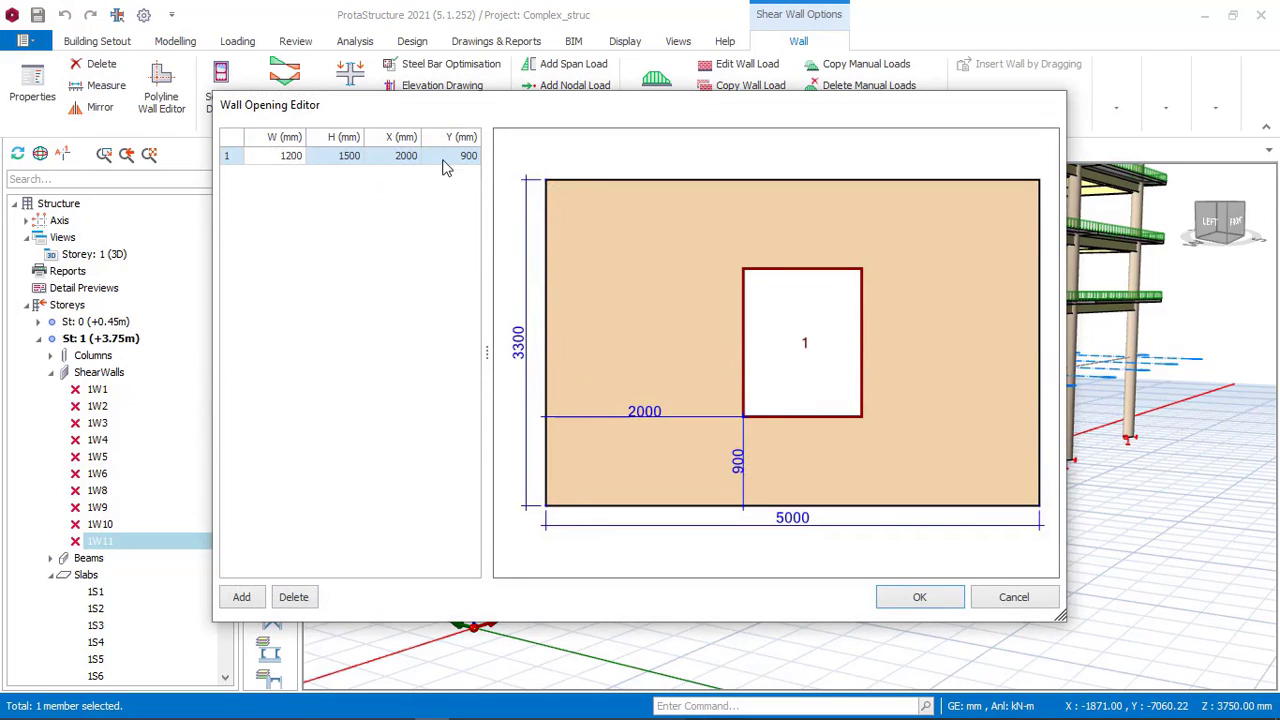
click(1010, 598)
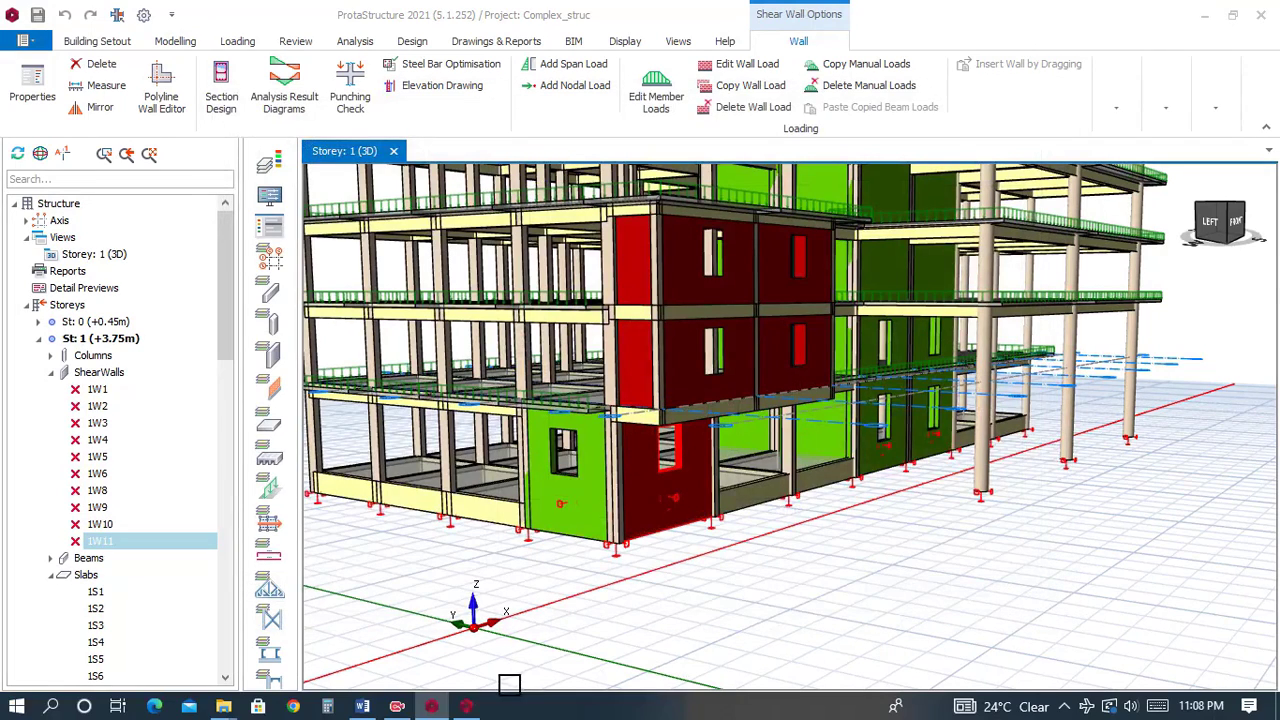
Add a 1200 × 1500 mm opening at X 200 mm and Y 900 mm to the adjacent wall in the office building.
click(468, 707)
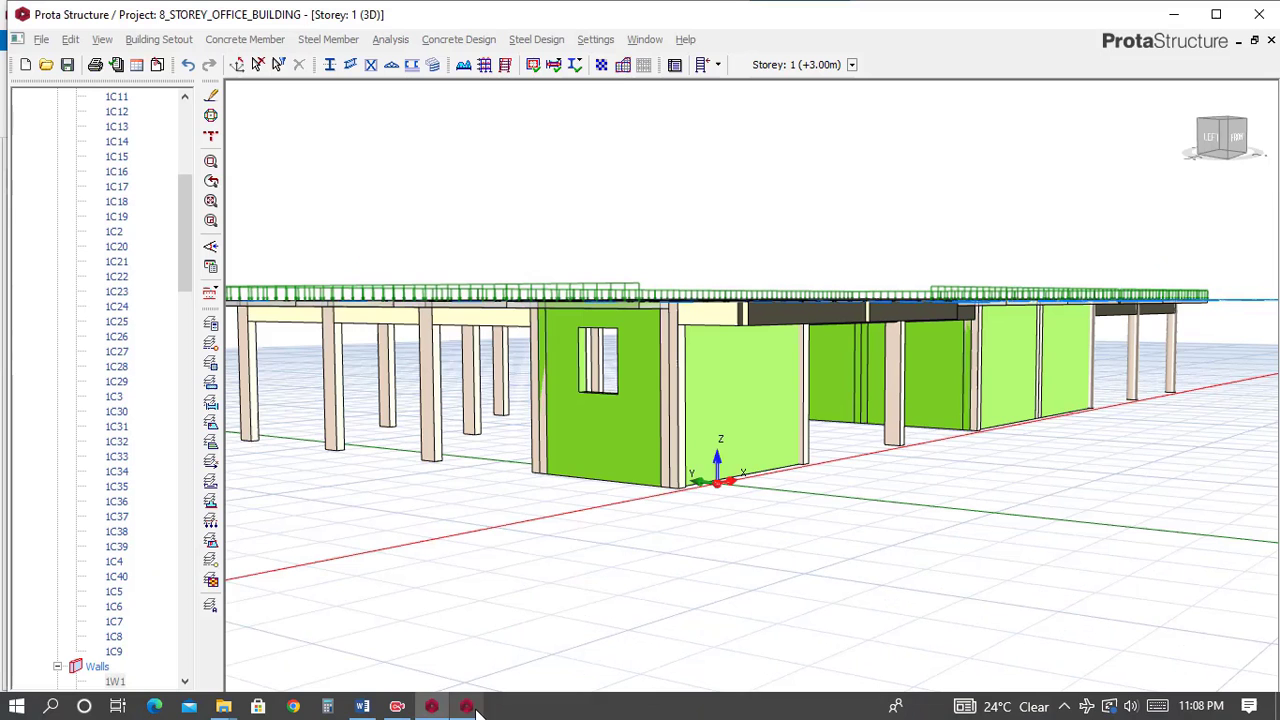
click(746, 418)
right_click(746, 418)
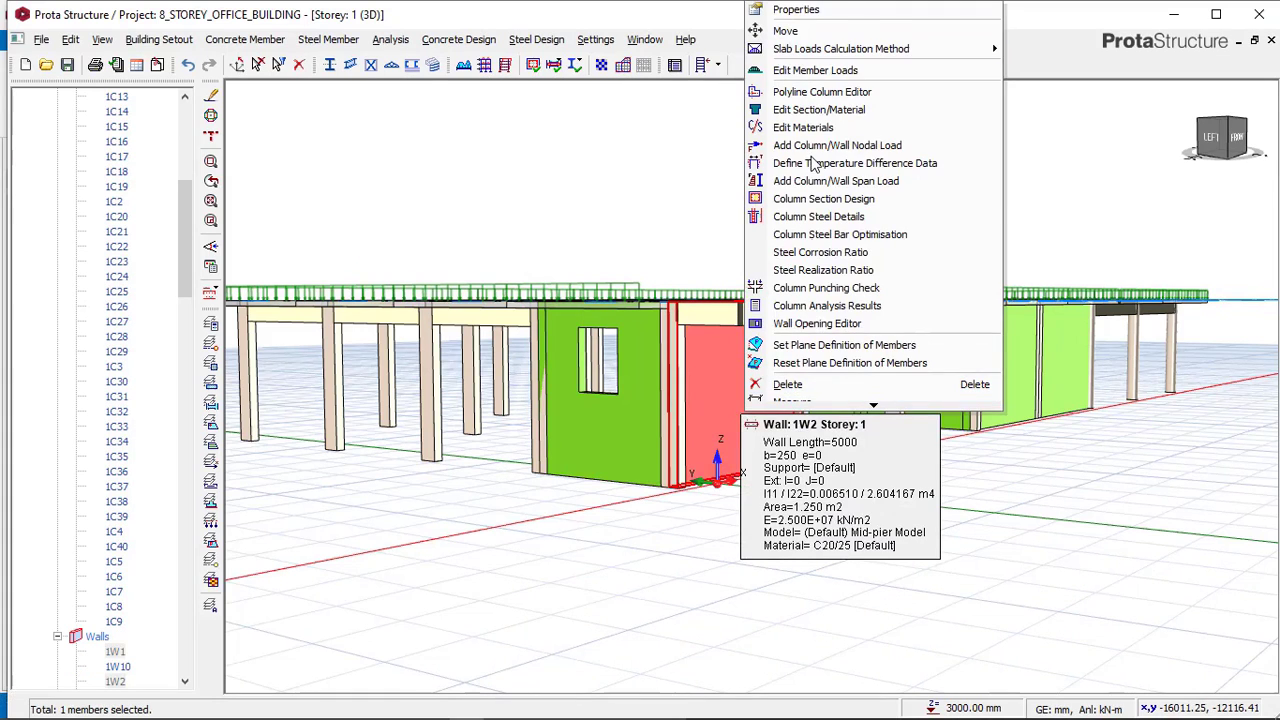
click(806, 325)
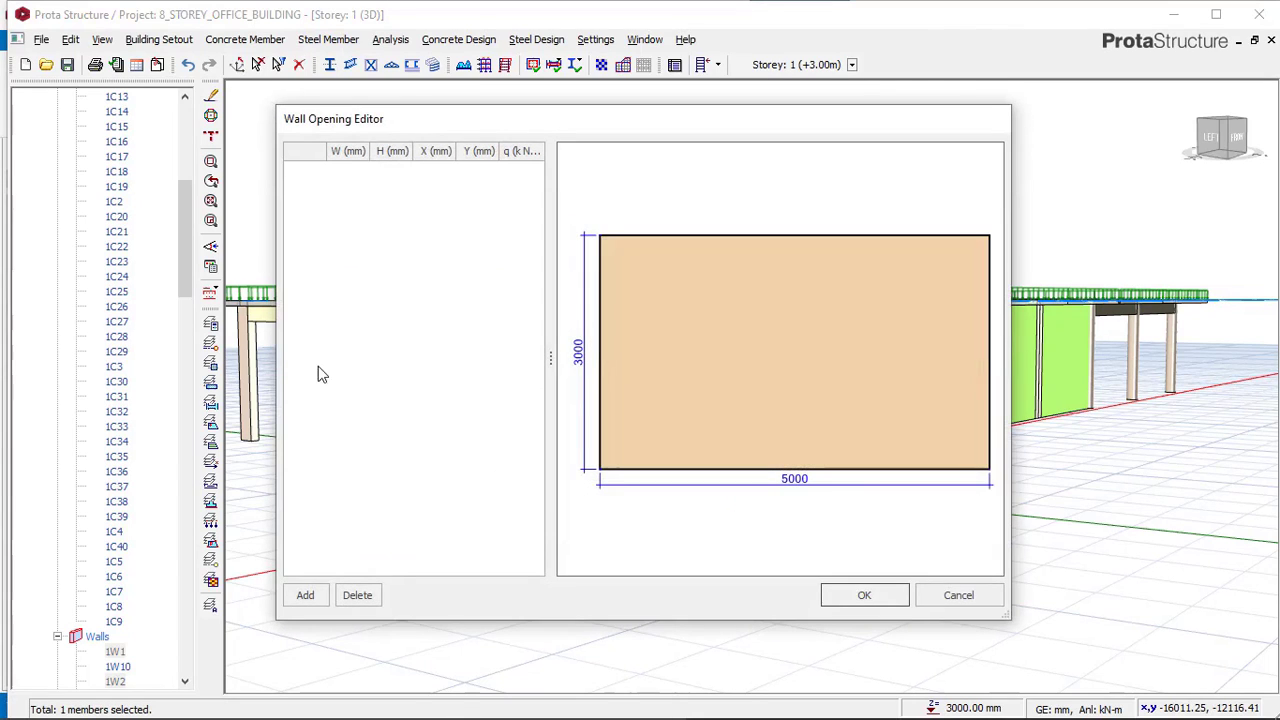
click(306, 595)
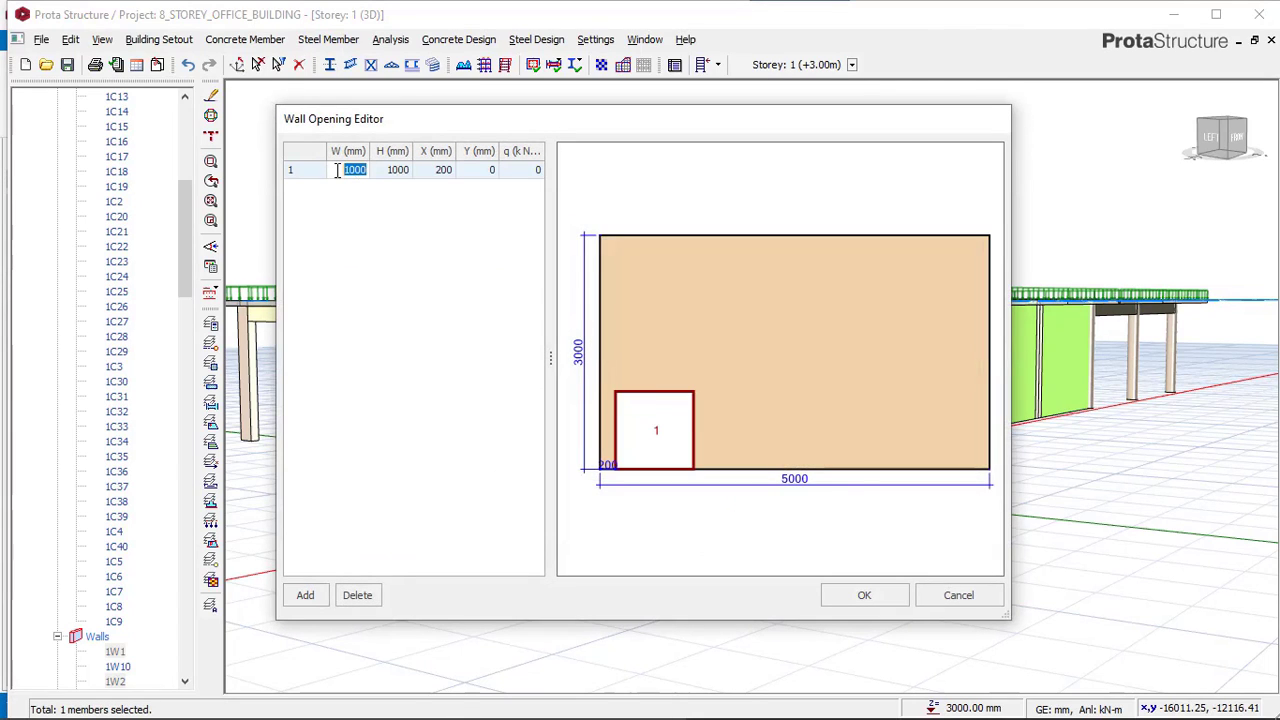
text(1)
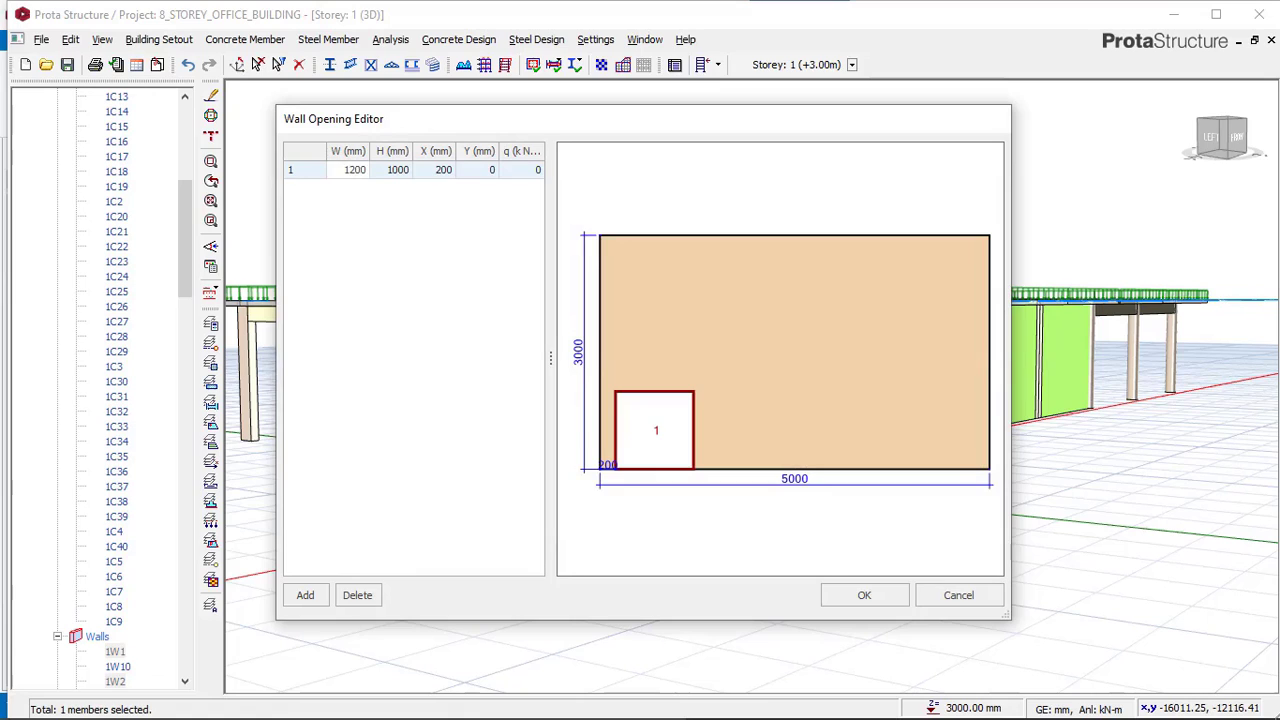
click(388, 172)
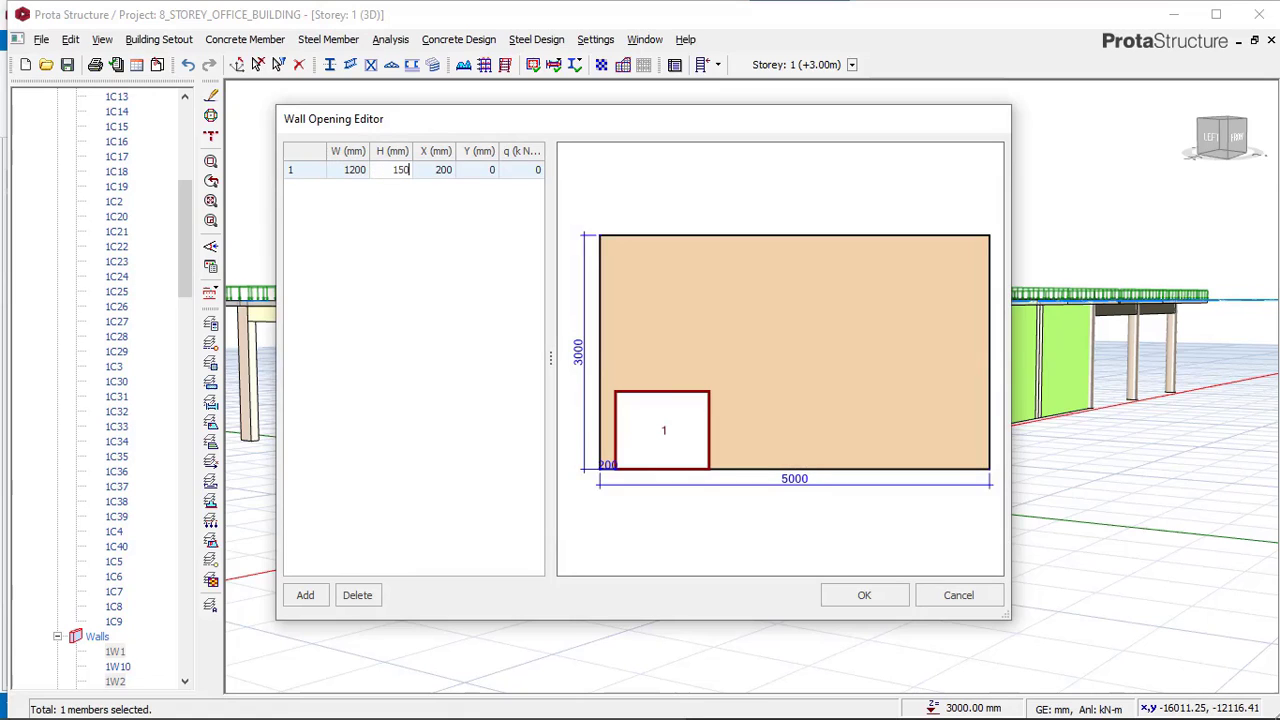
click(444, 171)
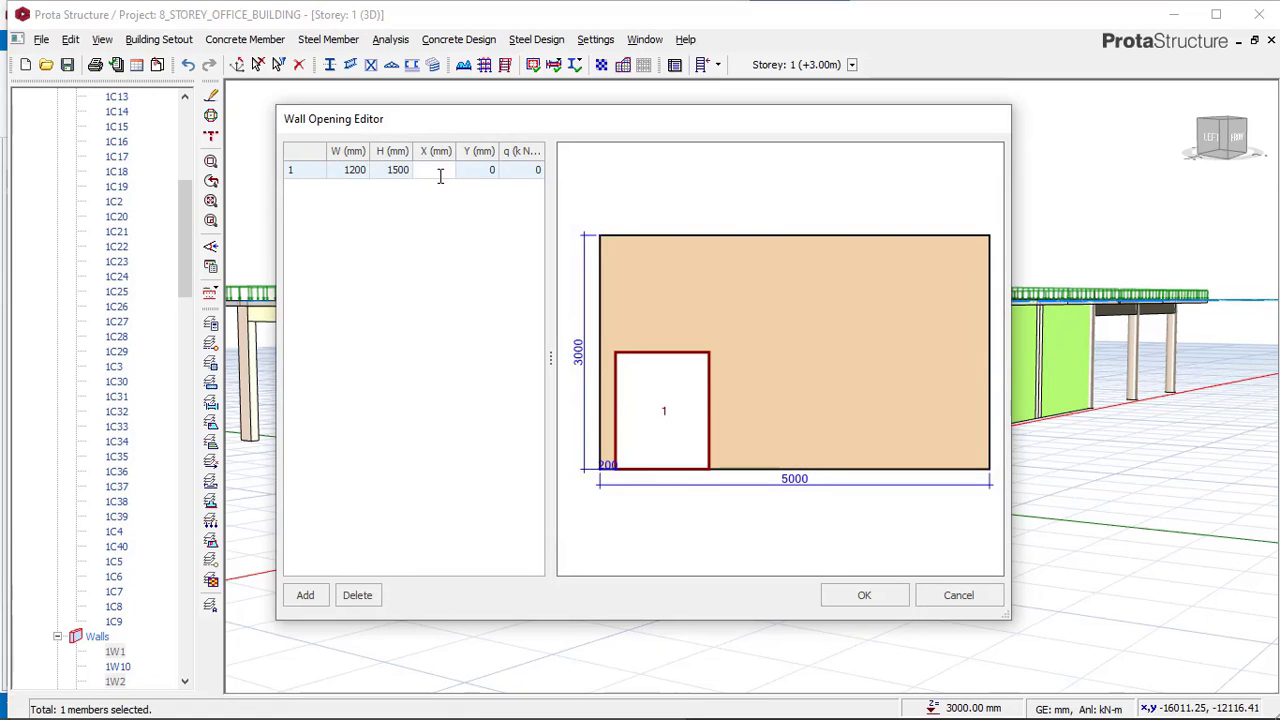
click(478, 175)
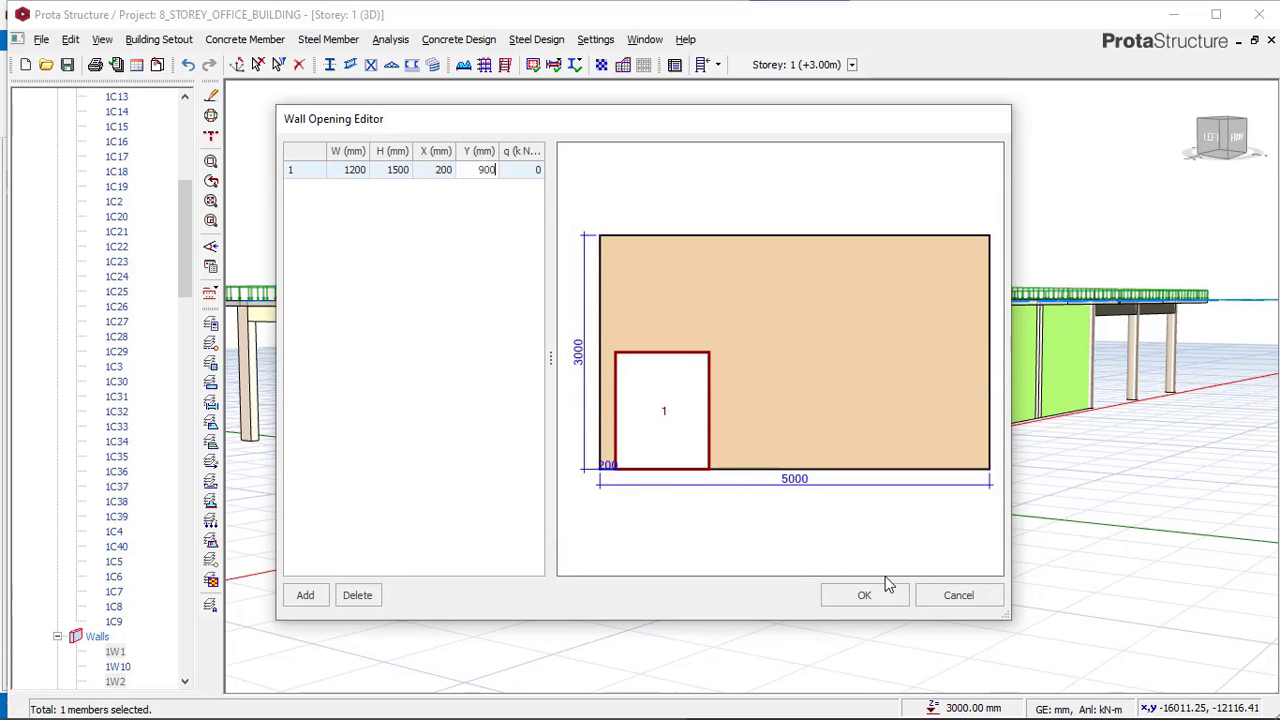
click(866, 593)
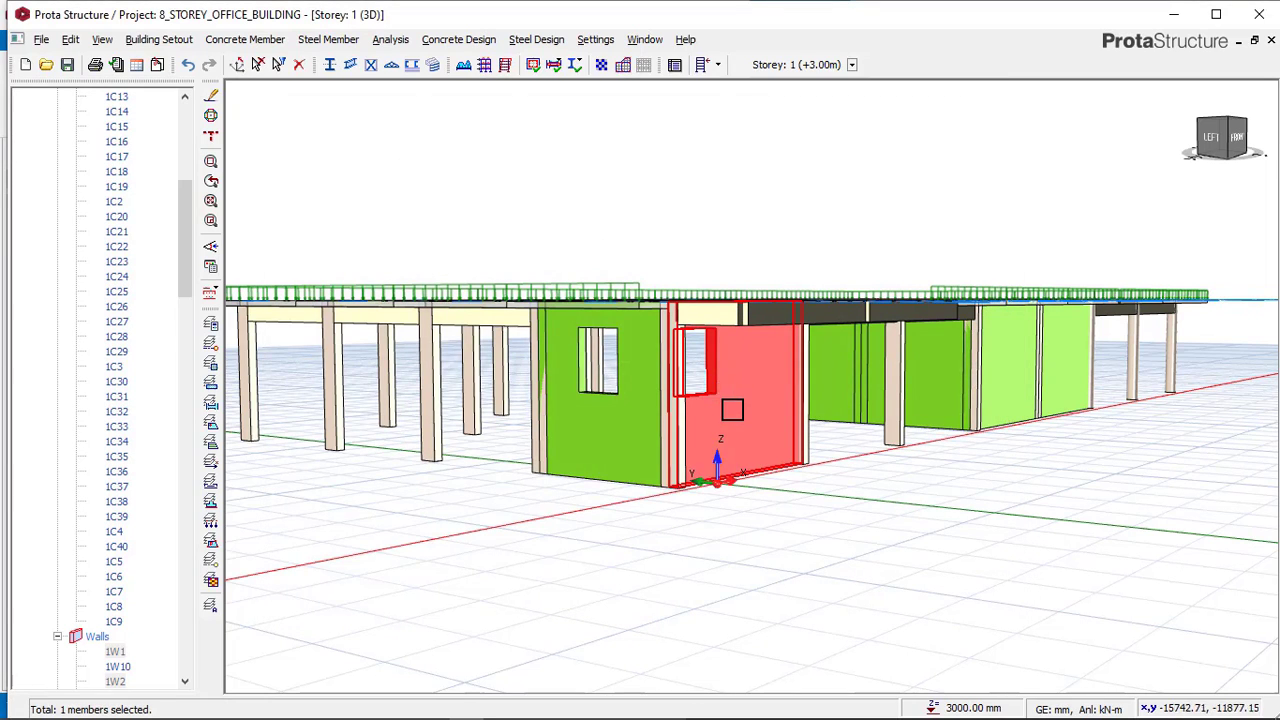
Check the opening dimensions and position of the adjacent wall in the reference model.
middle_drag(719, 404, 700, 411)
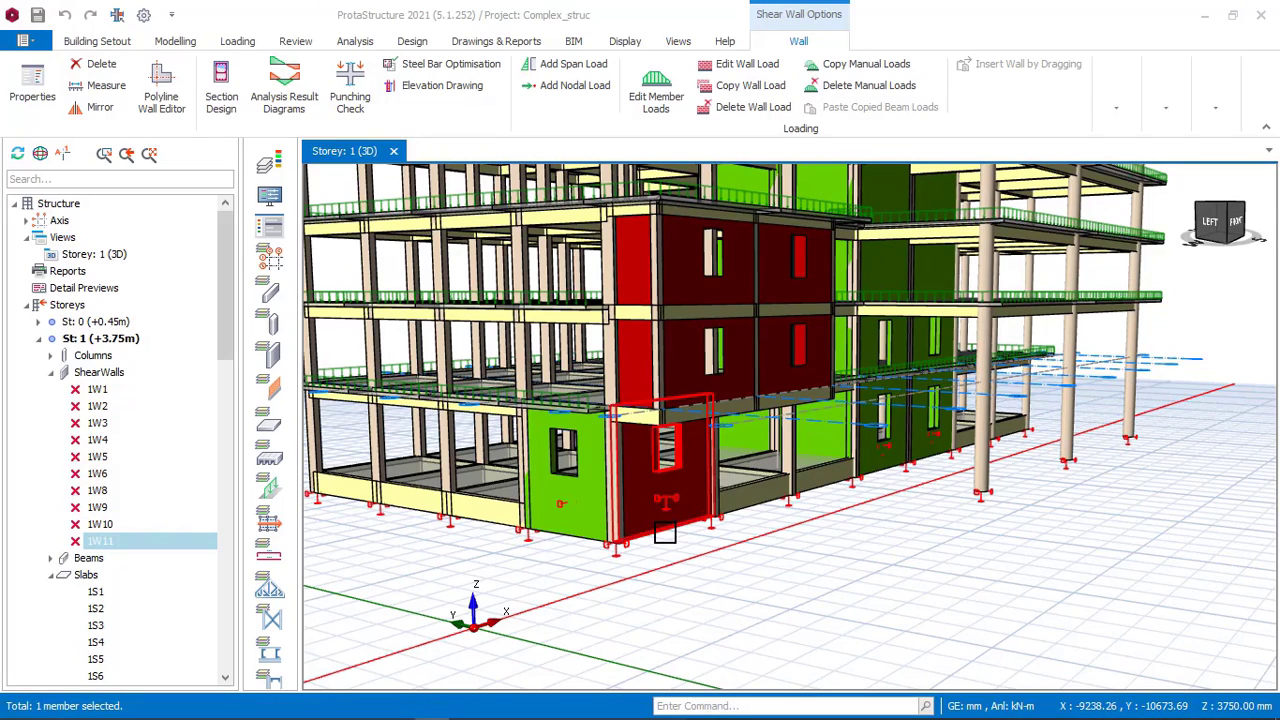
right_click(720, 482)
click(800, 452)
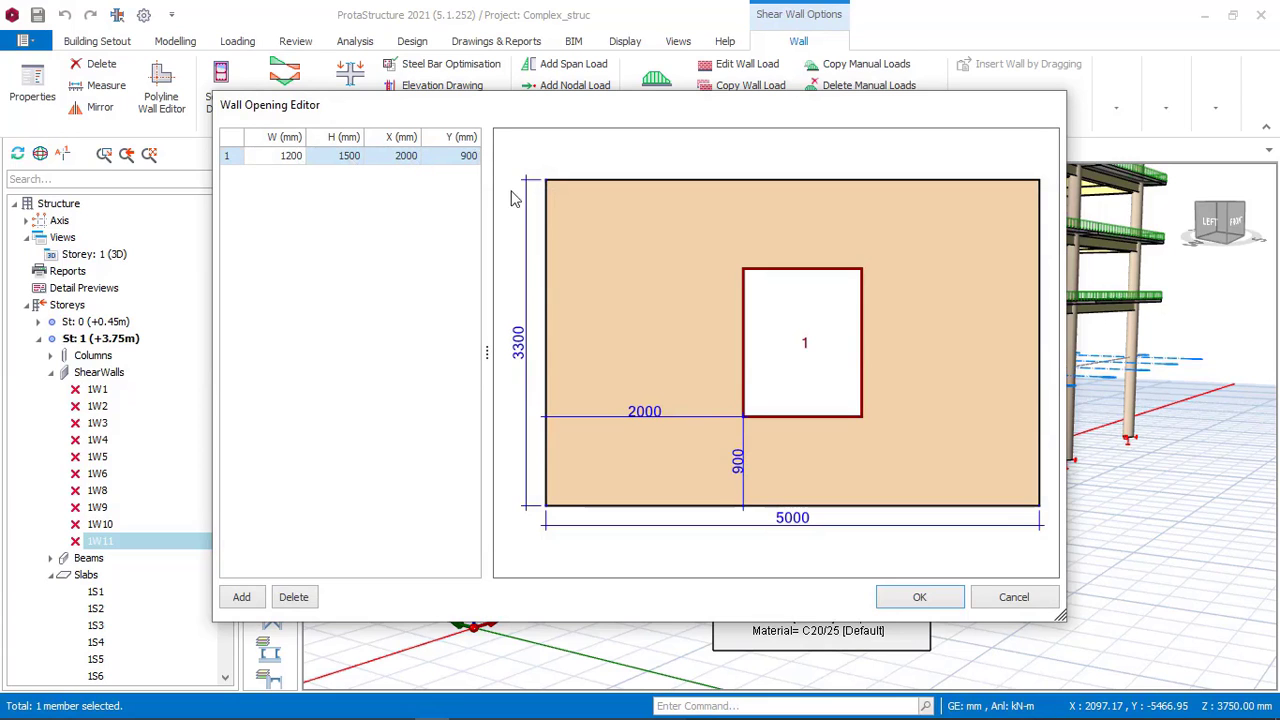
click(1011, 597)
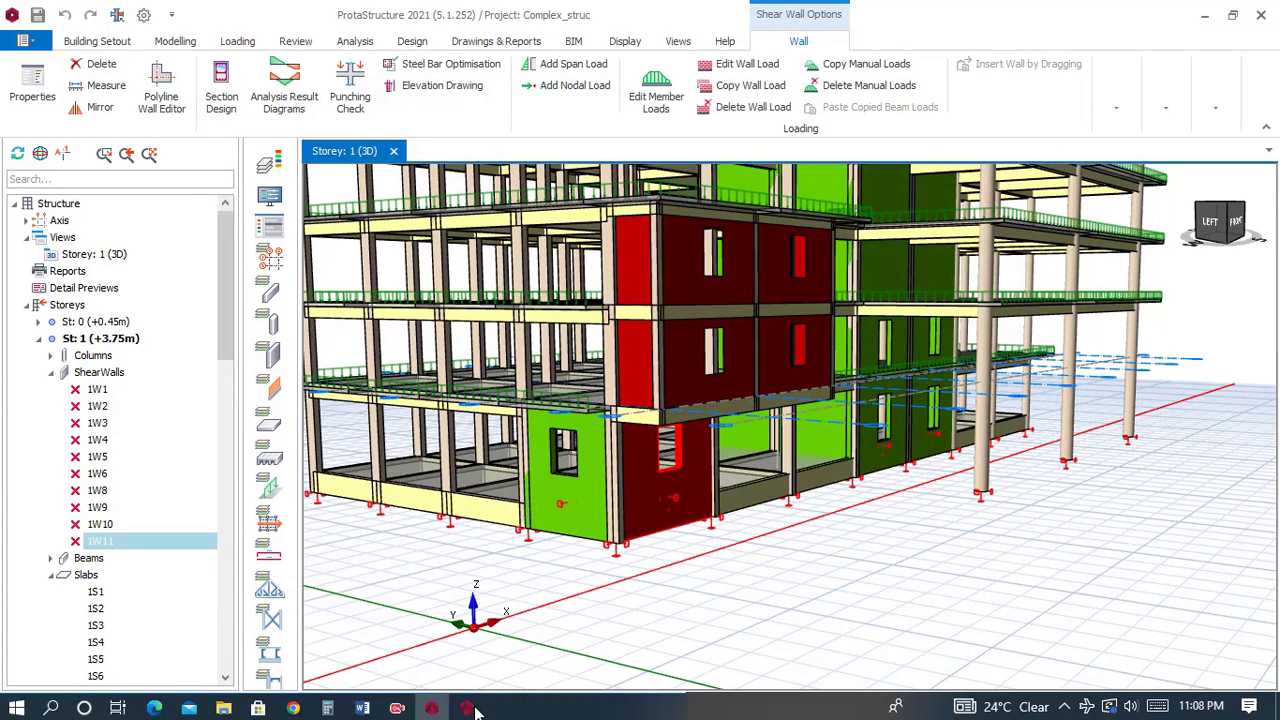
Reopen the adjacent wall's opening editor in the office building to review its opening values.
click(465, 707)
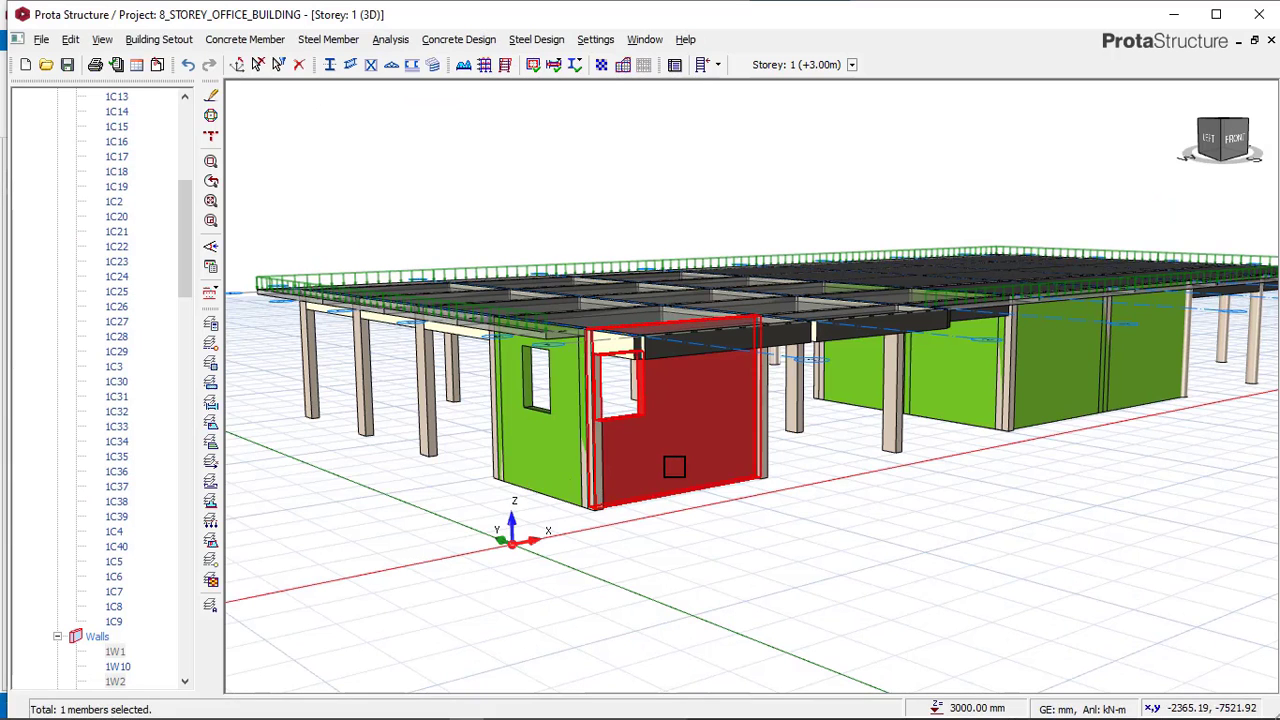
mouse_move(678, 466)
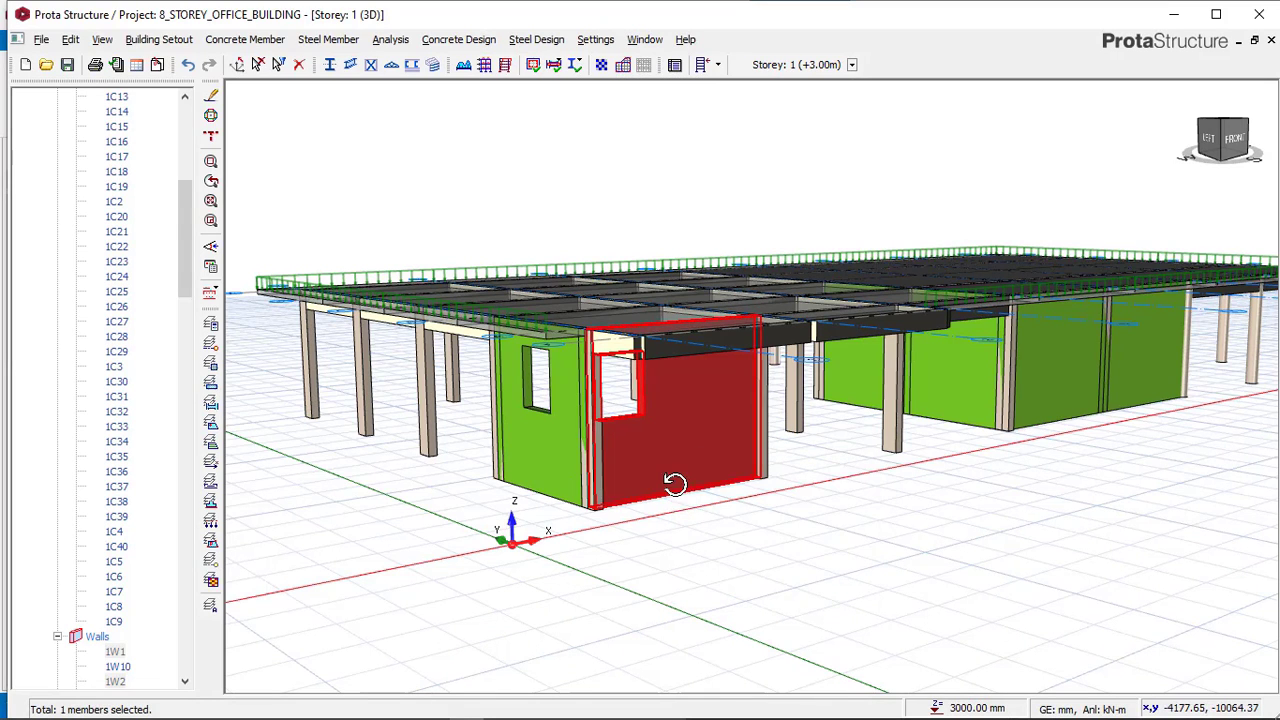
click(680, 517)
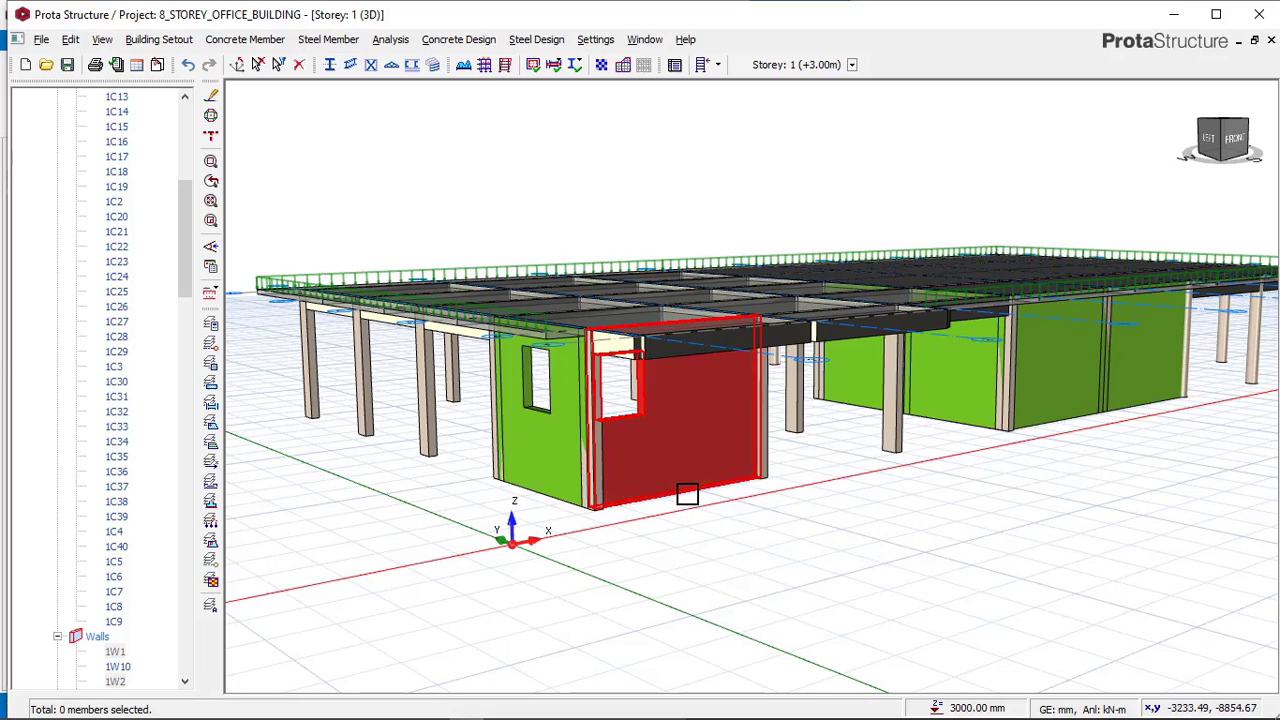
right_click(687, 494)
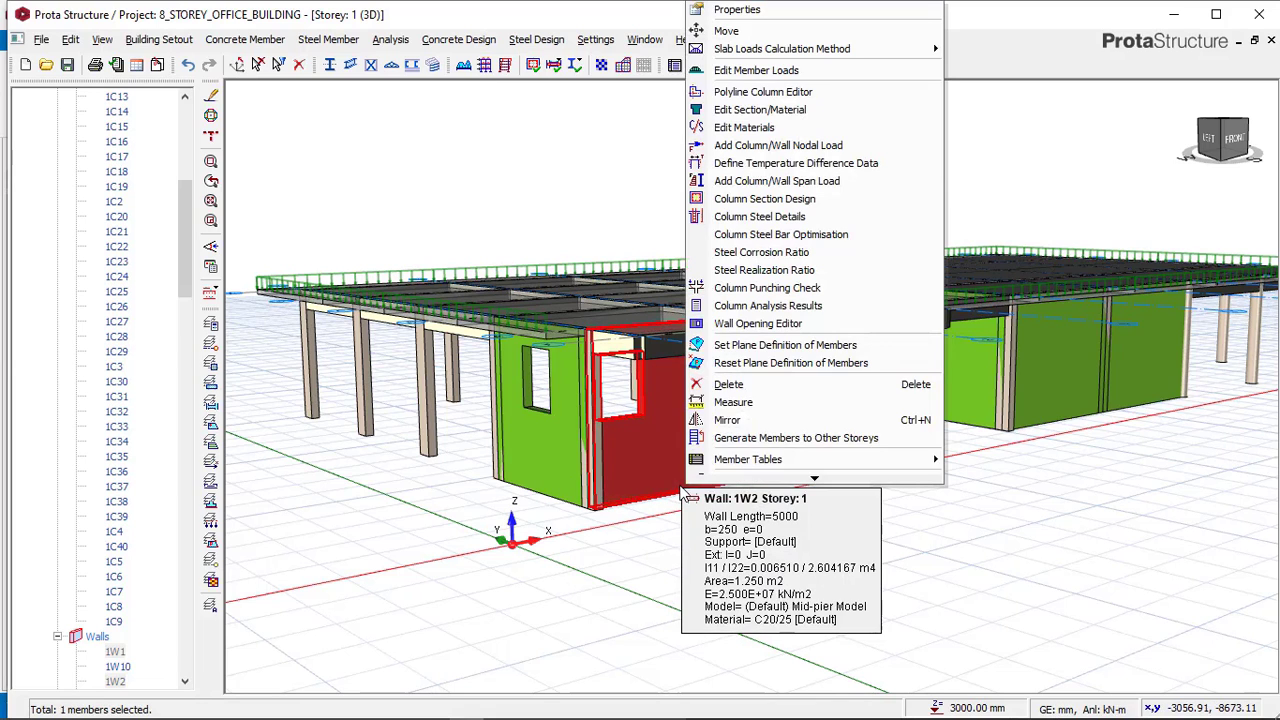
click(750, 326)
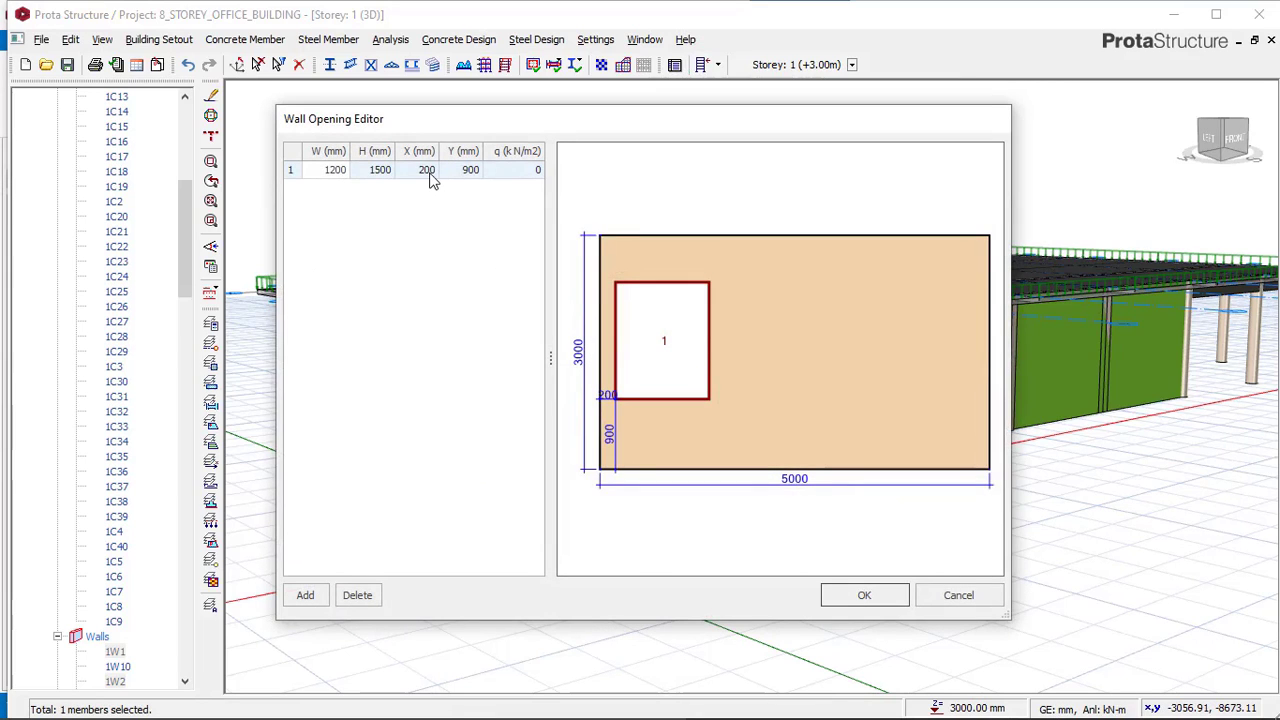
click(430, 175)
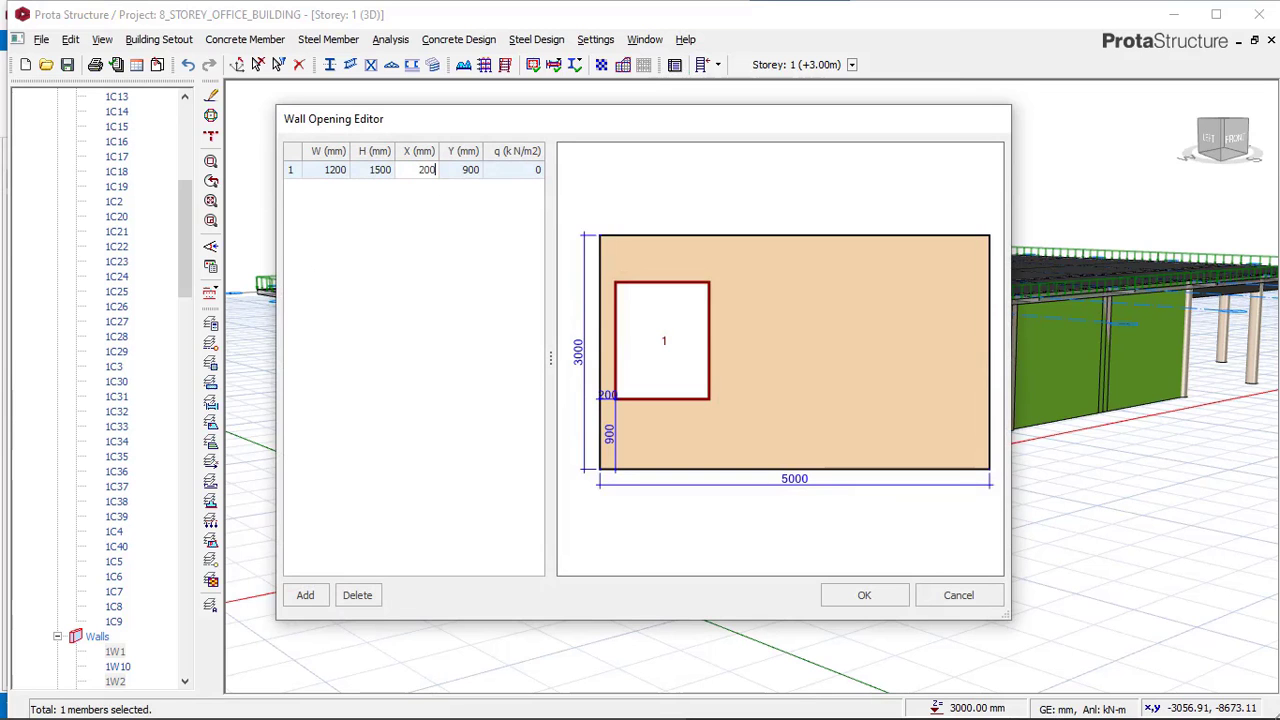
click(872, 594)
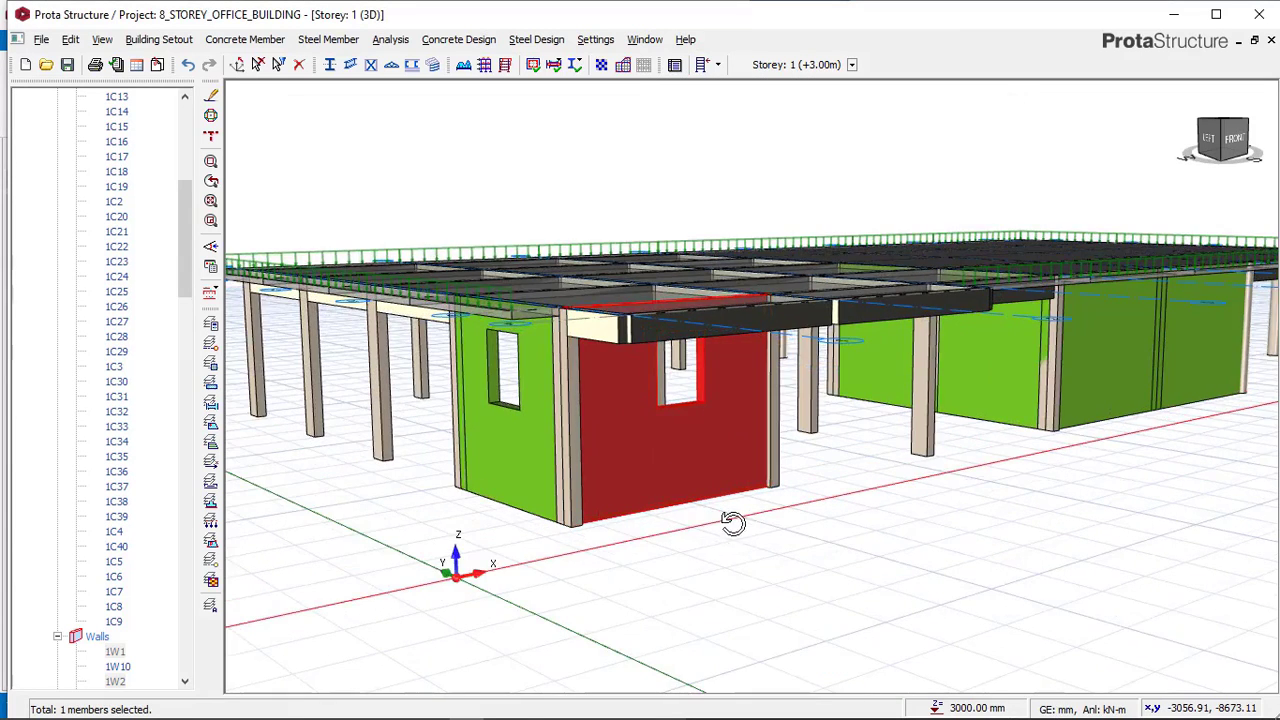
Orbit the reference model to the front and inspect the door opening dimensions of its front wall.
mouse_move(729, 520)
middle_down()
mouse_move(751, 517)
mouse_move(680, 523)
mouse_move(931, 517)
mouse_move(766, 517)
mouse_move(917, 411)
mouse_move(786, 420)
mouse_move(551, 677)
middle_up()
click(745, 575)
click(433, 706)
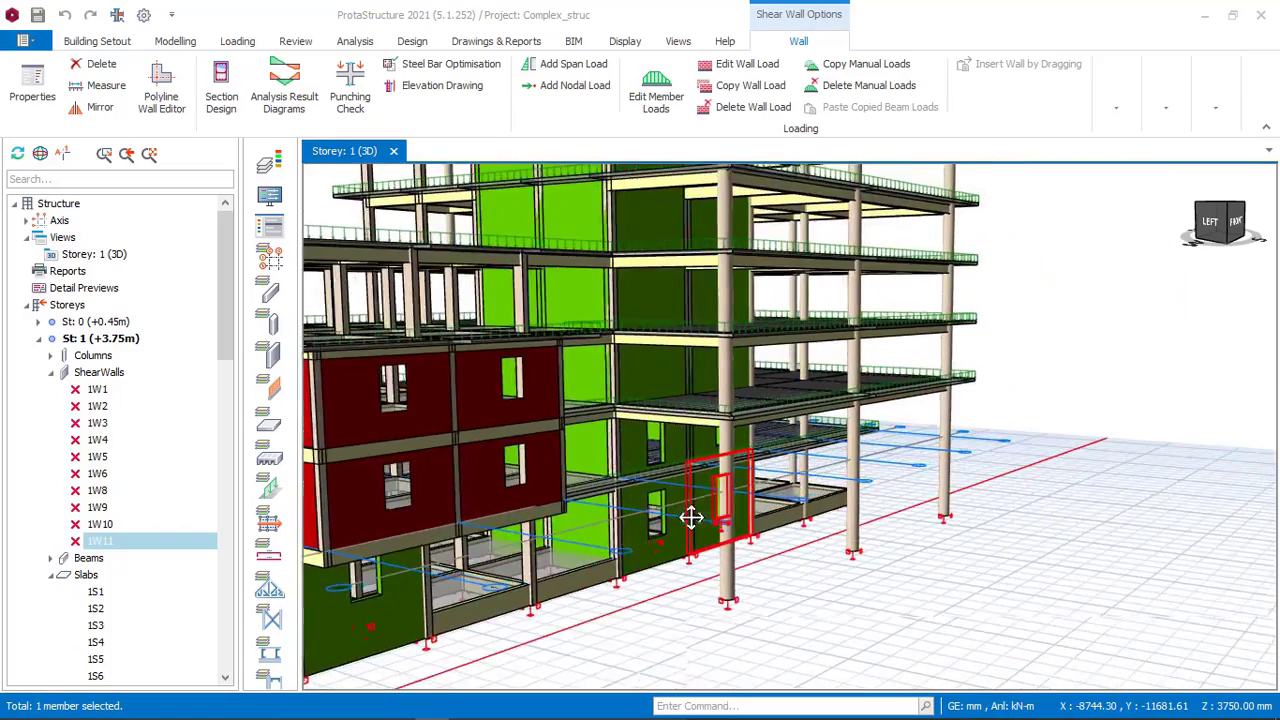
mouse_move(691, 517)
middle_down()
mouse_move(643, 500)
mouse_move(638, 519)
mouse_move(845, 515)
mouse_move(855, 490)
mouse_move(776, 490)
mouse_move(723, 517)
mouse_move(747, 495)
middle_up()
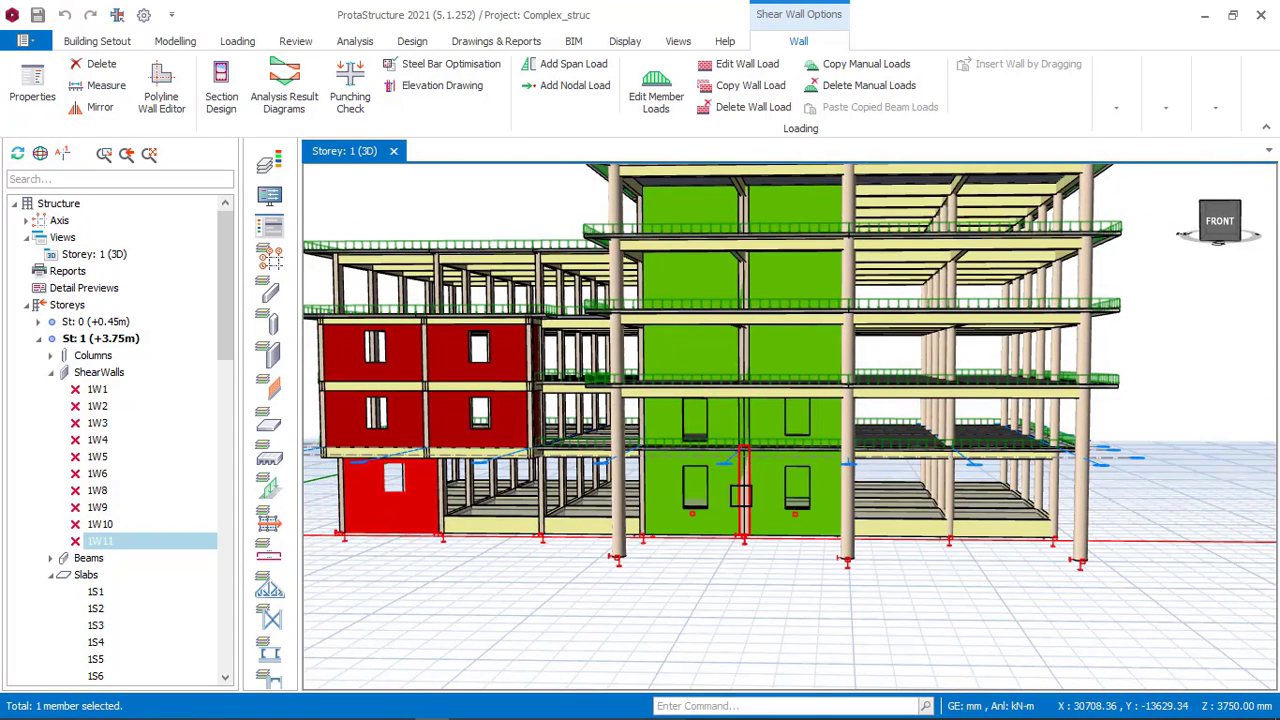
click(722, 502)
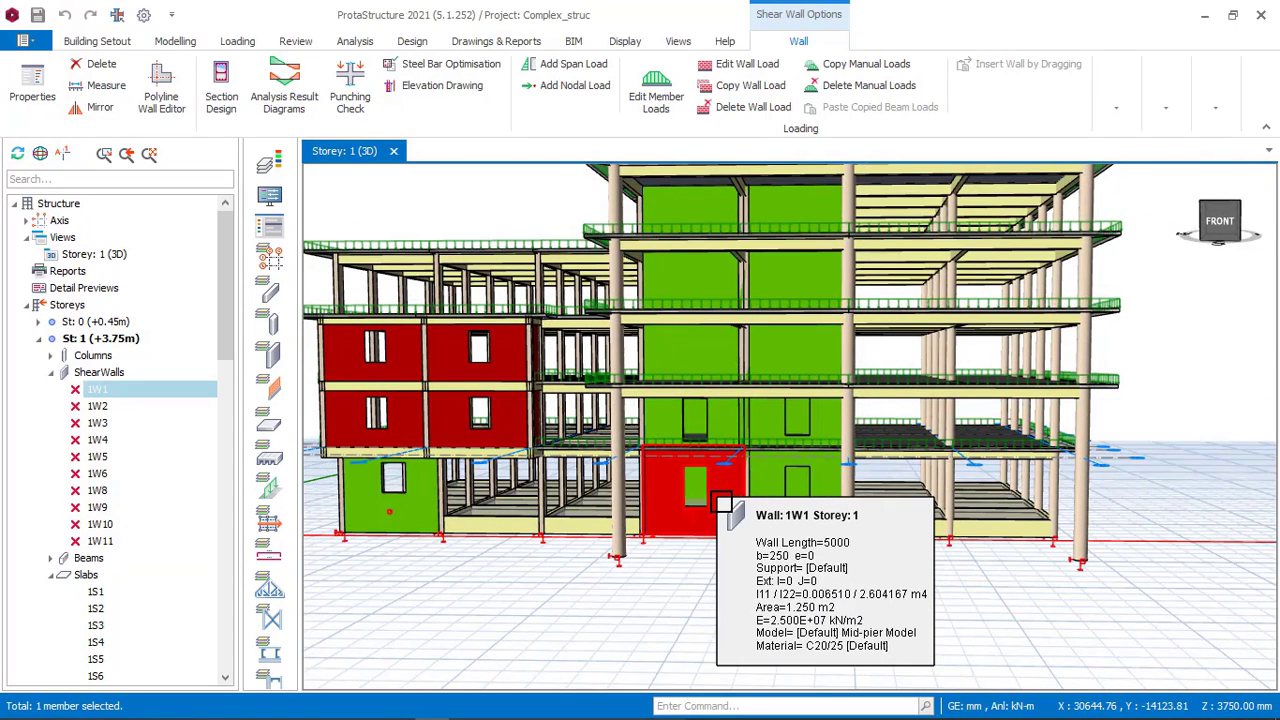
right_click(719, 498)
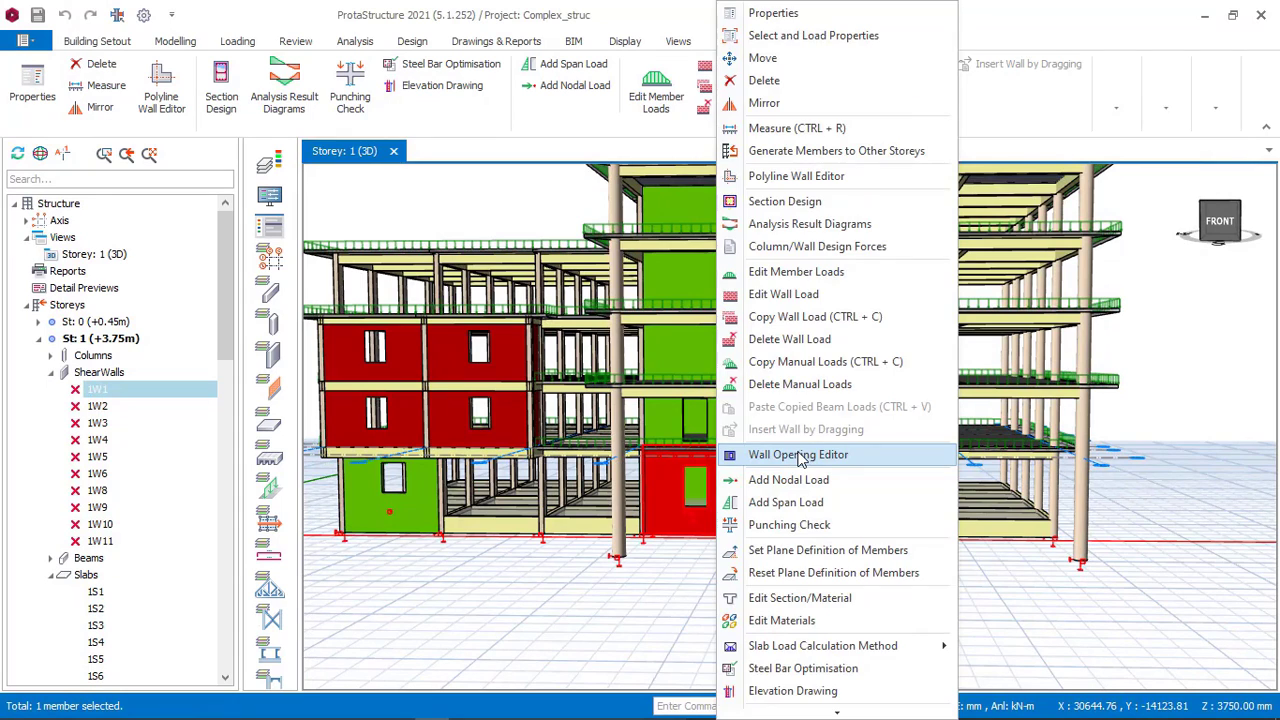
click(800, 456)
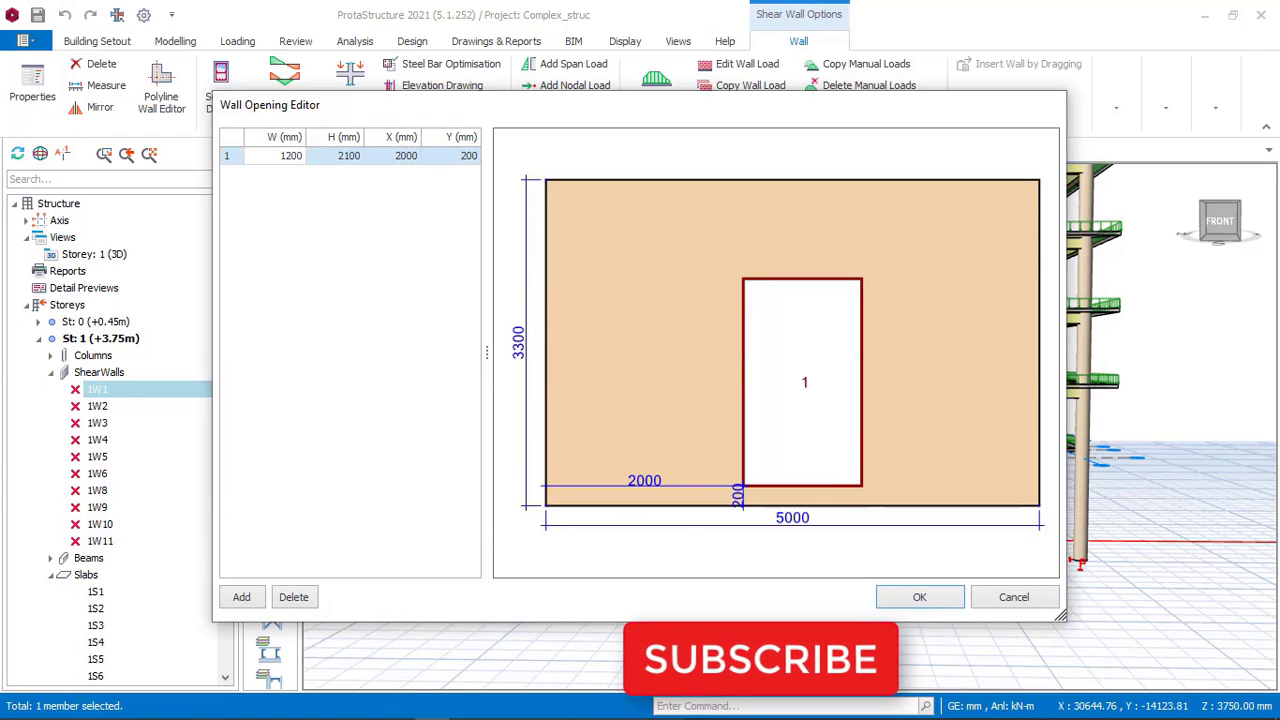
mouse_move(468, 709)
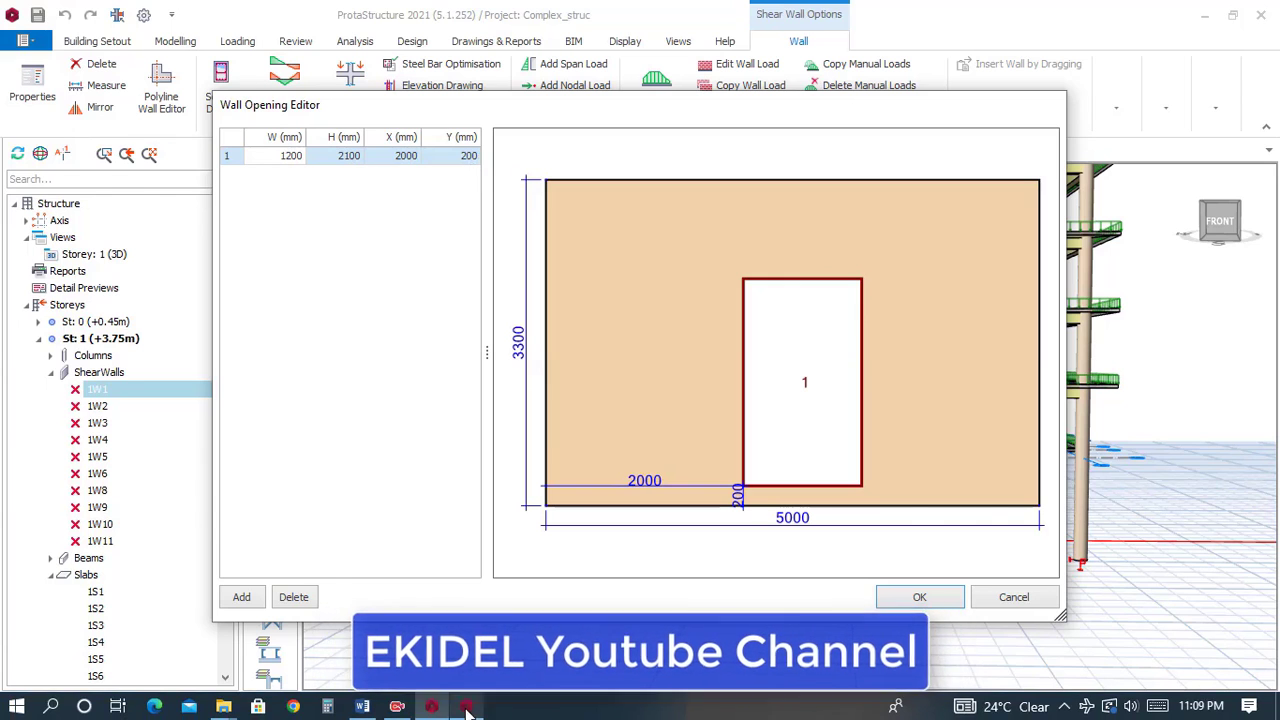
click(468, 710)
Add an opening 1200 mm wide and 2100 mm high to the matching front wall in the office building.
click(829, 415)
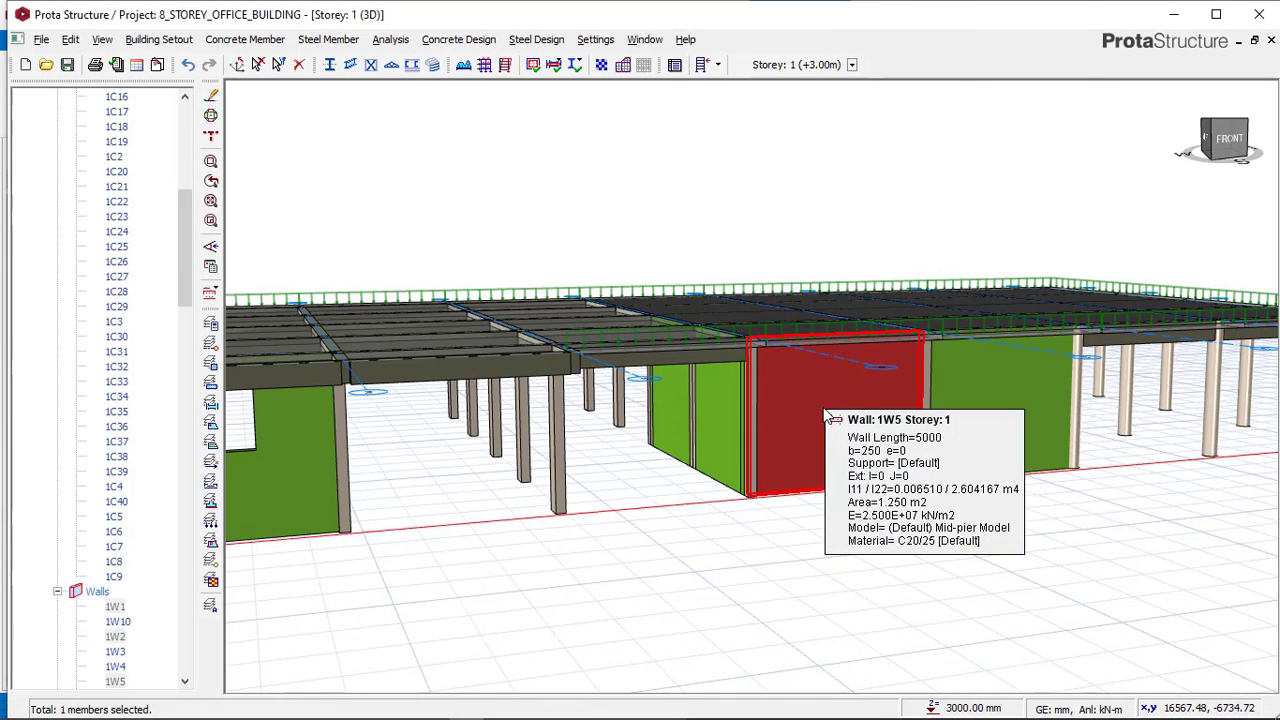
right_click(829, 417)
click(880, 323)
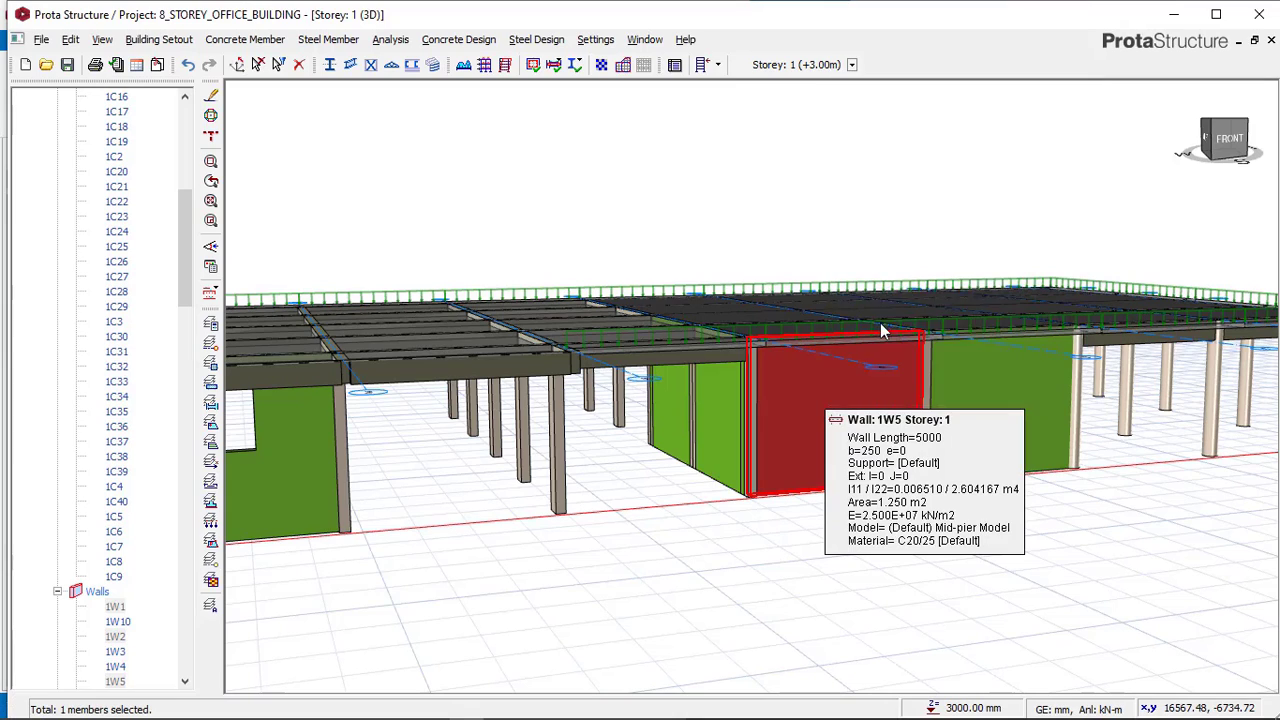
click(305, 595)
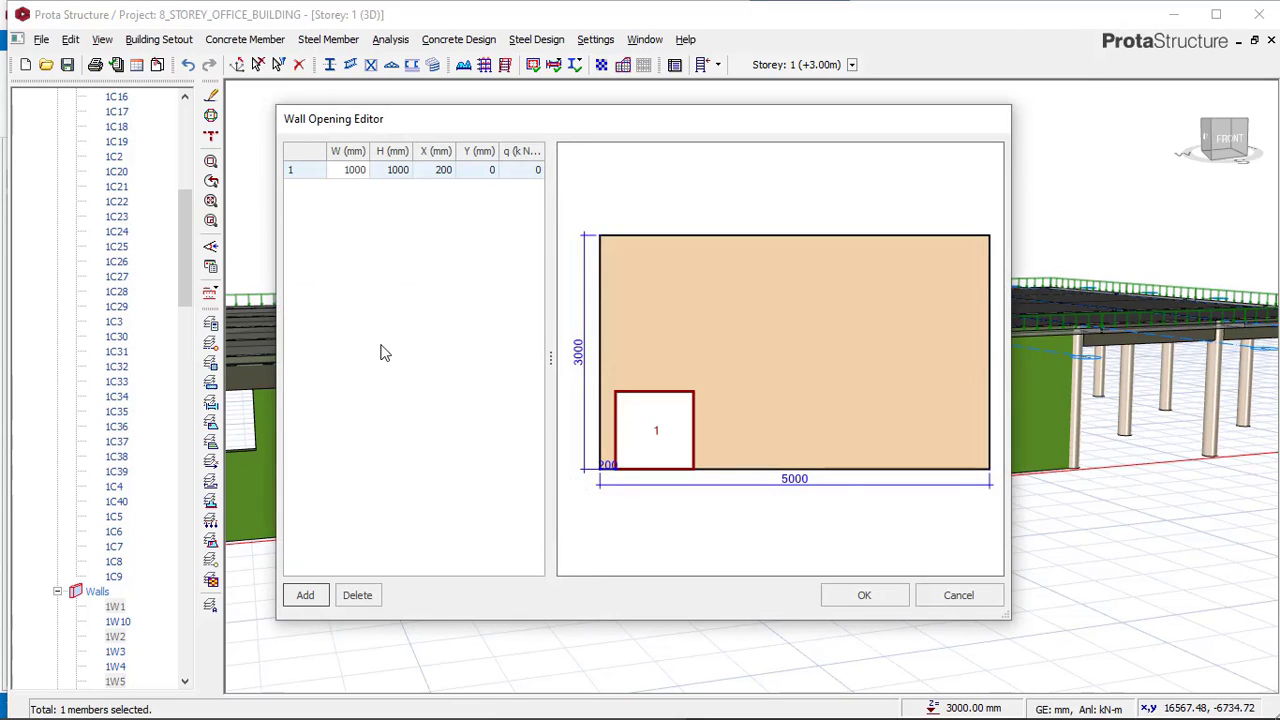
text(12)
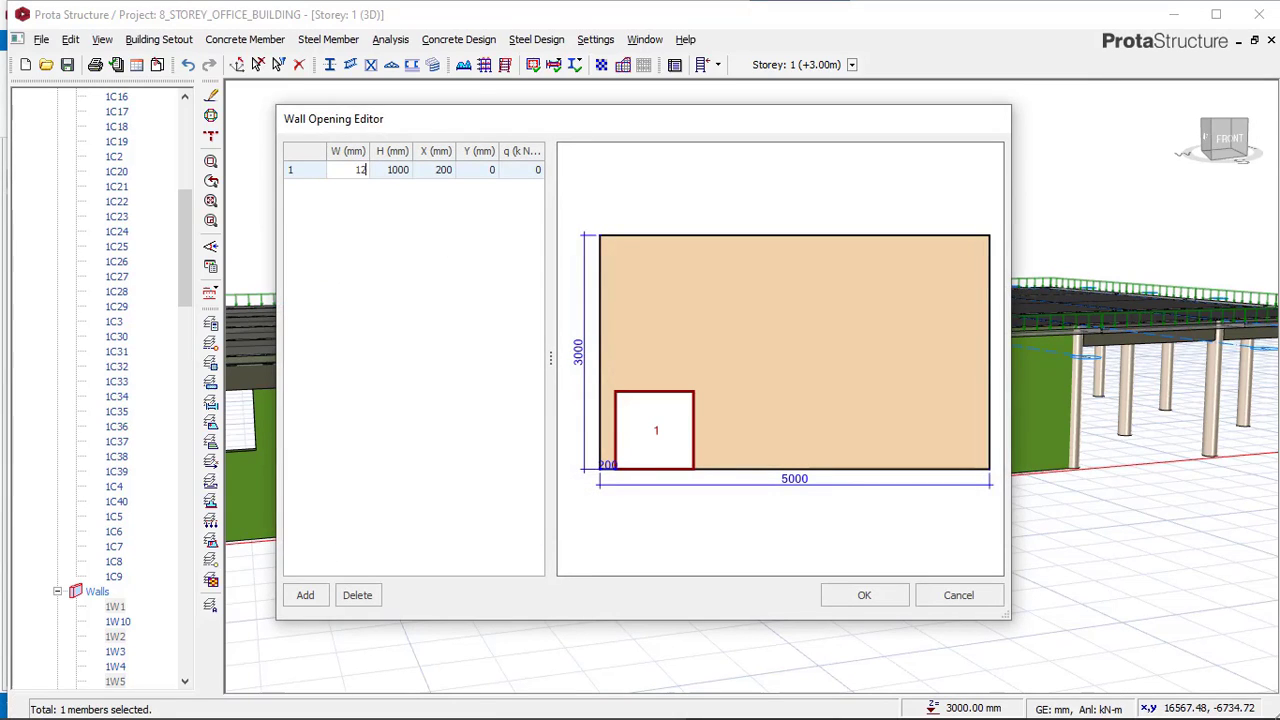
text(00)
key(Return)
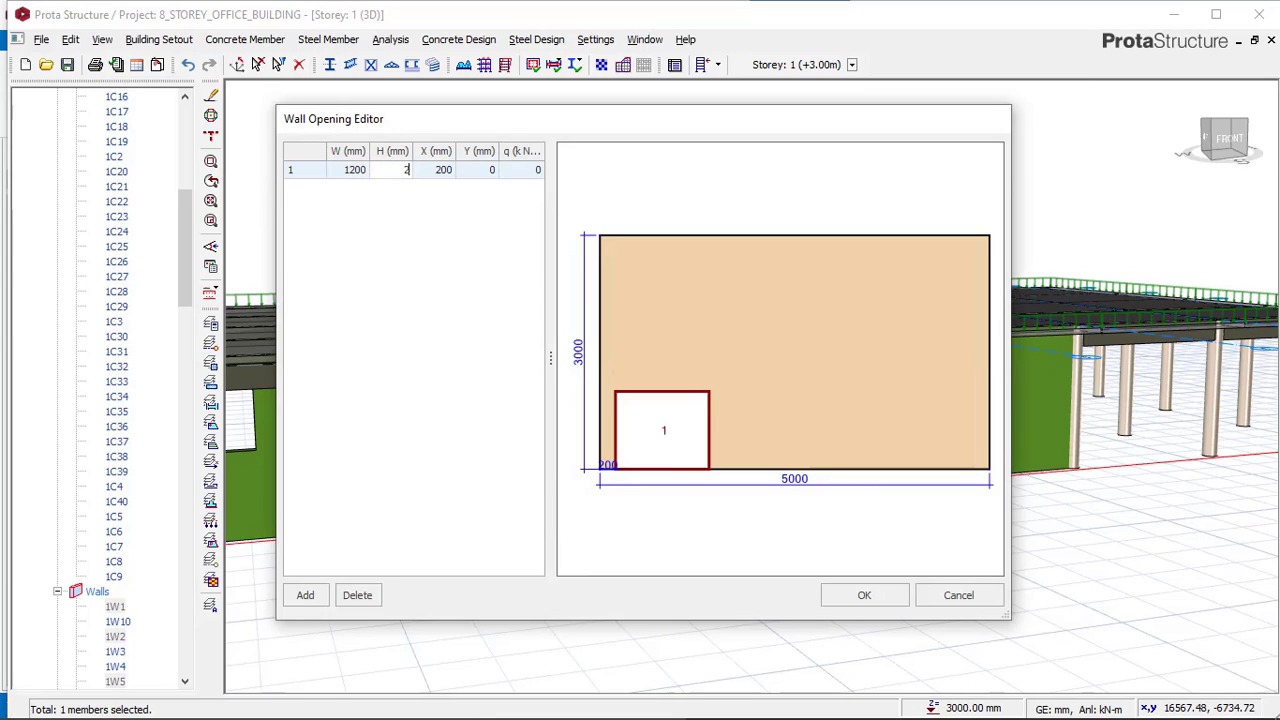
click(405, 170)
text(2100)
key(Return)
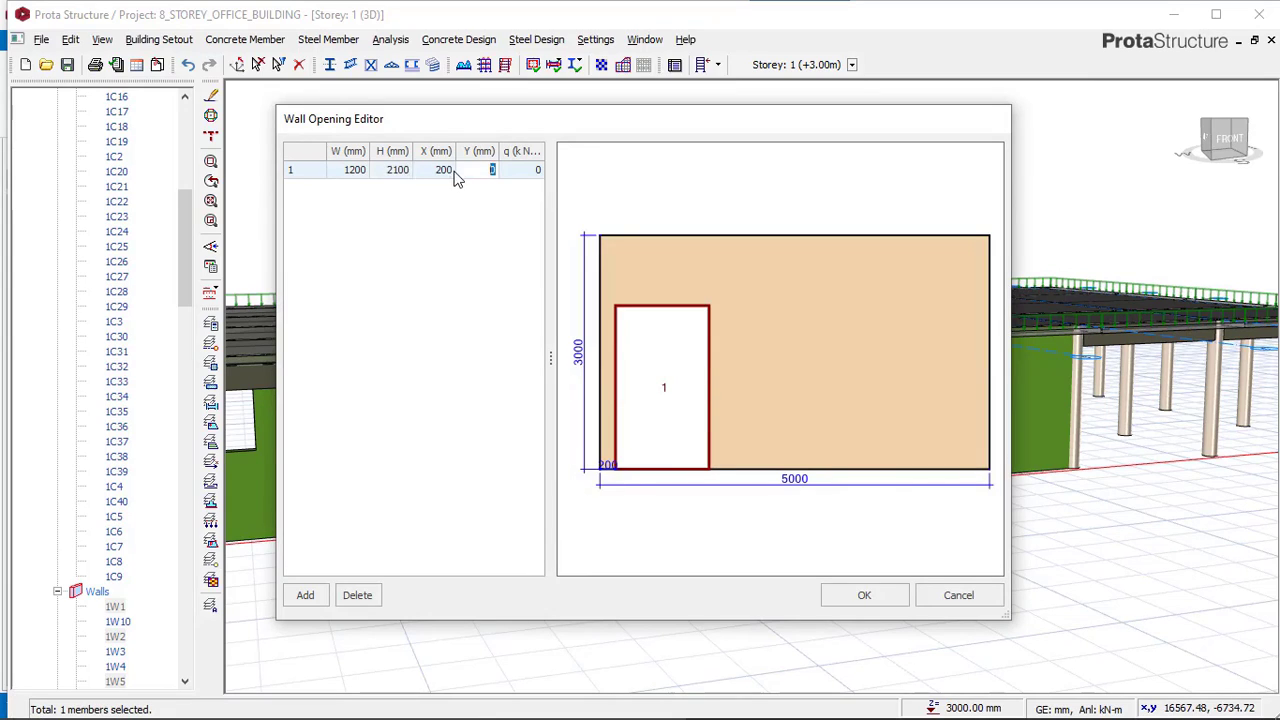
Set the opening's X offset to 2000 mm and Y offset to 900 mm and try to apply it.
click(443, 170)
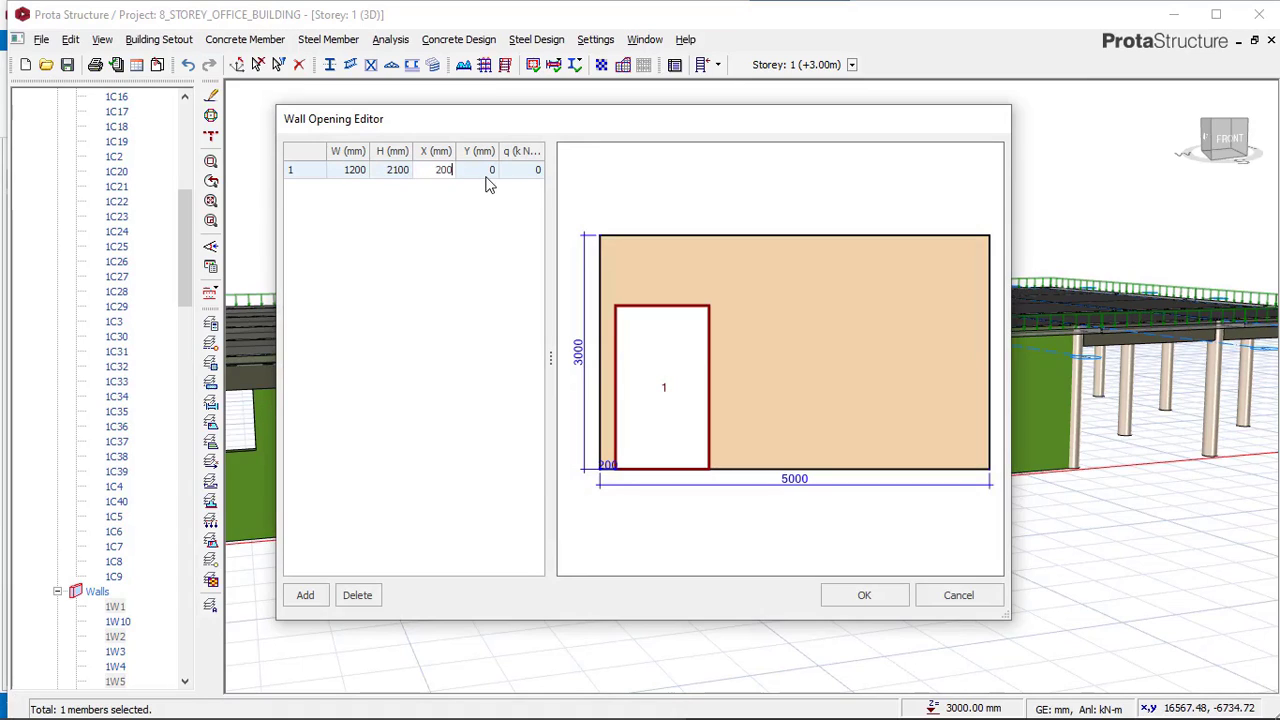
text(2000)
click(490, 170)
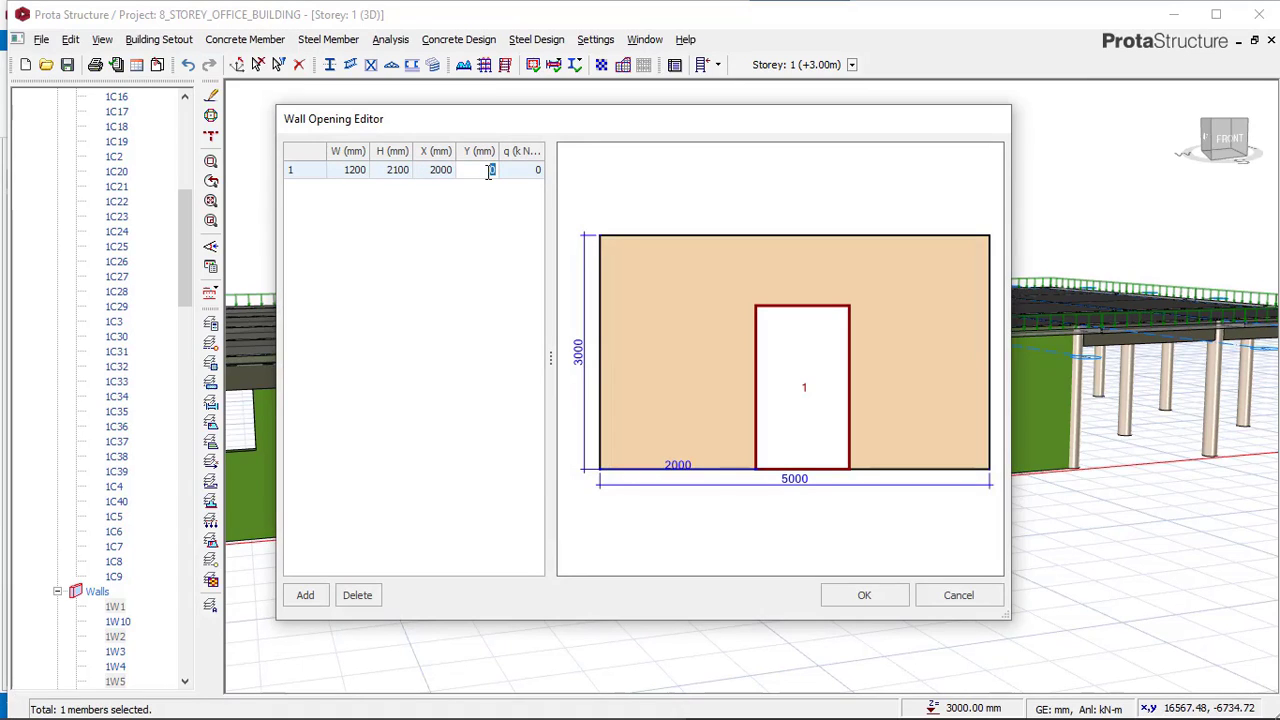
text(900)
click(860, 594)
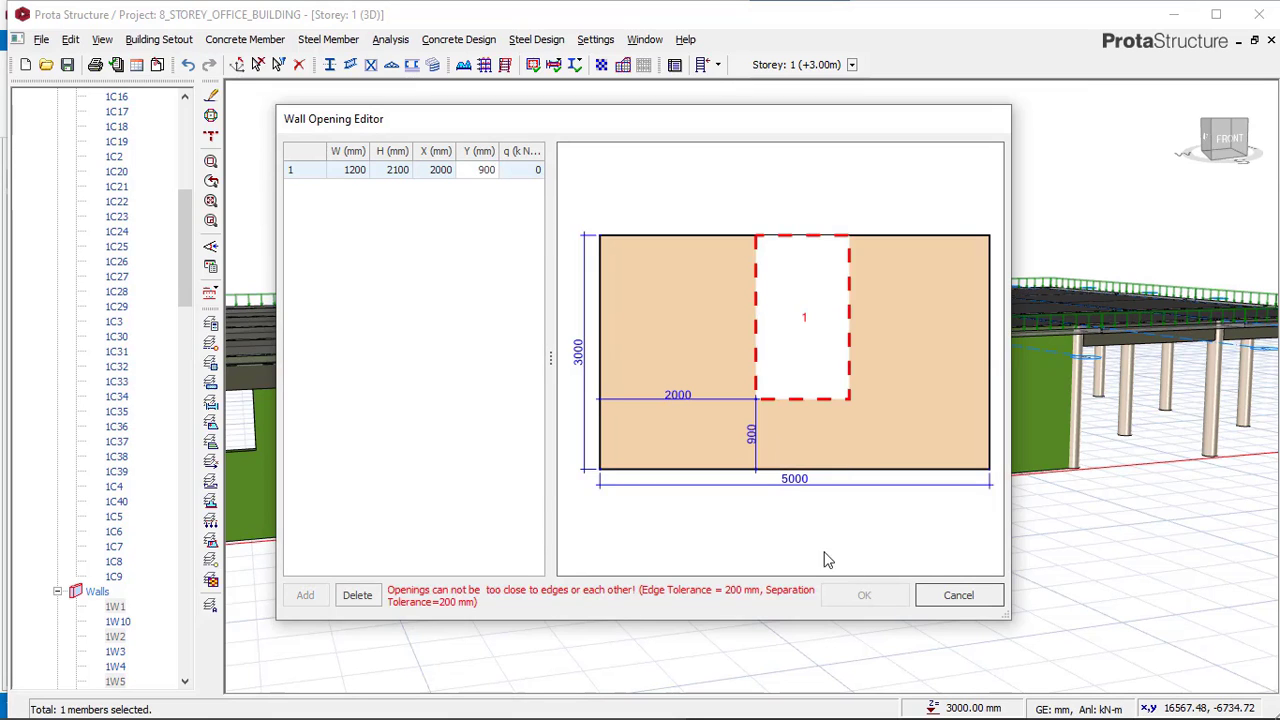
mouse_move(517, 703)
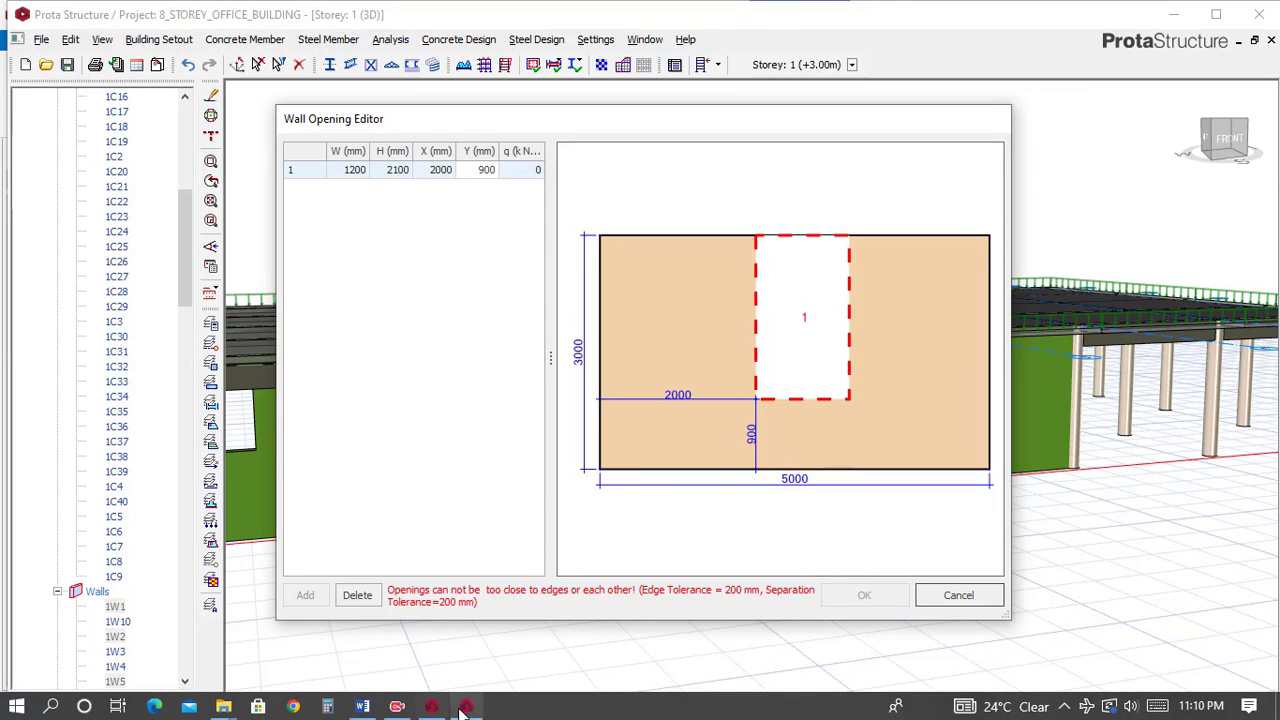
Compare with the reference model's opening, set the Y offset to 200 mm and apply the opening.
click(445, 710)
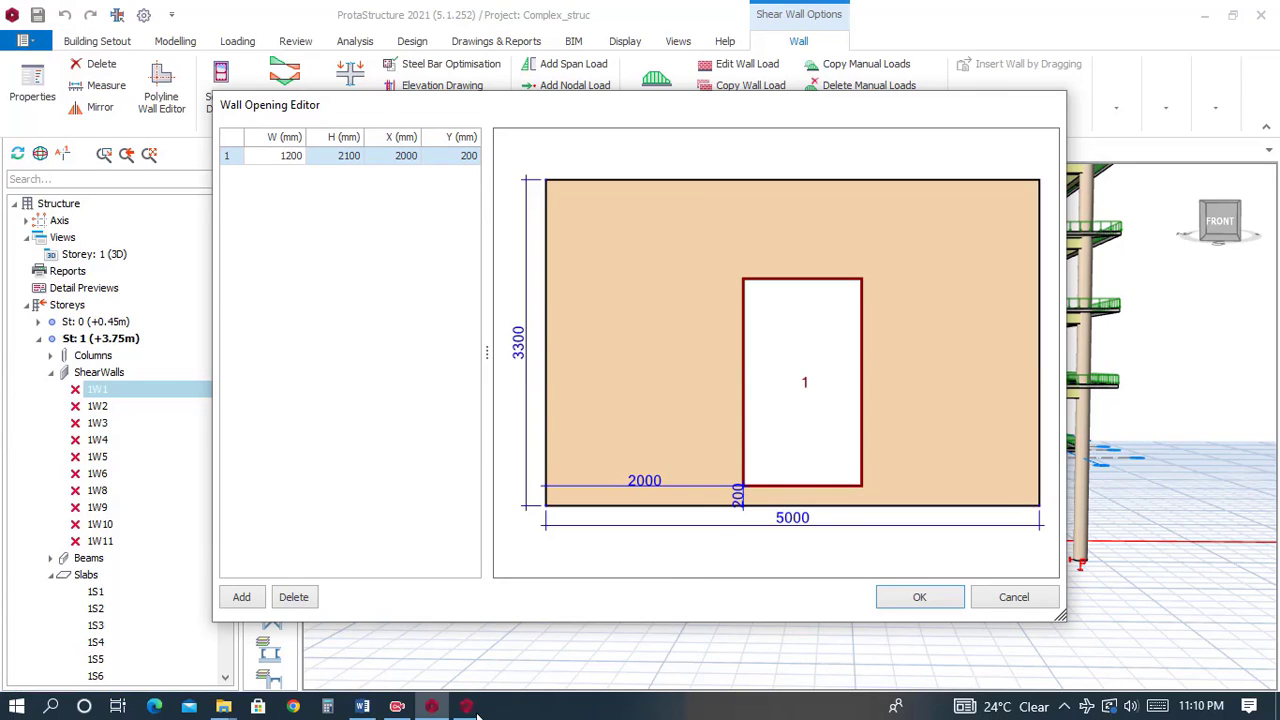
click(466, 710)
double_click(486, 170)
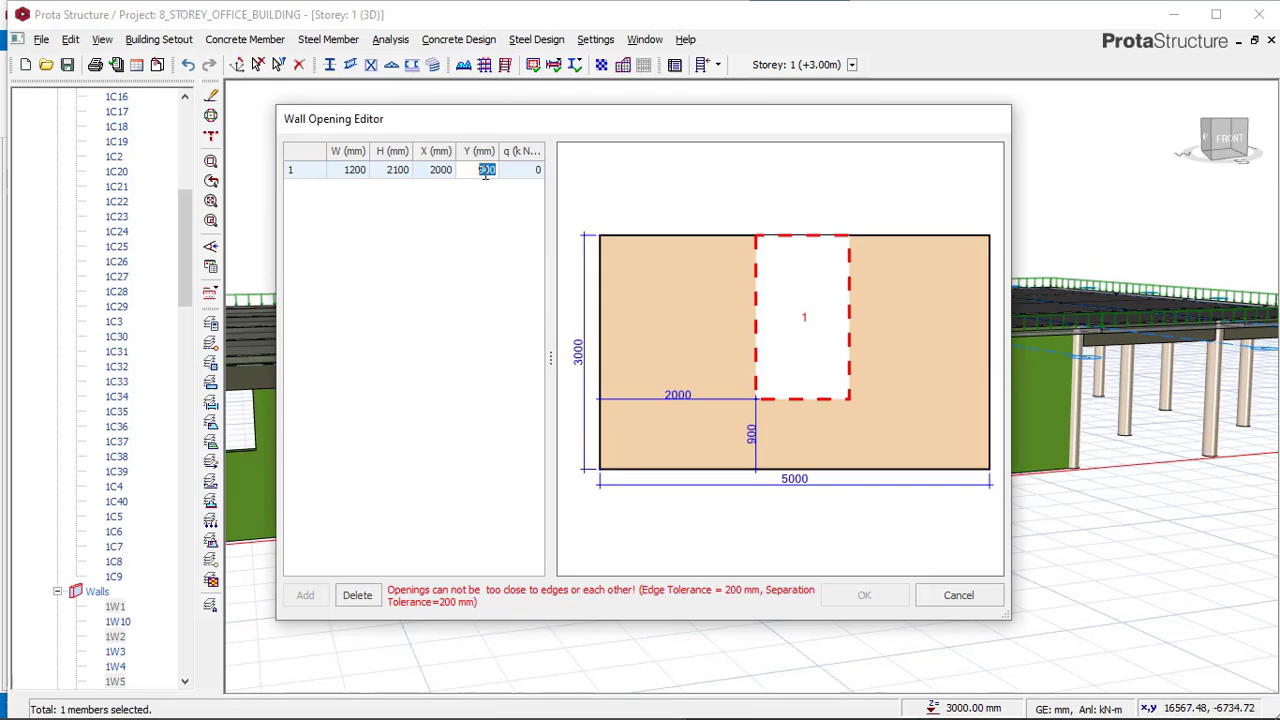
text(200)
key(Return)
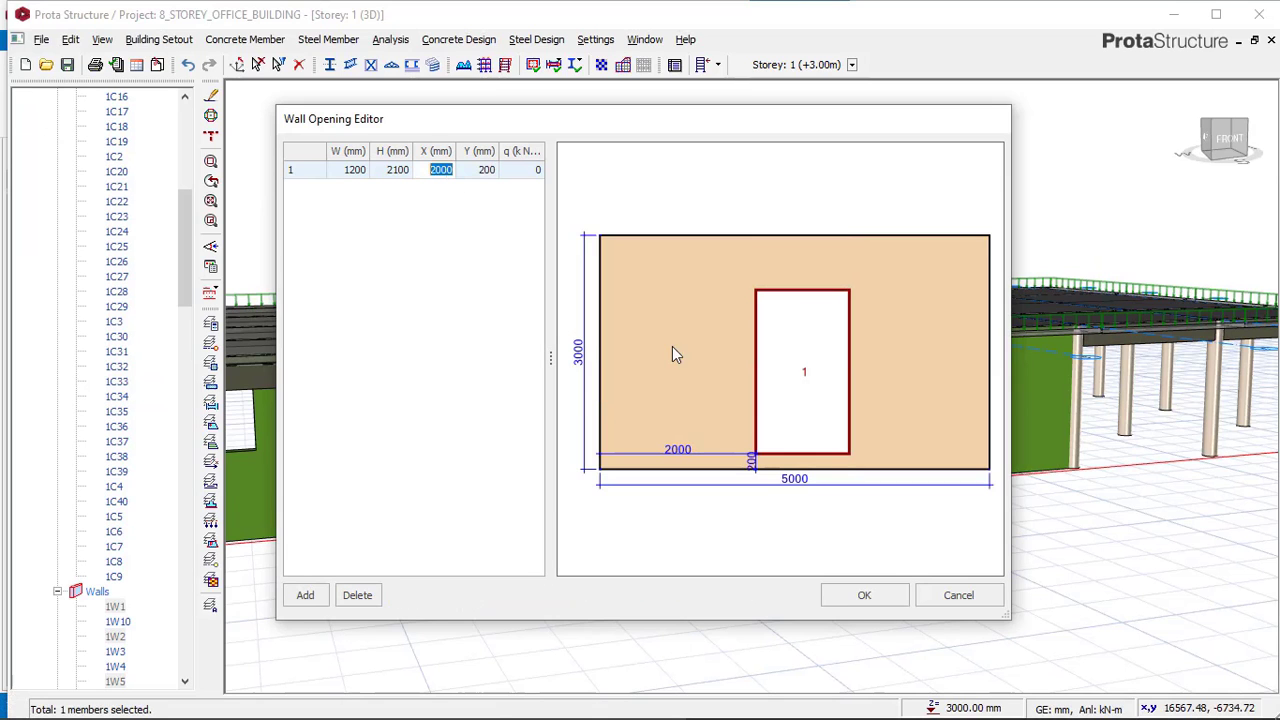
click(864, 595)
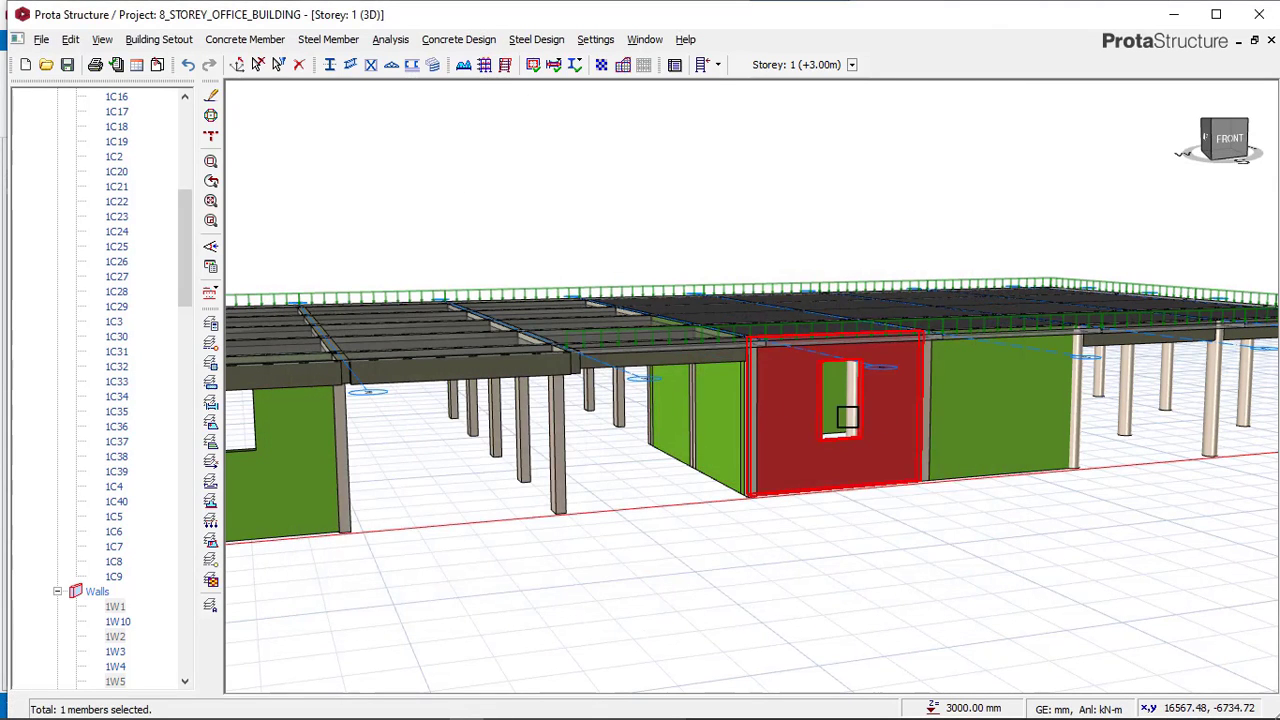
Open the opening editor of the neighbouring front wall and add an opening 1200 mm wide and 2100 mm high.
middle_drag(848, 423, 830, 450)
right_click(1062, 449)
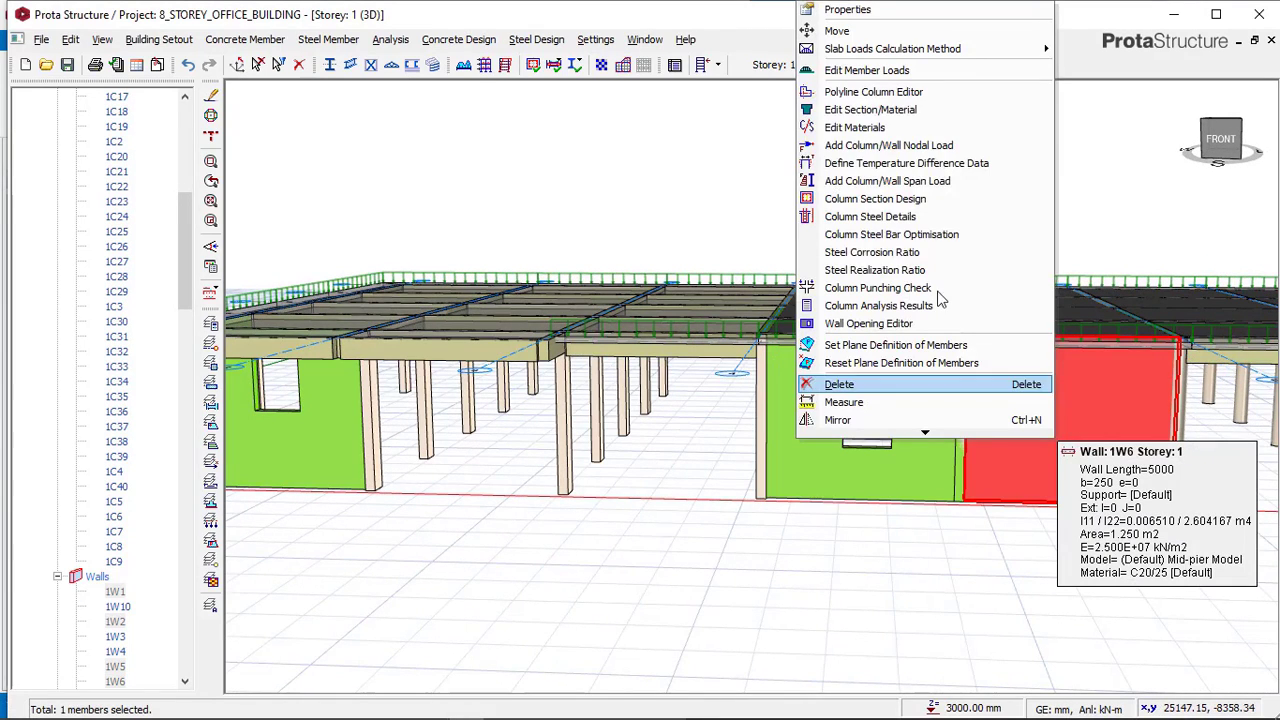
click(881, 318)
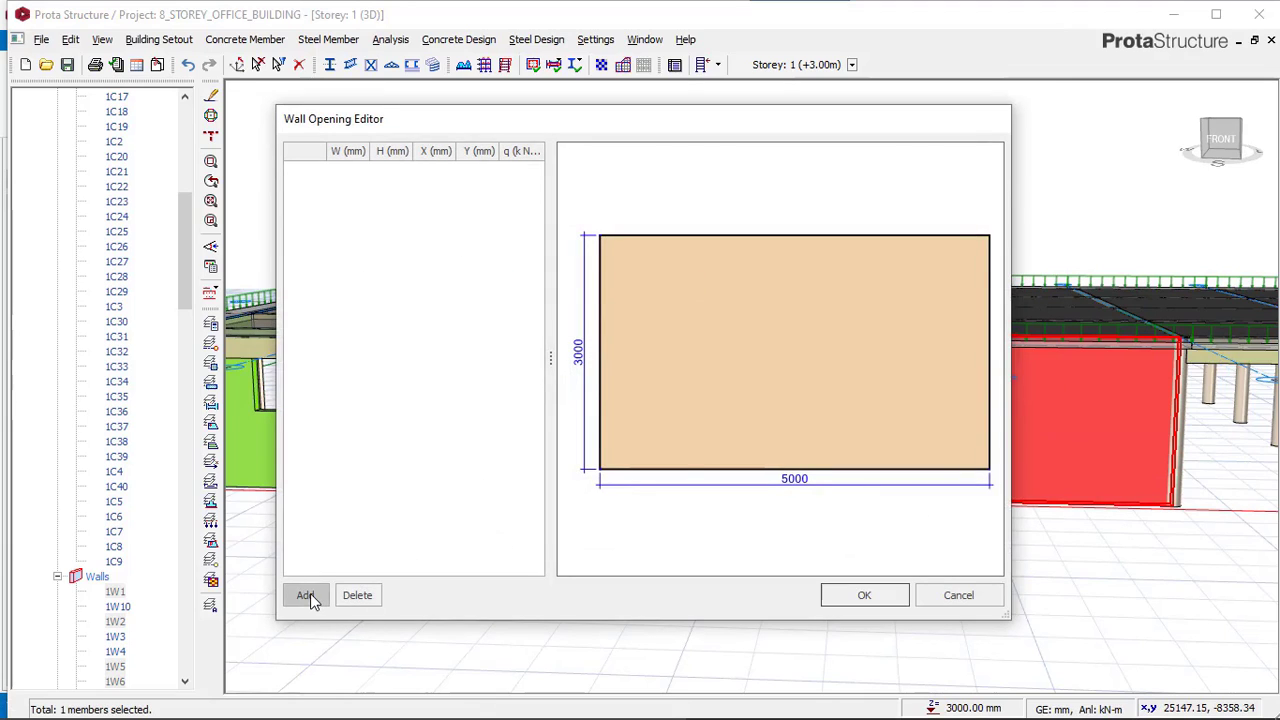
click(306, 596)
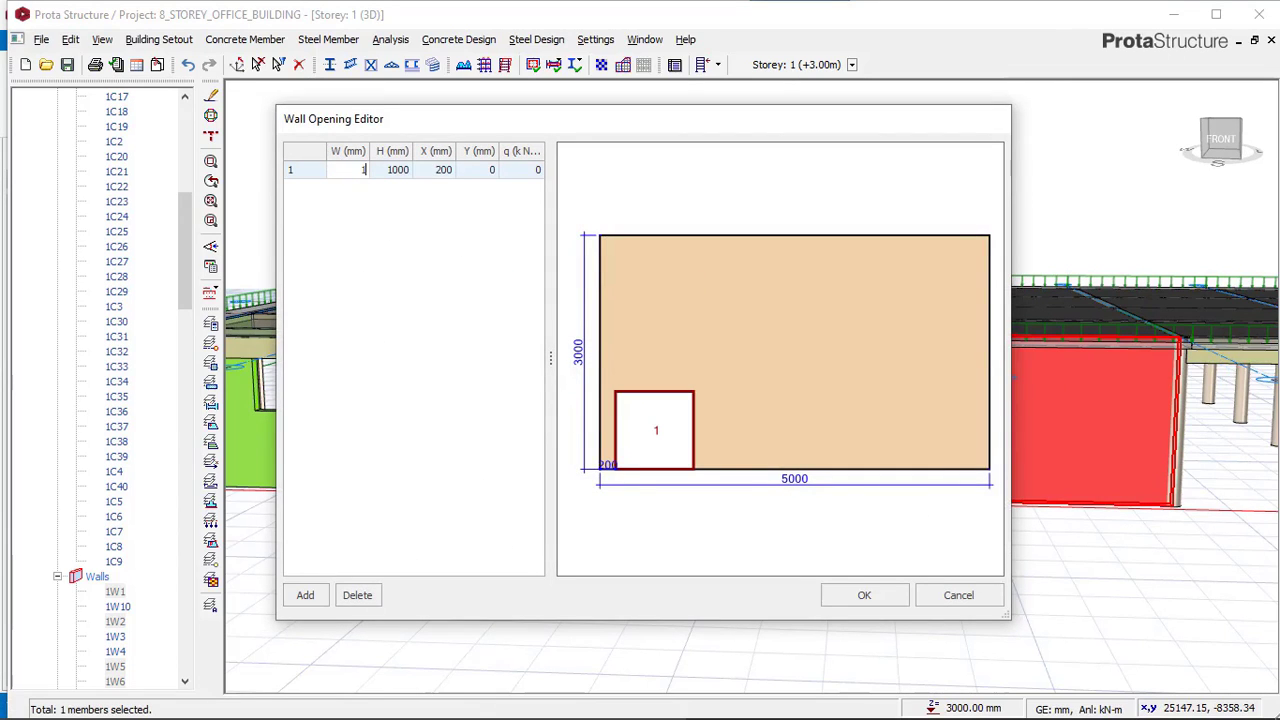
click(404, 170)
click(404, 170)
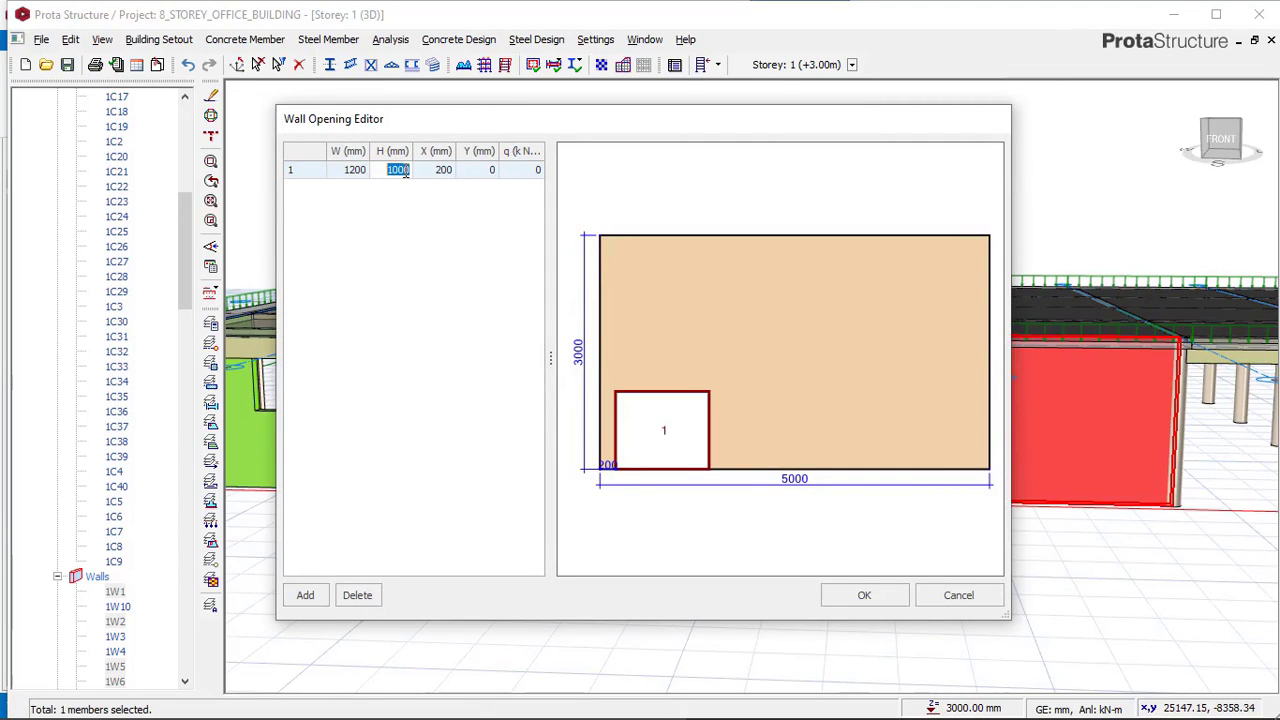
text(2)
Position the new opening at X 2000 mm and Y 200 mm and apply it.
click(455, 174)
click(452, 172)
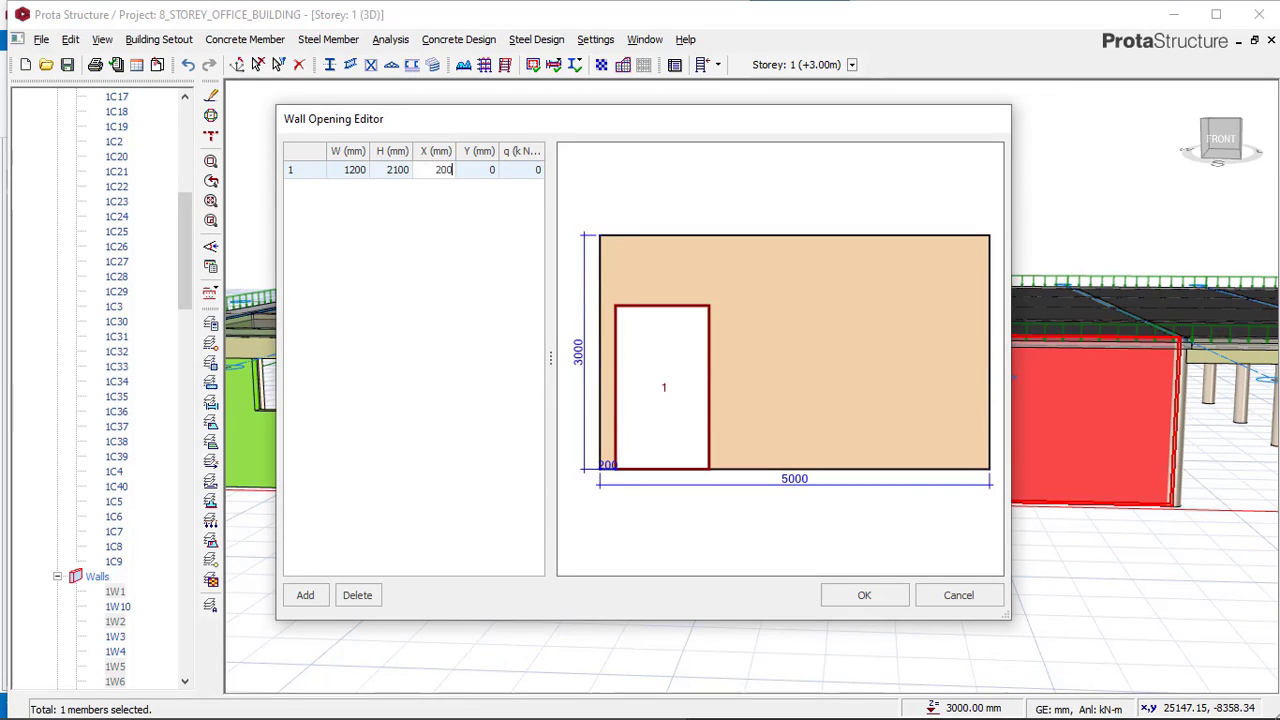
text(2000)
click(492, 173)
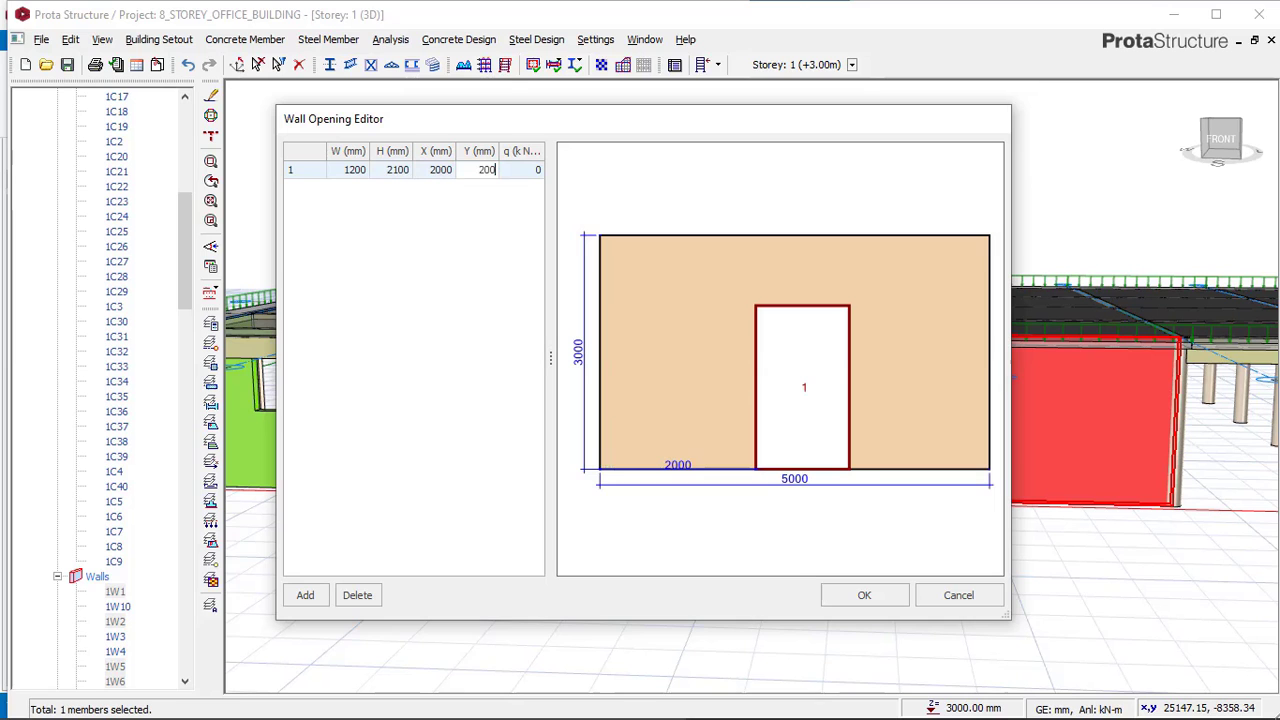
text(200)
key(Return)
click(864, 595)
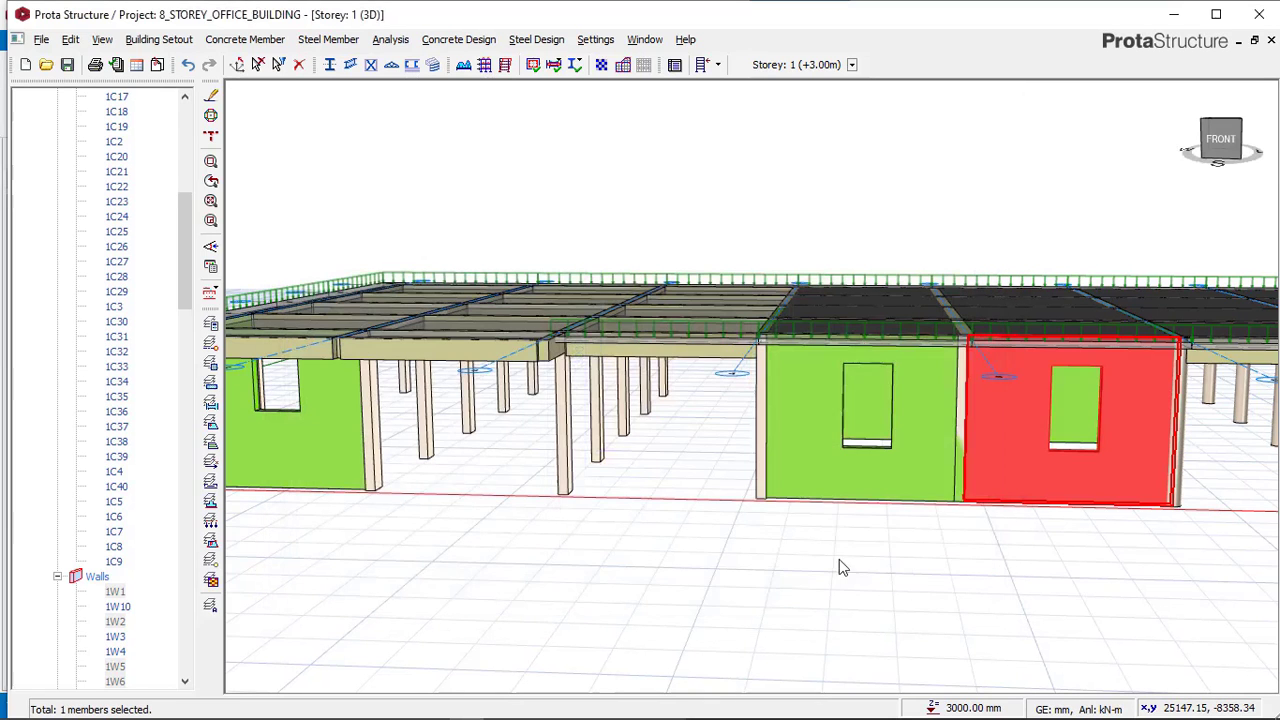
Close the reference model's opening editor and orbit the reference model to inspect its side walls.
mouse_move(711, 614)
middle_down()
mouse_move(783, 606)
mouse_move(732, 601)
middle_up()
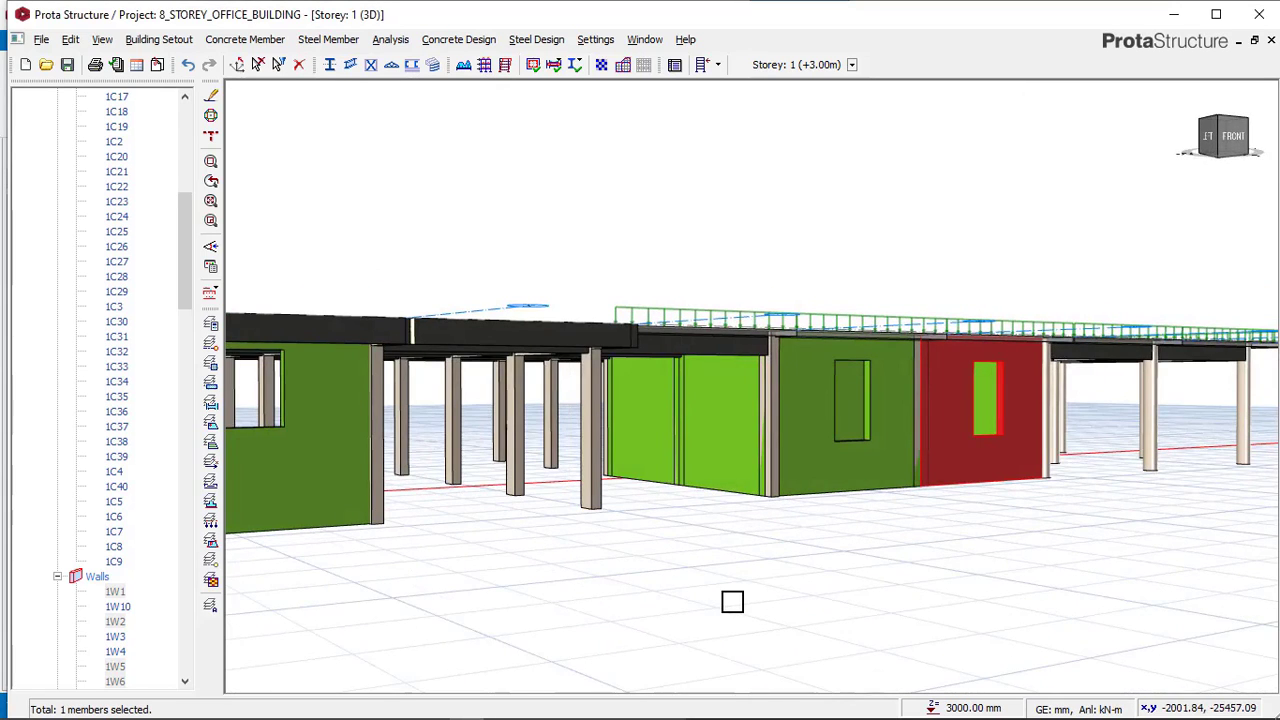
mouse_move(501, 710)
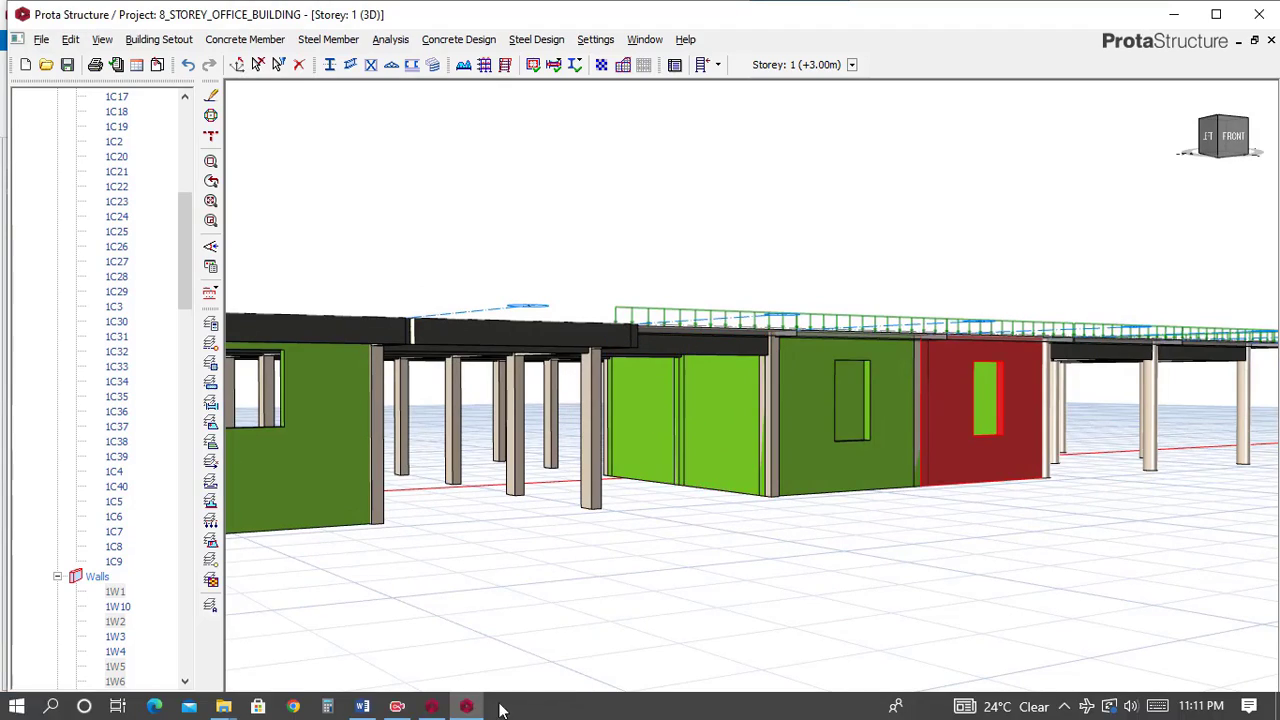
click(433, 707)
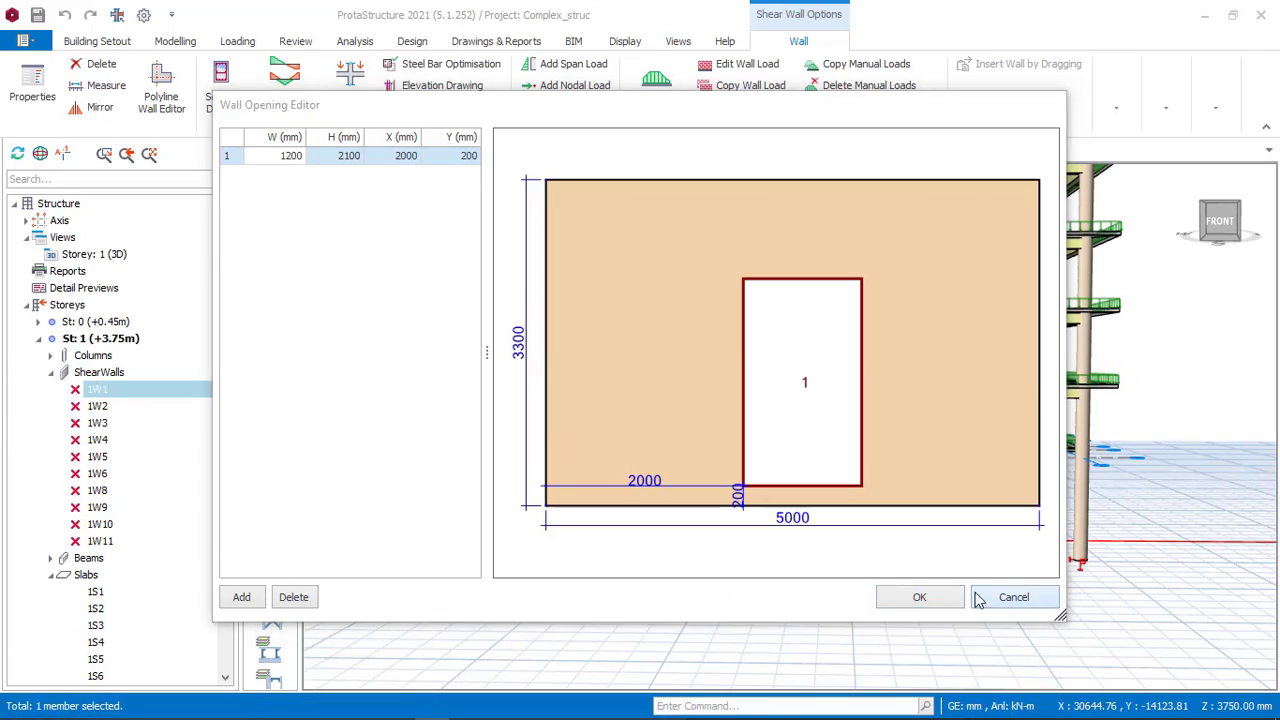
click(1005, 596)
middle_drag(749, 545, 702, 510)
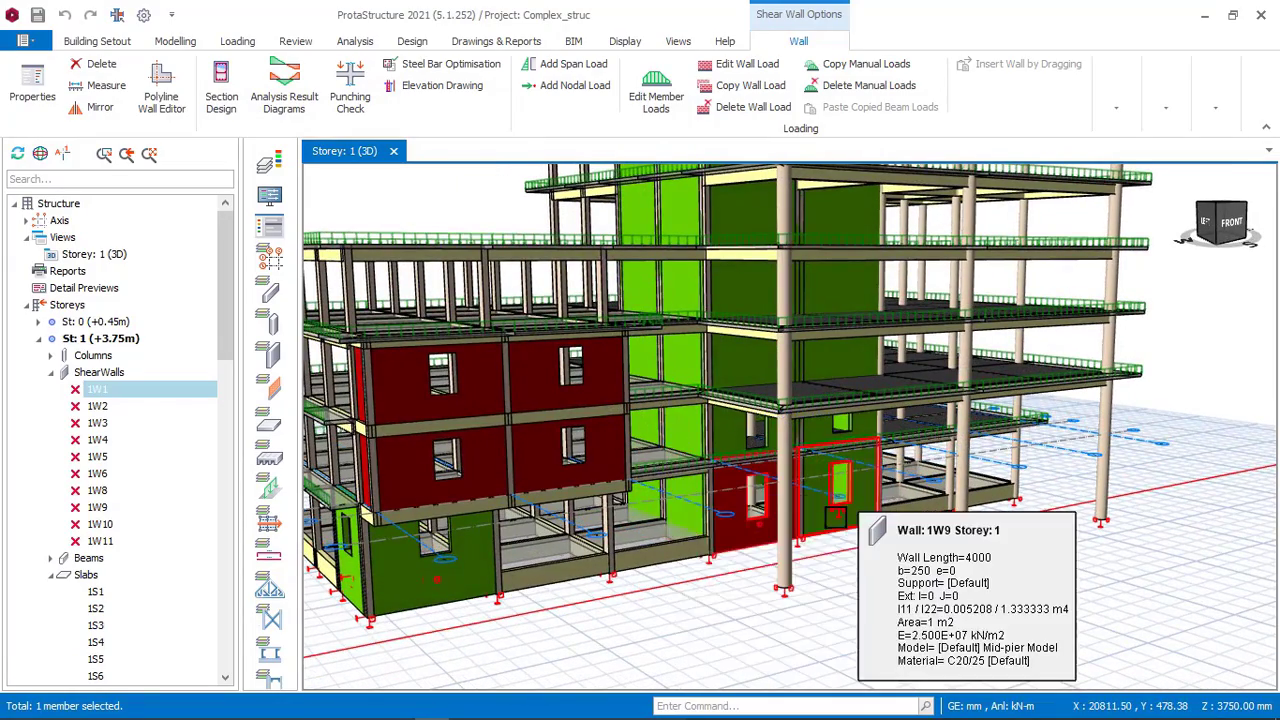
middle_drag(802, 508, 825, 492)
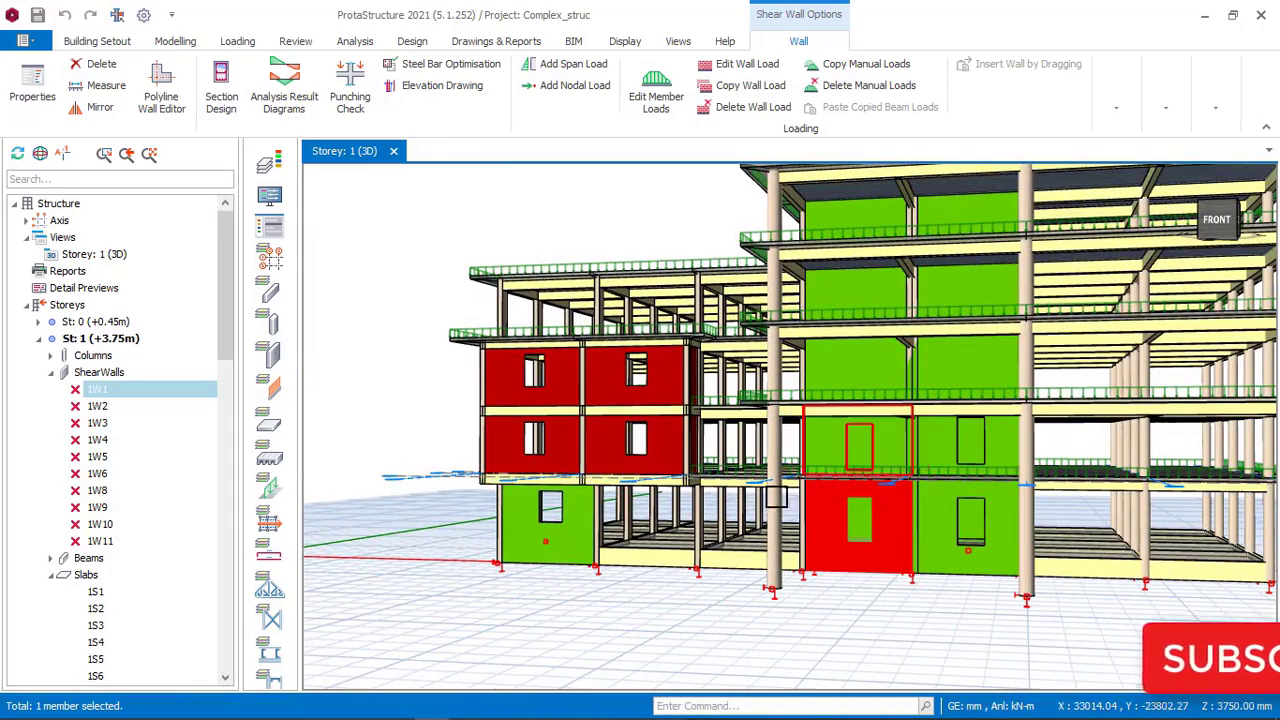
middle_drag(700, 540, 791, 535)
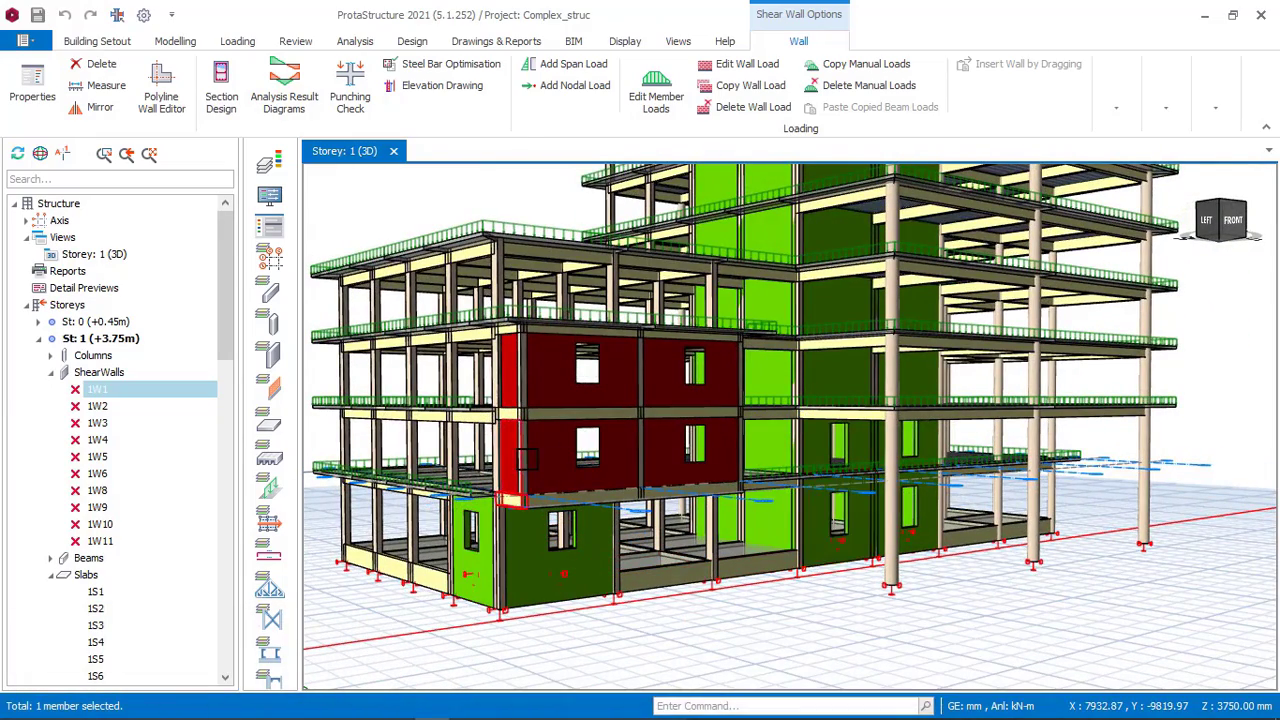
middle_drag(510, 460, 592, 456)
key(Escape)
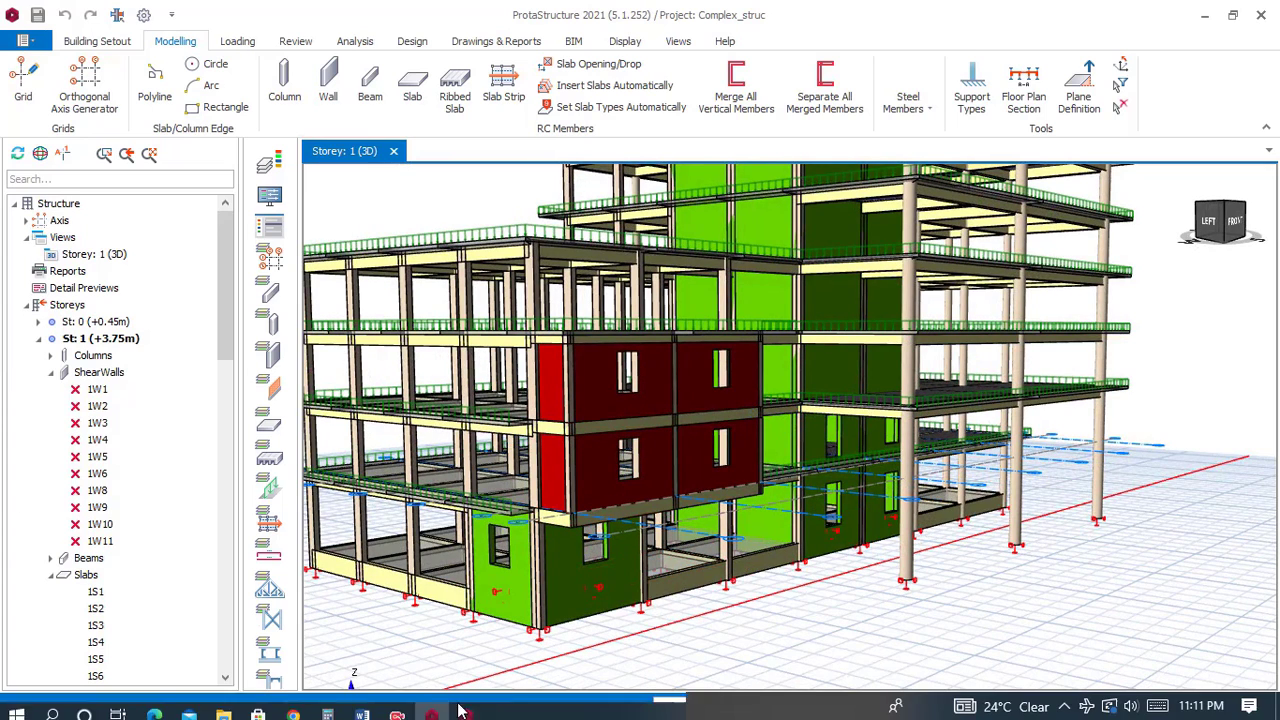
Select the edge beam on the office building's side and open its beam wall load editor.
click(467, 706)
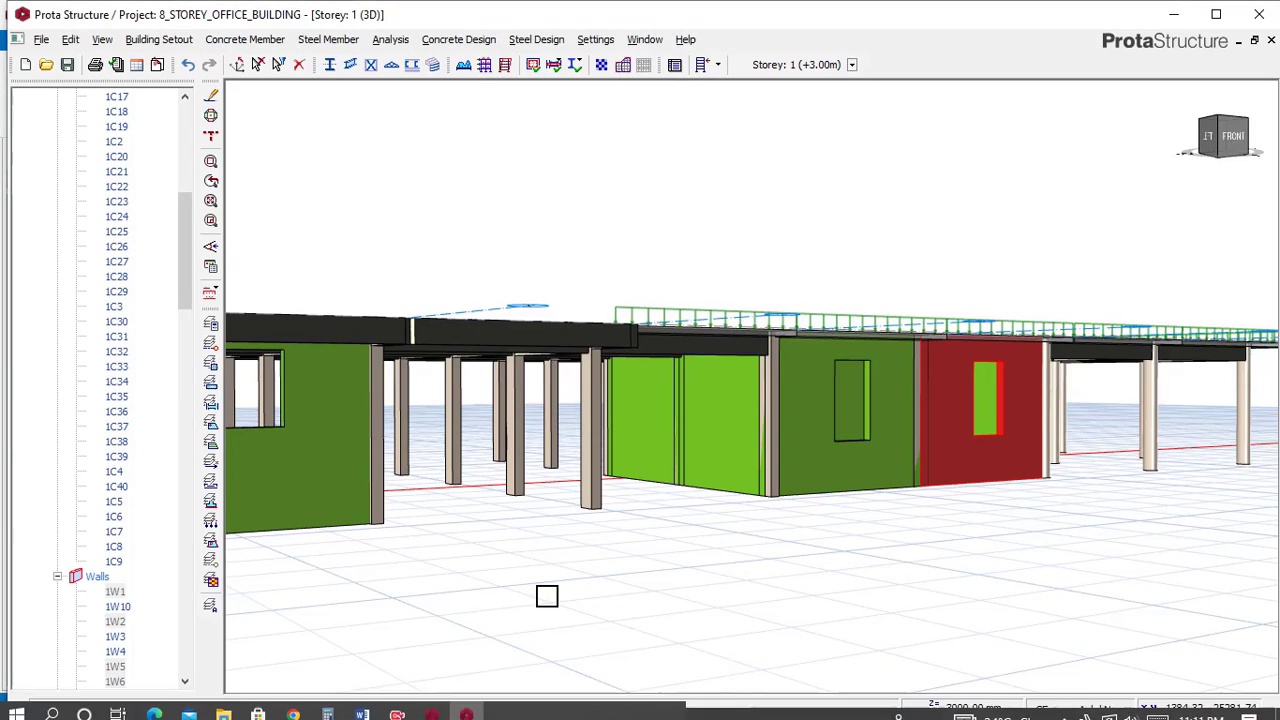
middle_drag(706, 517, 826, 546)
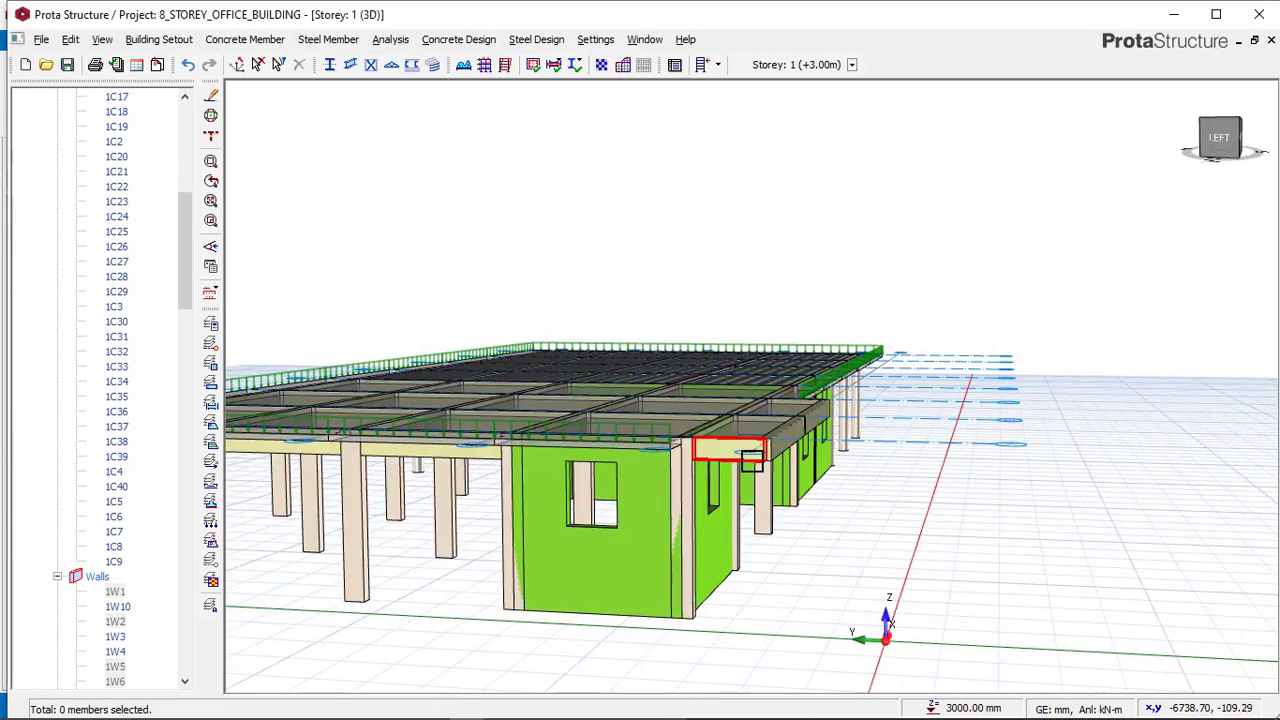
click(752, 462)
middle_drag(752, 462, 723, 477)
right_click(828, 495)
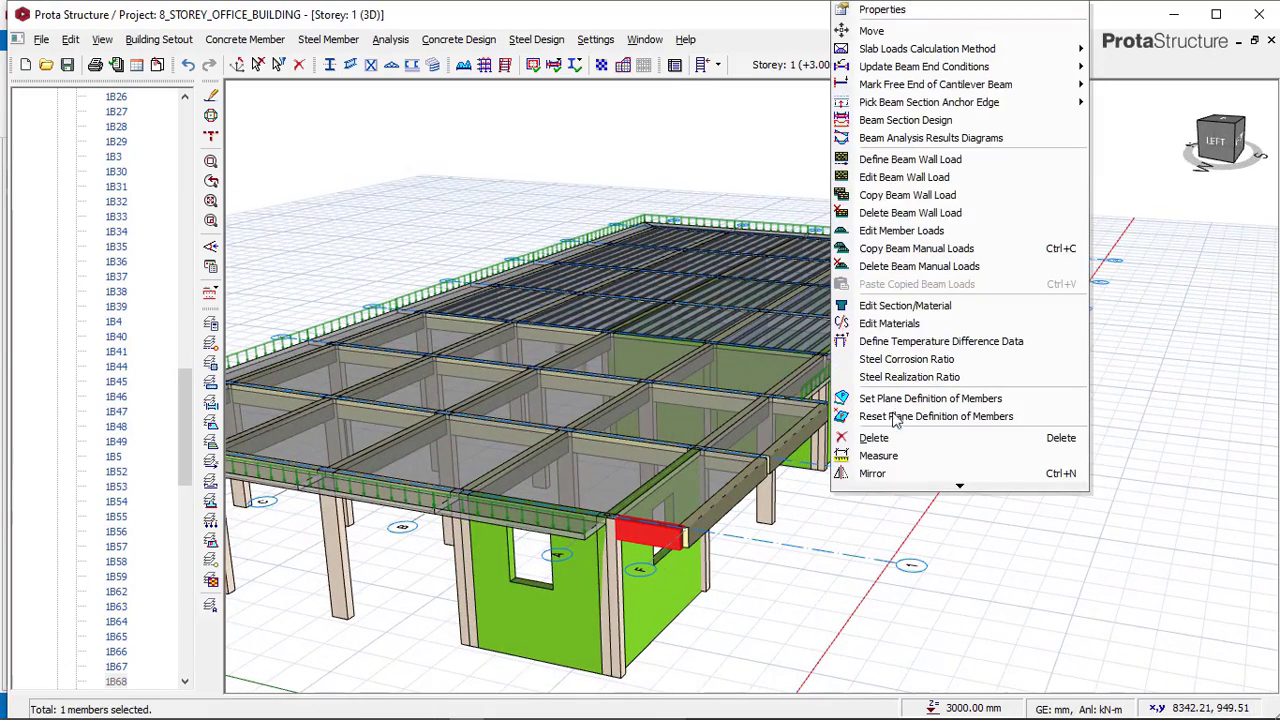
click(928, 178)
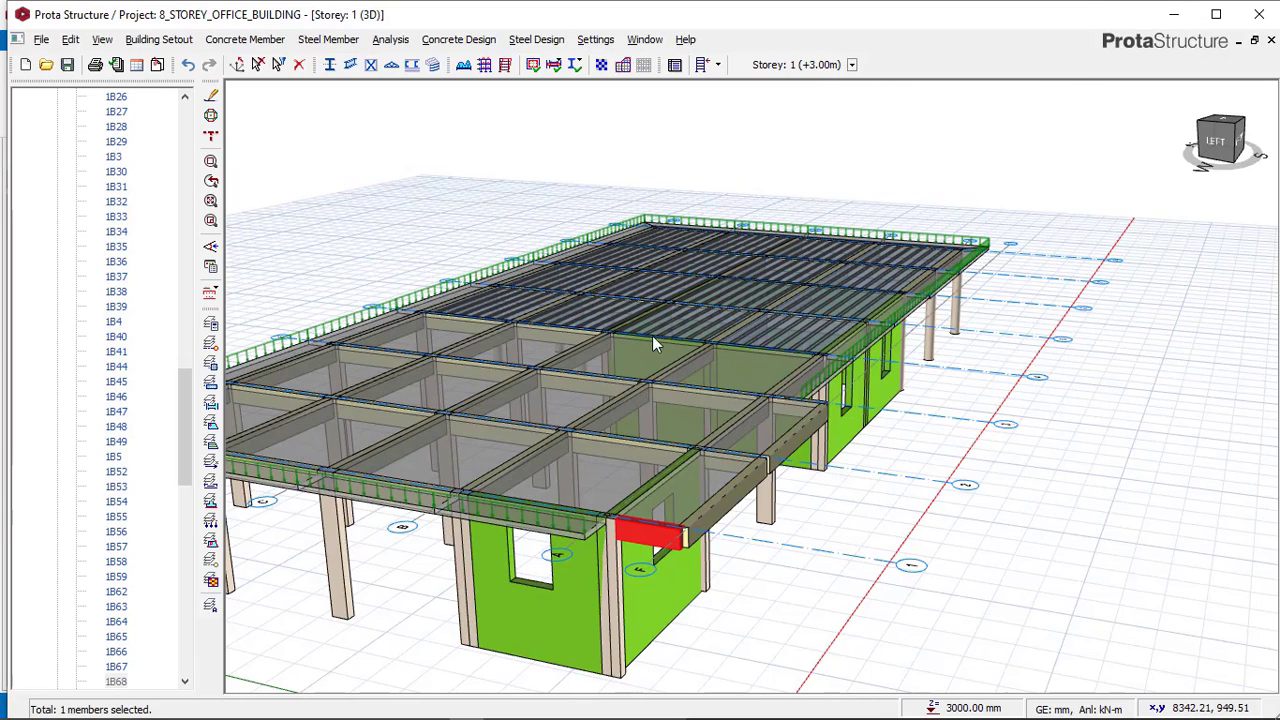
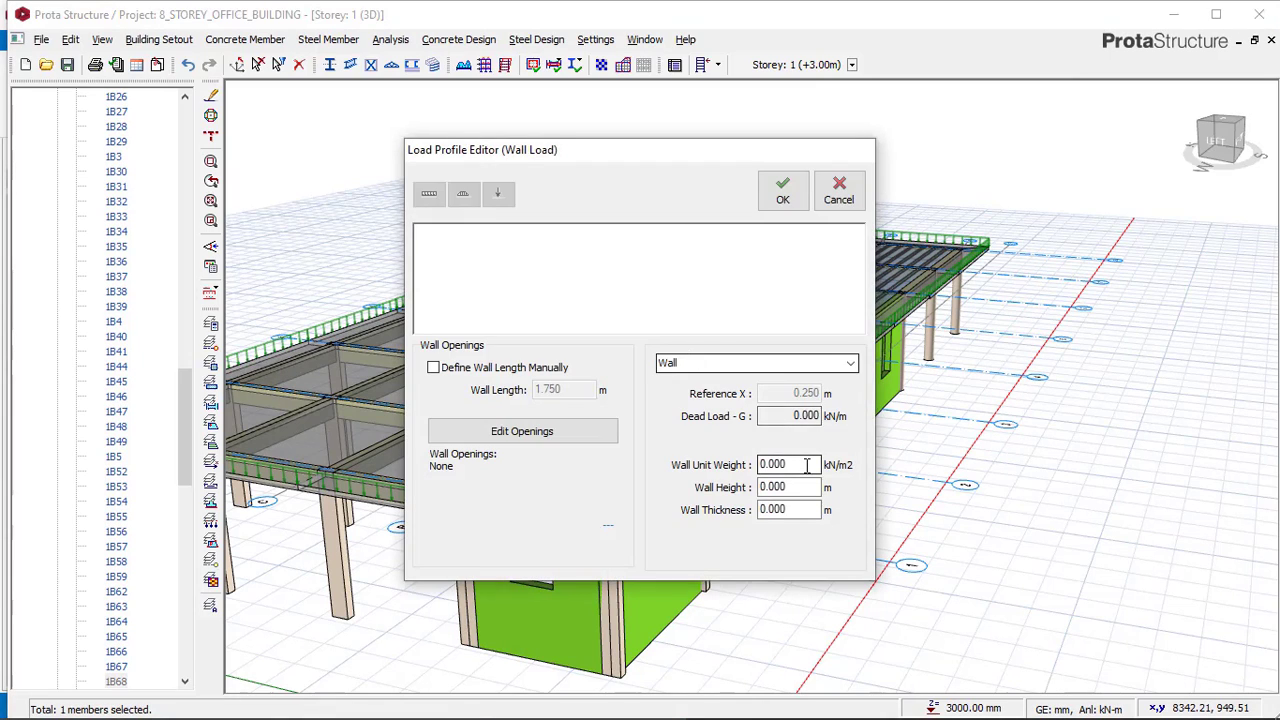
drag(804, 465, 756, 466)
text(3)
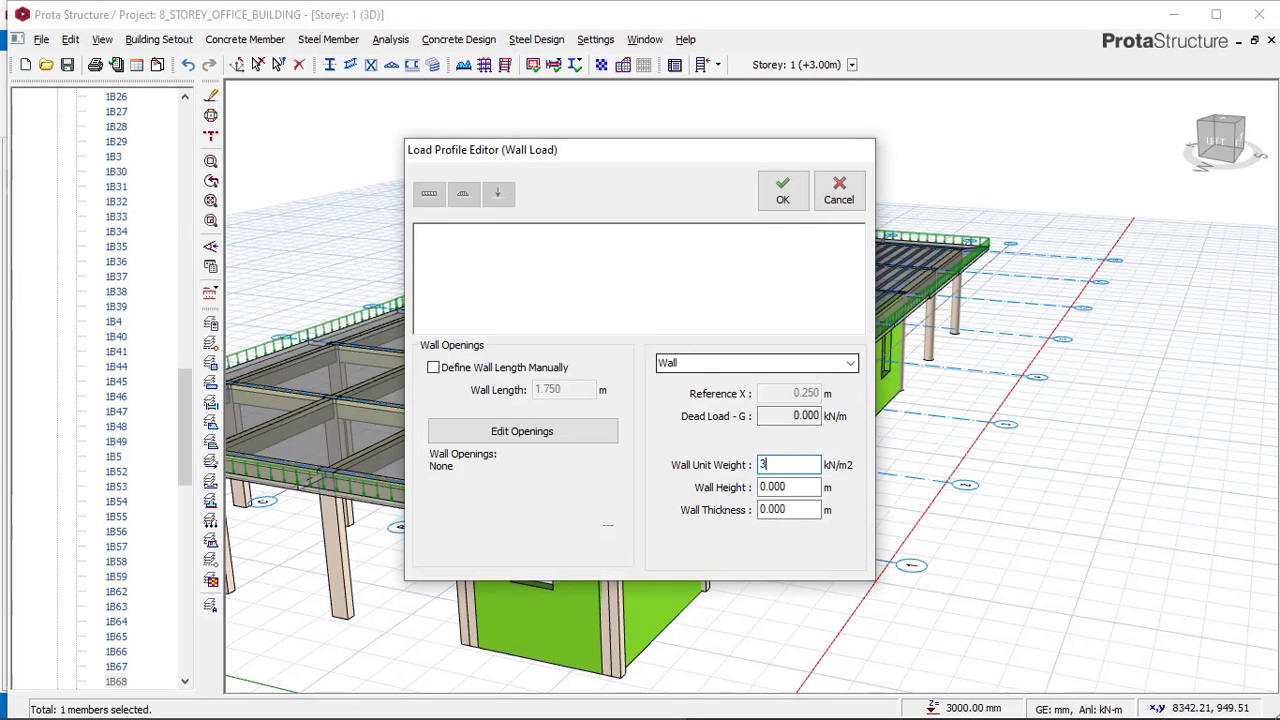
text(.47)
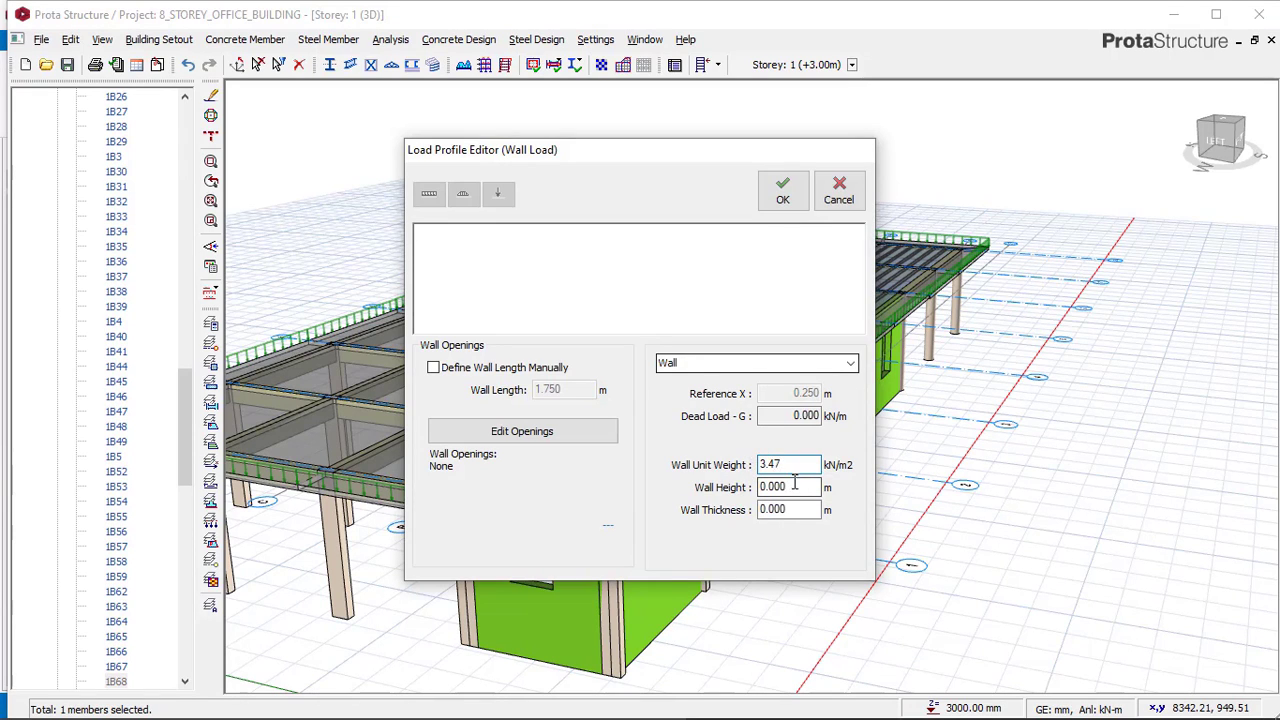
drag(783, 490, 752, 489)
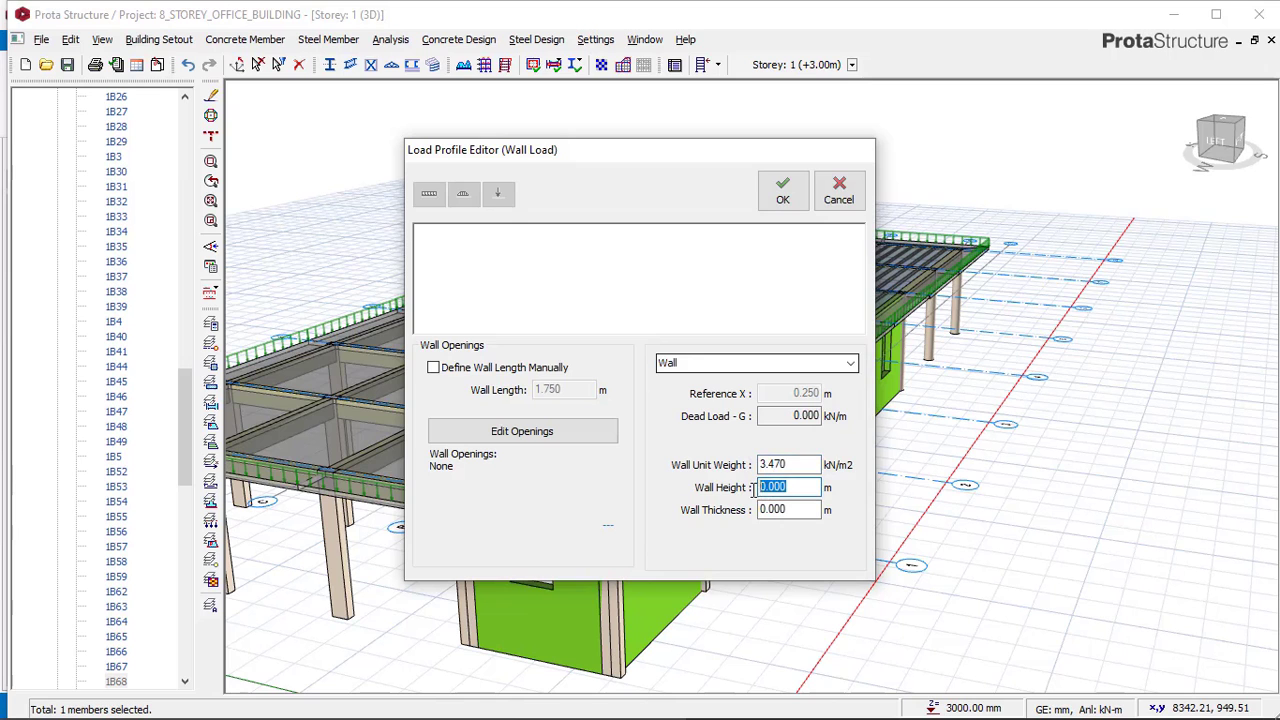
click(839, 198)
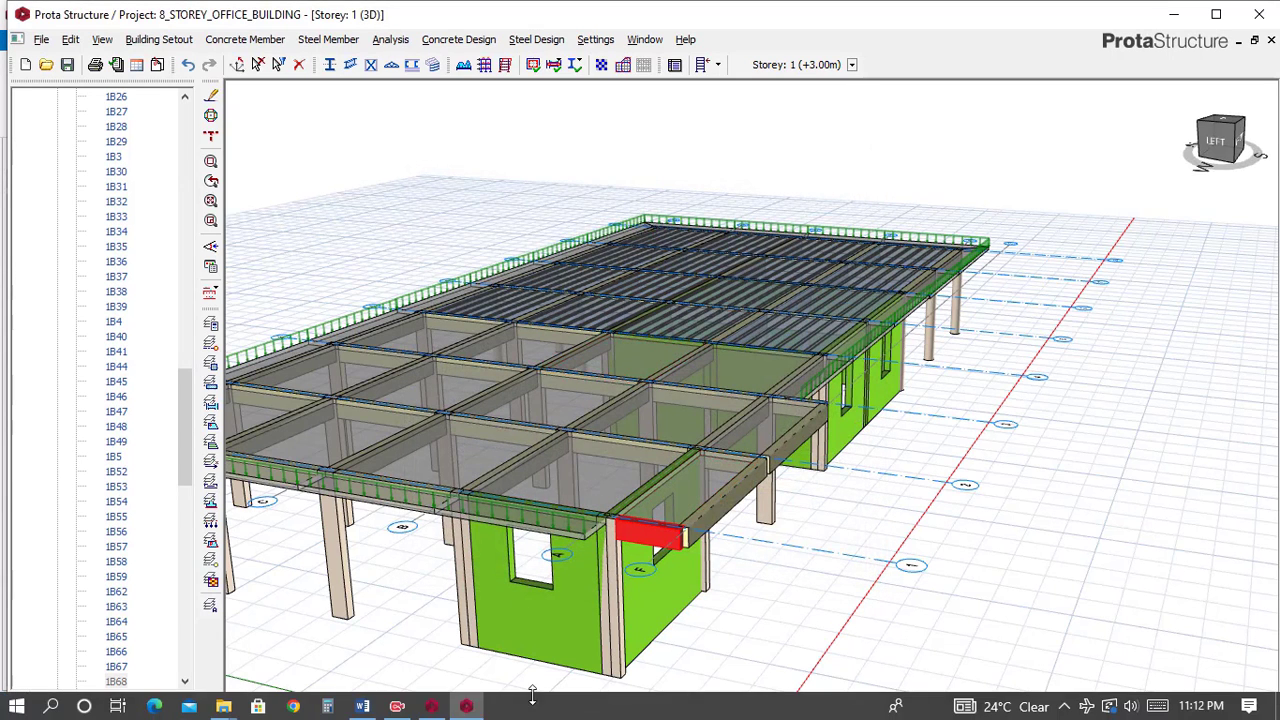
Switch to the reference model and open its Edit Storey table to review the storey heights and levels.
click(432, 712)
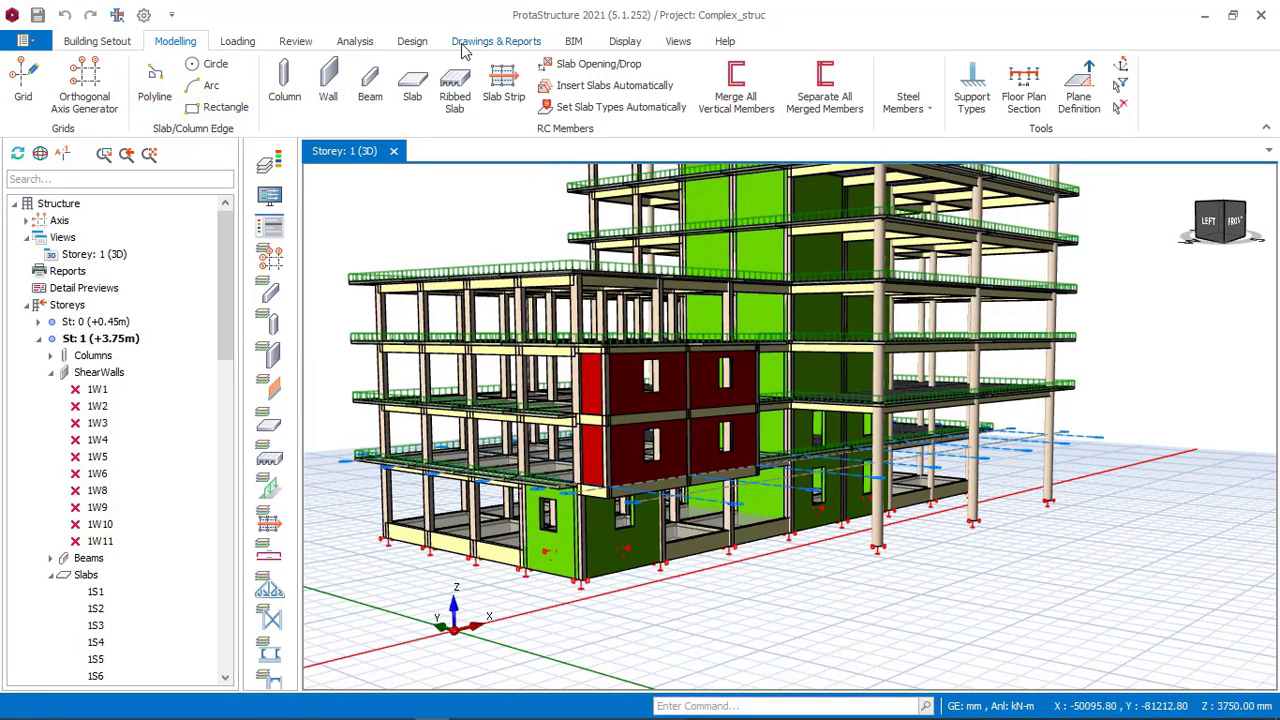
click(115, 42)
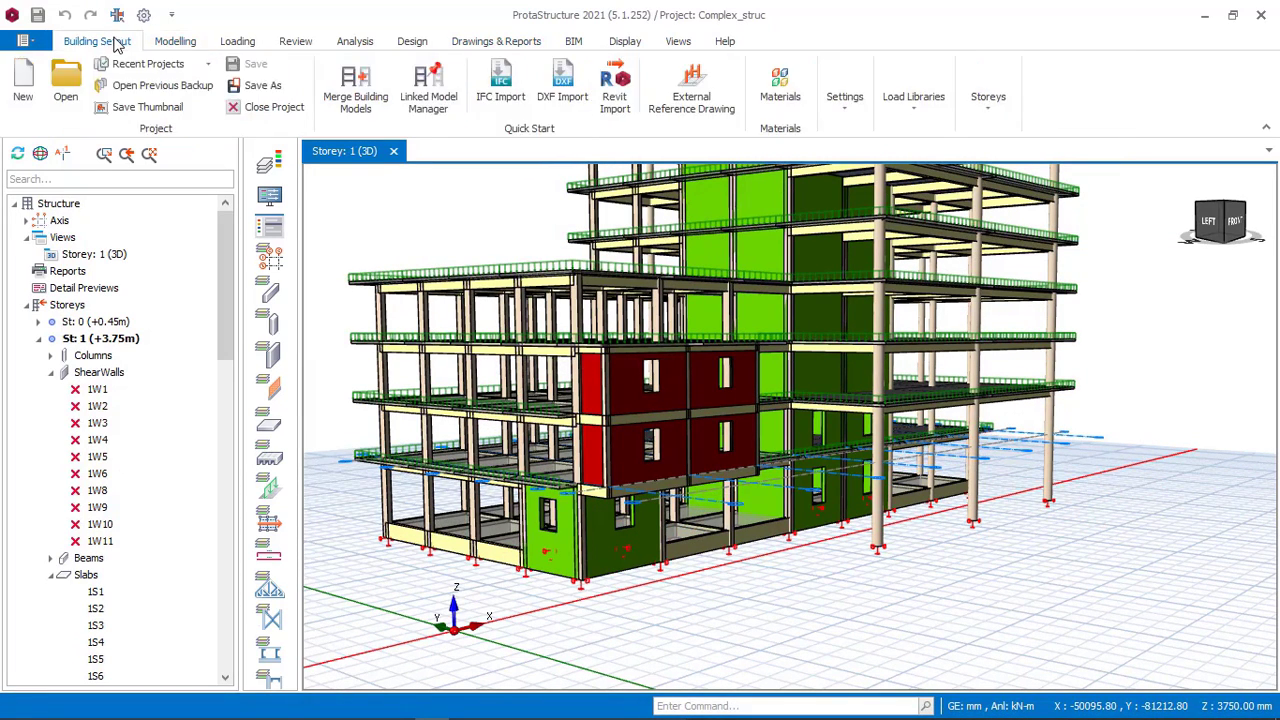
click(988, 100)
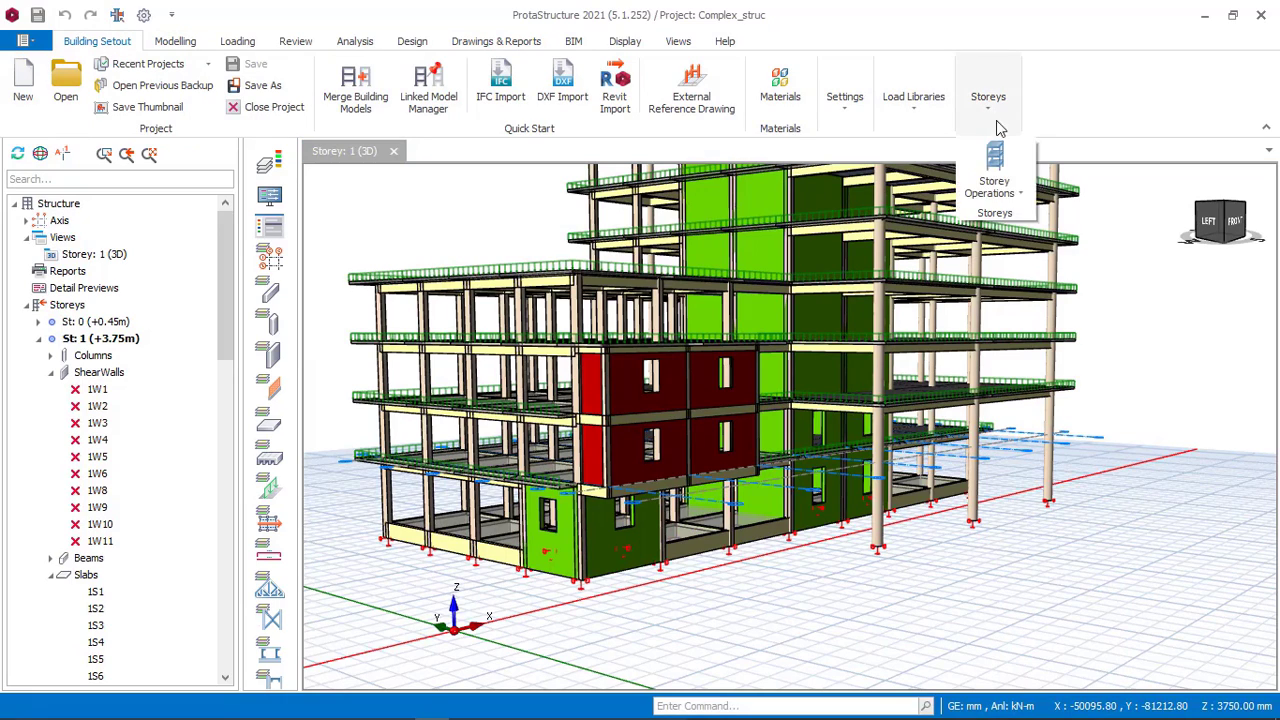
click(1018, 195)
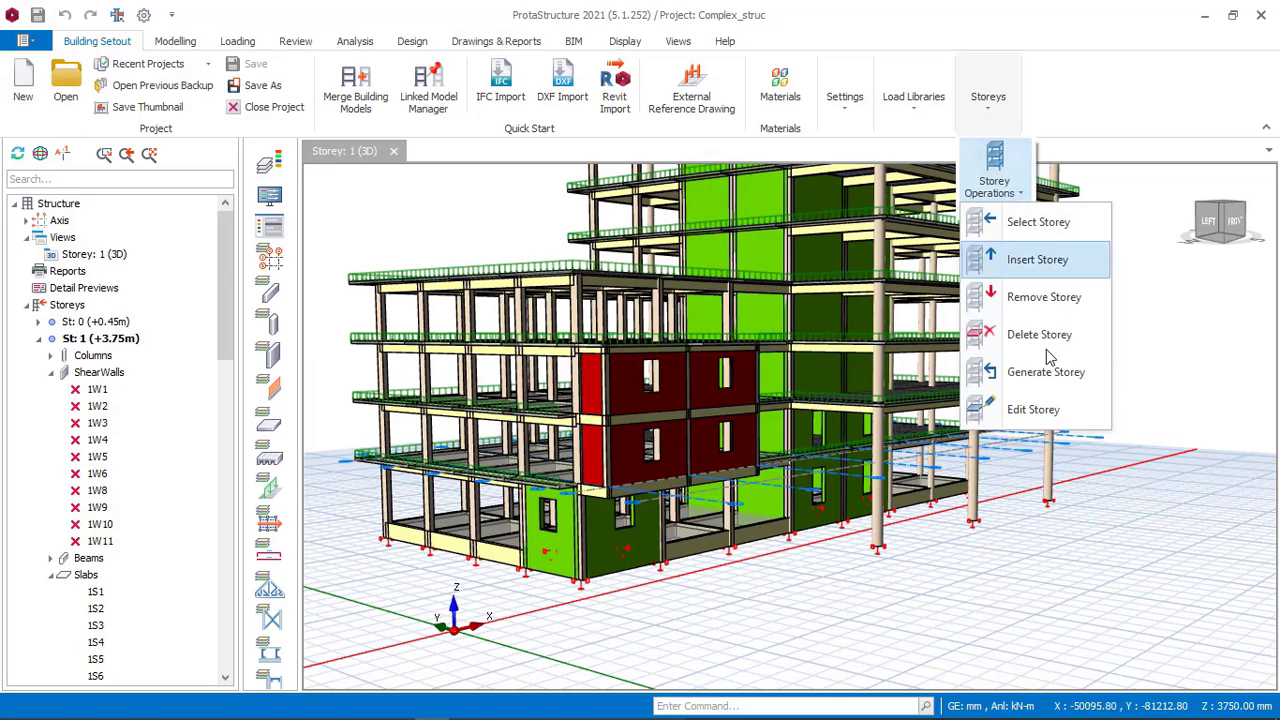
click(1040, 409)
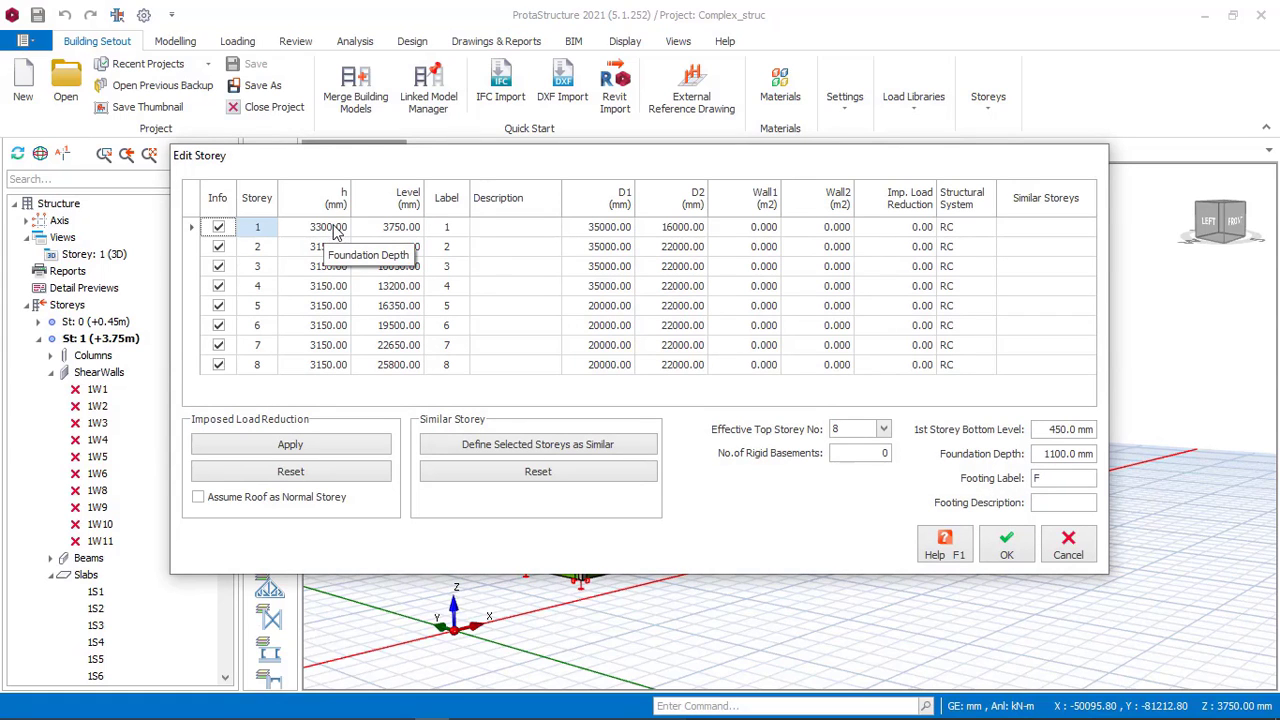
click(1068, 548)
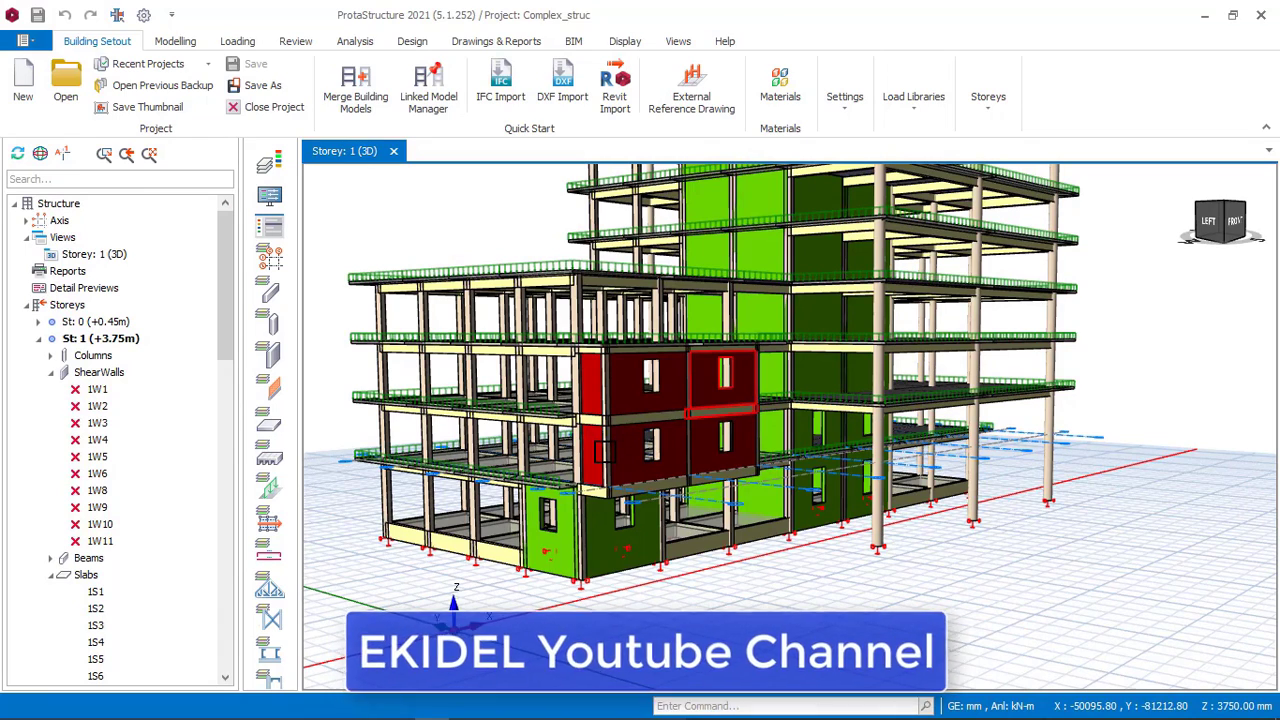
Select a first-storey beam under the reference model's wall and inspect its wall load settings.
click(603, 451)
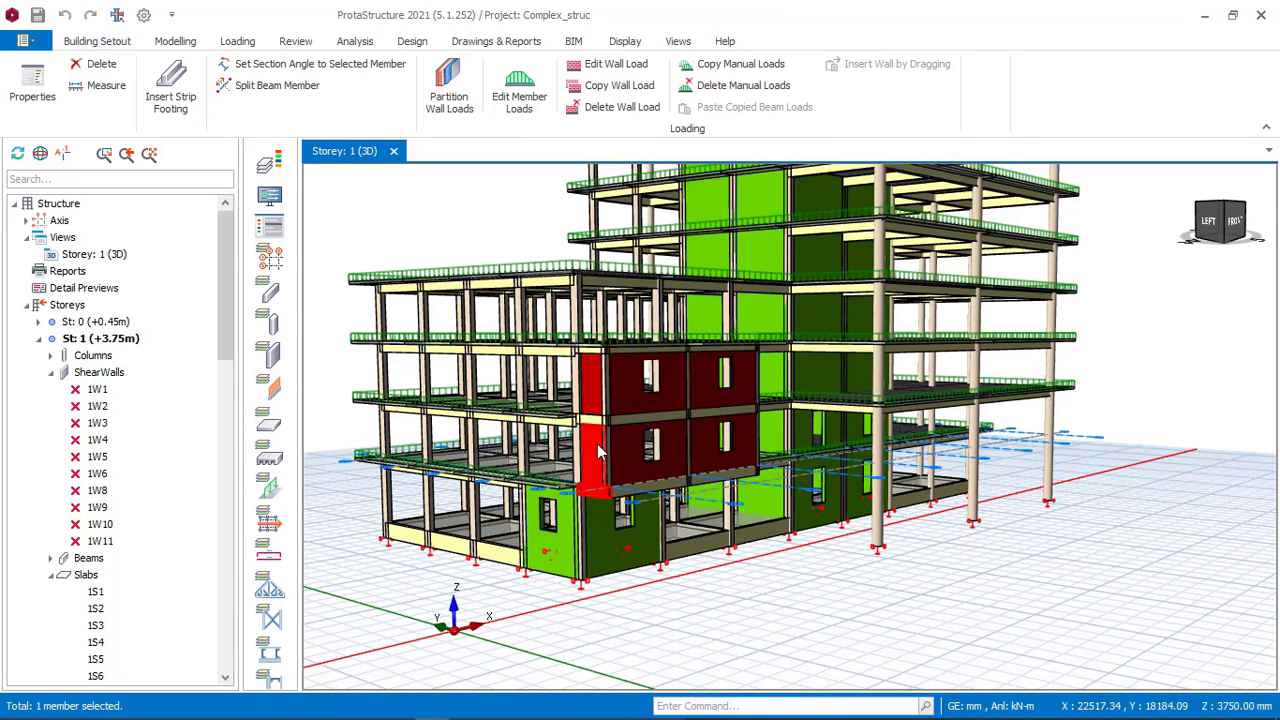
right_click(603, 451)
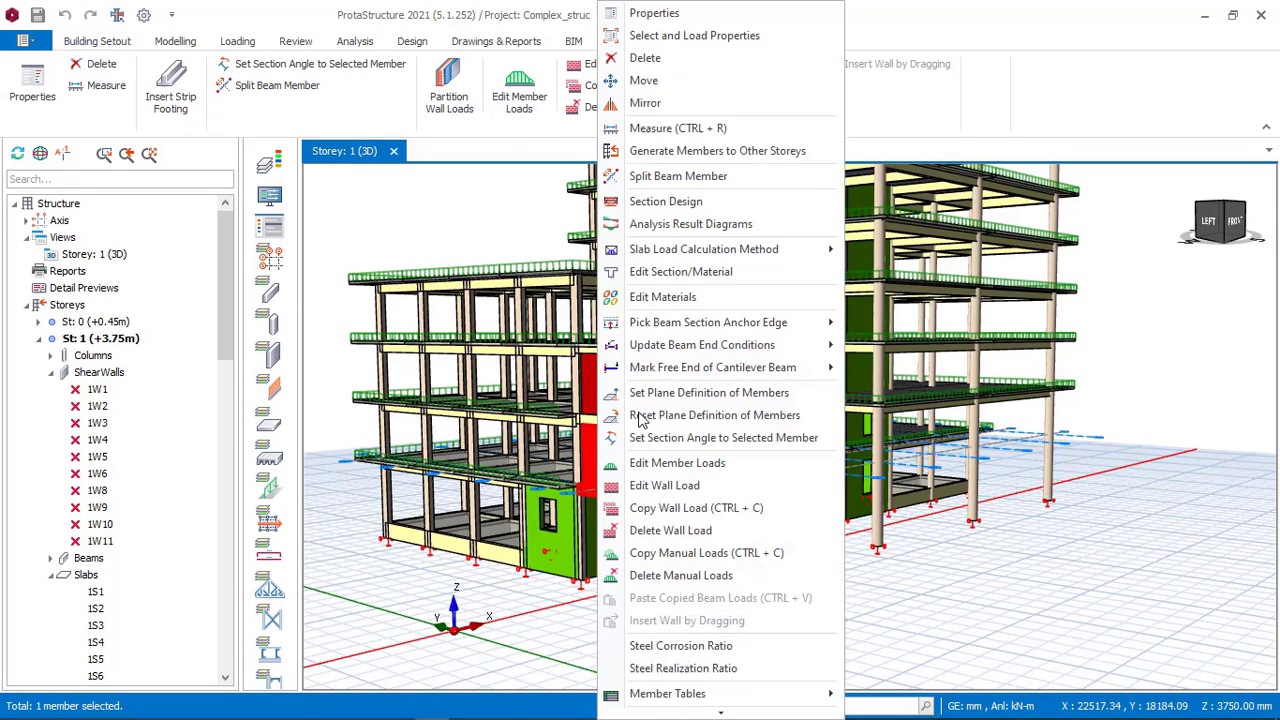
click(688, 487)
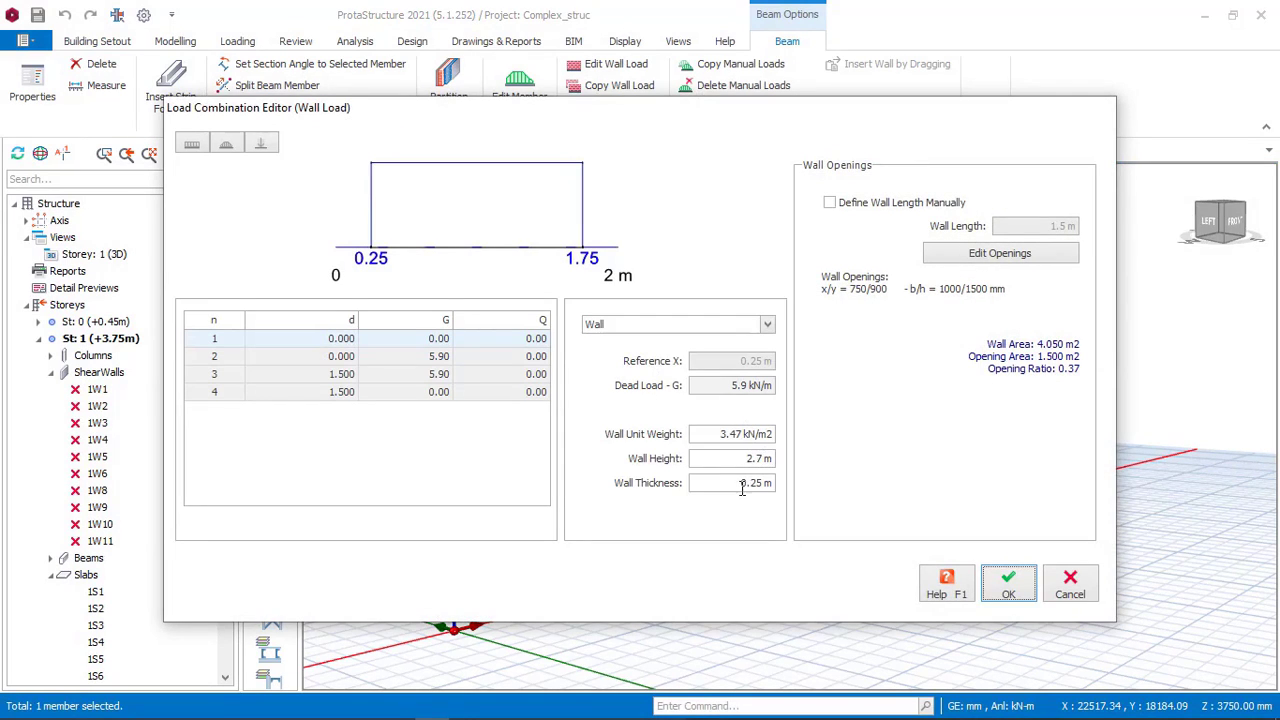
click(1069, 584)
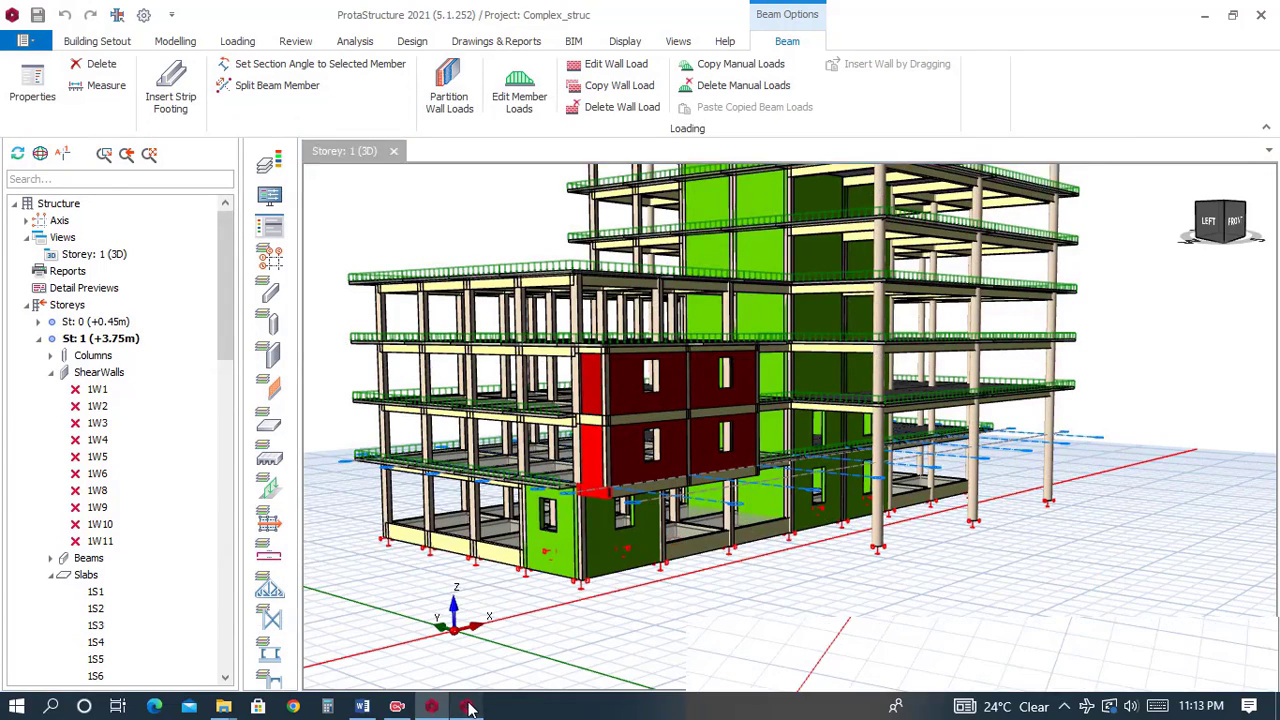
Back in the office building, give the edge beam a wall load of 3.47 kN/m2 unit weight, 2.7 m height and 0.25 m thickness.
click(470, 706)
right_click(668, 530)
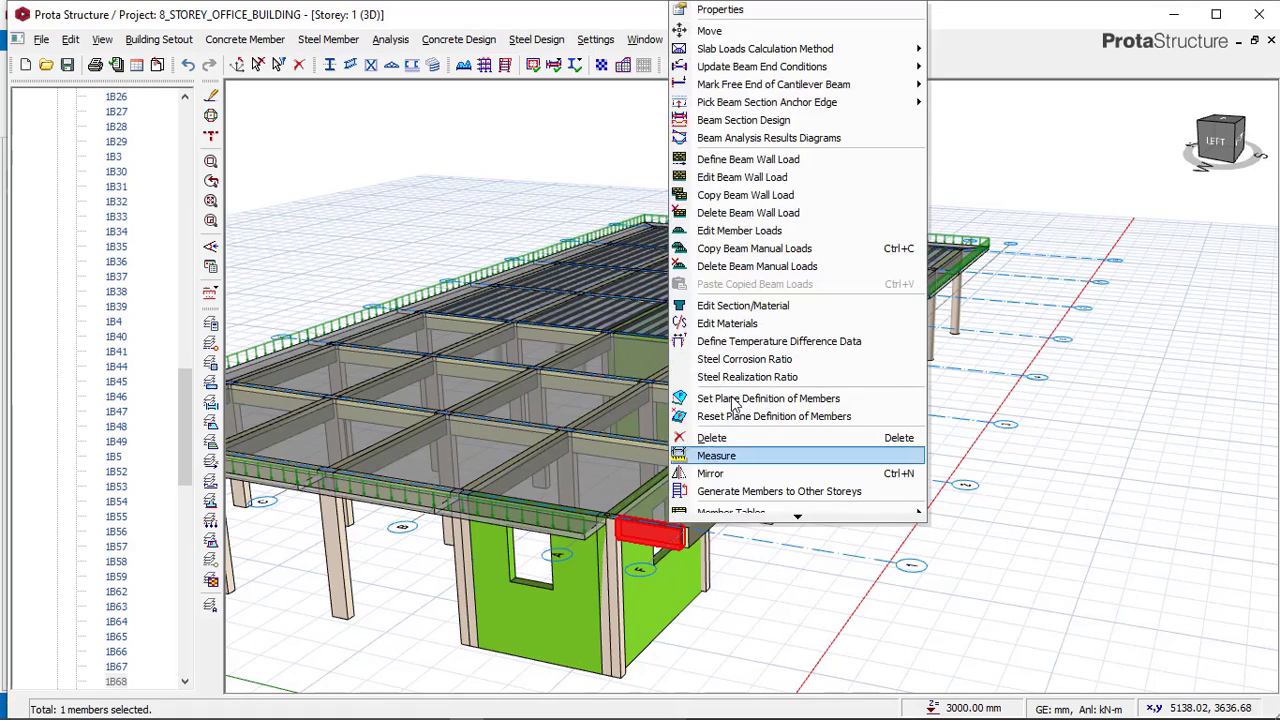
click(752, 180)
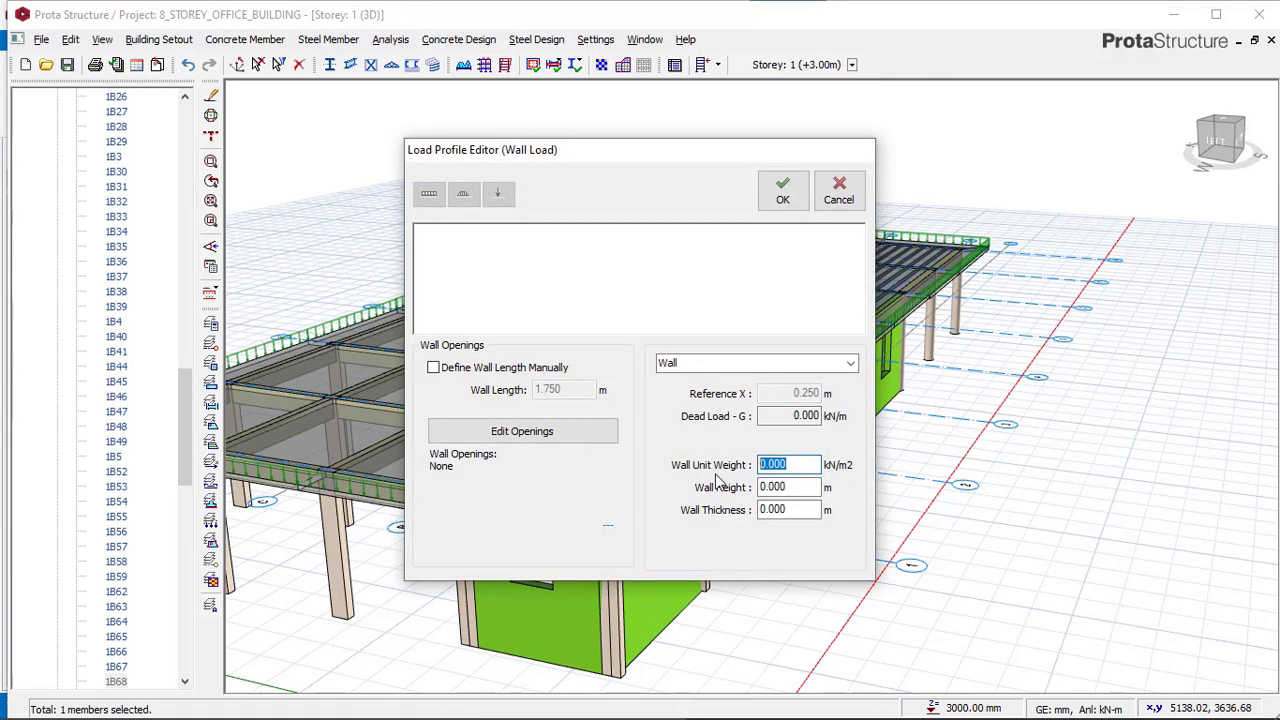
text(3.47)
drag(800, 487, 776, 486)
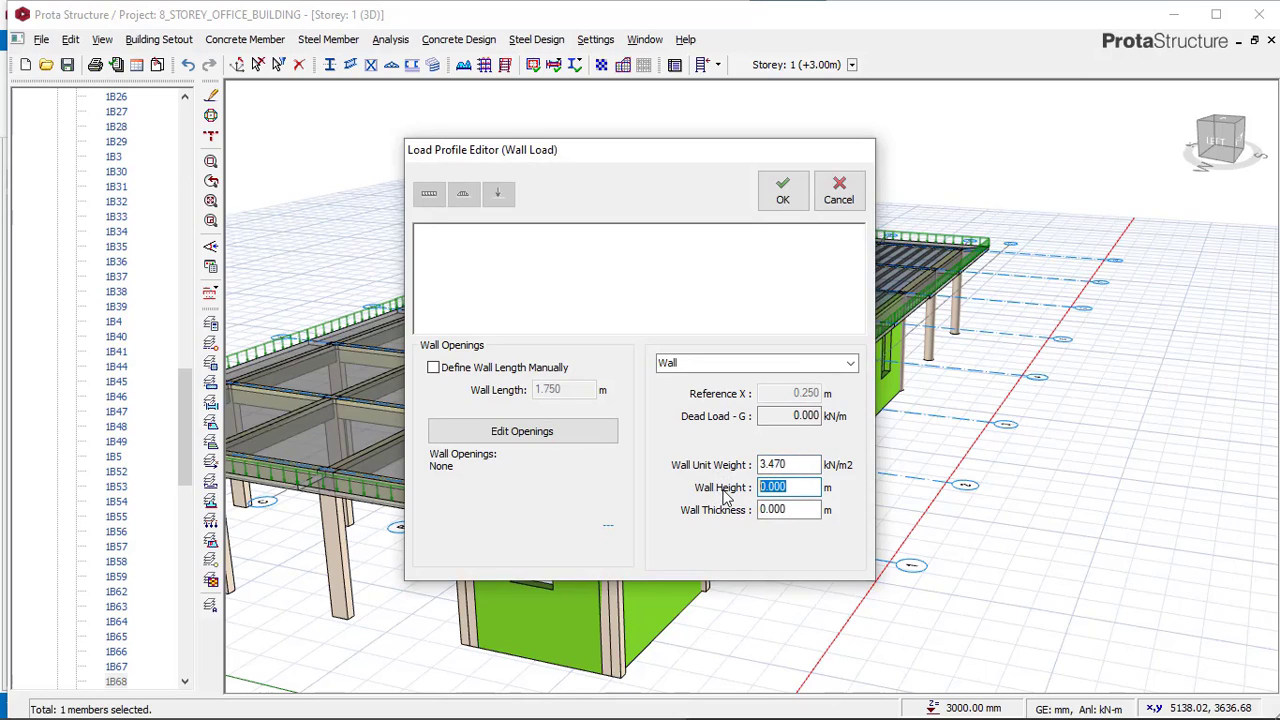
text(2)
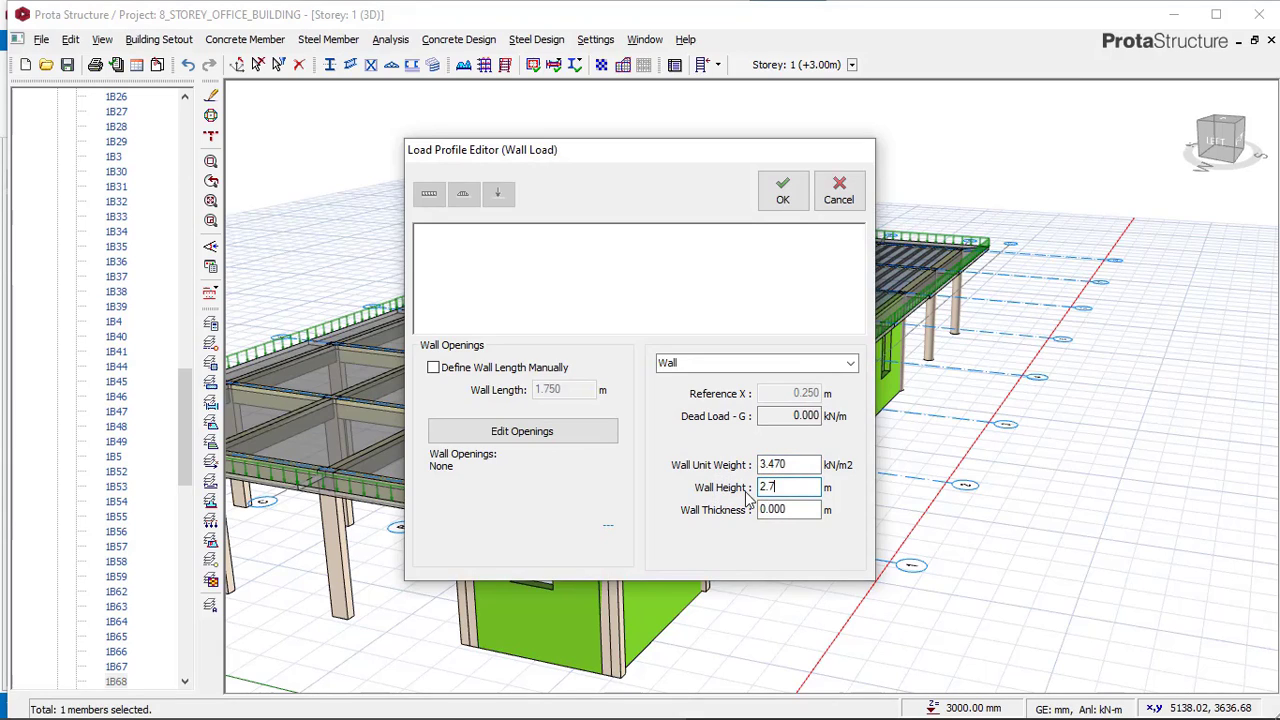
text(.7)
double_click(799, 507)
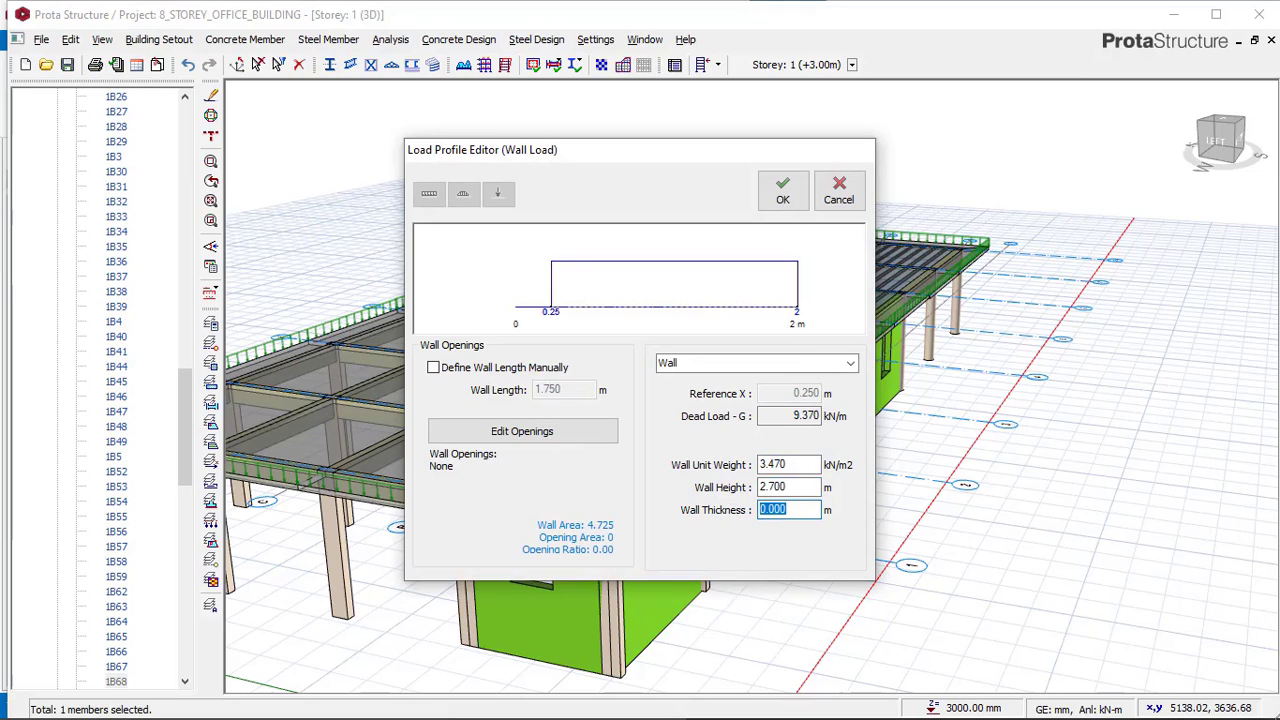
text(0.25)
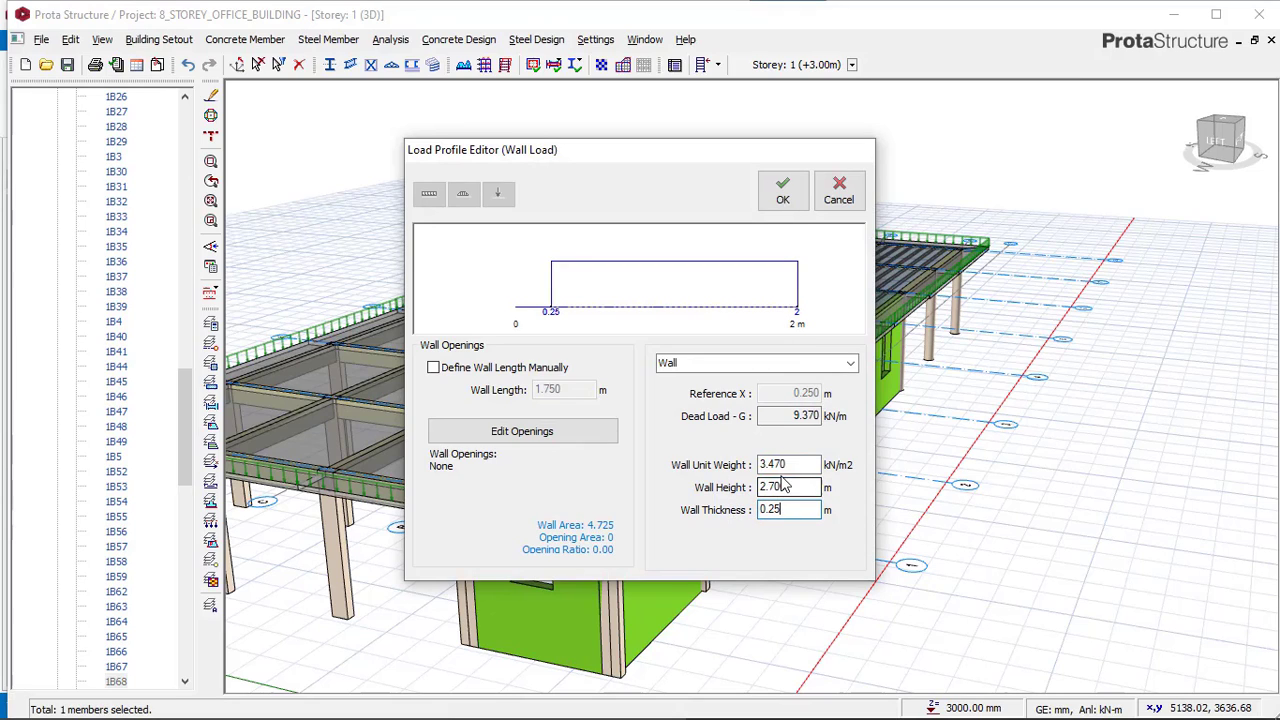
drag(790, 465, 769, 468)
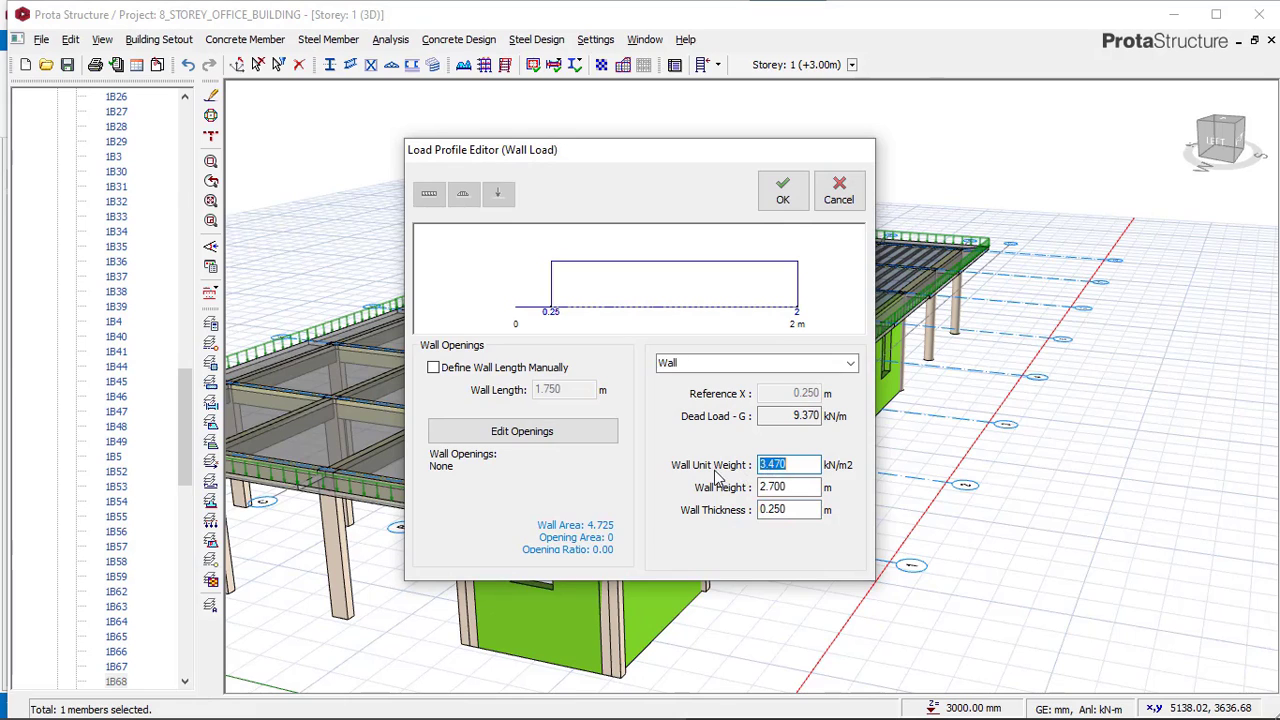
click(789, 486)
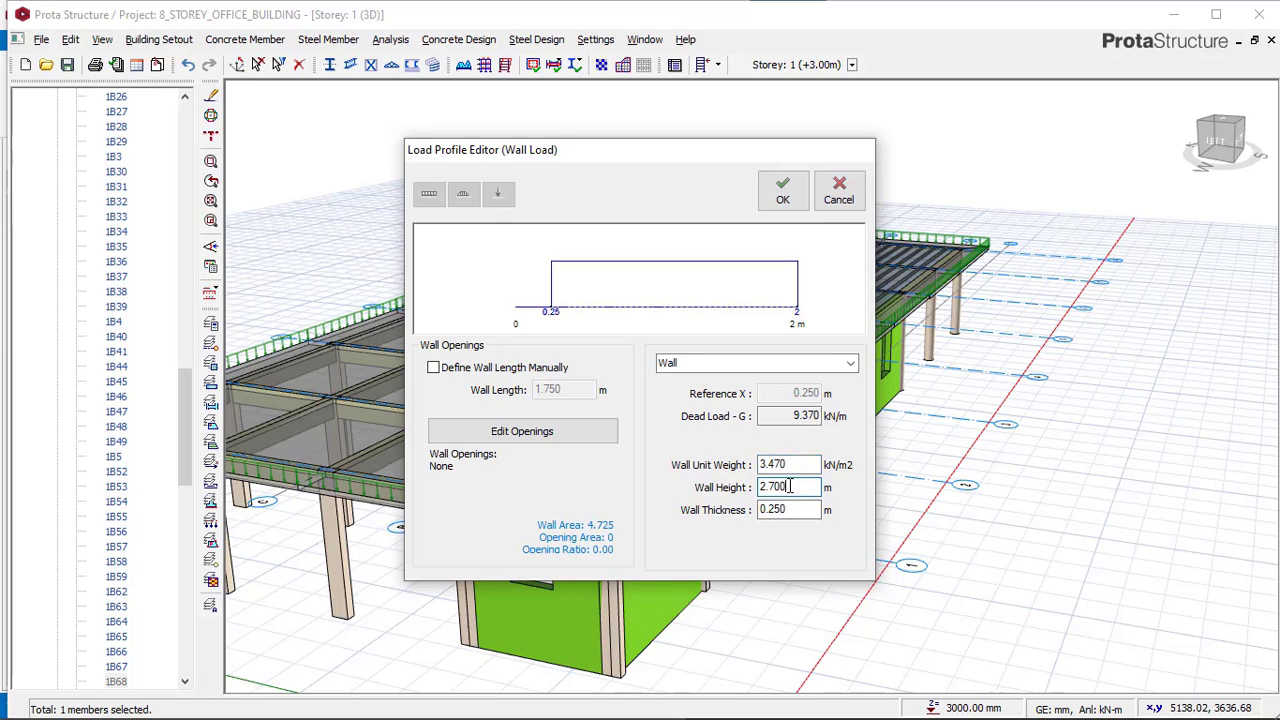
drag(765, 486, 762, 486)
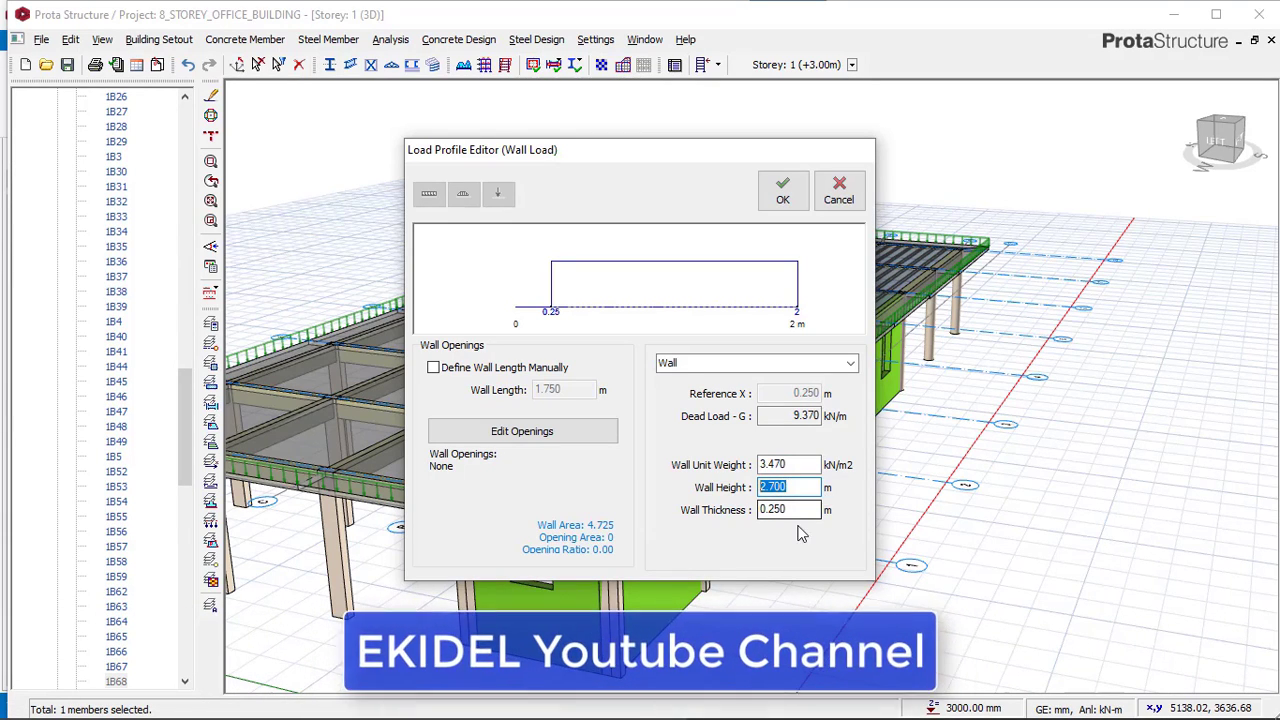
click(799, 510)
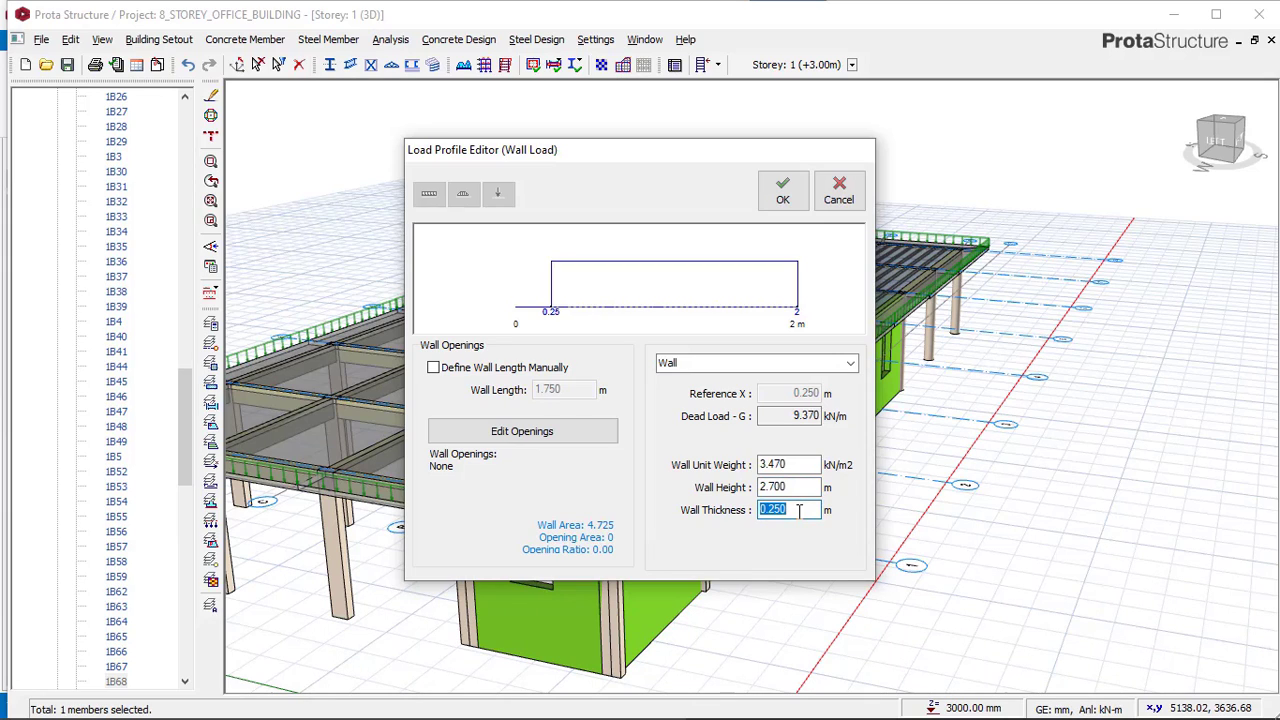
click(781, 197)
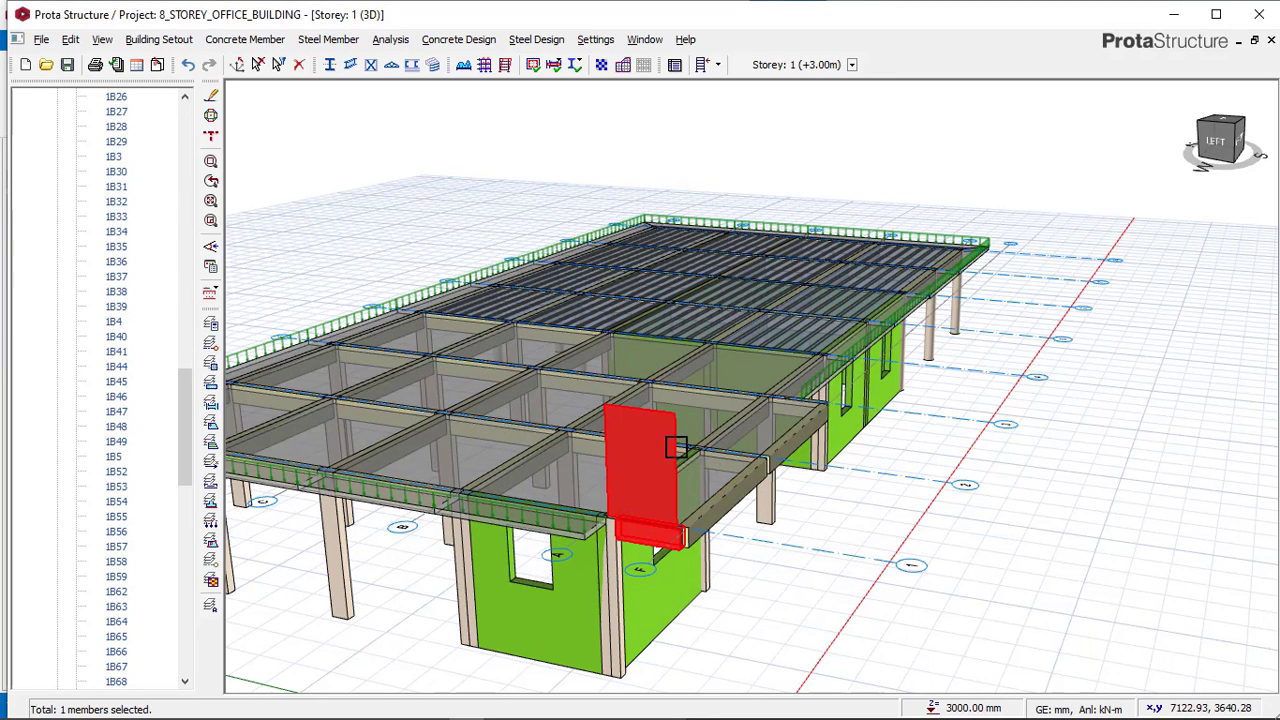
Open the wall openings of the reference model's beam under the window wall to examine the opening dimensions.
scroll(676, 447, down, 1)
click(776, 645)
scroll(671, 508, up, 1)
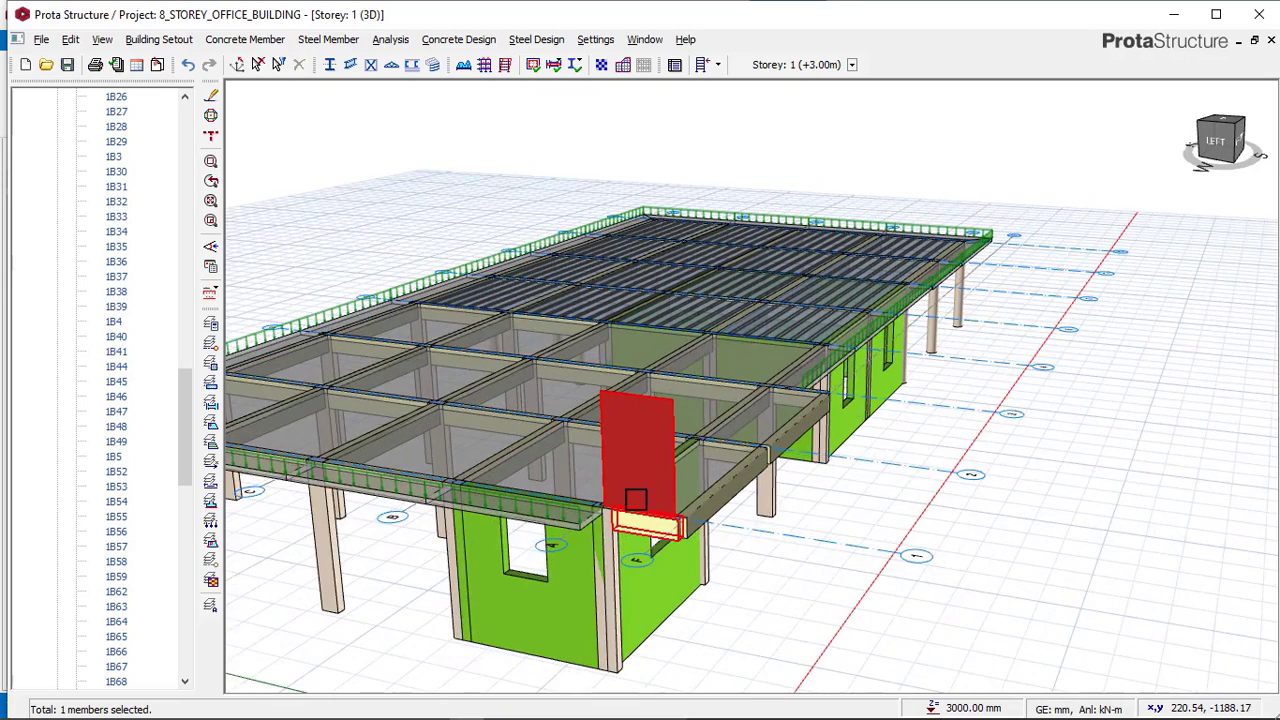
click(745, 499)
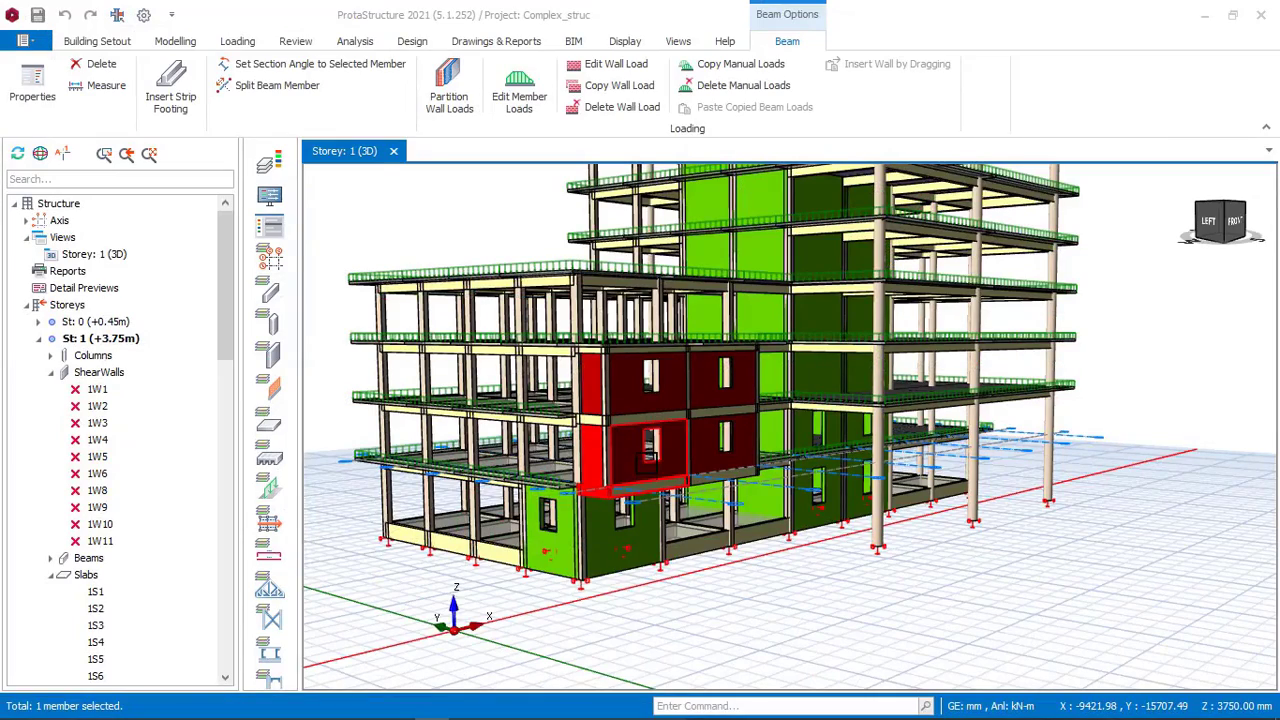
scroll(648, 458, up, 1)
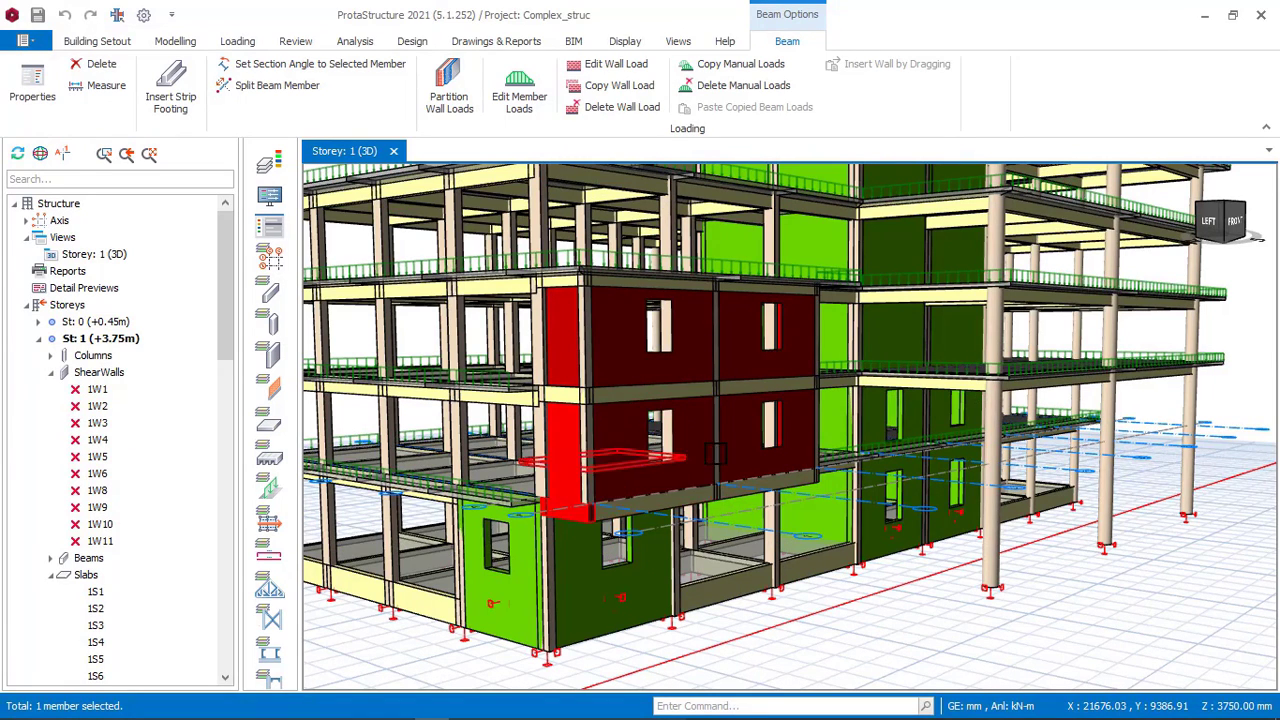
mouse_move(699, 457)
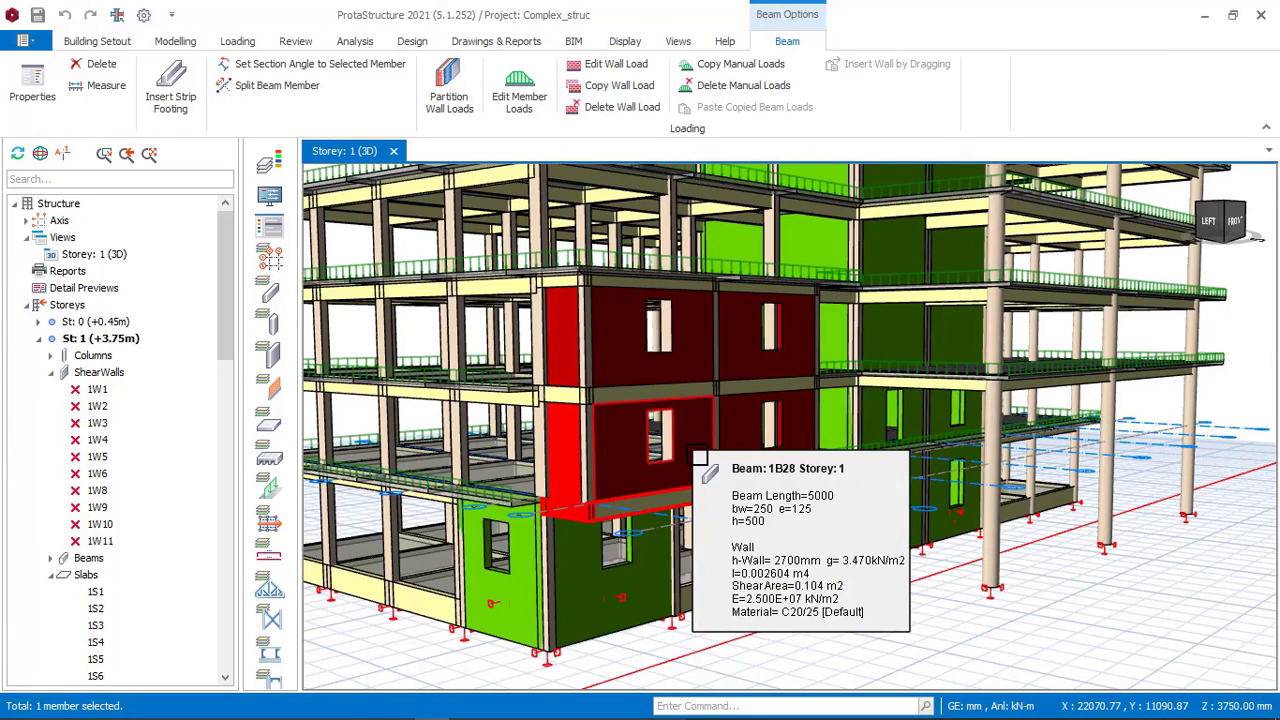
right_click(694, 456)
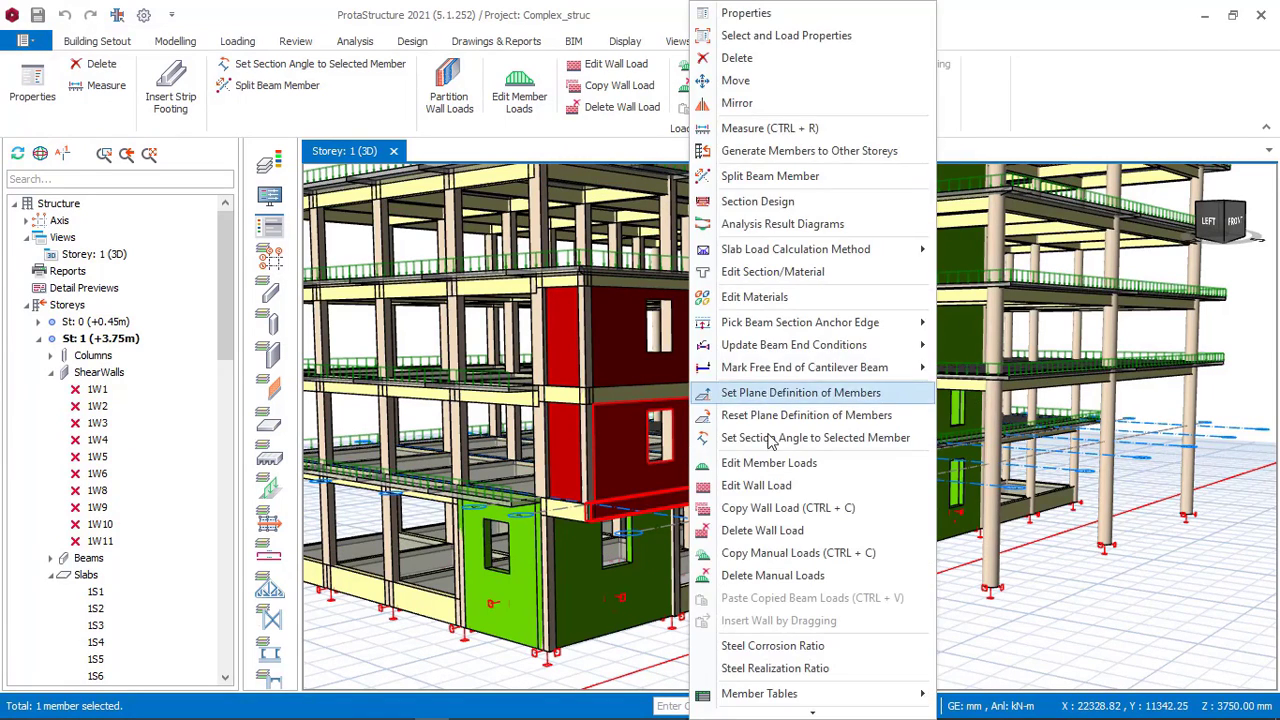
click(768, 486)
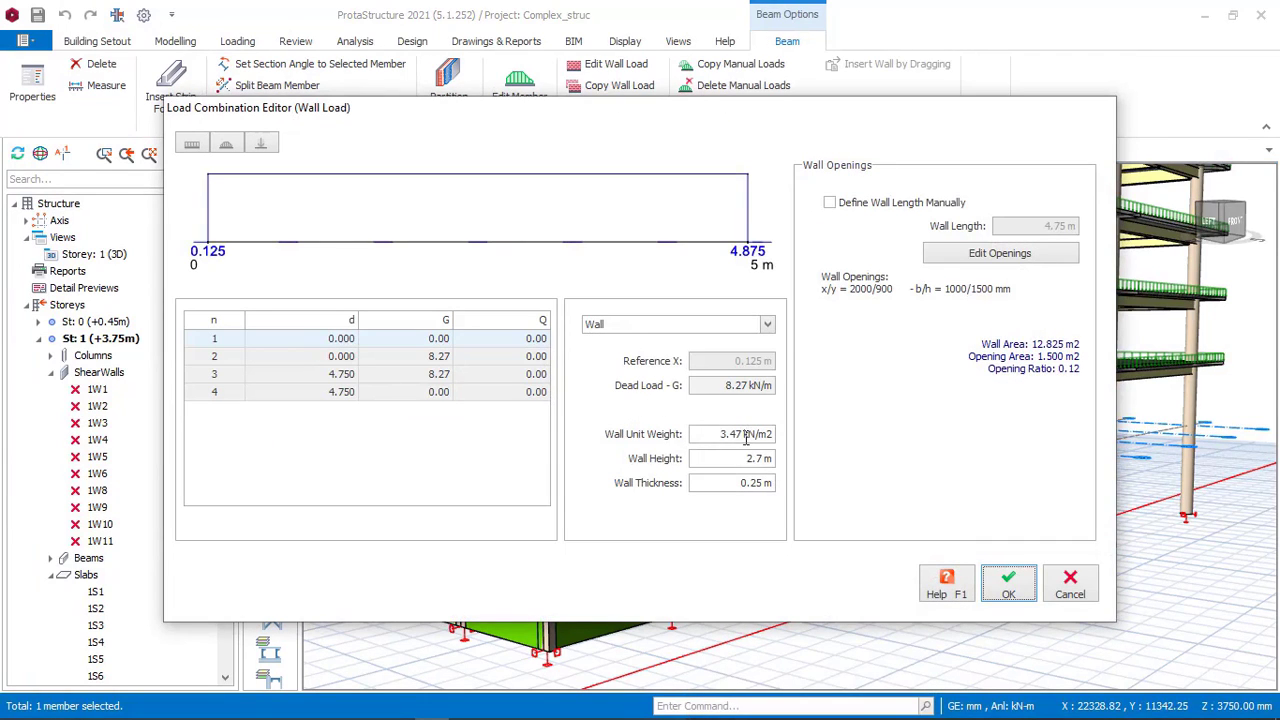
click(997, 254)
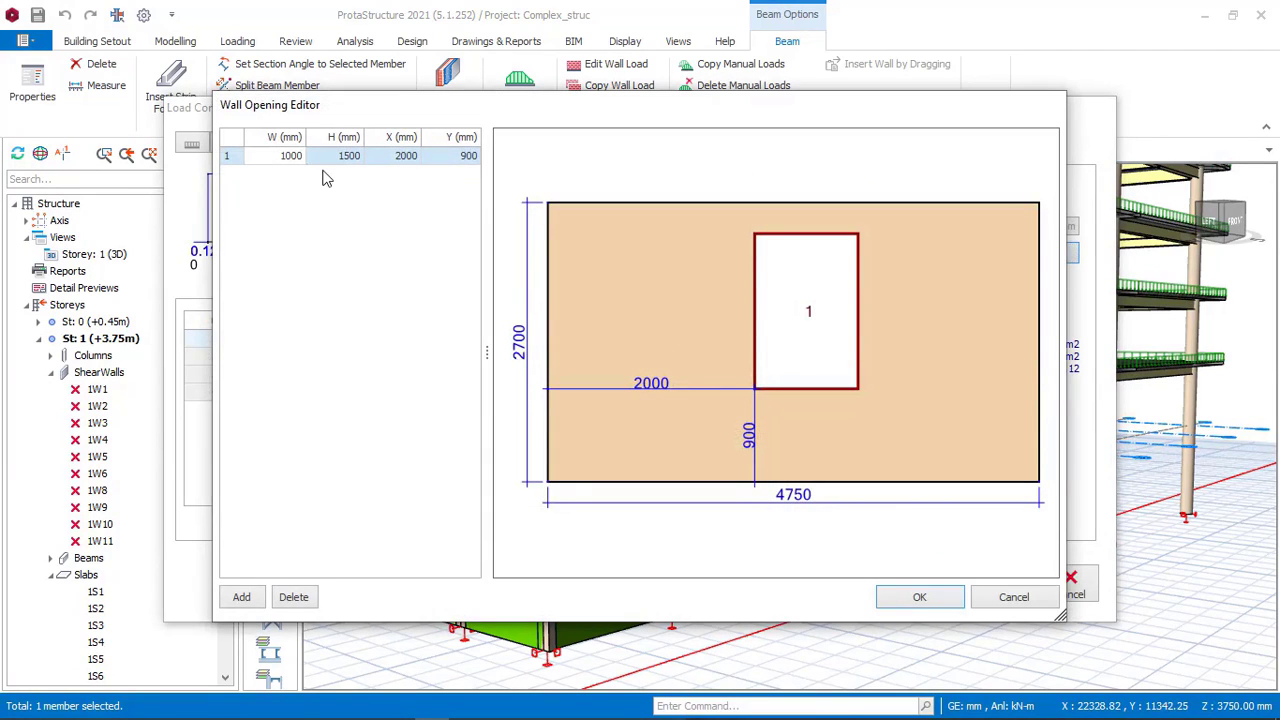
click(357, 160)
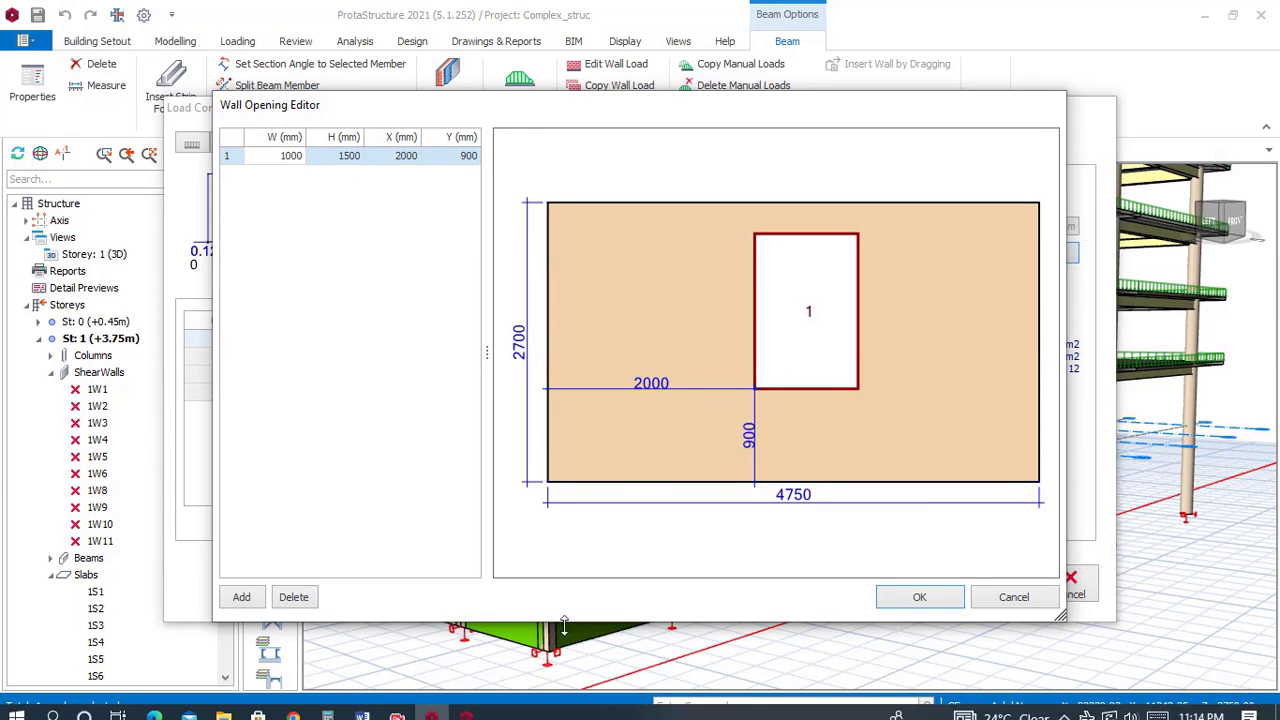
Switch back to the office building and give beam 1B71 a wall load of 3.47 kN/m2 unit weight, 2.7 m height and 0.25 m thickness.
click(466, 706)
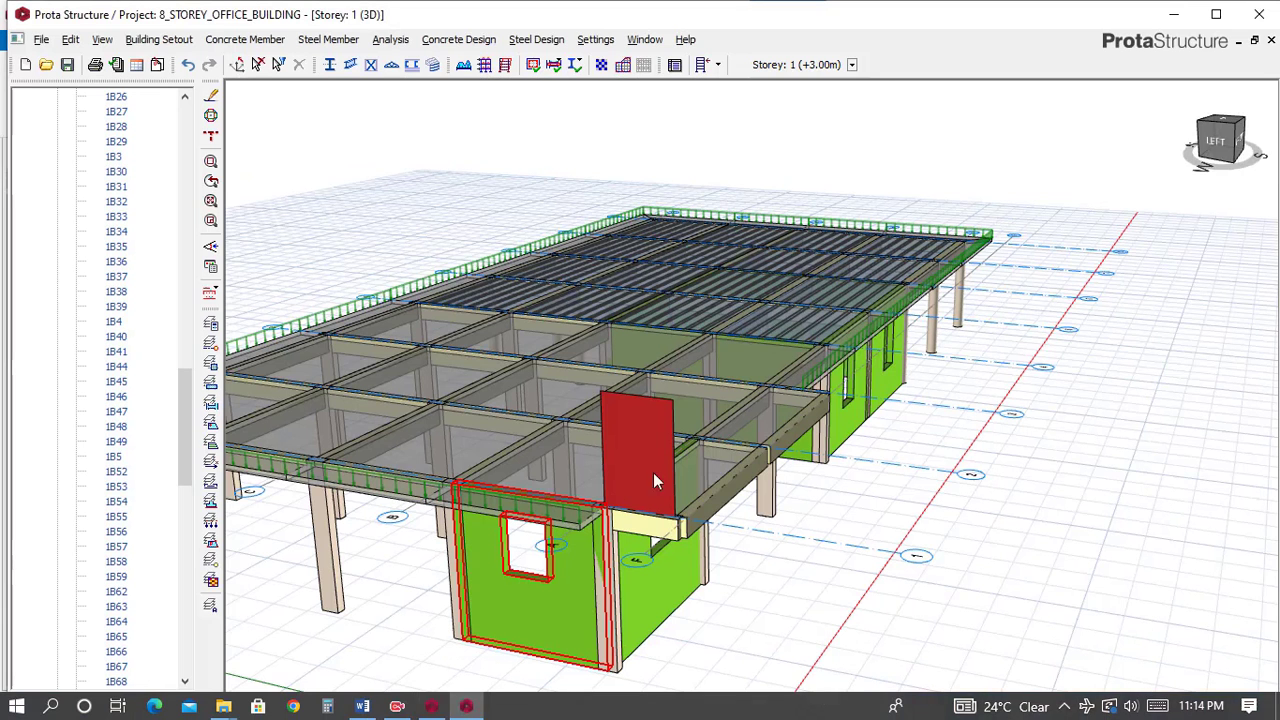
click(741, 494)
right_click(740, 494)
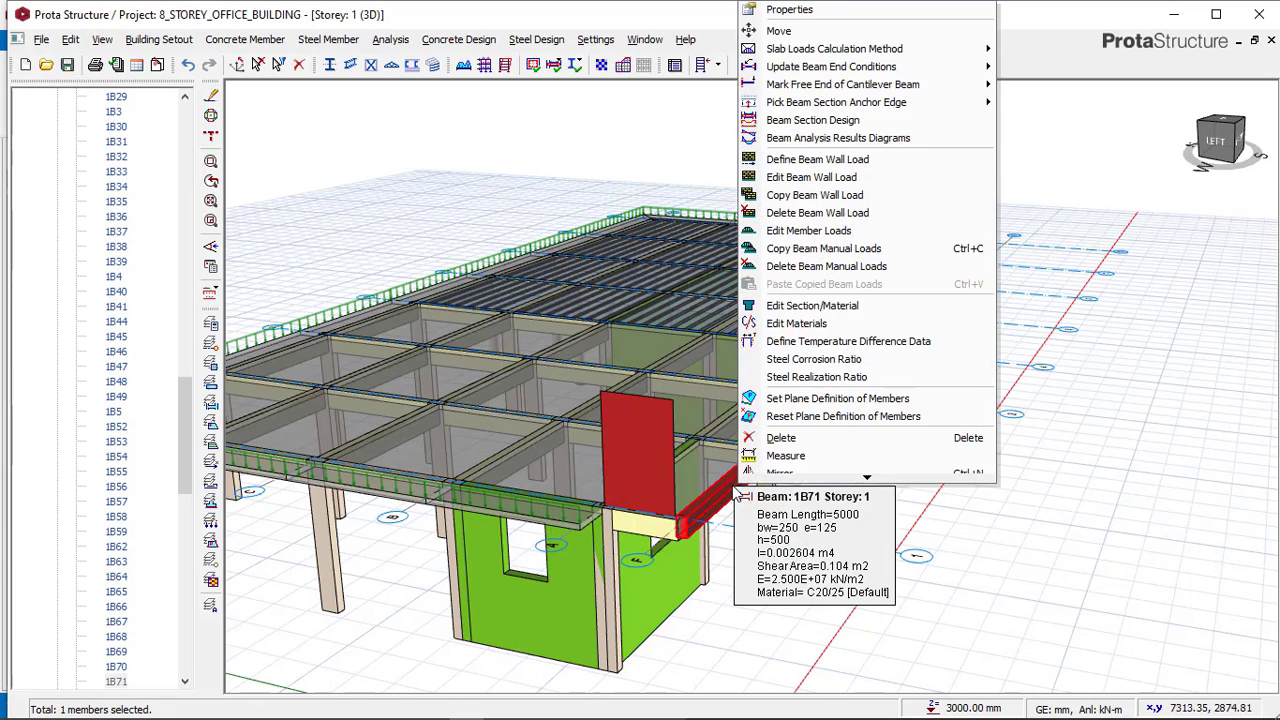
click(818, 179)
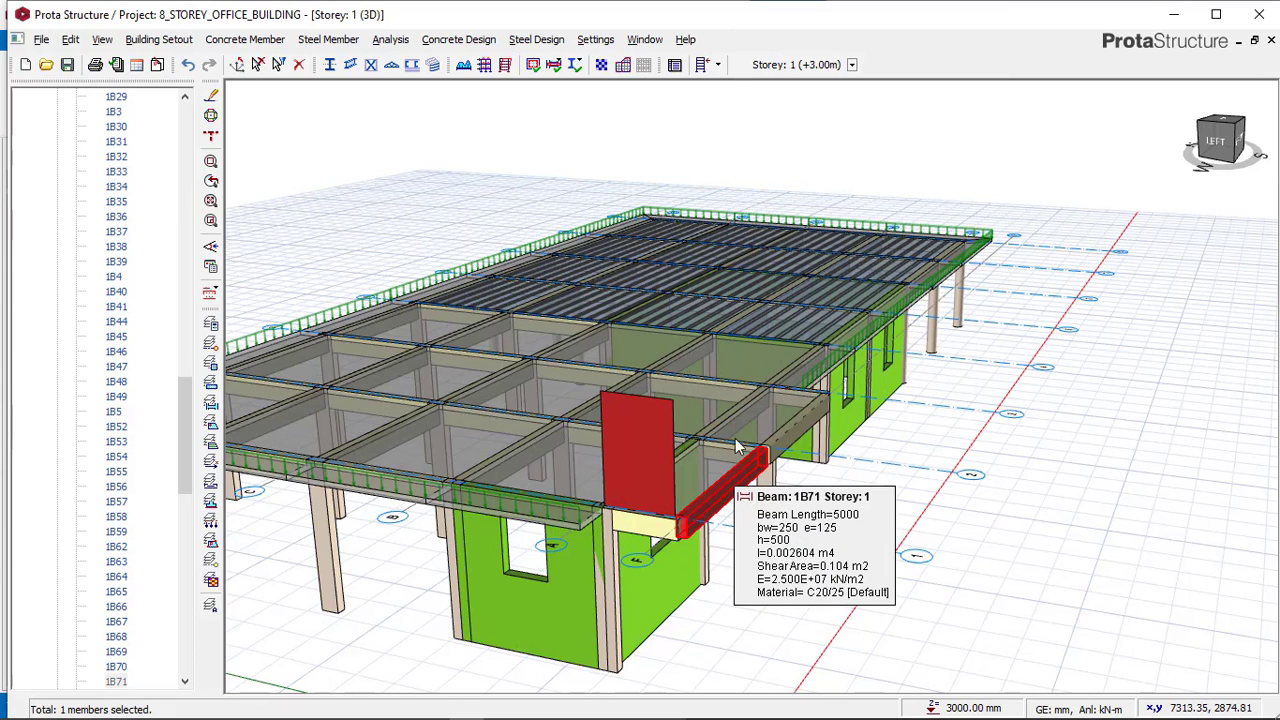
drag(794, 462, 744, 467)
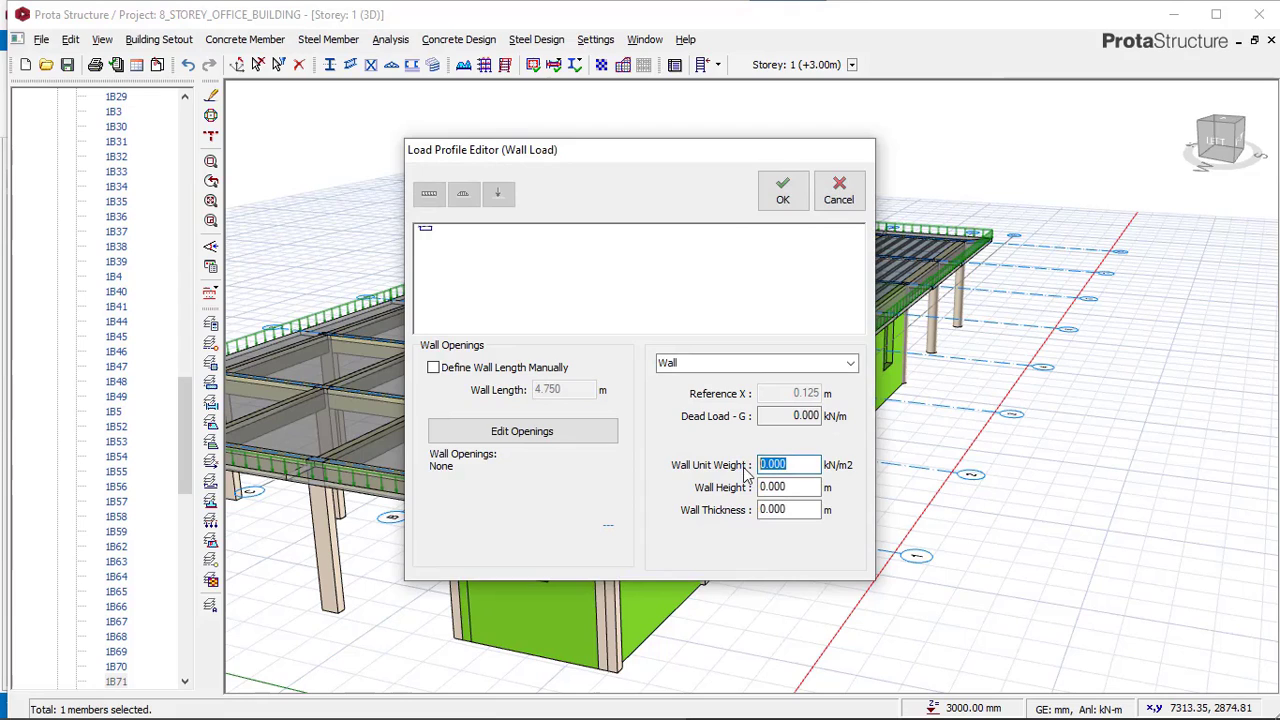
text(3.47)
drag(800, 487, 762, 487)
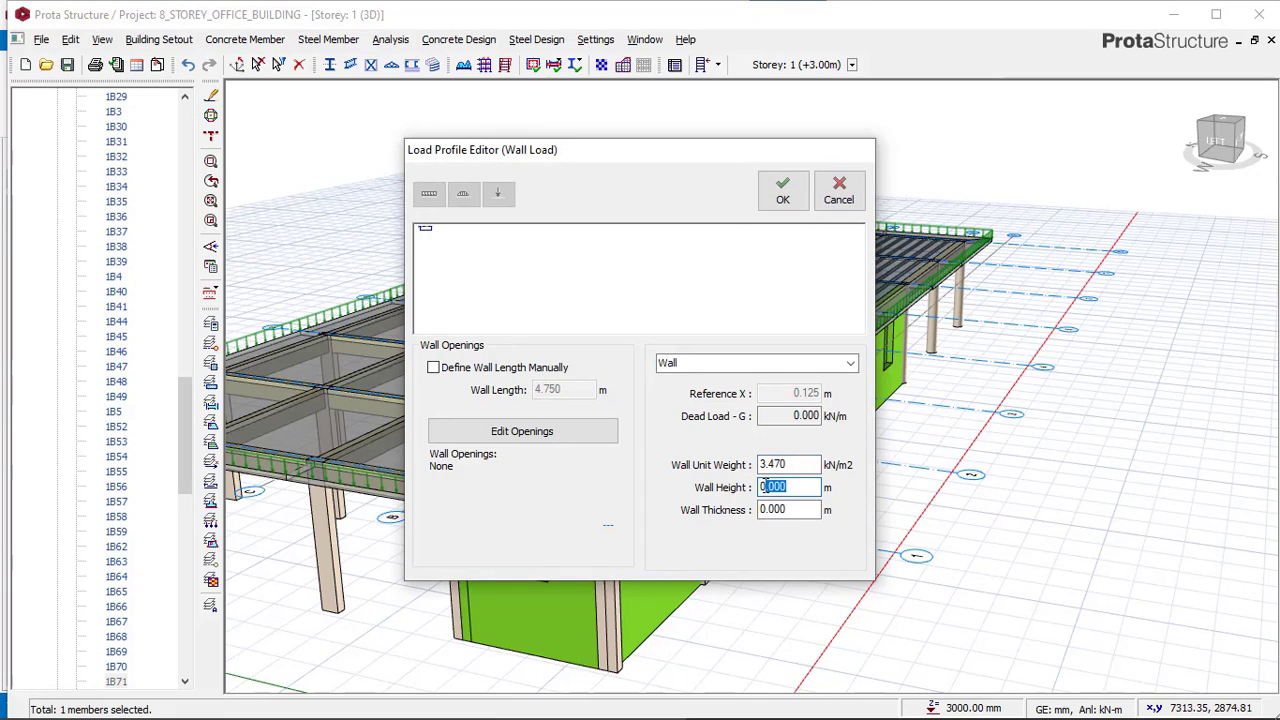
text(2.7)
drag(790, 510, 748, 520)
text(0.)
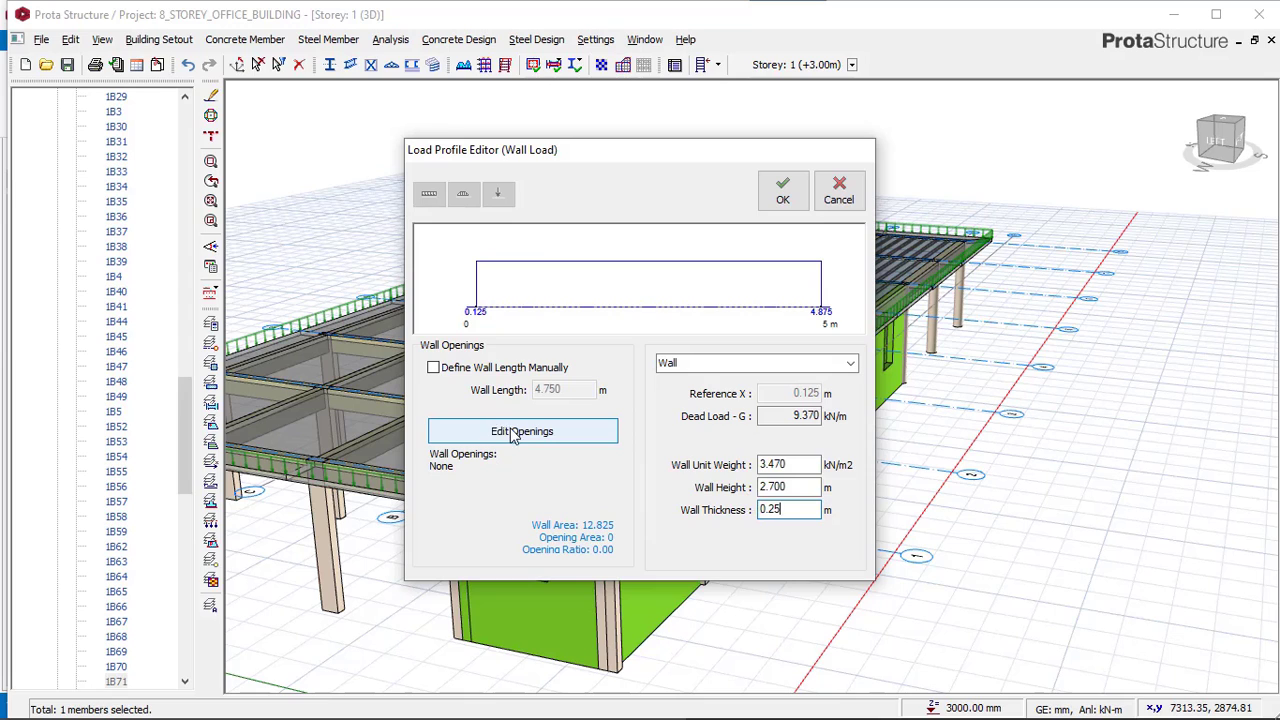
Add a wall opening 1000 mm wide and 1500 mm high to the beam's wall load, checking the reference dimensions.
click(545, 431)
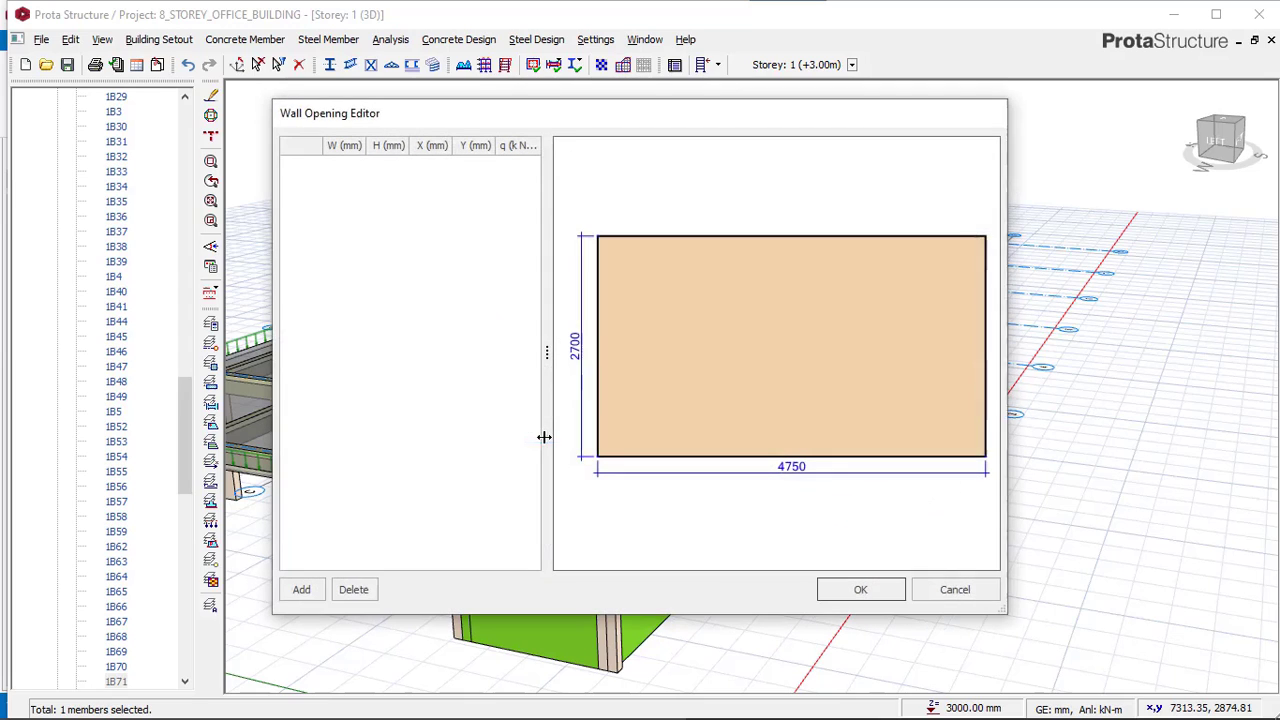
click(301, 589)
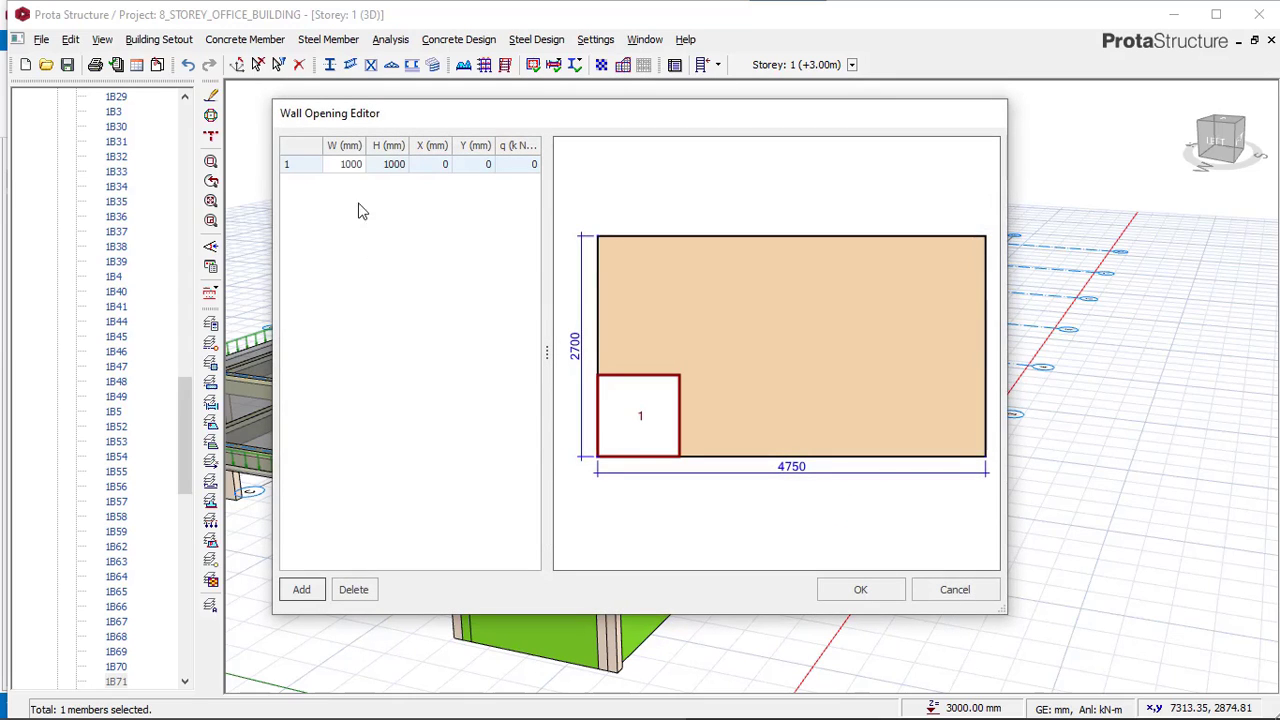
click(351, 165)
text(1000)
mouse_move(446, 712)
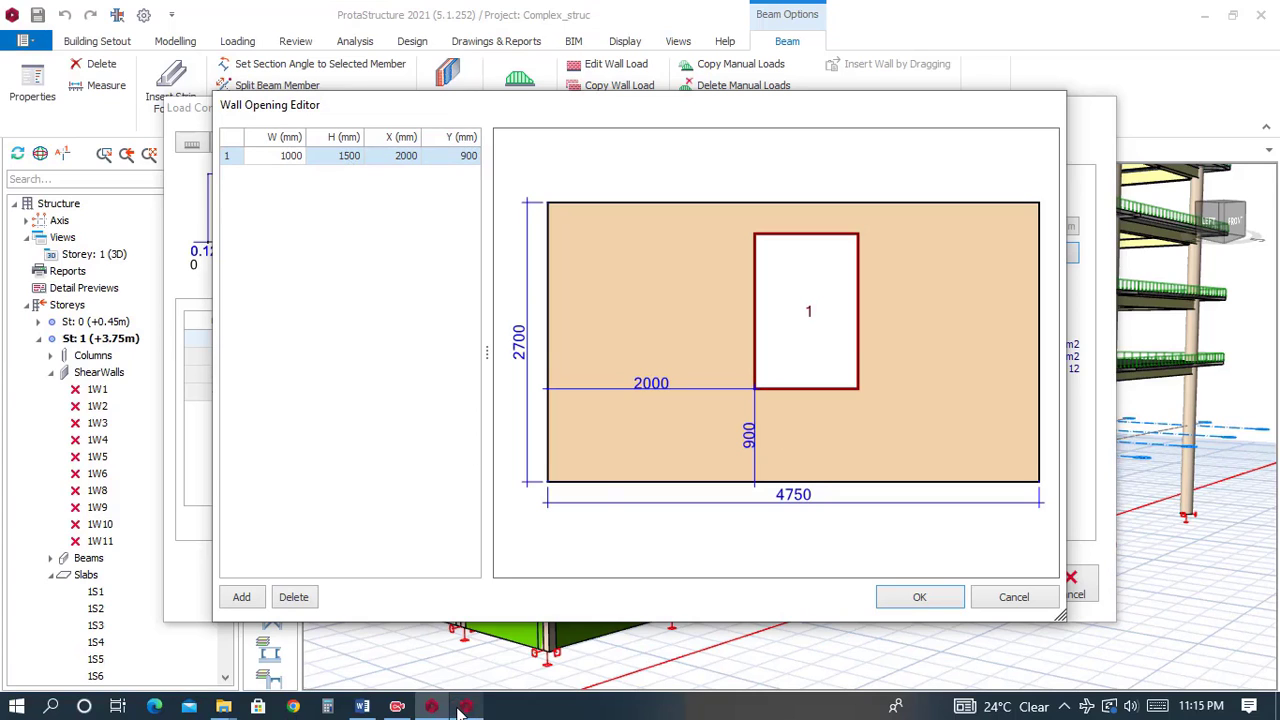
click(460, 710)
click(397, 164)
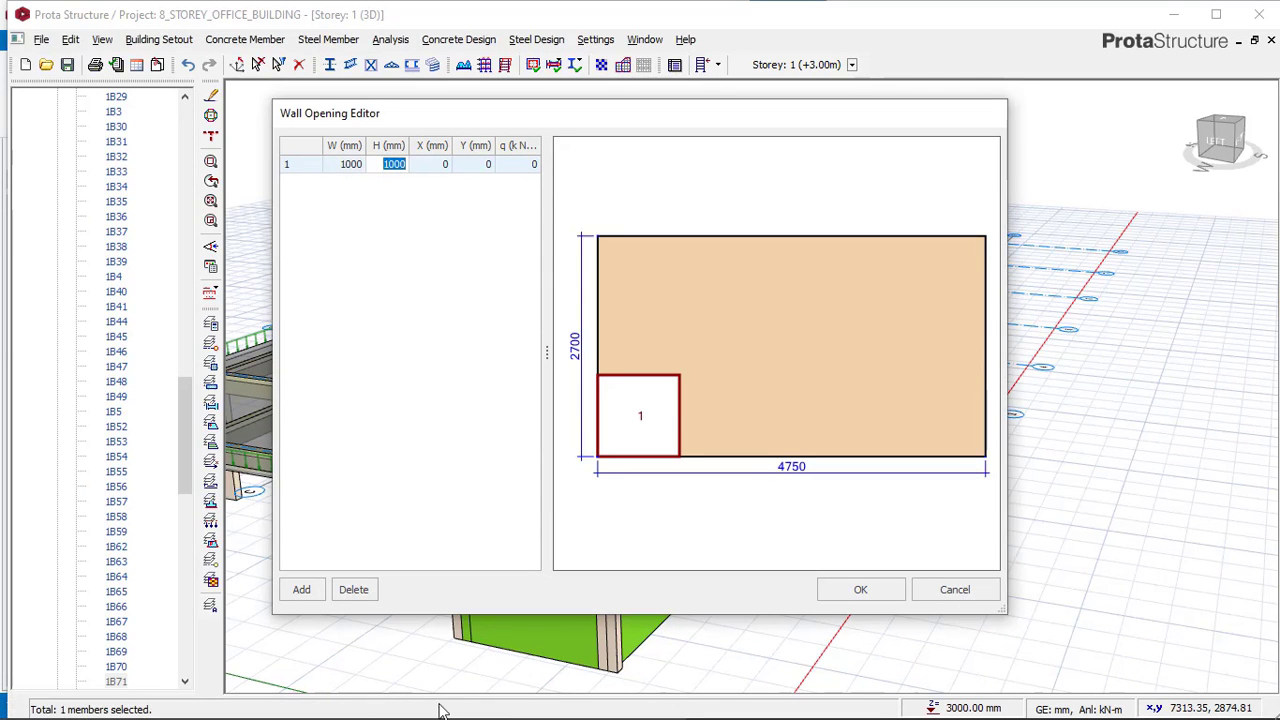
text(1500)
Position the opening at X 2000 mm and Y 900 mm and apply the wall load.
click(441, 170)
text(2)
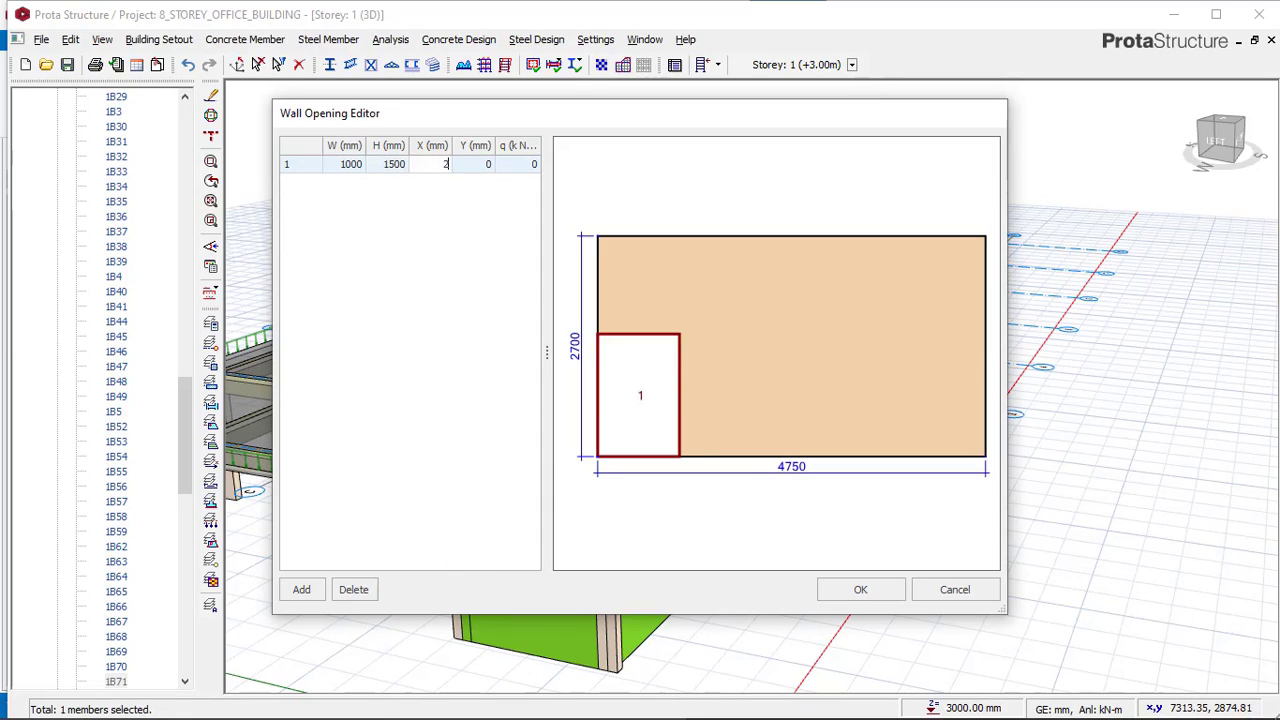
click(468, 165)
click(446, 167)
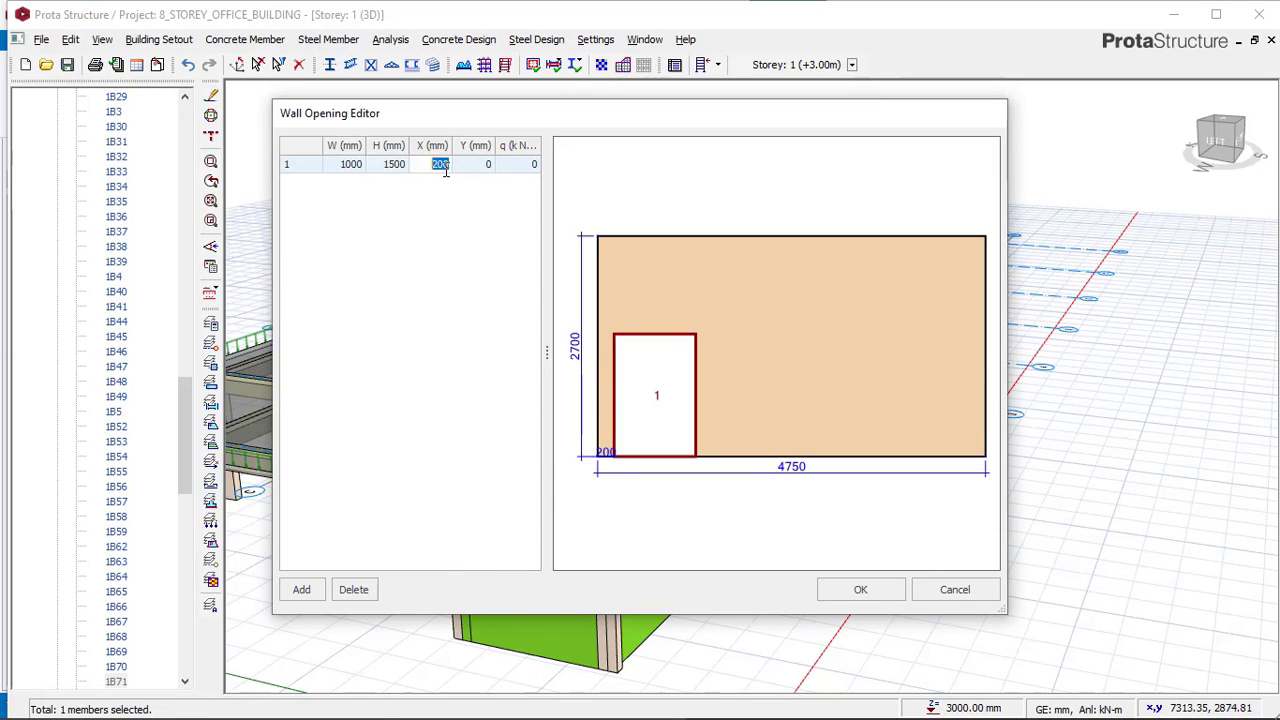
click(464, 170)
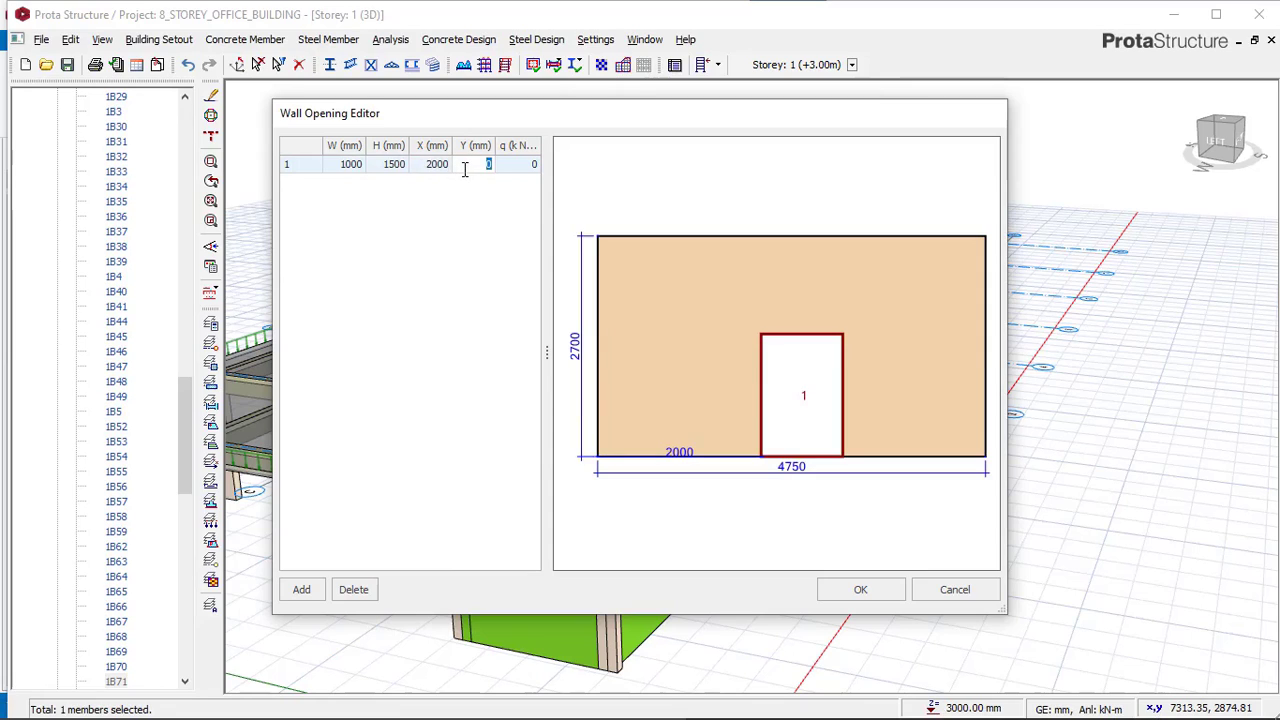
text(99)
text(00)
key(Return)
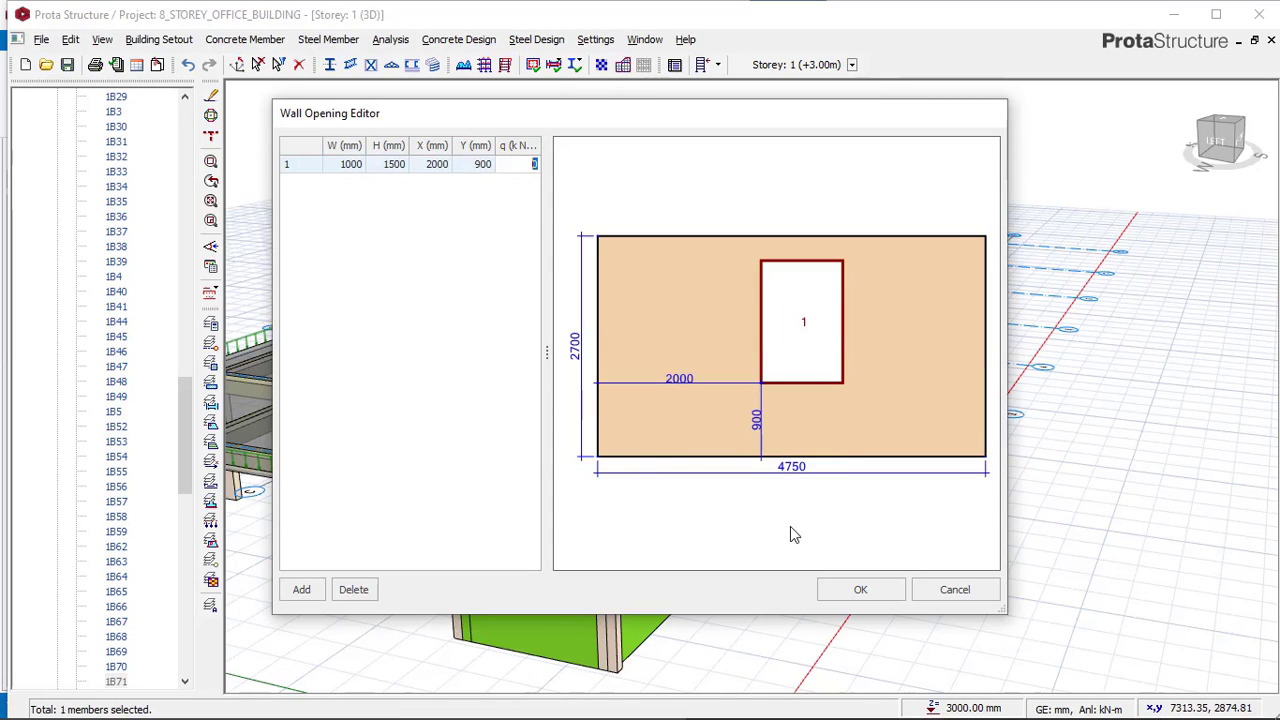
click(857, 590)
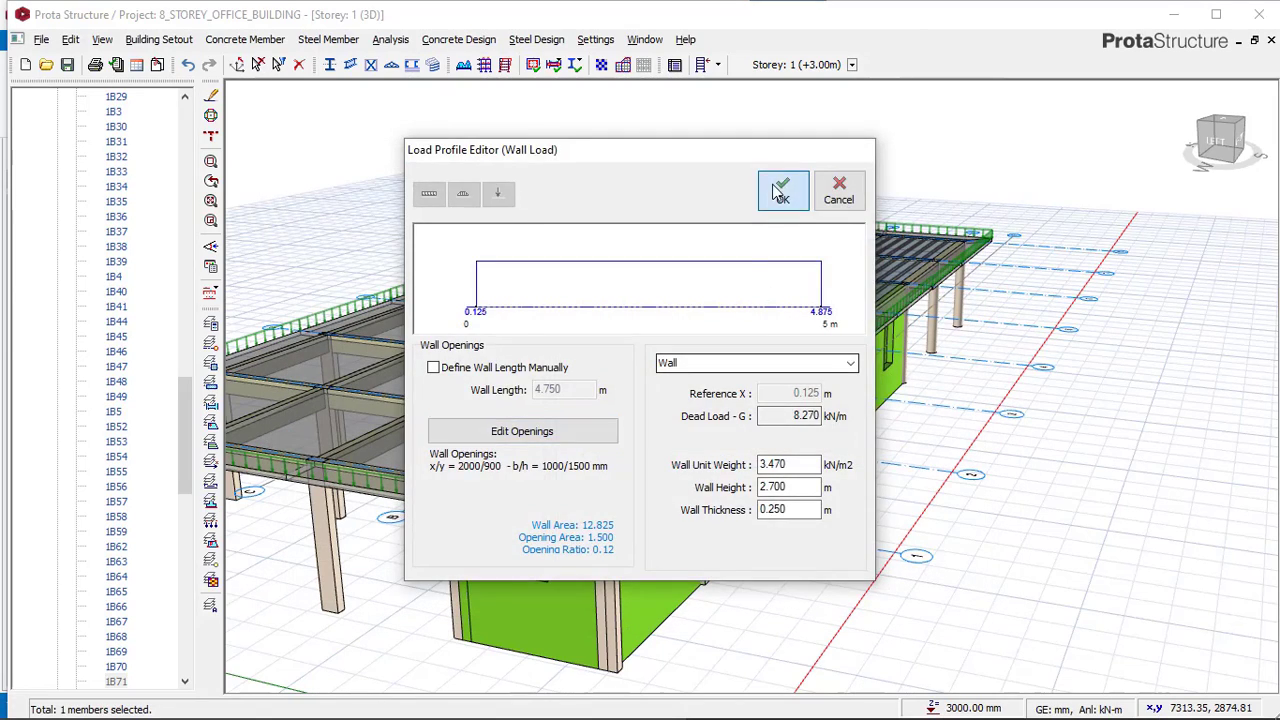
click(771, 186)
Close the reference model's wall opening and wall load editors without changes.
scroll(690, 491, up, 1)
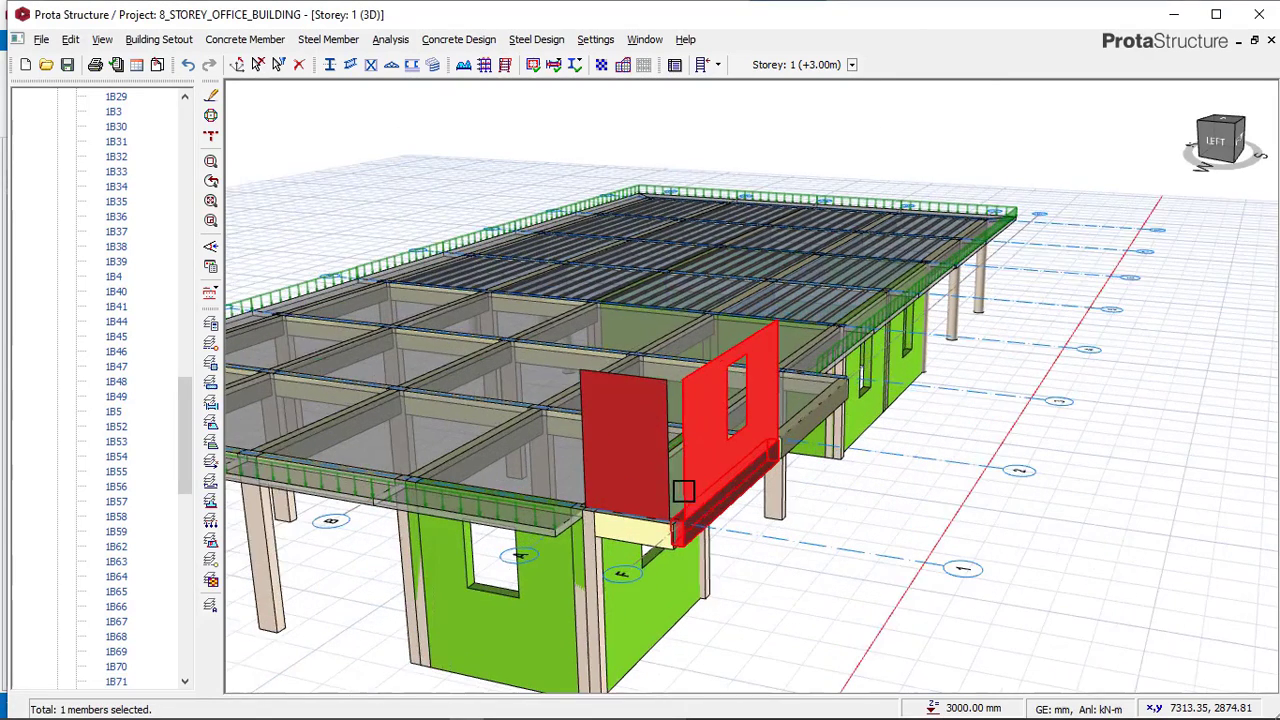
scroll(746, 453, down, 1)
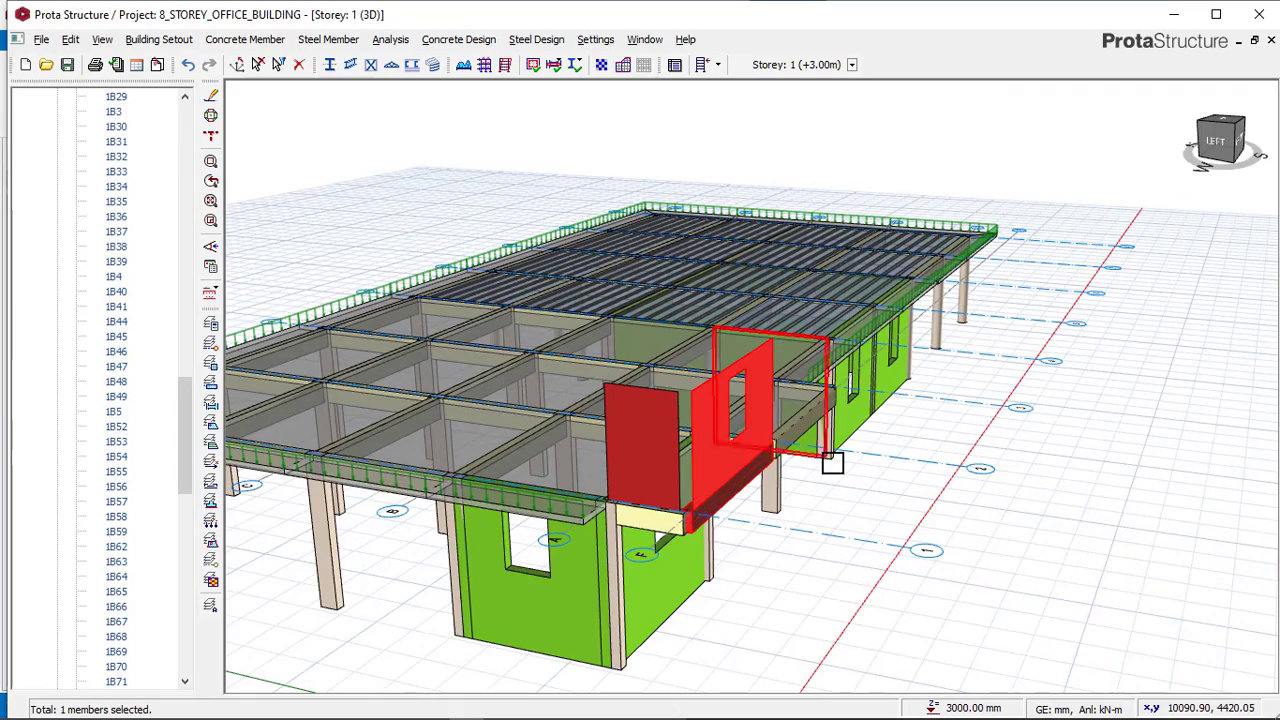
middle_drag(829, 458, 752, 453)
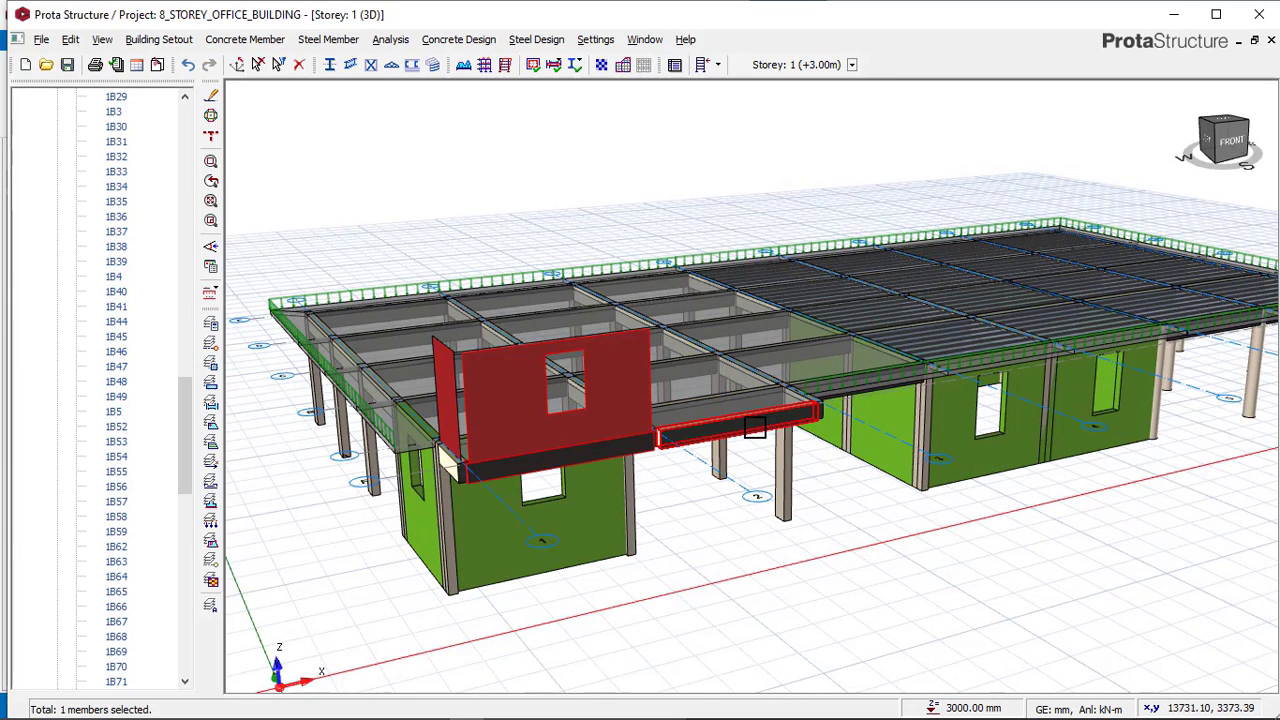
scroll(735, 436, up, 1)
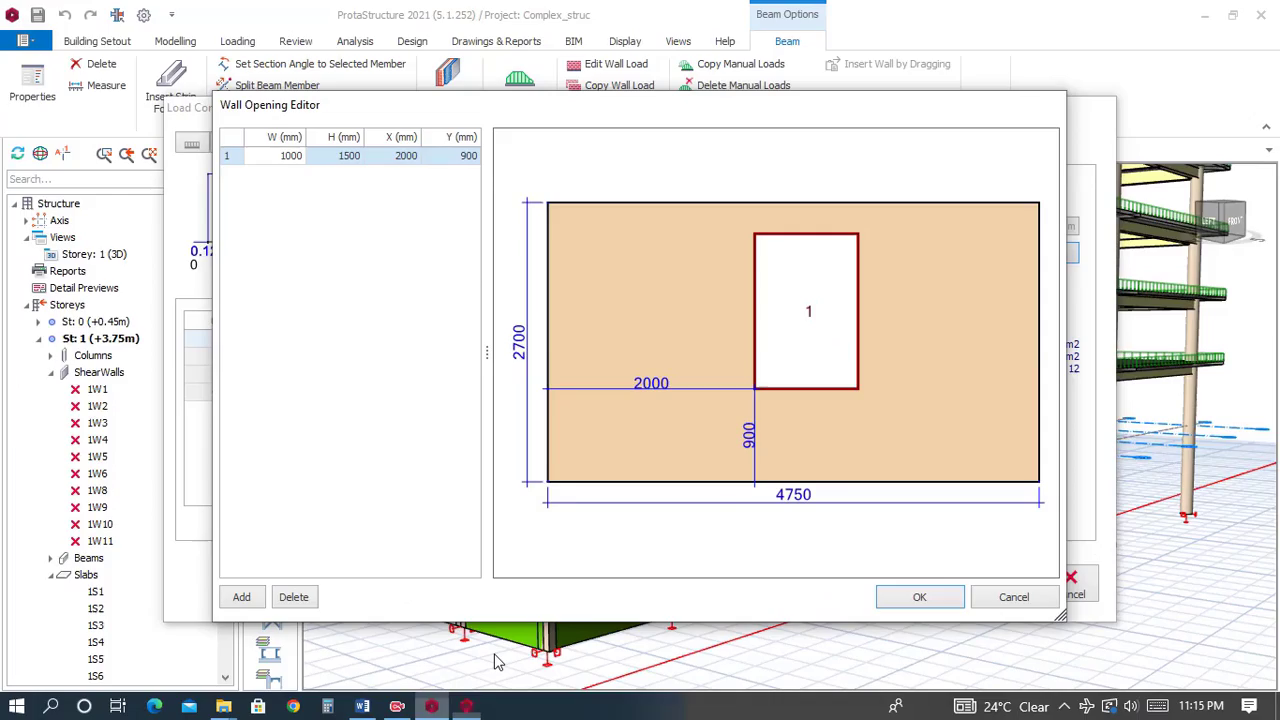
click(1023, 597)
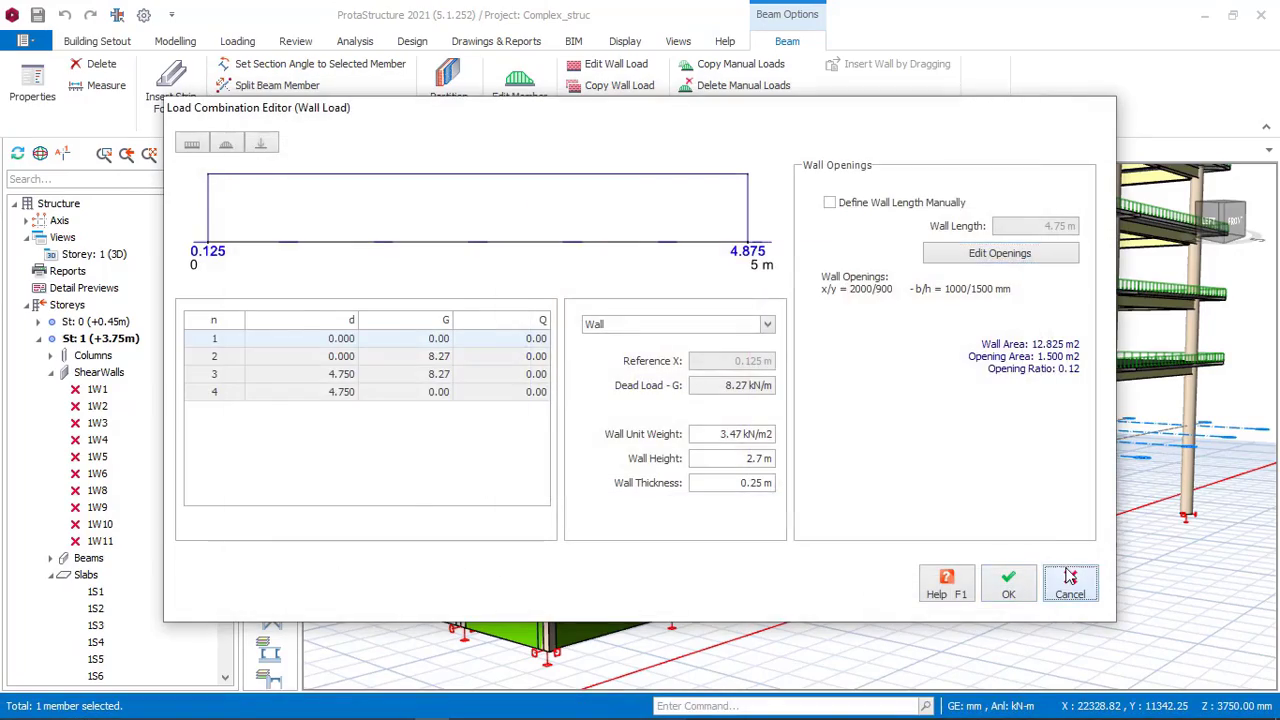
click(1069, 577)
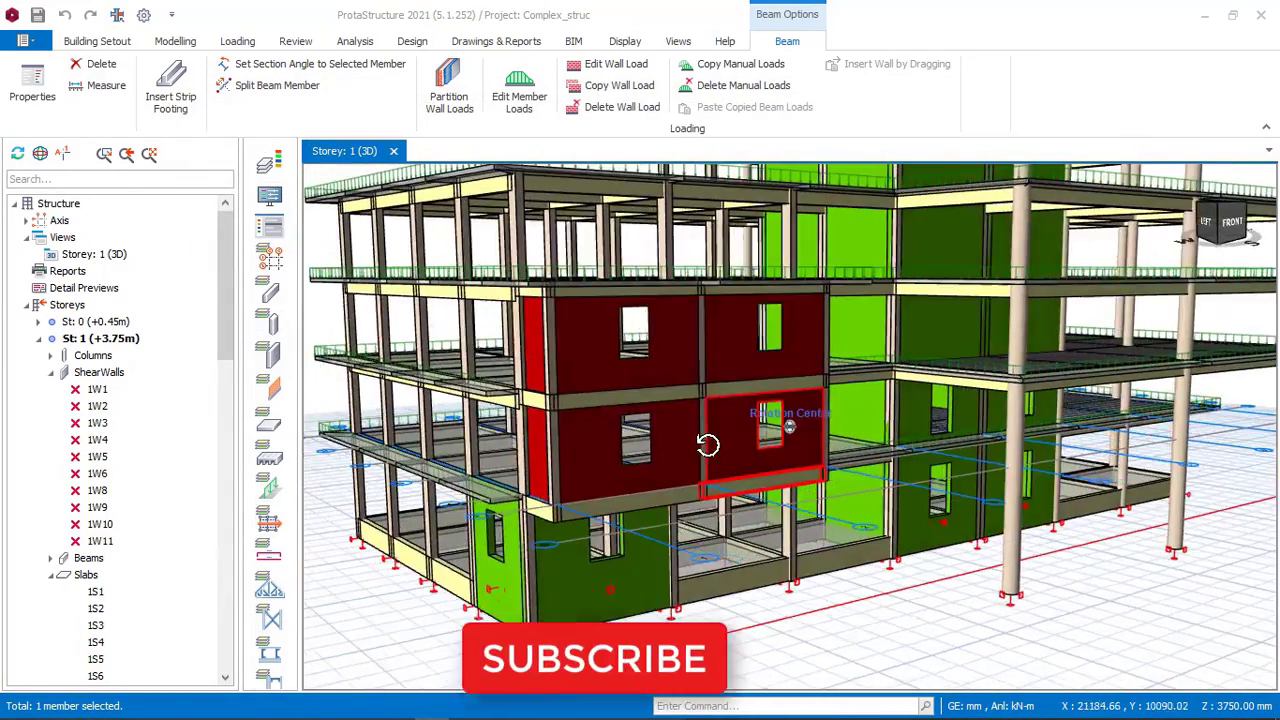
middle_drag(708, 445, 743, 449)
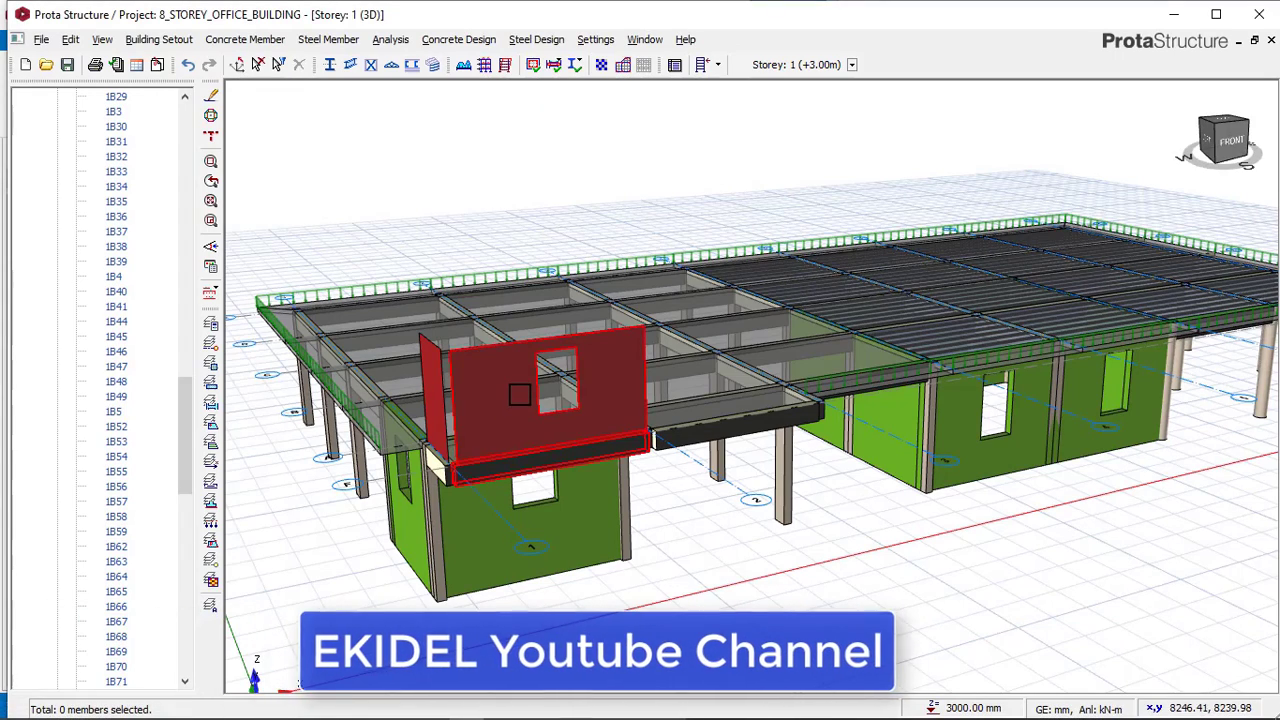
Copy beam 1B71's wall load and paste it, with its wall openings, onto the neighbouring beam 1B72.
right_click(517, 390)
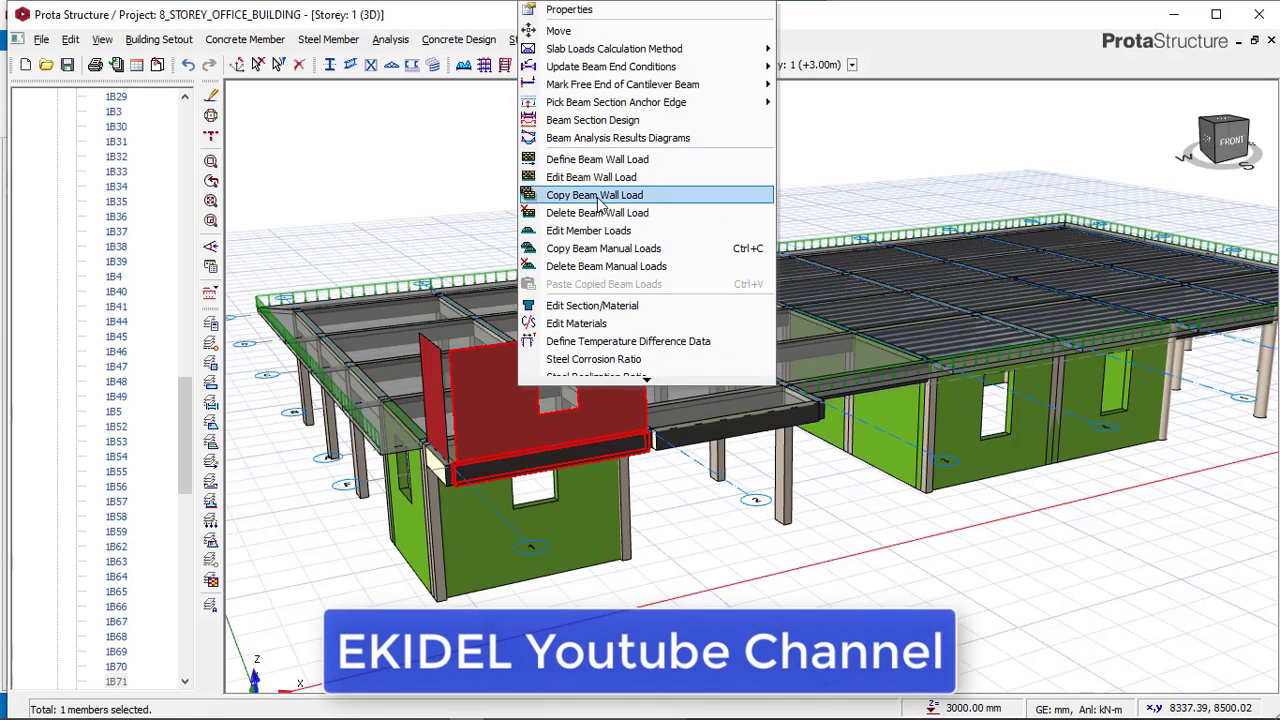
click(599, 196)
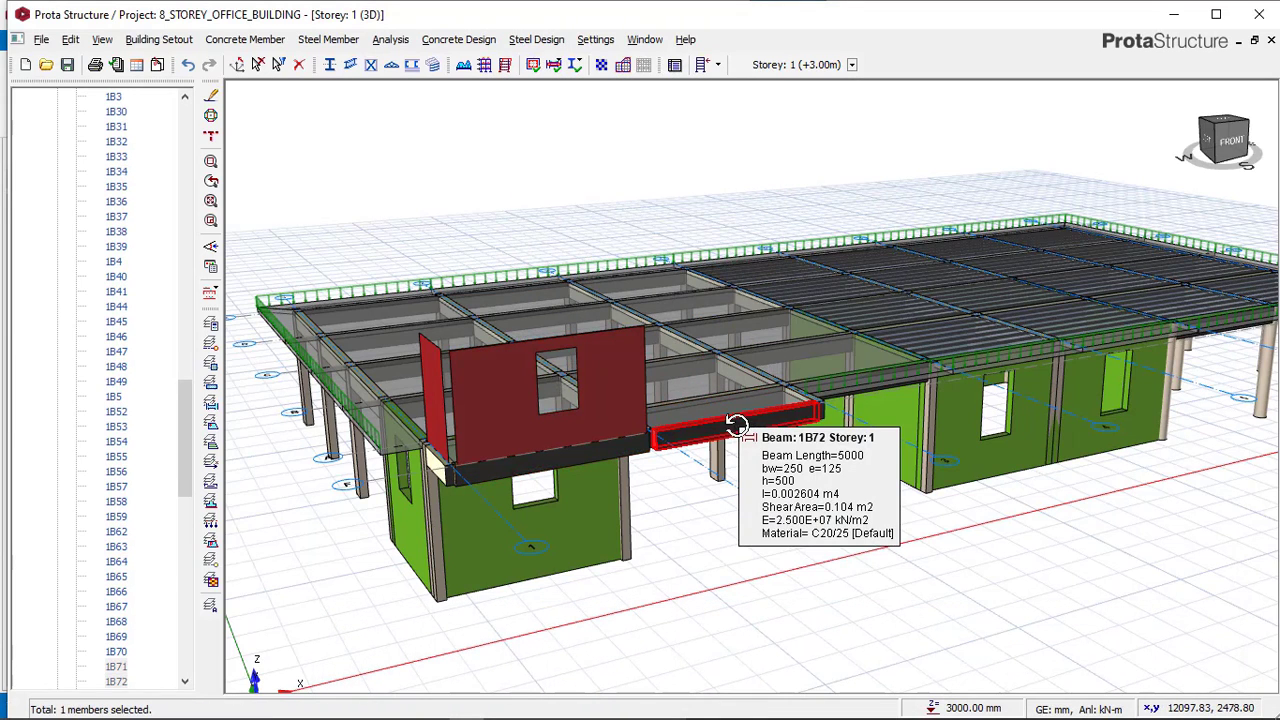
right_click(735, 424)
click(830, 280)
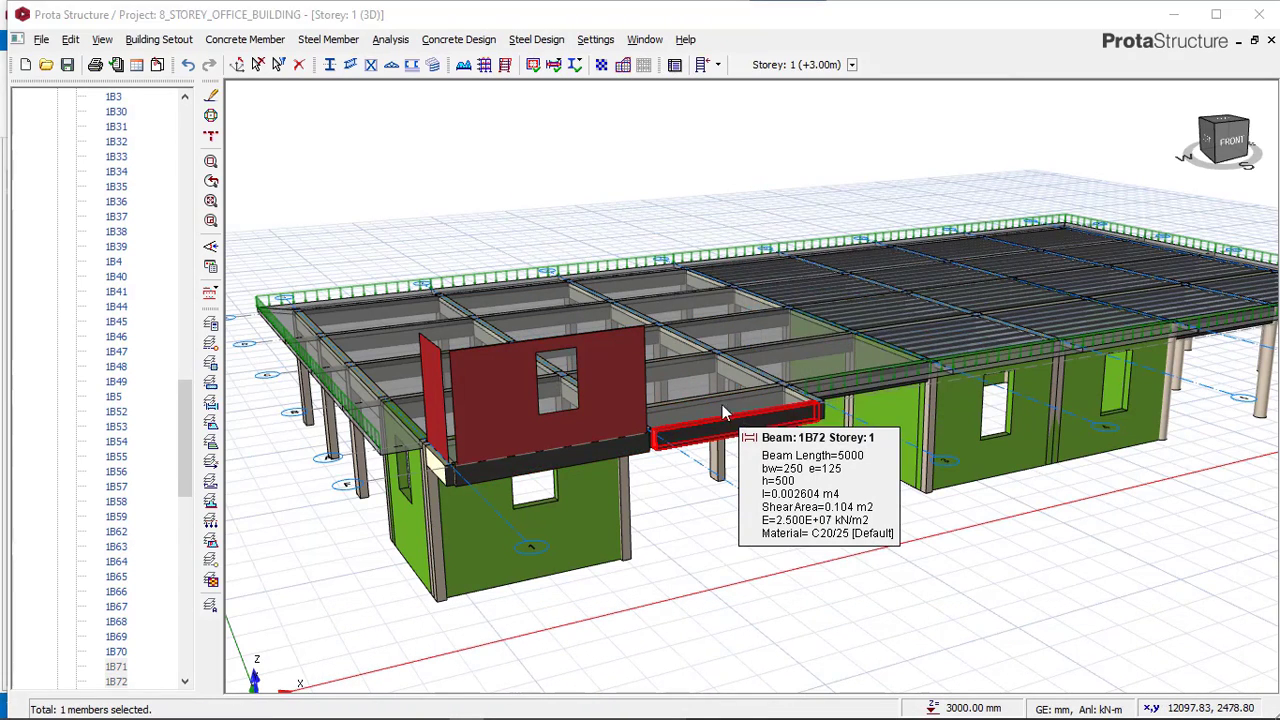
click(706, 433)
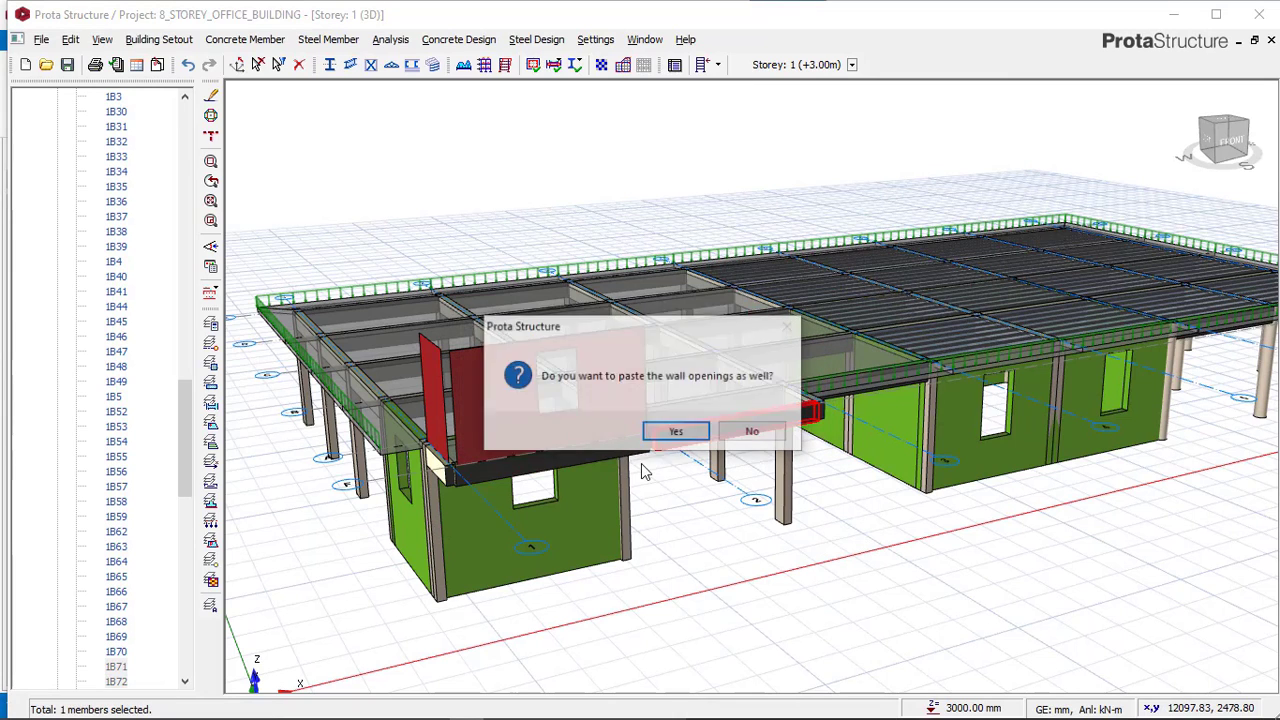
click(677, 432)
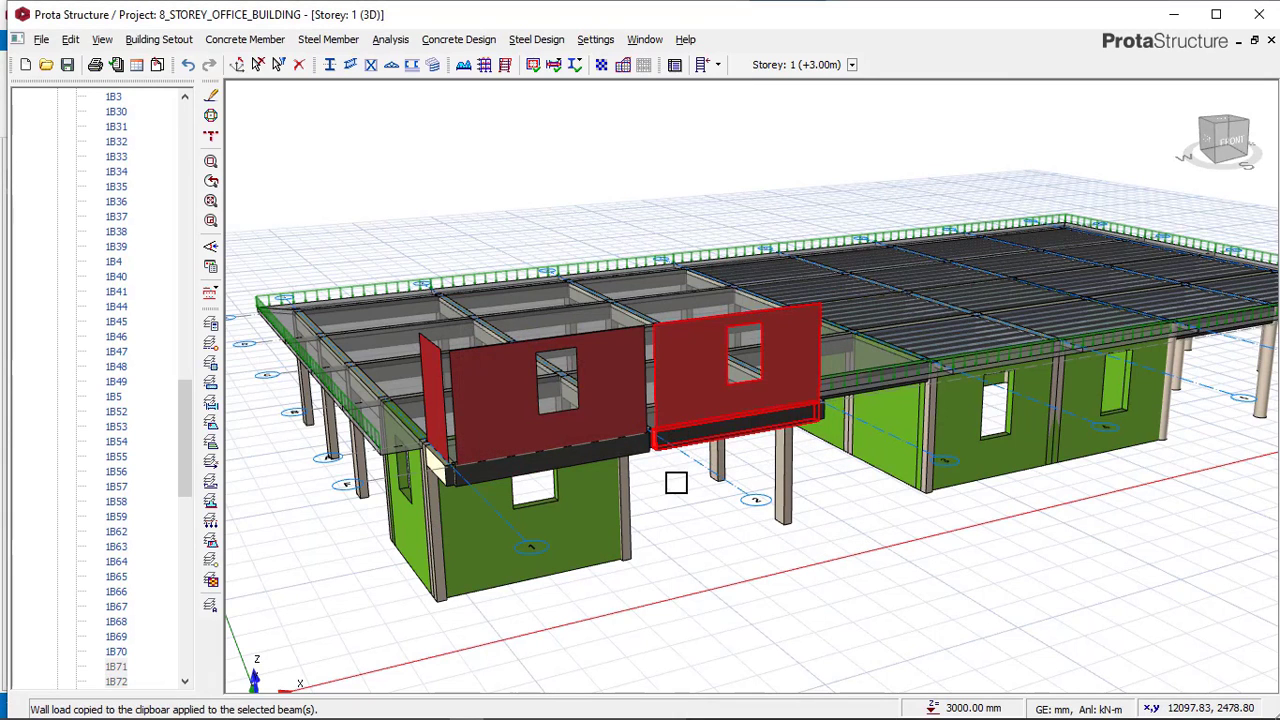
Copy beam 1B68's wall load and paste it onto the short perpendicular edge beam at the building corner.
middle_drag(673, 521, 712, 514)
click(509, 407)
right_click(508, 408)
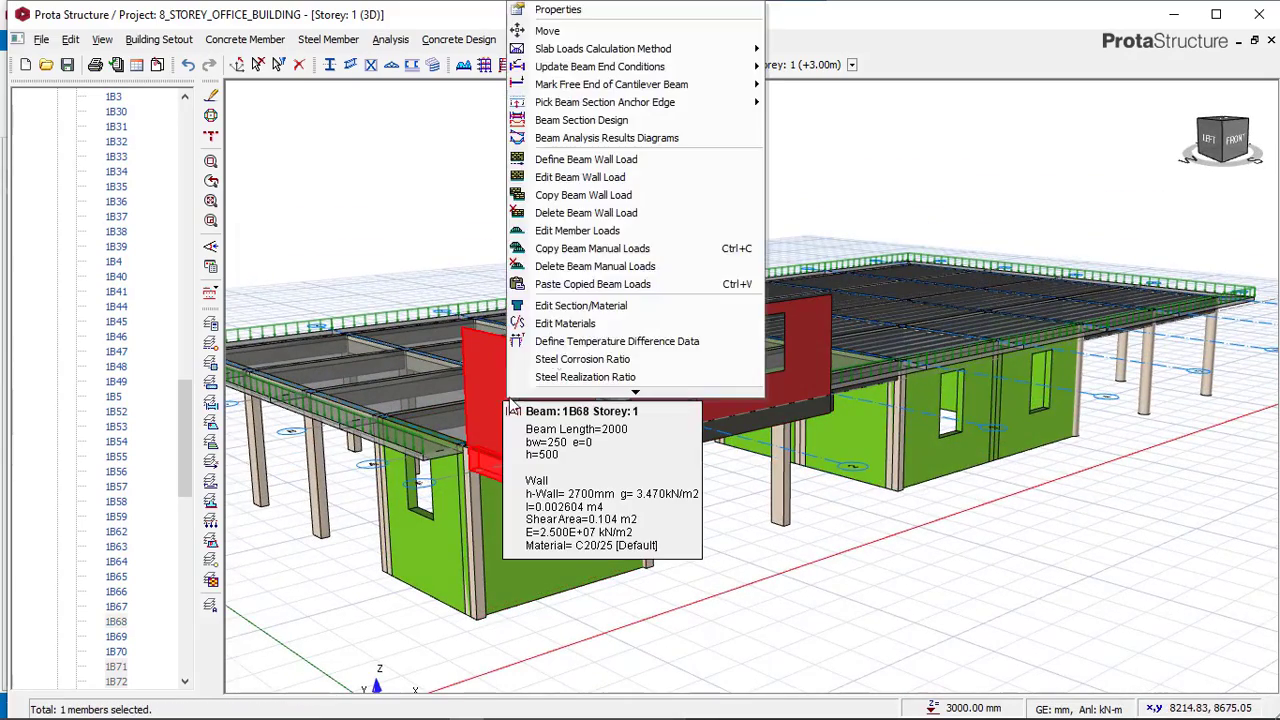
click(582, 197)
middle_drag(850, 417, 700, 410)
scroll(700, 410, up, 3)
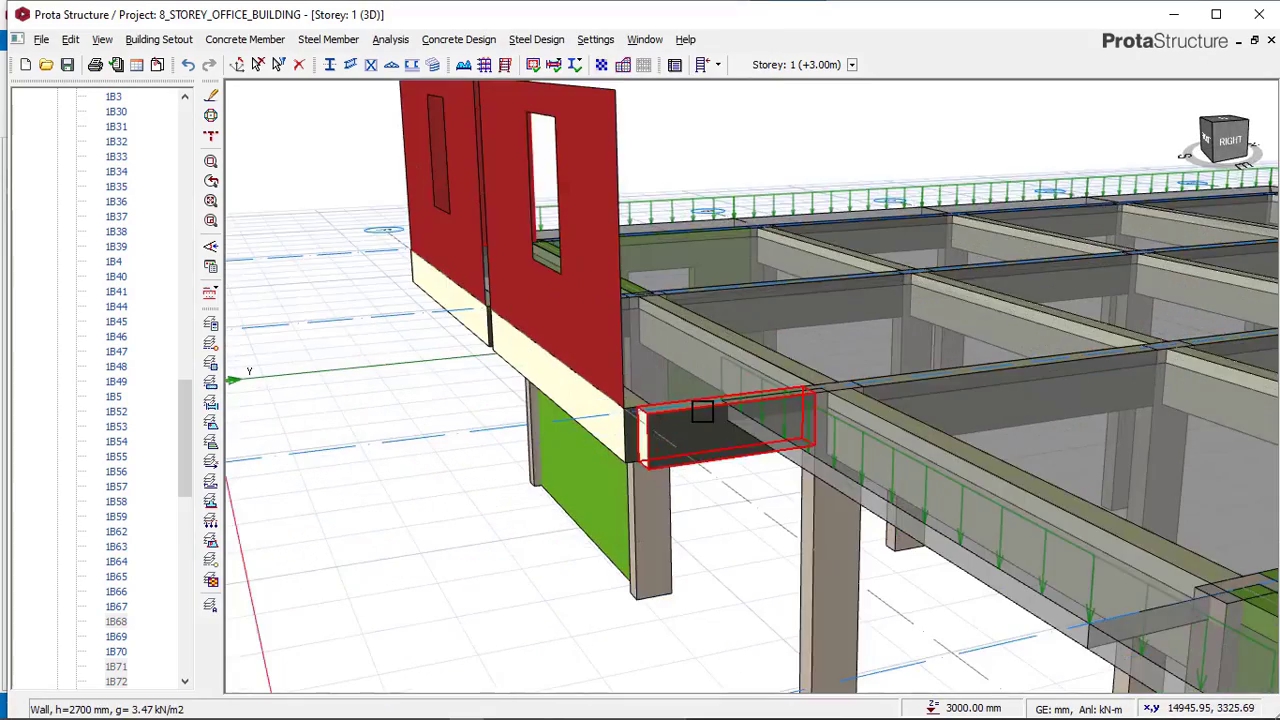
right_click(697, 414)
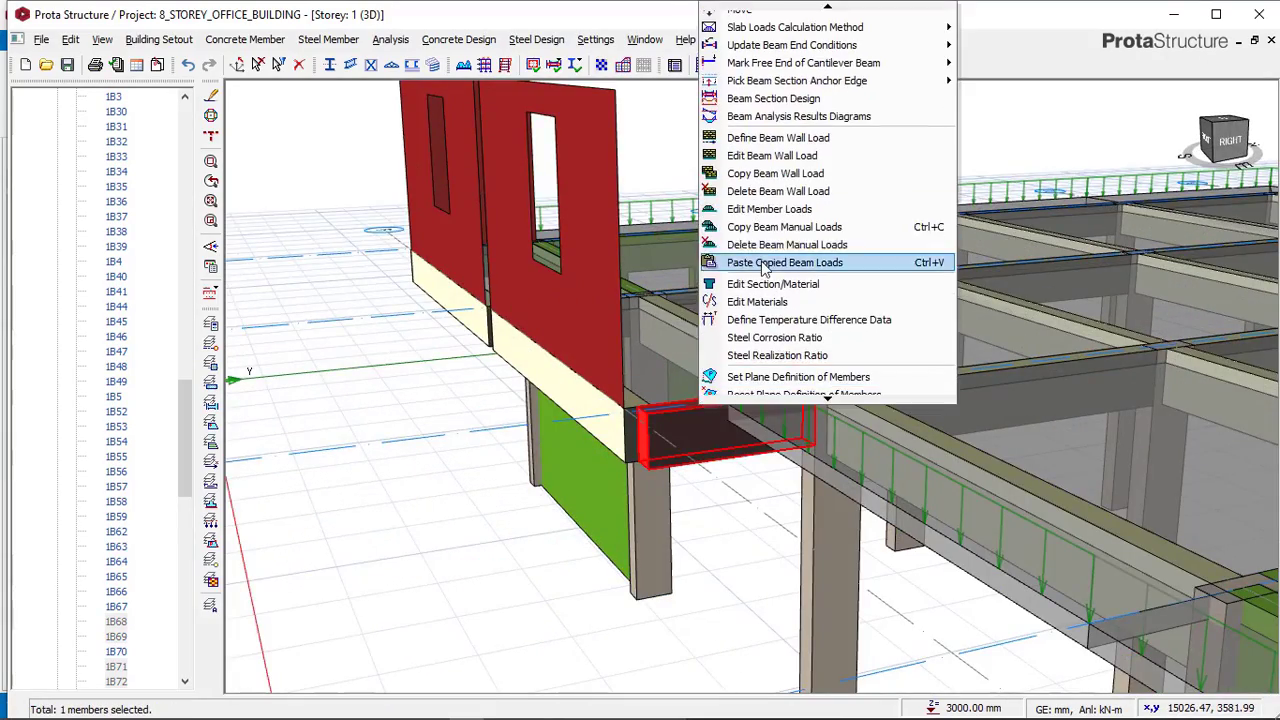
click(765, 264)
click(705, 431)
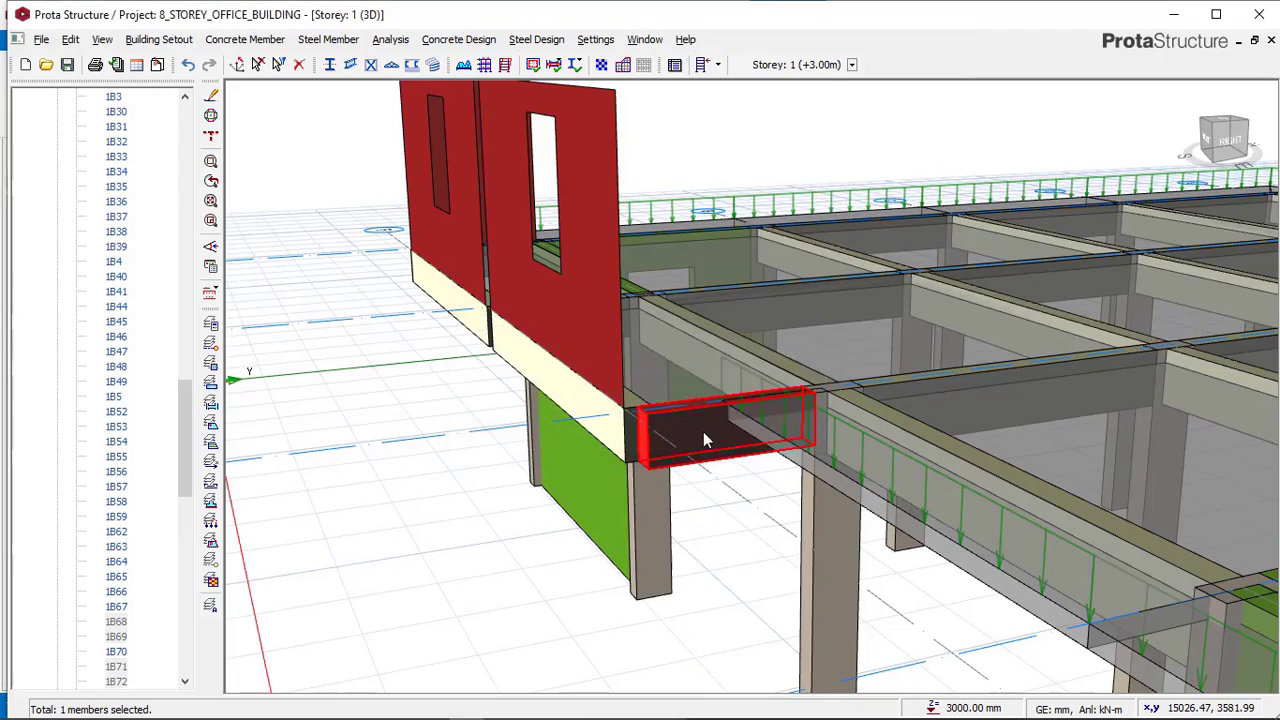
Compare the office building's new walls with the reference model's first-storey walls.
scroll(797, 460, down, 3)
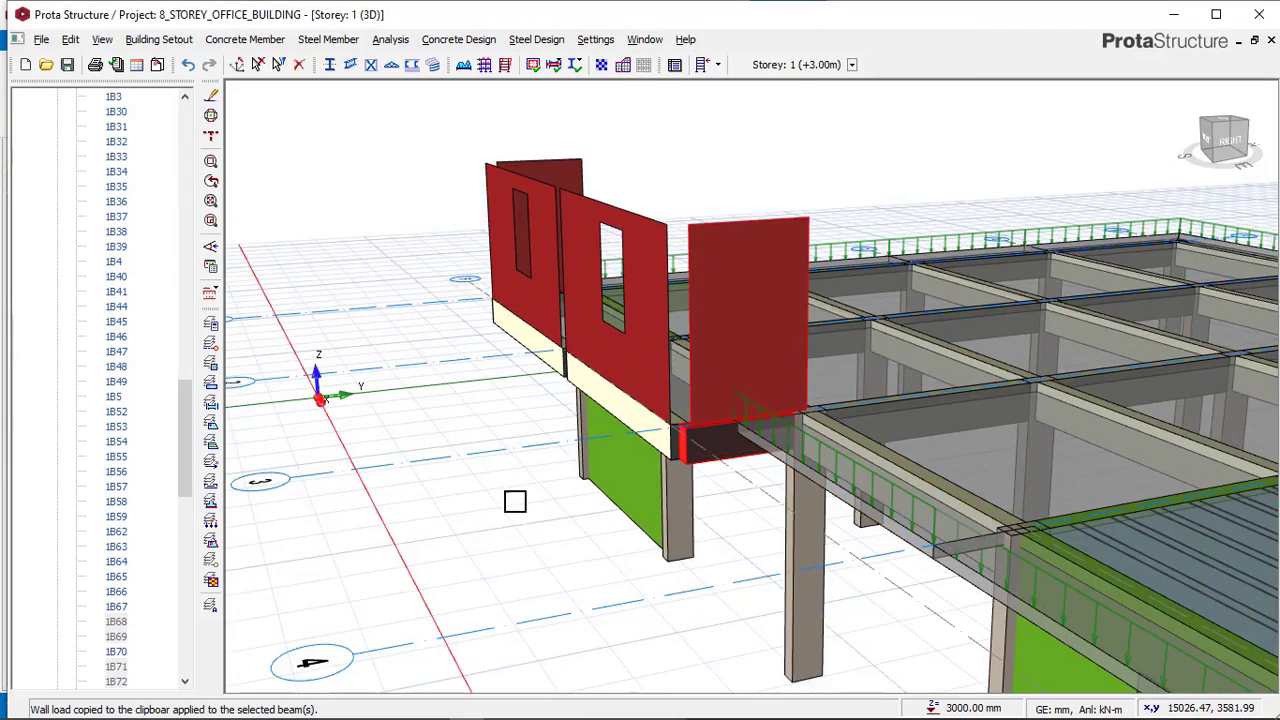
mouse_move(514, 500)
middle_down()
mouse_move(646, 451)
mouse_move(721, 455)
mouse_move(737, 515)
mouse_move(789, 534)
middle_up()
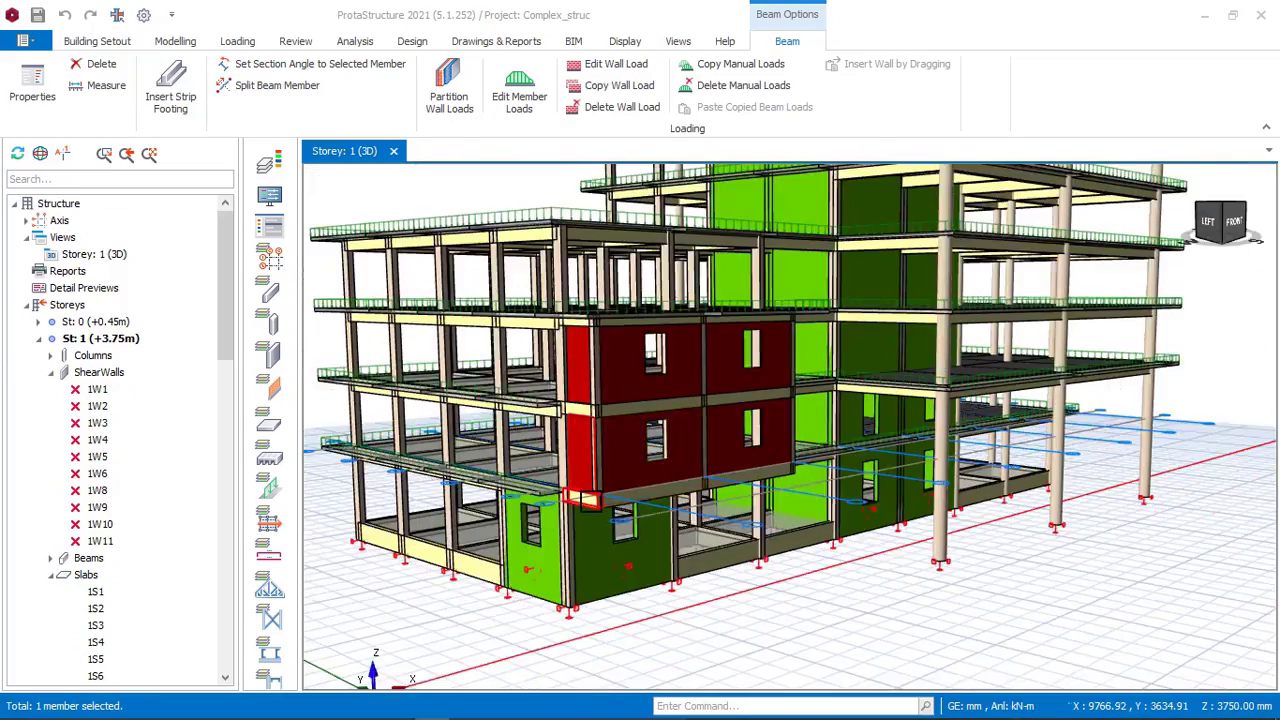
scroll(691, 441, up, 3)
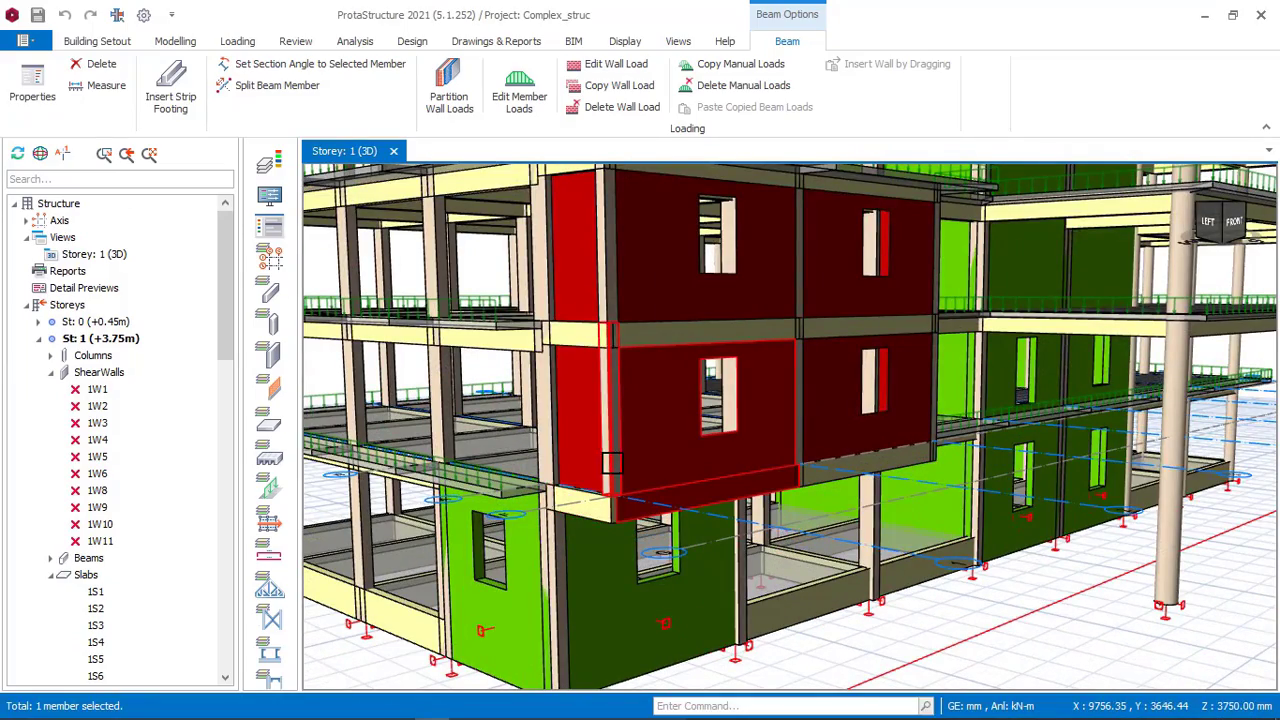
middle_drag(611, 462, 654, 443)
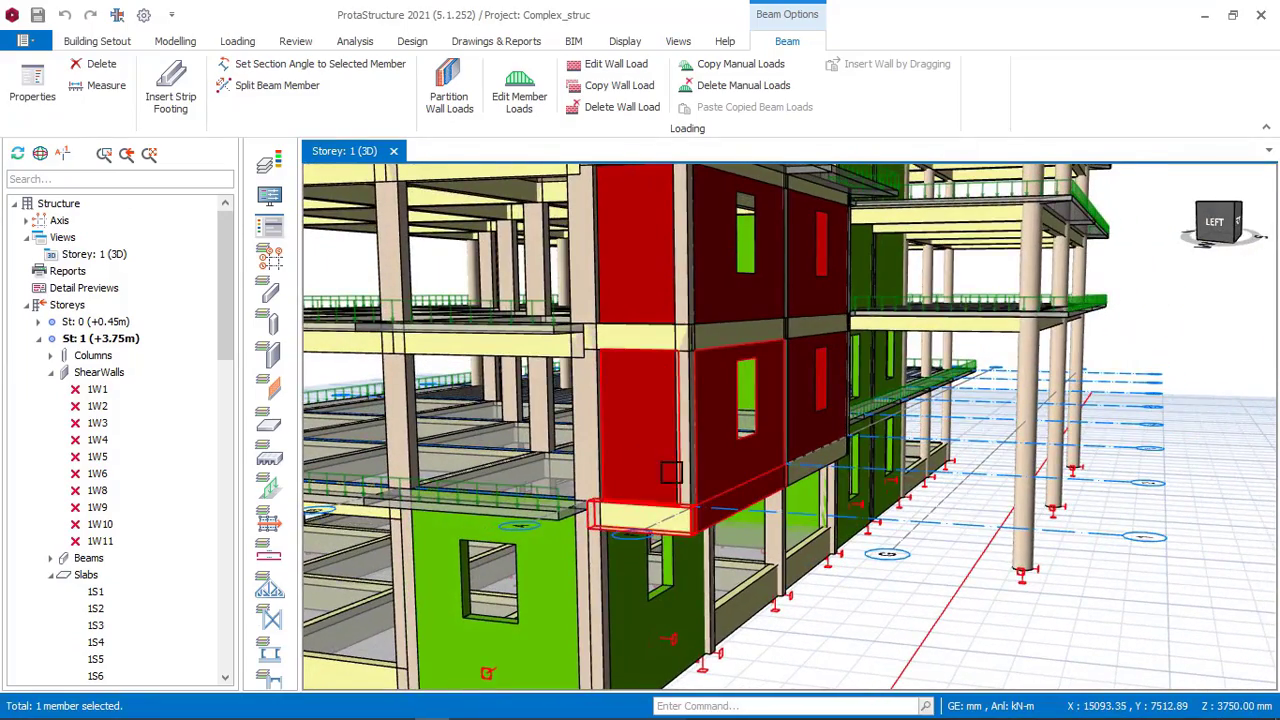
Examine the reference model's 3D walls and storeys, then switch back to the office building project.
scroll(728, 412, down, 4)
middle_drag(790, 427, 706, 420)
middle_drag(912, 445, 1138, 458)
scroll(1138, 458, down, 2)
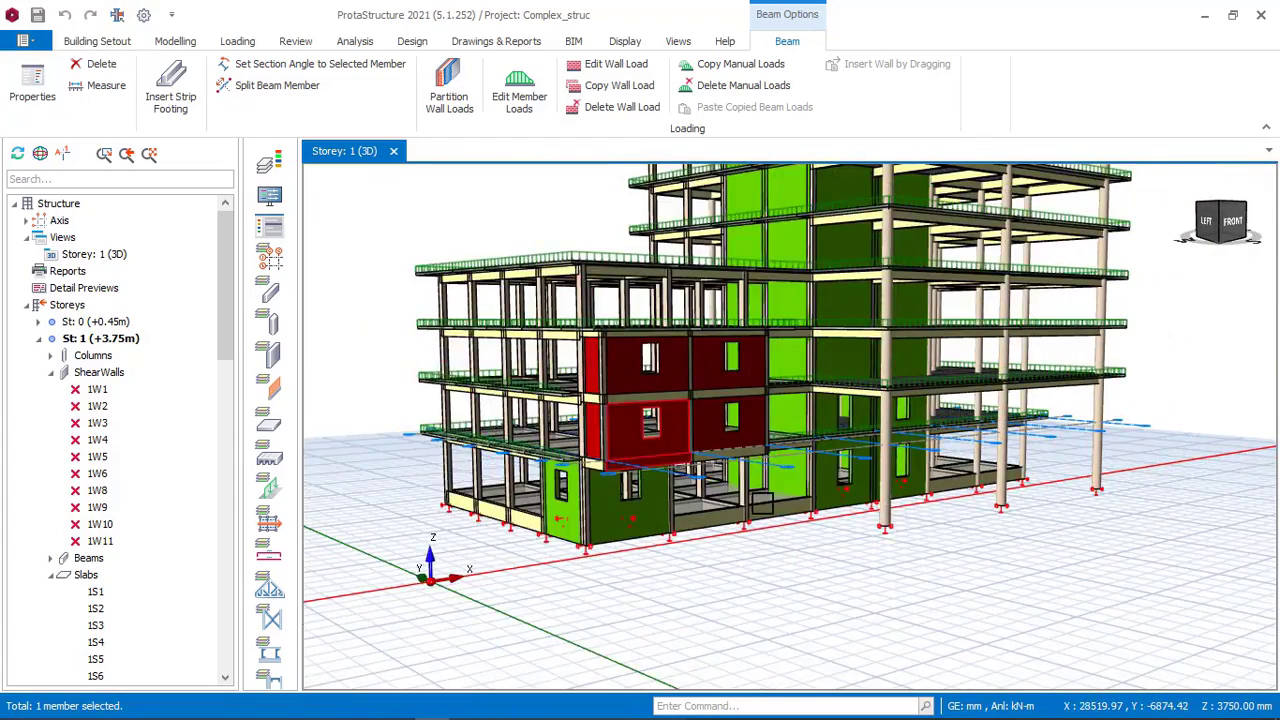
scroll(1138, 458, down, 2)
scroll(666, 507, up, 1)
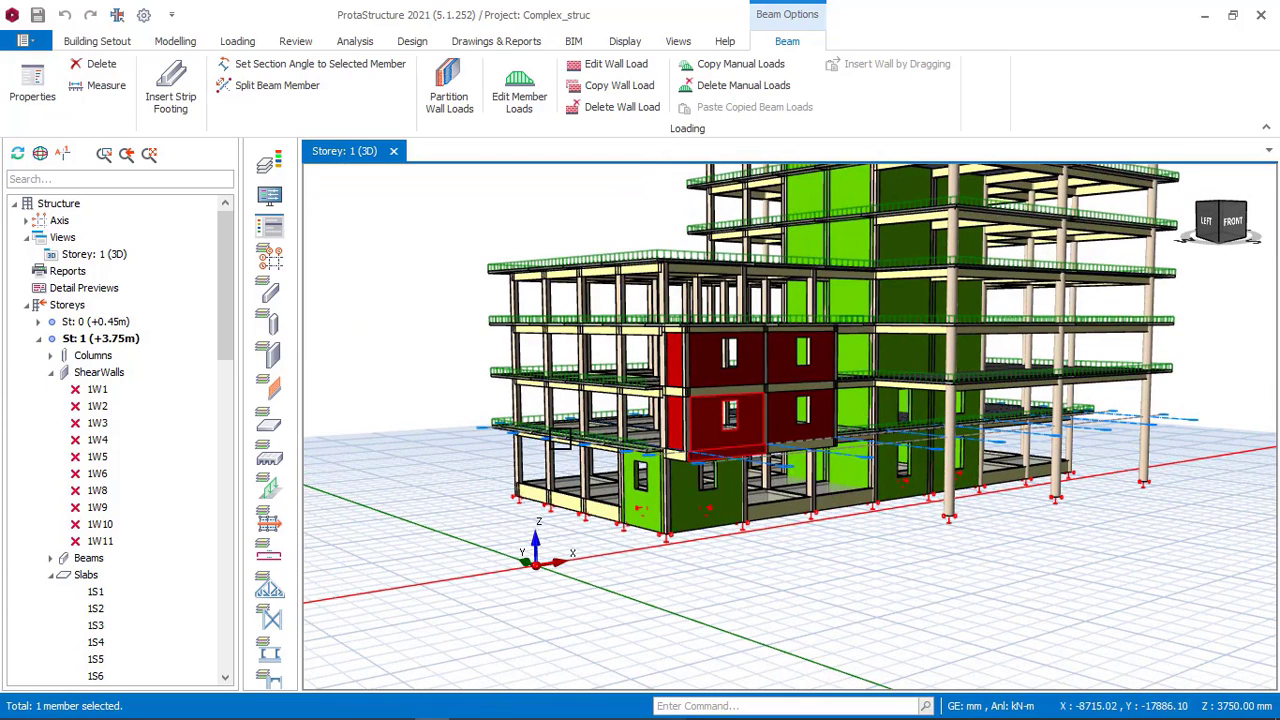
mouse_move(412, 692)
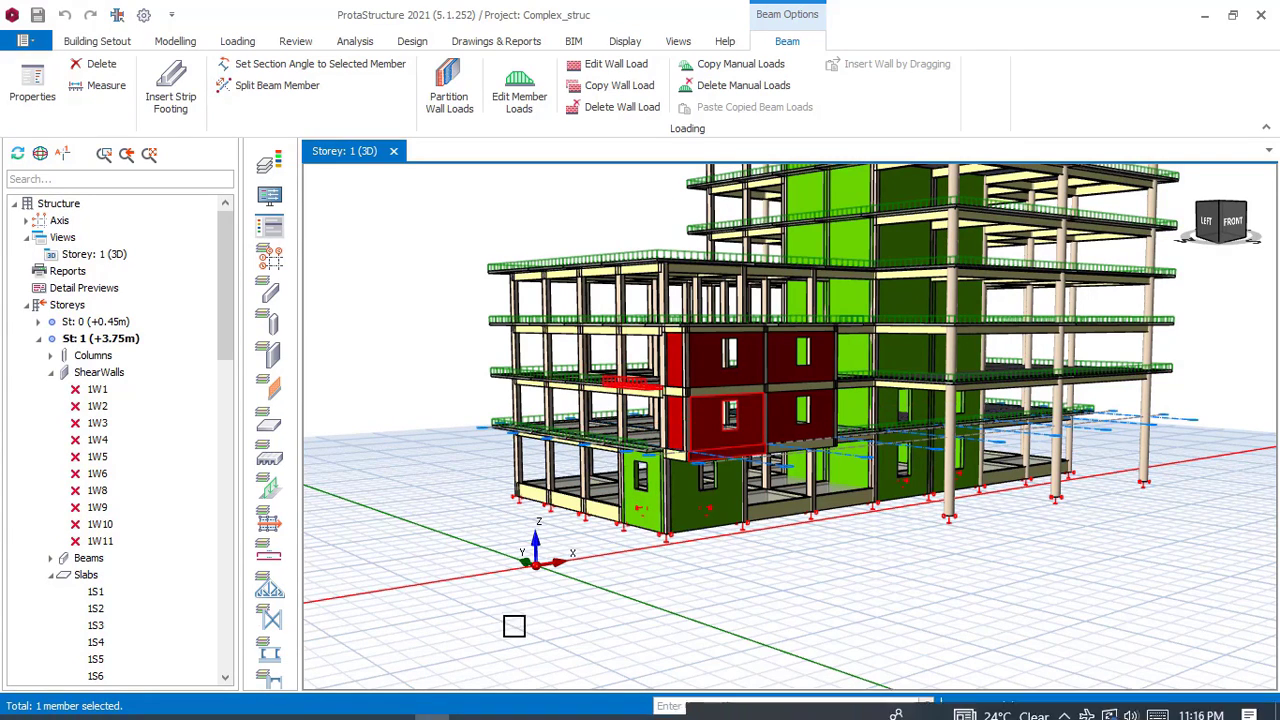
click(474, 707)
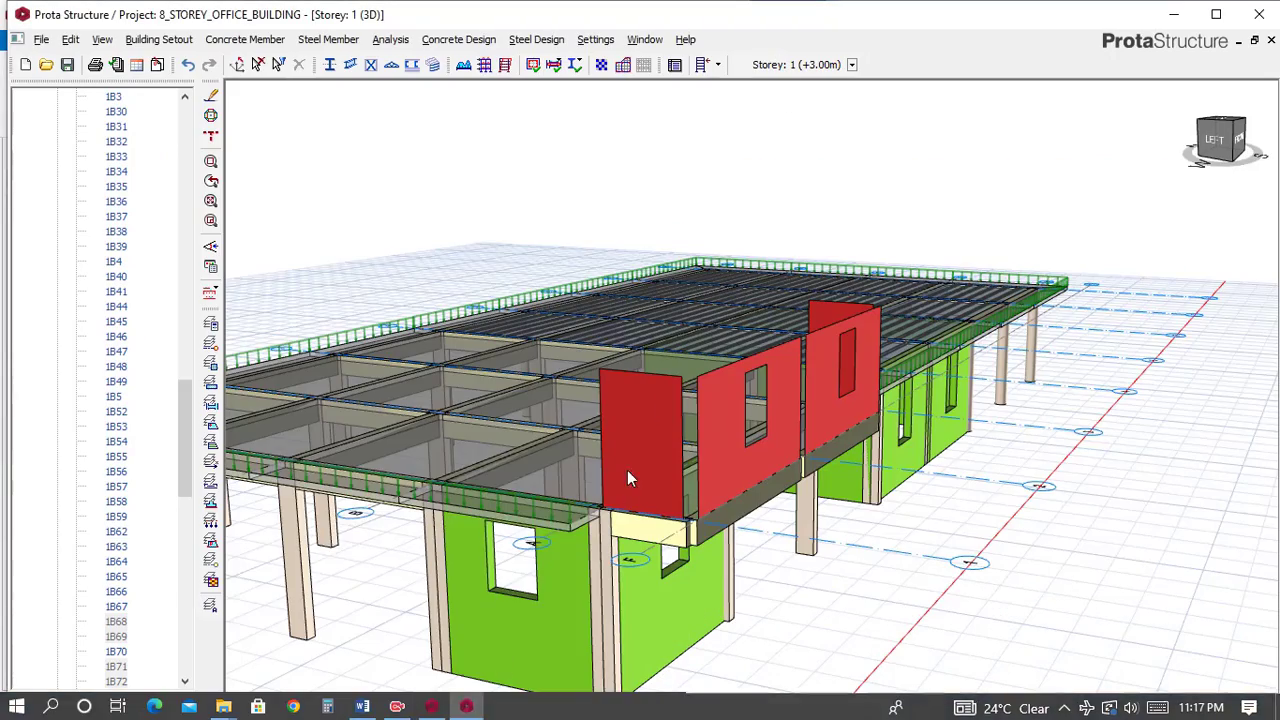
Add a new storey on top of the office building, accepting the prompt that earlier steps cannot be undone.
scroll(698, 408, down, 1)
mouse_move(838, 474)
middle_down()
mouse_move(772, 476)
mouse_move(650, 410)
middle_up()
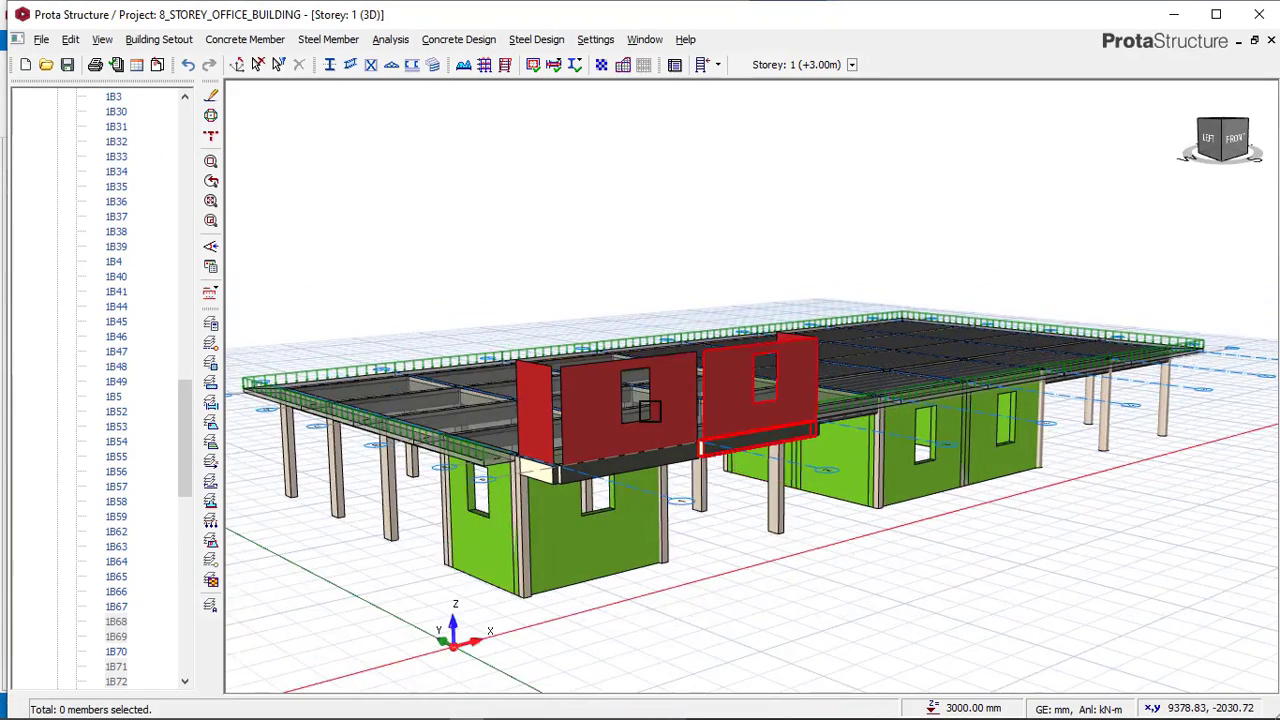
click(160, 39)
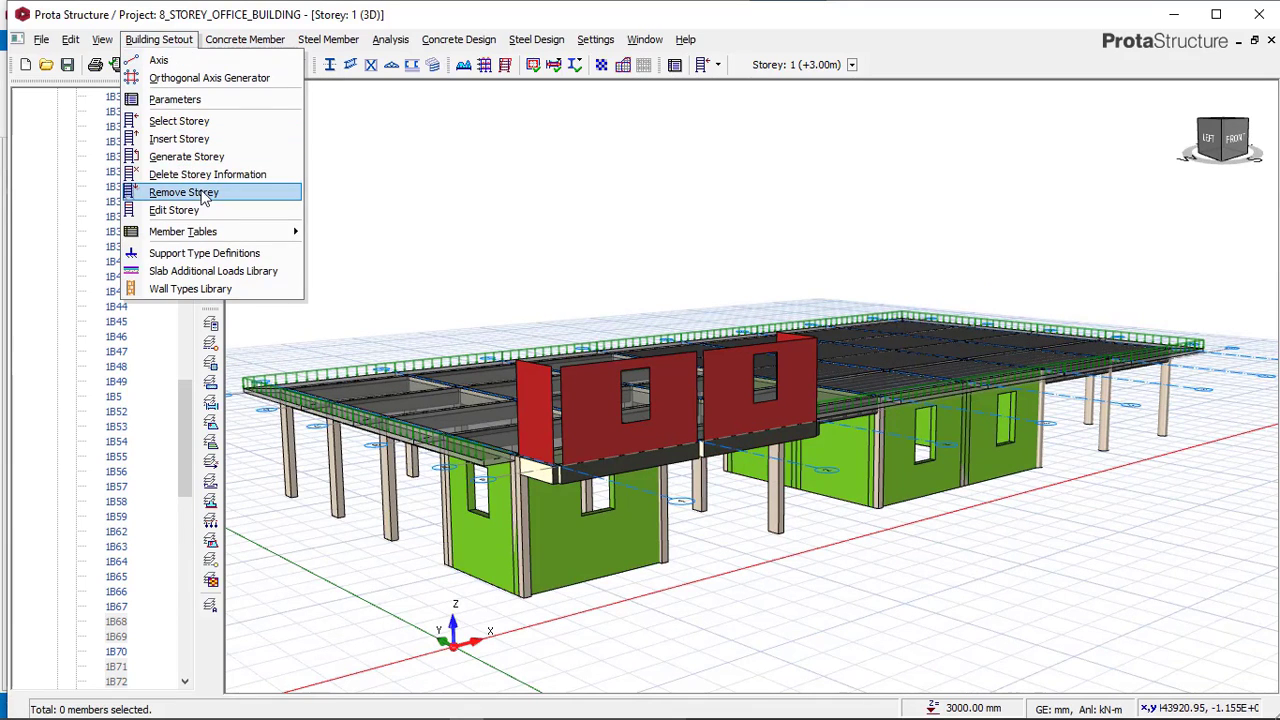
click(200, 138)
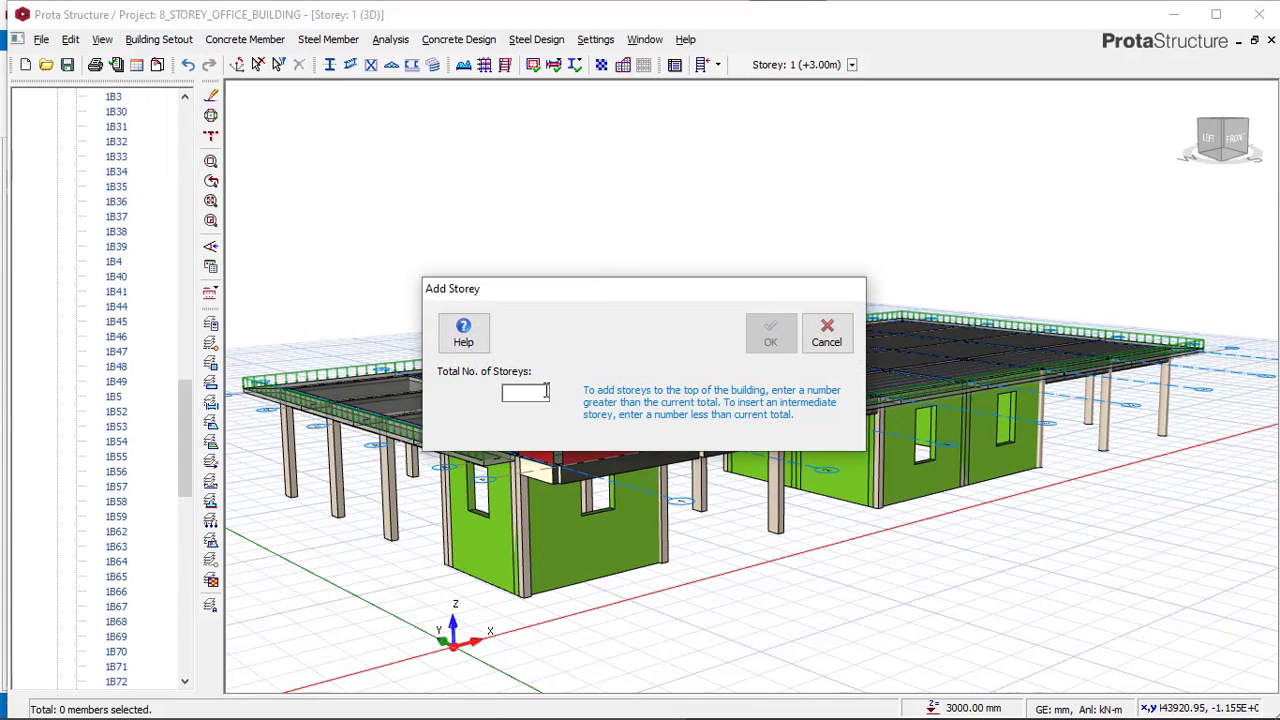
click(765, 337)
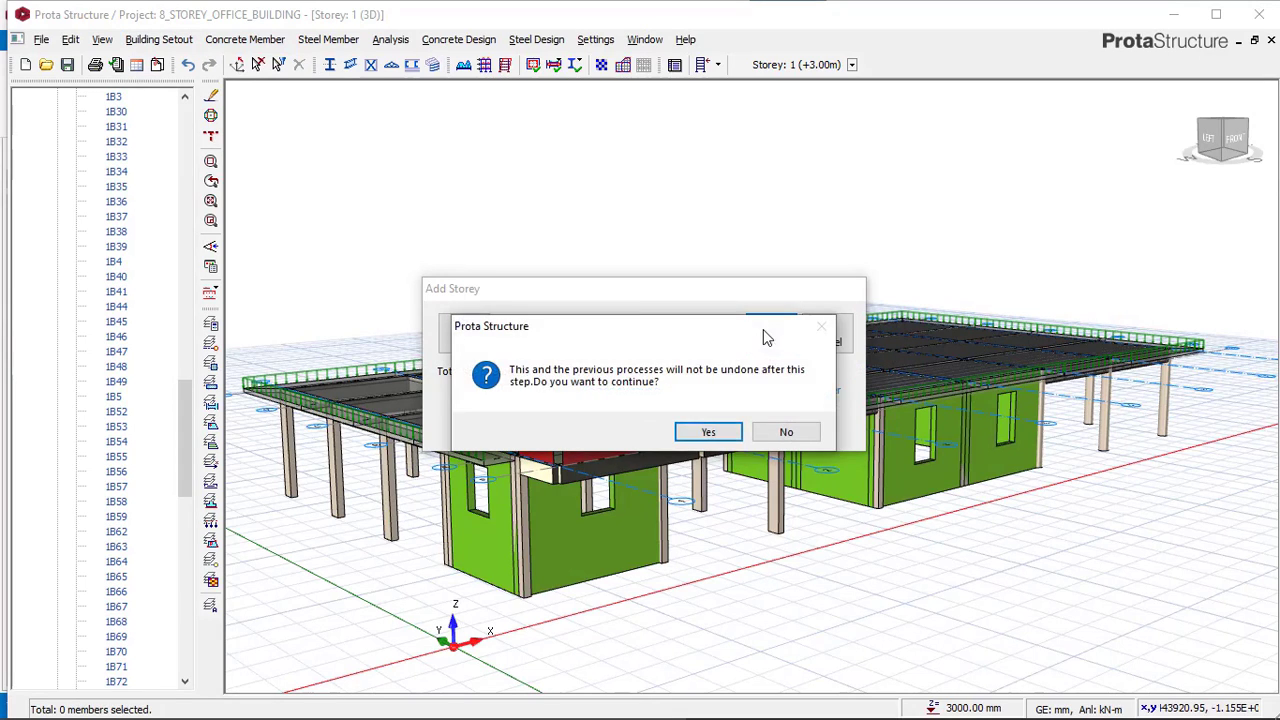
click(734, 440)
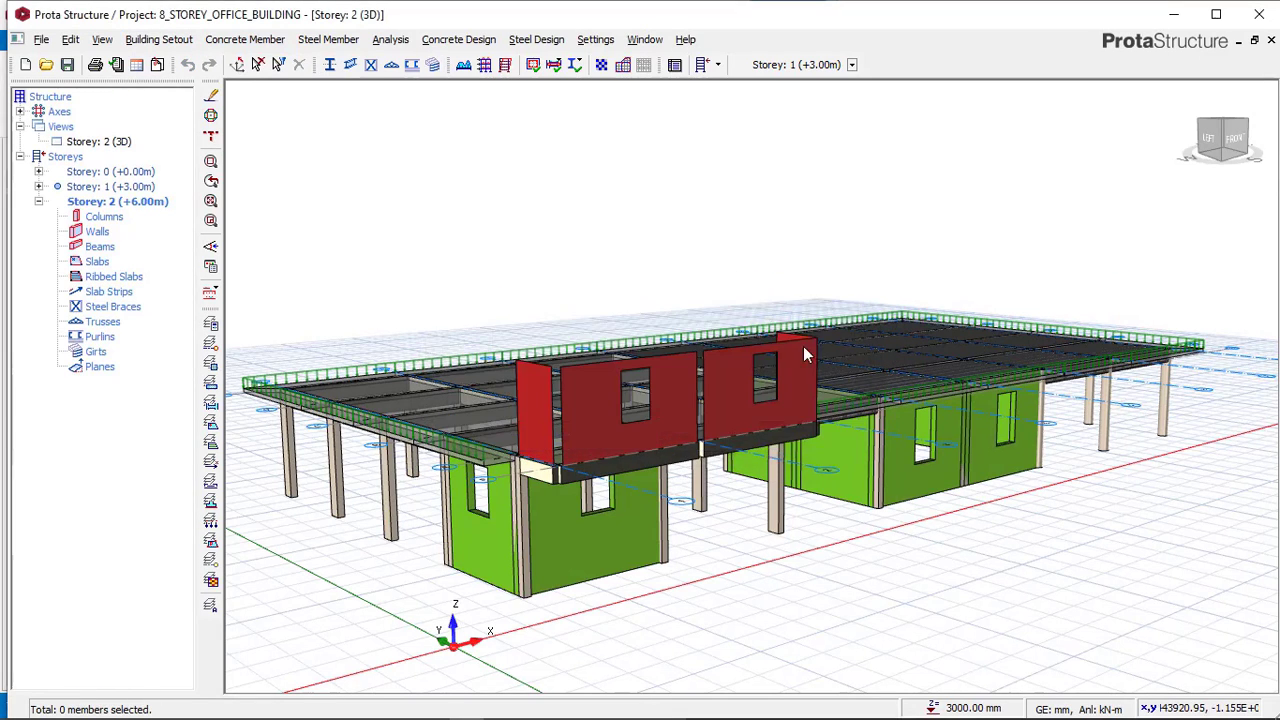
Generate storey 2 from storey 1, copying columns, walls, beams, slabs, loads, openings and all other member types.
double_click(129, 190)
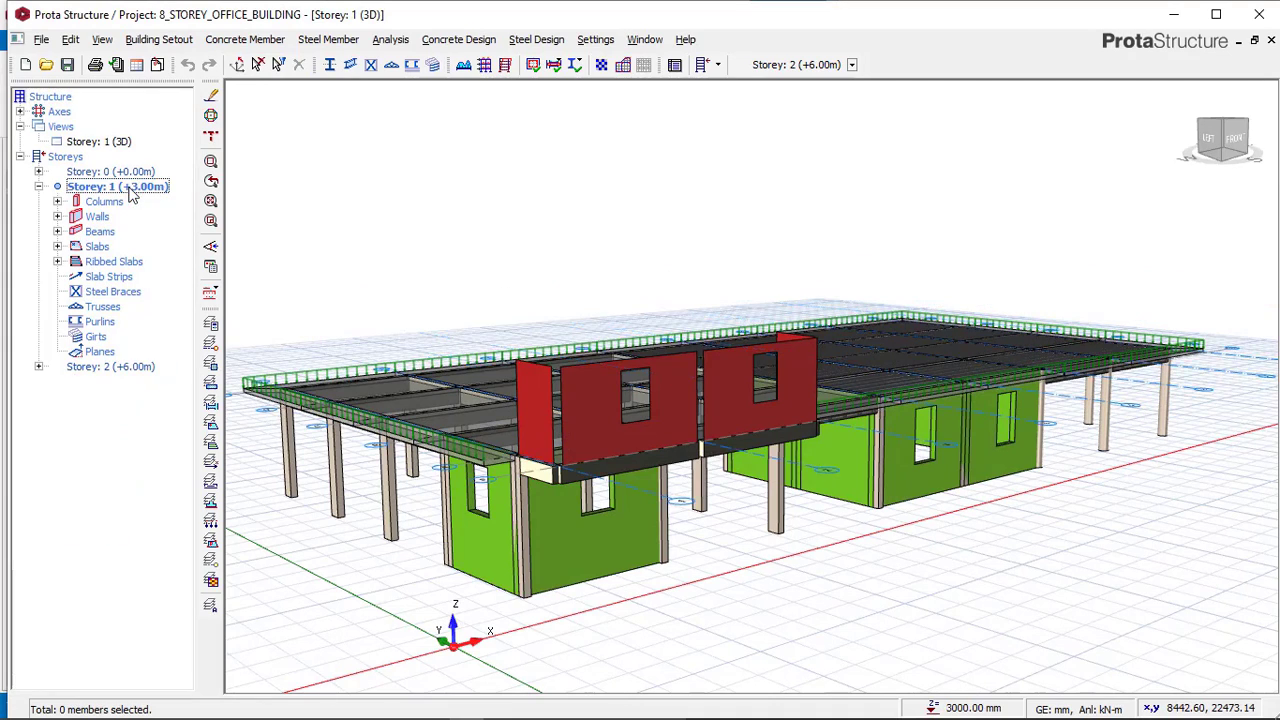
click(152, 40)
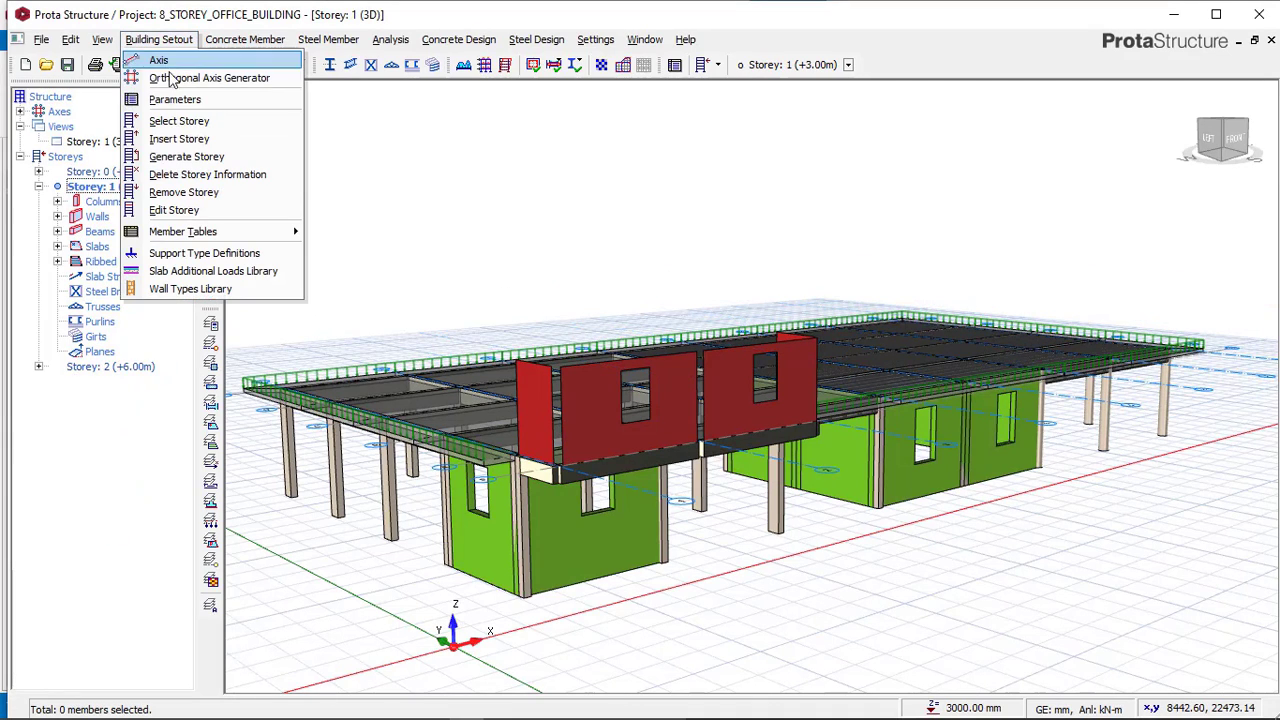
click(190, 157)
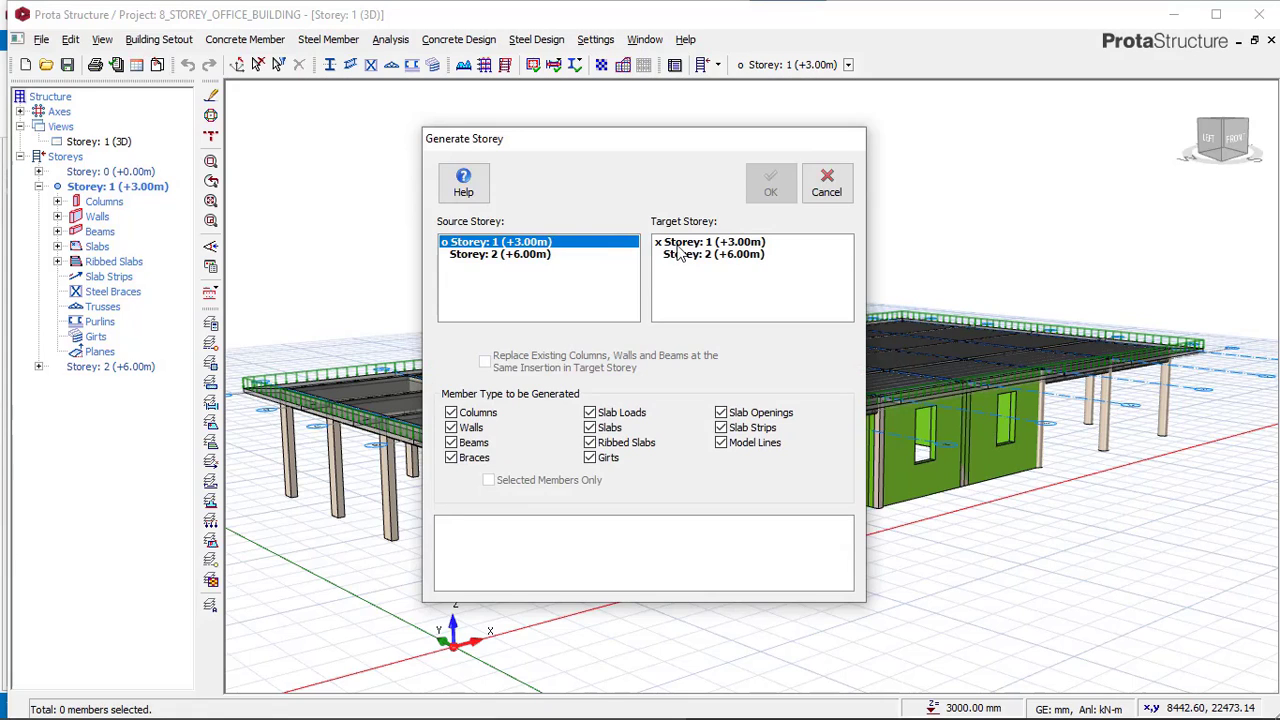
click(697, 257)
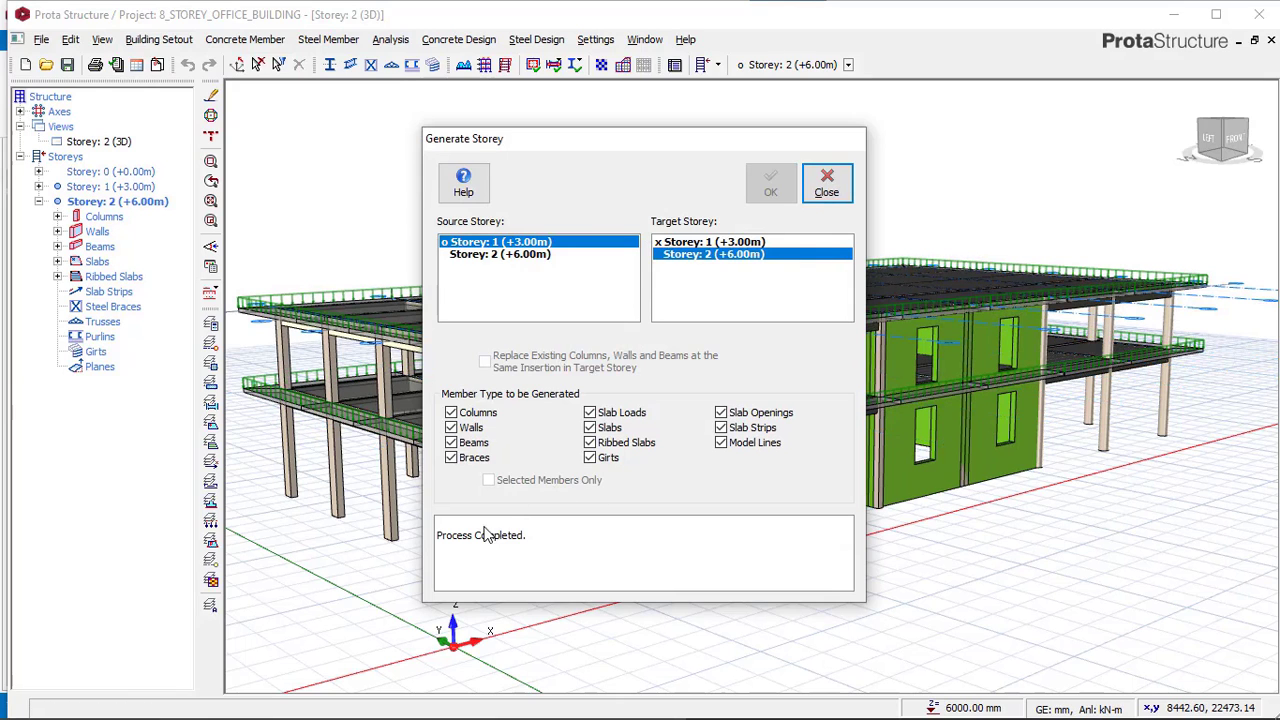
click(826, 190)
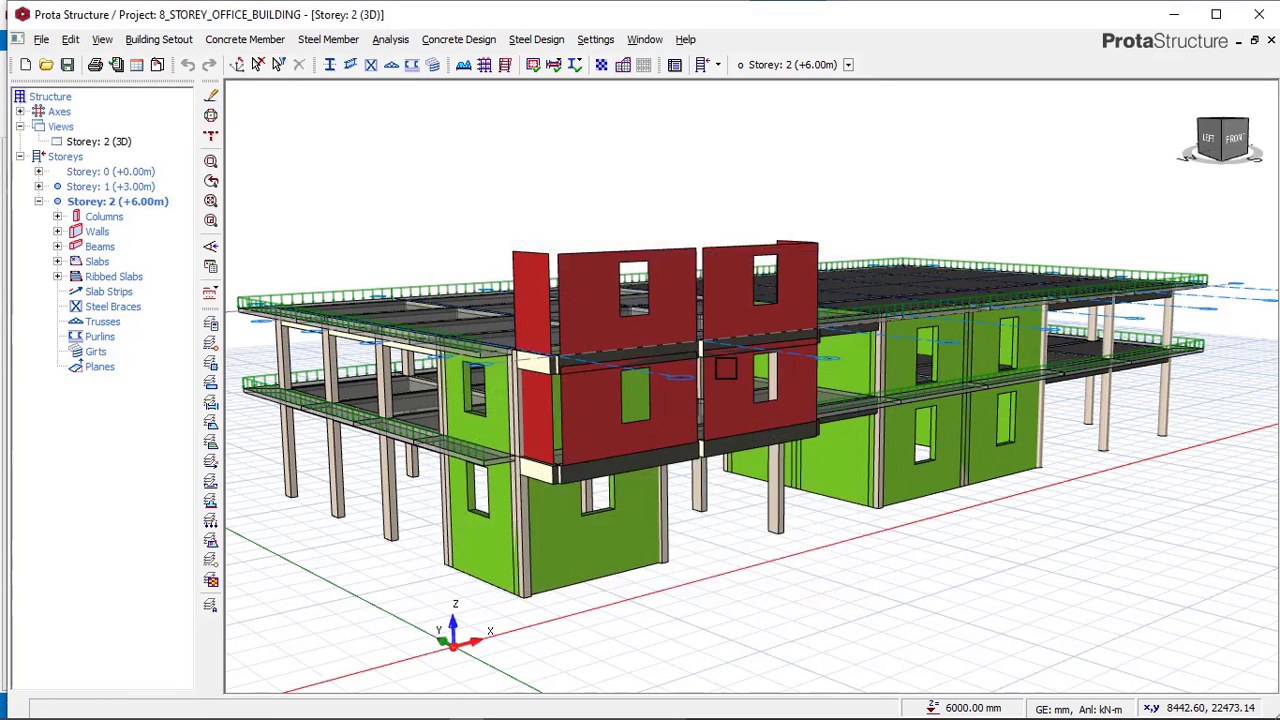
Compare the generated upper storey's walls with the reference model's second-storey walls and columns.
scroll(603, 430, up, 4)
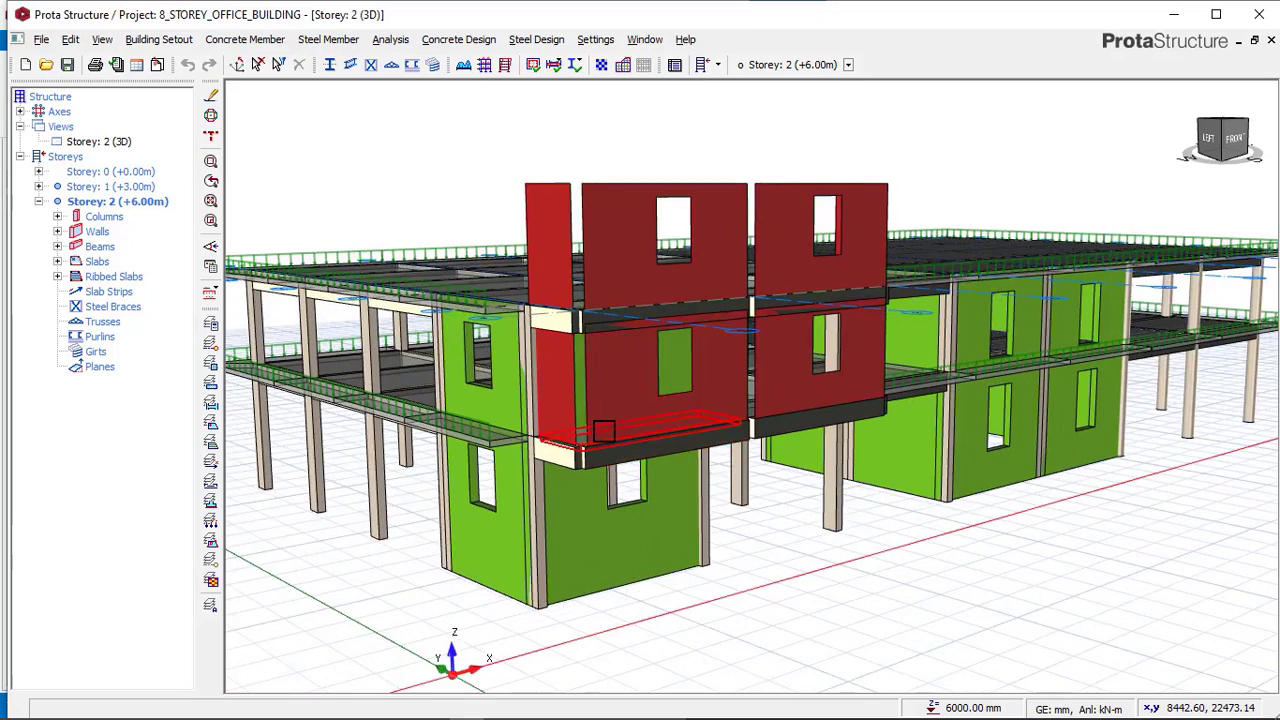
double_click(133, 188)
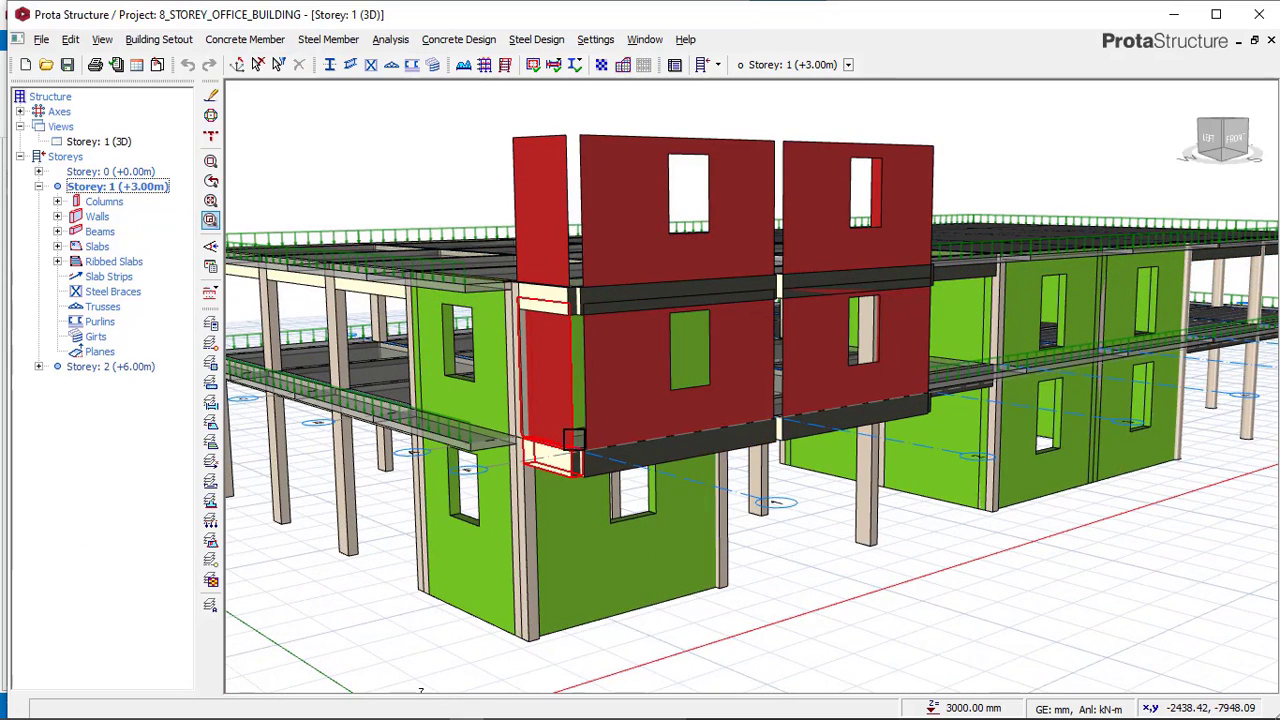
scroll(590, 435, up, 2)
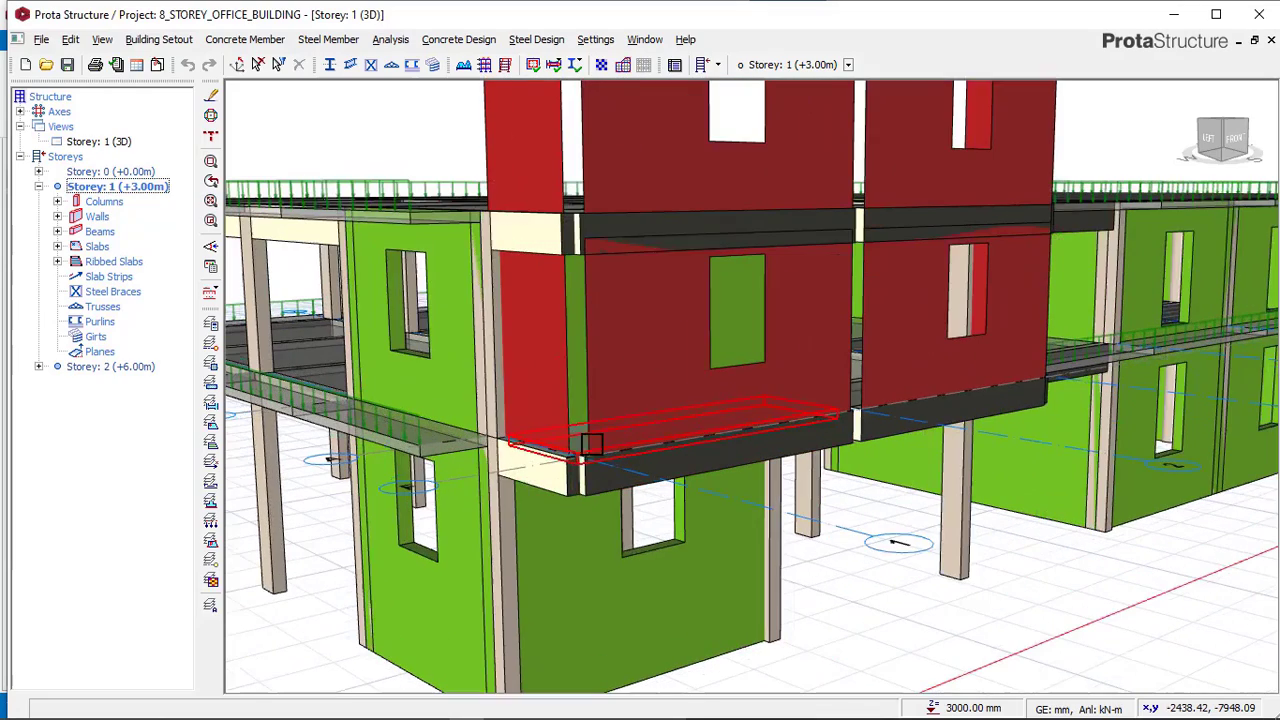
mouse_move(487, 713)
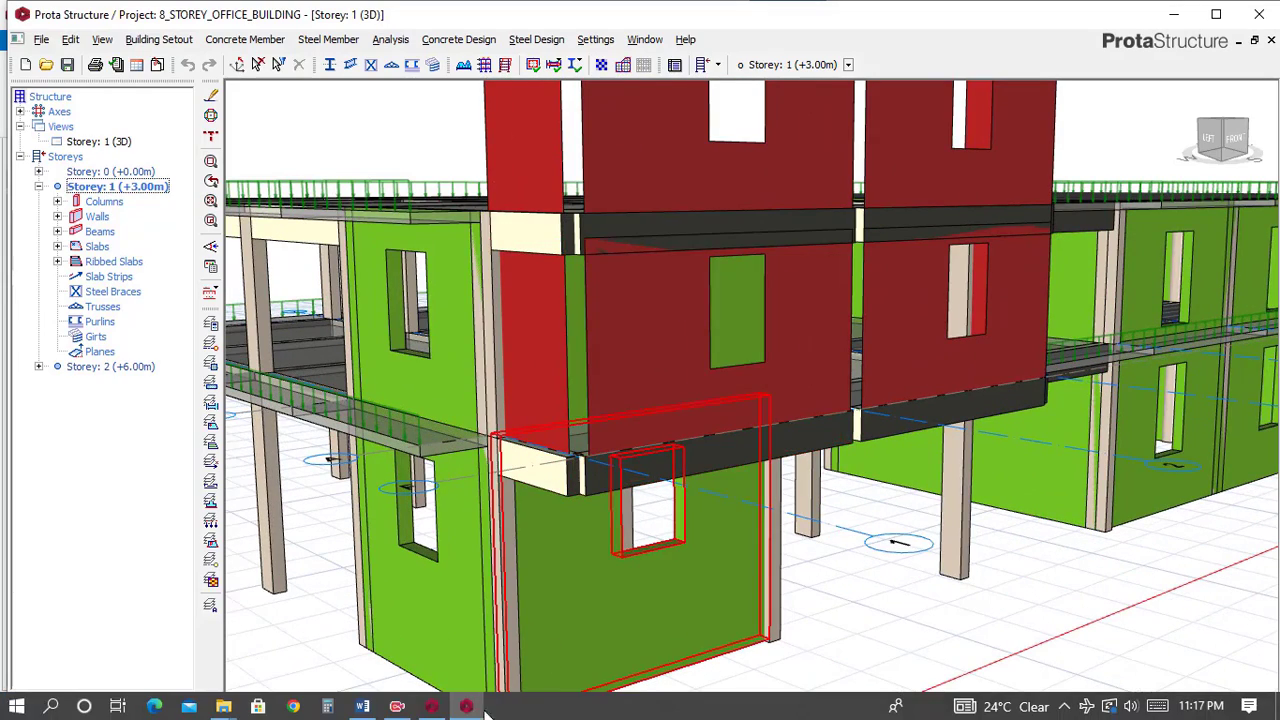
click(431, 707)
scroll(703, 429, up, 3)
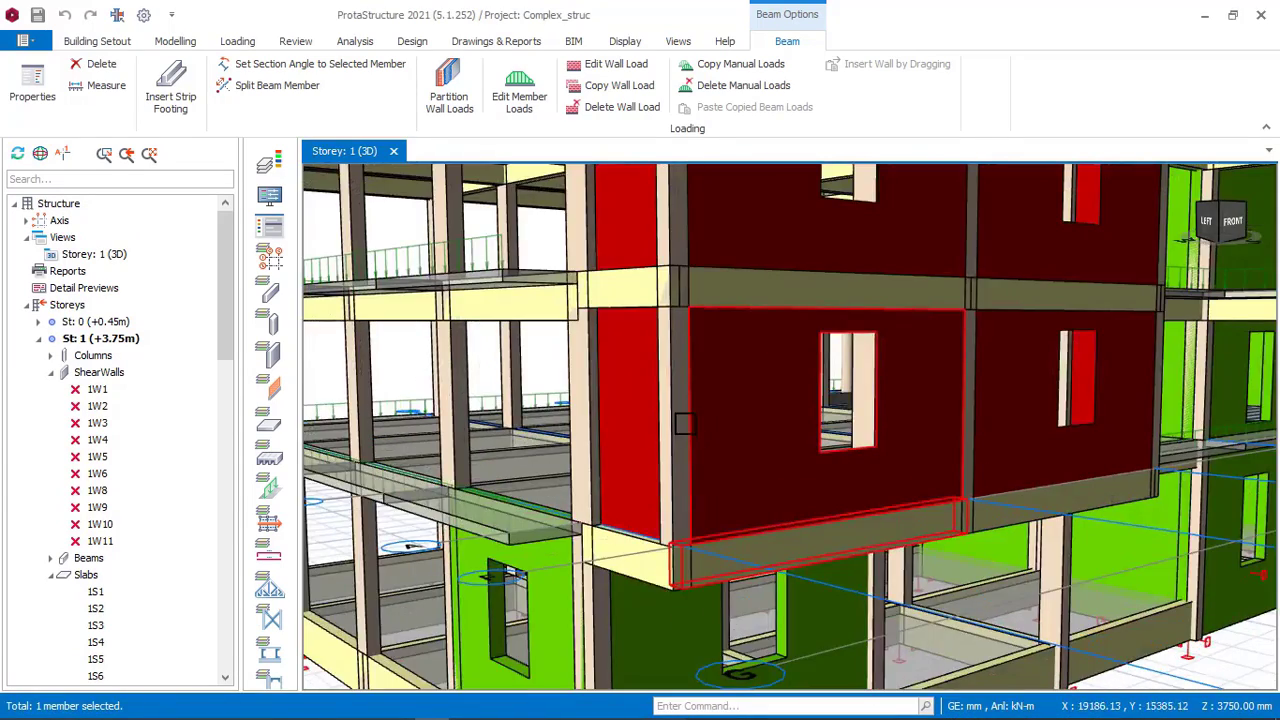
scroll(690, 379, down, 1)
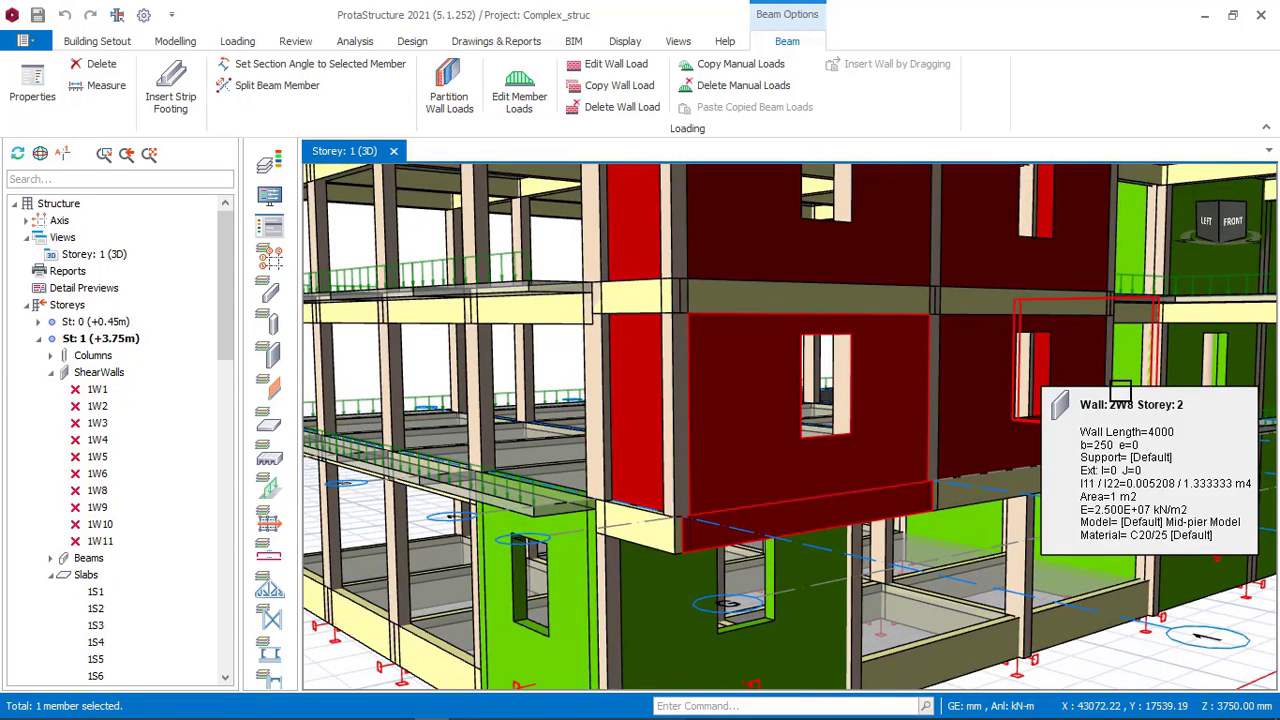
right_drag(1123, 390, 1043, 397)
middle_drag(1043, 397, 552, 328)
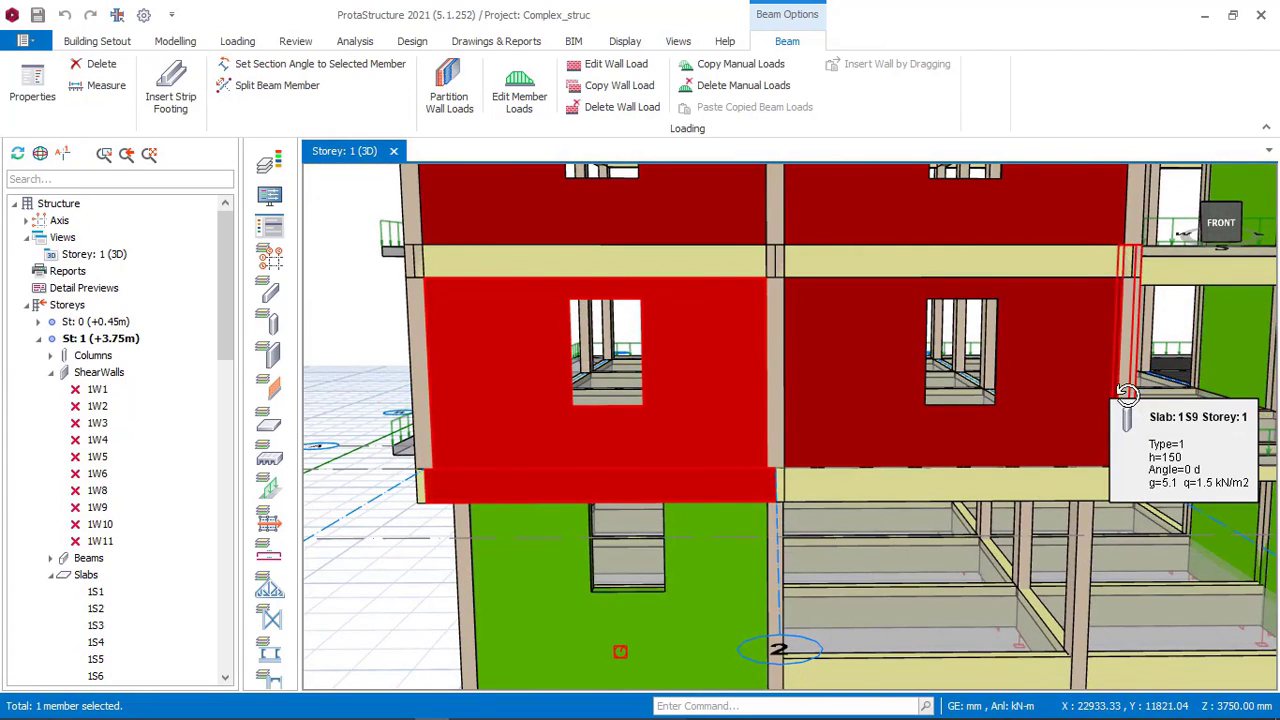
right_drag(1131, 400, 1040, 405)
middle_drag(1040, 405, 535, 325)
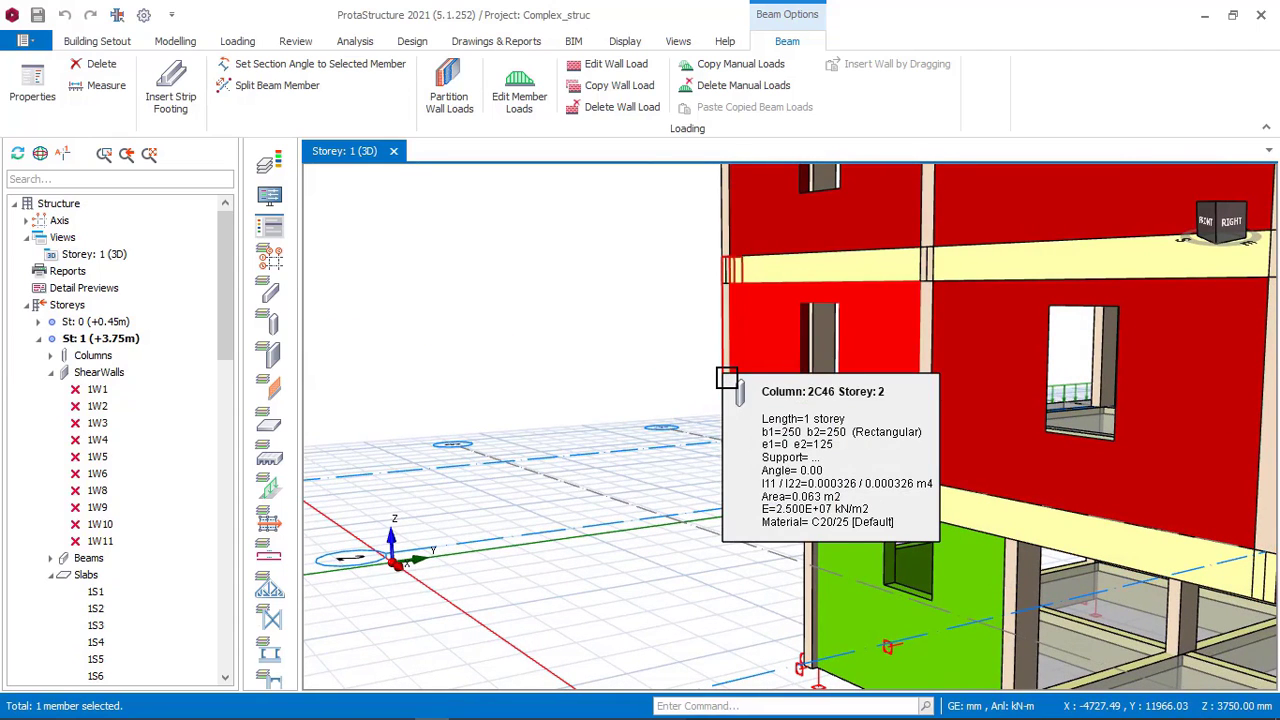
click(727, 378)
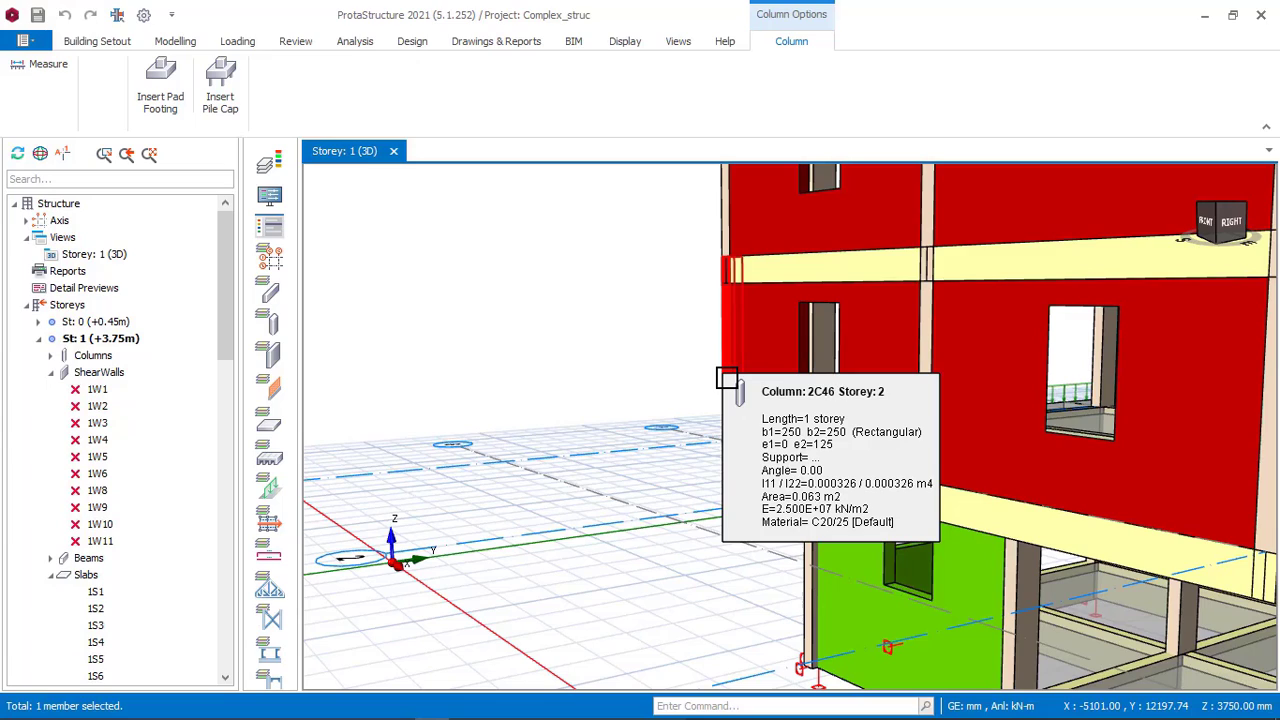
scroll(652, 389, down, 2)
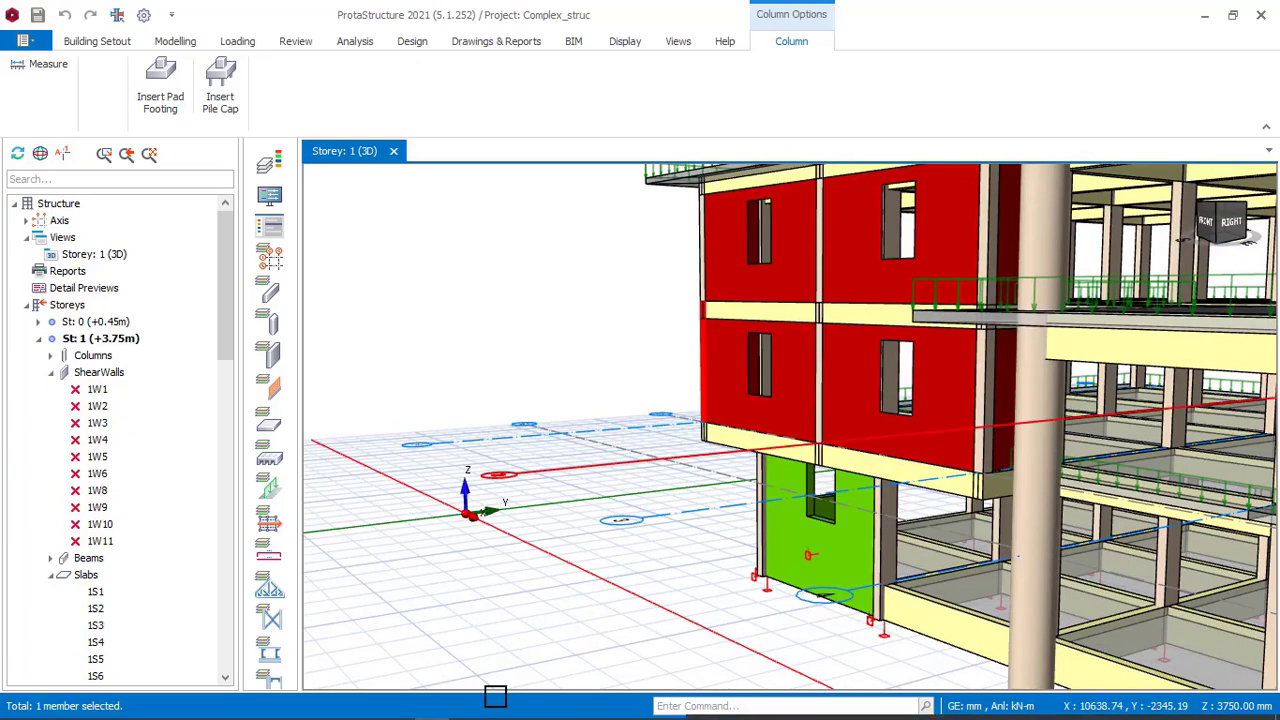
mouse_move(448, 709)
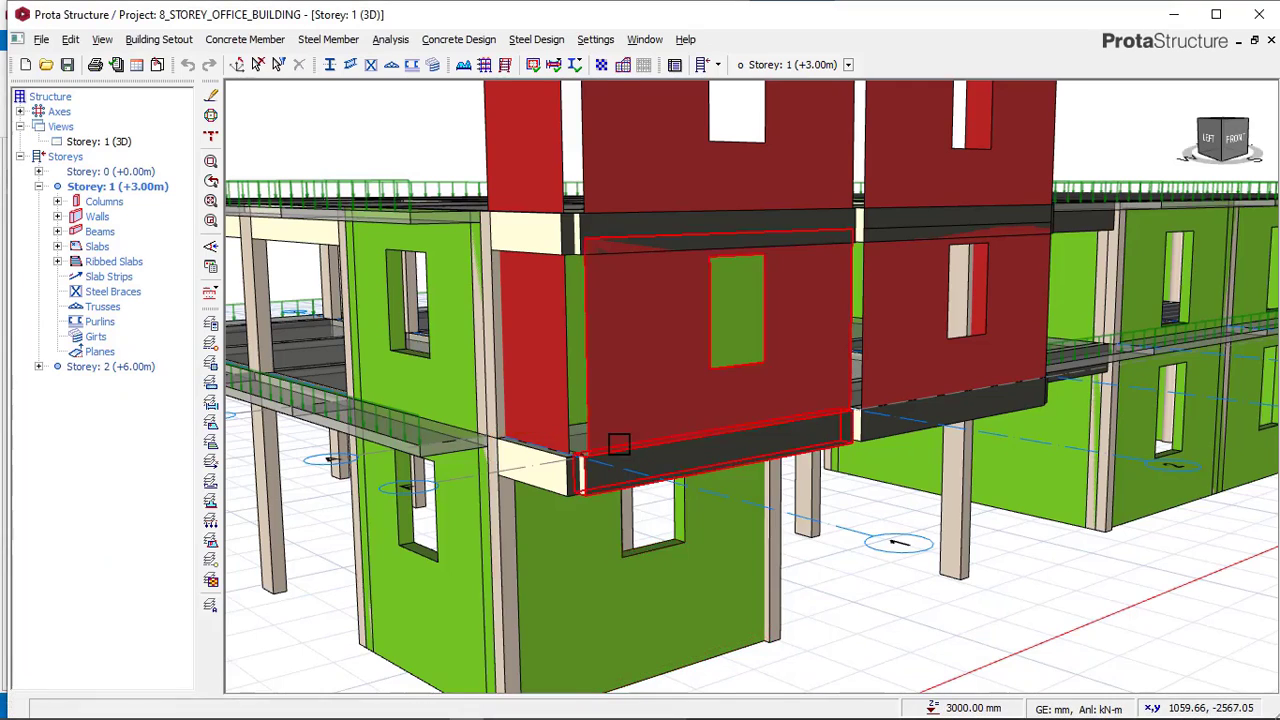
middle_drag(625, 445, 644, 421)
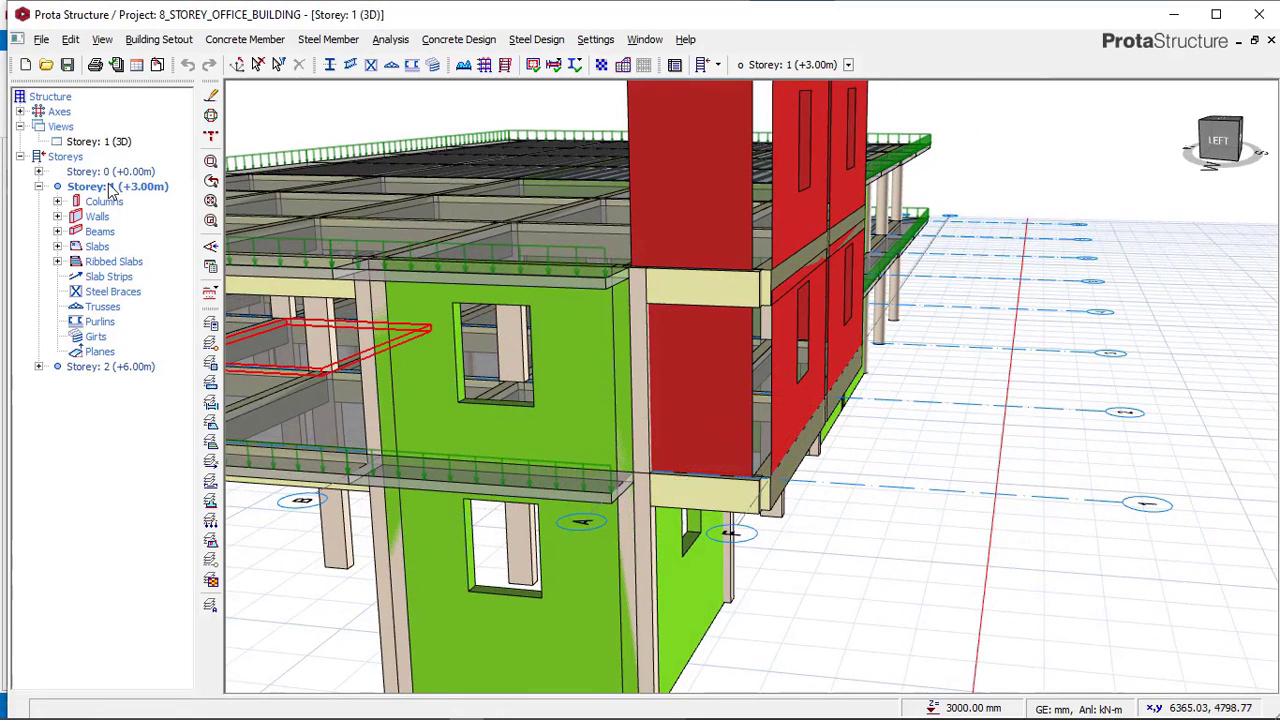
double_click(110, 186)
click(235, 40)
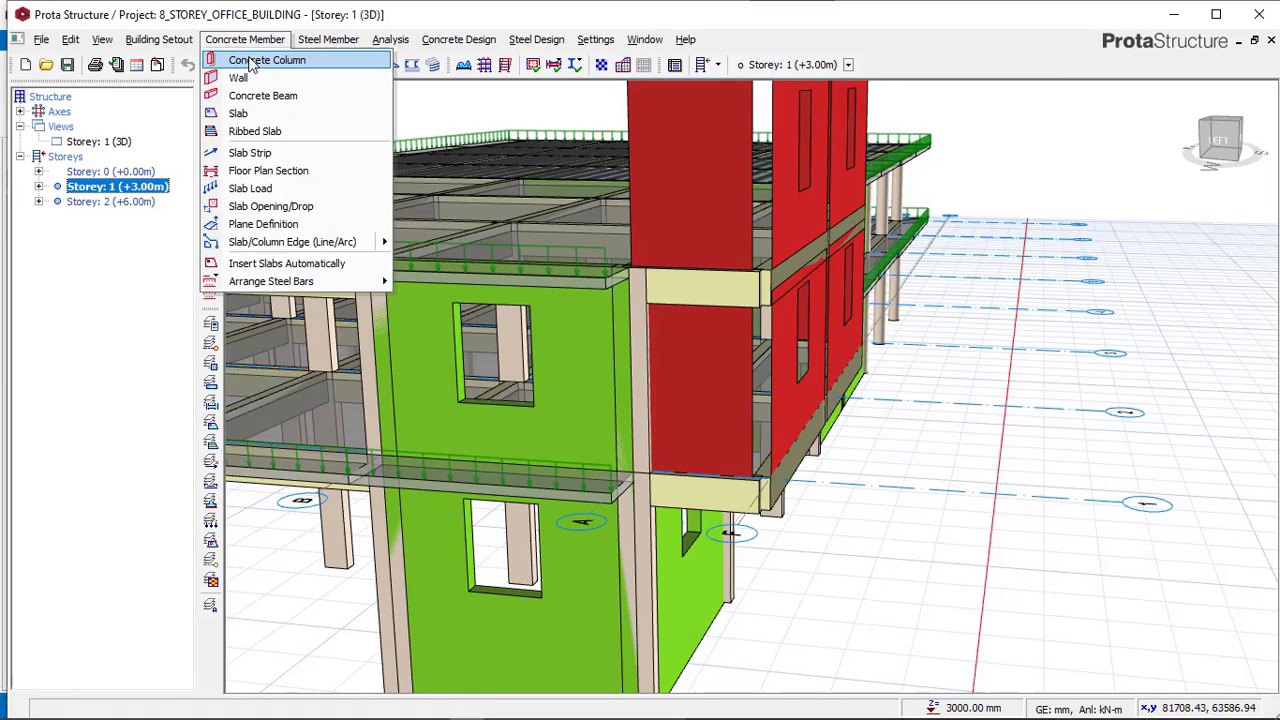
click(250, 62)
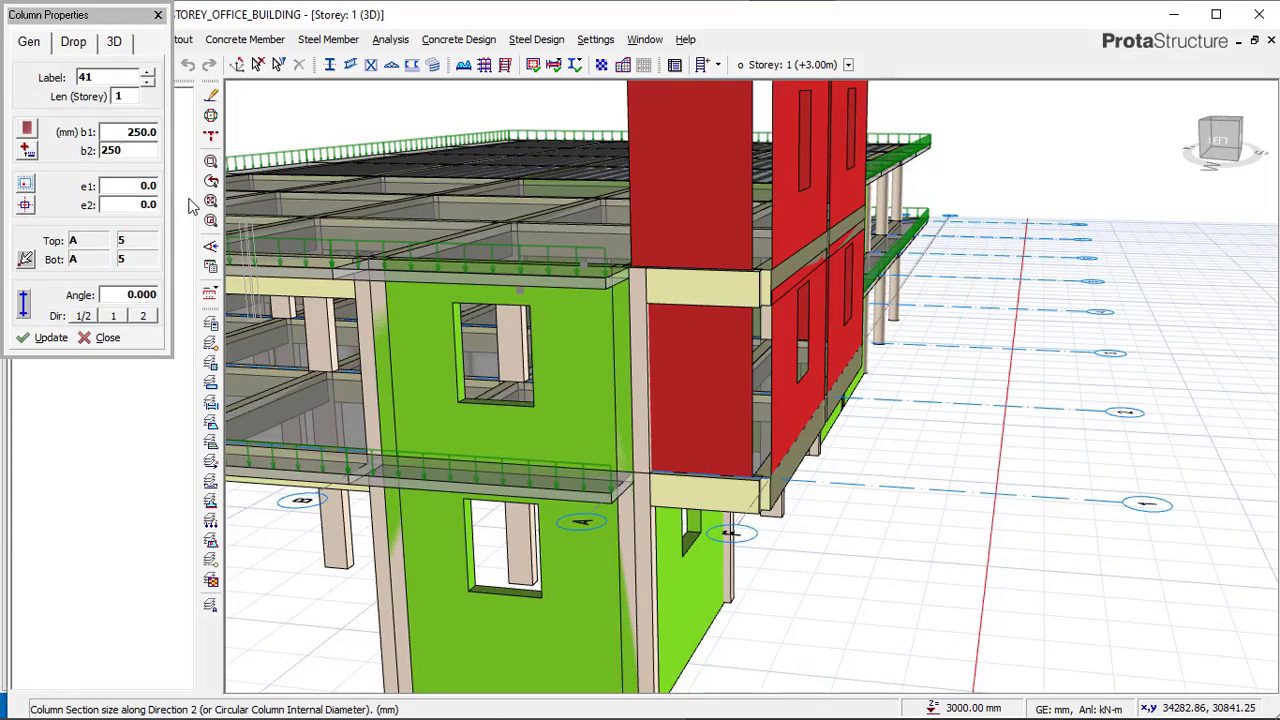
scroll(766, 487, up, 1)
middle_drag(750, 385, 666, 517)
scroll(400, 500, up, 3)
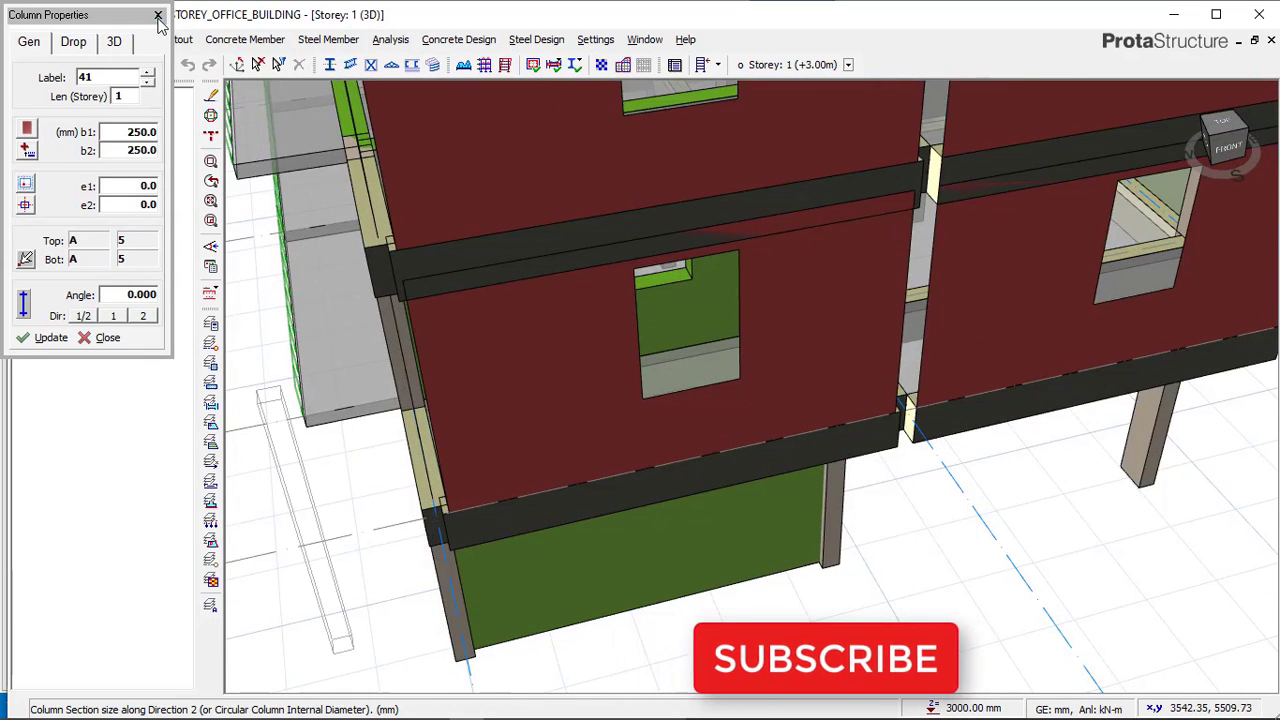
key(Escape)
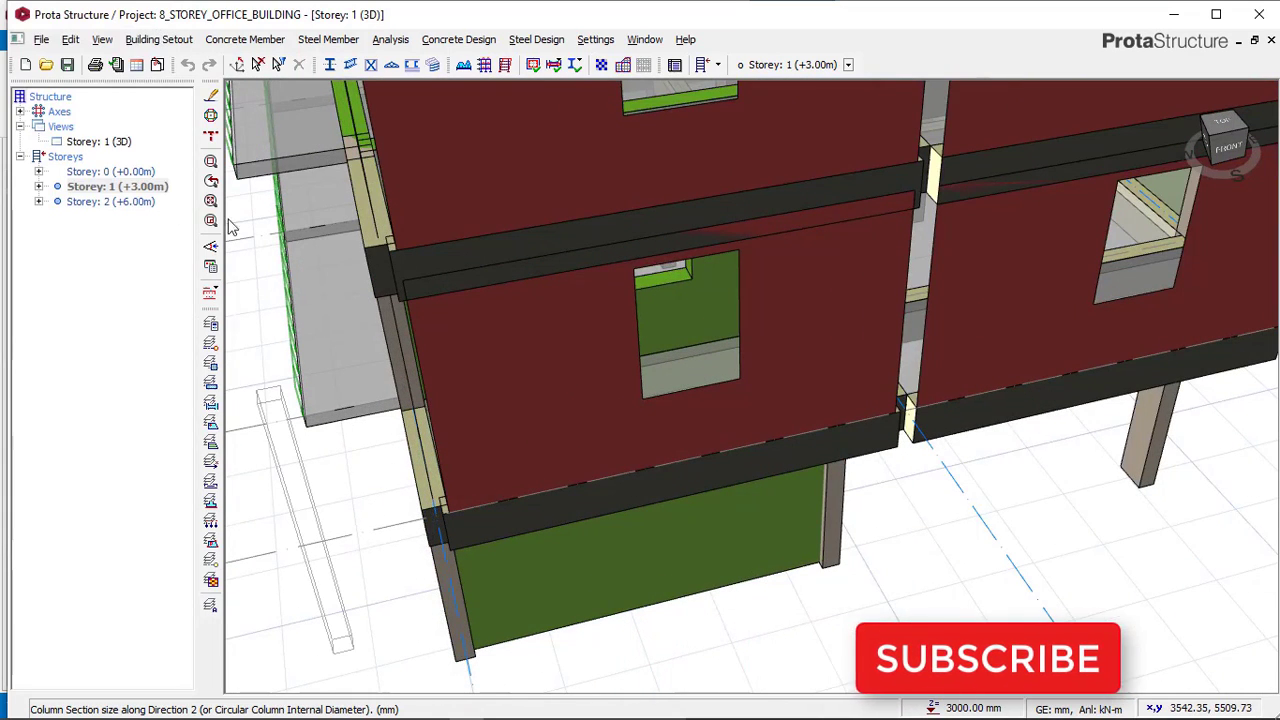
Switch storey 1 to plan view and zoom to the corner at axes A and F.
click(100, 142)
right_click(120, 146)
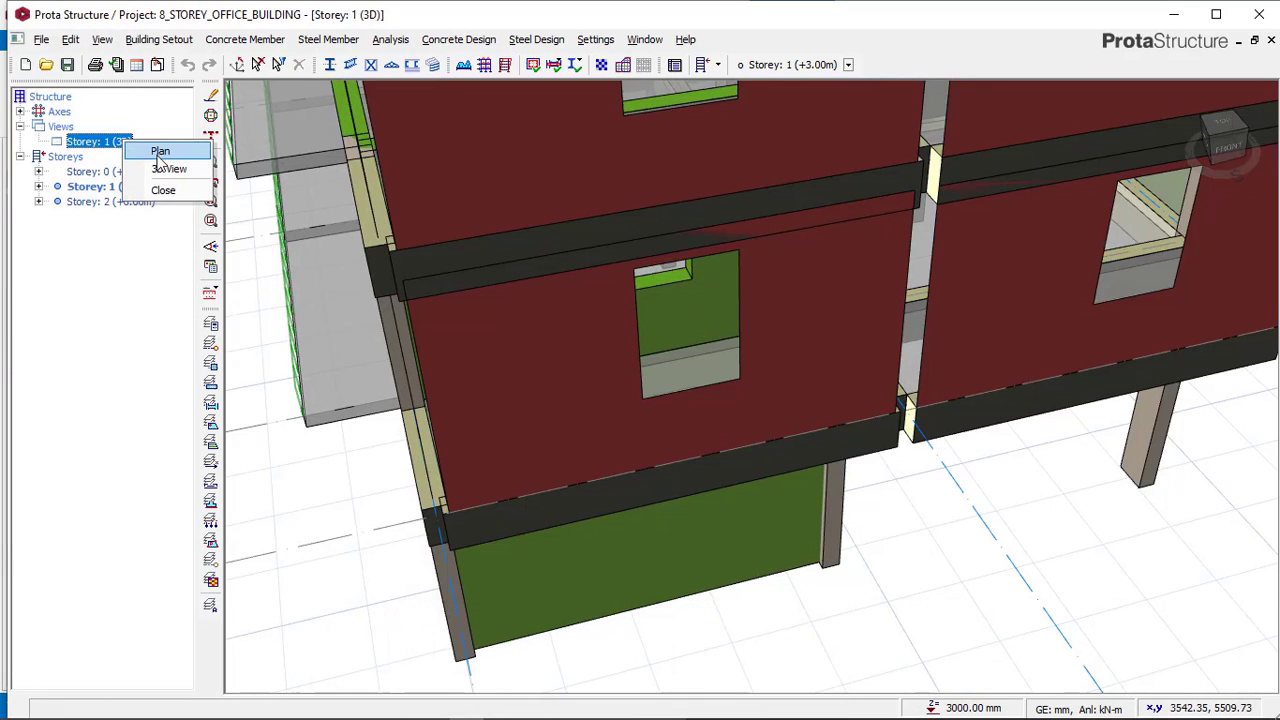
click(436, 254)
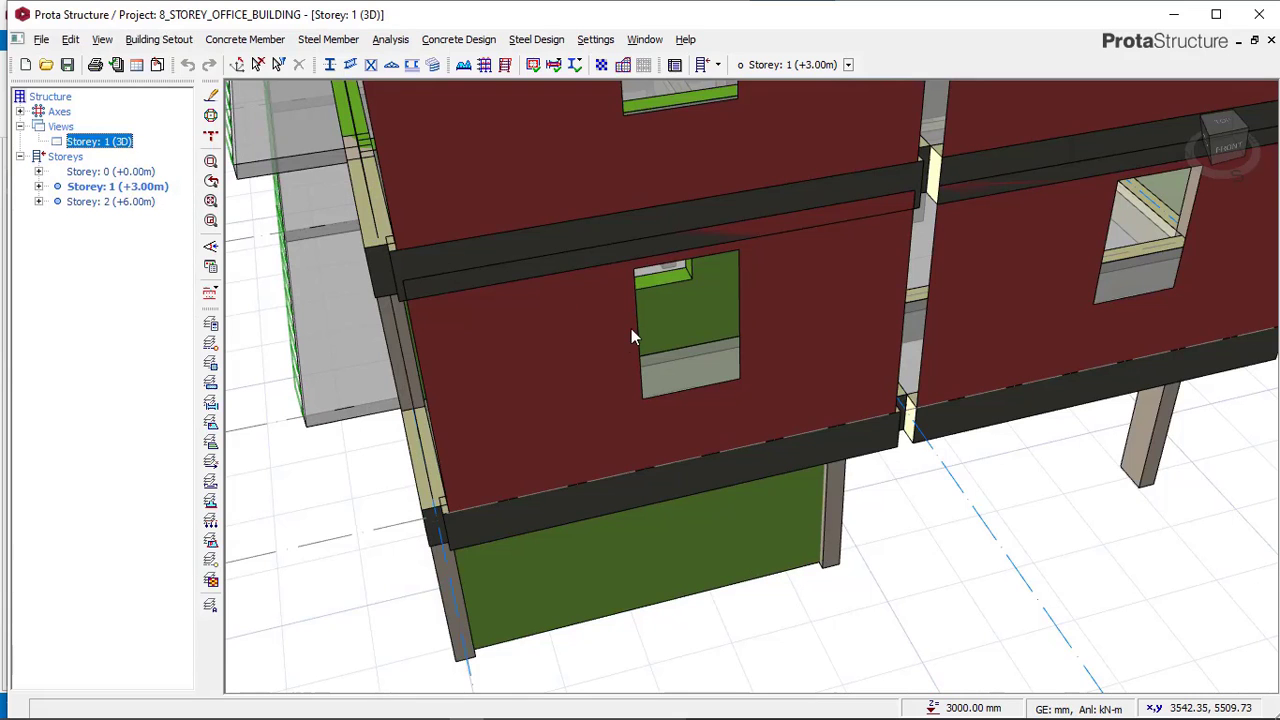
scroll(531, 491, down, 3)
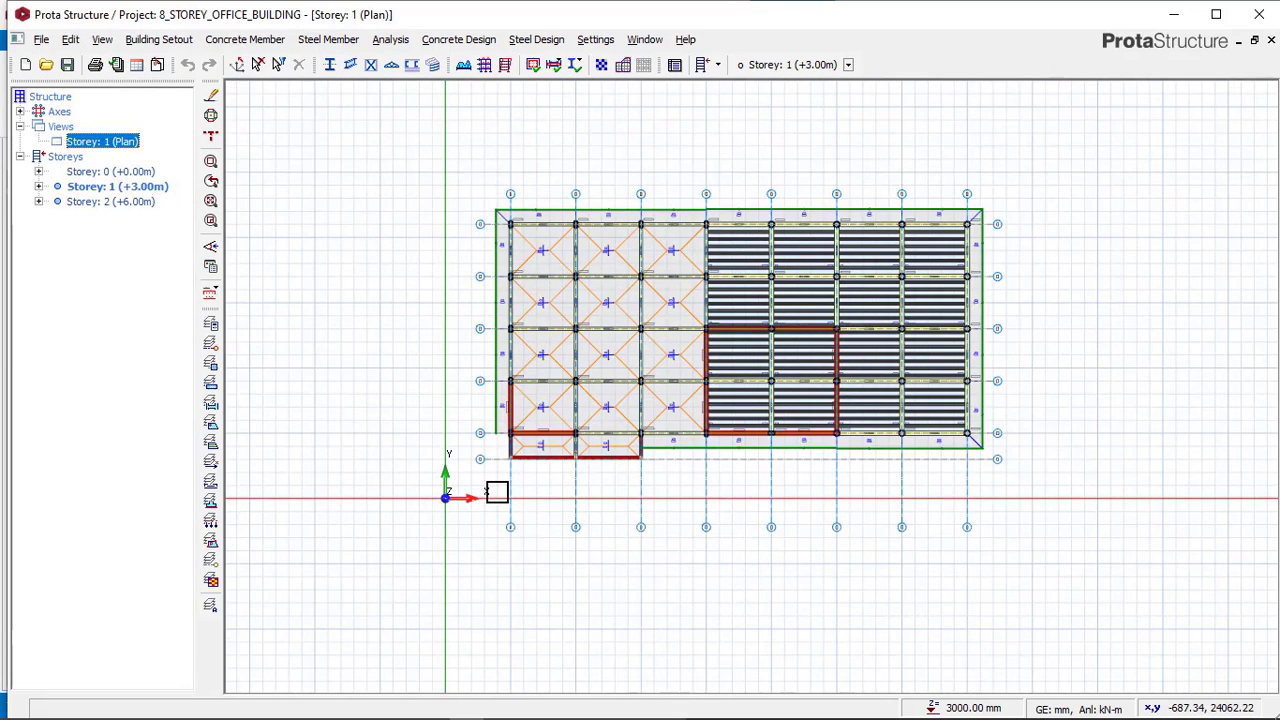
scroll(532, 459, up, 6)
scroll(532, 459, up, 5)
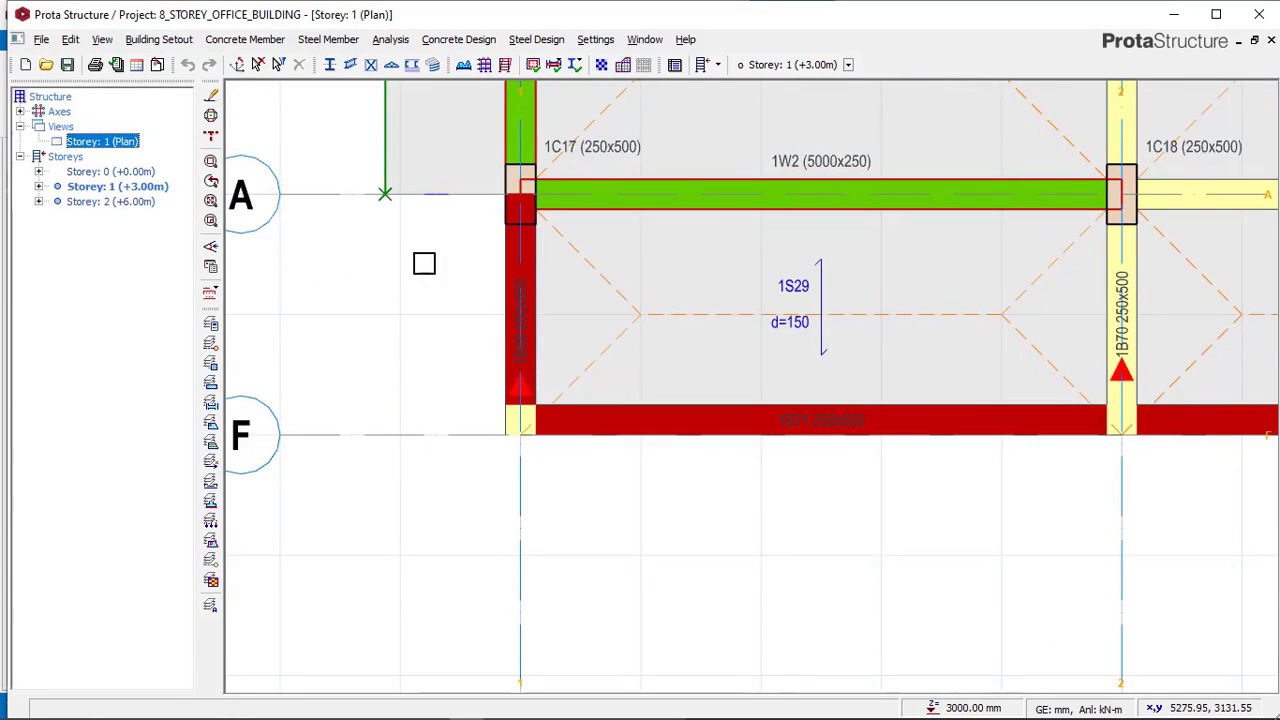
scroll(420, 454, down, 1)
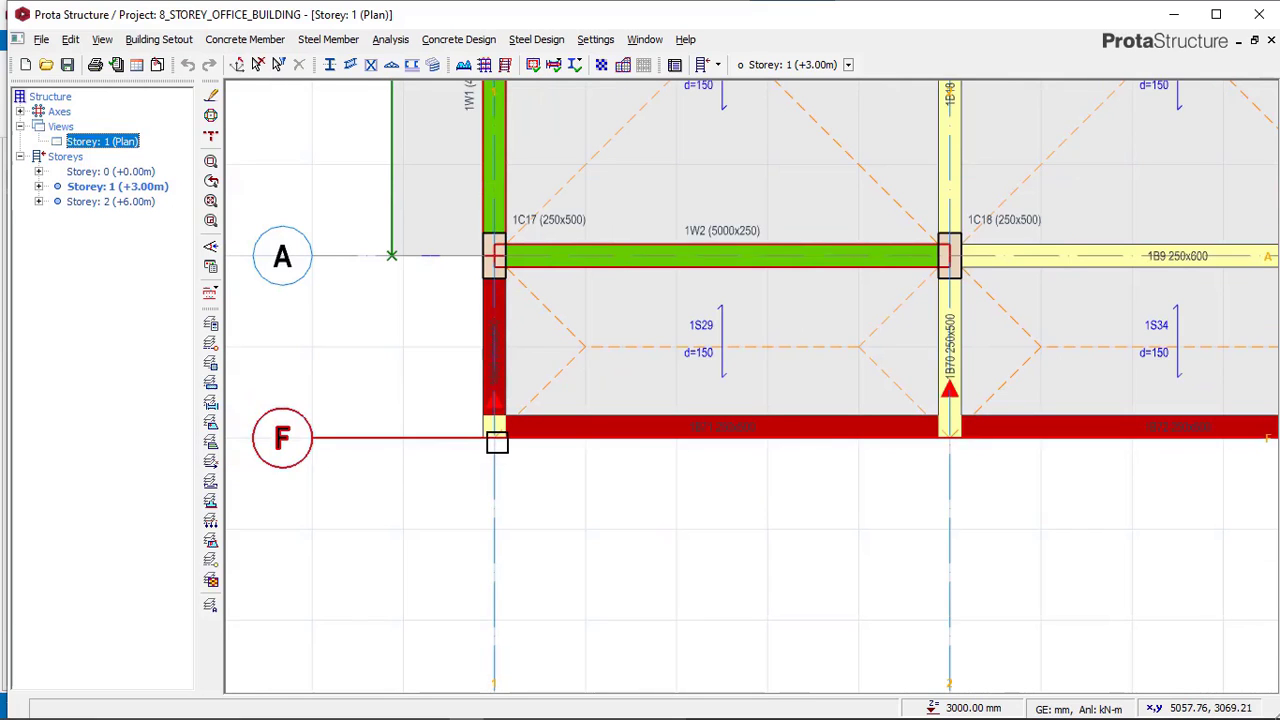
Place a 250 x 250 mm concrete column at the intersection of axes F and 1 on storey 1.
scroll(734, 438, down, 1)
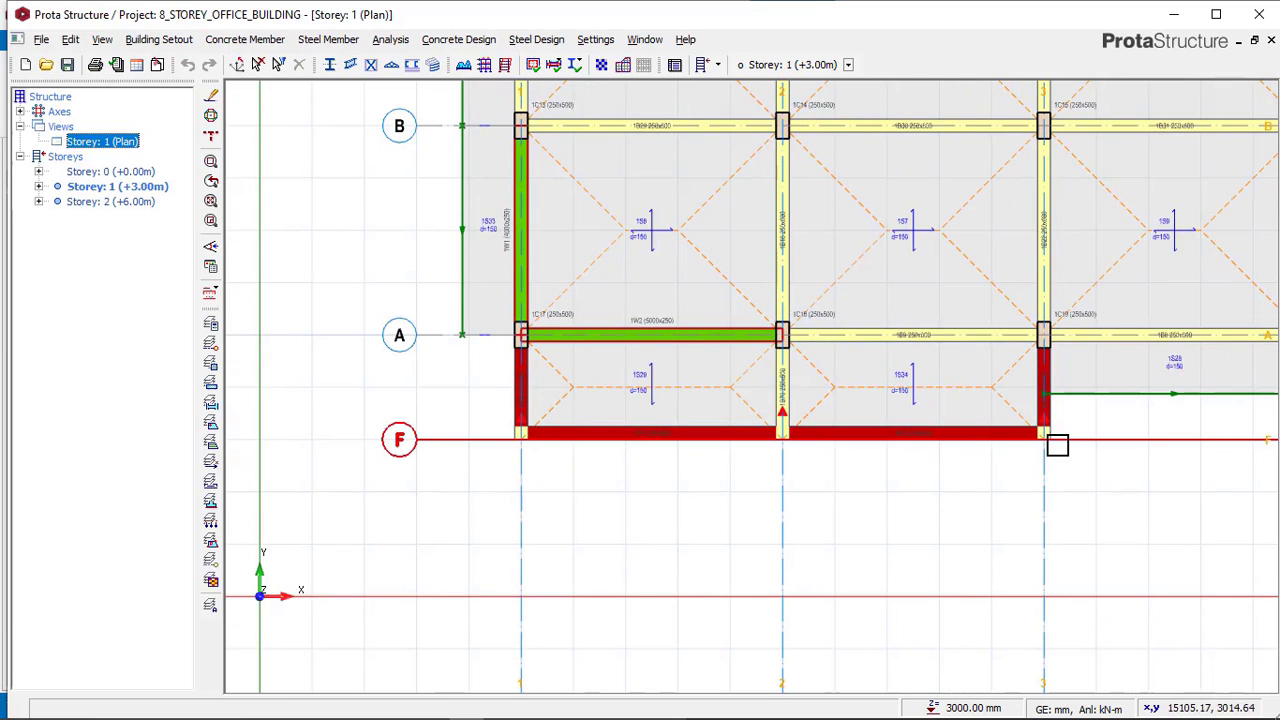
click(153, 40)
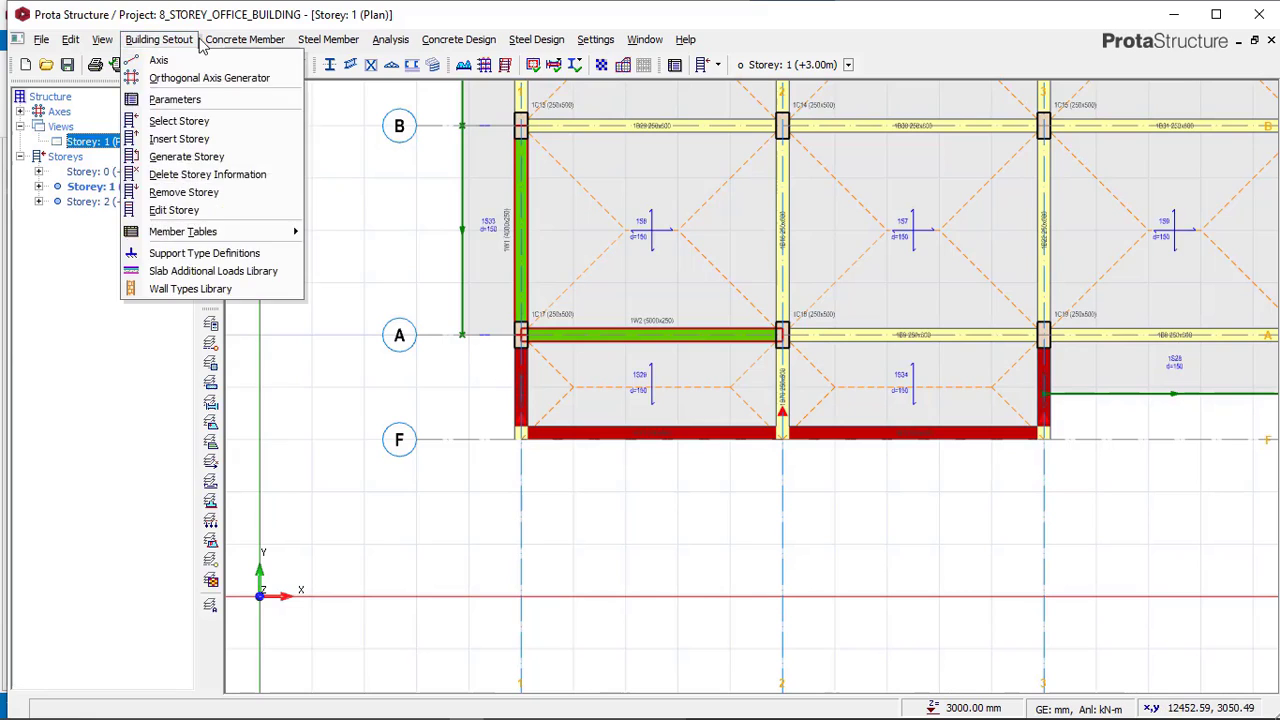
click(243, 40)
click(243, 40)
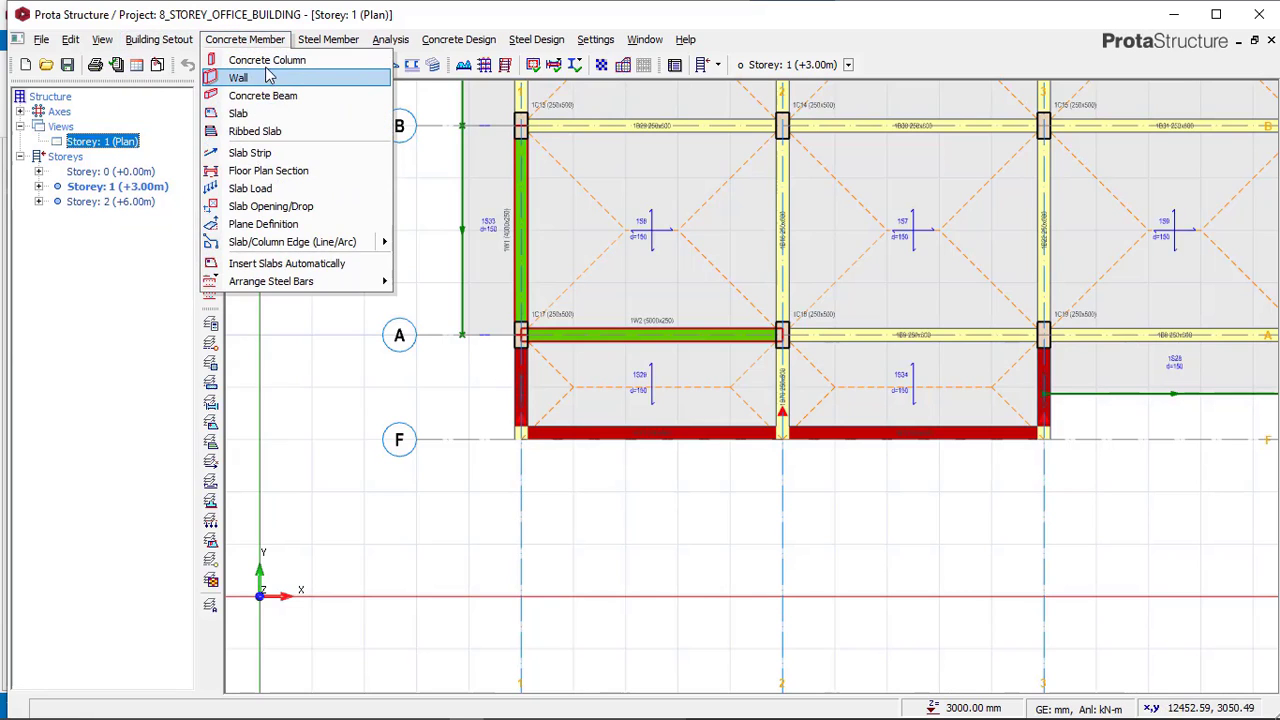
click(266, 82)
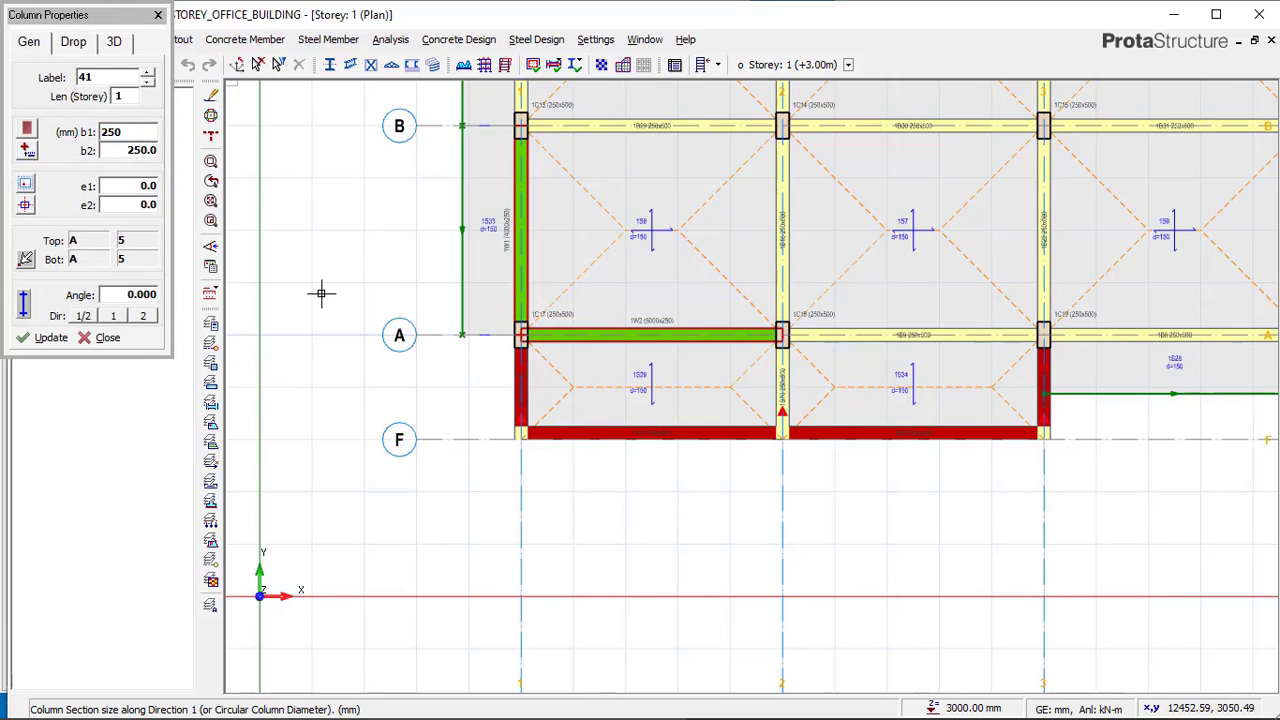
scroll(480, 420, up, 5)
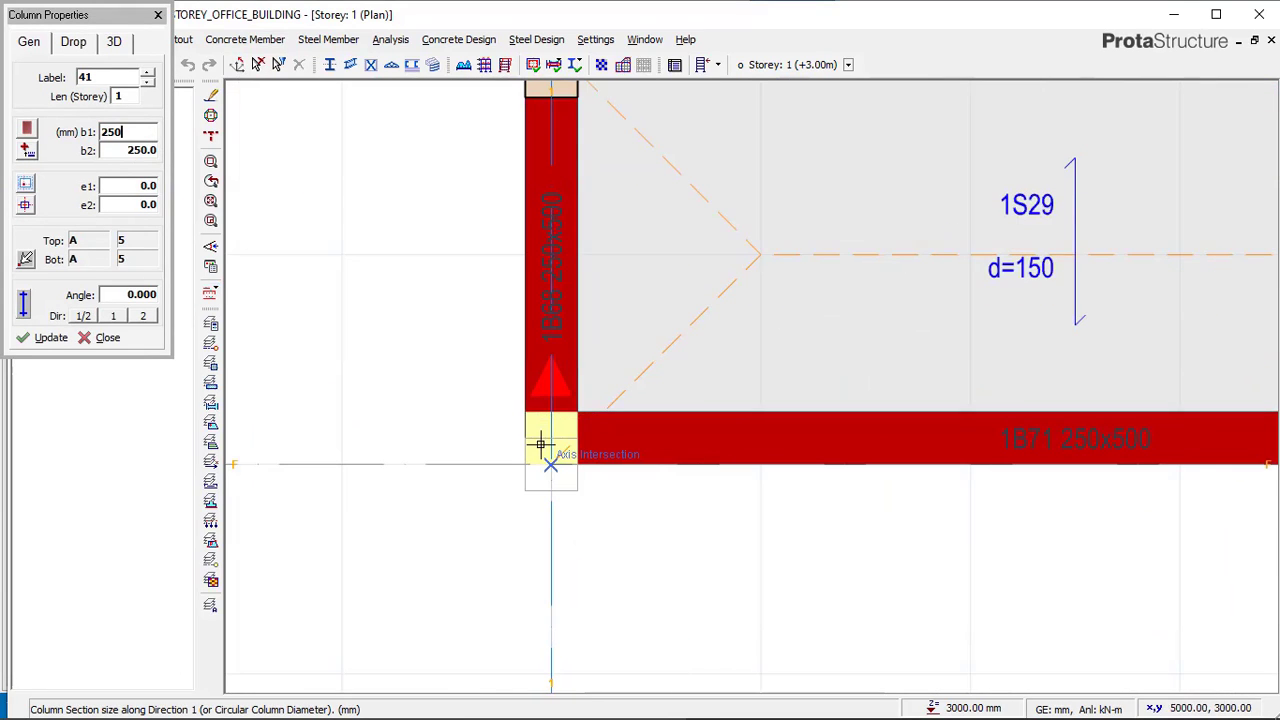
click(551, 462)
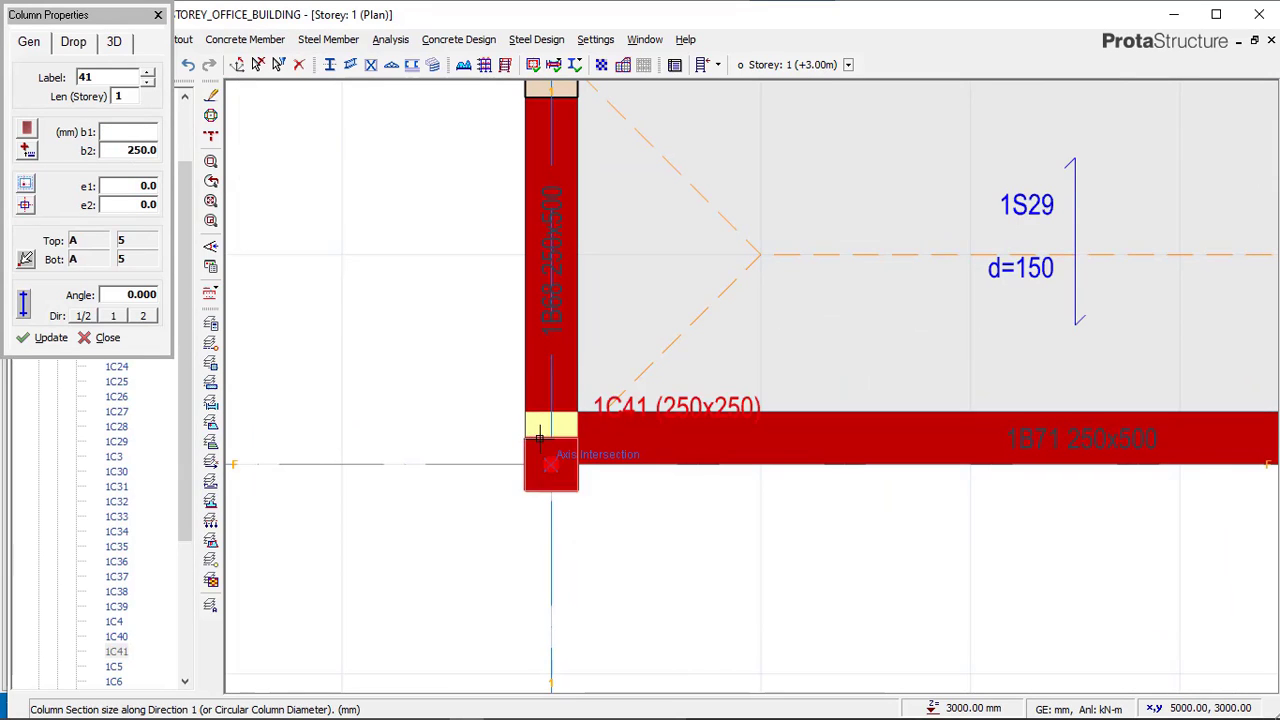
Set the column's e2 eccentricity to 125 mm and re-place it at the F/1 intersection, flush inside the beam line.
scroll(550, 460, up, 1)
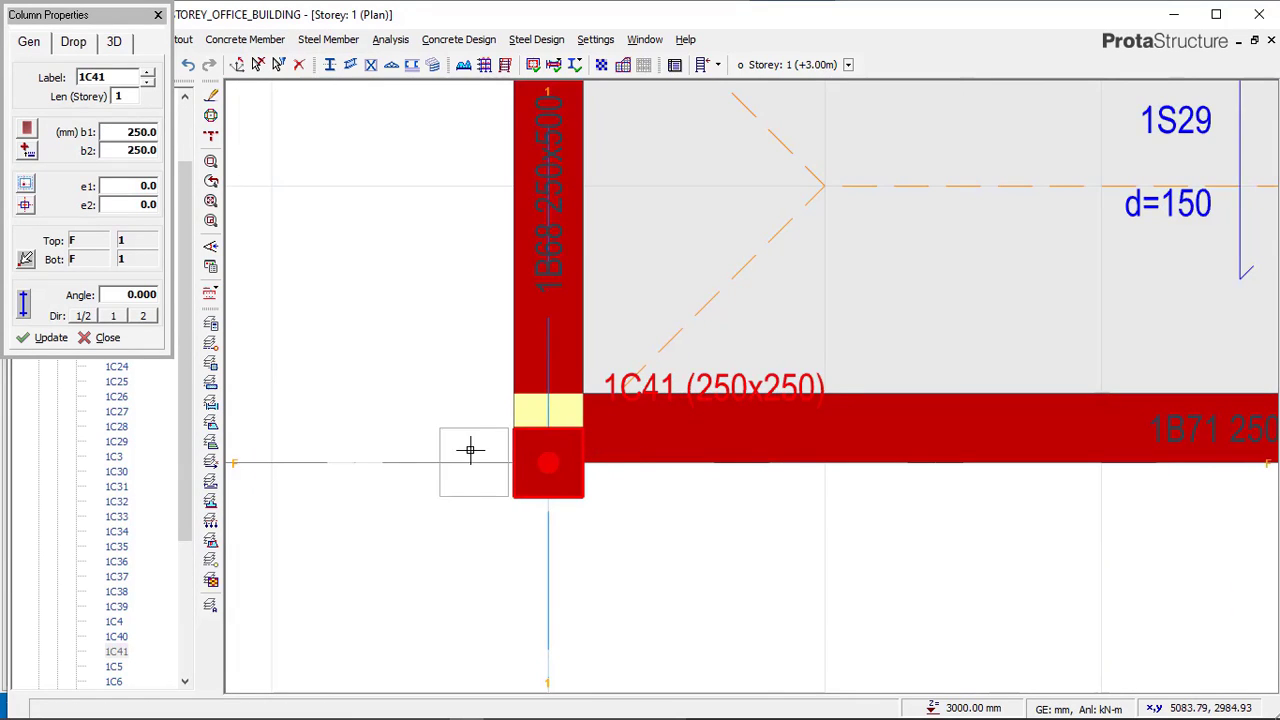
click(26, 206)
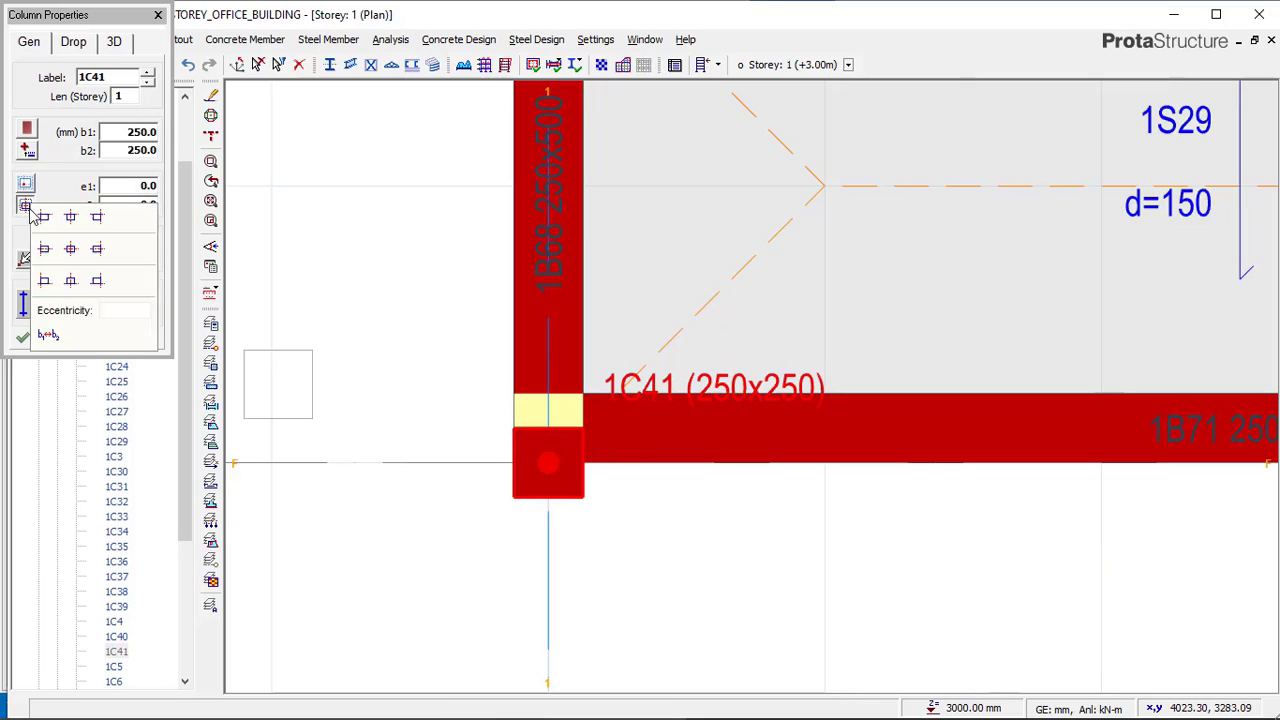
click(71, 283)
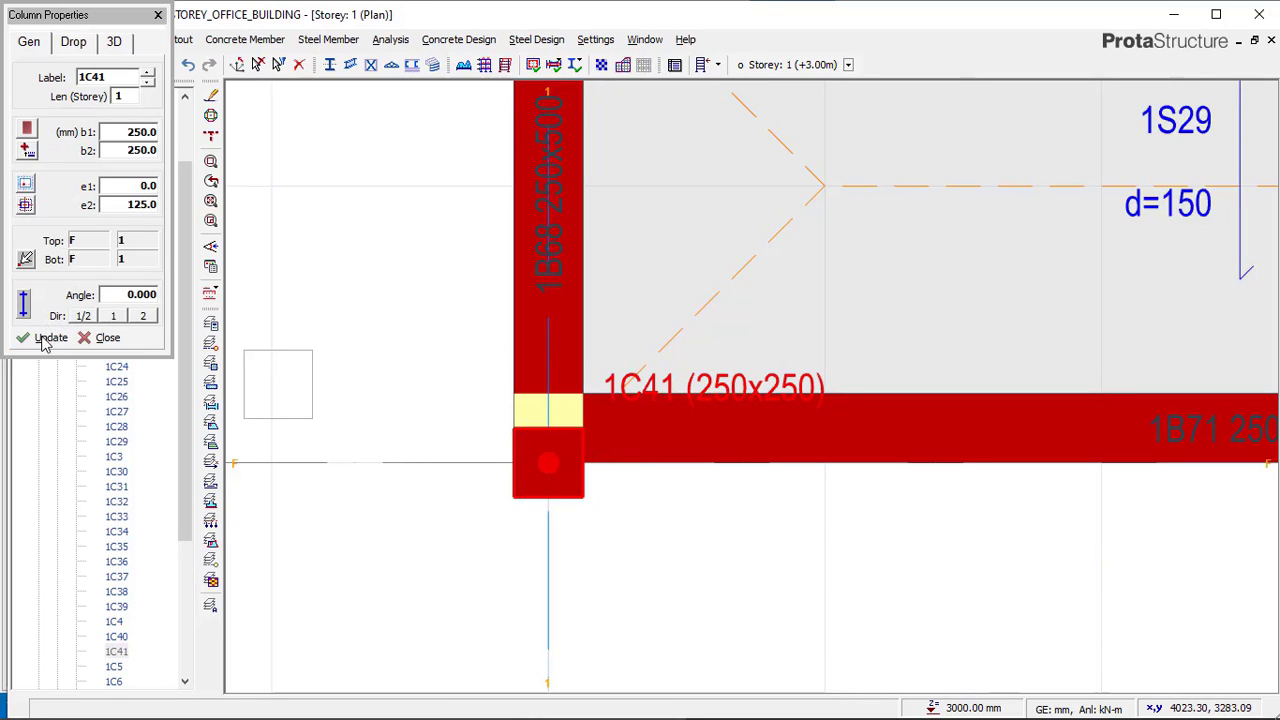
click(525, 465)
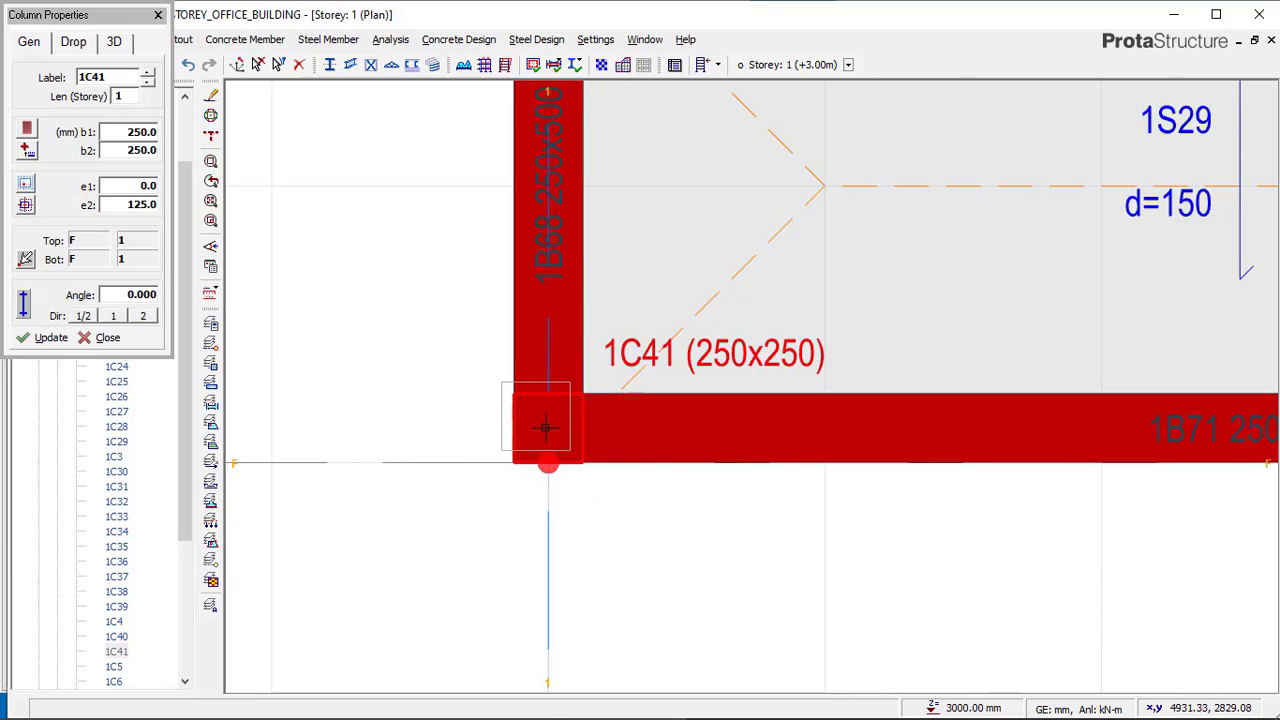
Place further 250 x 250 mm eccentric columns at axes F/2 and F/3, then leave the column command.
scroll(585, 462, down, 1)
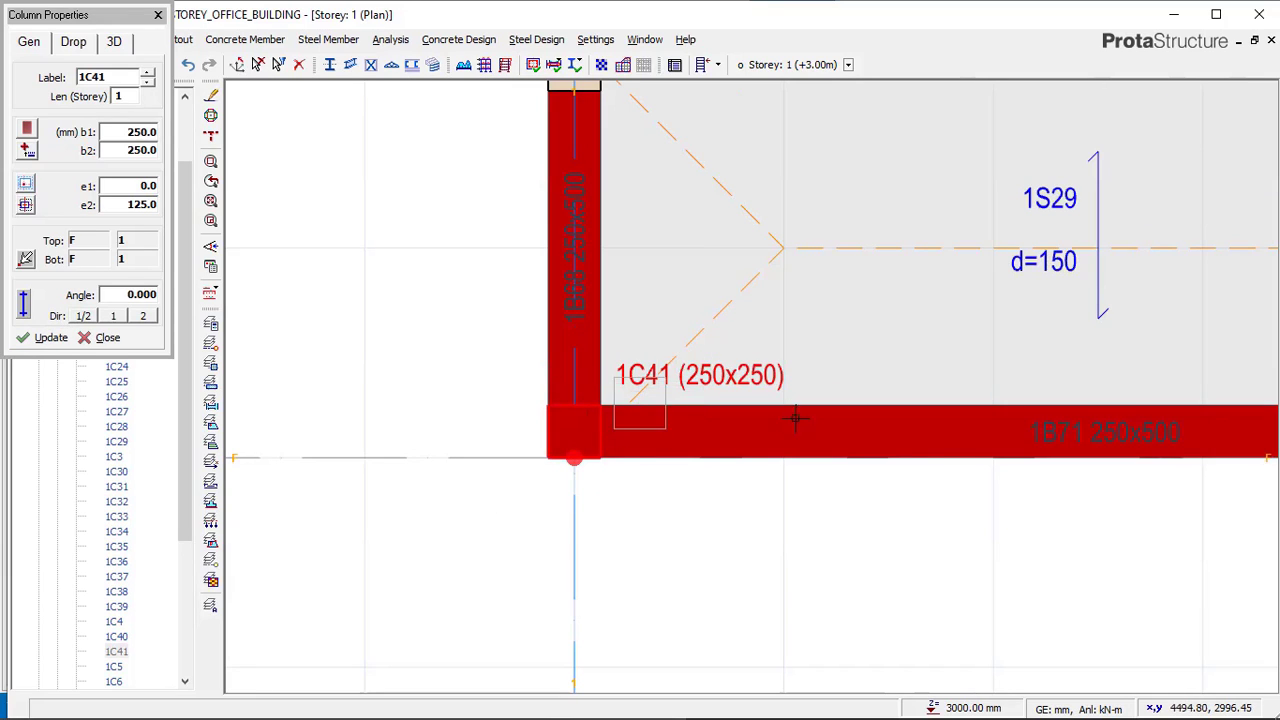
scroll(795, 418, down, 3)
scroll(1060, 445, up, 1)
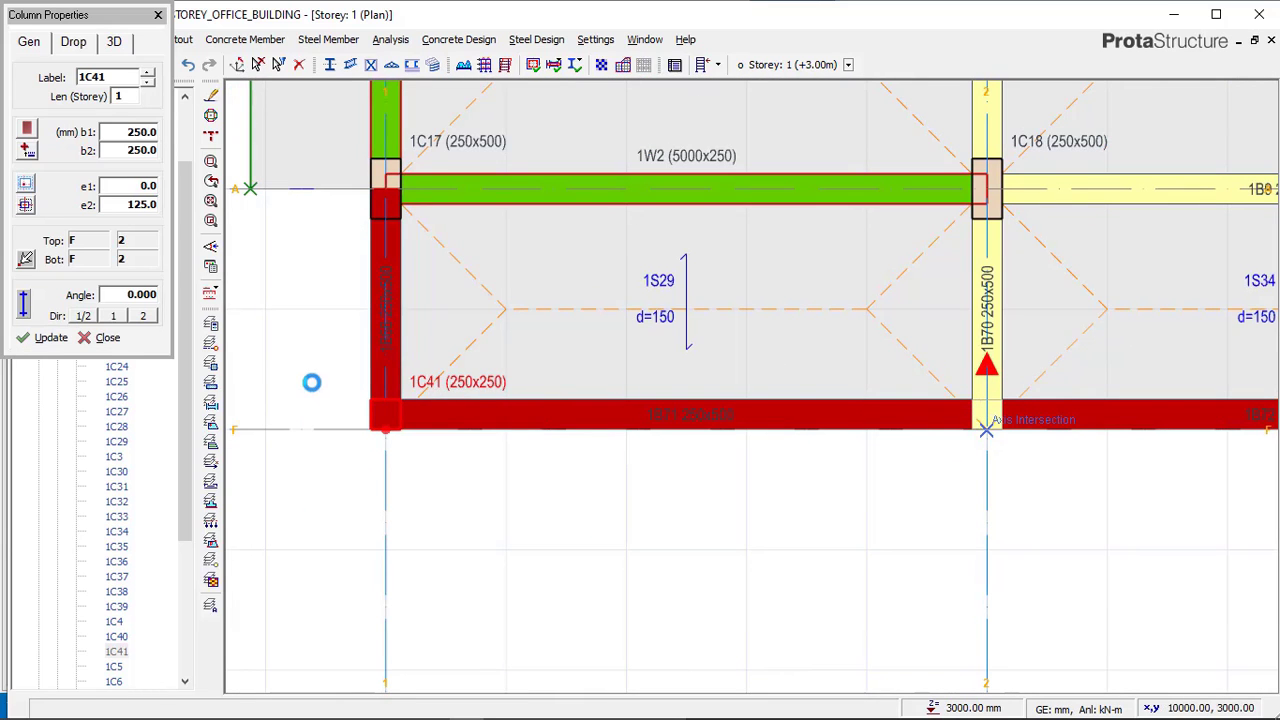
scroll(310, 360, down, 2)
scroll(1078, 387, up, 2)
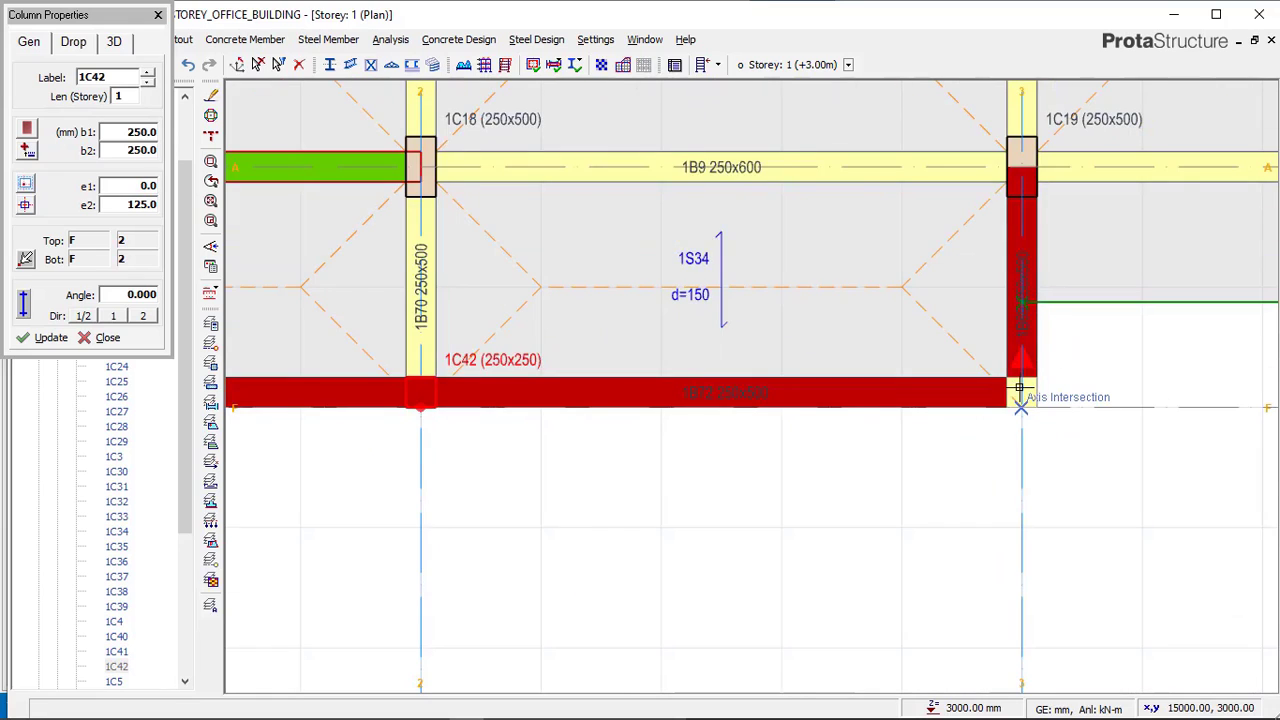
click(828, 398)
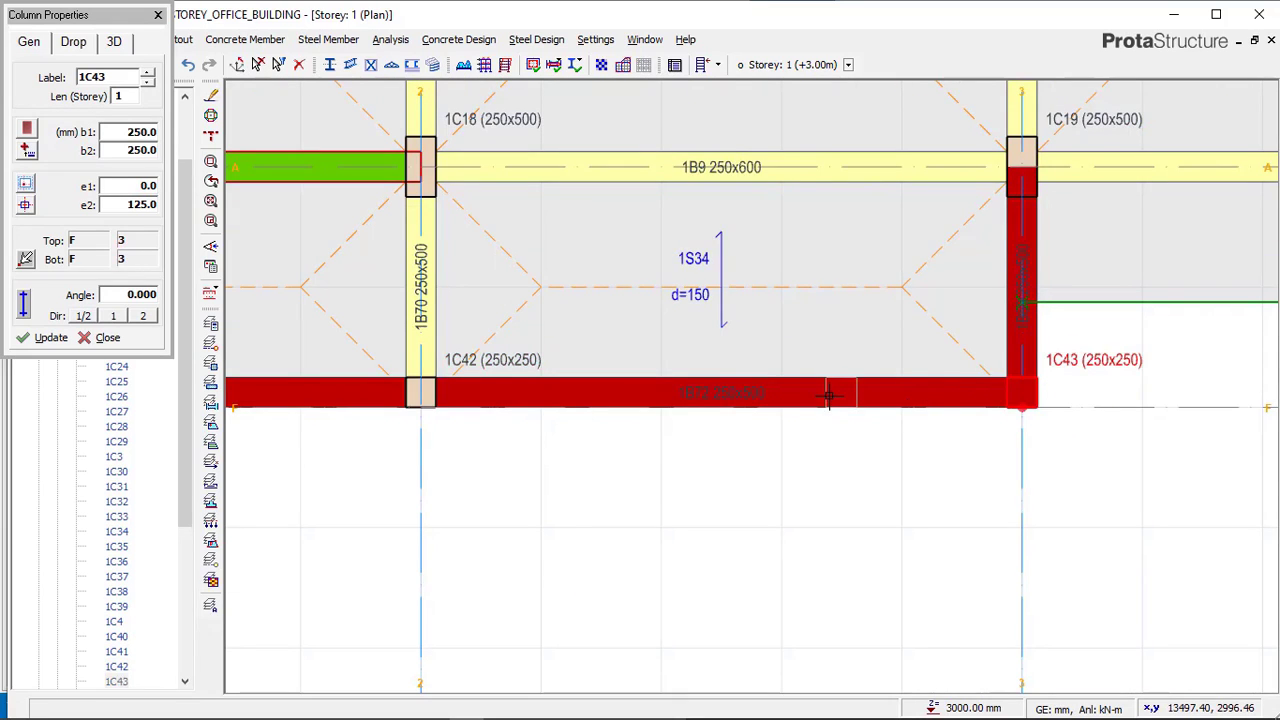
scroll(908, 360, down, 2)
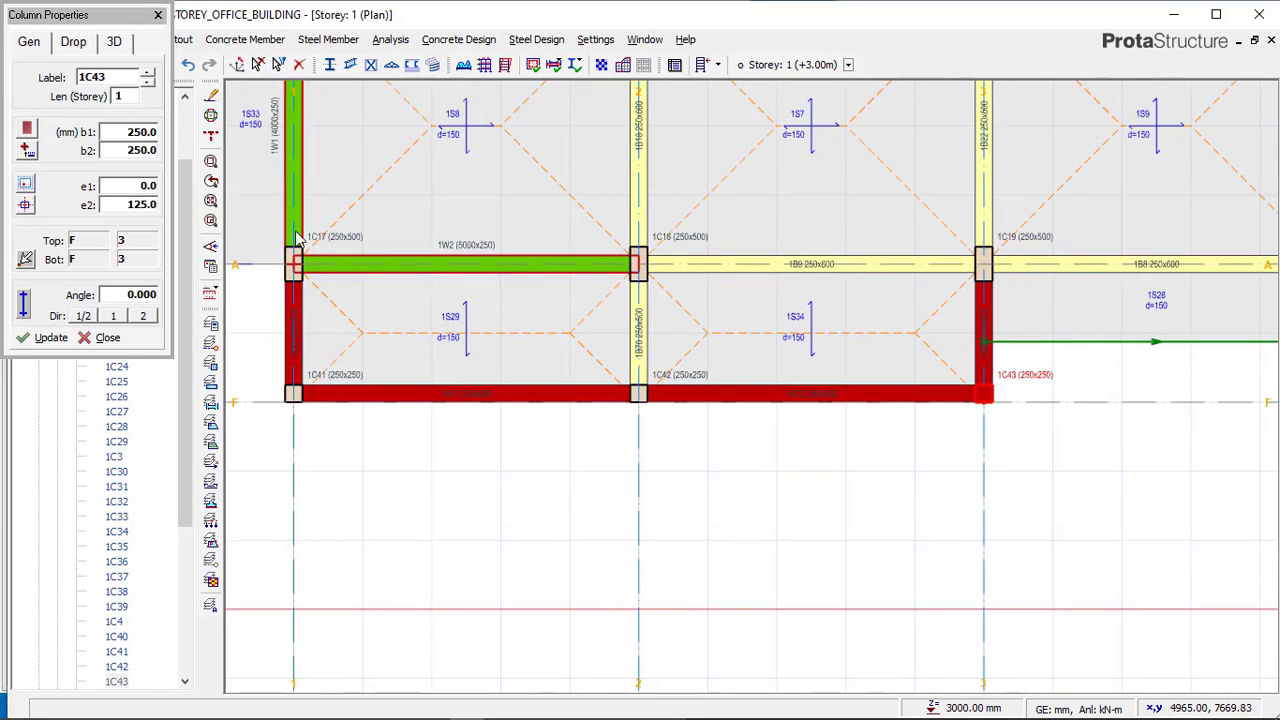
key(Escape)
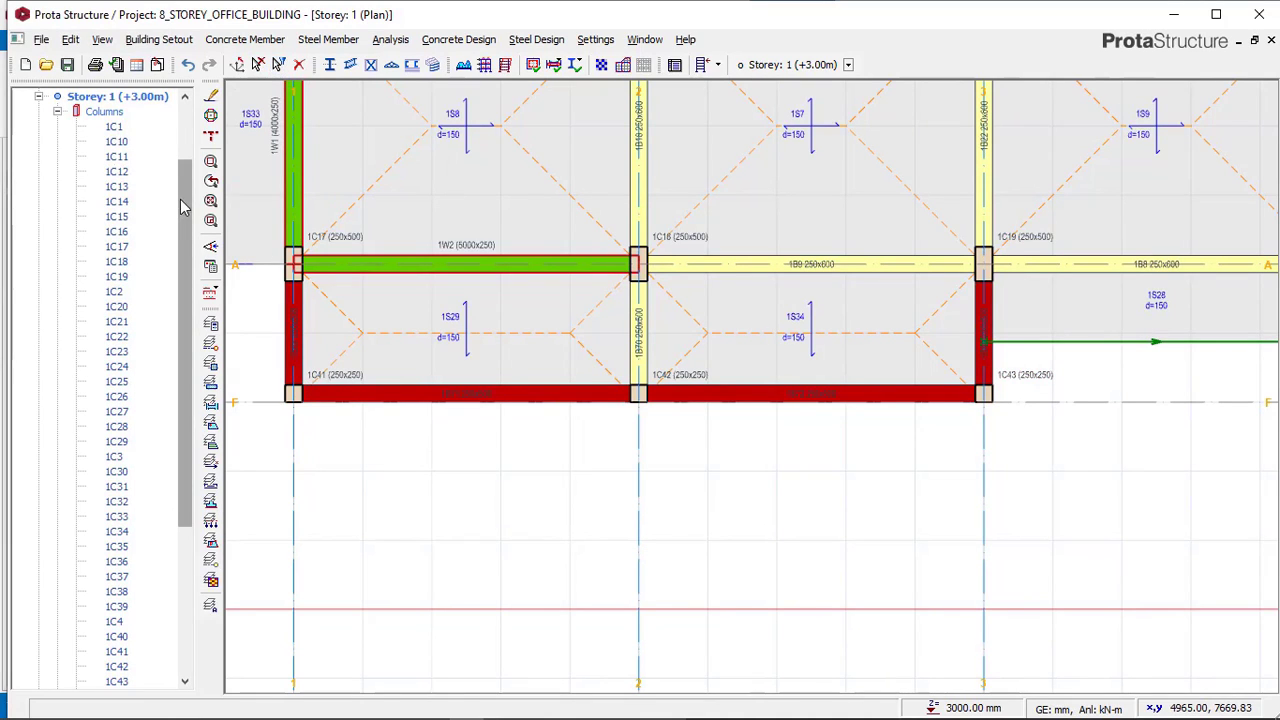
Open storey 1 in 3D and orbit to inspect the new columns beneath the axis F walls.
scroll(180, 213, up, 3)
right_click(125, 142)
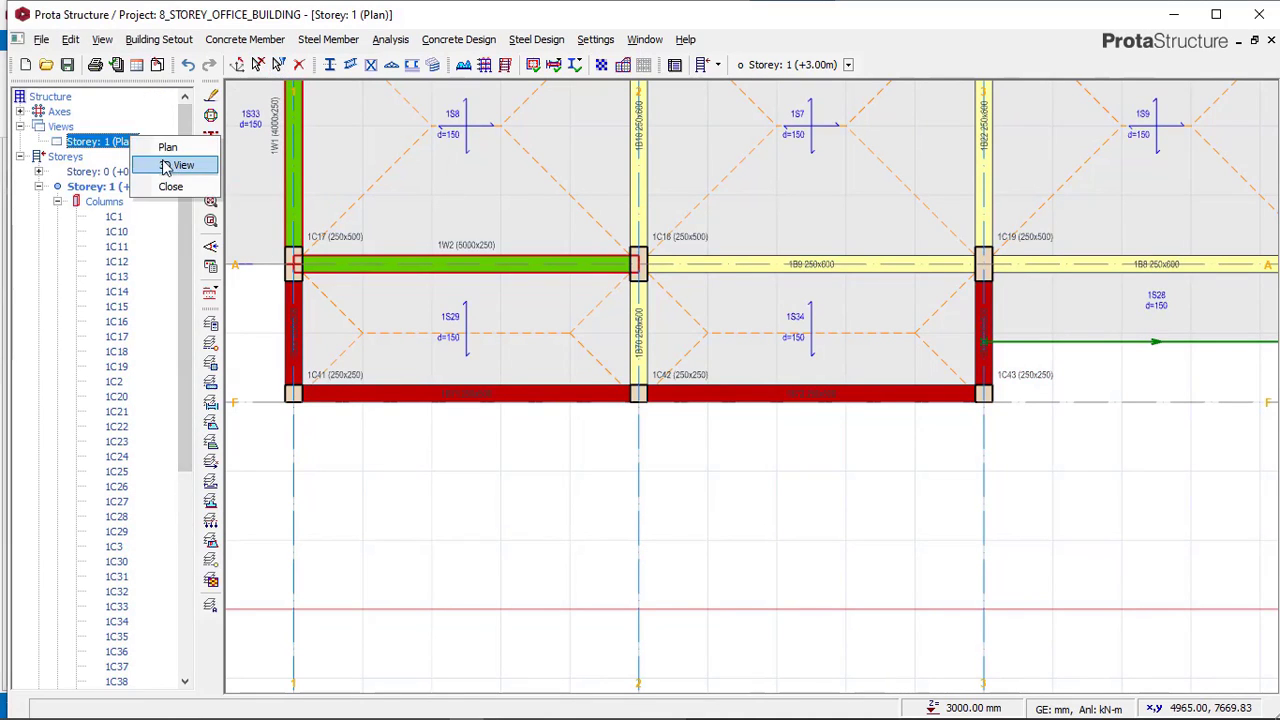
click(177, 163)
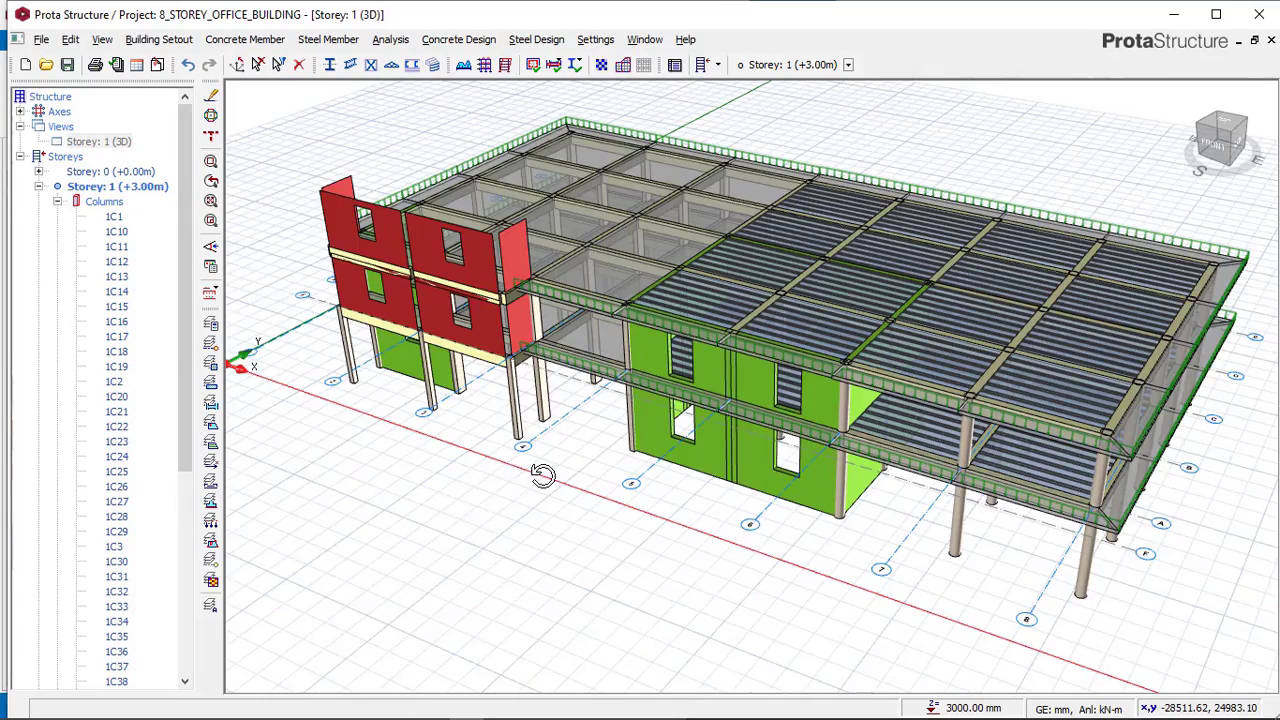
shift+middle_drag(543, 476, 541, 478)
middle_drag(500, 508, 836, 452)
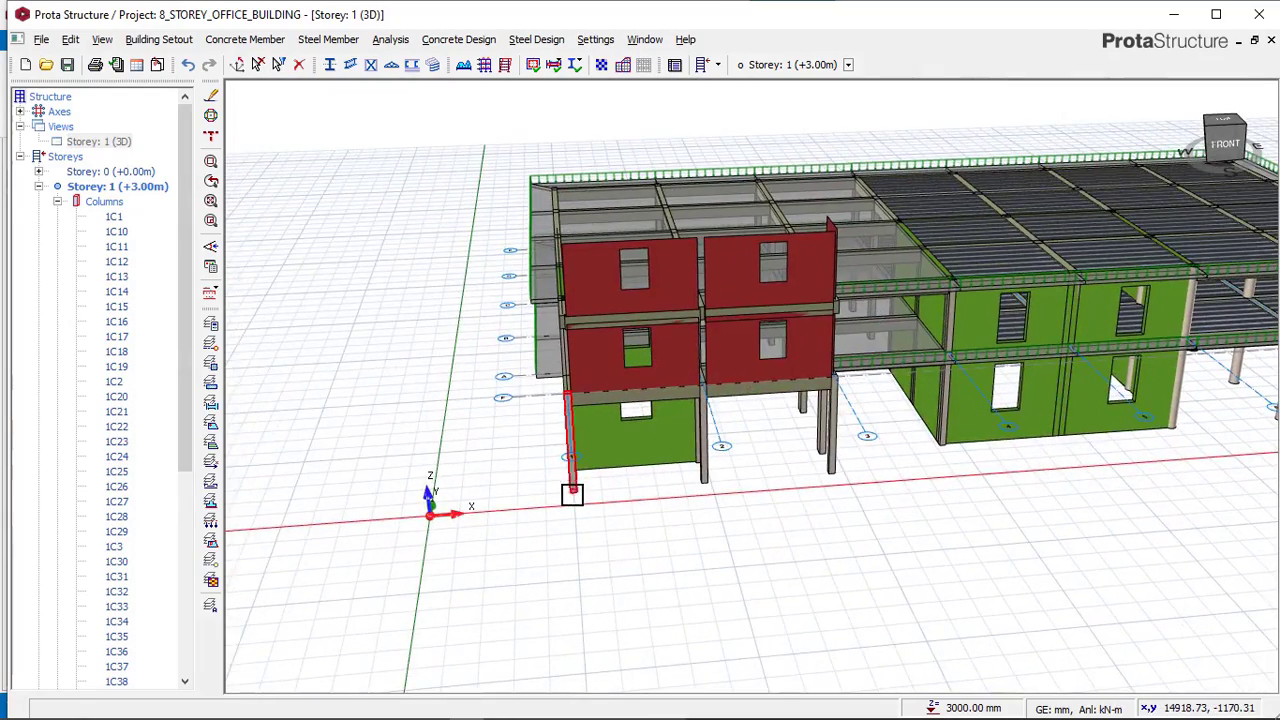
shift+middle_drag(572, 495, 767, 465)
scroll(717, 480, up, 2)
mouse_move(500, 716)
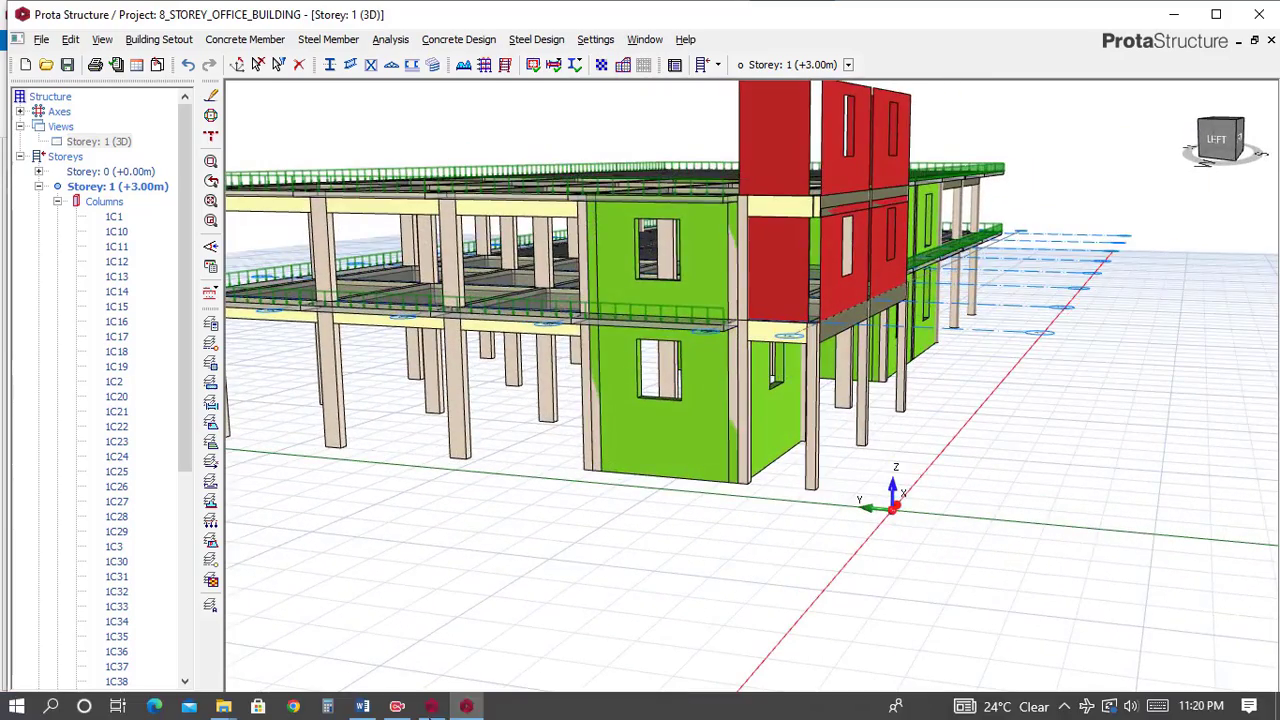
Switch to the Complex_struc reference model and orbit to compare its walls and columns along that edge.
click(431, 706)
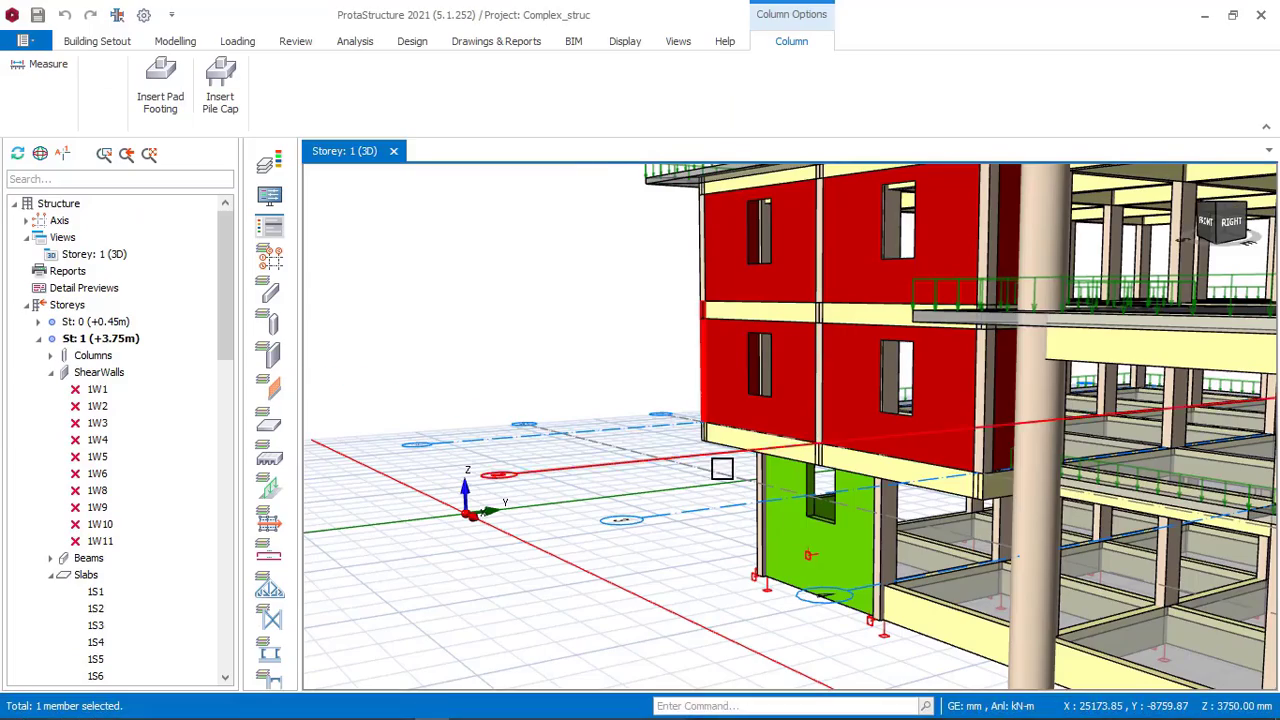
shift+middle_drag(722, 468, 949, 431)
scroll(940, 431, down, 4)
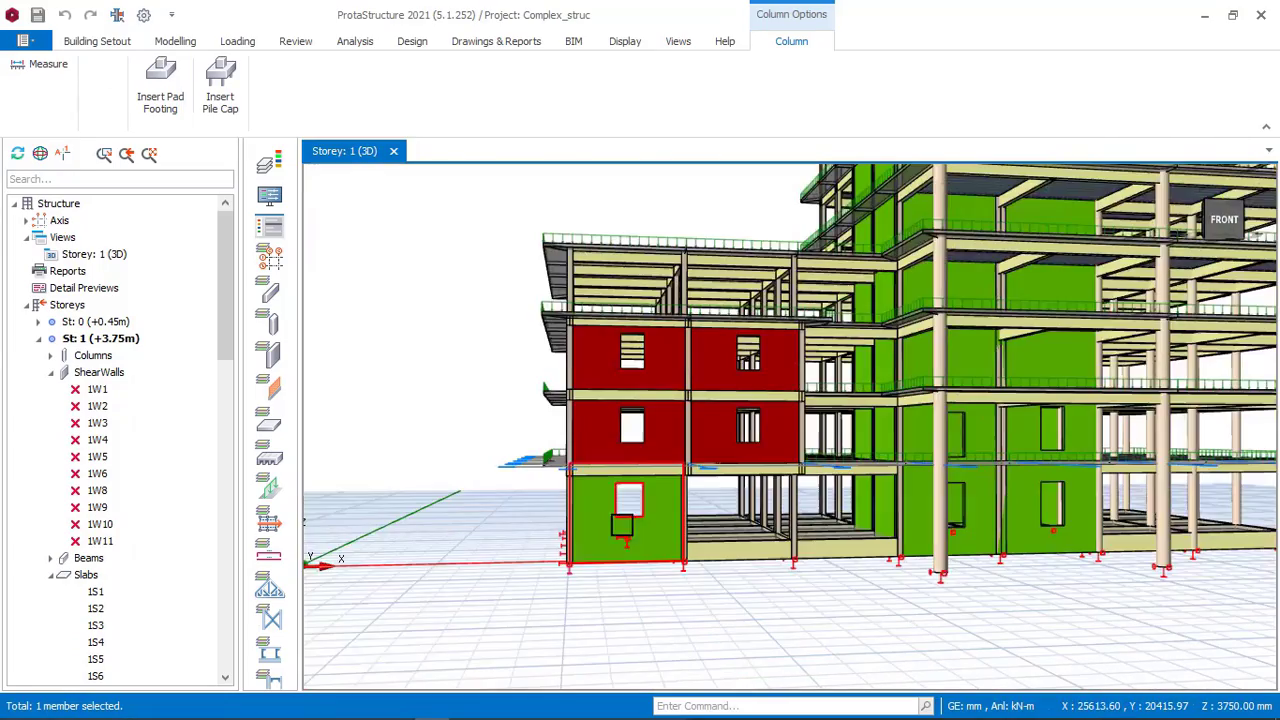
shift+middle_drag(708, 520, 860, 514)
scroll(754, 516, up, 2)
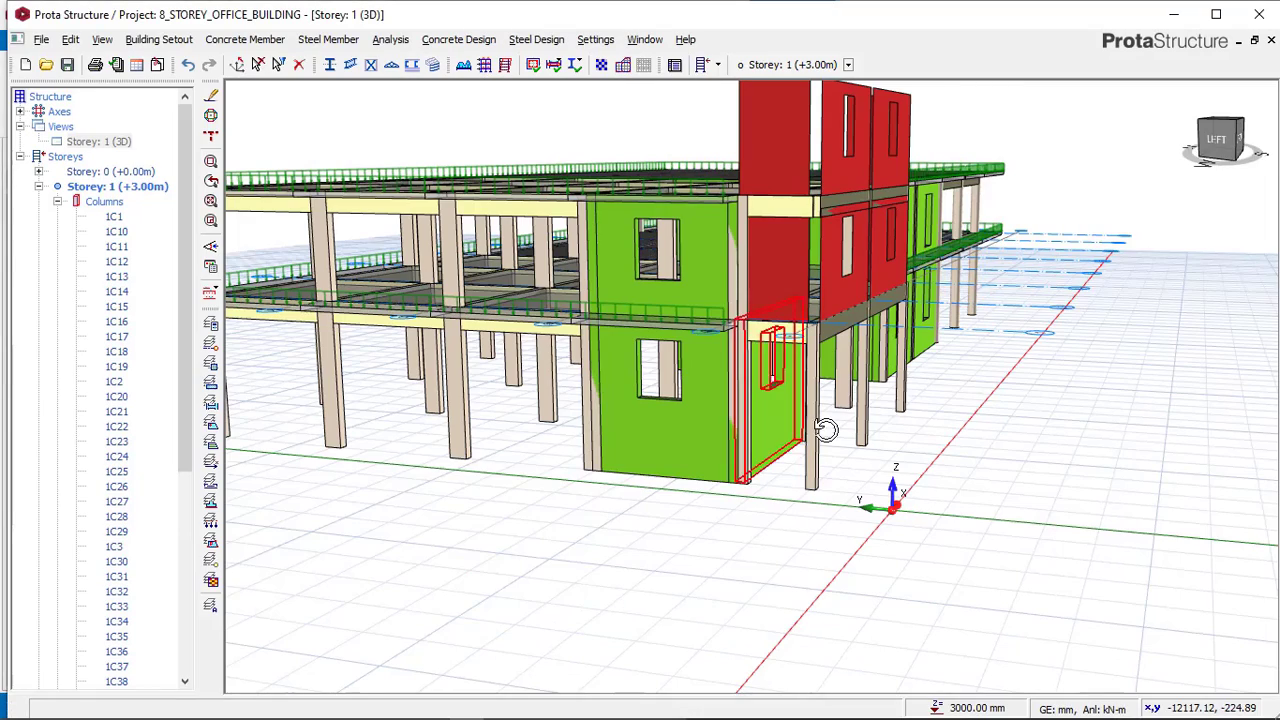
Select and delete the three new columns on axis F of storey 1.
mouse_move(826, 430)
shift+middle_down()
mouse_move(773, 430)
mouse_move(828, 447)
shift+middle_up()
right_click(829, 446)
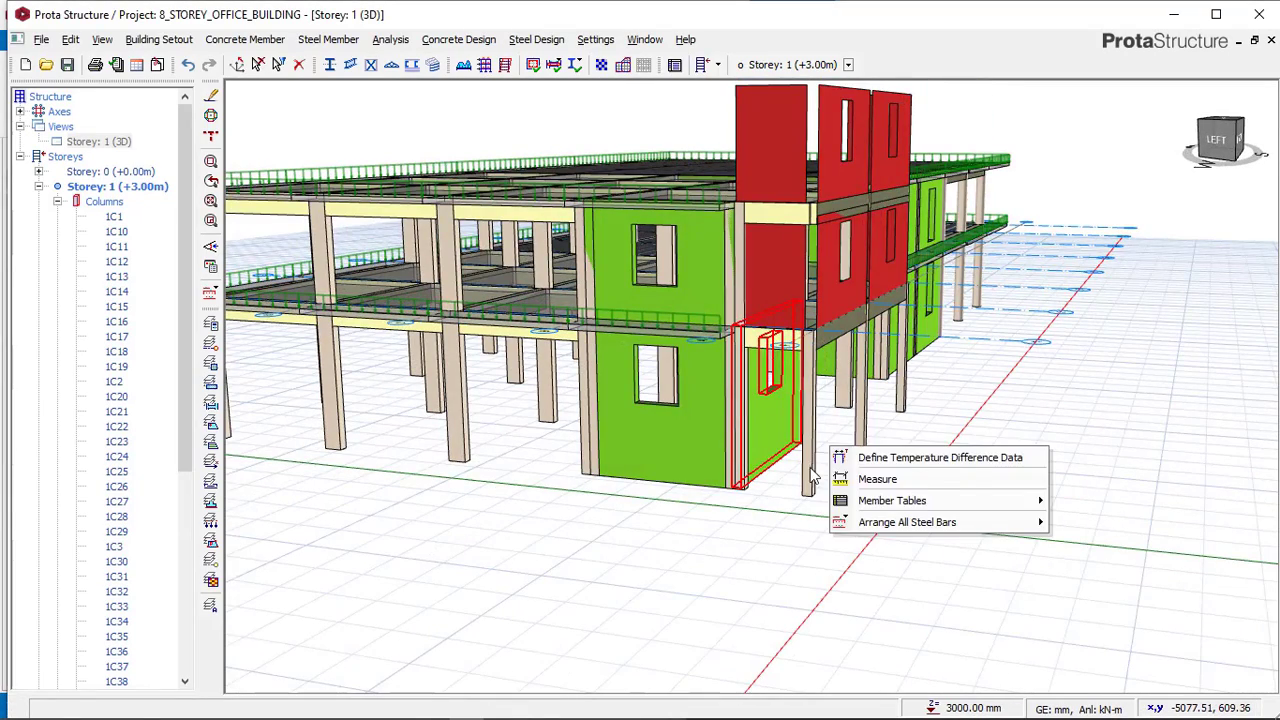
click(813, 477)
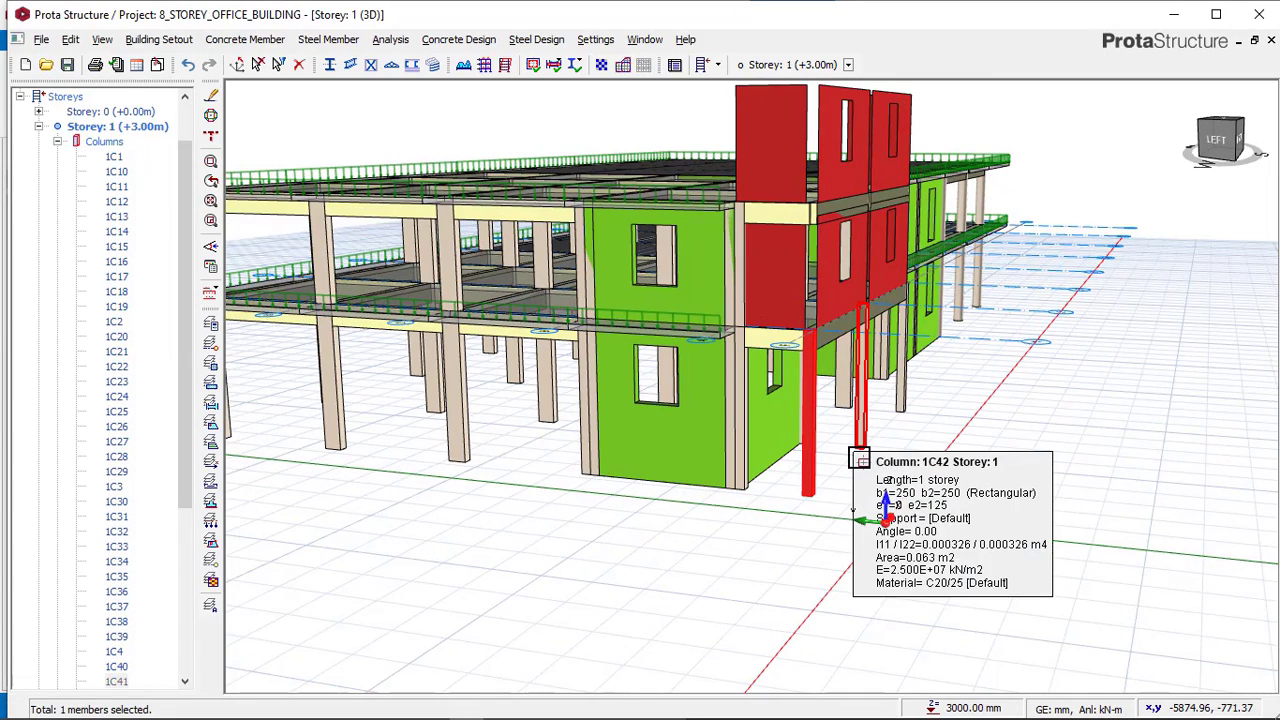
key(Delete)
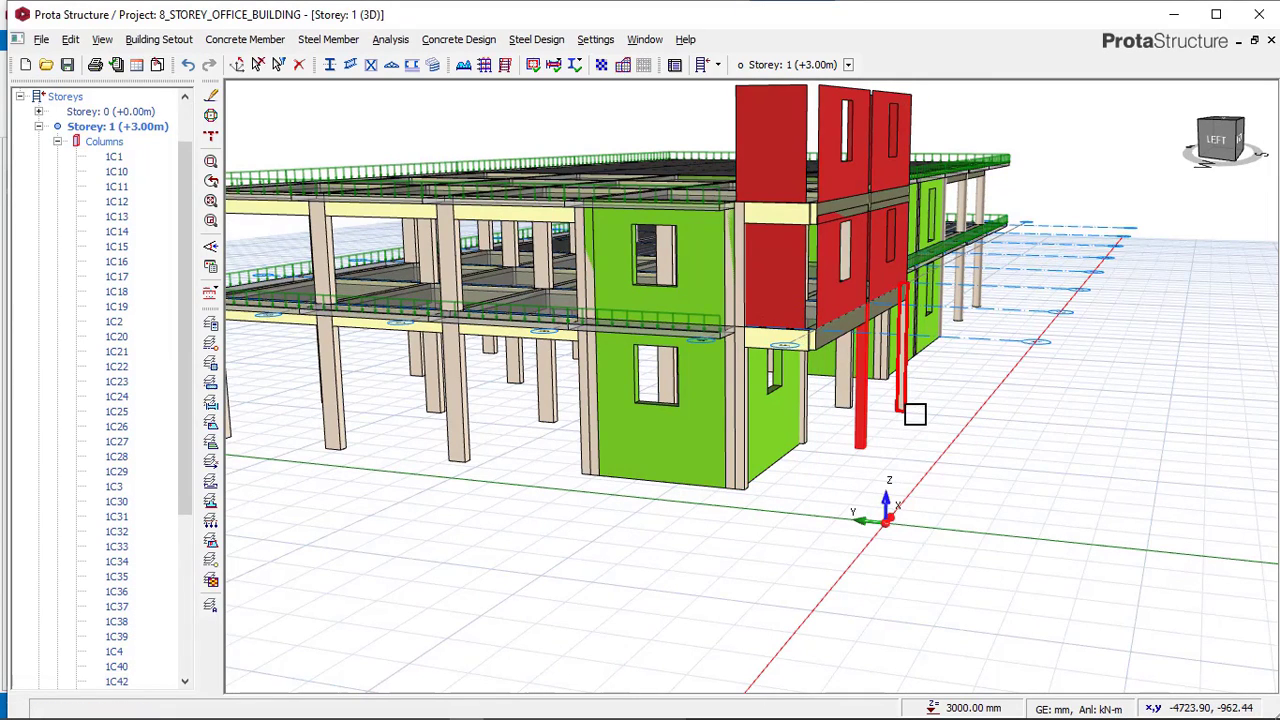
key(Delete)
click(915, 412)
key(Delete)
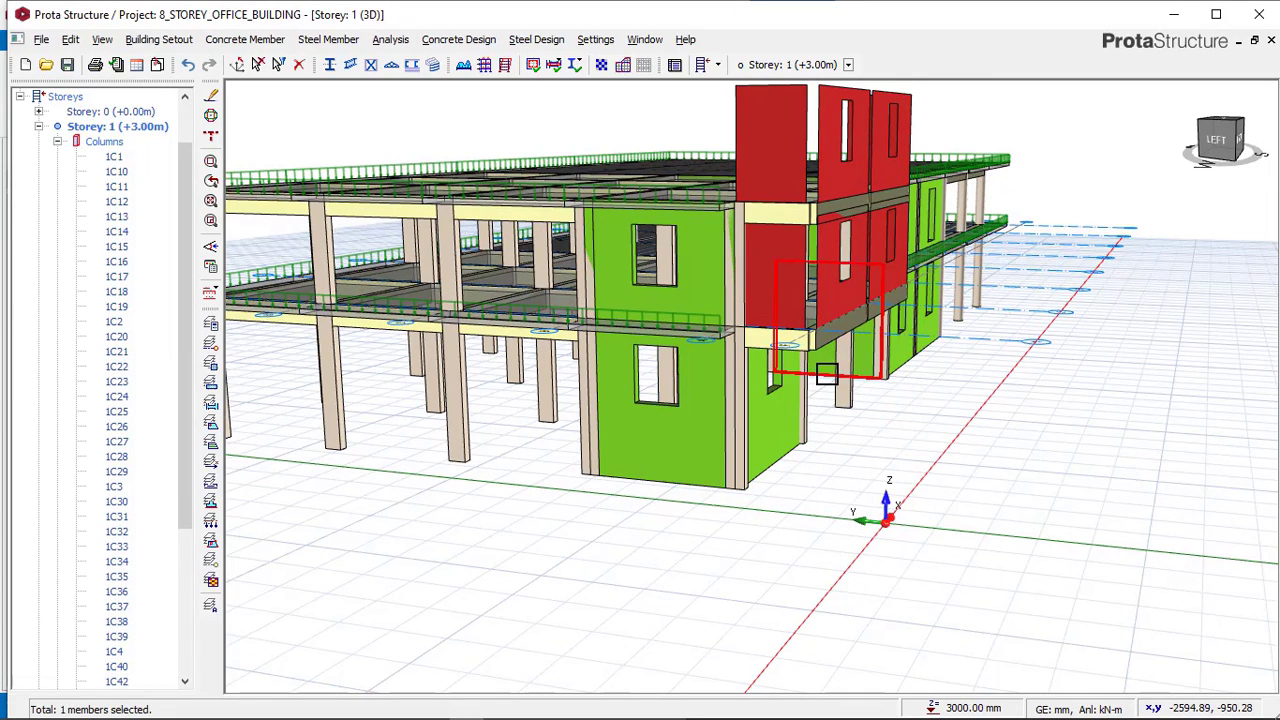
key(Delete)
Open storey 2 in plan view and zoom to the area between axes A and F.
scroll(125, 610, down, 5)
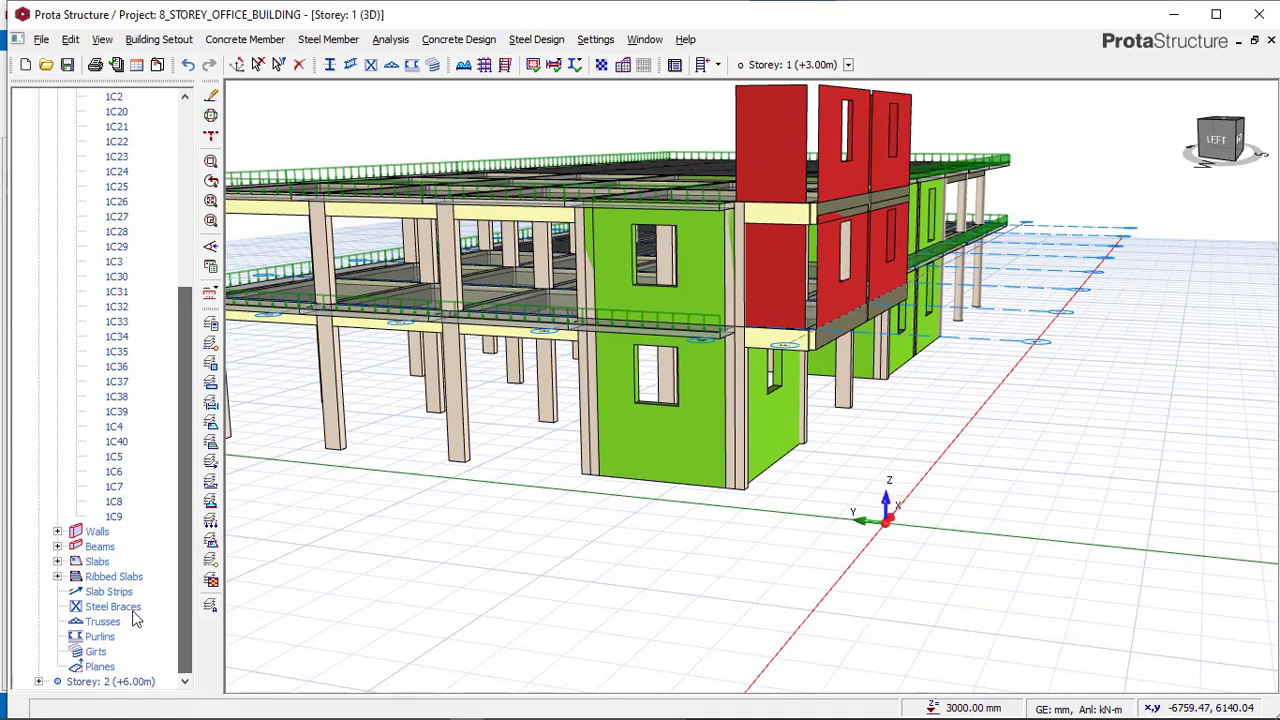
double_click(100, 681)
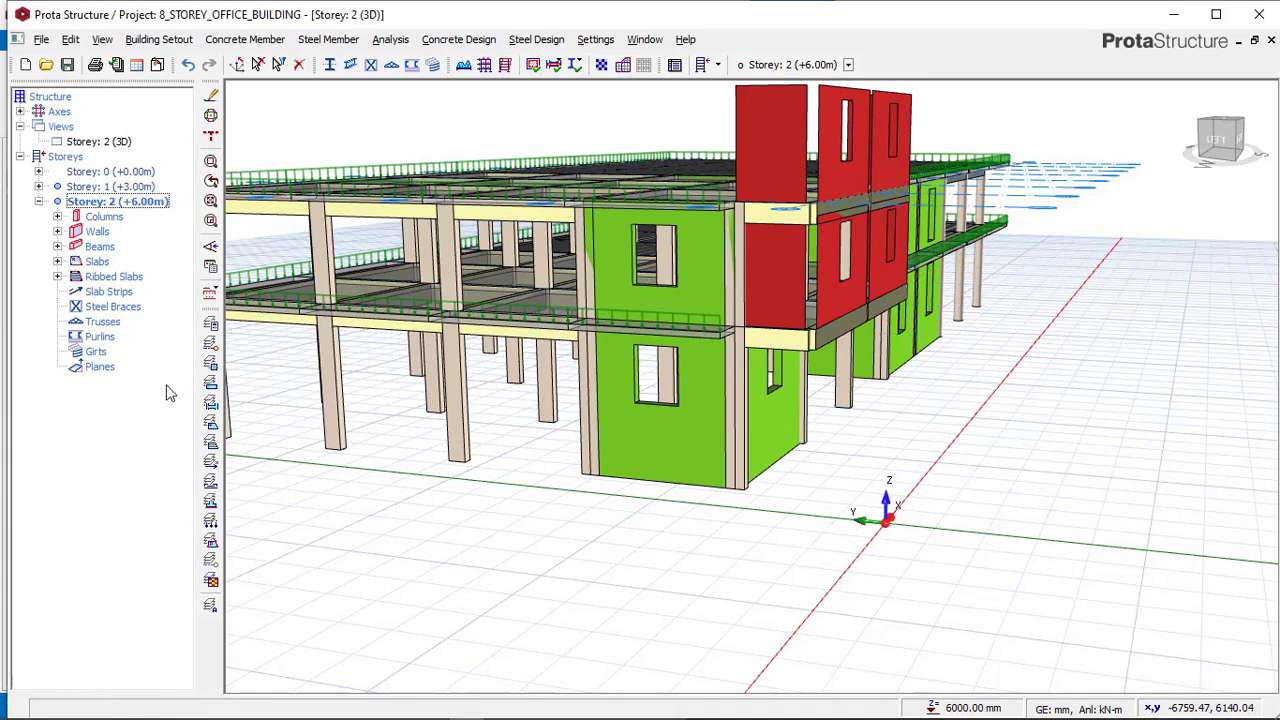
right_click(104, 146)
click(155, 170)
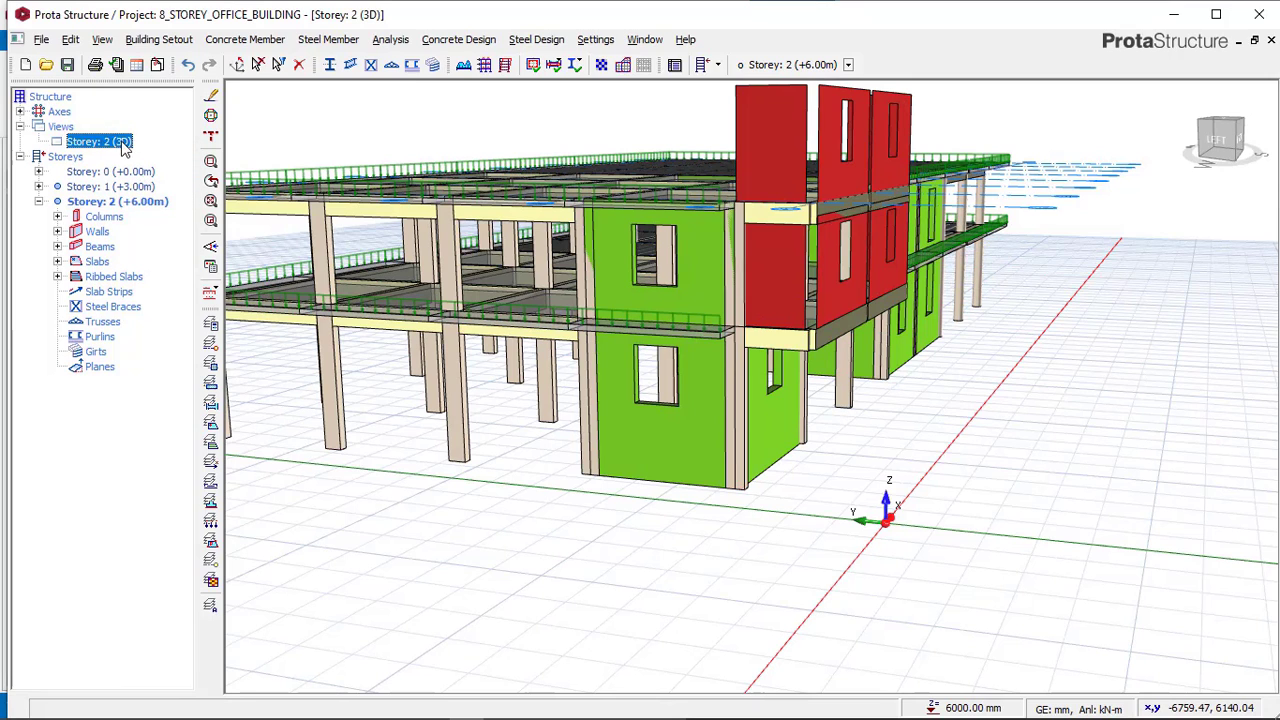
right_click(125, 147)
click(162, 151)
scroll(360, 595, up, 2)
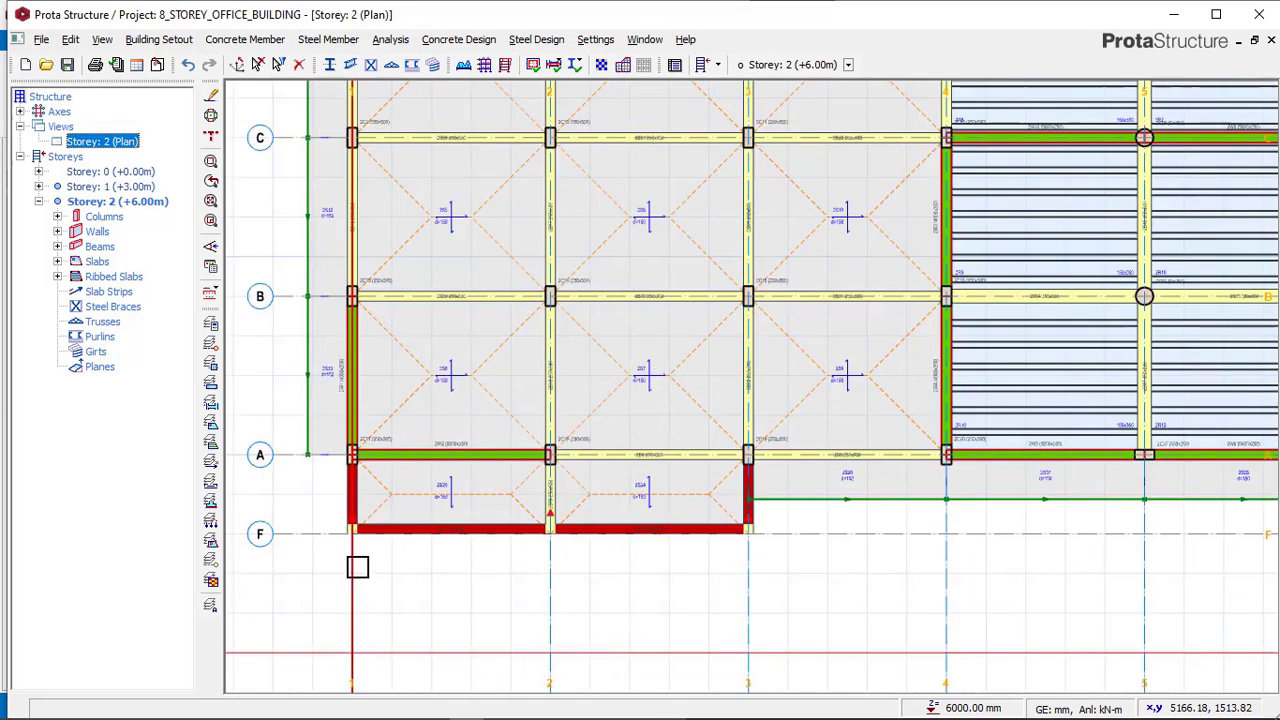
Insert 250 x 250 mm concrete columns with a 125 mm e2 offset at the intersections of axis F with axes 1, 2 and 3 on storey 2.
click(240, 40)
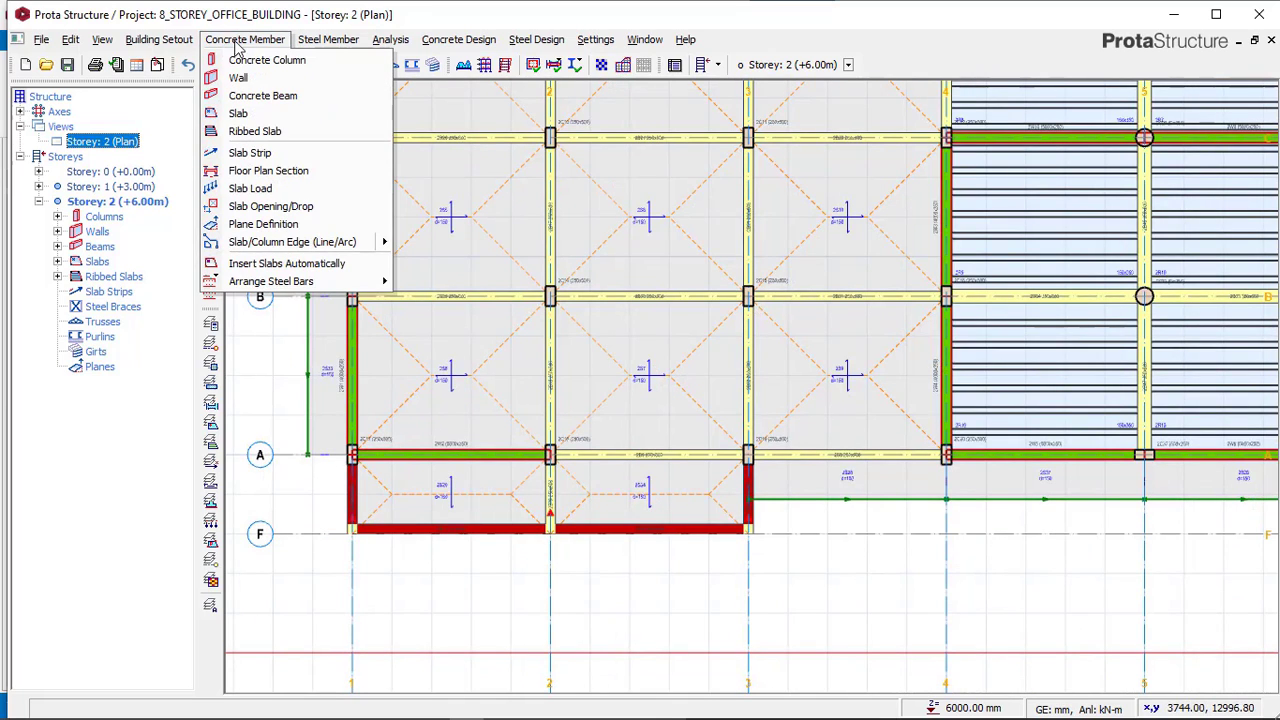
click(240, 60)
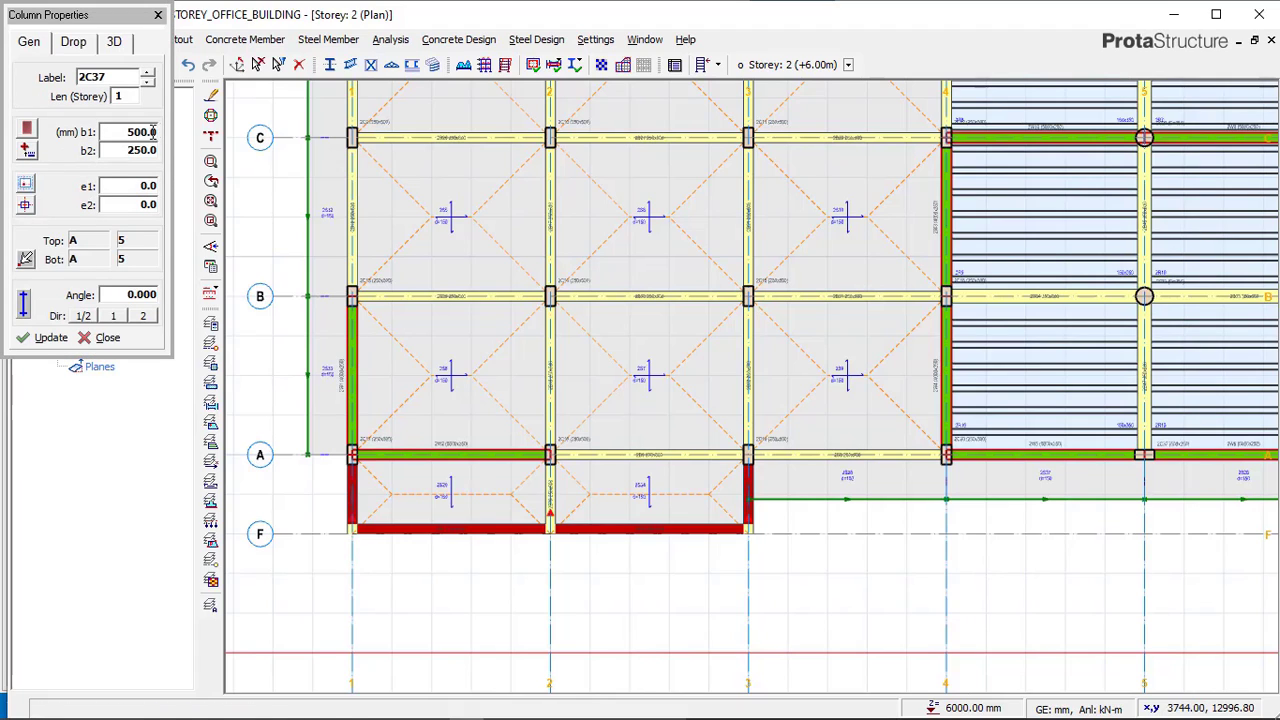
double_click(144, 132)
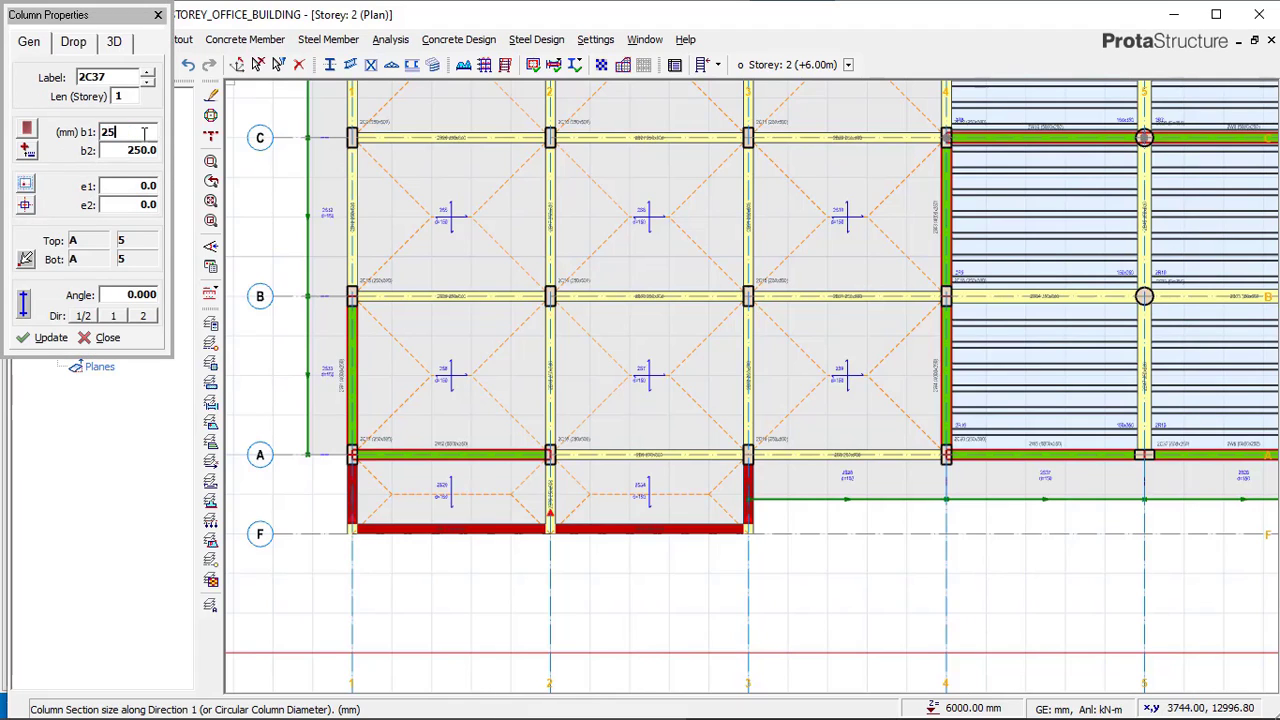
text(250)
click(25, 204)
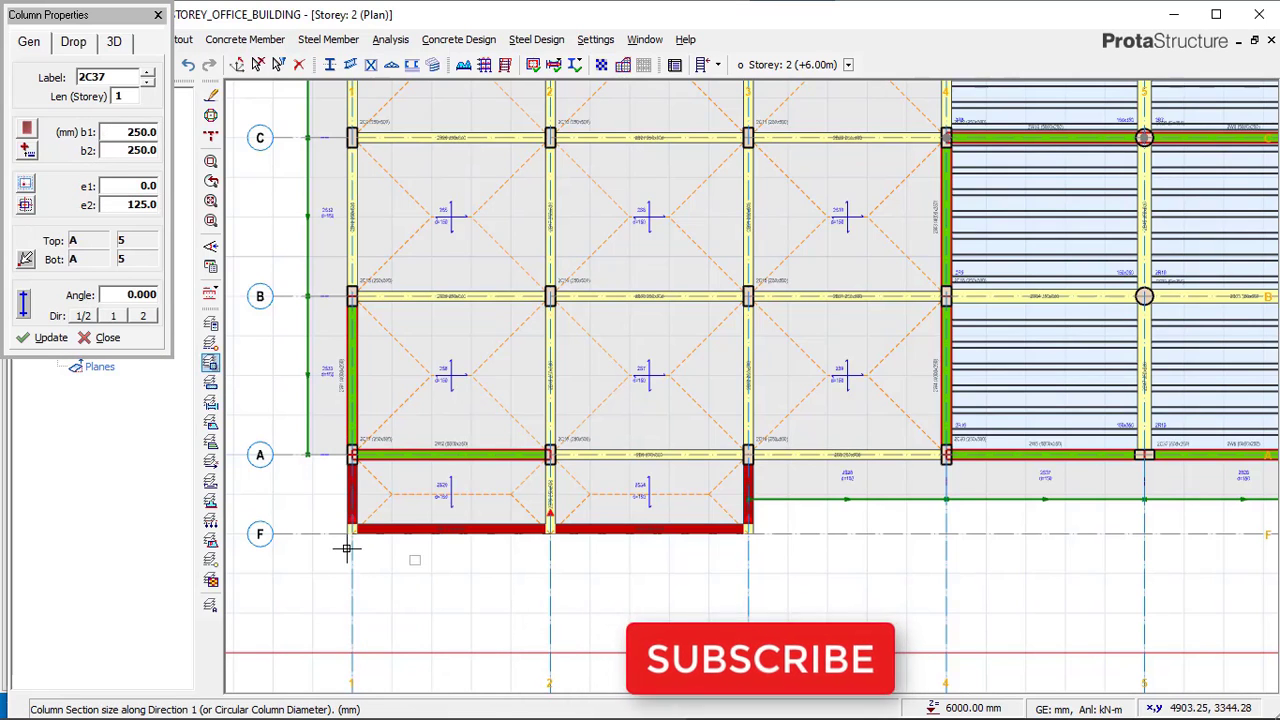
scroll(346, 549, up, 3)
scroll(306, 523, up, 1)
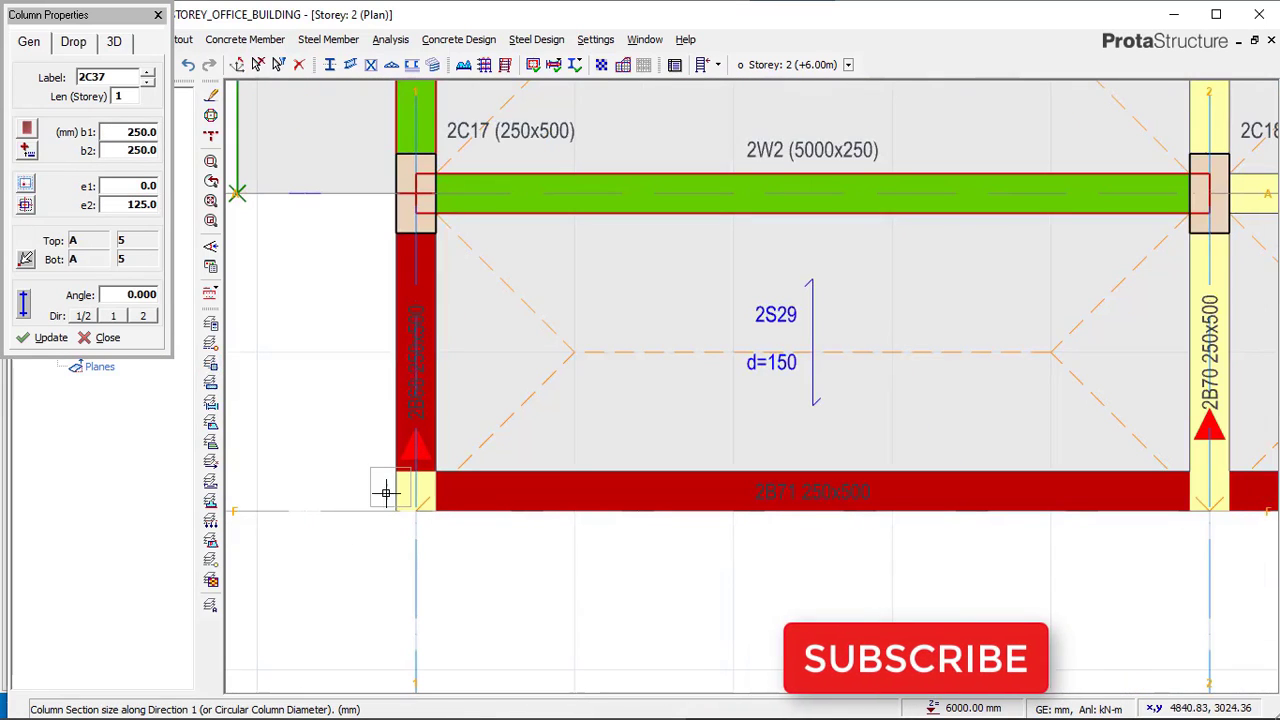
click(405, 499)
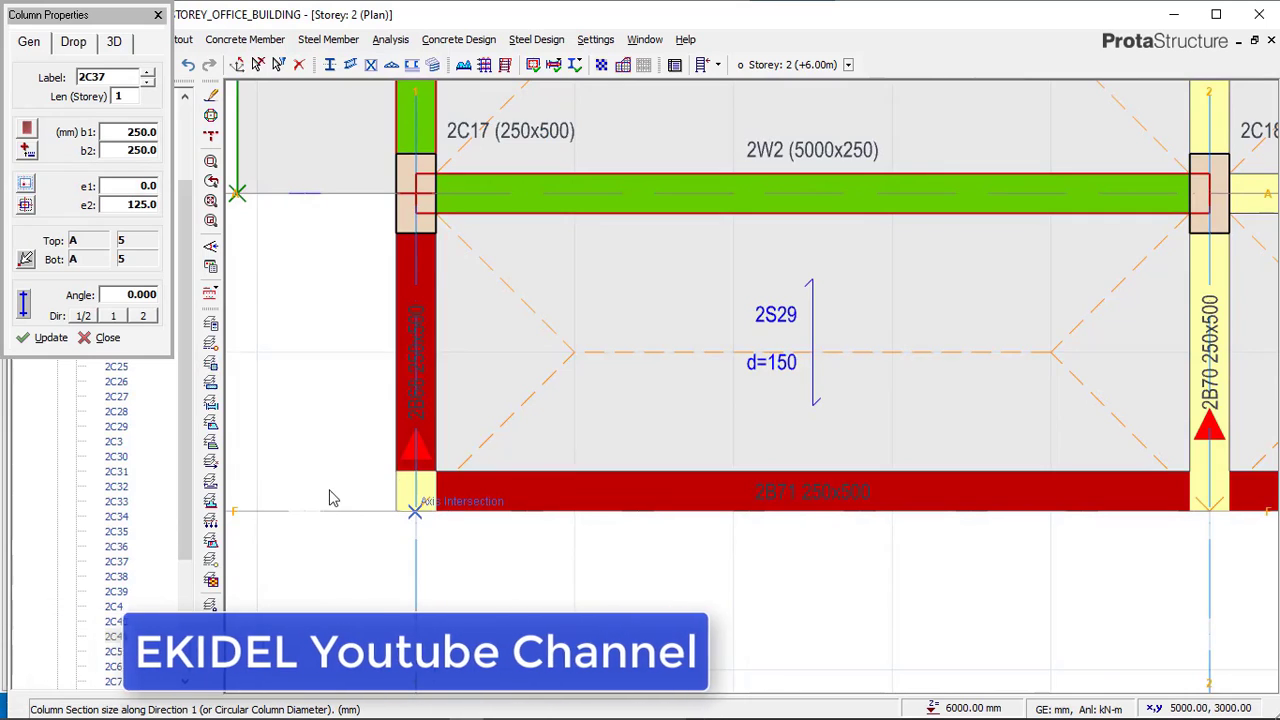
scroll(312, 498, down, 2)
middle_drag(849, 483, 676, 482)
scroll(676, 484, up, 1)
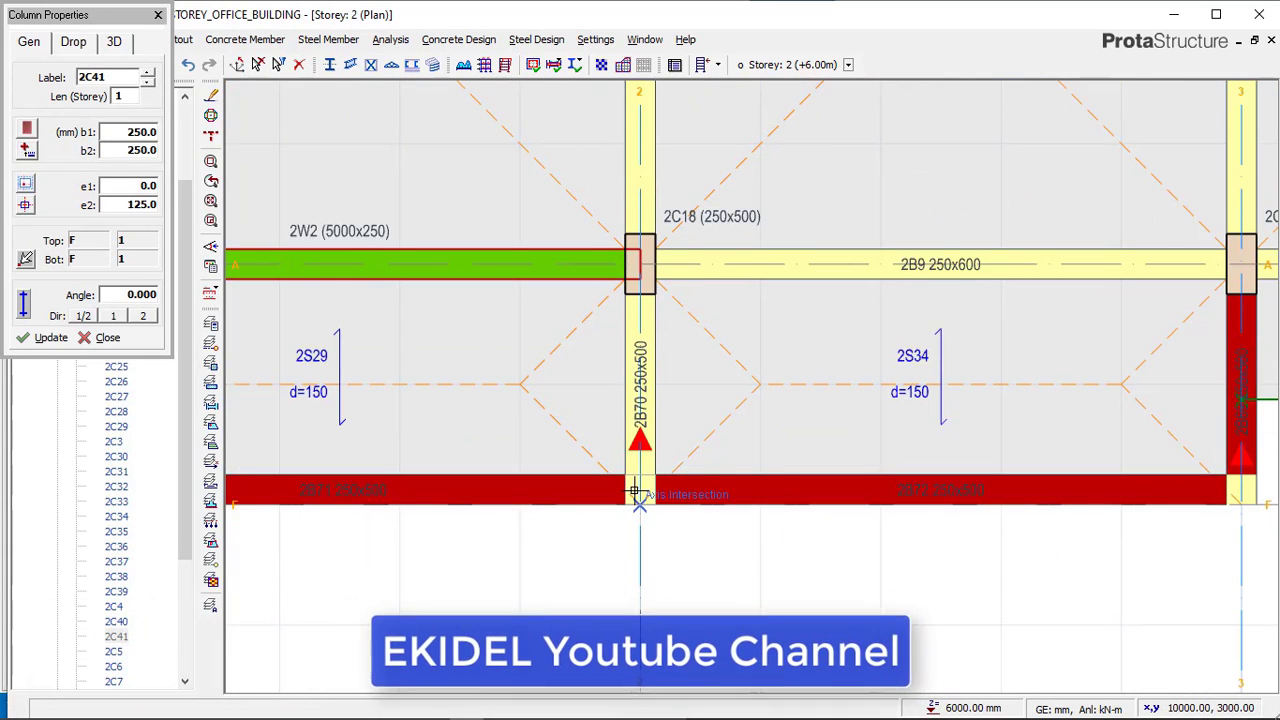
click(634, 492)
scroll(620, 495, down, 2)
scroll(1000, 495, up, 2)
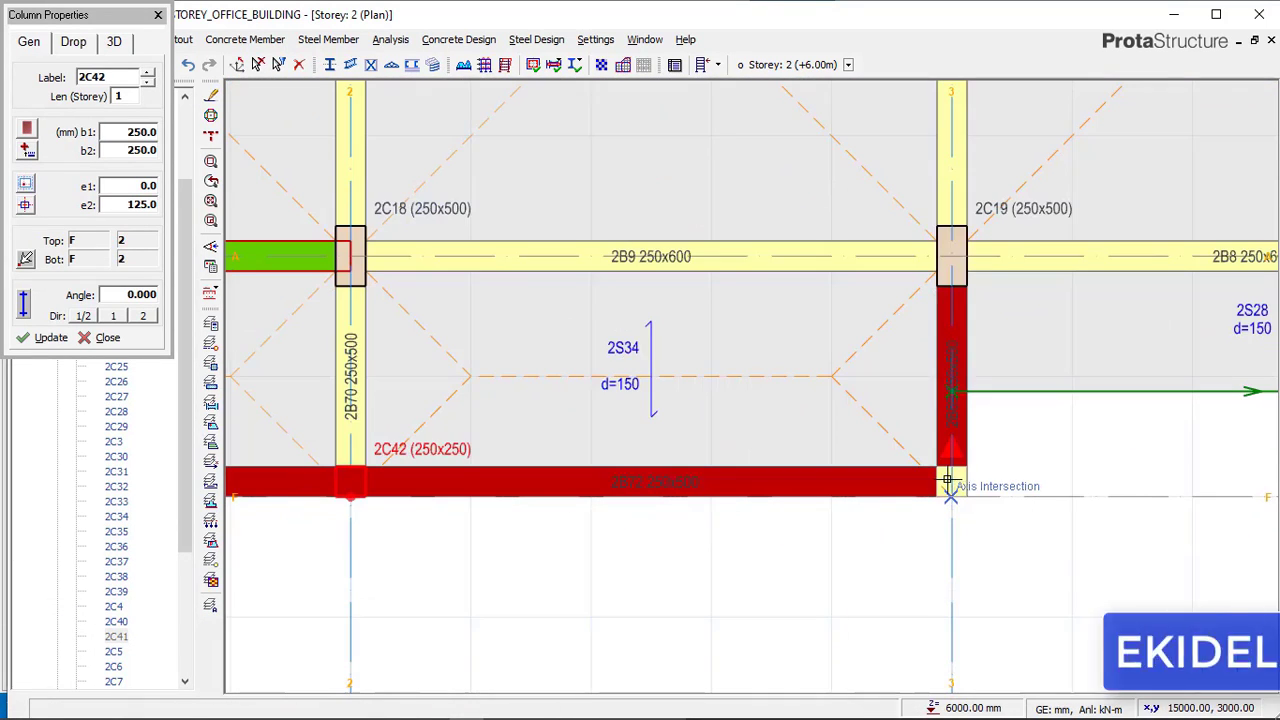
click(950, 495)
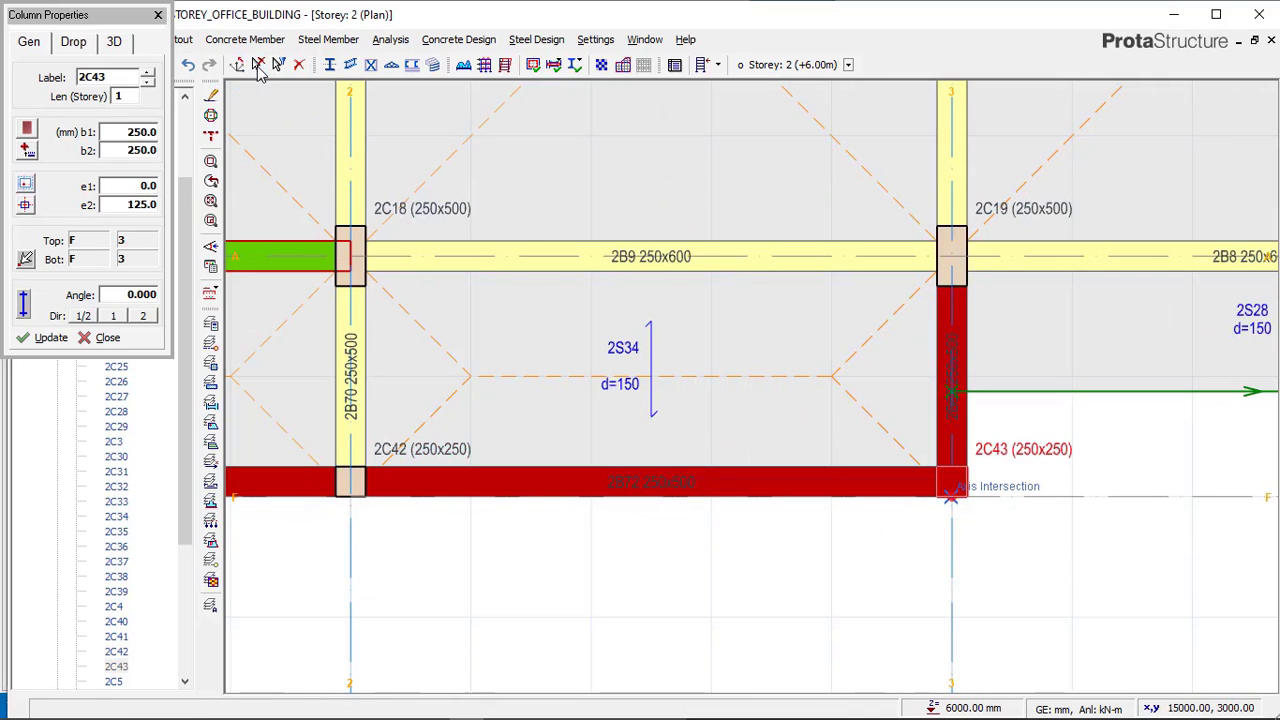
key(Escape)
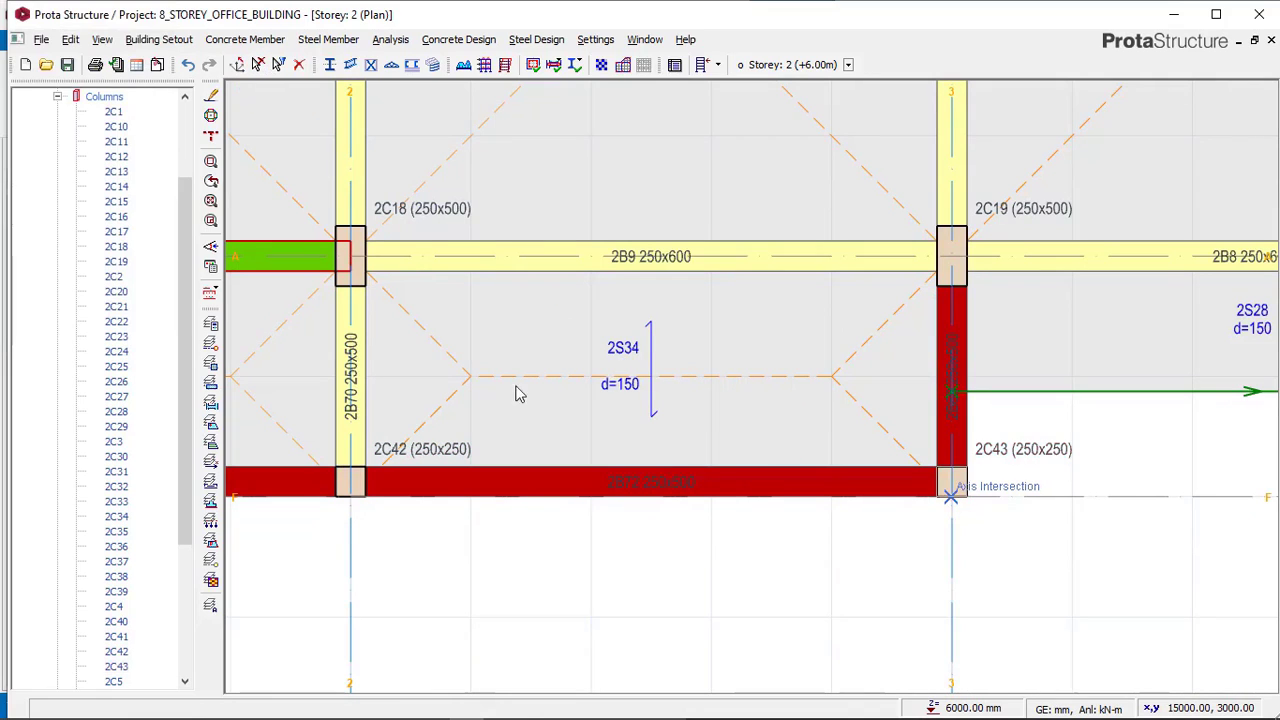
Switch storey 2 to the 3D view and orbit to inspect the new columns along axis F.
scroll(188, 182, up, 3)
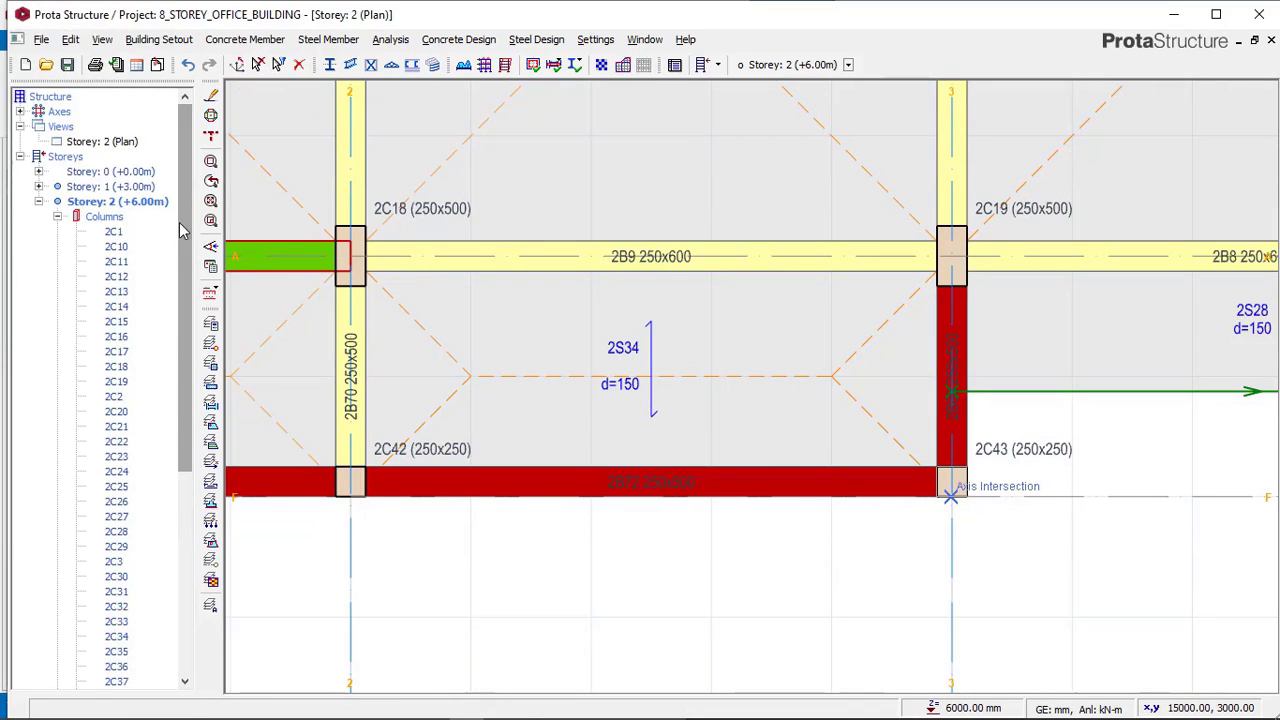
right_click(128, 145)
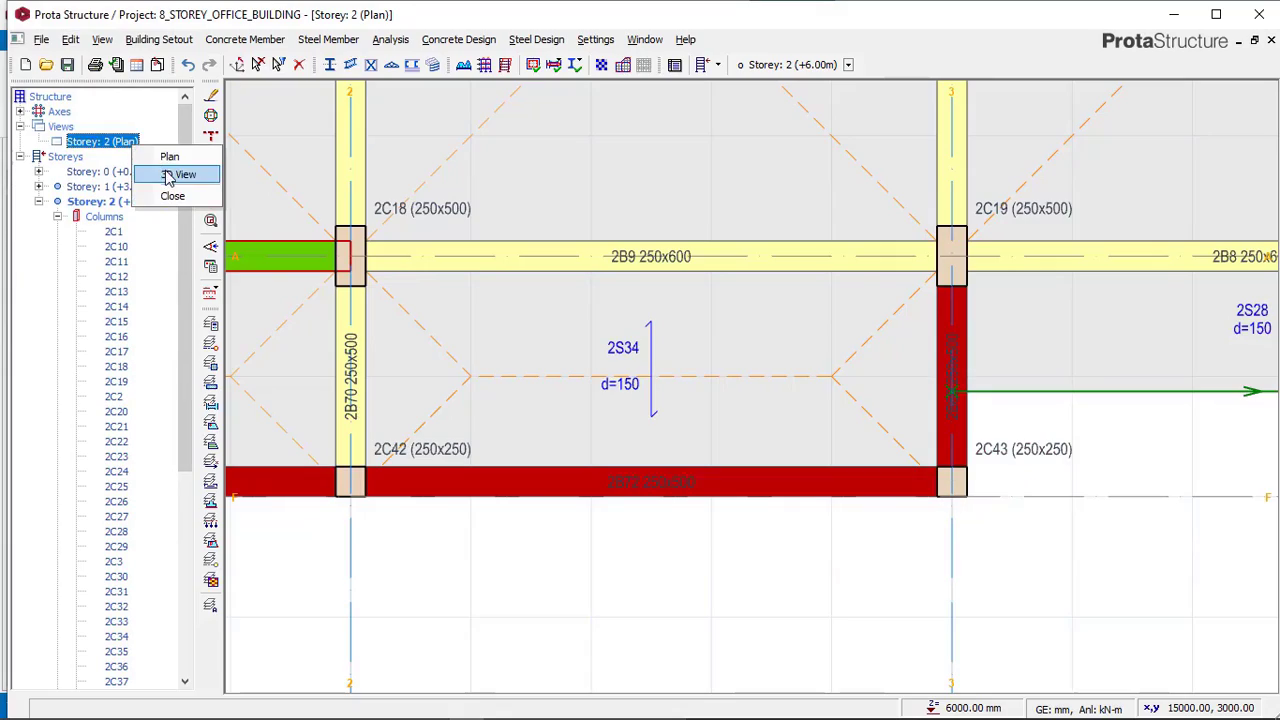
click(168, 177)
middle_drag(537, 423, 750, 493)
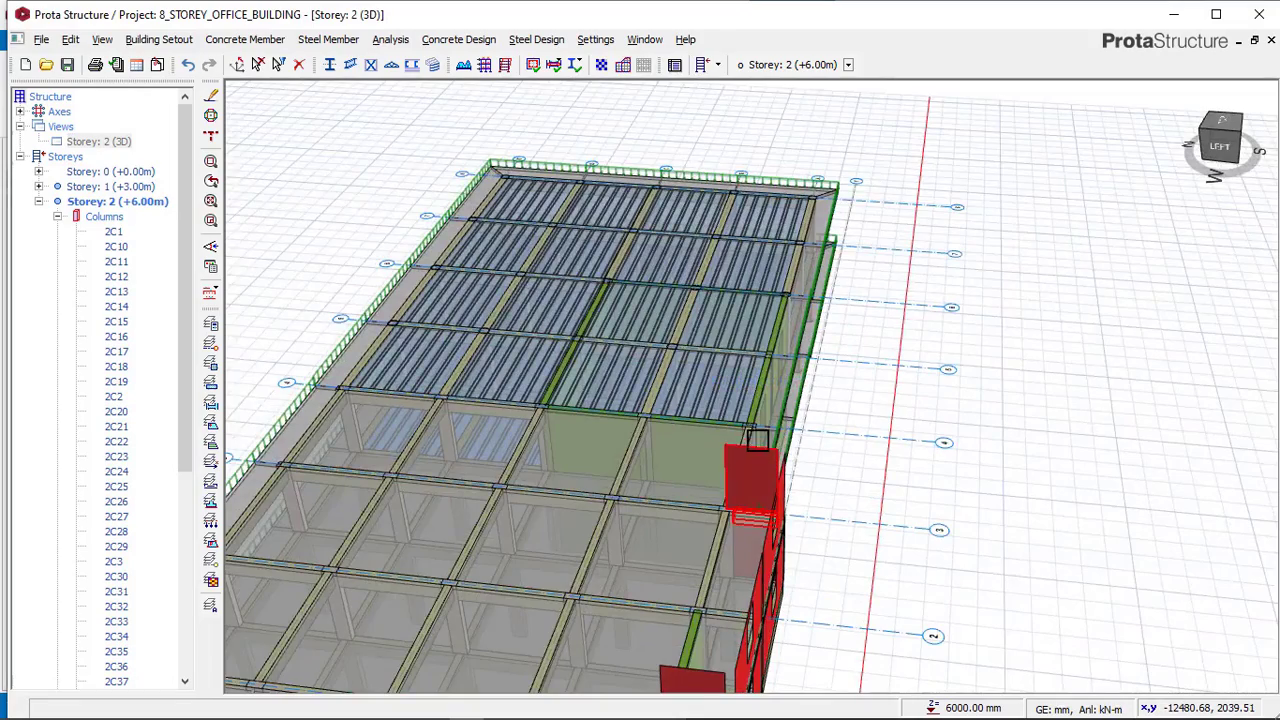
middle_drag(757, 440, 700, 425)
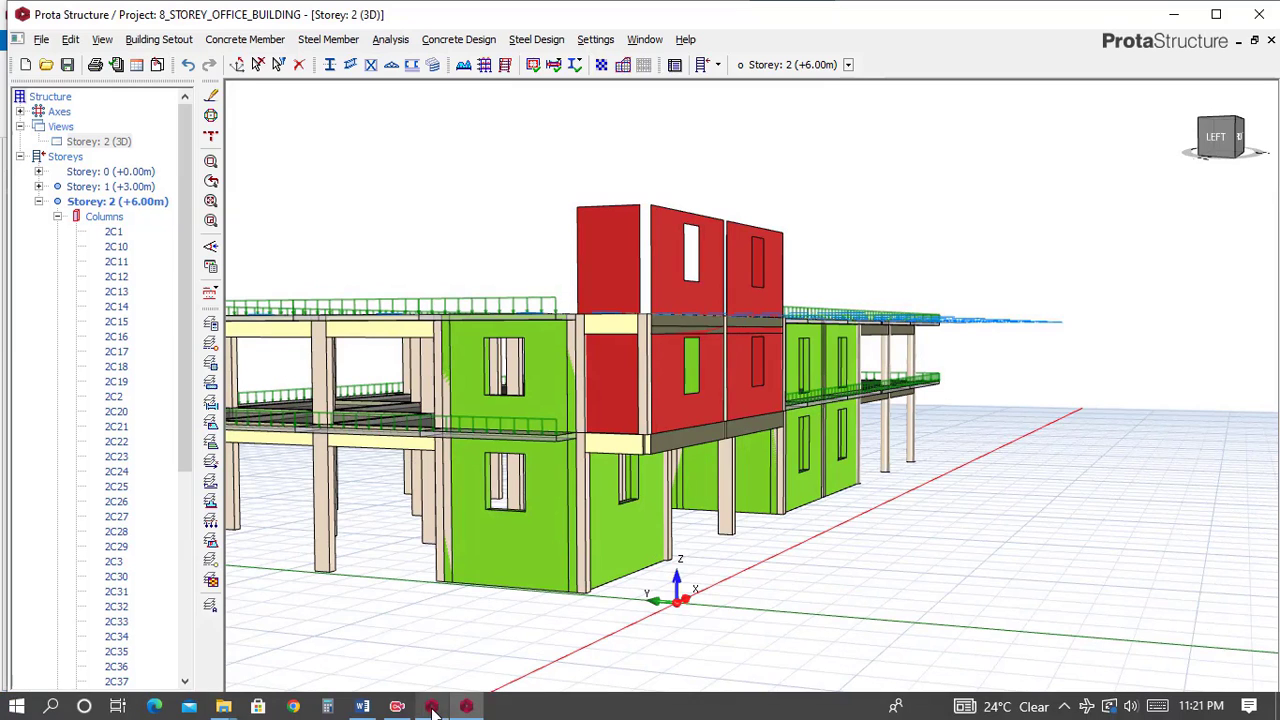
Switch to the Complex_struc reference model and orbit to compare its walls and columns along that edge.
click(432, 707)
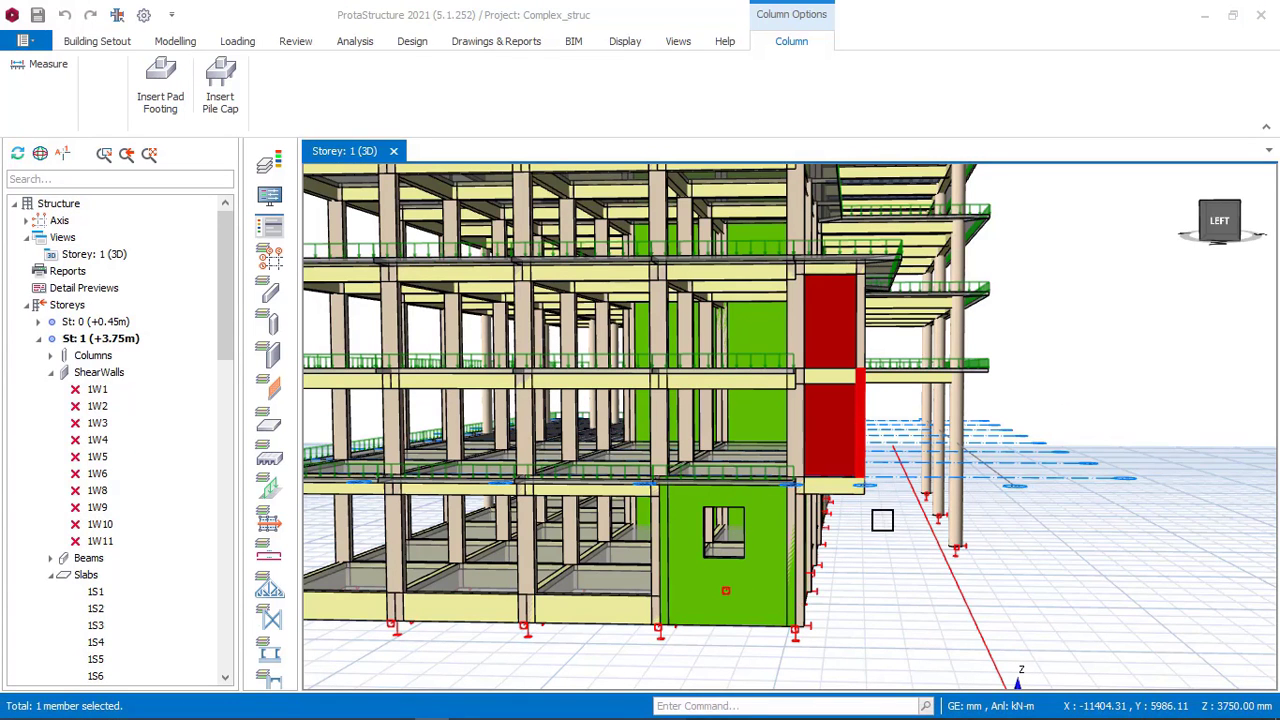
key(Escape)
scroll(878, 510, up, 3)
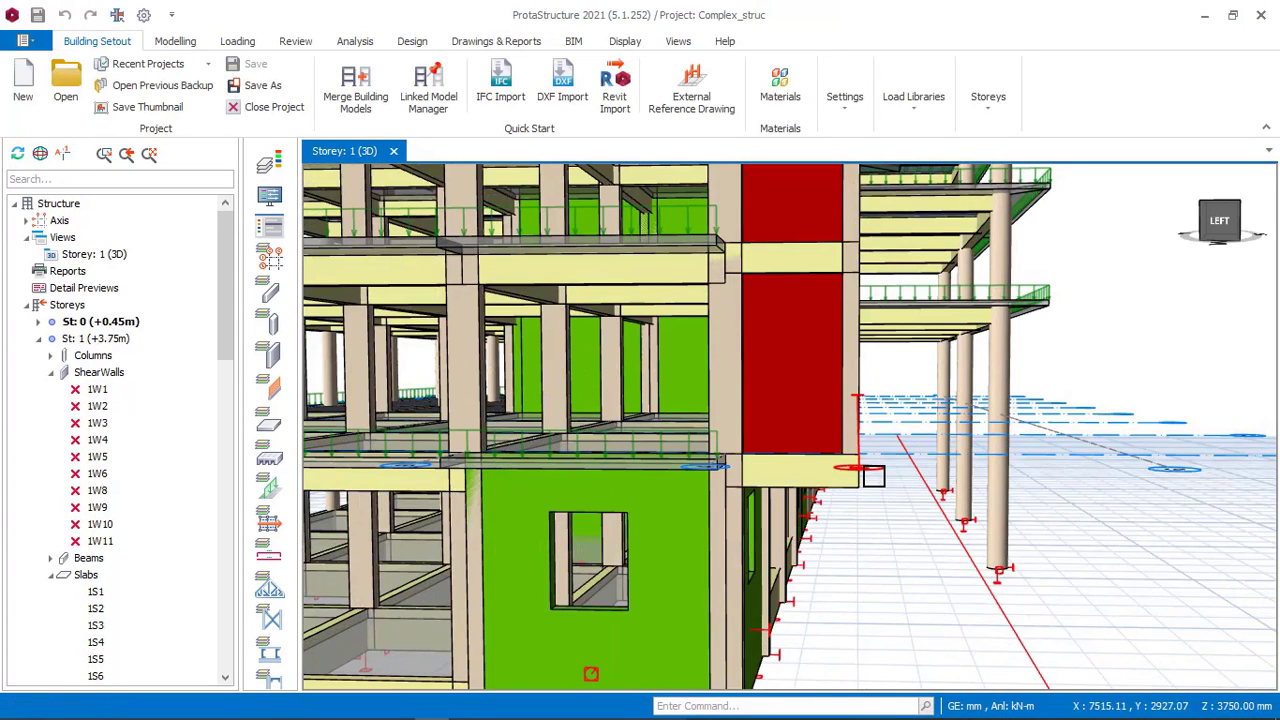
mouse_move(871, 477)
middle_down()
mouse_move(847, 474)
mouse_move(875, 372)
mouse_move(863, 371)
mouse_move(894, 383)
mouse_move(728, 463)
middle_up()
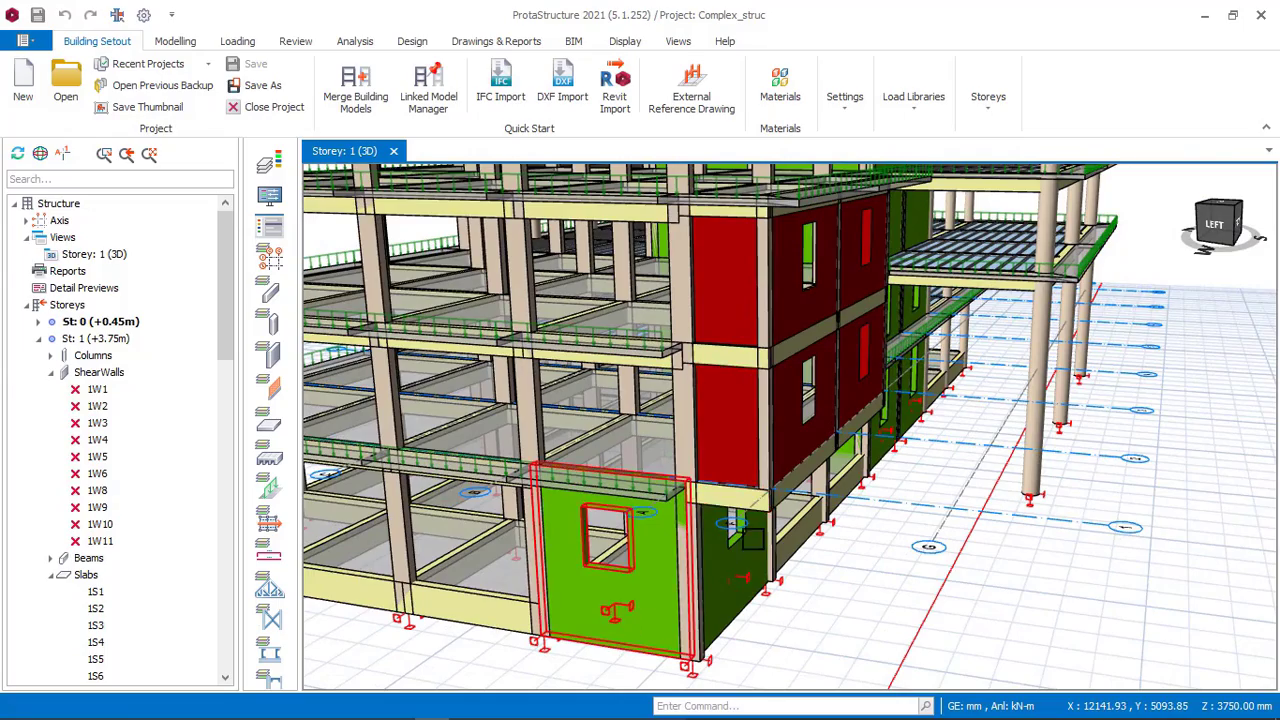
scroll(774, 536, down, 3)
mouse_move(772, 540)
middle_down()
mouse_move(752, 526)
mouse_move(748, 537)
middle_up()
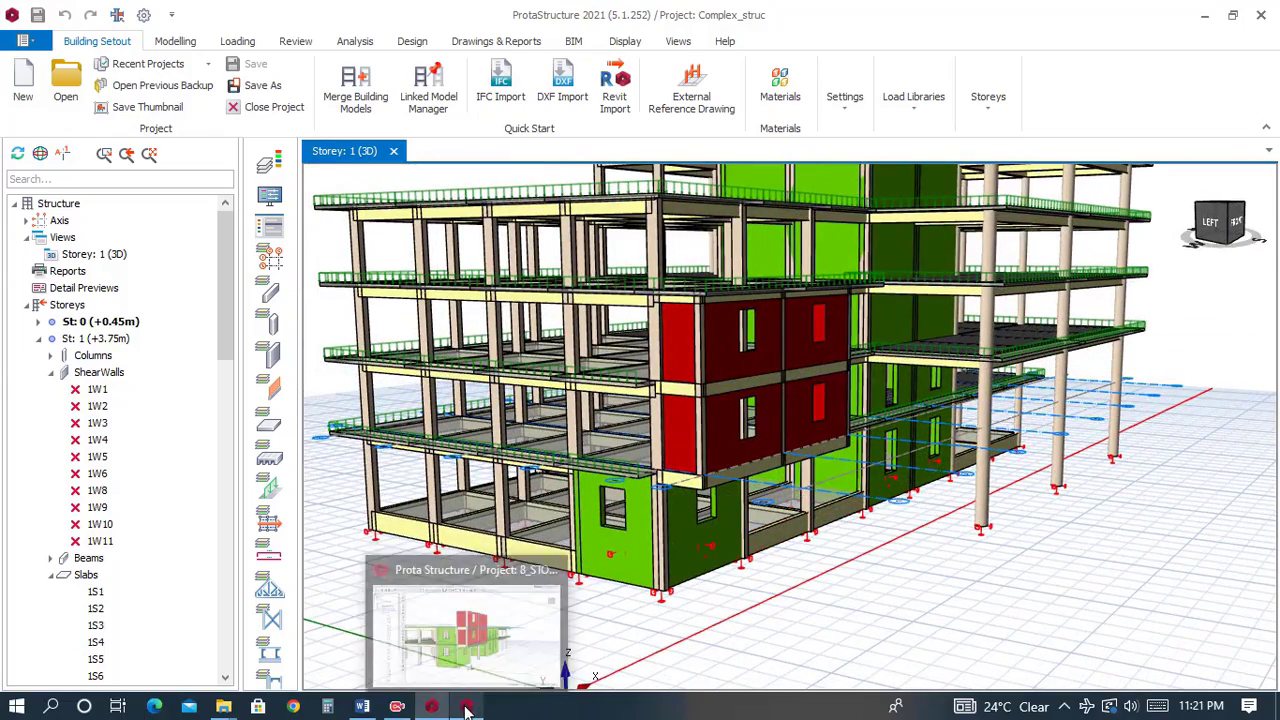
Switch between the project and the reference model, orbiting the project's 3D view to compare the walls on axis 1.
click(466, 708)
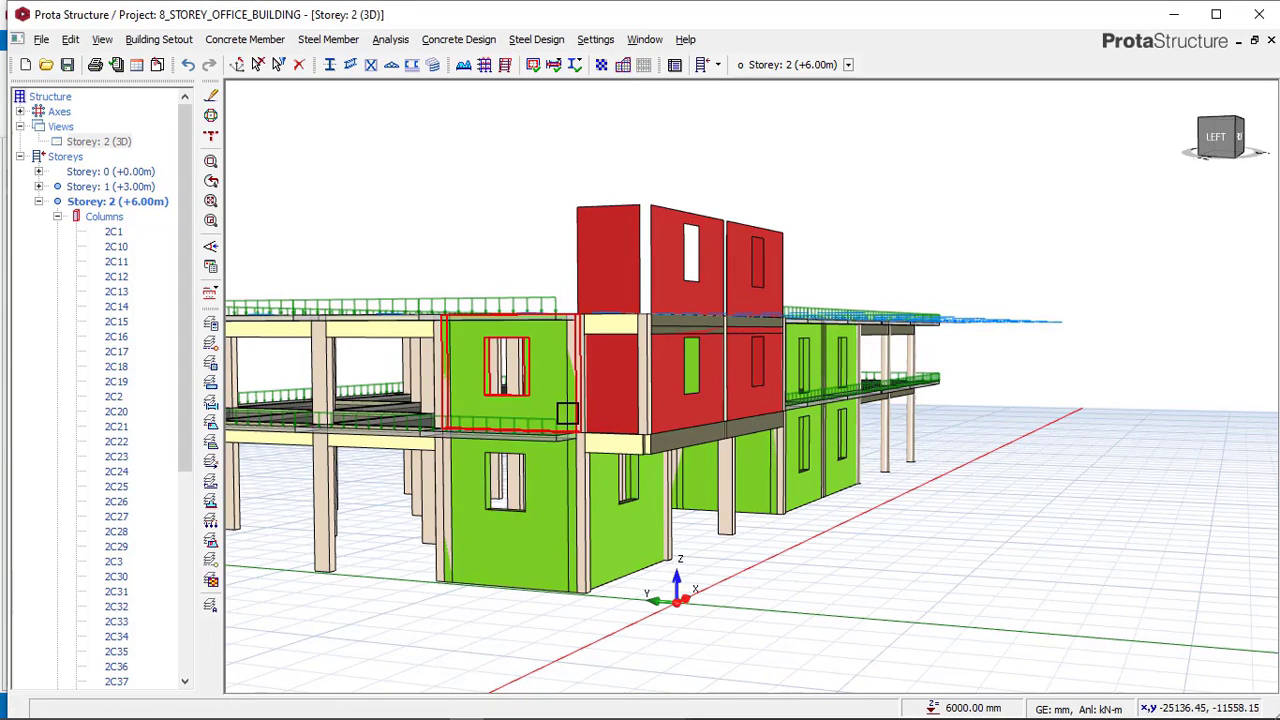
scroll(564, 410, up, 2)
middle_drag(560, 410, 560, 407)
right_click(548, 527)
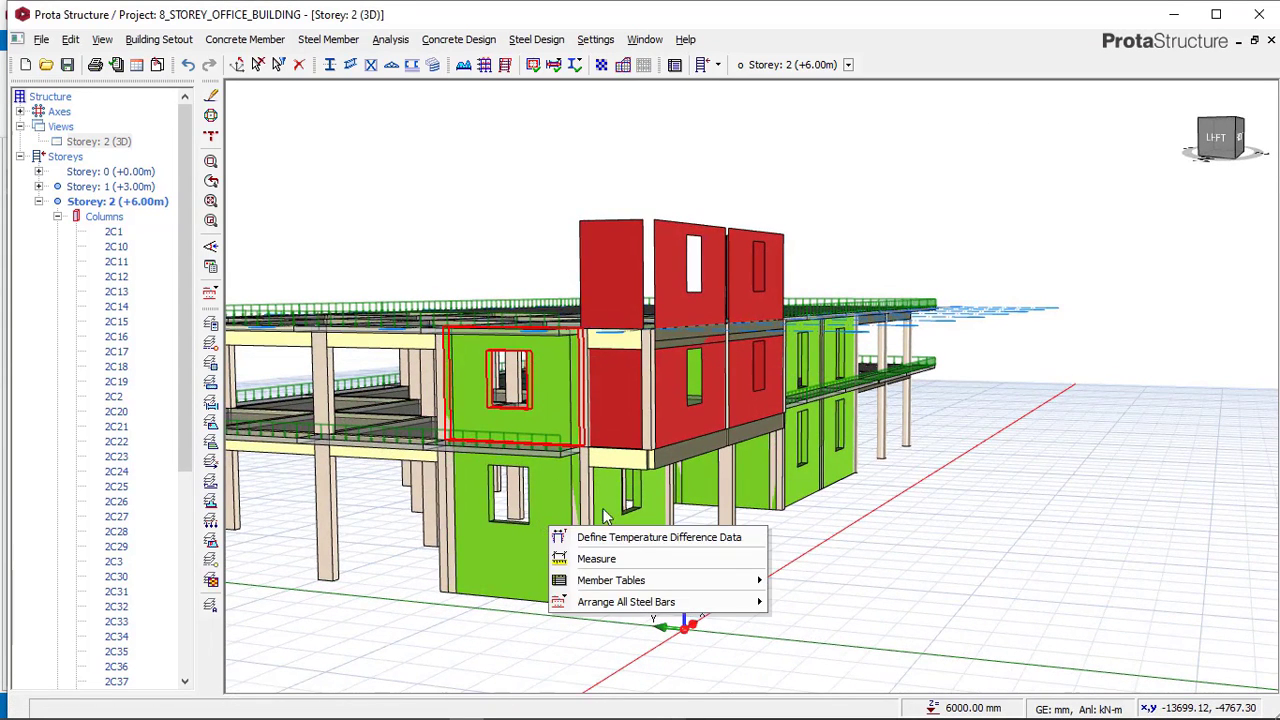
click(837, 587)
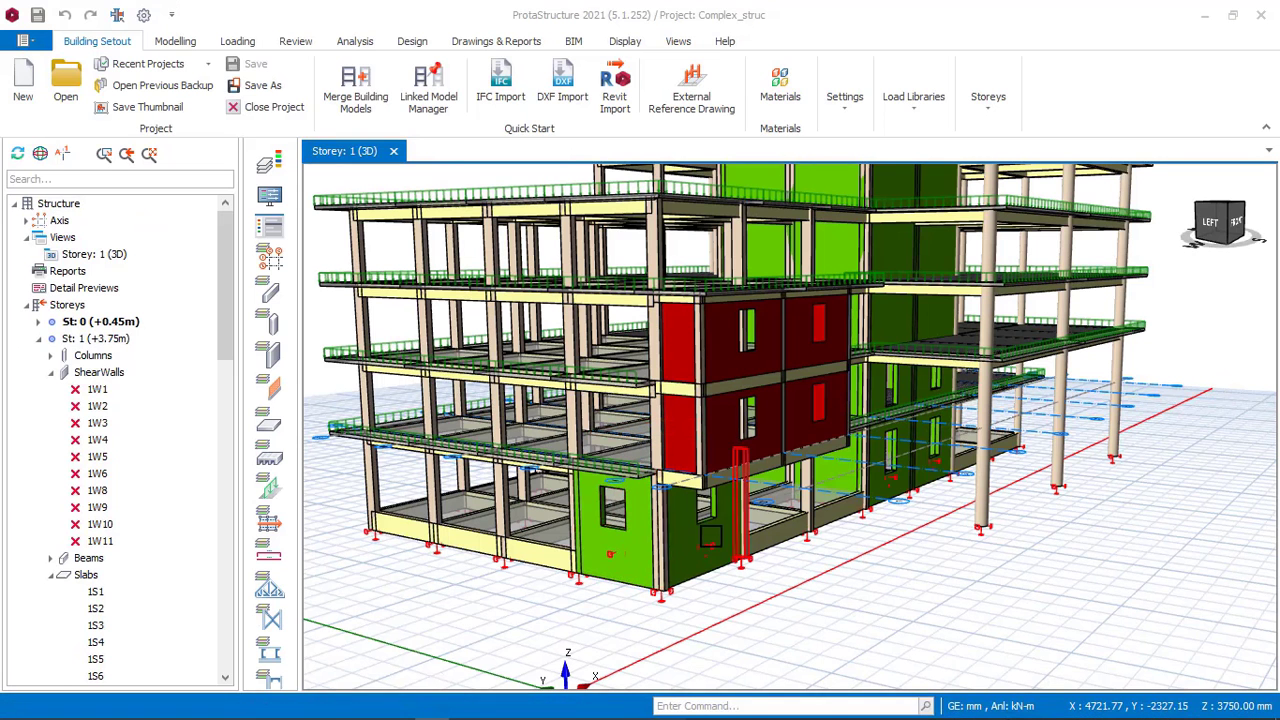
click(475, 708)
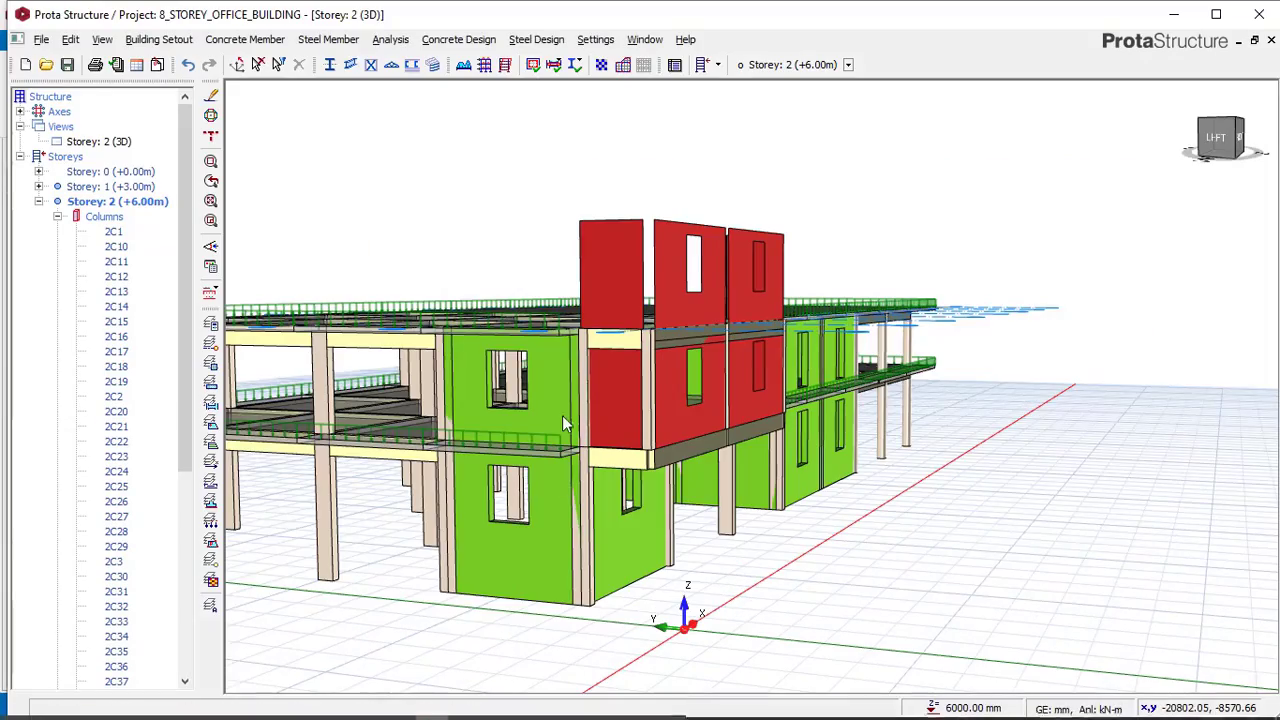
mouse_move(533, 403)
middle_down()
mouse_move(512, 424)
mouse_move(430, 418)
middle_up()
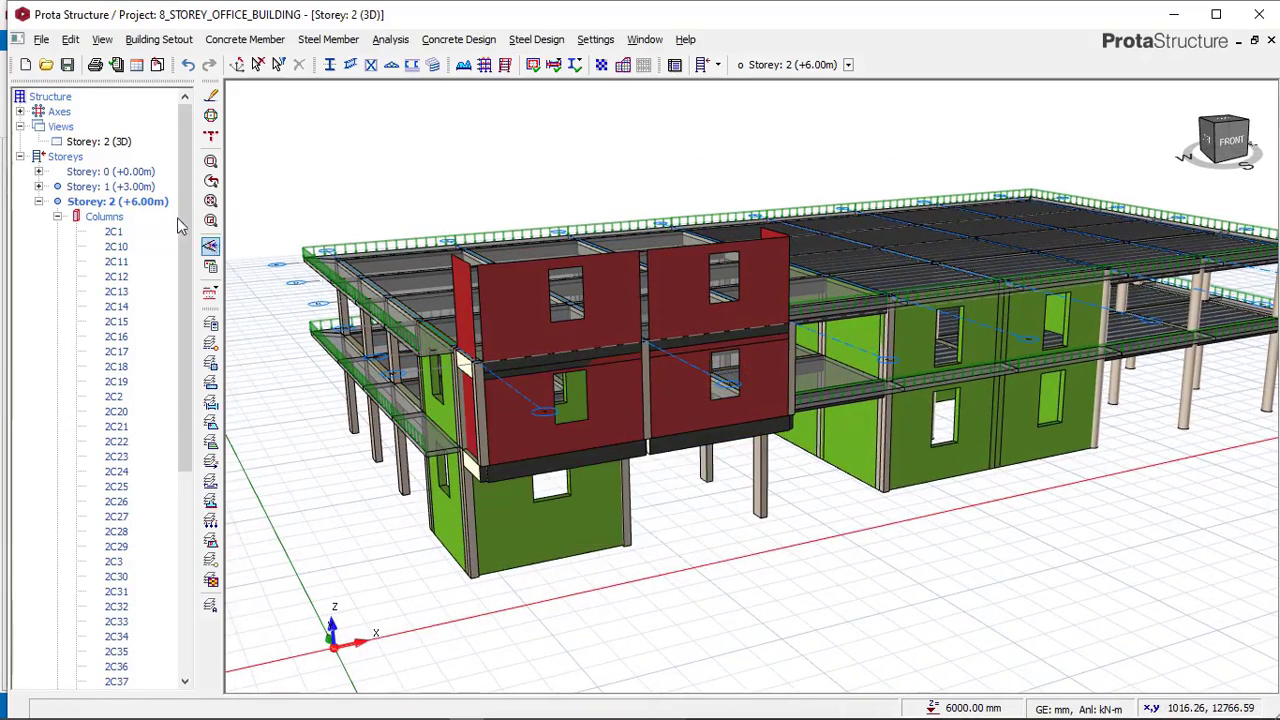
Return storey 2 to the plan view and delete the wall on axis 1 between axes A and B.
right_click(122, 146)
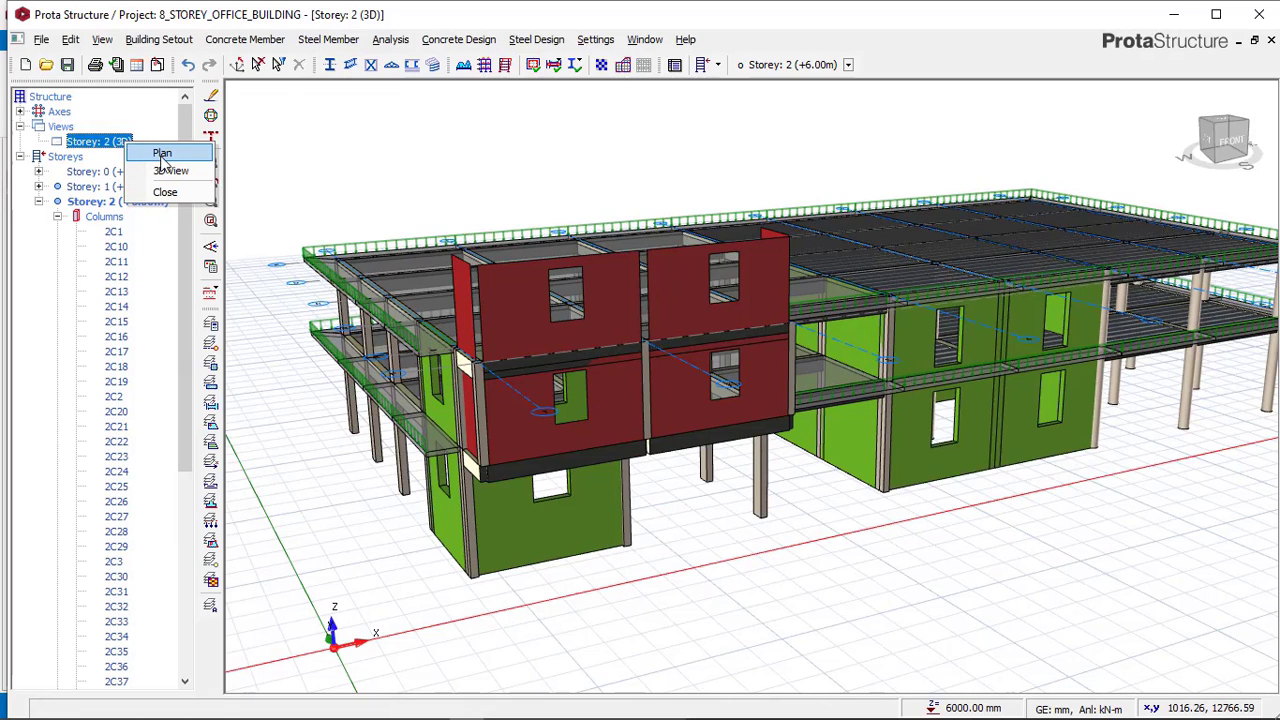
click(163, 165)
scroll(387, 464, up, 2)
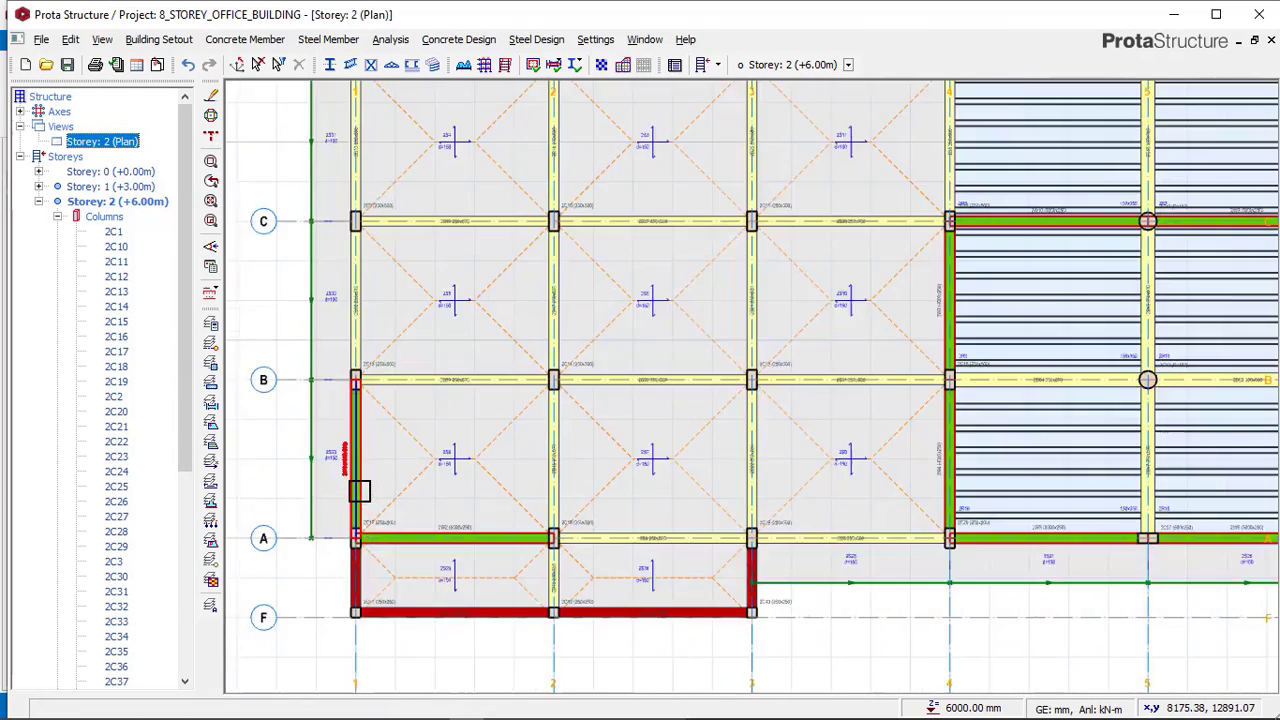
click(372, 471)
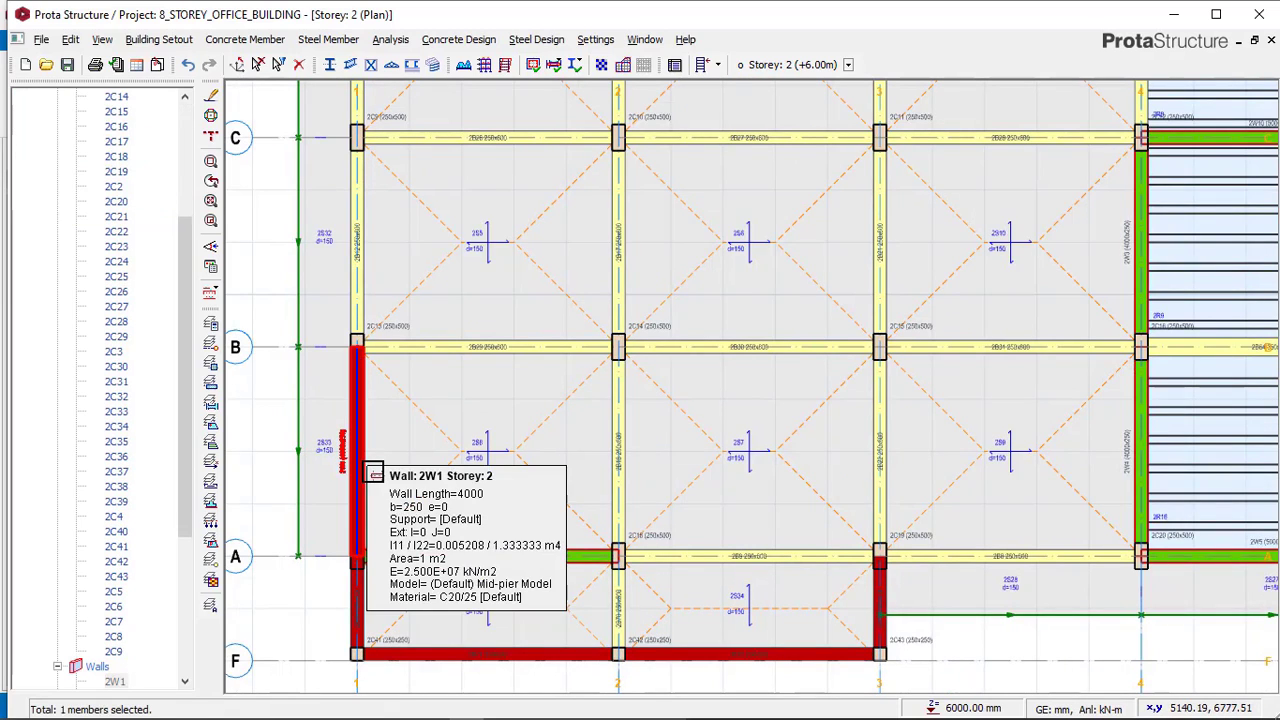
click(468, 550)
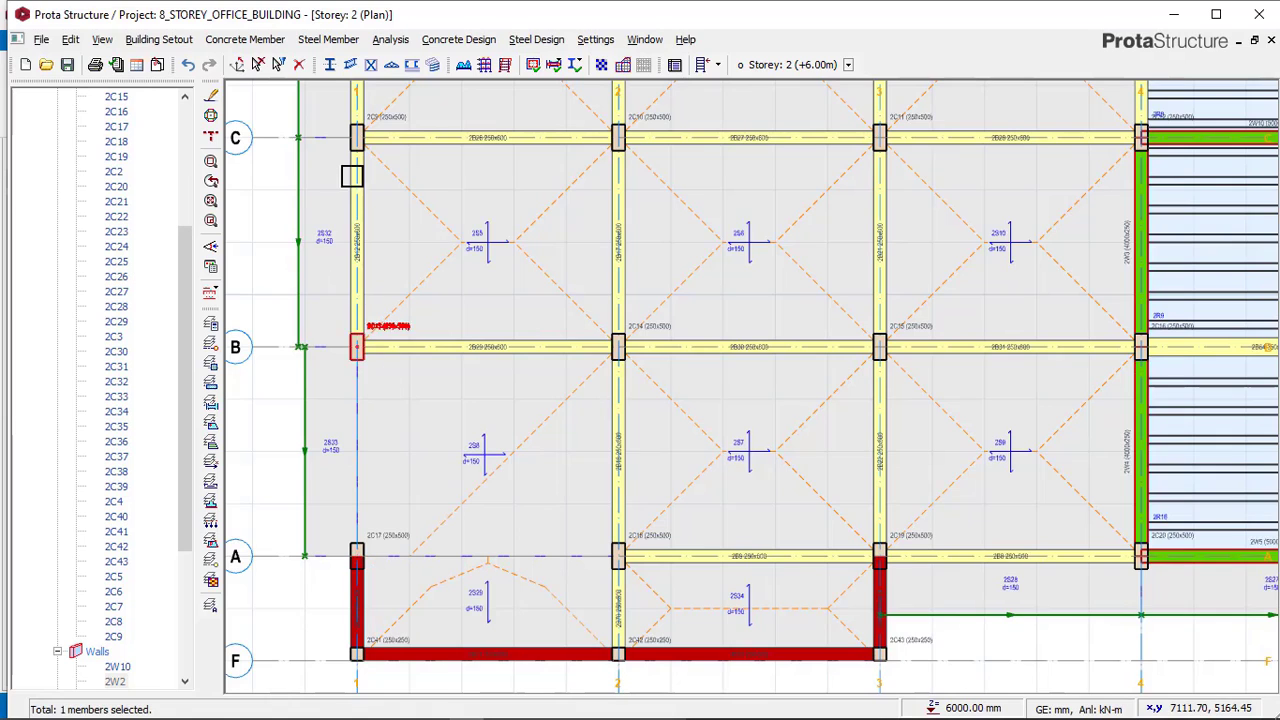
Insert 250 x 600 mm beams on axis 1 between axes A and B and on axis A between axes 1 and 2, using beam 2B12's properties.
click(358, 205)
right_click(371, 213)
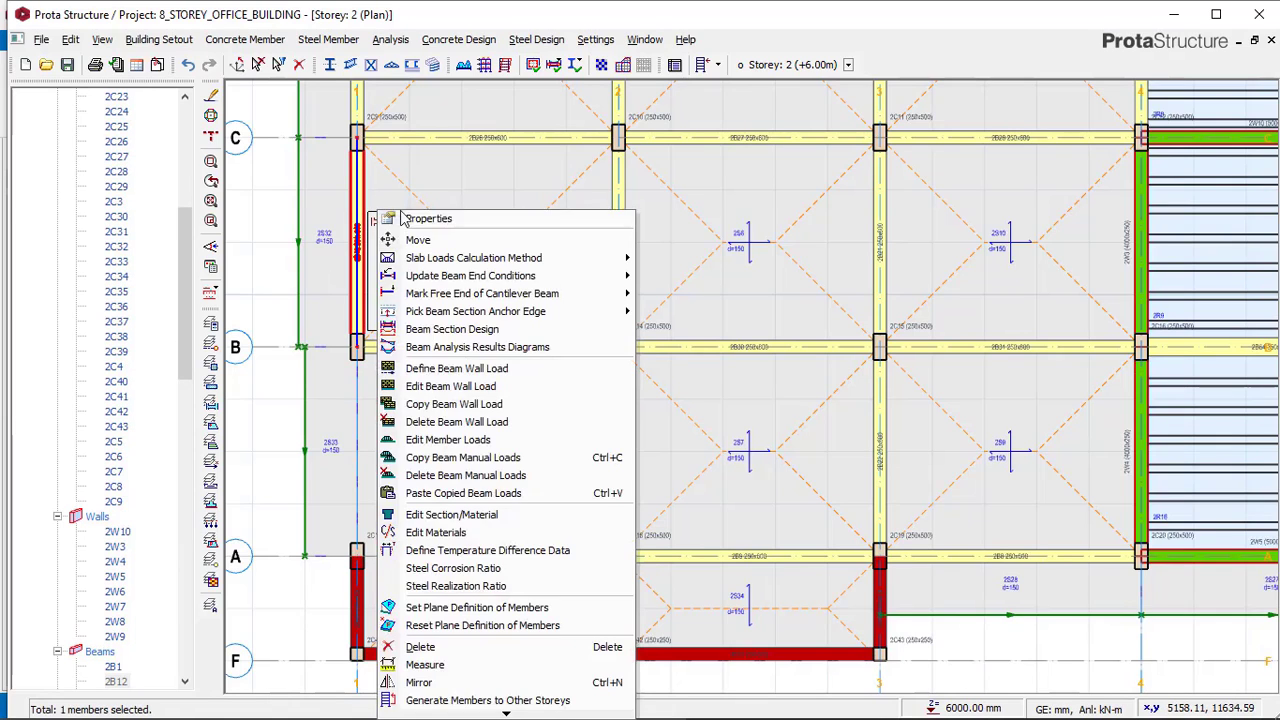
click(411, 217)
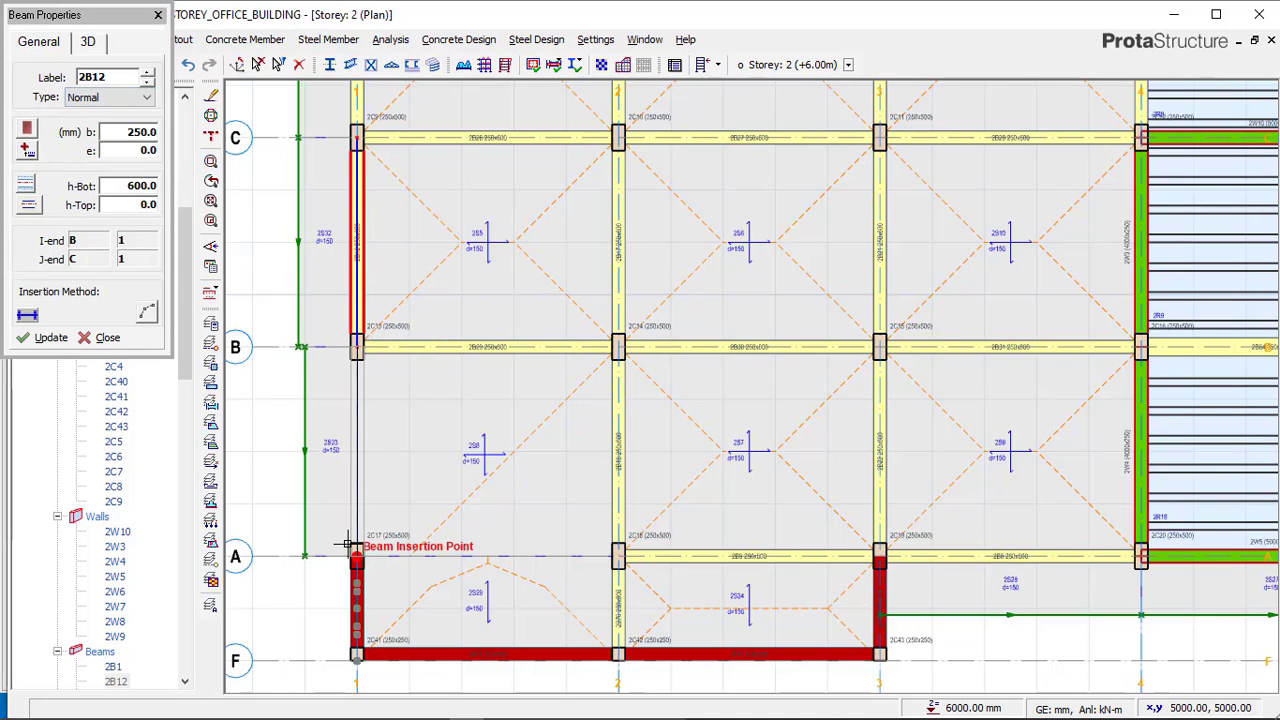
click(561, 580)
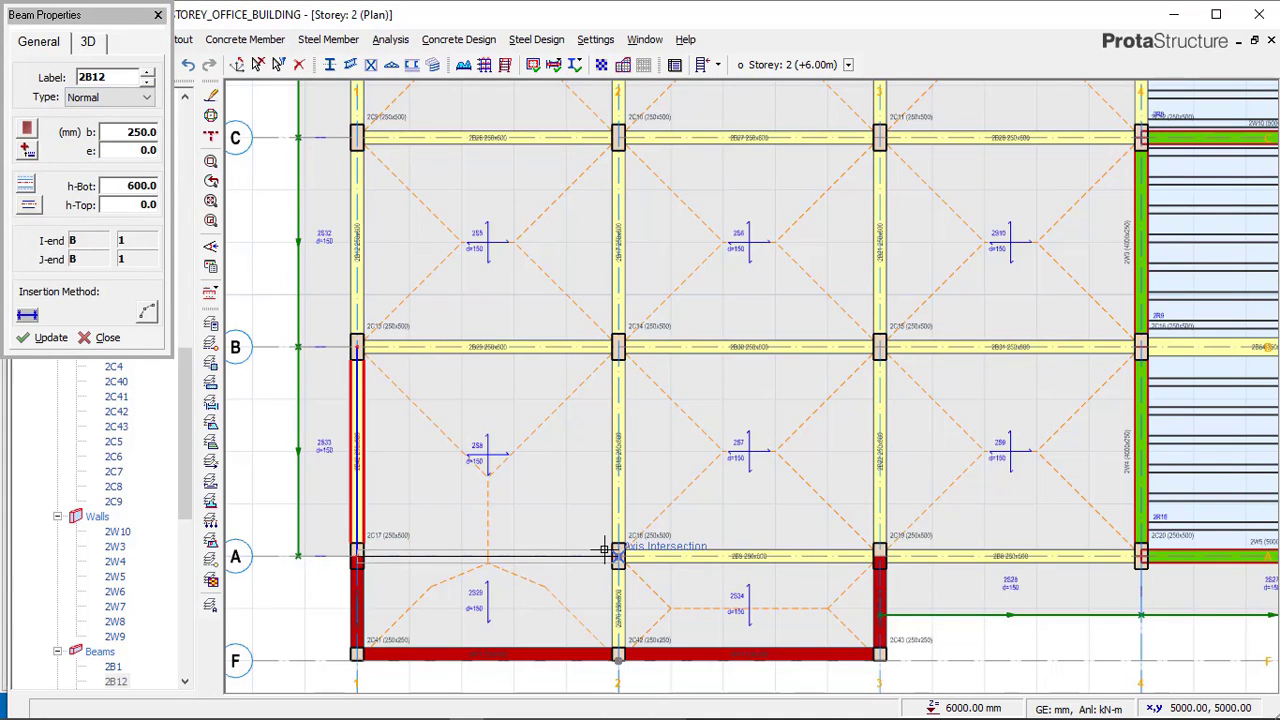
click(704, 383)
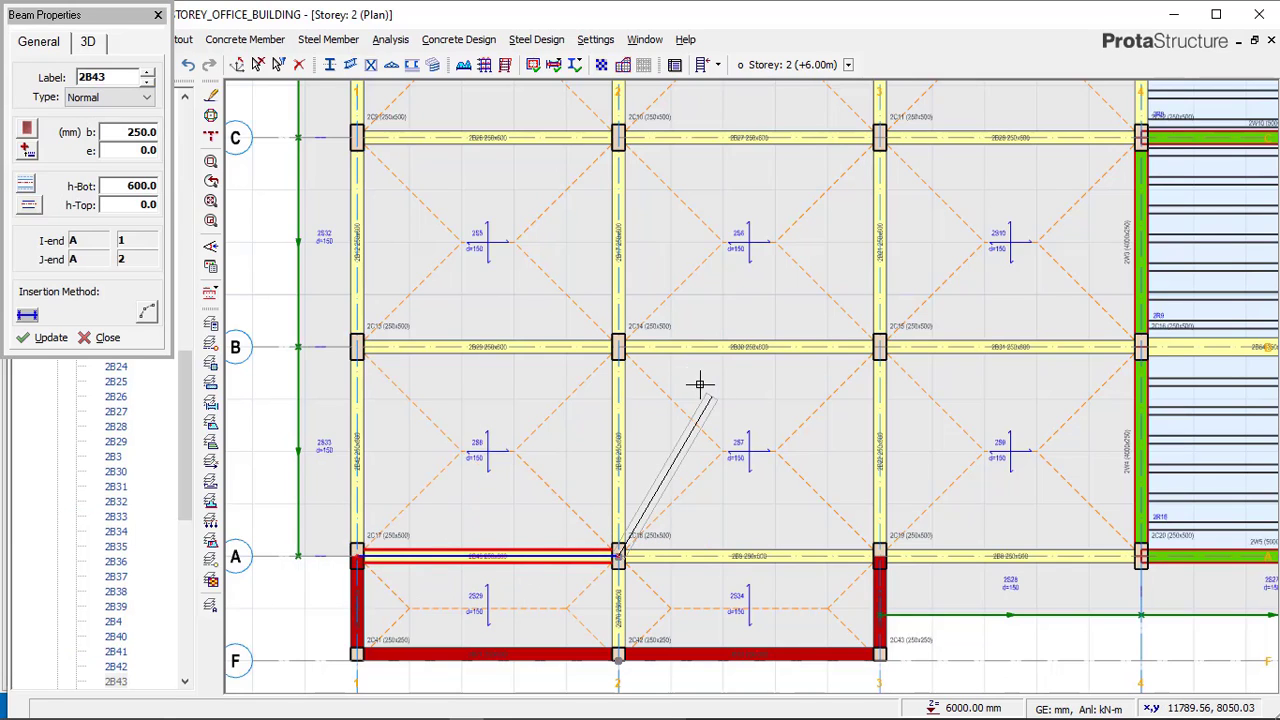
key(Escape)
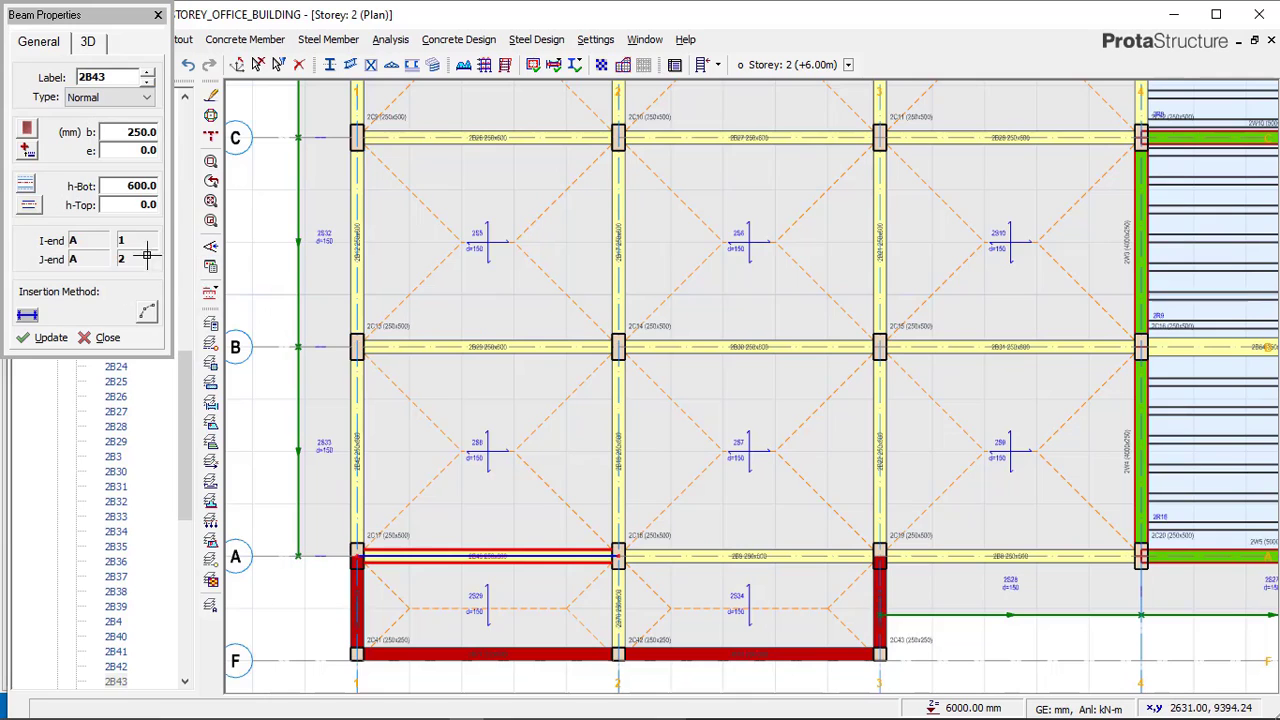
Switch storey 2 to the 3D view to check the changed walls and beams.
click(239, 64)
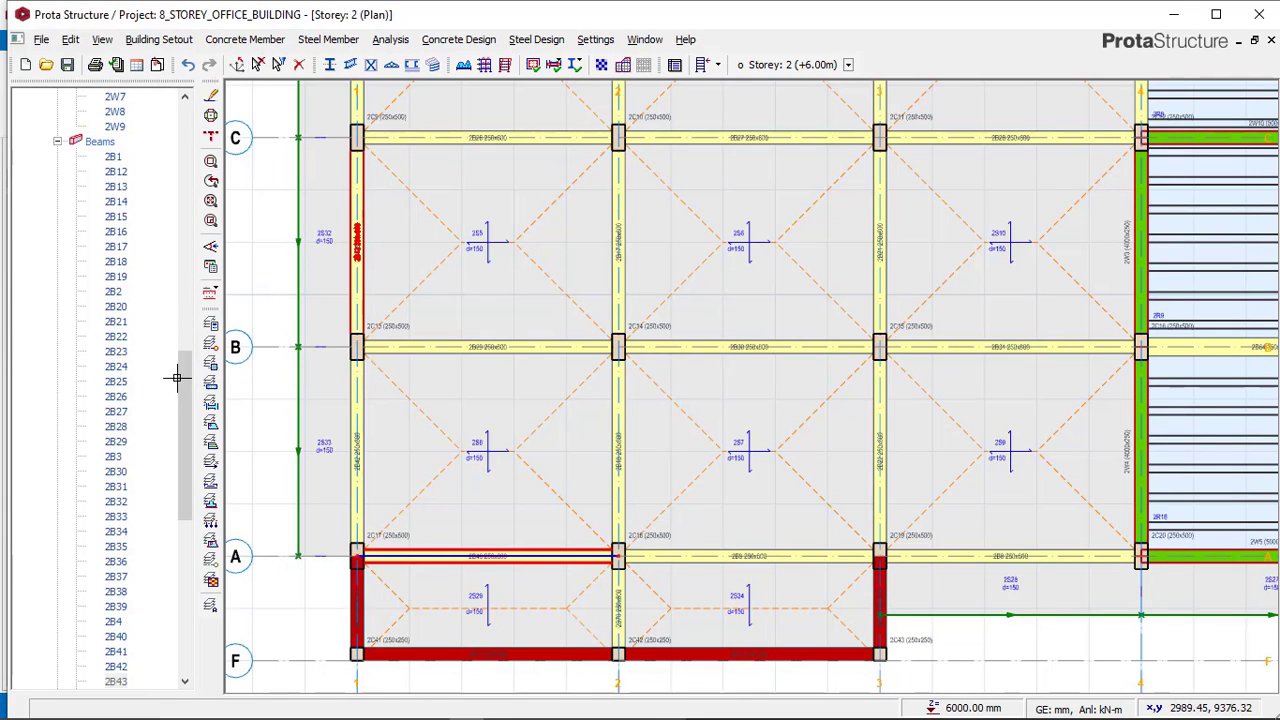
drag(186, 420, 176, 140)
click(123, 113)
right_click(124, 113)
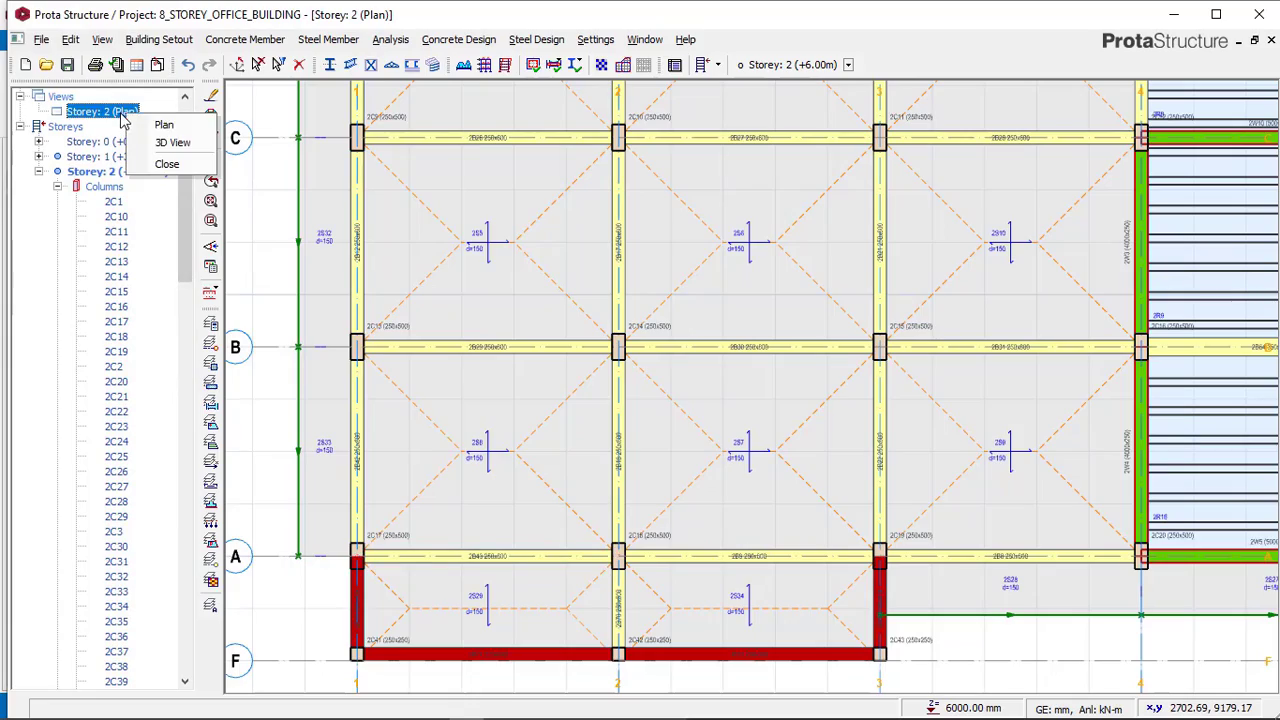
click(165, 142)
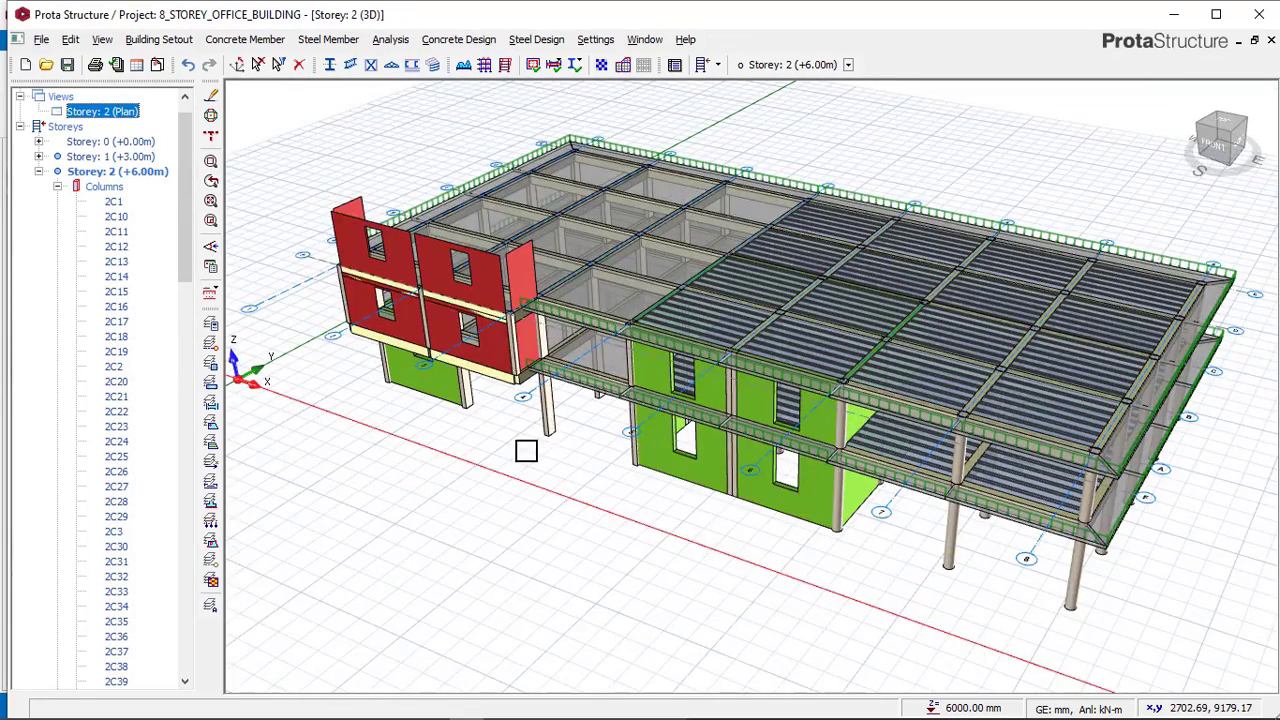
Orbit and compare the 3D views of the project and the reference model around the walls on axis 1.
middle_drag(640, 417, 726, 398)
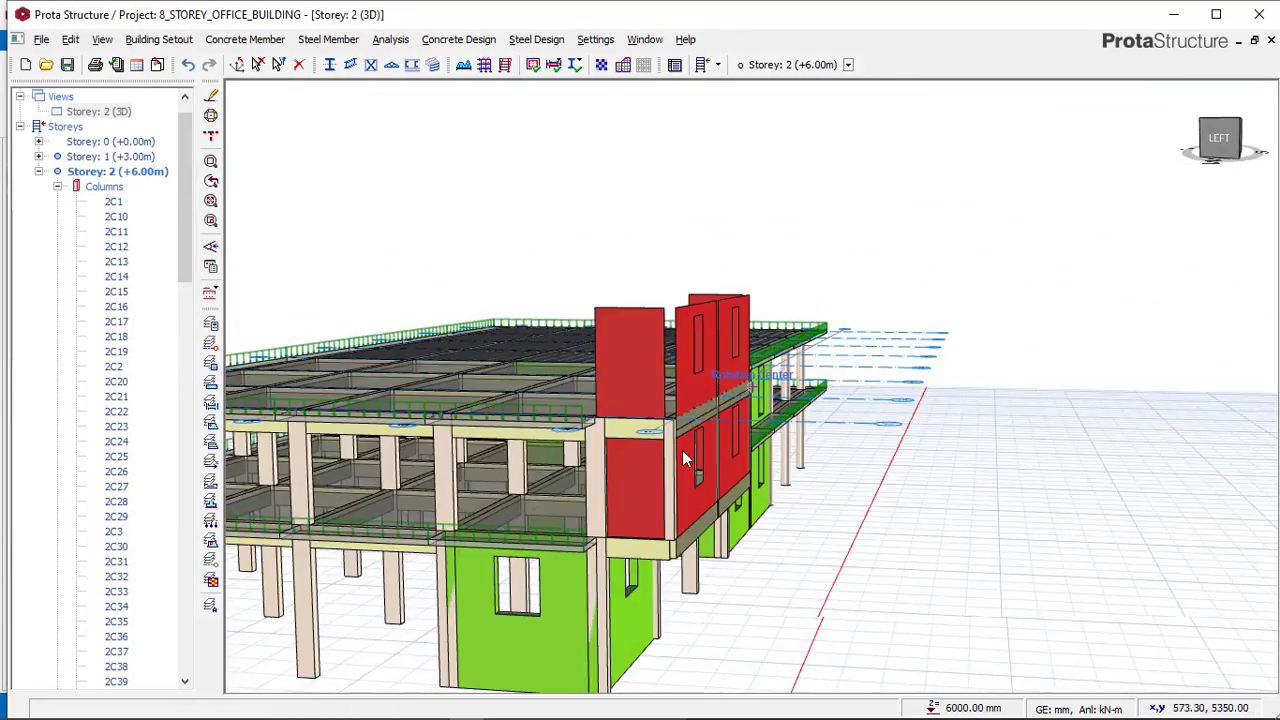
middle_drag(685, 458, 694, 374)
scroll(625, 390, up, 2)
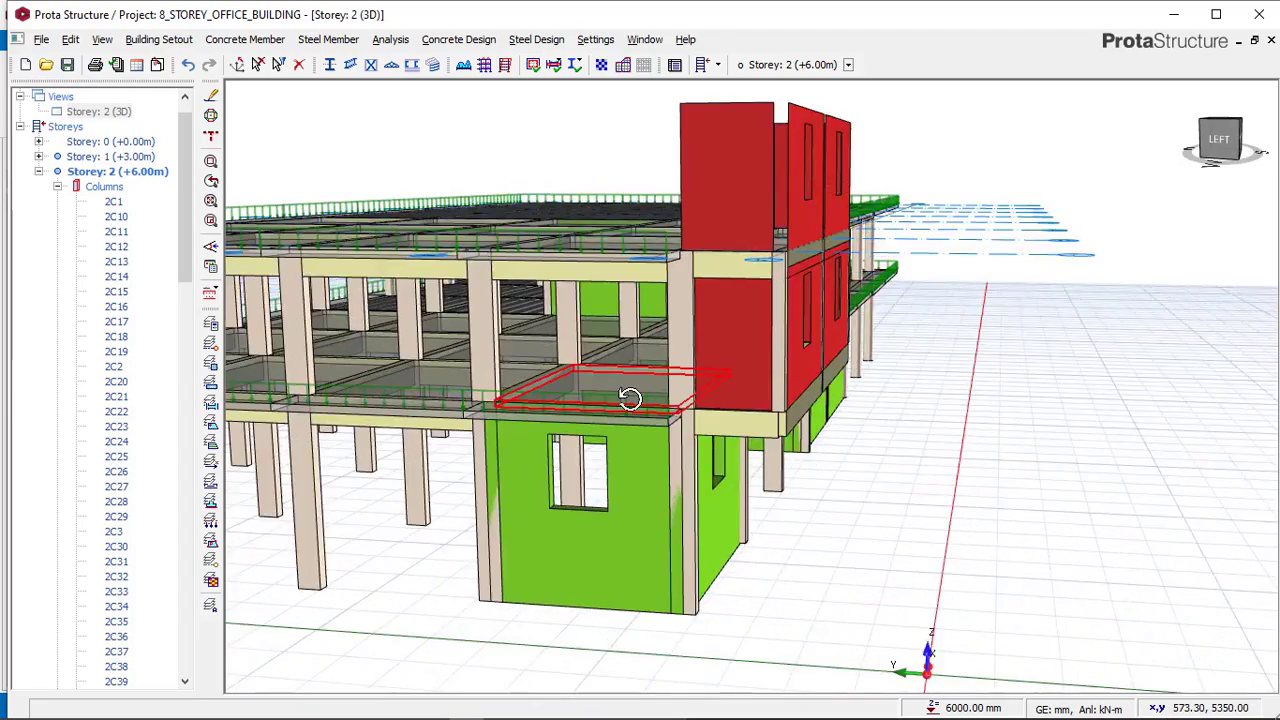
middle_drag(629, 398, 574, 409)
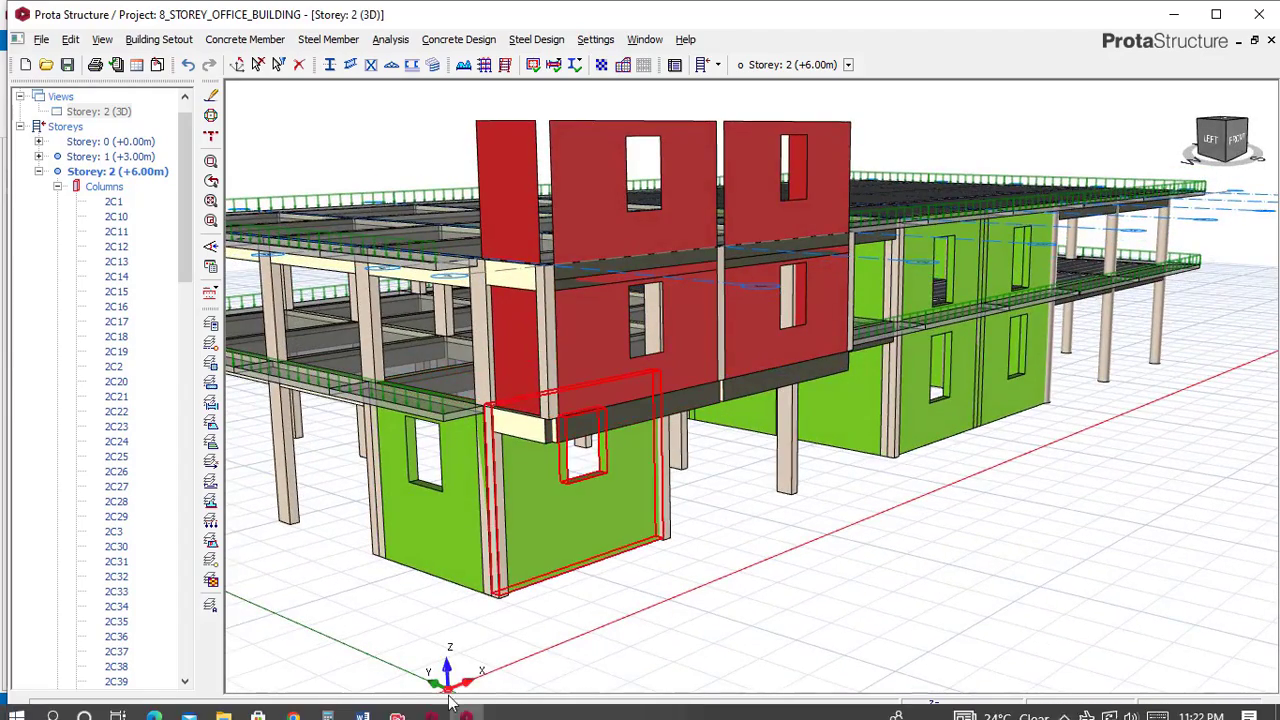
click(450, 713)
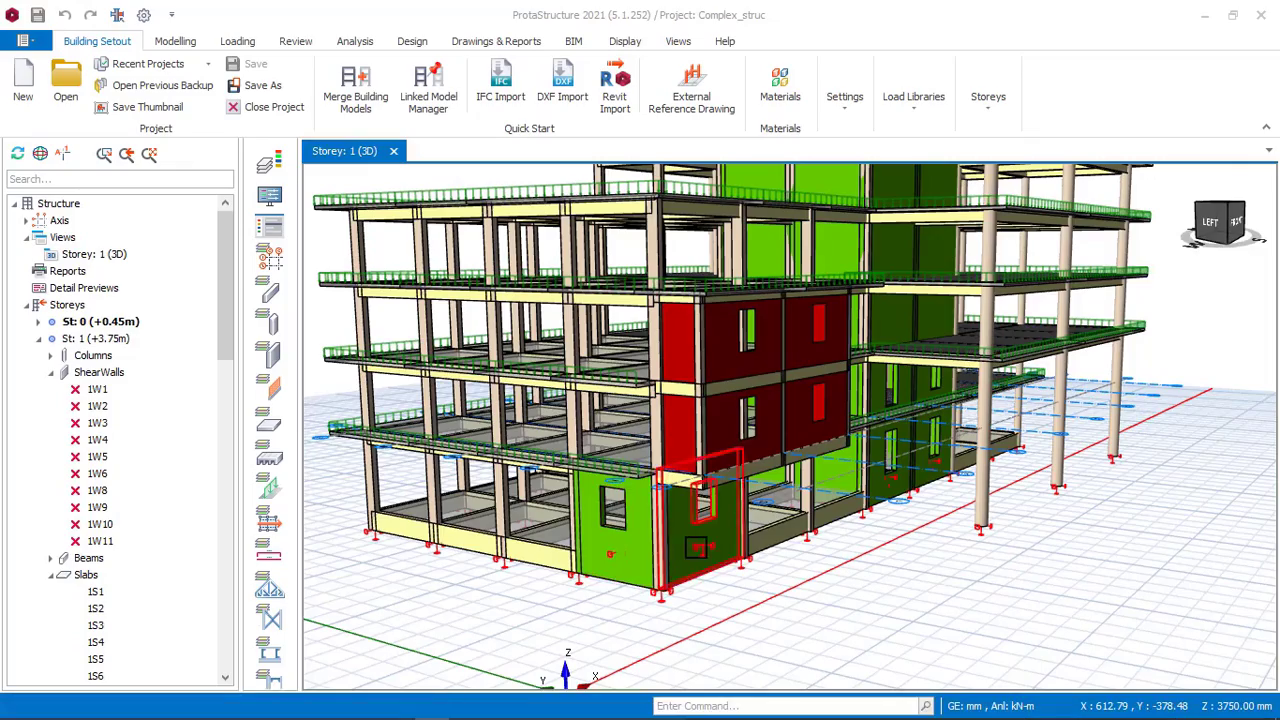
middle_drag(696, 547, 437, 526)
click(465, 708)
mouse_move(630, 526)
middle_down()
mouse_move(660, 527)
mouse_move(637, 551)
mouse_move(601, 540)
mouse_move(601, 503)
middle_up()
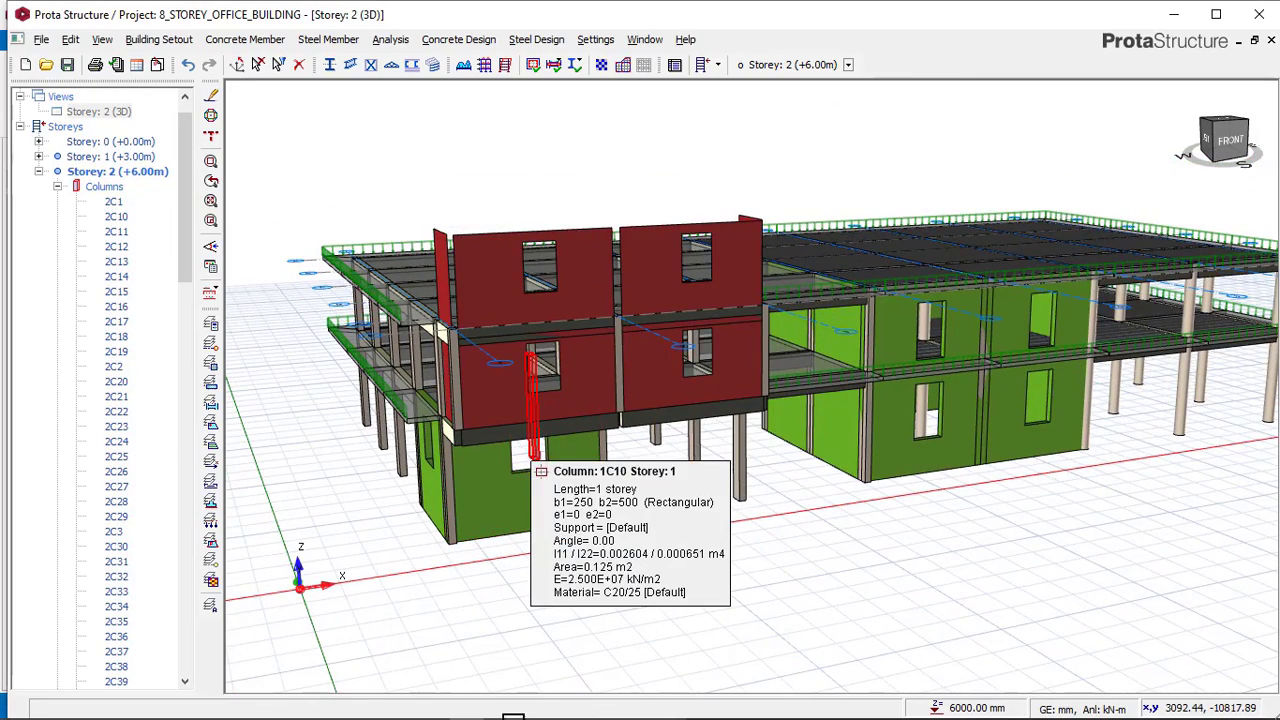
Switch the reference model's storey 1 view to plan and pan across its layout.
click(436, 708)
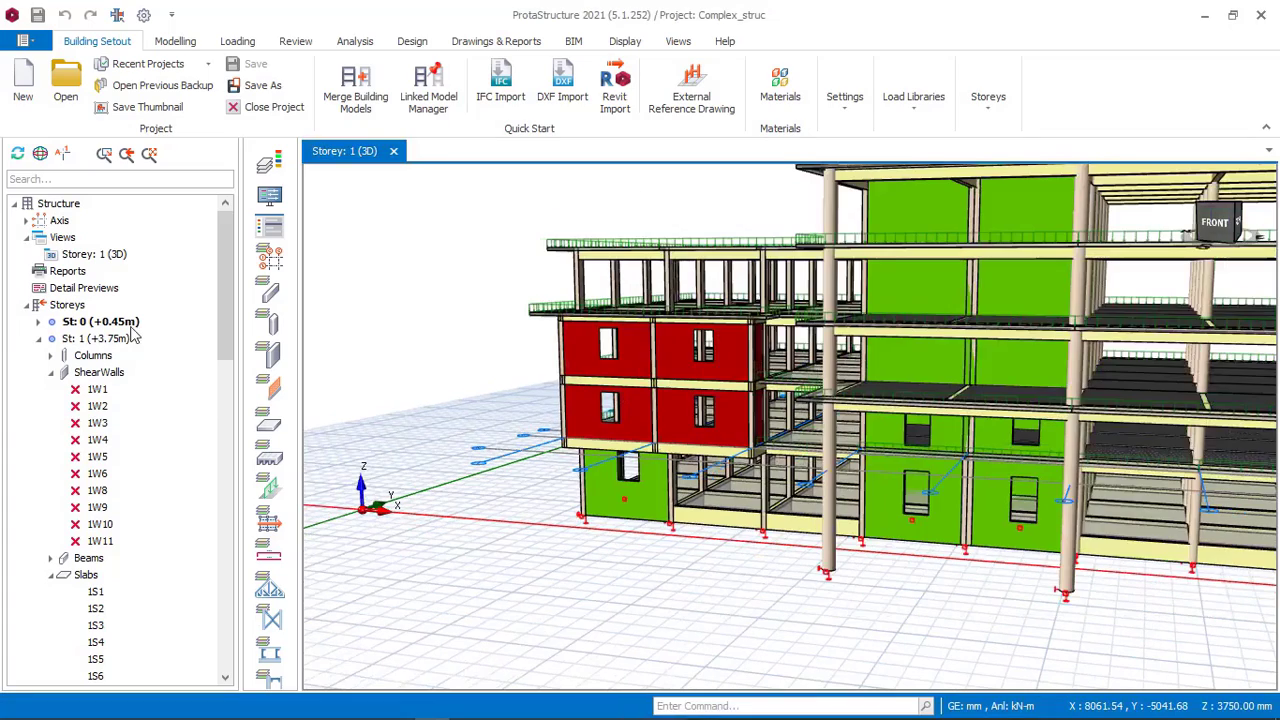
right_click(113, 257)
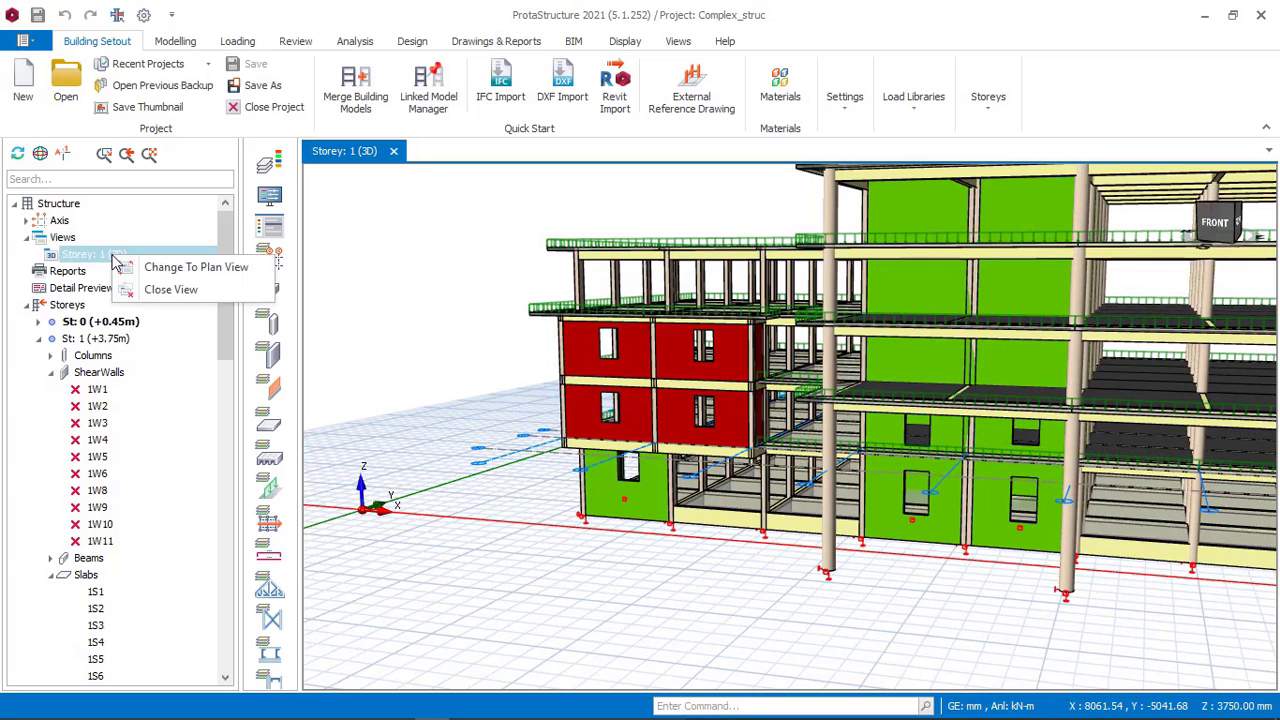
click(151, 264)
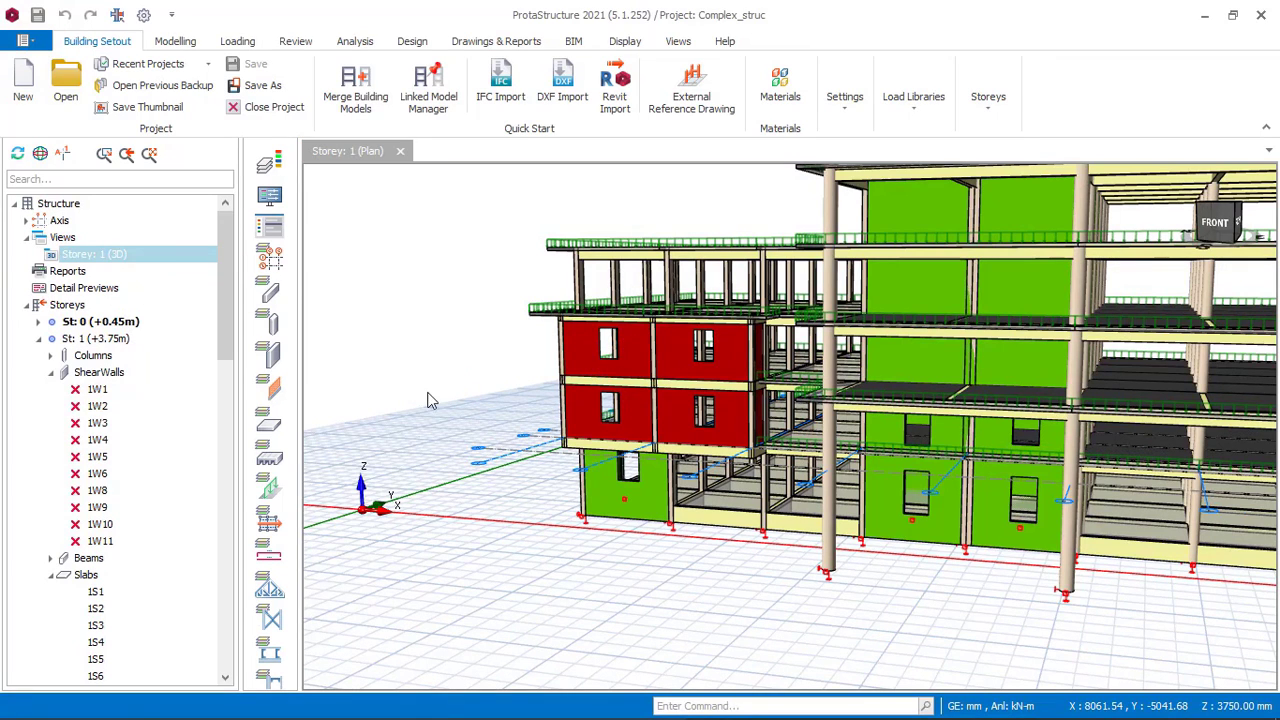
scroll(896, 601, up, 2)
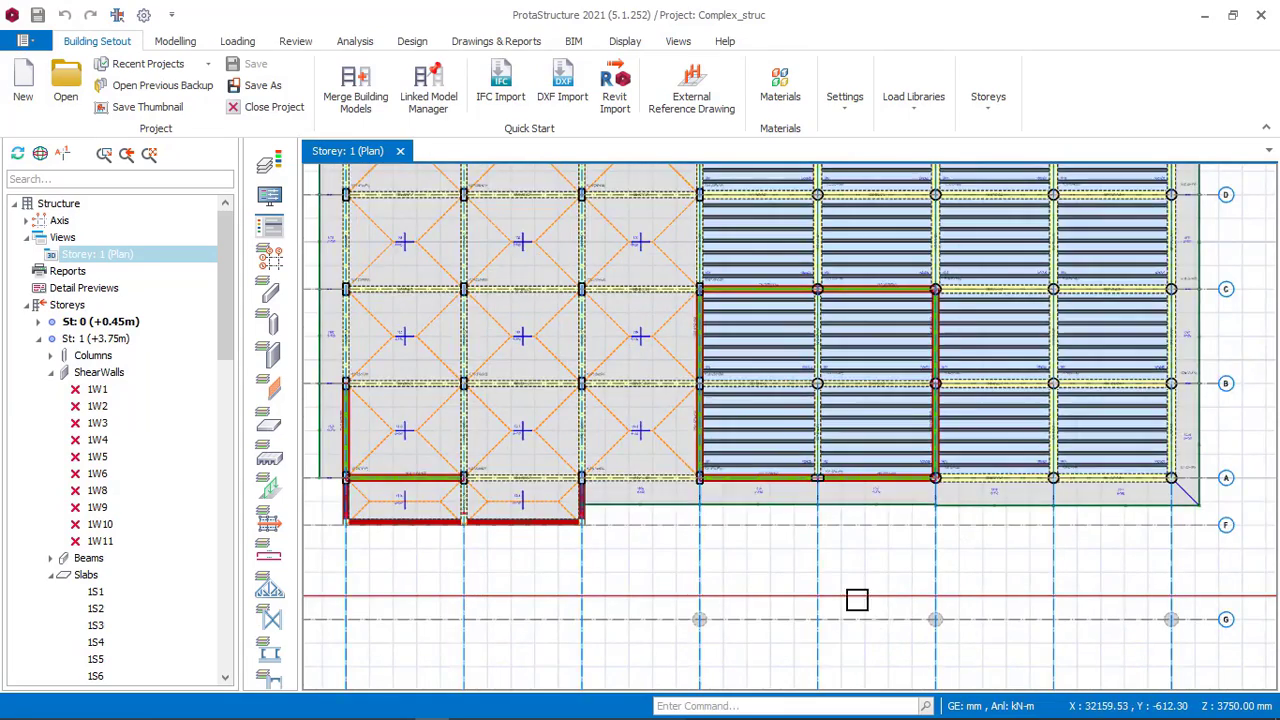
scroll(707, 457, down, 2)
middle_drag(711, 449, 711, 578)
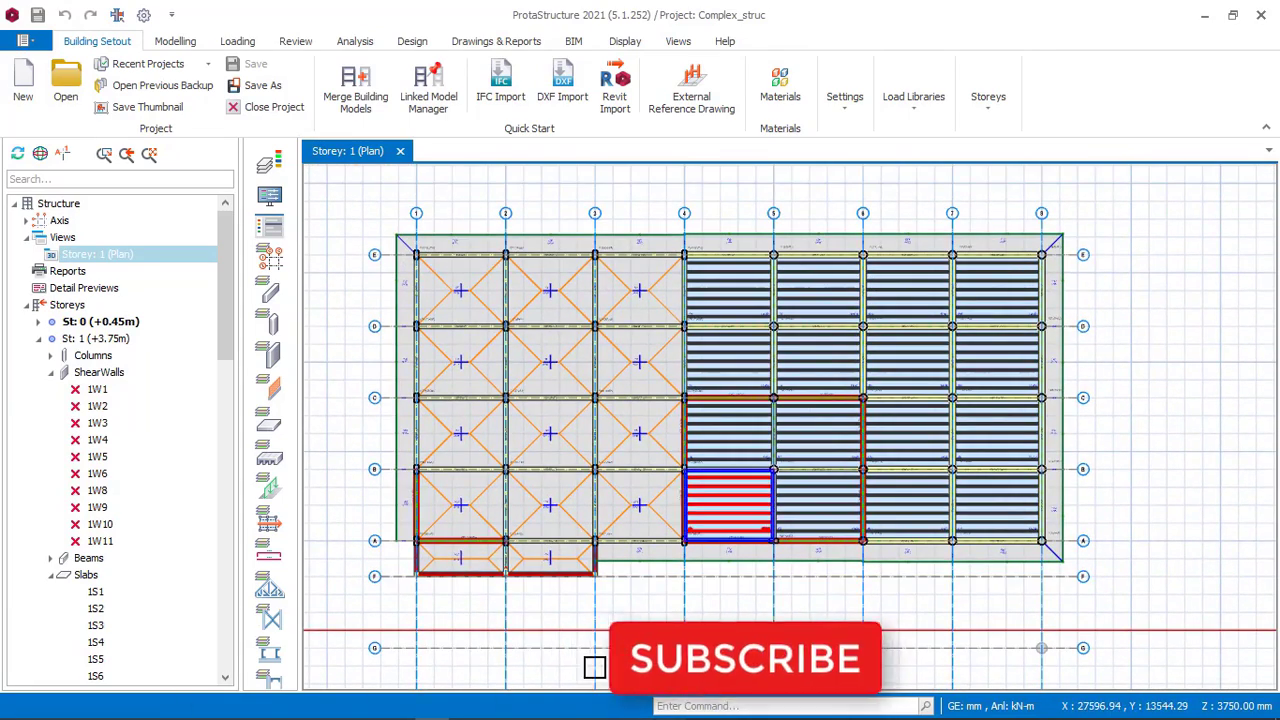
Return to the project and switch the storey 2 view back to plan.
click(466, 706)
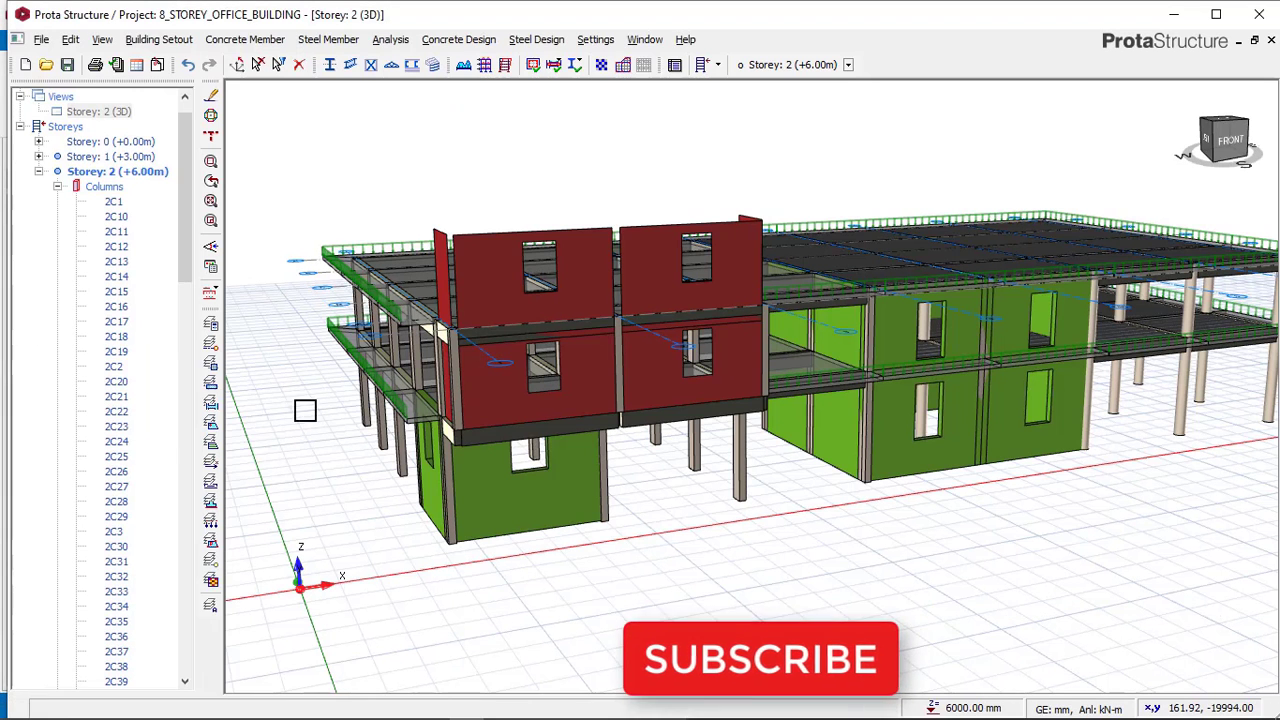
click(110, 112)
right_click(118, 116)
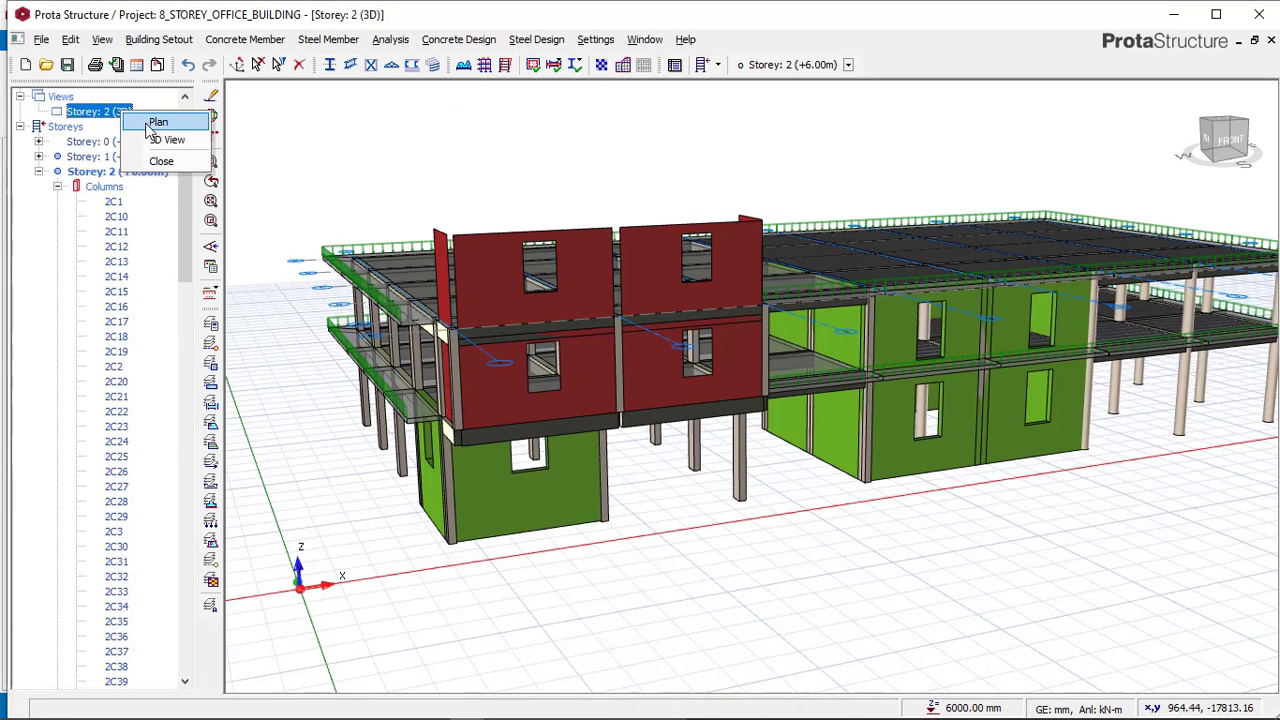
click(130, 120)
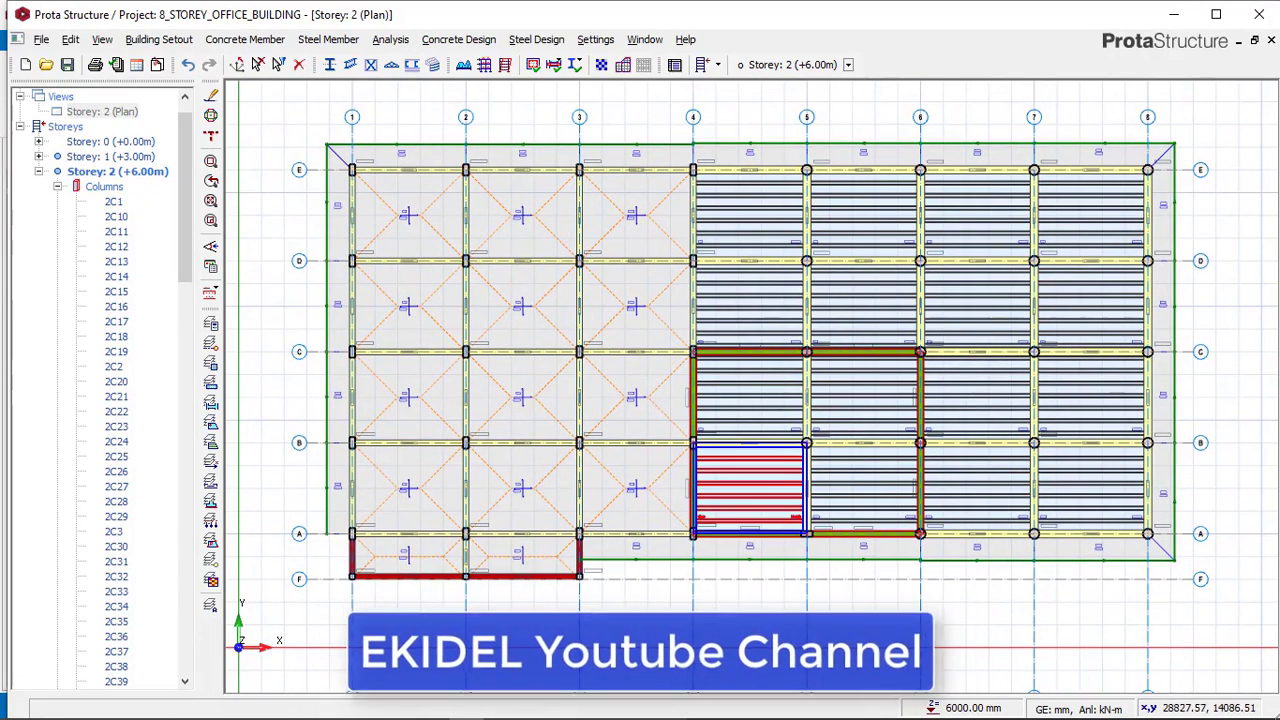
Open the storey 1 plan in both the reference model and the project to compare them.
click(436, 707)
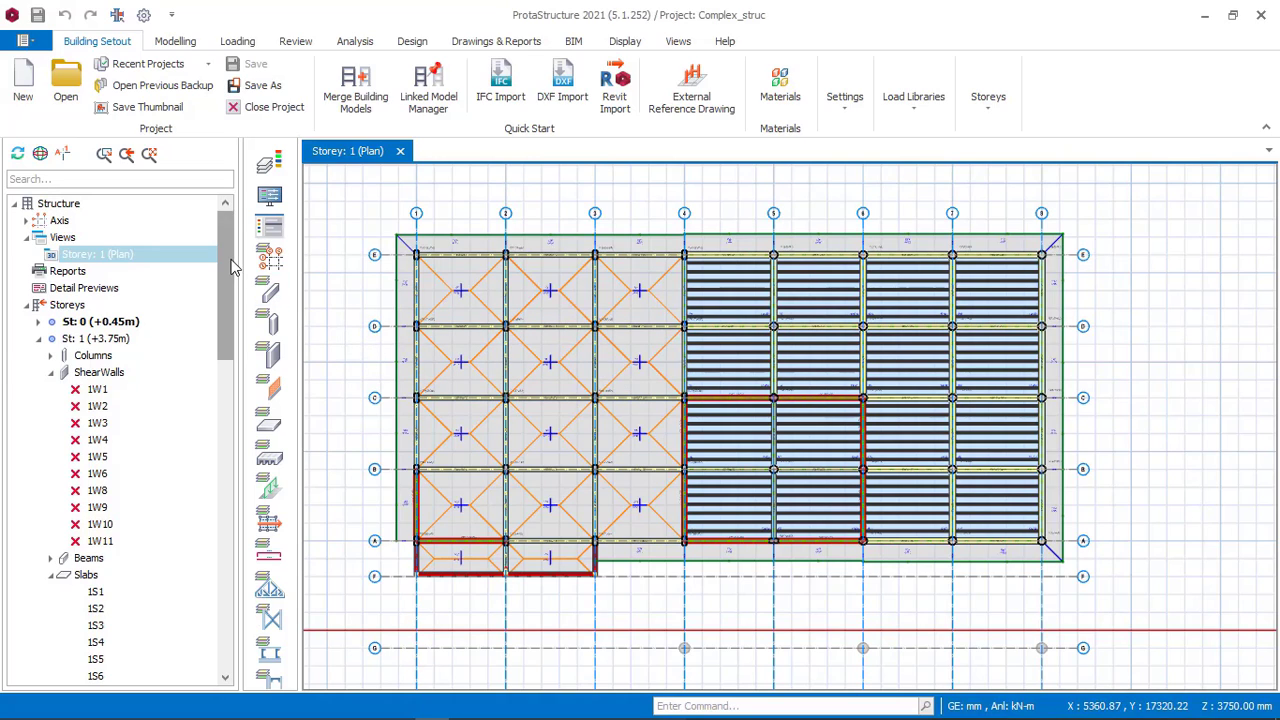
drag(230, 268, 240, 598)
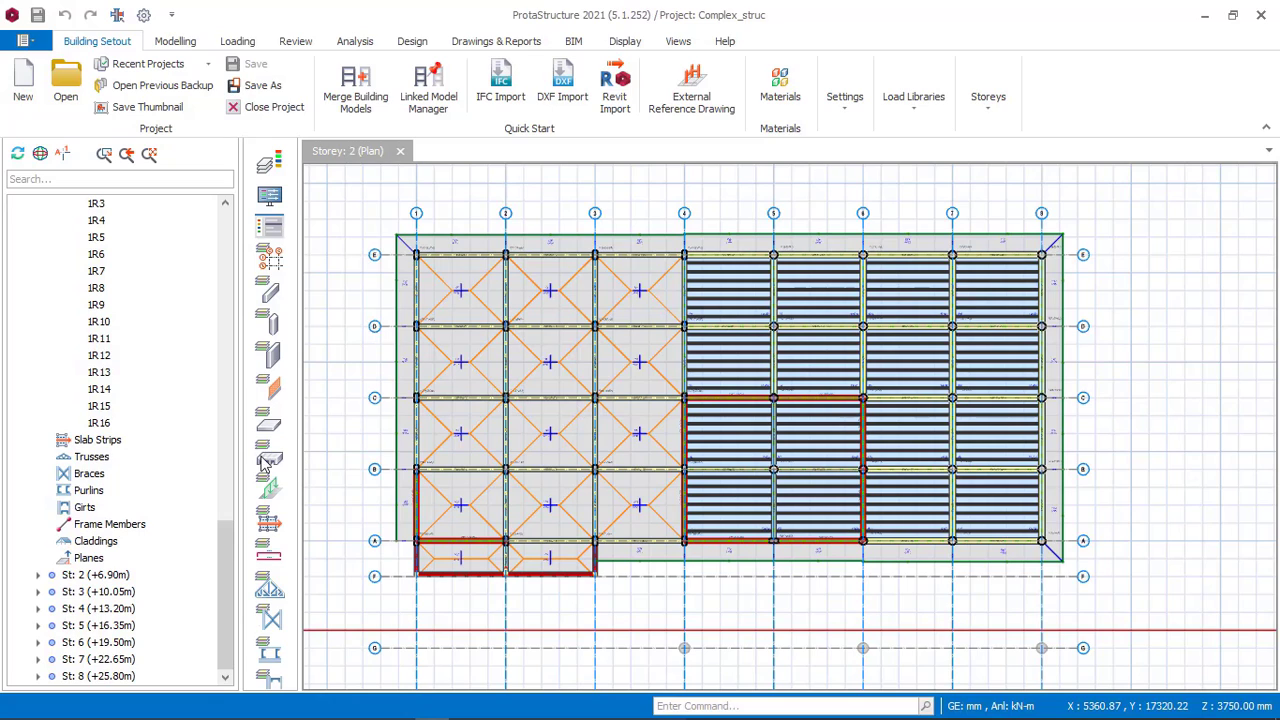
double_click(125, 574)
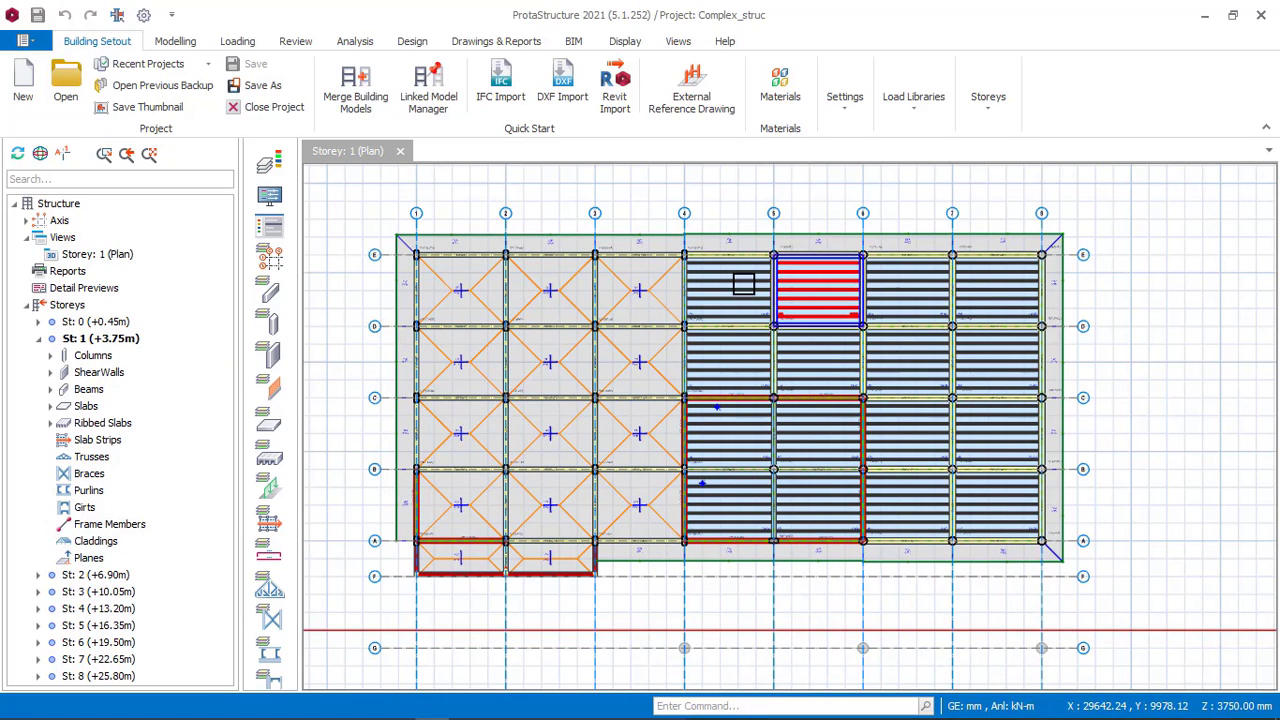
mouse_move(546, 716)
click(466, 706)
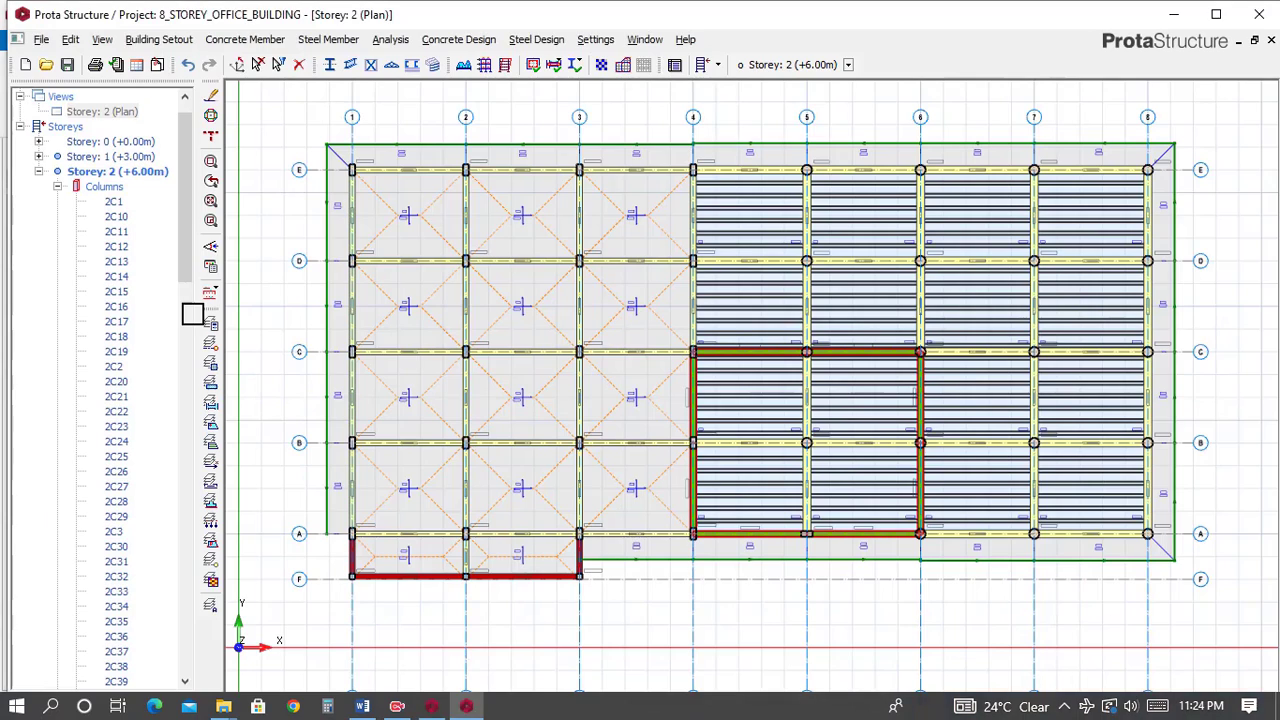
click(140, 157)
scroll(138, 168, down, 1)
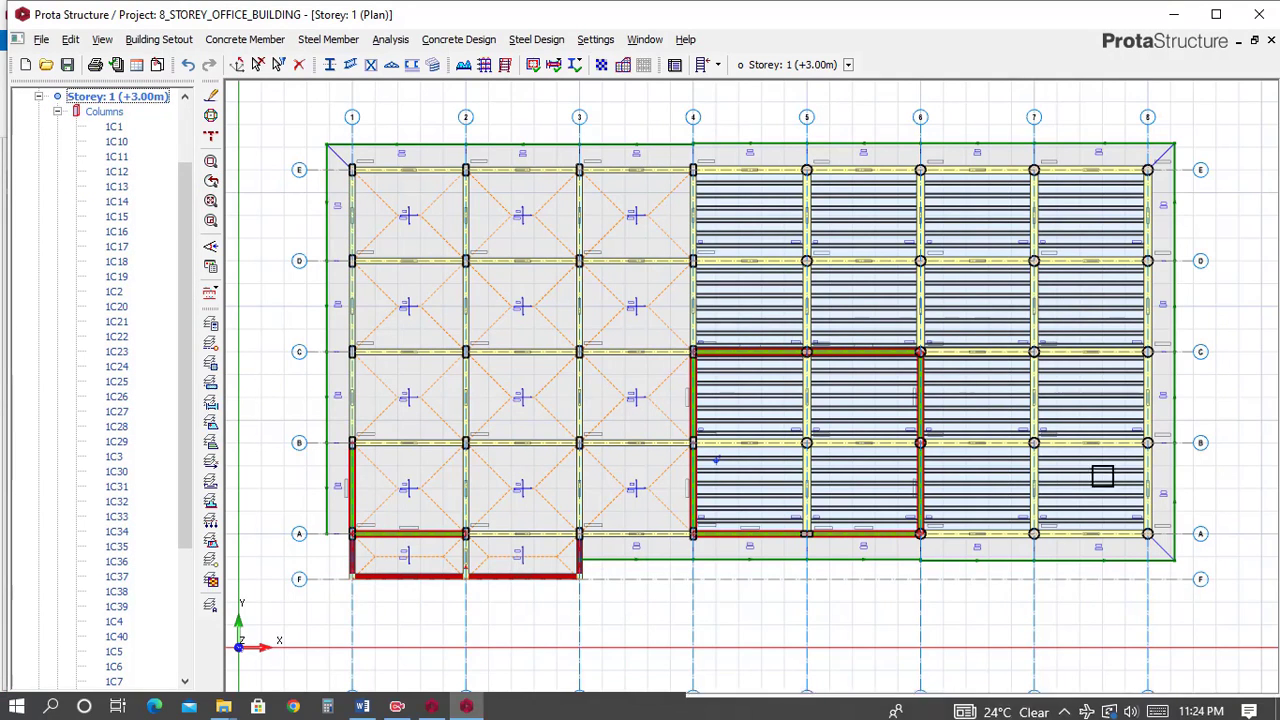
Open the storey 2 plan in both the reference model and the project to compare their layouts.
click(432, 706)
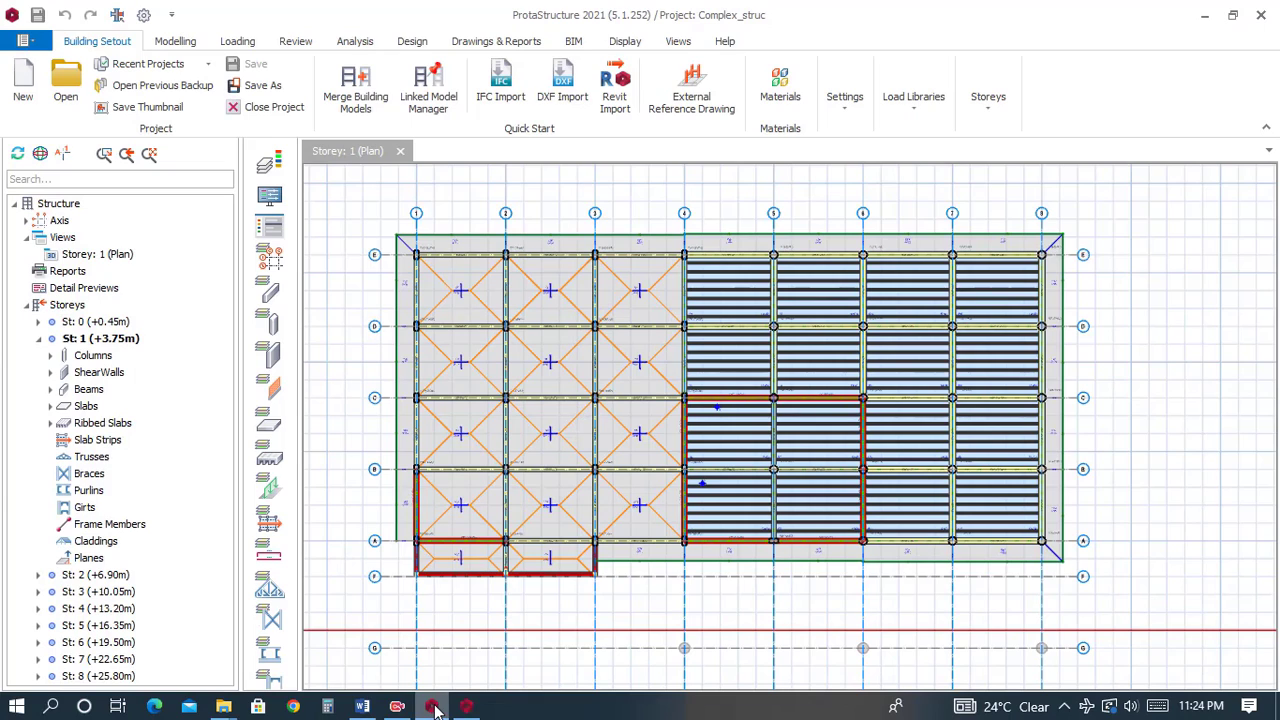
double_click(100, 575)
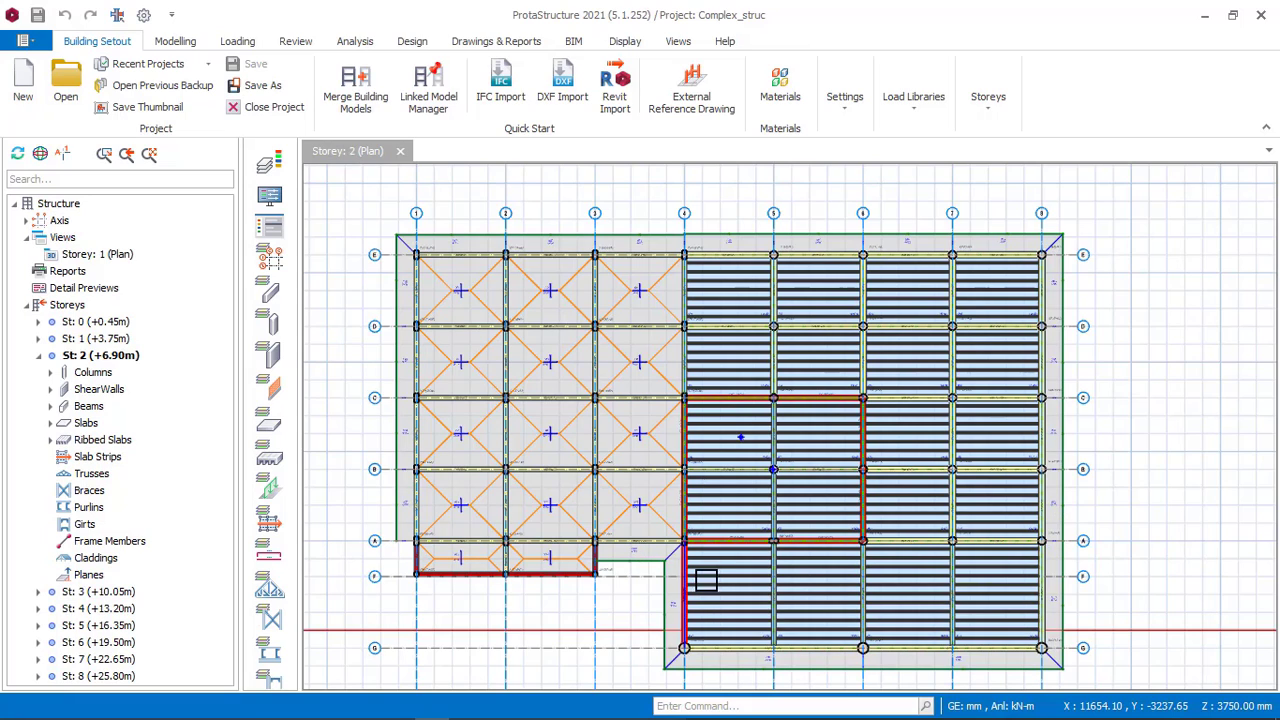
middle_drag(918, 518, 898, 446)
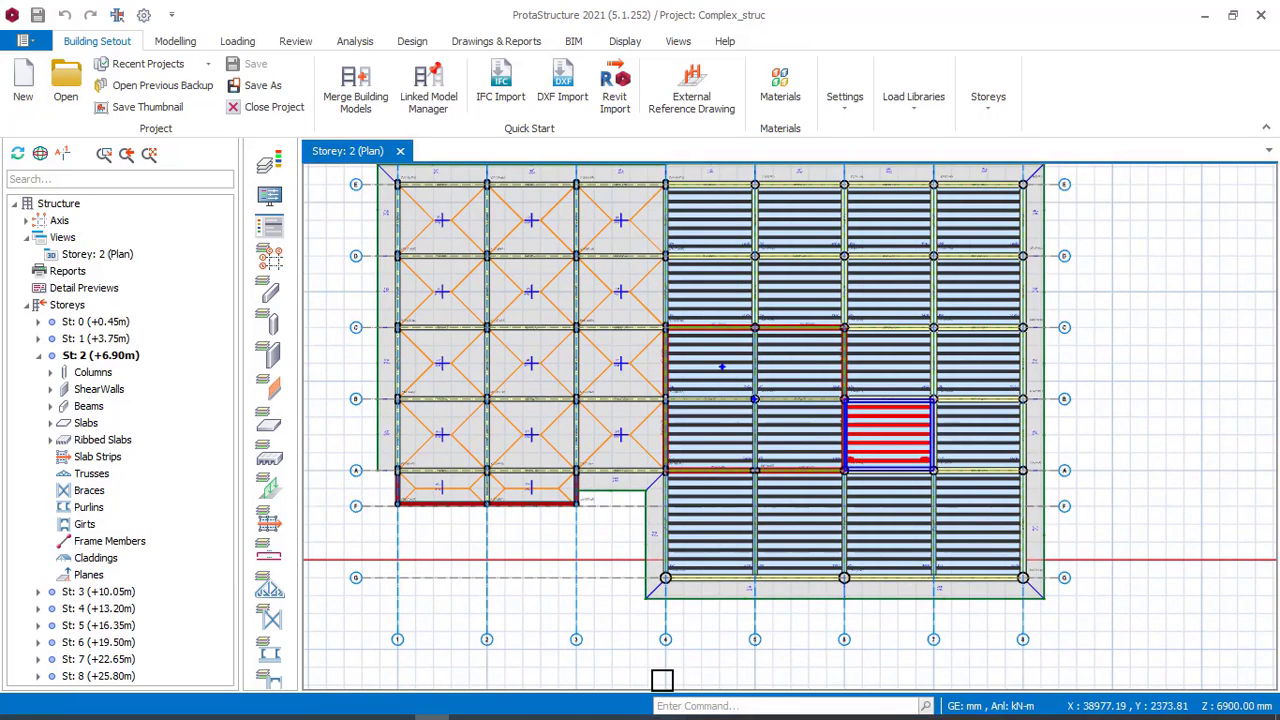
click(467, 708)
scroll(507, 442, down, 1)
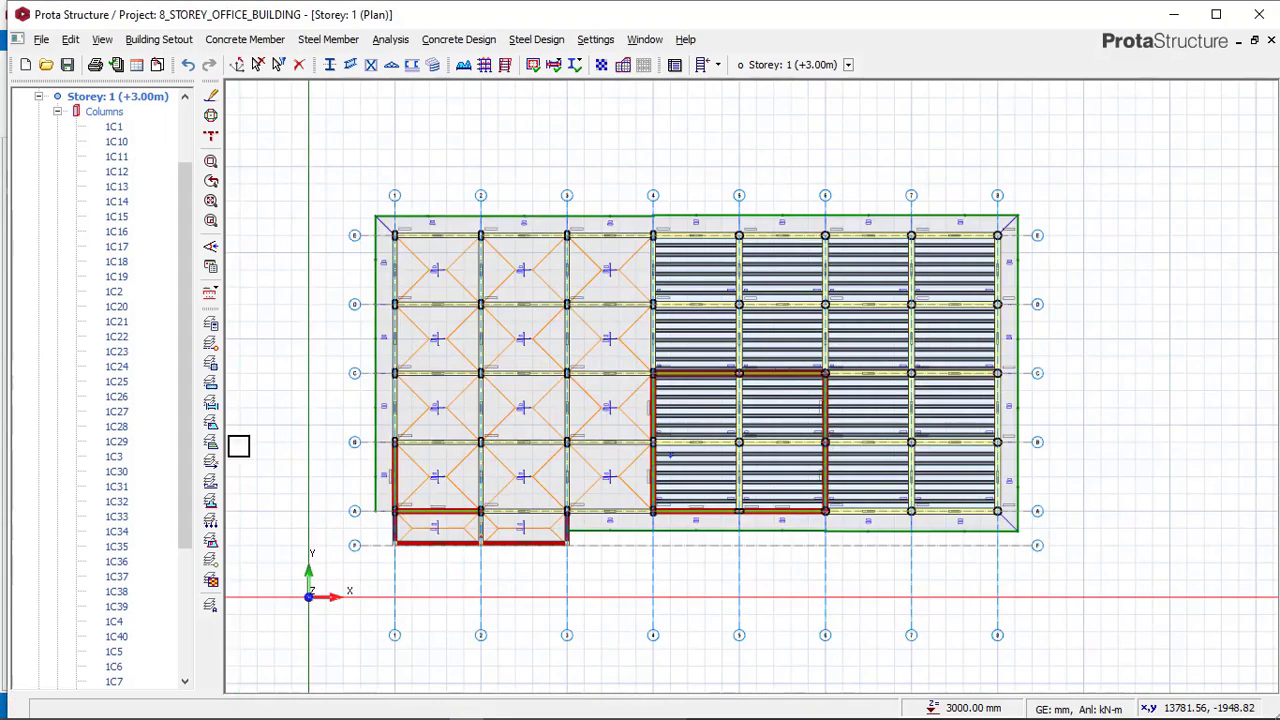
scroll(177, 500, down, 5)
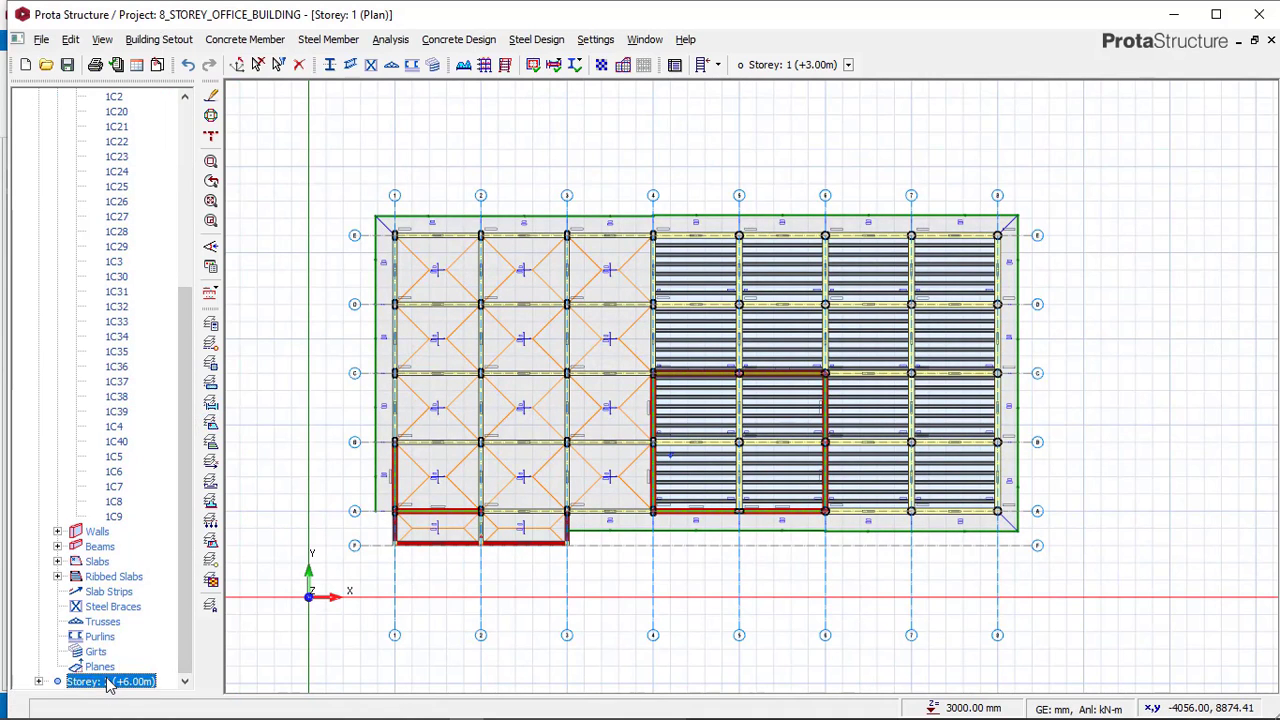
double_click(110, 681)
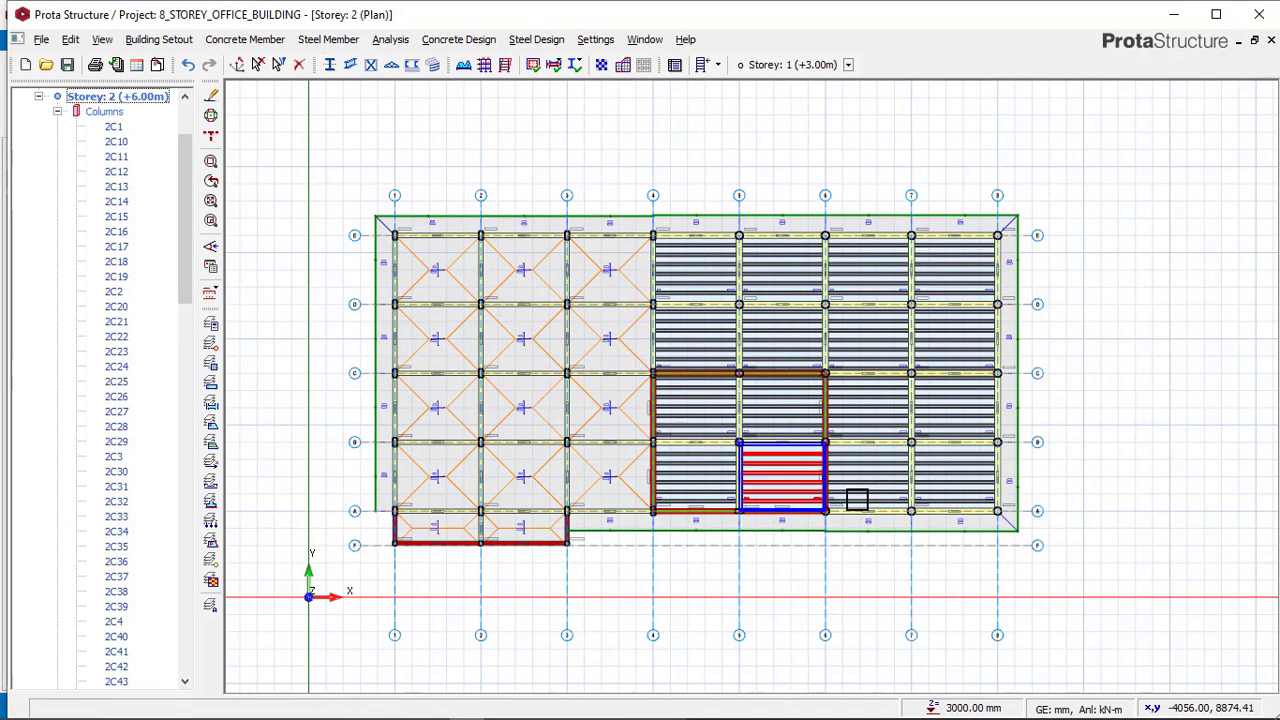
scroll(740, 460, up, 1)
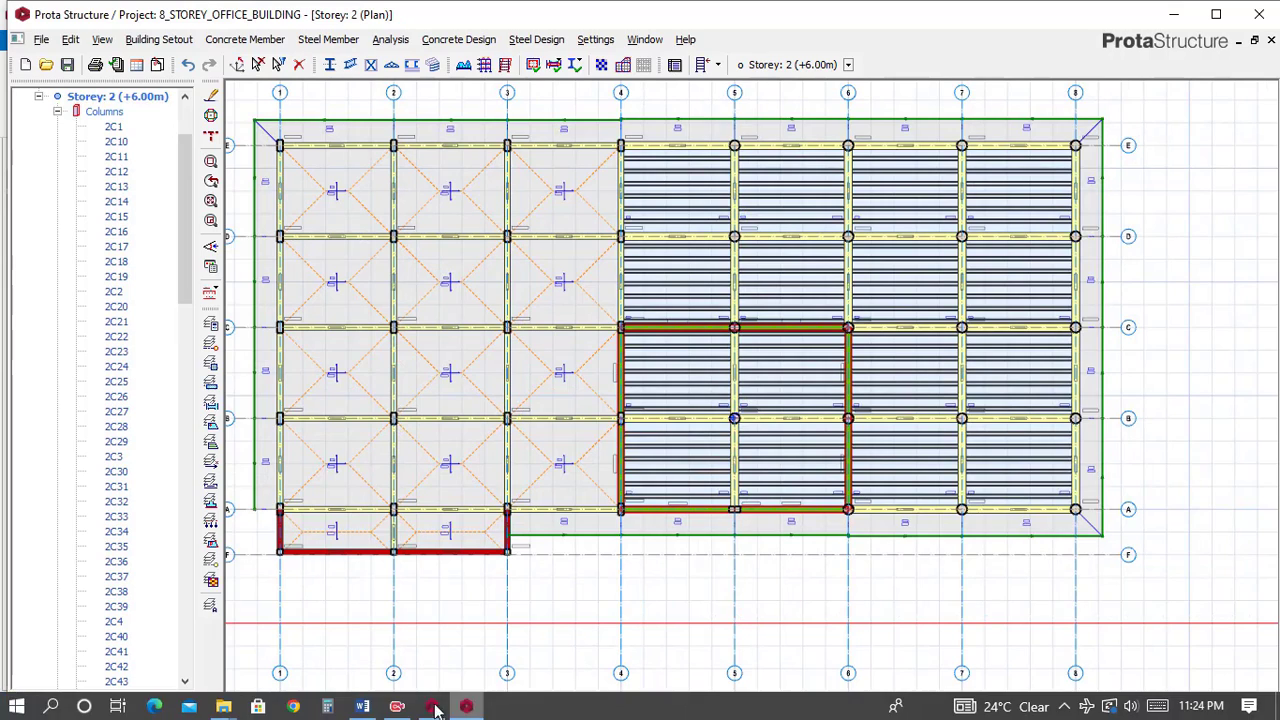
Compare the storey 2 plans of both models around axes A to F between axes 1 and 4.
click(432, 707)
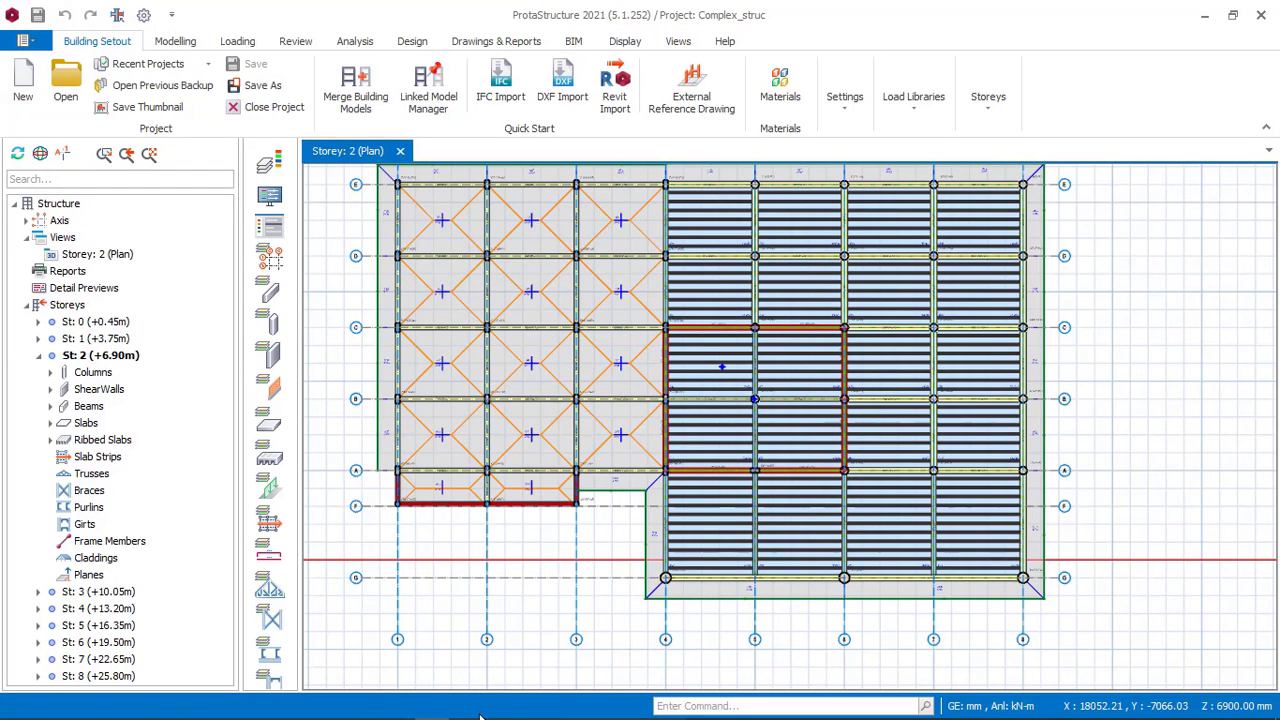
click(465, 707)
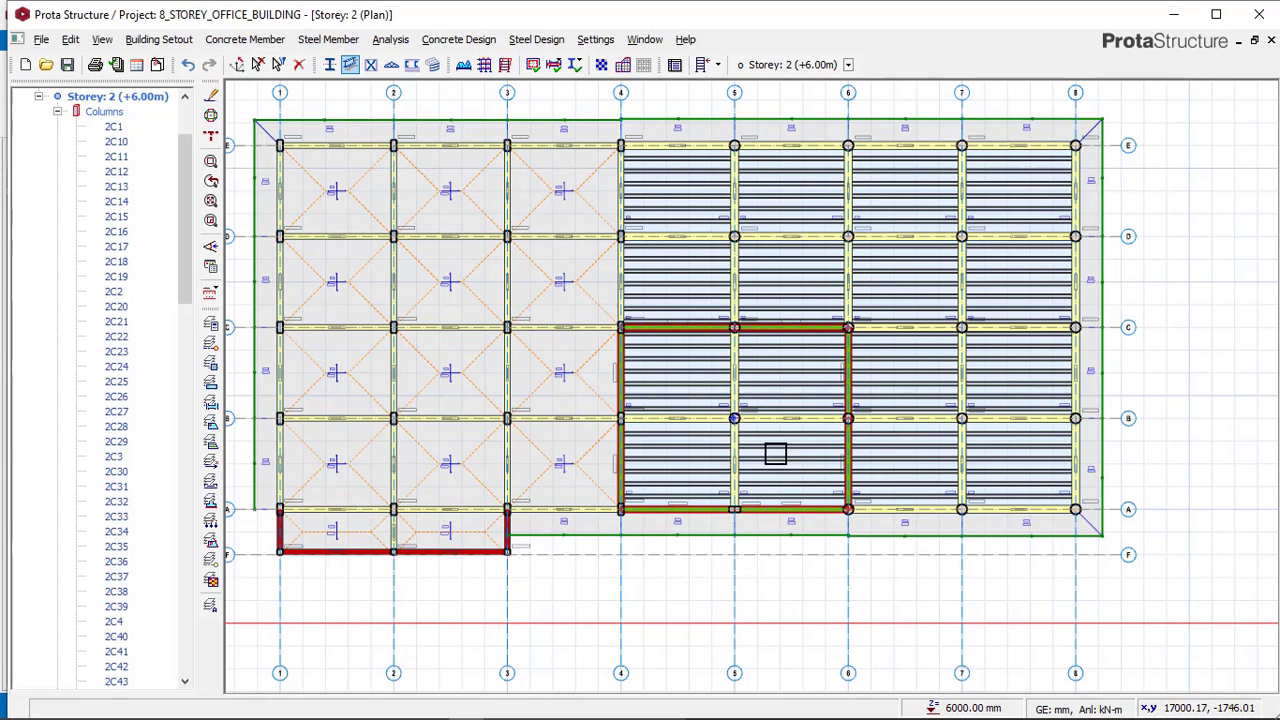
middle_drag(821, 548, 794, 464)
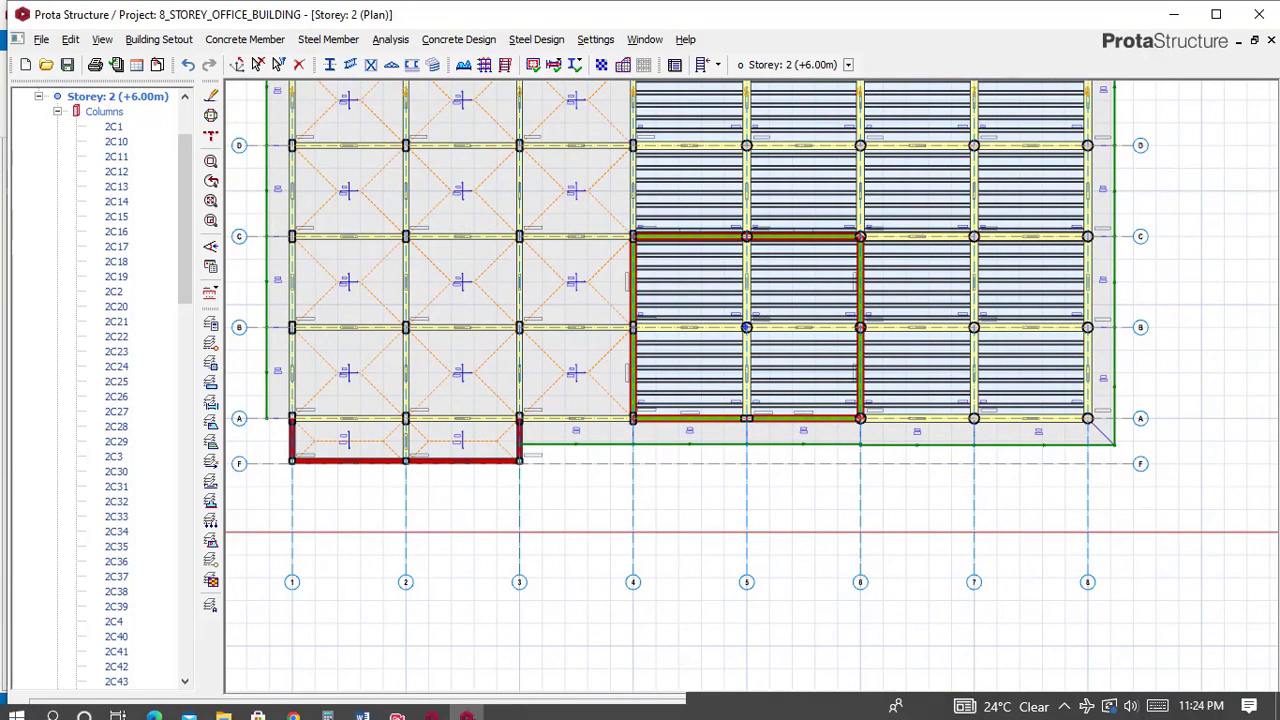
click(440, 707)
scroll(371, 529, up, 5)
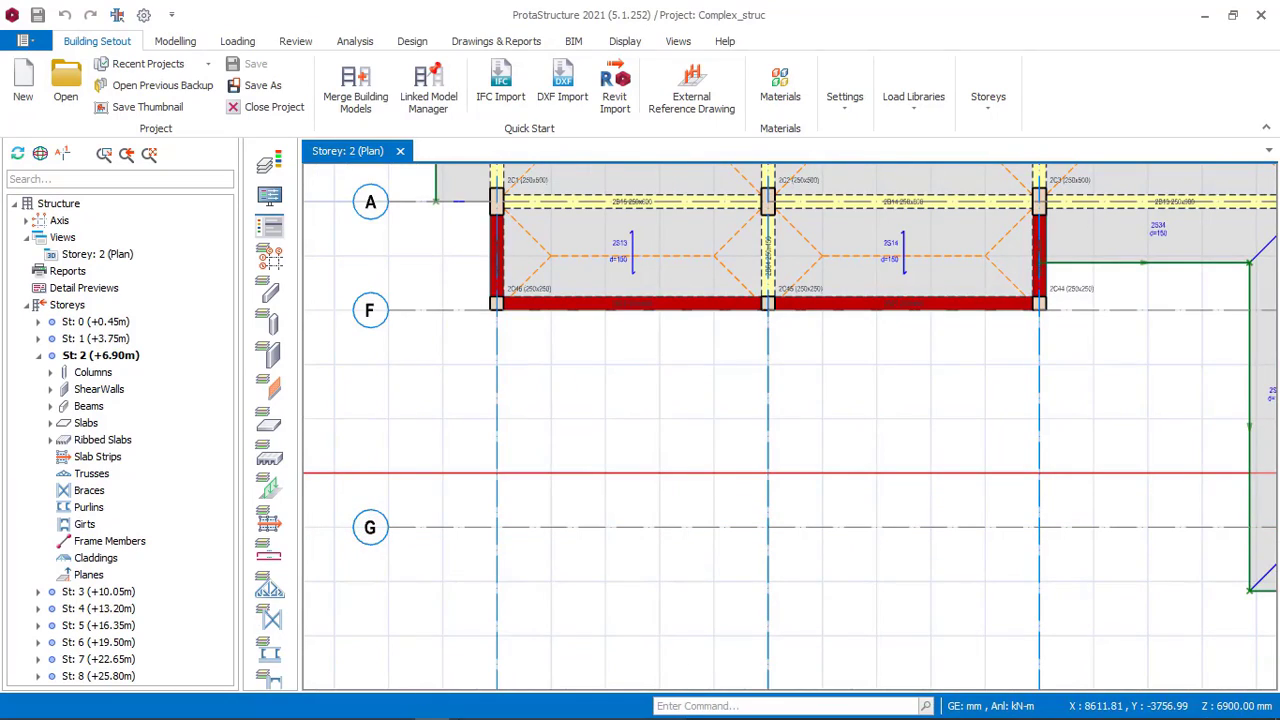
click(470, 711)
scroll(444, 488, down, 2)
scroll(422, 462, up, 4)
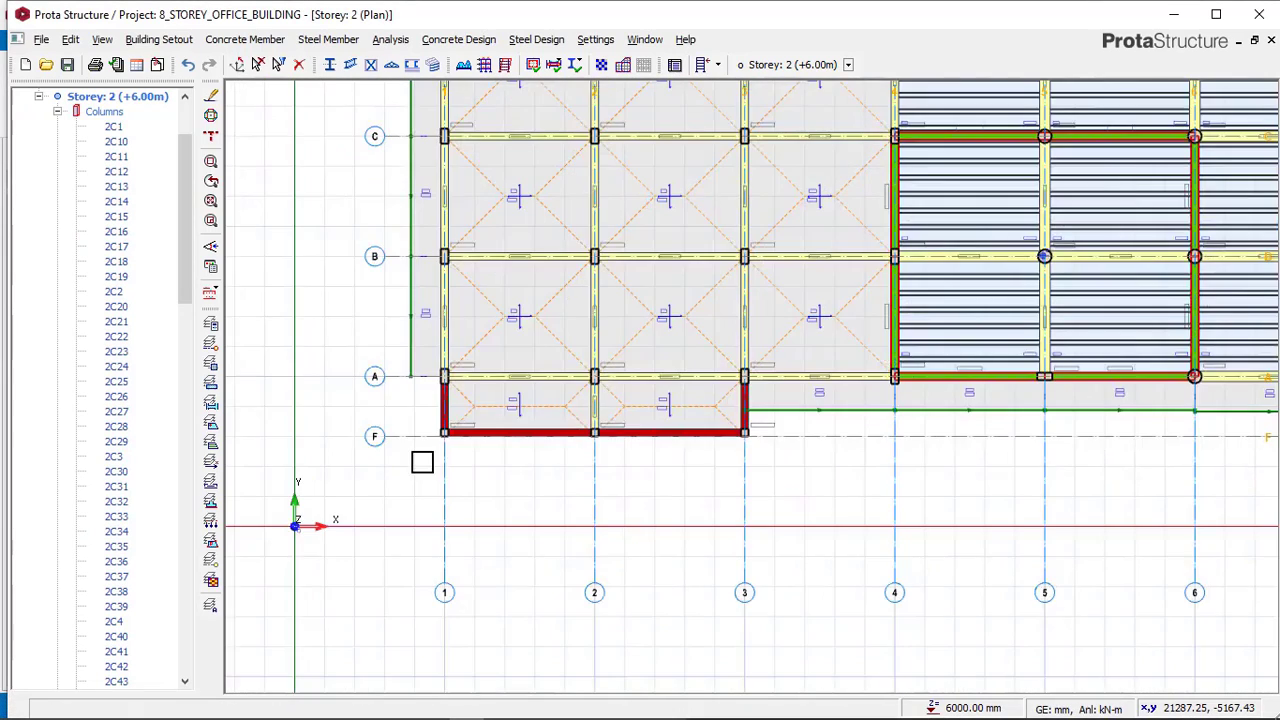
scroll(424, 448, up, 1)
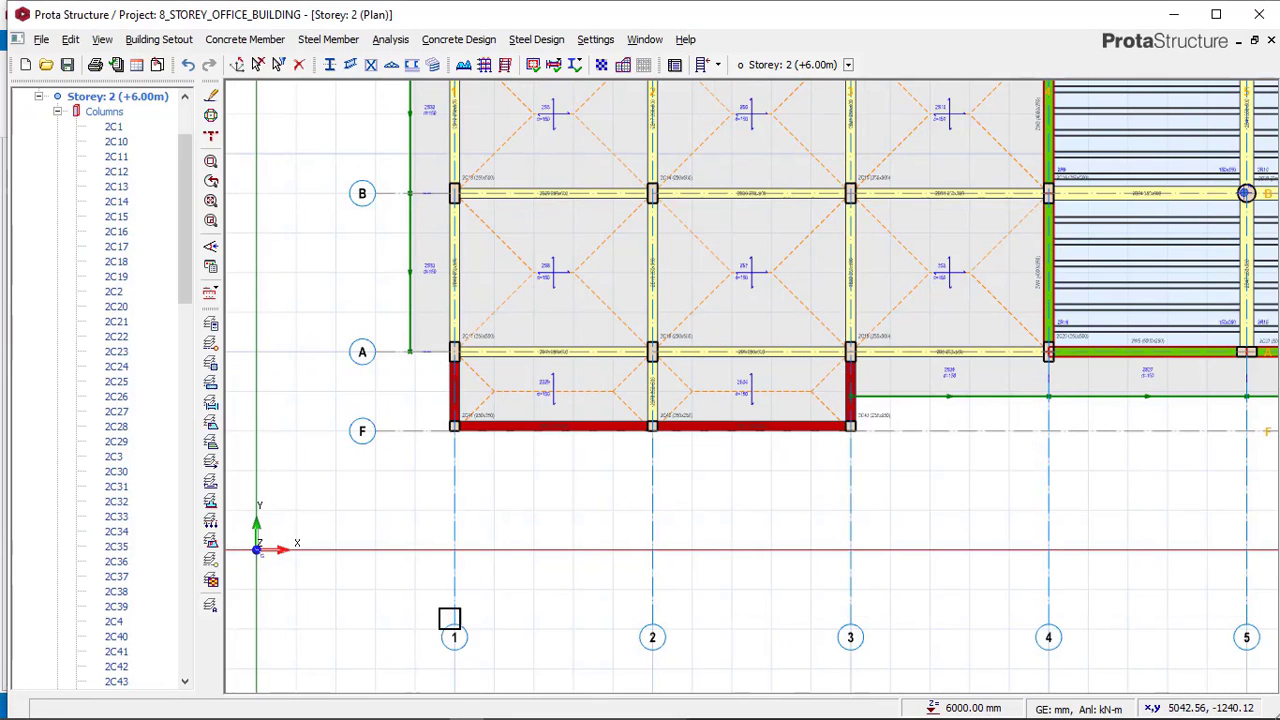
click(431, 707)
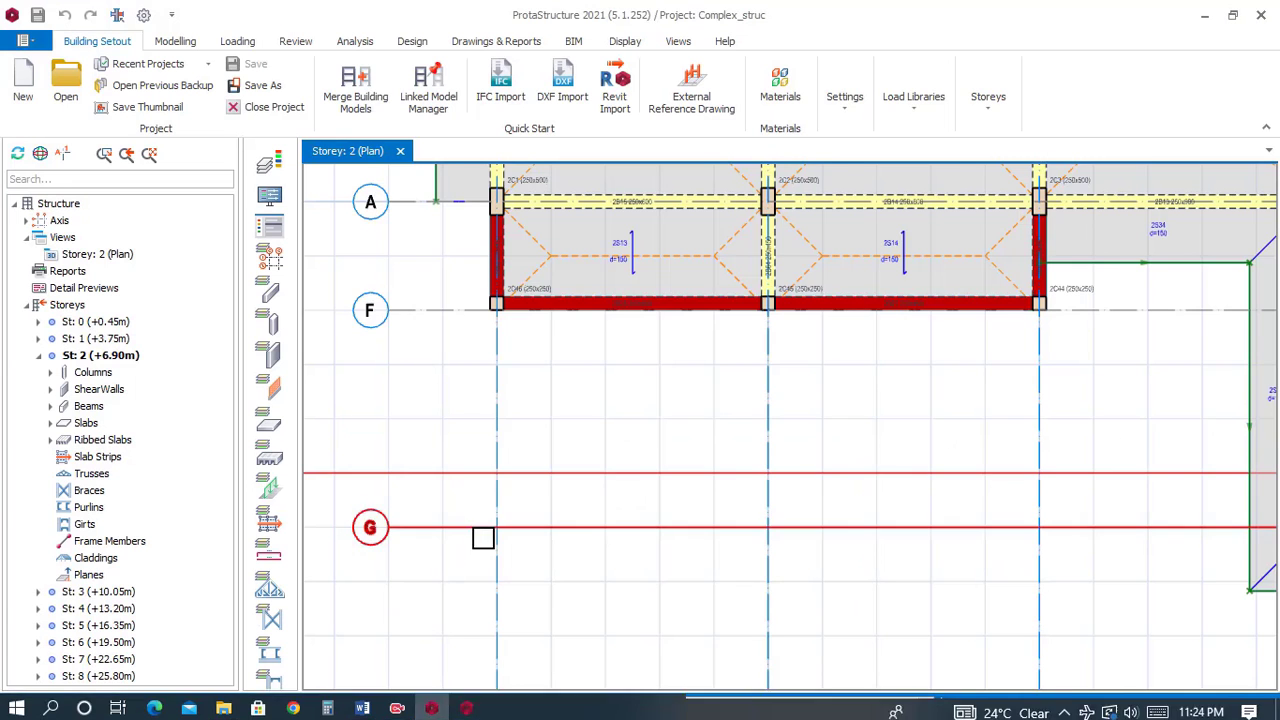
Measure the distance from axis F to axis G along axis 3 in the reference model.
scroll(480, 534, down, 1)
middle_drag(808, 460, 674, 451)
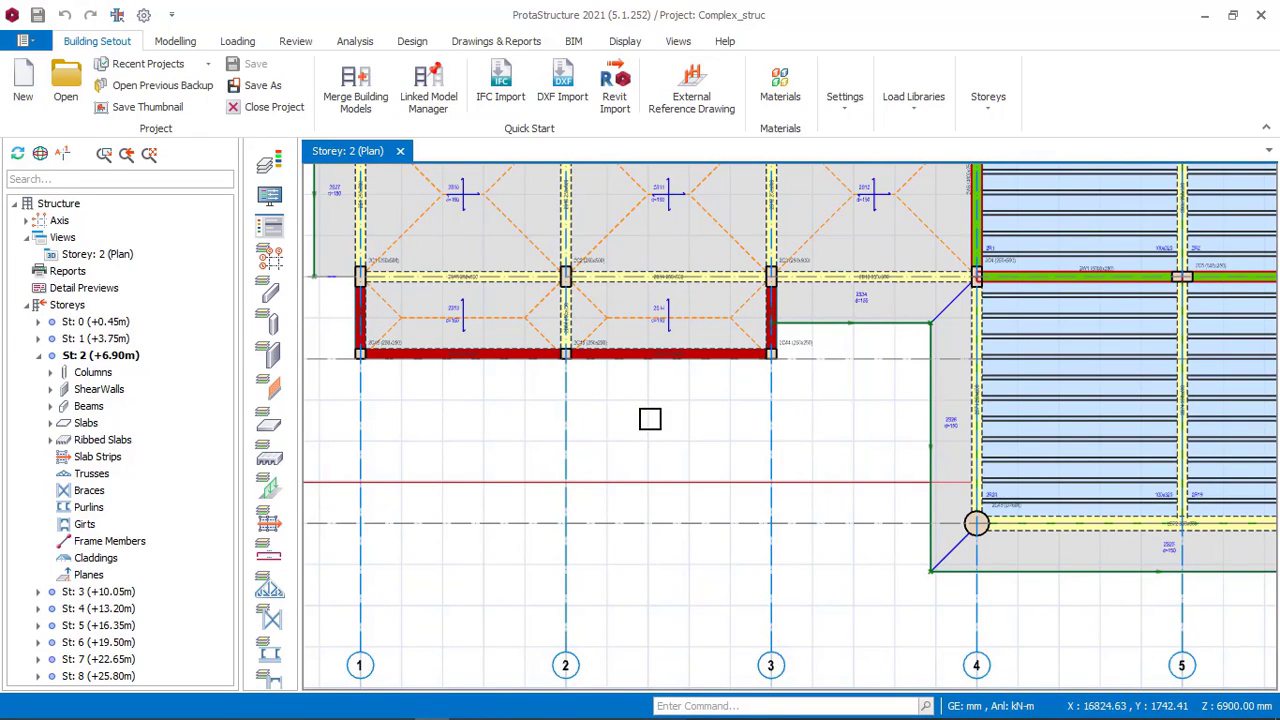
right_click(650, 418)
click(697, 423)
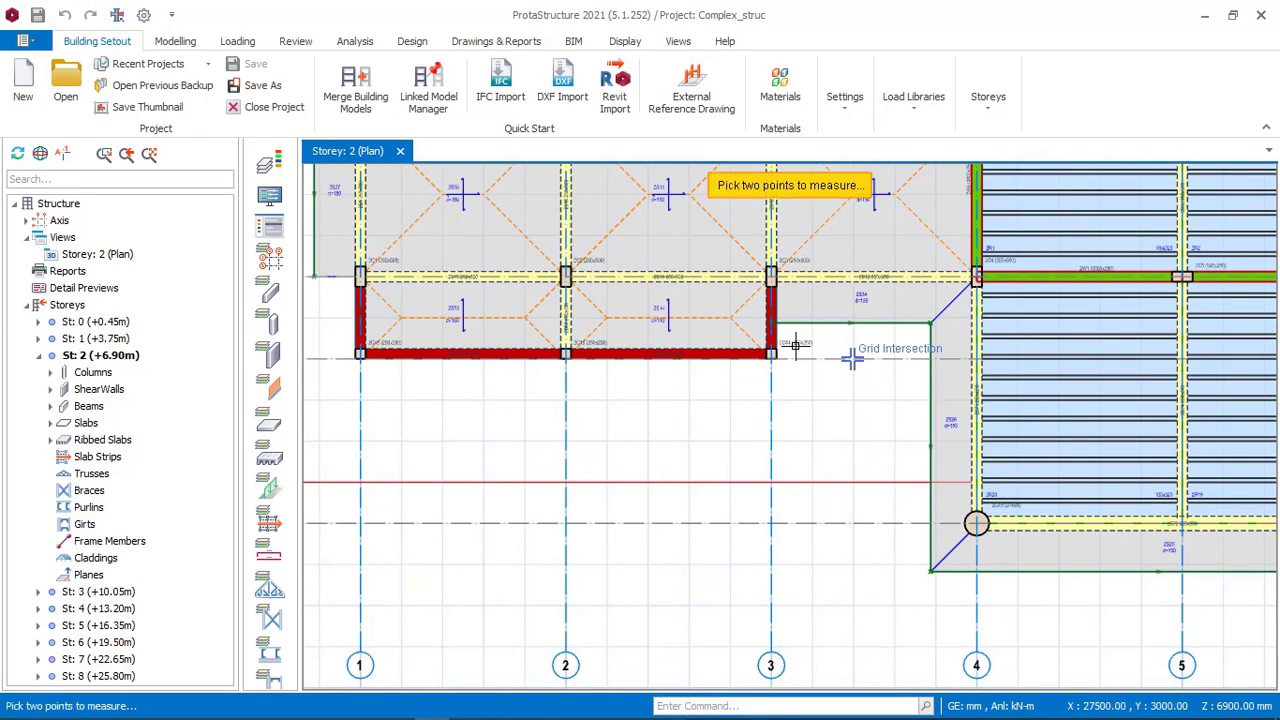
scroll(795, 345, up, 6)
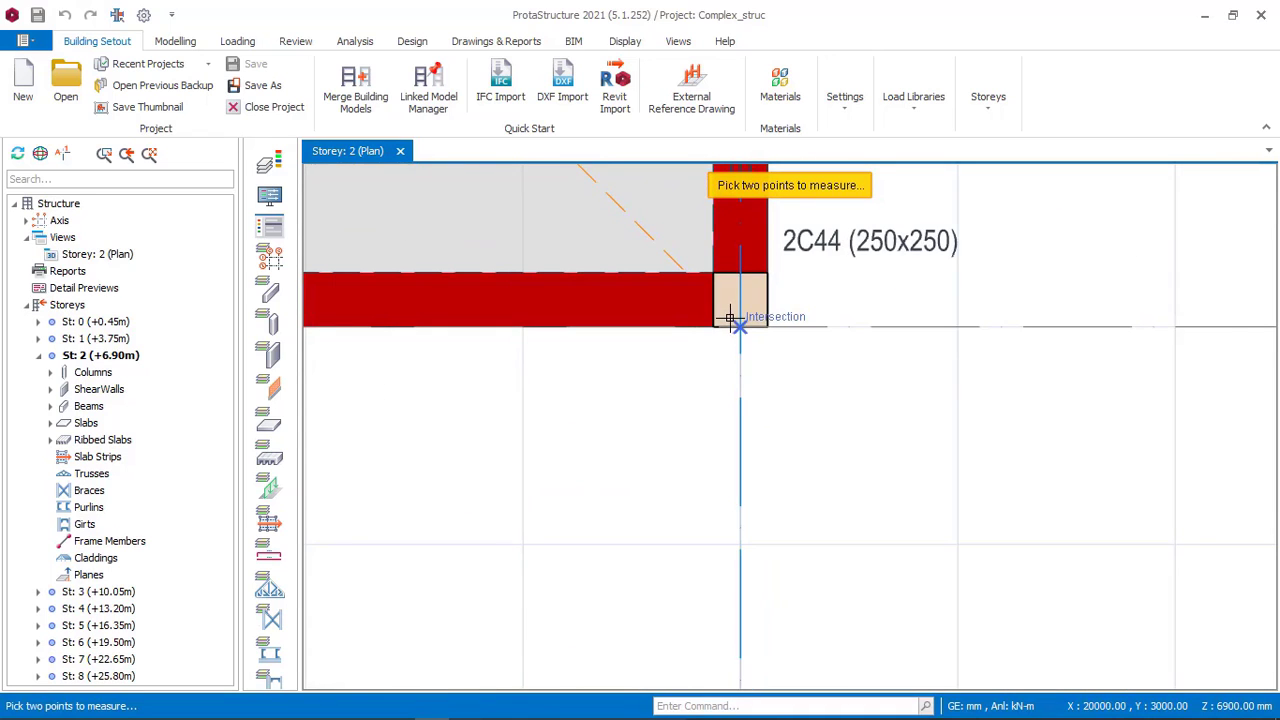
click(730, 318)
scroll(735, 325, down, 3)
scroll(756, 396, down, 3)
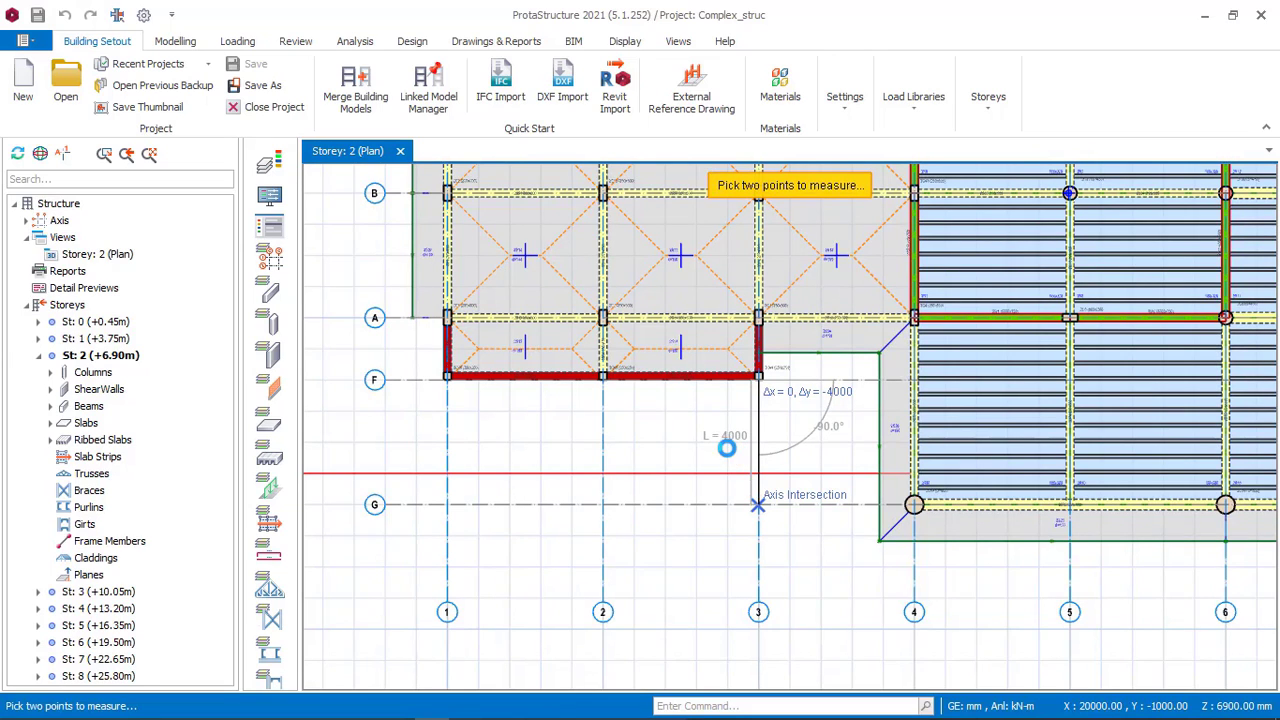
scroll(766, 429, up, 5)
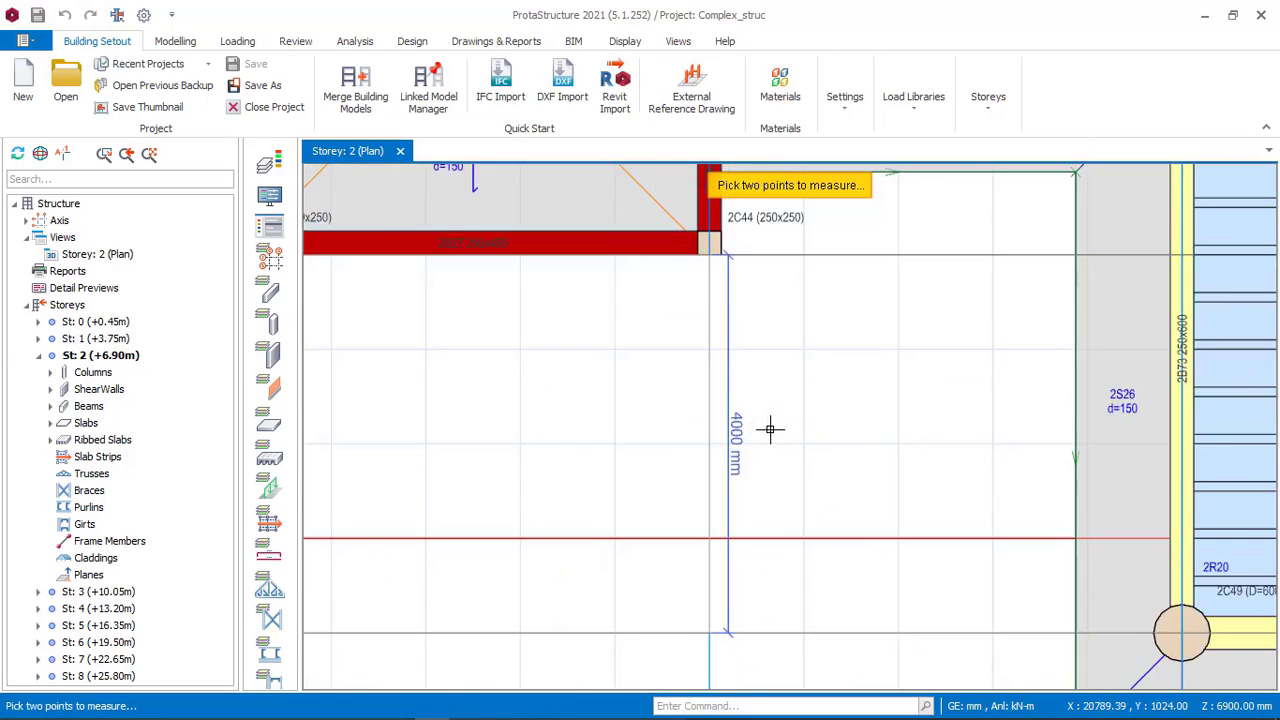
scroll(749, 414, down, 2)
scroll(748, 386, down, 1)
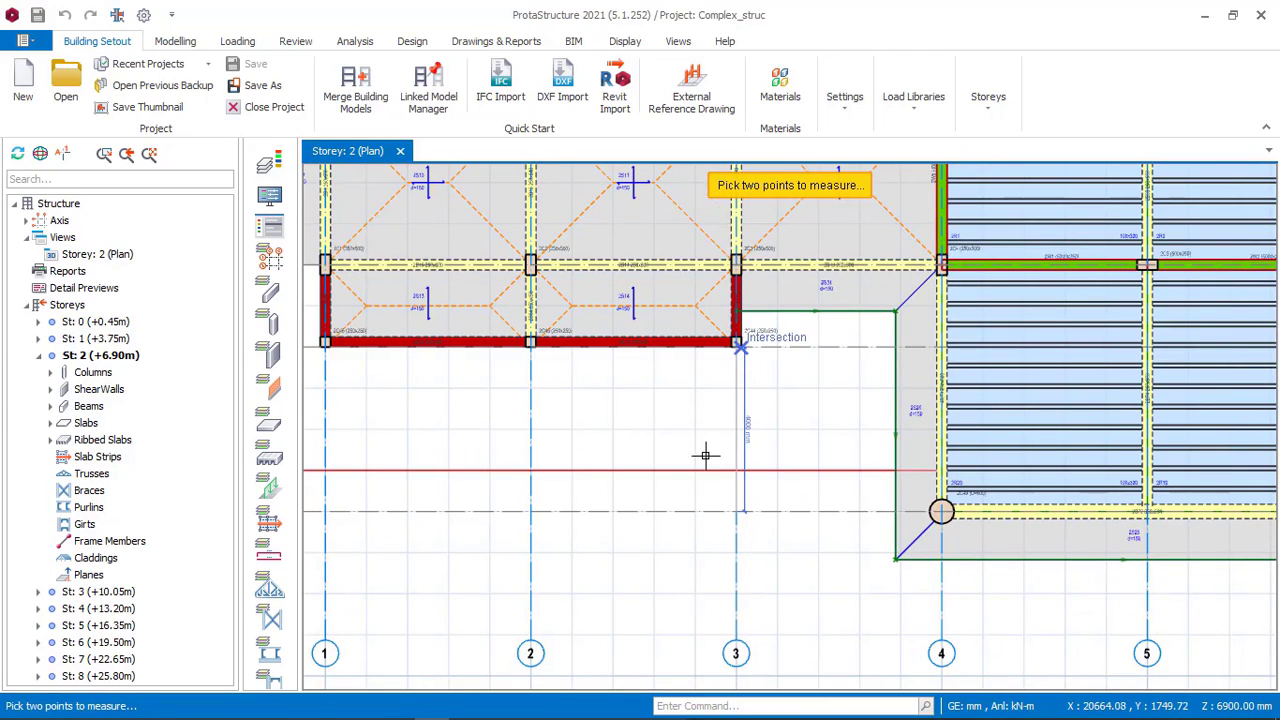
Switch to the project and copy axis F by -4000 mm to add a new axis below it.
click(466, 706)
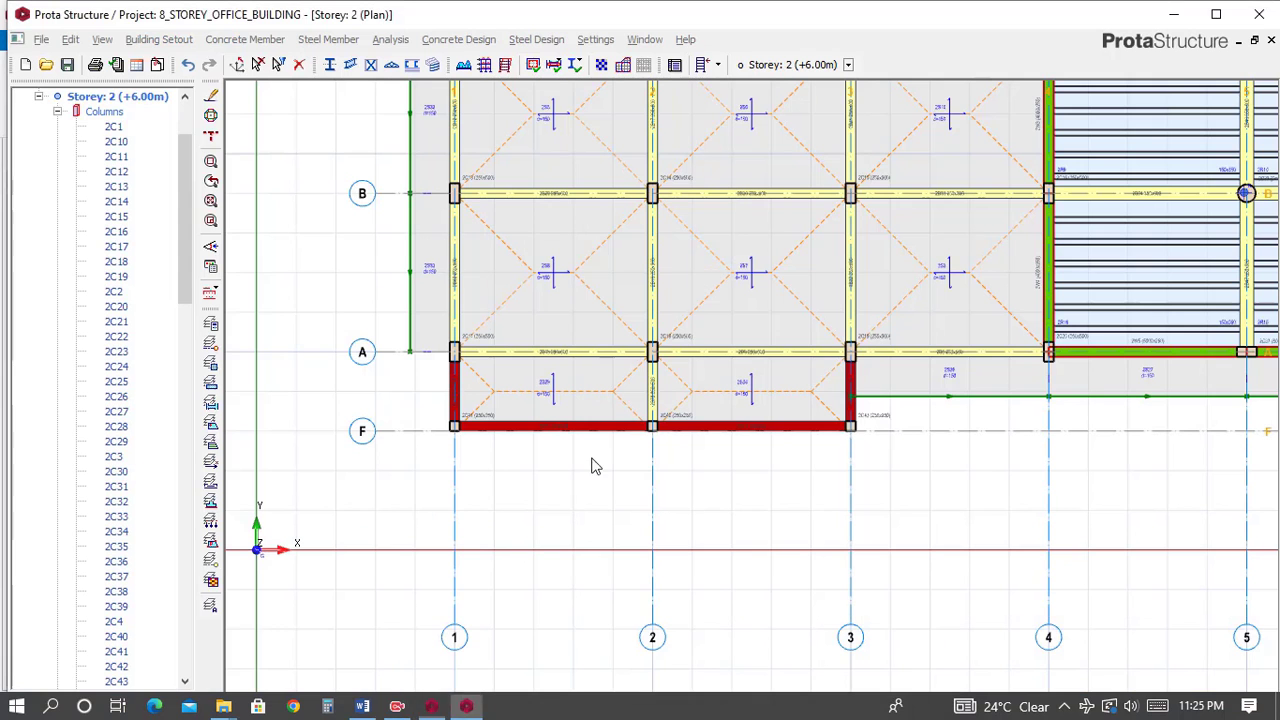
click(412, 430)
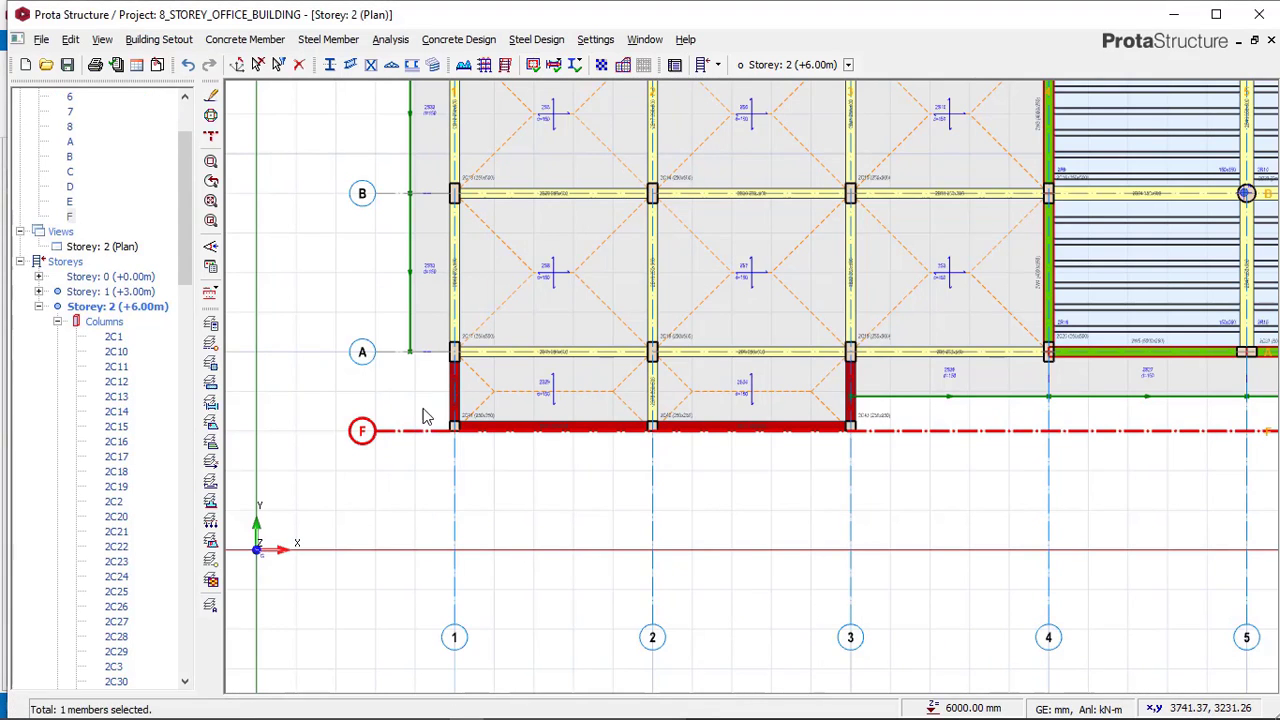
right_click(412, 426)
click(470, 150)
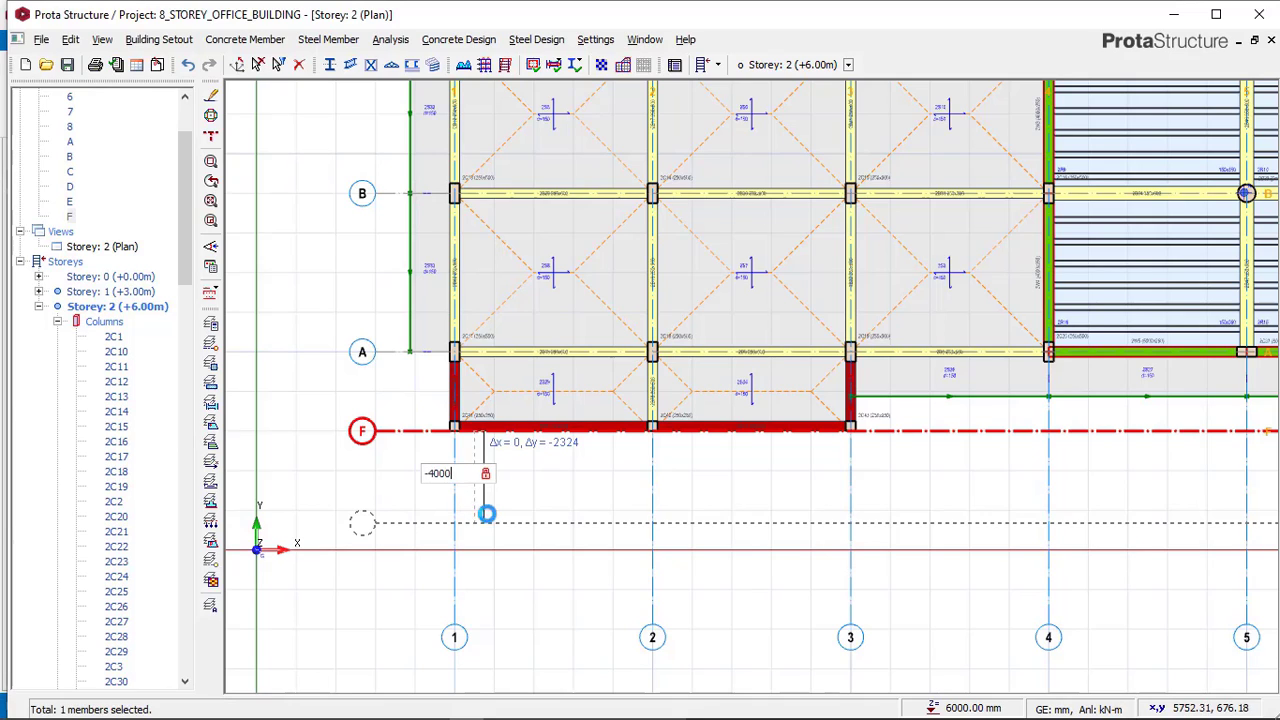
text(-4000)
key(Return)
Inspect the new axis in the project and the circular columns along axis G between axes 4 and 8 in the reference model.
scroll(500, 471, down, 3)
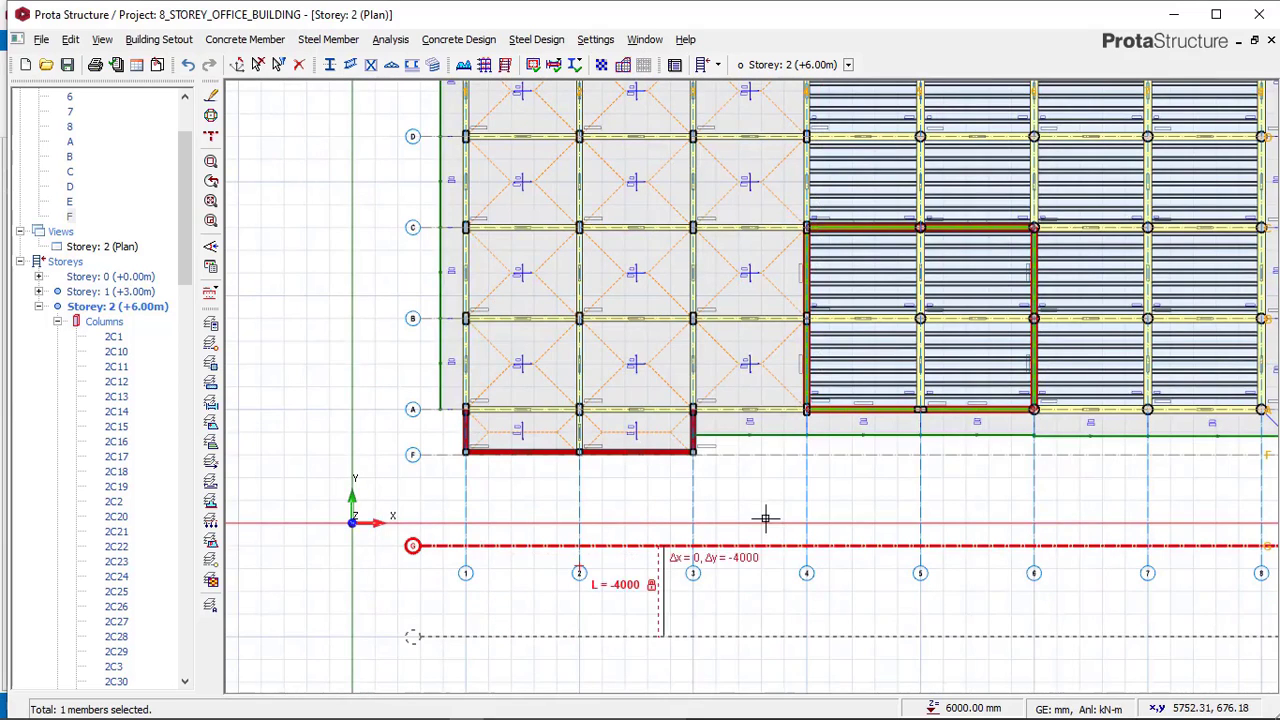
middle_drag(758, 539, 743, 536)
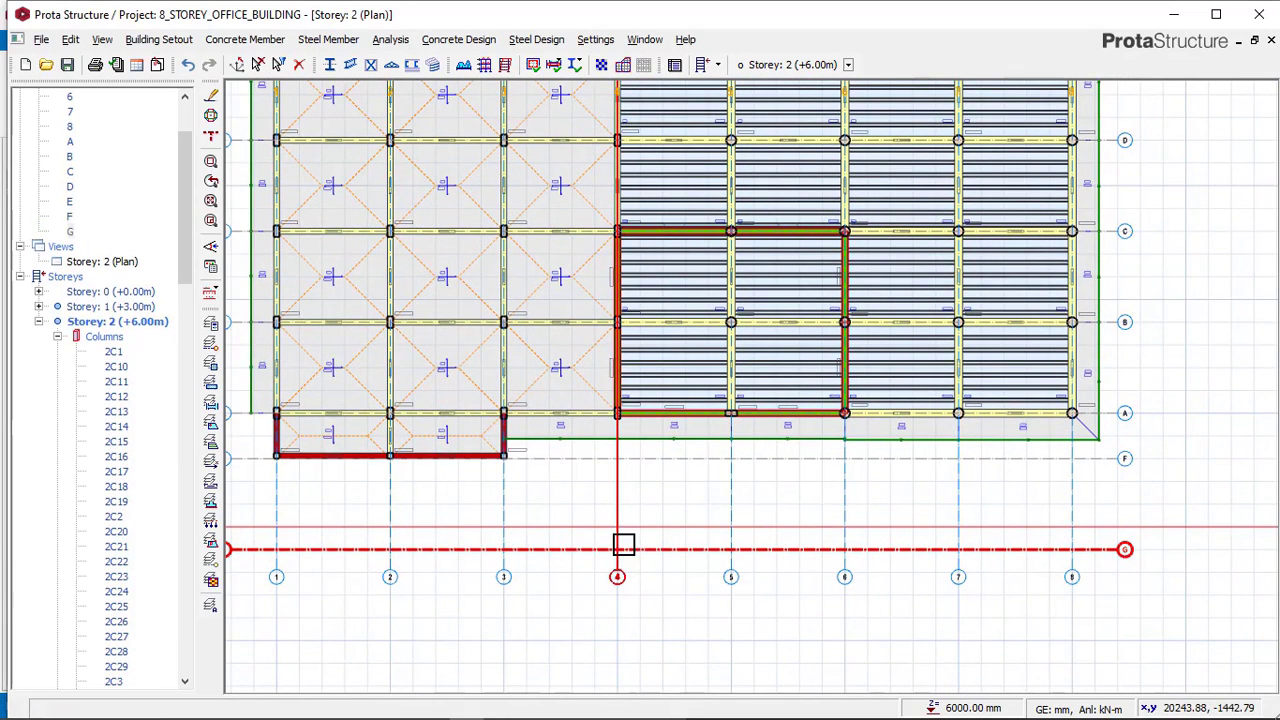
scroll(1130, 555, up, 3)
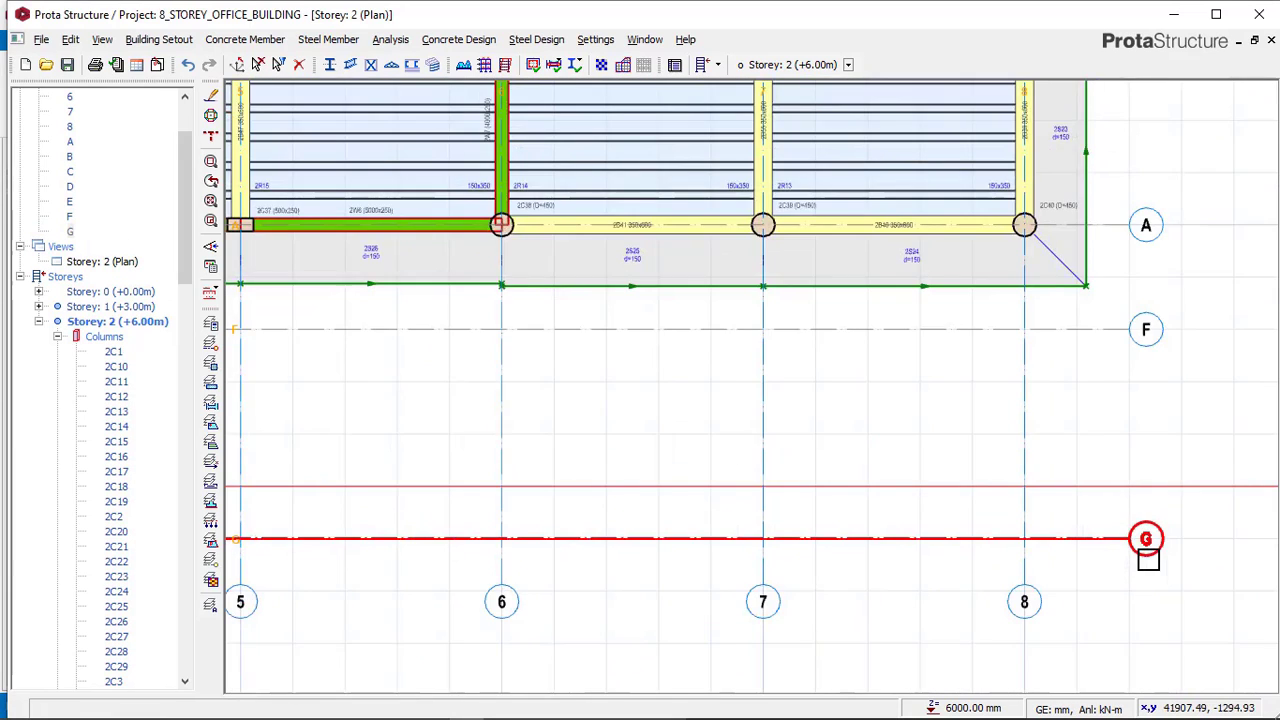
scroll(1128, 550, down, 2)
mouse_move(483, 707)
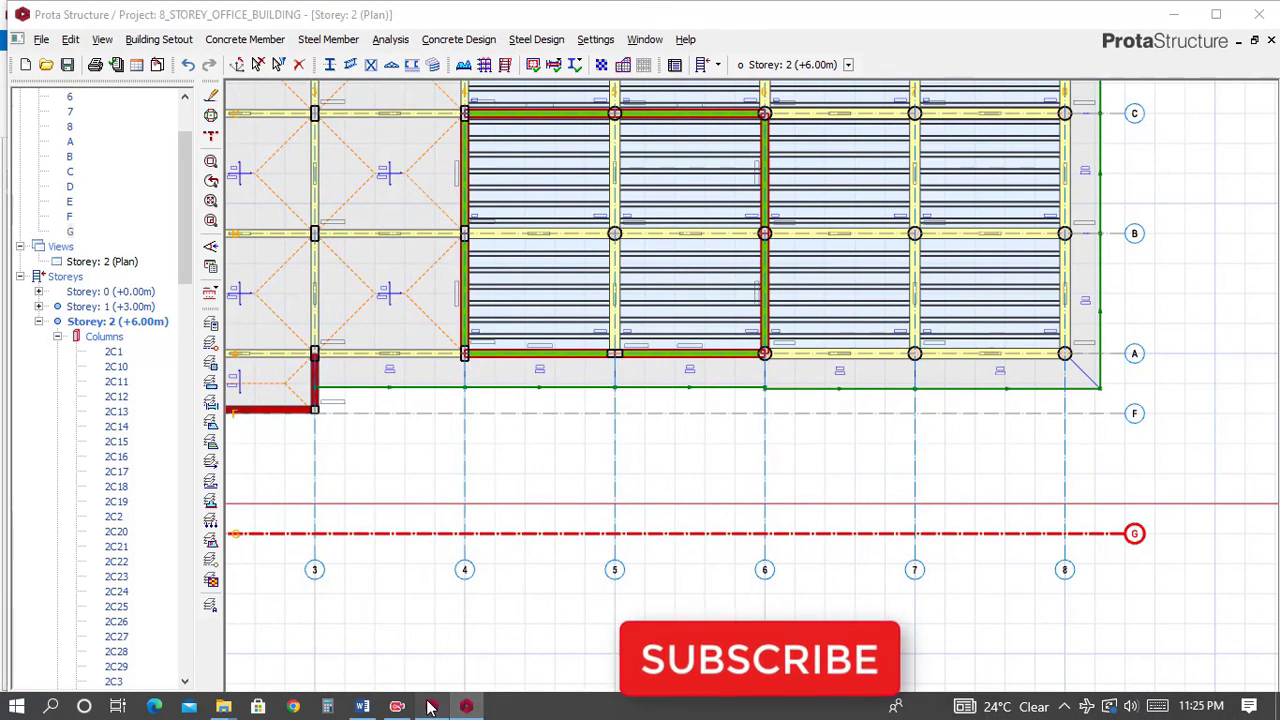
click(431, 706)
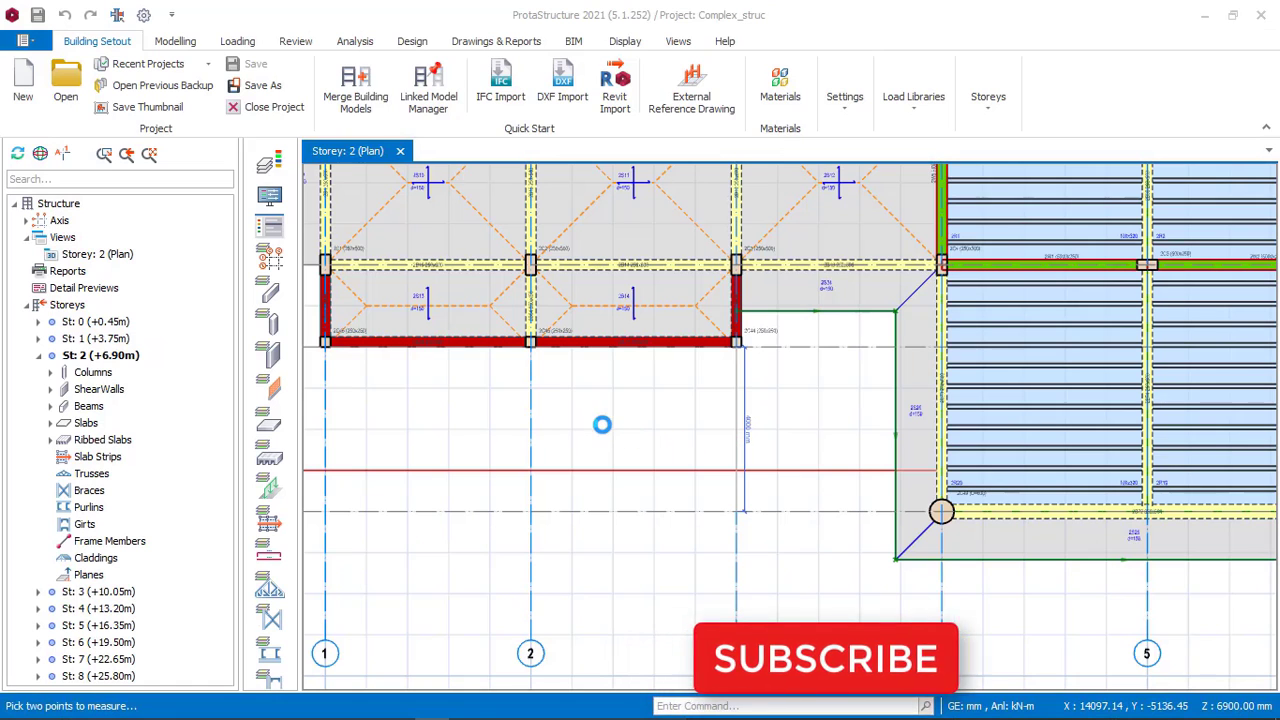
scroll(676, 476, down, 2)
middle_drag(1190, 560, 830, 507)
scroll(790, 485, up, 9)
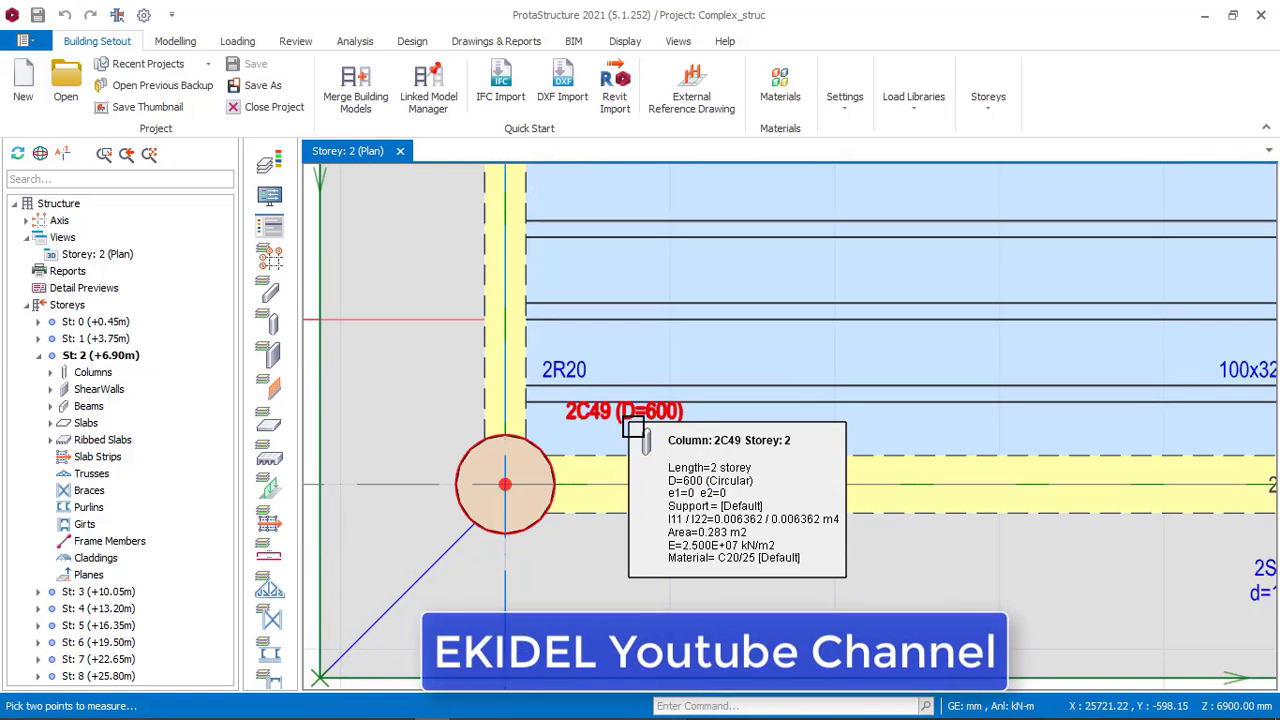
scroll(600, 440, down, 4)
middle_drag(590, 470, 738, 450)
scroll(514, 530, down, 1)
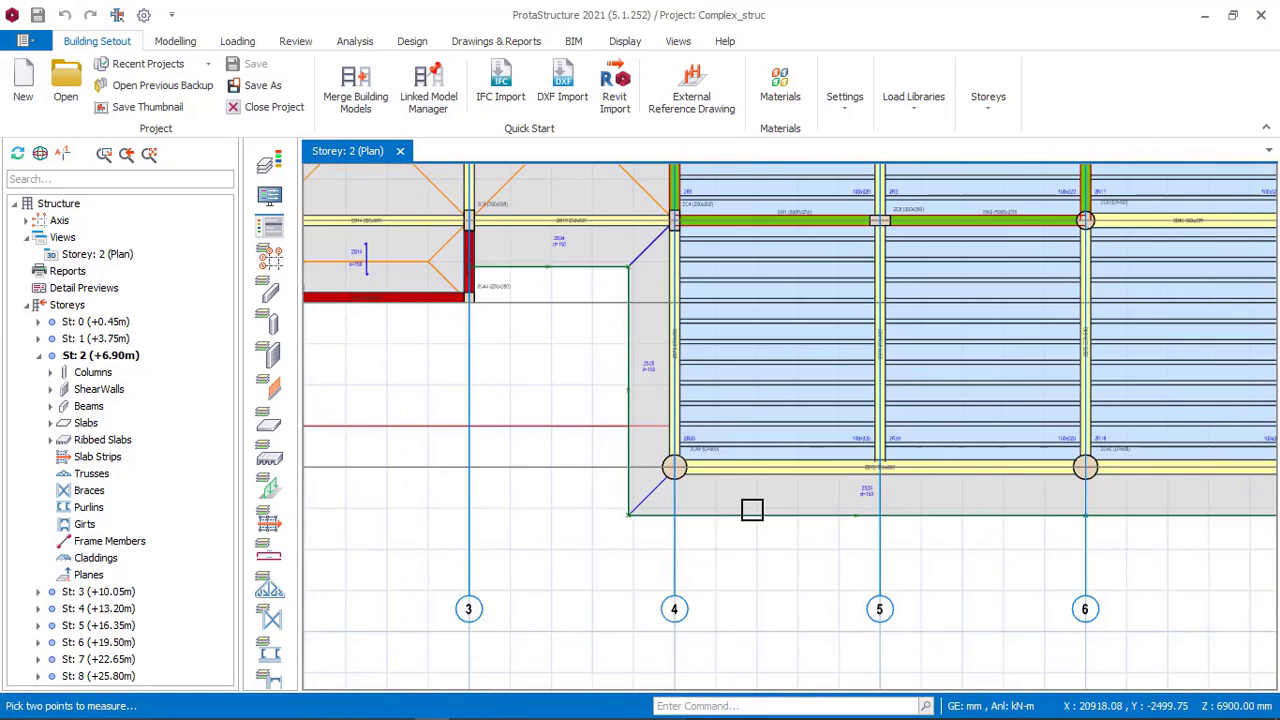
middle_drag(954, 510, 648, 503)
scroll(814, 461, up, 3)
scroll(736, 389, down, 4)
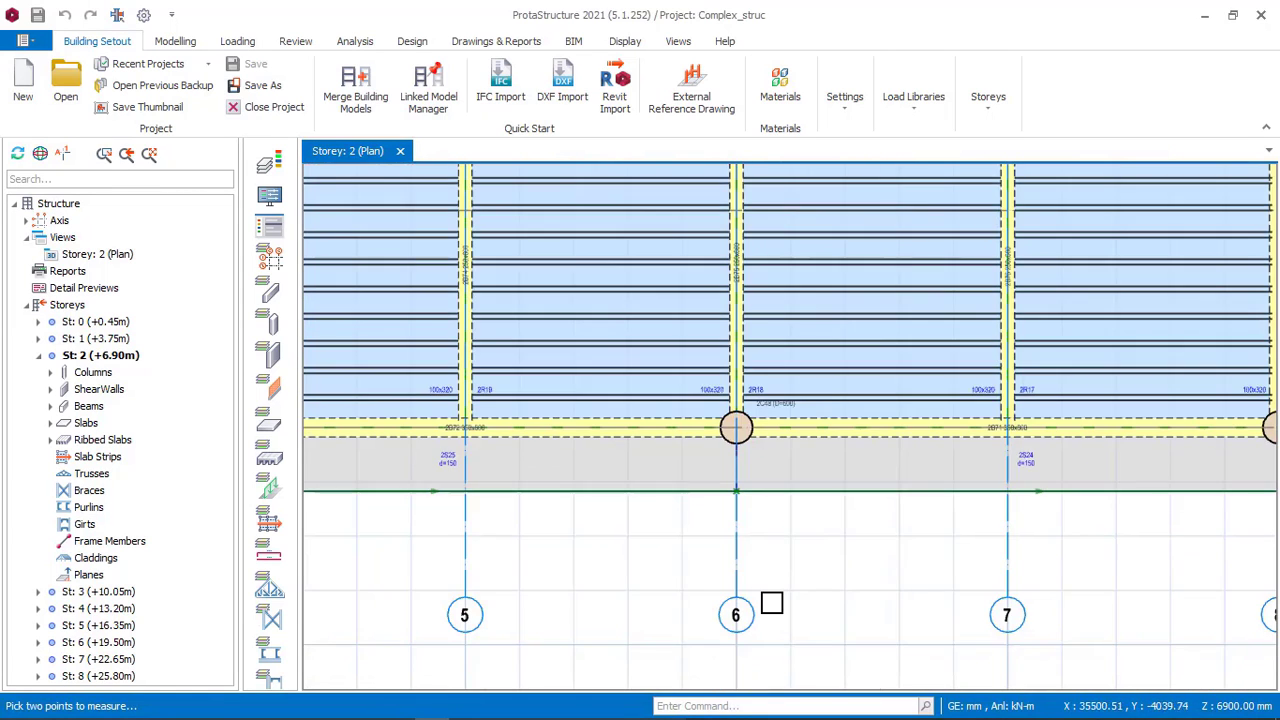
scroll(1008, 491, up, 2)
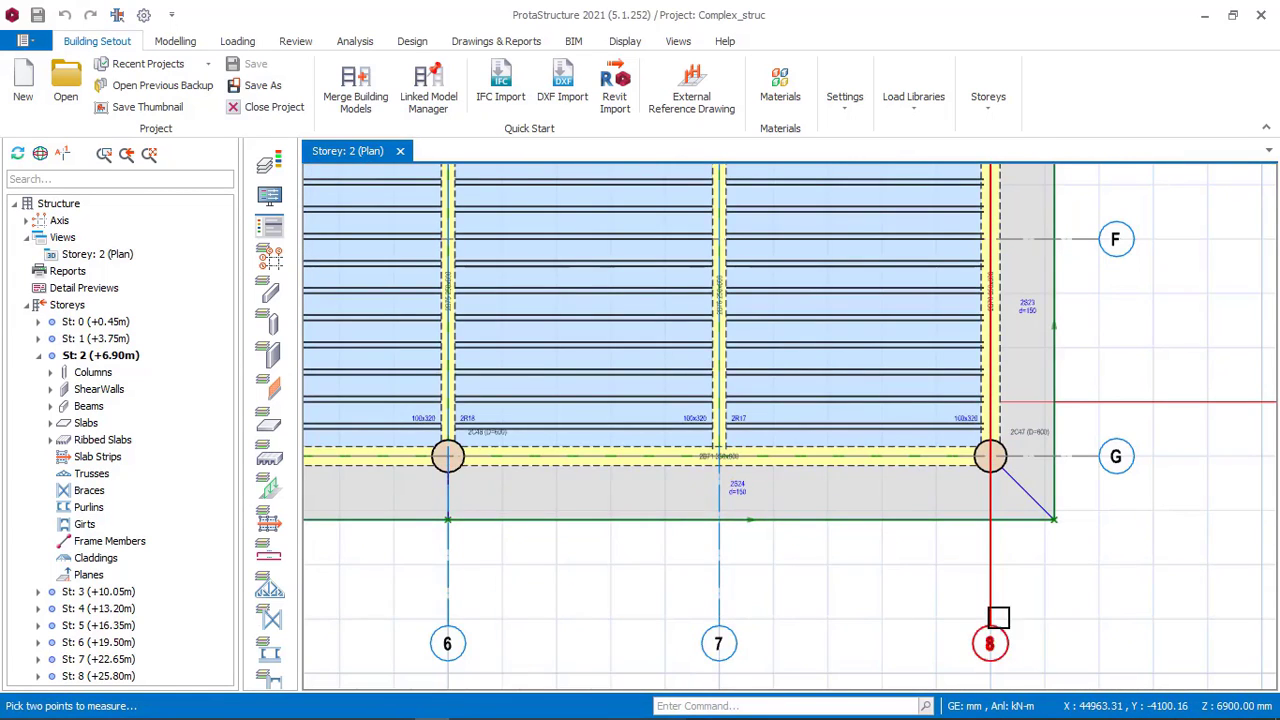
scroll(997, 600, down, 2)
mouse_move(1005, 510)
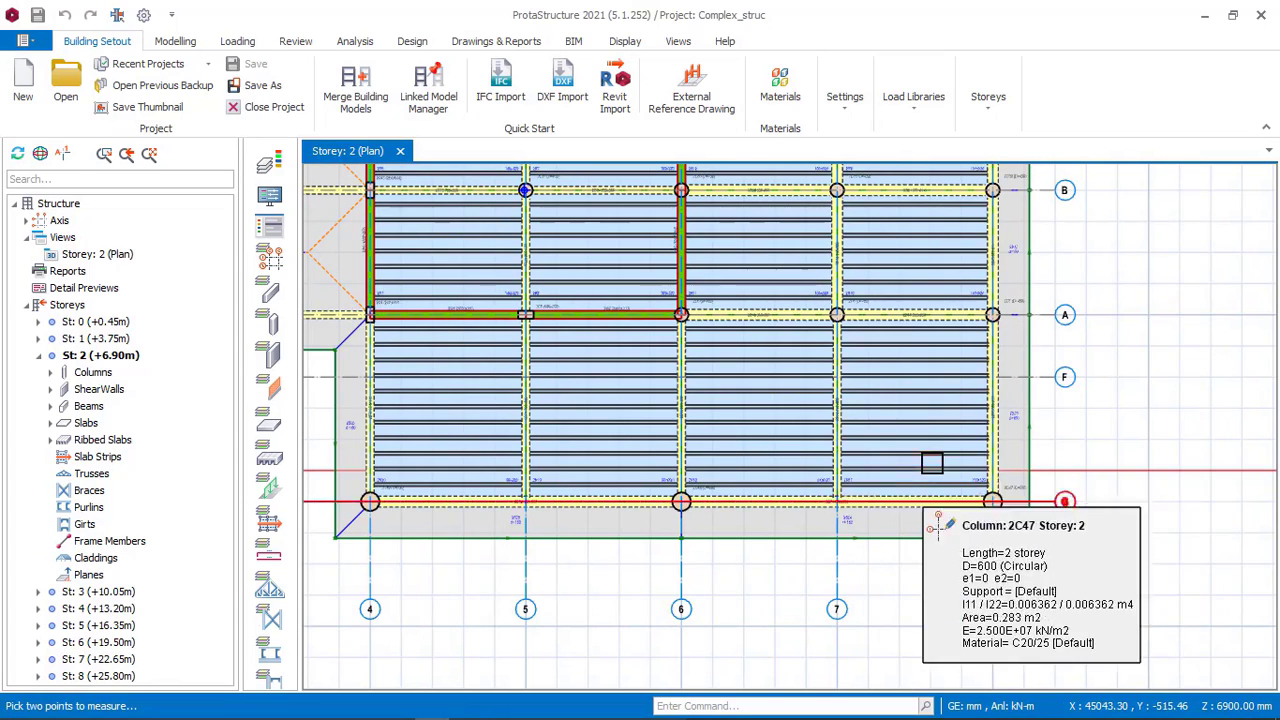
scroll(960, 457, down, 1)
mouse_move(832, 718)
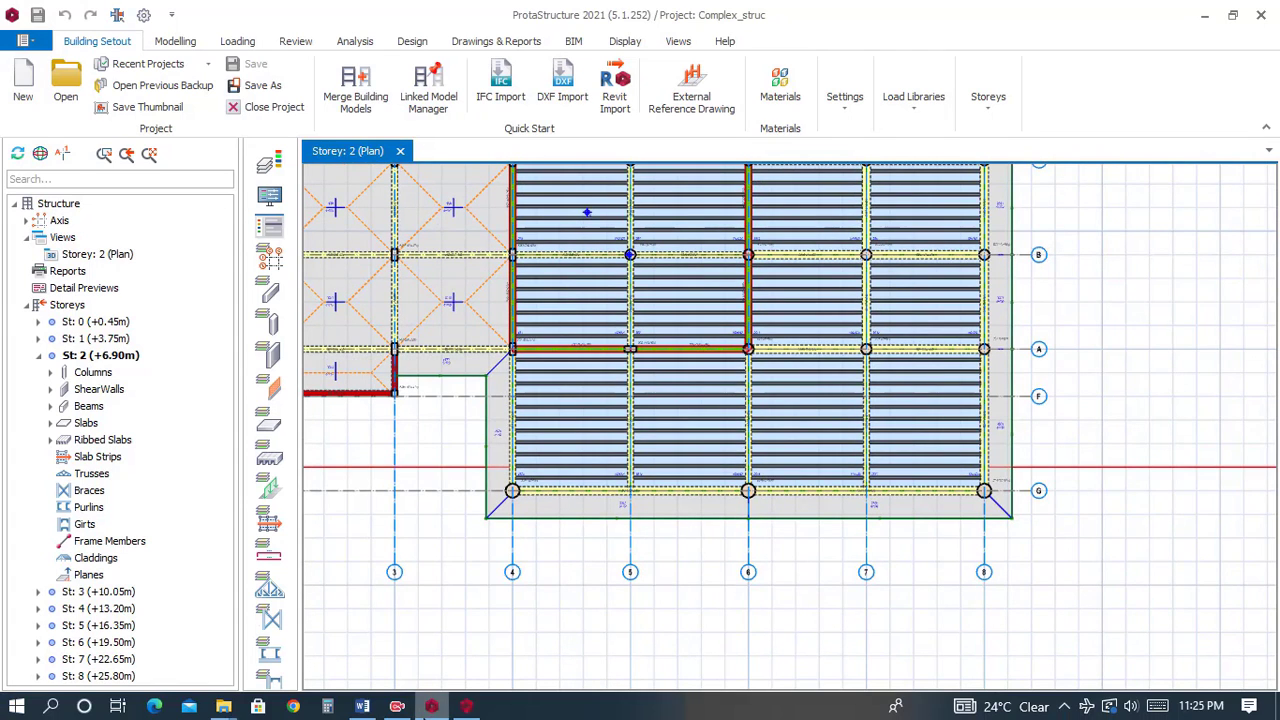
Switch to the project and start a concrete column with a circular section.
click(465, 707)
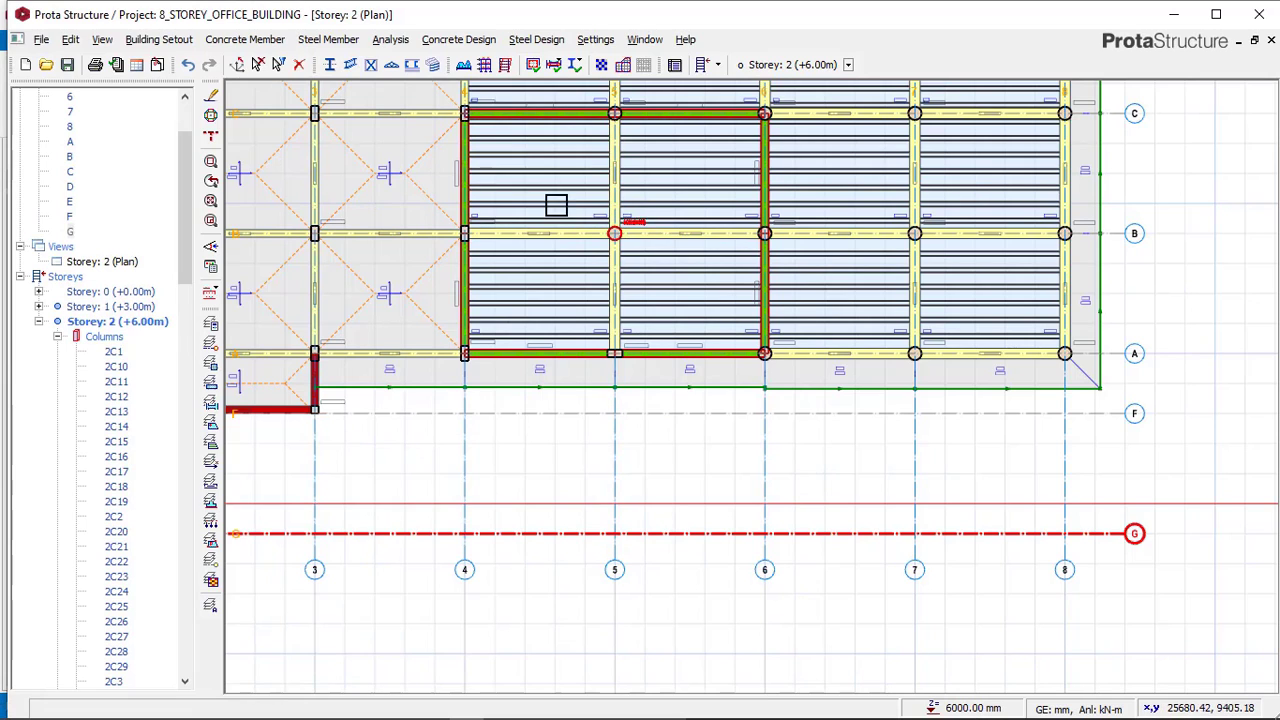
click(258, 45)
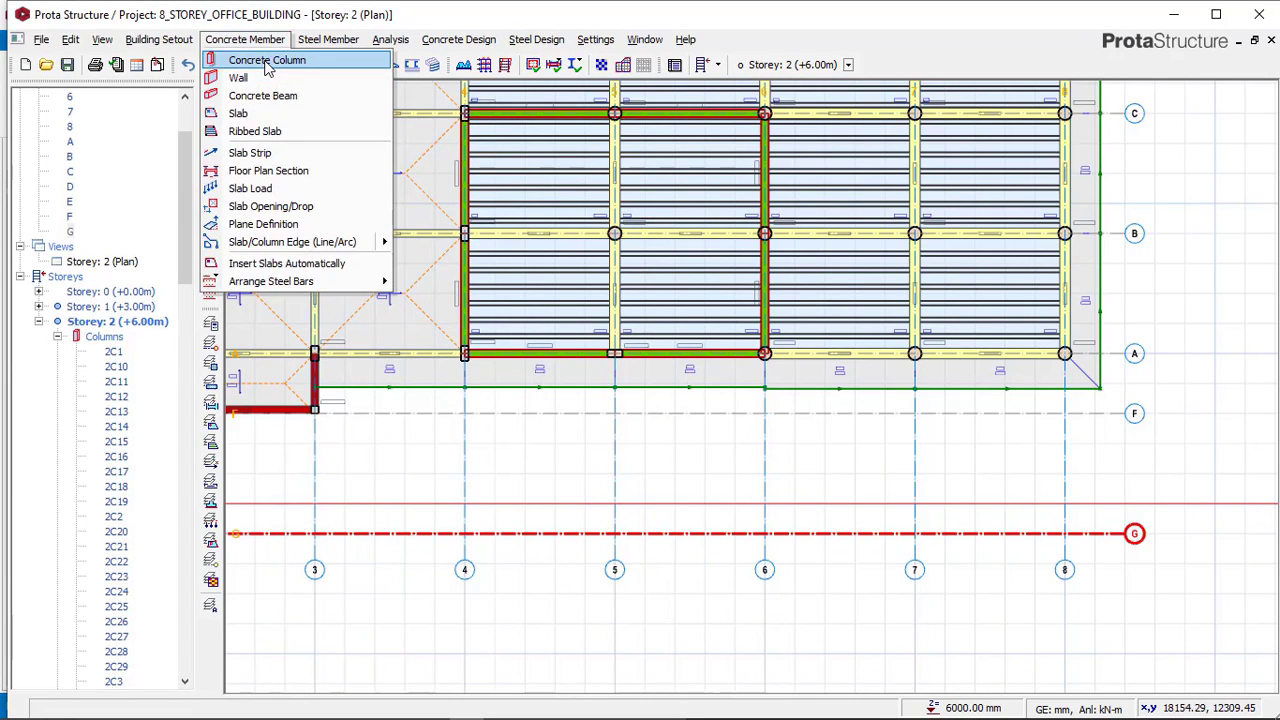
click(268, 55)
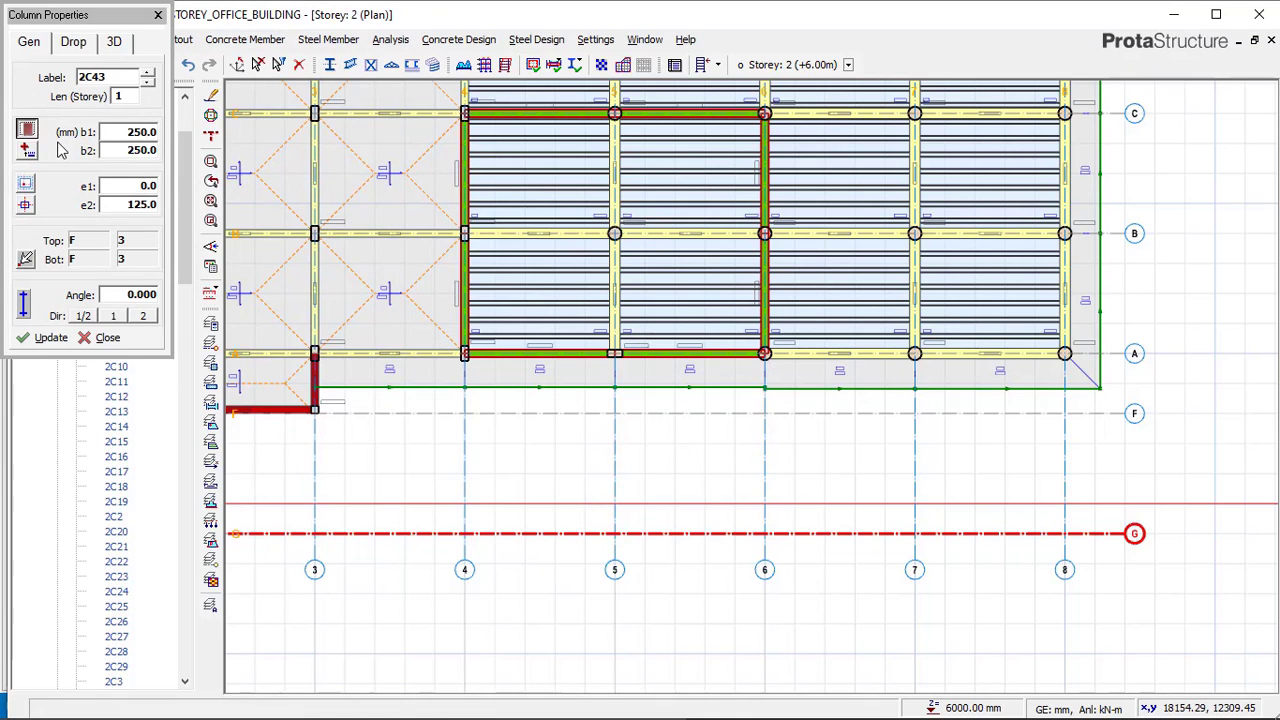
click(27, 129)
click(402, 173)
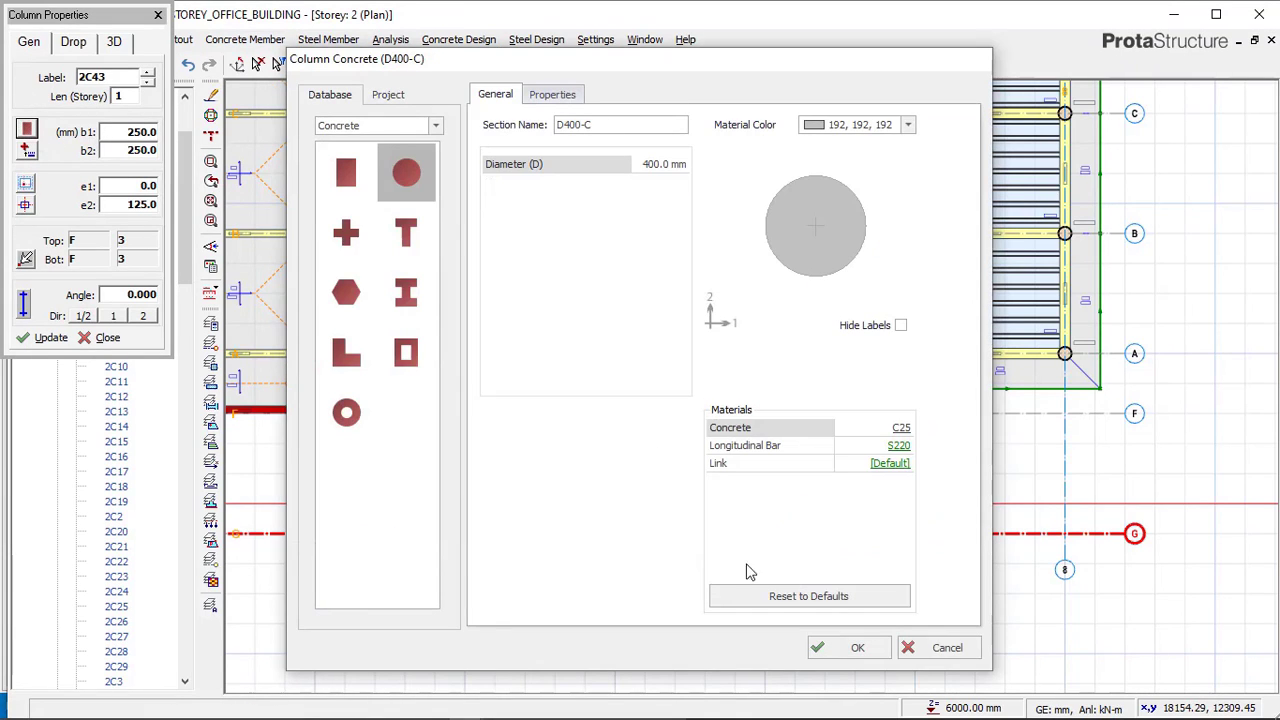
click(830, 645)
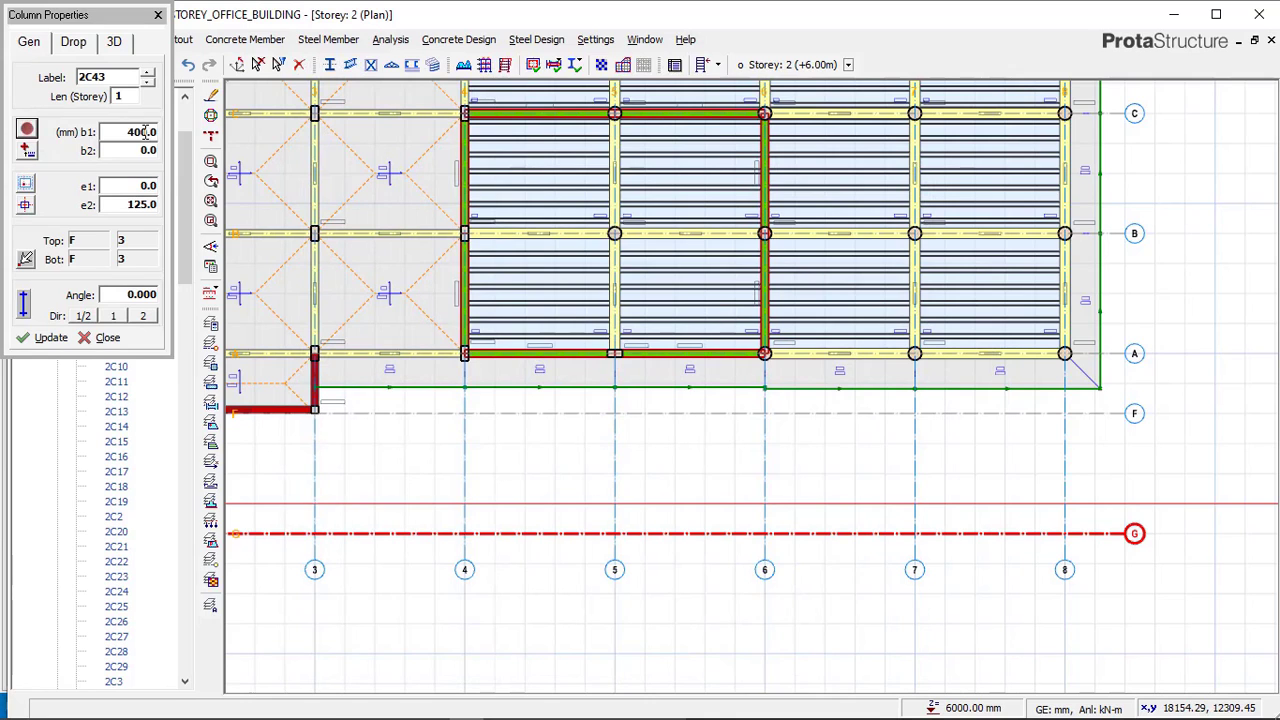
Set the column diameter to 600 mm and its eccentricity to centred alignment.
click(145, 132)
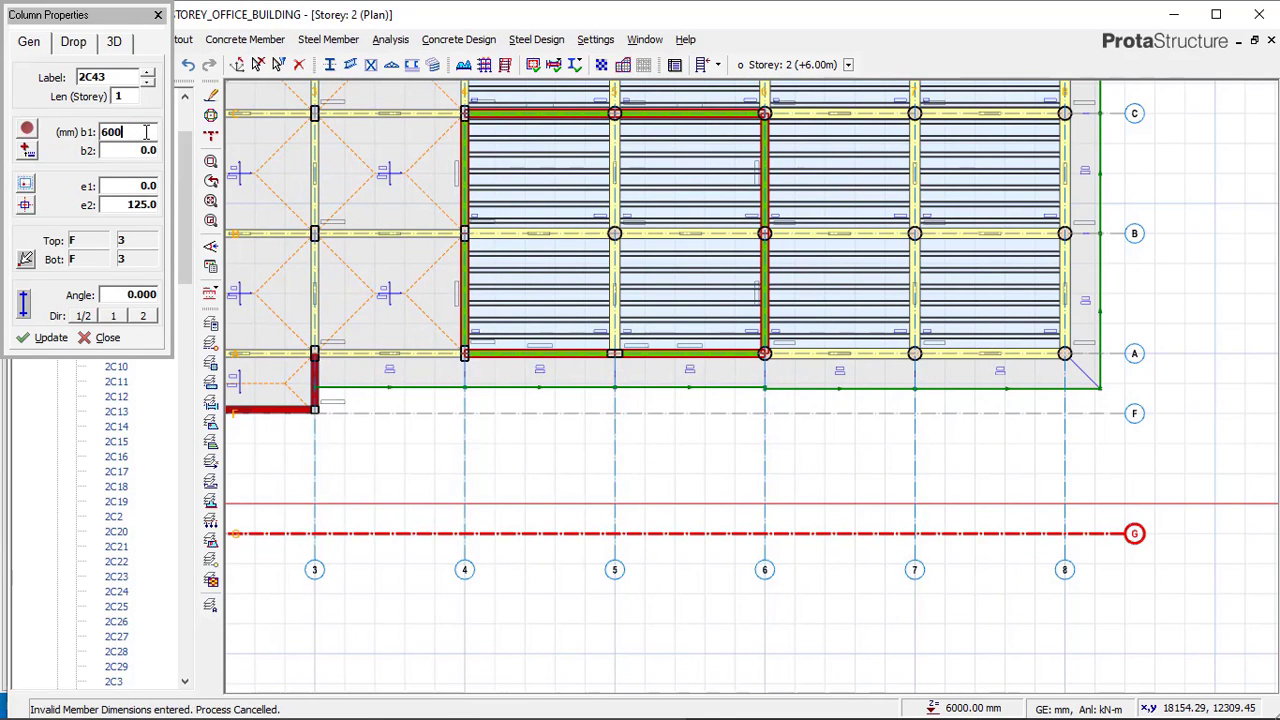
scroll(451, 521, up, 2)
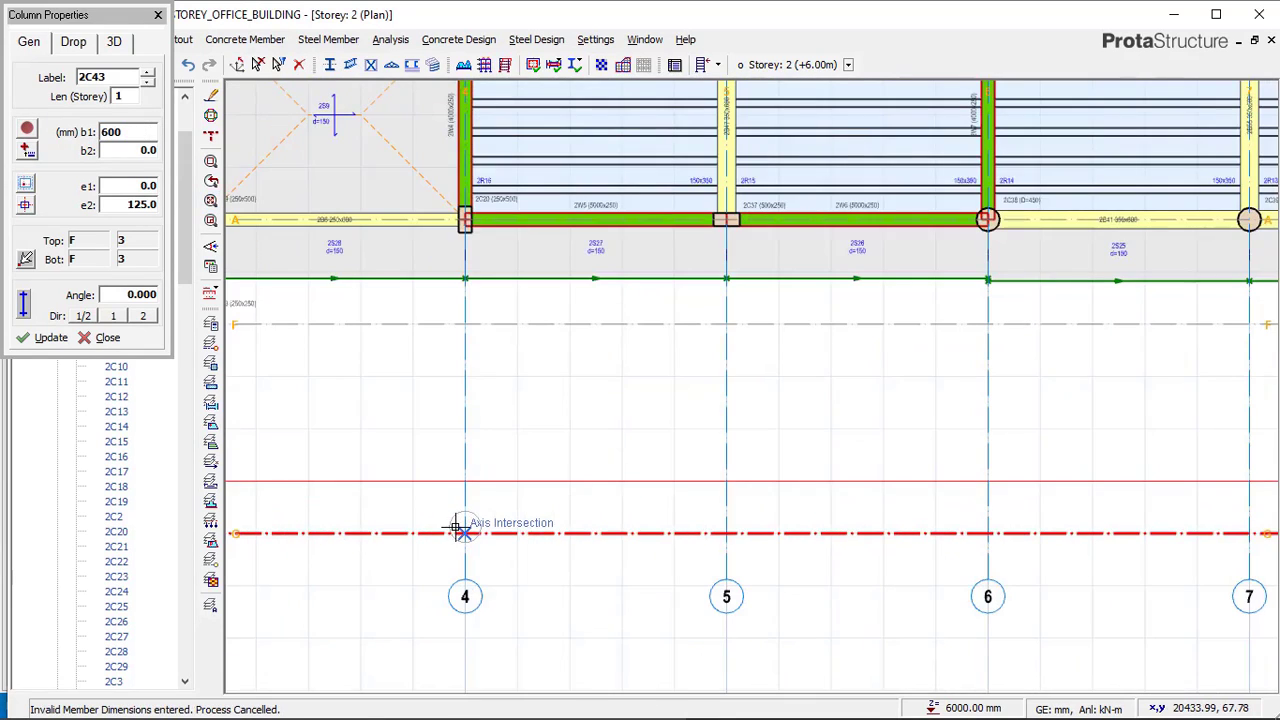
click(26, 205)
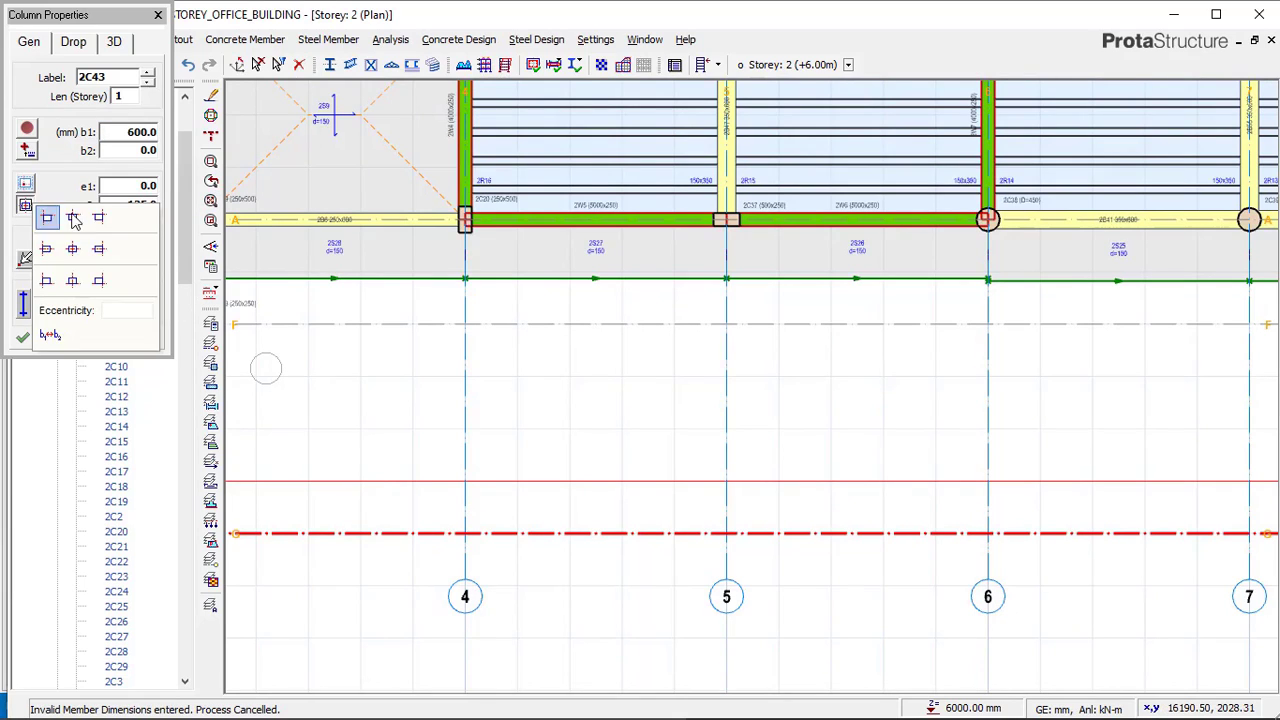
click(78, 250)
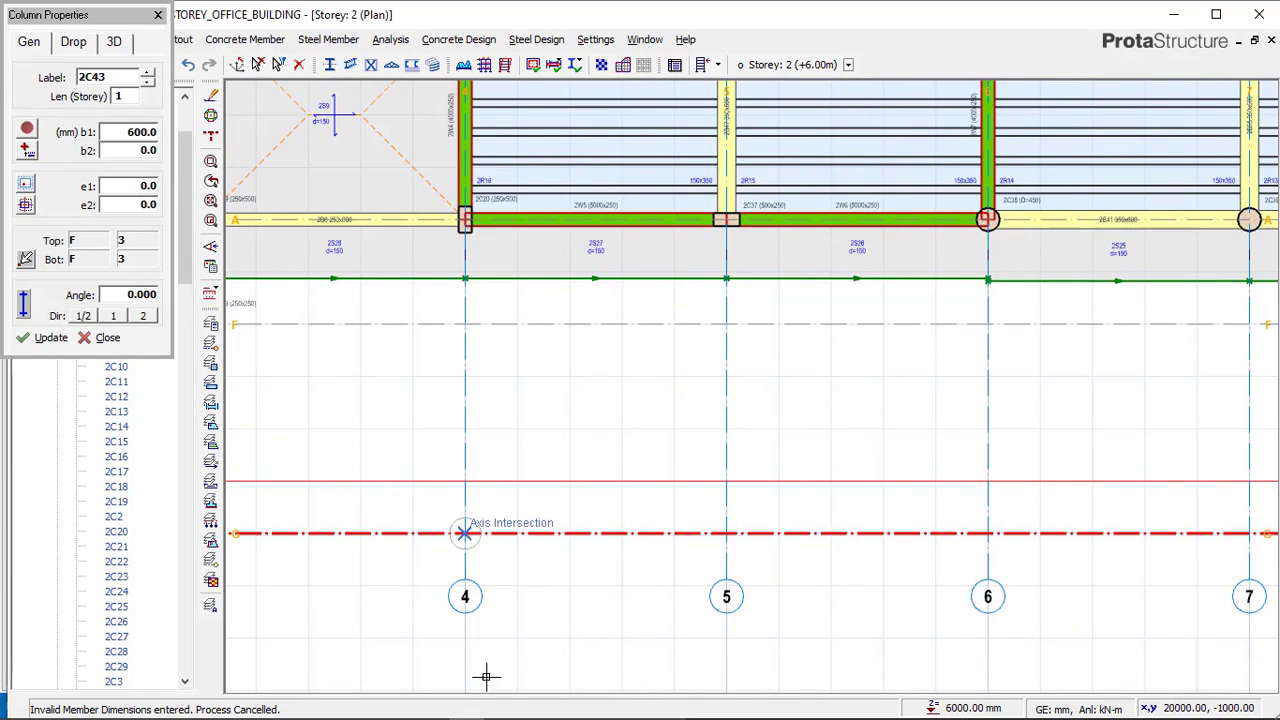
Place 600 mm circular columns on axis G at axes 4, 6 and 8.
click(464, 533)
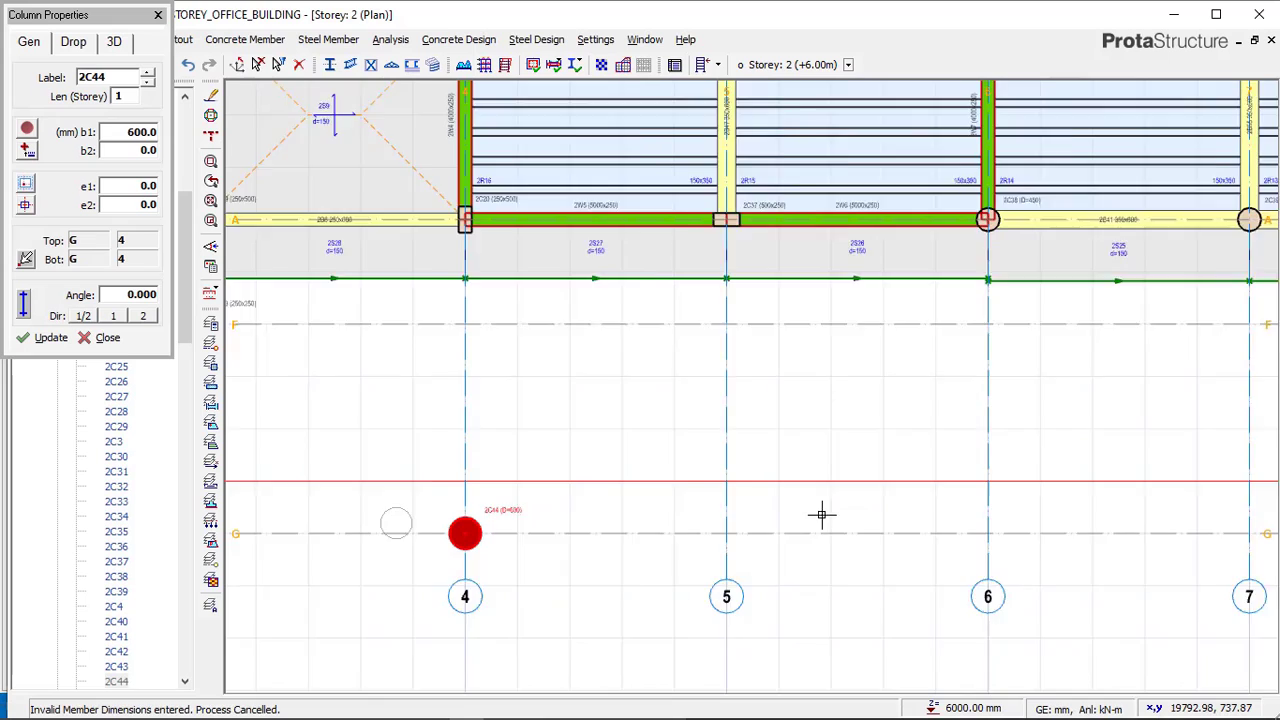
scroll(396, 524, down, 1)
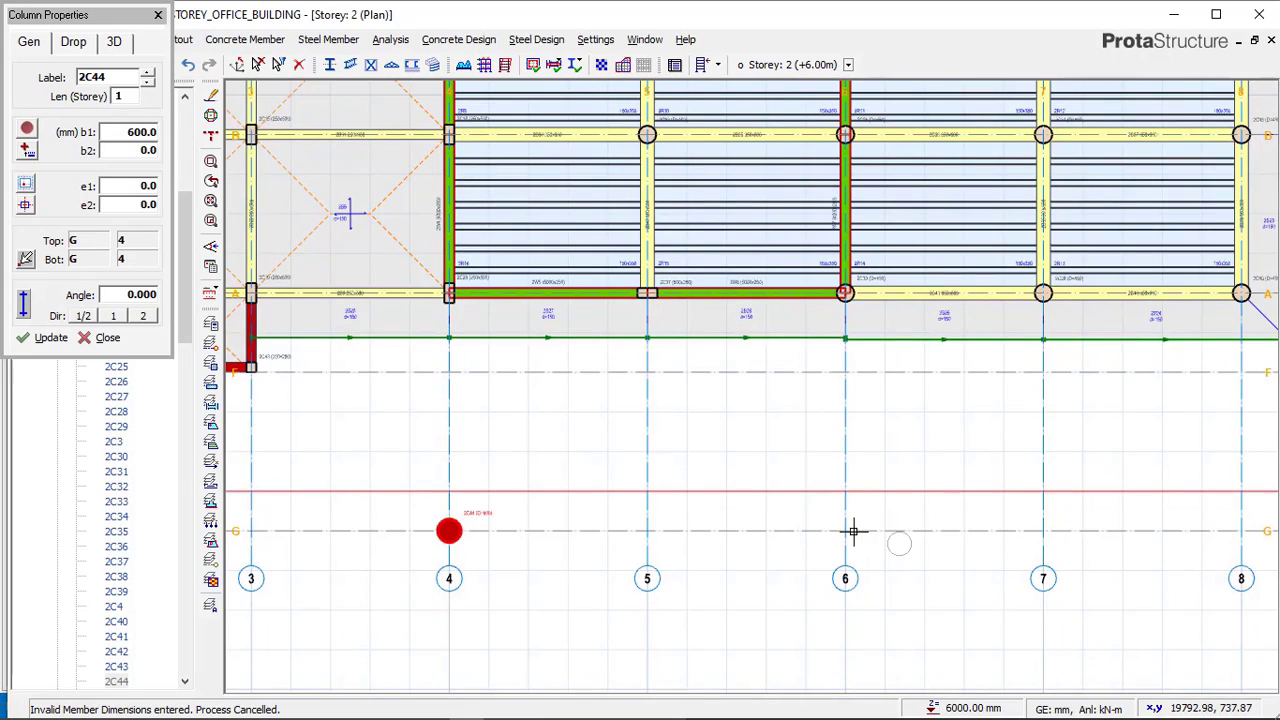
scroll(632, 438, down, 1)
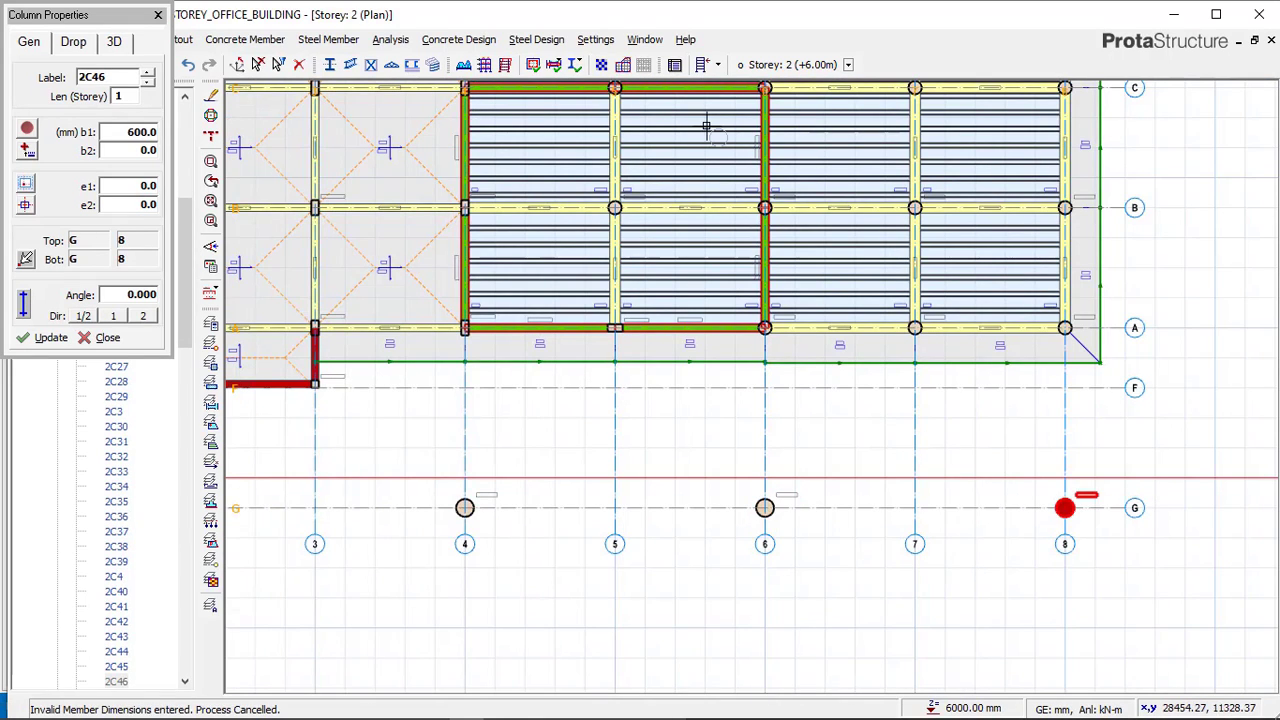
Return to the reference model's storey 2 plan to compare the axis G columns.
mouse_move(443, 712)
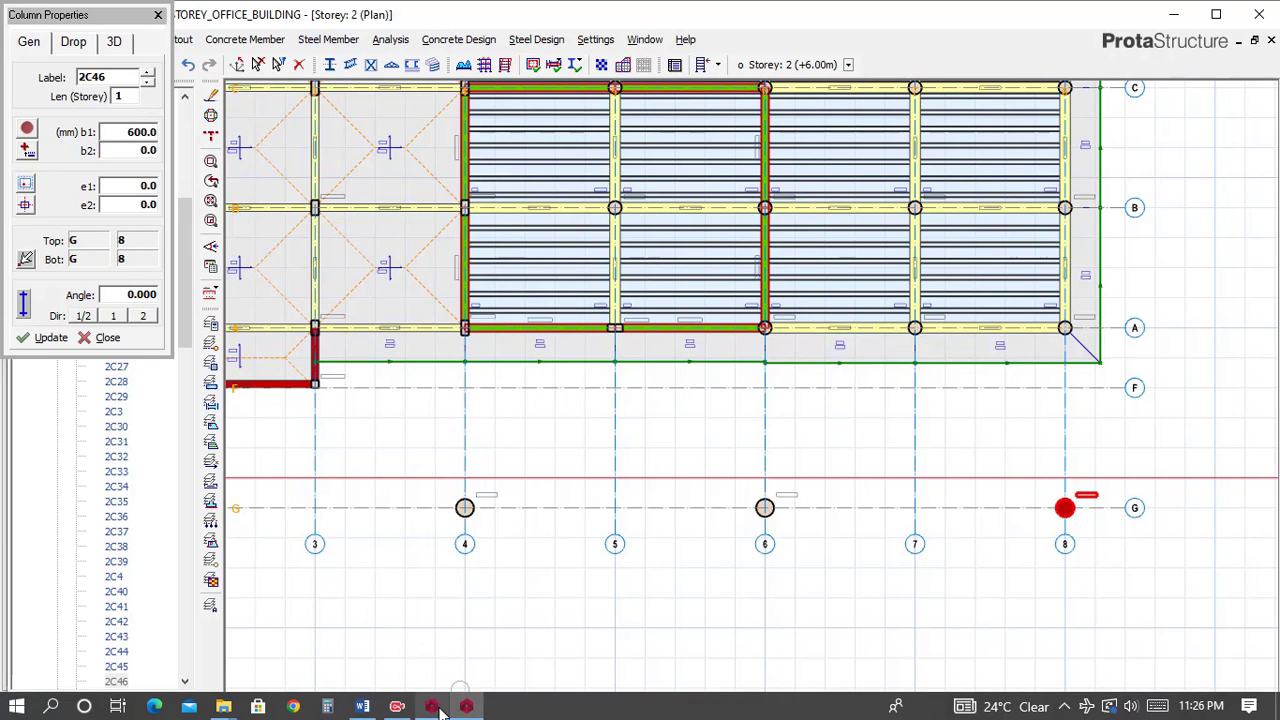
click(440, 708)
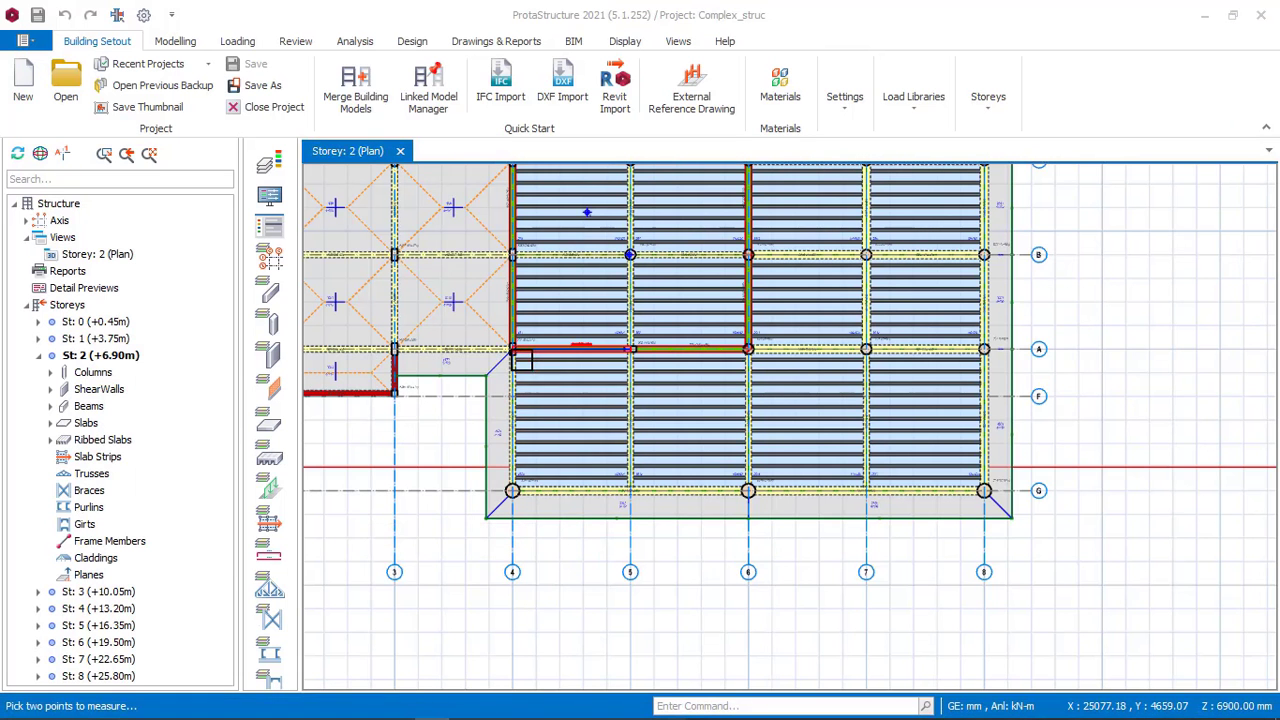
scroll(520, 362, up, 2)
scroll(514, 354, down, 1)
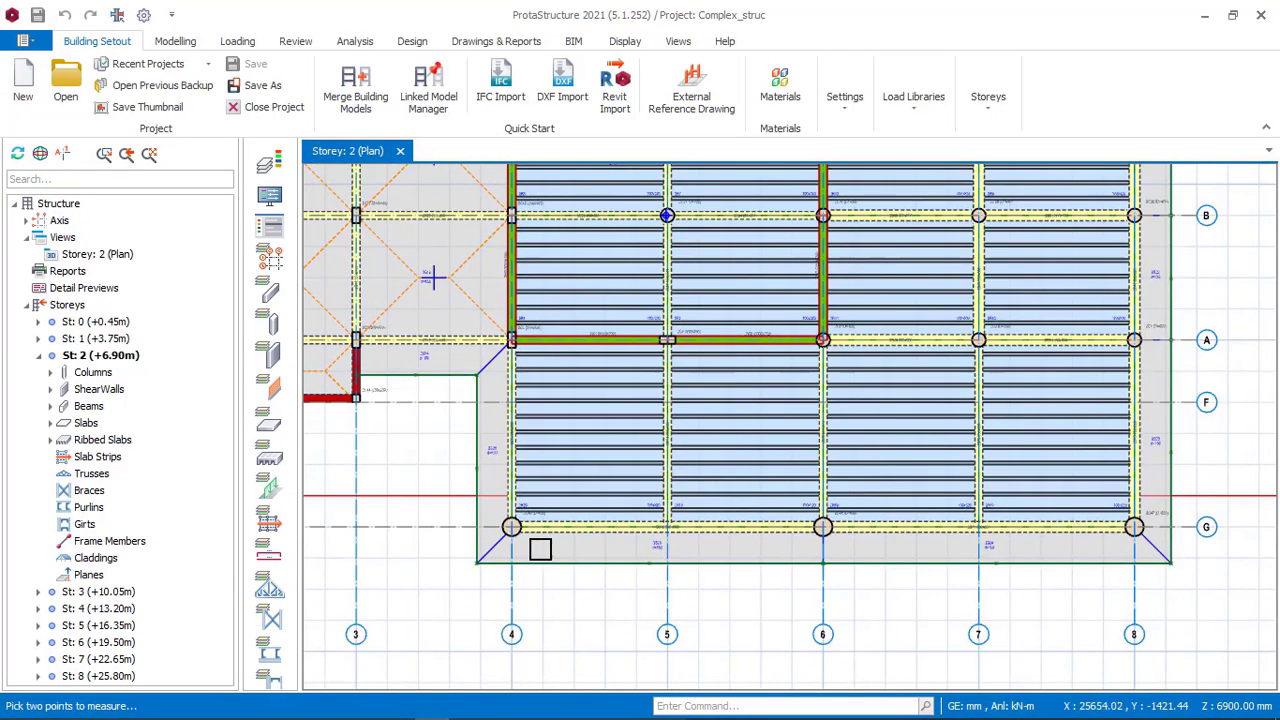
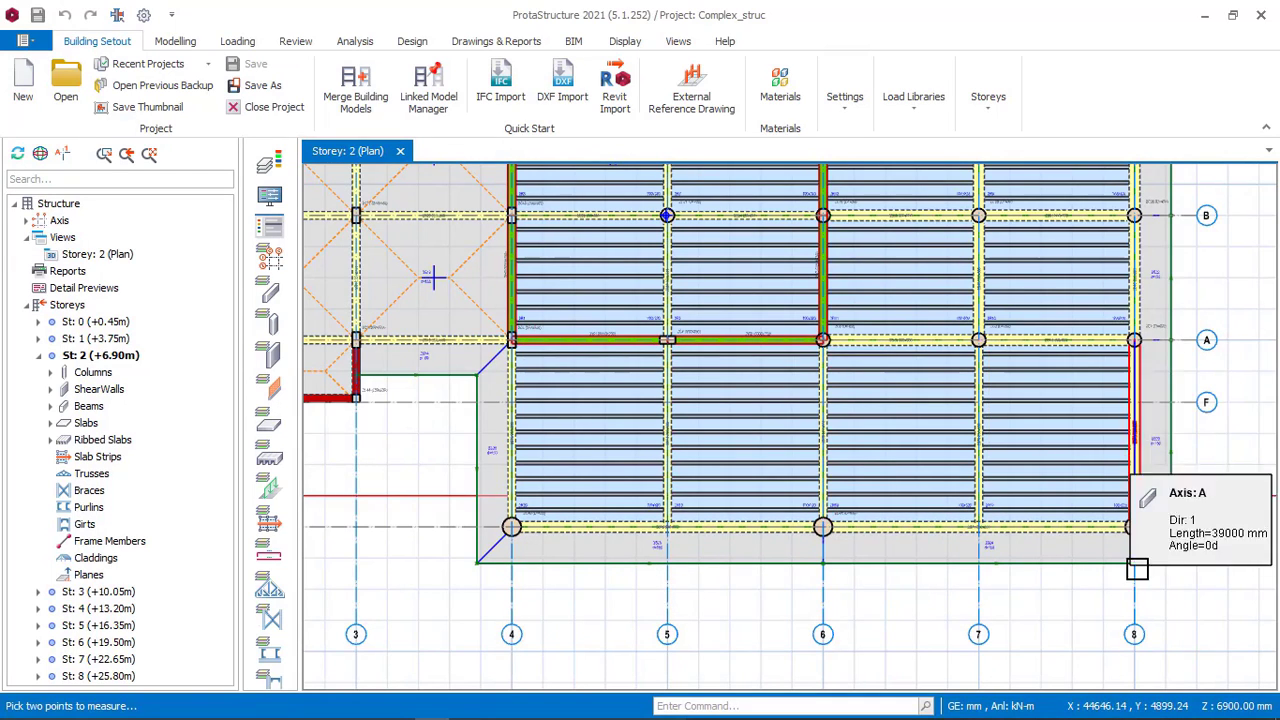
Examine the reference model's beams between axes A and G along axes 4 to 8.
scroll(535, 385, up, 5)
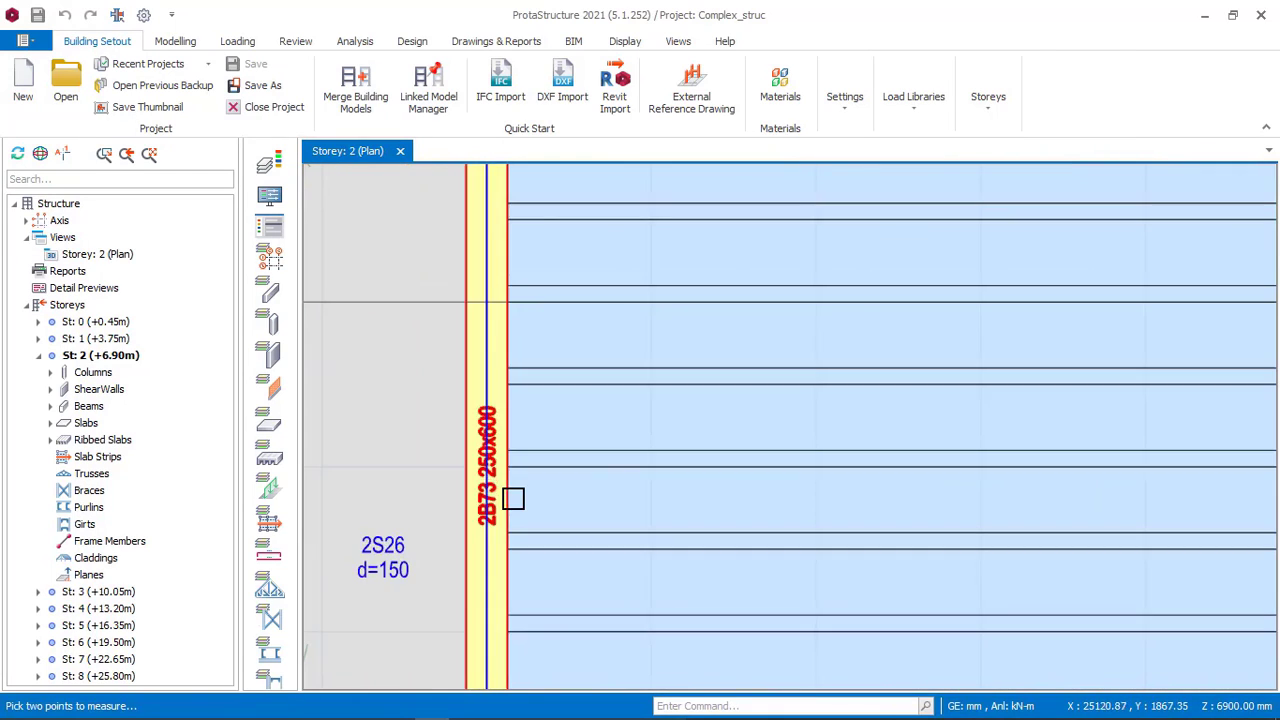
scroll(494, 455, down, 5)
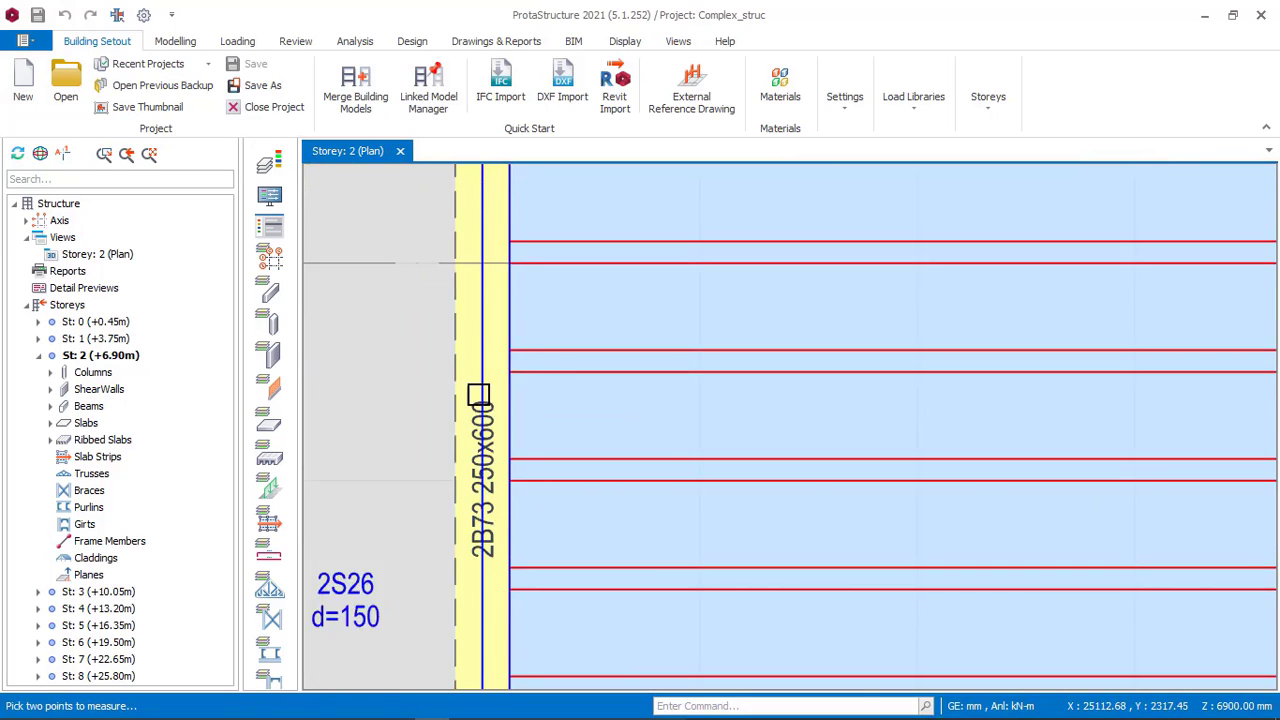
scroll(500, 390, down, 5)
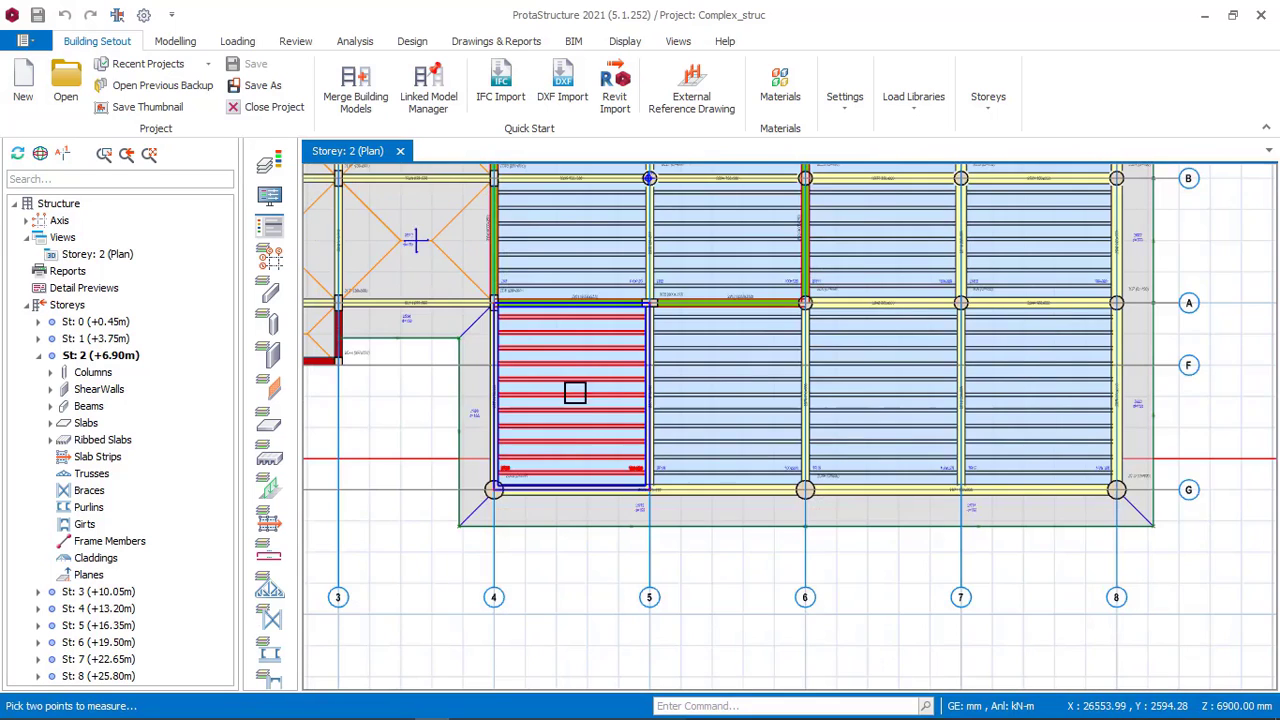
scroll(1172, 404, up, 6)
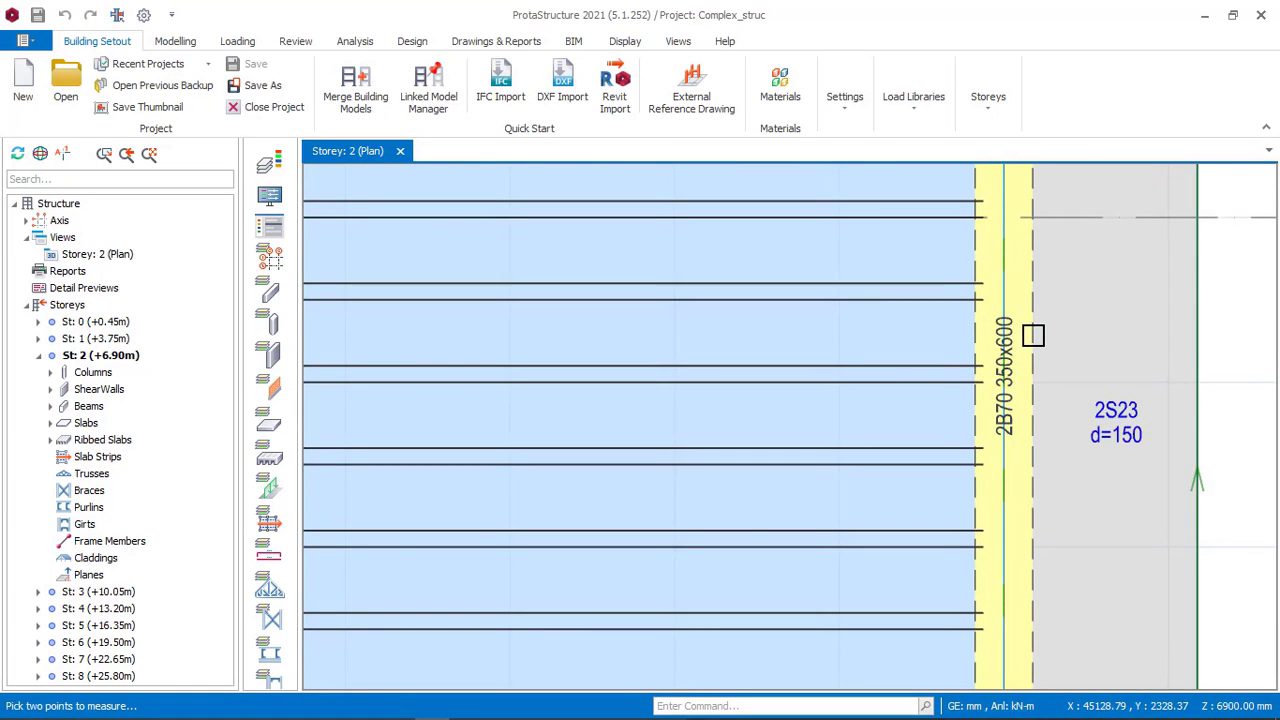
scroll(1050, 340, down, 4)
scroll(1089, 431, up, 4)
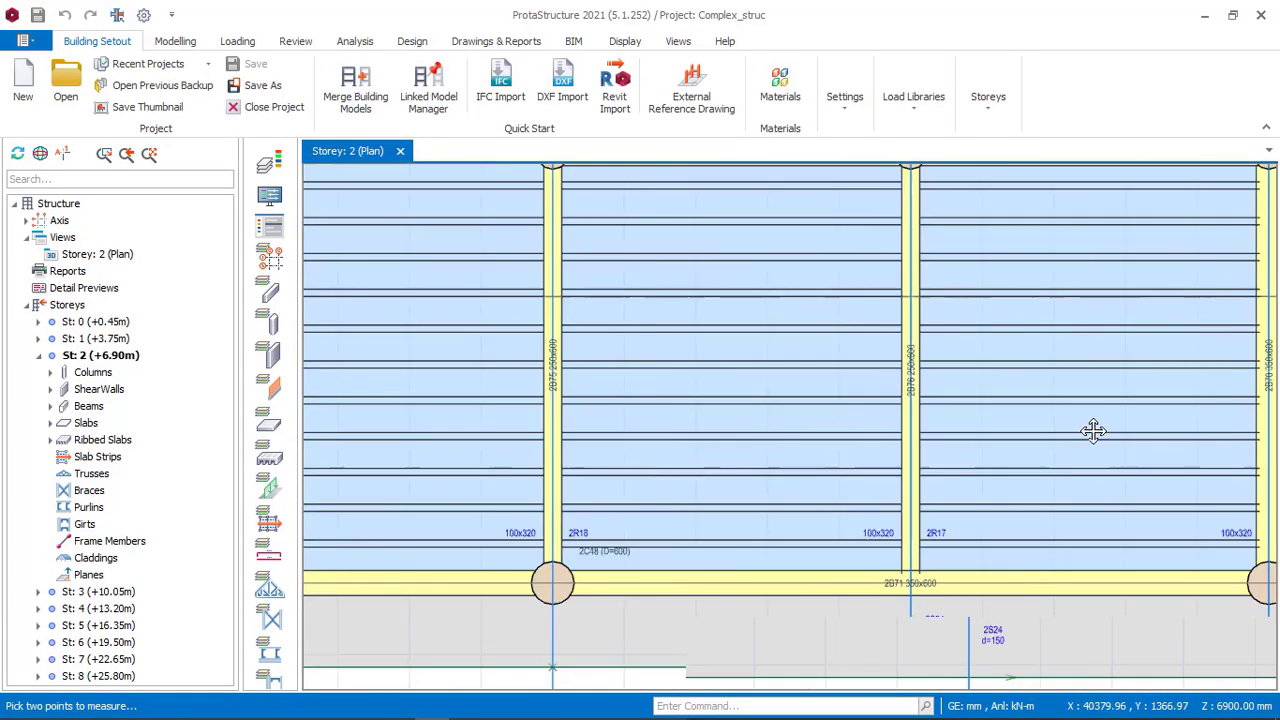
middle_drag(701, 409, 804, 410)
scroll(813, 412, up, 3)
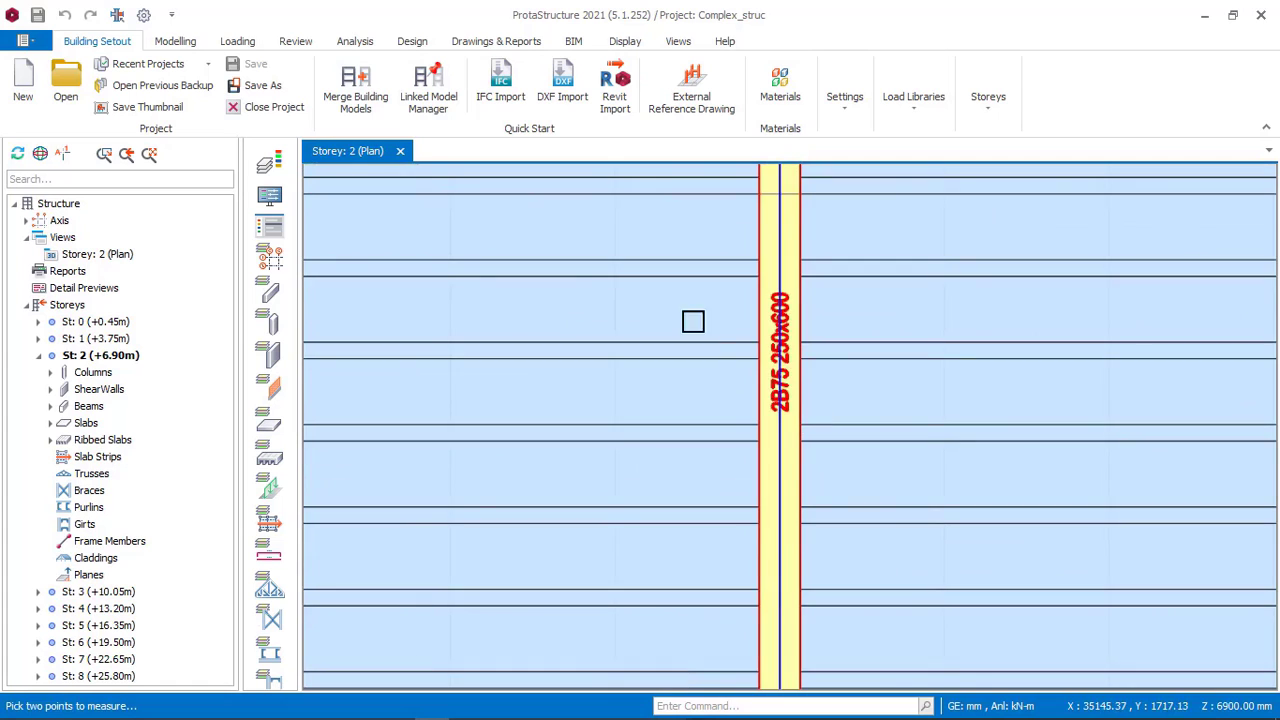
scroll(689, 322, down, 2)
scroll(712, 343, down, 2)
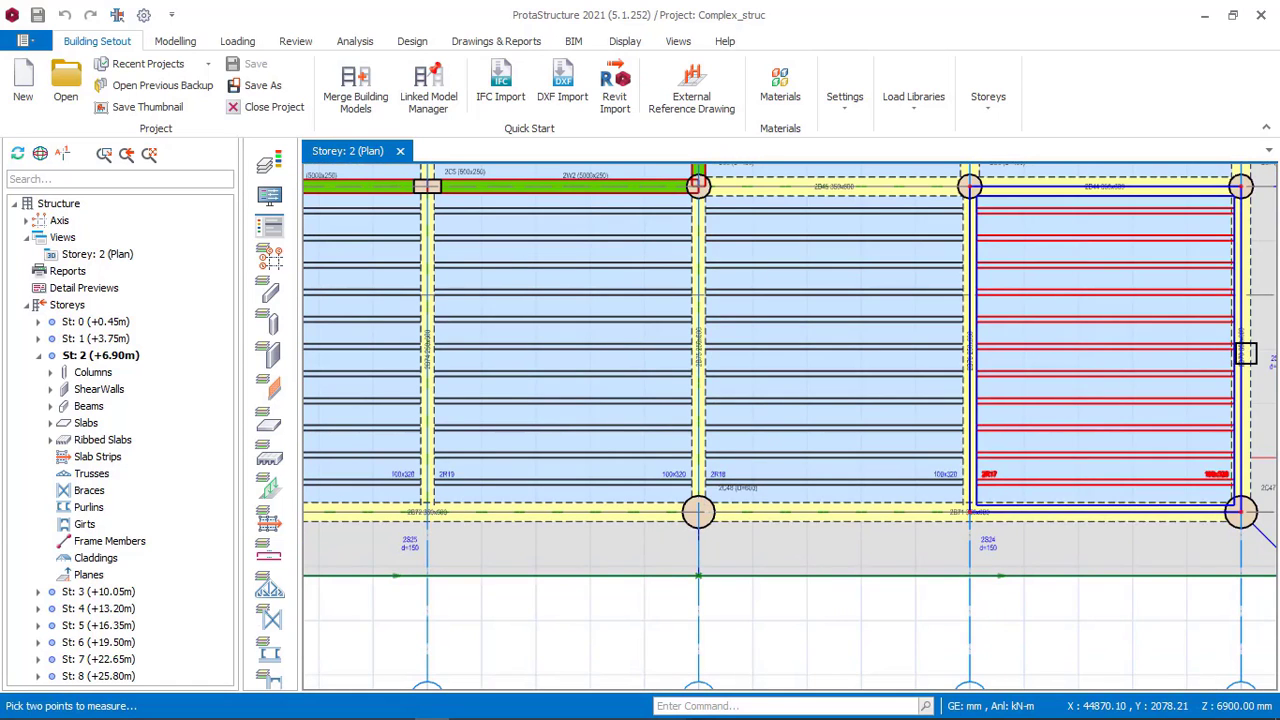
scroll(803, 466, down, 1)
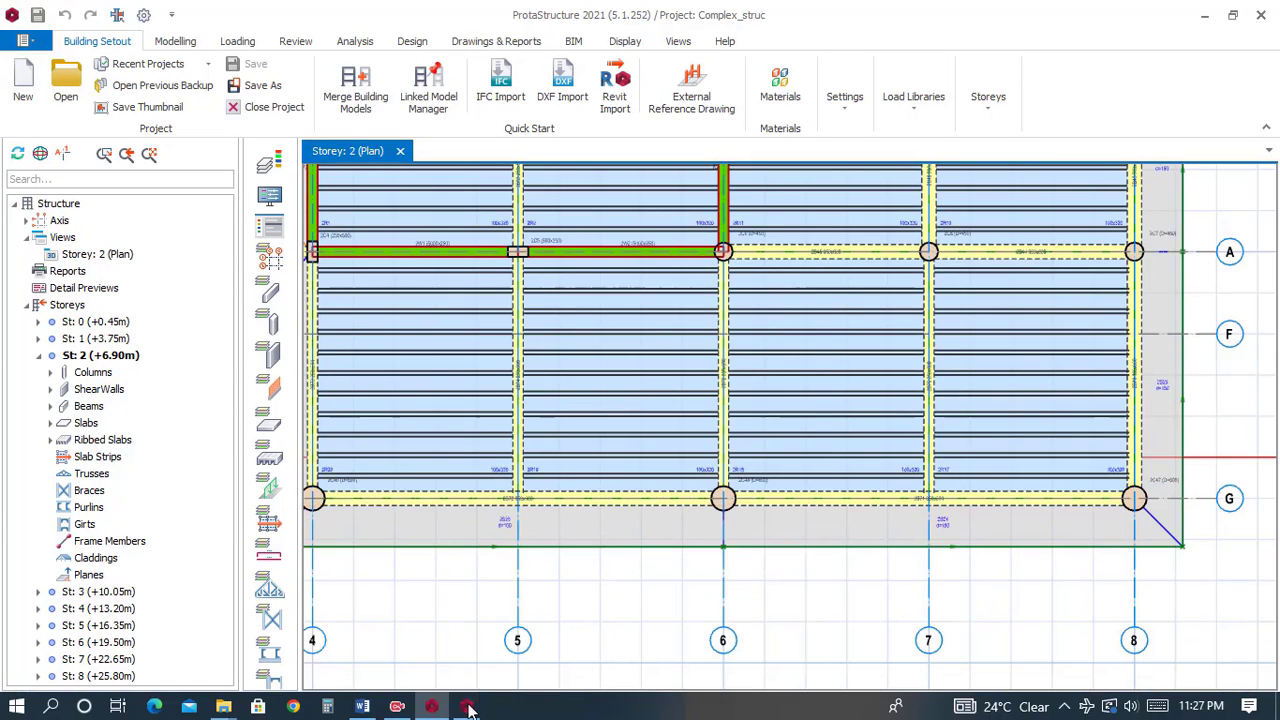
Switch to the project, close the column properties and start a concrete beam 250 mm wide and 600 mm deep.
mouse_move(468, 708)
click(530, 600)
scroll(600, 390, up, 2)
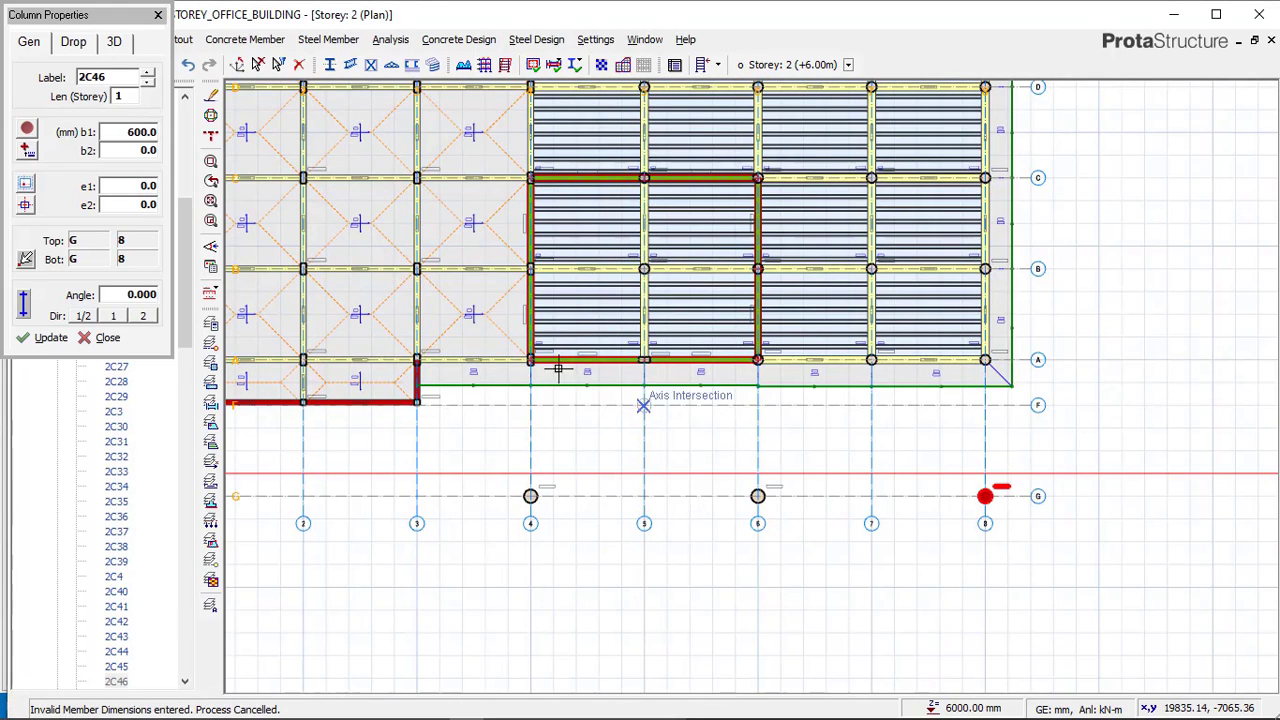
click(158, 16)
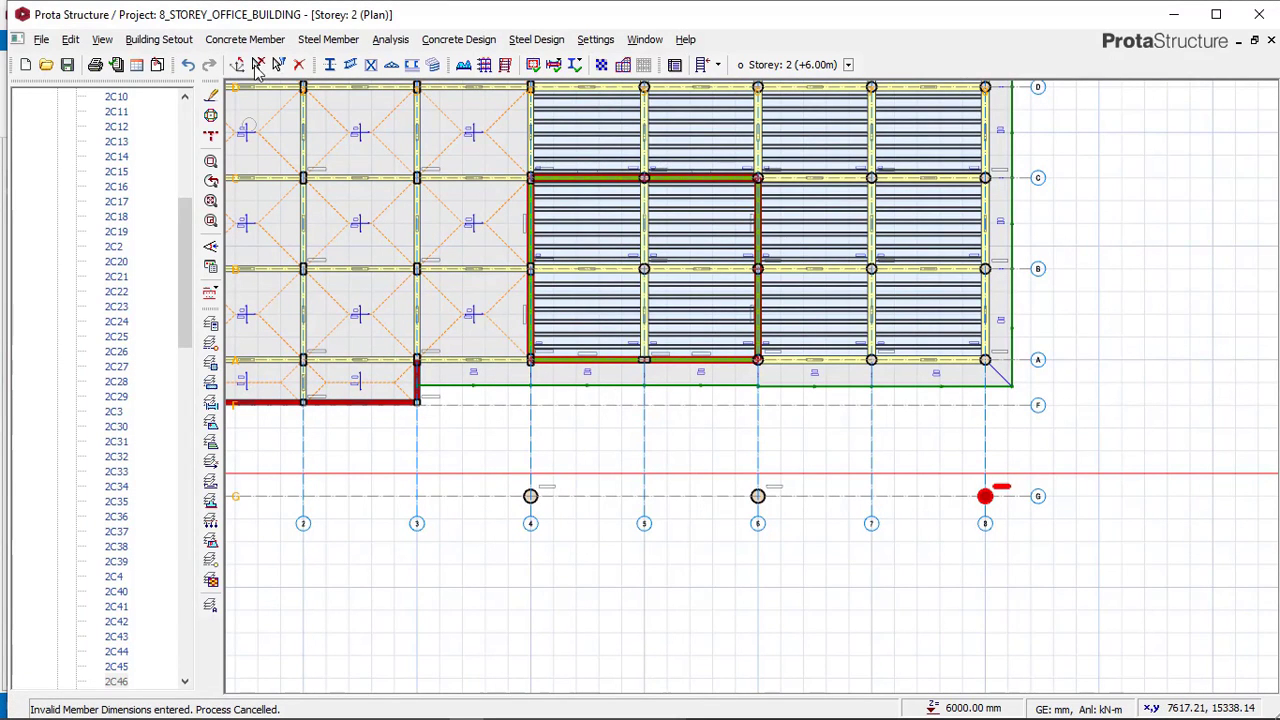
click(241, 42)
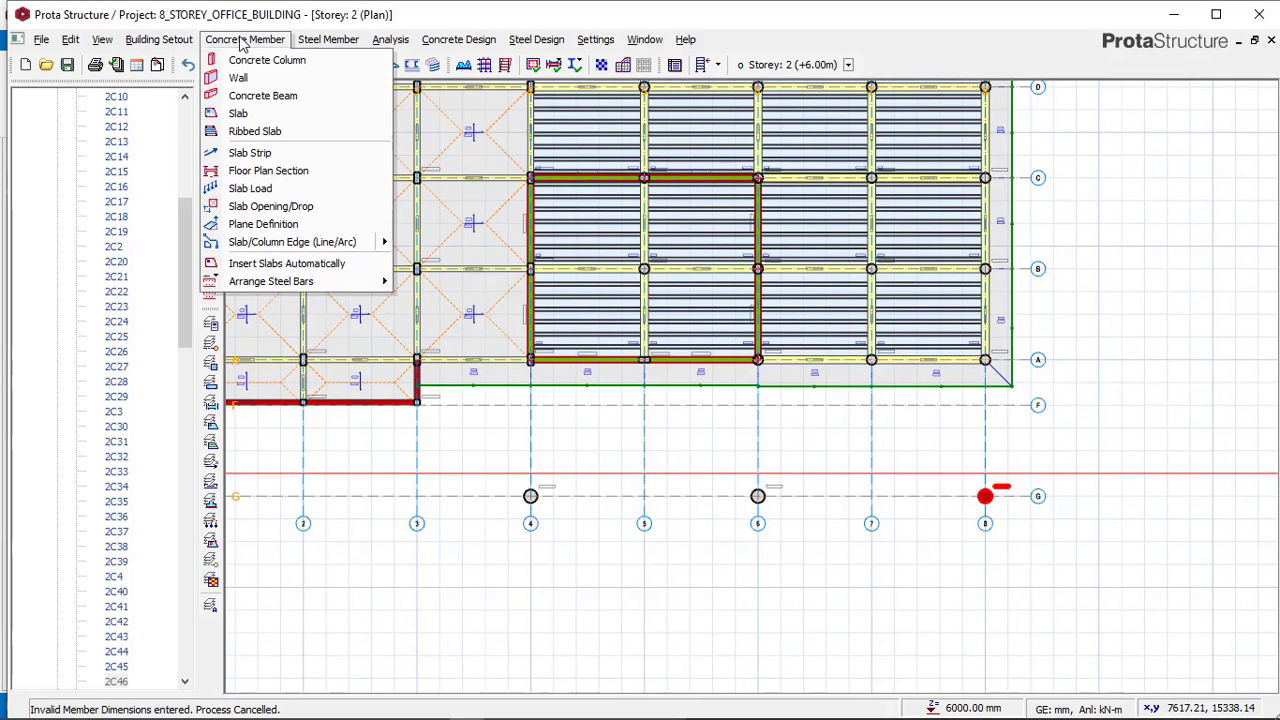
click(257, 94)
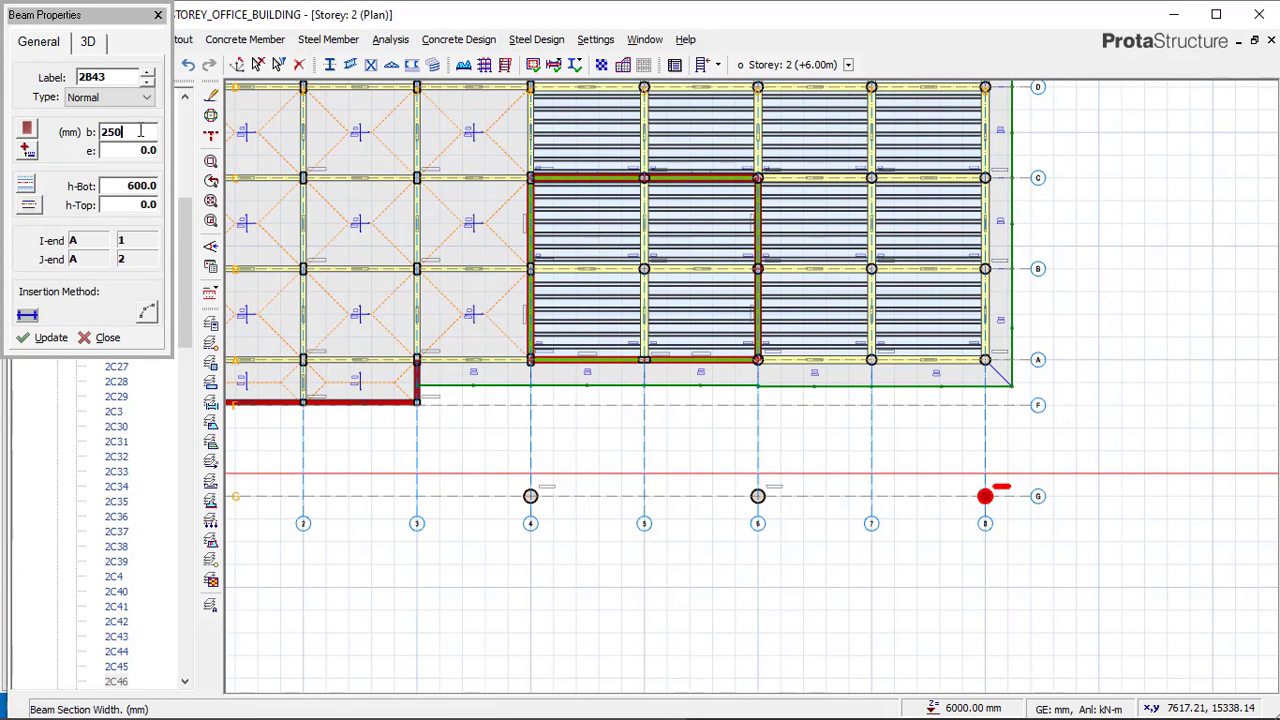
Place 250 × 600 mm beams along axes 4 and 6 between axes G and A.
scroll(510, 370, up, 3)
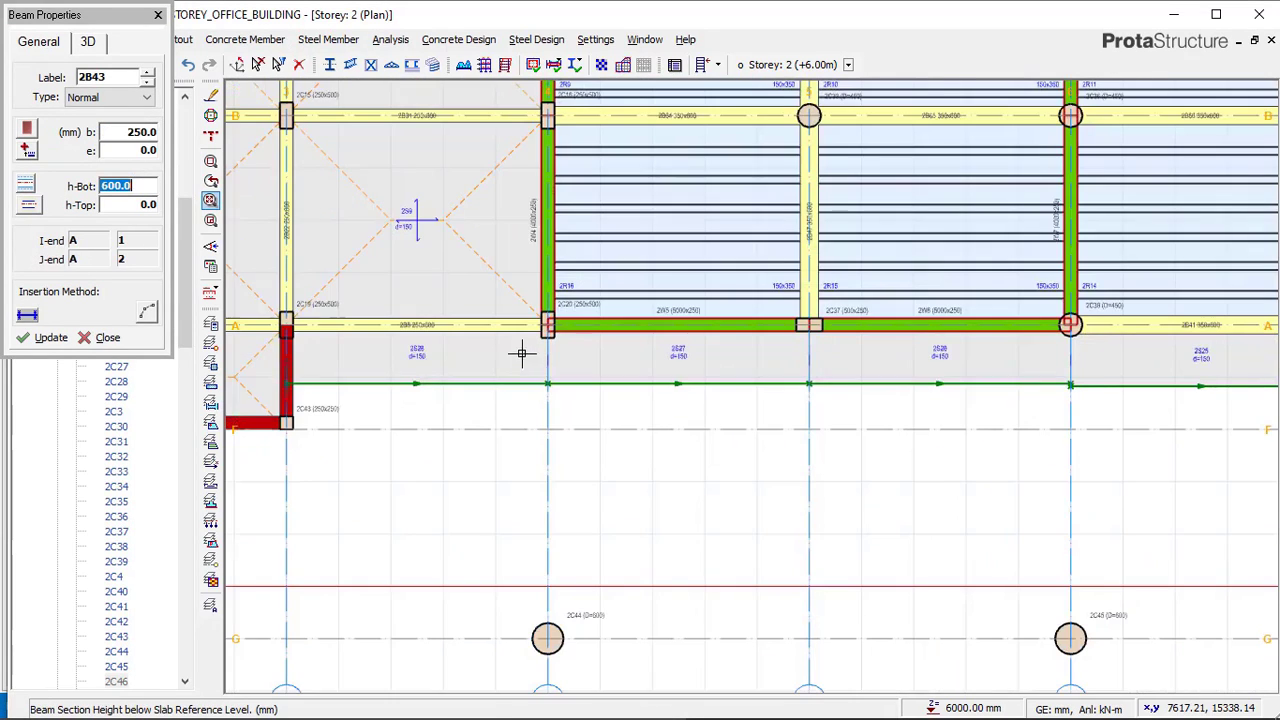
click(545, 632)
scroll(476, 368, down, 2)
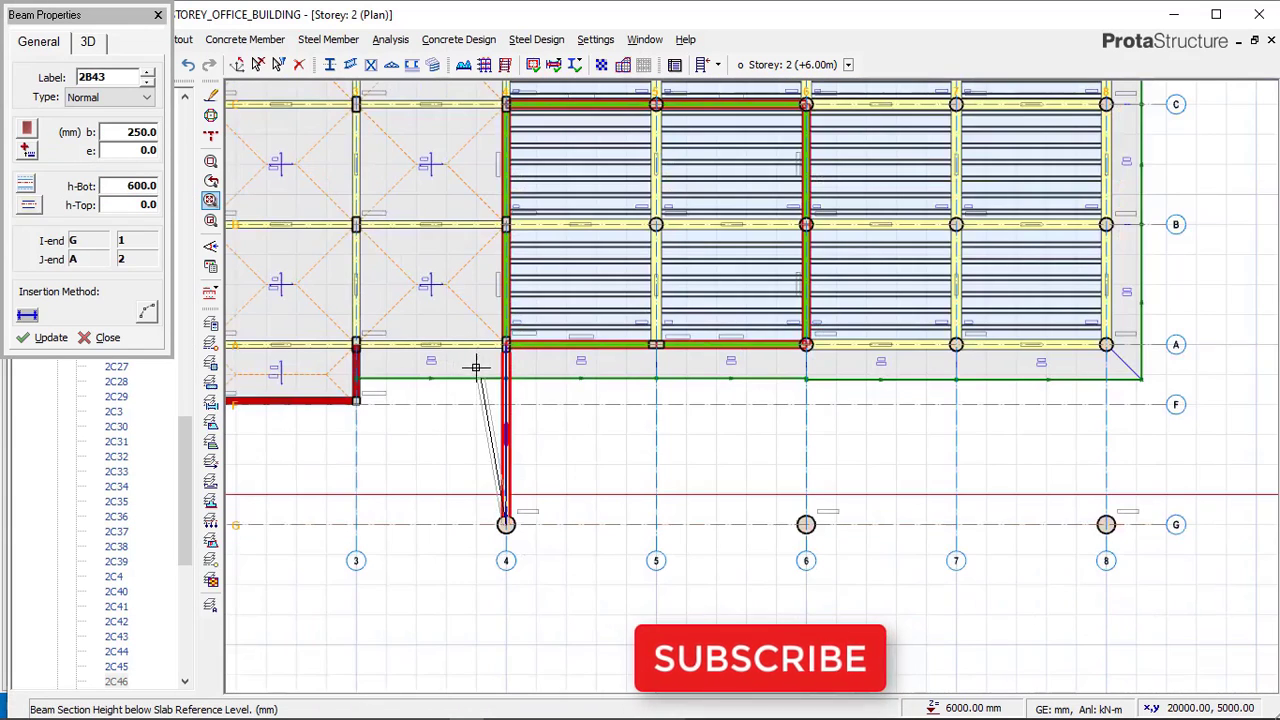
key(Escape)
click(799, 348)
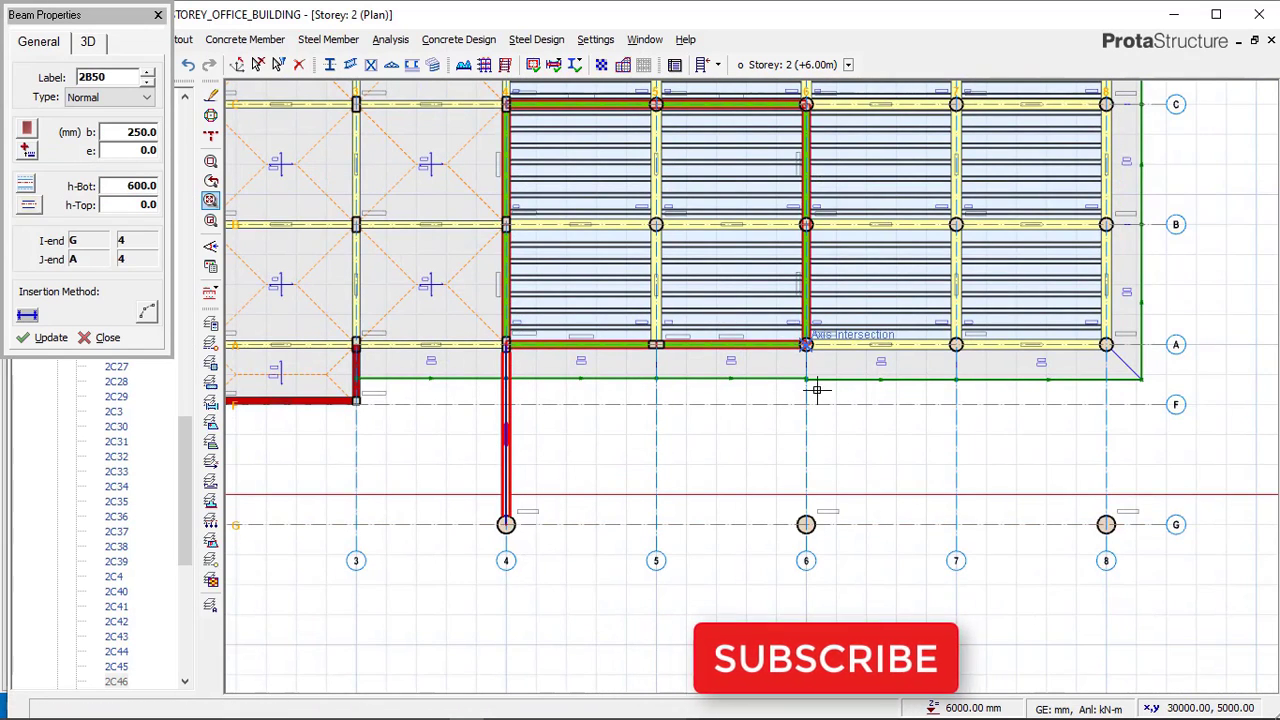
click(795, 510)
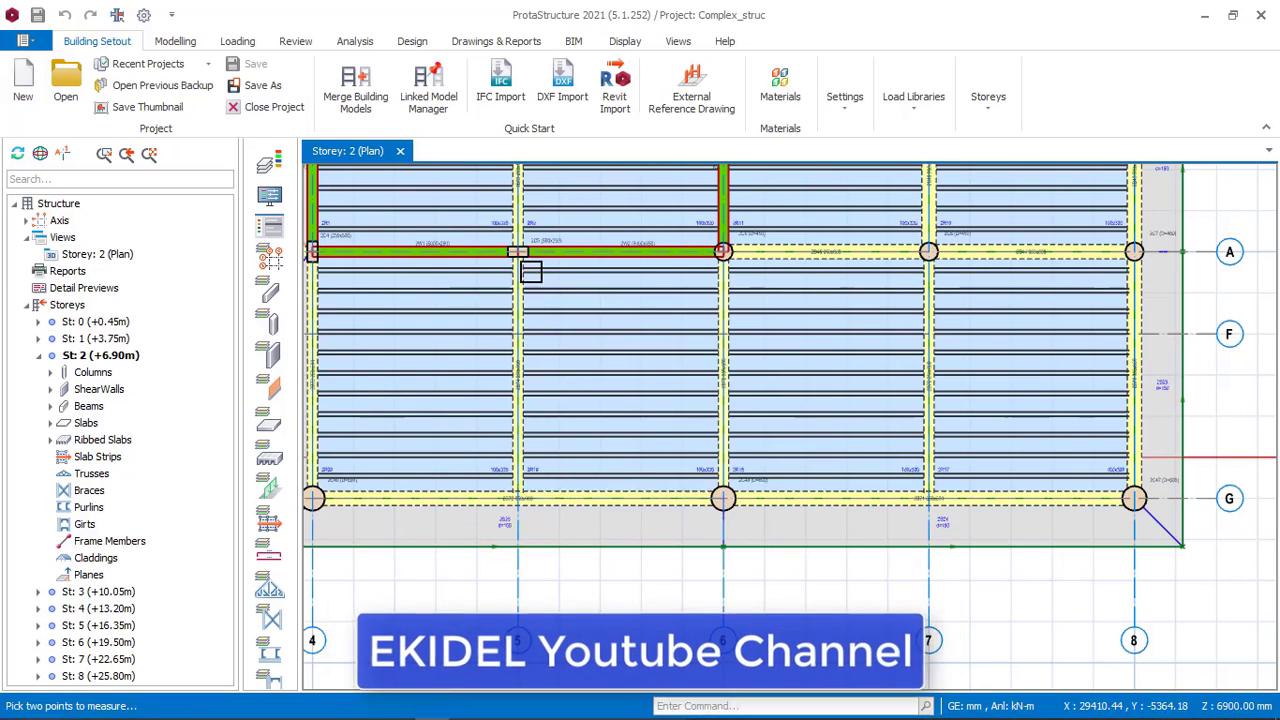
Place a beam along axis 5 between axes G and A and start the next one at axis 7 on axis A.
scroll(963, 298, down, 1)
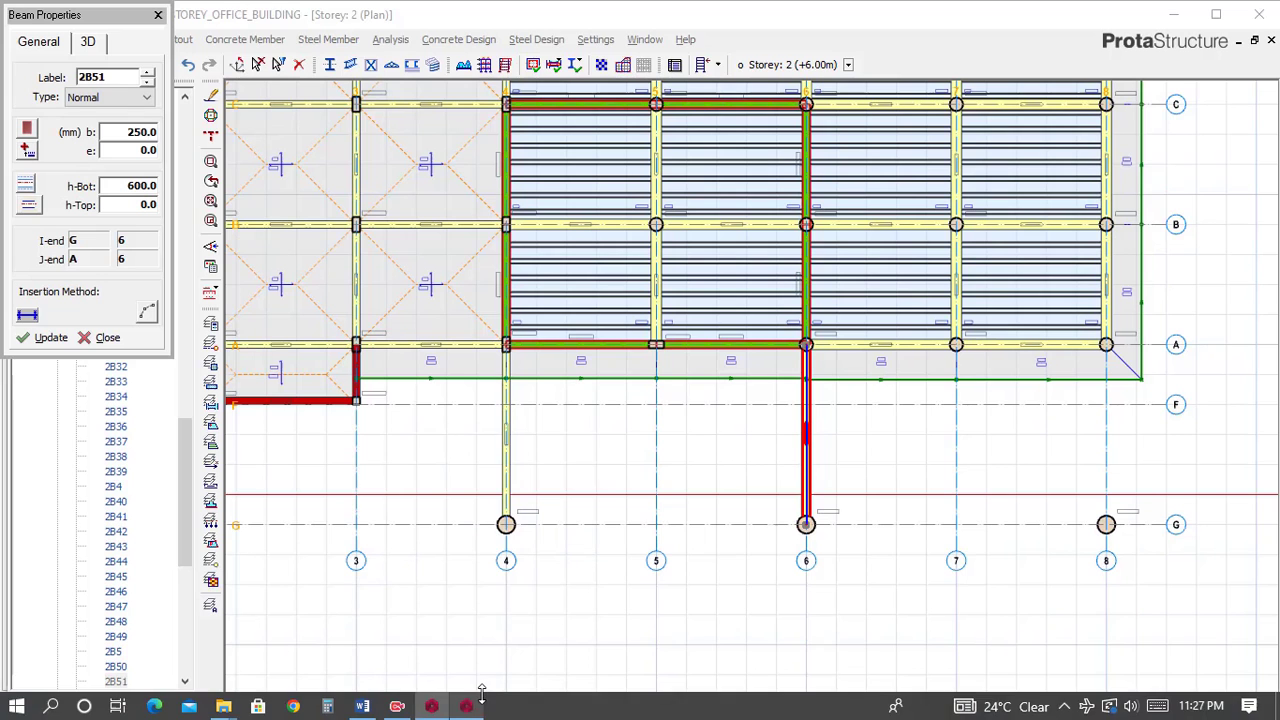
click(656, 524)
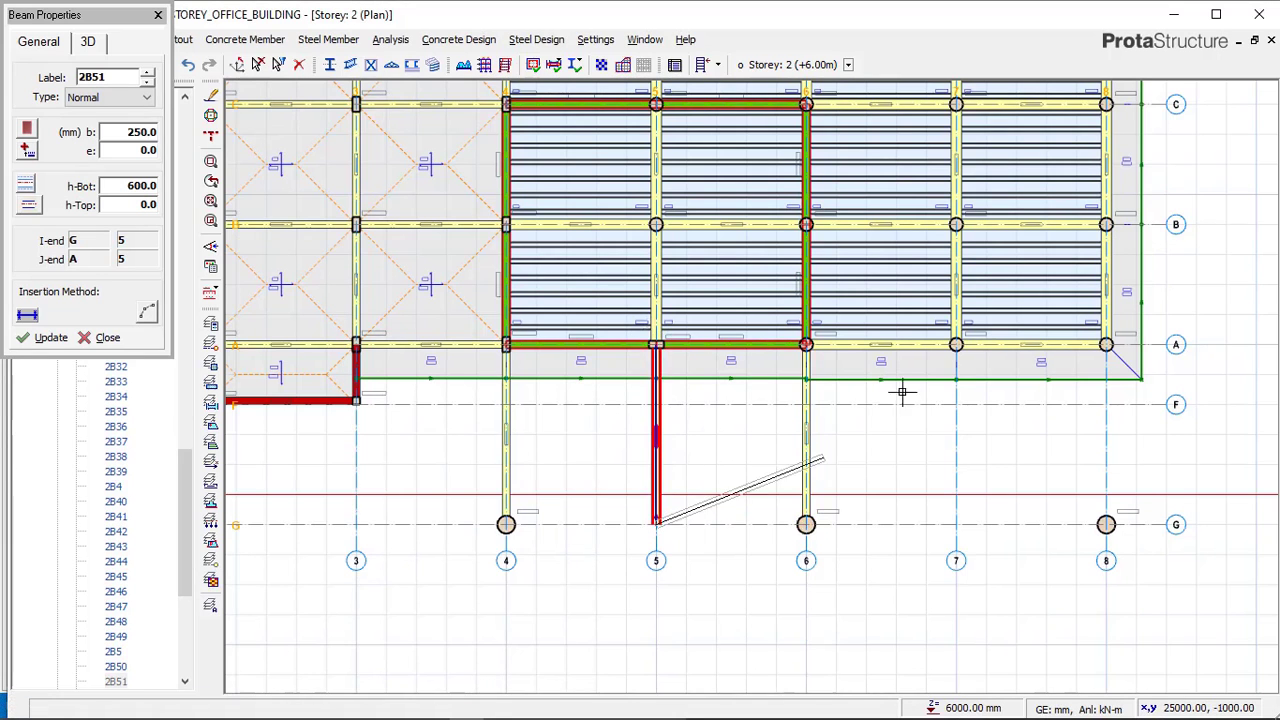
click(955, 345)
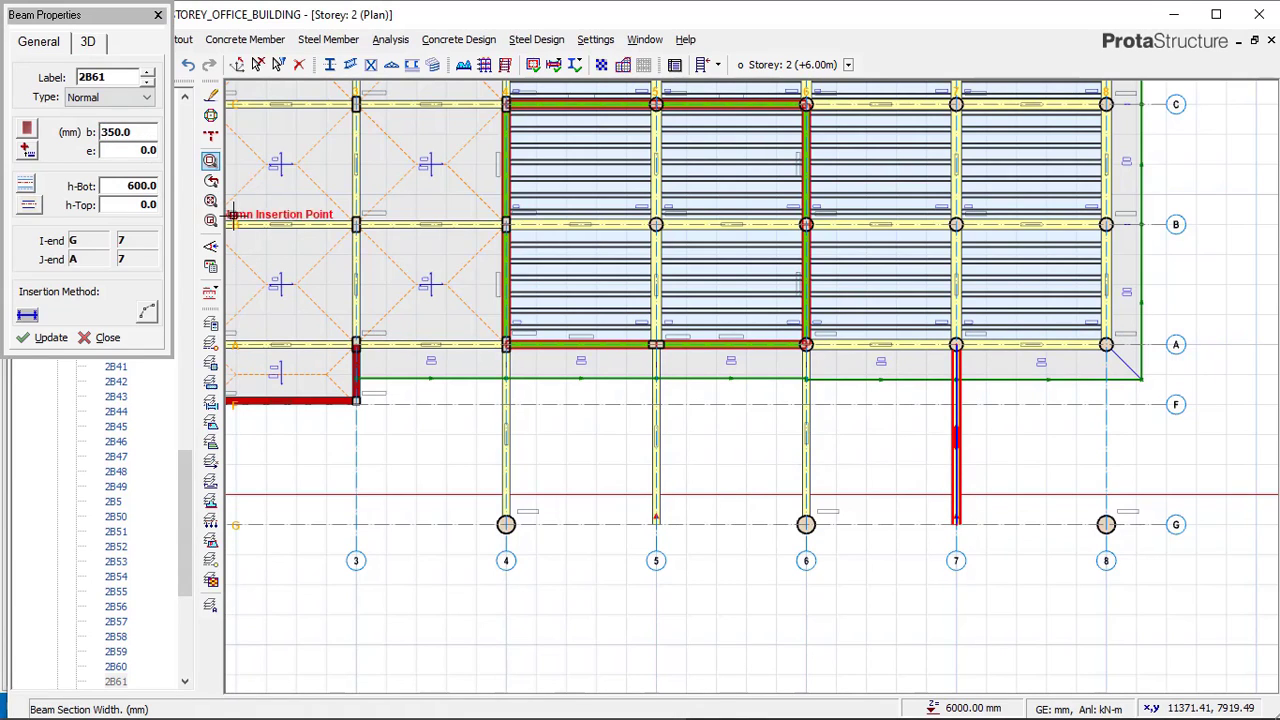
Switch to the reference model and examine the beam sizes along axes 7 and 8.
mouse_move(540, 708)
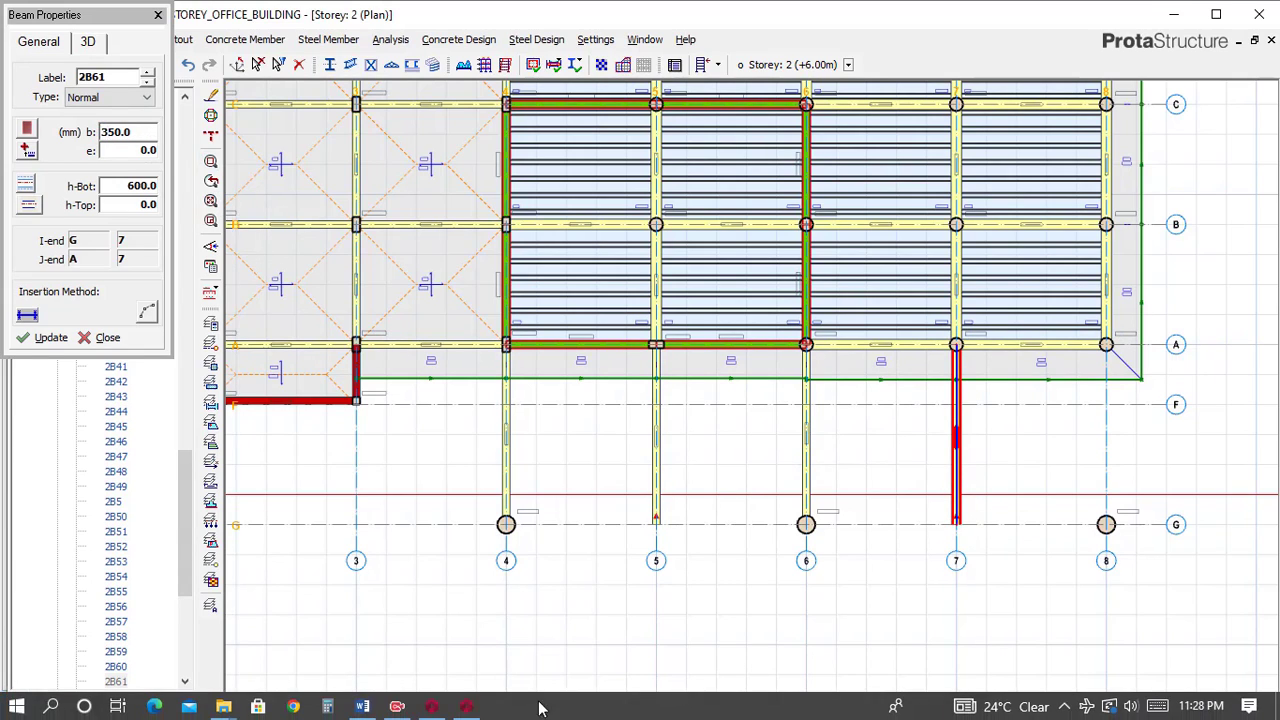
click(433, 708)
scroll(1134, 366, up, 4)
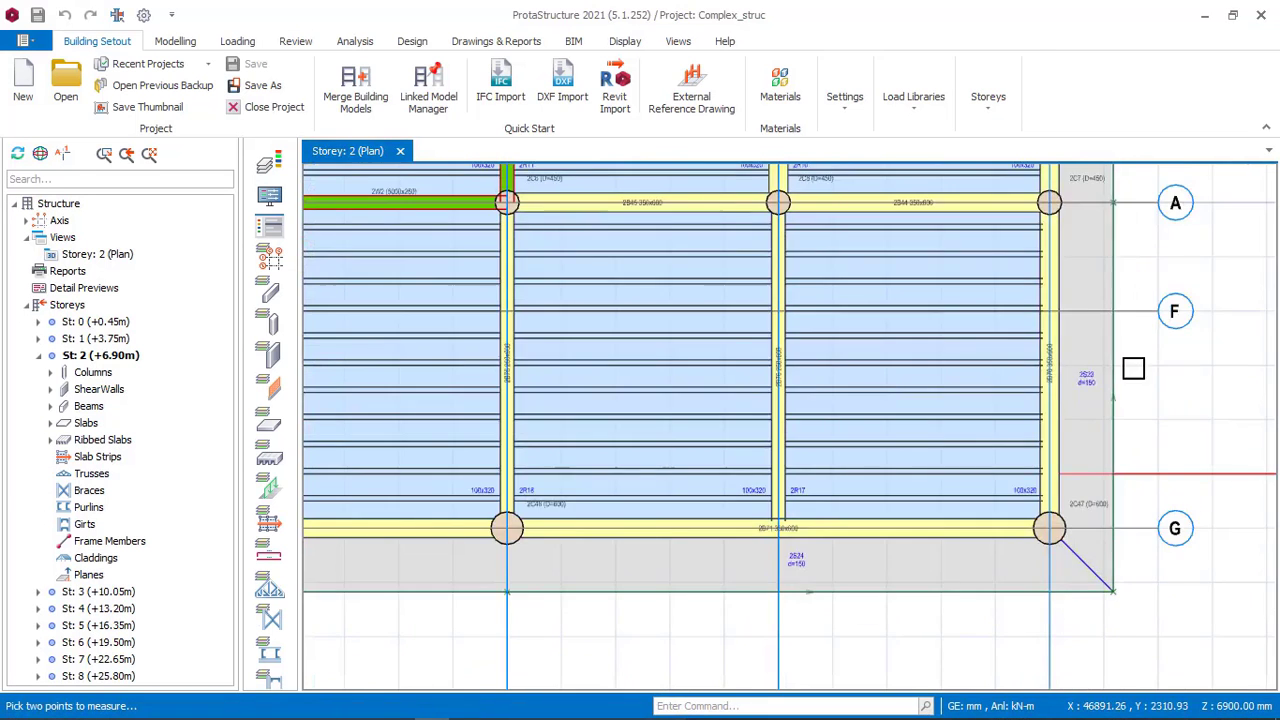
scroll(1114, 347, up, 1)
scroll(1097, 346, down, 5)
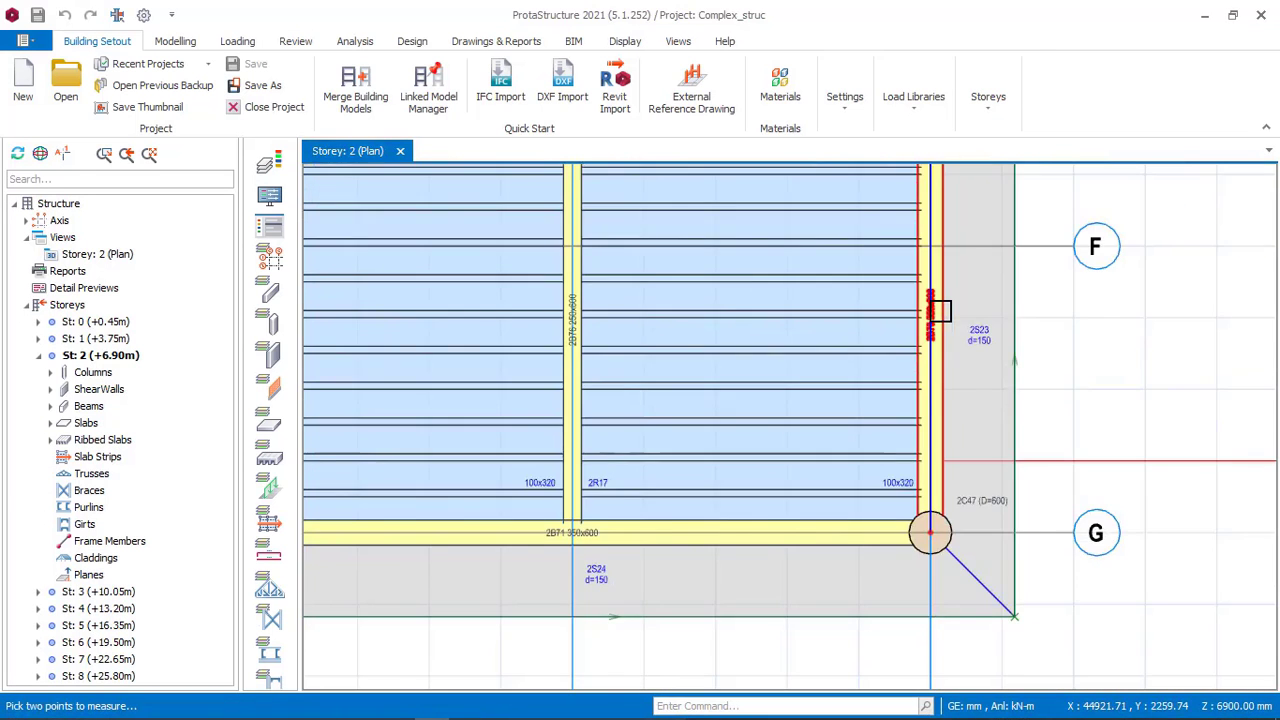
scroll(930, 312, down, 2)
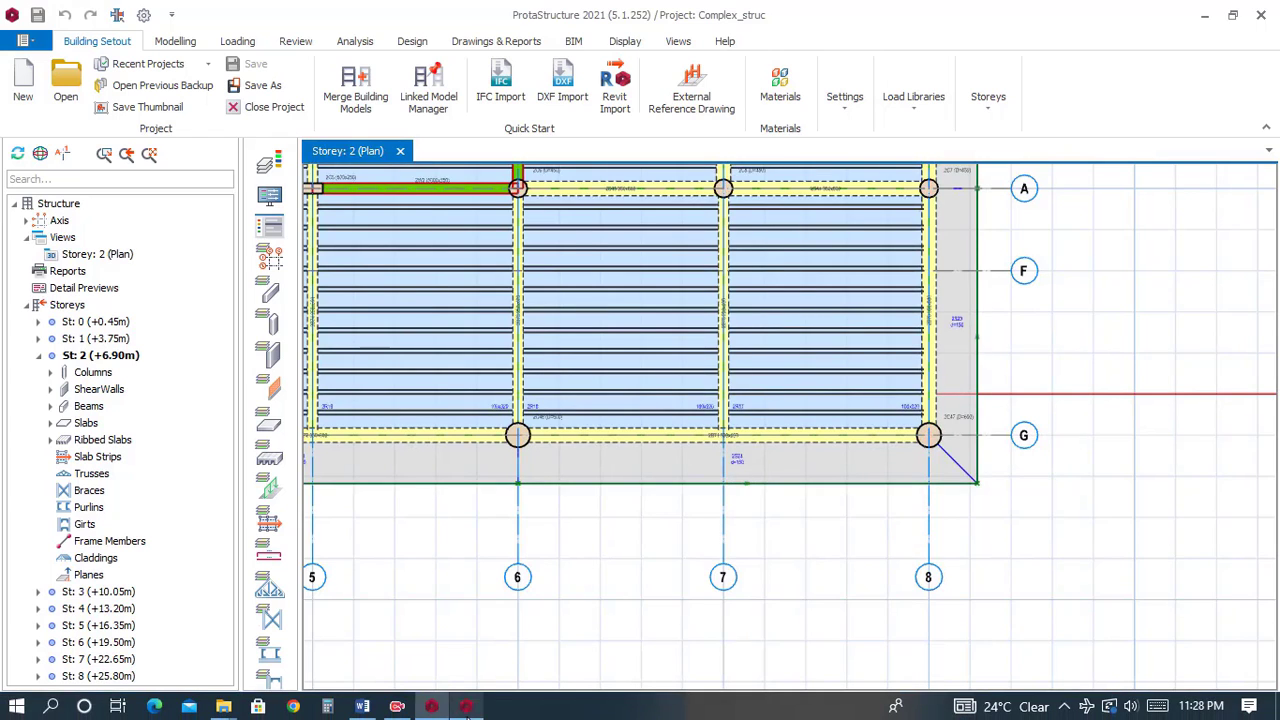
Switch back to the project and place a 350 × 600 mm beam along axis 8 between axes A and G.
click(470, 714)
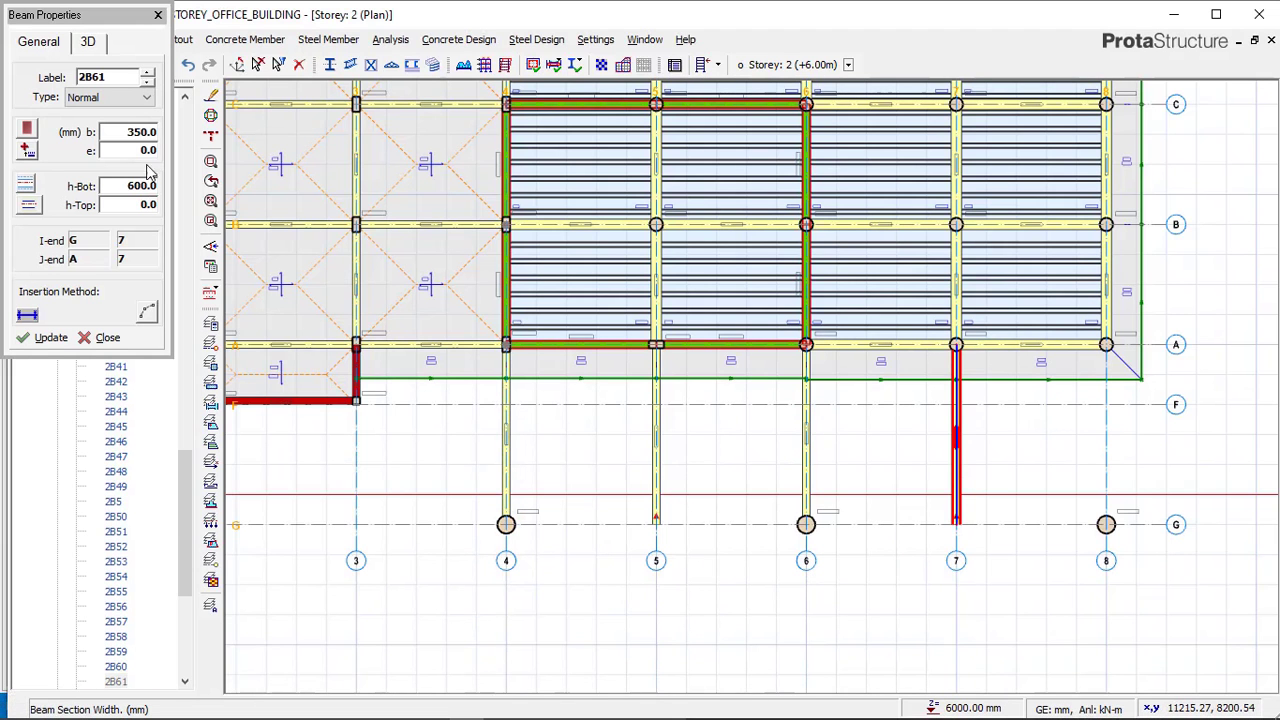
click(141, 186)
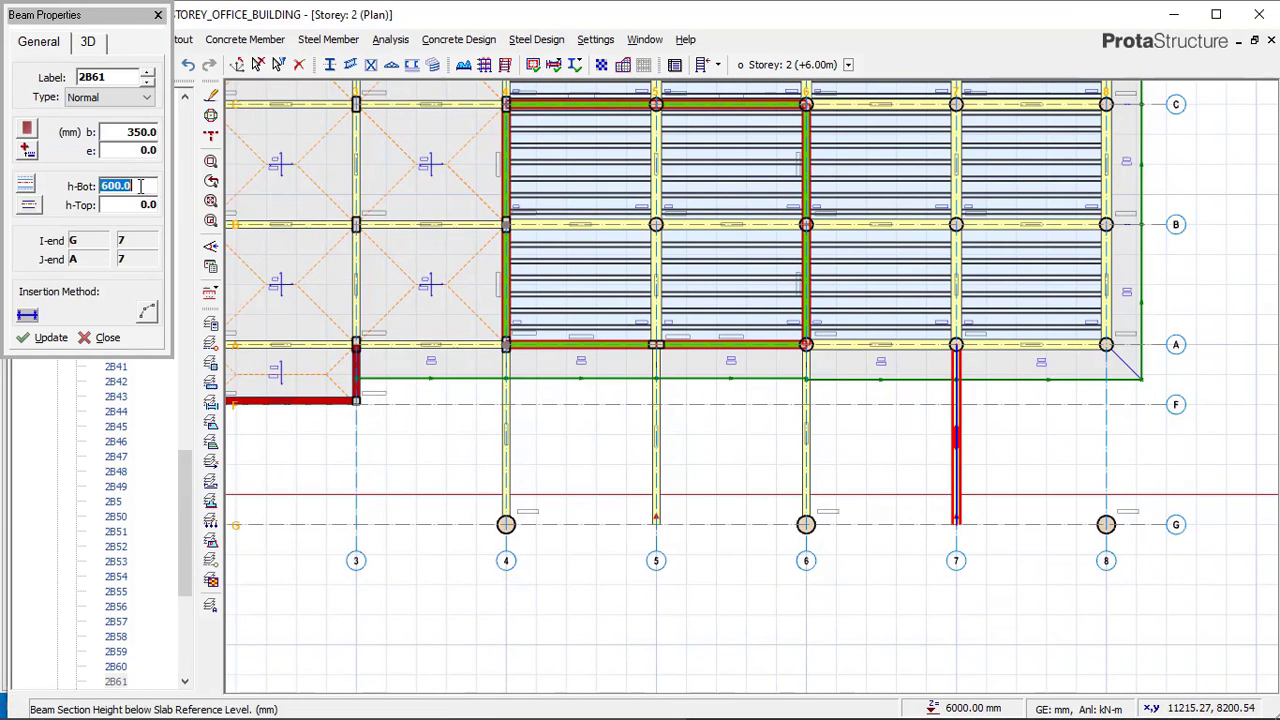
scroll(1105, 372, up, 2)
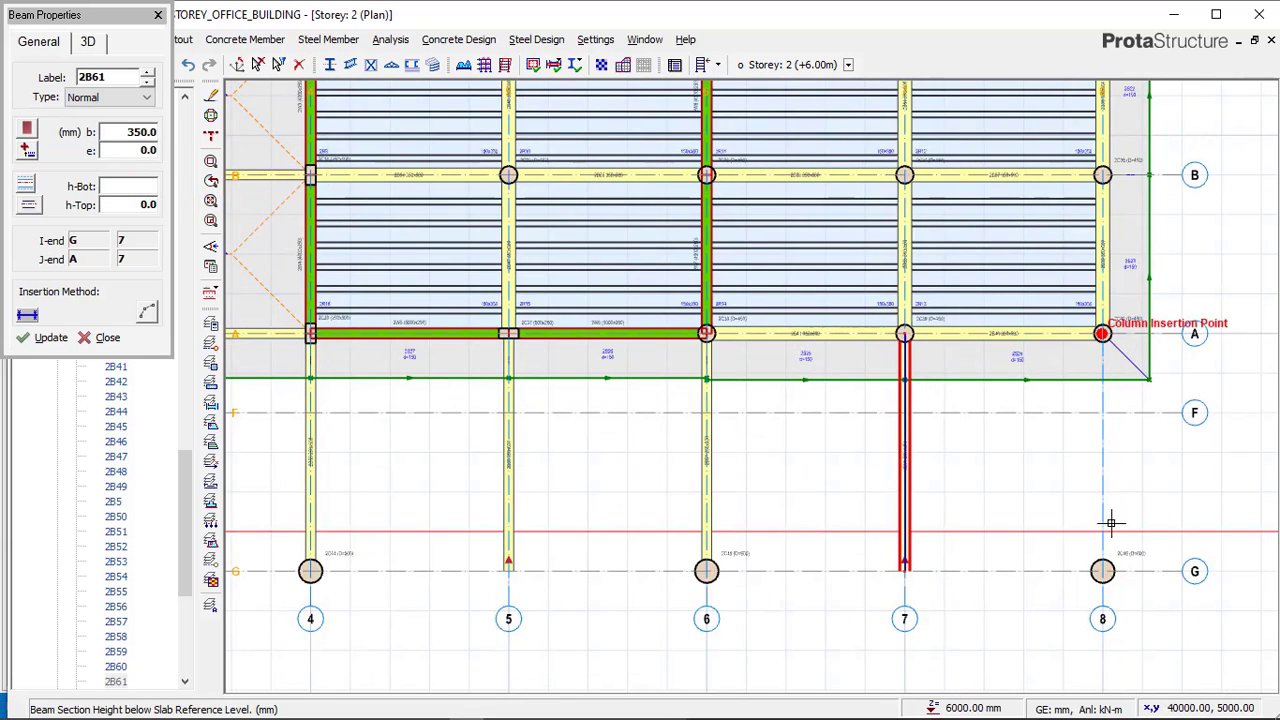
click(1102, 571)
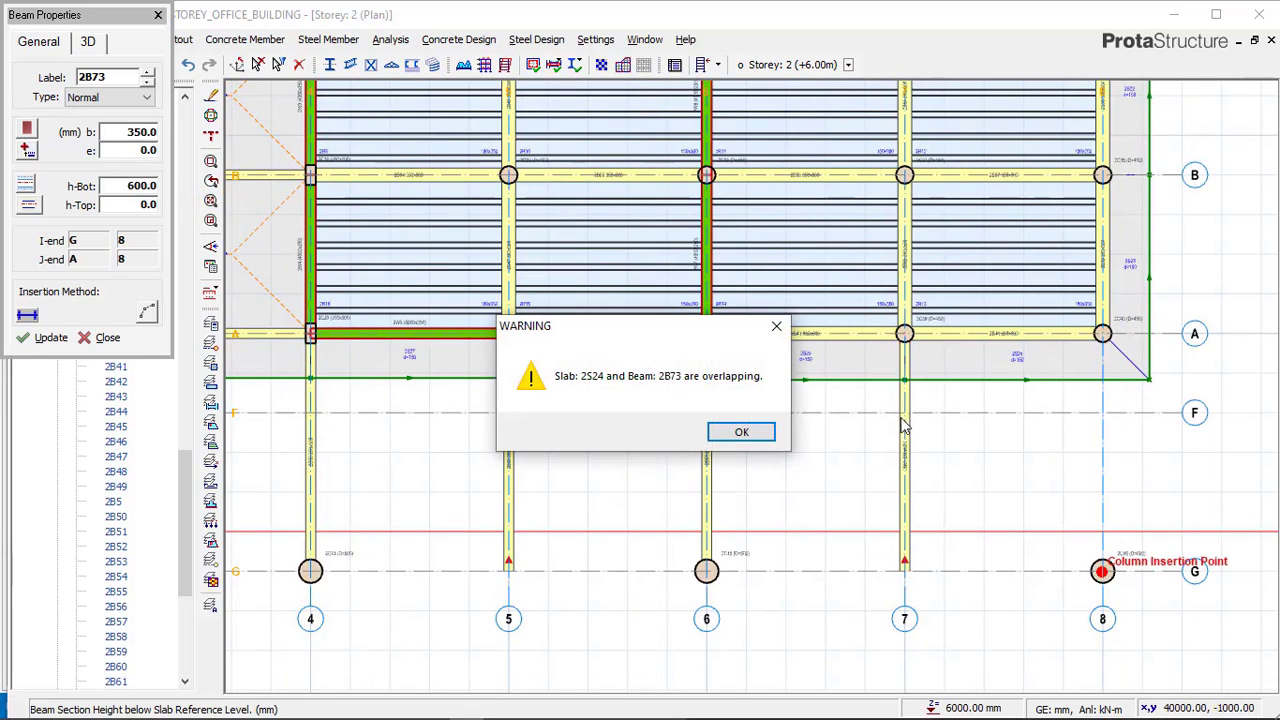
click(776, 326)
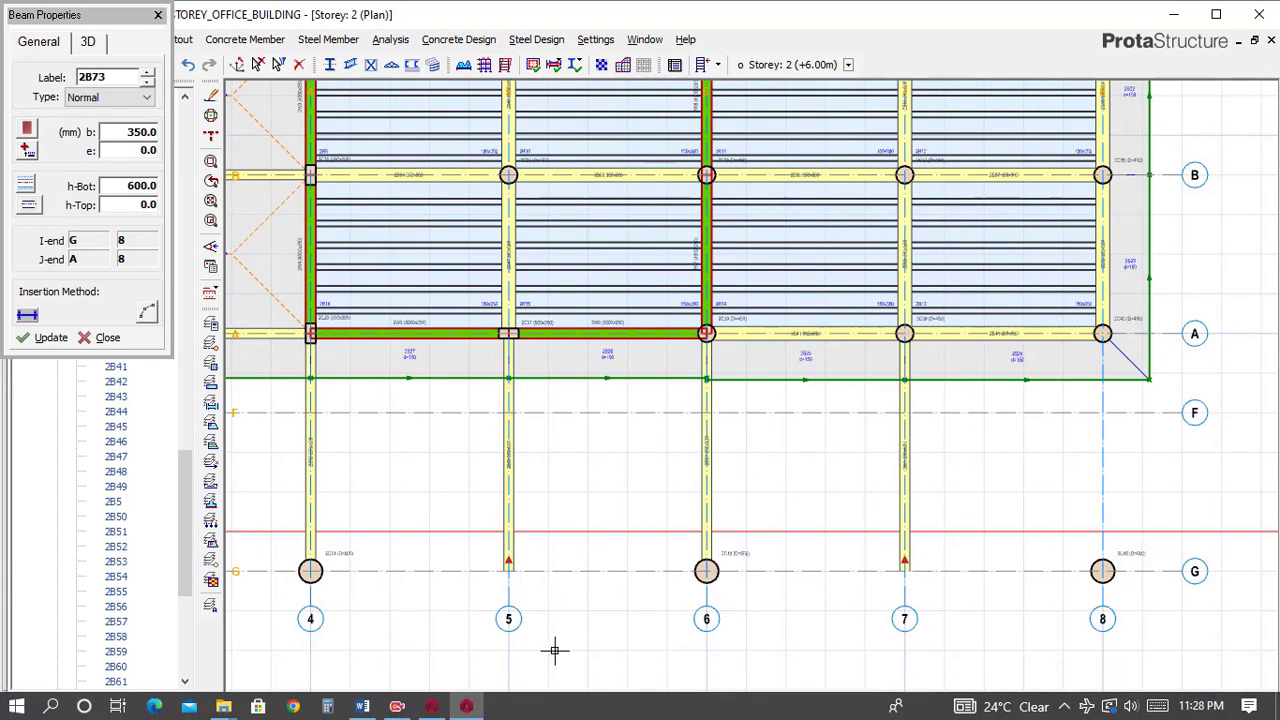
Compare the slab edge between axes A and G with the reference model, then return to the project.
click(430, 708)
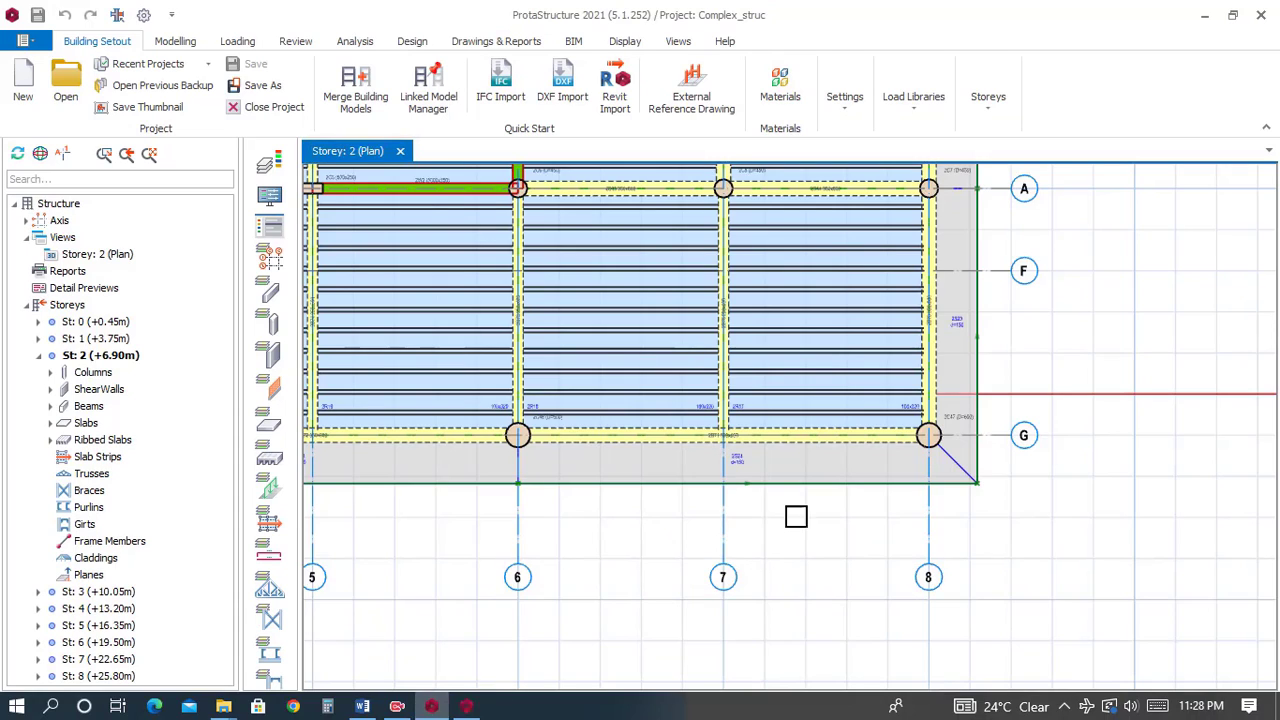
scroll(931, 500, down, 1)
middle_drag(960, 333, 995, 424)
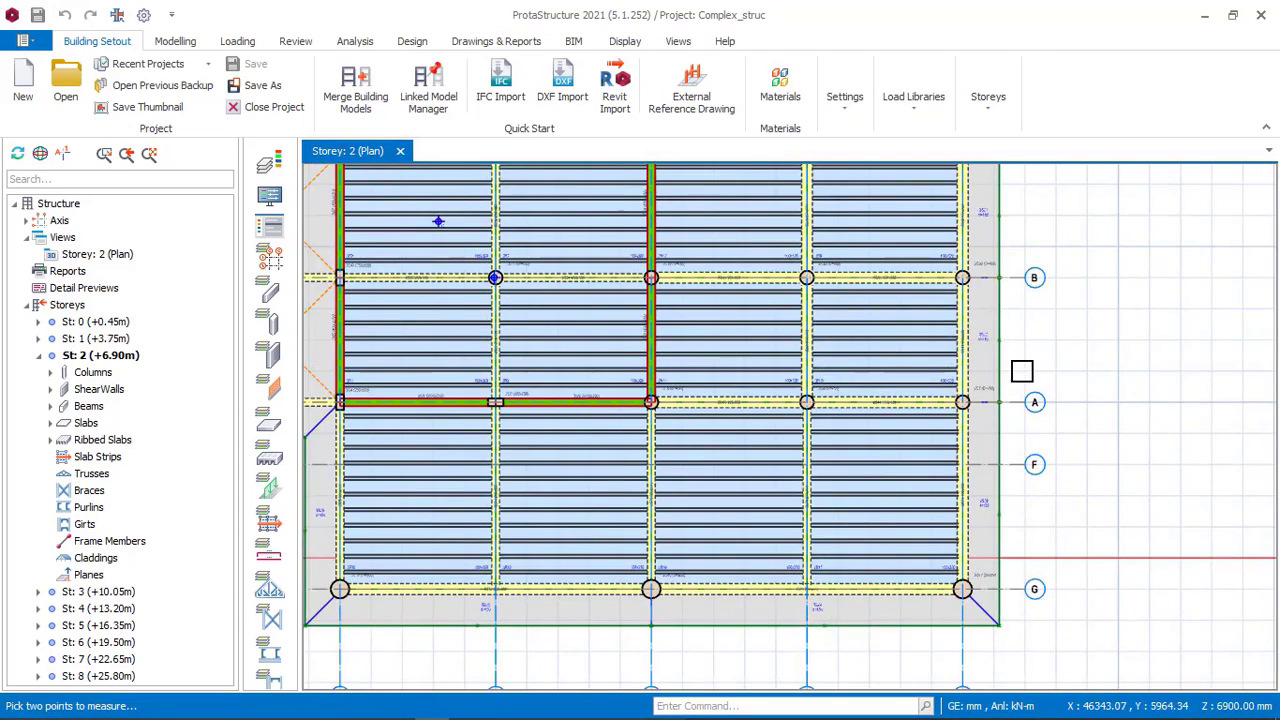
scroll(1021, 371, down, 1)
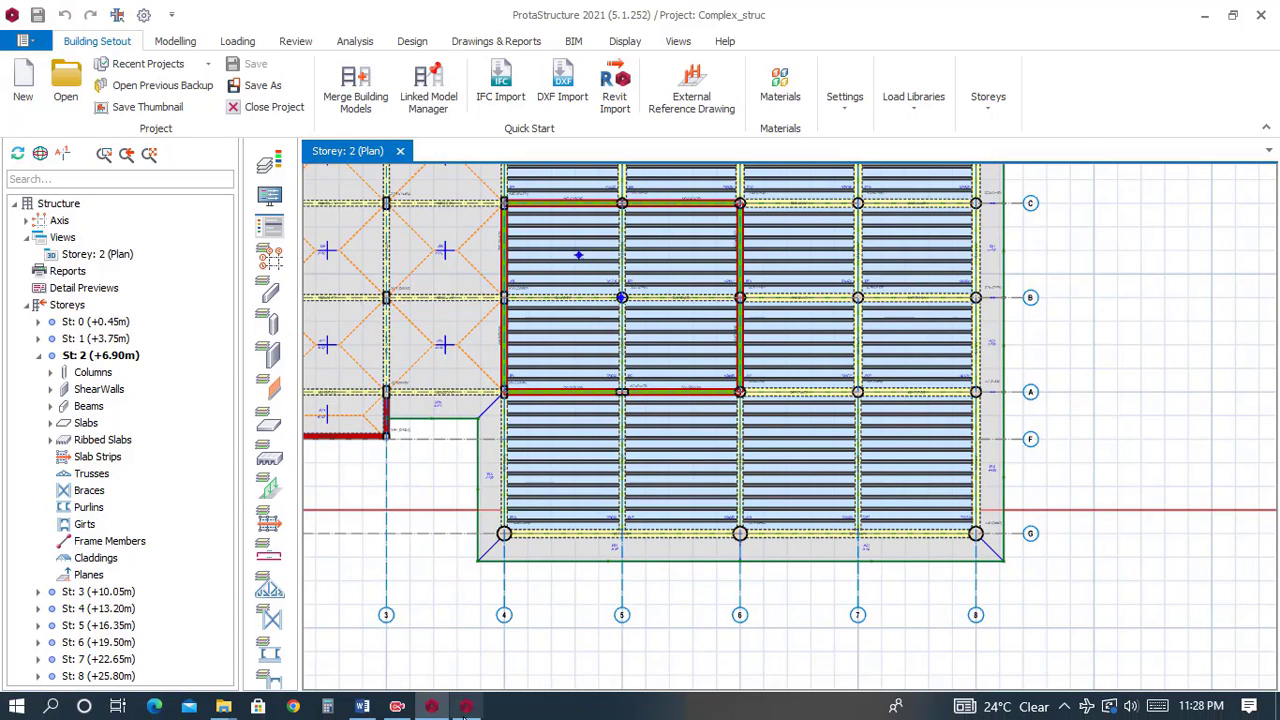
click(462, 708)
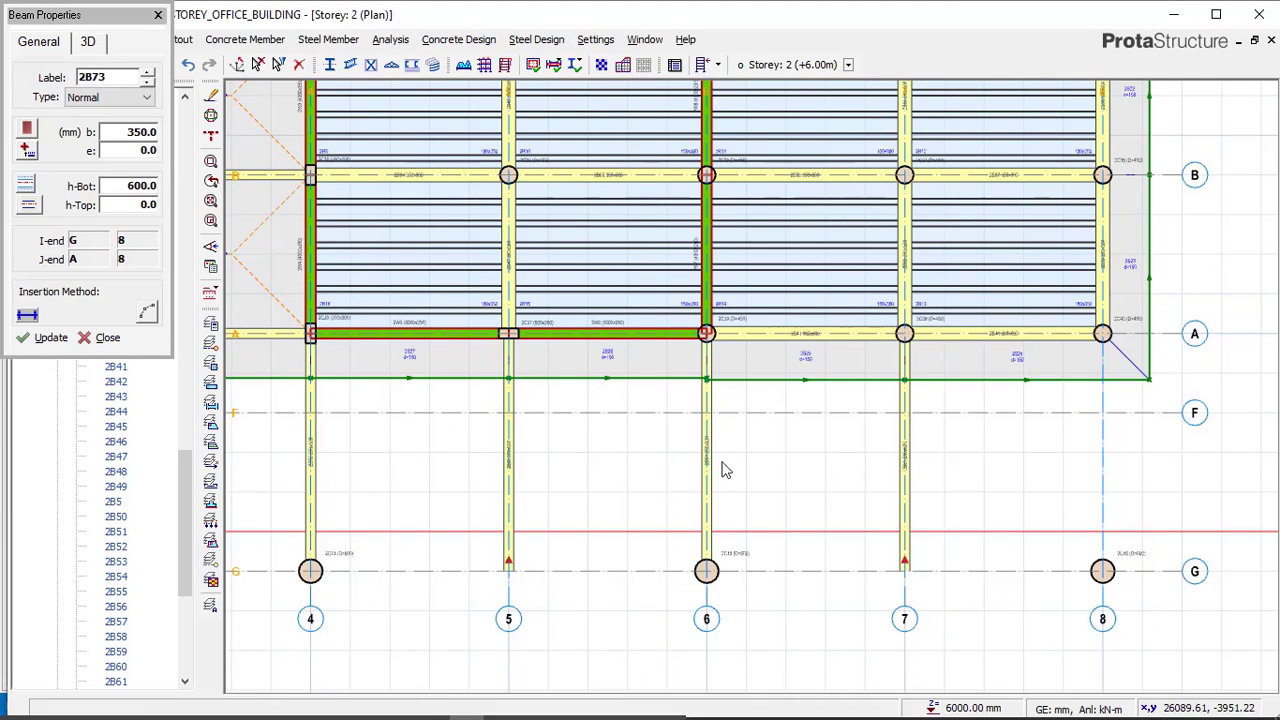
Delete the cantilever slab along axis A between axes 4 and 6.
scroll(615, 398, down, 1)
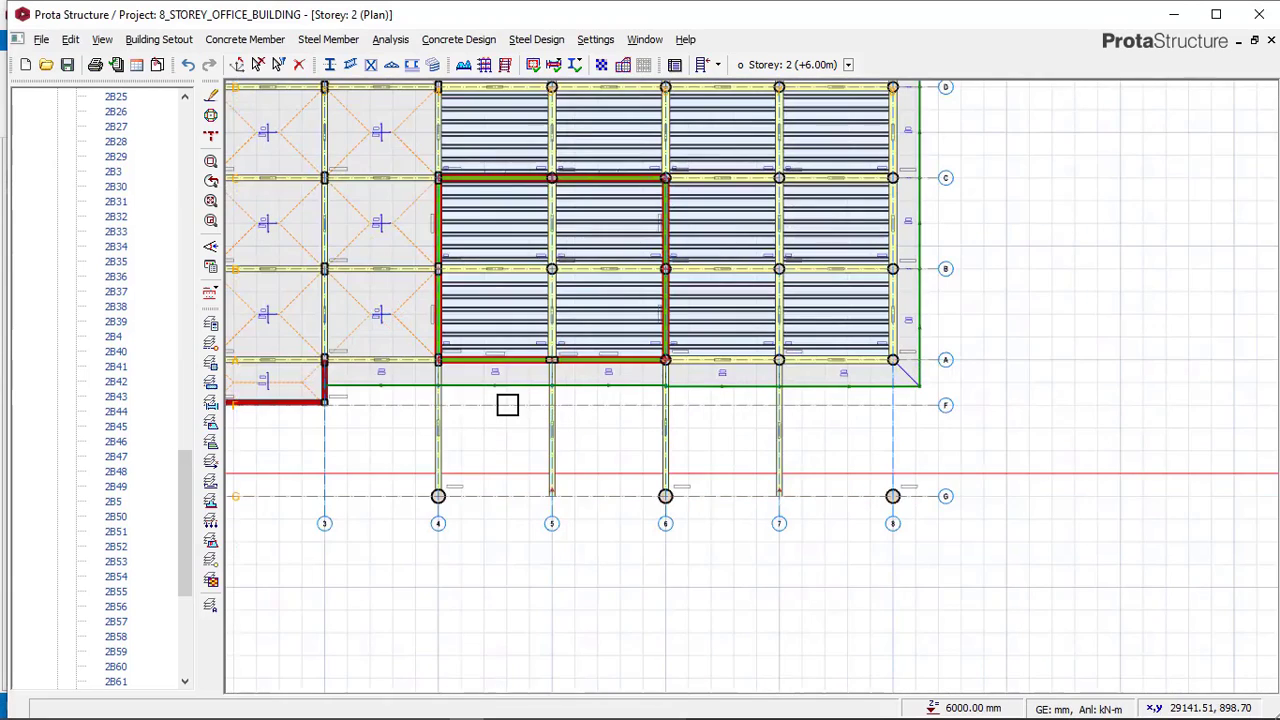
click(650, 394)
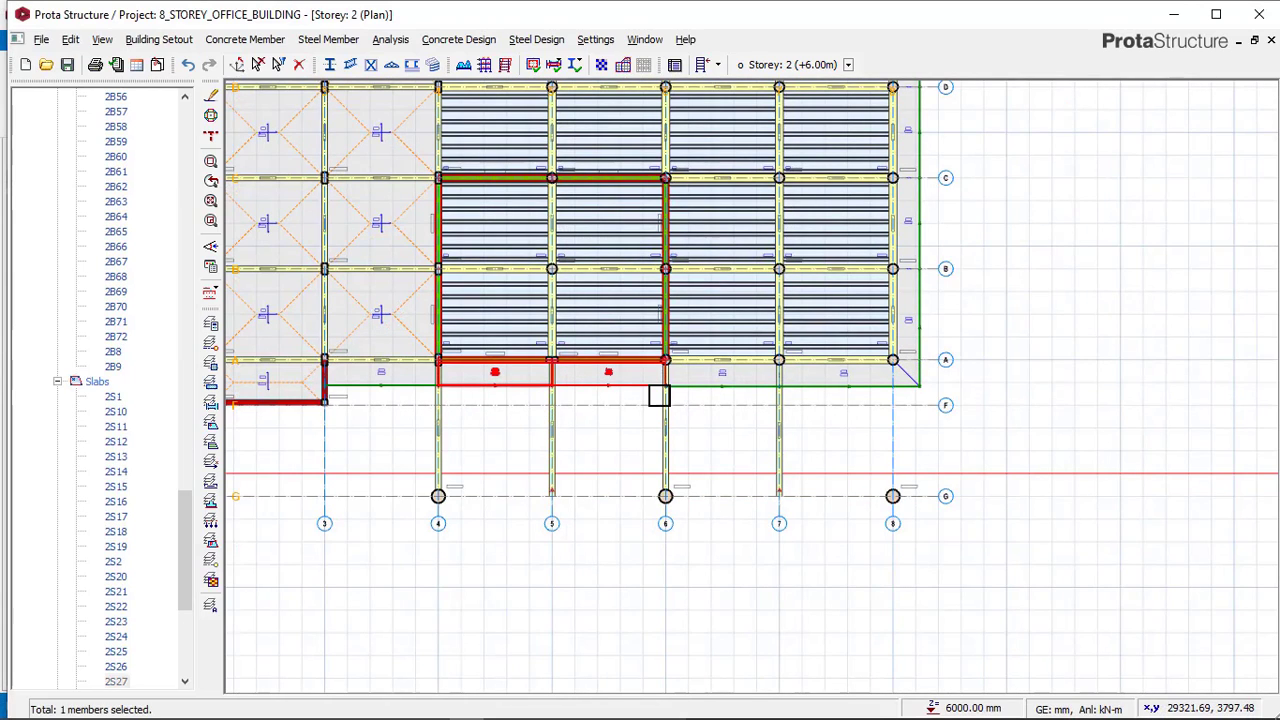
key(Delete)
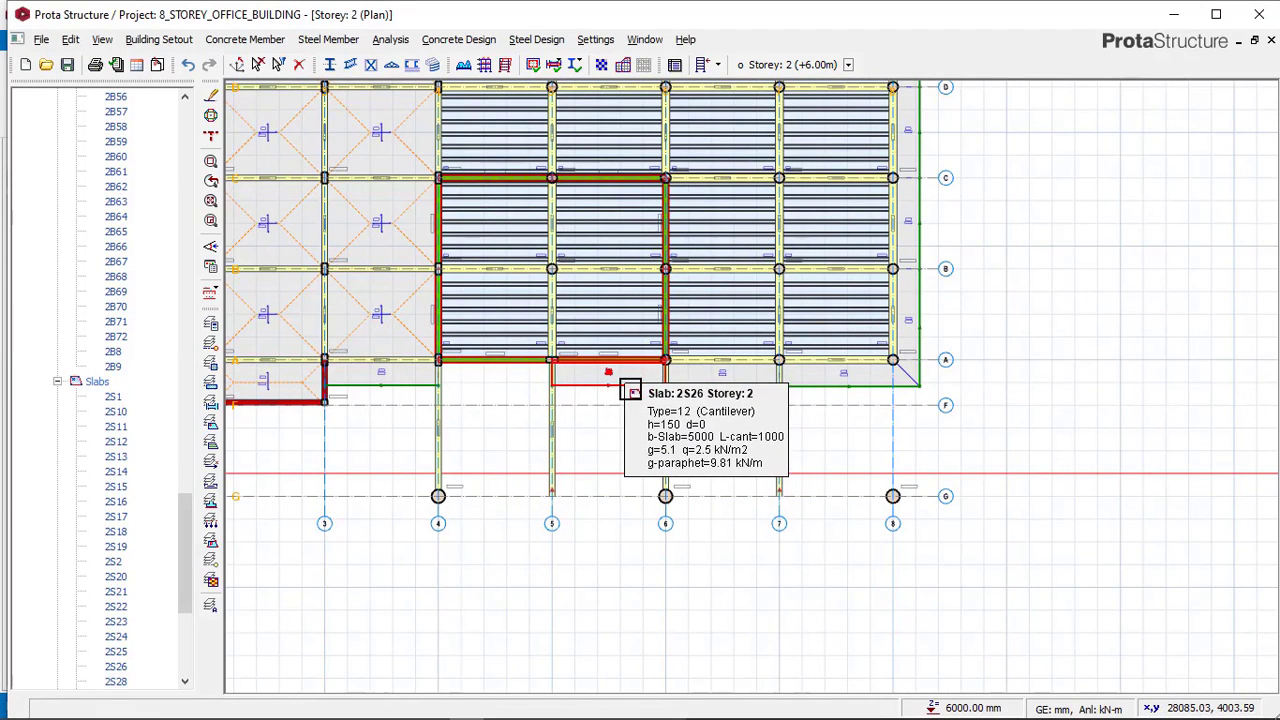
Delete the remaining cantilever slabs along axis A between axes 5 and 8.
click(630, 391)
key(Delete)
click(722, 403)
key(Delete)
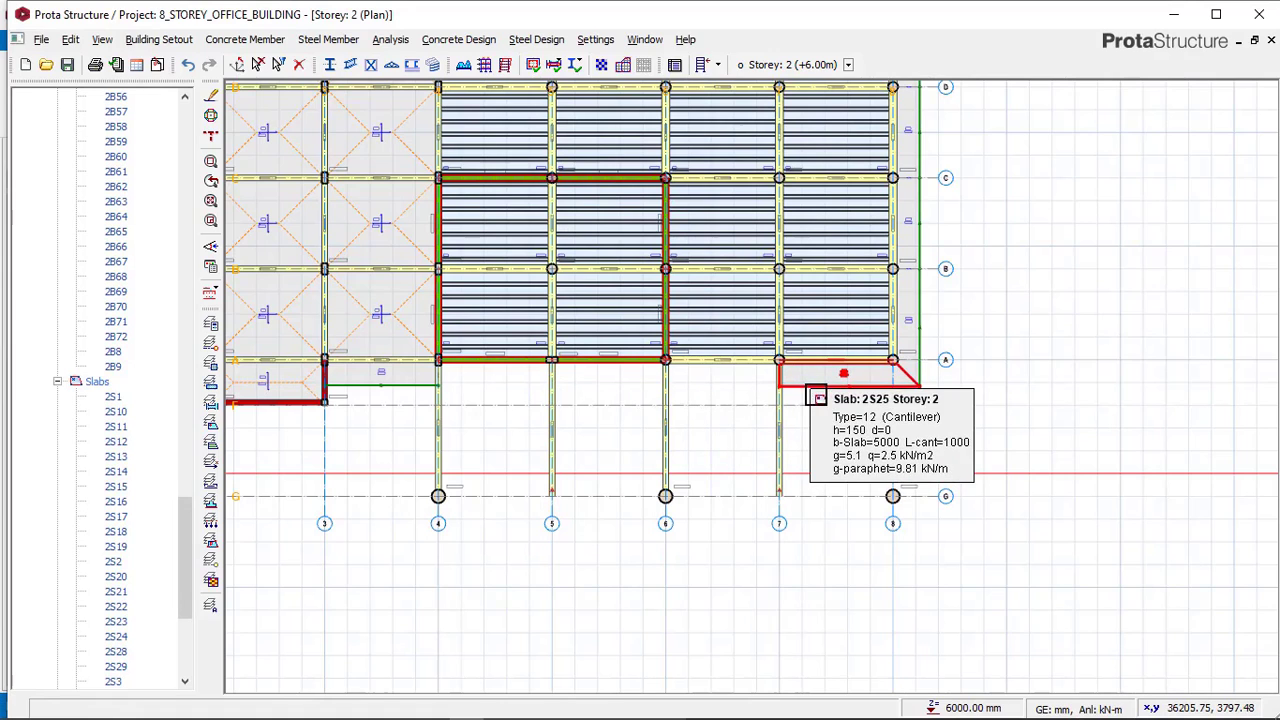
click(808, 390)
key(Delete)
Place a 350 × 600 mm concrete beam along axis 8 between axes A and G.
click(280, 42)
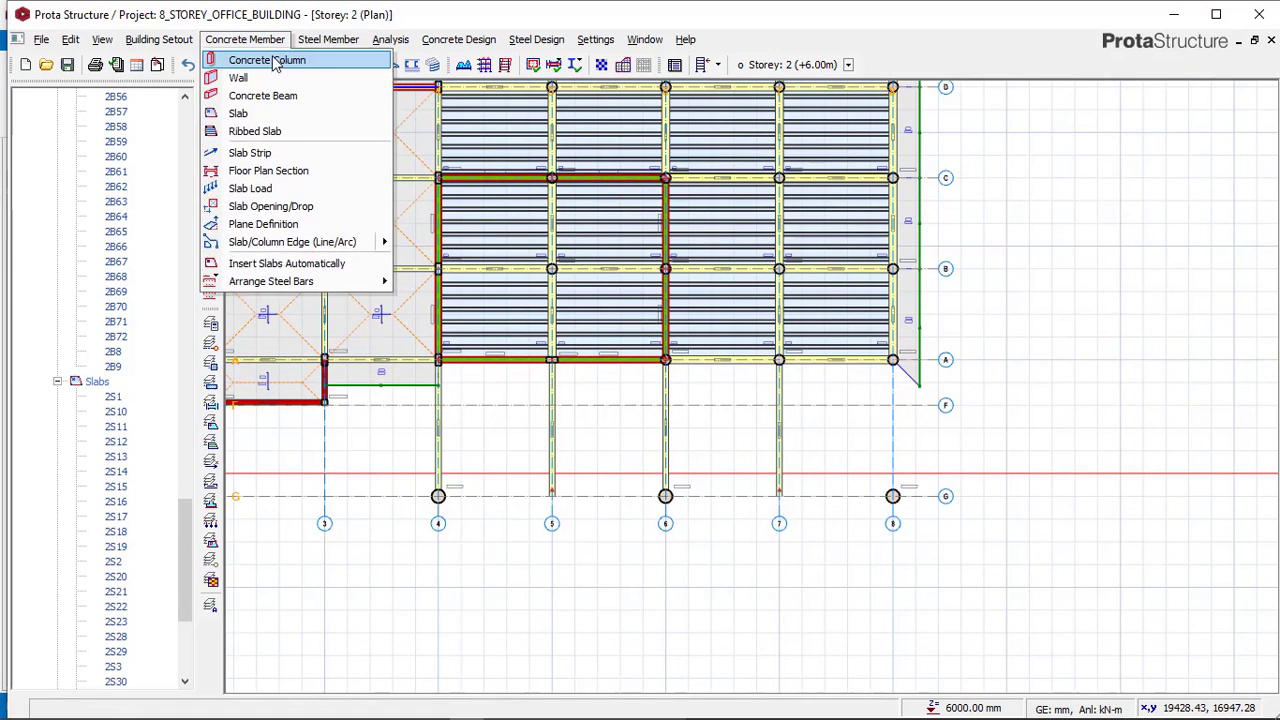
click(265, 95)
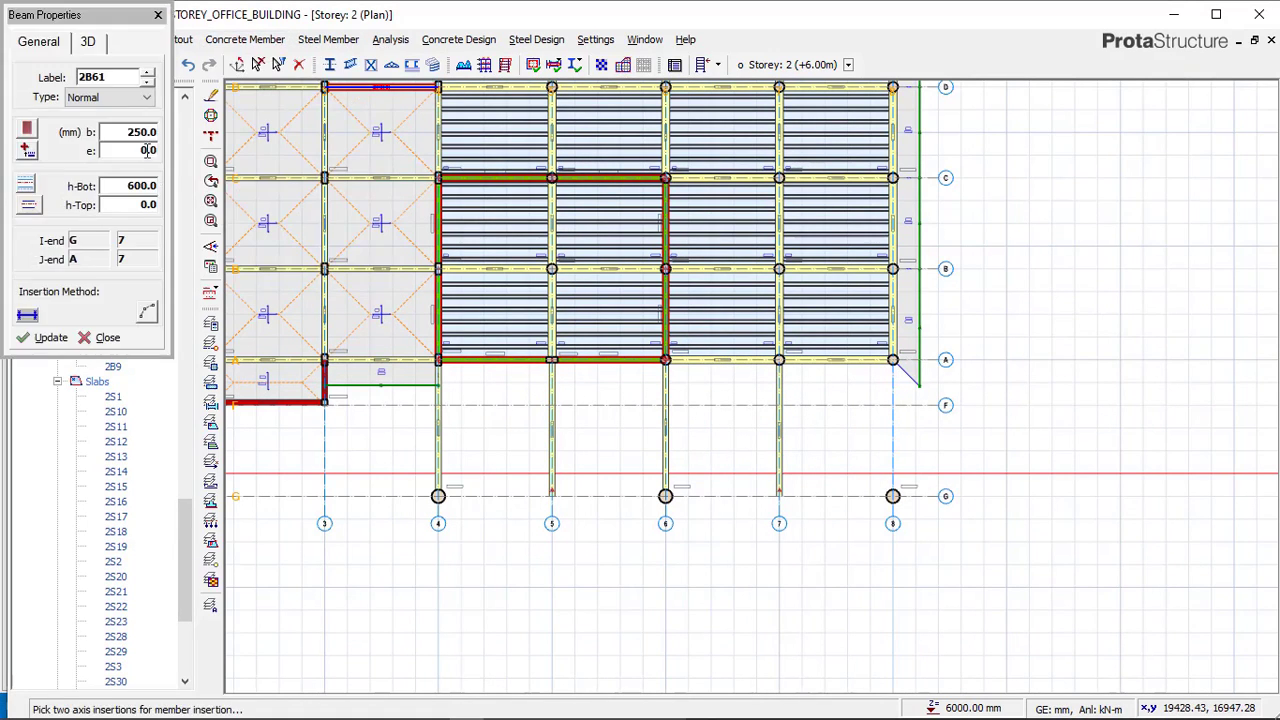
click(127, 133)
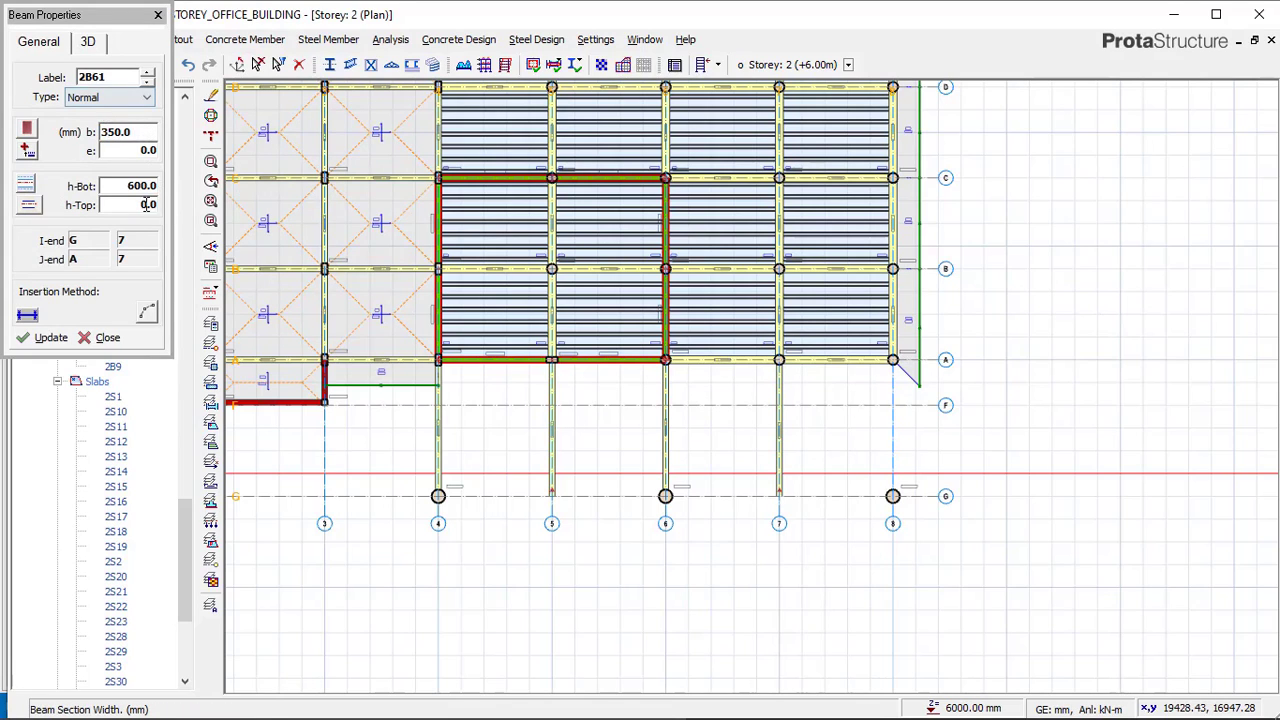
click(885, 368)
click(890, 494)
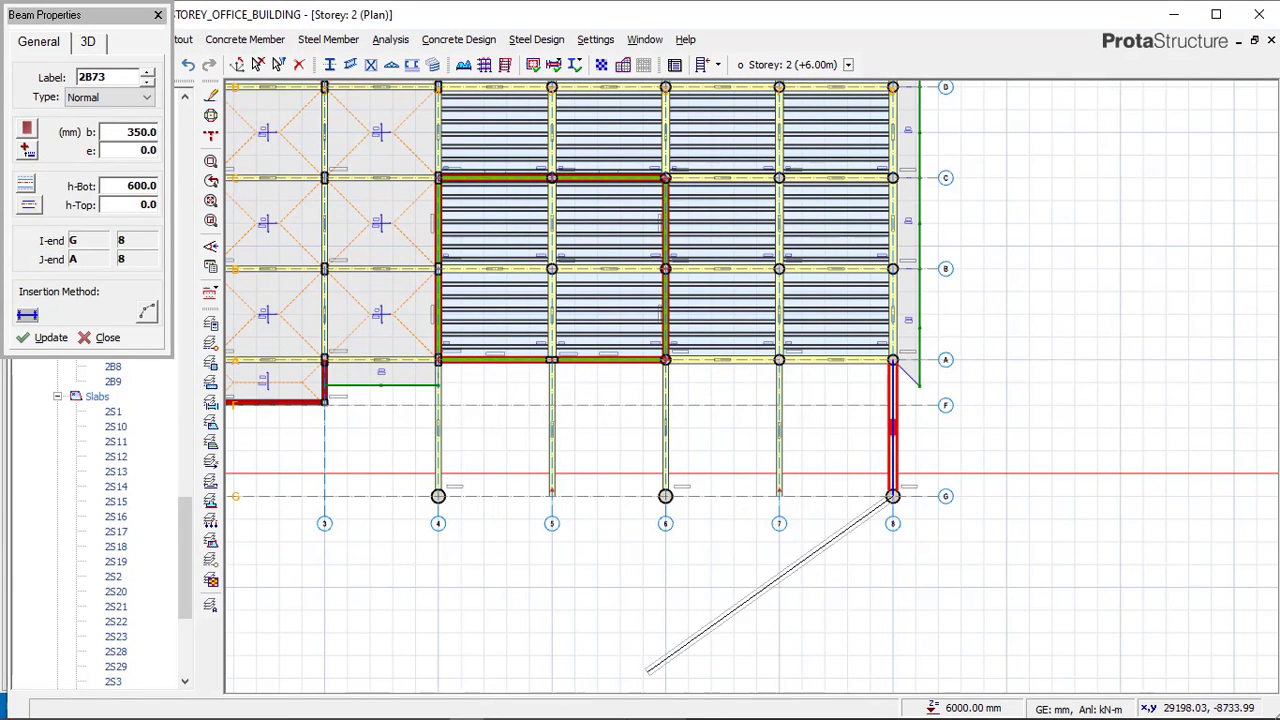
Switch to the reference model and examine the beam size along axis G.
click(434, 706)
scroll(1034, 560, up, 6)
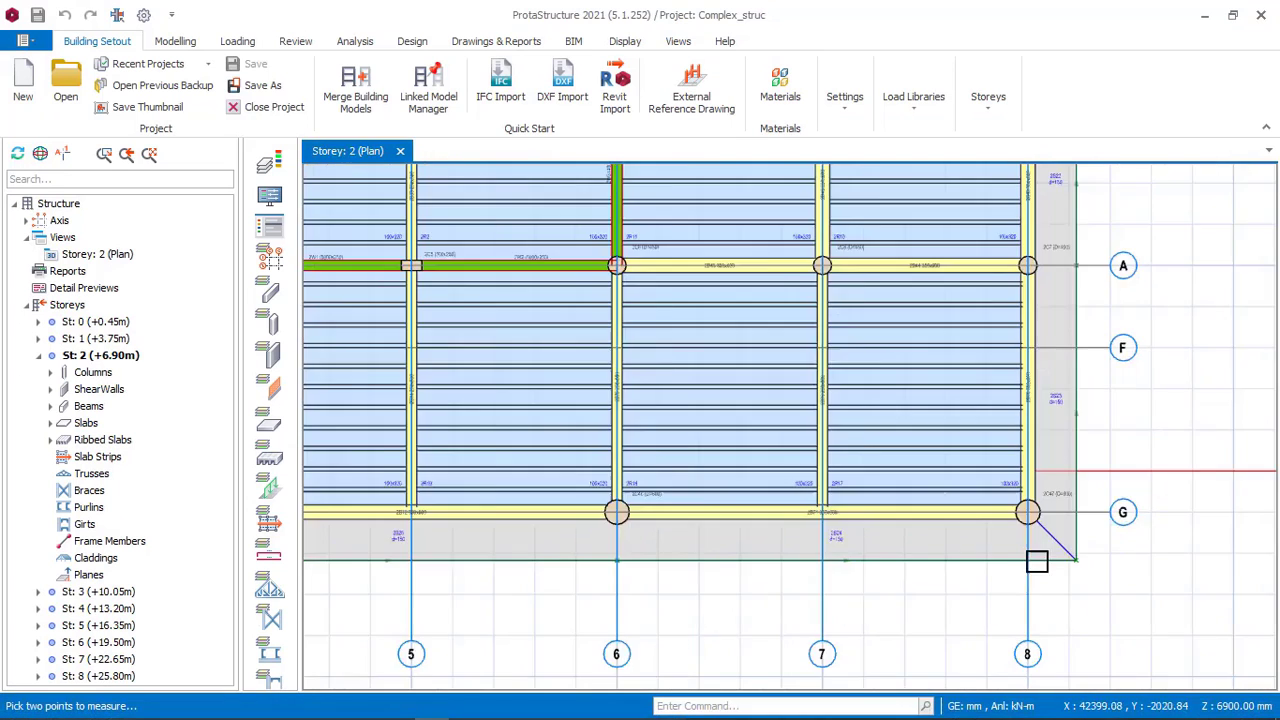
scroll(743, 500, up, 1)
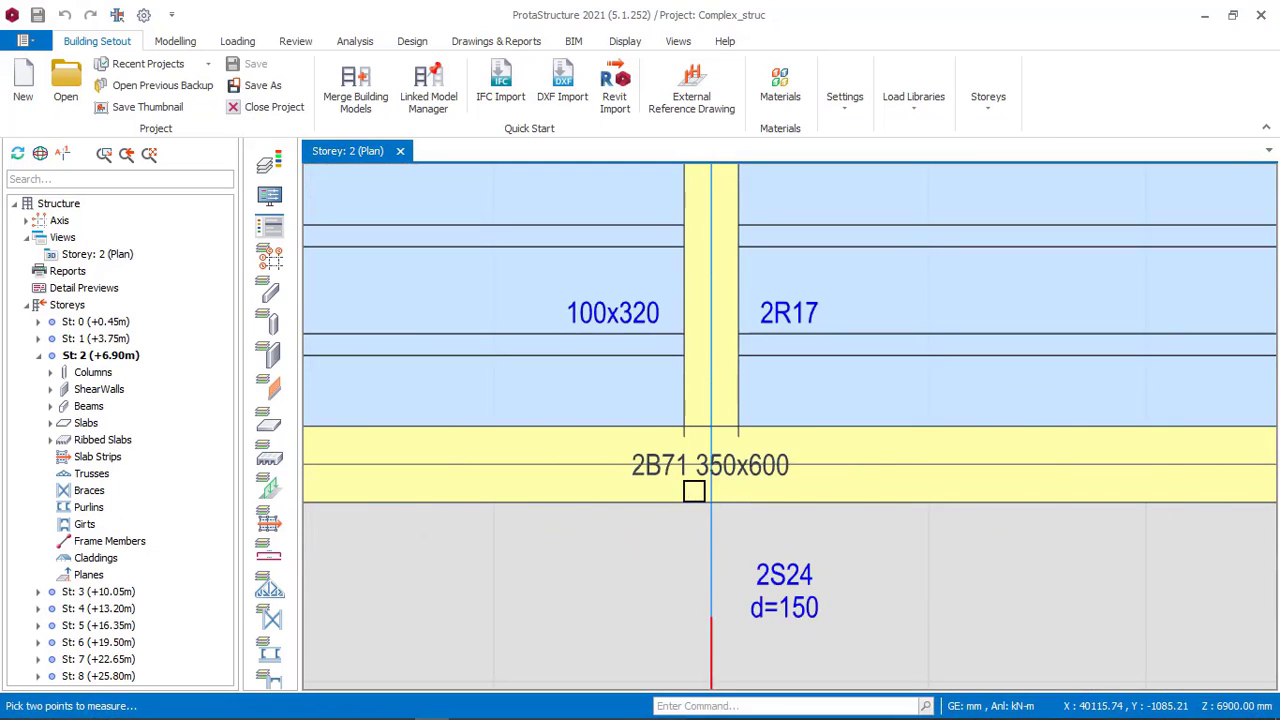
scroll(849, 437, down, 3)
scroll(1031, 447, down, 3)
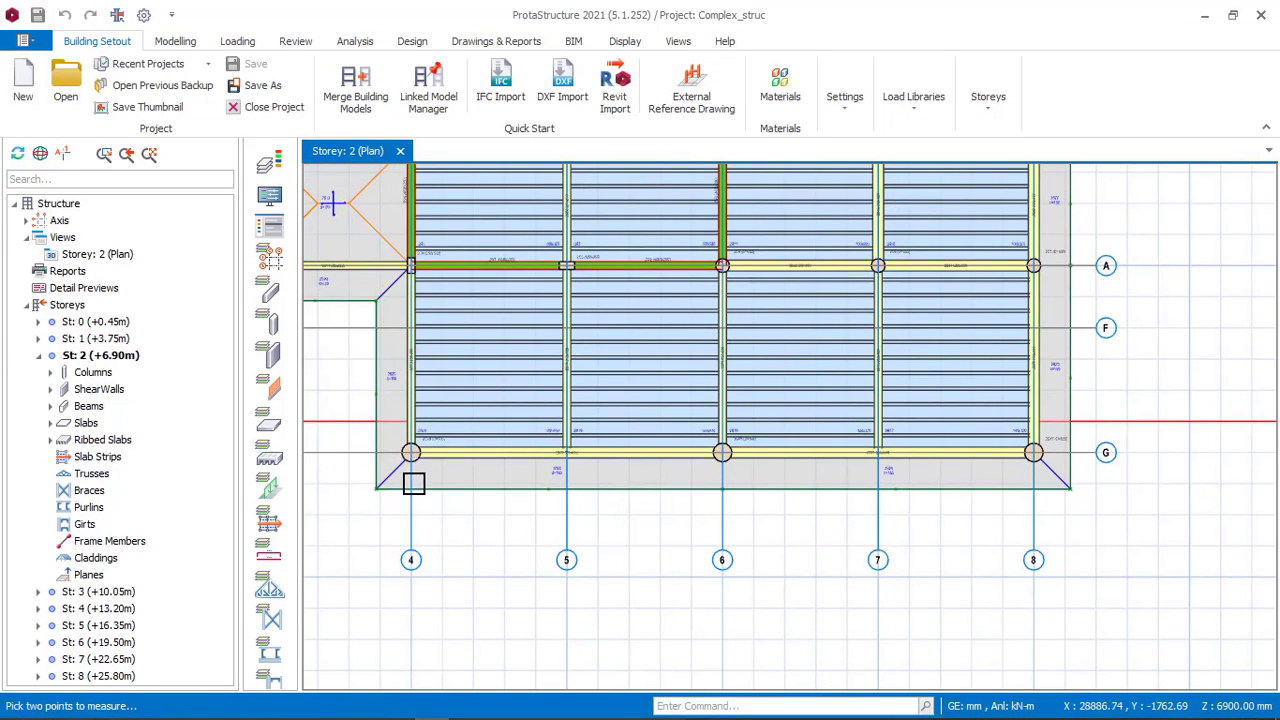
Switch back and place 350 × 600 mm beams along axis G from axis 8 to 6 and from 6 to 4, without splitting.
click(472, 707)
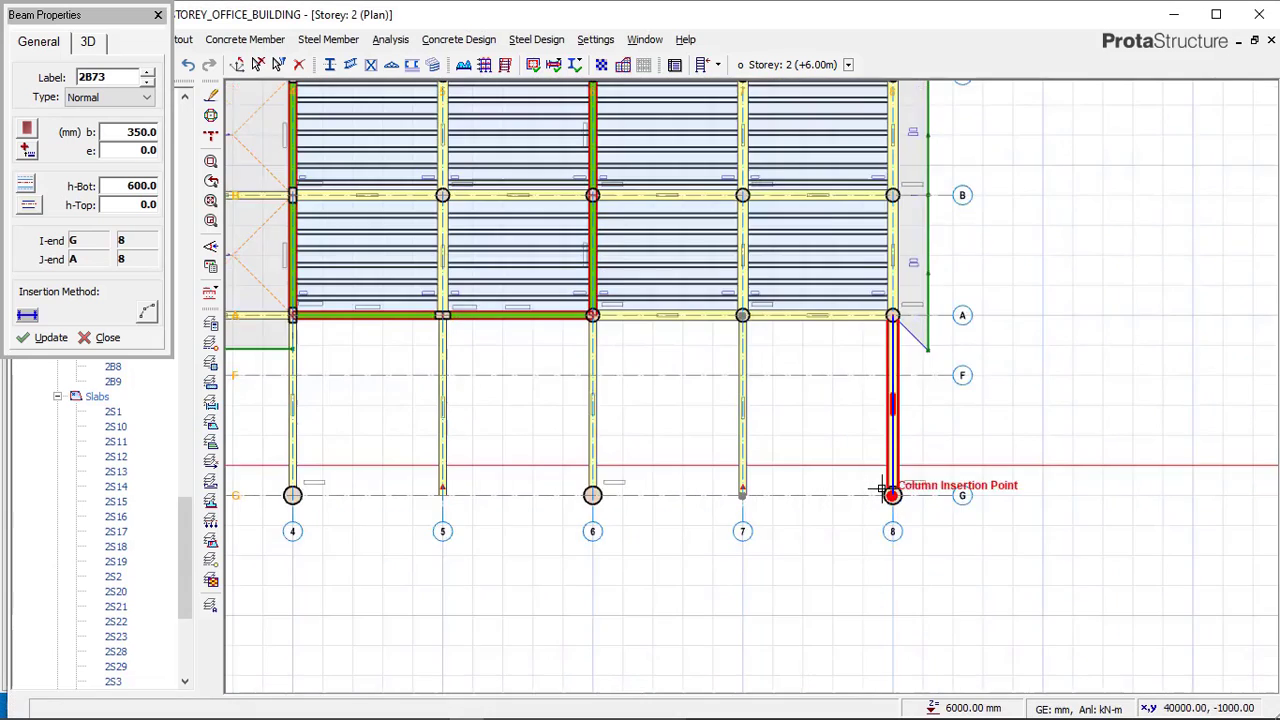
click(884, 488)
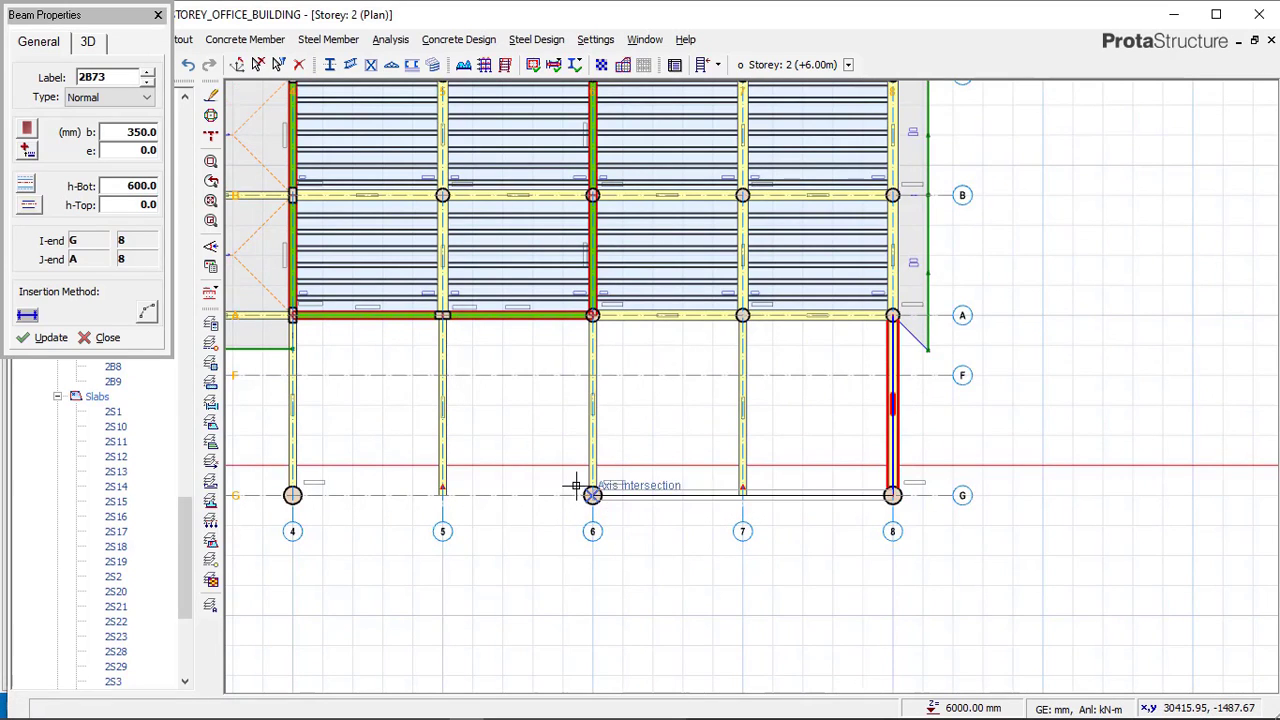
click(592, 498)
click(778, 433)
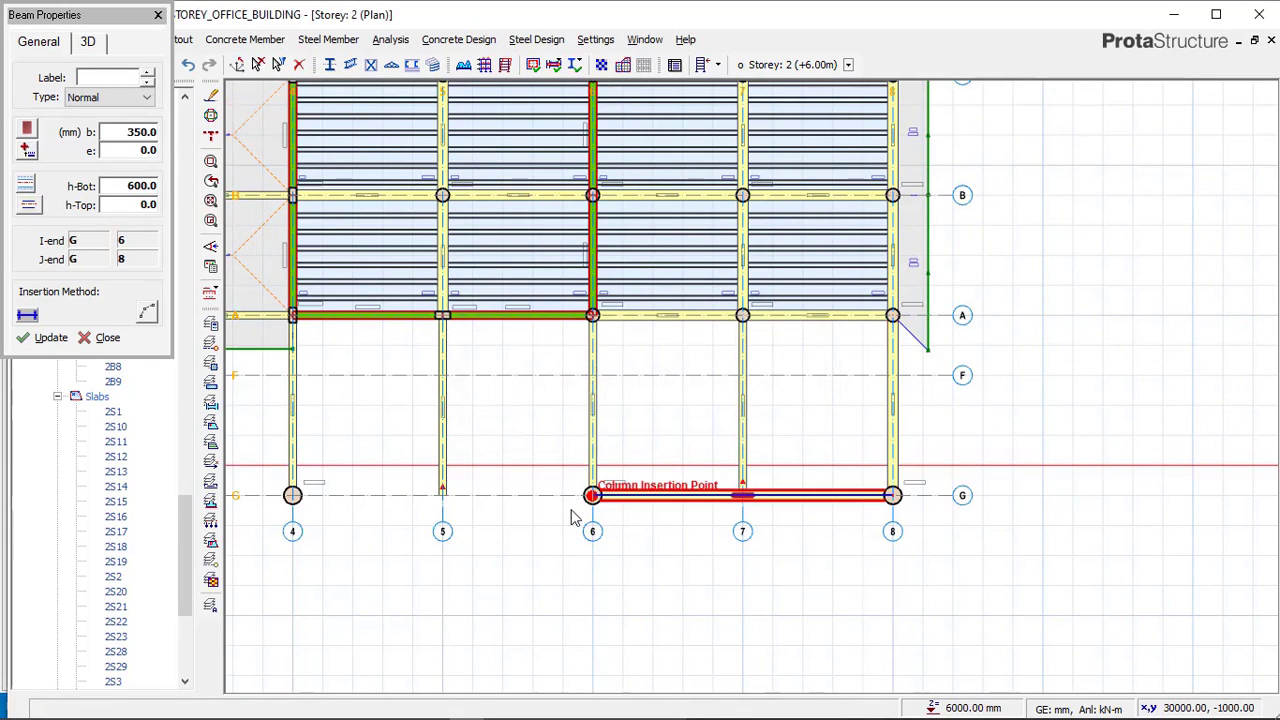
click(292, 495)
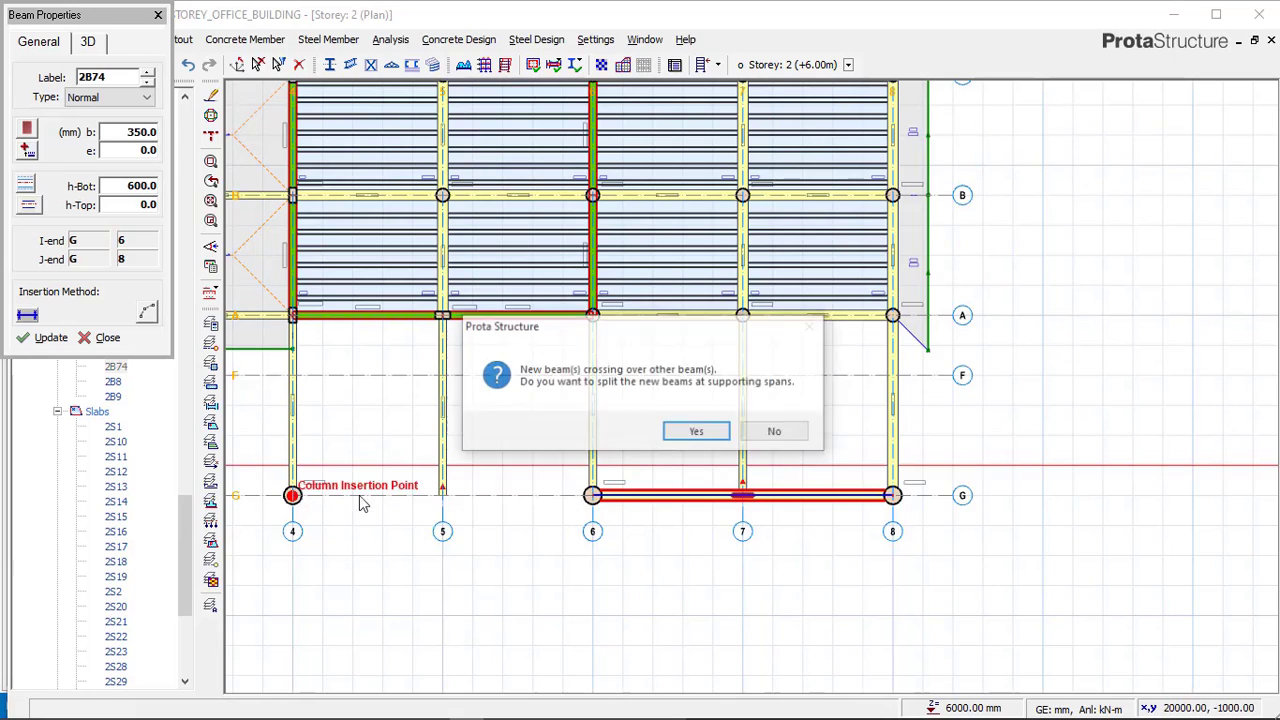
click(775, 433)
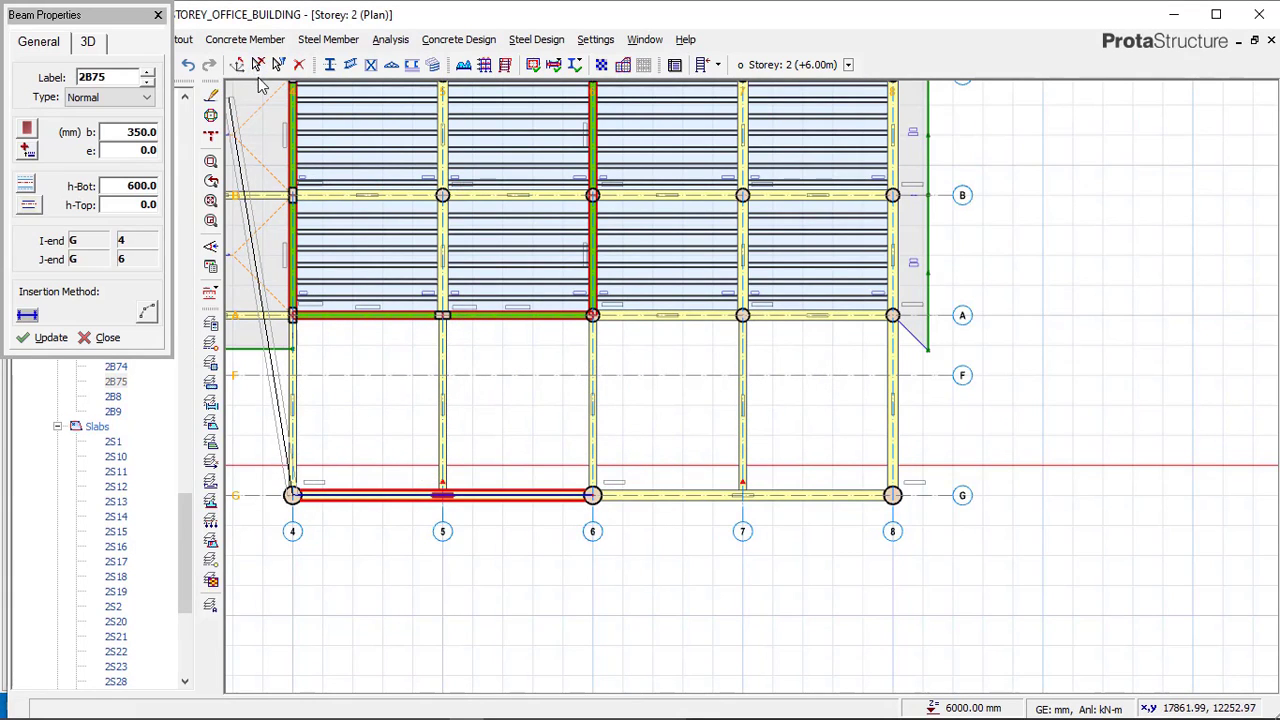
key(Escape)
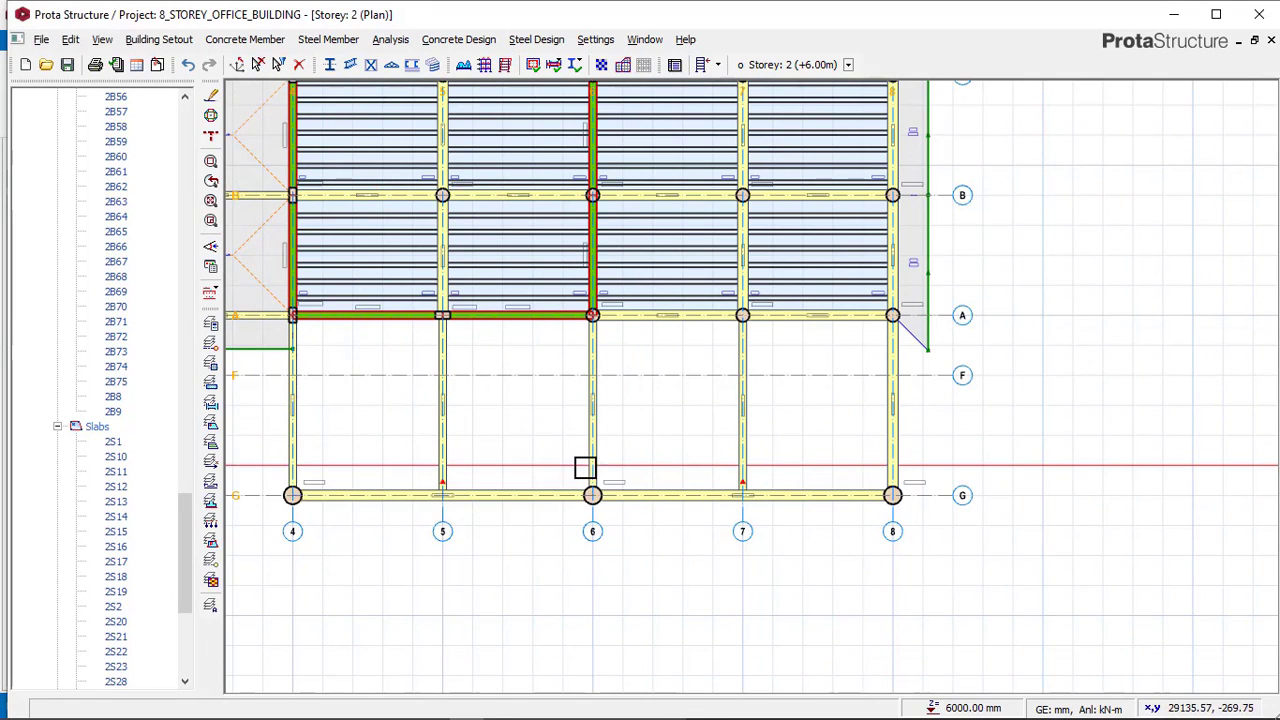
Check the bays between axes A and G in the reference model, then return to the project.
scroll(628, 432, down, 2)
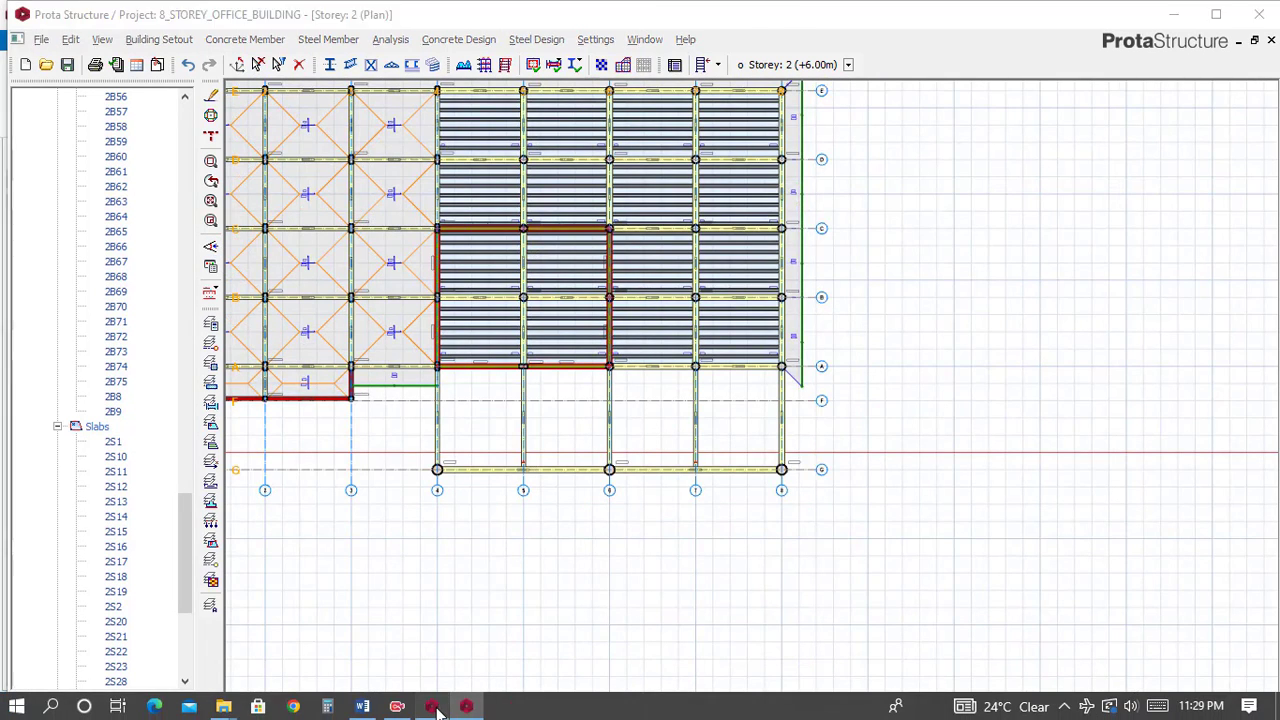
click(450, 706)
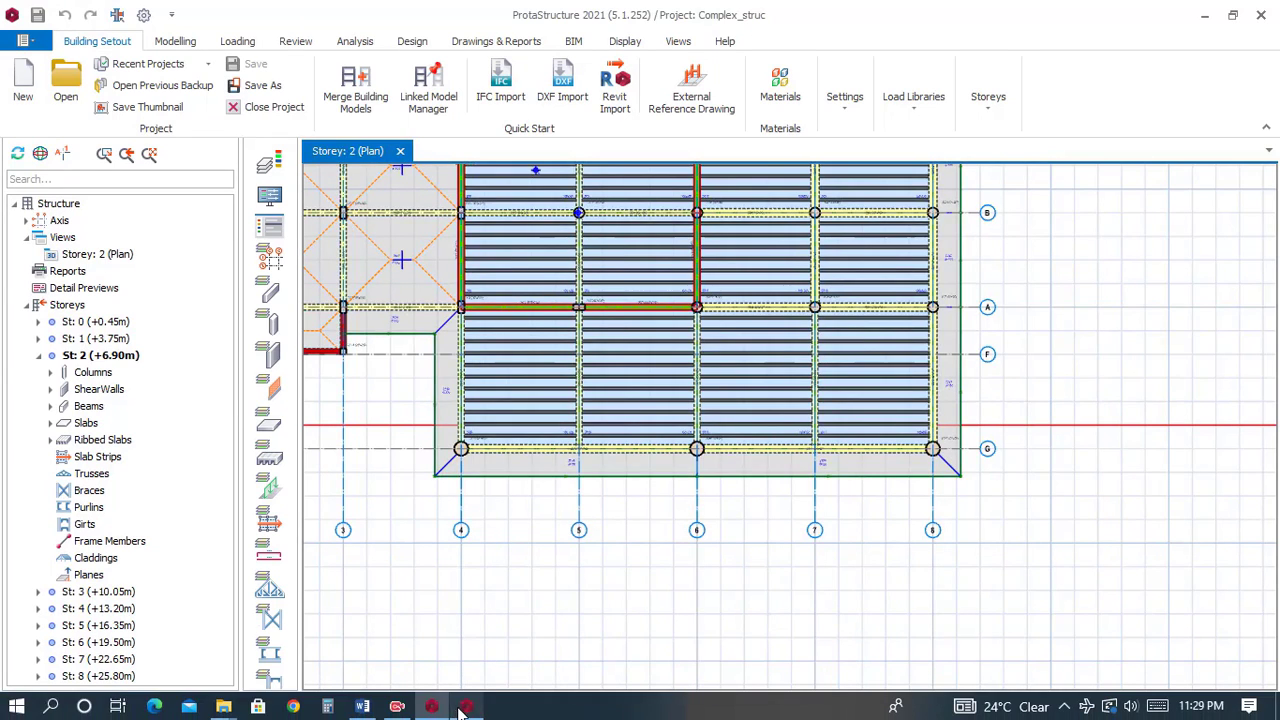
click(465, 706)
Insert ribbed slabs matching 2R15 in the four bays between axes A and G from axis 4 to axis 8.
click(584, 326)
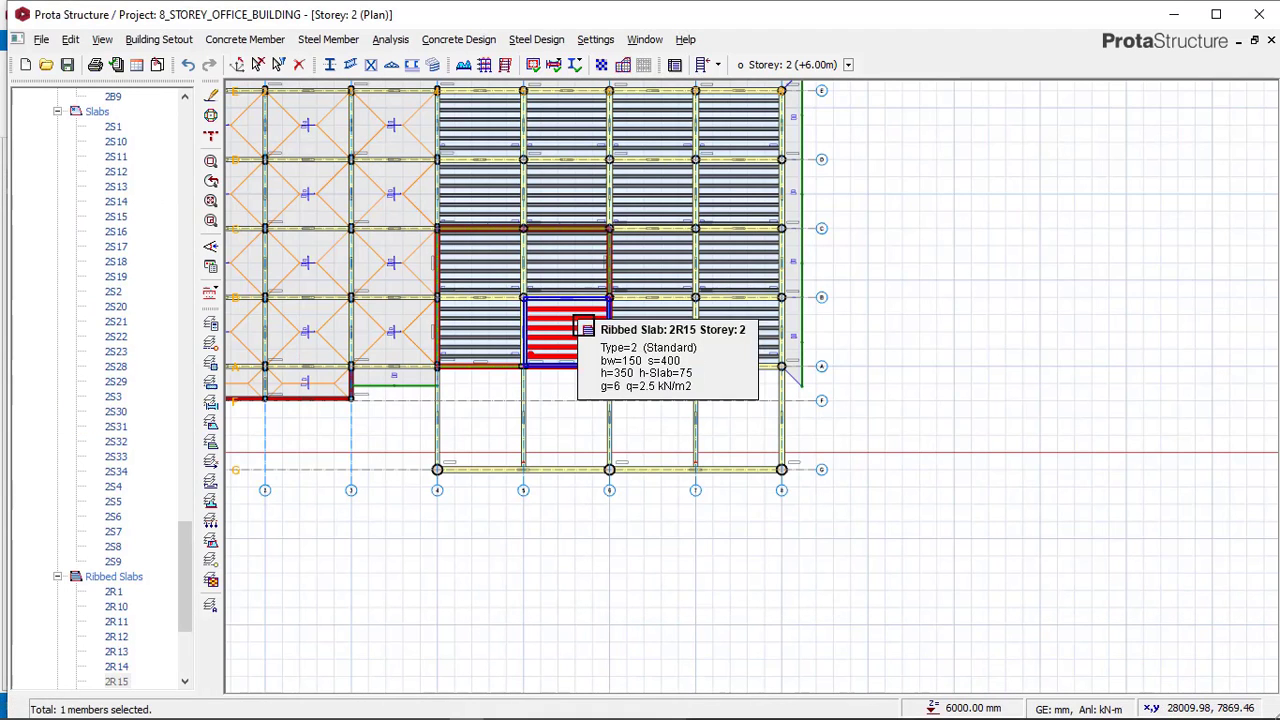
right_click(584, 326)
click(657, 332)
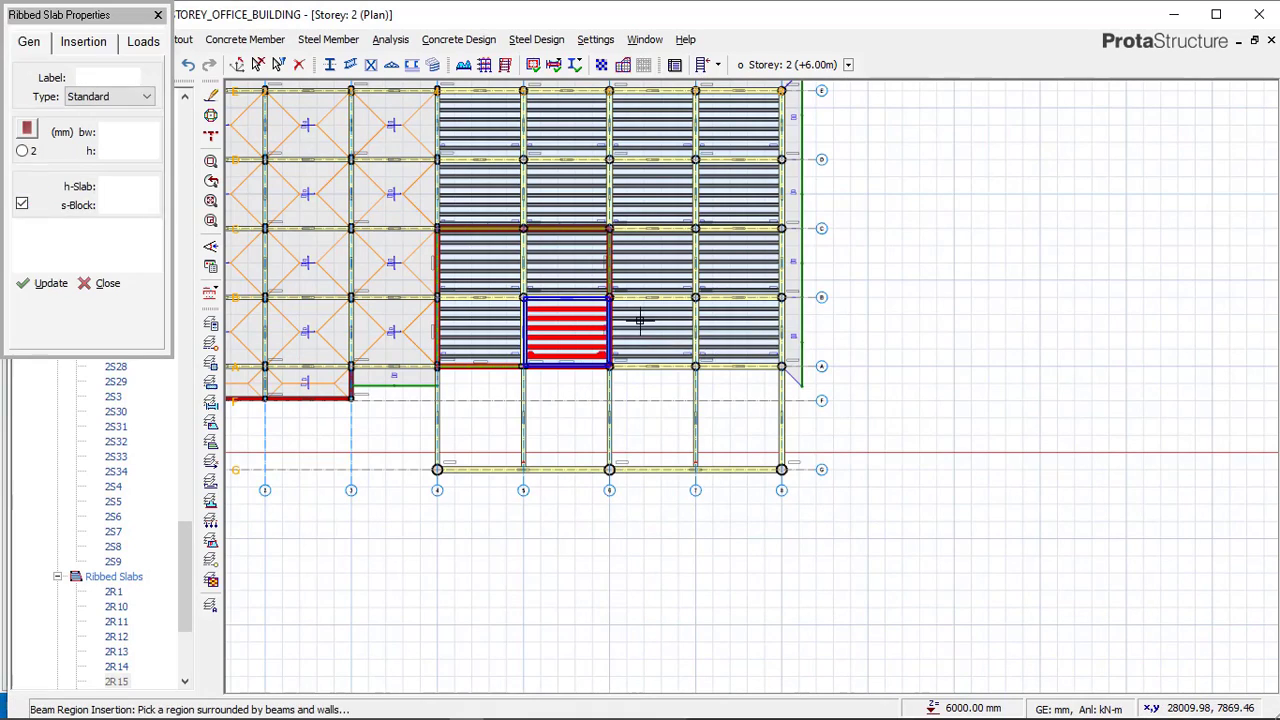
click(483, 411)
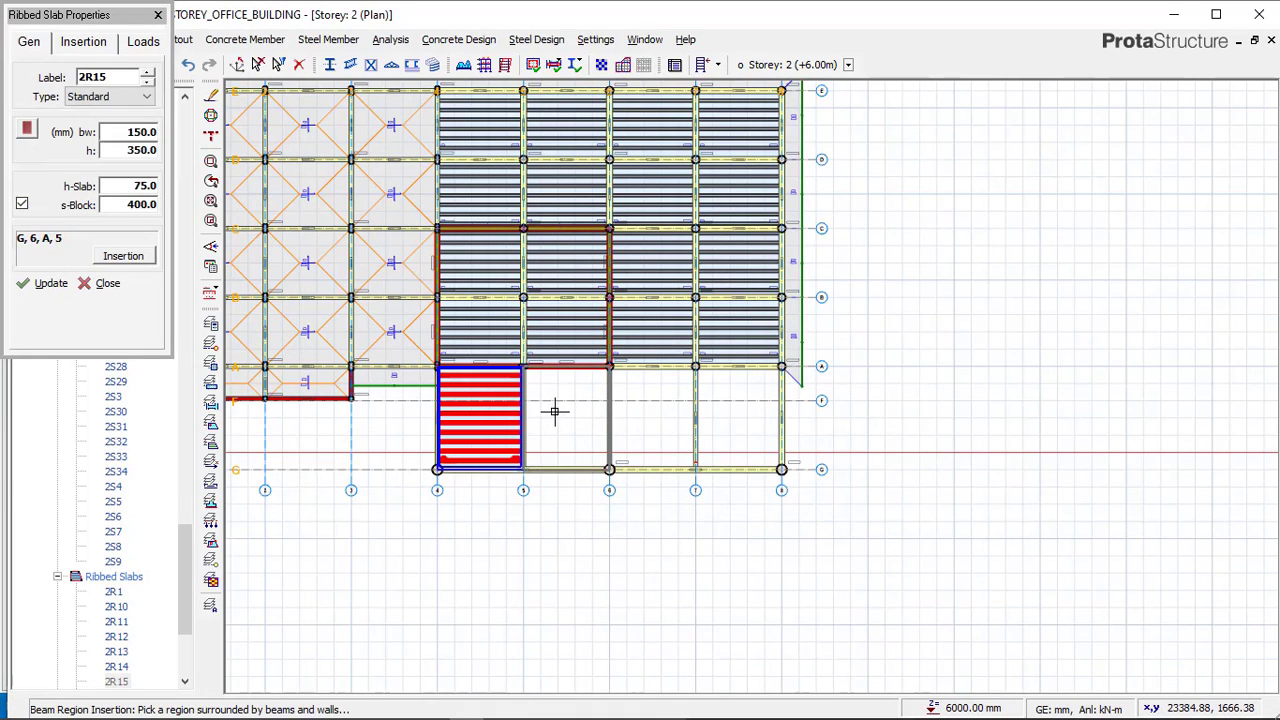
click(553, 410)
click(666, 427)
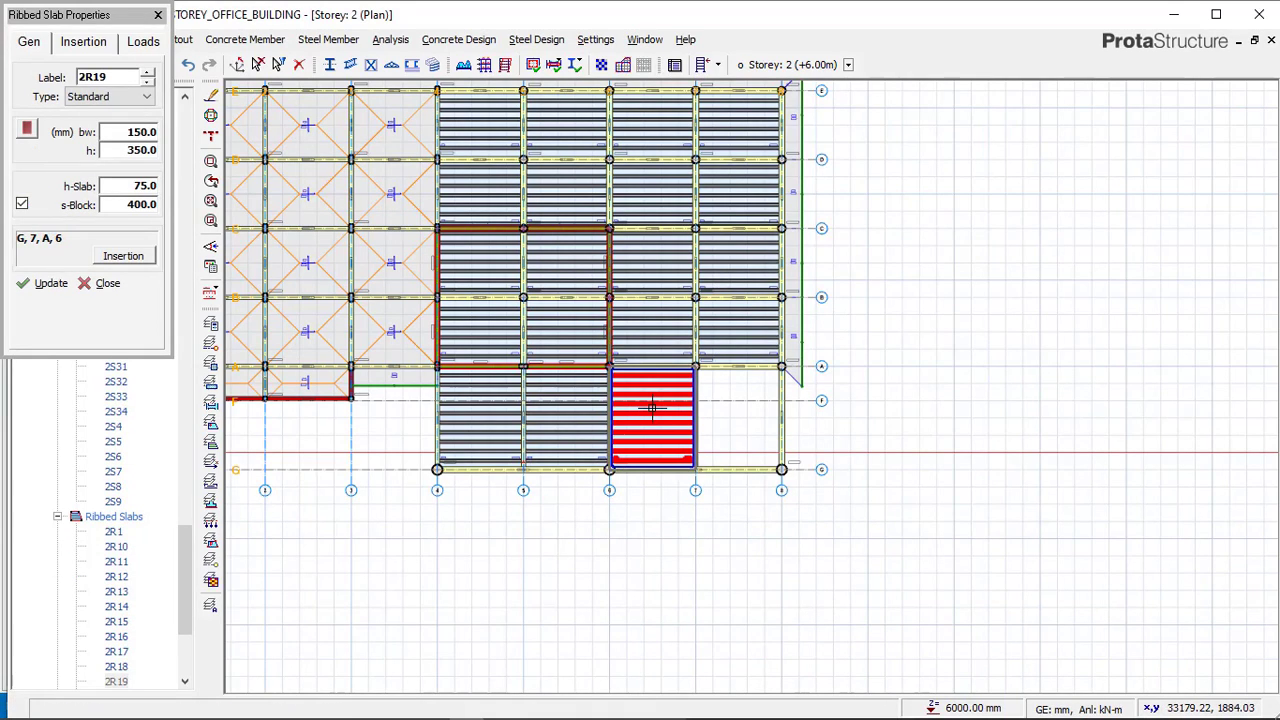
click(737, 394)
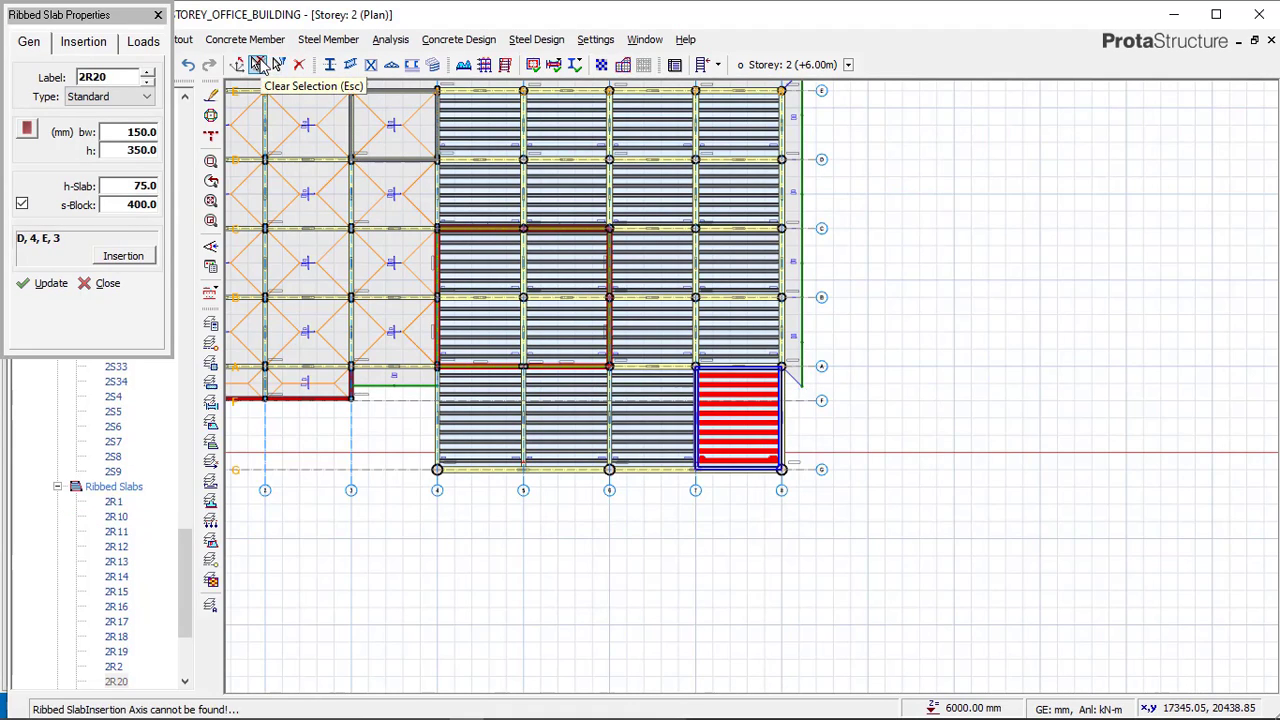
key(Escape)
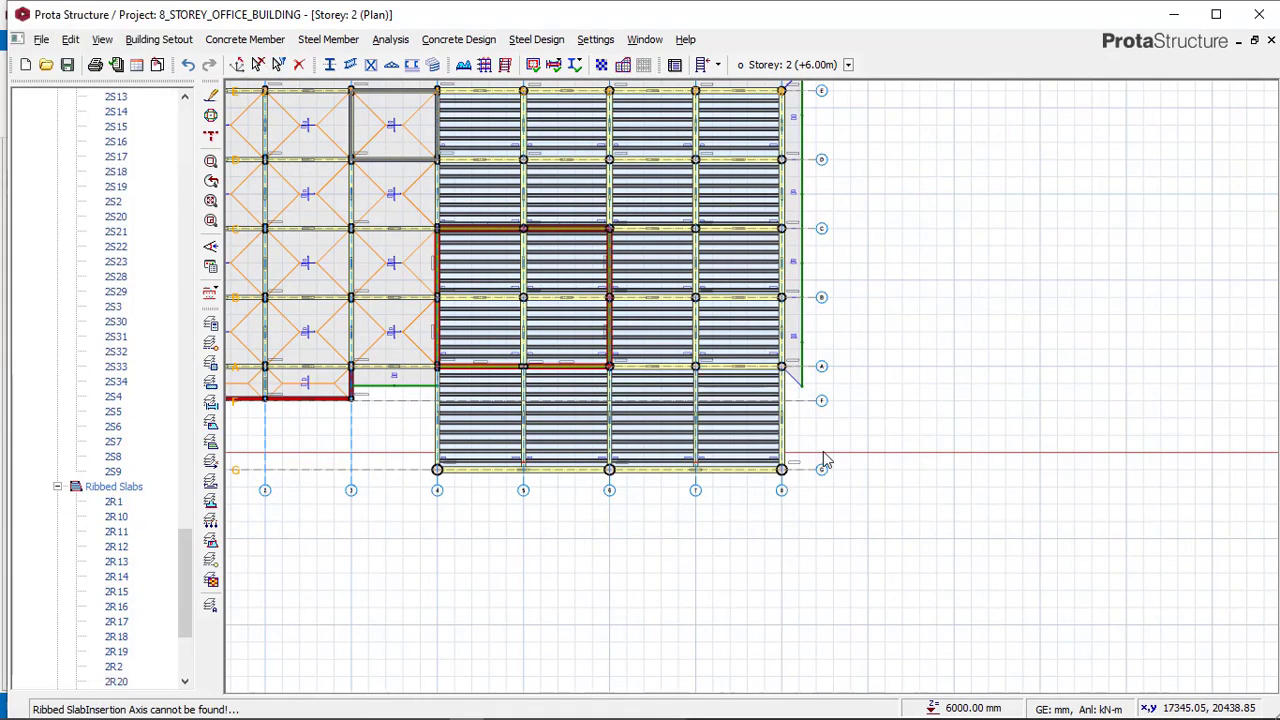
Compare the slab edges around axes 8 and G with the reference model, then return to the project.
scroll(830, 432, down, 1)
scroll(617, 423, up, 1)
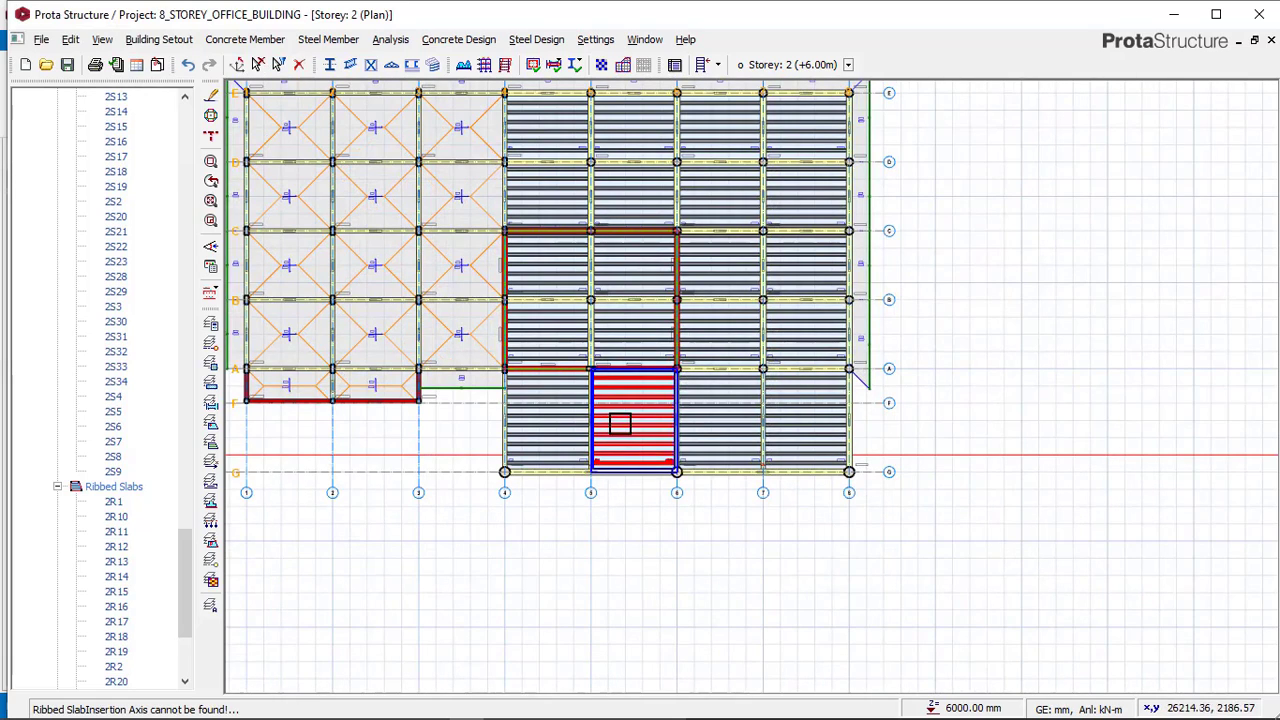
click(433, 615)
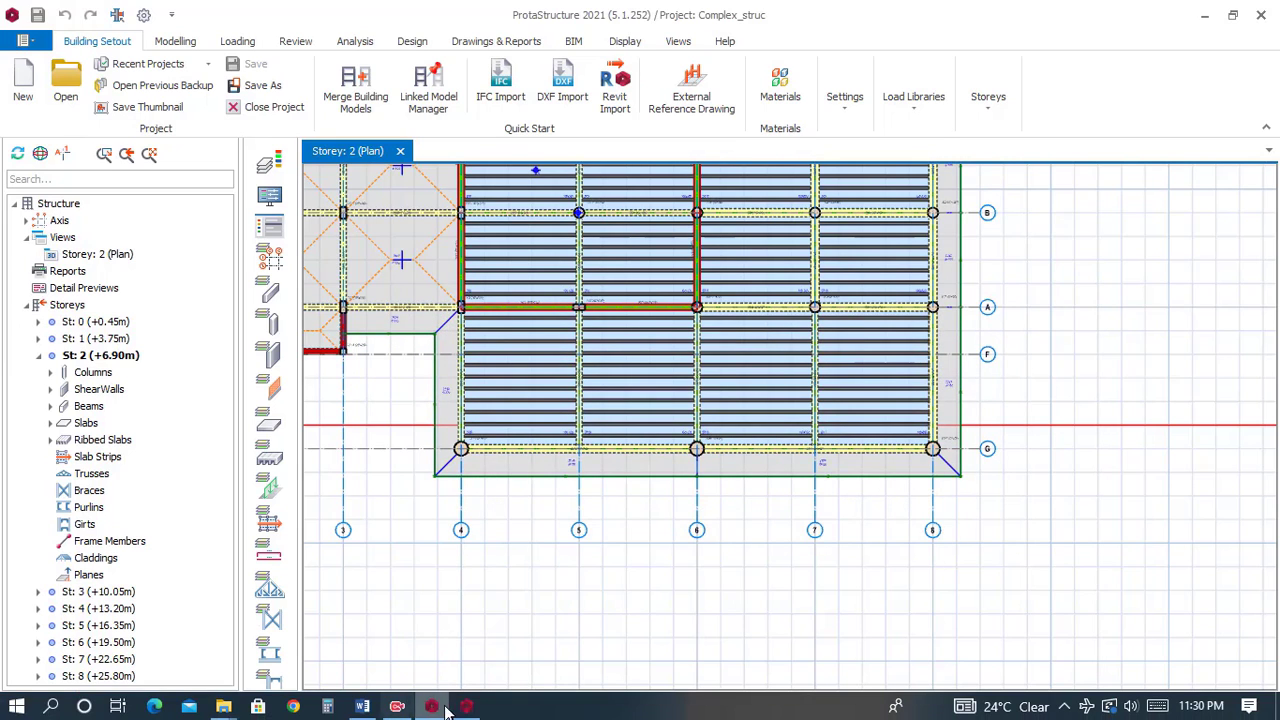
click(464, 707)
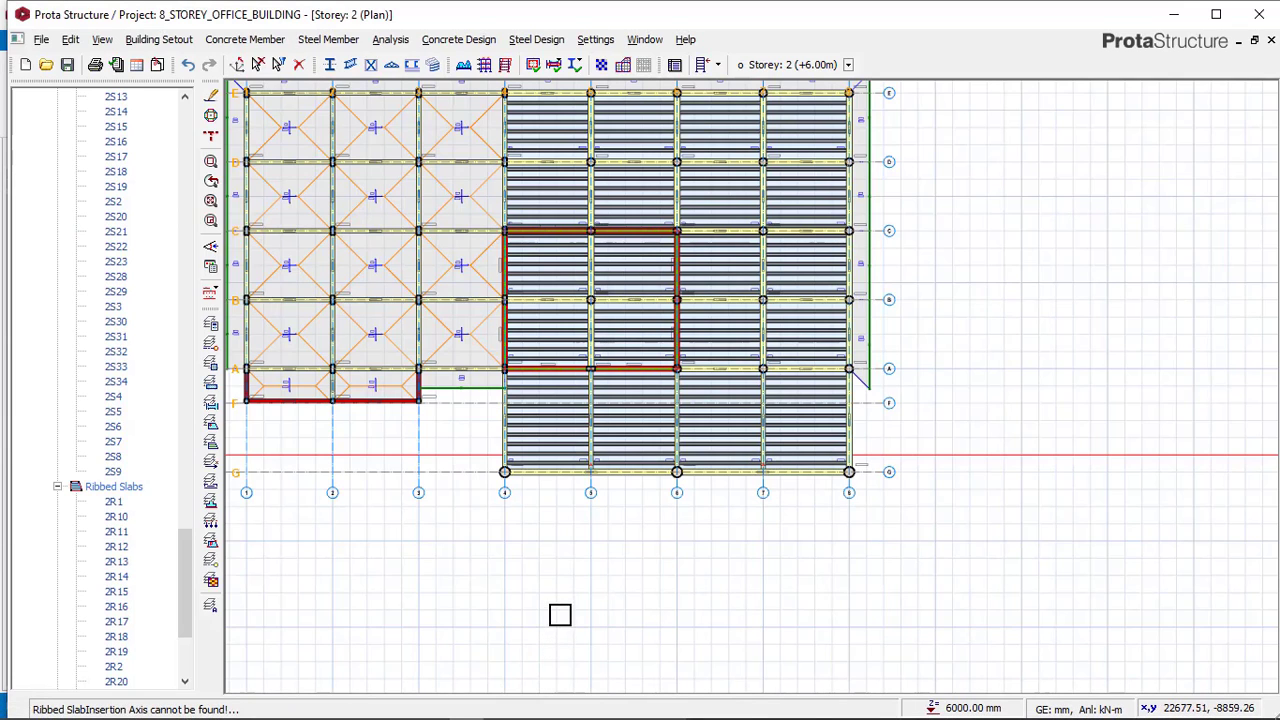
scroll(899, 403, up, 3)
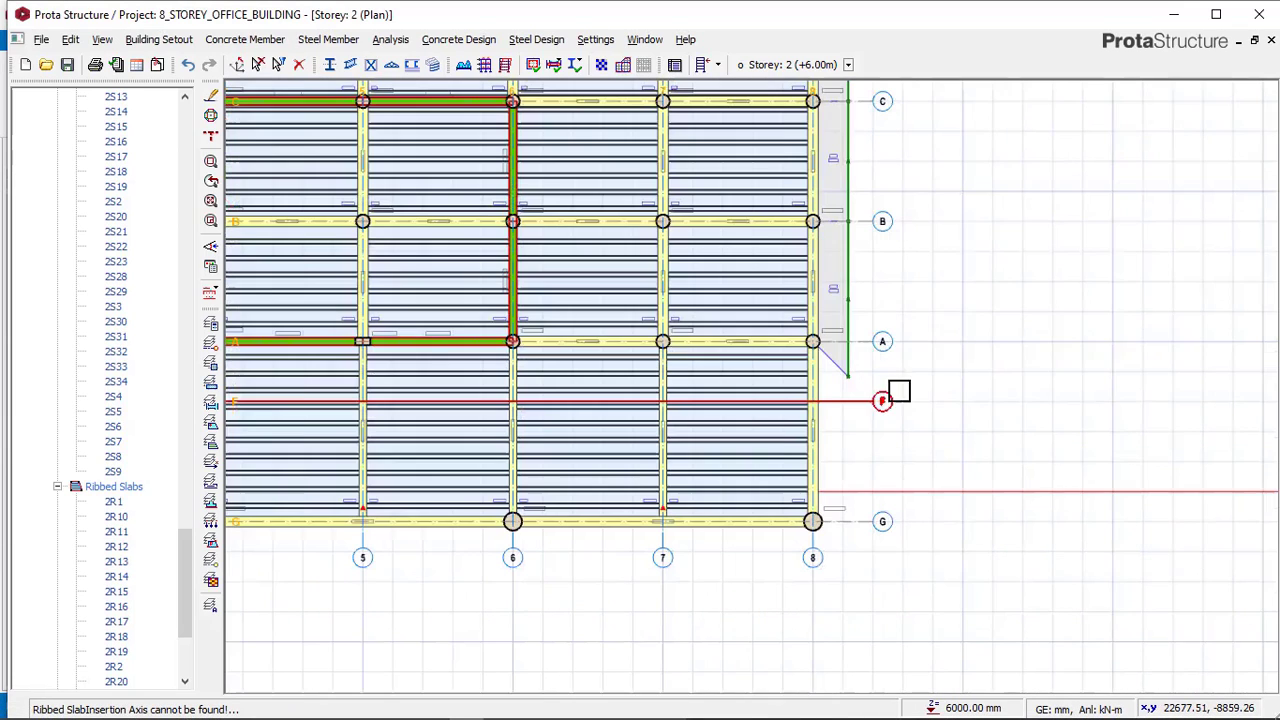
Insert a 150 mm cantilever slab with 1000 mm overhang along axis 8 between axes A and G, copying slab 2S23.
right_click(870, 295)
click(905, 296)
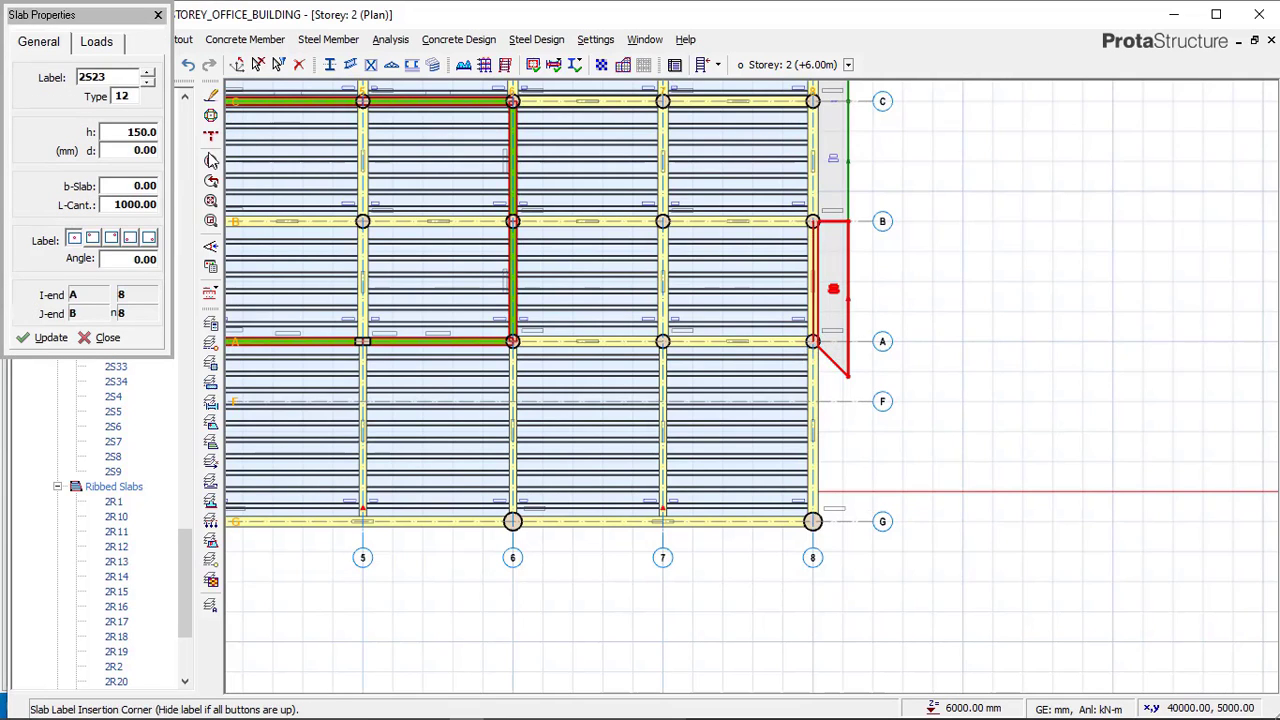
scroll(808, 350, up, 2)
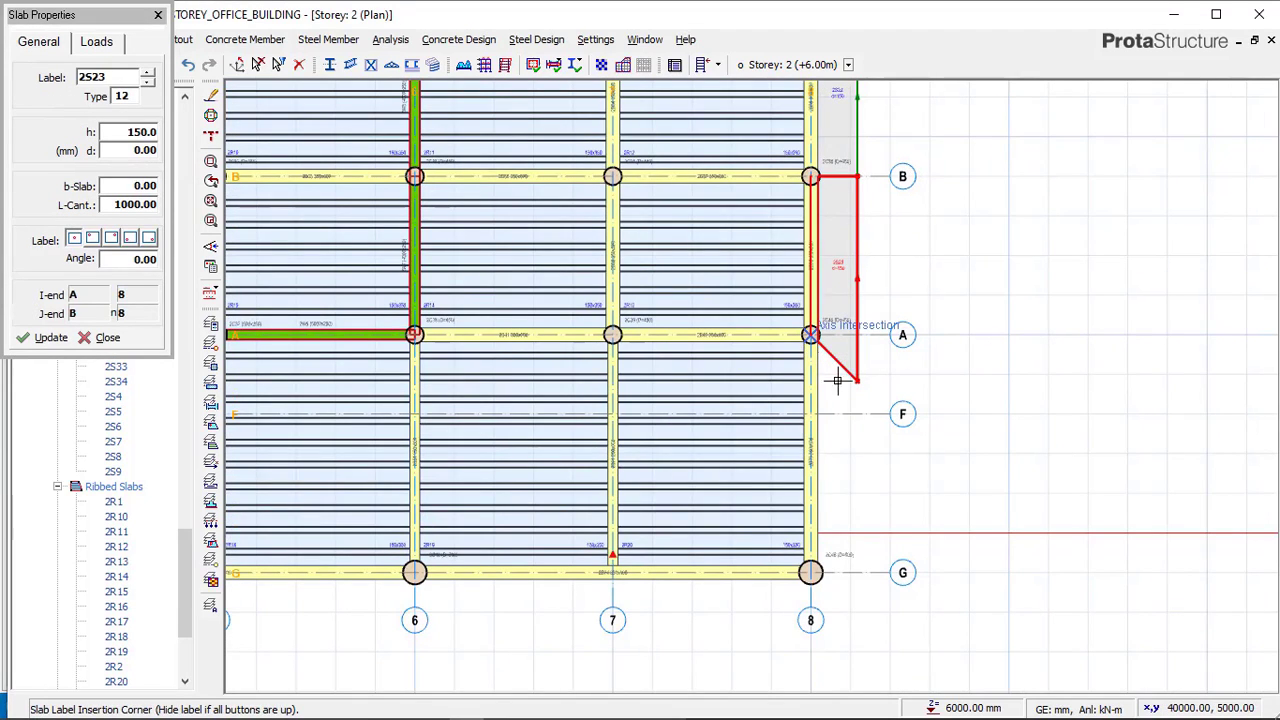
click(886, 530)
scroll(990, 382, down, 2)
scroll(906, 497, up, 2)
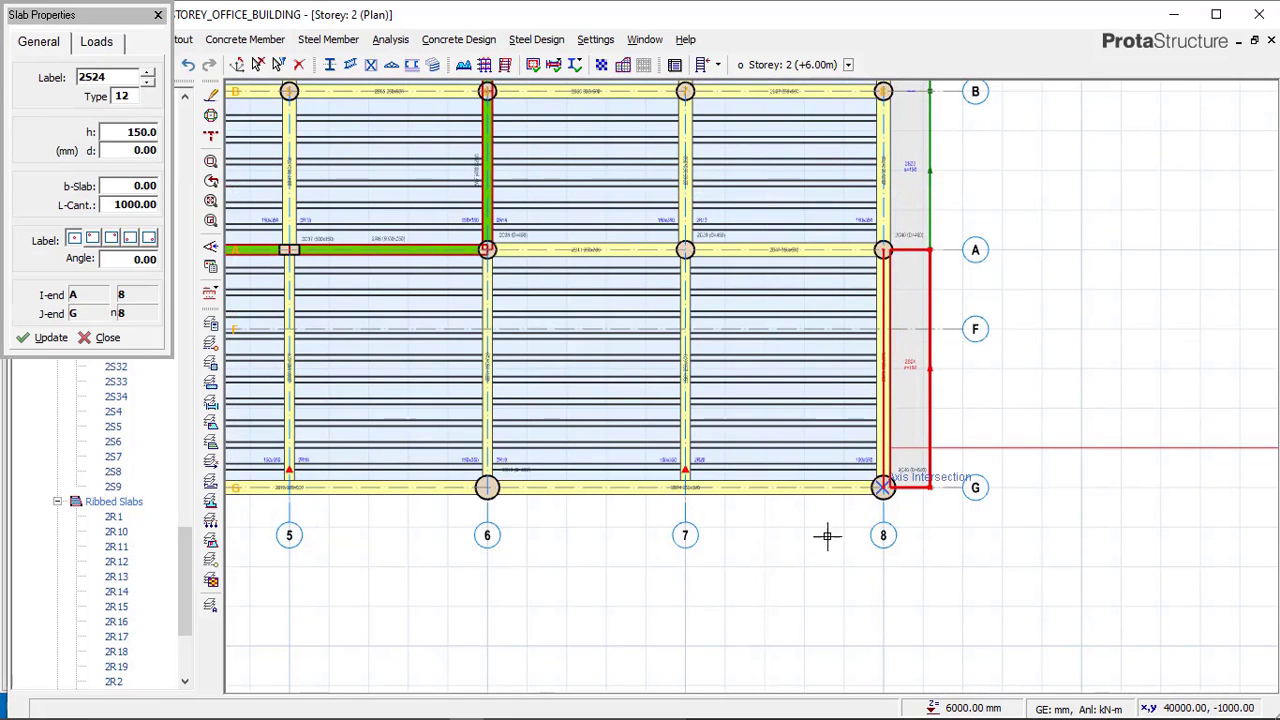
Add 1000 mm cantilever slabs along axis G from axis 8 to 6 and from axis 6 to 4.
click(486, 487)
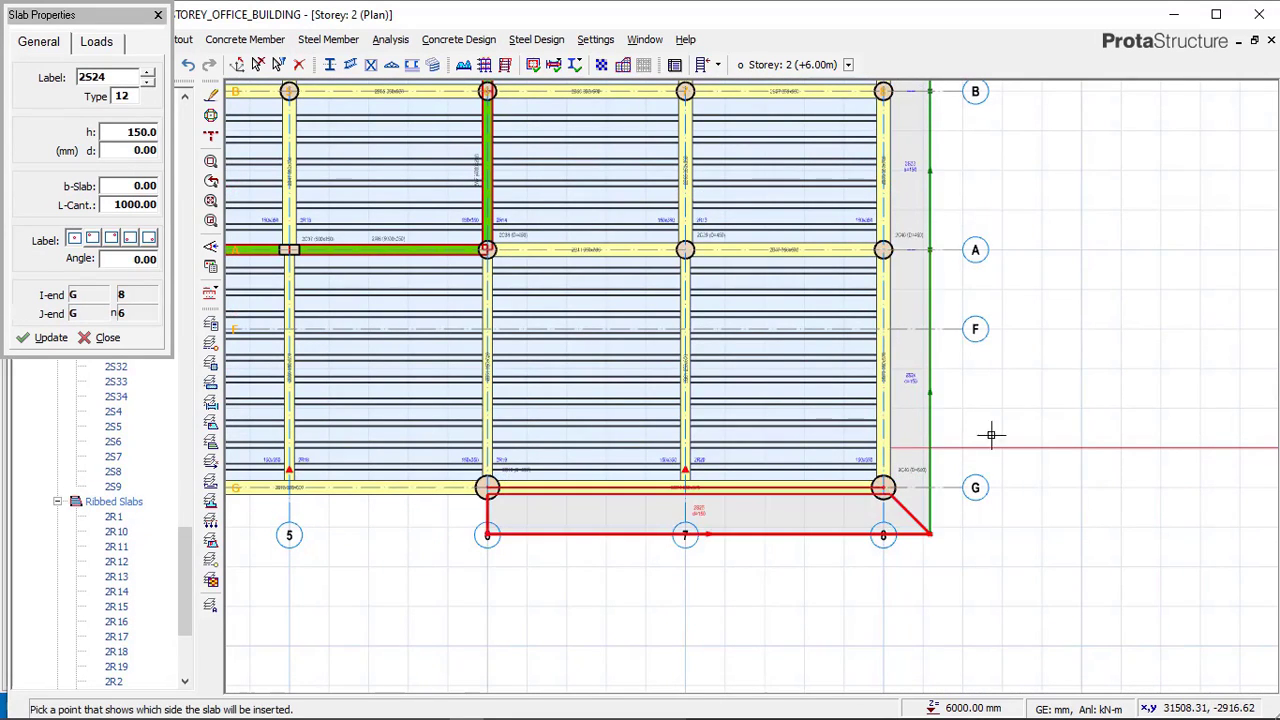
scroll(989, 434, down, 2)
scroll(675, 476, up, 2)
click(639, 472)
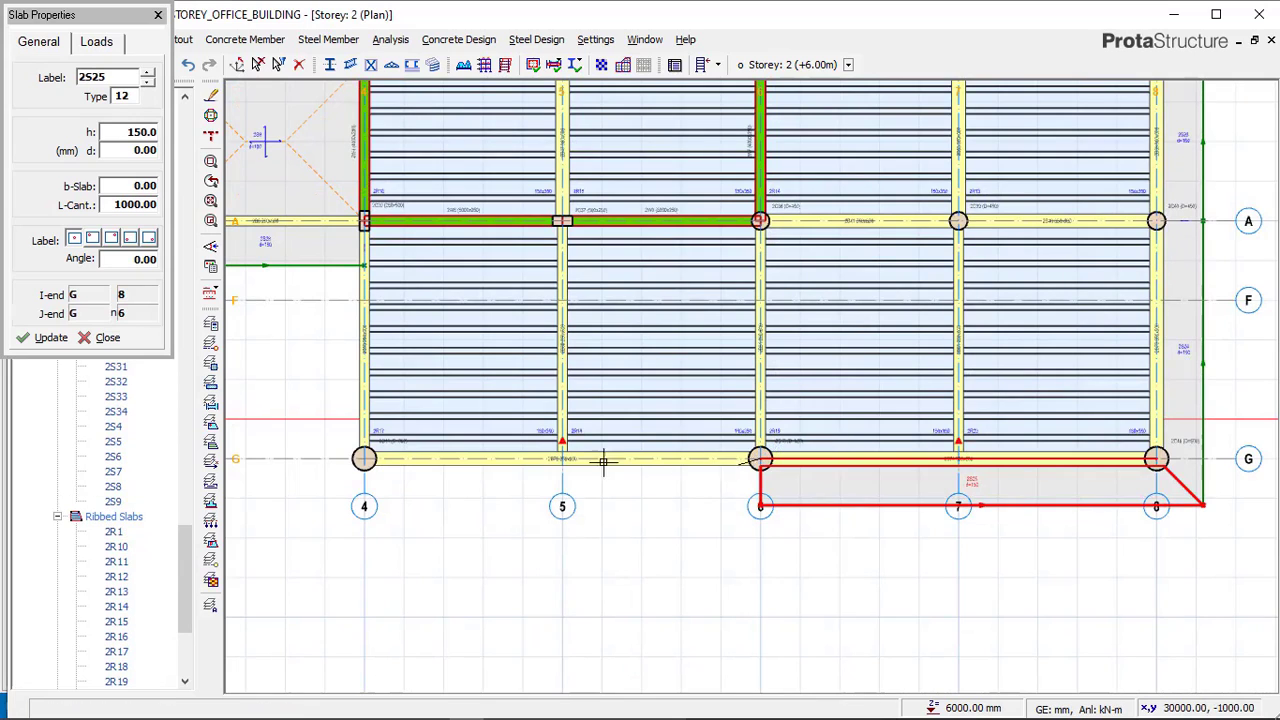
click(352, 447)
click(426, 512)
scroll(1048, 442, down, 2)
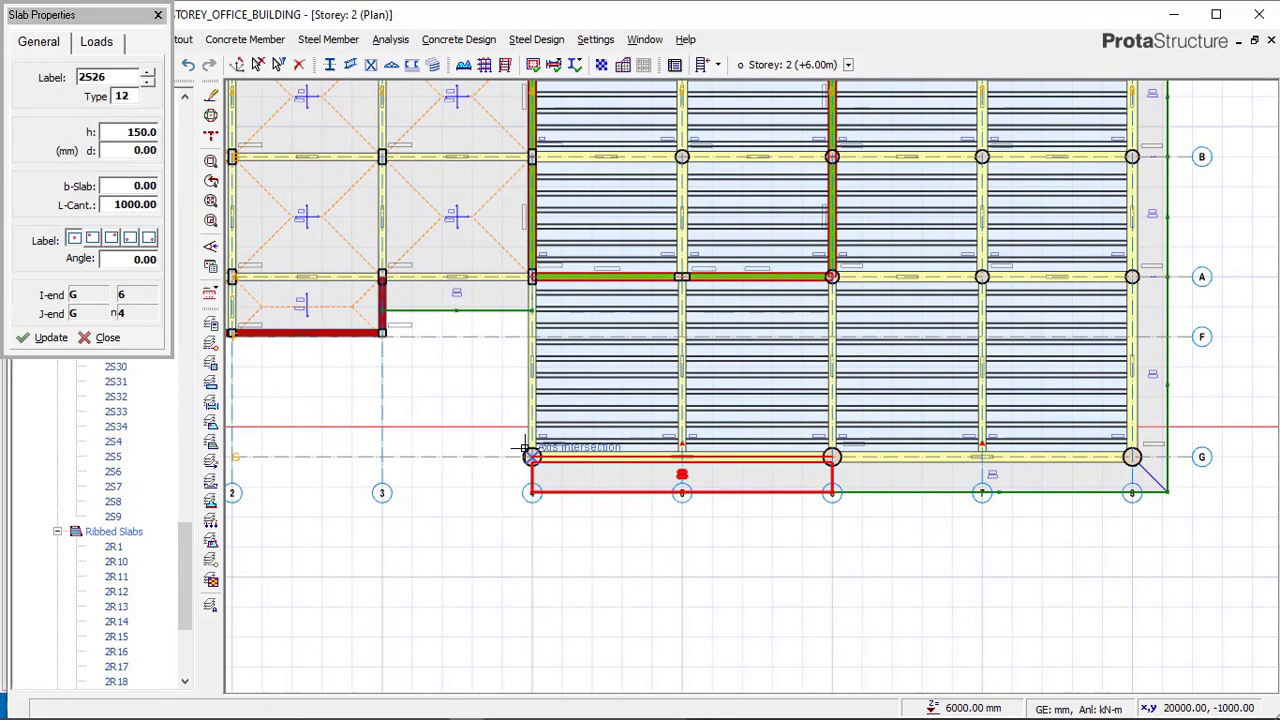
Add a 1000 mm cantilever slab along axis 4 between axes G and A and compare it with the reference model.
click(521, 267)
click(472, 329)
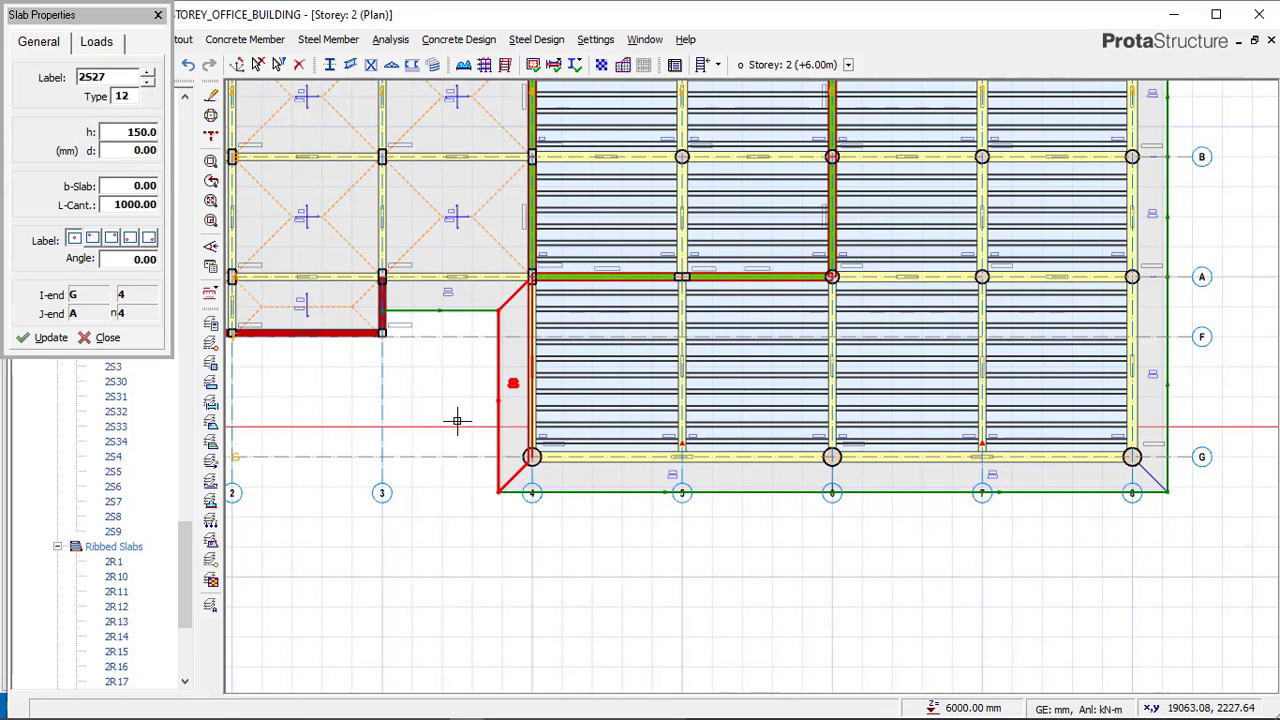
click(428, 708)
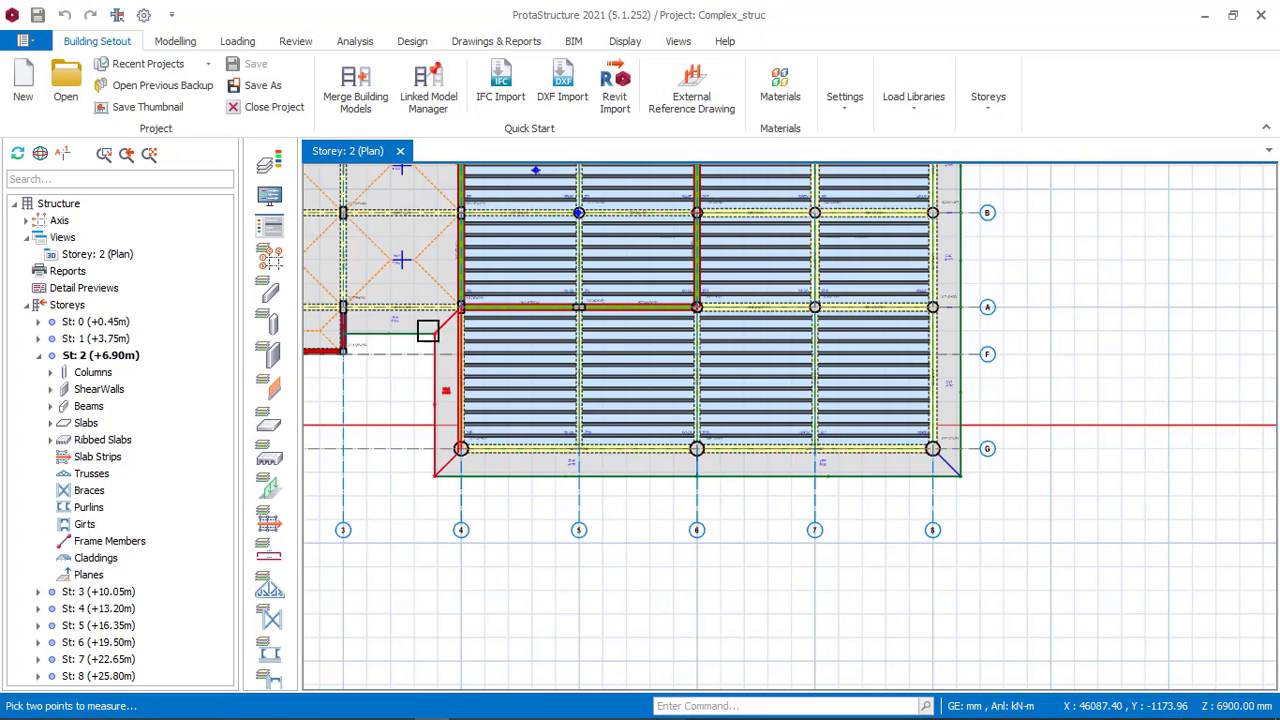
click(466, 713)
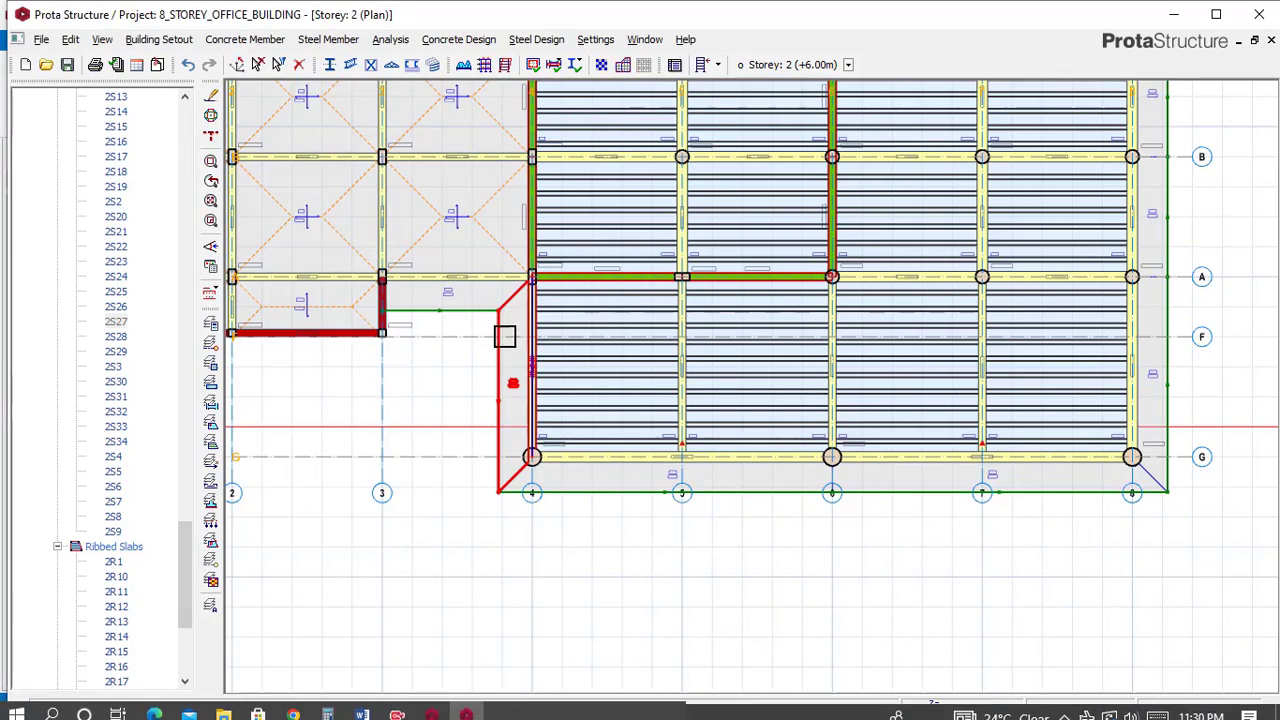
Compare the storey 2 plan of the project with the reference model's storey 2 plan.
scroll(829, 391, down, 5)
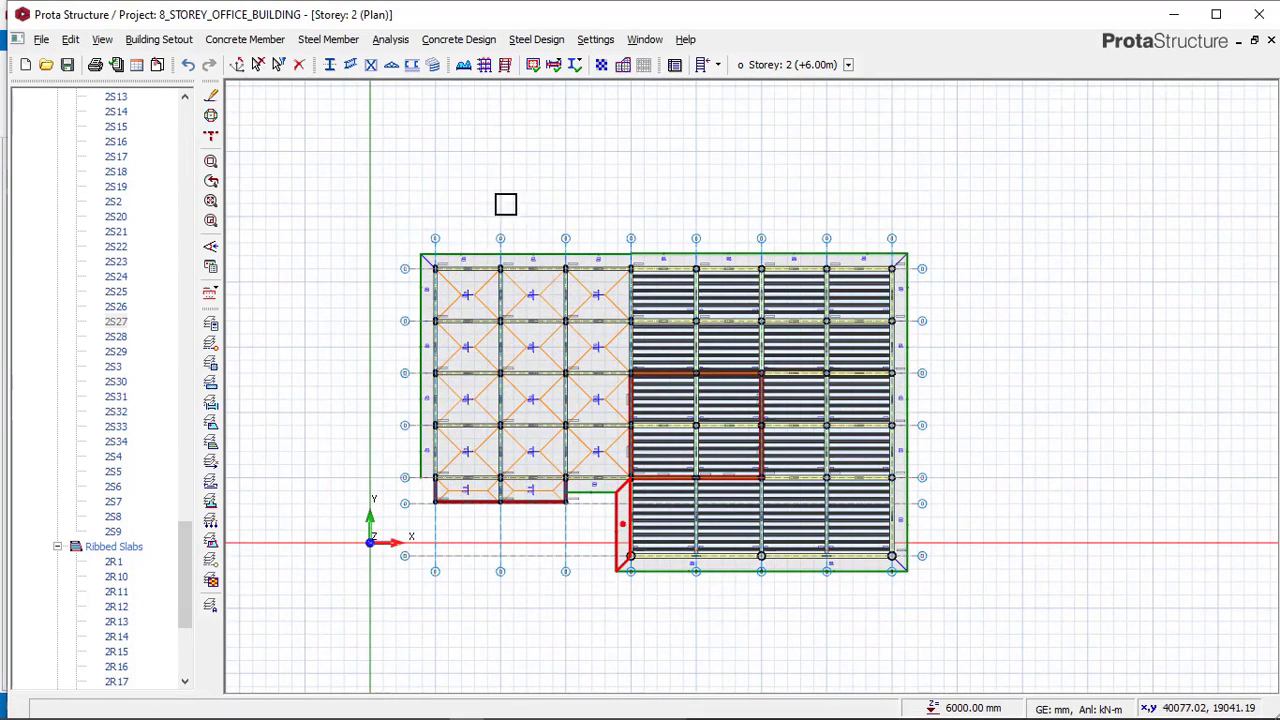
scroll(519, 470, up, 2)
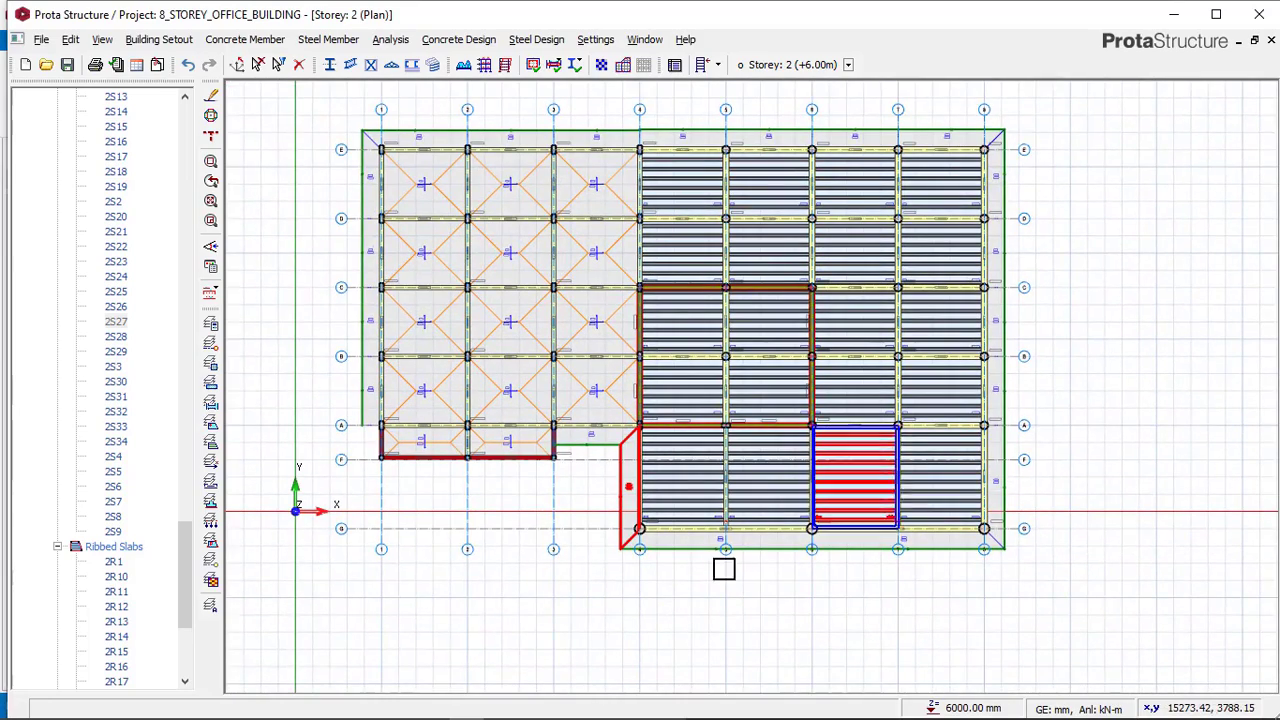
scroll(822, 395, down, 4)
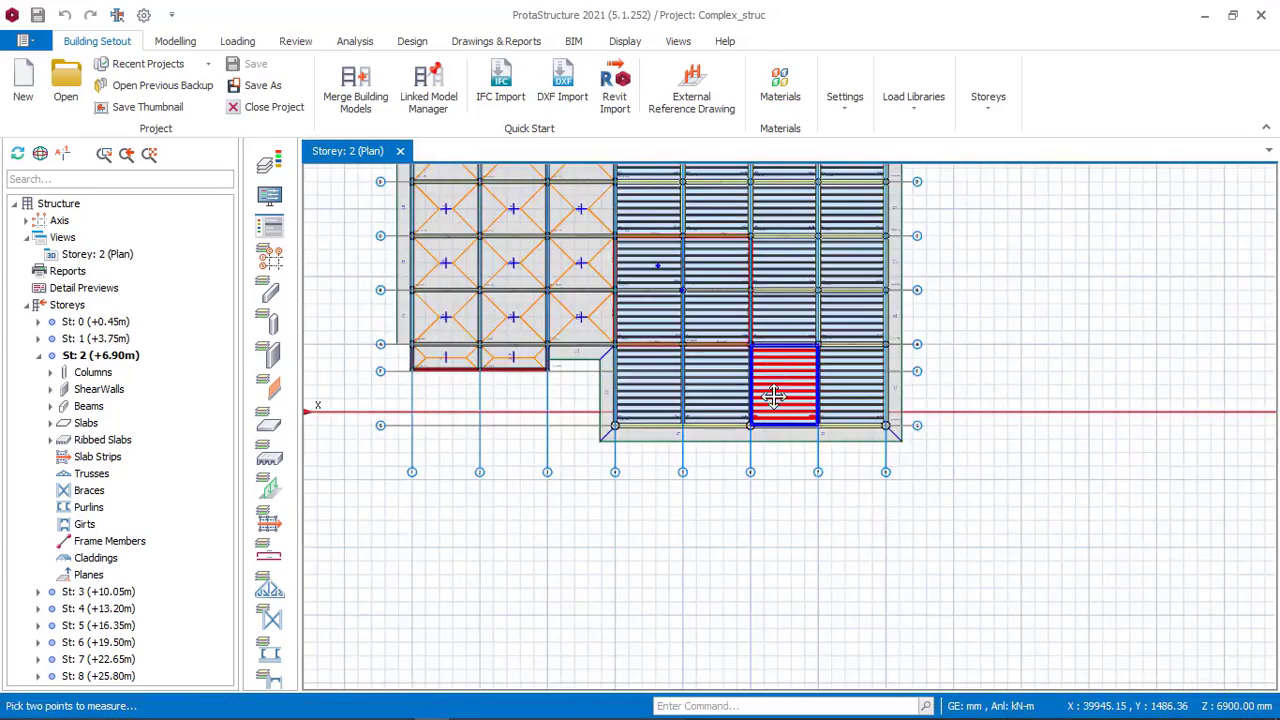
middle_drag(771, 400, 817, 517)
scroll(519, 273, up, 2)
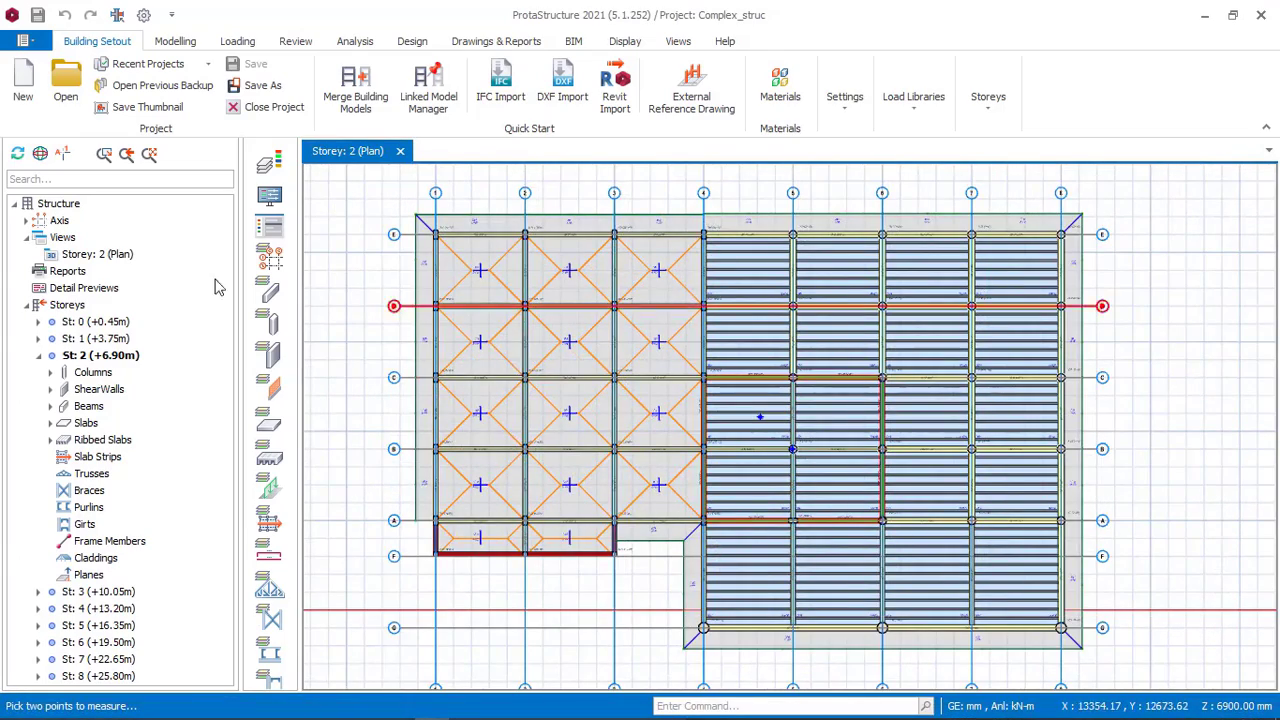
click(472, 708)
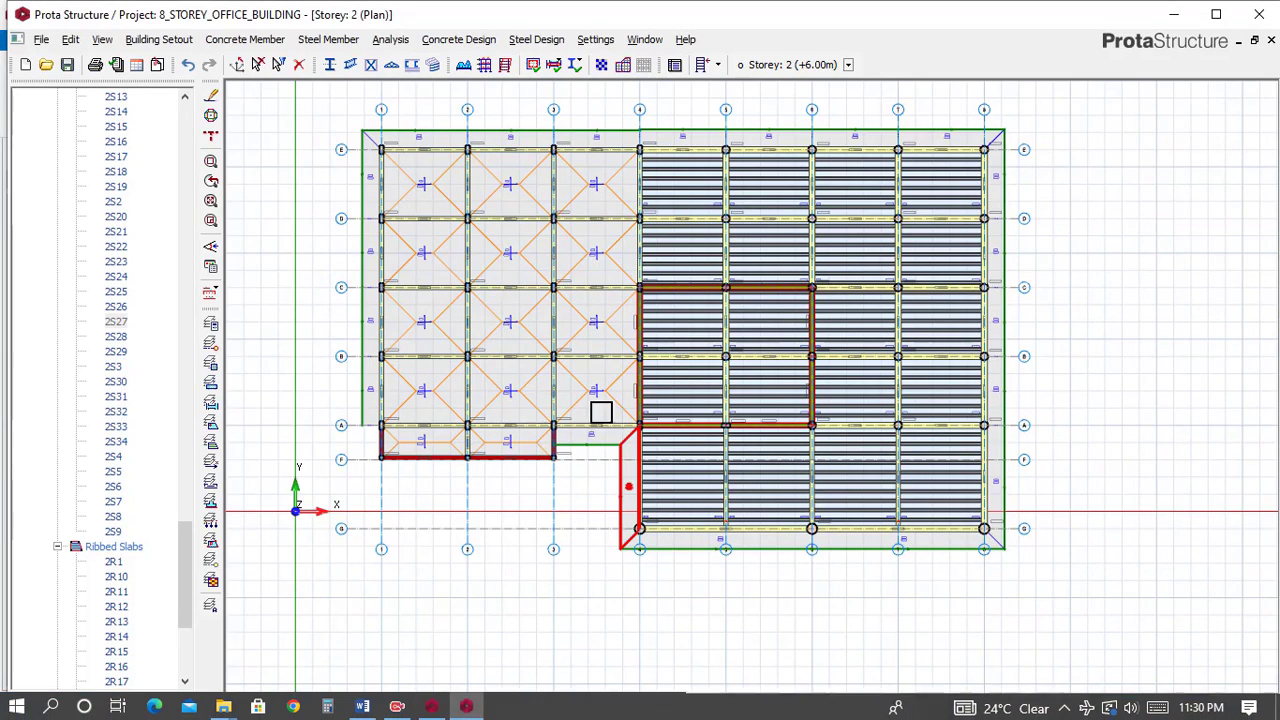
Switch the storey 2 view to 3D and orbit to inspect the cantilever slabs.
drag(187, 532, 185, 124)
click(117, 322)
right_click(117, 322)
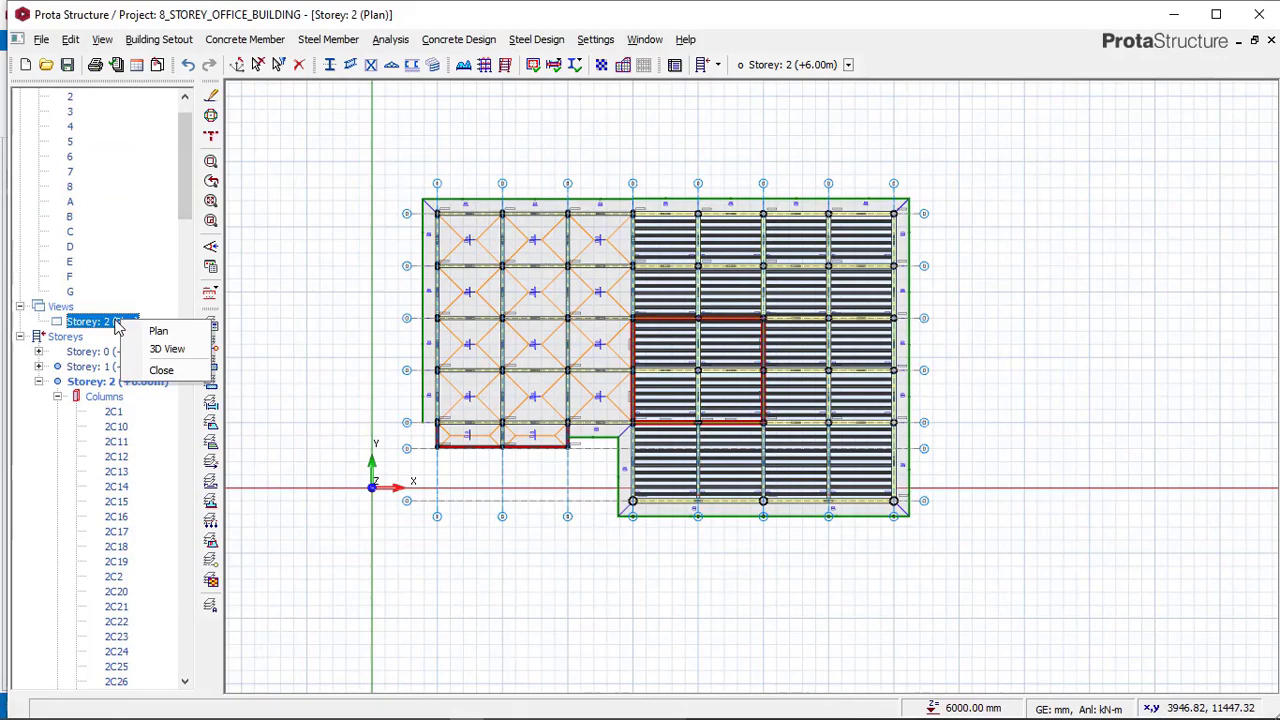
click(168, 348)
middle_drag(511, 417, 412, 364)
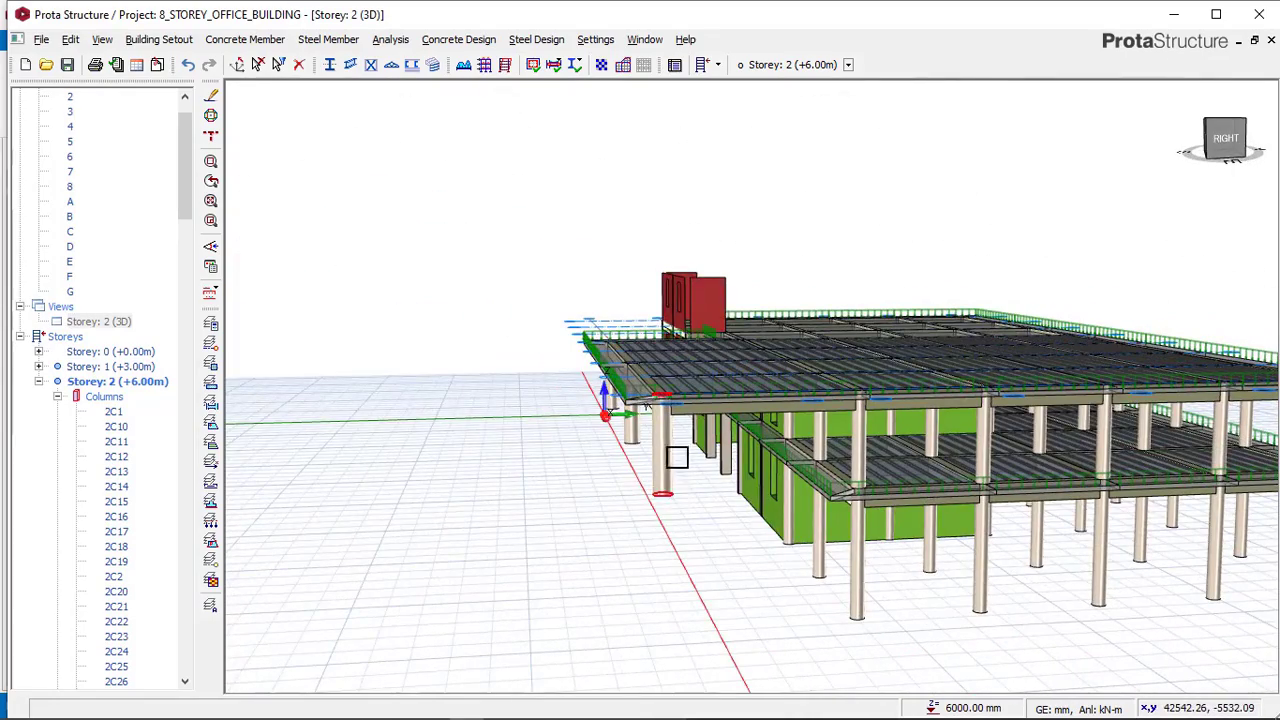
middle_drag(677, 457, 640, 410)
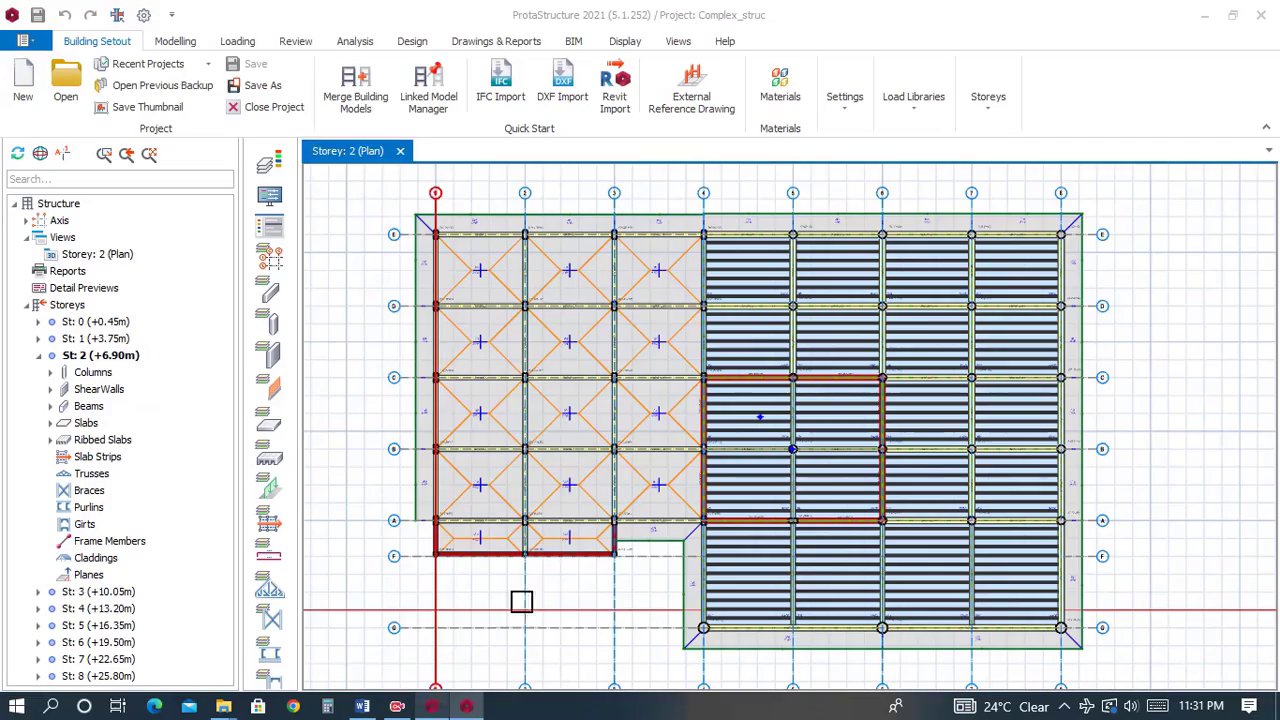
Examine storey 3 of the reference model in plan, then return to the project.
scroll(731, 406, up, 1)
scroll(757, 451, down, 3)
scroll(691, 377, up, 2)
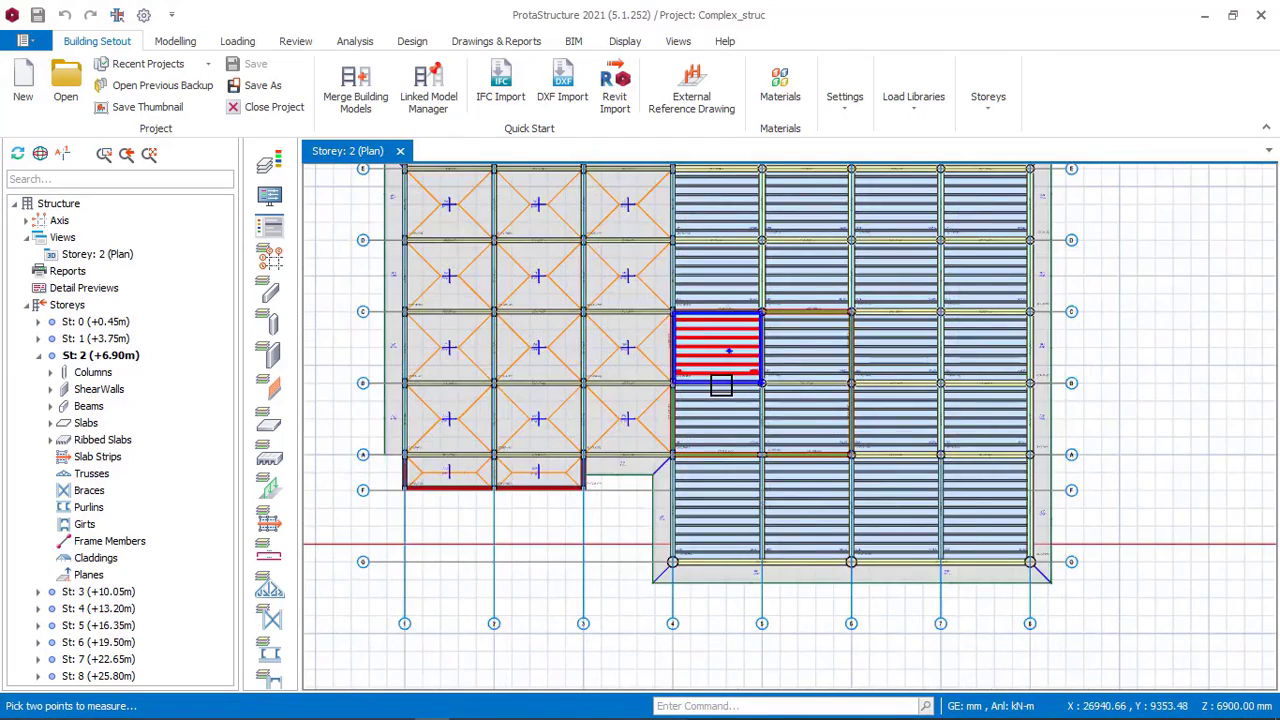
scroll(735, 400, down, 1)
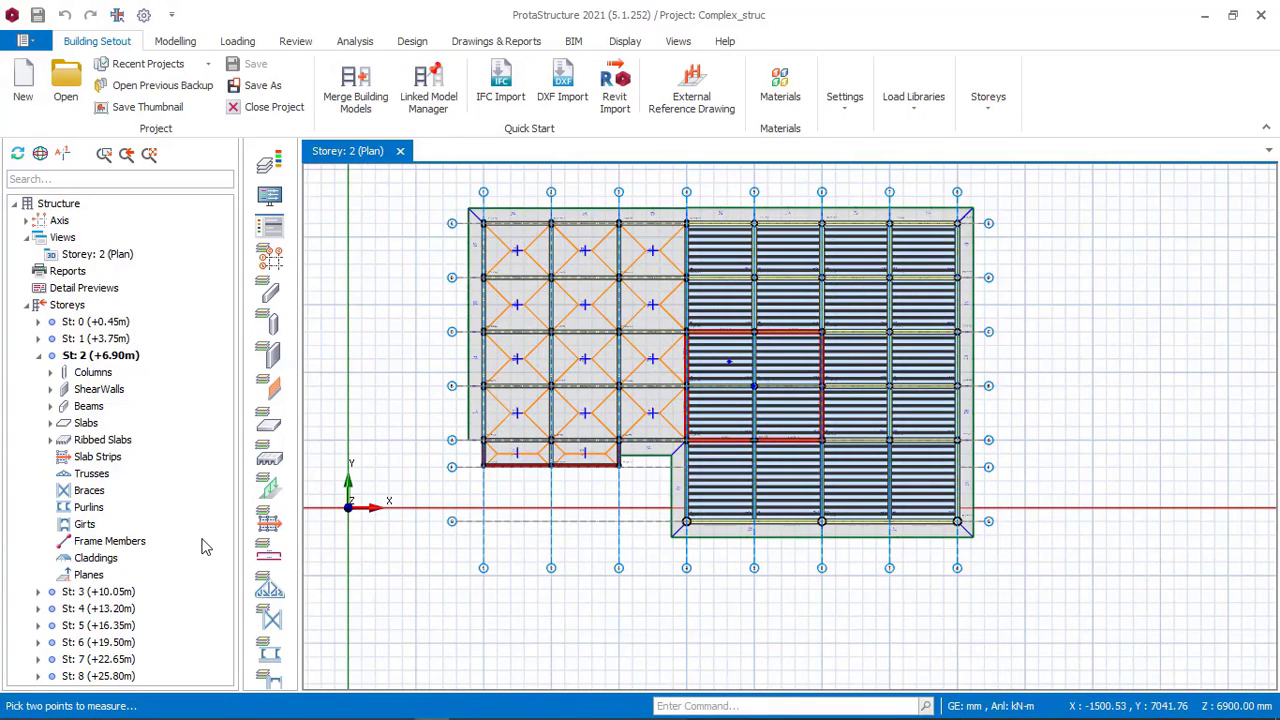
double_click(104, 593)
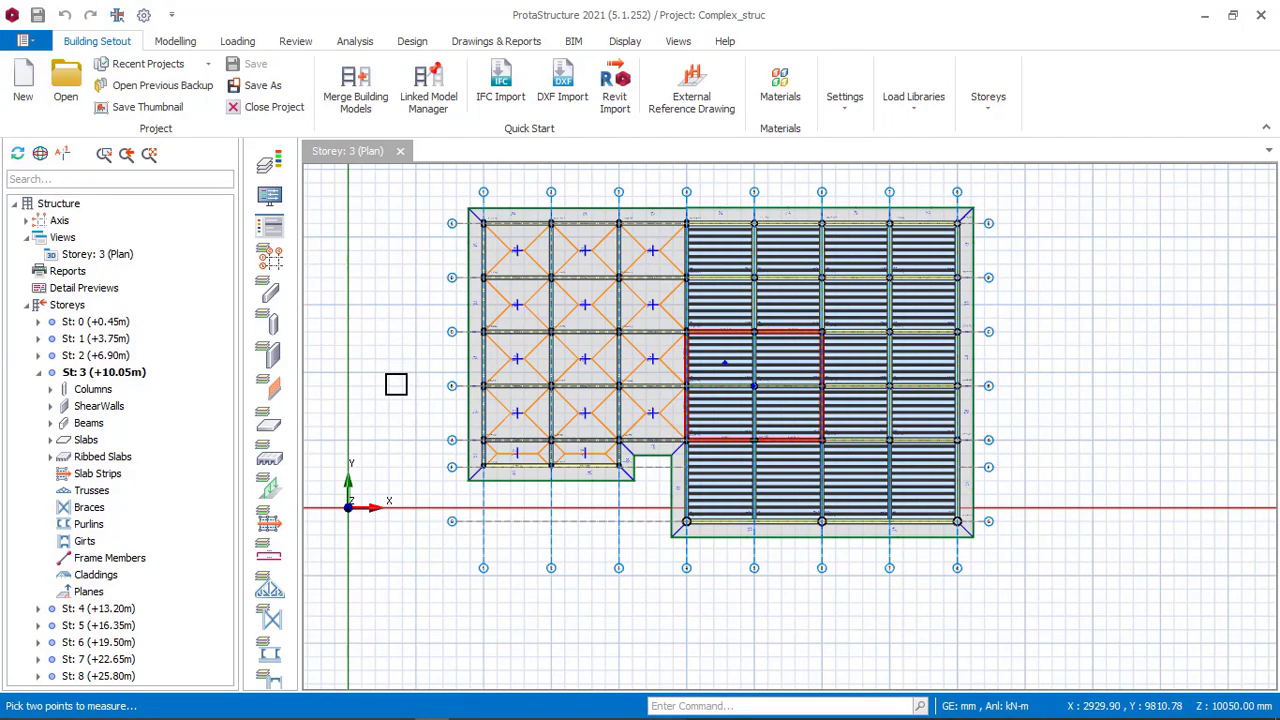
scroll(576, 357, up, 3)
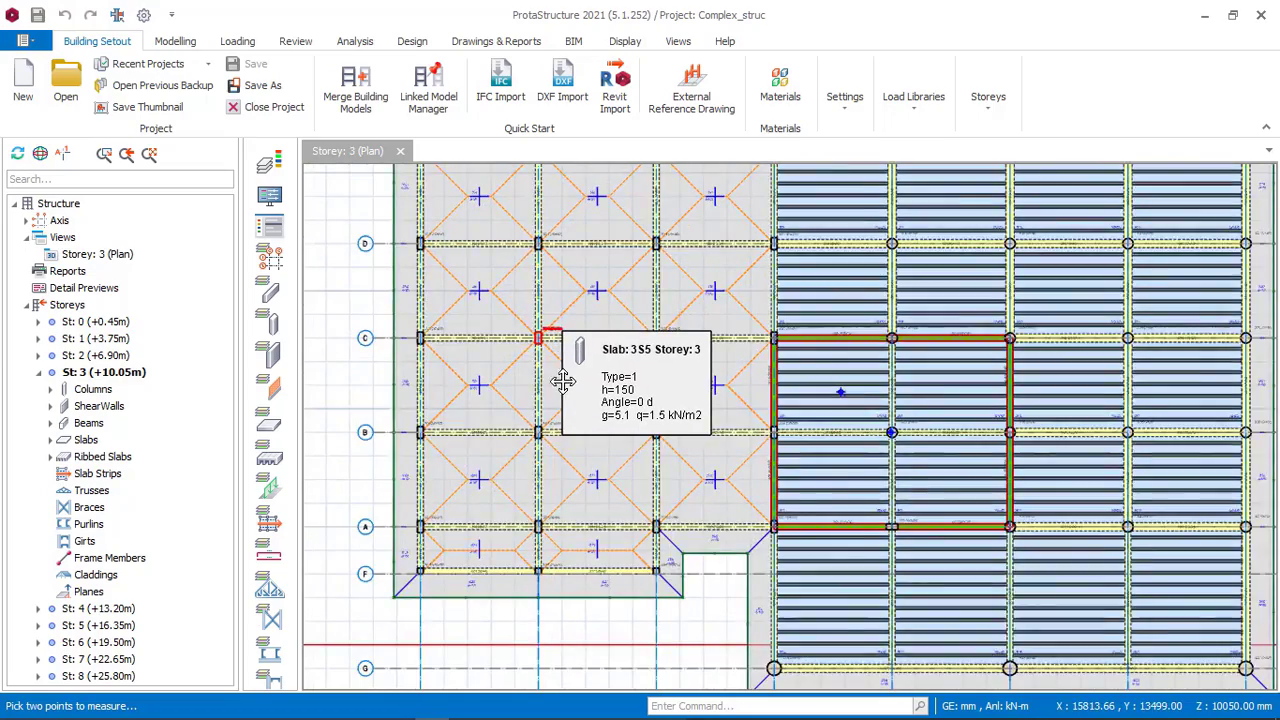
scroll(520, 386, down, 2)
middle_drag(882, 381, 857, 337)
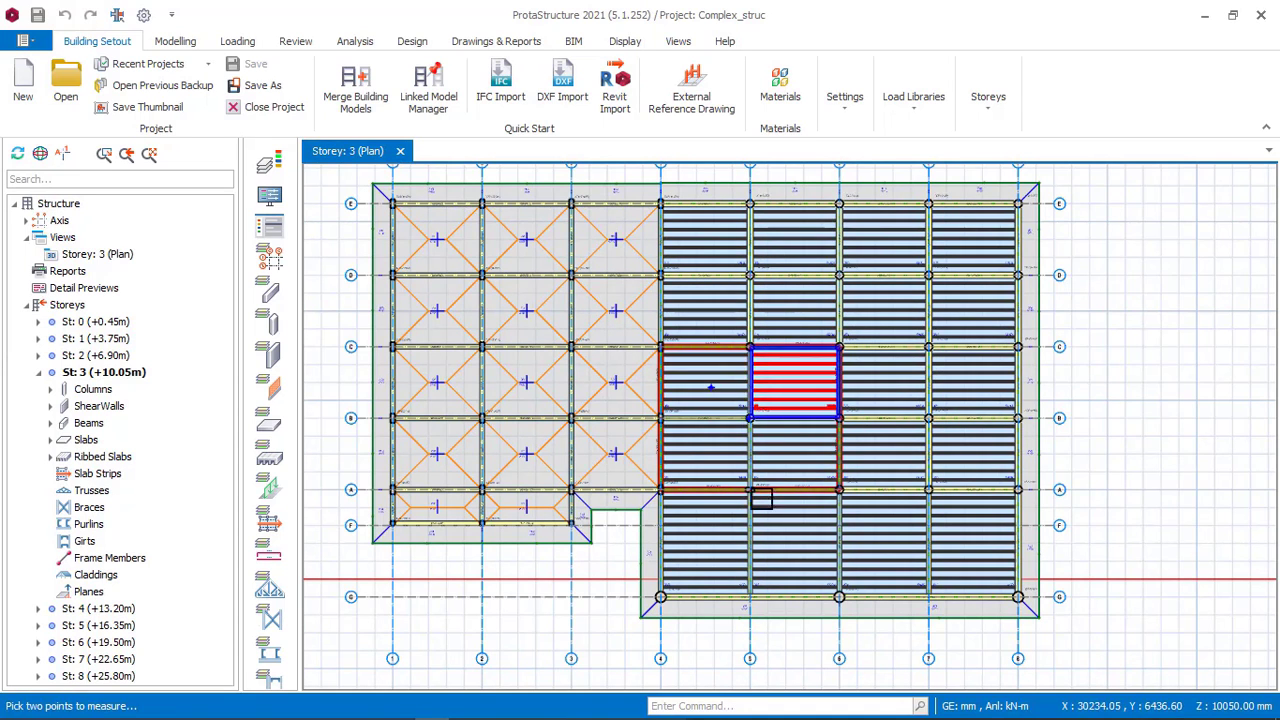
click(467, 707)
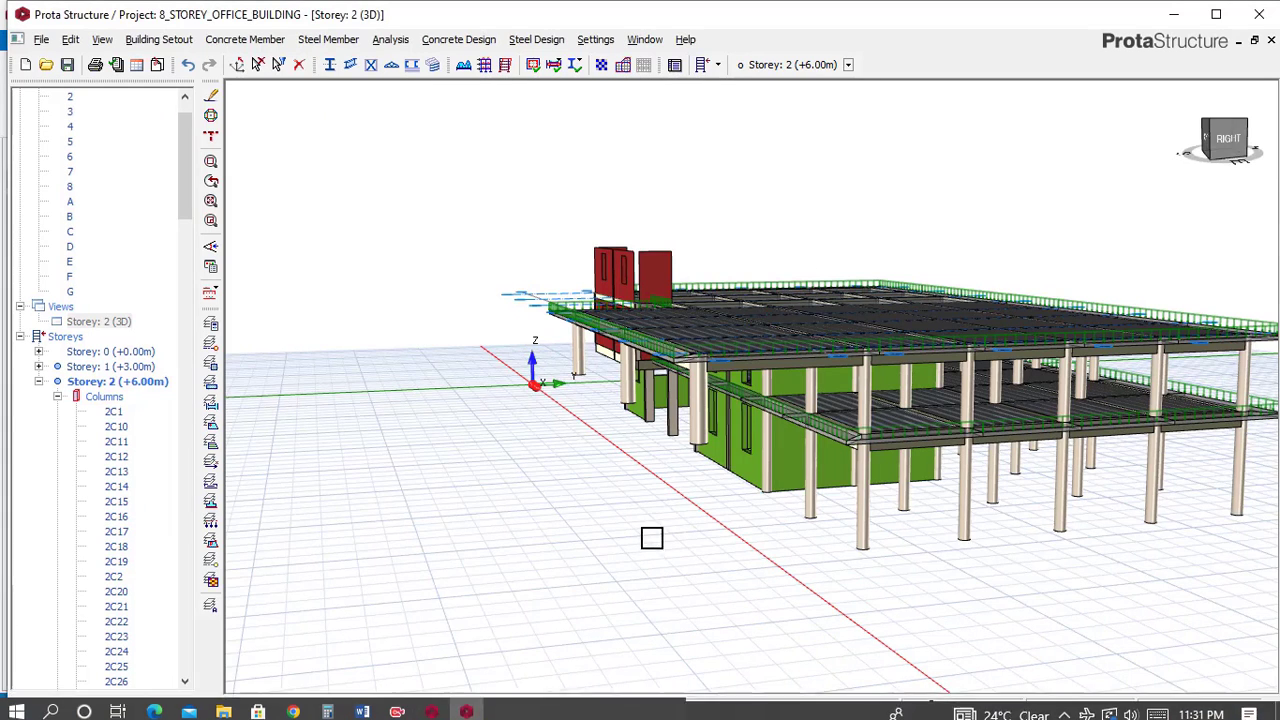
Switch the storey 2 view back to plan.
click(120, 323)
right_click(122, 321)
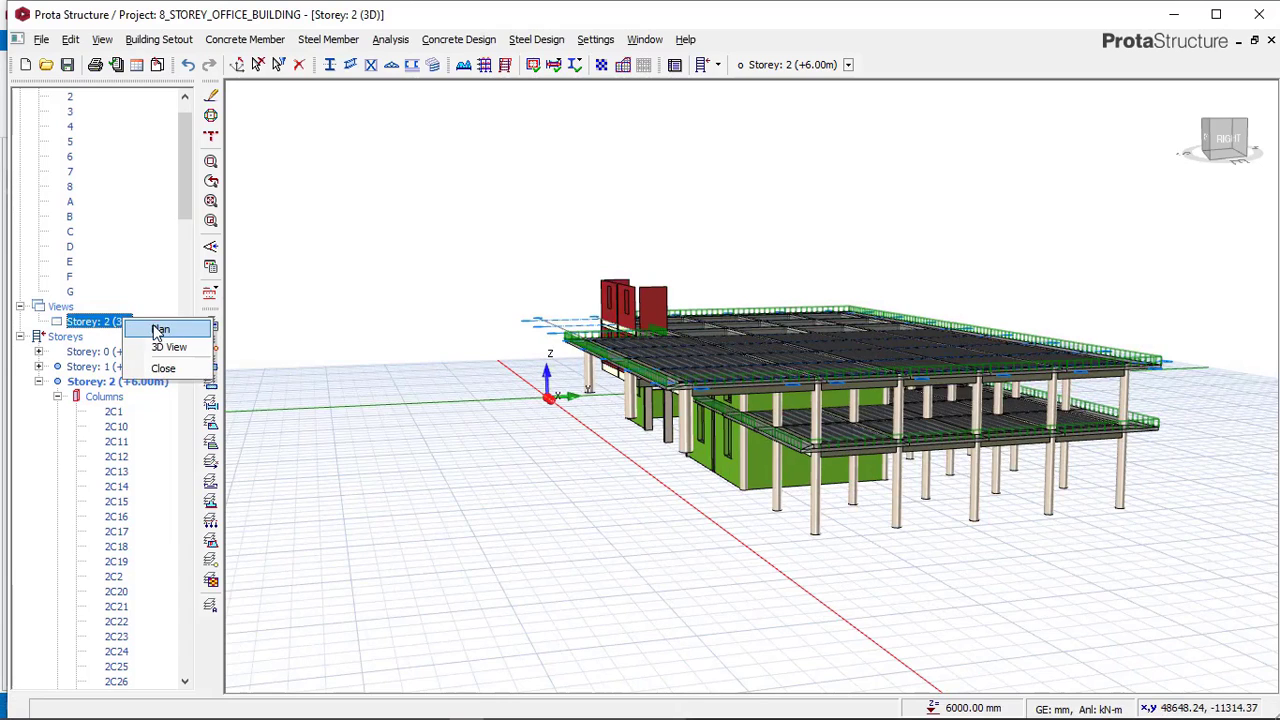
click(180, 348)
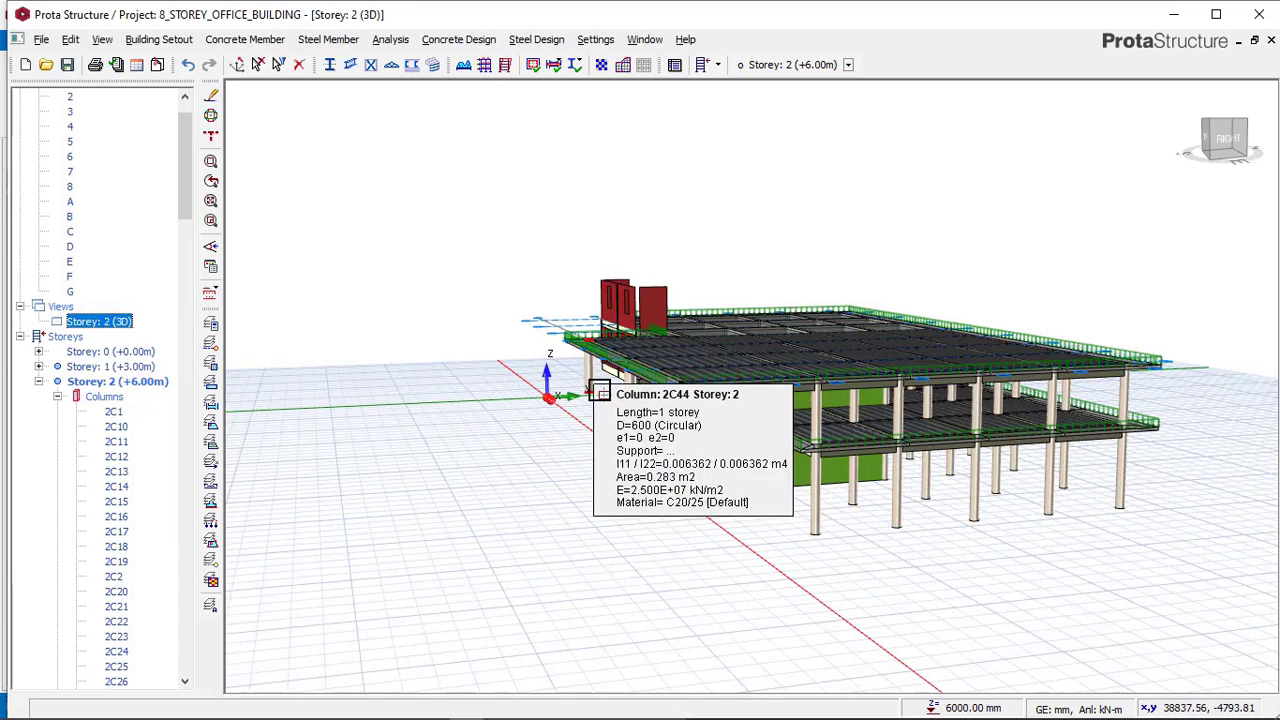
right_click(115, 324)
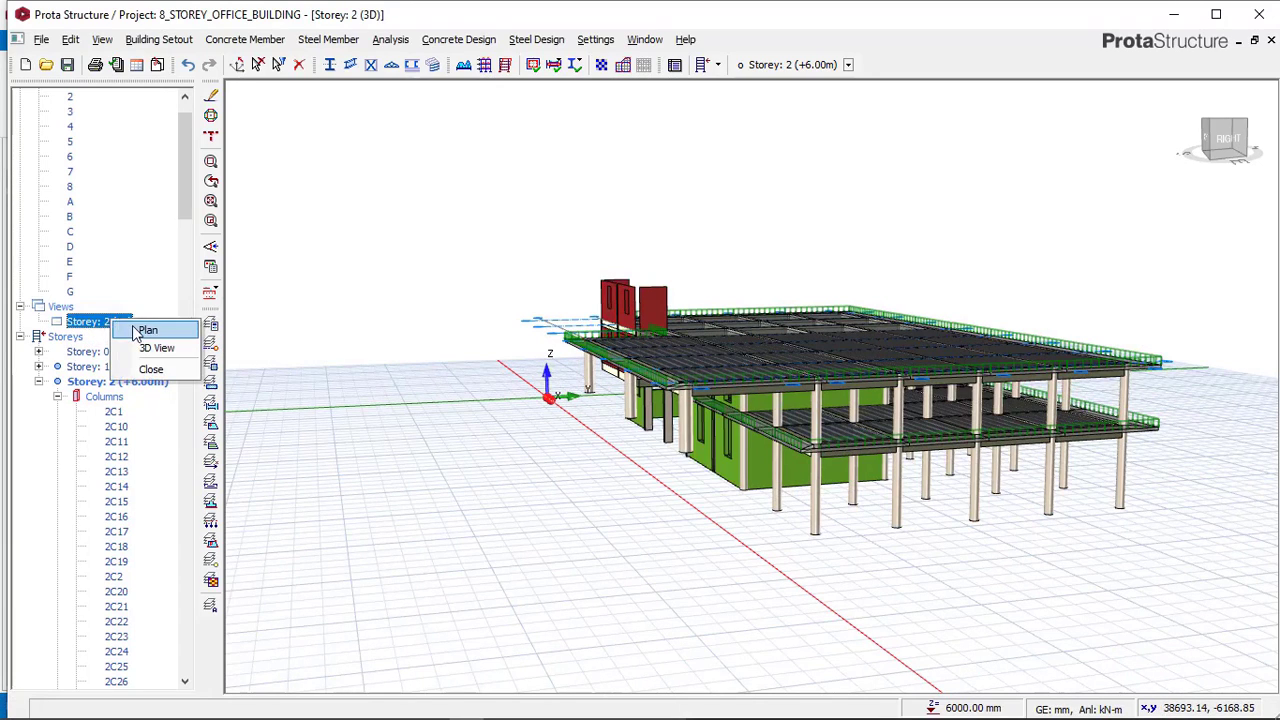
click(136, 333)
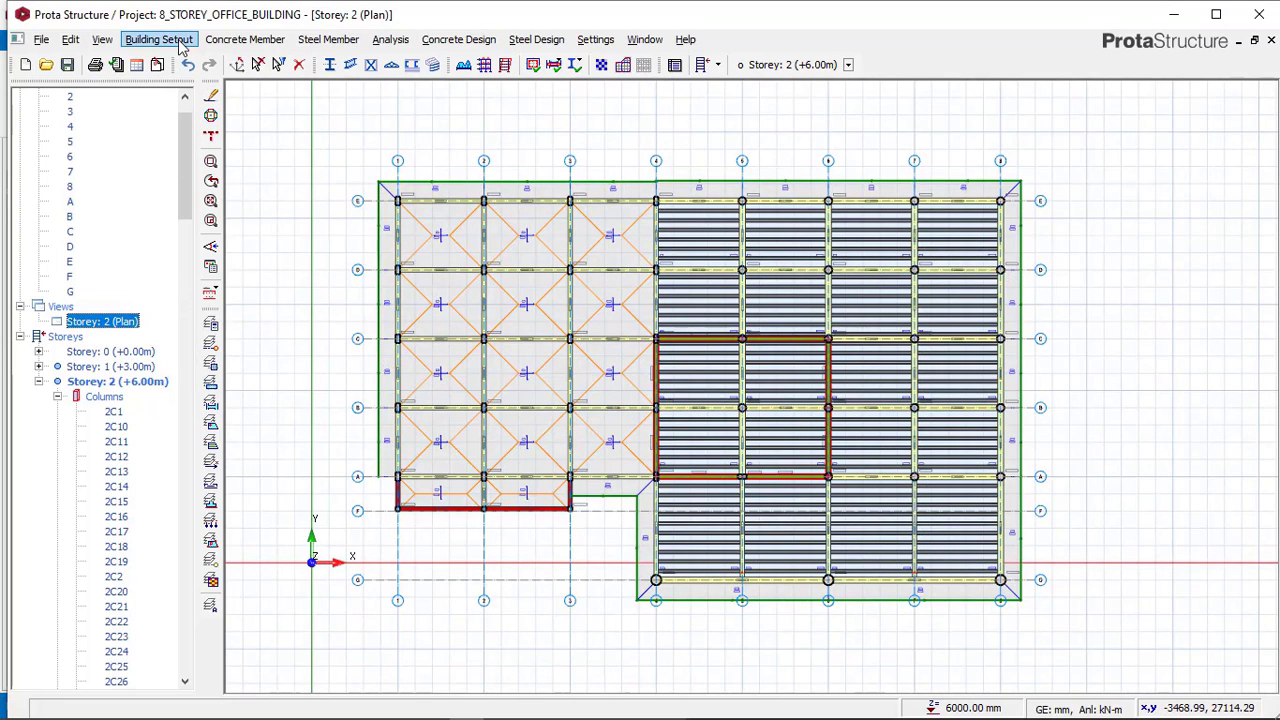
Insert a new storey, setting the total number of storeys to 3.
click(160, 40)
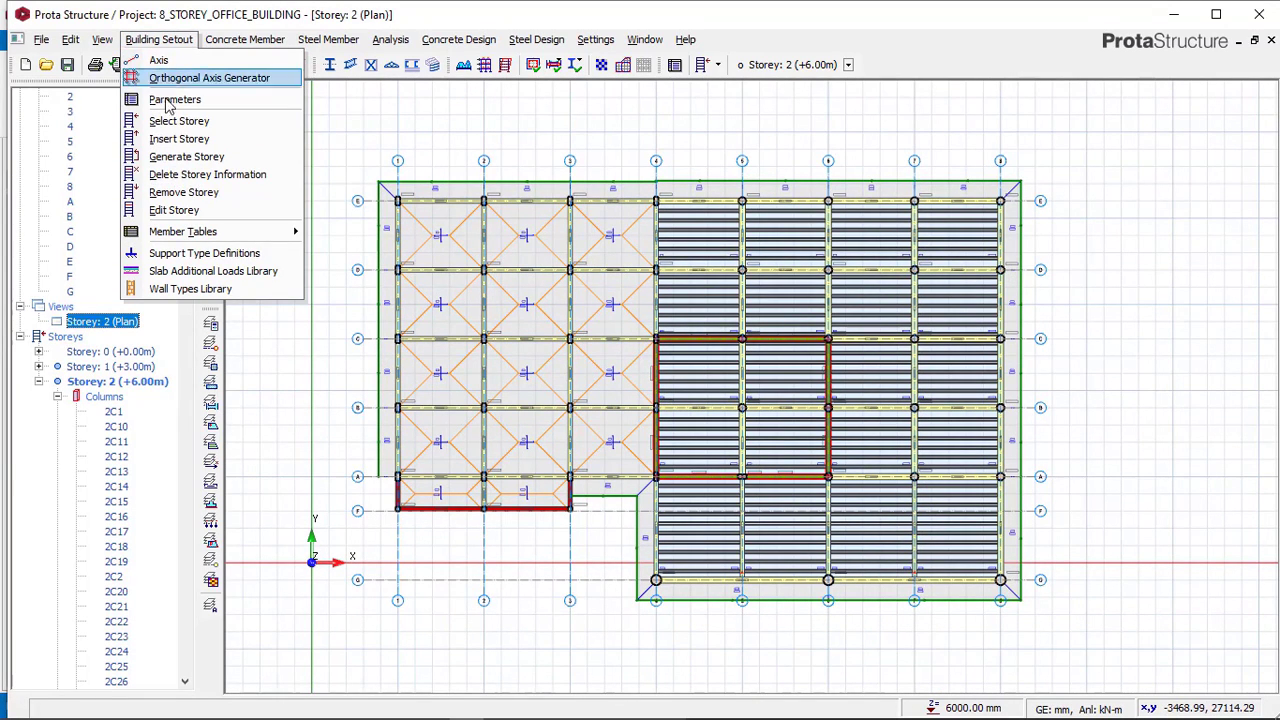
click(178, 138)
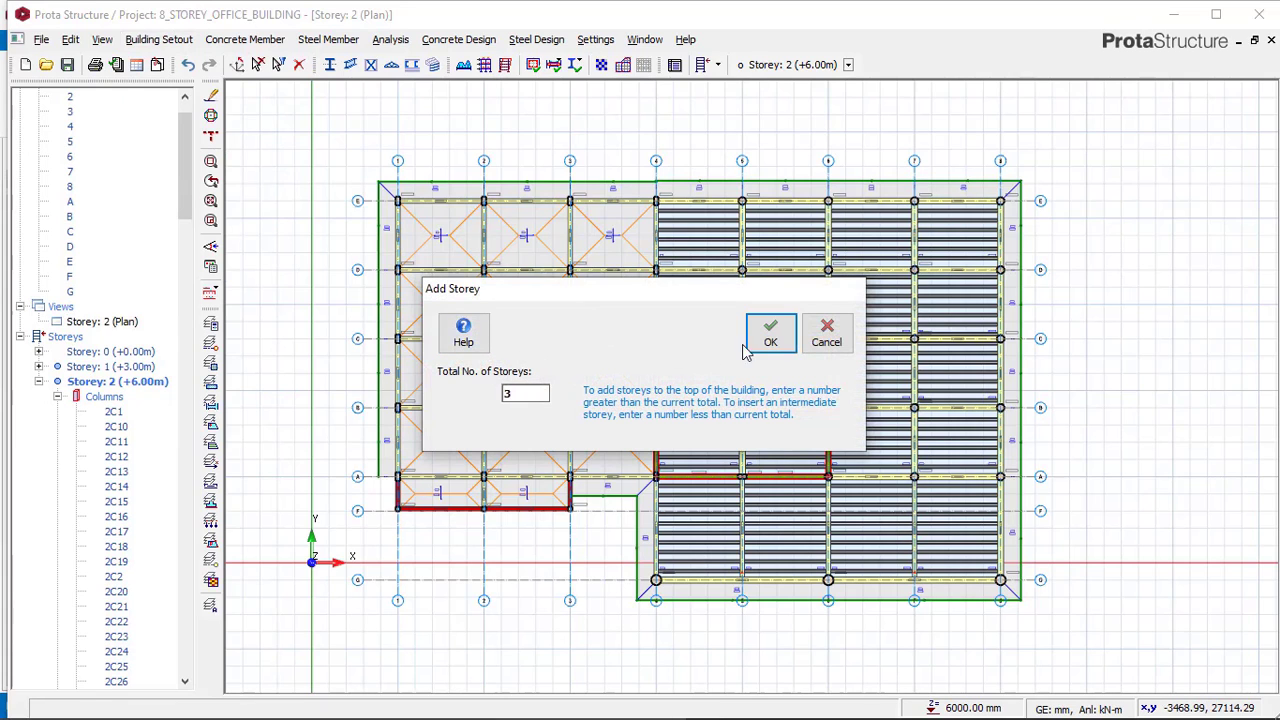
click(752, 345)
click(708, 432)
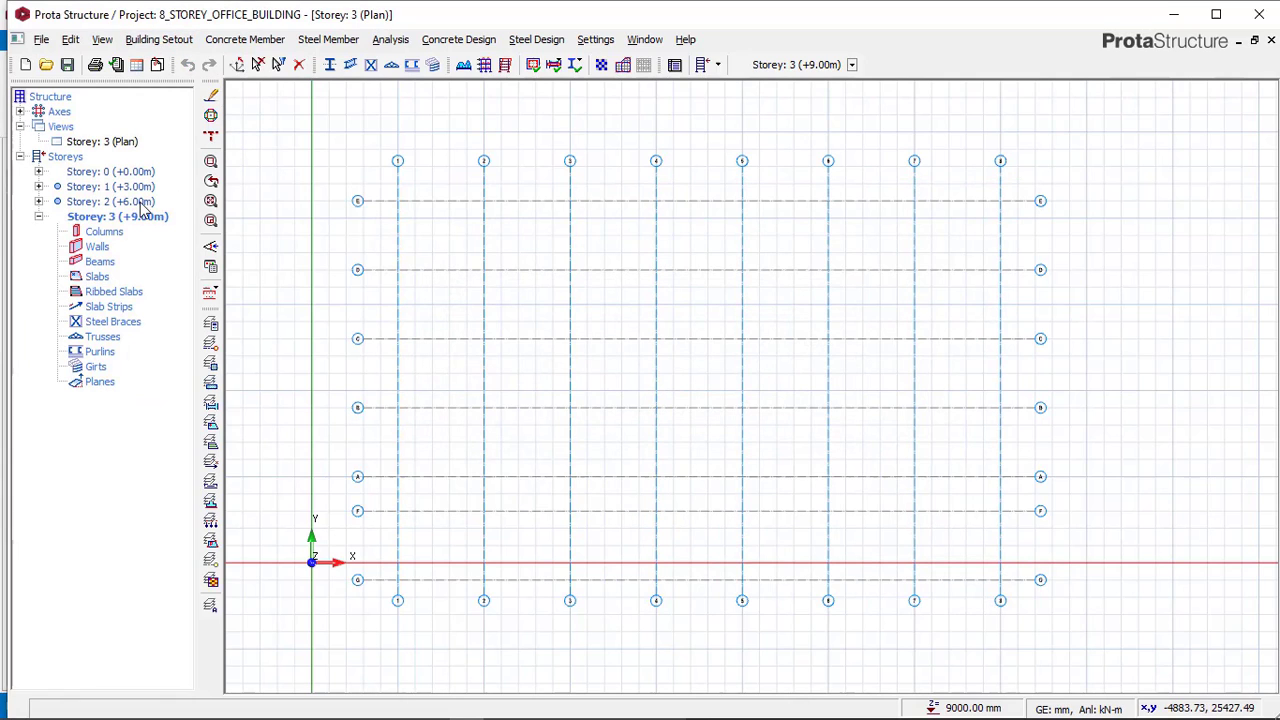
Generate storey 3 from storey 2, copying all member types including columns, walls, beams, slabs and slab loads.
double_click(133, 204)
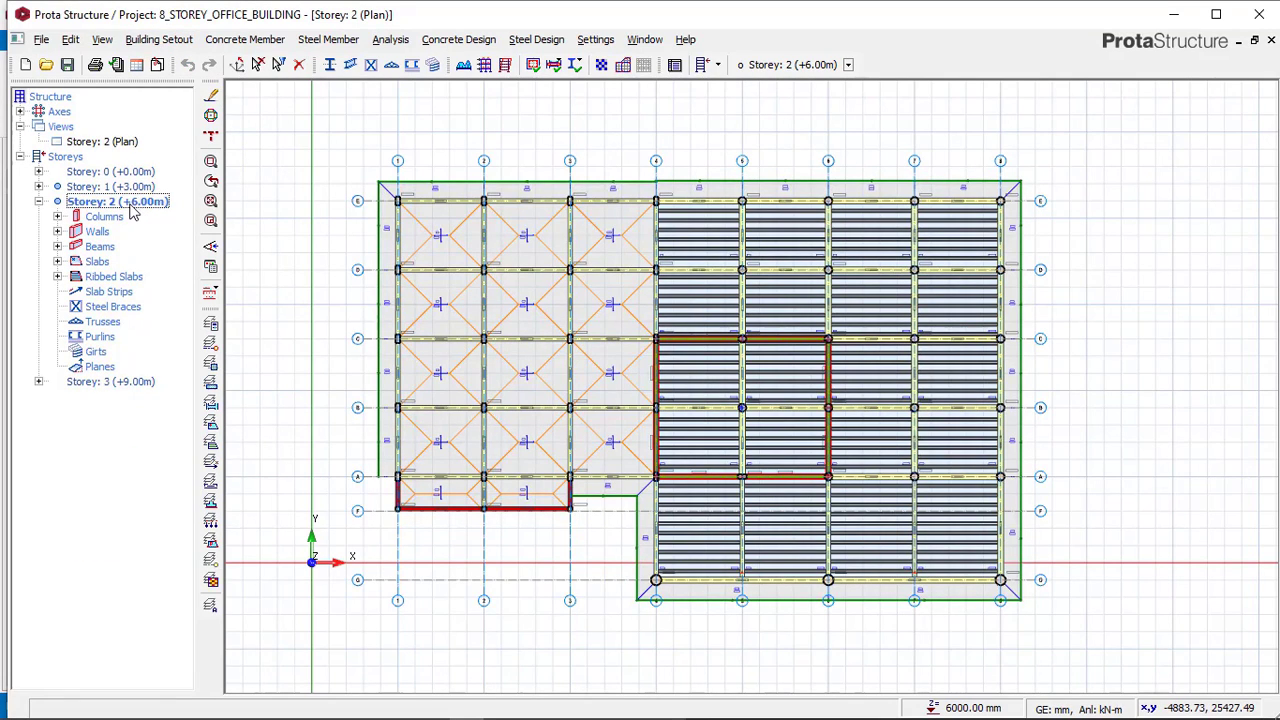
click(172, 41)
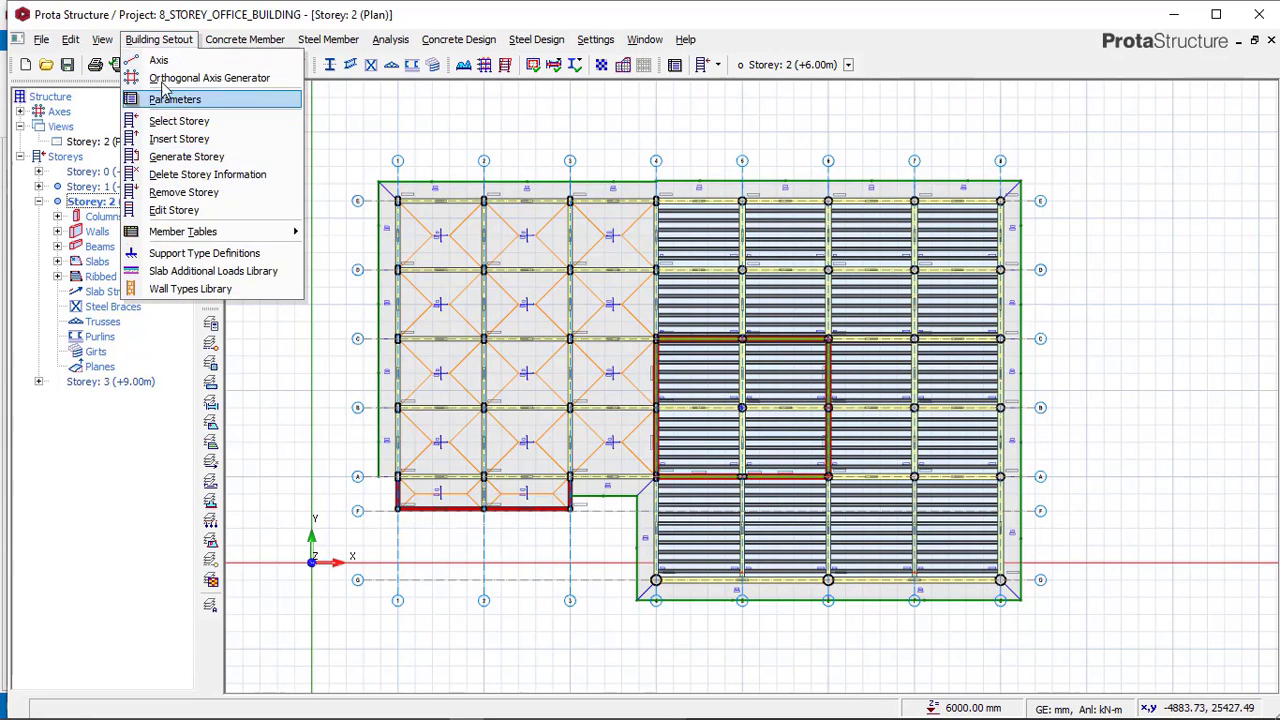
click(180, 158)
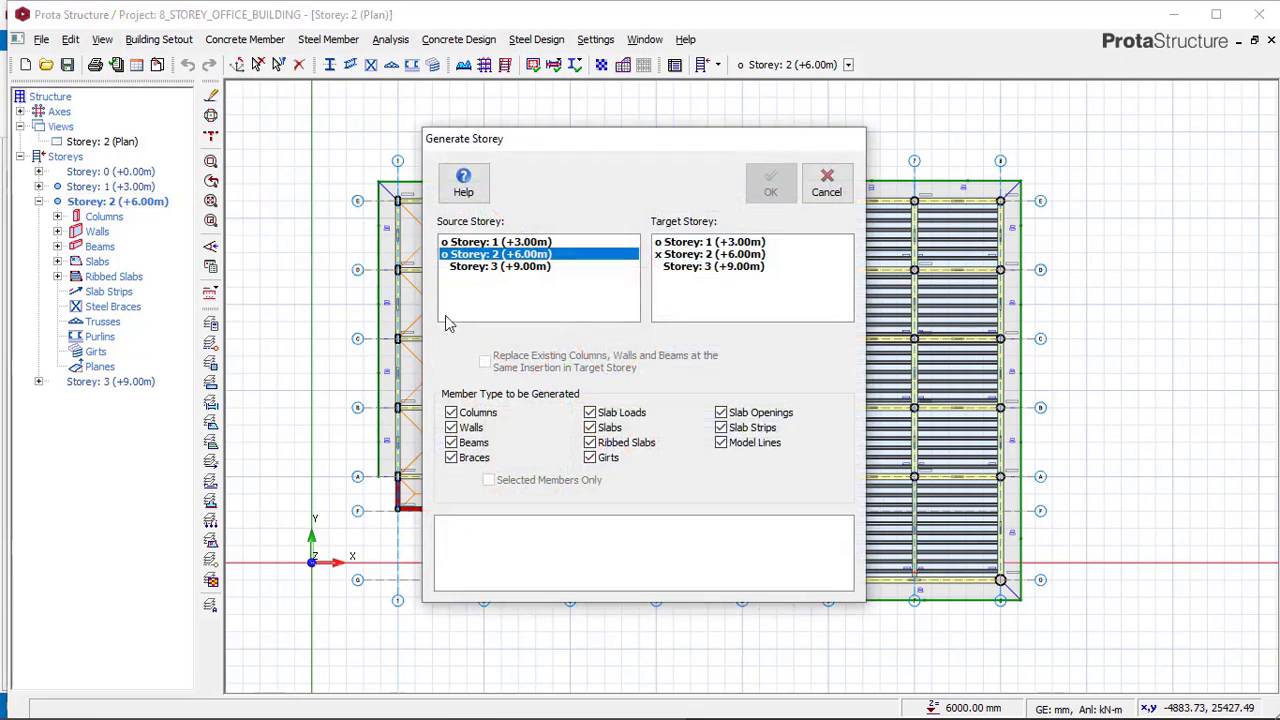
click(689, 268)
click(770, 183)
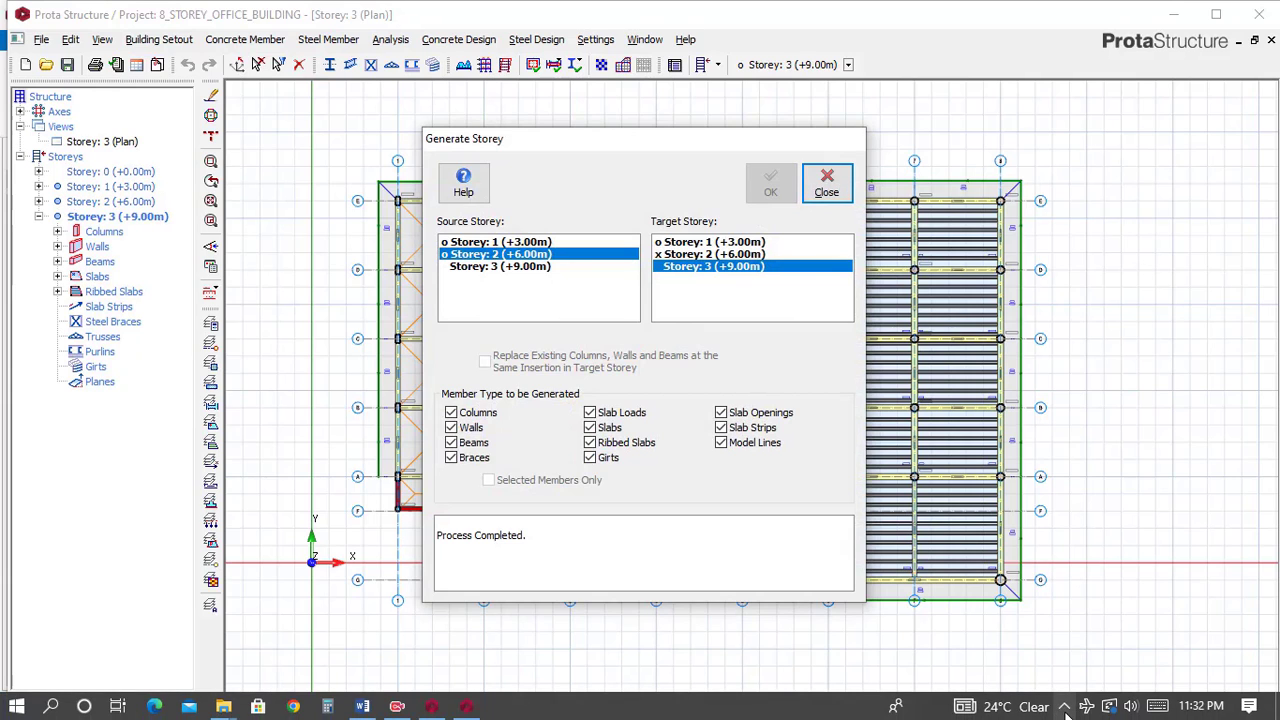
click(1062, 708)
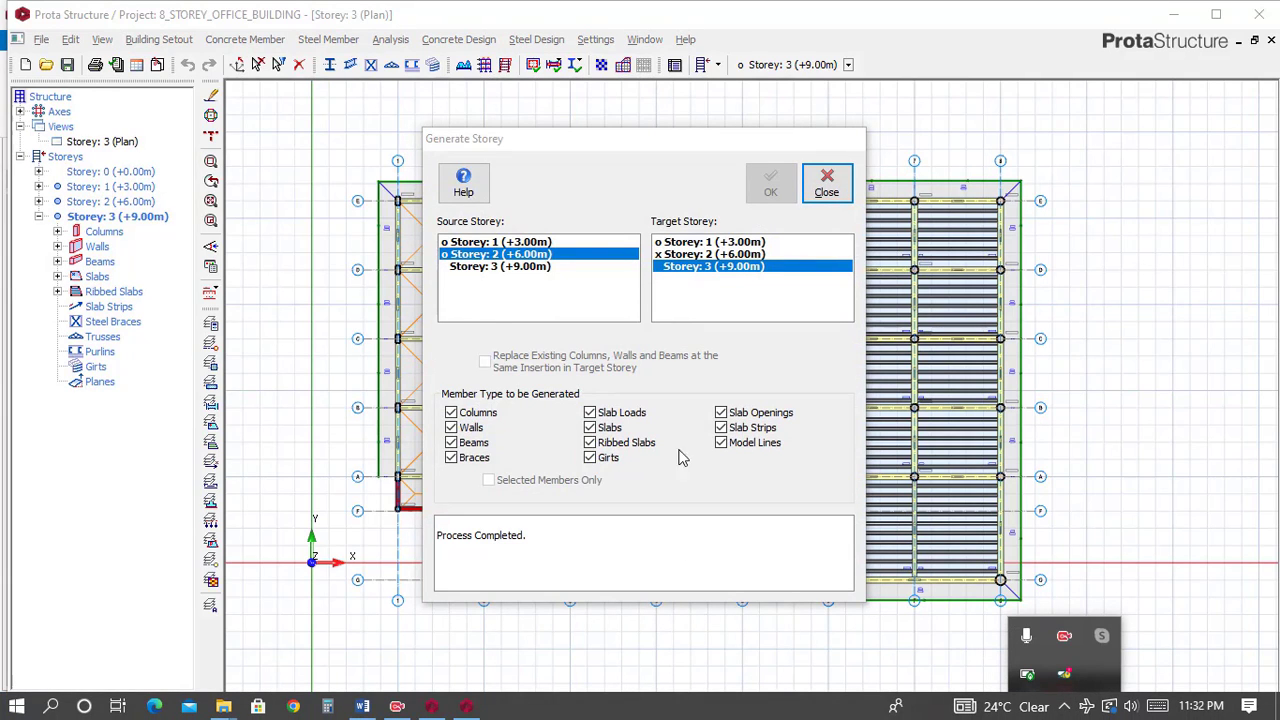
click(643, 183)
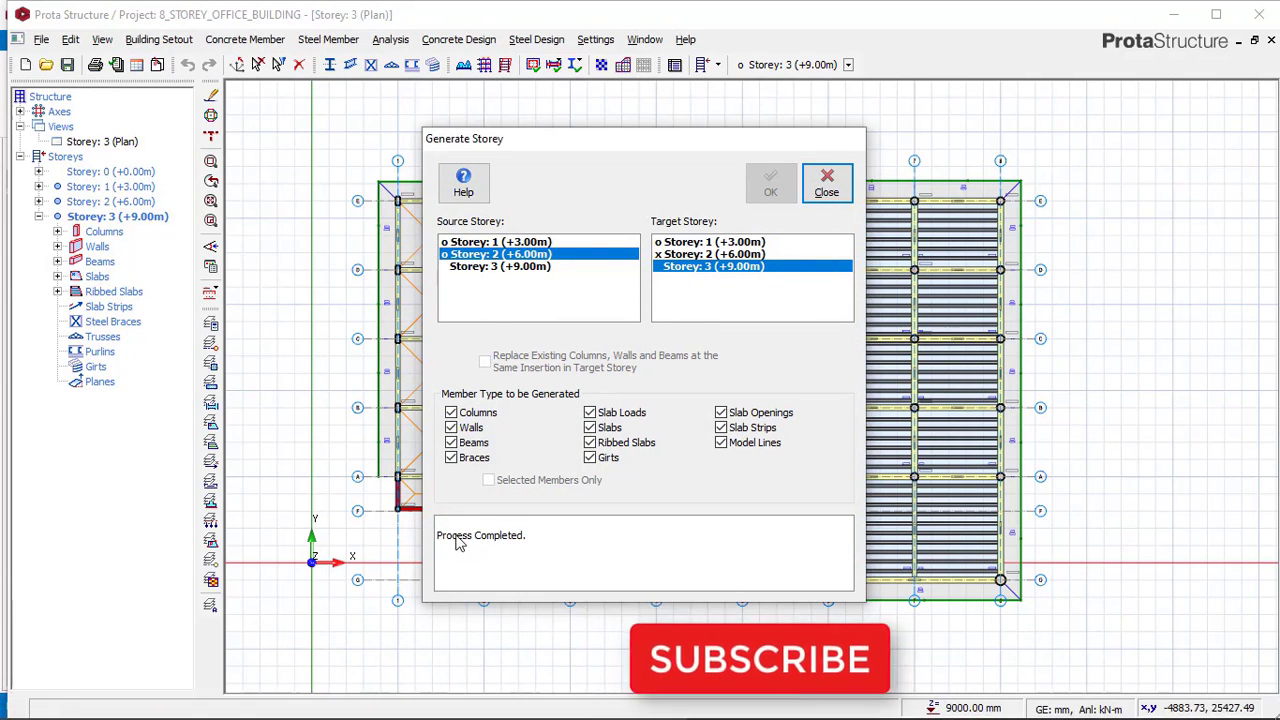
click(826, 183)
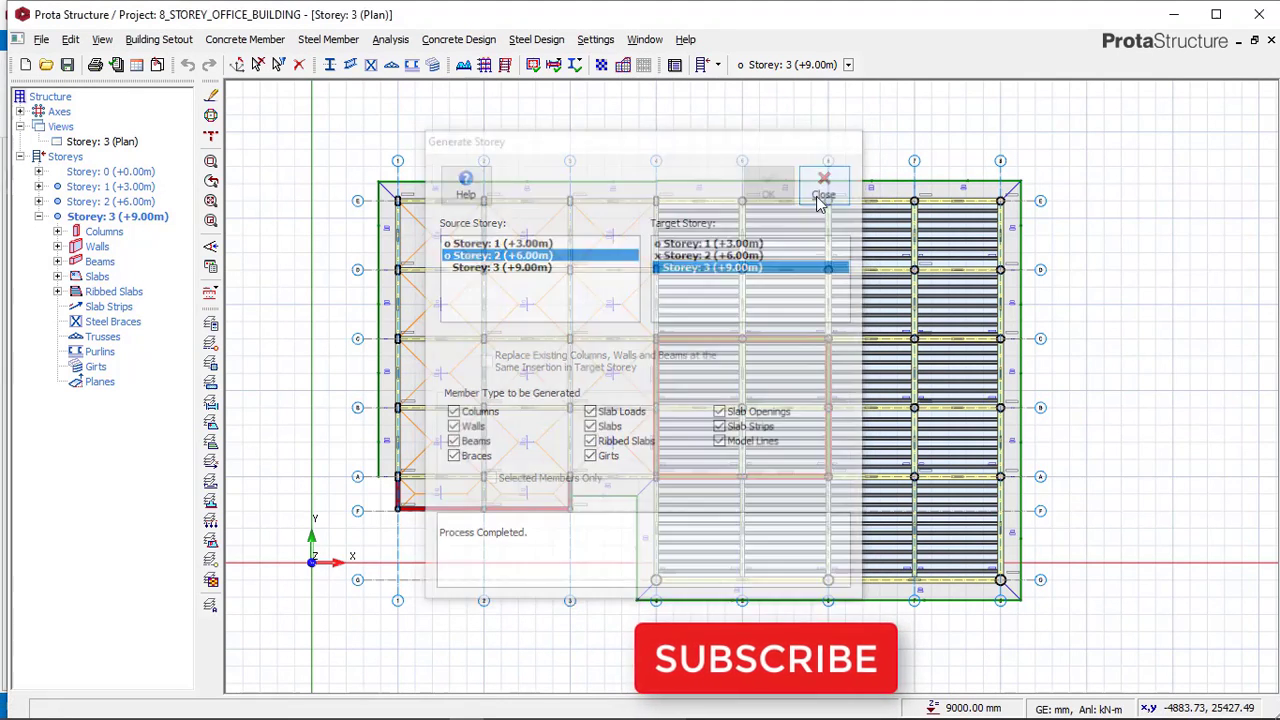
View storey 3 in 3D and orbit around the building to check the generated floor.
scroll(443, 257, down, 1)
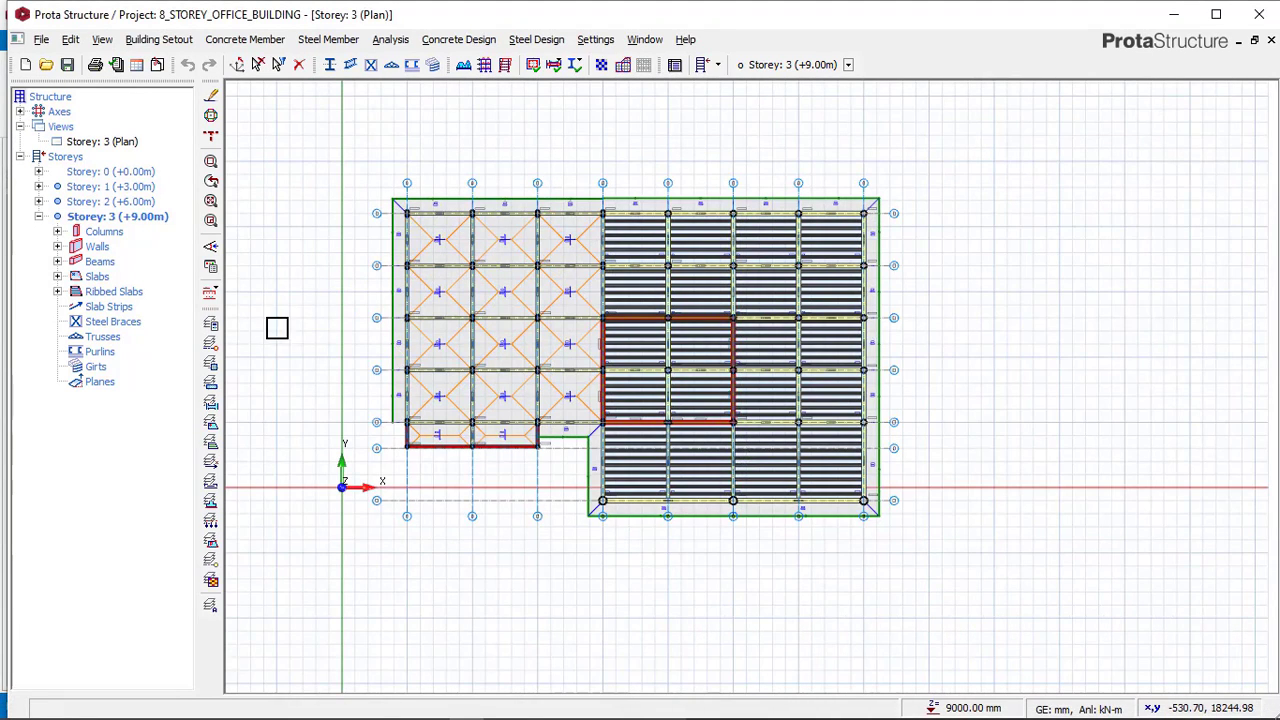
right_click(116, 143)
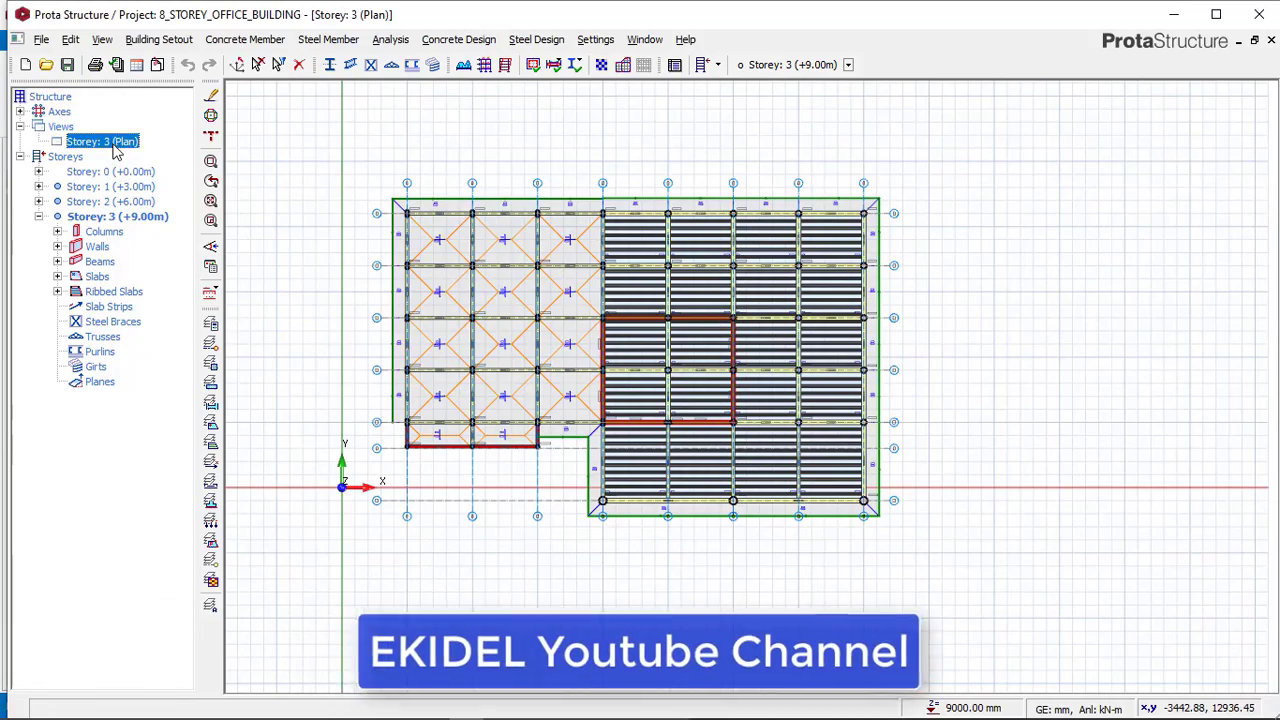
click(159, 173)
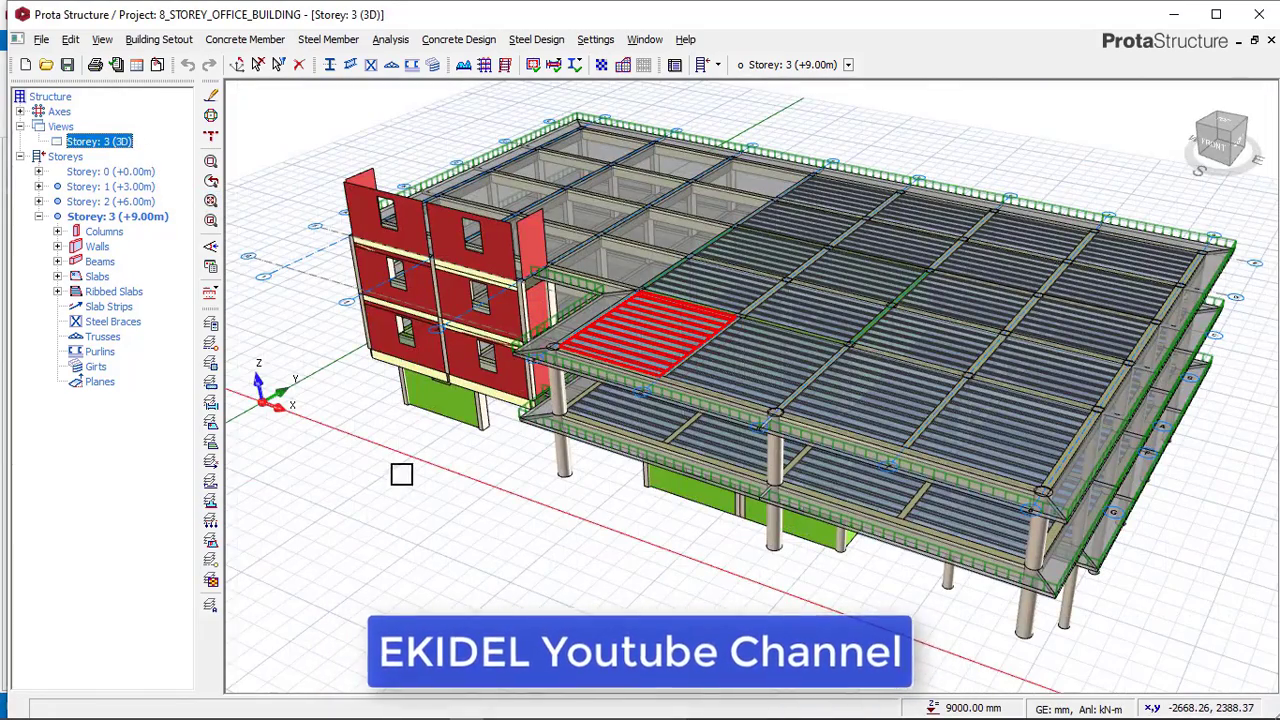
middle_drag(427, 467, 528, 427)
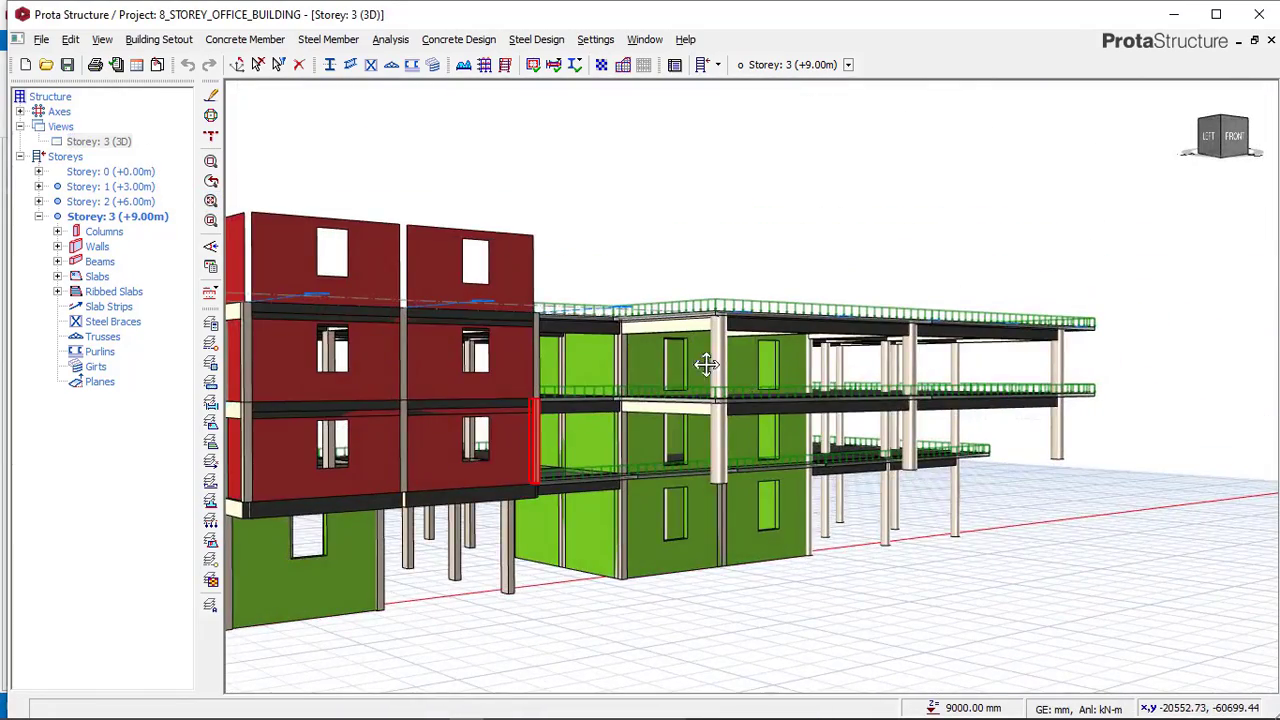
middle_drag(706, 365, 660, 409)
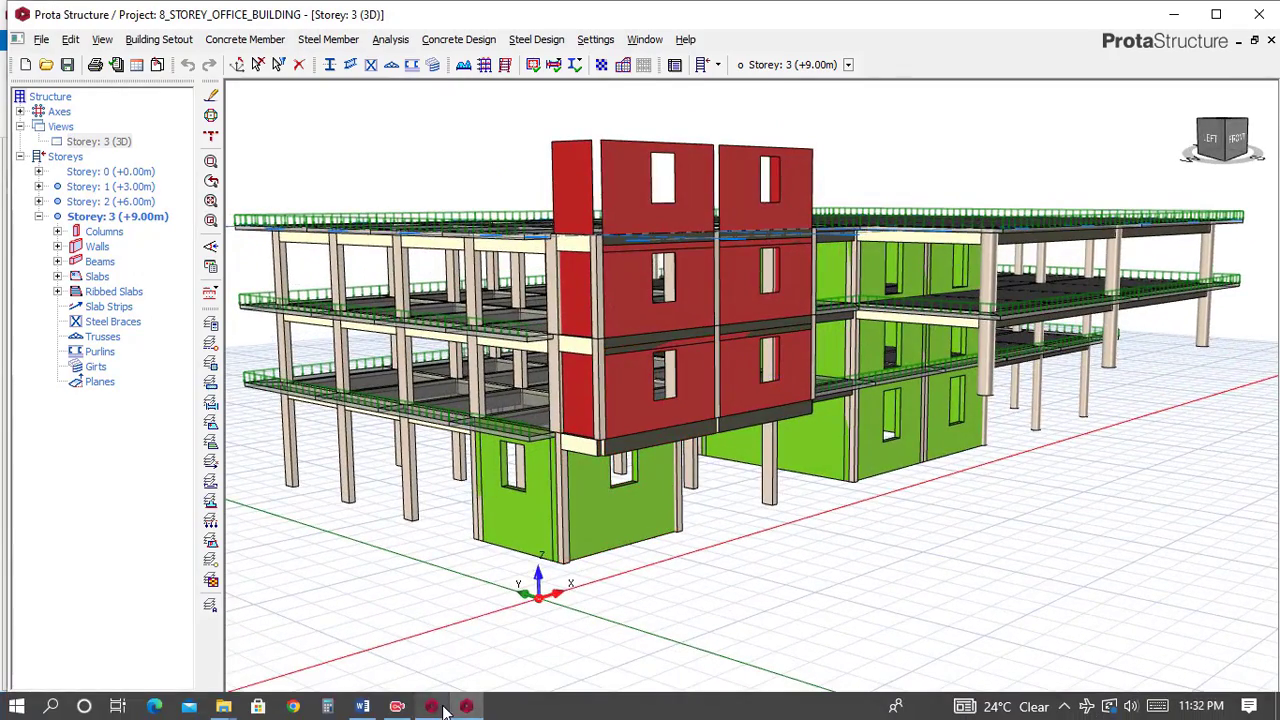
Open the reference model's 3D view to compare the building with the project.
click(445, 708)
click(118, 257)
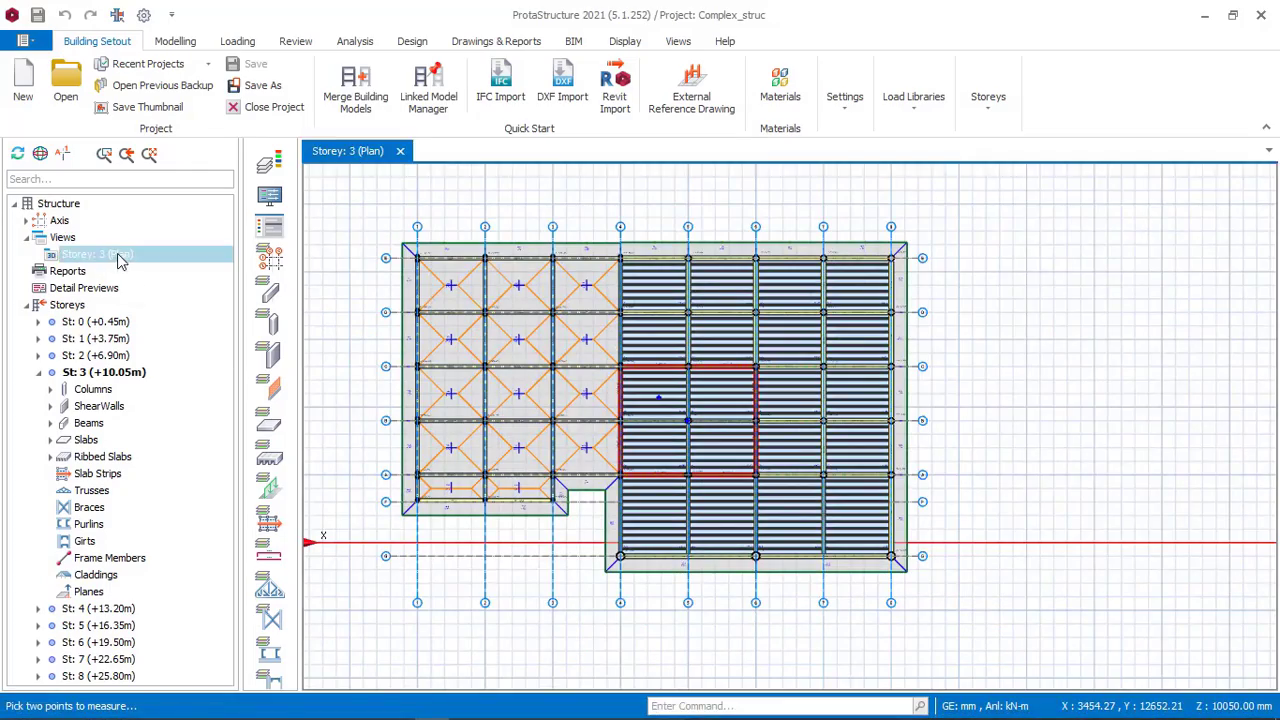
right_click(118, 257)
click(512, 430)
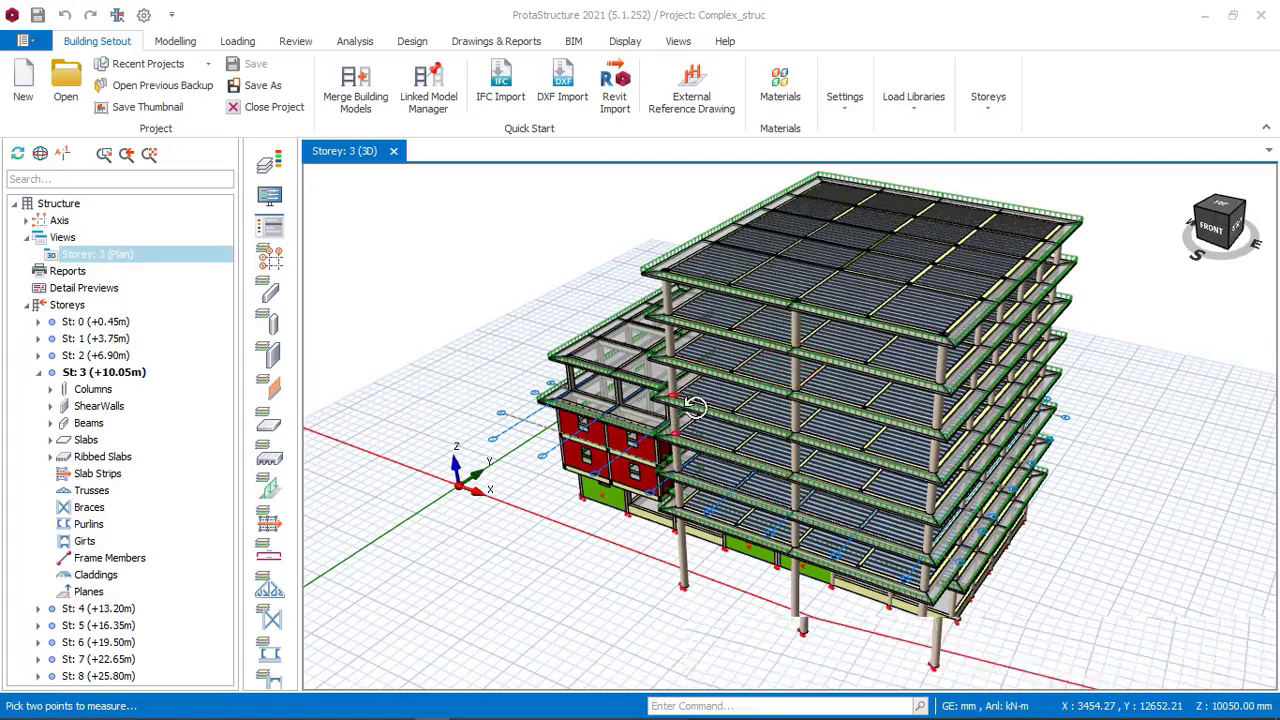
Orbit and zoom the reference model around its corner columns, then return to the project model.
mouse_move(695, 405)
middle_down()
mouse_move(857, 386)
mouse_move(748, 497)
mouse_move(780, 326)
middle_up()
scroll(616, 457, up, 2)
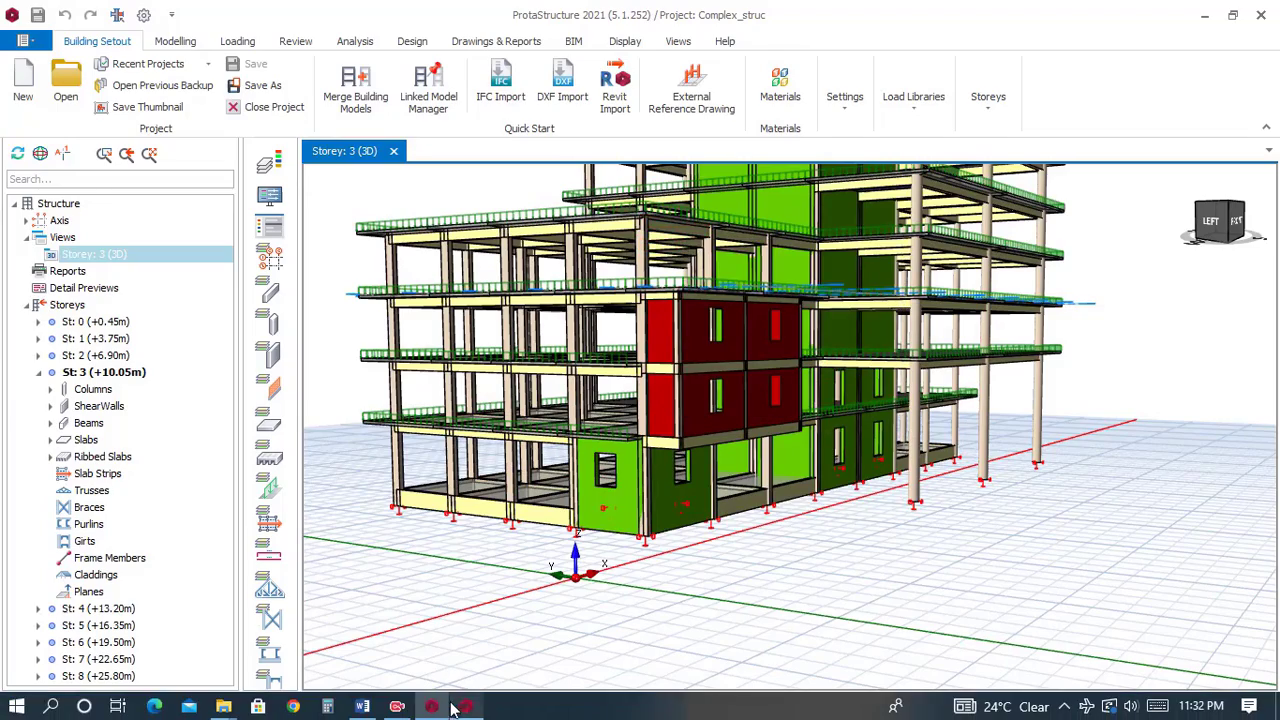
click(448, 707)
middle_drag(635, 451, 662, 428)
click(450, 707)
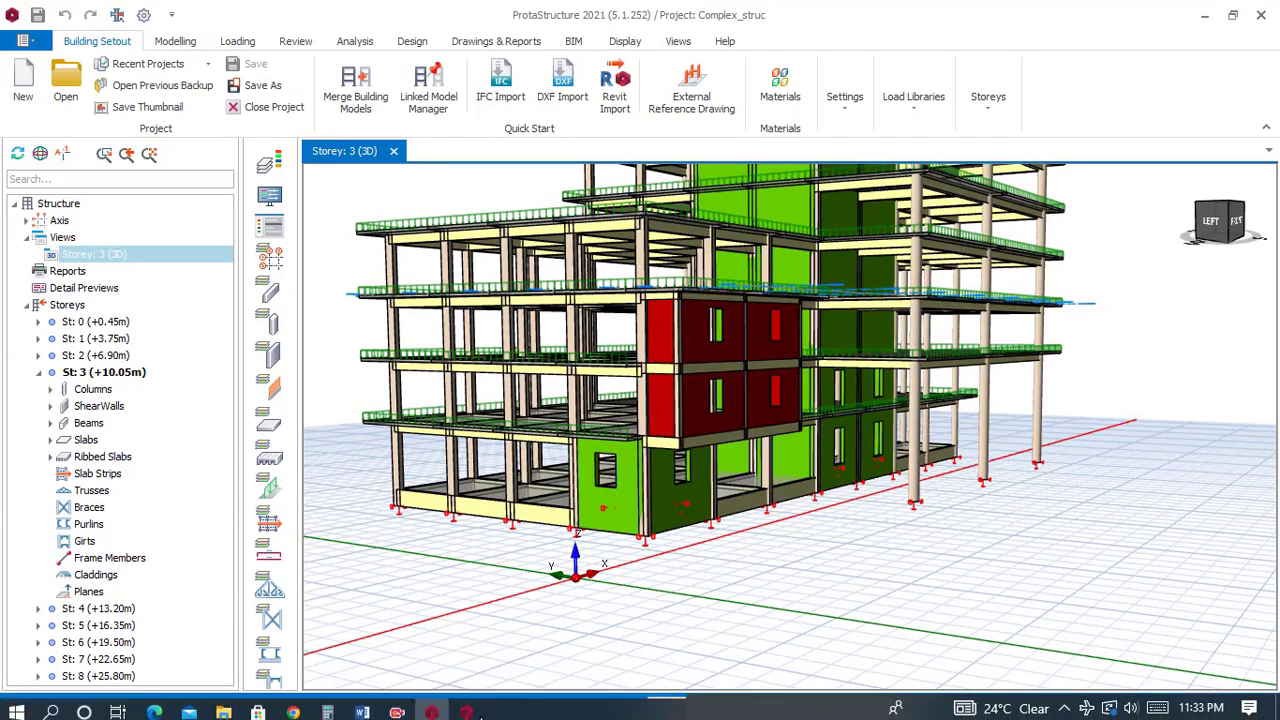
click(466, 707)
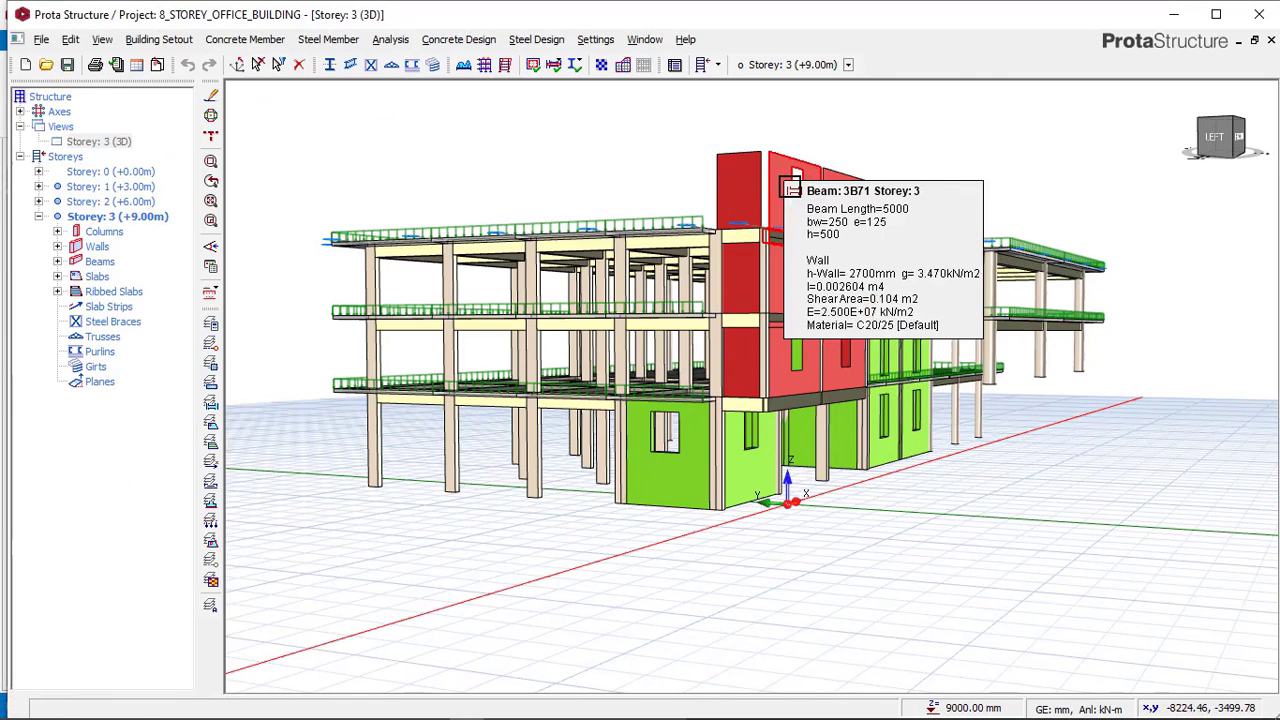
Delete beam 3B71 on storey 3 above the corner wall.
click(755, 185)
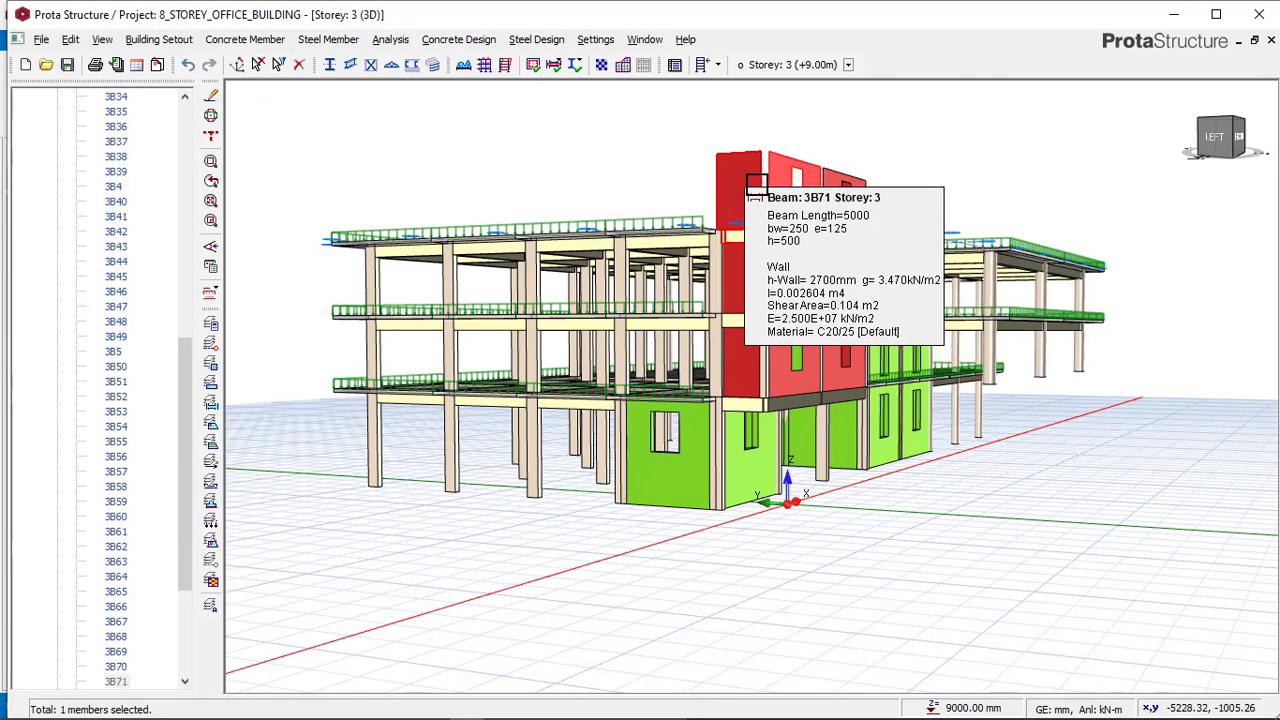
key(Delete)
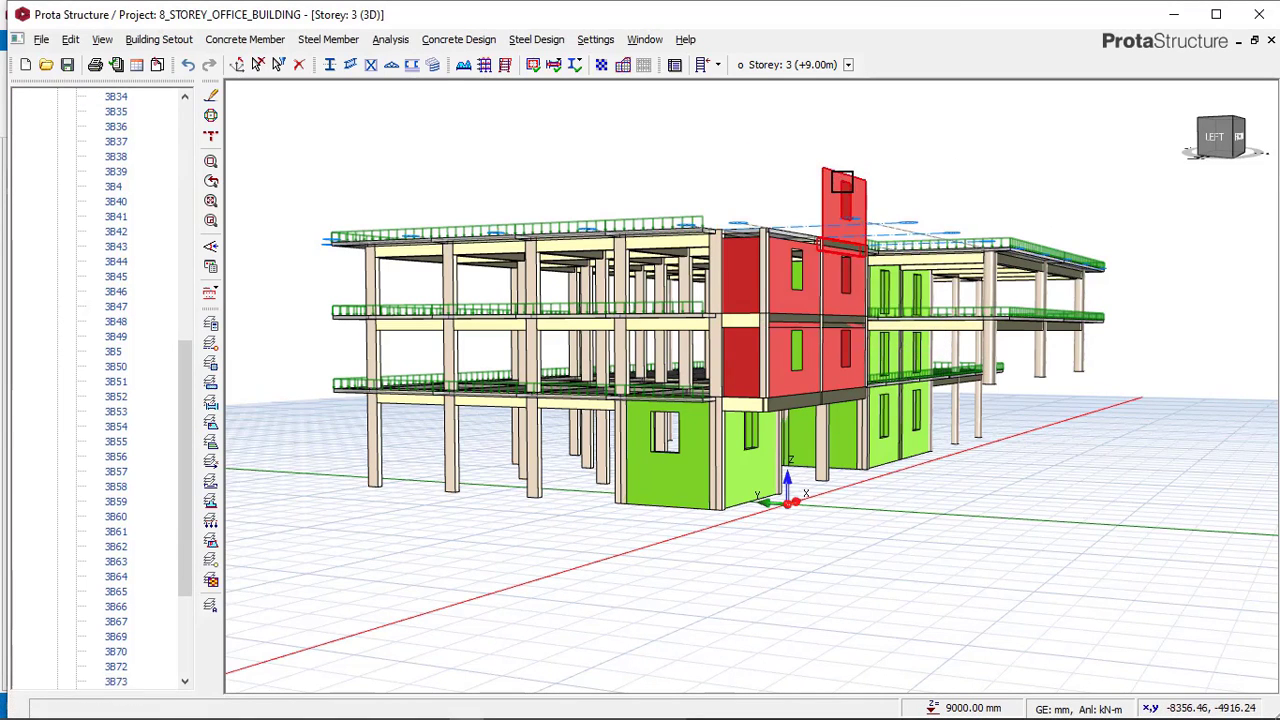
click(854, 188)
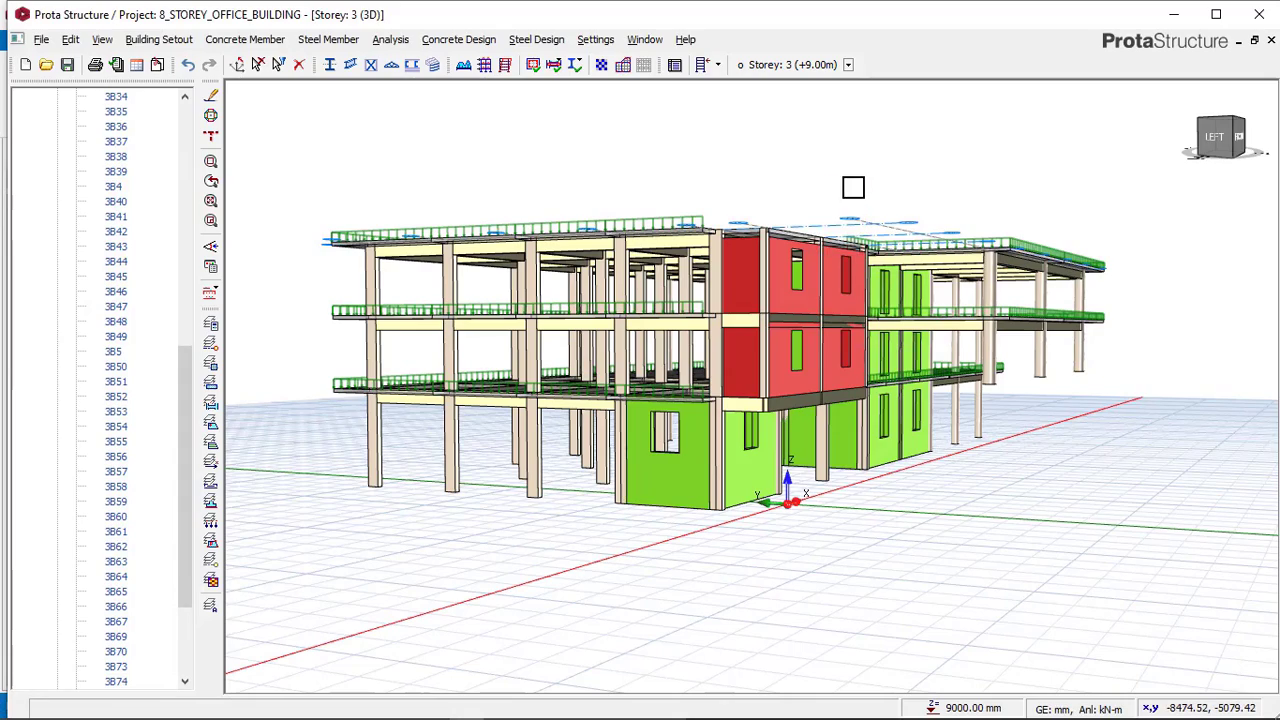
Inspect the corner columns of the reference model in 3D and compare them with the project.
middle_drag(818, 278, 763, 284)
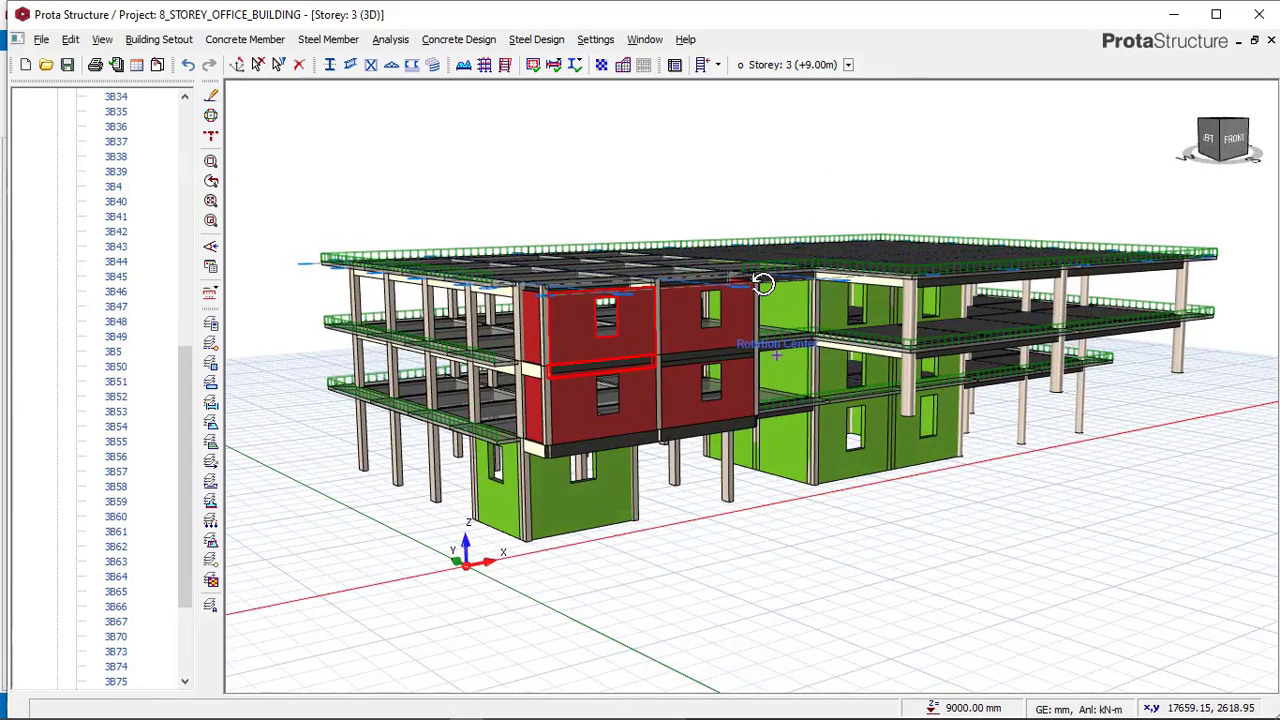
mouse_move(402, 708)
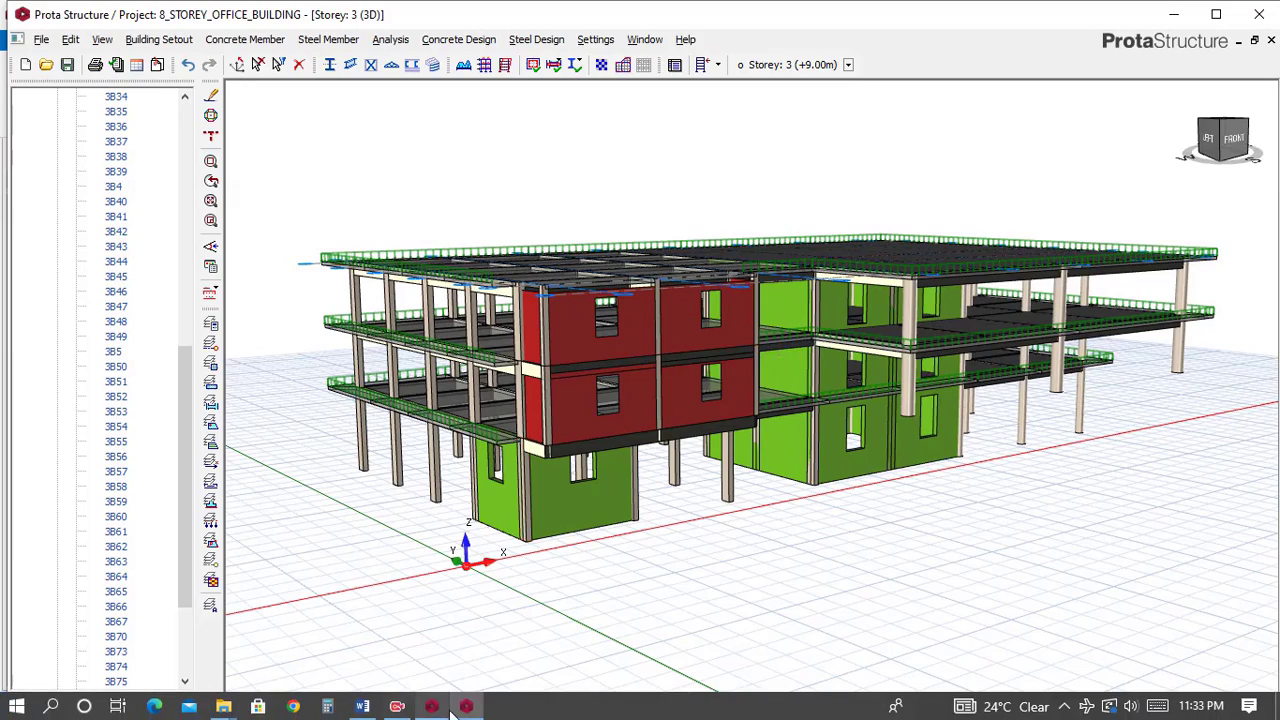
click(443, 706)
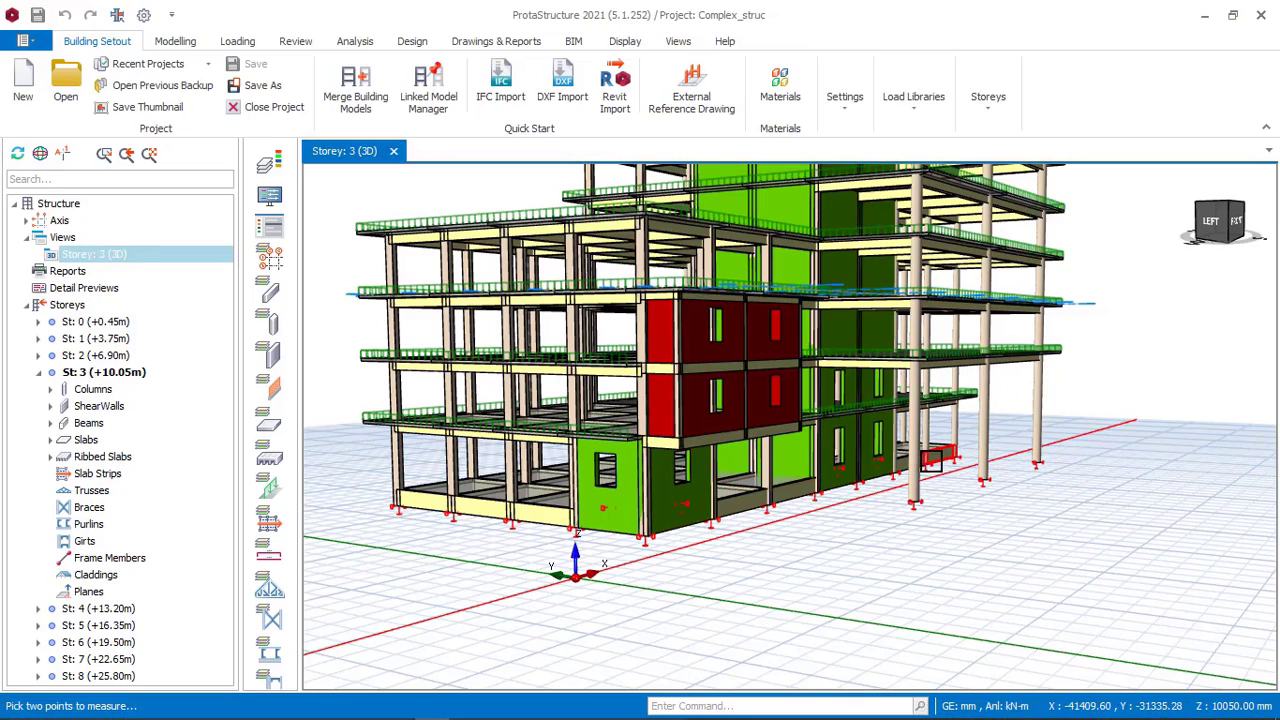
mouse_move(948, 477)
middle_down()
mouse_move(903, 517)
mouse_move(930, 500)
middle_up()
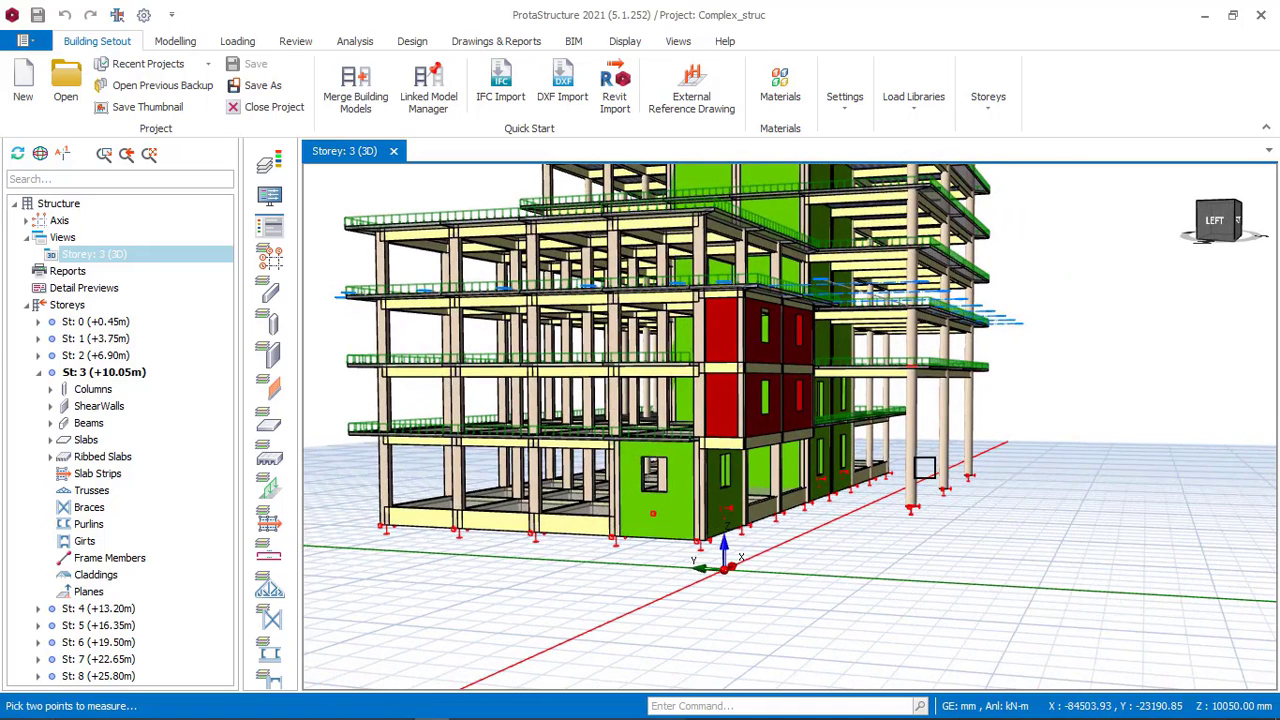
click(928, 484)
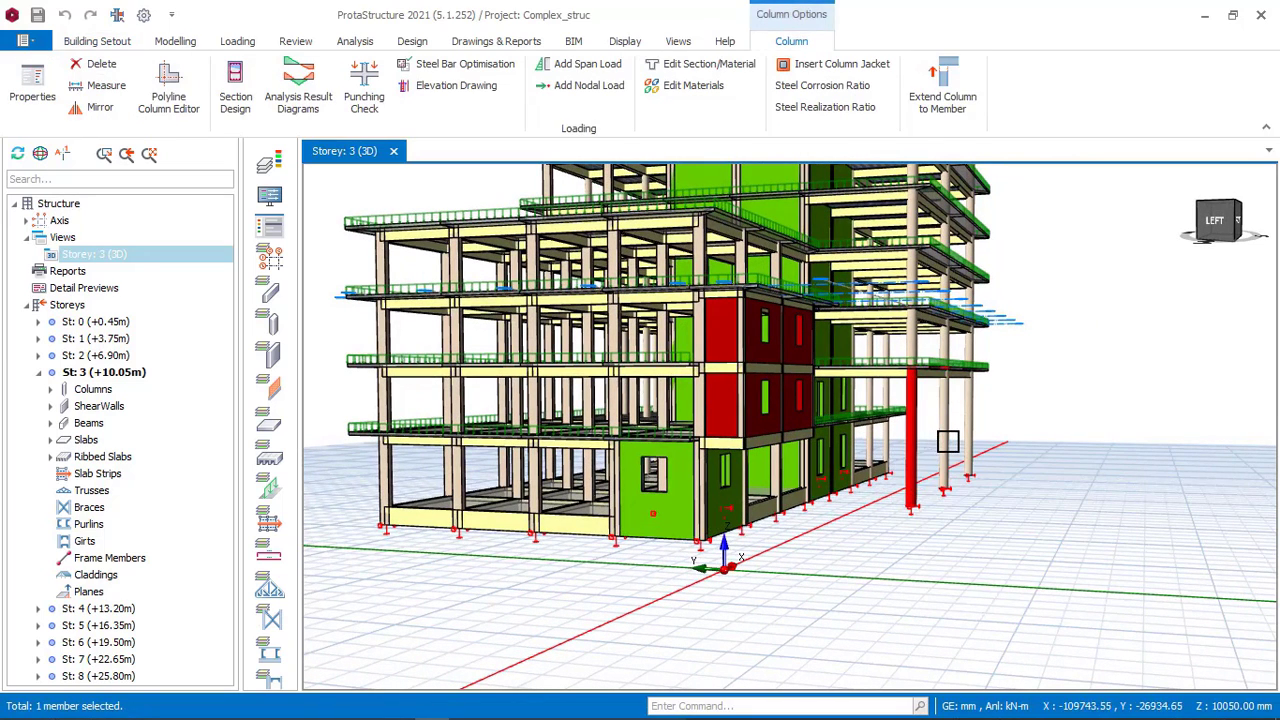
click(946, 440)
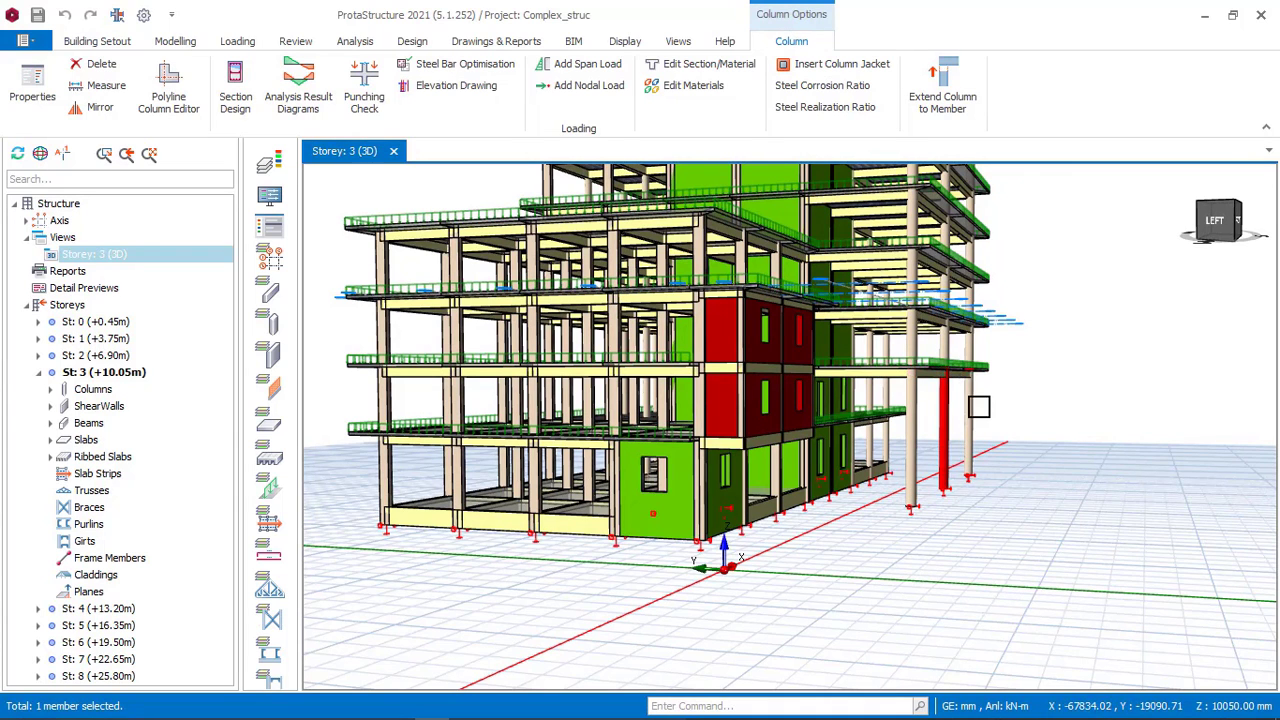
click(974, 440)
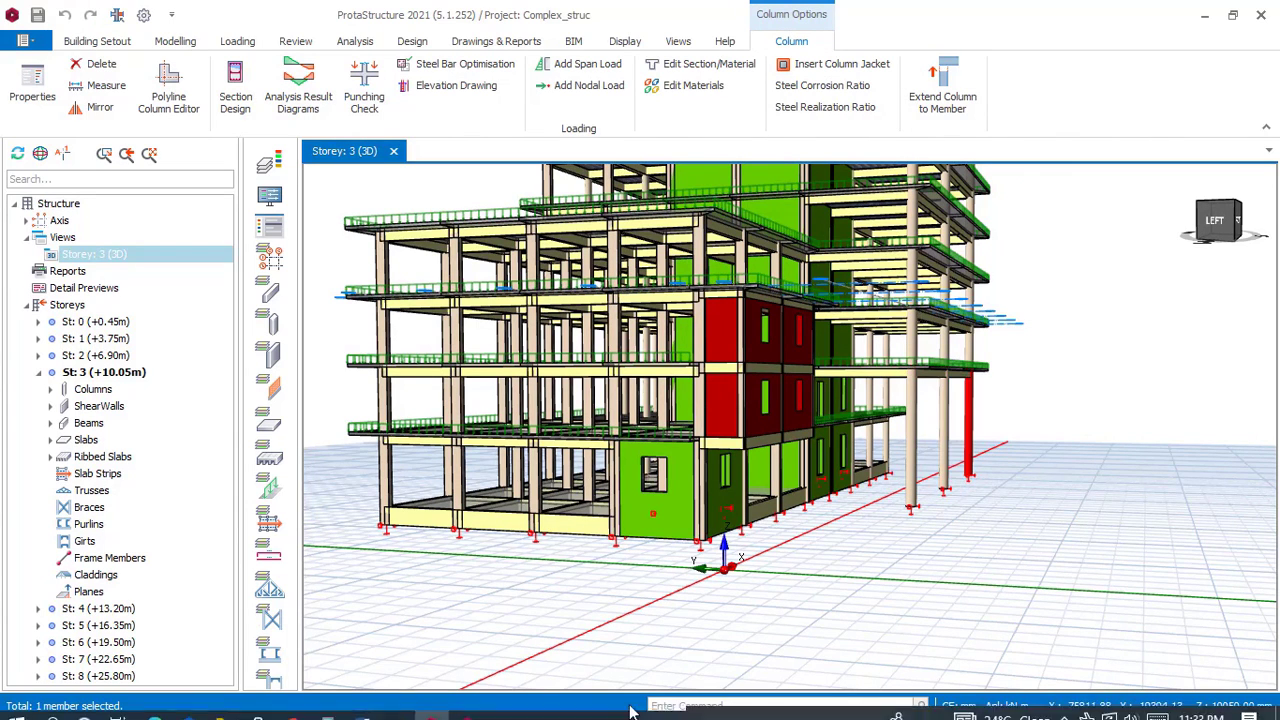
click(463, 708)
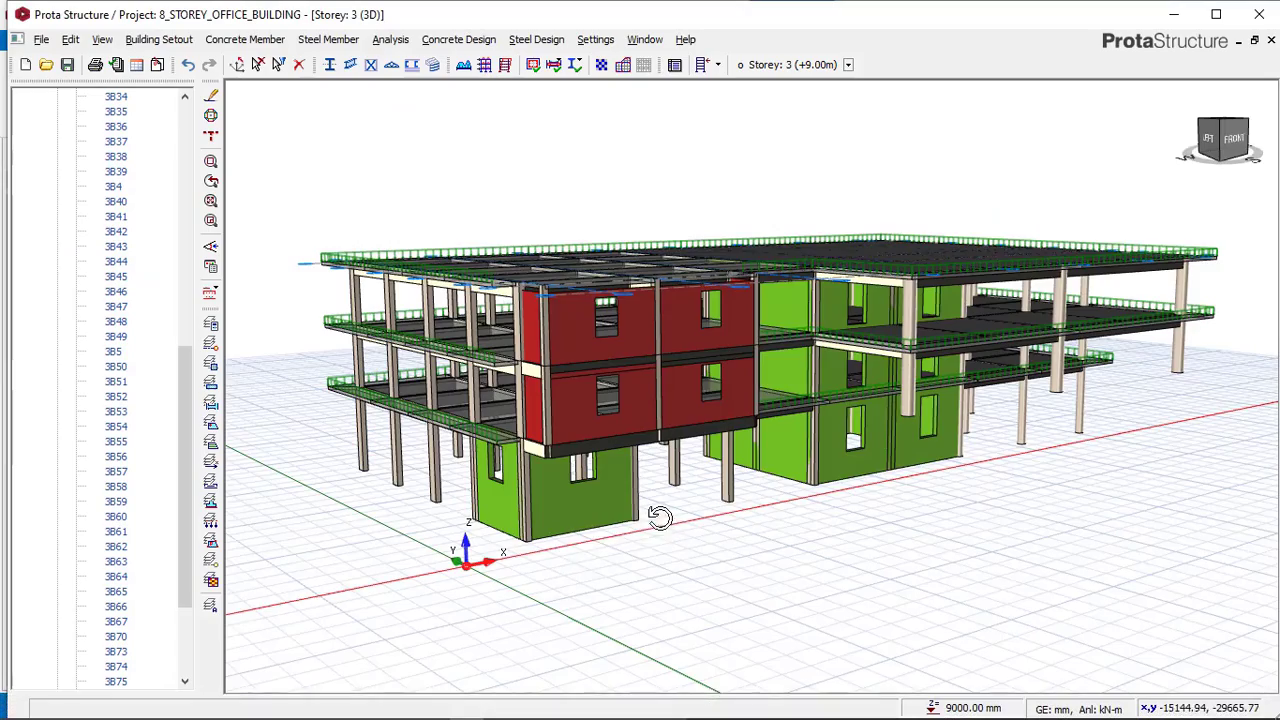
Delete the circular corner column 2C46 on storey 2 and undo the deletion.
middle_drag(657, 517, 522, 441)
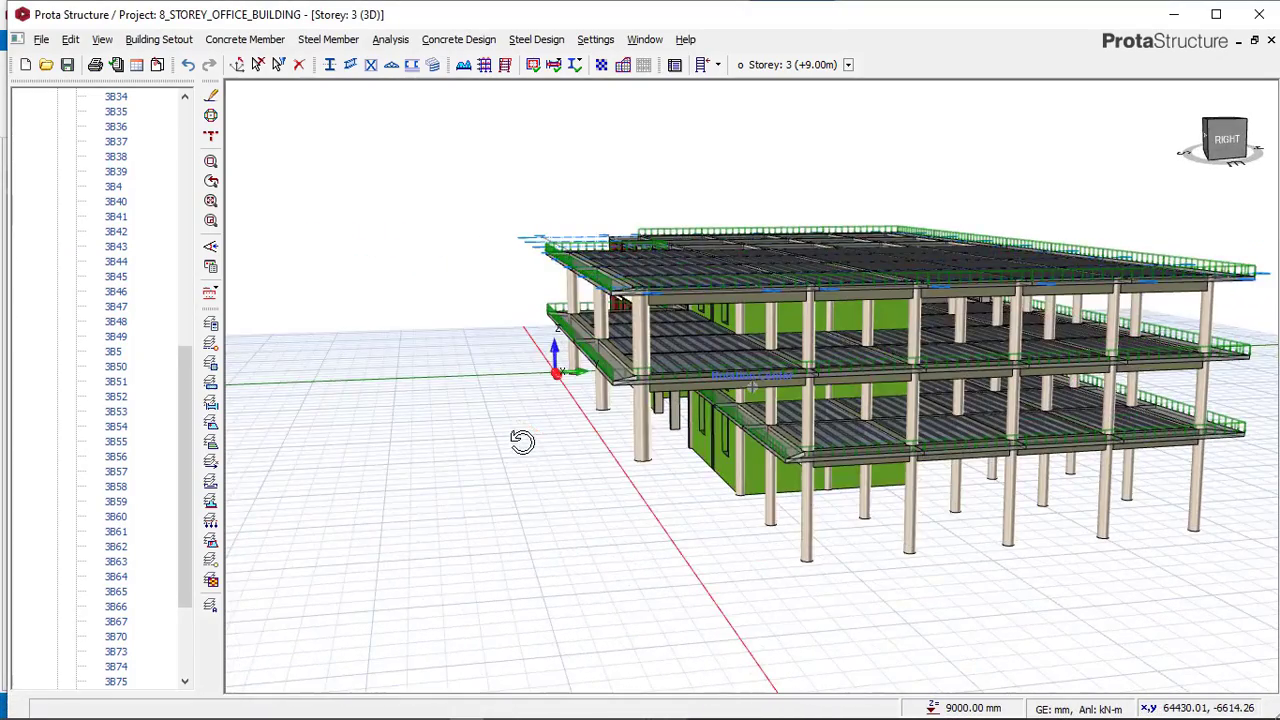
click(649, 441)
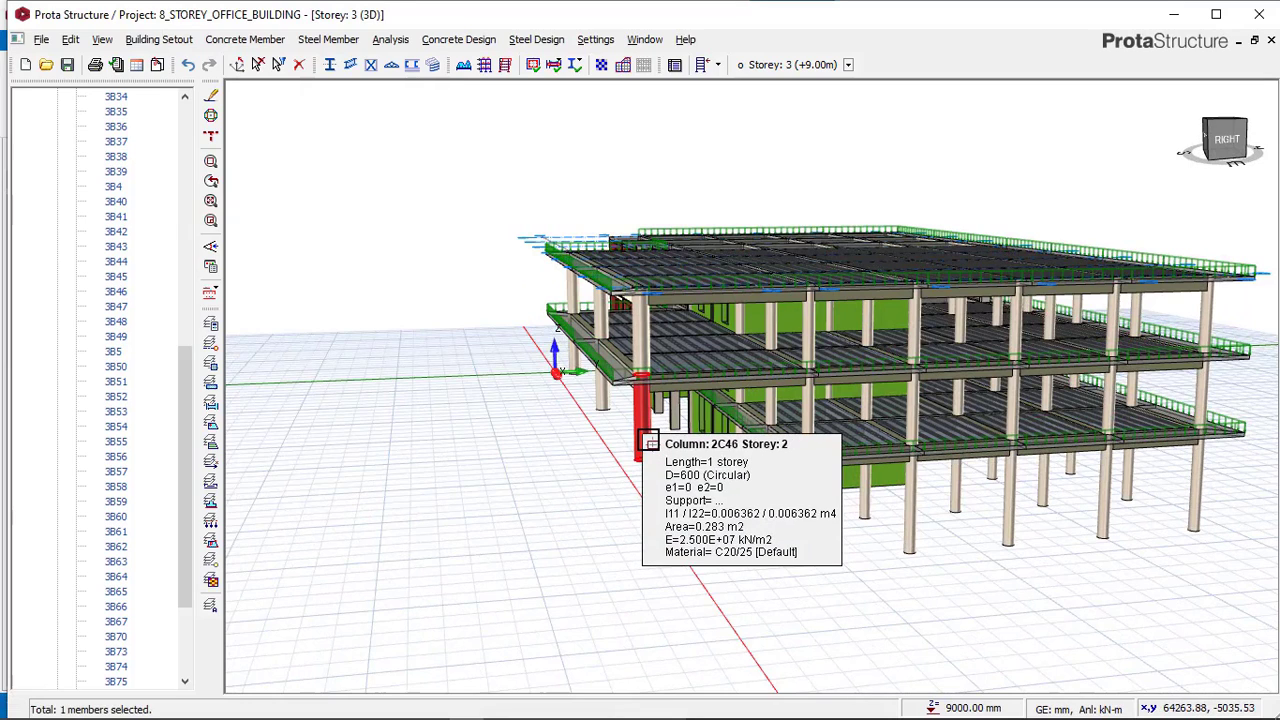
key(Delete)
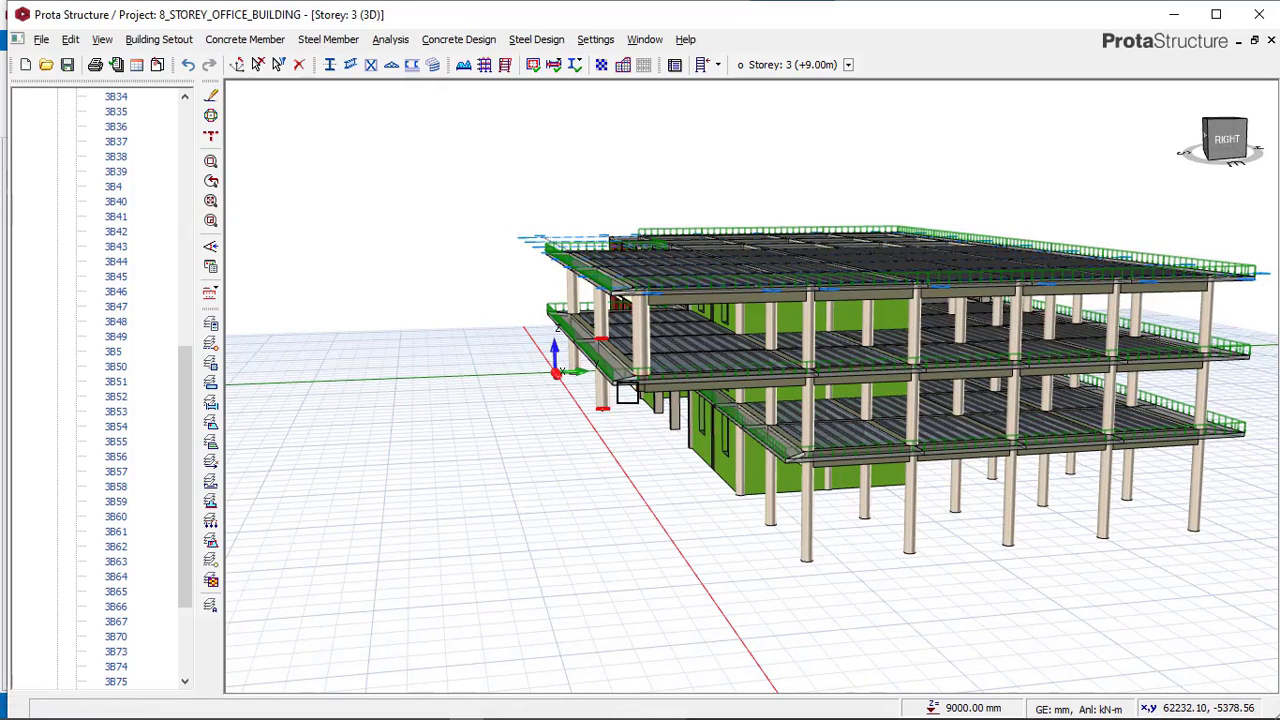
key(ctrl+z)
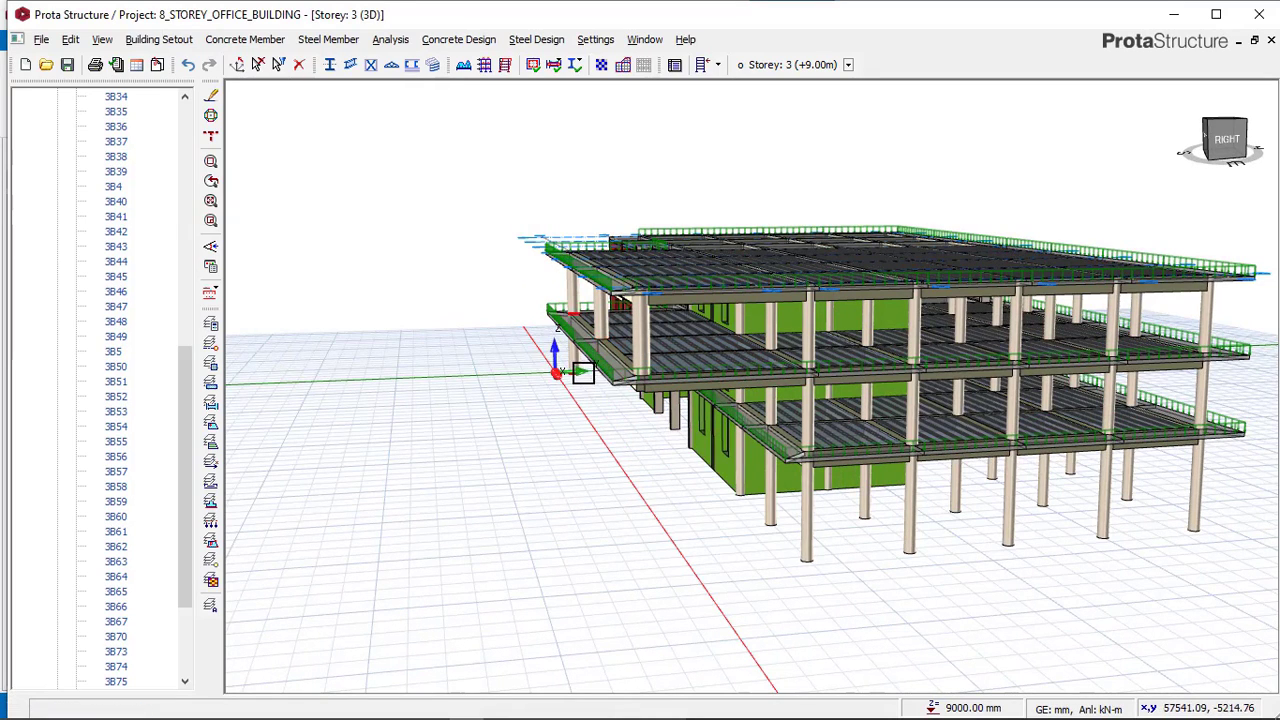
Compare the reference model's corner columns with the project's 3D view.
middle_drag(563, 417, 847, 397)
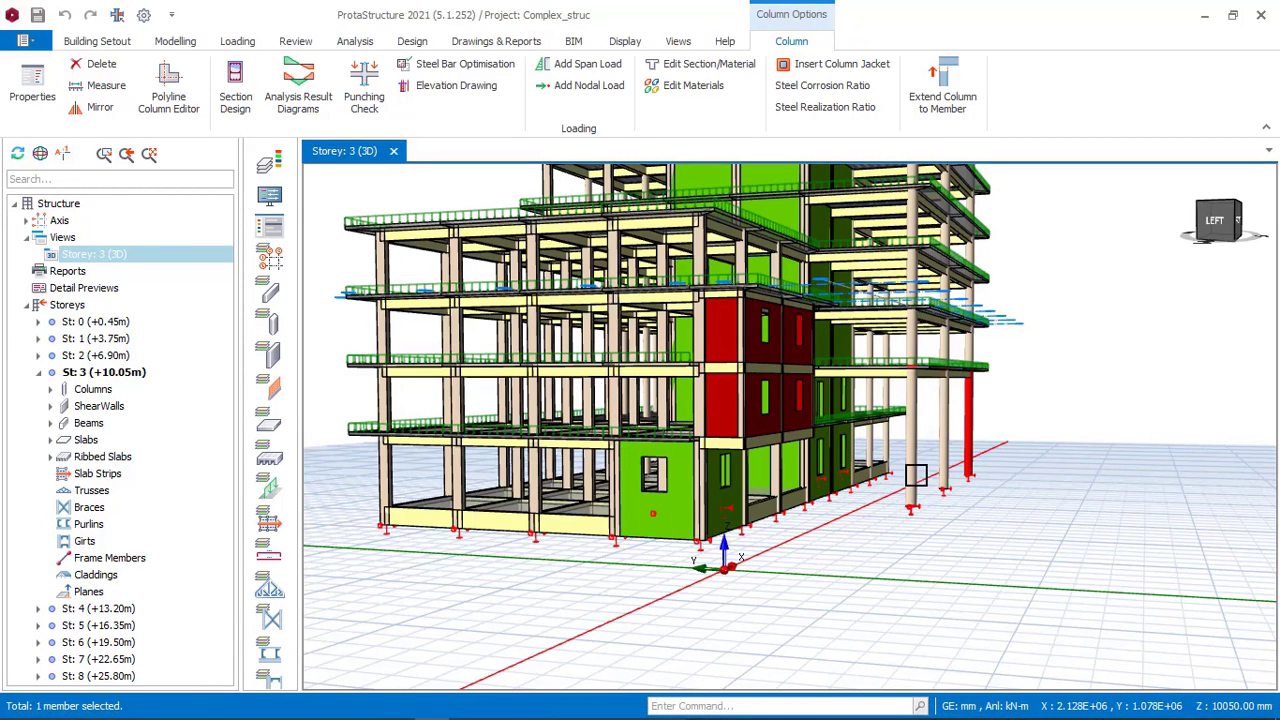
click(467, 711)
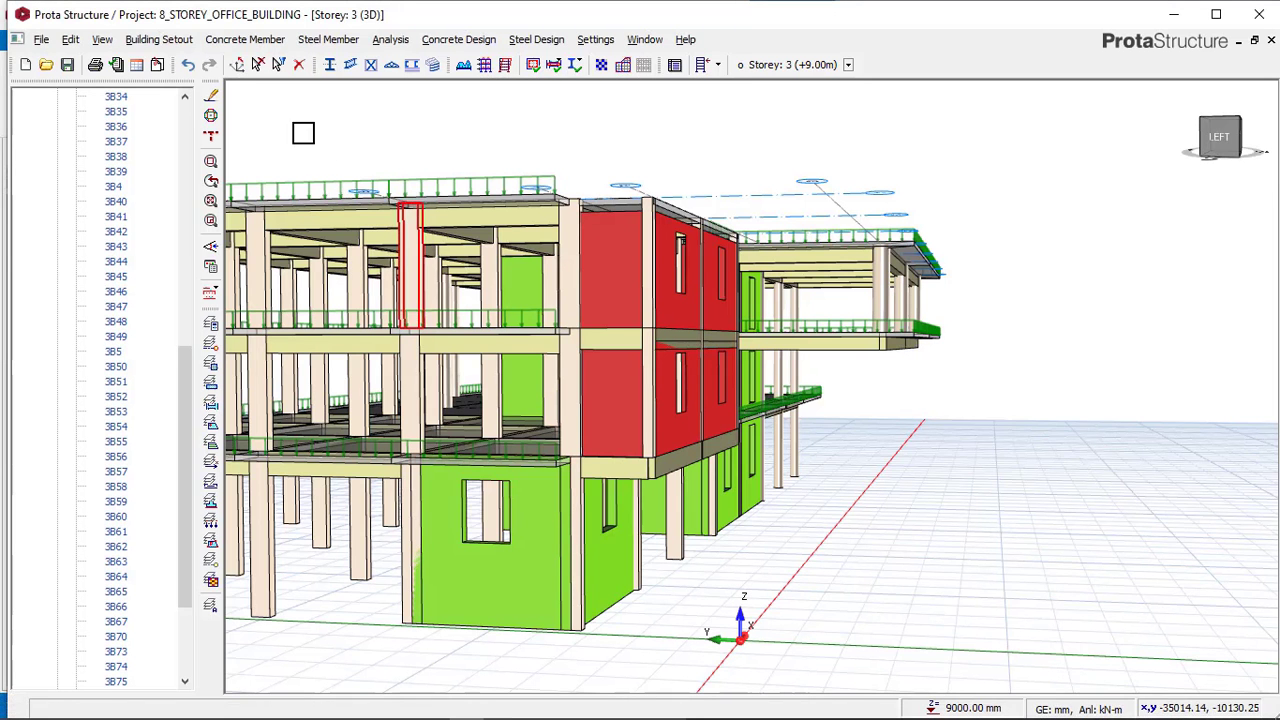
click(193, 69)
click(193, 69)
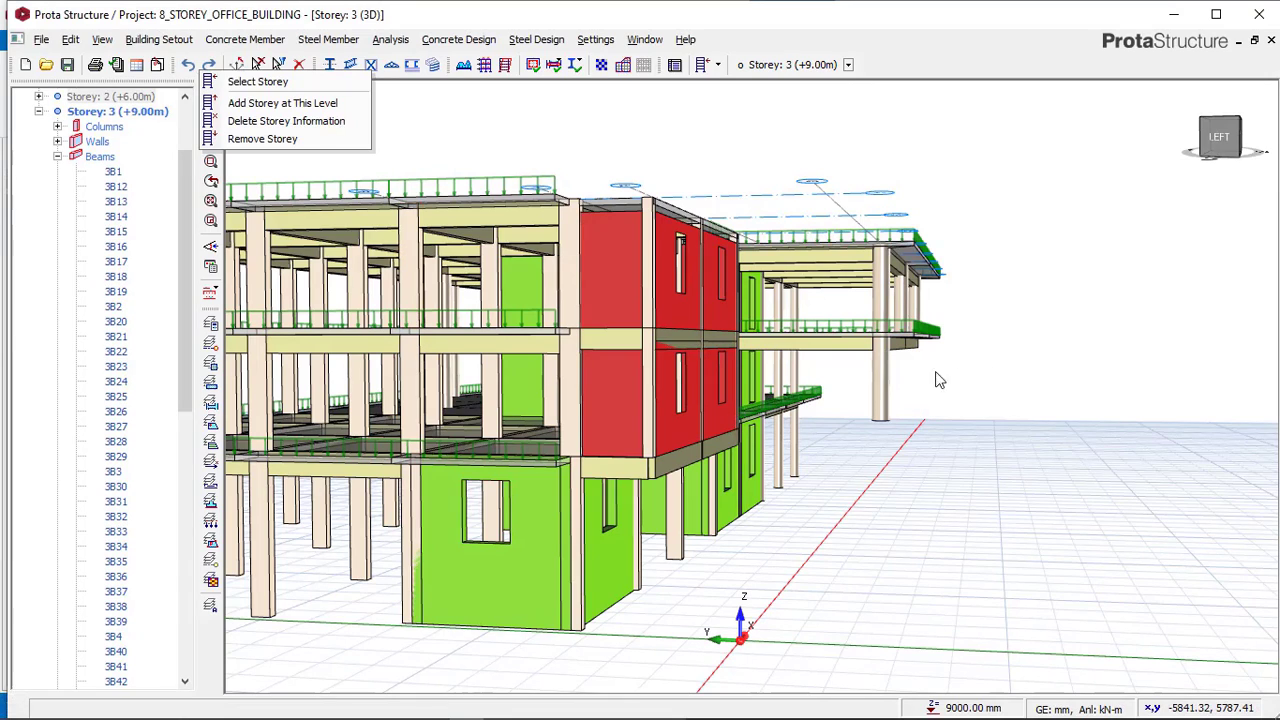
click(194, 68)
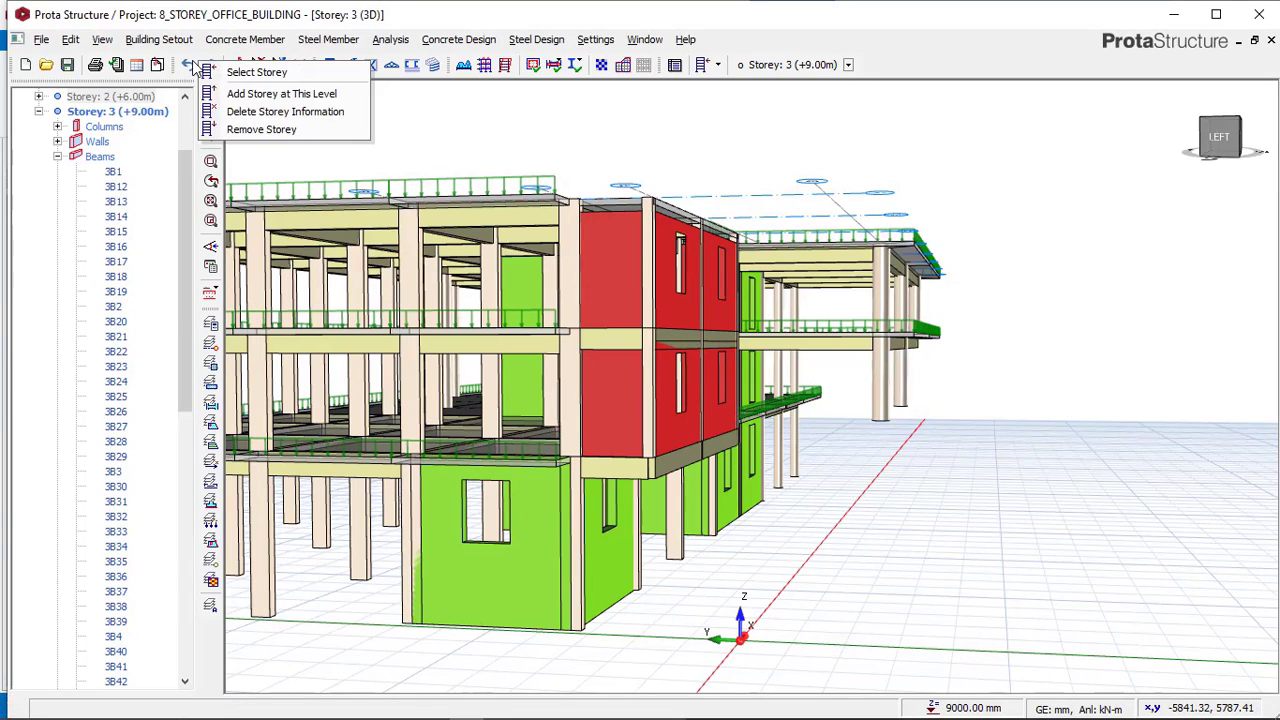
click(194, 68)
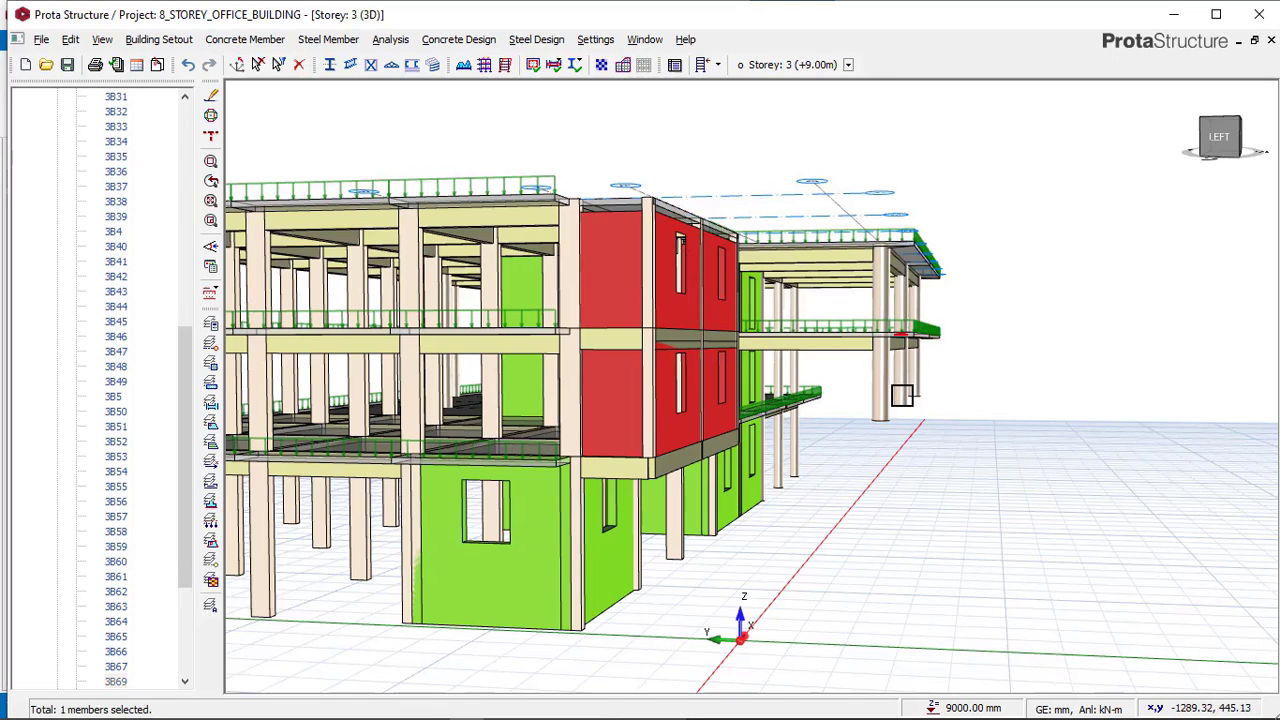
Extend column 2C44 on storey 2 to span 2 storeys through its properties.
right_click(938, 403)
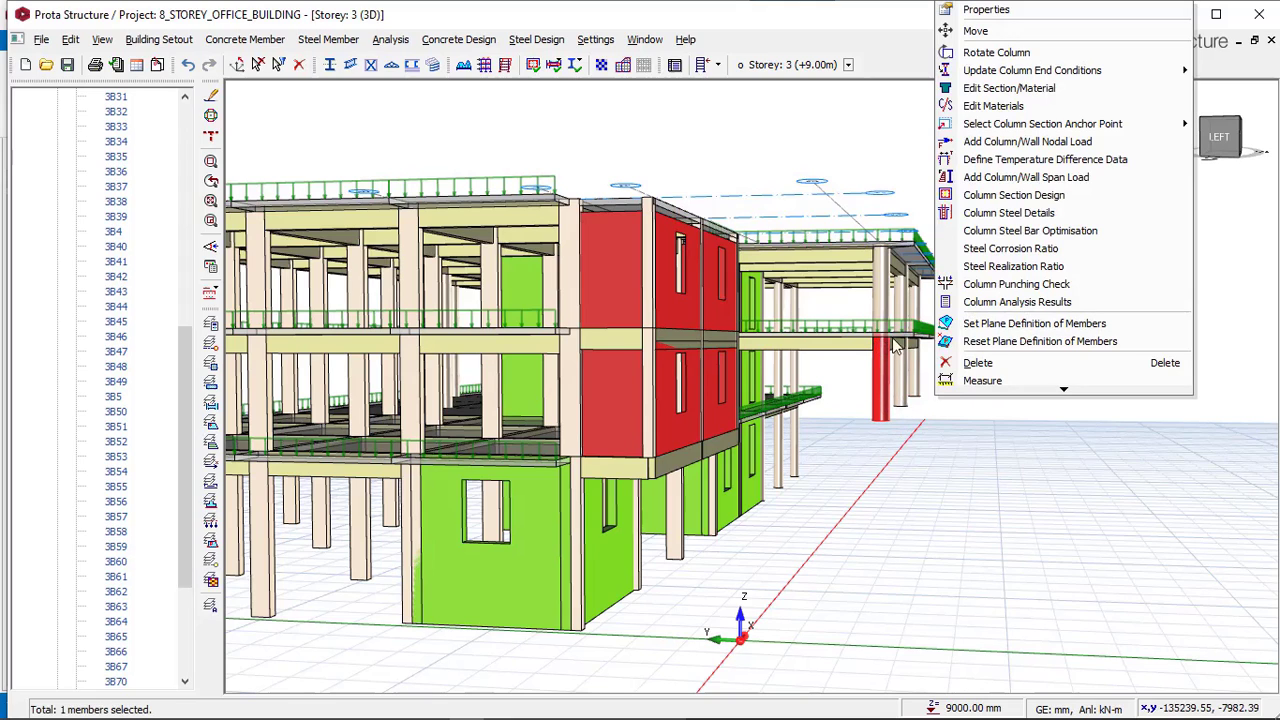
click(986, 10)
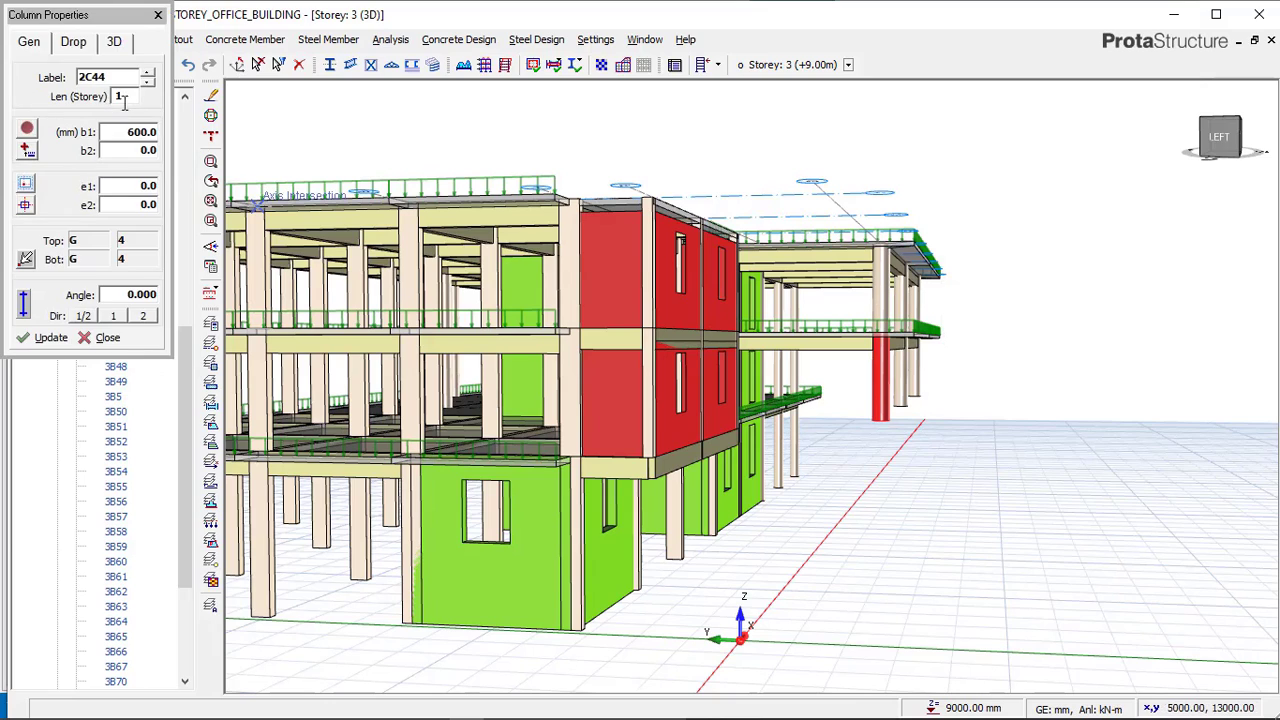
click(125, 96)
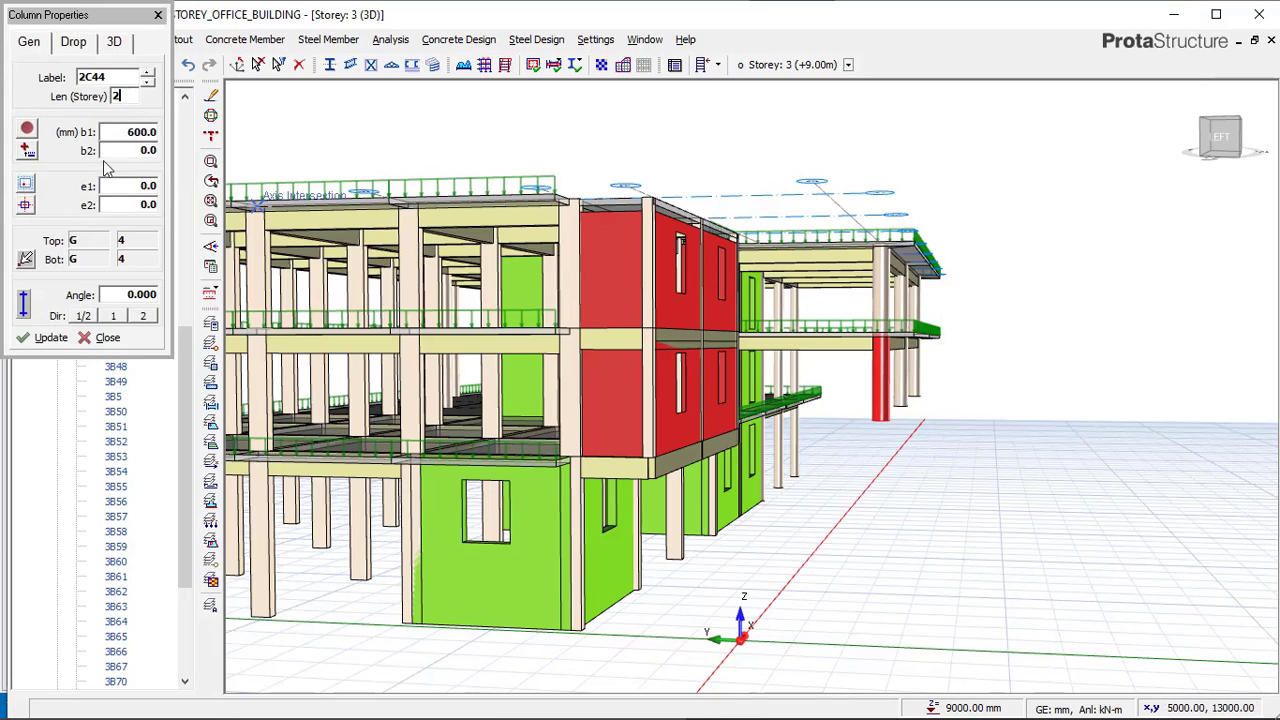
click(52, 337)
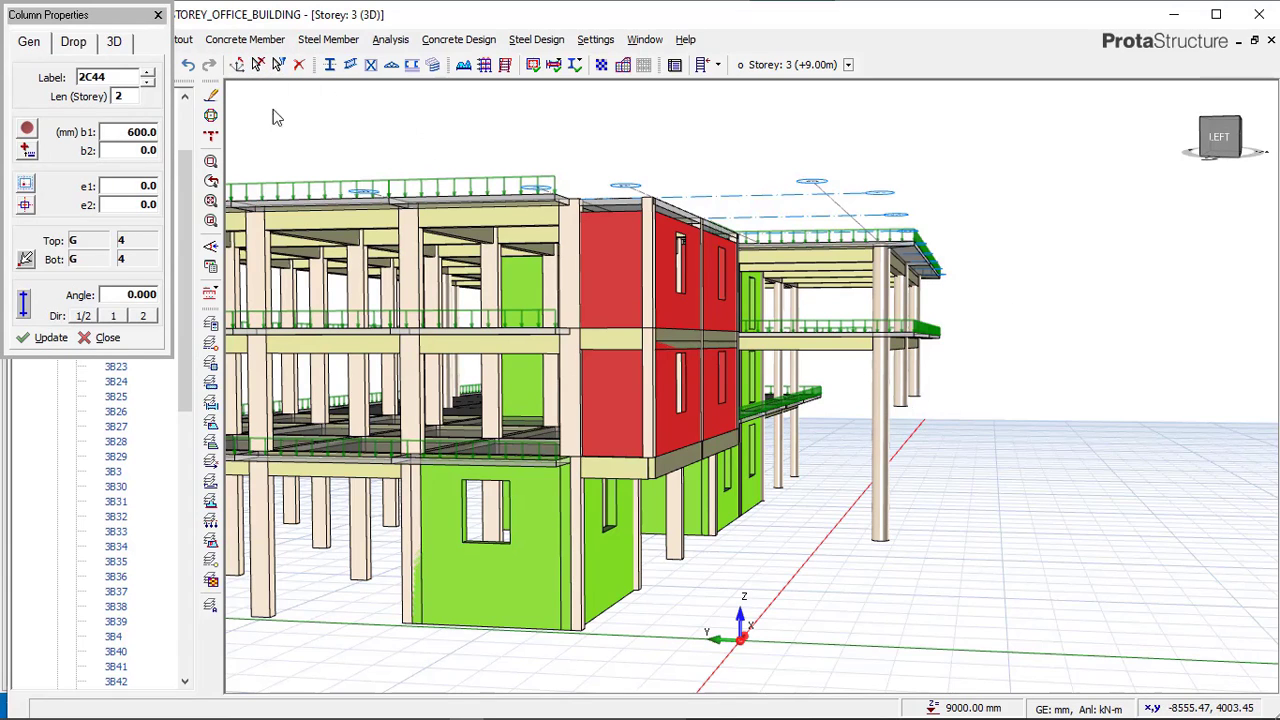
click(256, 67)
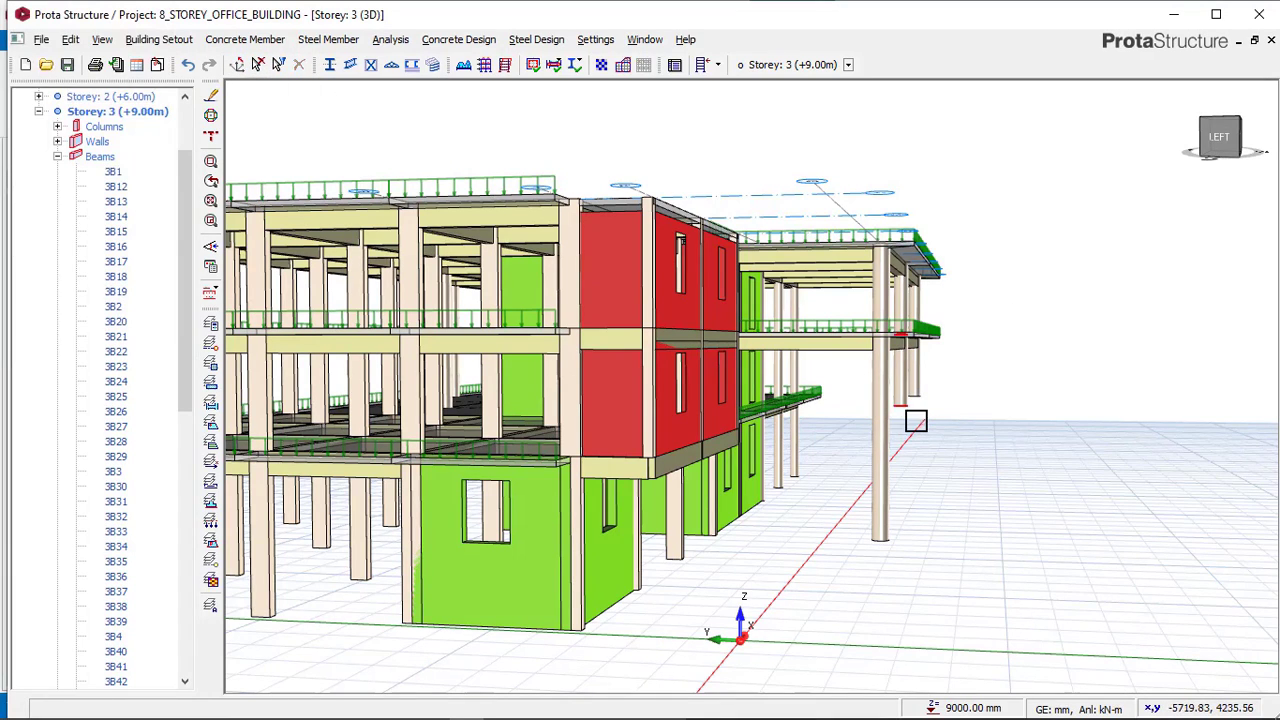
Open the properties of neighbouring column 2C45 to check its length in storeys.
mouse_move(916, 421)
middle_down()
mouse_move(891, 409)
mouse_move(913, 416)
middle_up()
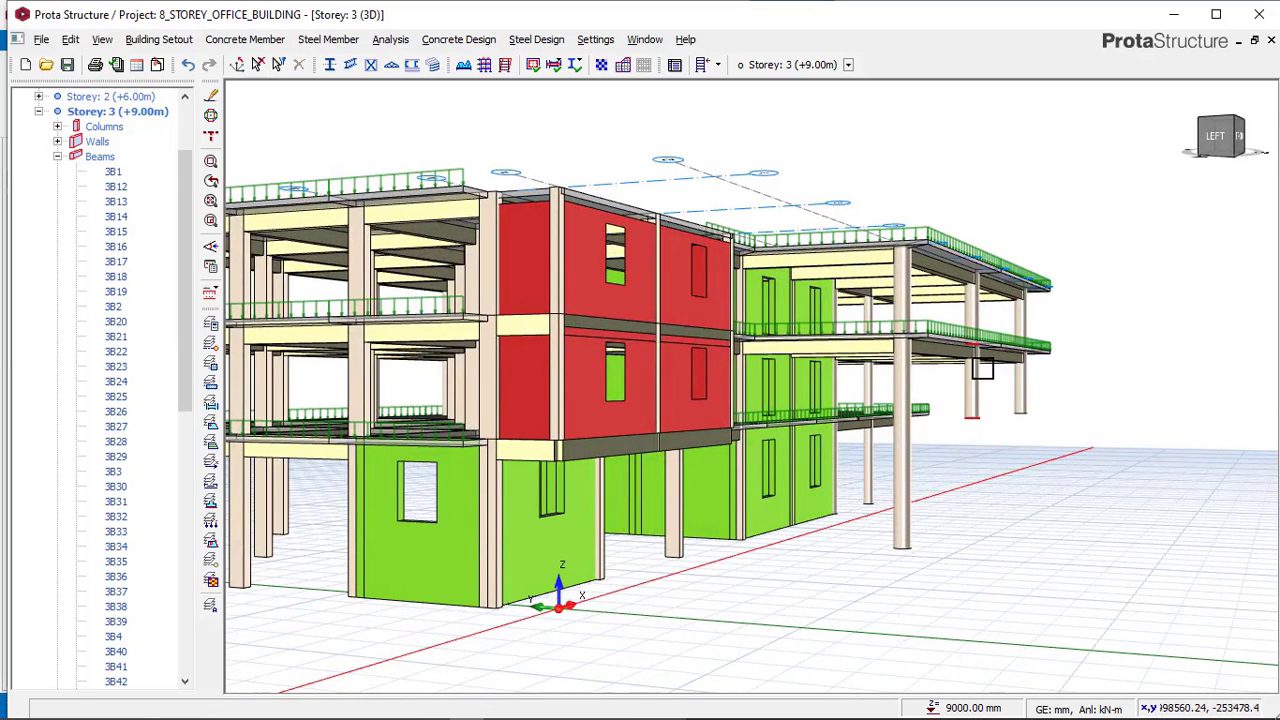
right_click(1120, 396)
click(828, 134)
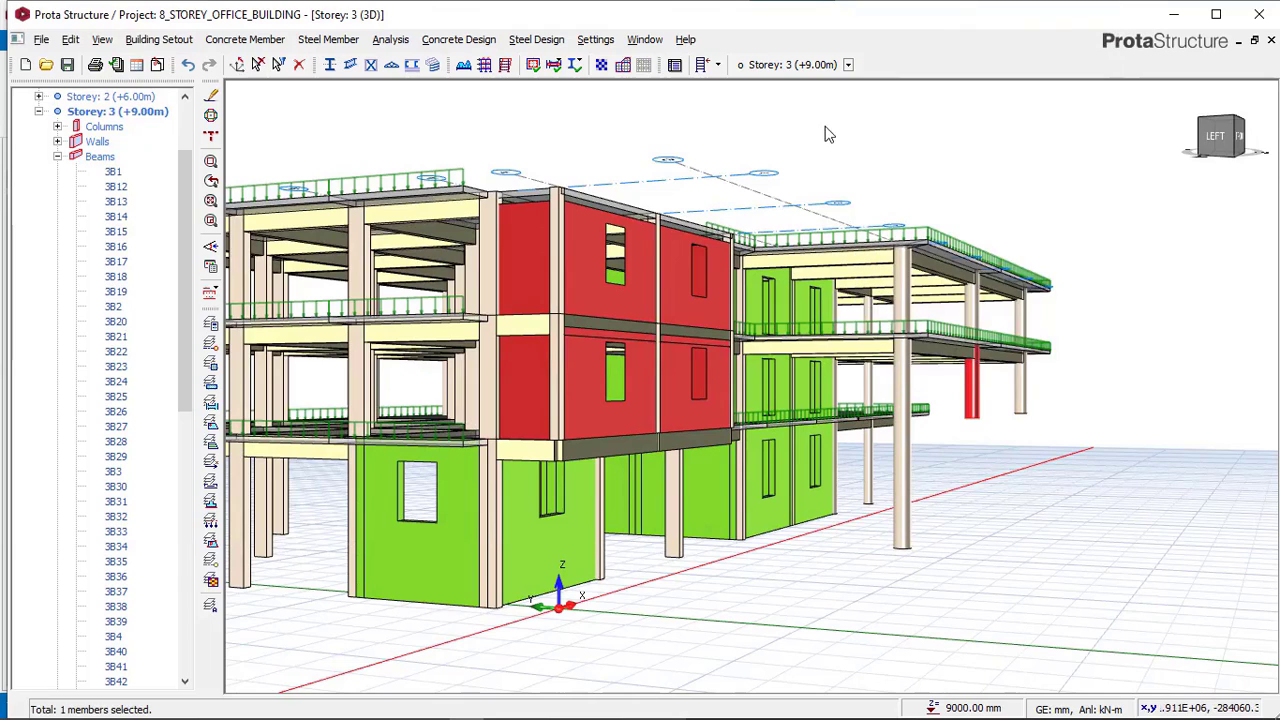
click(257, 68)
double_click(119, 97)
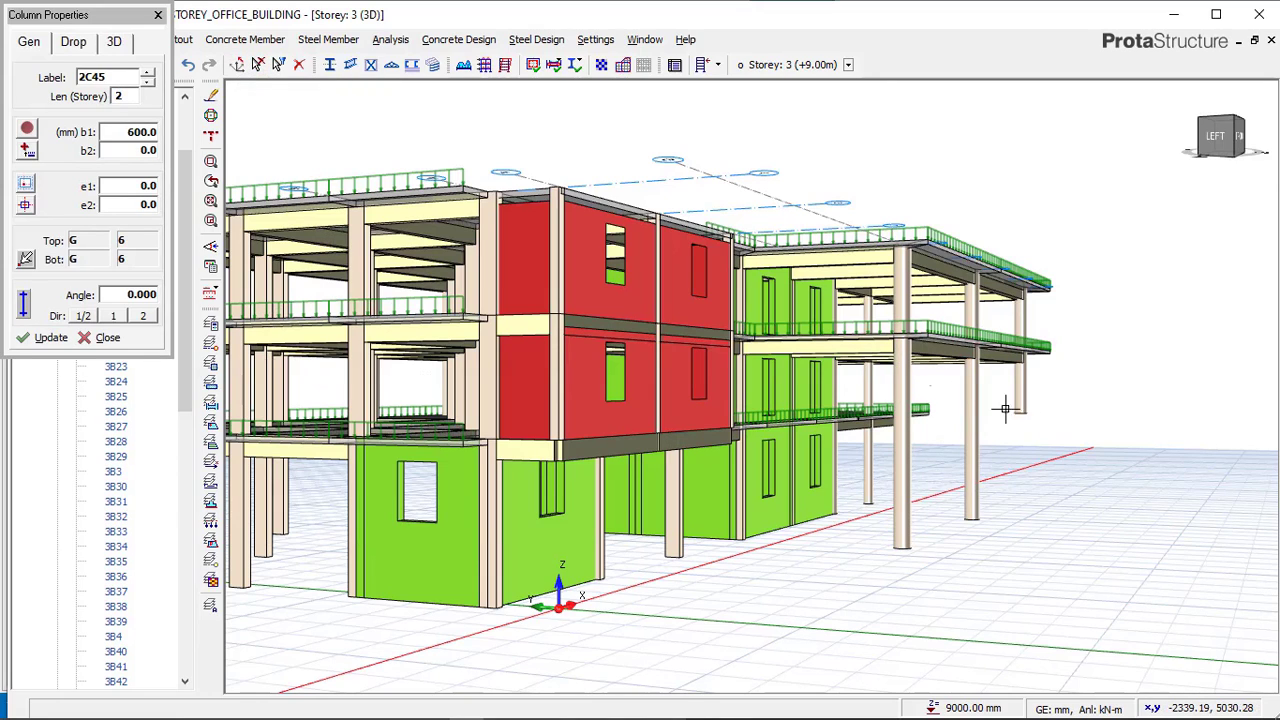
key(Escape)
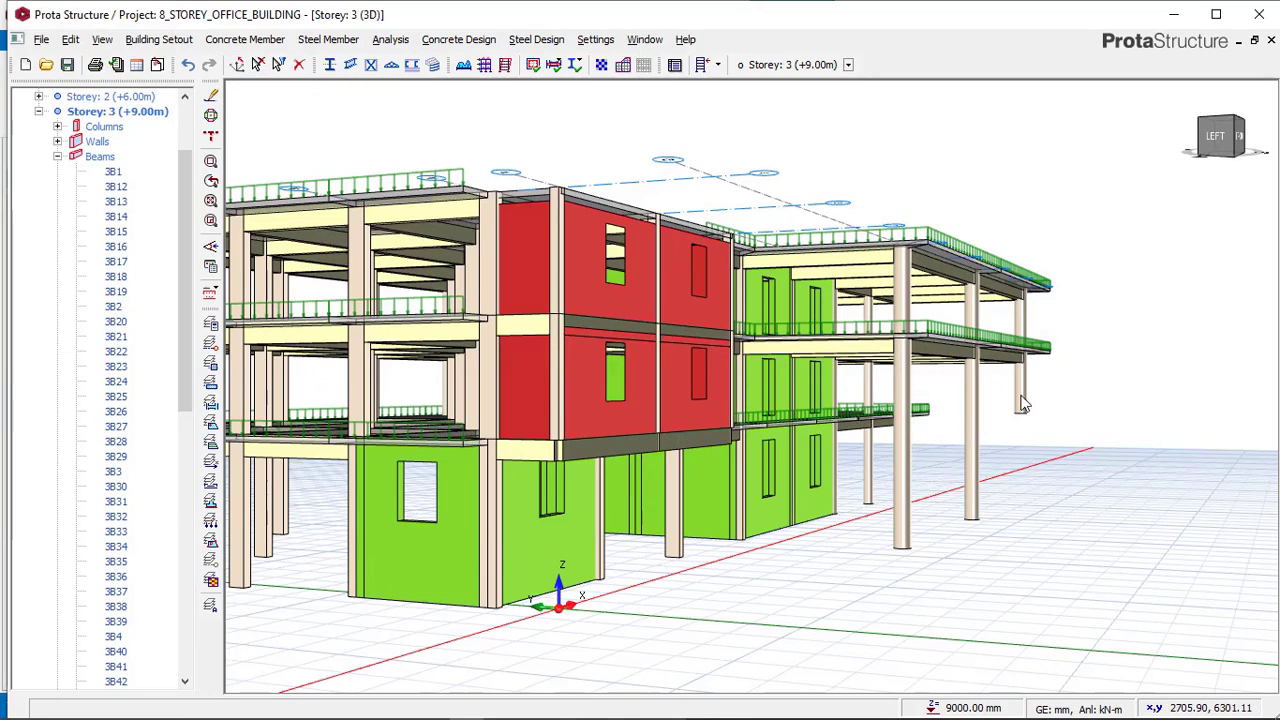
Extend circular column 2C46 on storey 2 to span 2 storeys through its properties.
click(1040, 404)
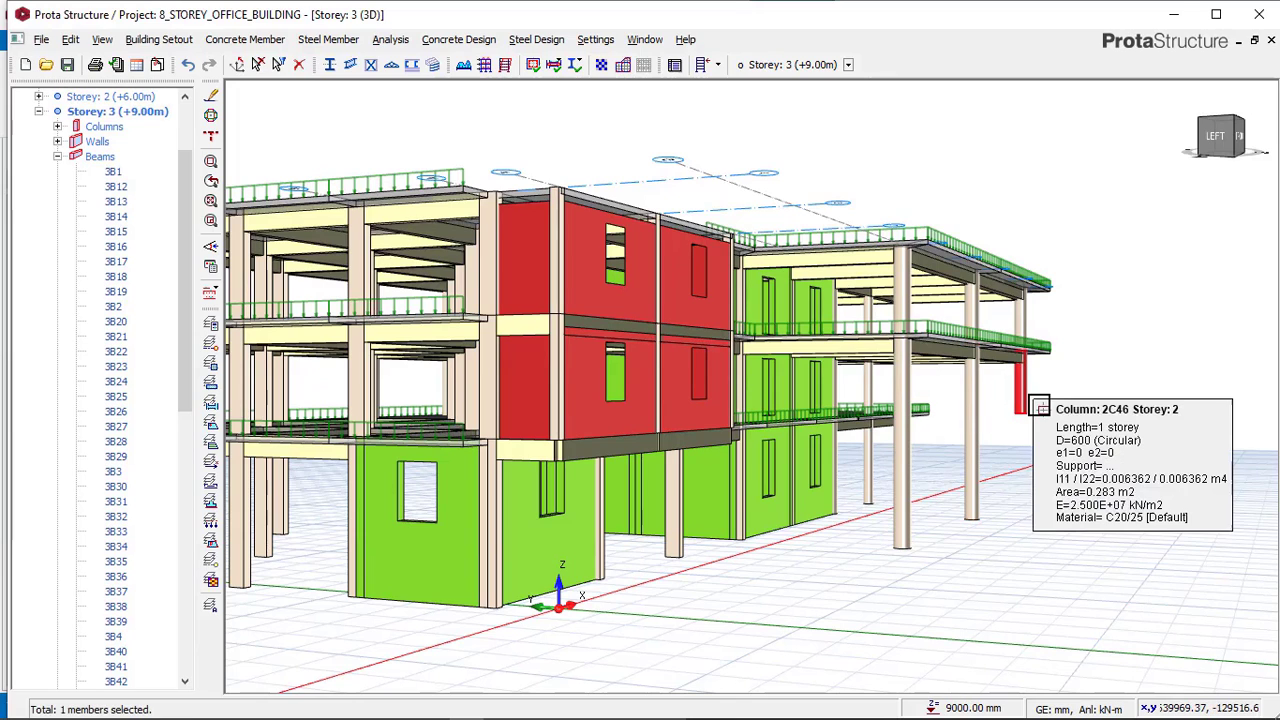
right_click(1035, 401)
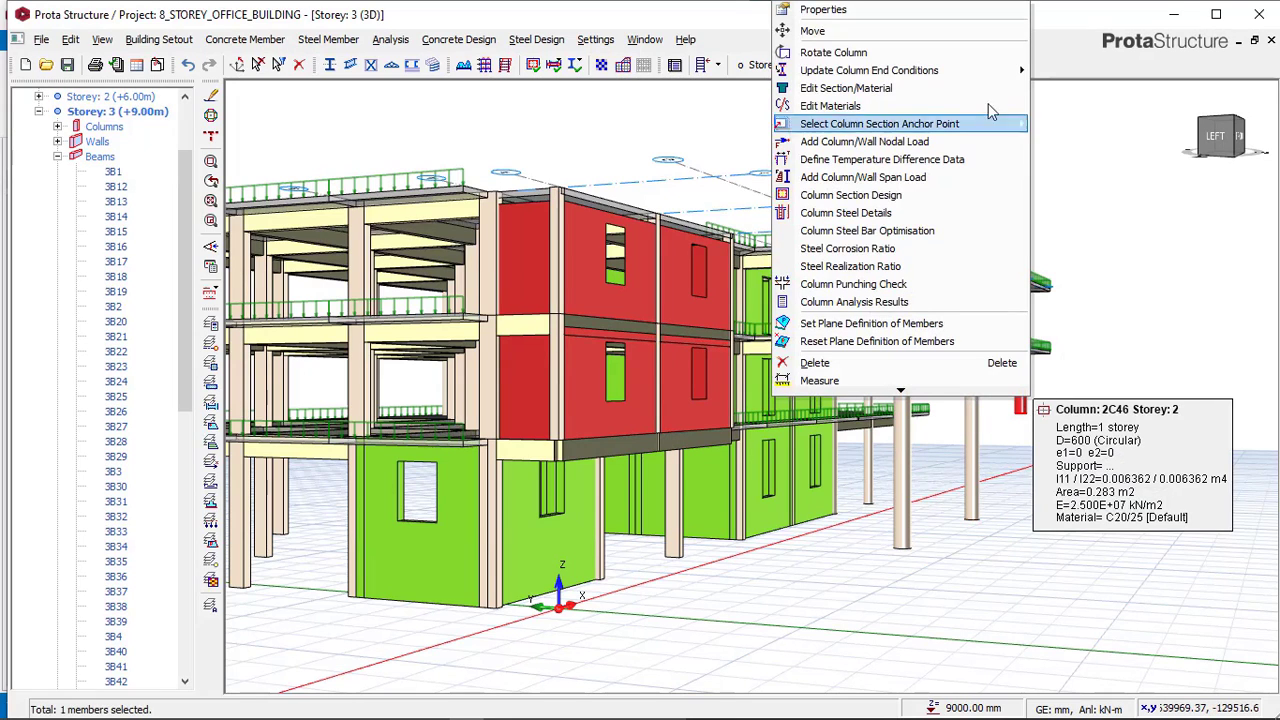
click(891, 12)
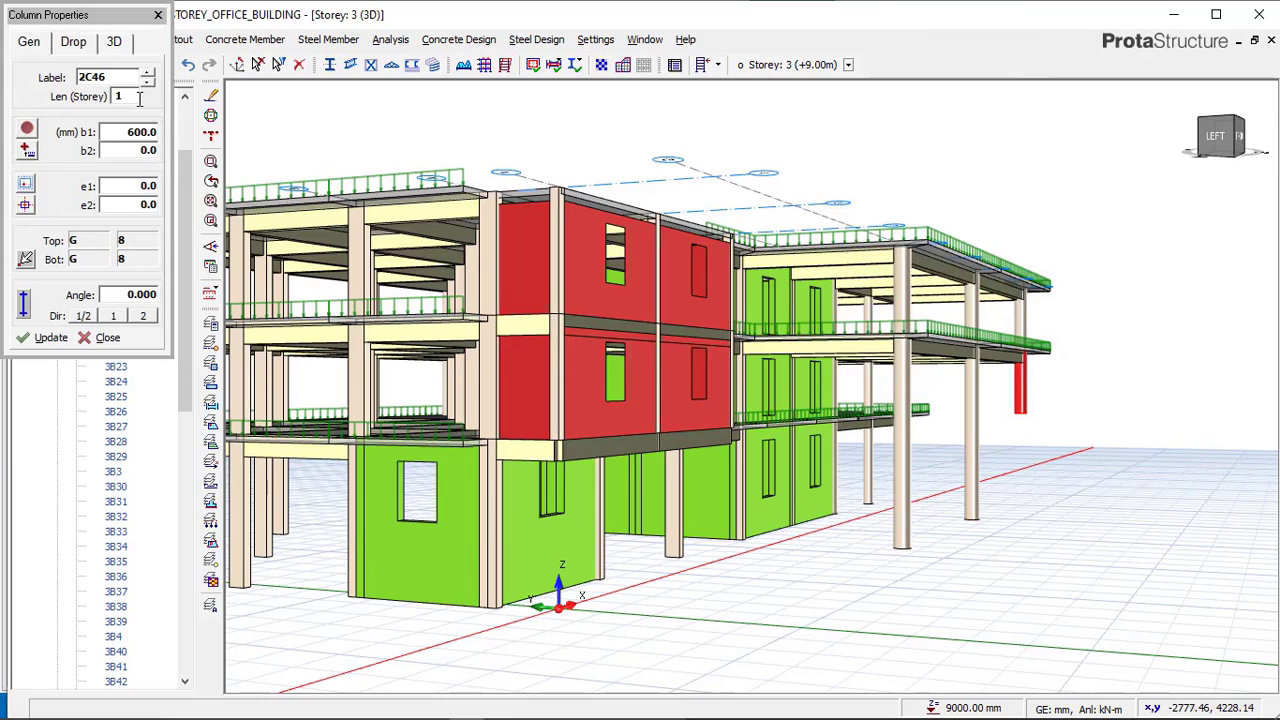
double_click(140, 97)
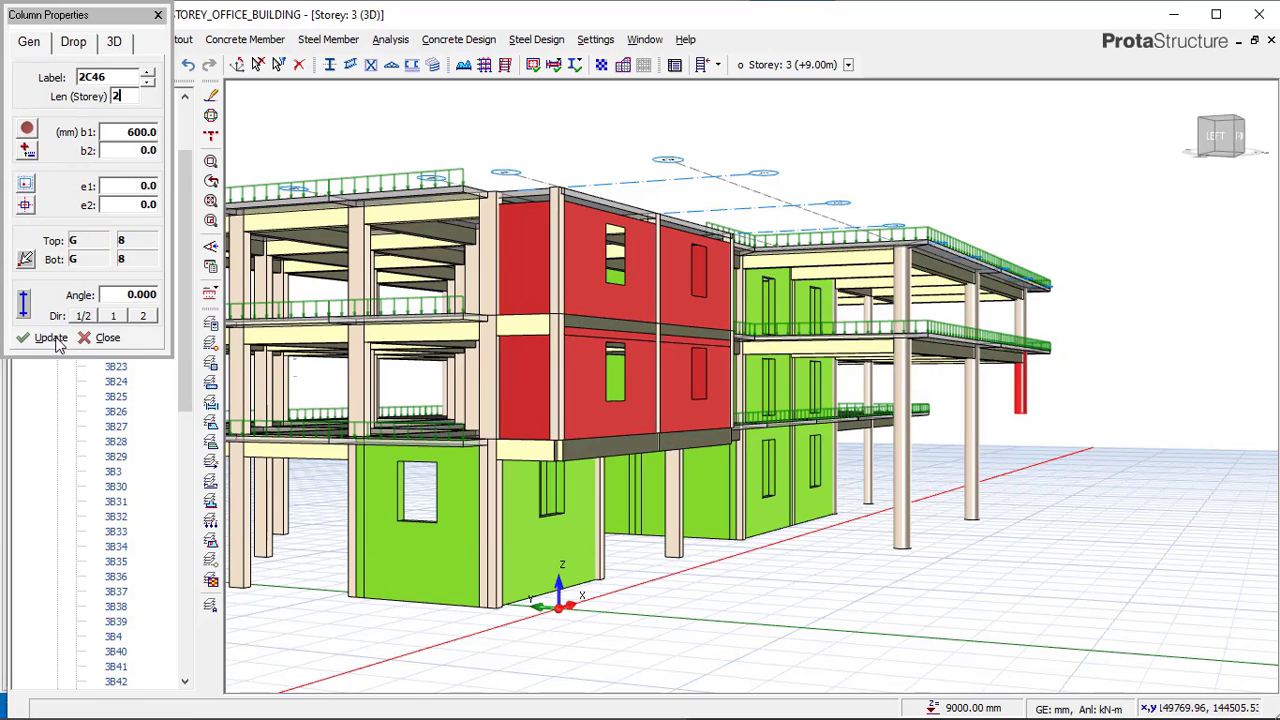
click(106, 338)
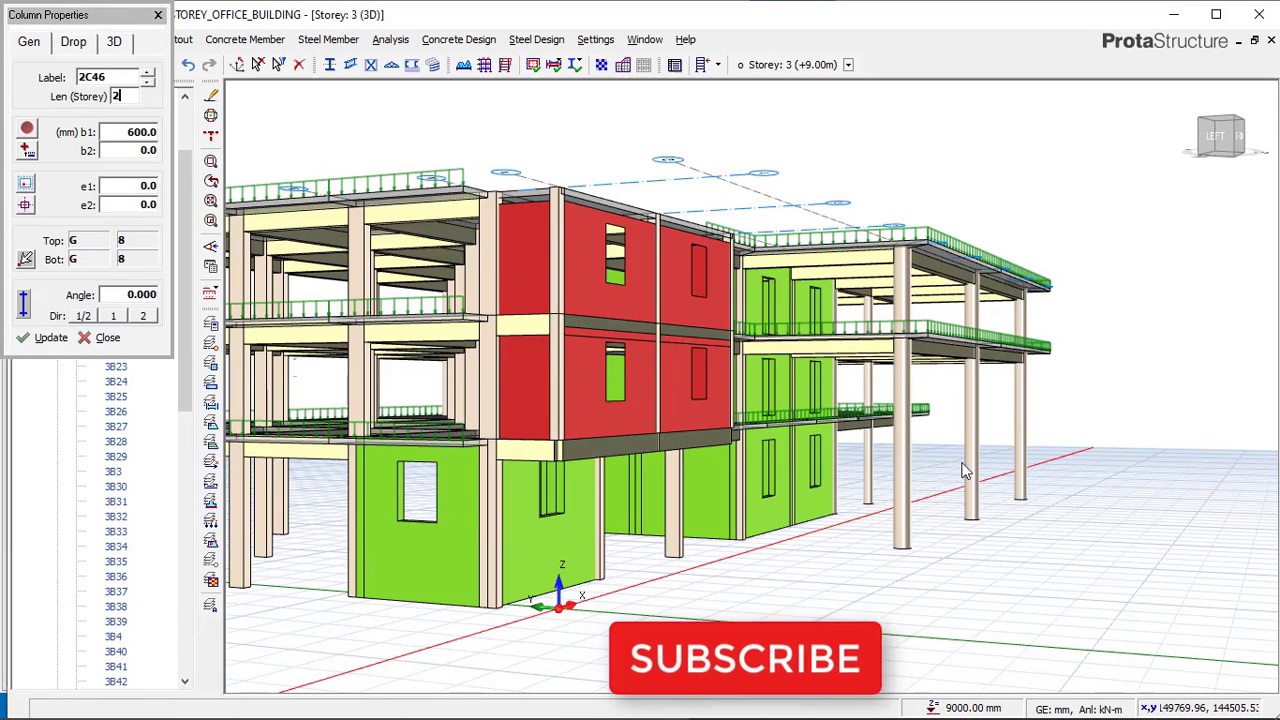
Compare the reference model's walls and corner columns with the project's 3D view.
mouse_move(820, 523)
middle_down()
mouse_move(729, 503)
mouse_move(832, 508)
middle_up()
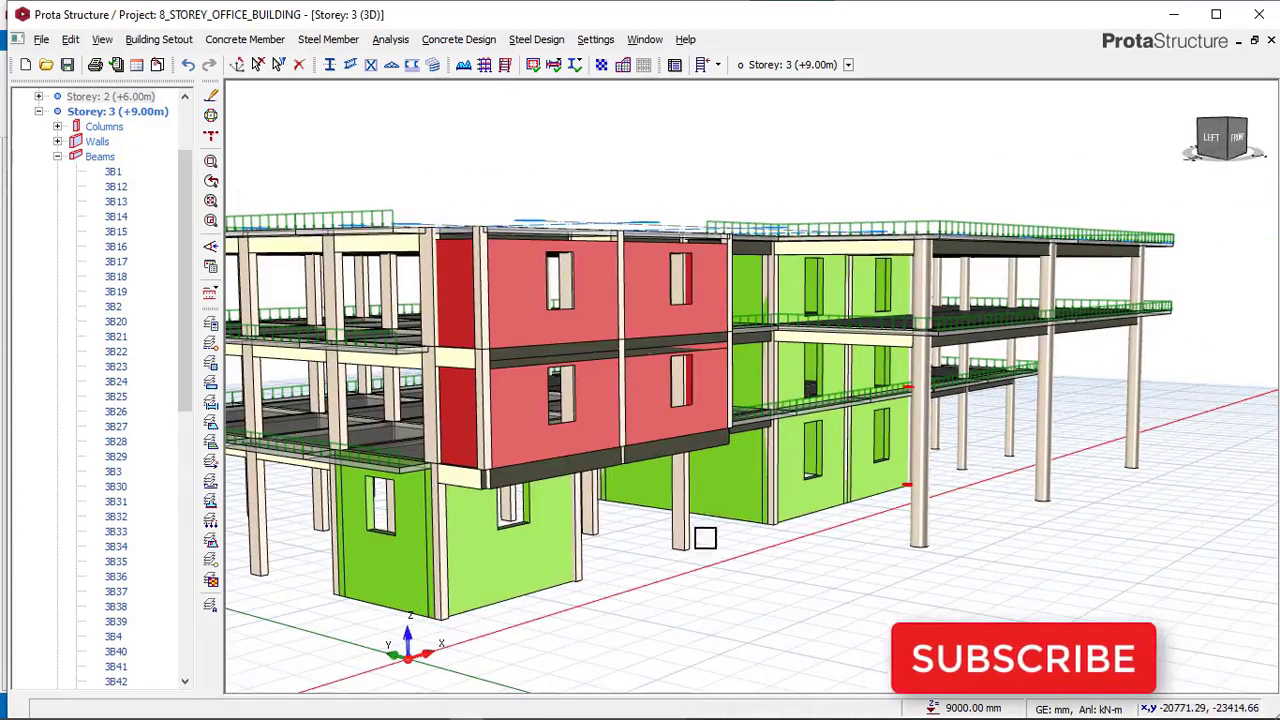
click(433, 708)
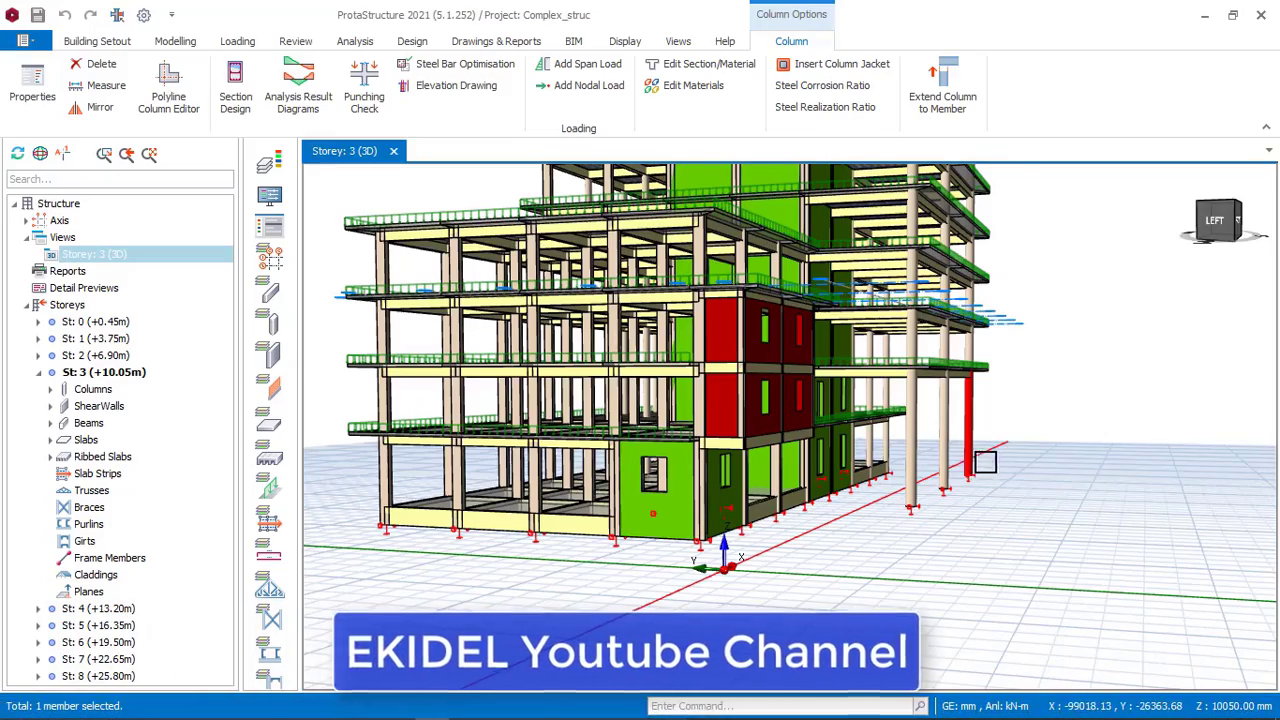
middle_drag(780, 460, 1050, 447)
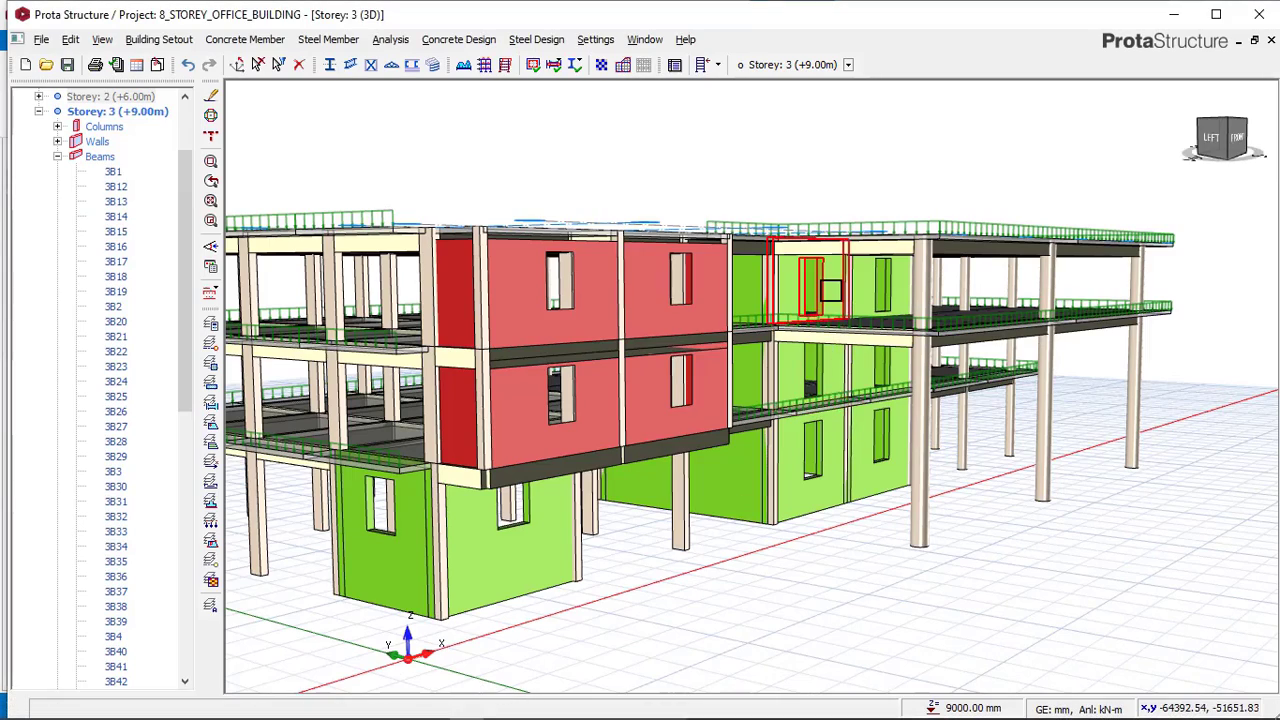
middle_drag(858, 308, 832, 303)
right_drag(832, 303, 910, 300)
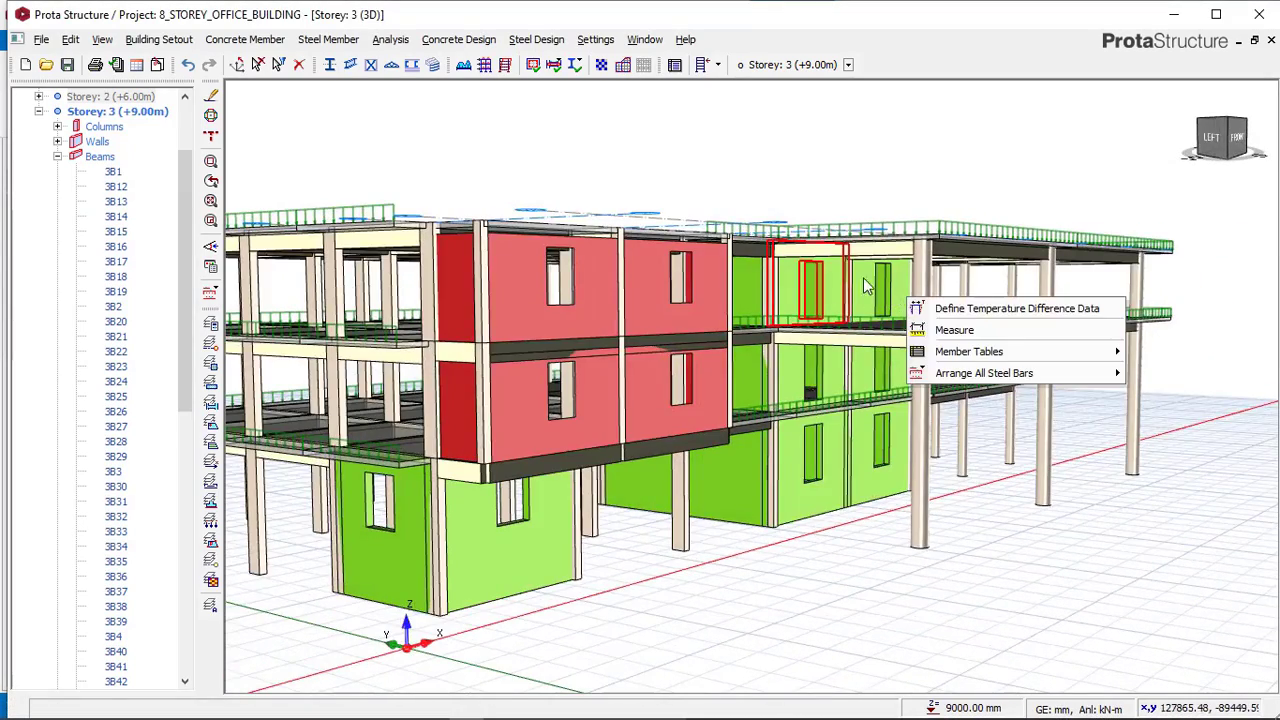
click(820, 637)
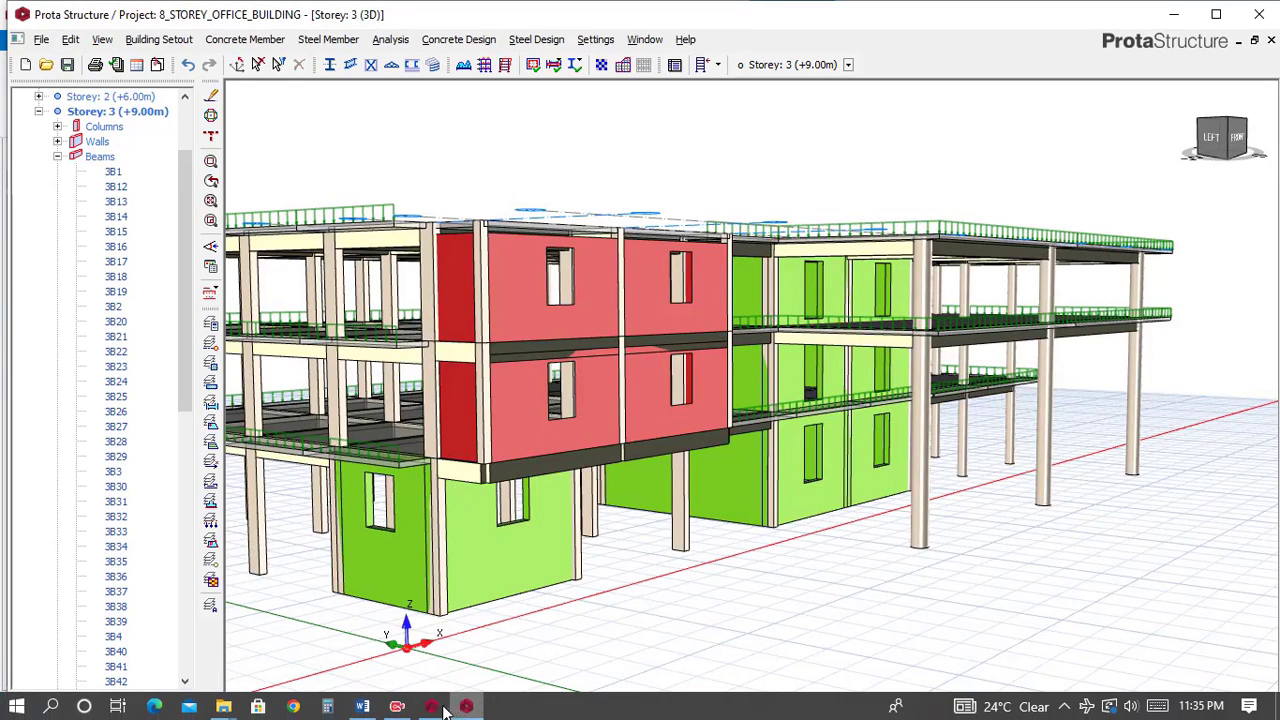
click(443, 707)
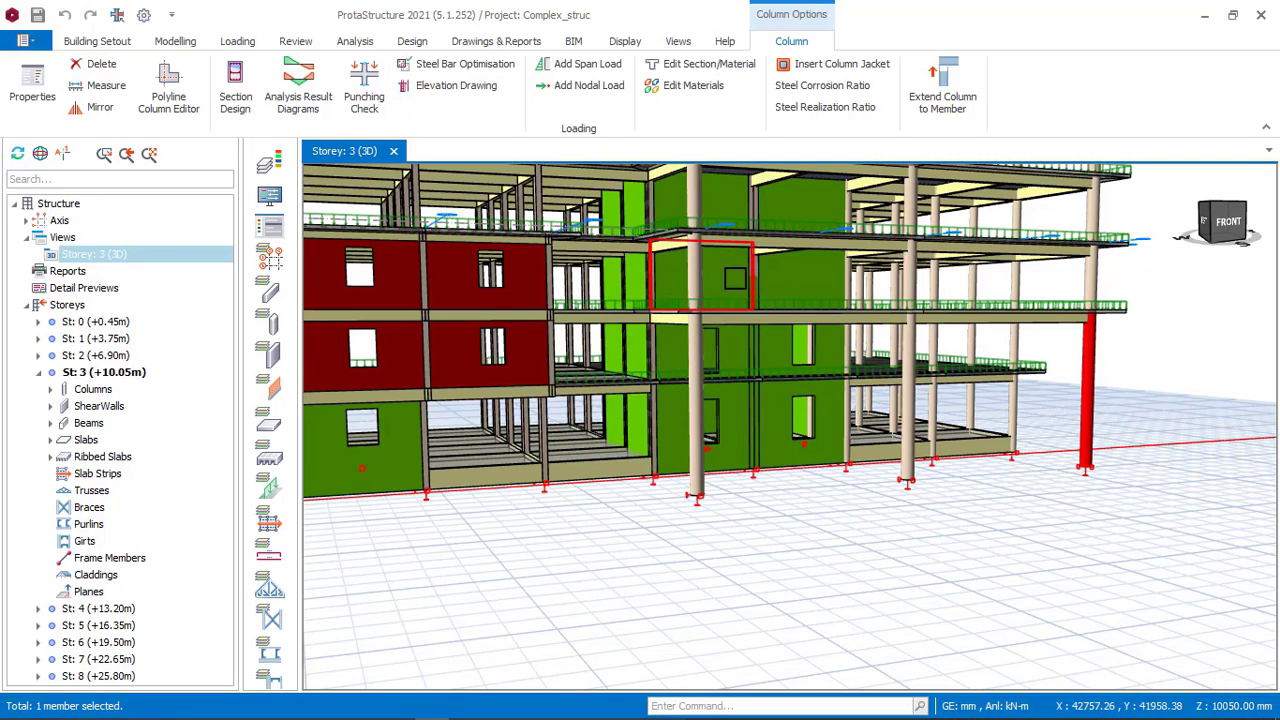
click(462, 712)
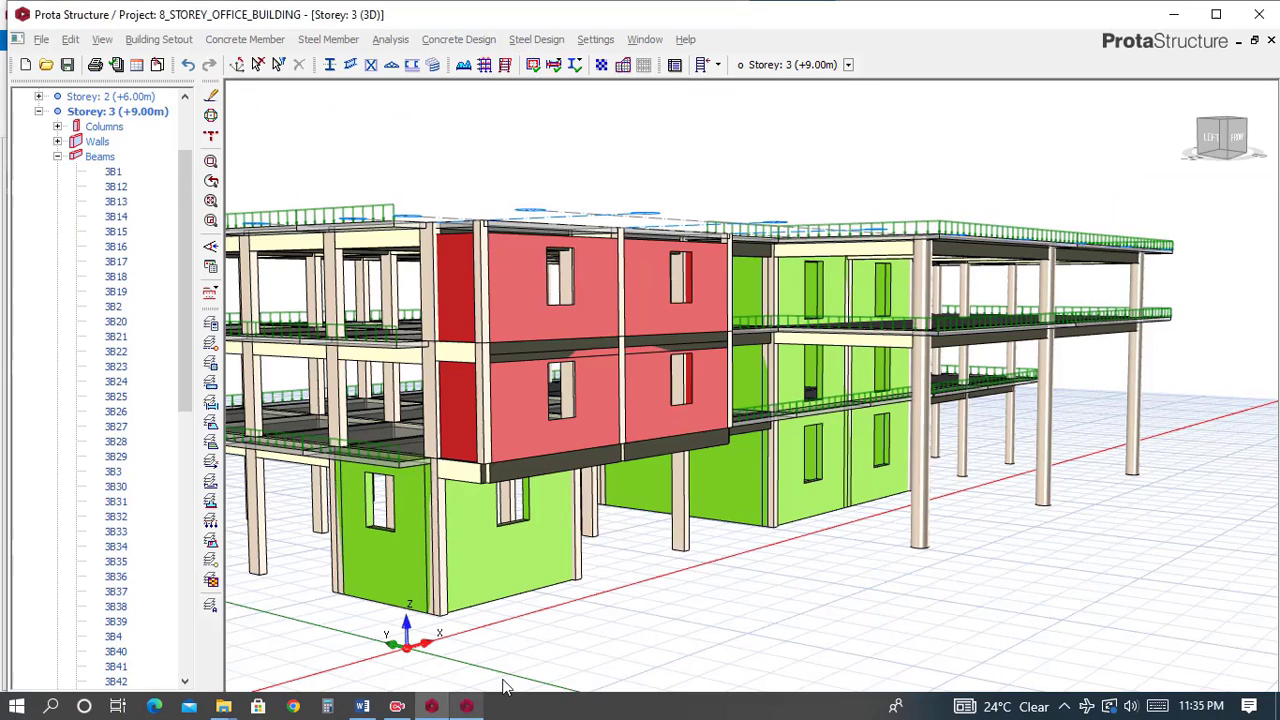
Inspect the openings of storey 3 wall 3W8 in the Wall Opening Editor.
click(821, 294)
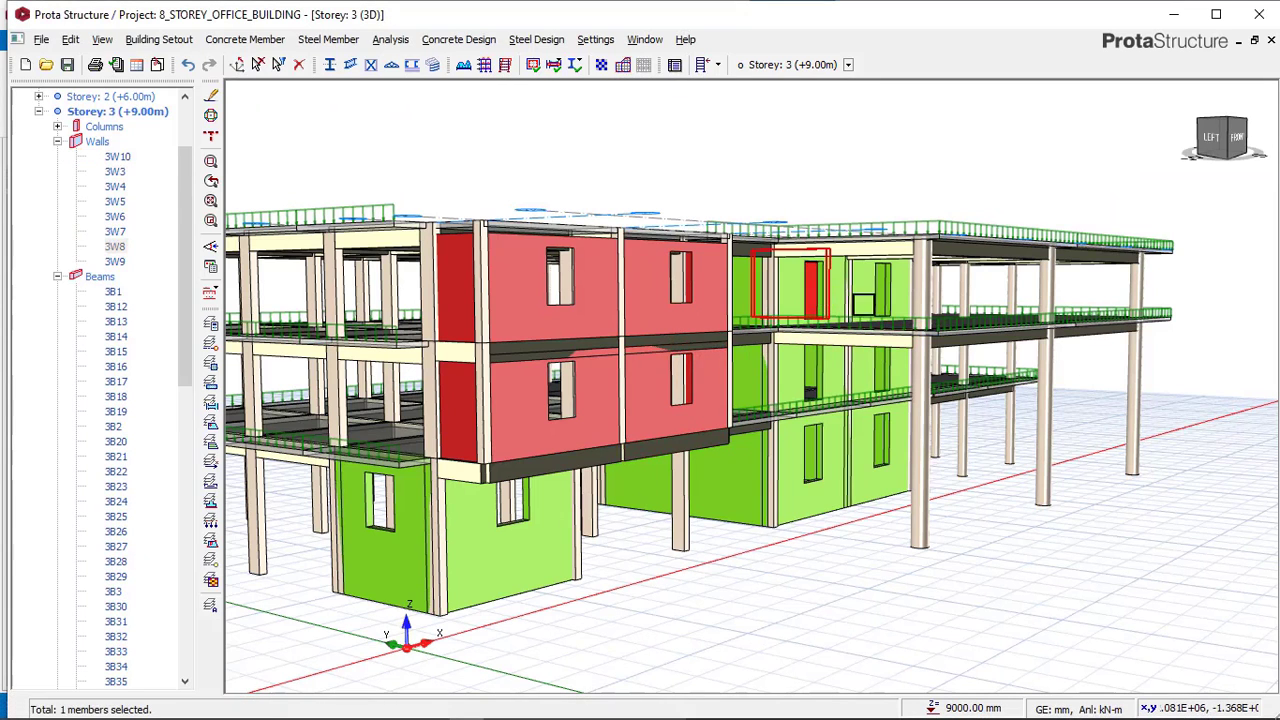
right_click(824, 307)
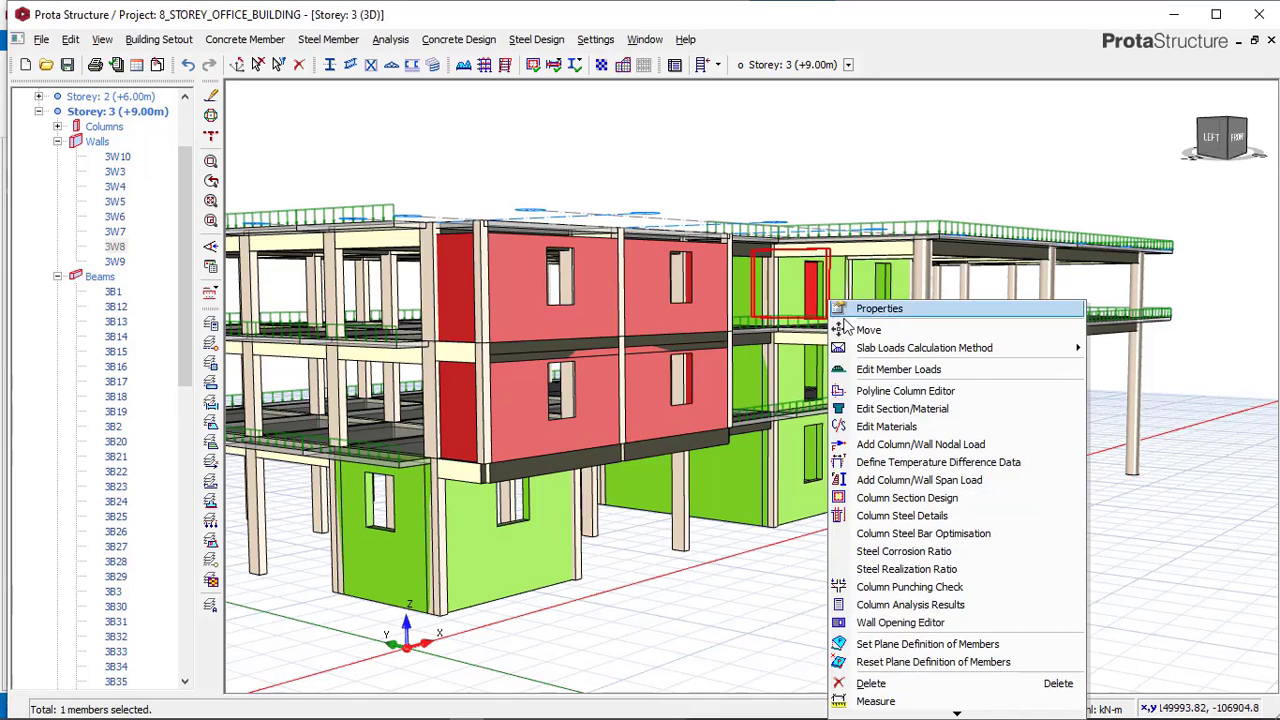
click(918, 623)
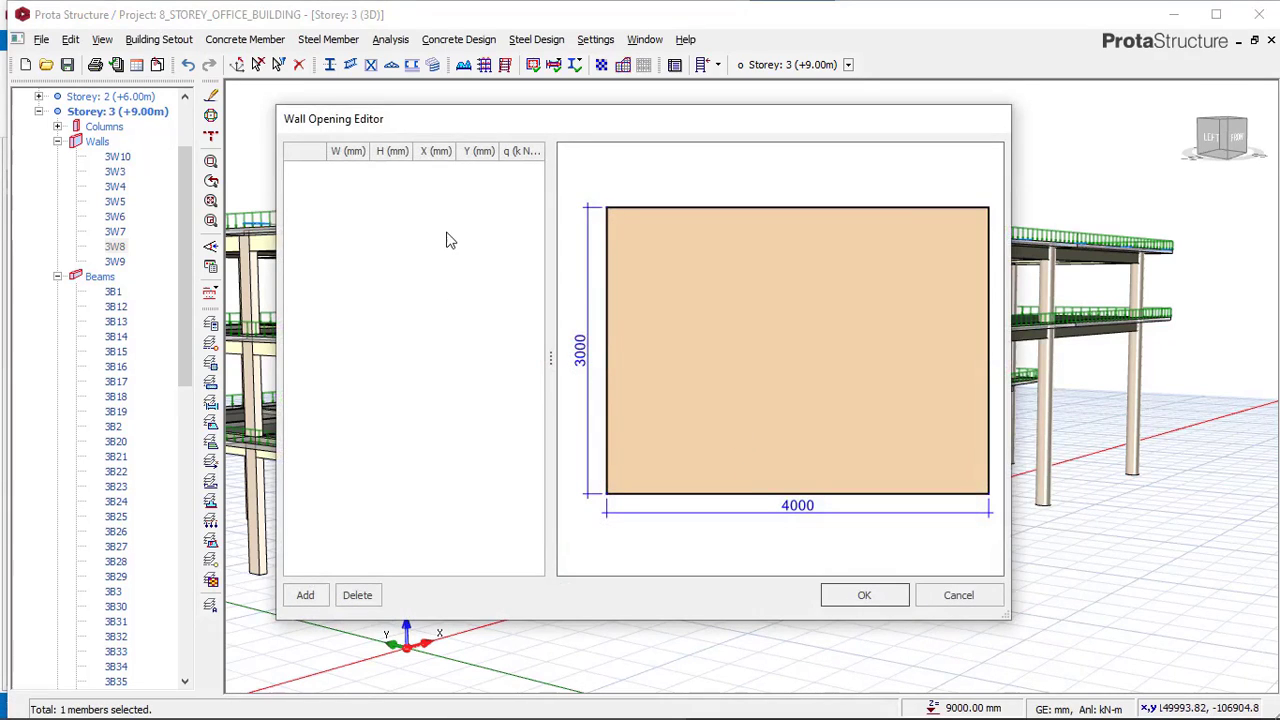
click(946, 597)
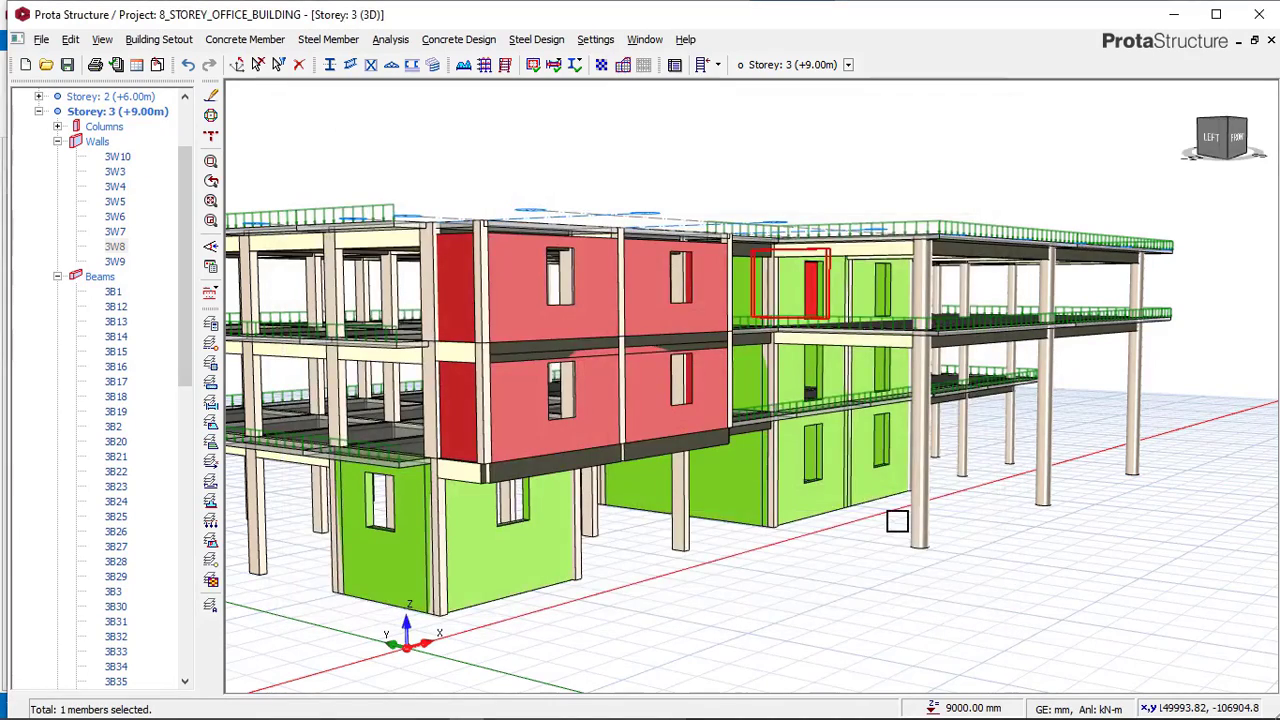
Delete the door opening from storey 3 wall 3W5 in the Wall Opening Editor.
middle_drag(898, 521, 876, 470)
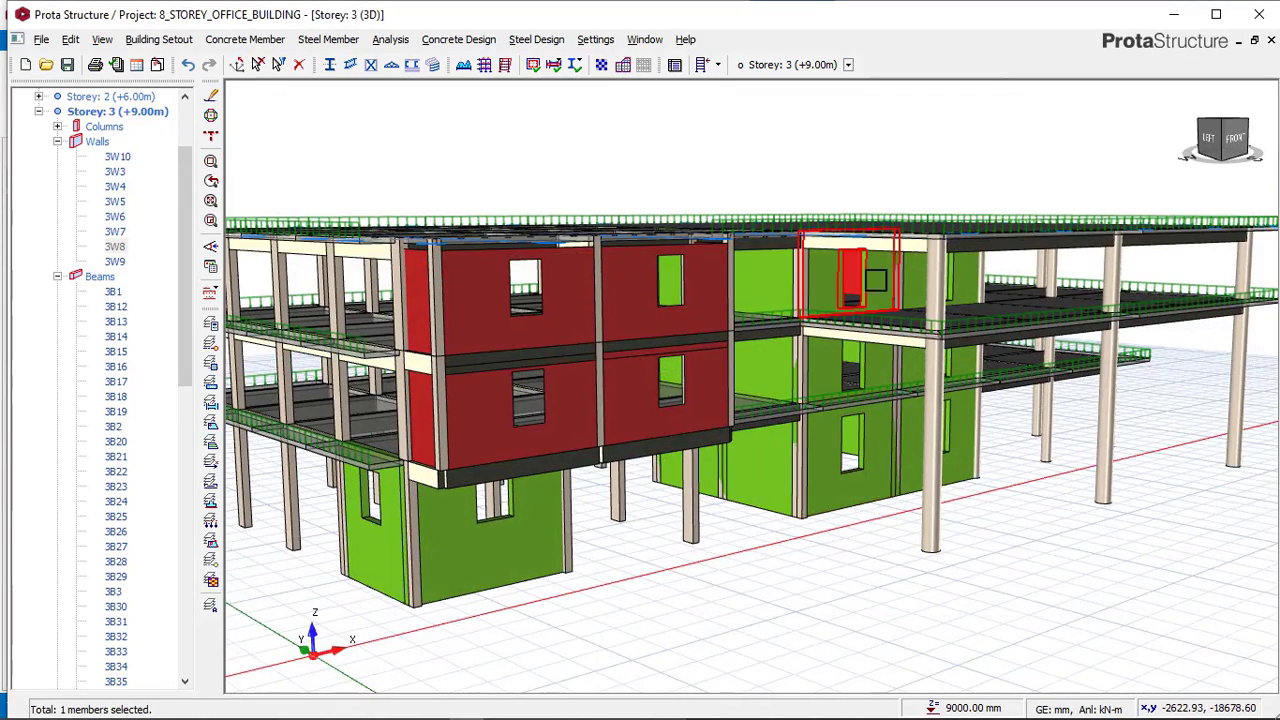
click(880, 290)
right_click(879, 285)
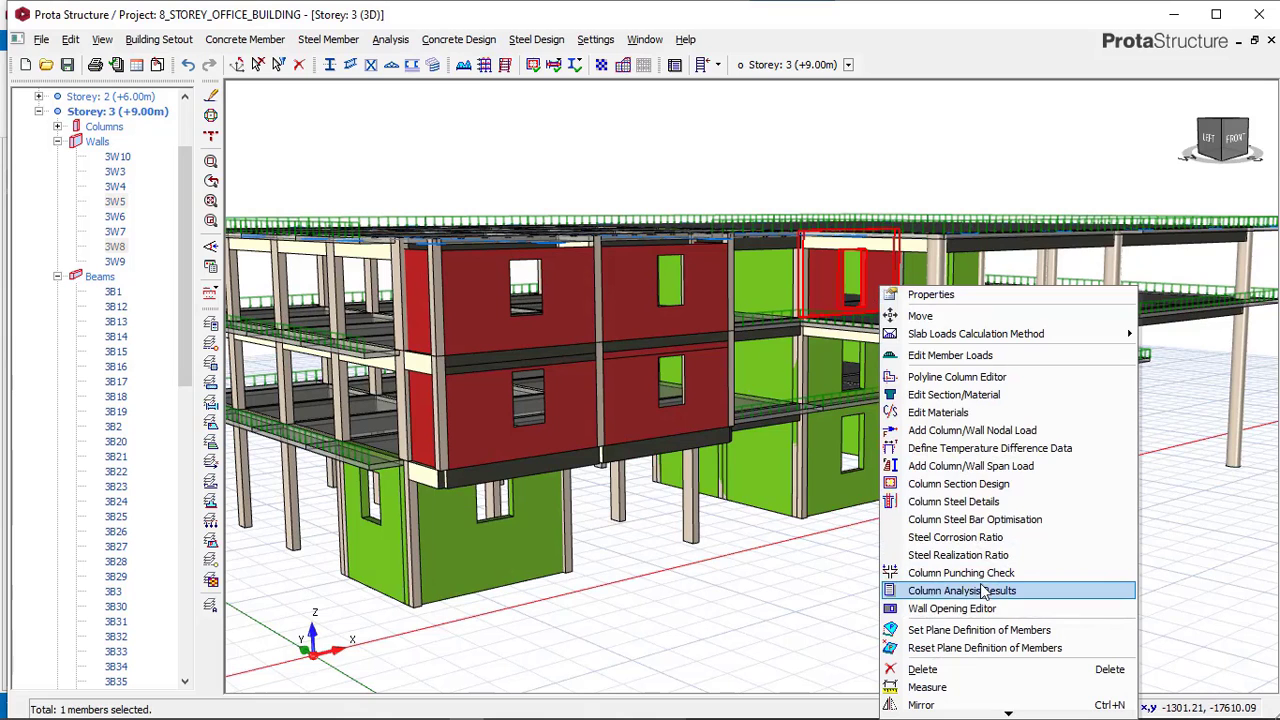
click(952, 608)
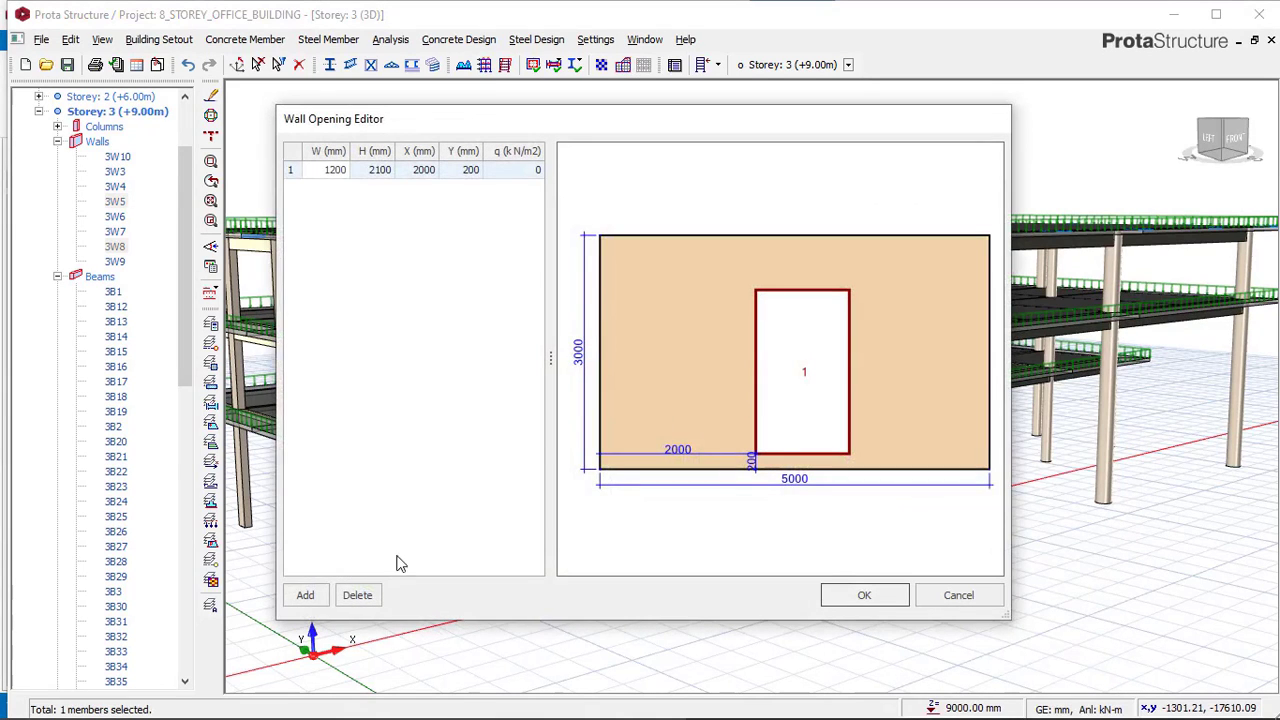
click(377, 594)
click(680, 423)
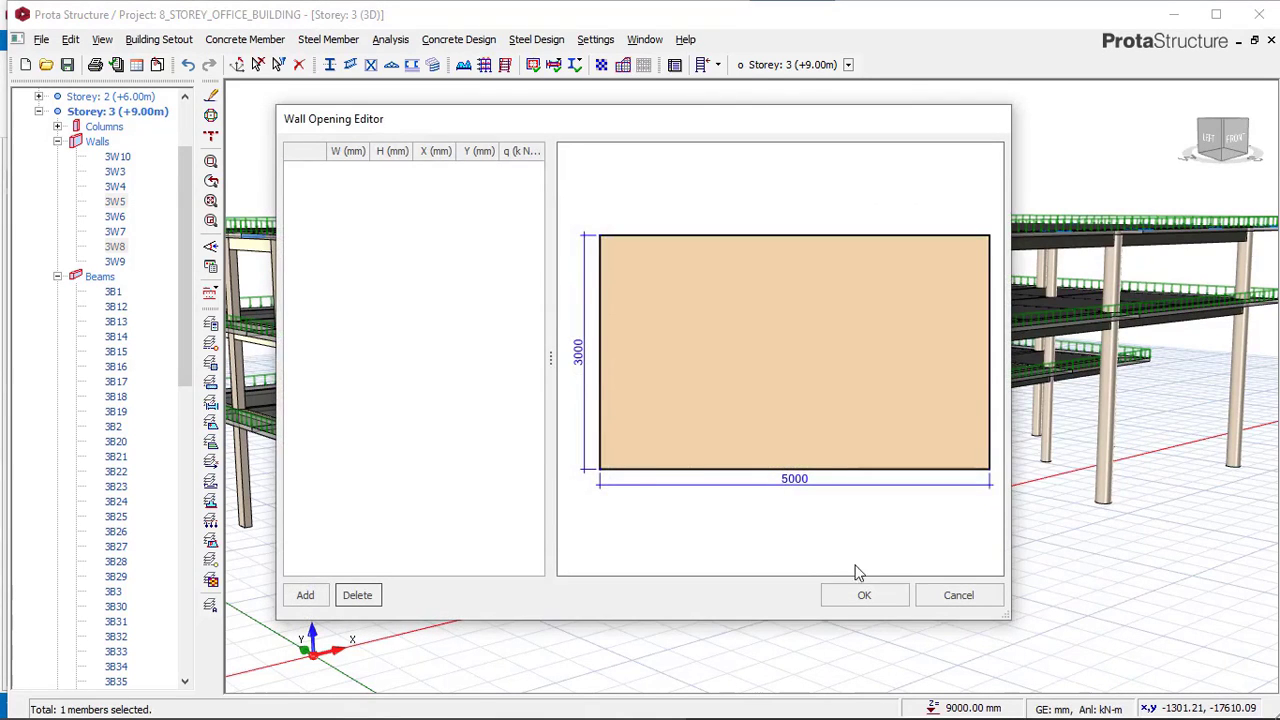
click(864, 593)
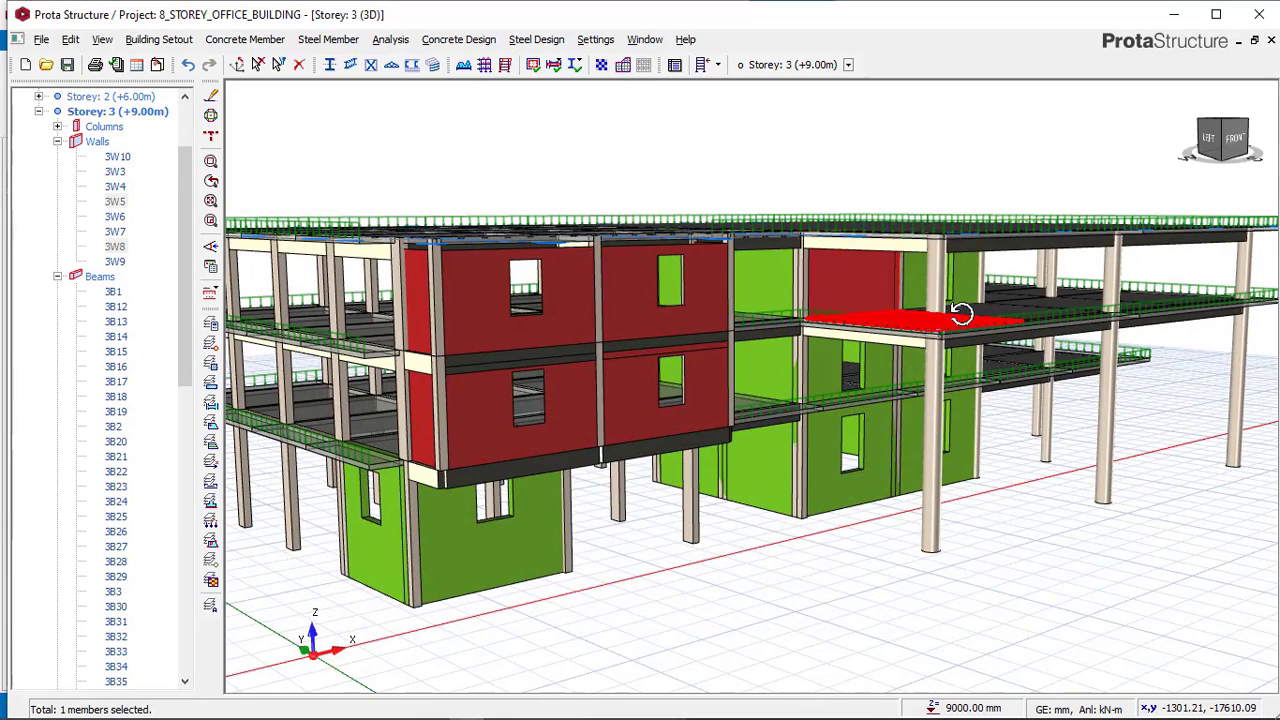
Delete the window opening from the neighbouring storey 3 wall in the Wall Opening Editor.
middle_drag(963, 312, 856, 320)
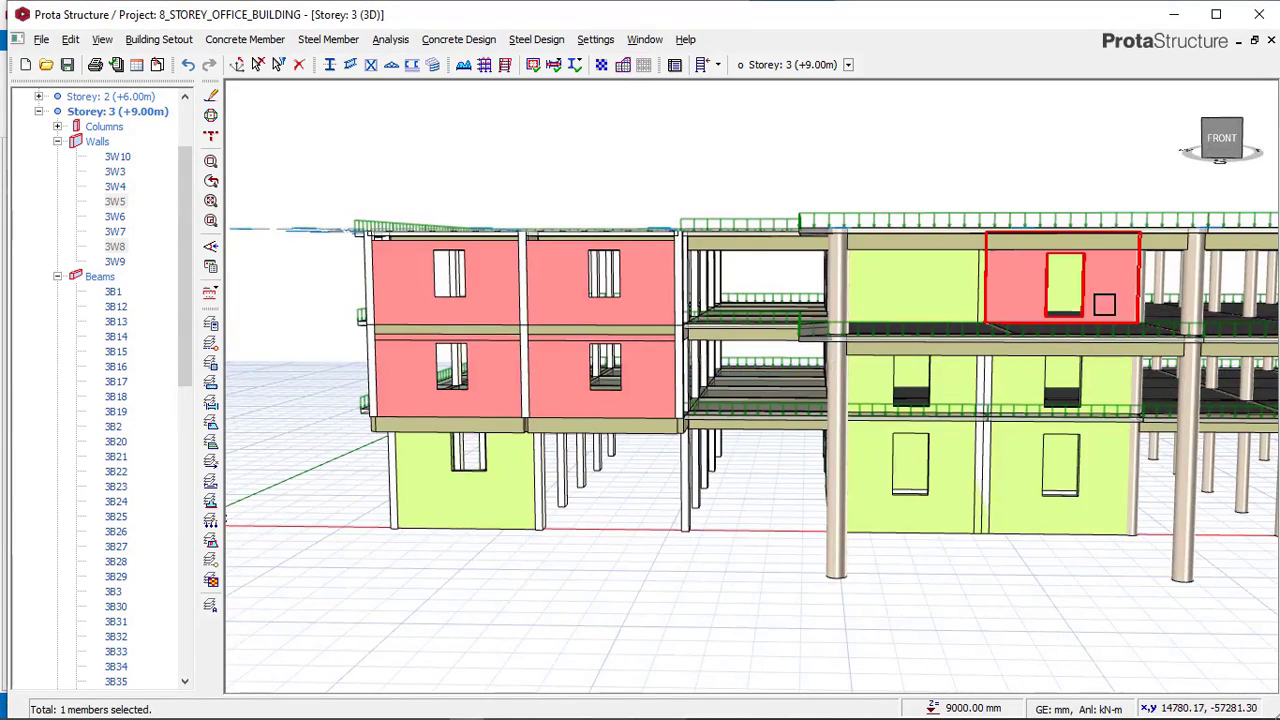
right_click(1095, 296)
click(955, 614)
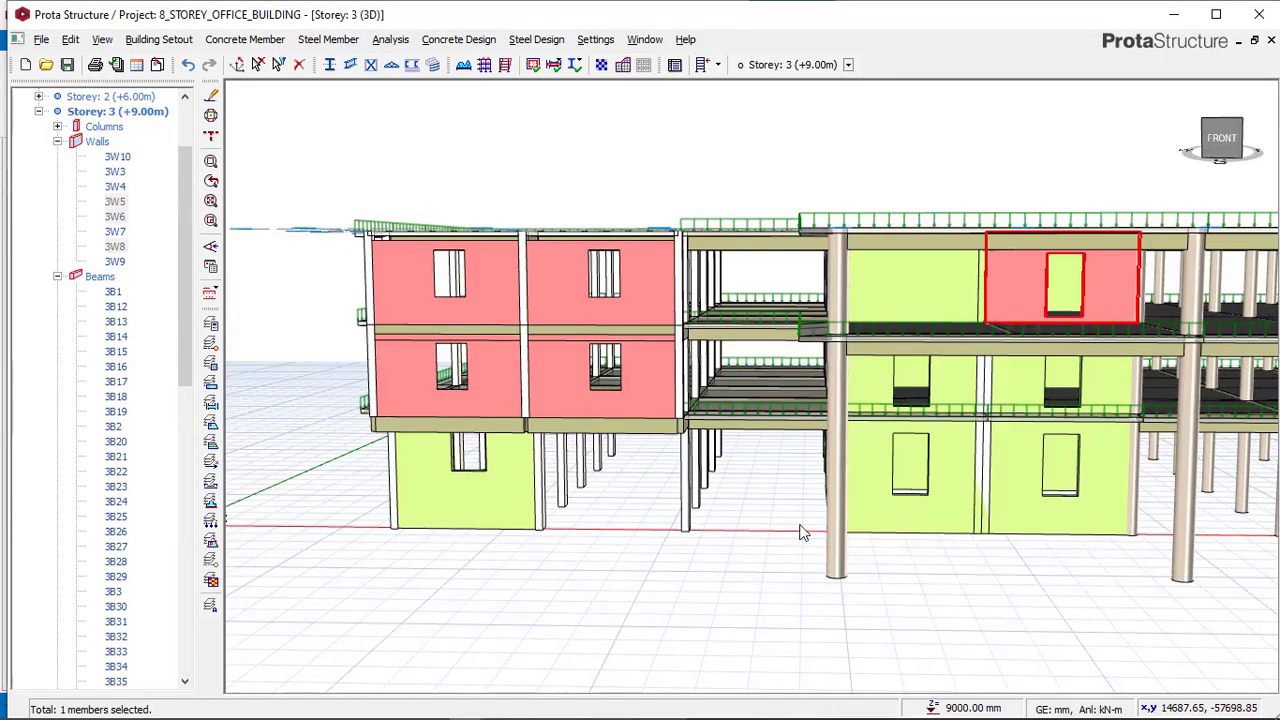
click(357, 595)
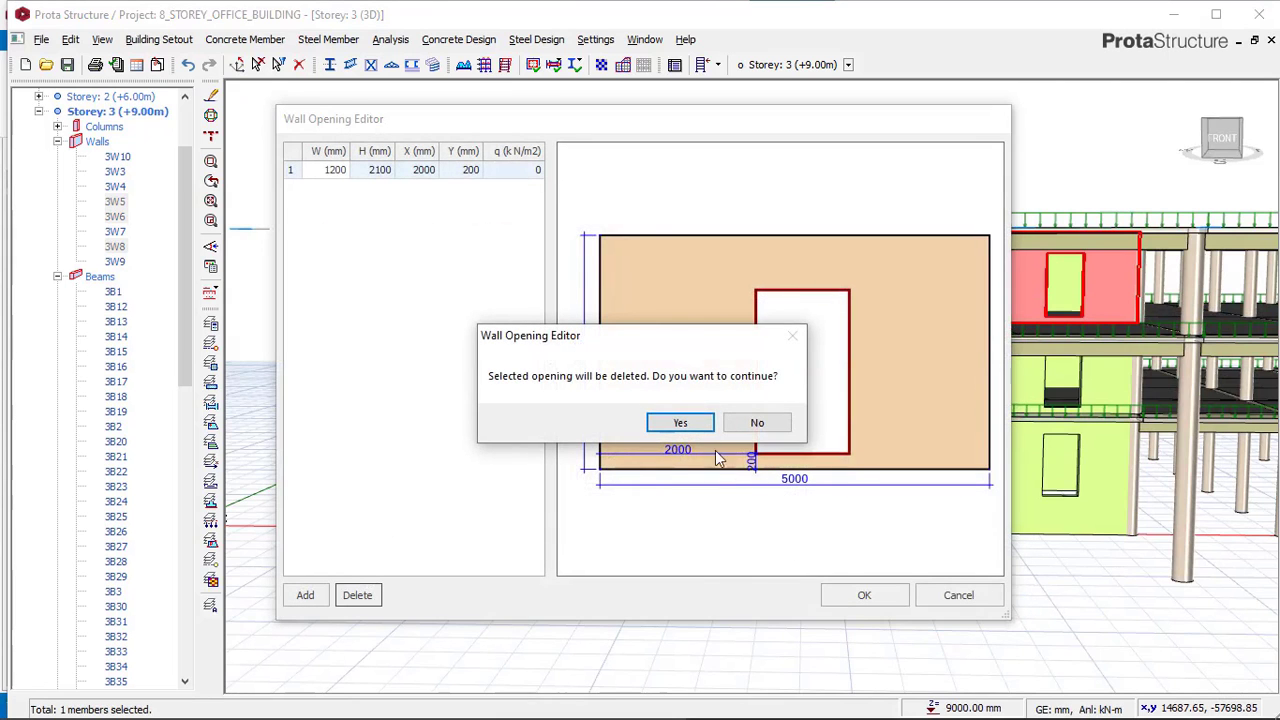
click(672, 421)
click(865, 595)
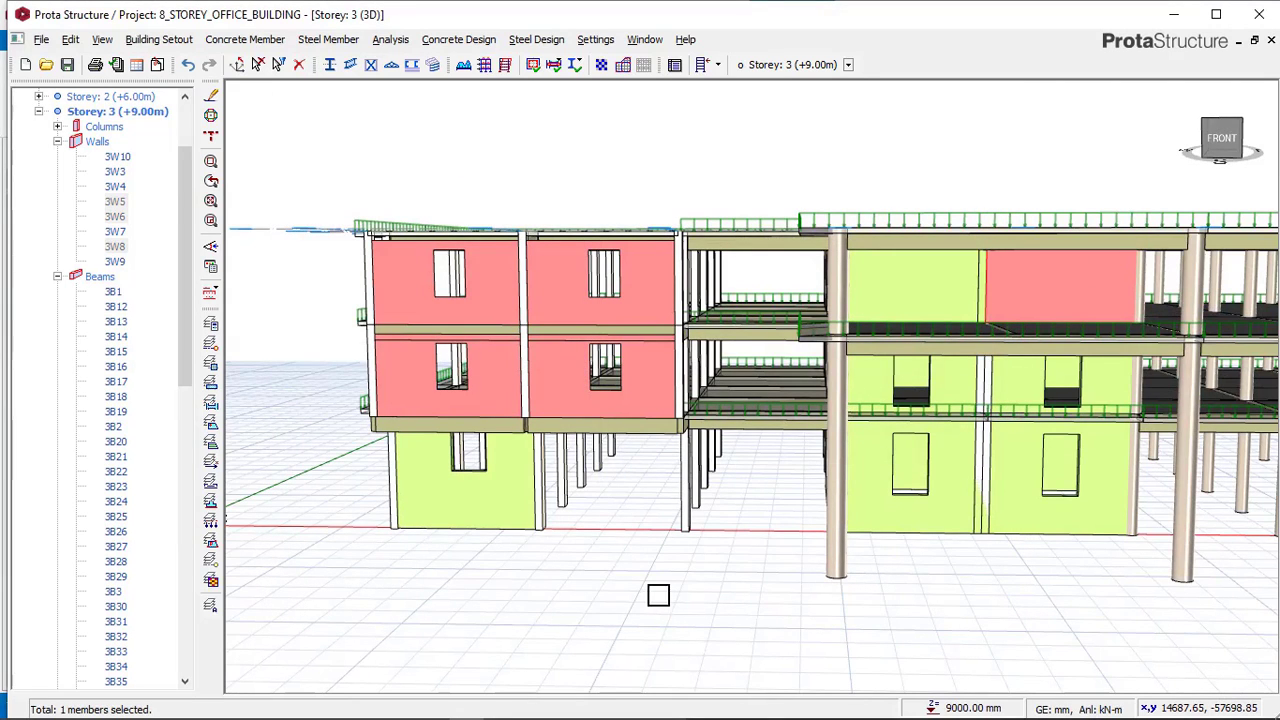
Compare the reference model's wall openings and corner columns with the project from several angles.
middle_drag(698, 555, 731, 565)
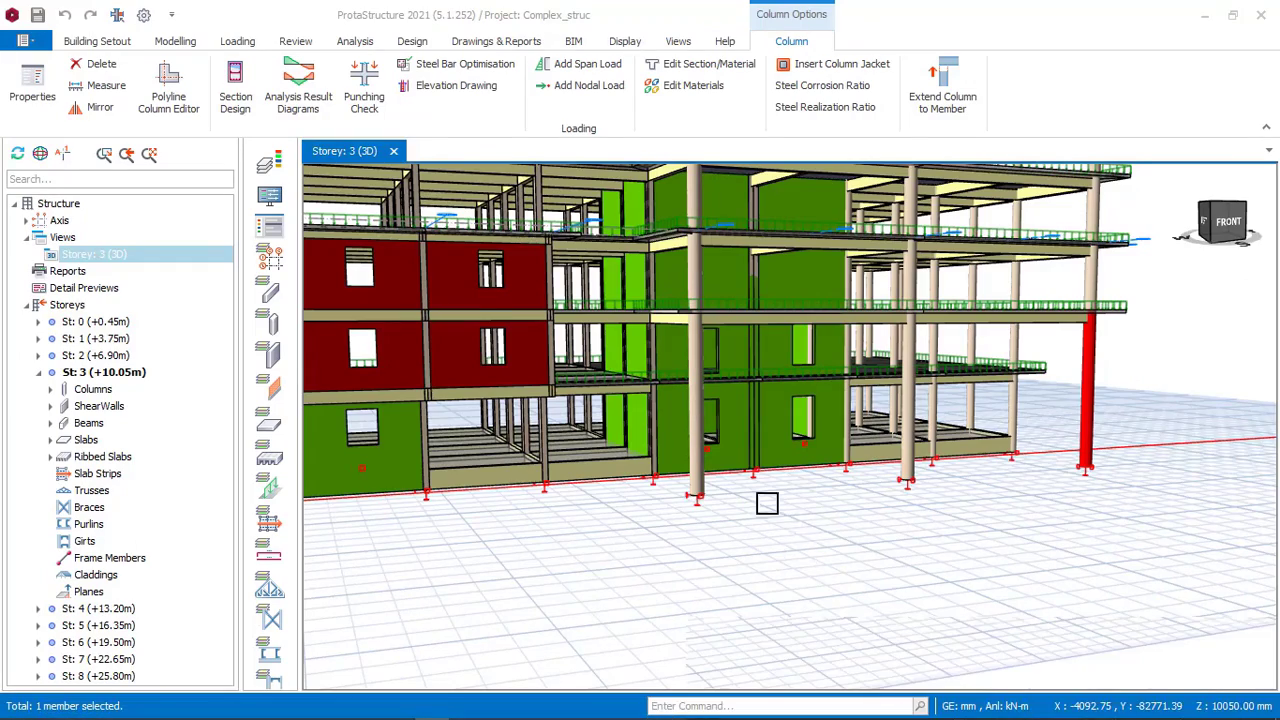
scroll(767, 503, down, 3)
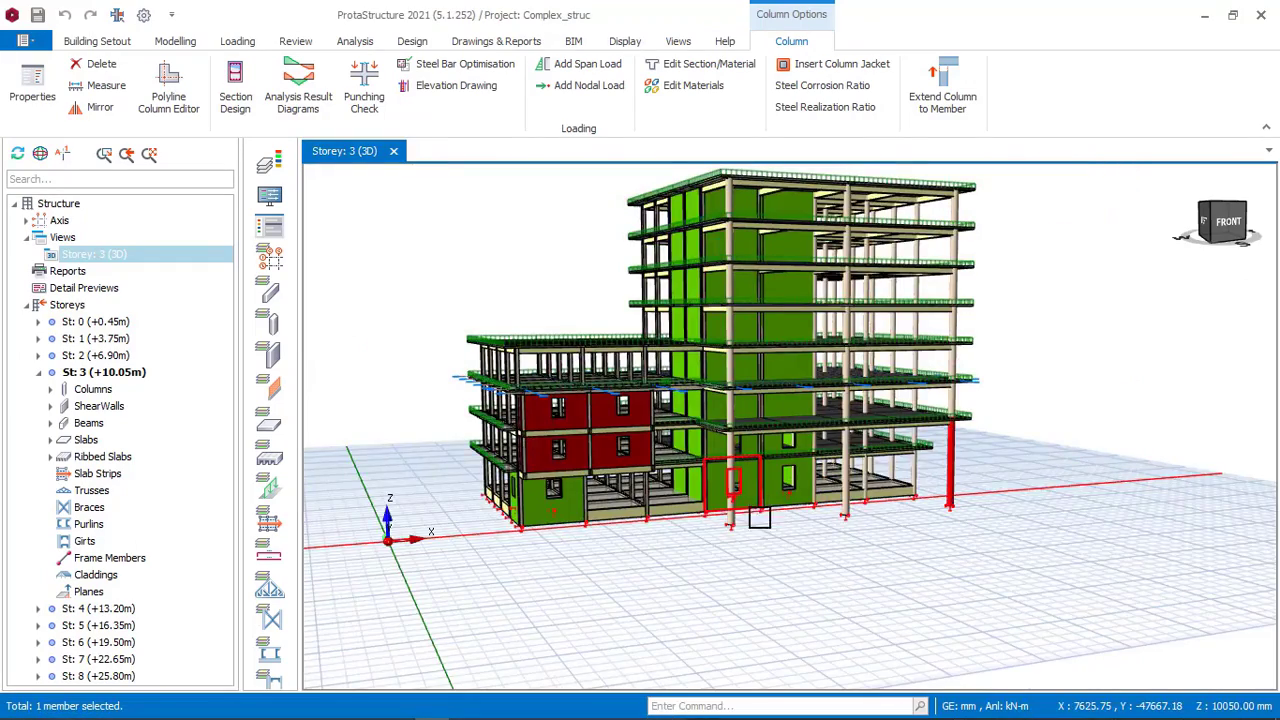
middle_drag(762, 516, 822, 555)
scroll(718, 506, up, 2)
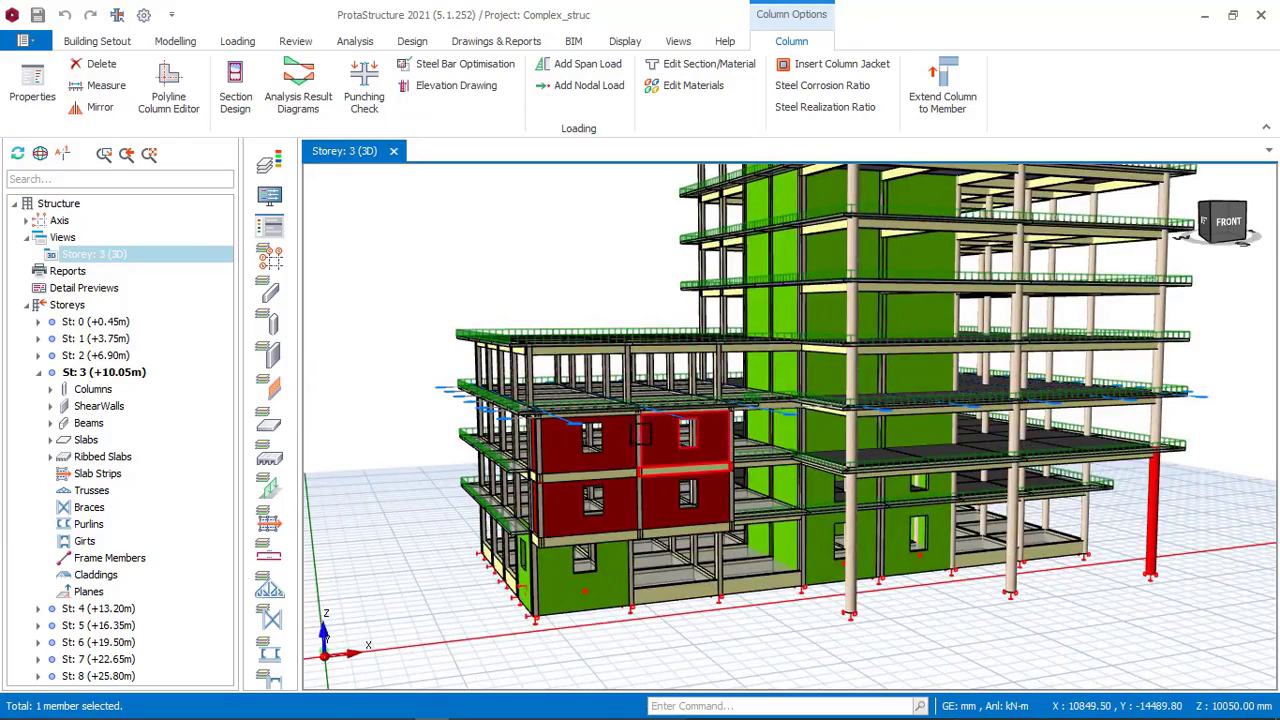
shift+middle_drag(624, 441, 477, 429)
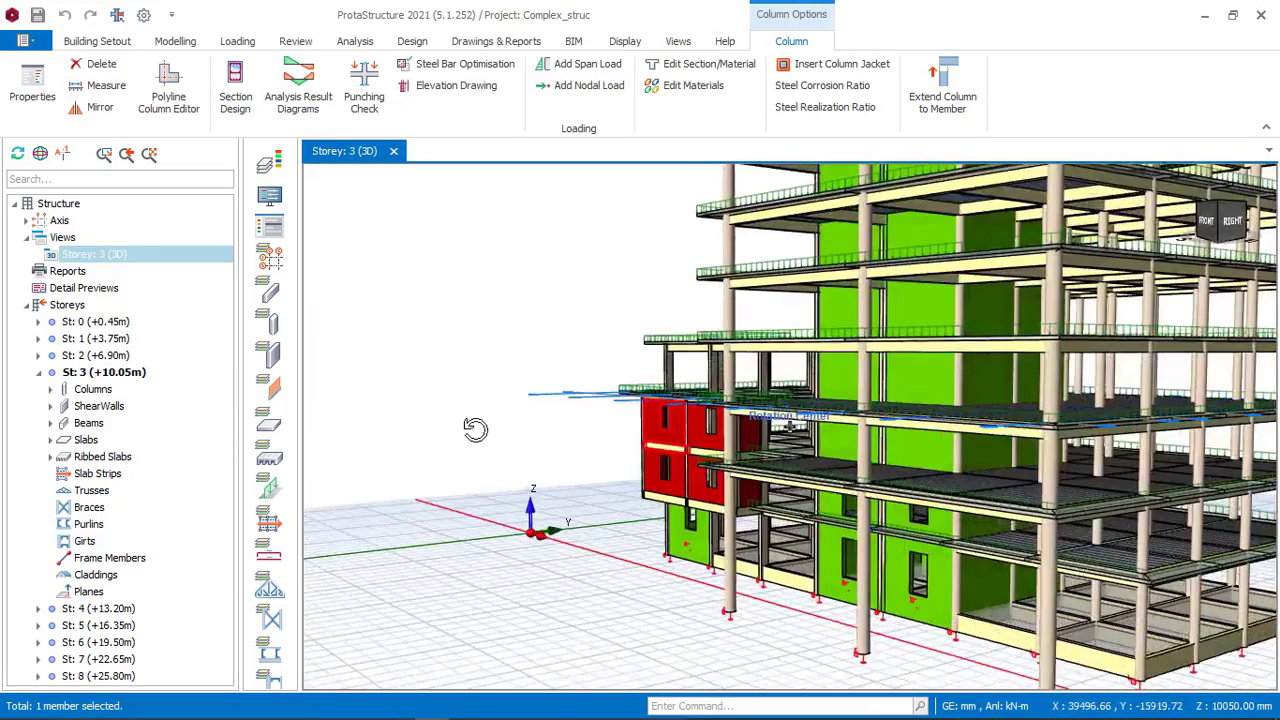
click(467, 707)
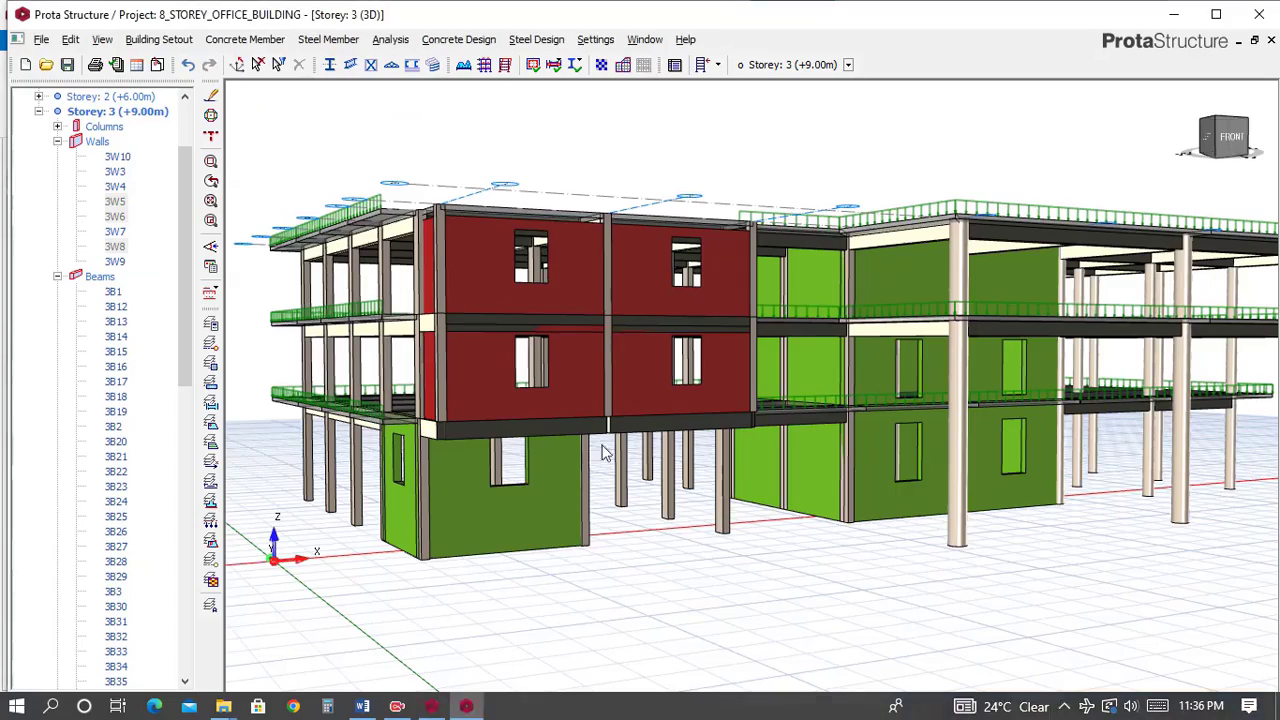
shift+middle_drag(1090, 500, 754, 428)
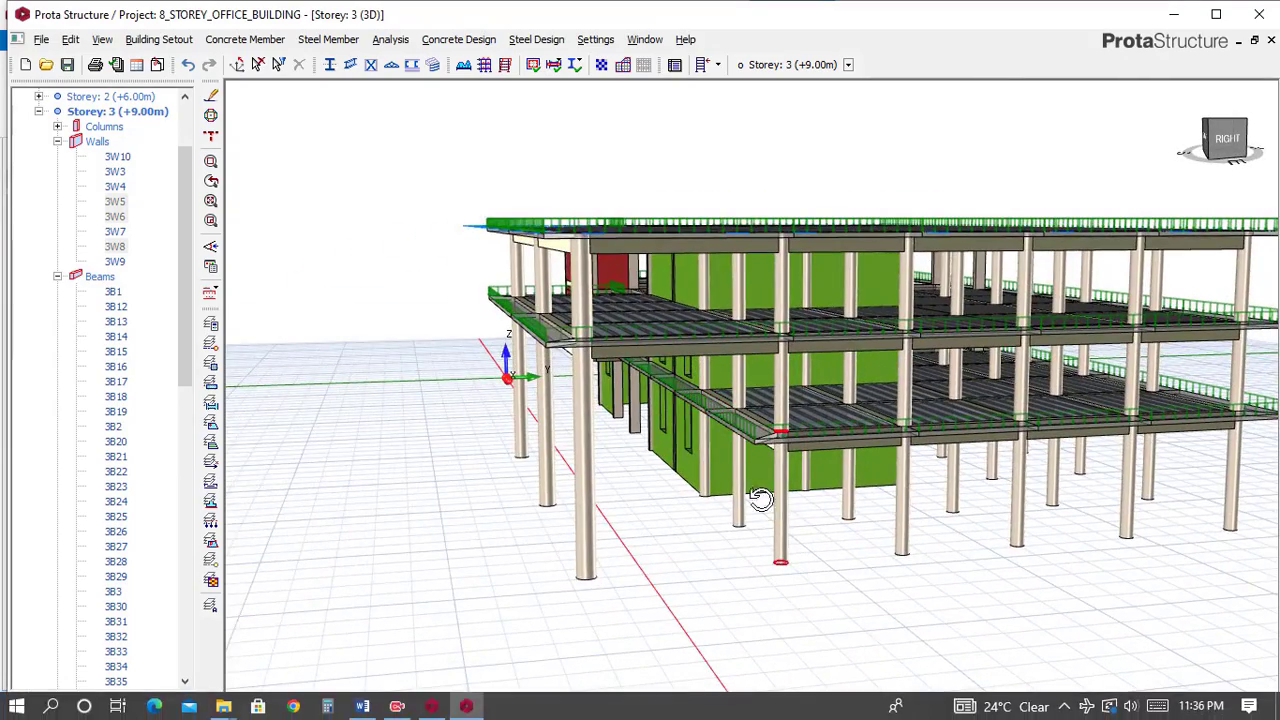
shift+middle_drag(757, 491, 744, 497)
mouse_move(507, 715)
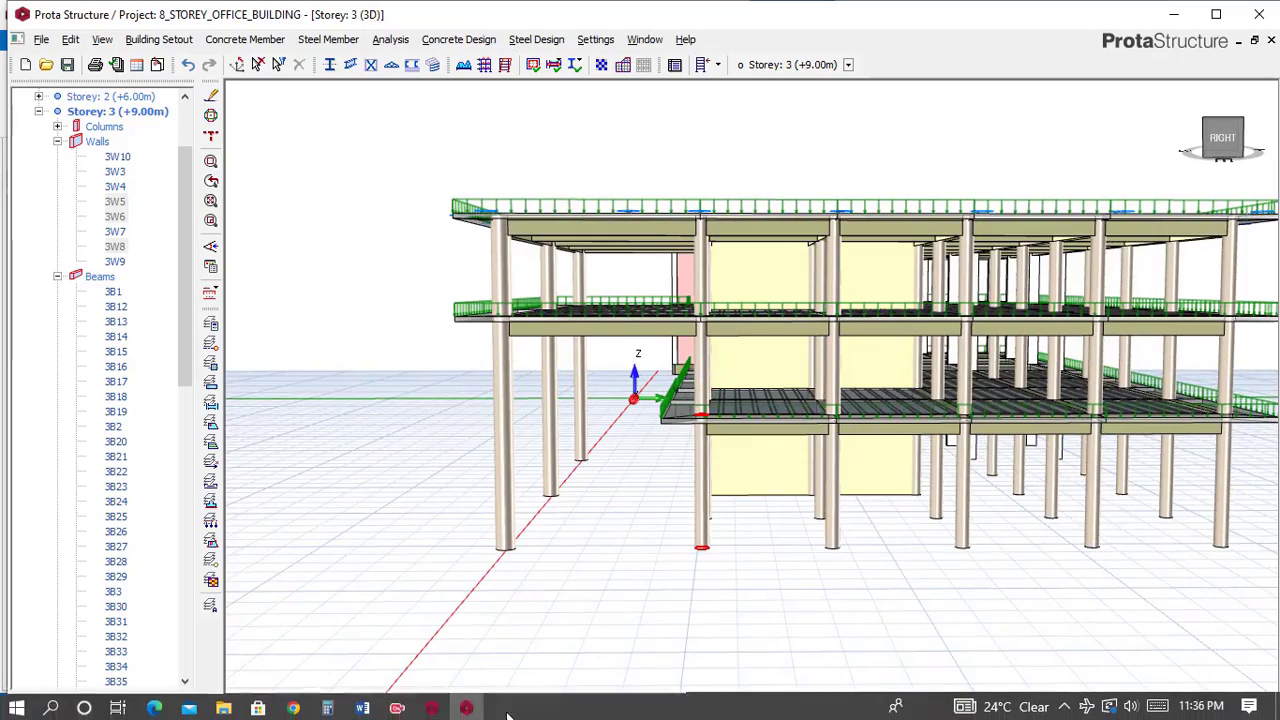
click(432, 707)
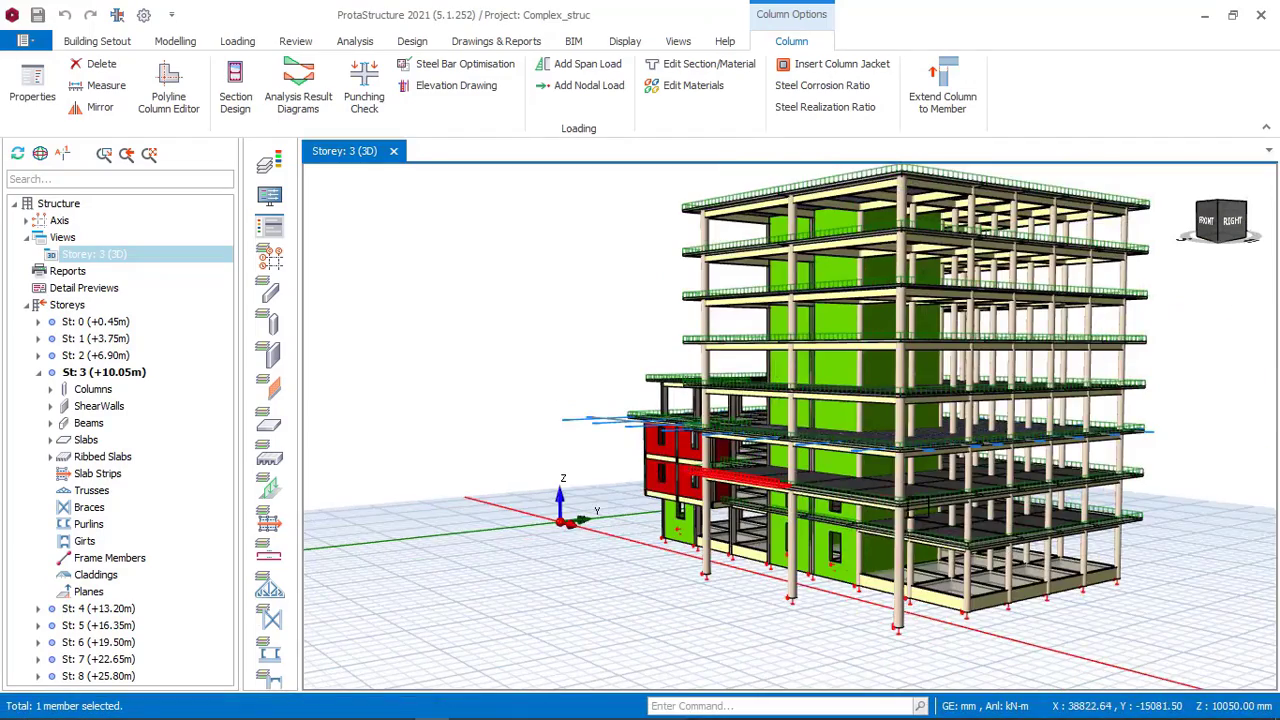
shift+middle_drag(900, 513, 850, 495)
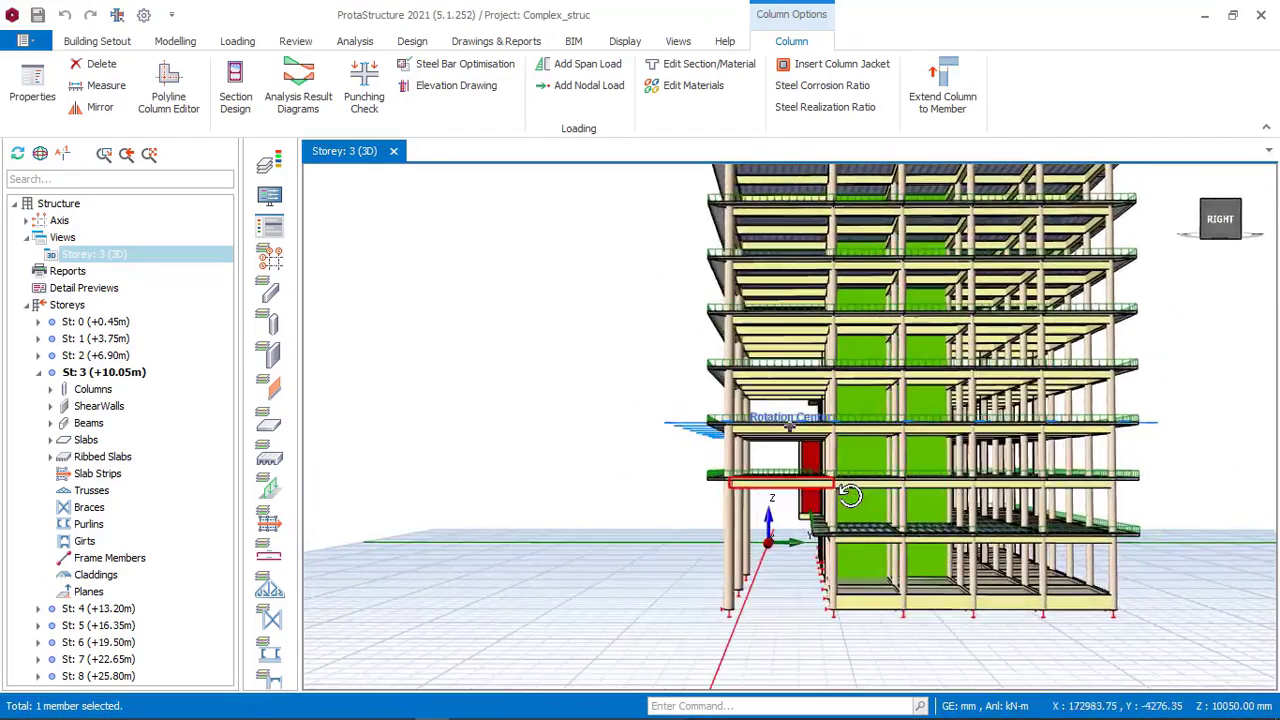
scroll(820, 450, up, 3)
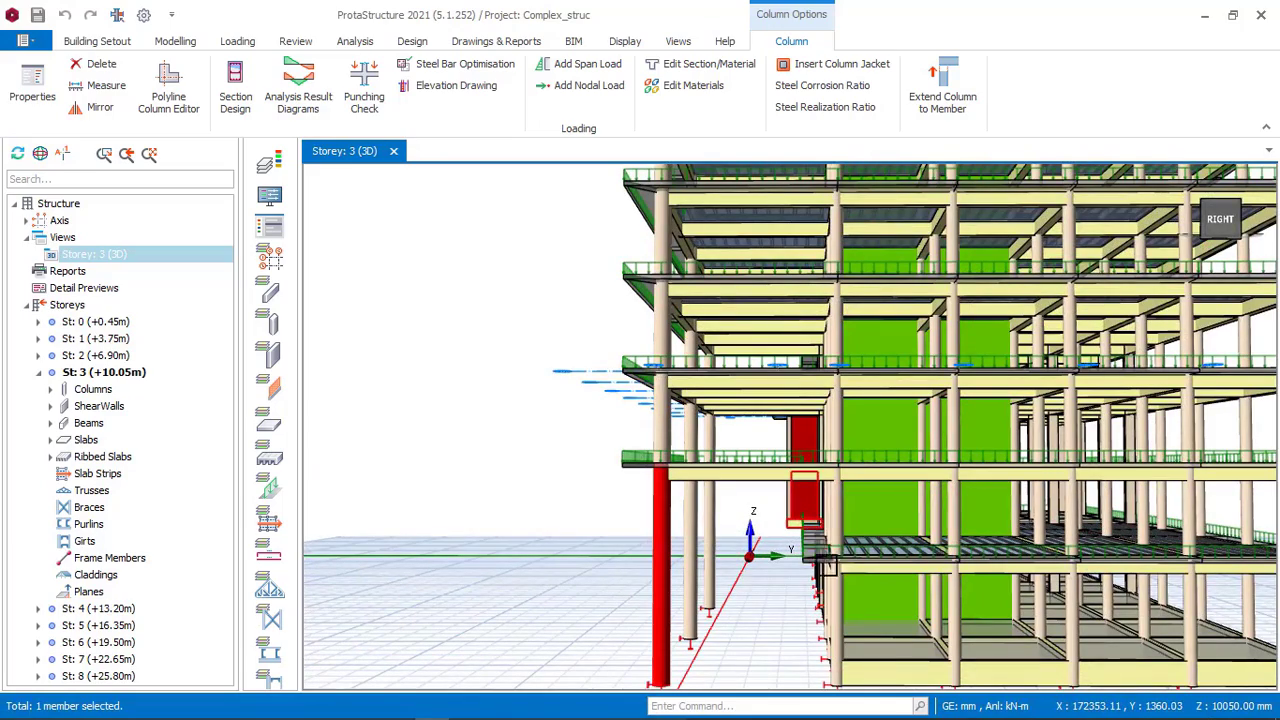
Compare the project's 3D model with the reference model's storey 2 to 4 plans.
click(452, 707)
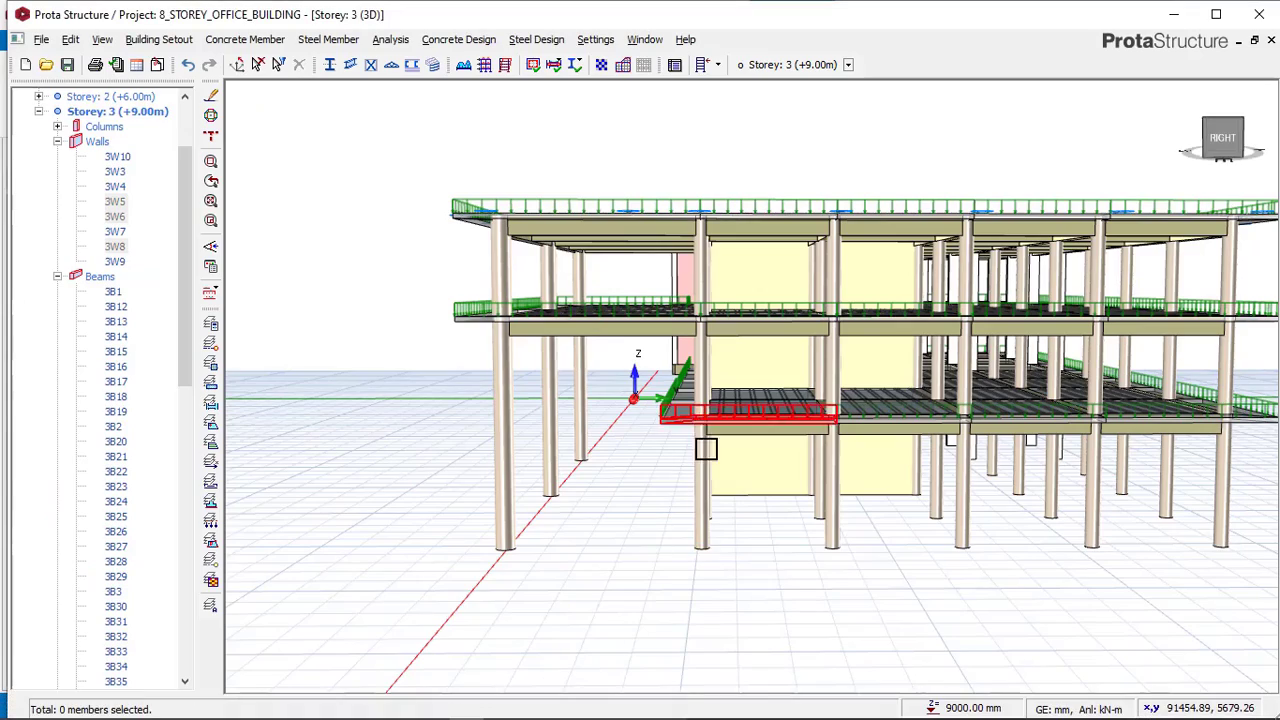
shift+middle_drag(706, 449, 608, 496)
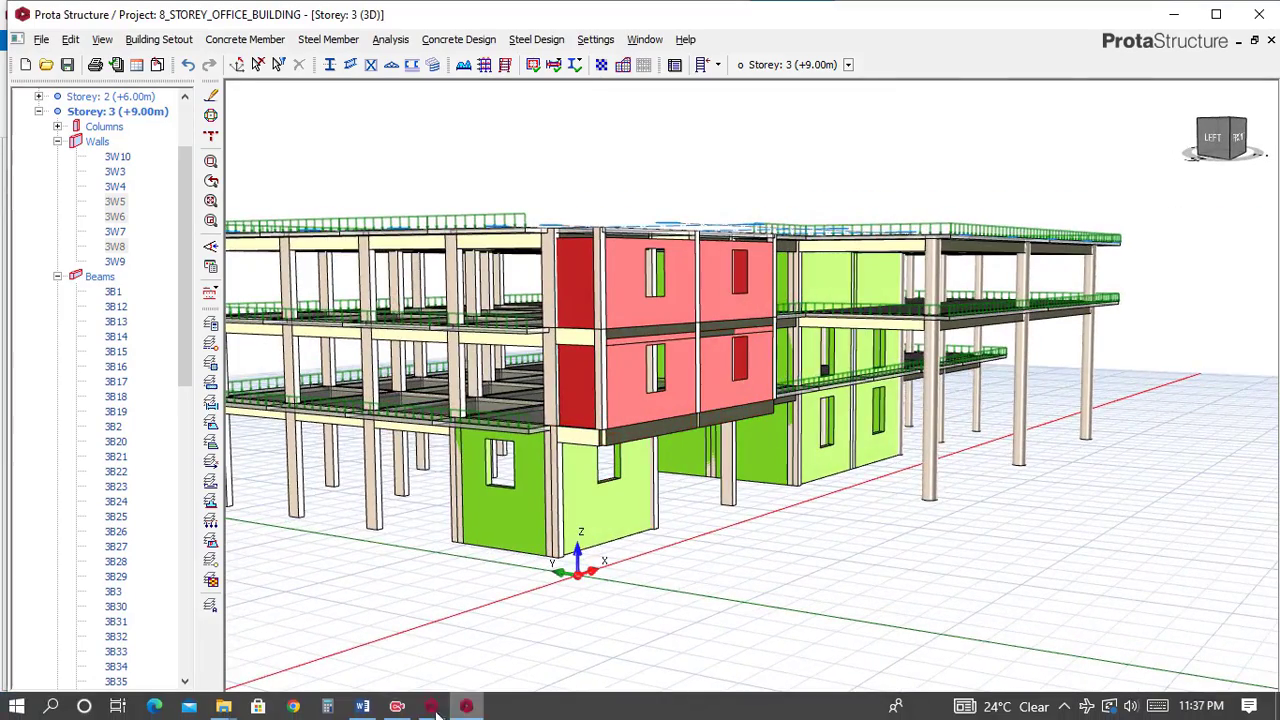
click(431, 706)
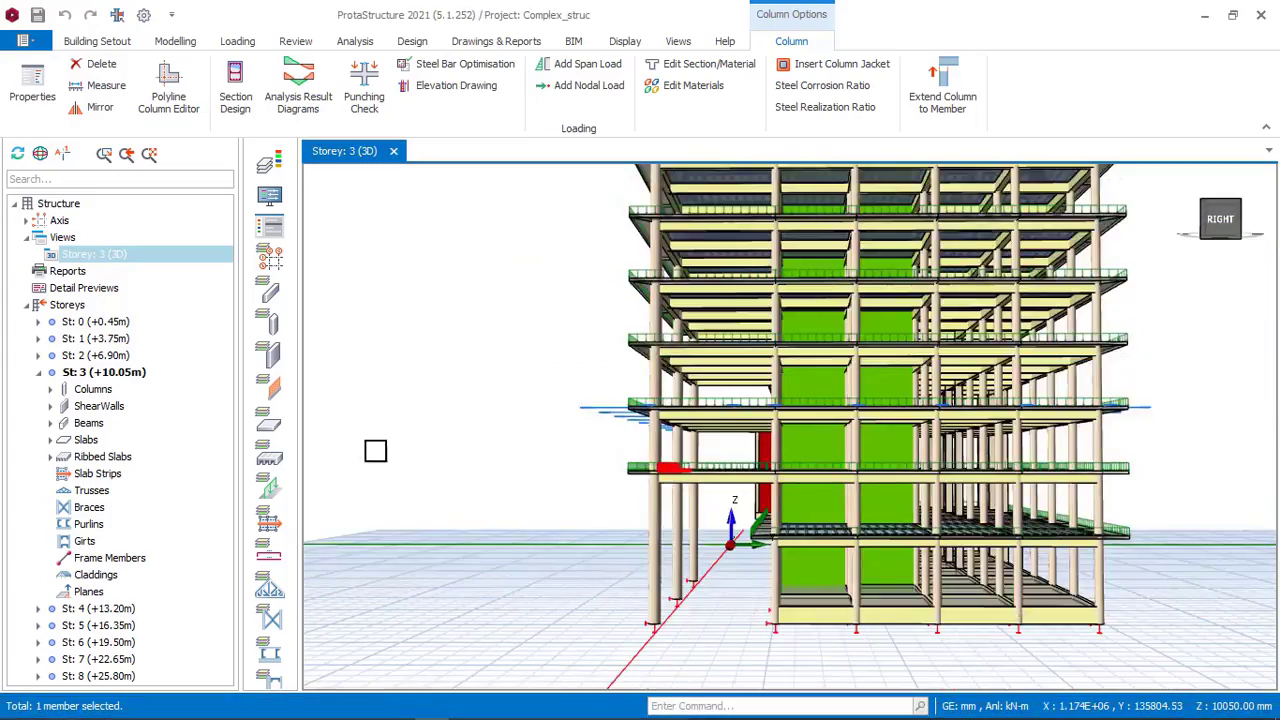
right_click(140, 263)
click(170, 266)
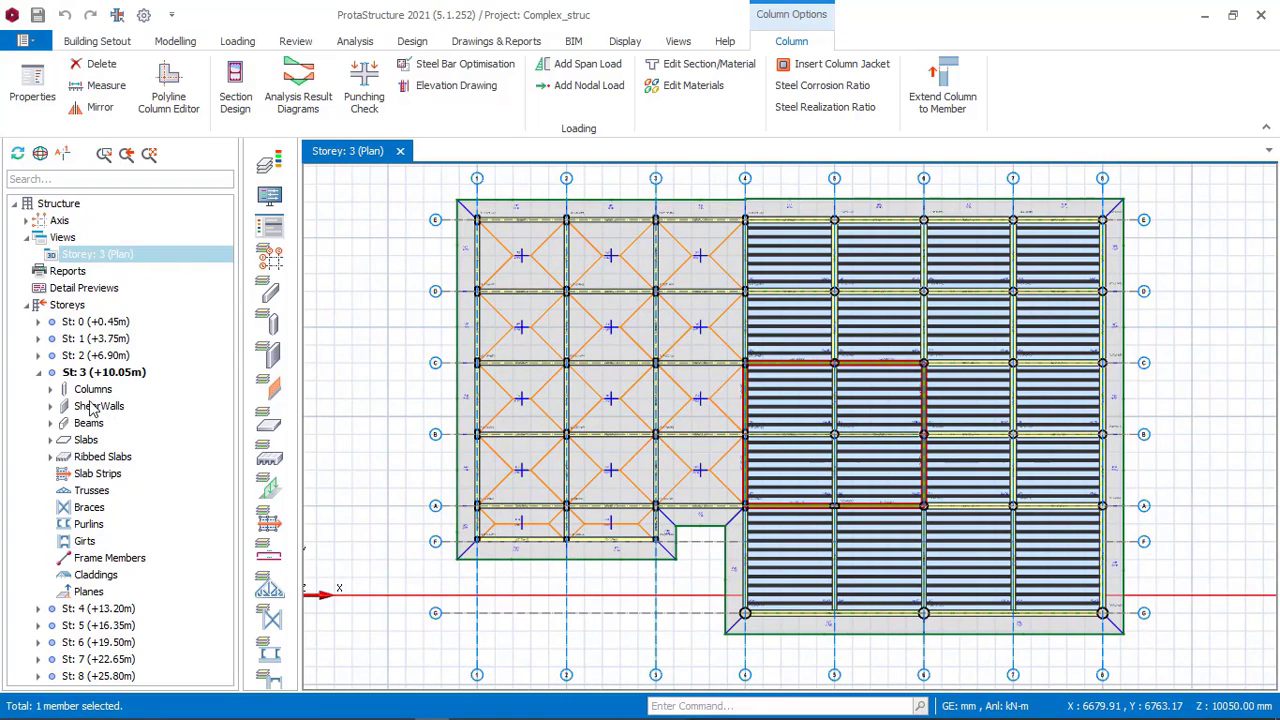
click(98, 609)
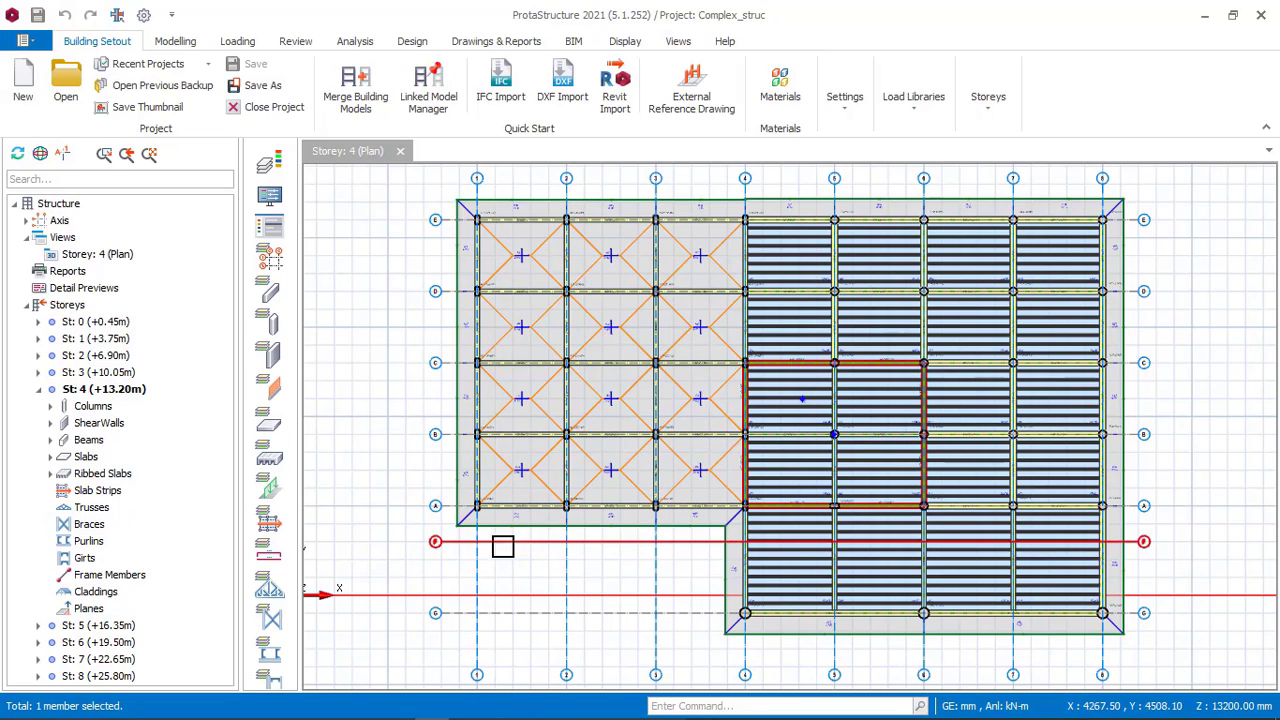
click(103, 373)
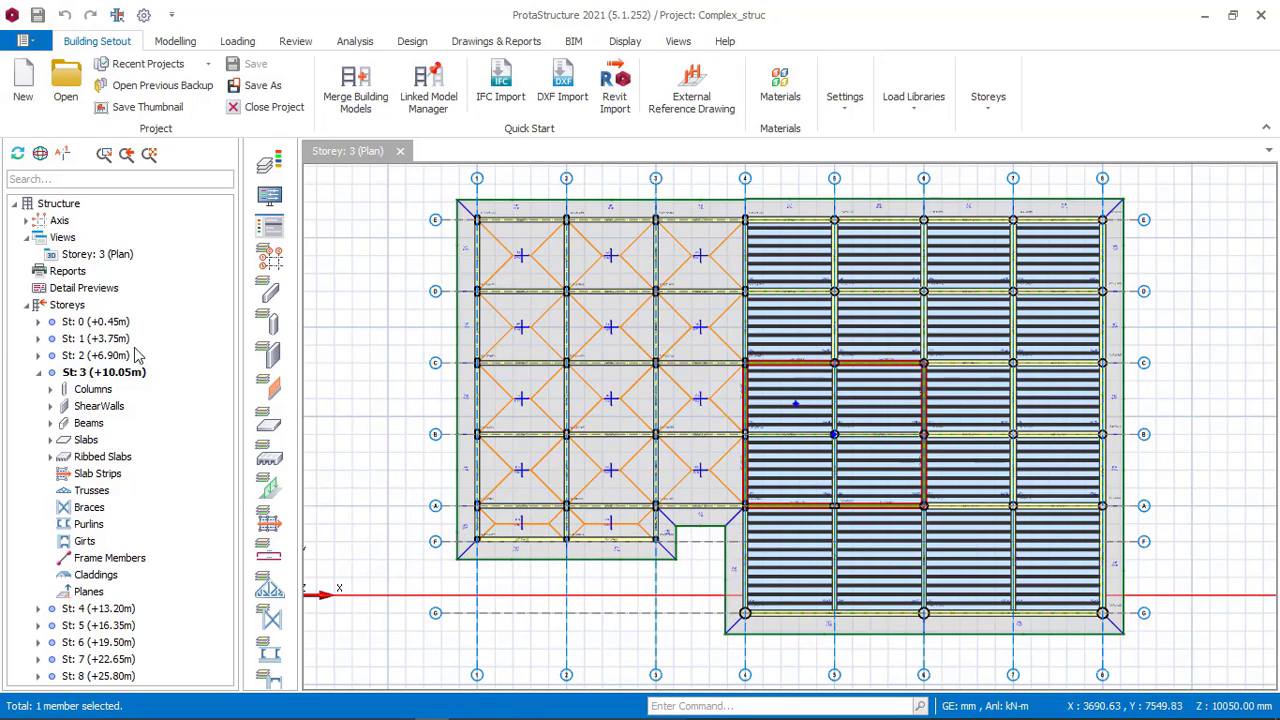
click(113, 357)
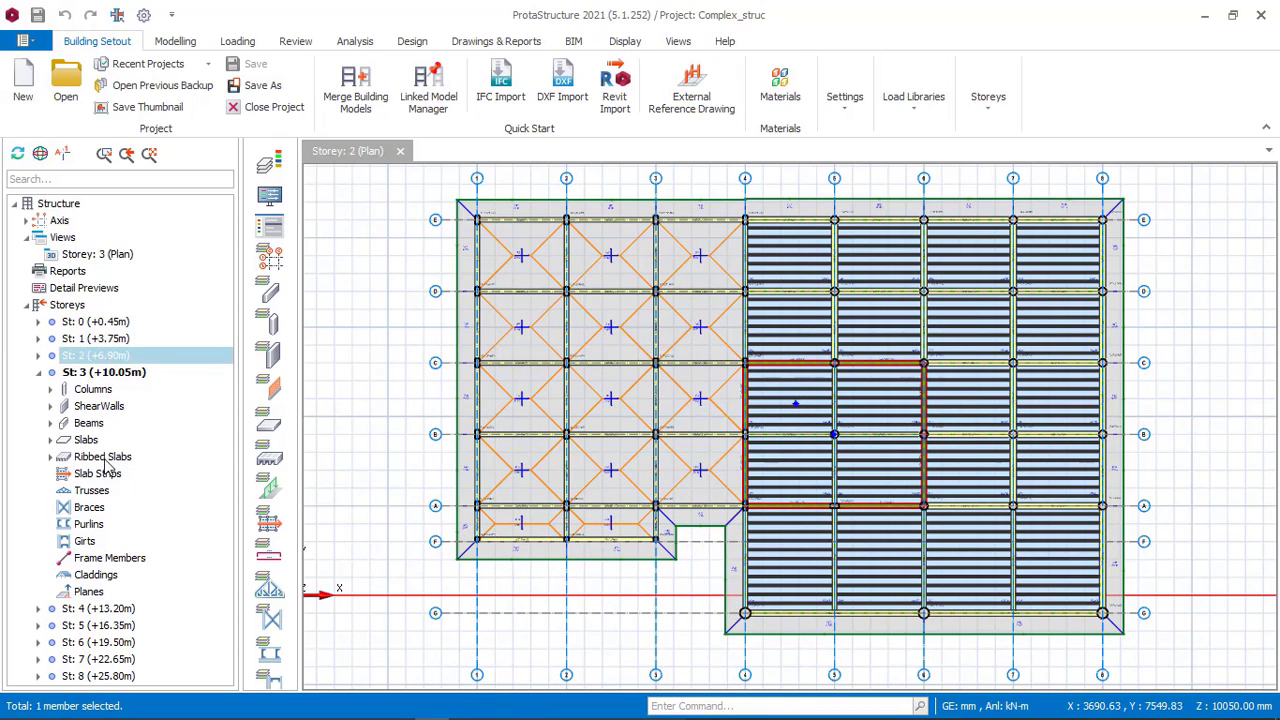
click(100, 609)
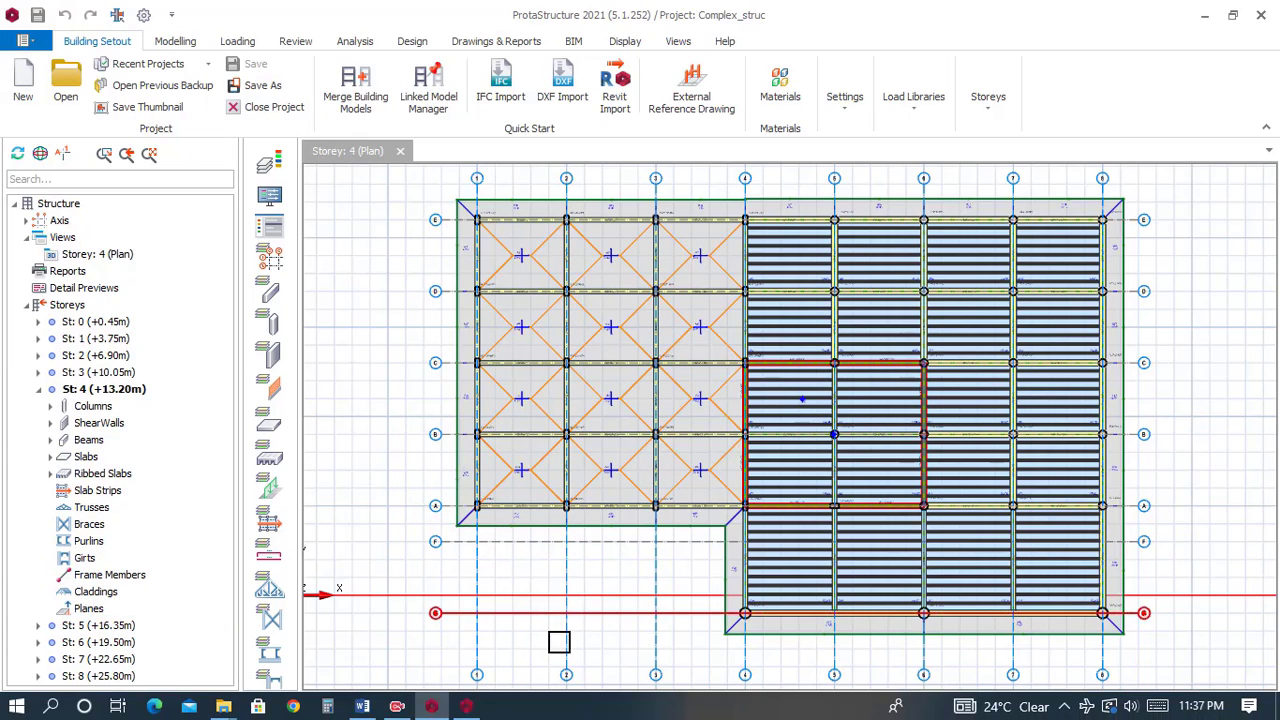
Examine the project's storey 2 and 3 plans around axes A and F against the reference model.
click(466, 710)
scroll(734, 457, down, 2)
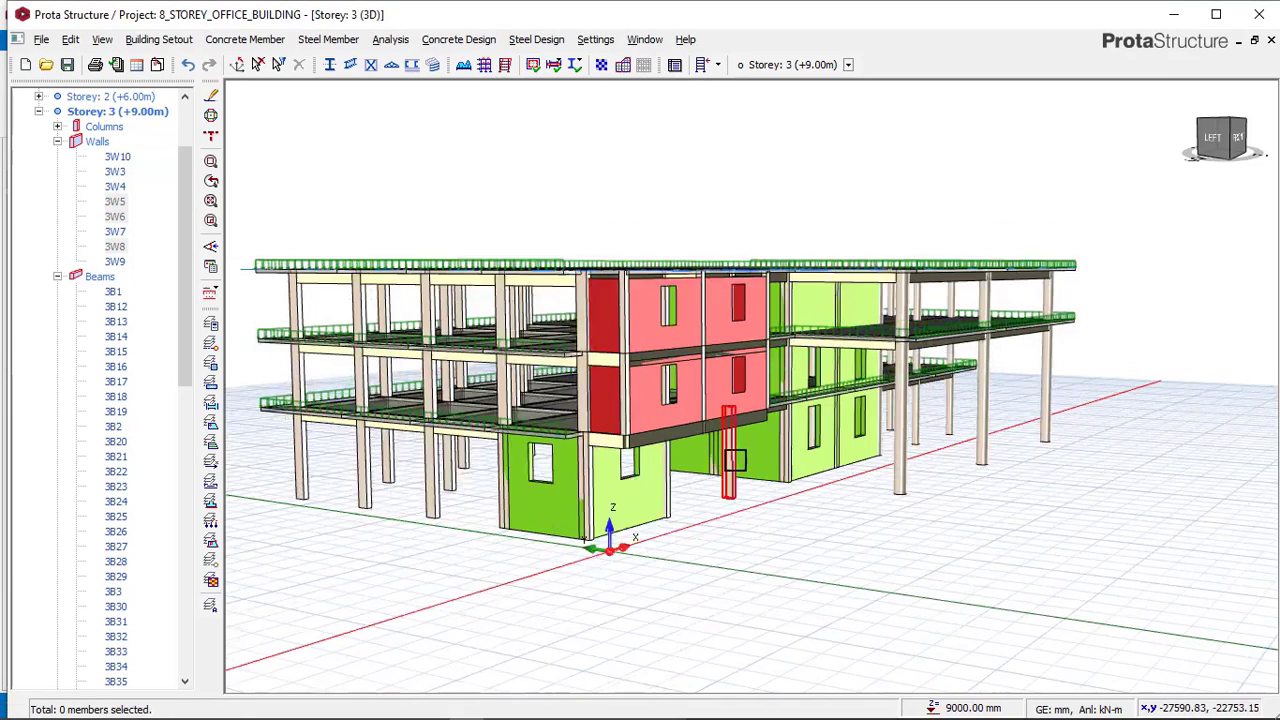
scroll(148, 118, up, 2)
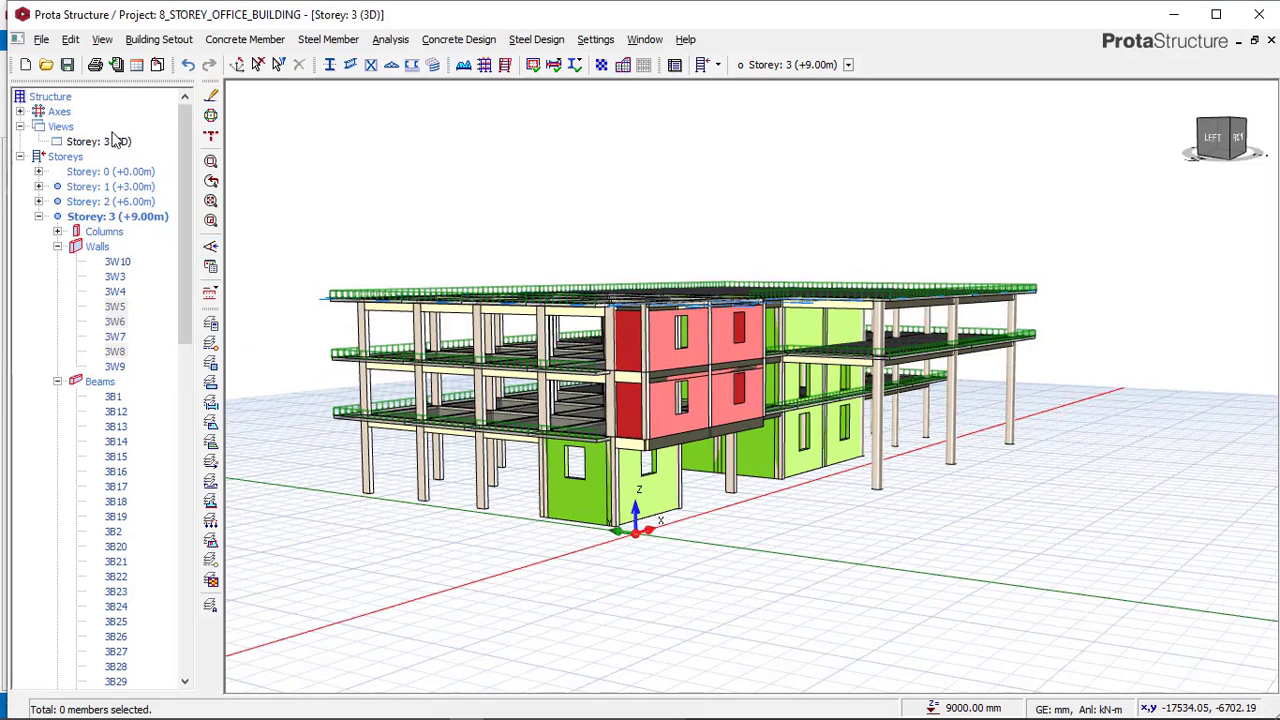
click(114, 139)
right_click(116, 141)
click(154, 151)
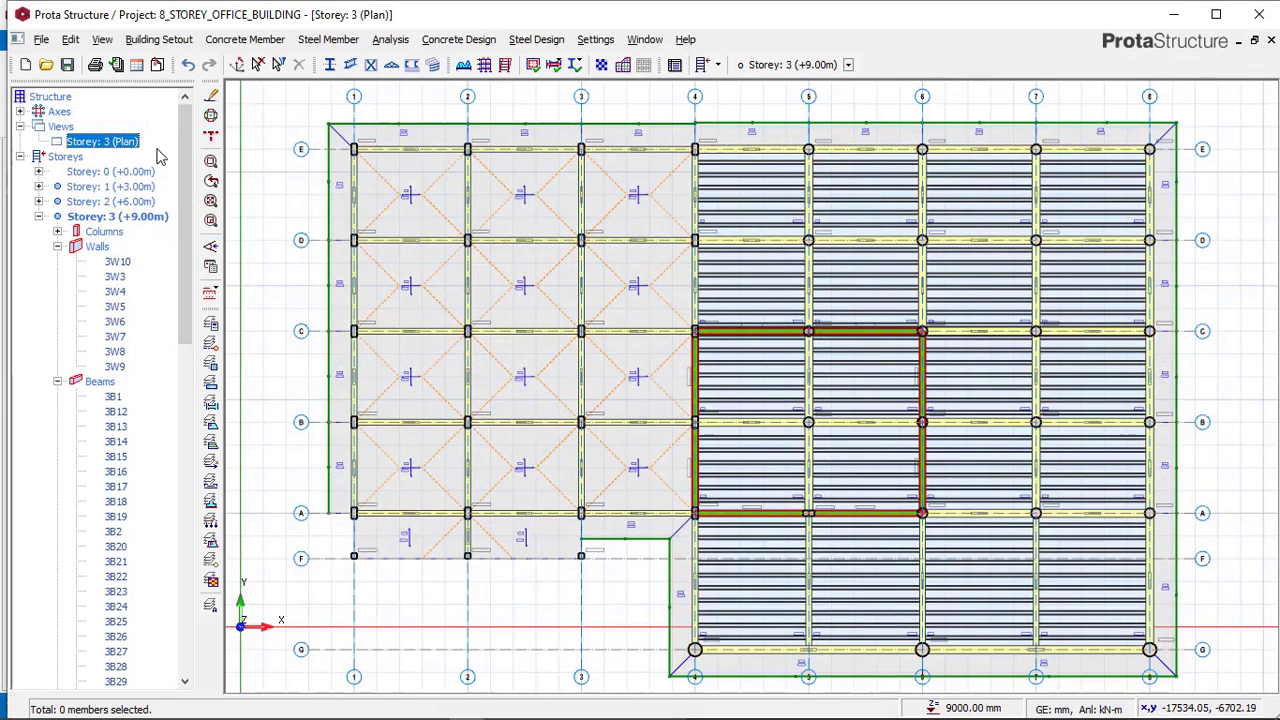
scroll(423, 585, up, 3)
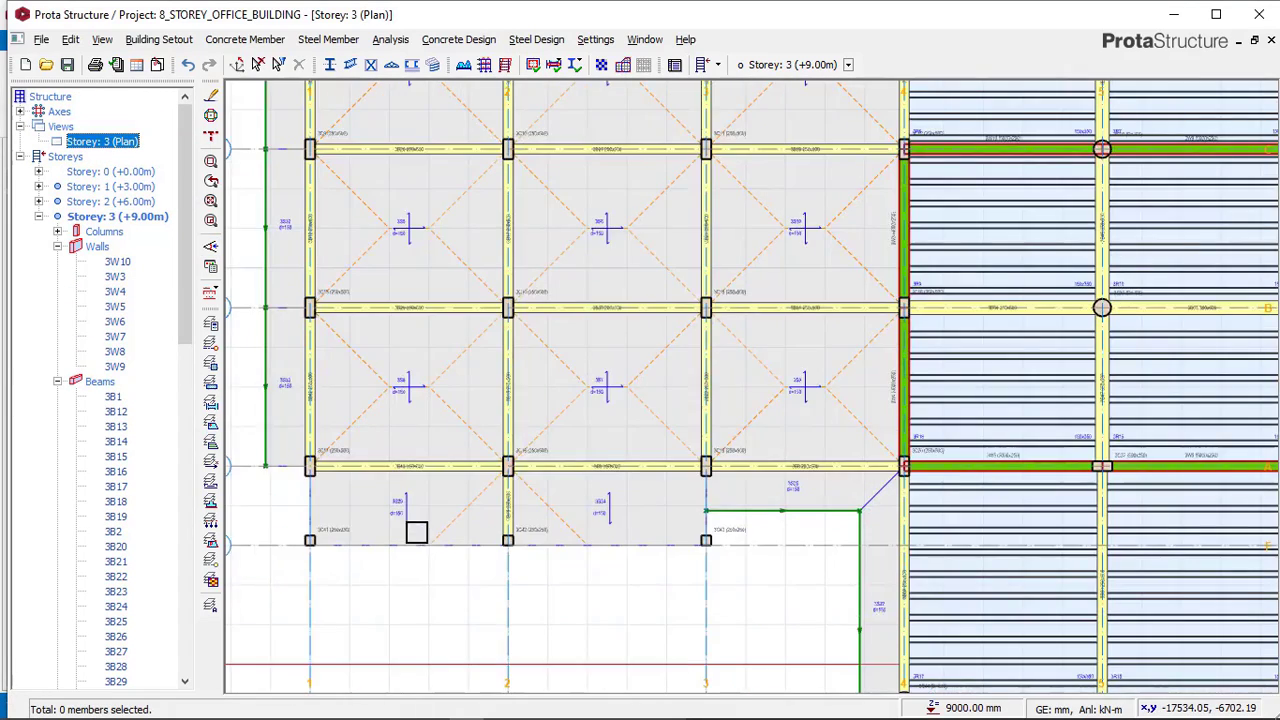
scroll(449, 494, down, 1)
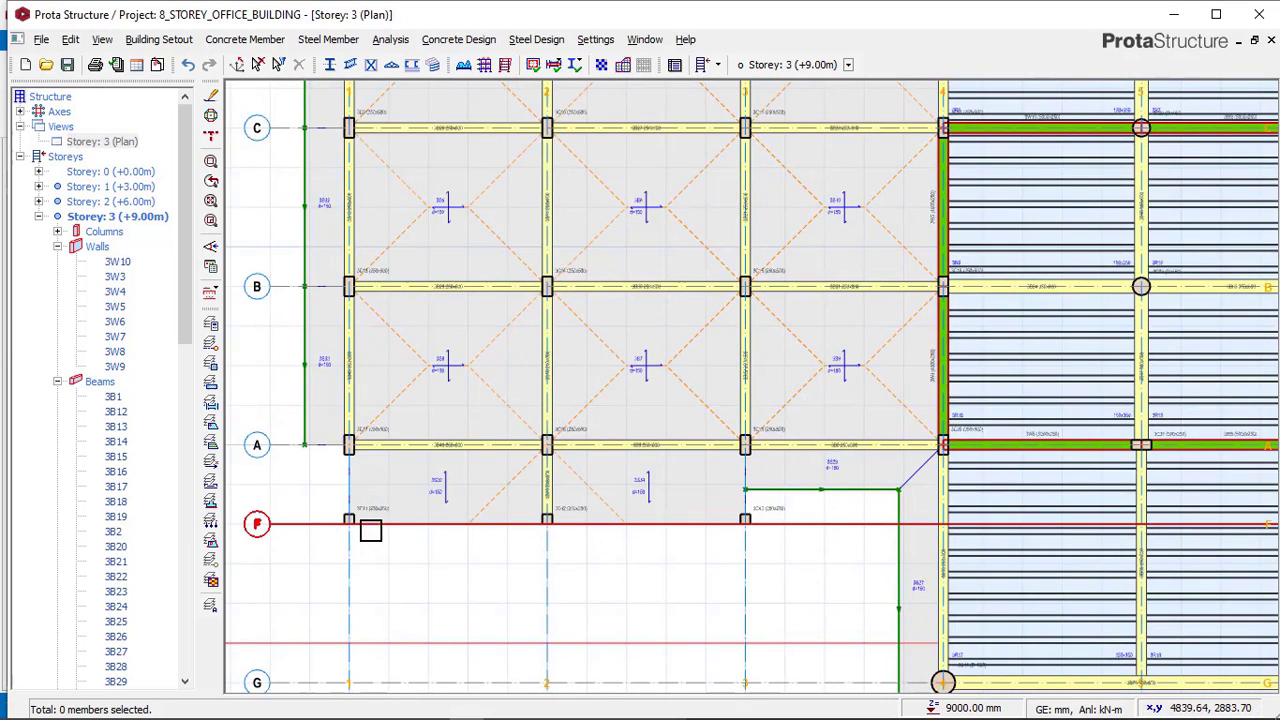
scroll(365, 524, up, 1)
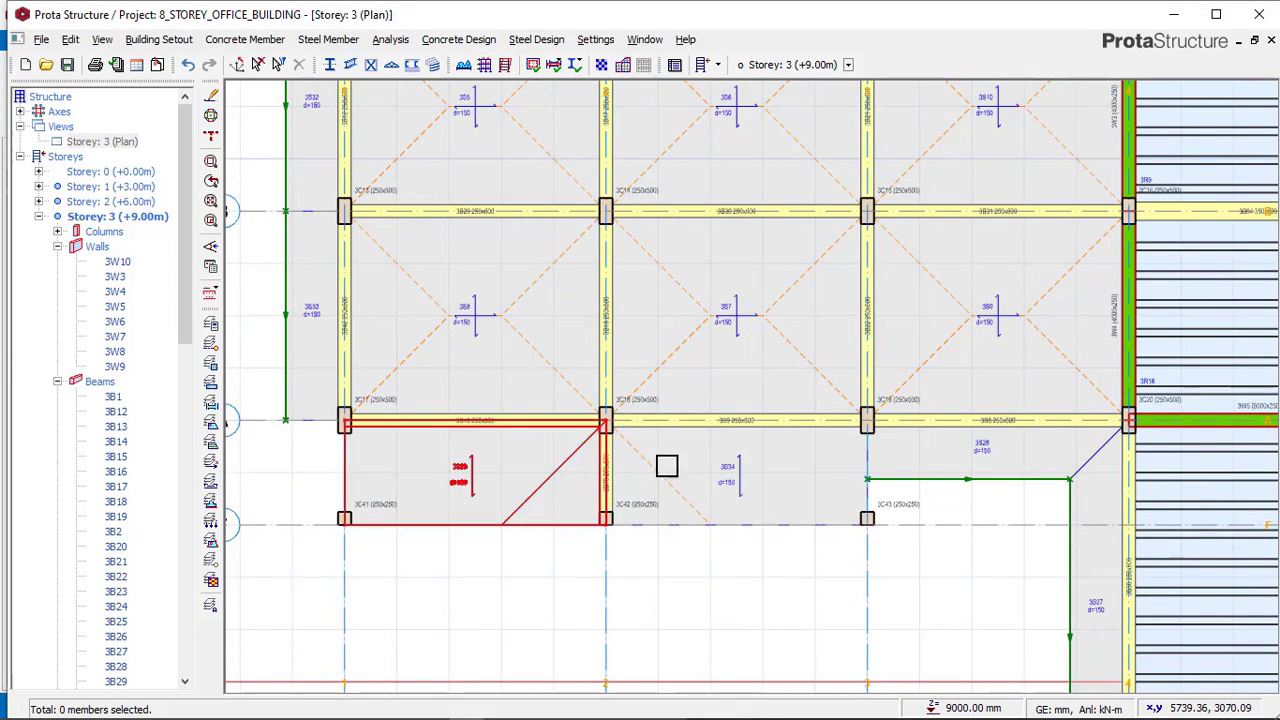
scroll(668, 466, down, 1)
double_click(127, 203)
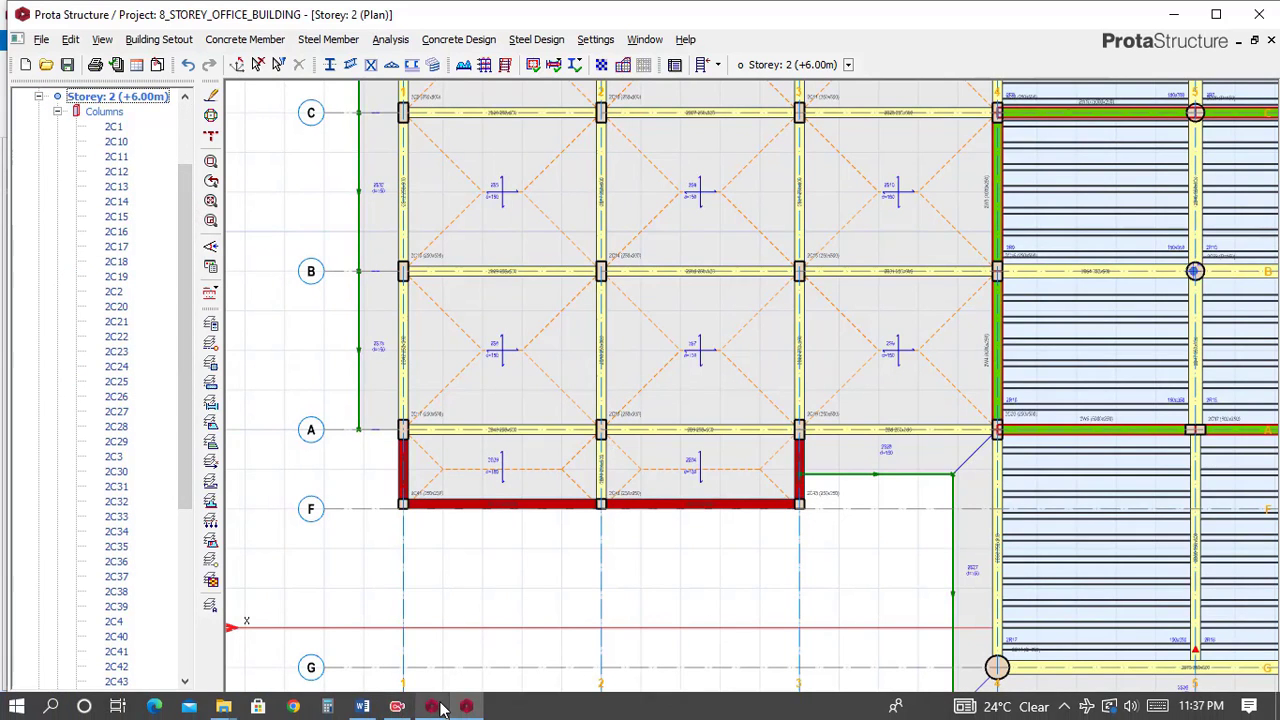
click(438, 707)
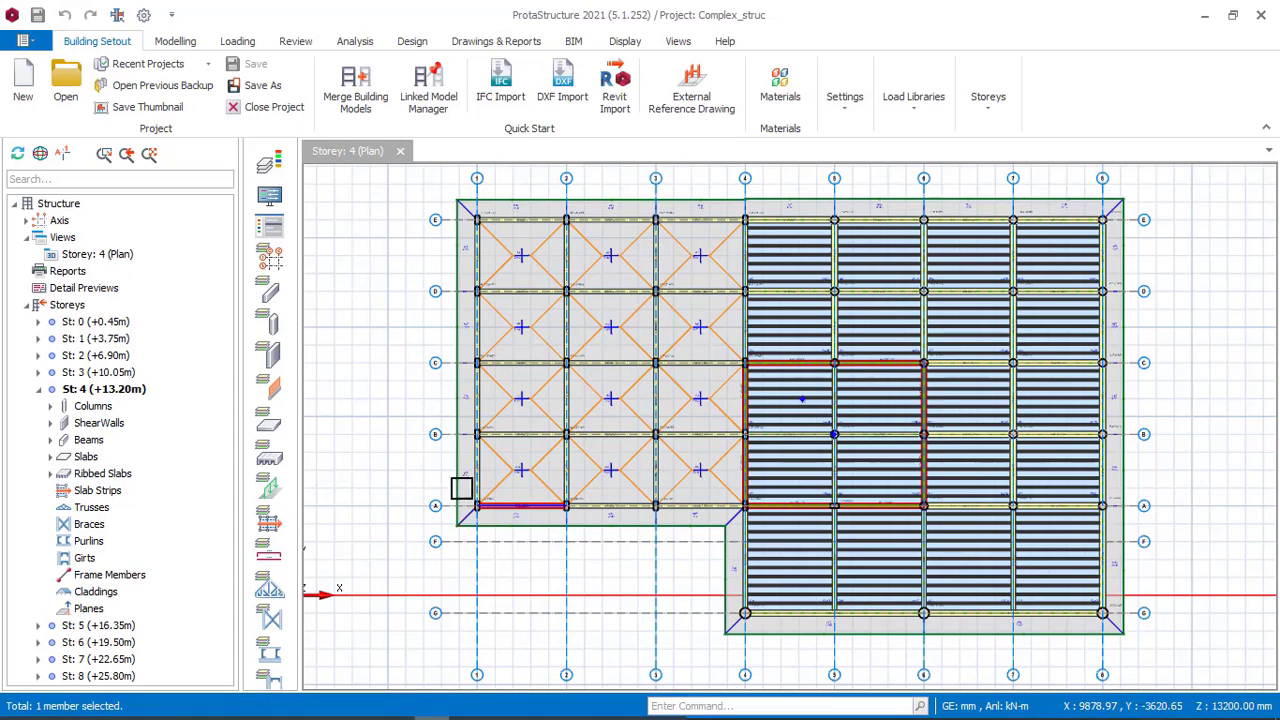
click(113, 374)
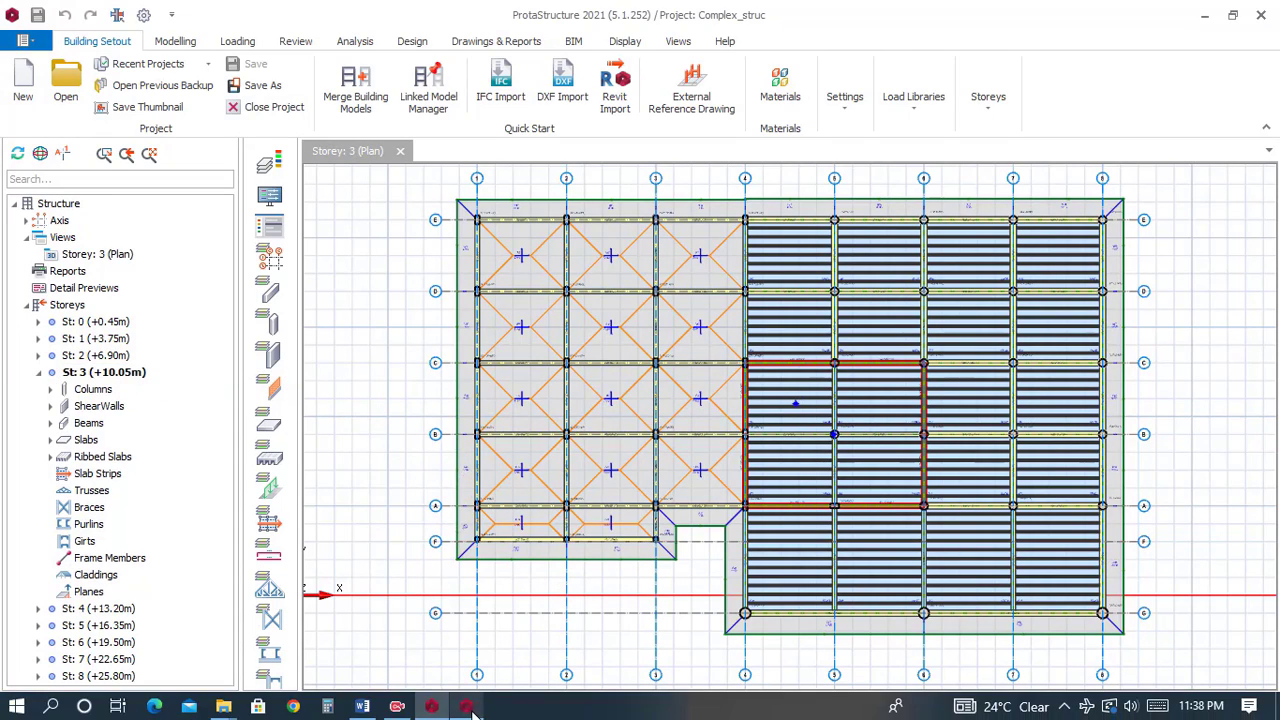
click(466, 707)
scroll(157, 557, down, 6)
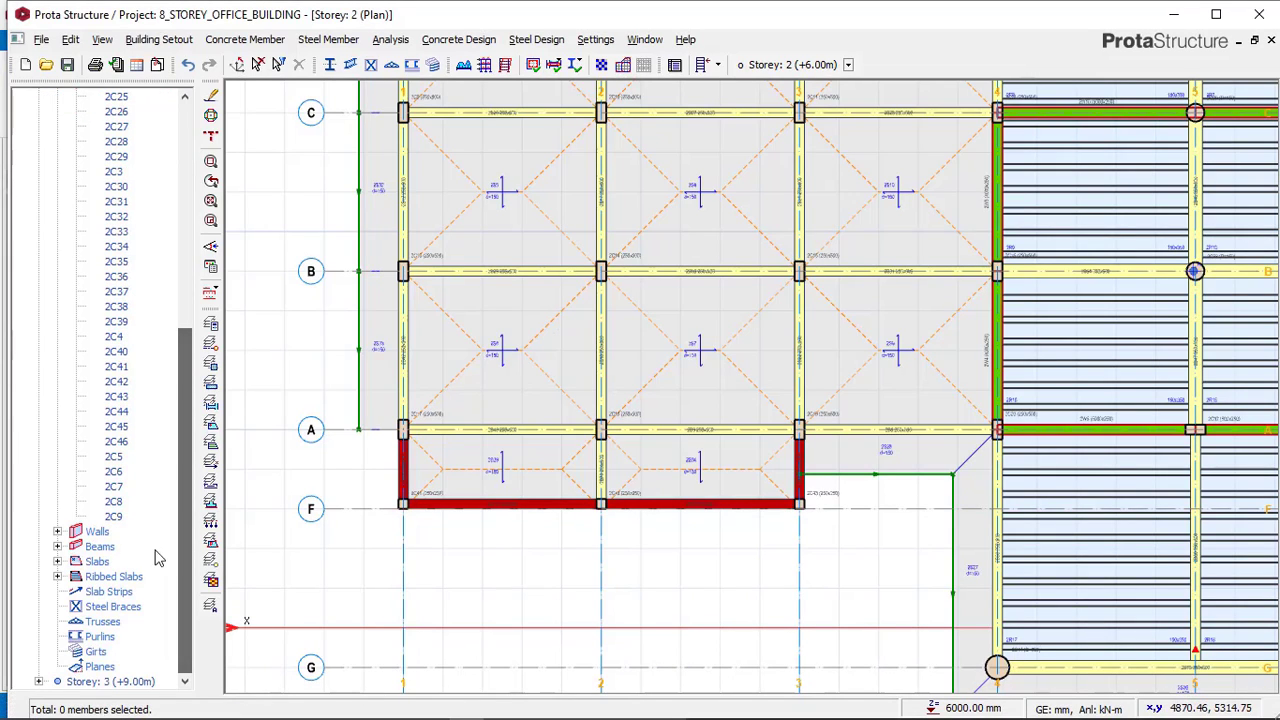
click(108, 681)
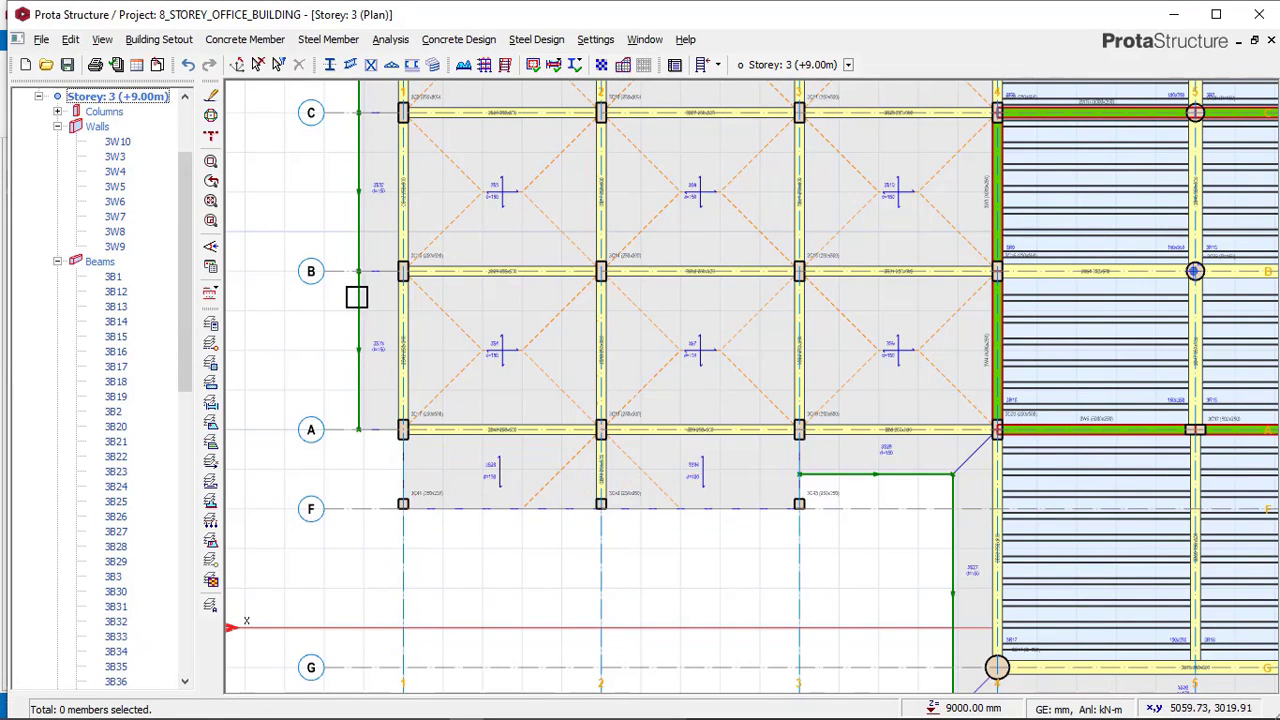
click(244, 43)
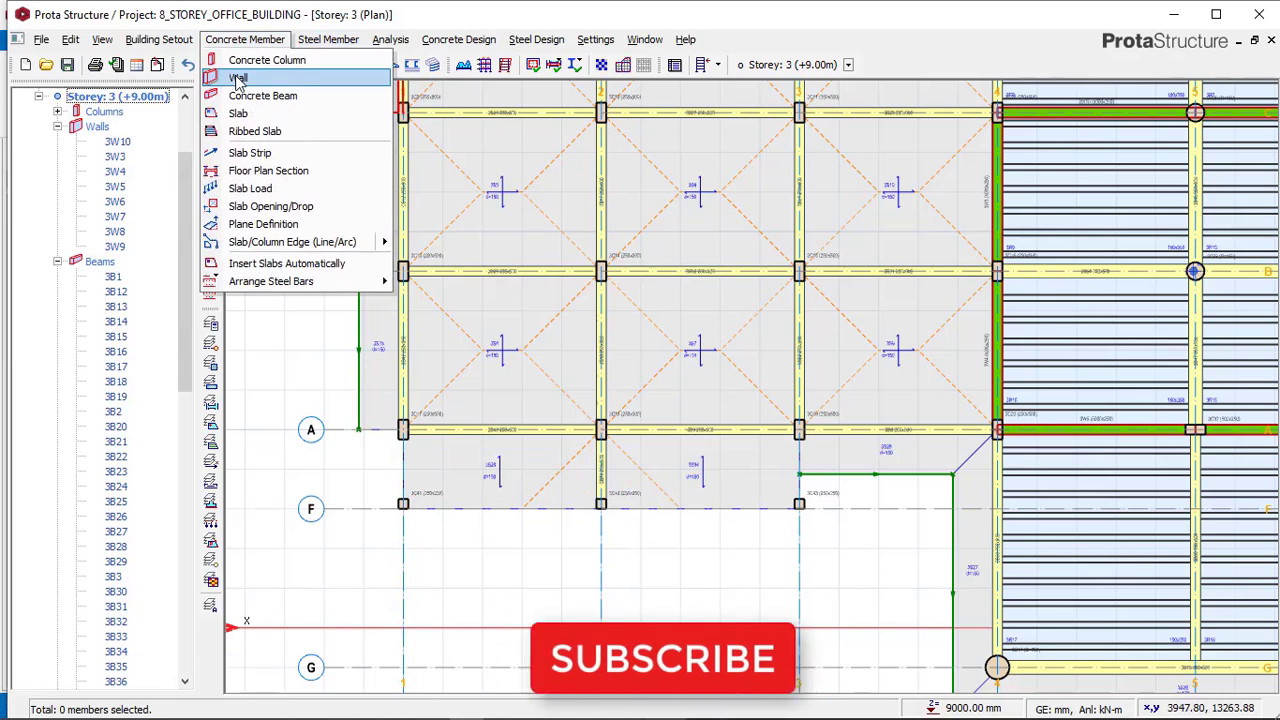
click(250, 62)
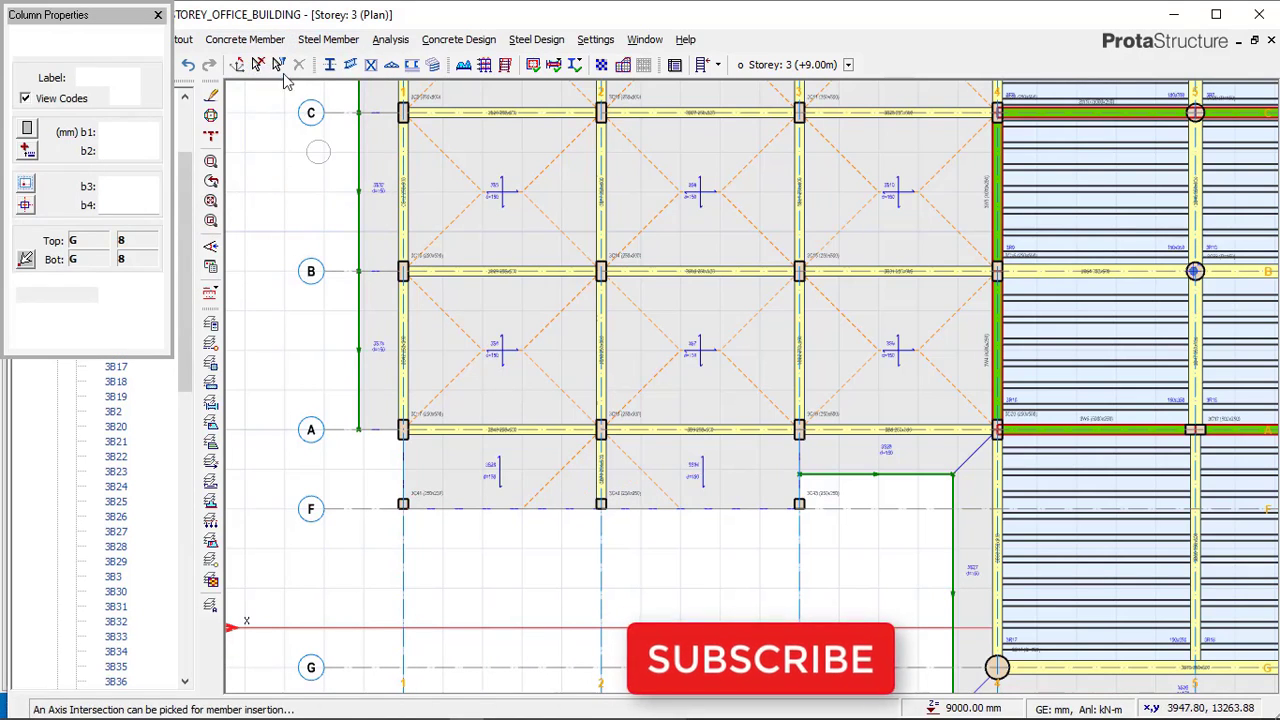
click(157, 16)
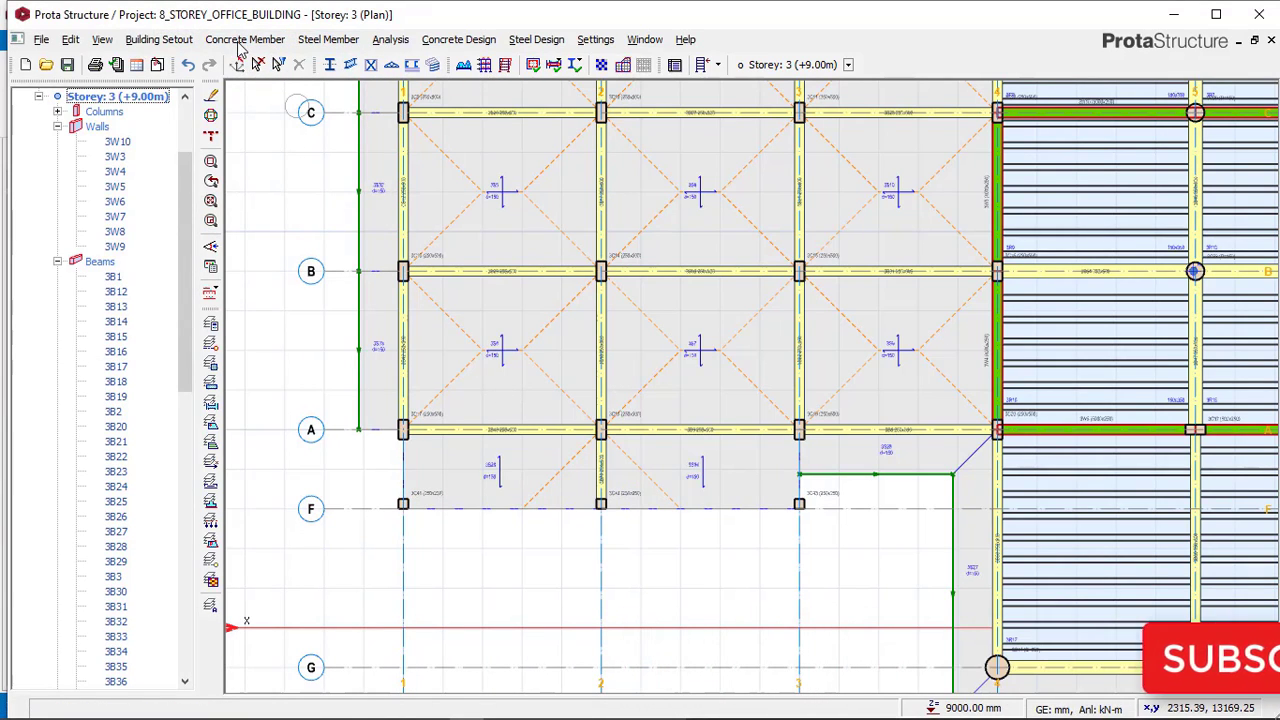
Start the Concrete Beam tool and set the beam width to 250 mm.
click(258, 44)
click(266, 95)
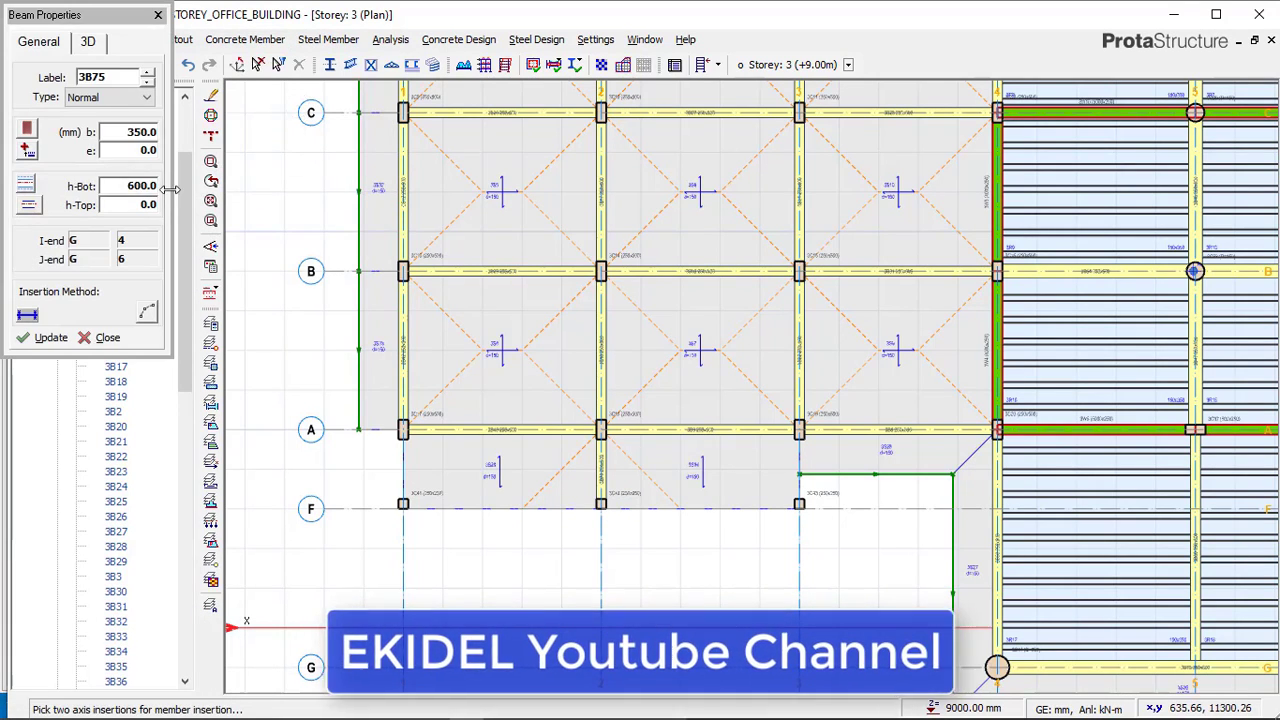
double_click(147, 131)
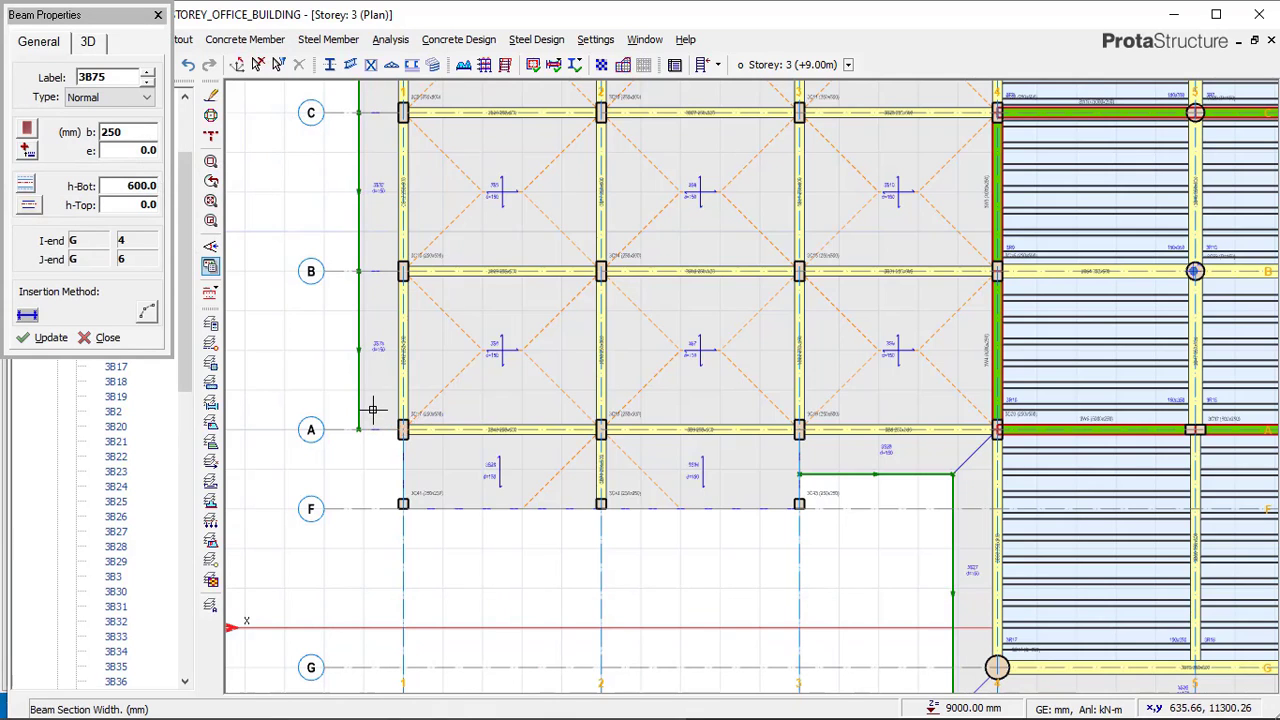
scroll(372, 408, up, 2)
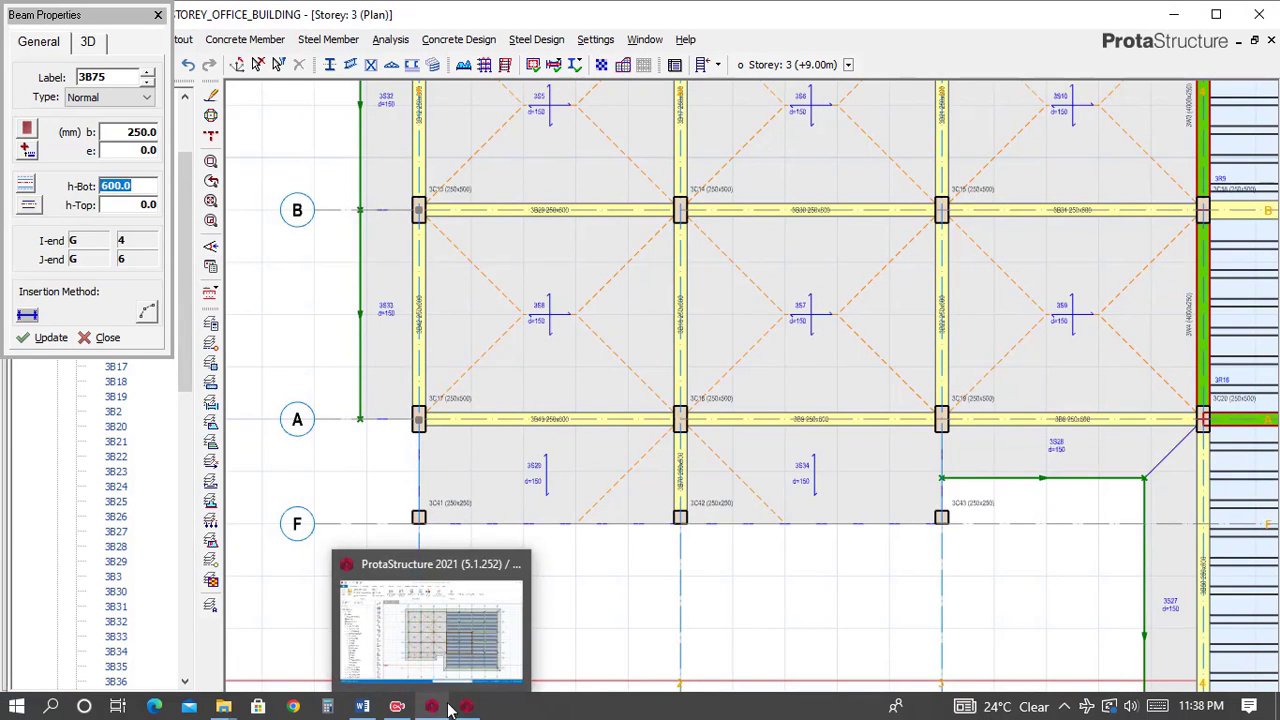
Inspect the reference model's storey 3 beam 3B62 and slab edge between axes A and F on axis 1.
click(432, 707)
click(471, 525)
scroll(480, 535, up, 3)
scroll(515, 535, up, 1)
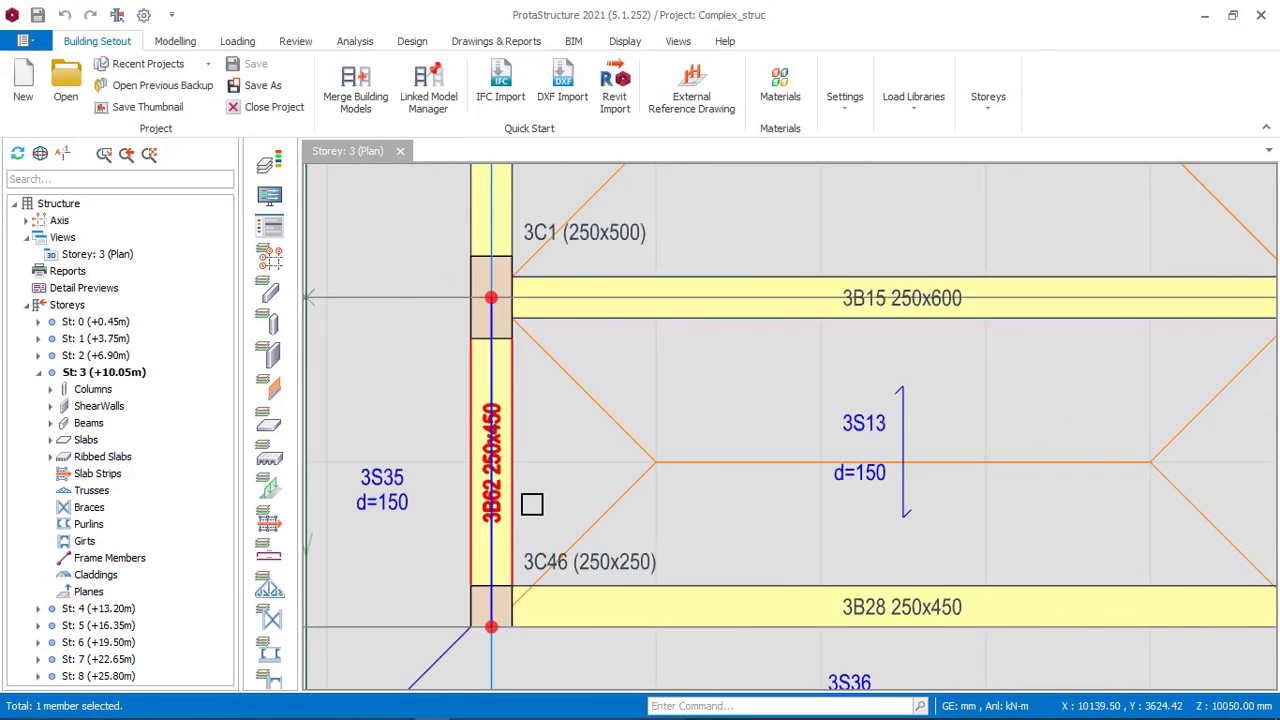
scroll(493, 447, down, 3)
click(440, 441)
scroll(545, 470, up, 4)
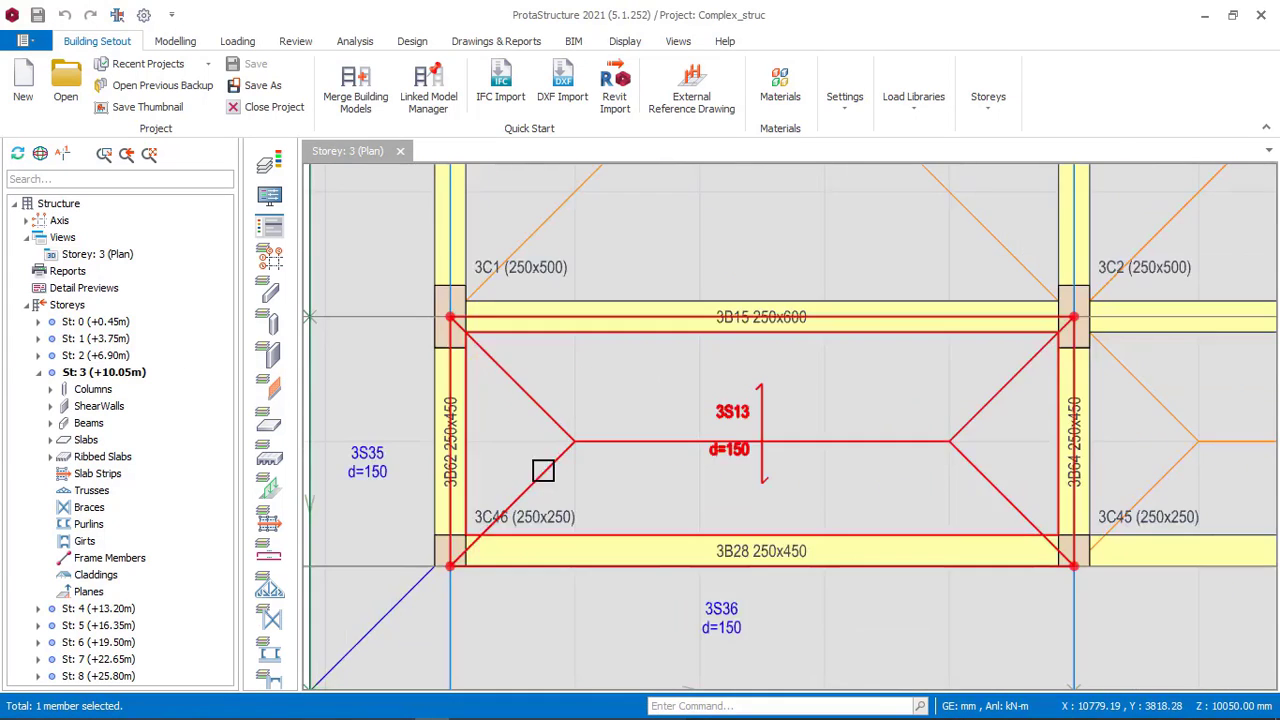
scroll(447, 405, down, 1)
scroll(500, 430, down, 3)
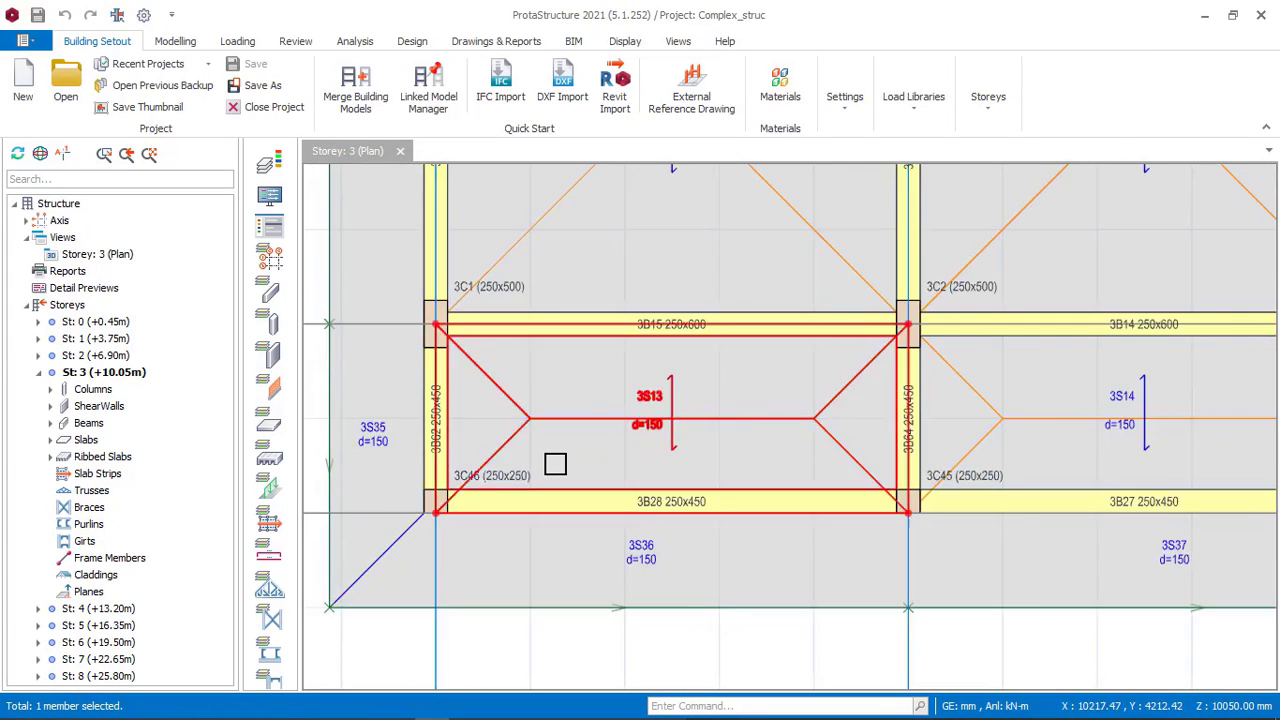
scroll(829, 660, down, 1)
scroll(949, 529, down, 1)
mouse_move(915, 717)
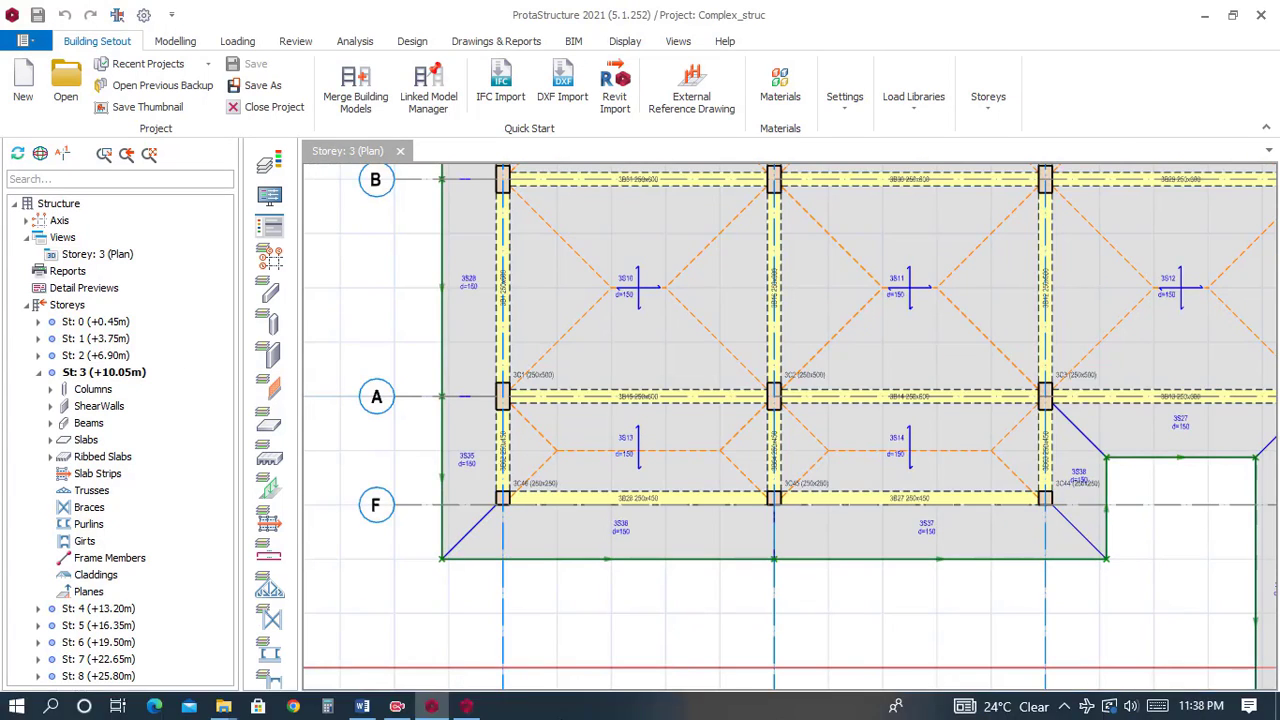
click(466, 707)
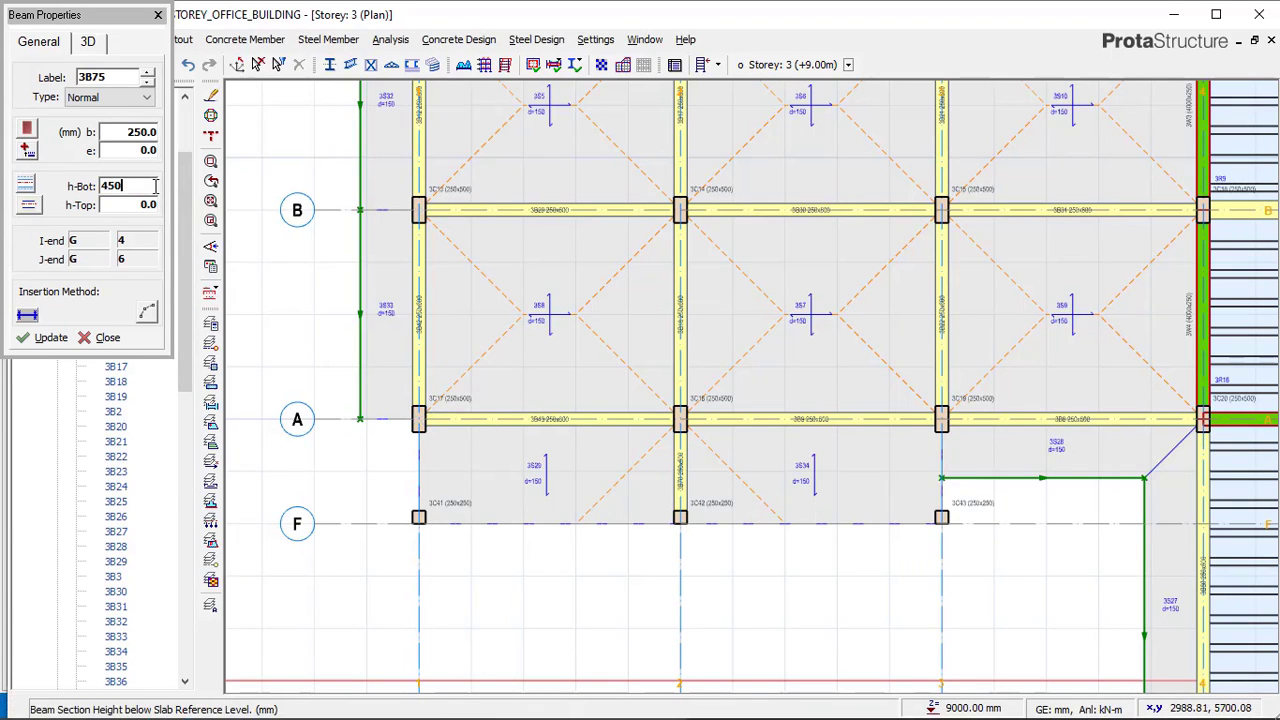
Set the beam depth to 450 mm with zero eccentricity and insert it from axis A to axis F on axis 1.
click(31, 206)
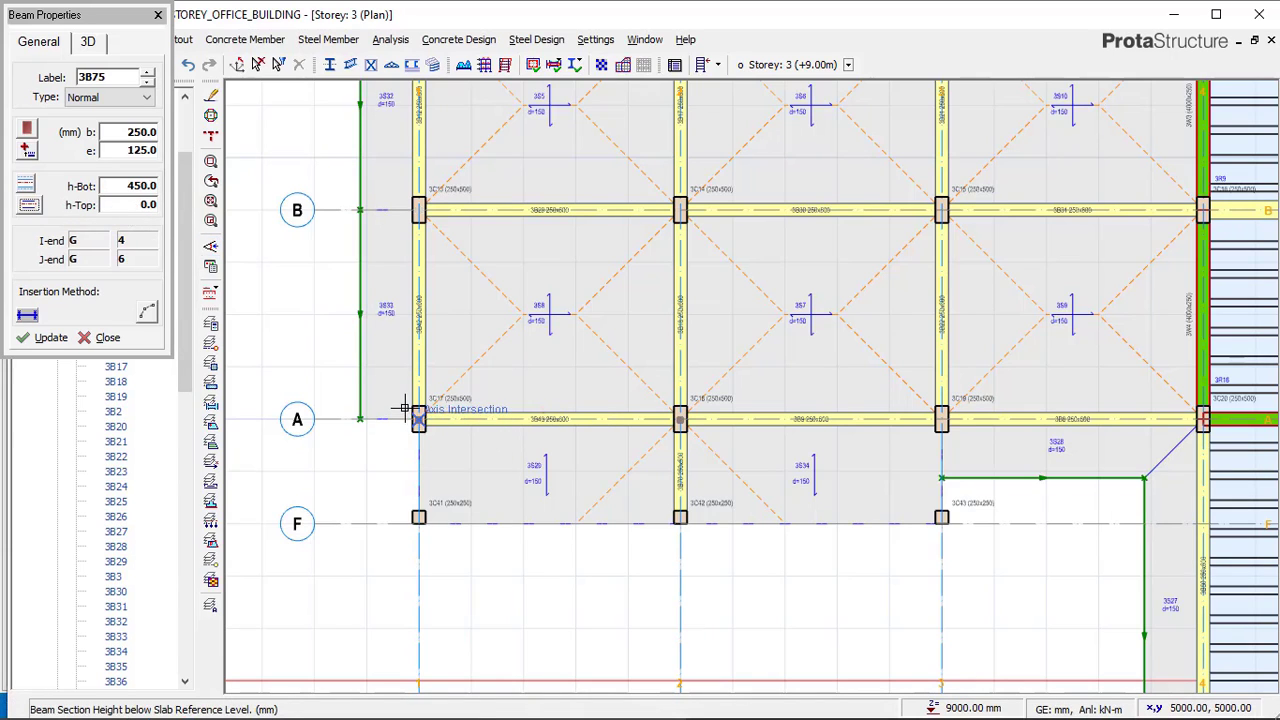
scroll(400, 505, up, 1)
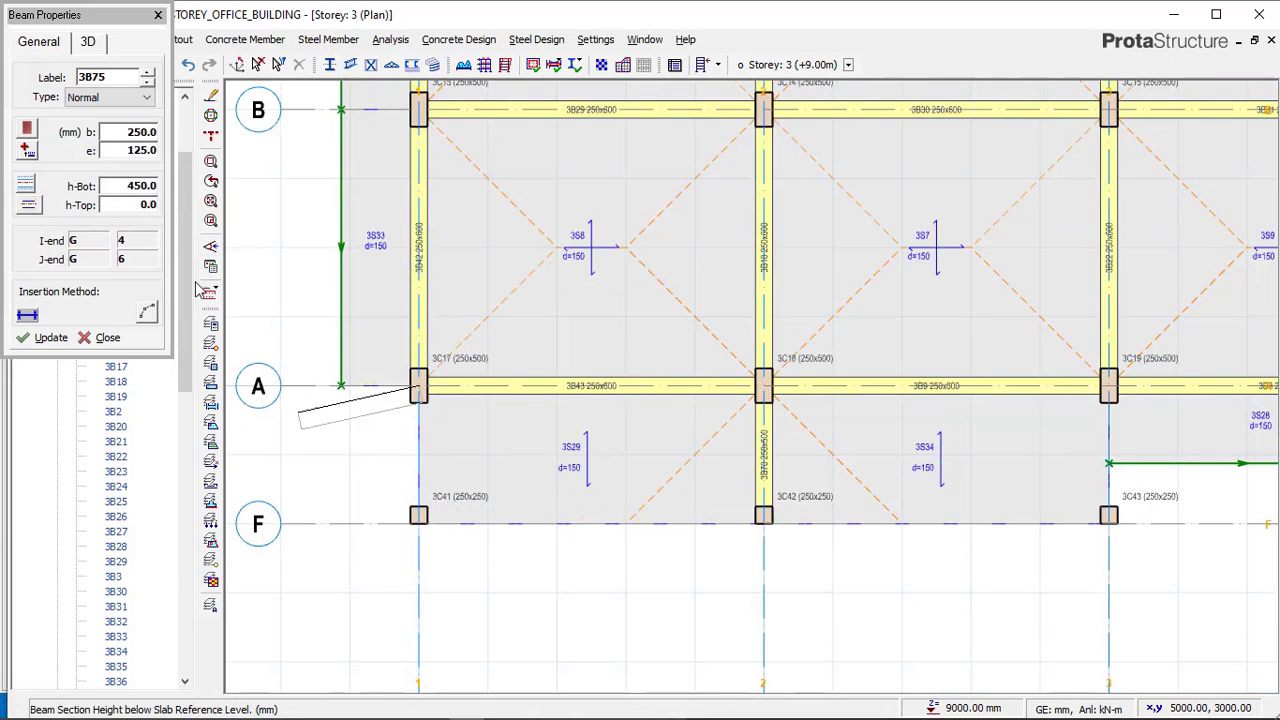
click(38, 207)
click(68, 219)
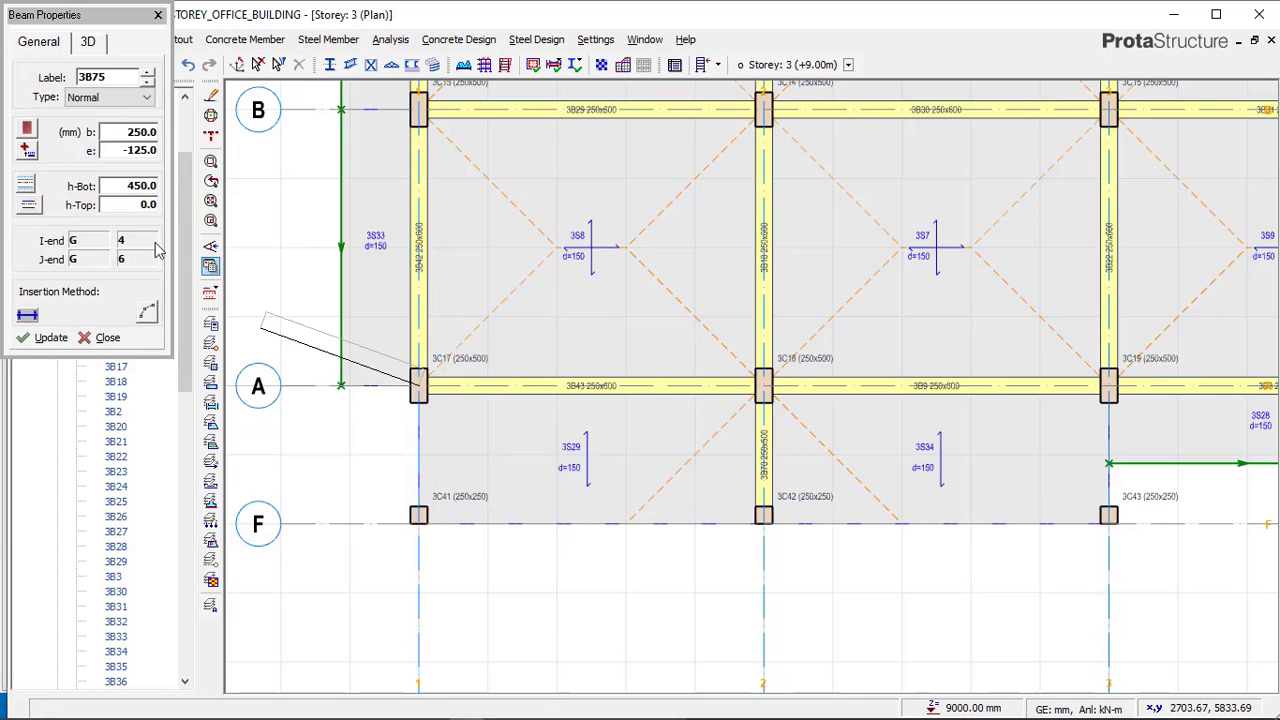
click(29, 207)
click(50, 219)
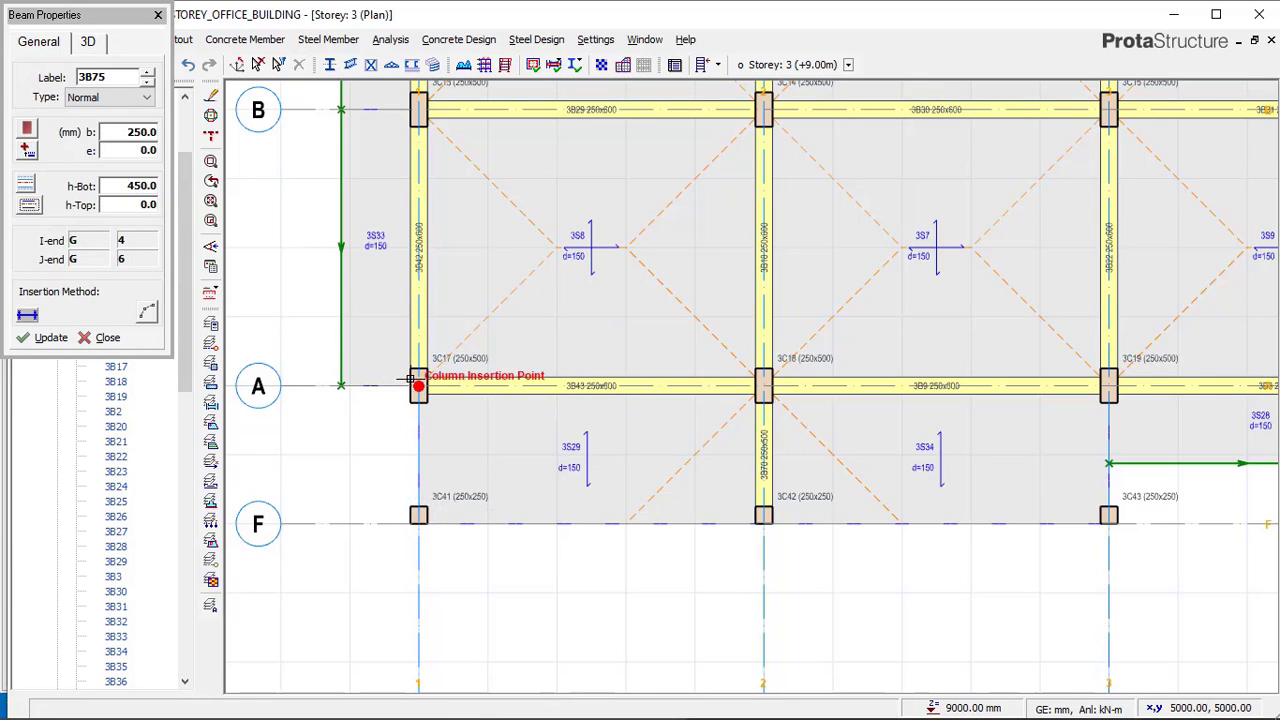
click(415, 510)
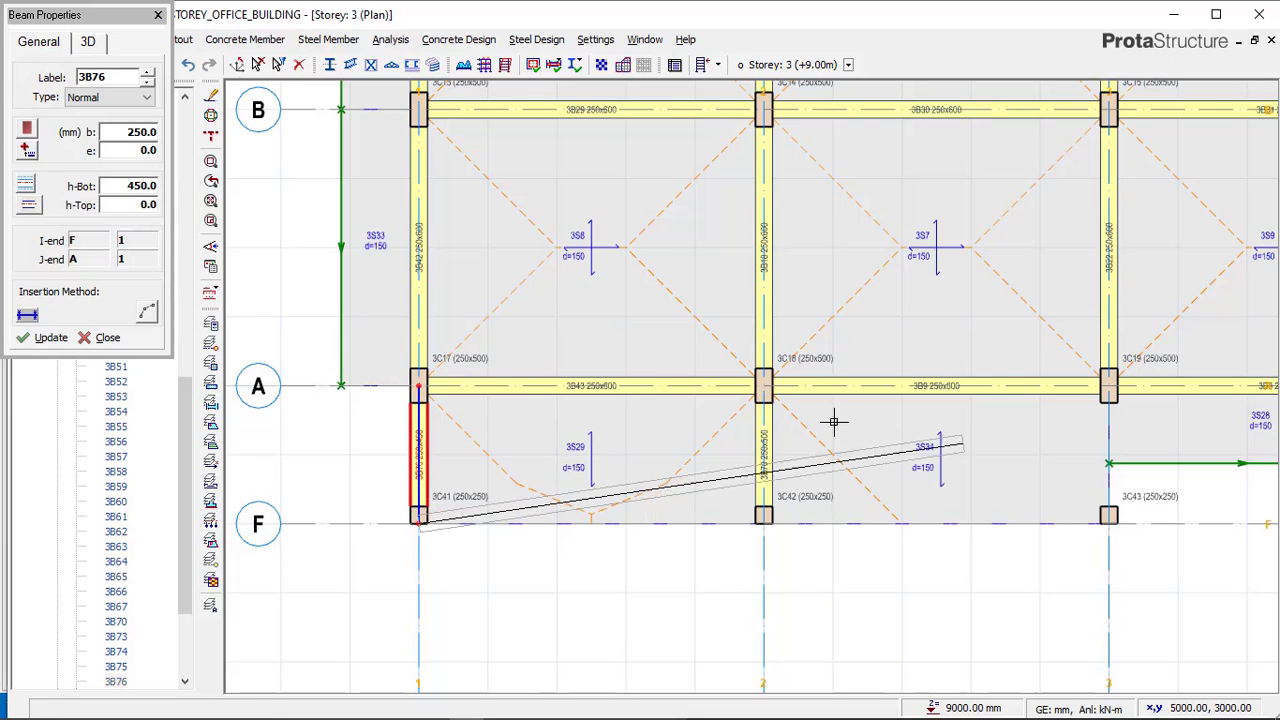
Cancel the stray beam and insert a beam on axis 3 from axis A to axis F.
key(Escape)
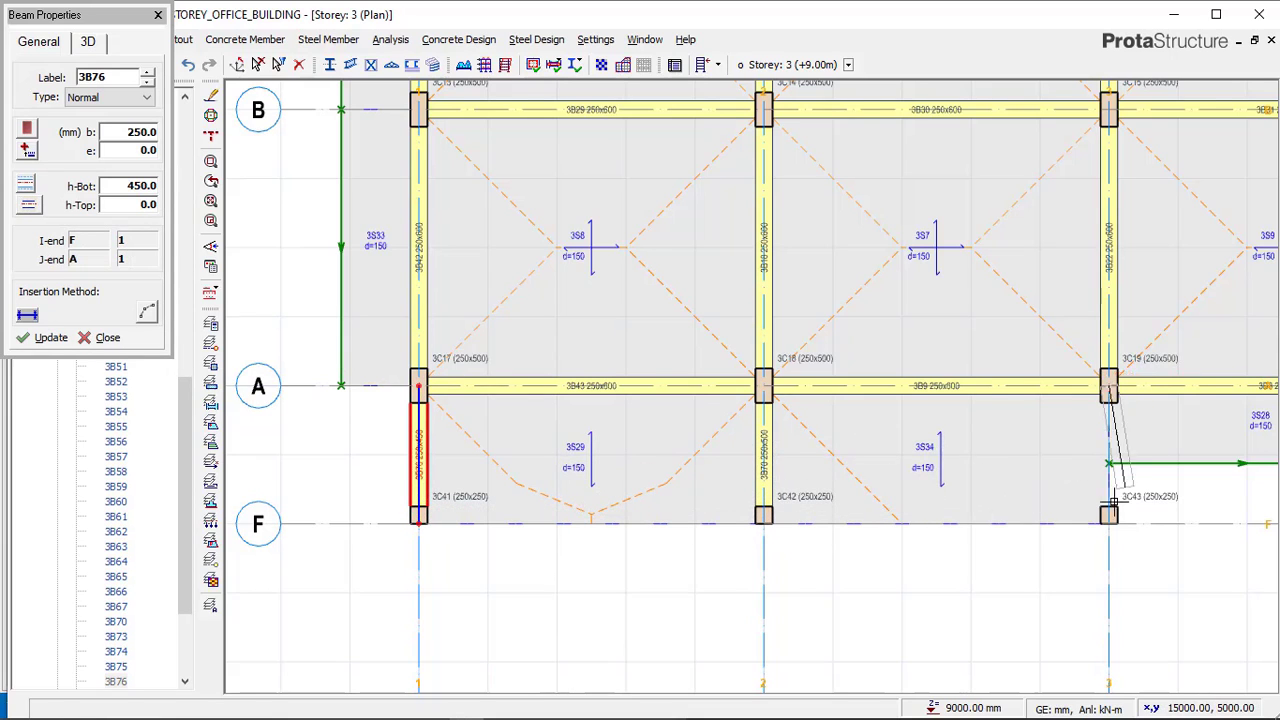
click(1103, 490)
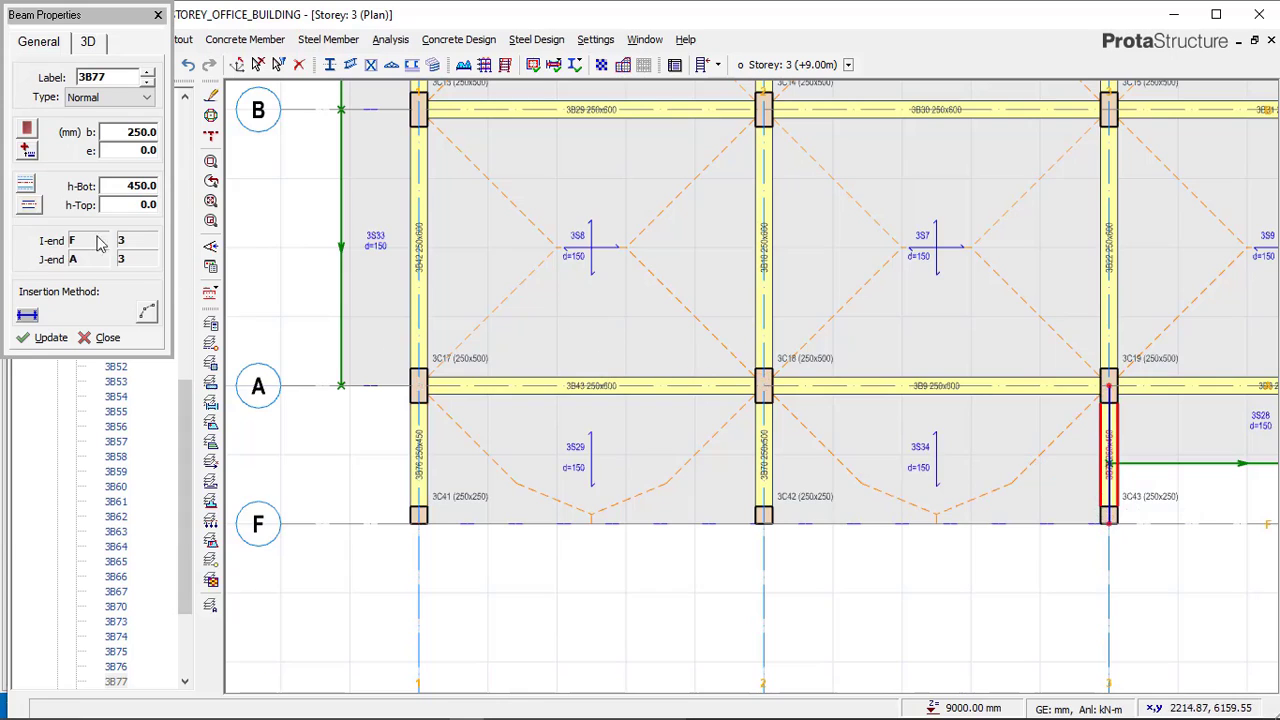
Set the beam eccentricity to 125 mm and insert beams along axis F from axis 1 to 2 and 2 to 3.
click(32, 211)
click(123, 218)
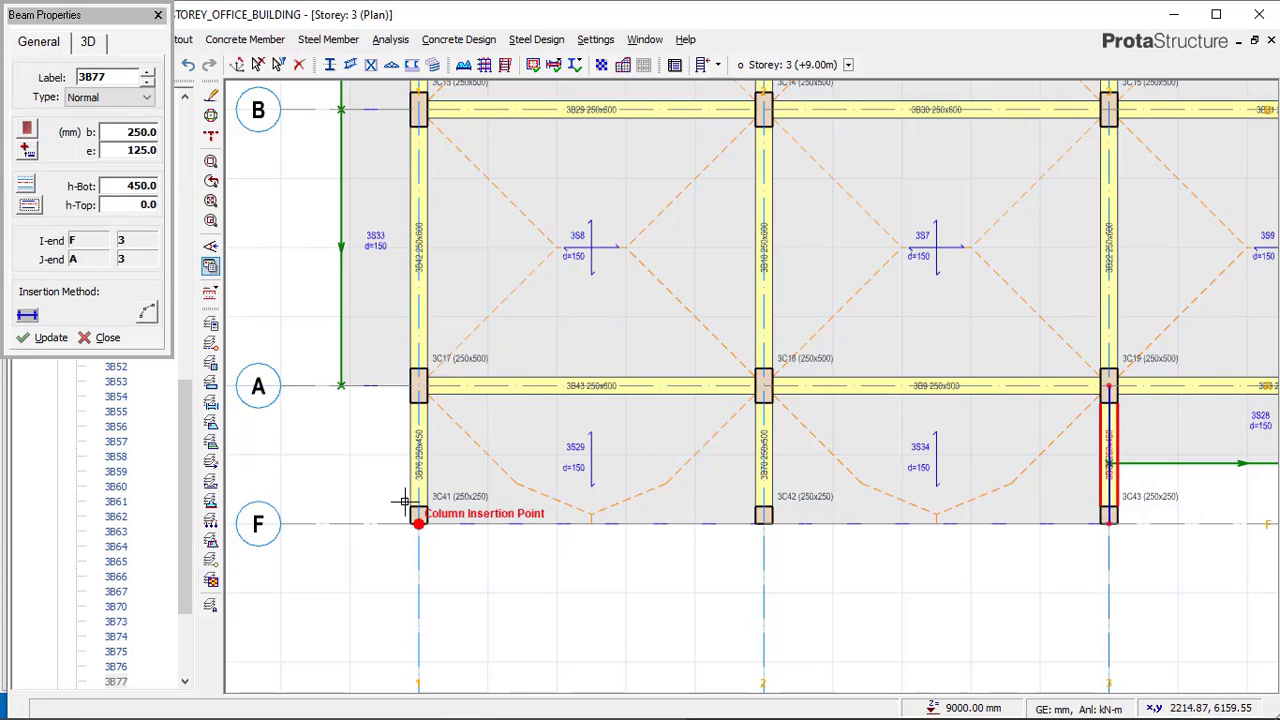
click(475, 530)
click(758, 516)
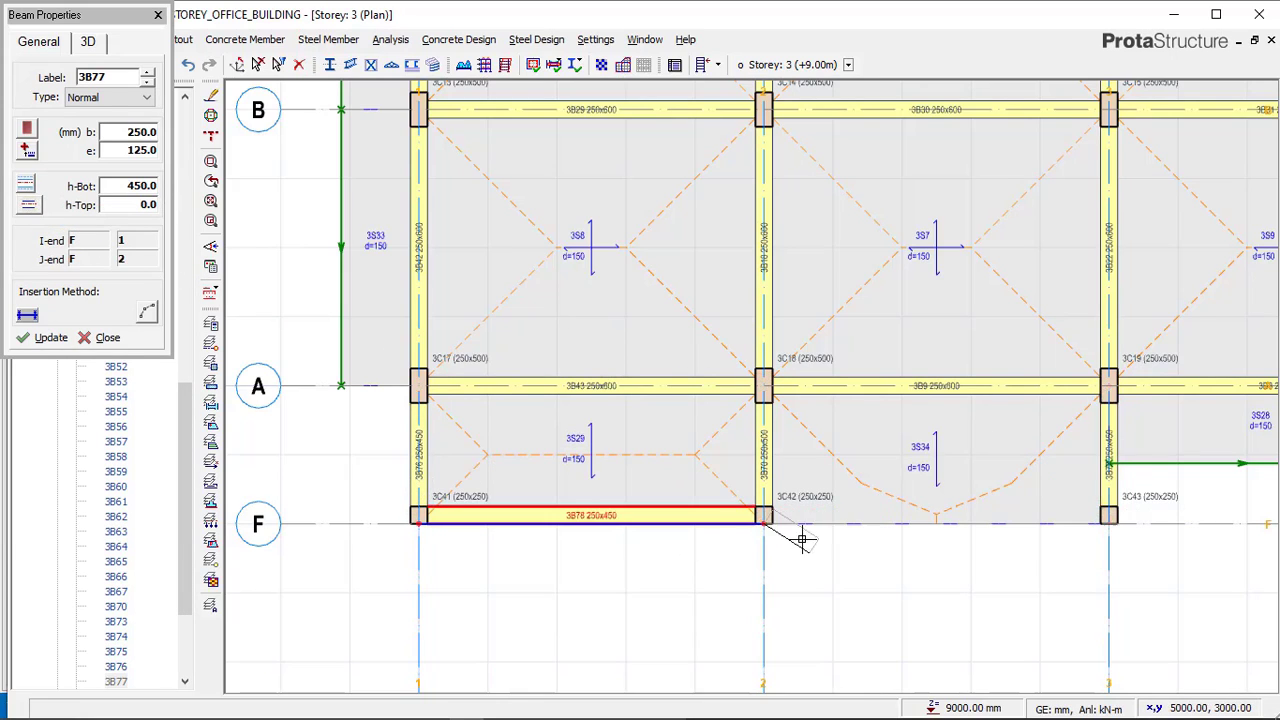
click(945, 503)
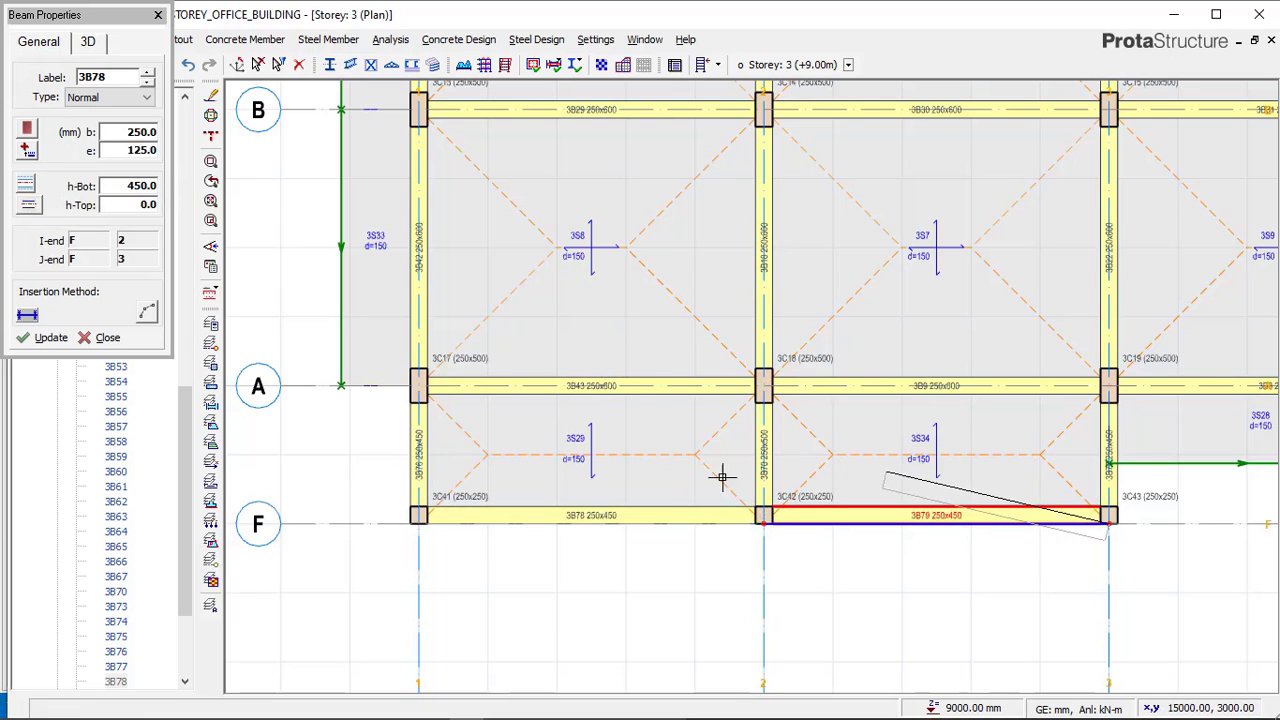
click(258, 66)
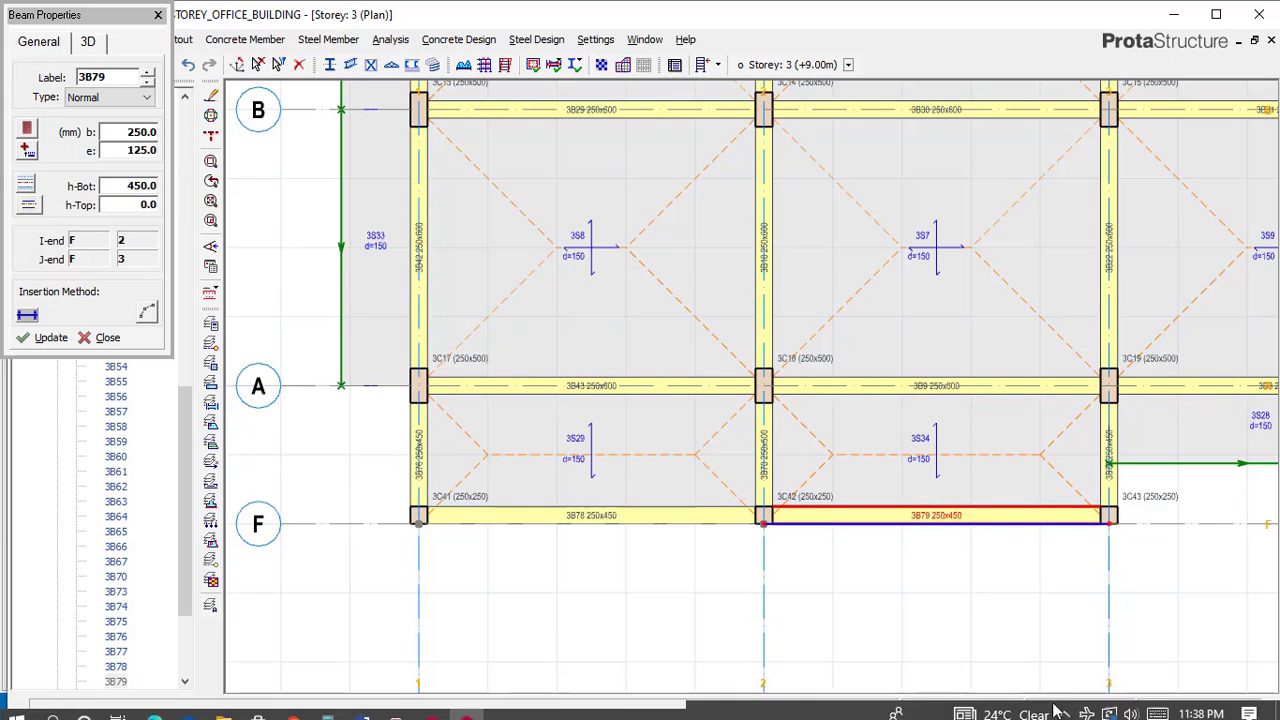
Compare the project's storey 3 plan with the reference model's storey 4 plan.
click(1065, 708)
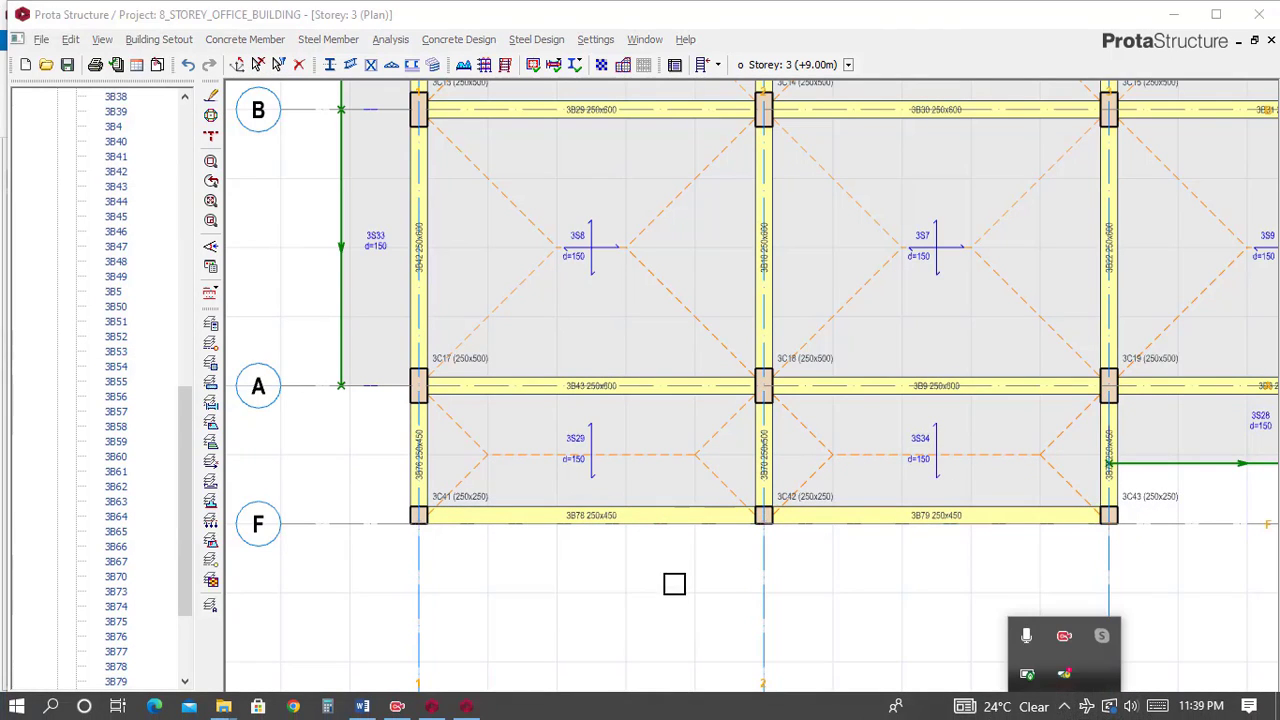
click(566, 534)
scroll(583, 503, down, 3)
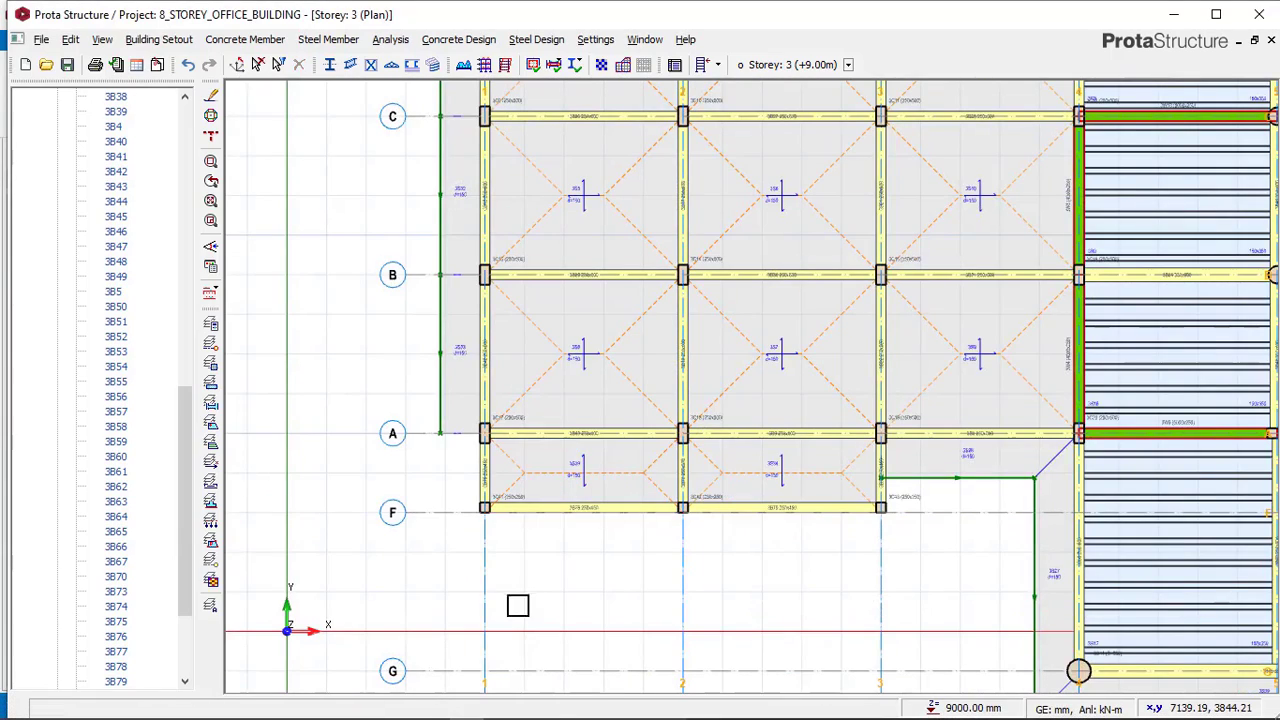
scroll(506, 391, down, 4)
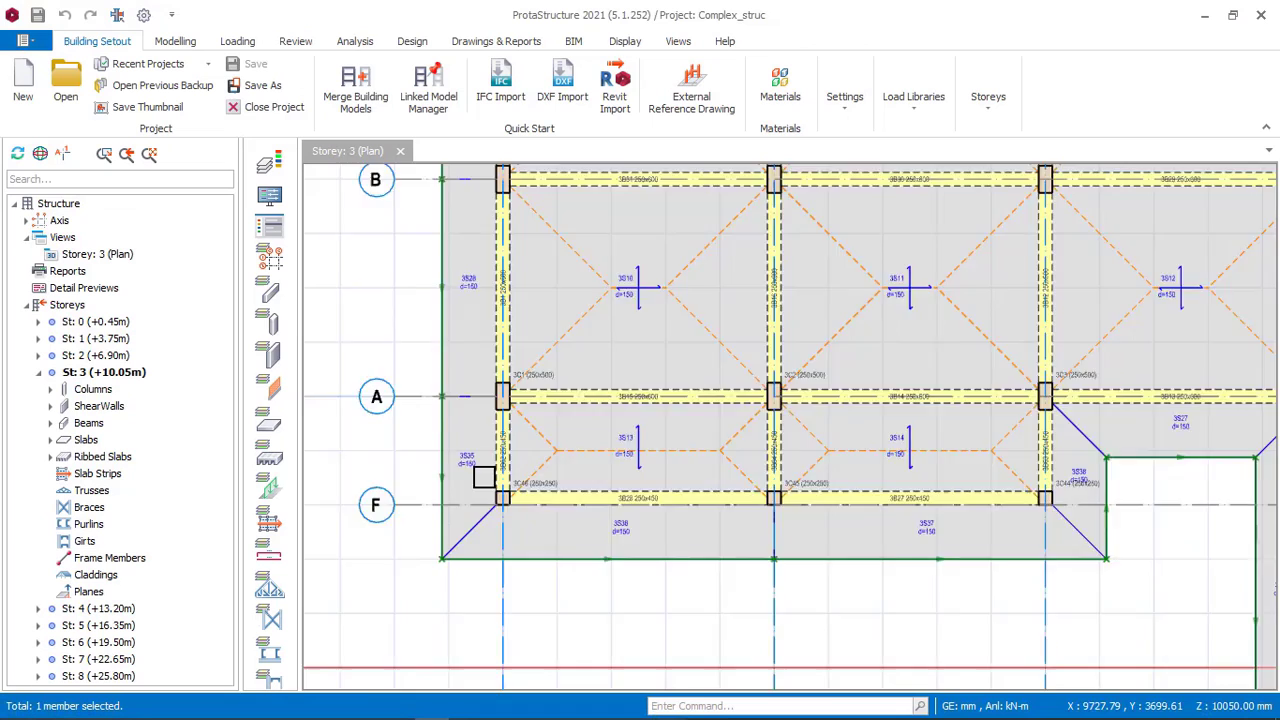
scroll(485, 480, down, 3)
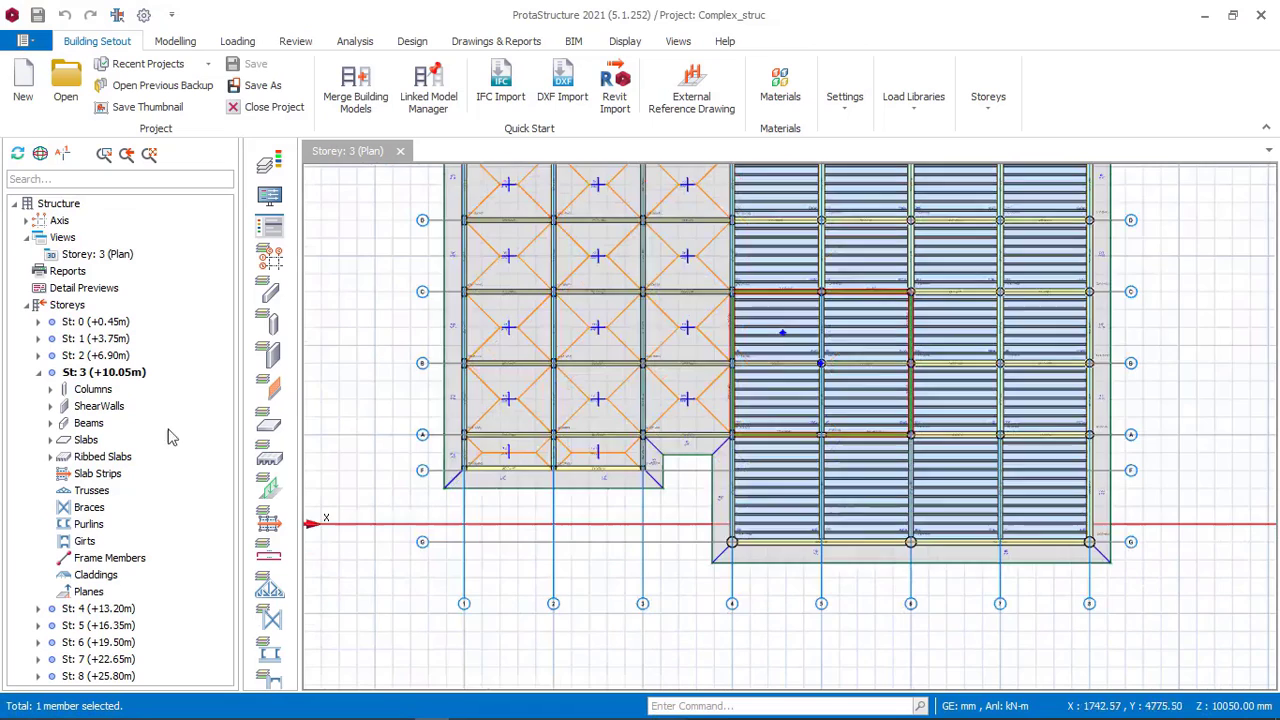
click(90, 610)
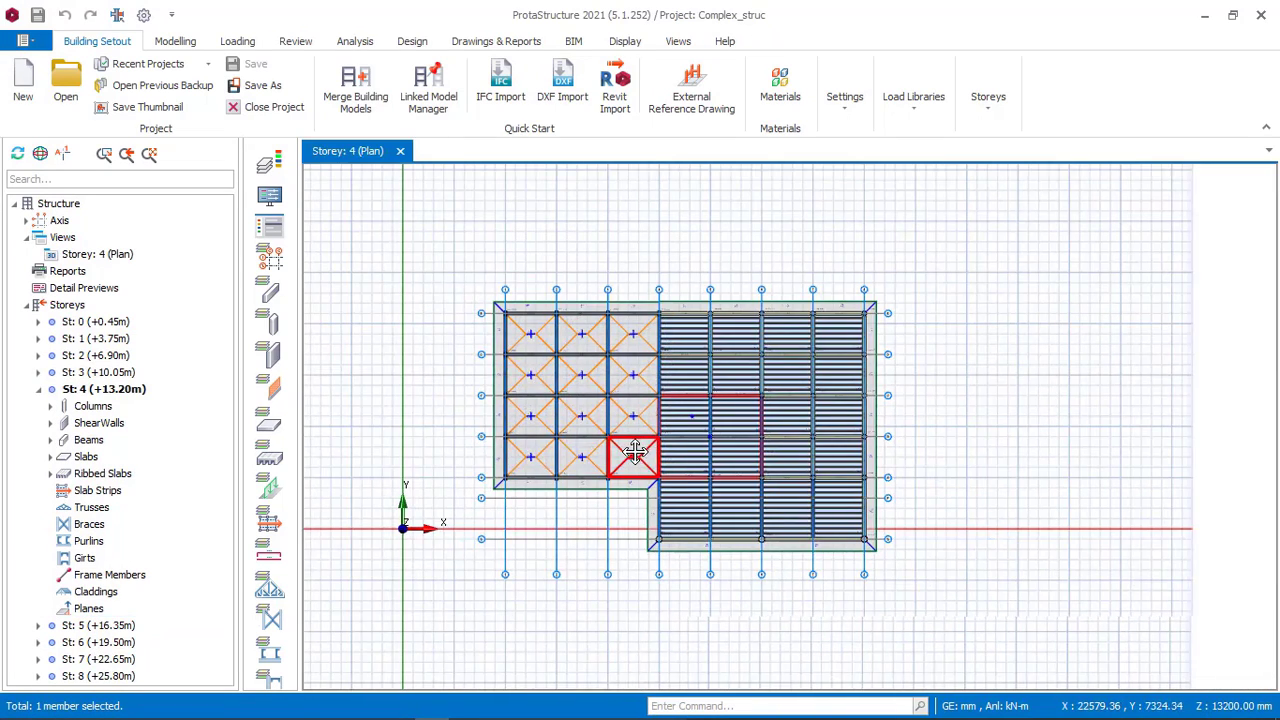
click(466, 707)
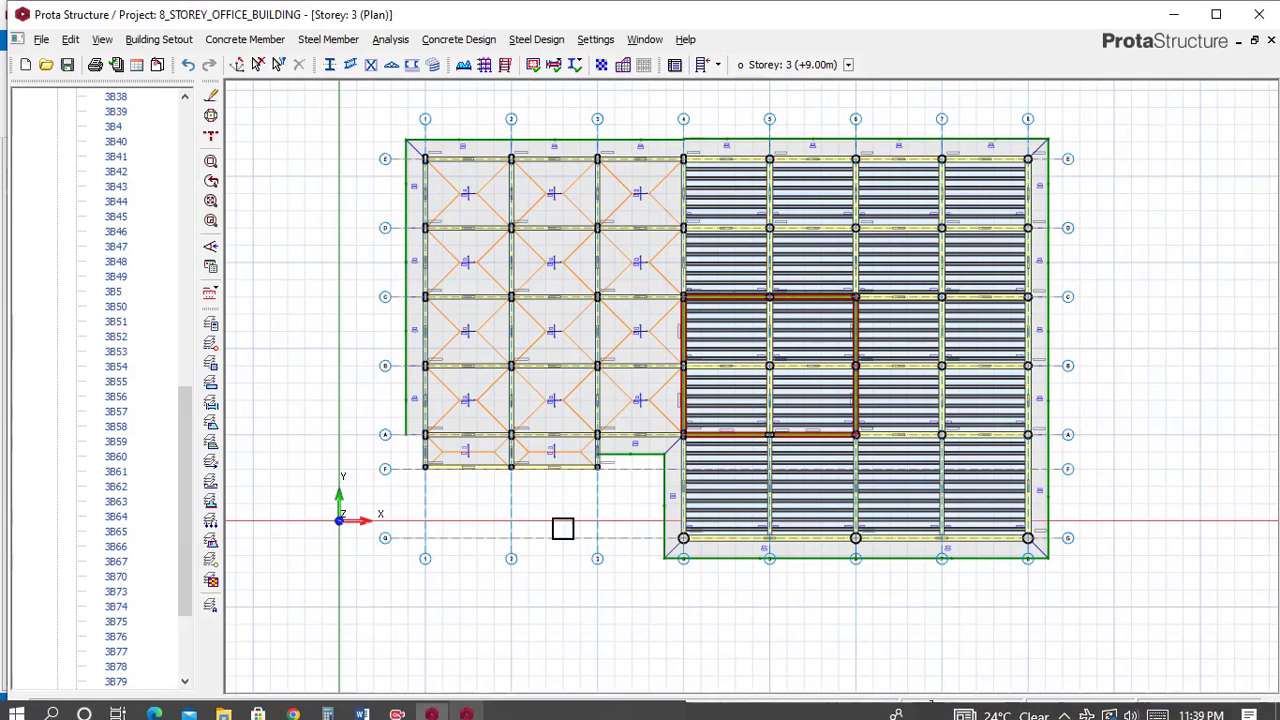
Add a storey so the building has 4 storeys in total.
click(157, 40)
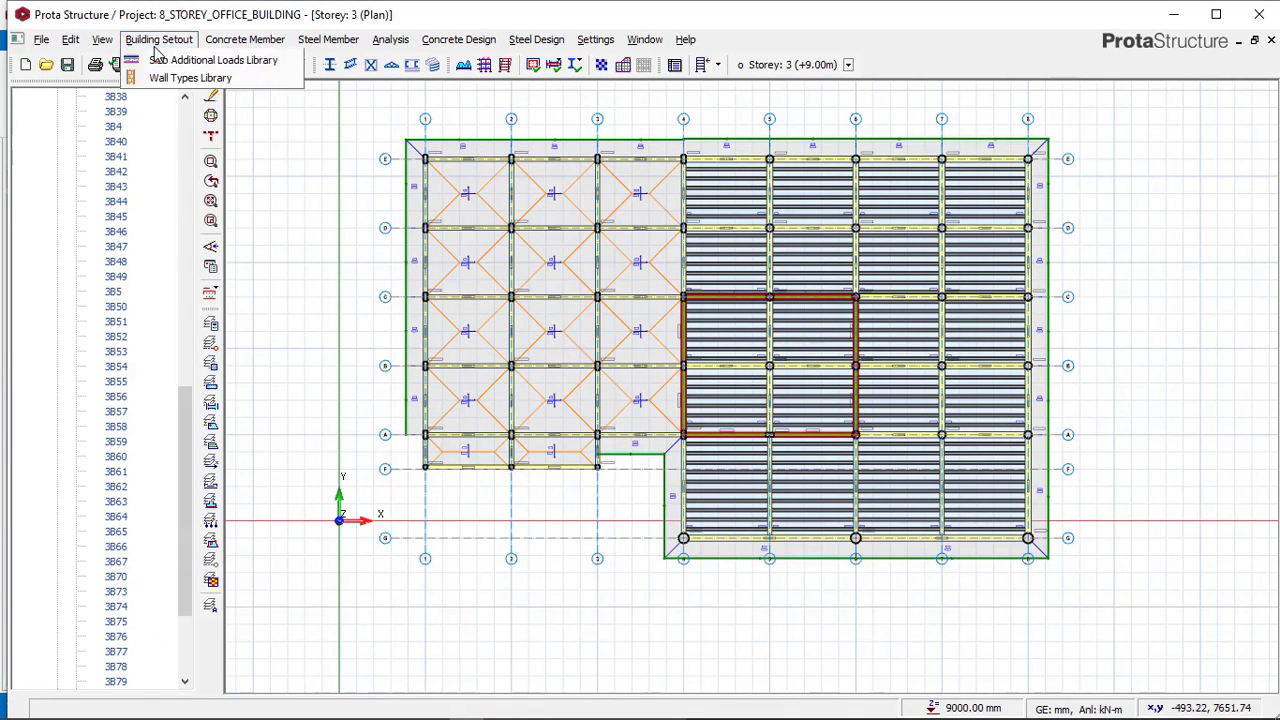
click(183, 140)
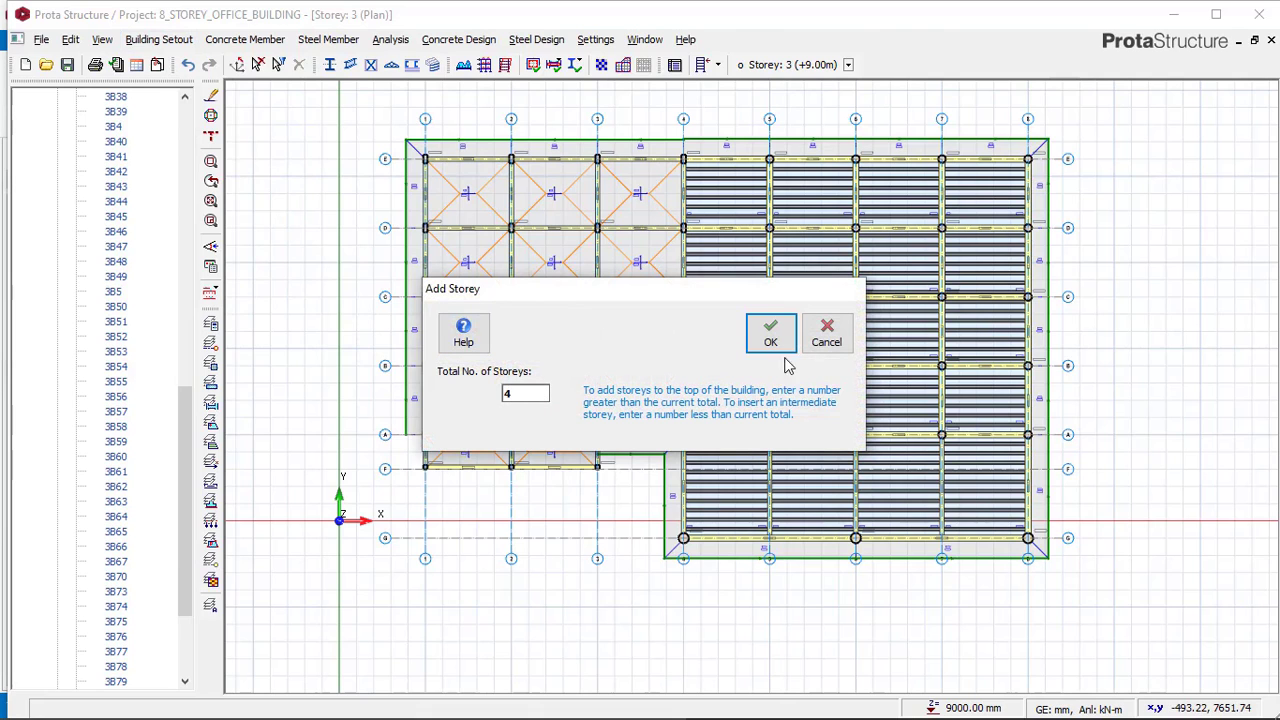
click(776, 343)
click(705, 431)
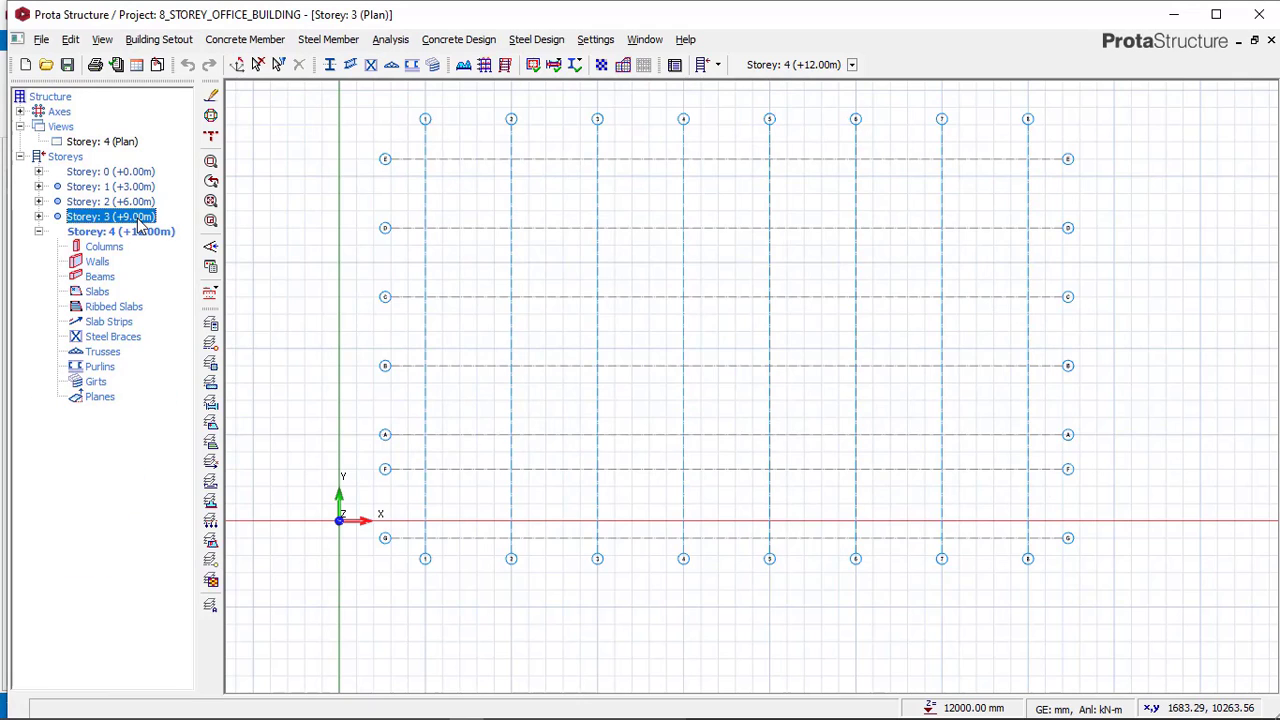
Generate storey 4 from storey 3, copying all member types.
double_click(140, 218)
click(169, 41)
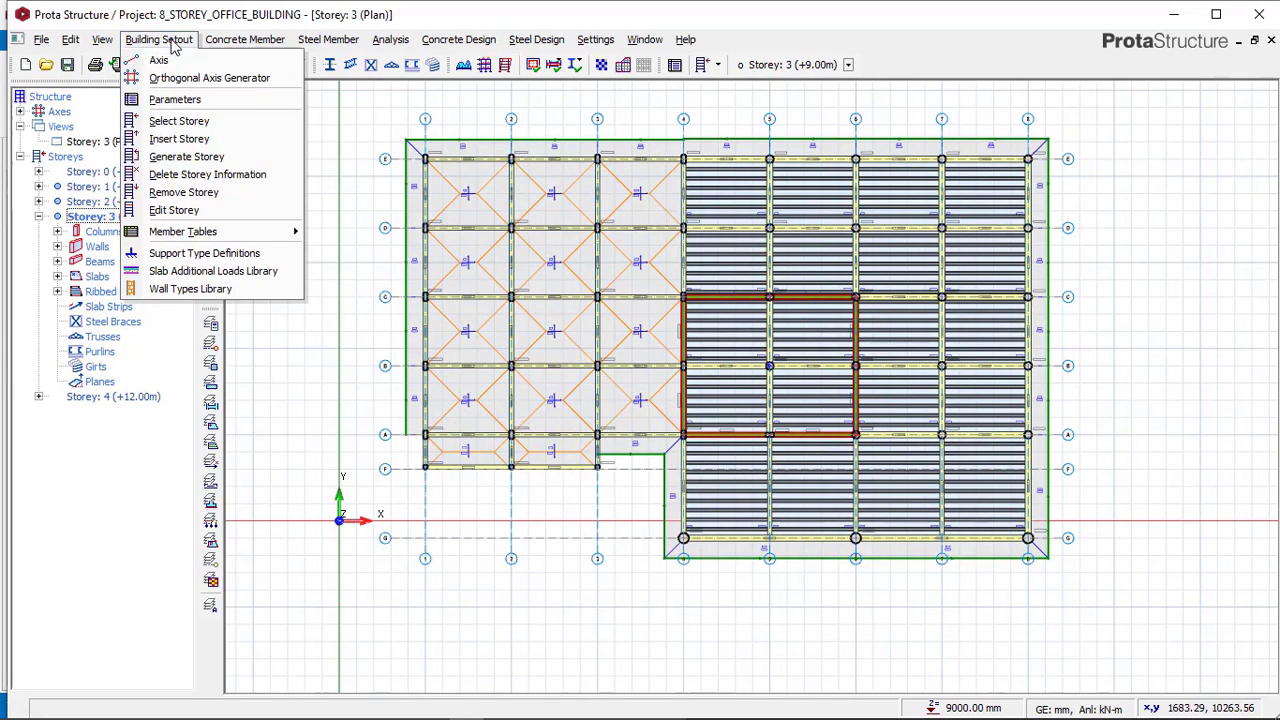
click(178, 152)
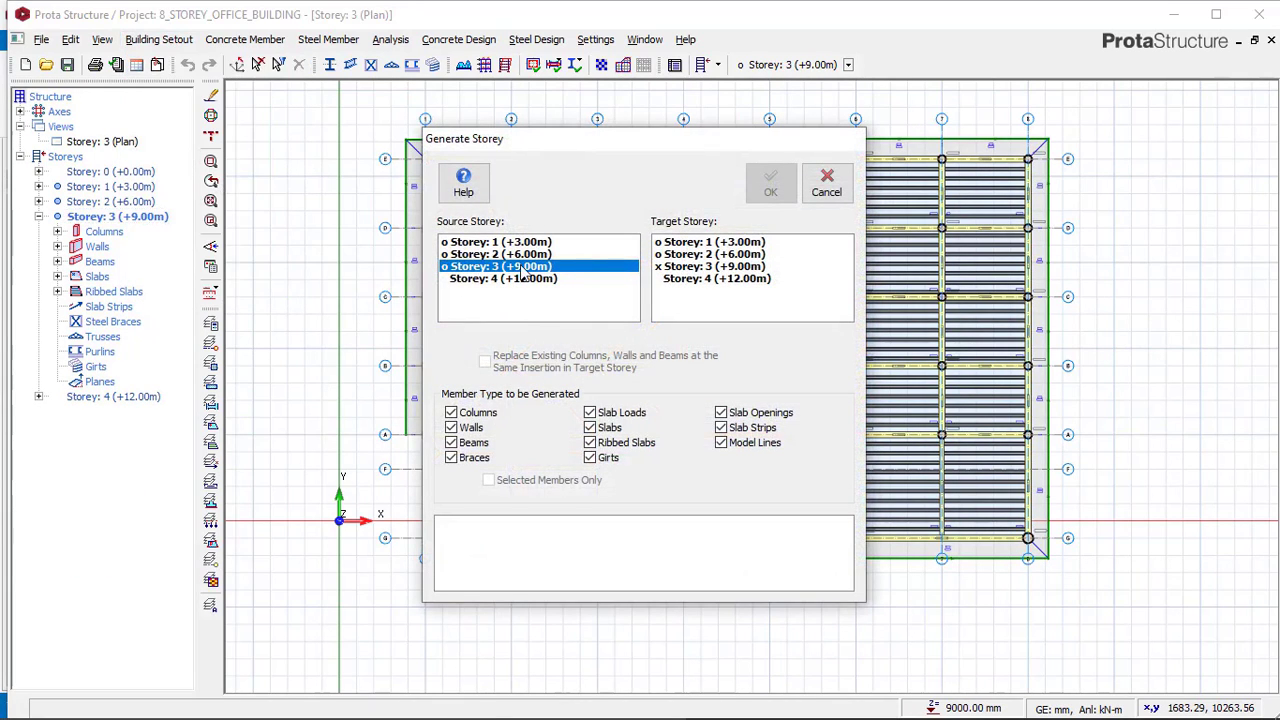
click(695, 283)
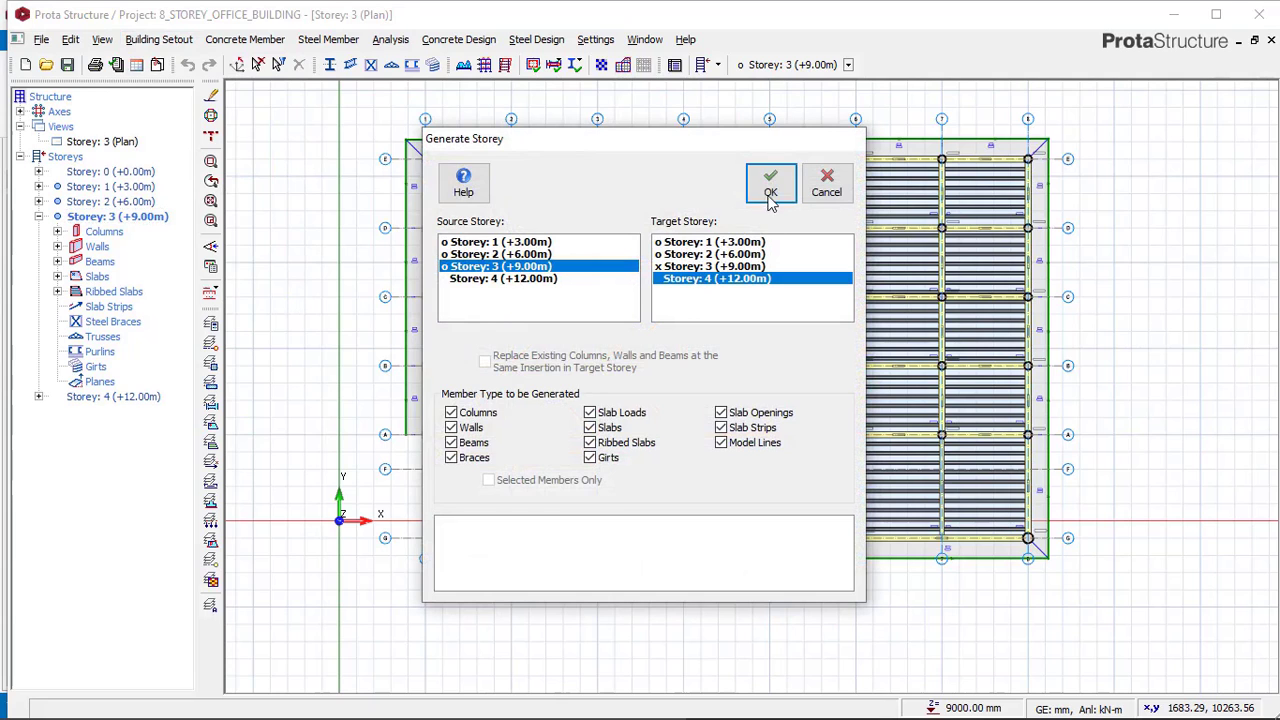
key(Return)
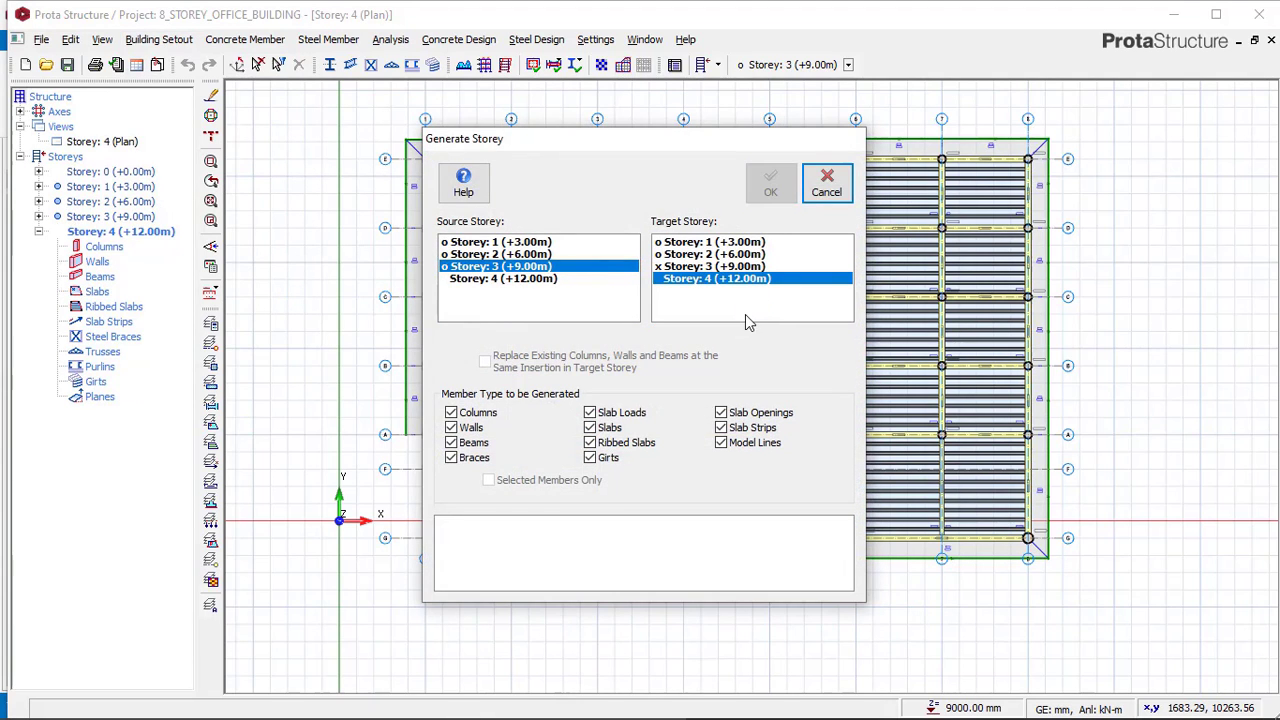
click(826, 192)
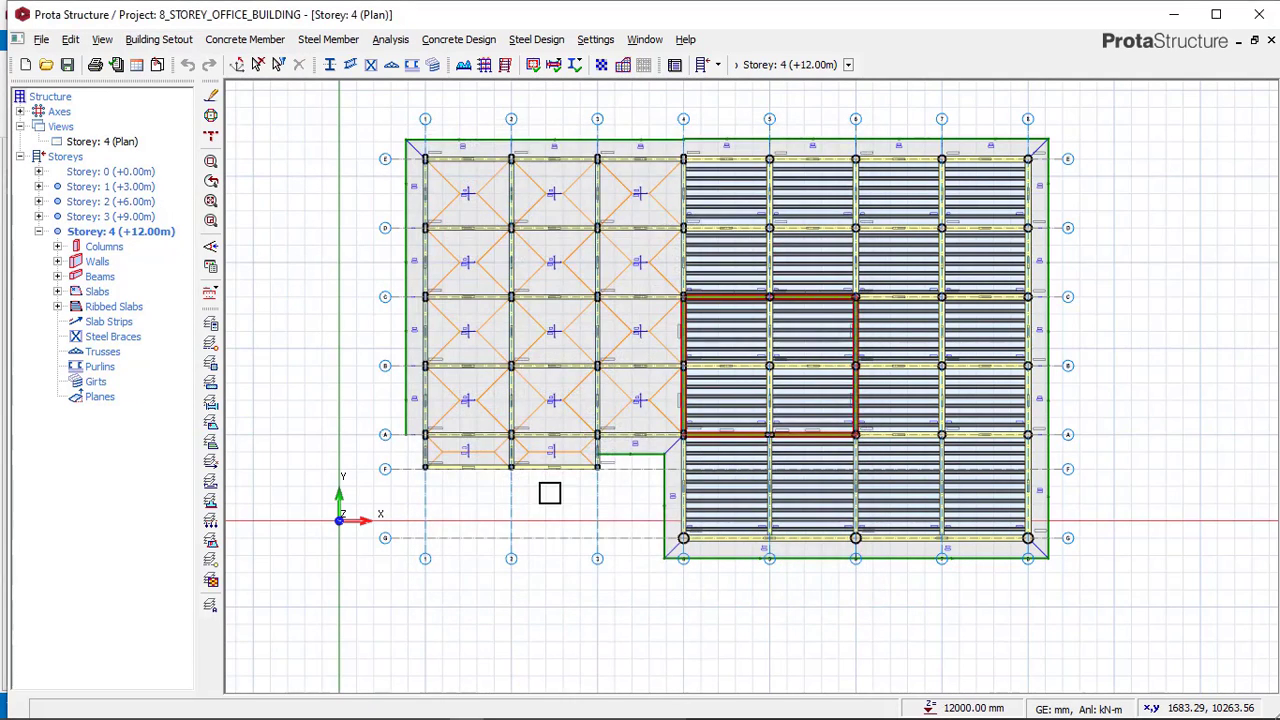
Delete the storey 4 beams and columns south of axis A between axes 1 and 3.
scroll(551, 491, up, 3)
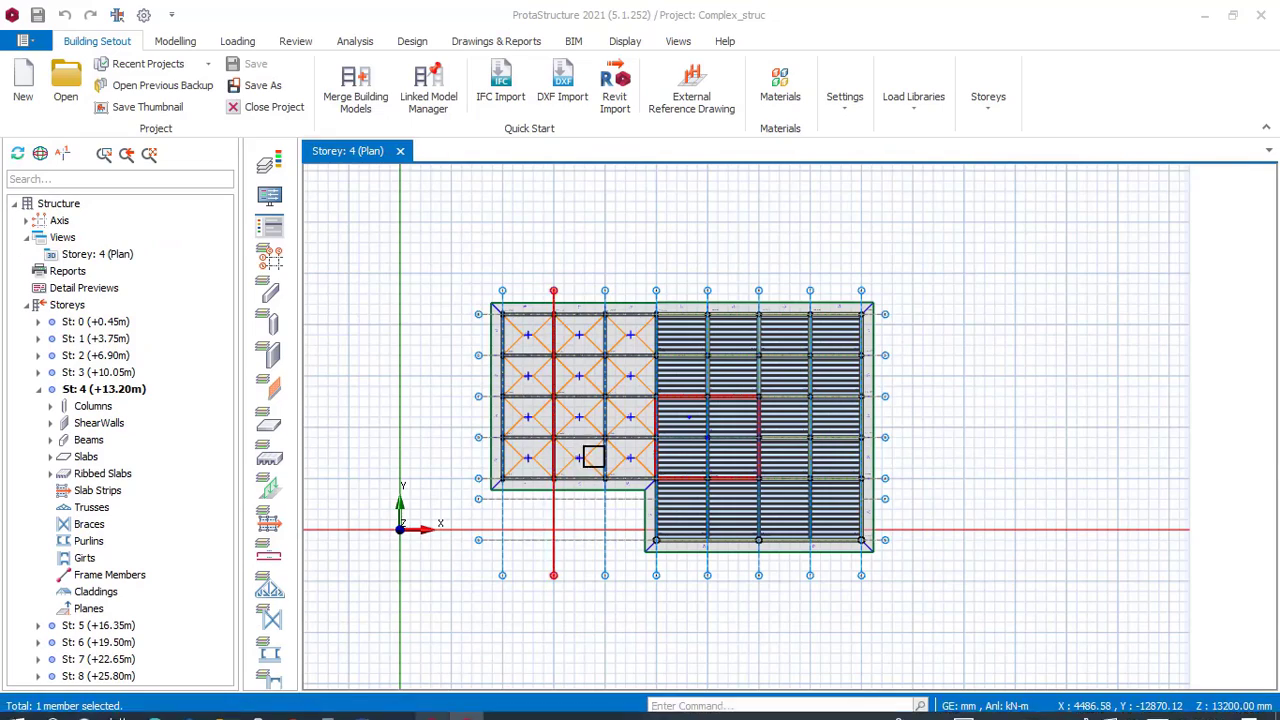
scroll(593, 456, up, 5)
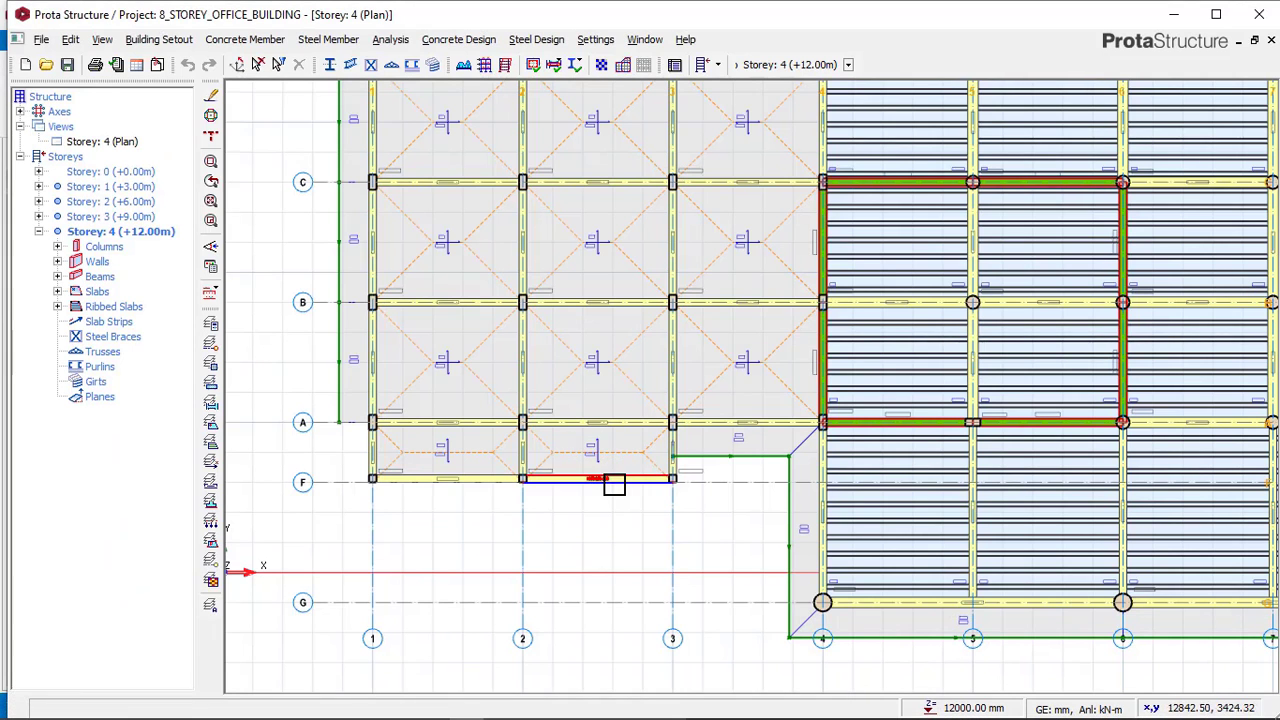
click(614, 482)
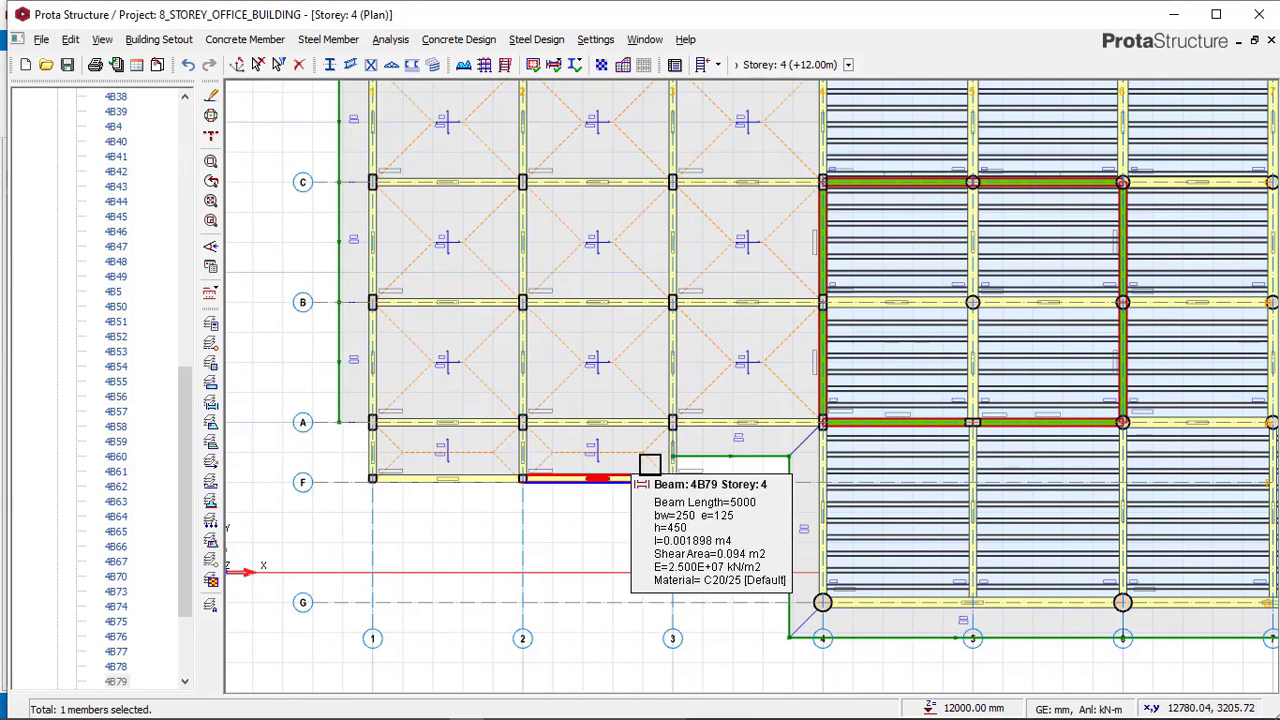
click(647, 460)
click(525, 466)
click(392, 459)
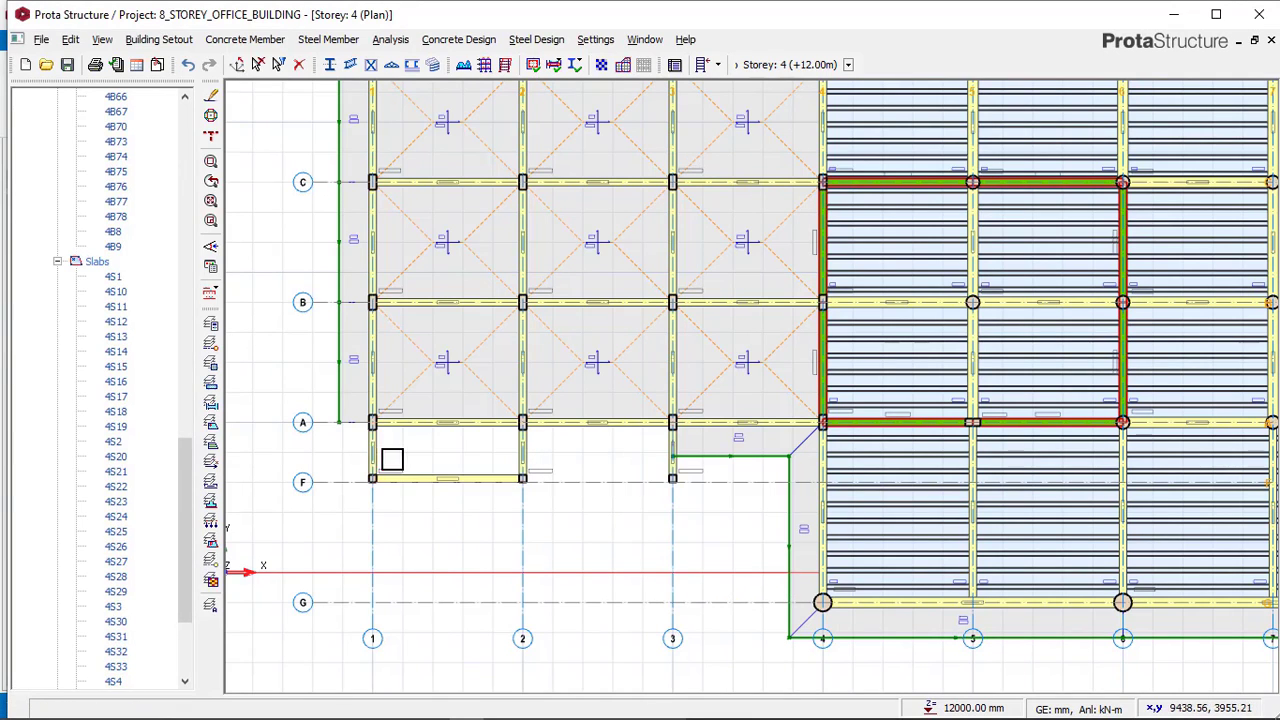
click(526, 458)
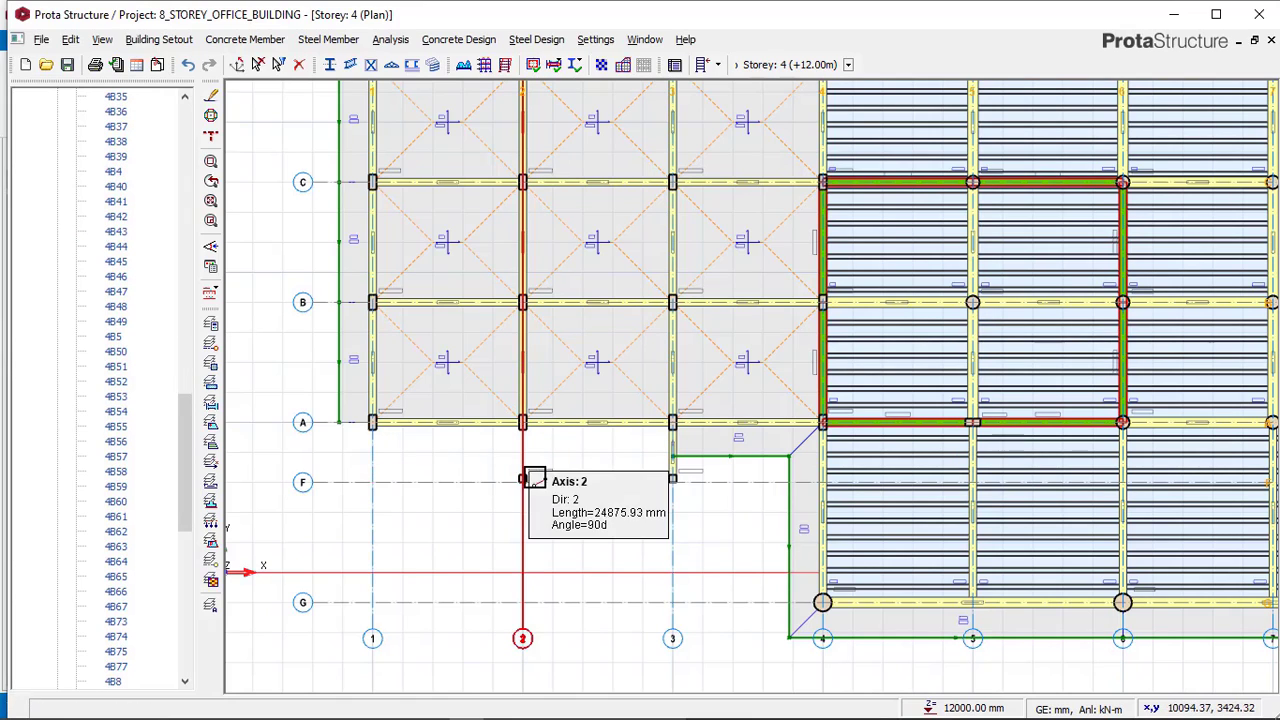
click(528, 478)
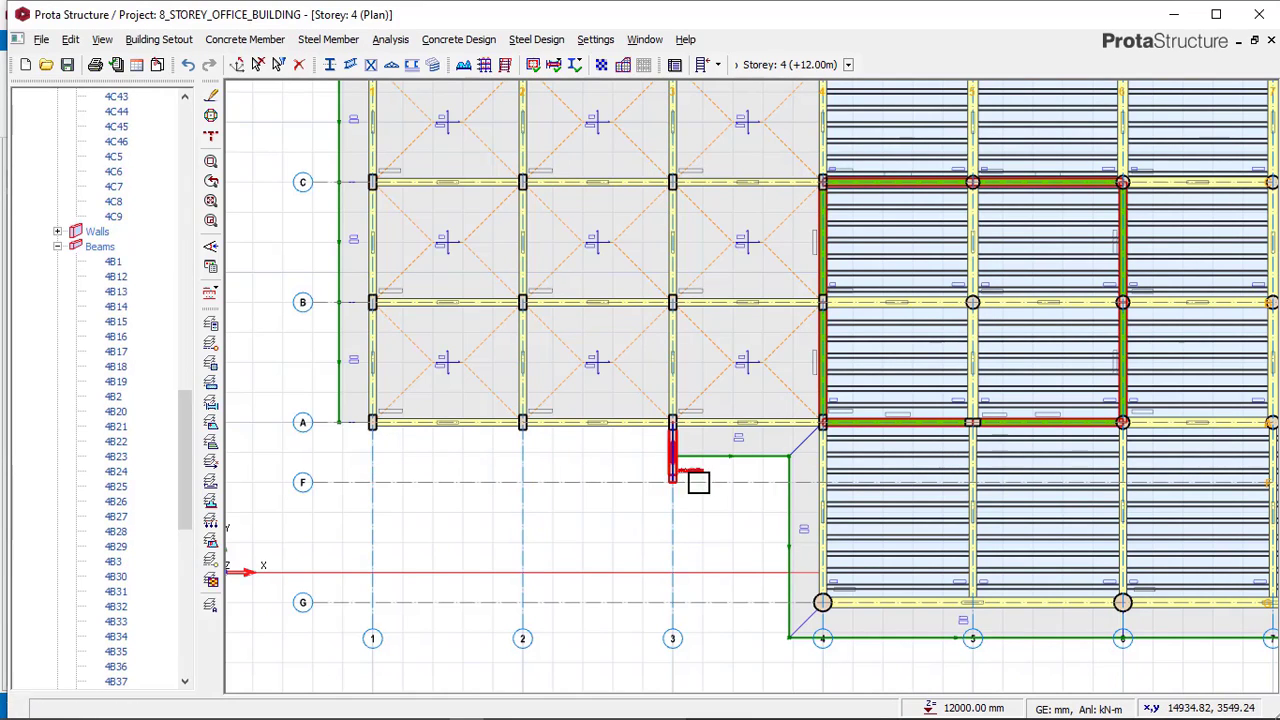
click(672, 478)
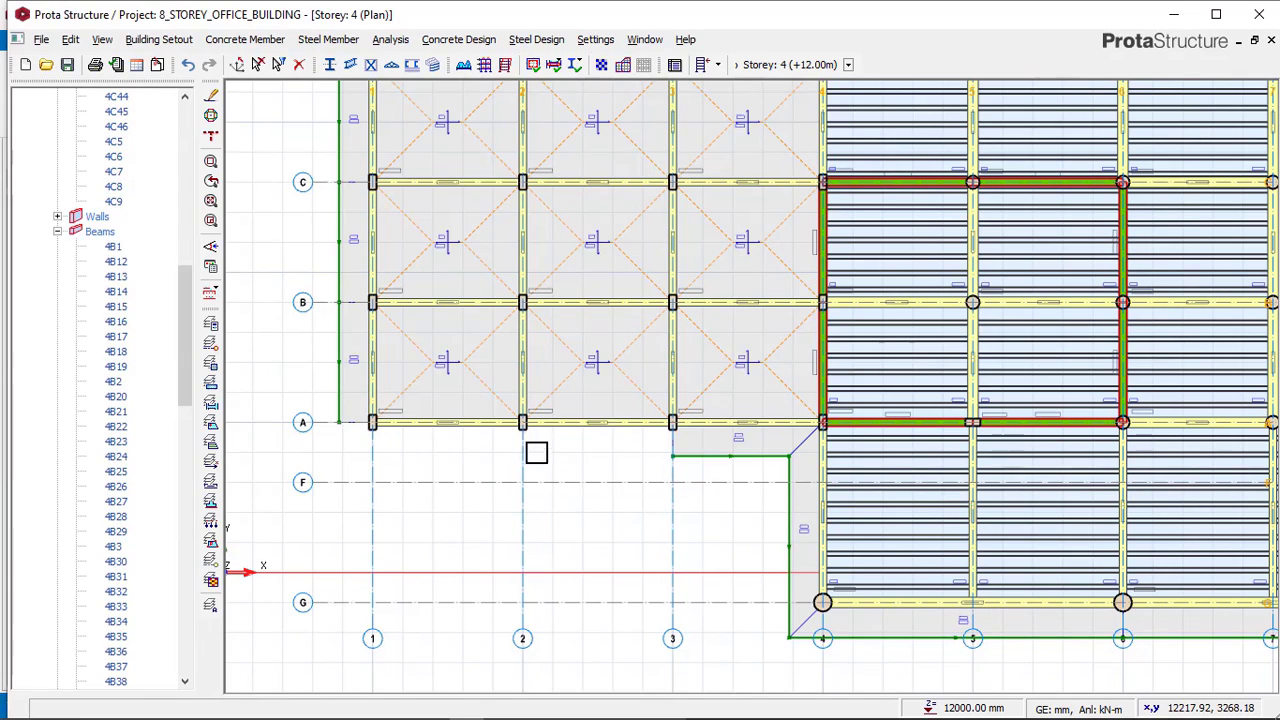
Pick up the existing cantilever slab's properties and insert 1000 mm cantilever slabs along axis A from axis 1 to 3.
click(727, 465)
right_click(725, 462)
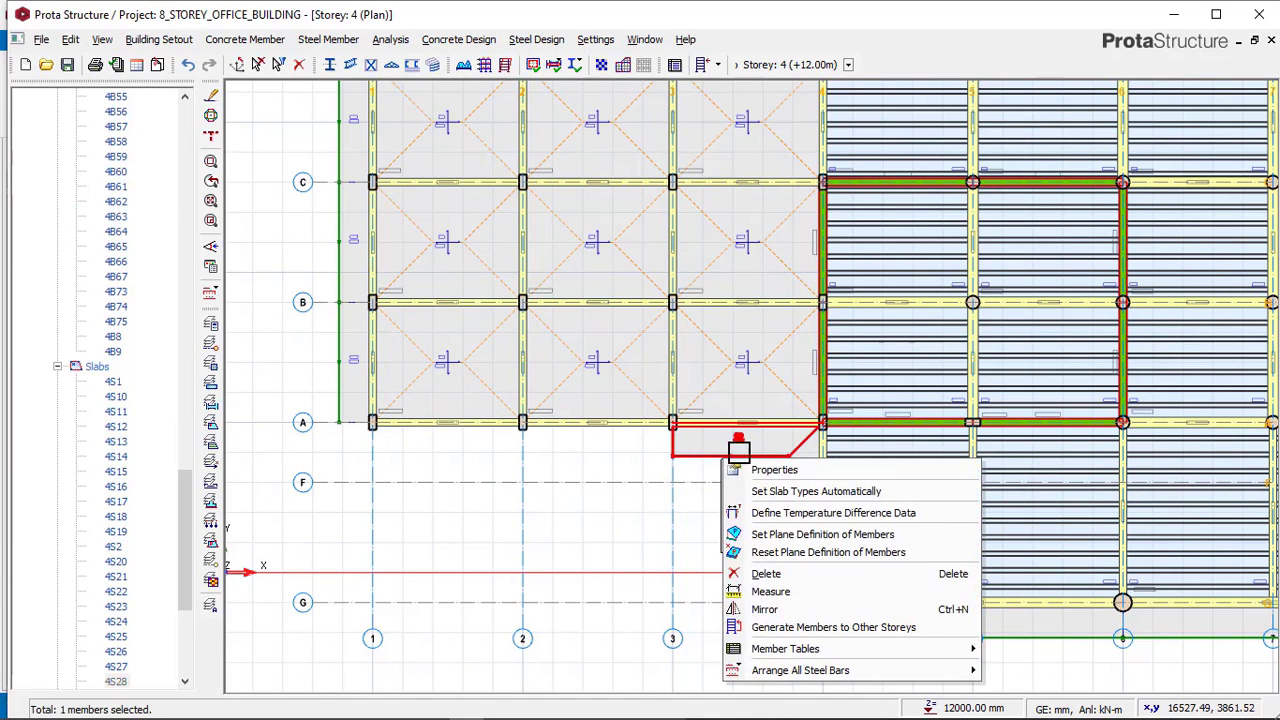
click(776, 469)
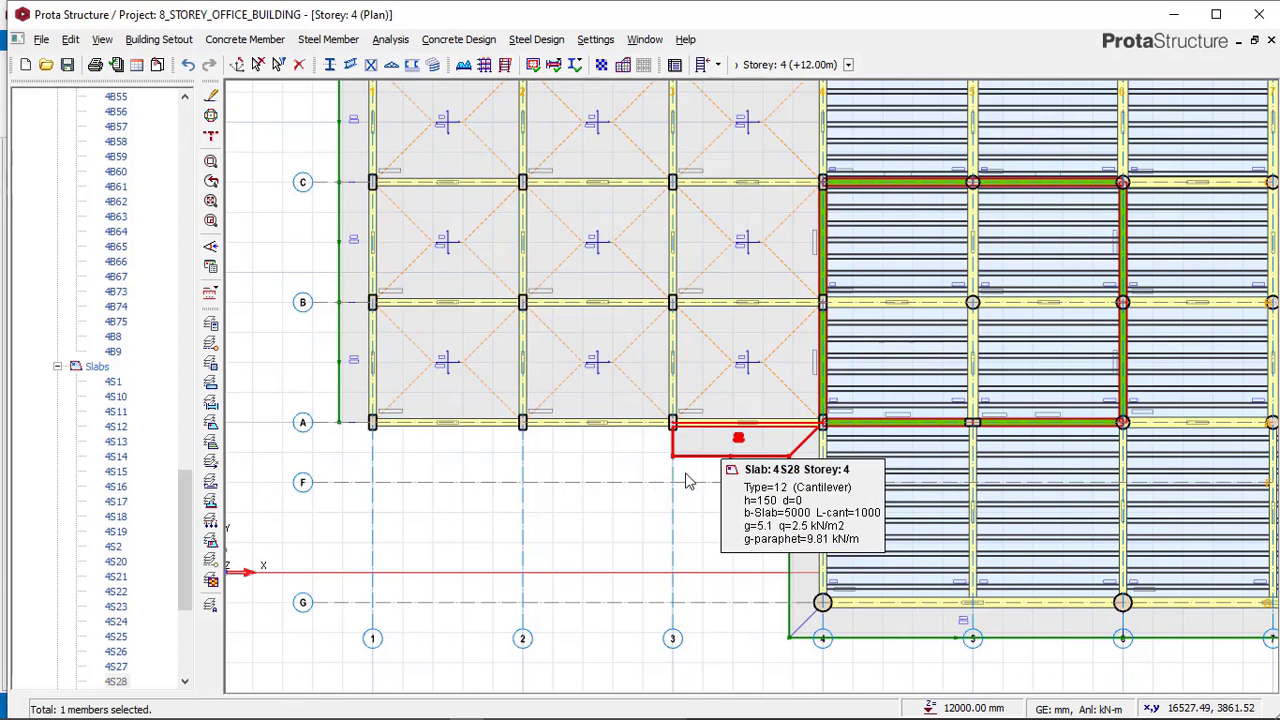
click(516, 416)
click(519, 432)
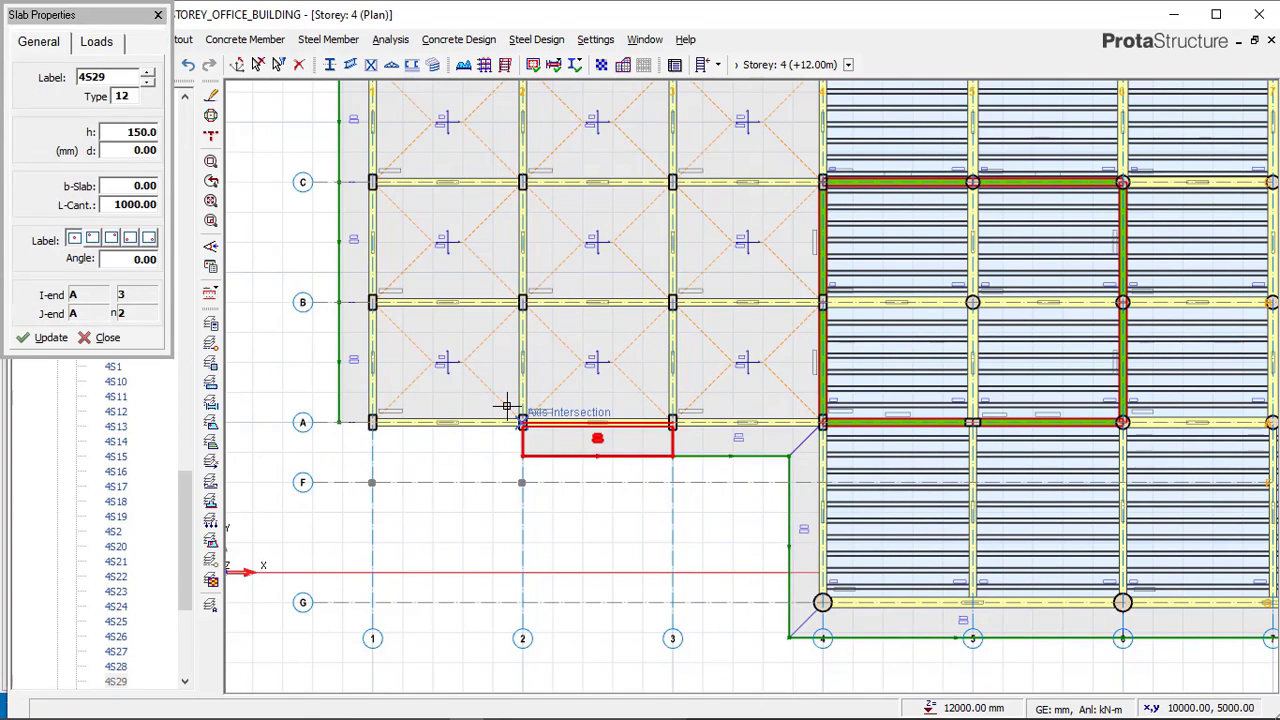
click(356, 409)
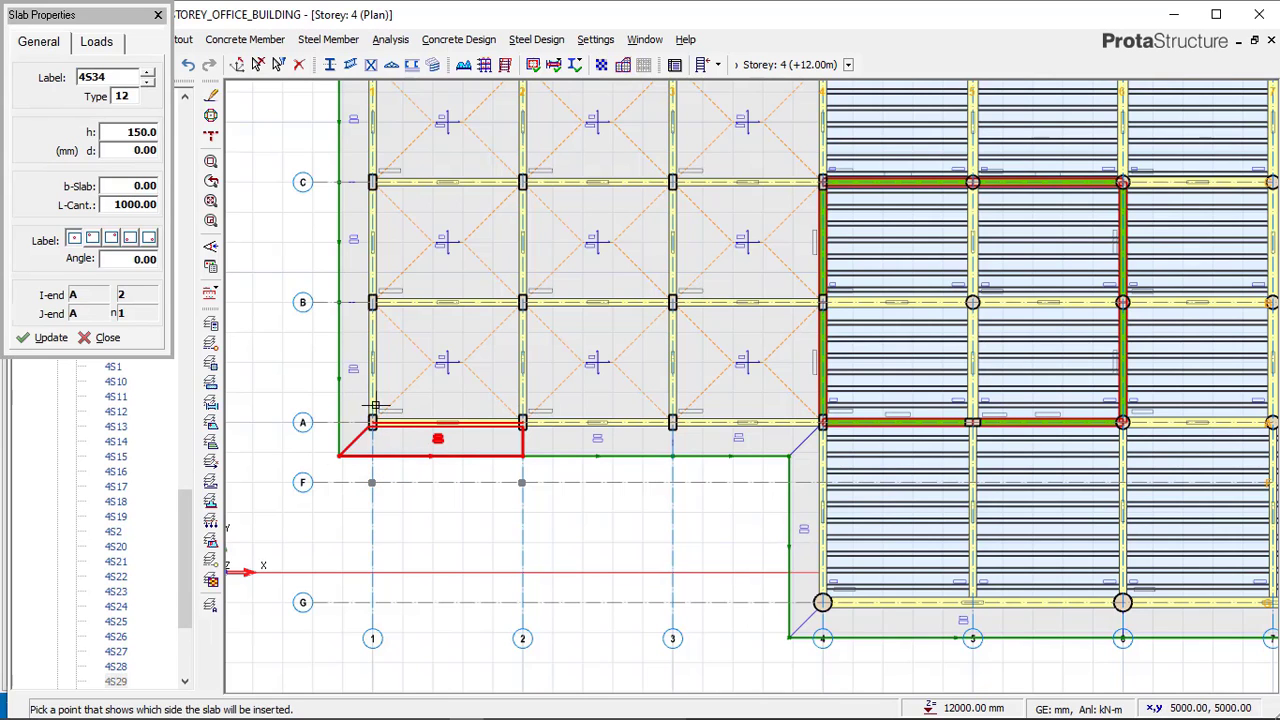
click(397, 490)
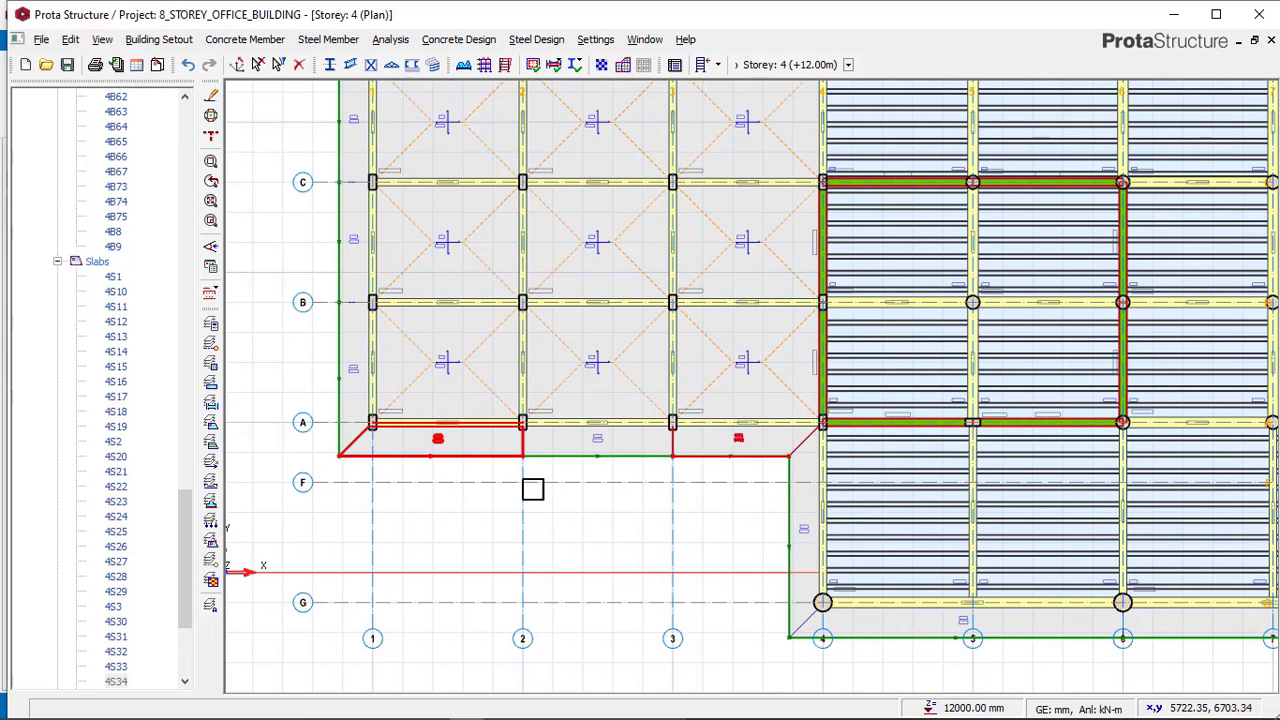
Compare the storey 4 plan with the reference model's storey 4.
scroll(532, 489, up, 2)
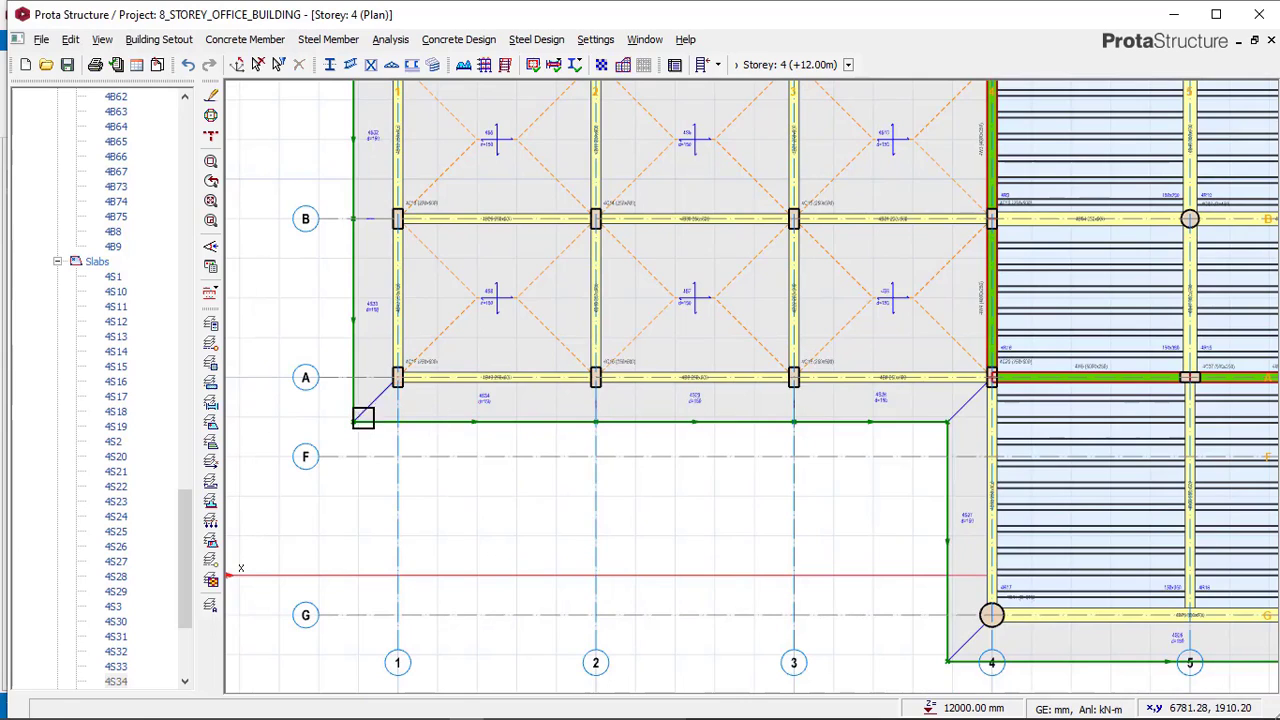
scroll(477, 491, down, 5)
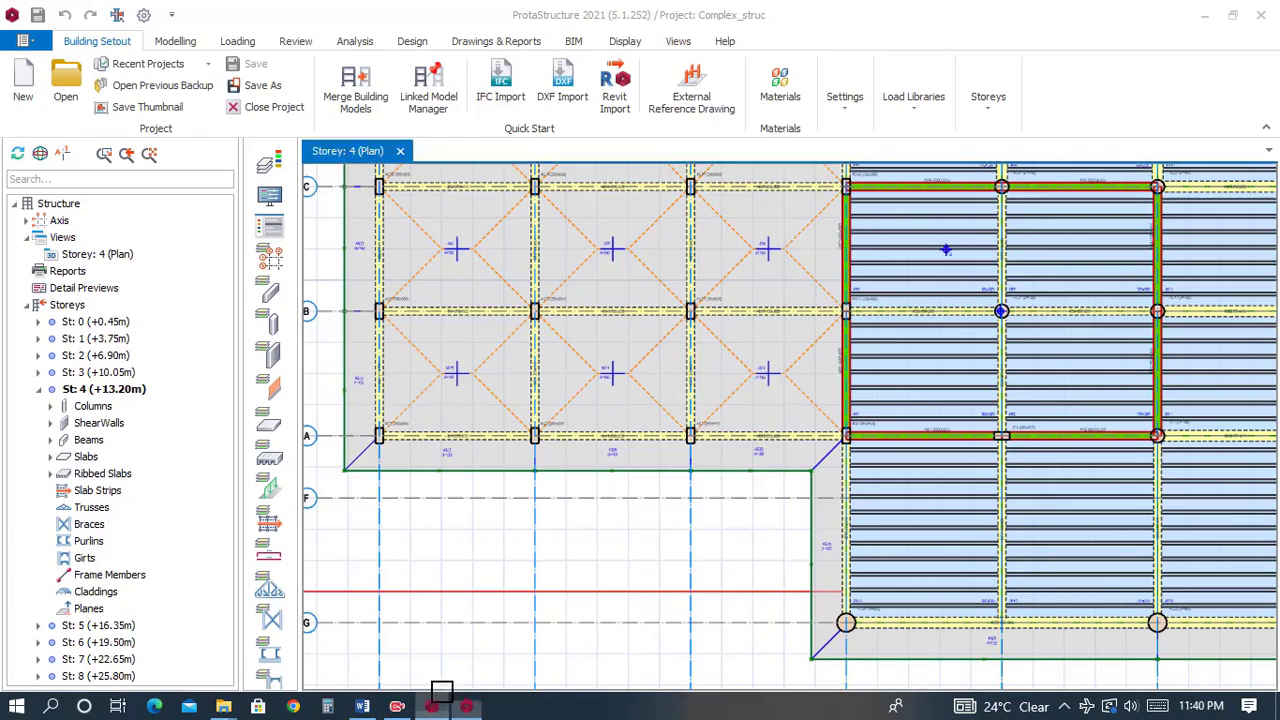
scroll(526, 426, down, 3)
scroll(563, 274, up, 2)
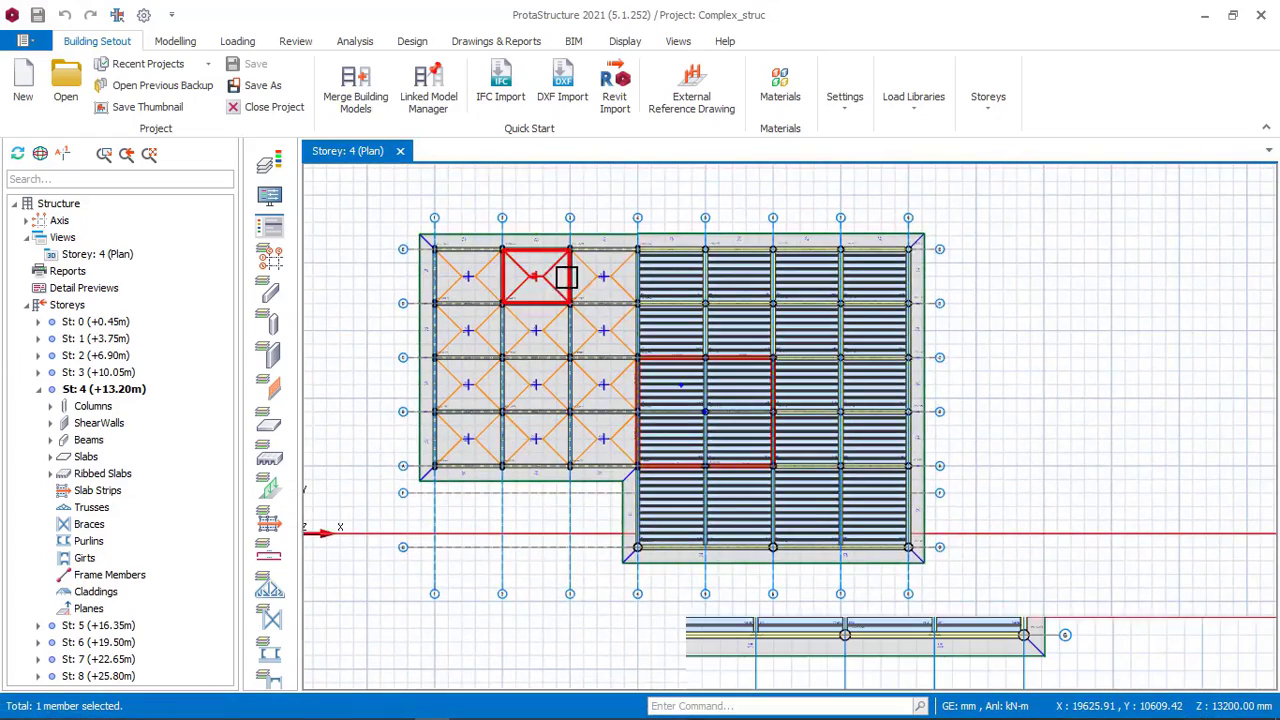
Open a 3D view of storey 4 in the own model and orbit around it to compare with the reference.
scroll(629, 206, down, 1)
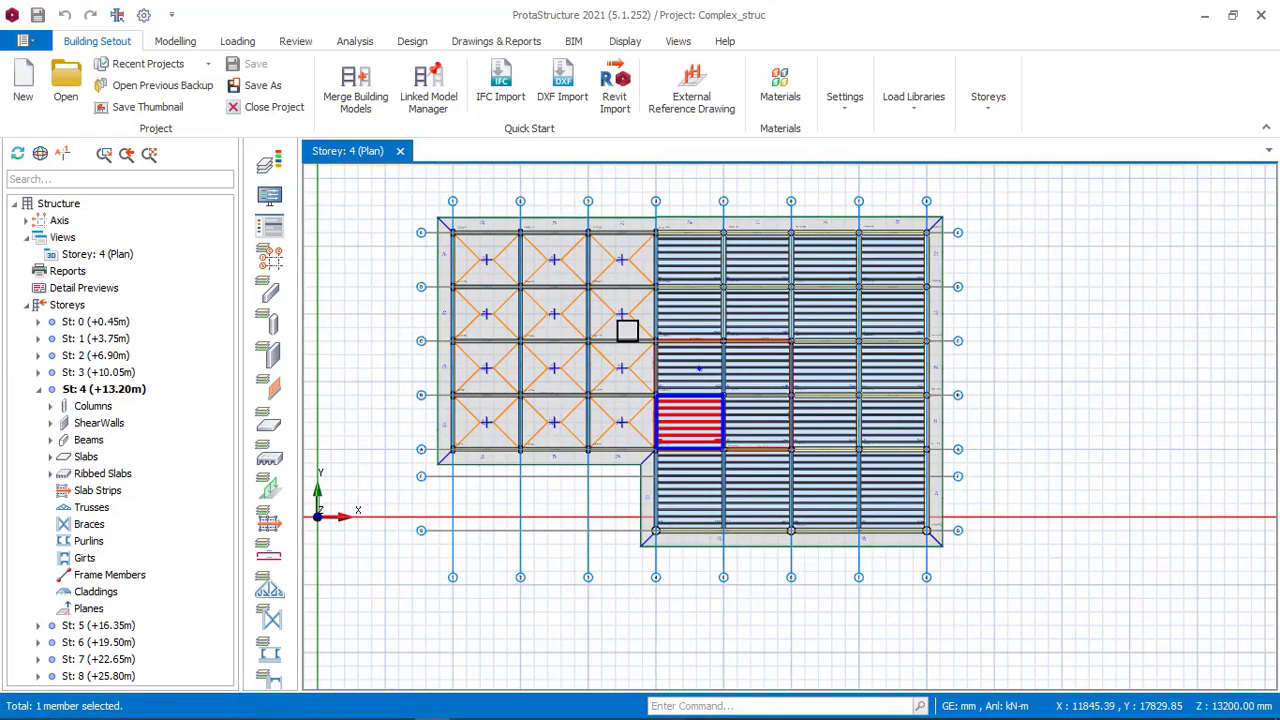
click(452, 705)
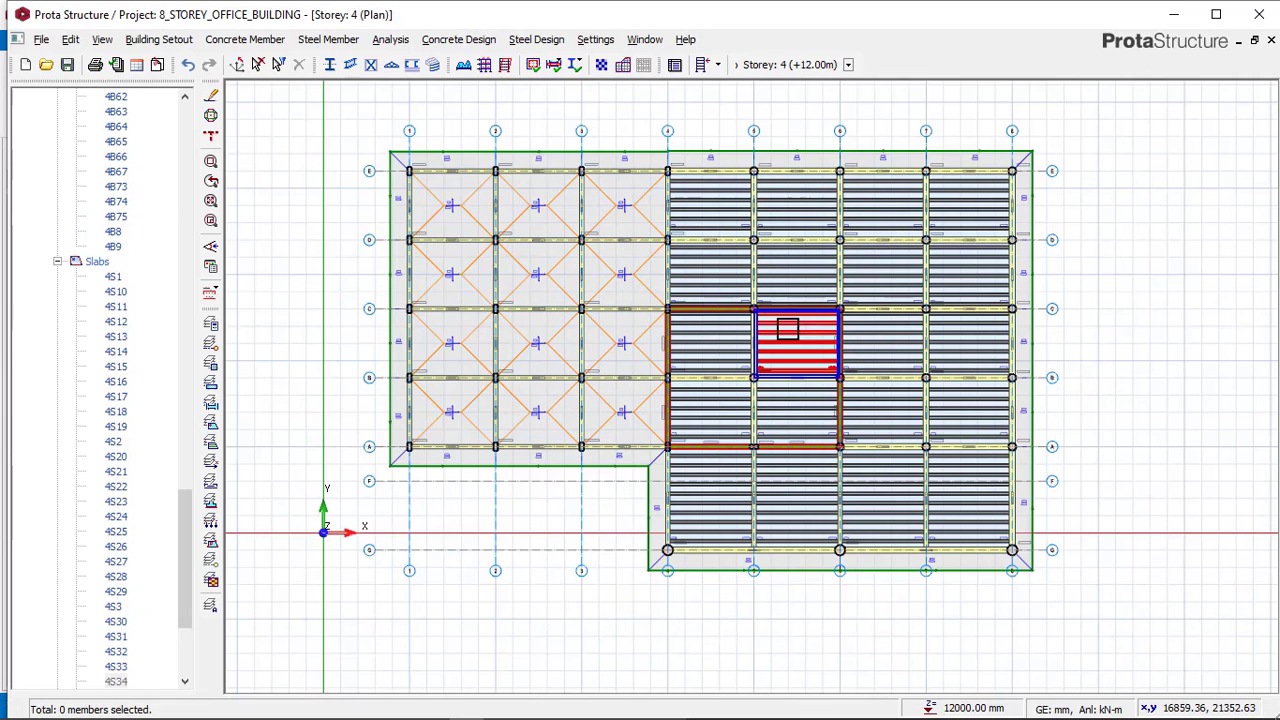
drag(186, 550, 186, 166)
click(126, 143)
right_click(128, 146)
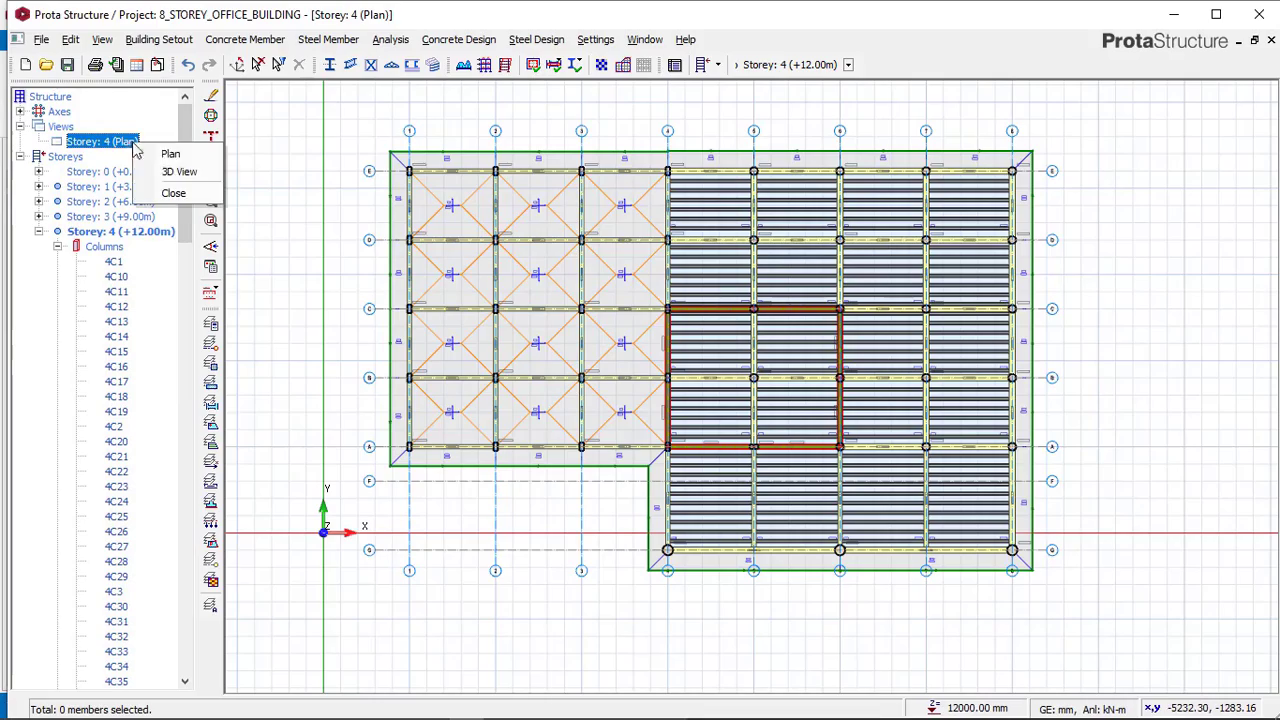
click(172, 172)
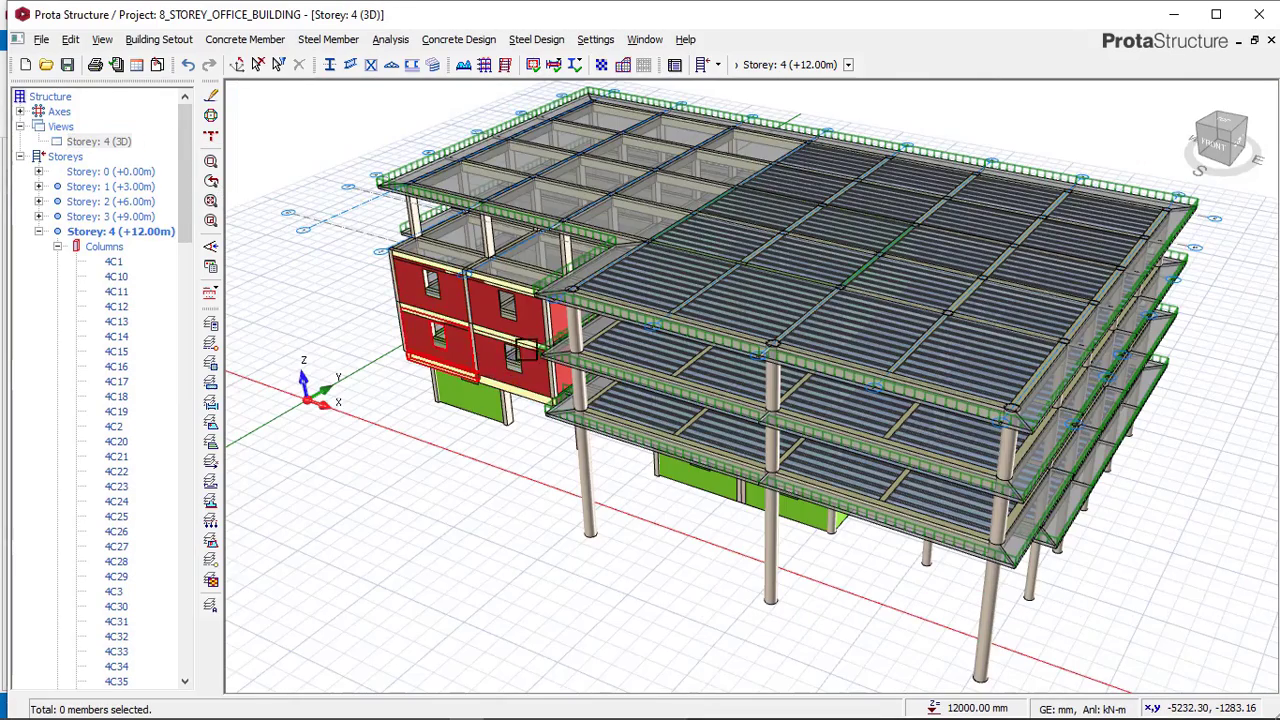
middle_drag(562, 332, 694, 314)
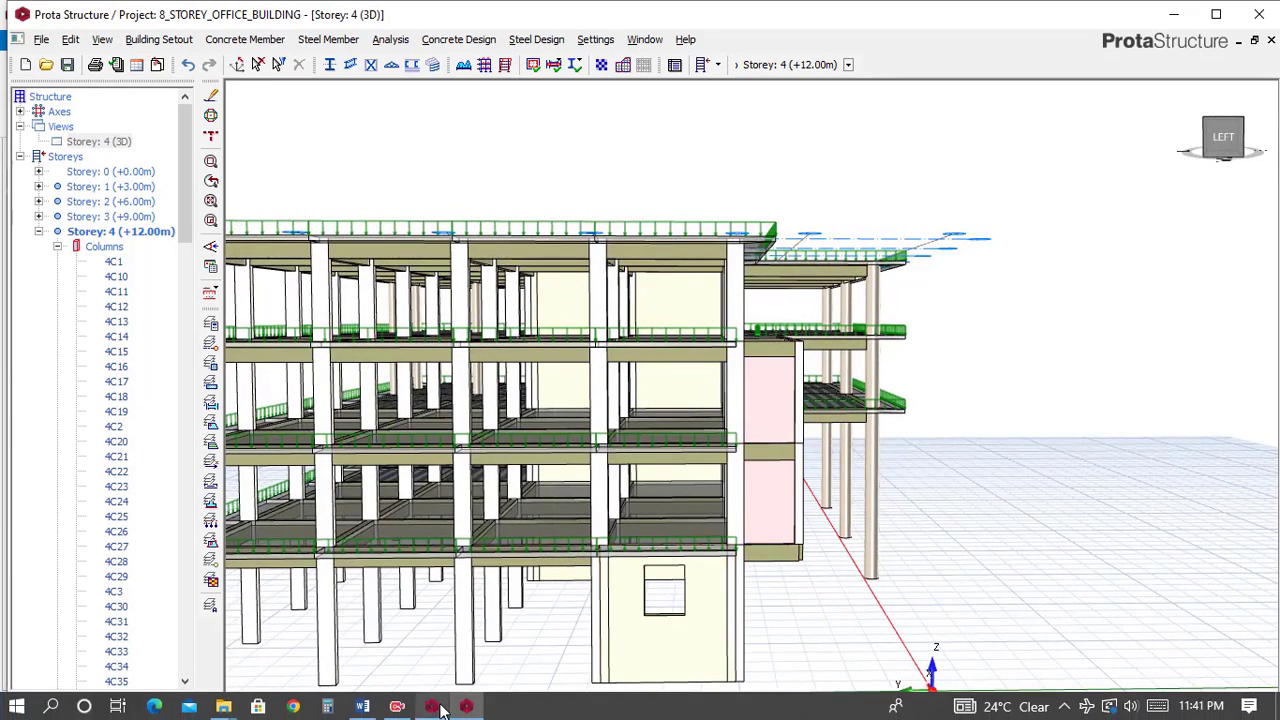
Open a 3D view of storey 4 in the reference model and orbit and zoom around the building.
click(458, 712)
right_click(118, 258)
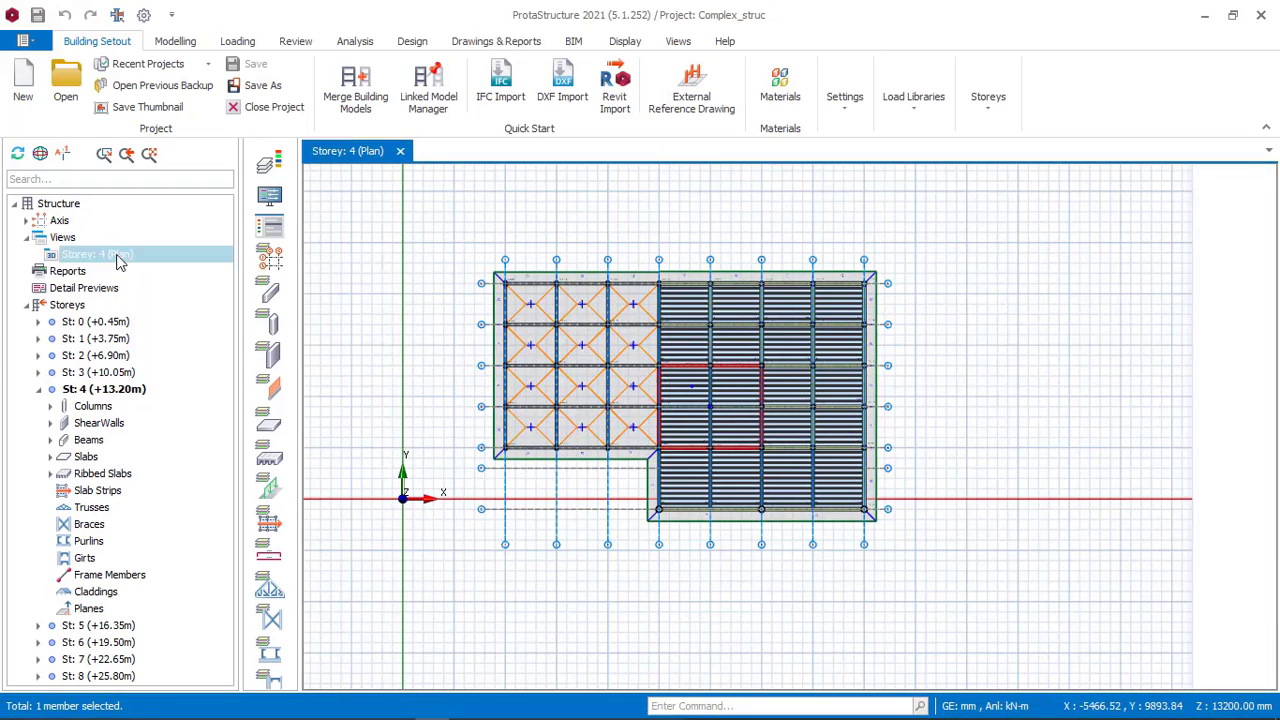
click(172, 268)
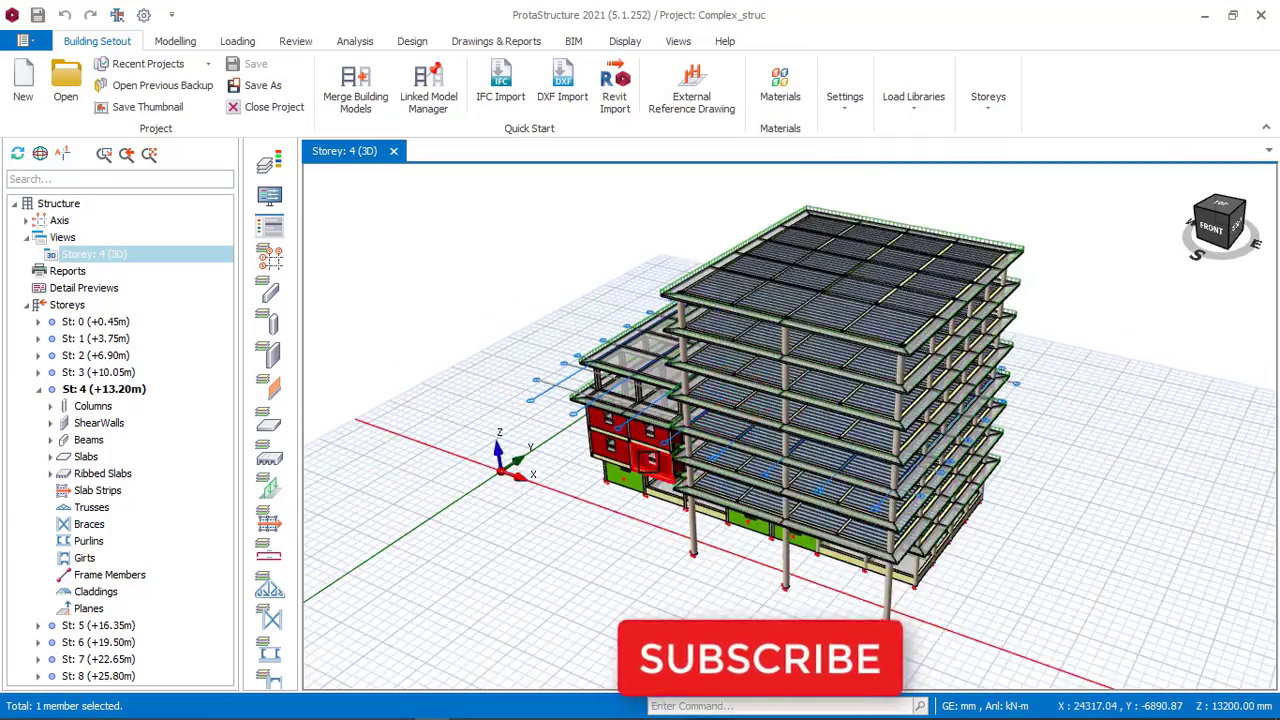
middle_drag(650, 461, 790, 440)
scroll(840, 464, up, 2)
scroll(840, 464, down, 1)
scroll(825, 475, up, 5)
middle_drag(787, 485, 789, 512)
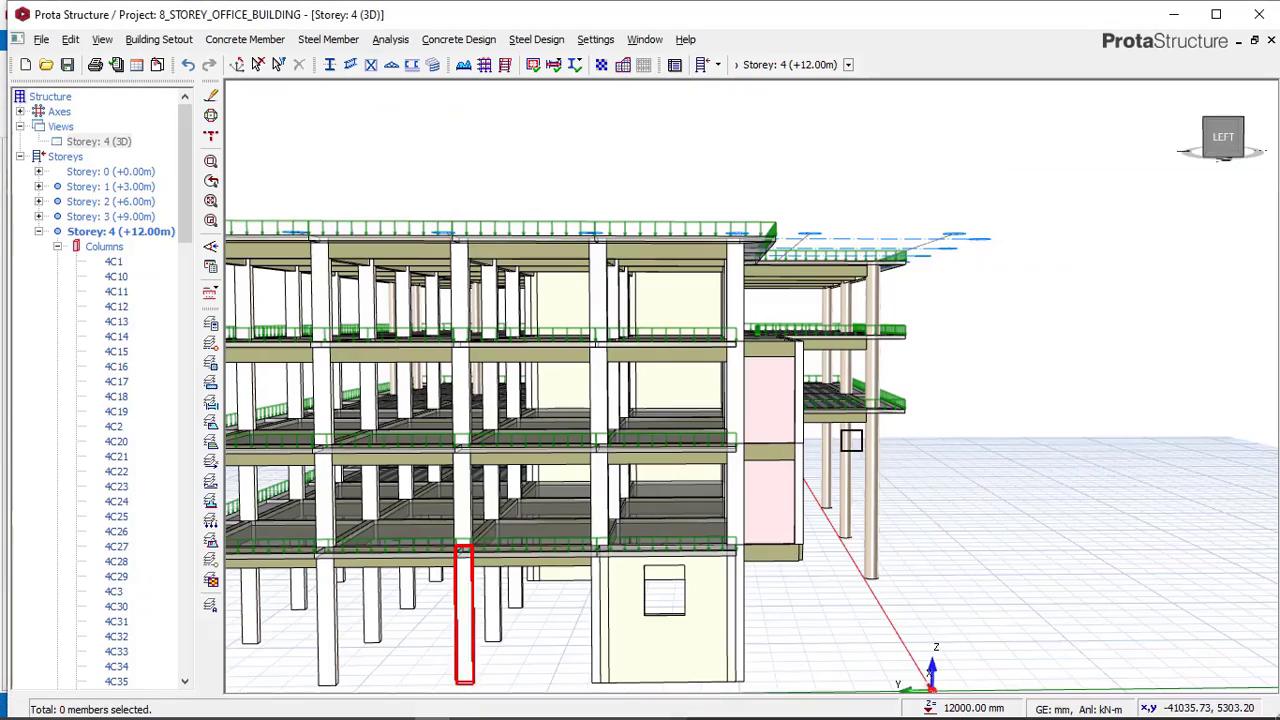
Inspect the beams at the wall edge in the own model, then show storey 3 in plan view.
scroll(815, 388, up, 5)
mouse_move(795, 376)
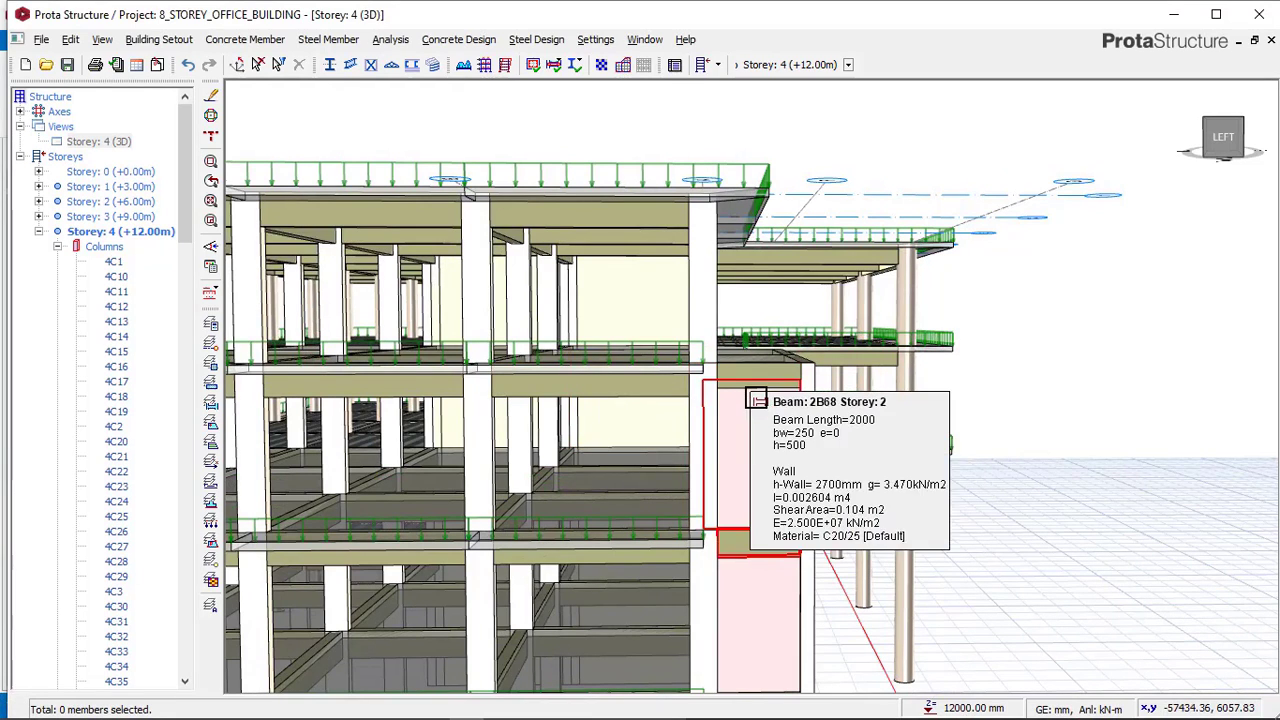
mouse_move(607, 407)
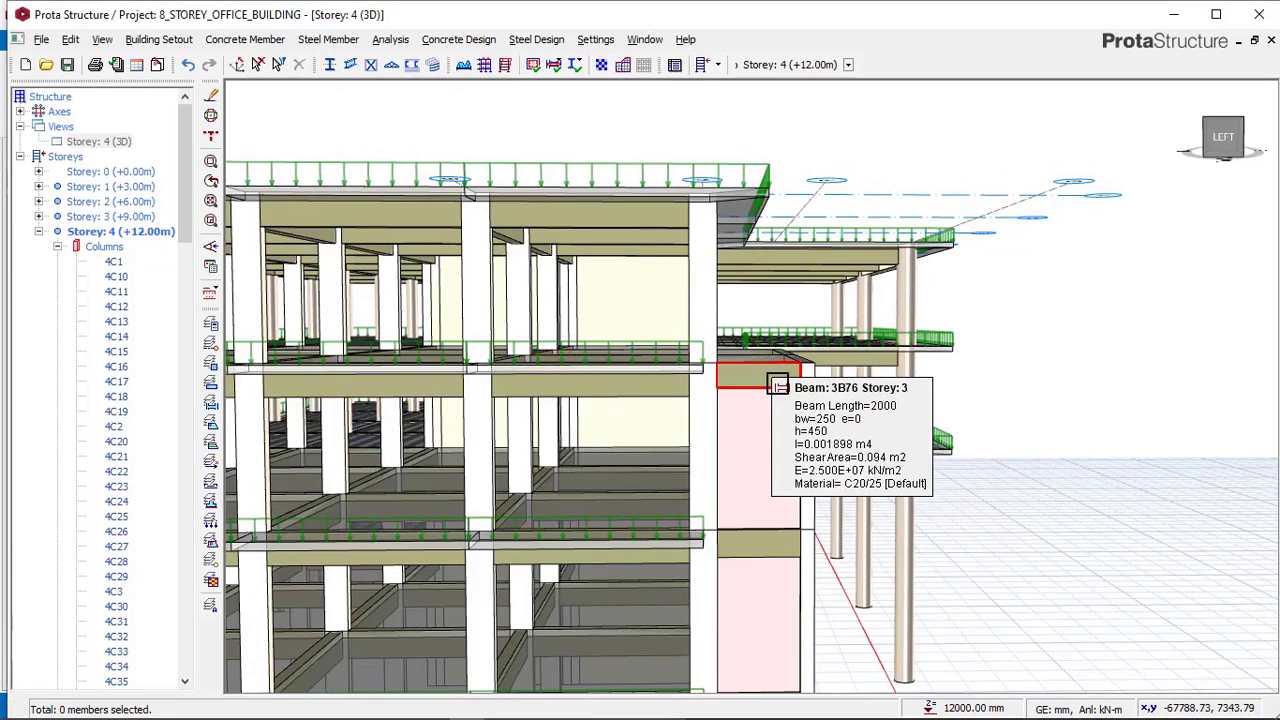
double_click(118, 216)
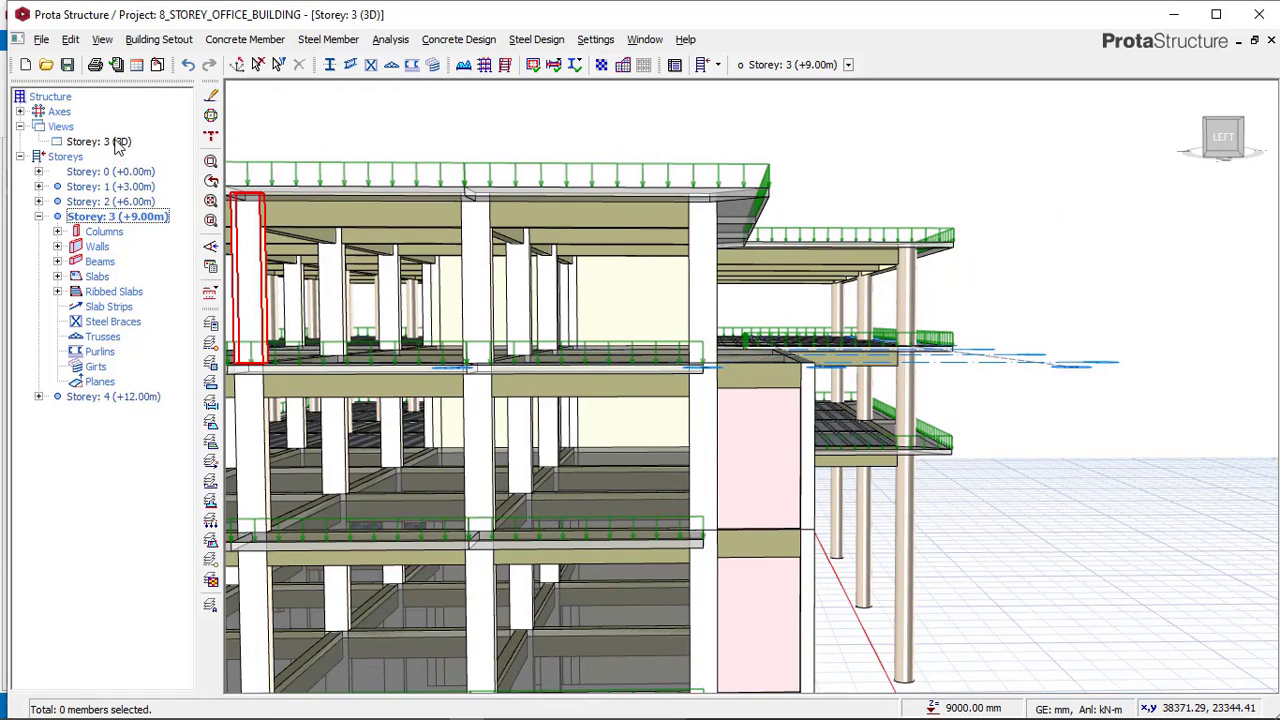
right_click(115, 143)
click(152, 149)
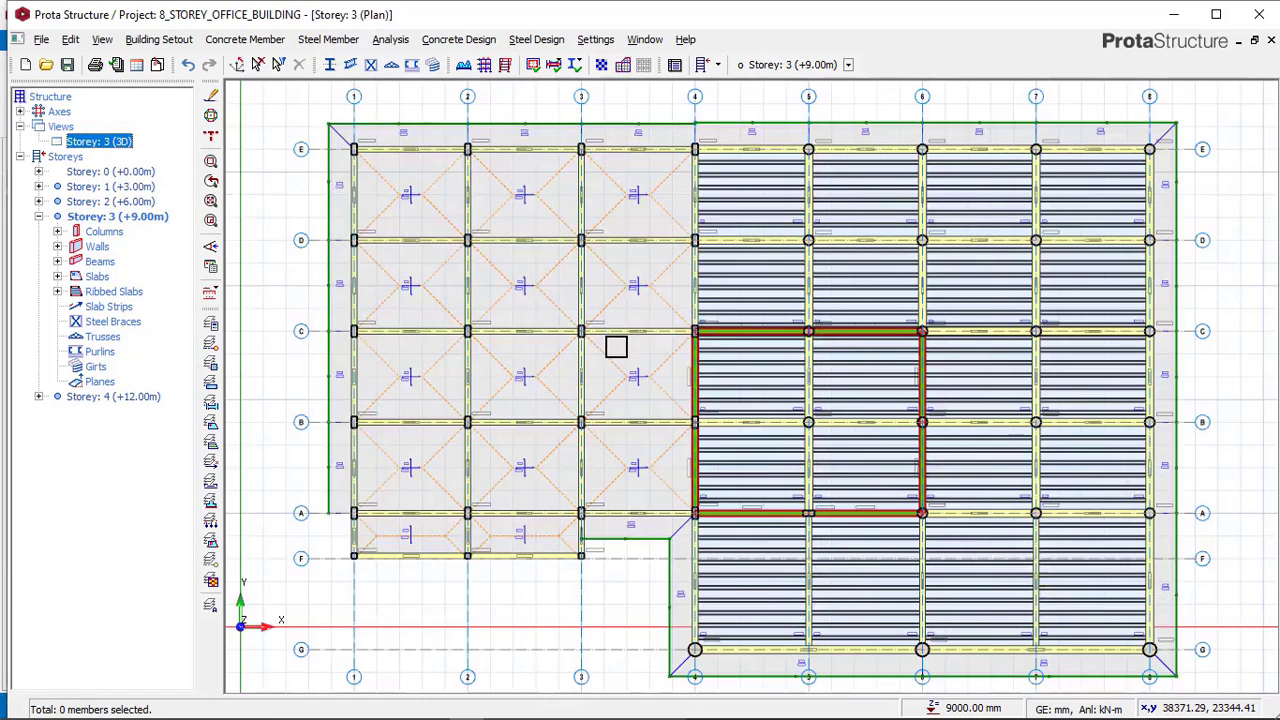
scroll(659, 355, down, 1)
scroll(440, 520, up, 3)
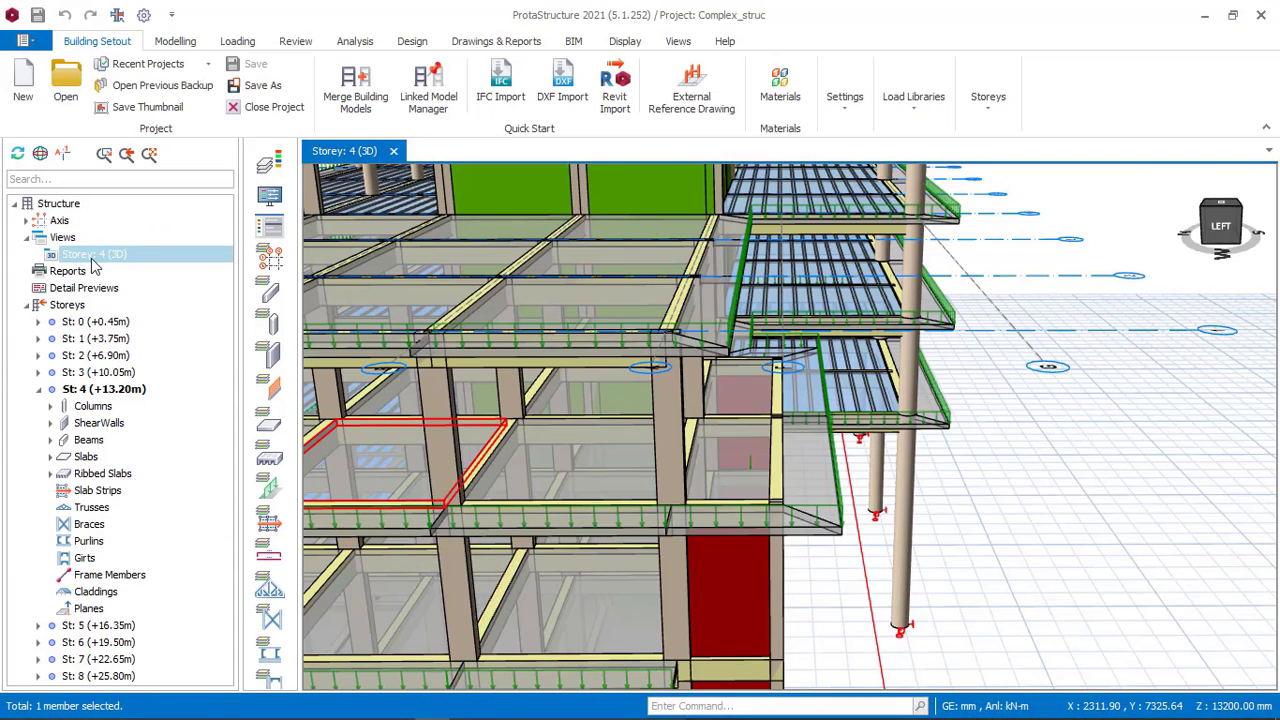
Show the reference model's storey 3 in plan view to compare its cantilever slabs.
right_click(92, 262)
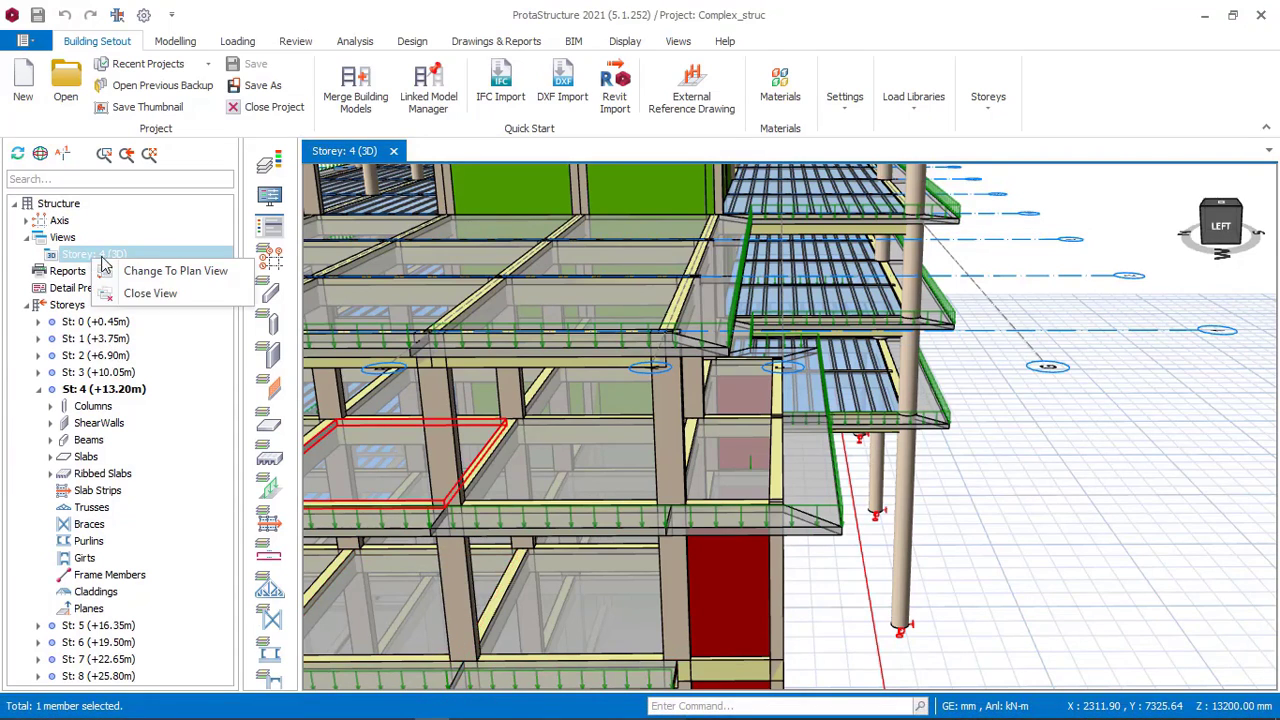
click(125, 275)
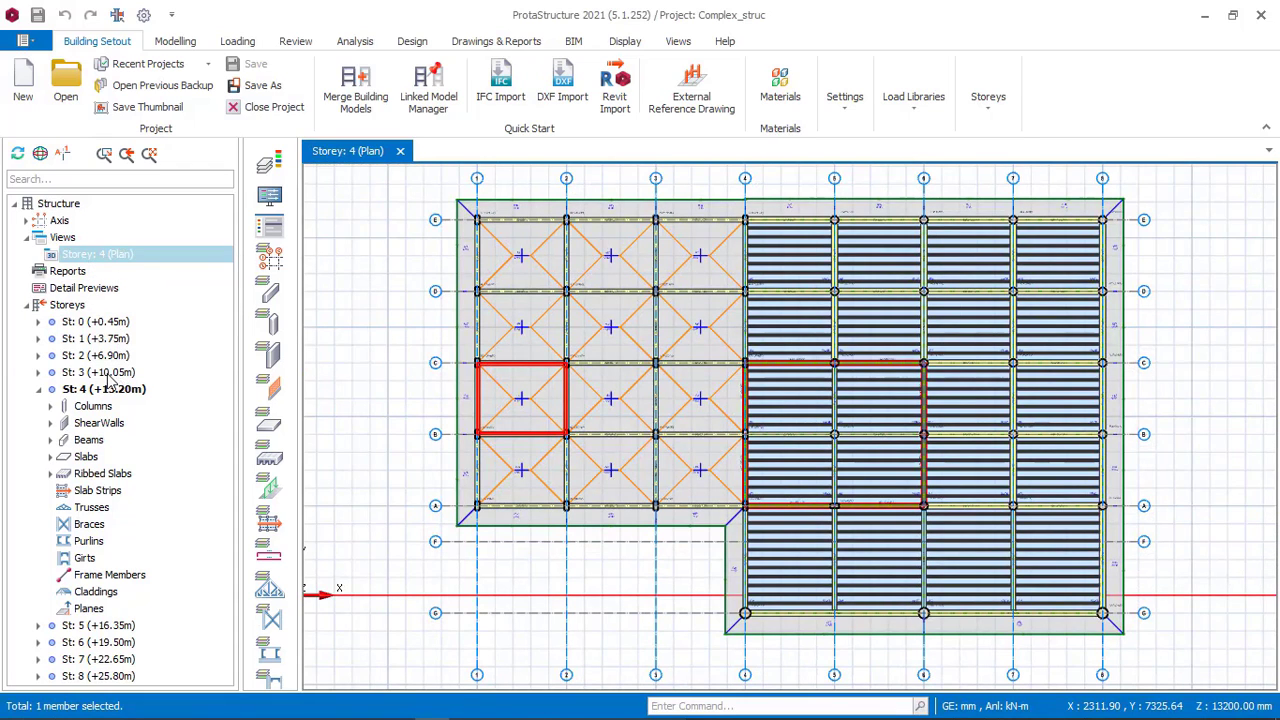
click(106, 373)
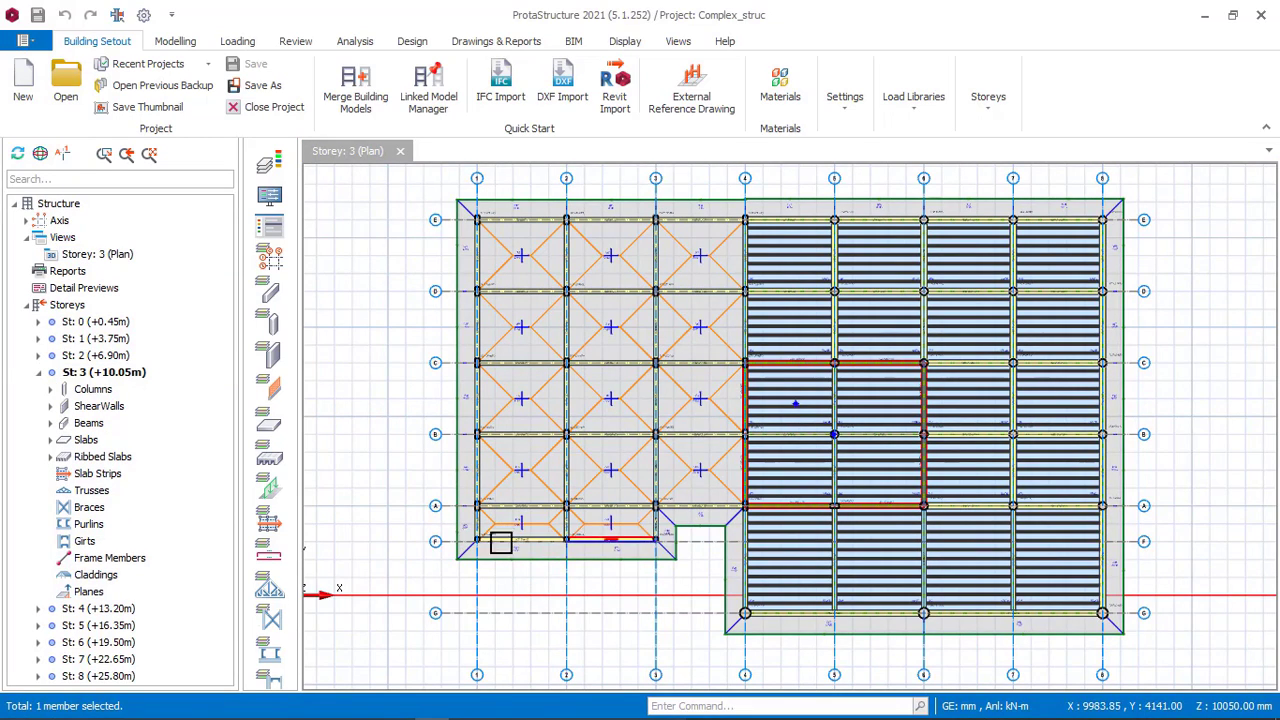
Pick up the existing cantilever slab's properties on storey 3 and insert a 1000 mm cantilever slab along axis 1 between axes A and F.
mouse_move(559, 706)
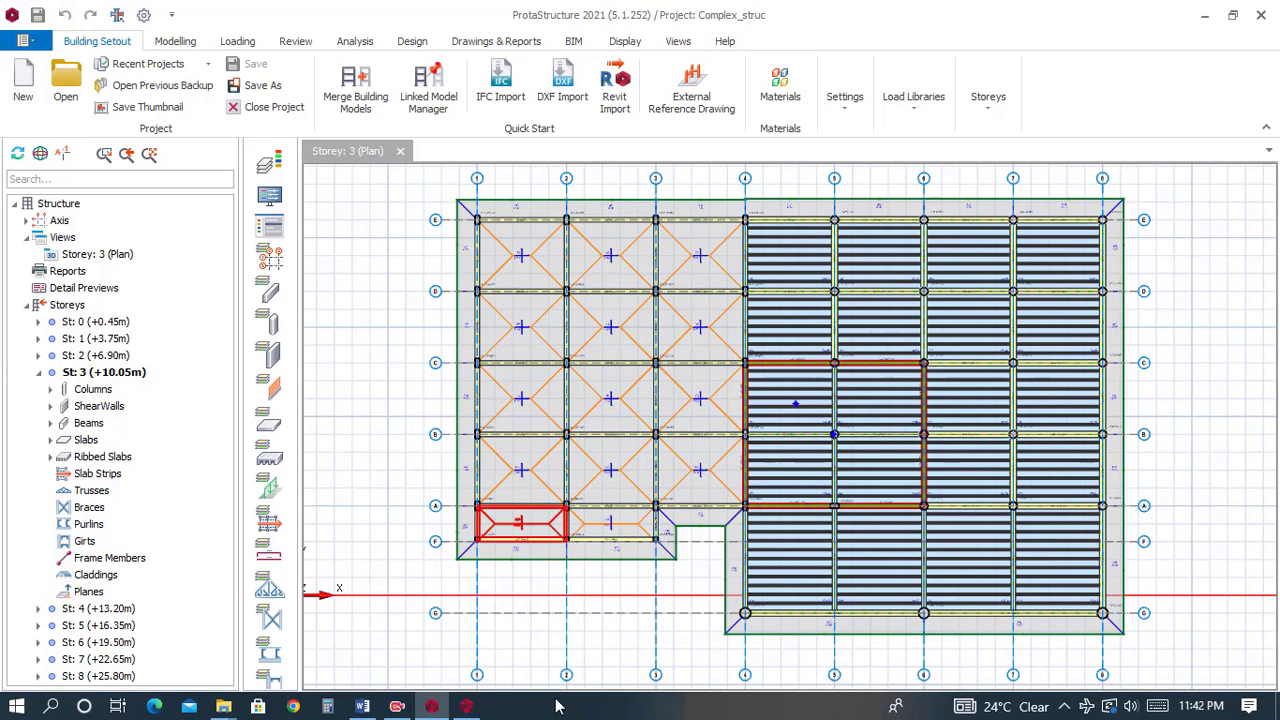
click(470, 708)
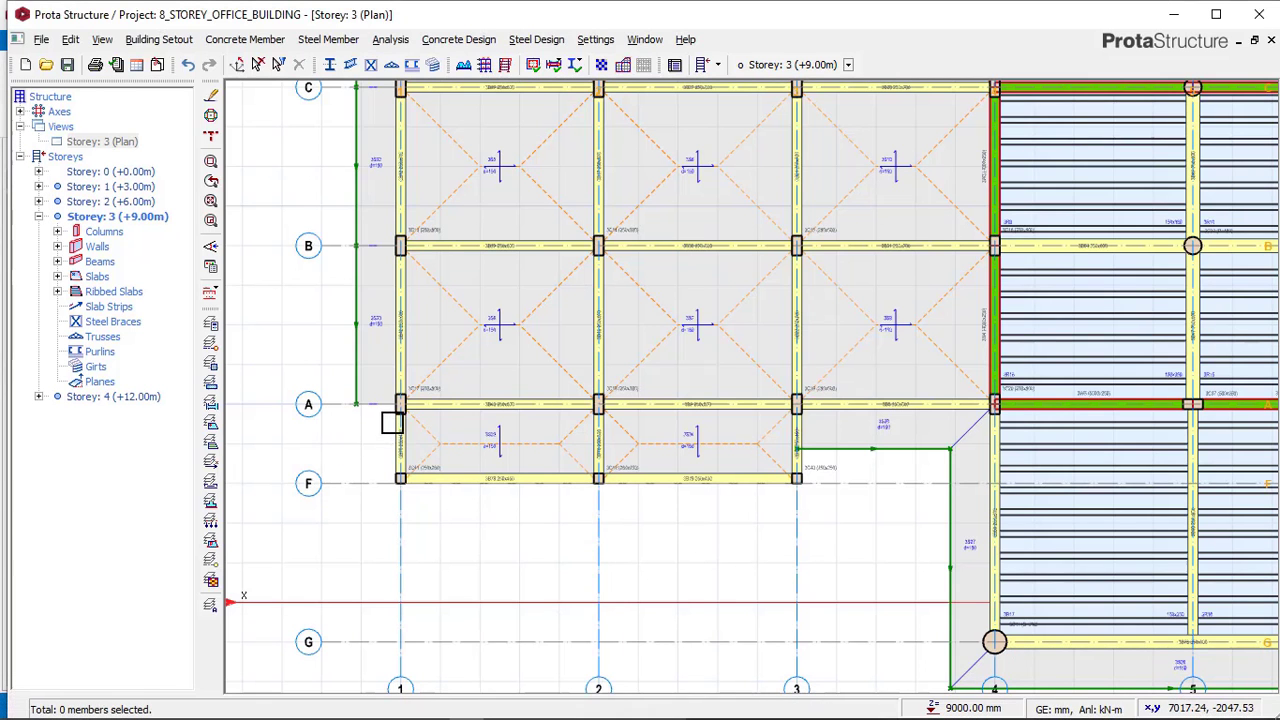
click(352, 370)
right_click(347, 365)
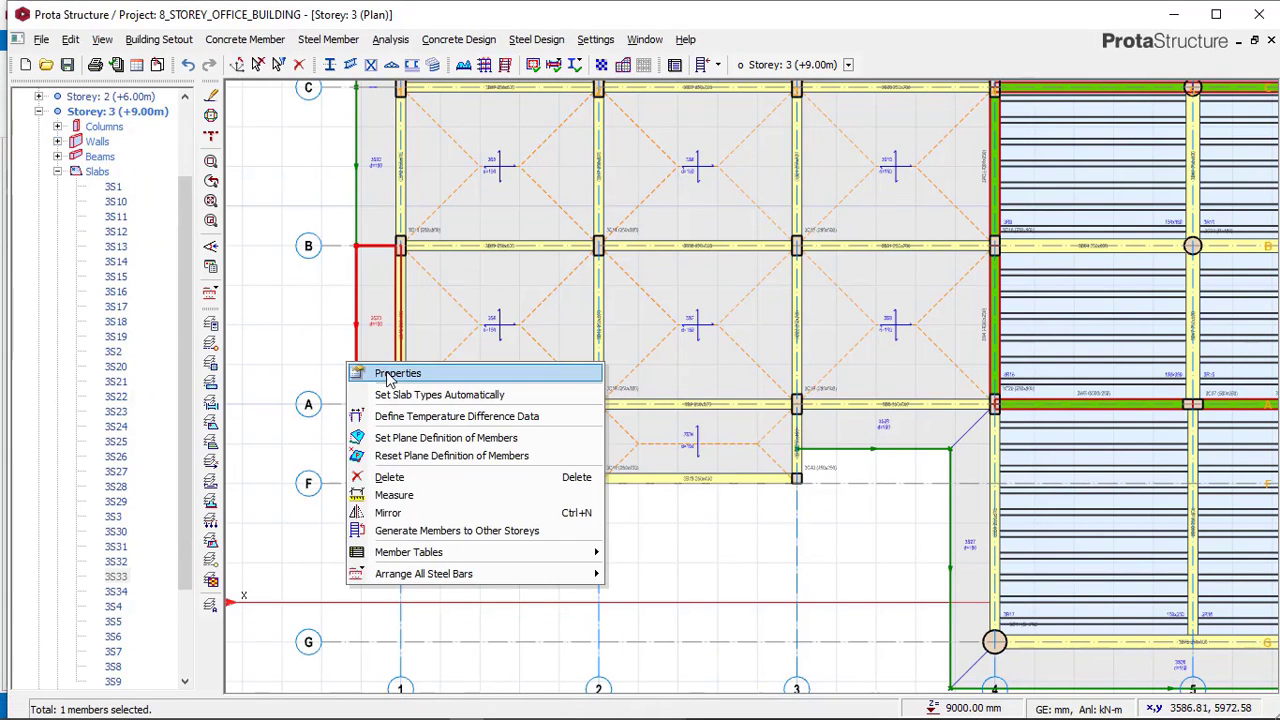
click(388, 376)
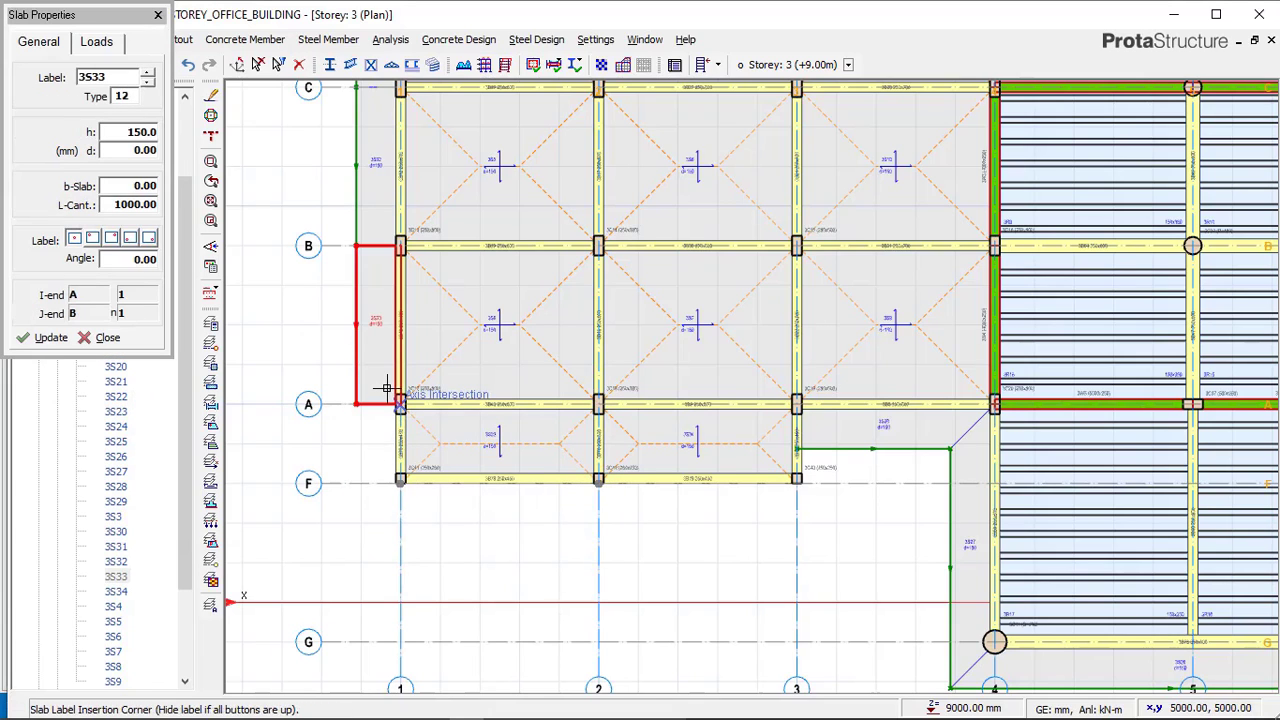
scroll(386, 468, up, 1)
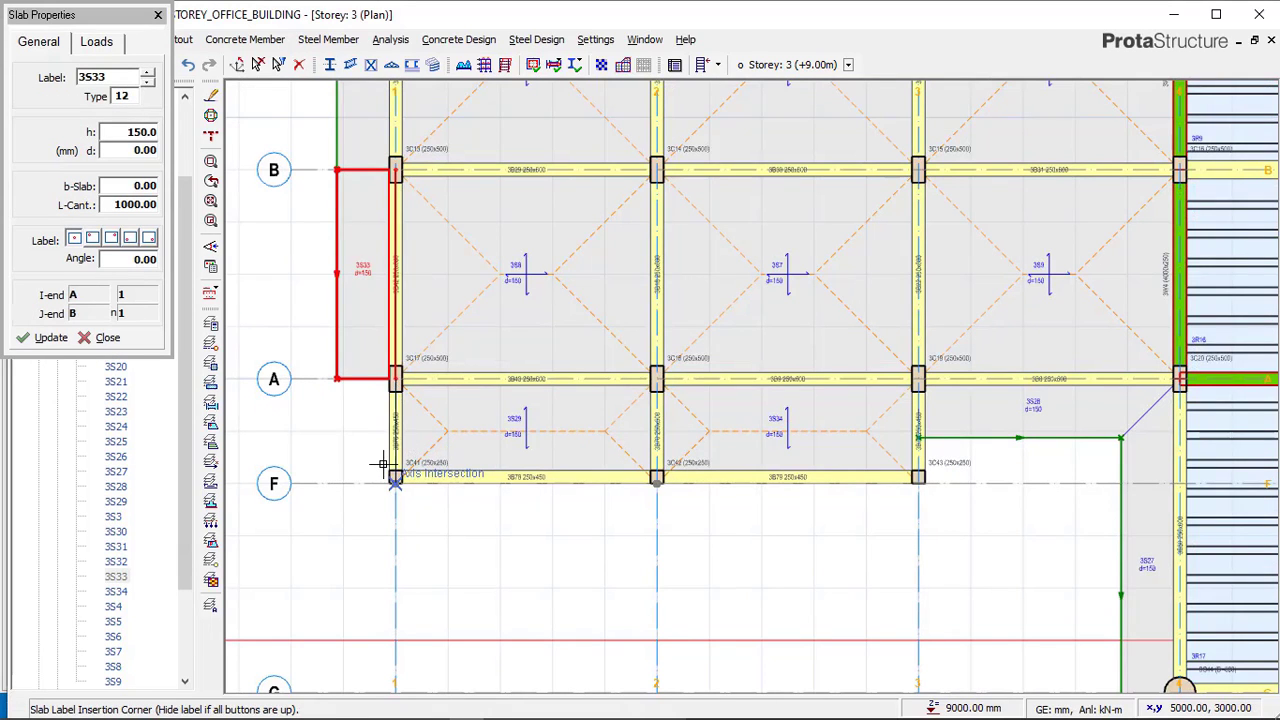
click(386, 466)
click(335, 468)
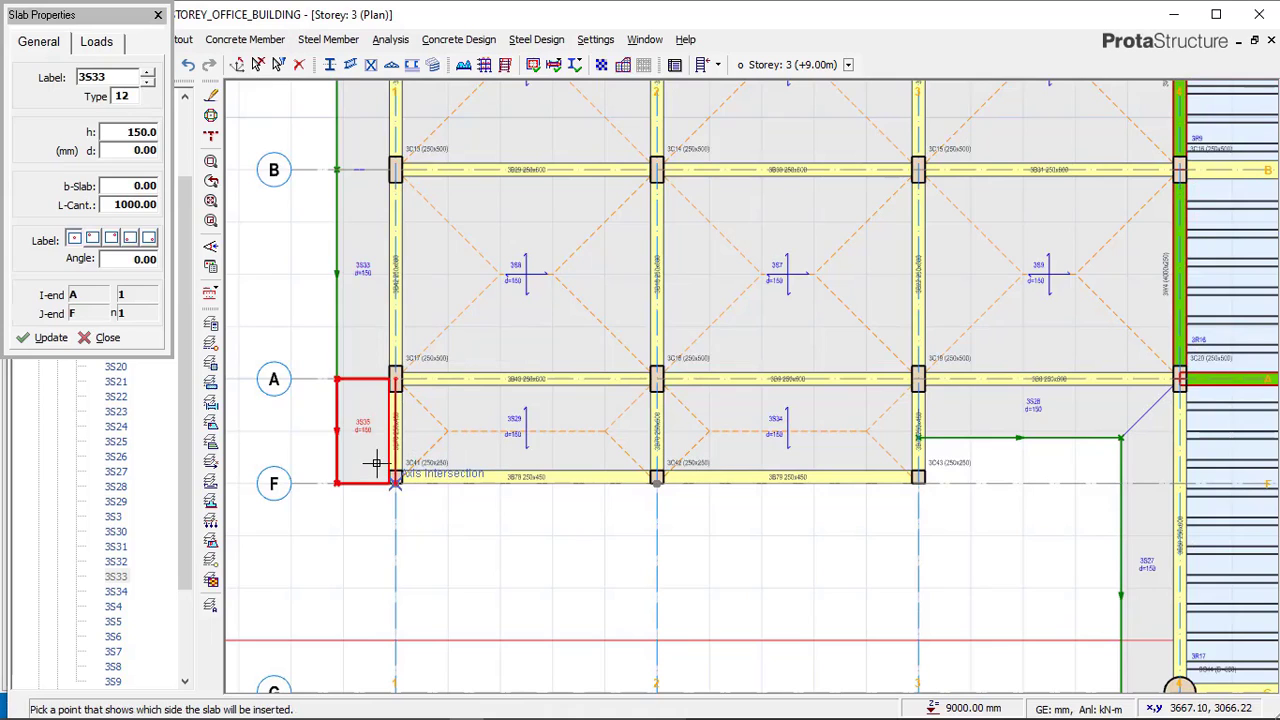
Insert 1000 mm cantilever slabs along axis F from axis 1 to 3 and along axis 3 between axes A and F.
click(632, 476)
click(646, 537)
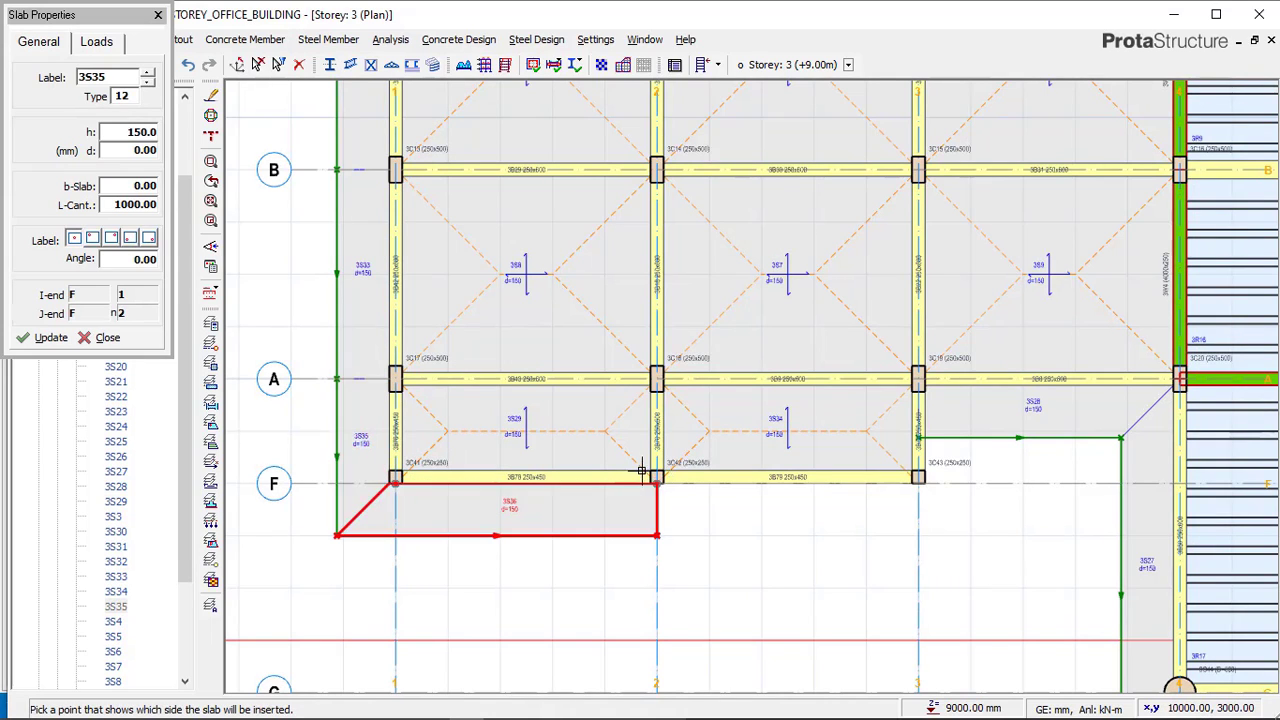
click(916, 480)
click(938, 514)
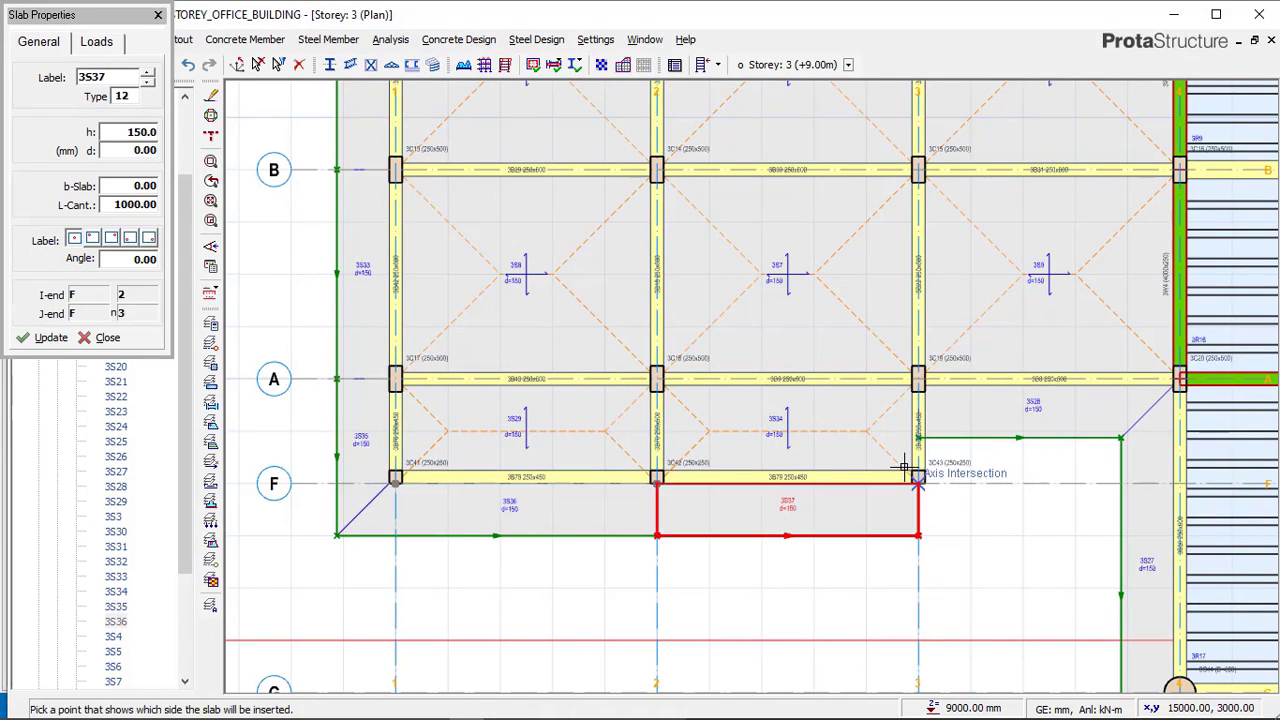
click(970, 452)
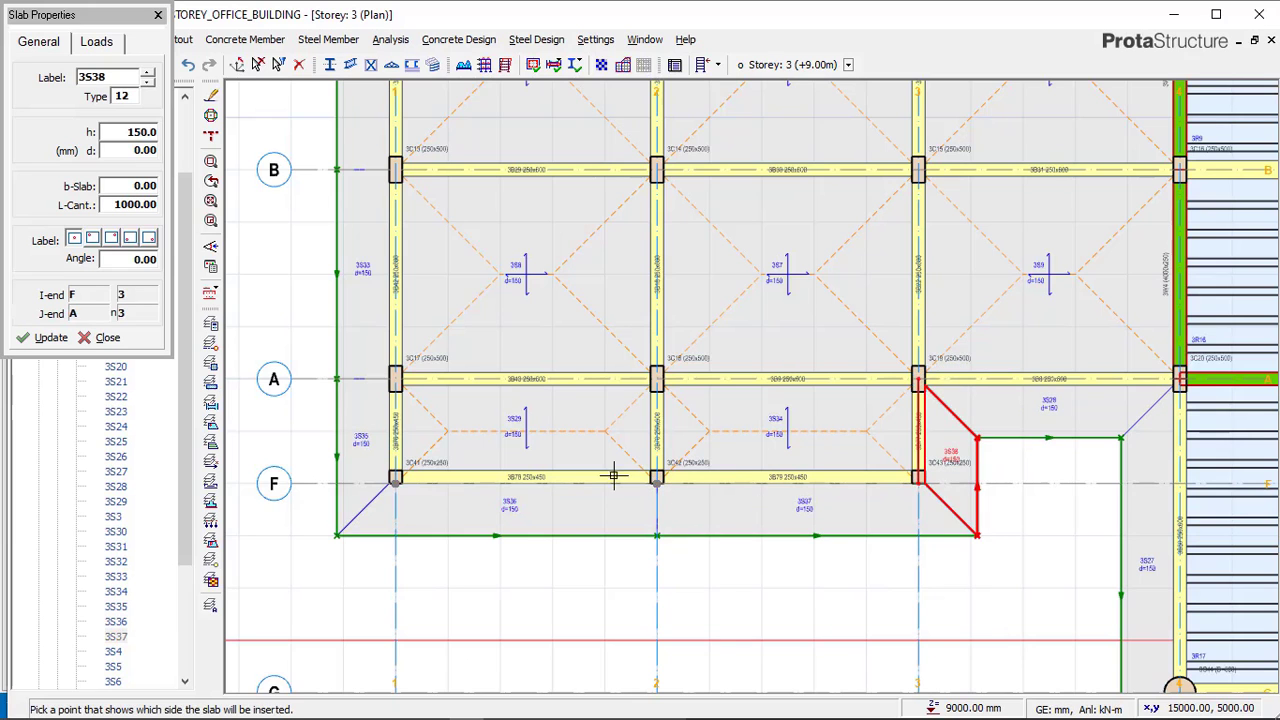
scroll(532, 490, down, 5)
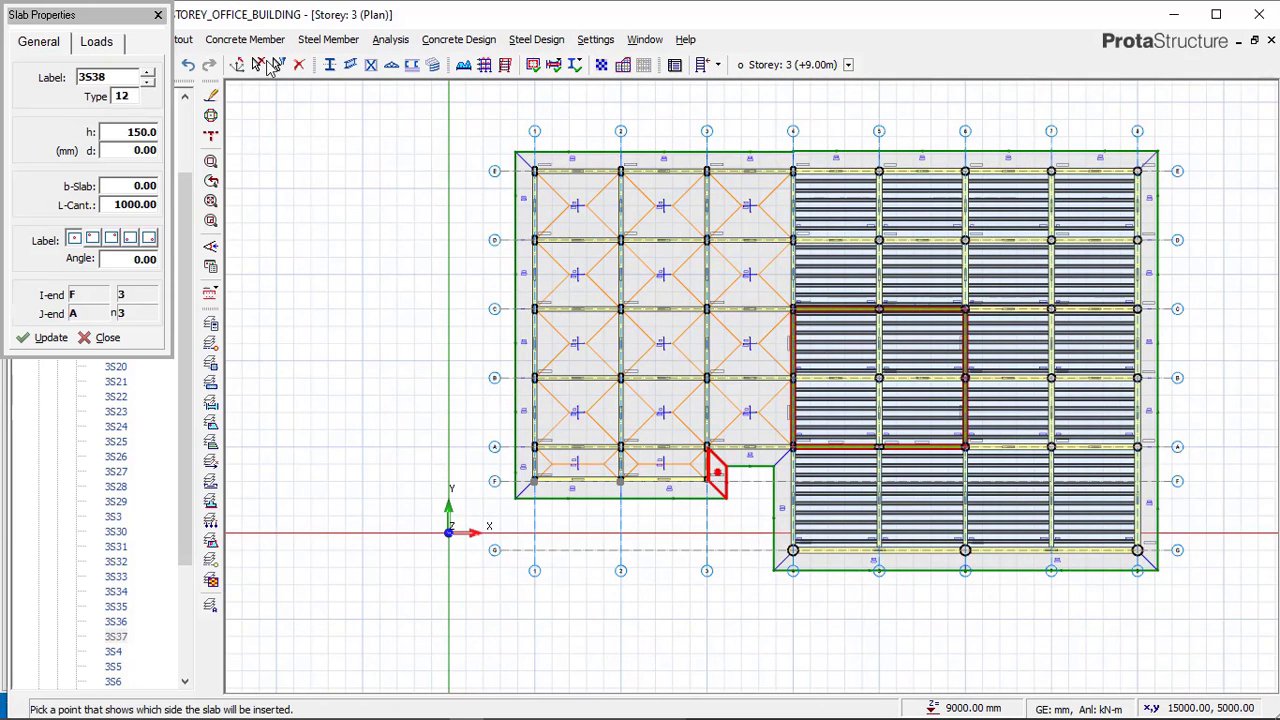
click(258, 66)
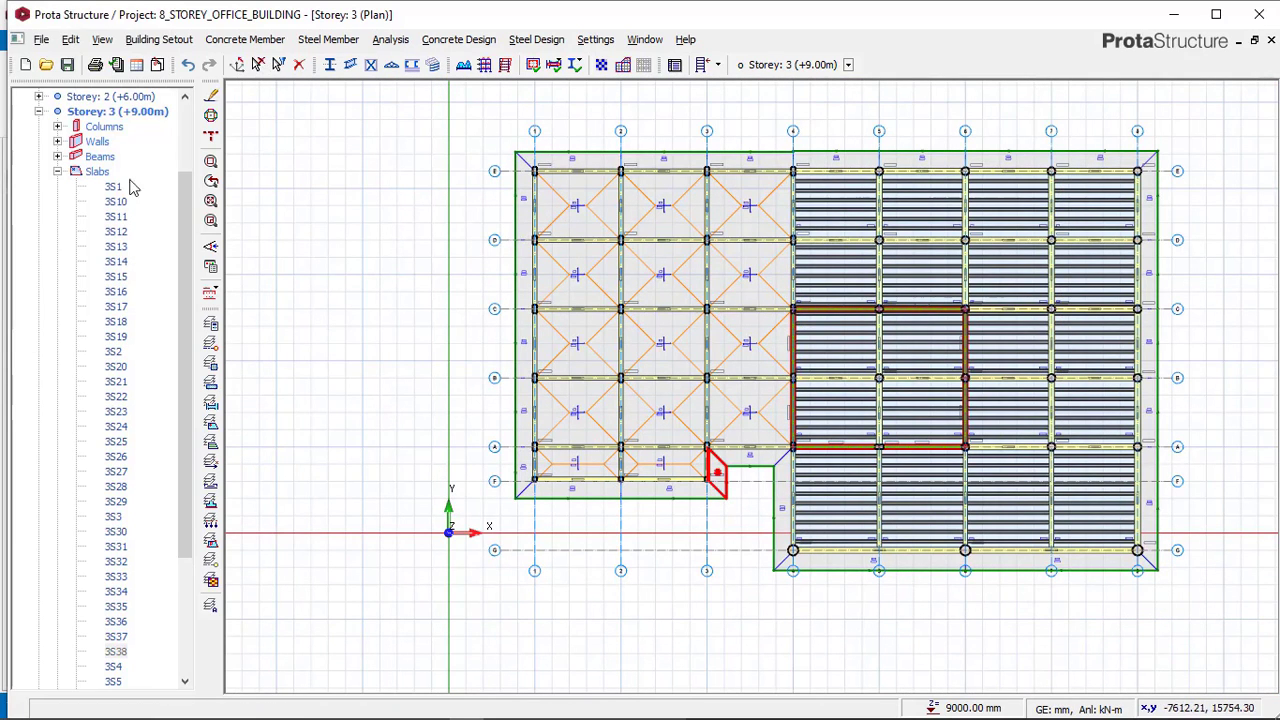
Open a 3D view of storey 3 and orbit around the new cantilever slabs to check them.
scroll(170, 150, up, 2)
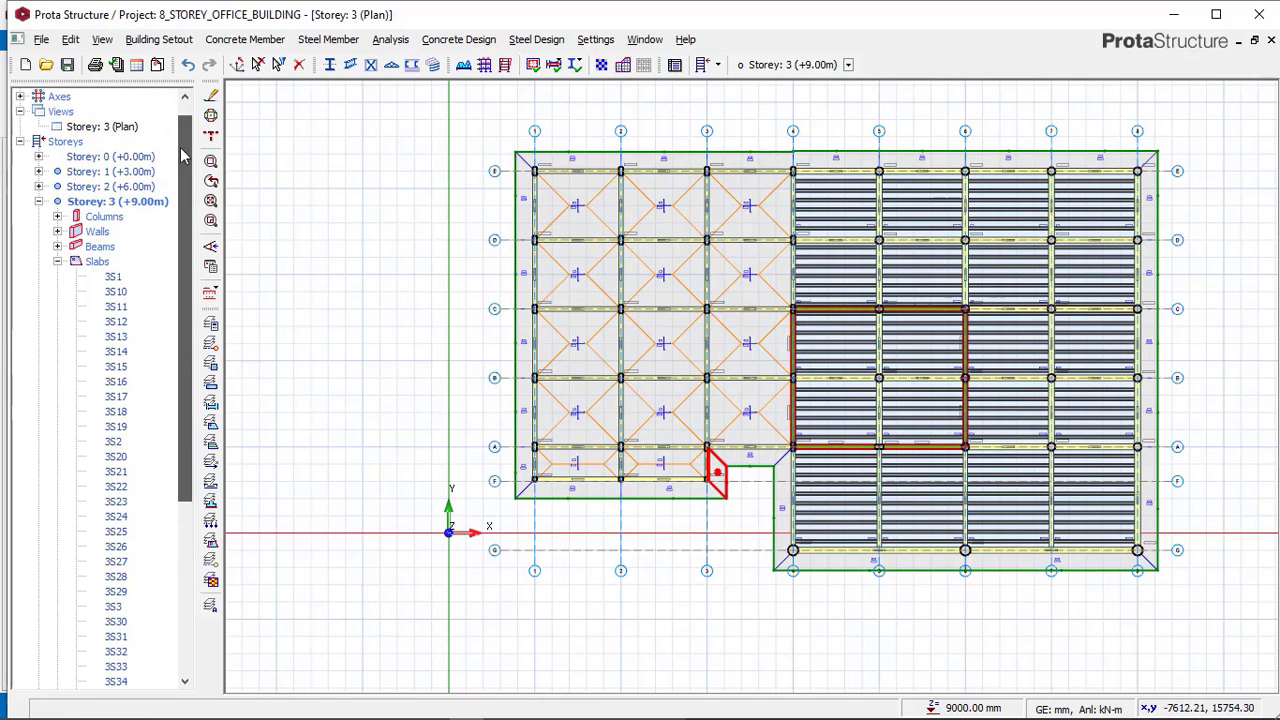
right_click(116, 132)
click(121, 129)
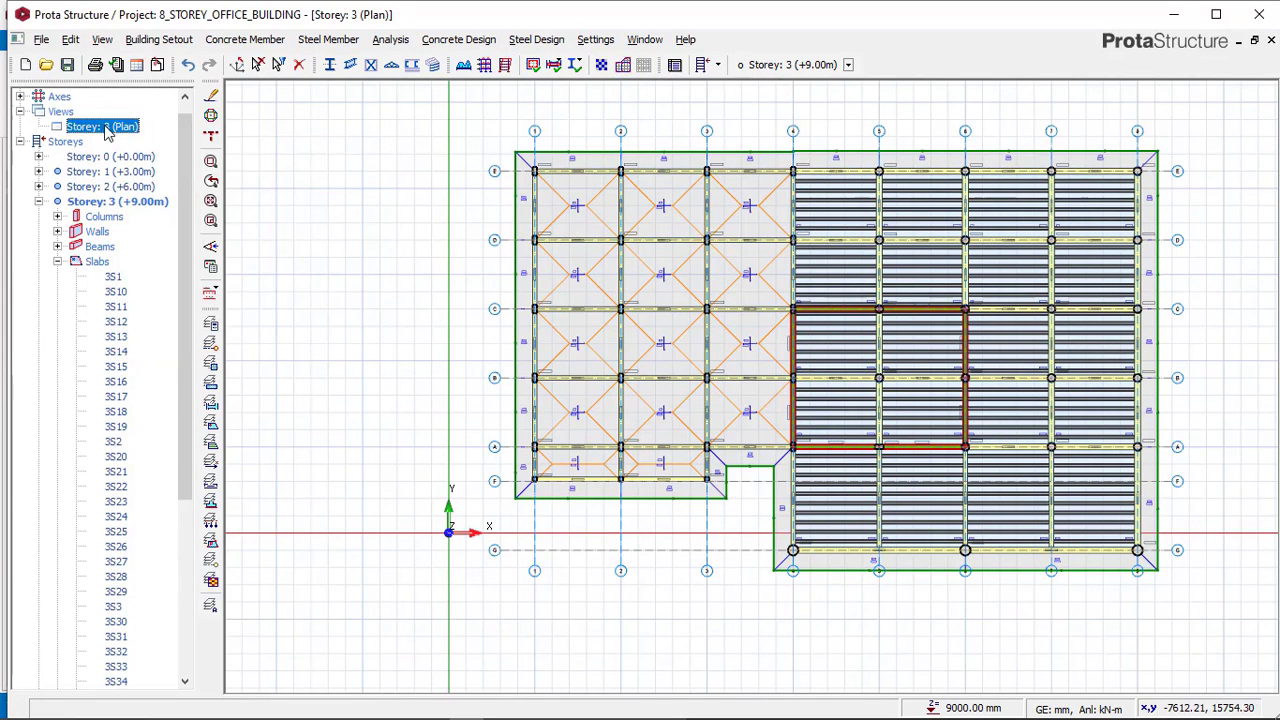
right_click(107, 133)
click(160, 152)
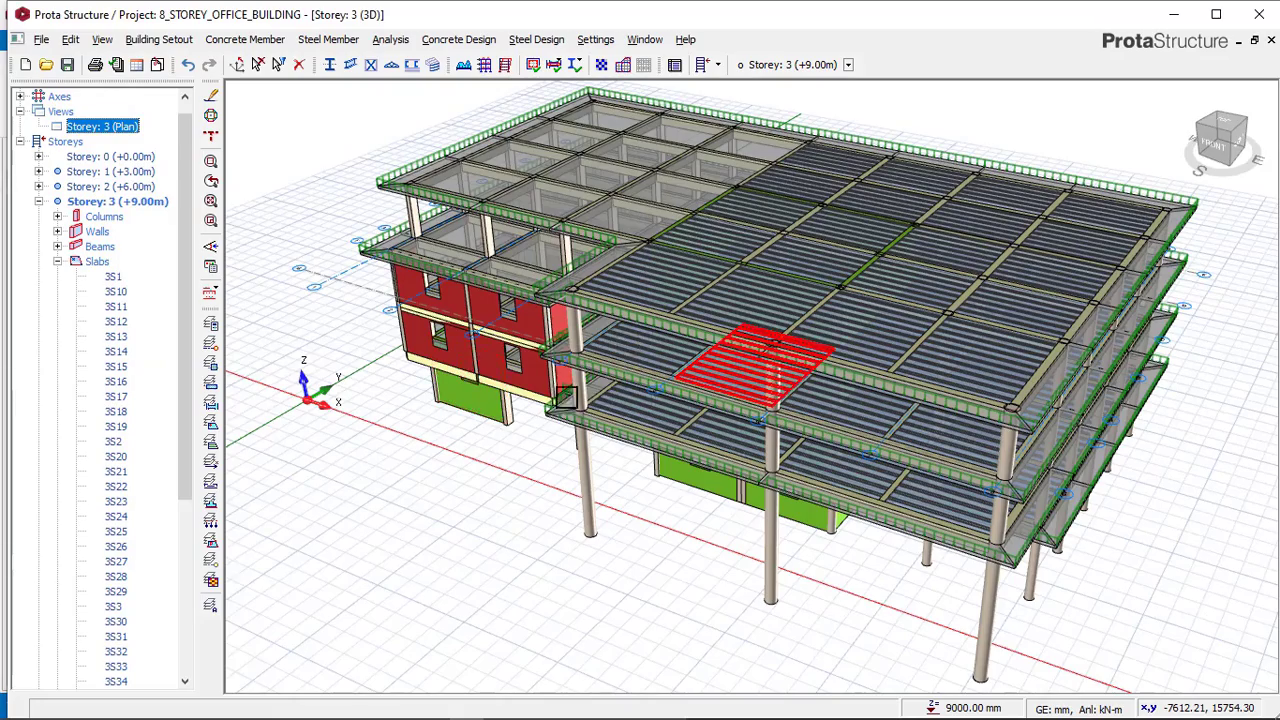
middle_drag(641, 386, 784, 340)
scroll(841, 409, up, 5)
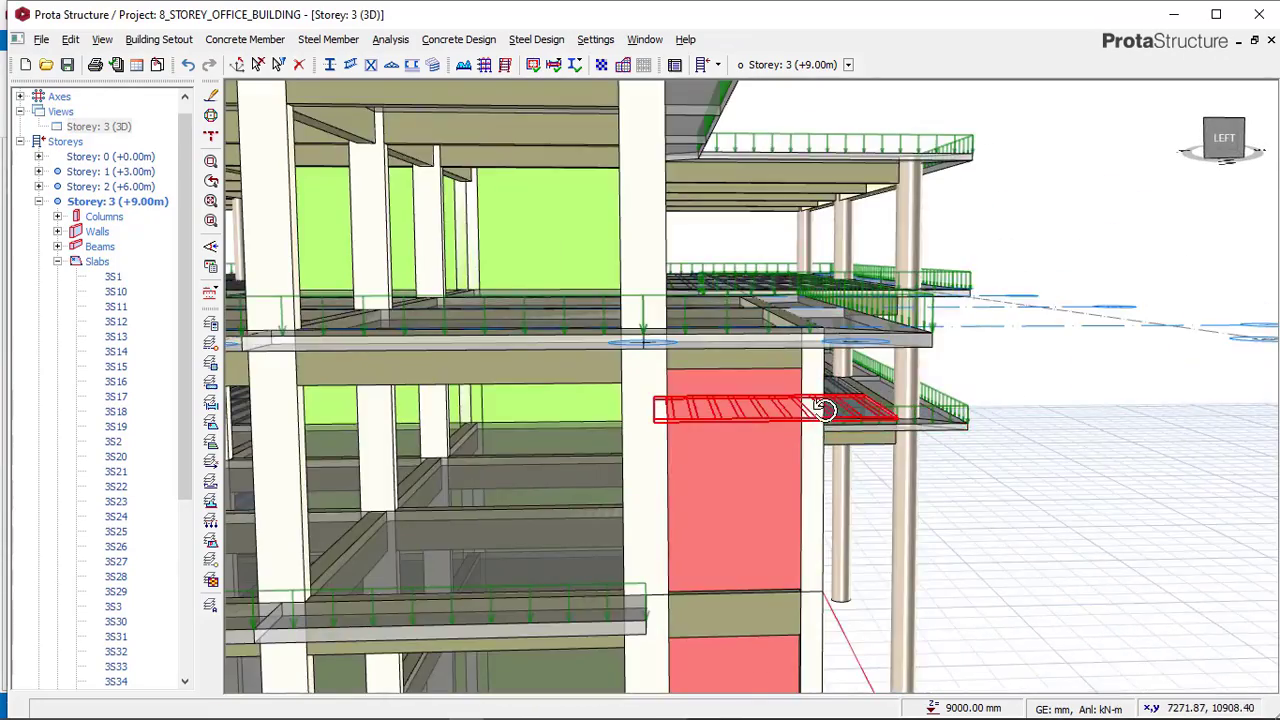
mouse_move(822, 409)
middle_down()
mouse_move(814, 374)
mouse_move(836, 372)
middle_up()
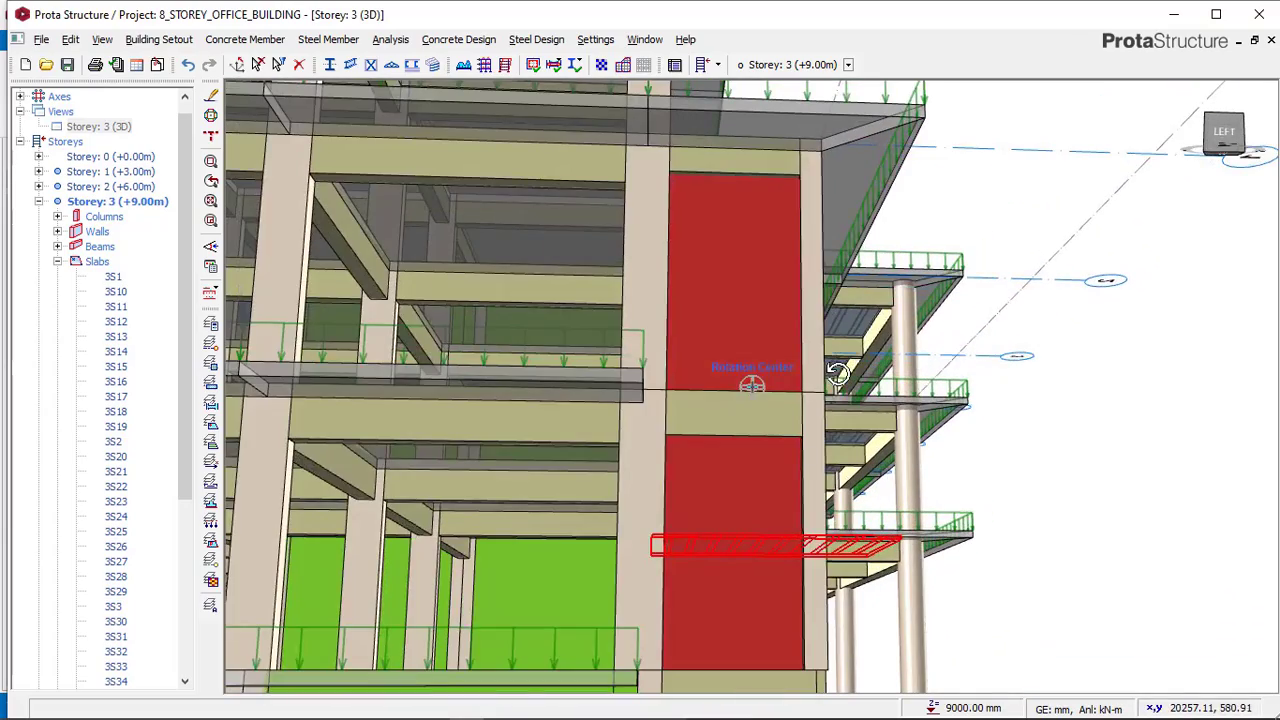
right_click(896, 281)
click(884, 136)
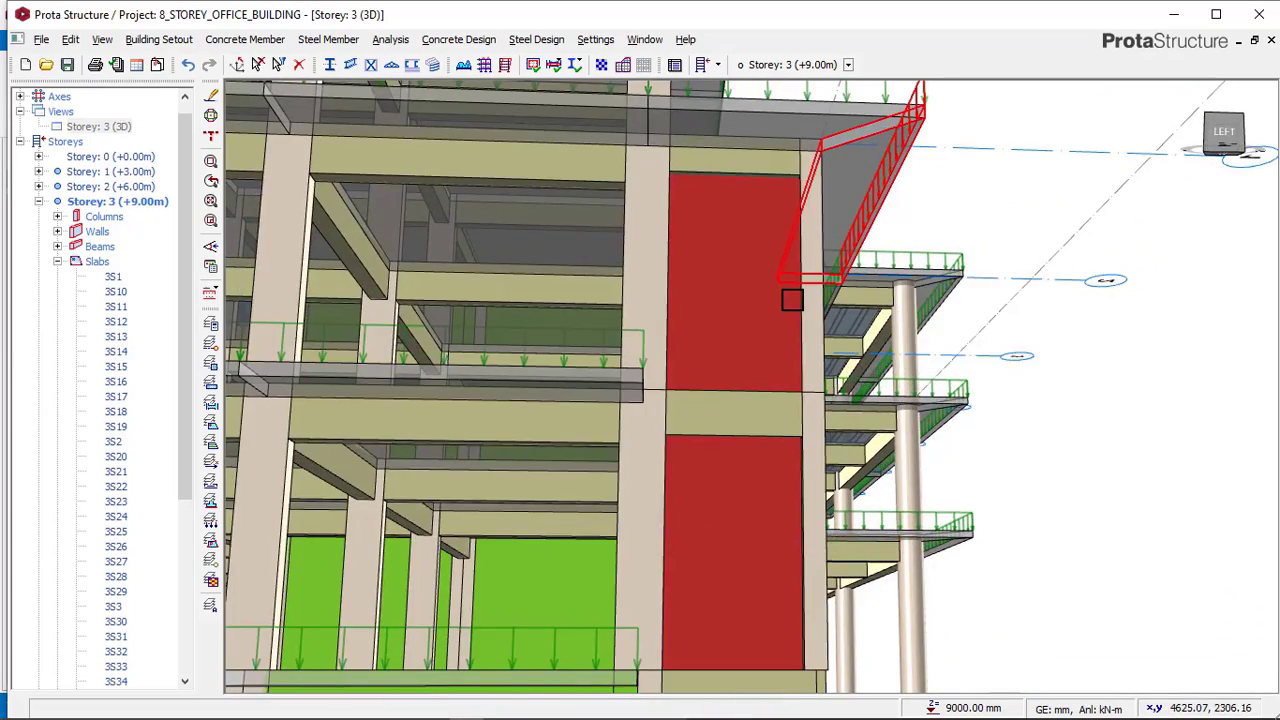
middle_drag(752, 387, 706, 392)
scroll(721, 355, down, 6)
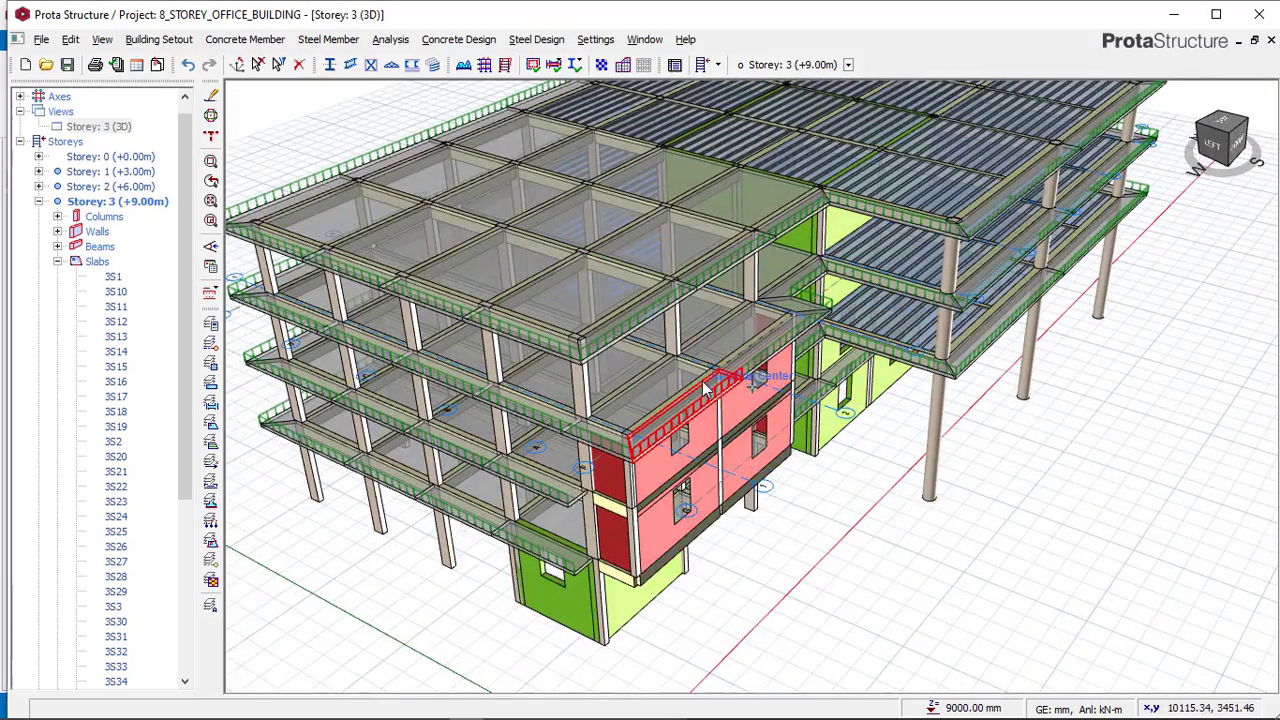
right_click(113, 125)
click(152, 135)
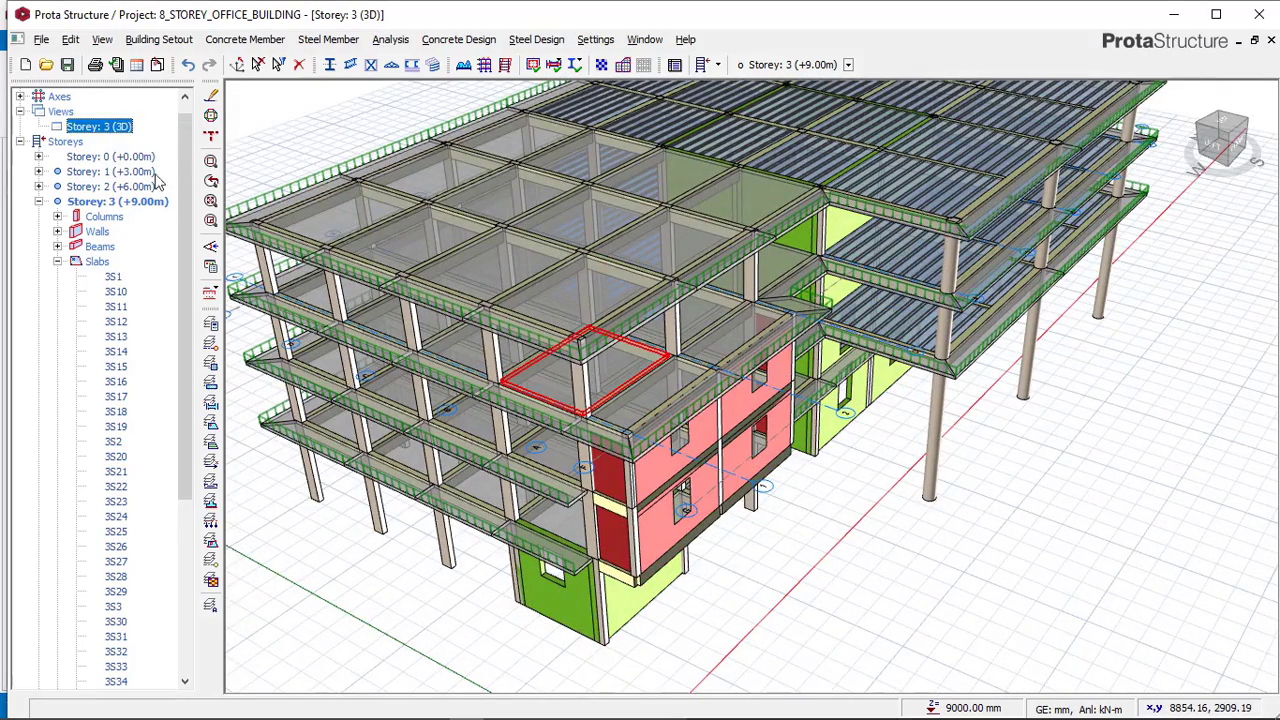
Open storey 4 of the office building model in plan view.
scroll(160, 636, down, 6)
double_click(113, 681)
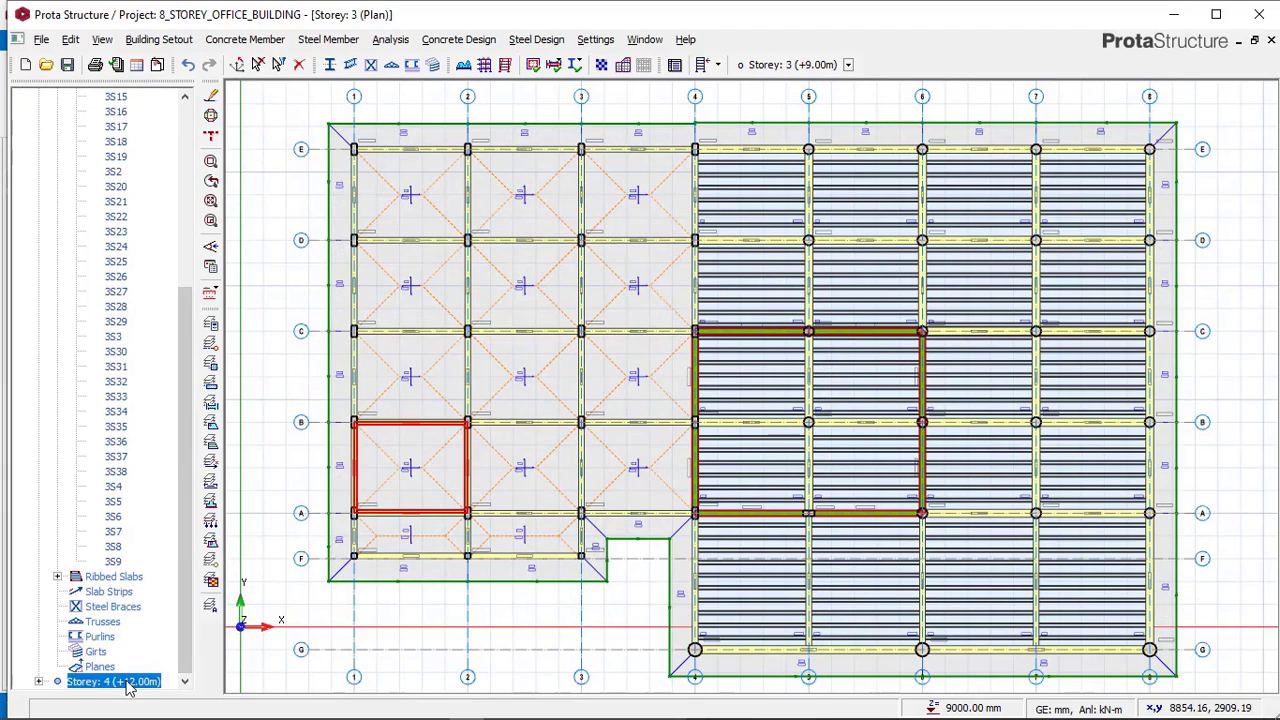
scroll(486, 426, down, 2)
middle_drag(566, 470, 548, 412)
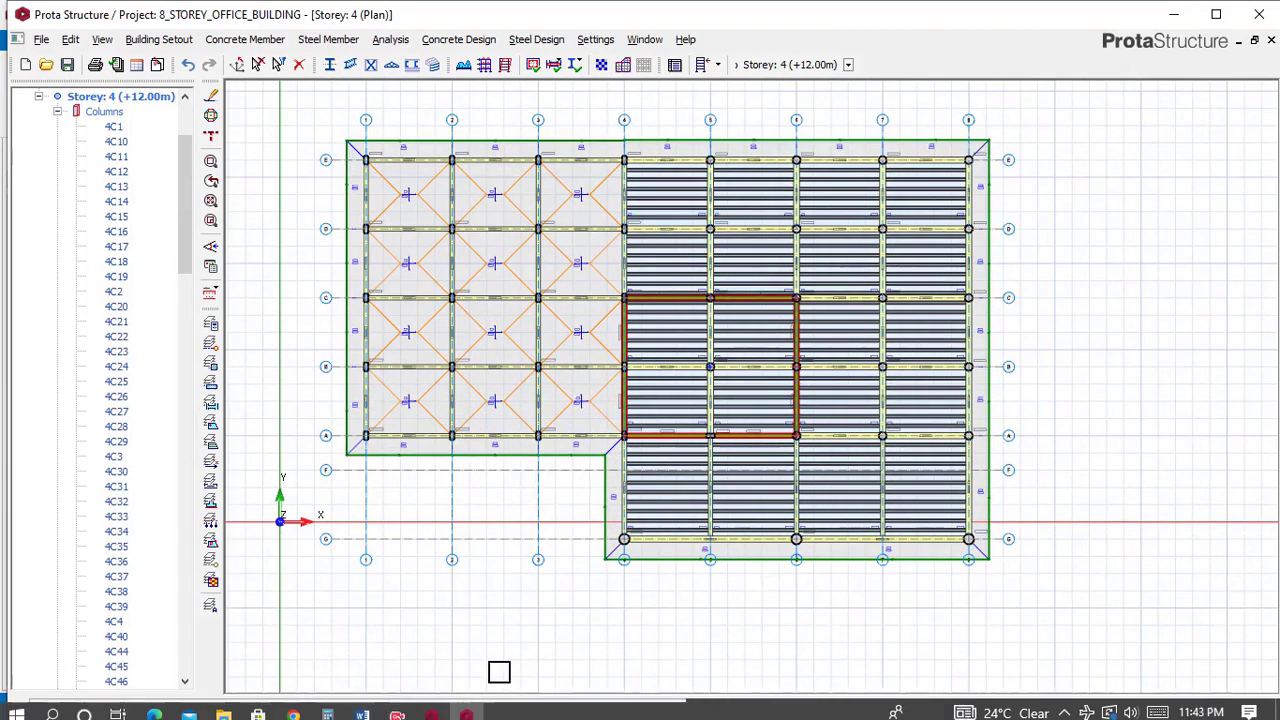
Switch to the Complex_struc reference model and display its storey 4 in plan view.
click(432, 706)
click(531, 503)
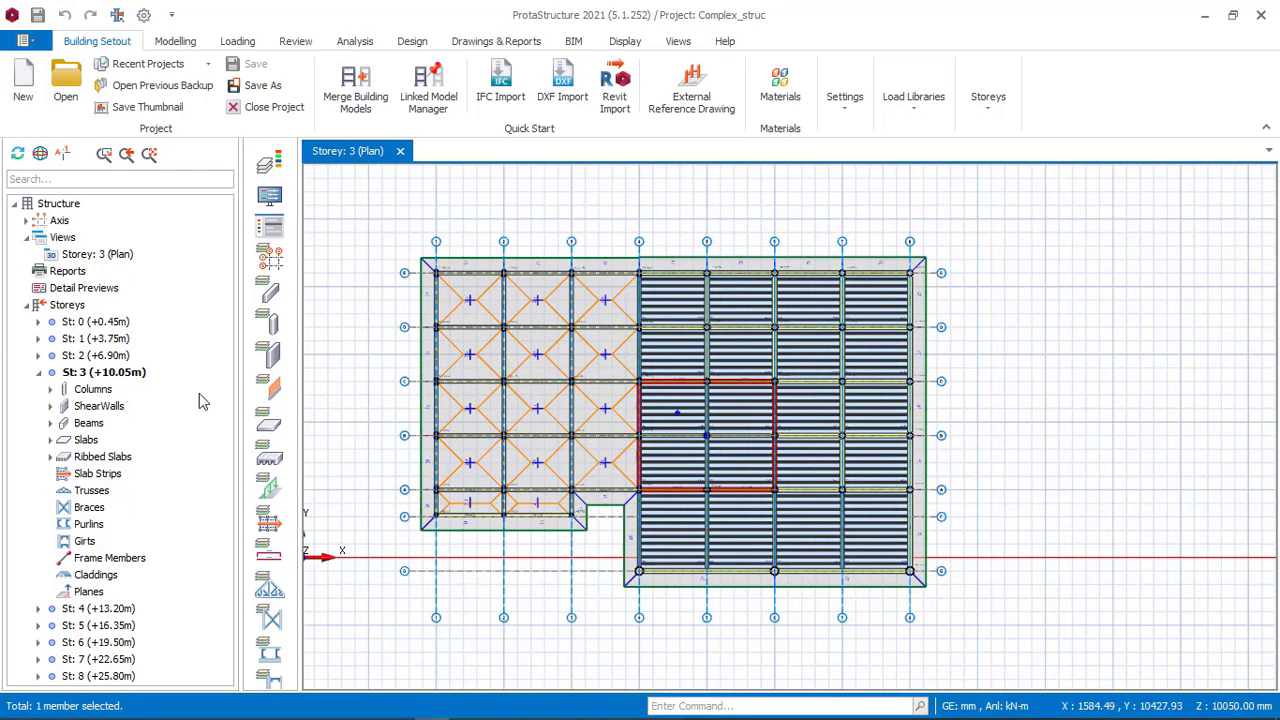
click(112, 610)
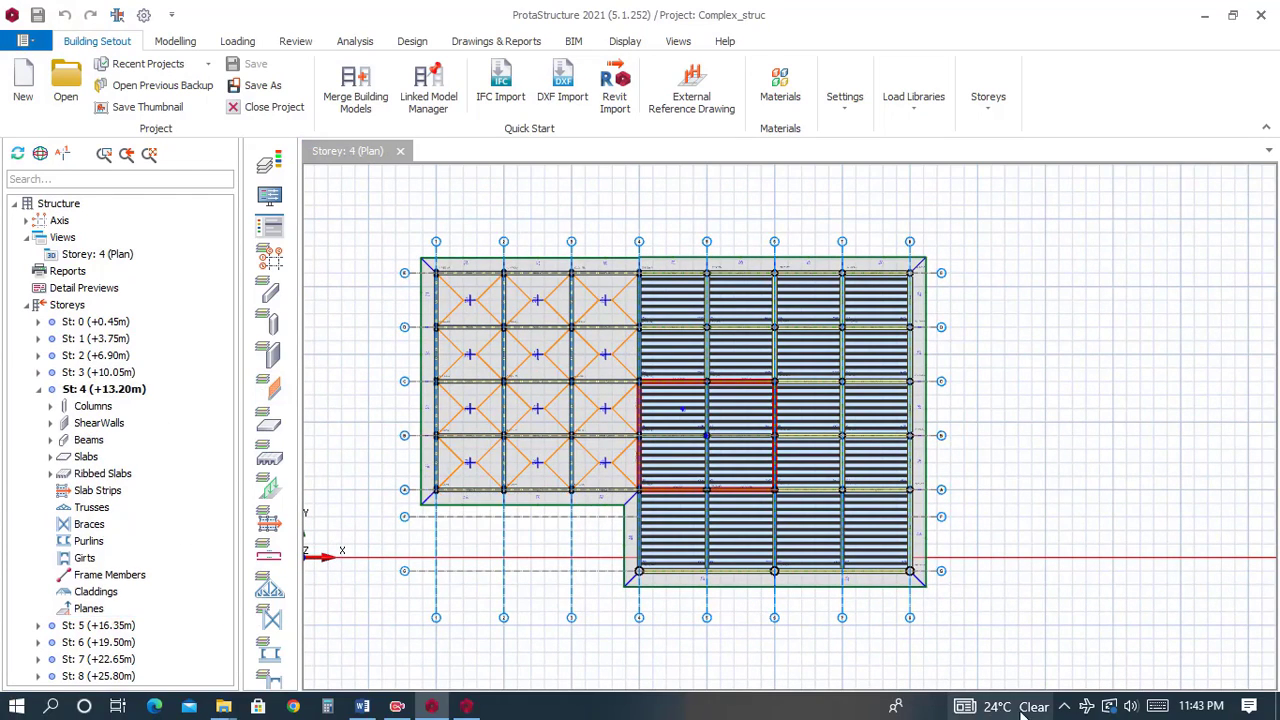
click(1063, 706)
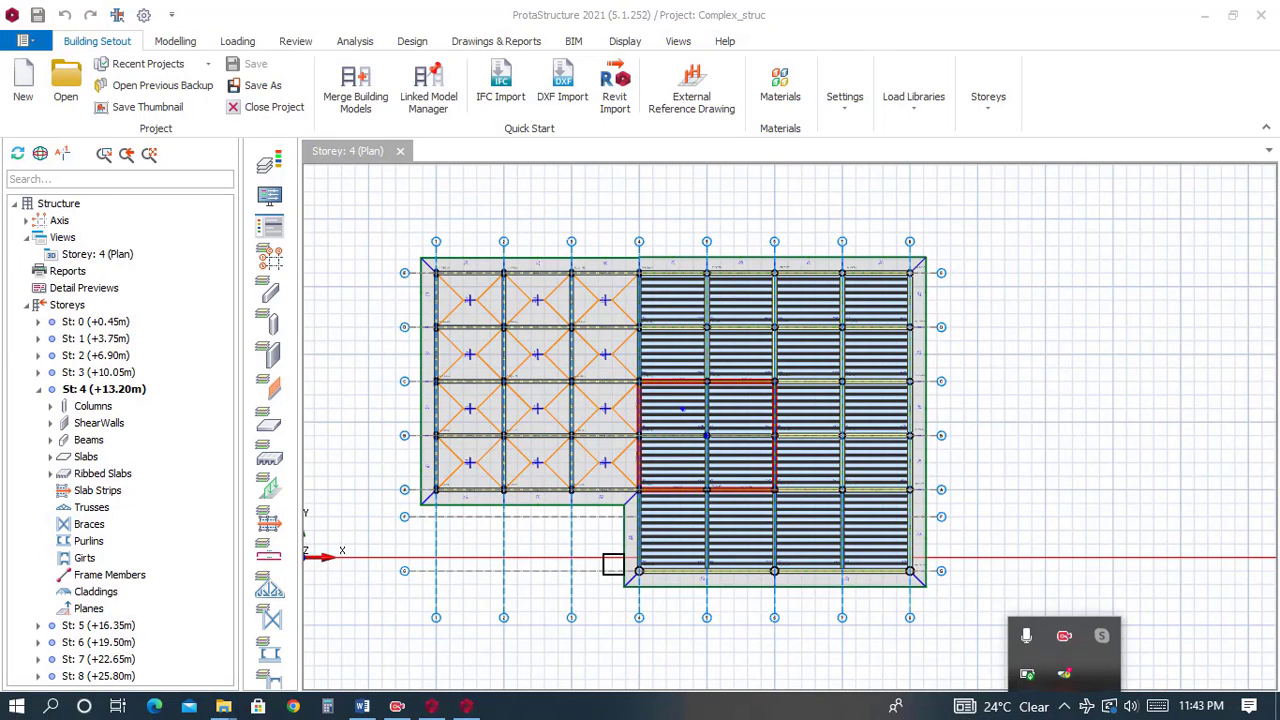
scroll(543, 389, up, 3)
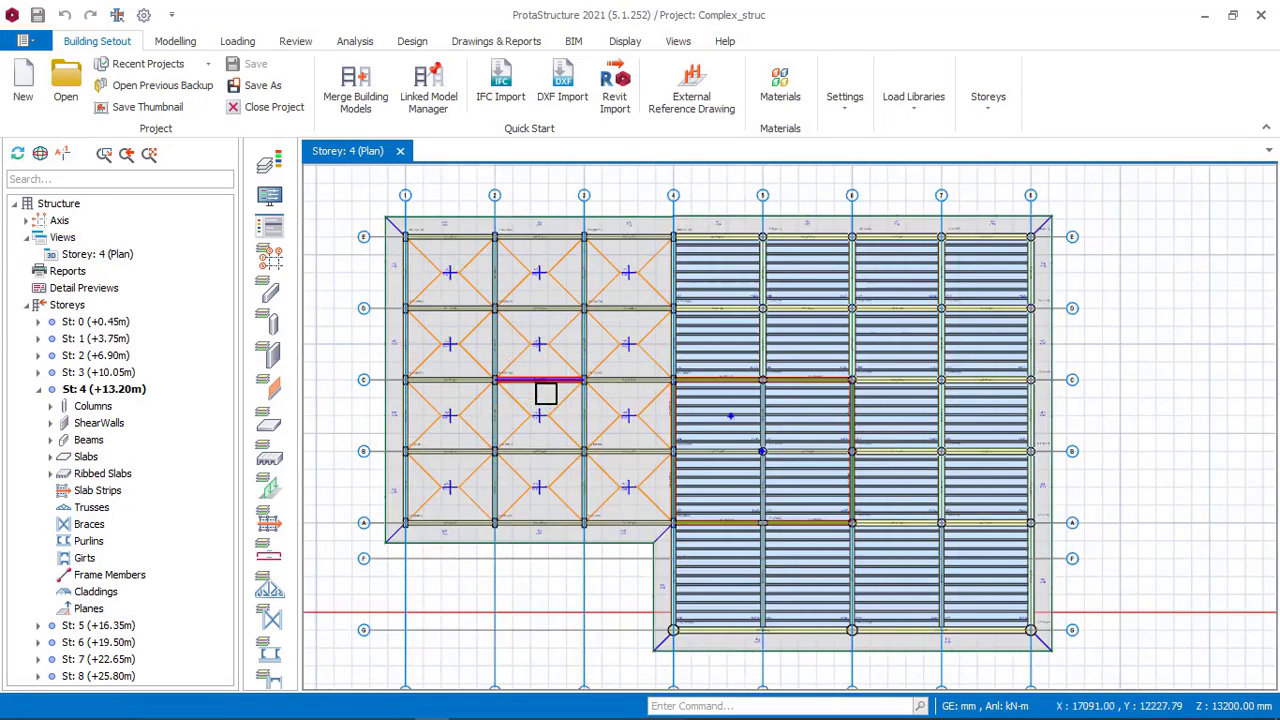
Open a 3D view of the reference model's storey 4 and orbit around the building to examine it.
right_click(113, 256)
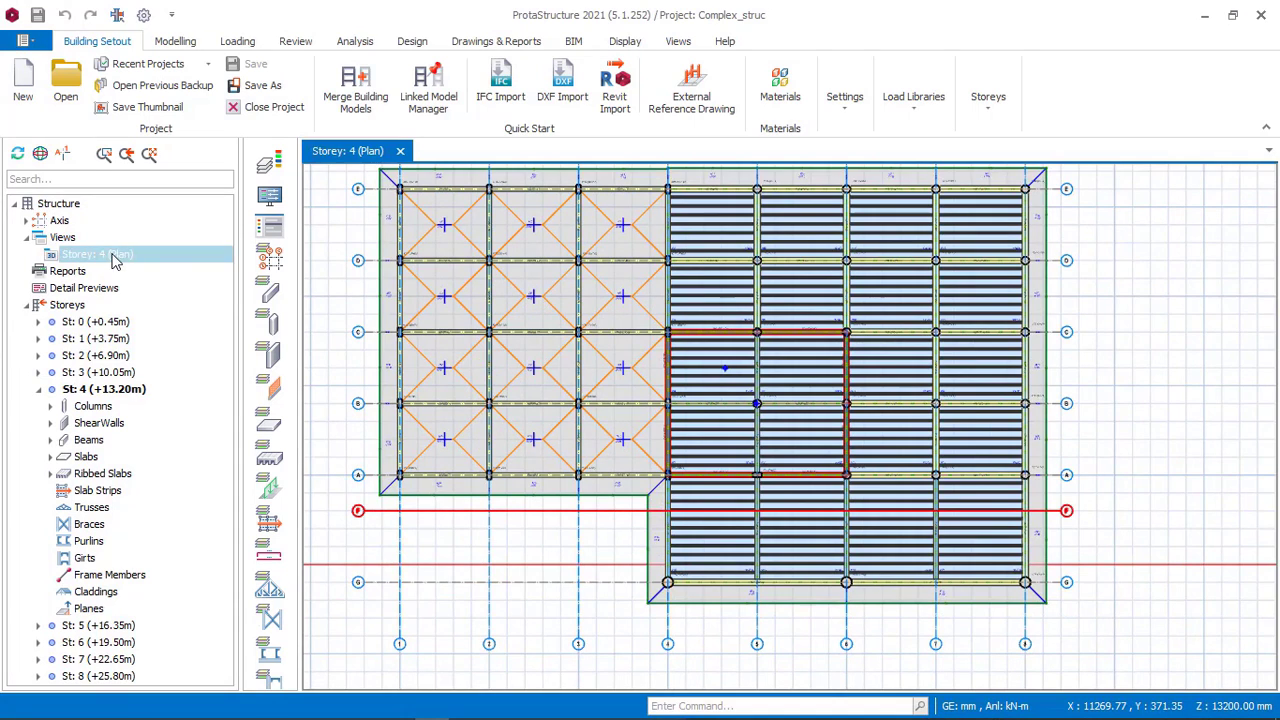
click(171, 267)
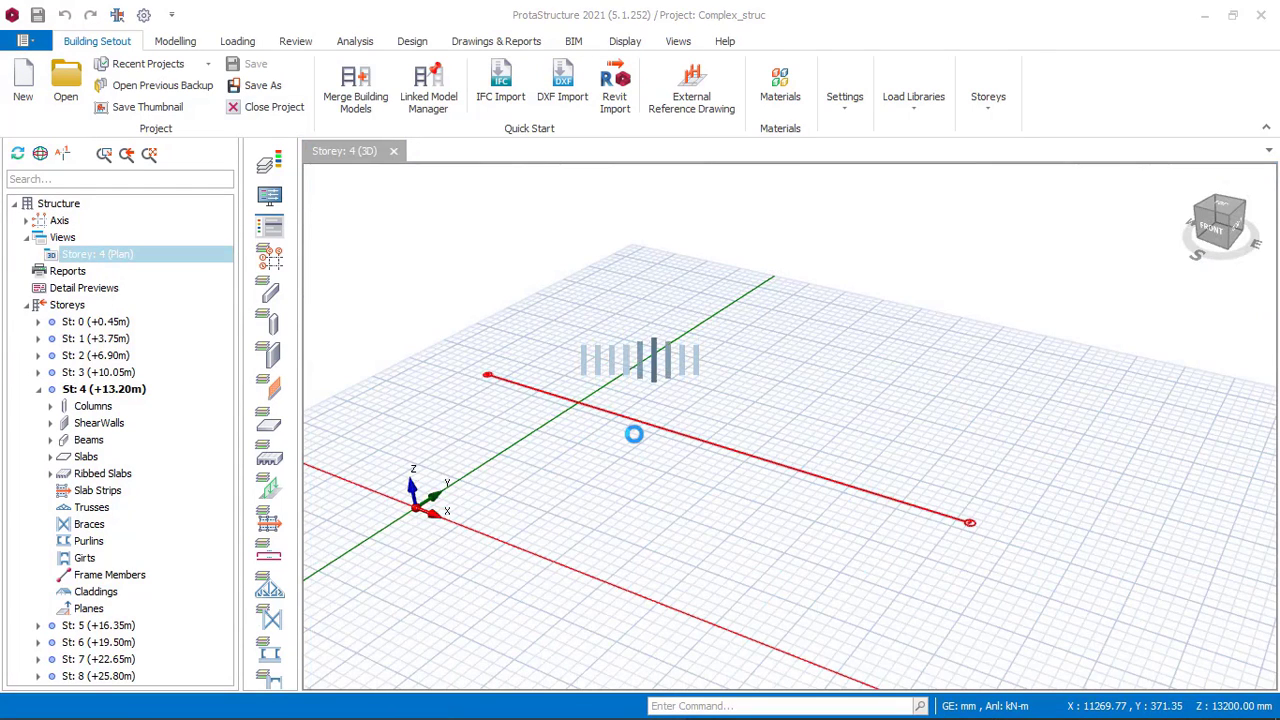
middle_drag(660, 431, 750, 387)
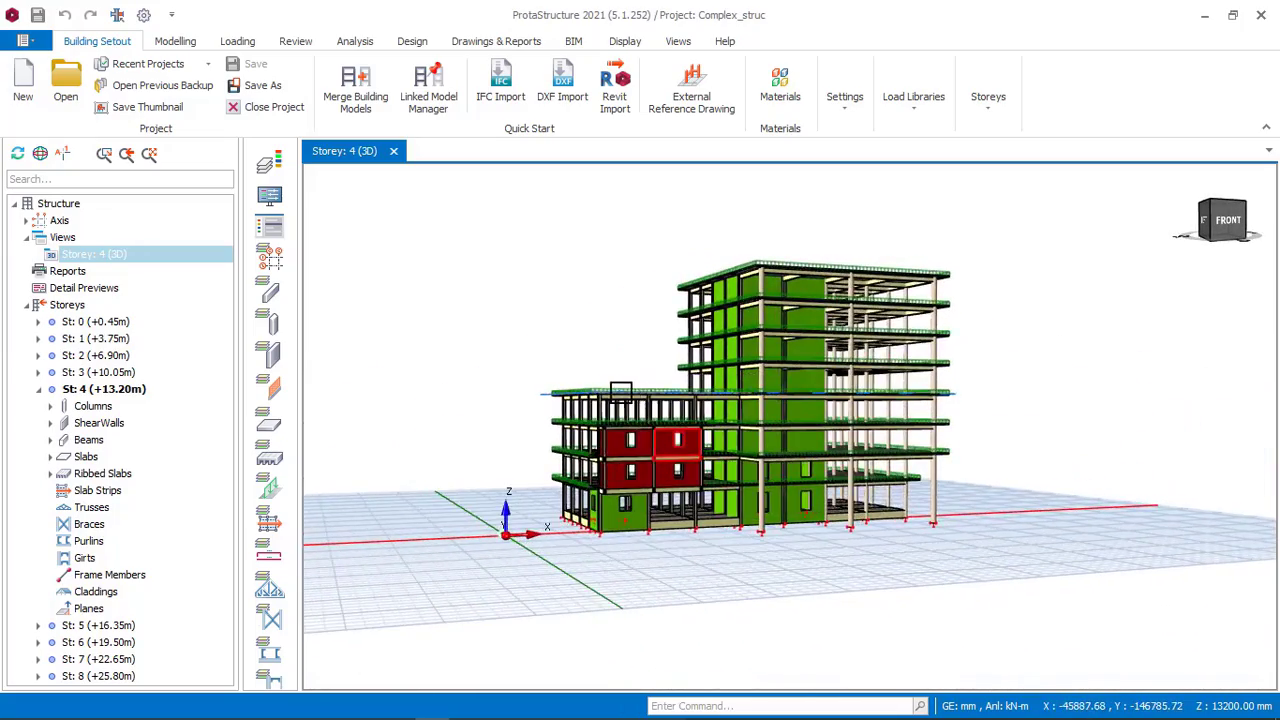
scroll(622, 402, up, 3)
mouse_move(624, 410)
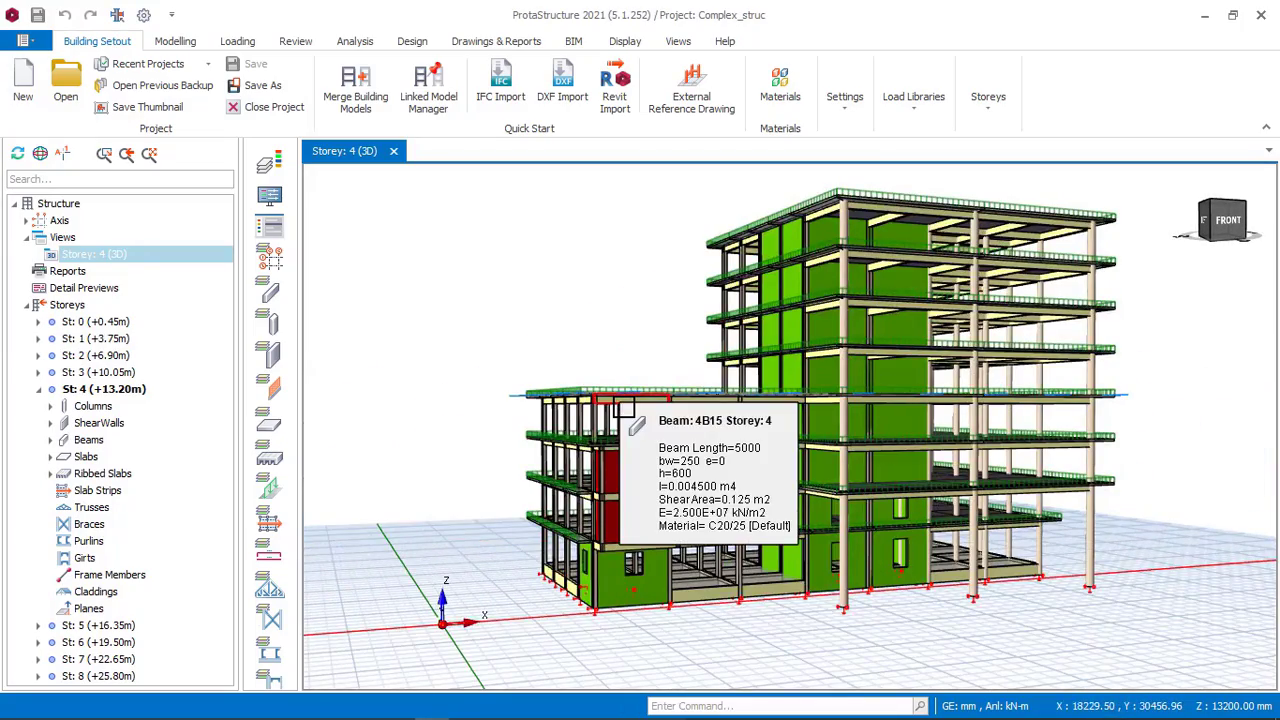
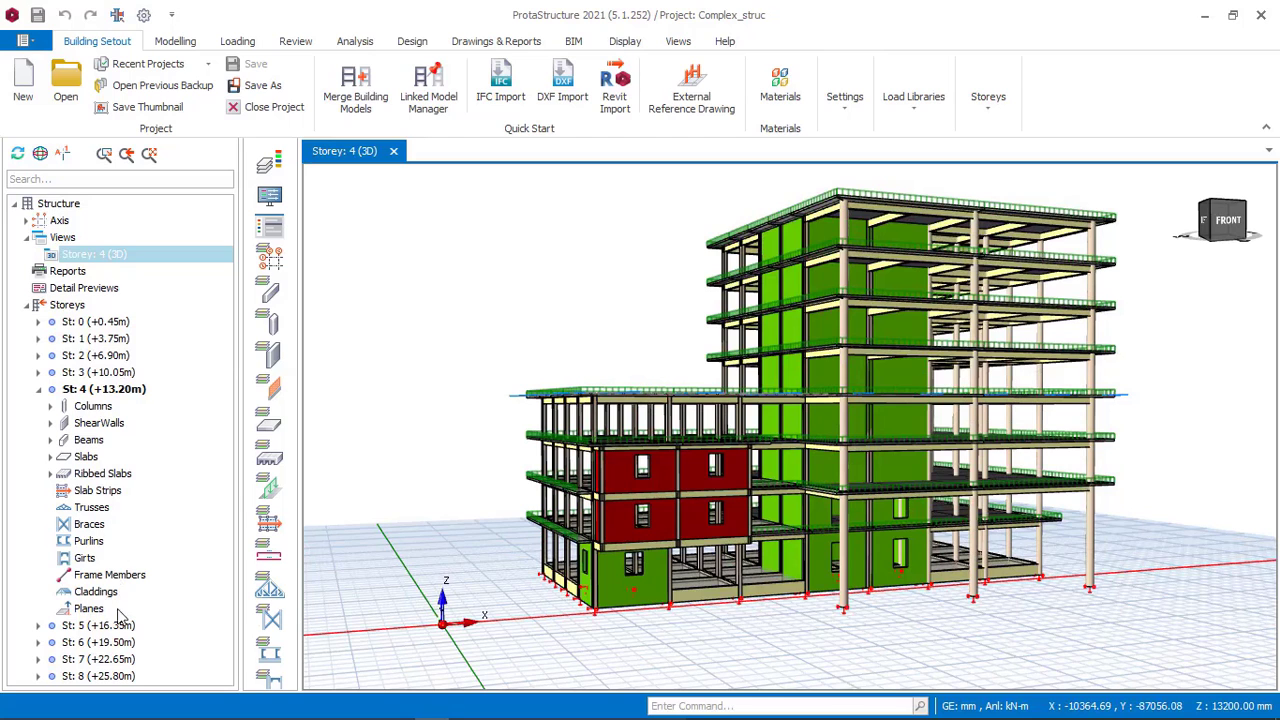
Activate storey St: 5 in the reference model's 3D view, then switch to the other Prota Structure window.
click(90, 628)
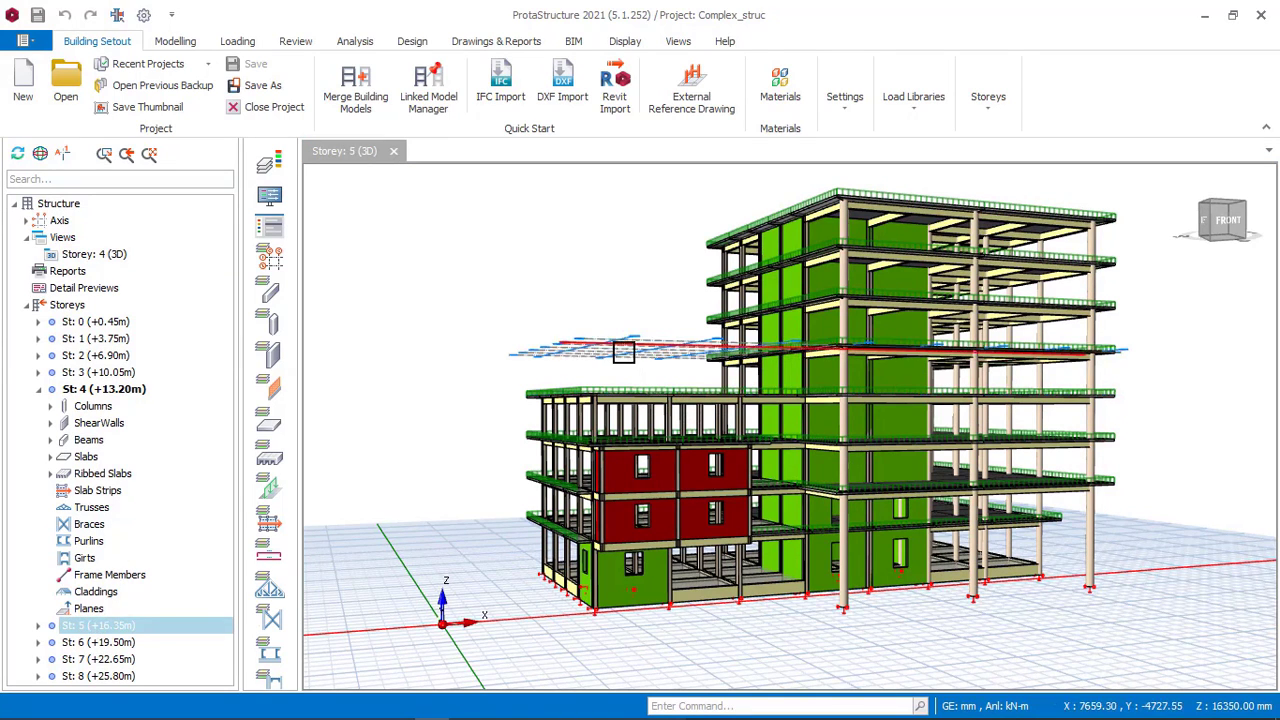
mouse_move(622, 351)
middle_down()
mouse_move(601, 348)
mouse_move(616, 354)
middle_up()
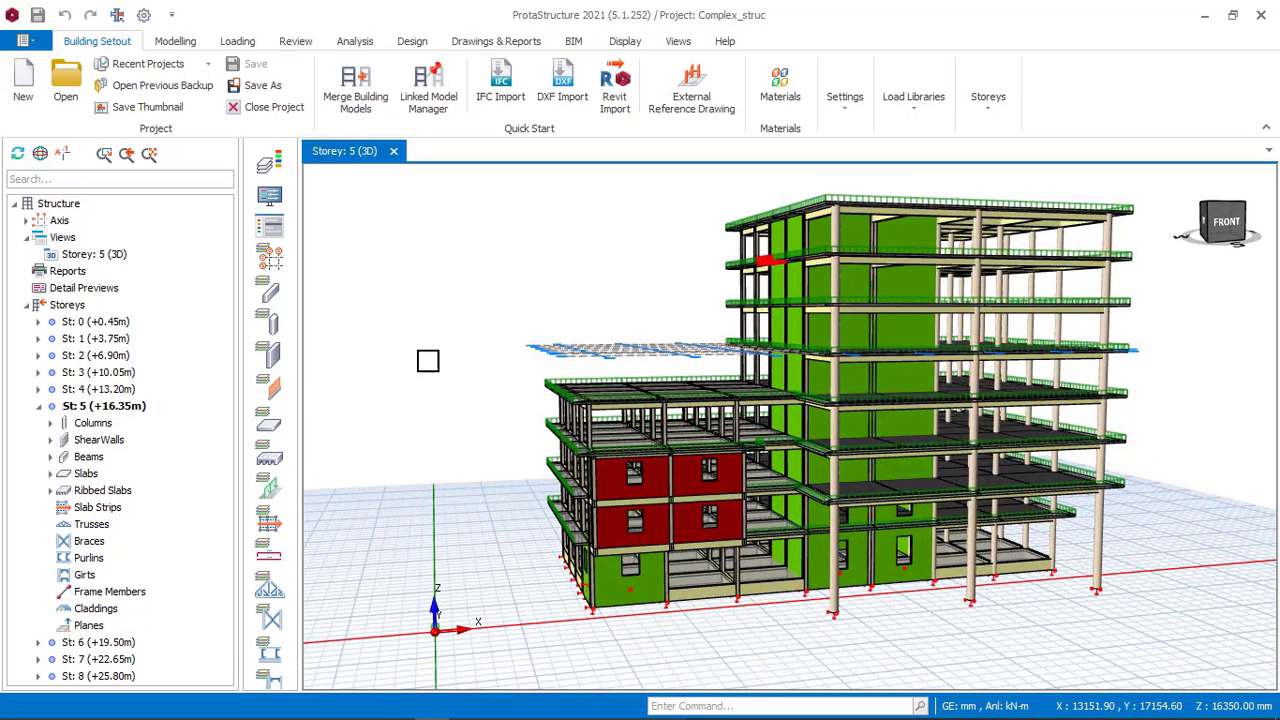
click(473, 712)
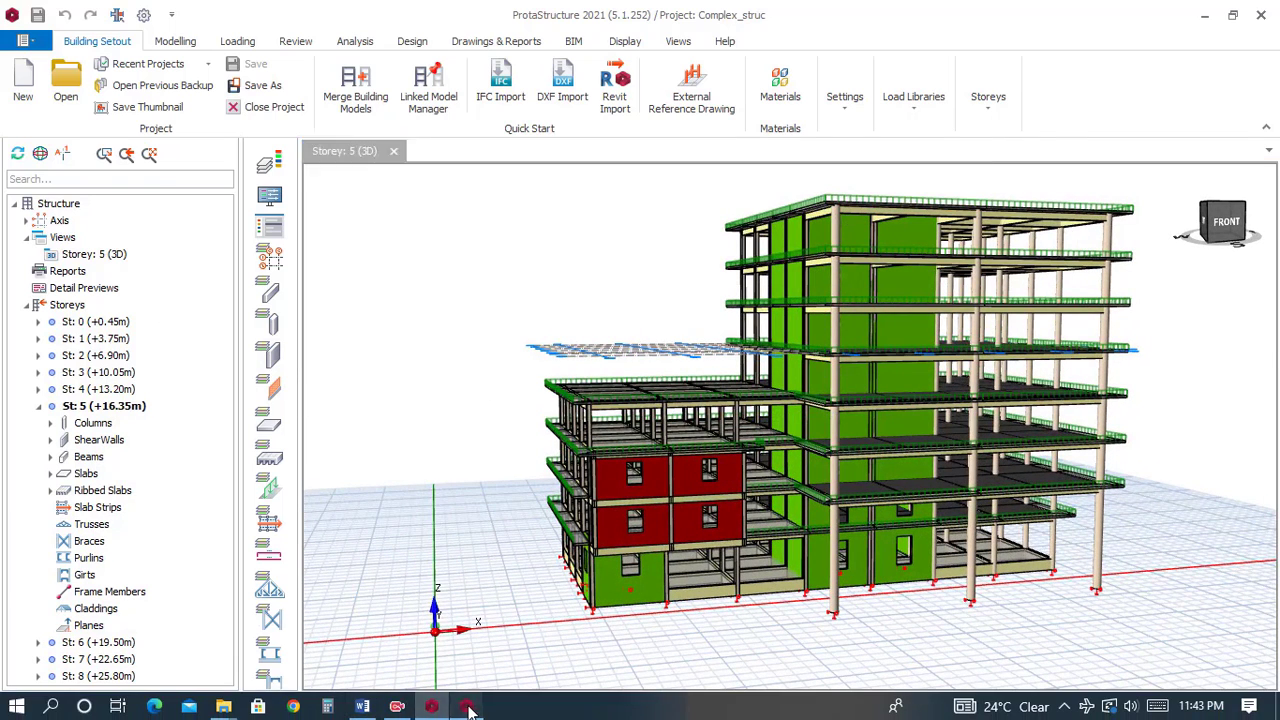
Add a storey by setting the total number of storeys to 5 and accepting the no-undo warning.
click(156, 40)
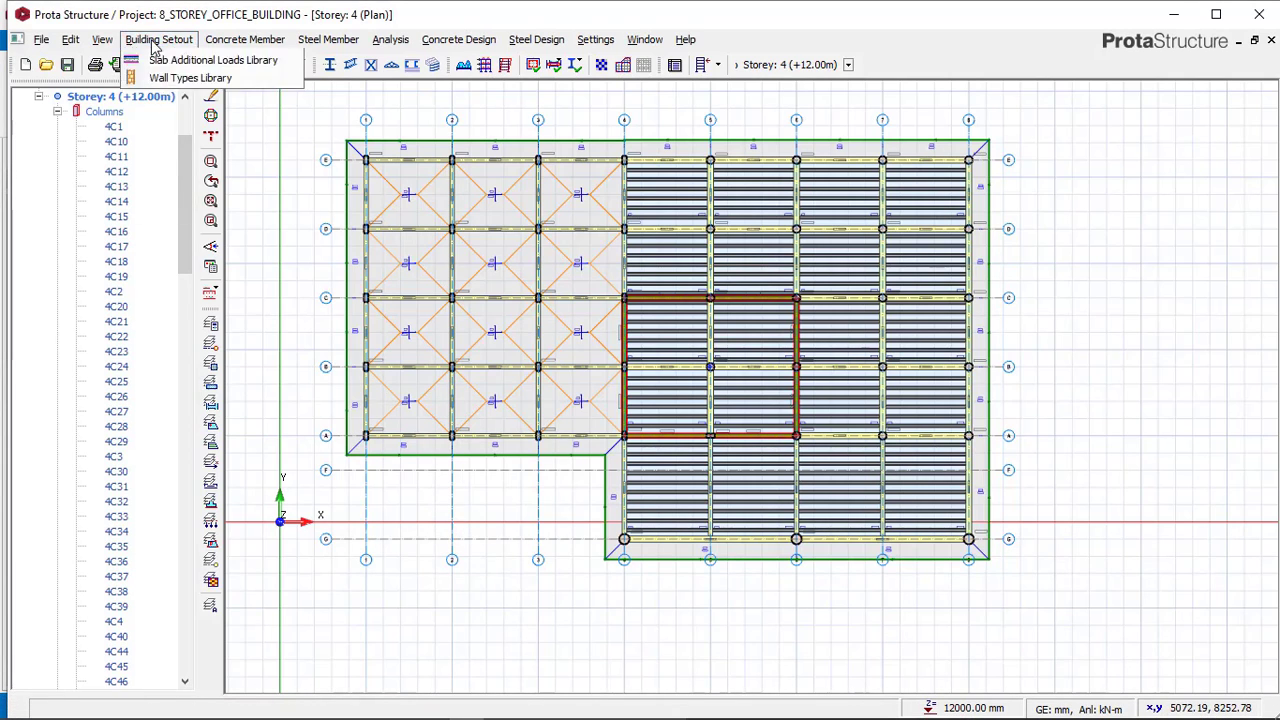
click(180, 139)
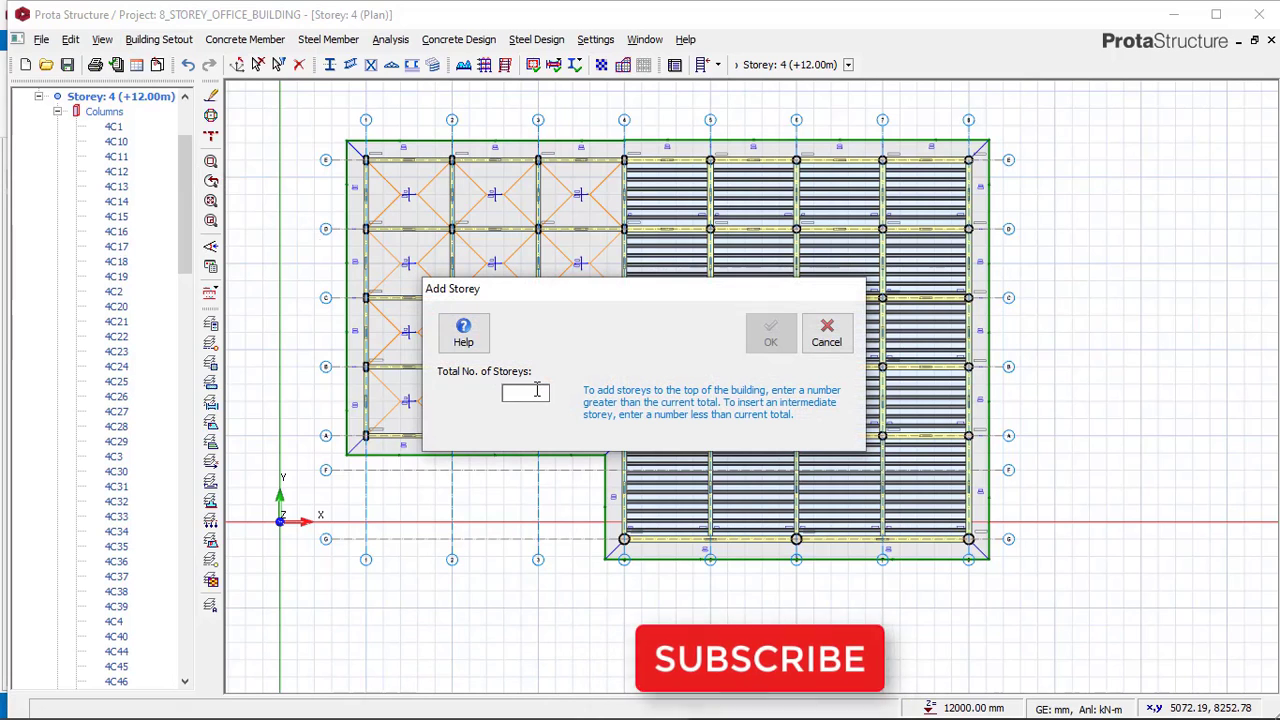
text(5)
click(770, 334)
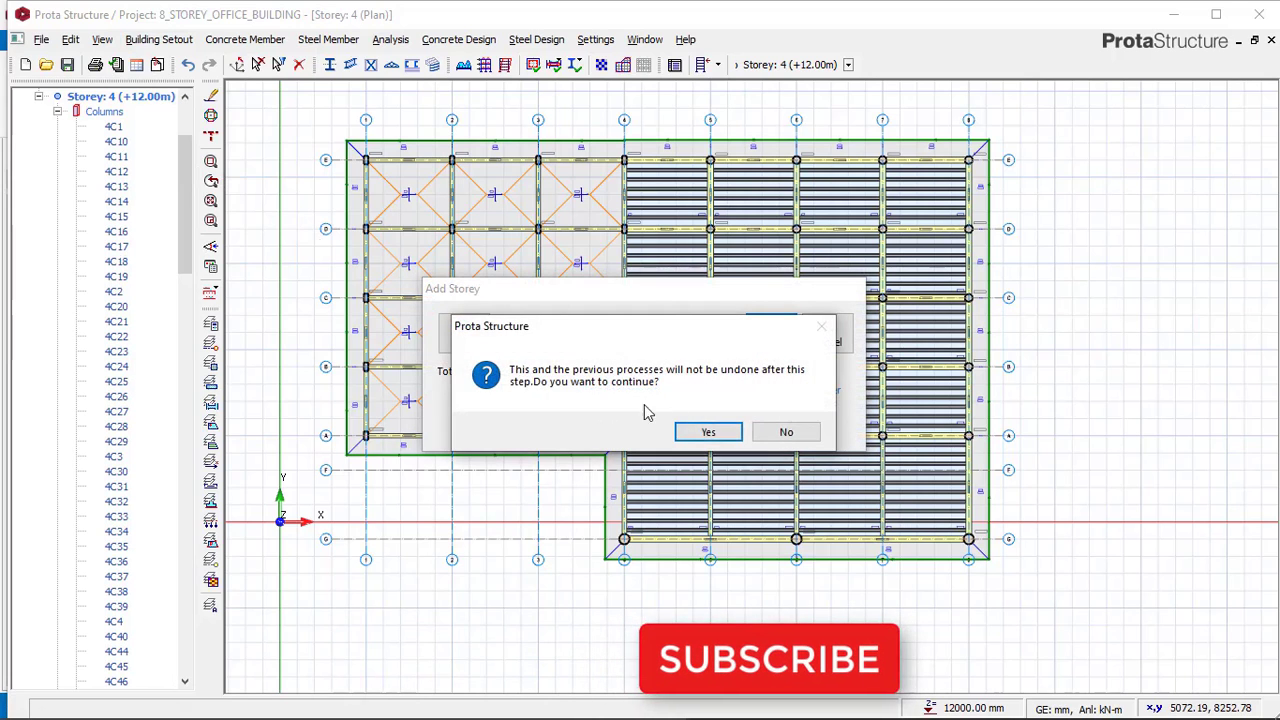
click(711, 431)
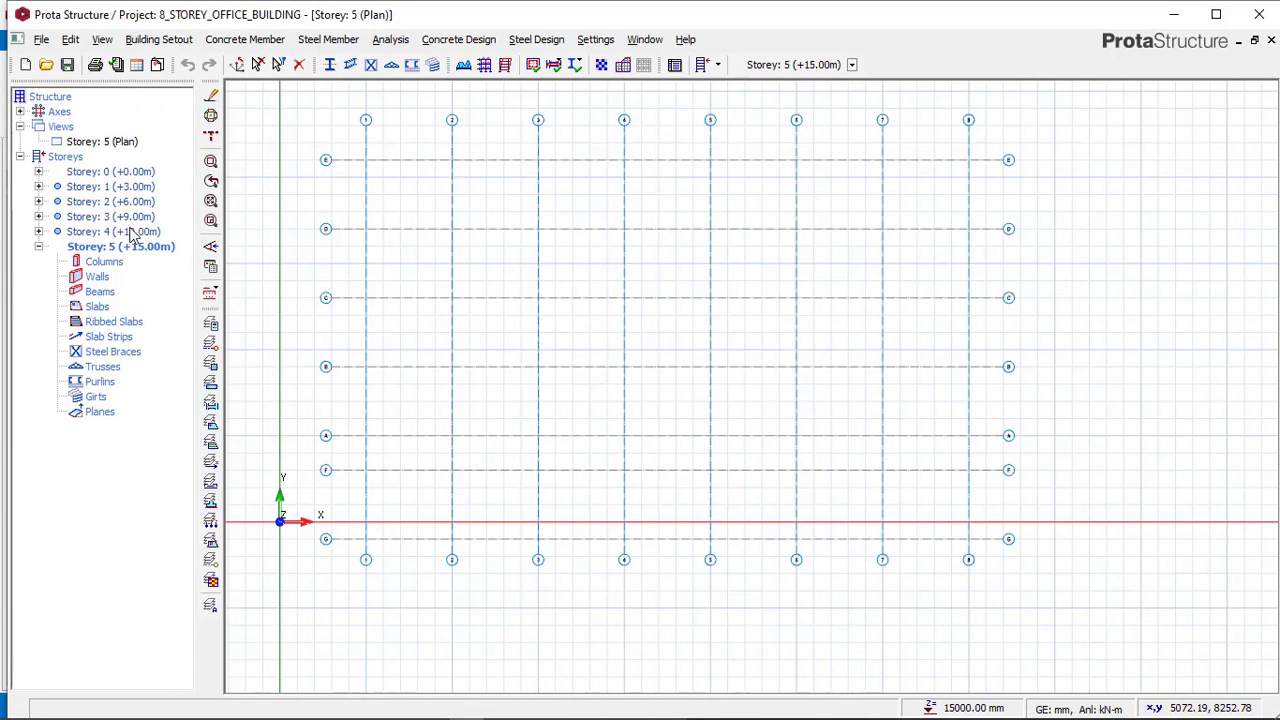
Generate storey 5 from source storey 4 with all member types, then close the Generate Storey dialog.
click(122, 232)
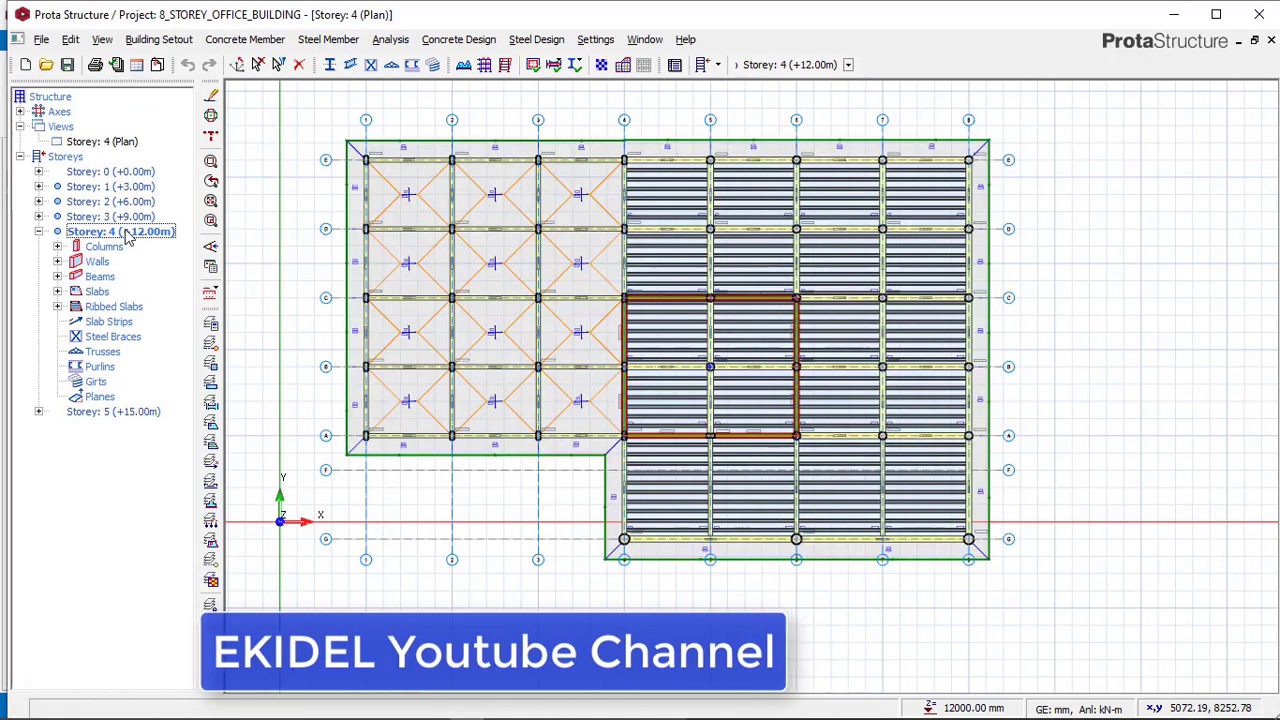
click(156, 39)
click(196, 159)
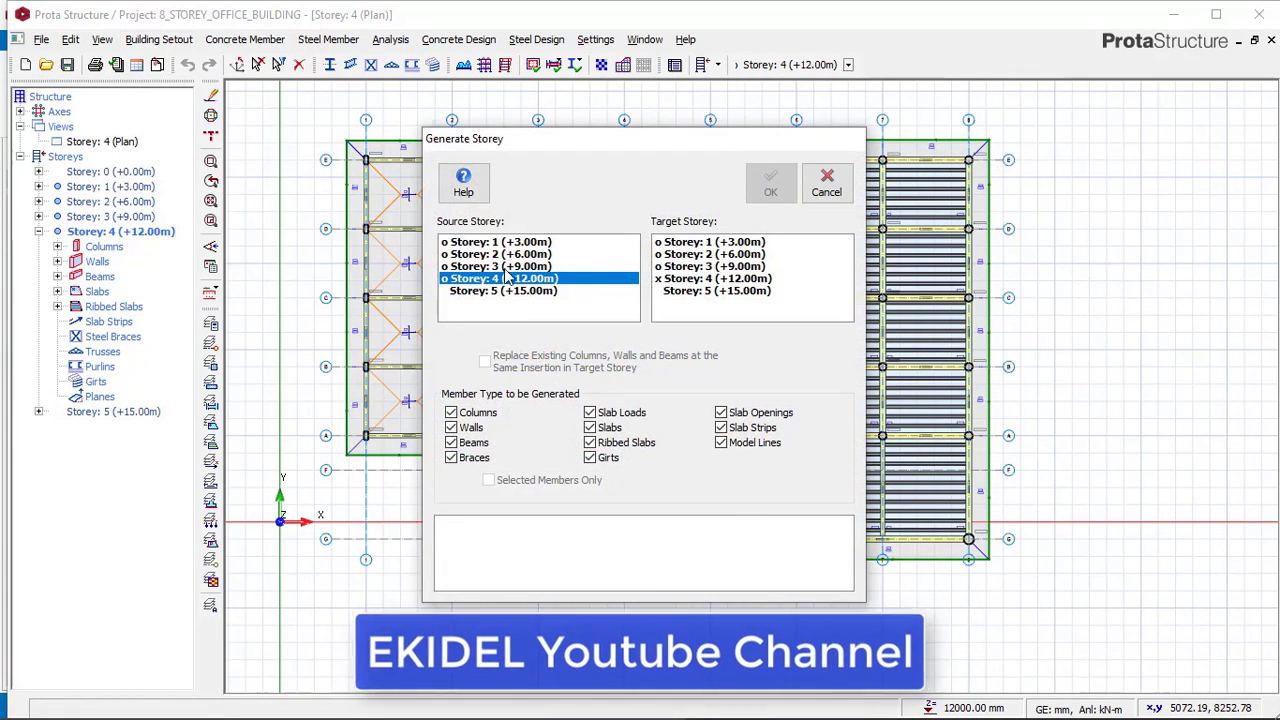
click(687, 291)
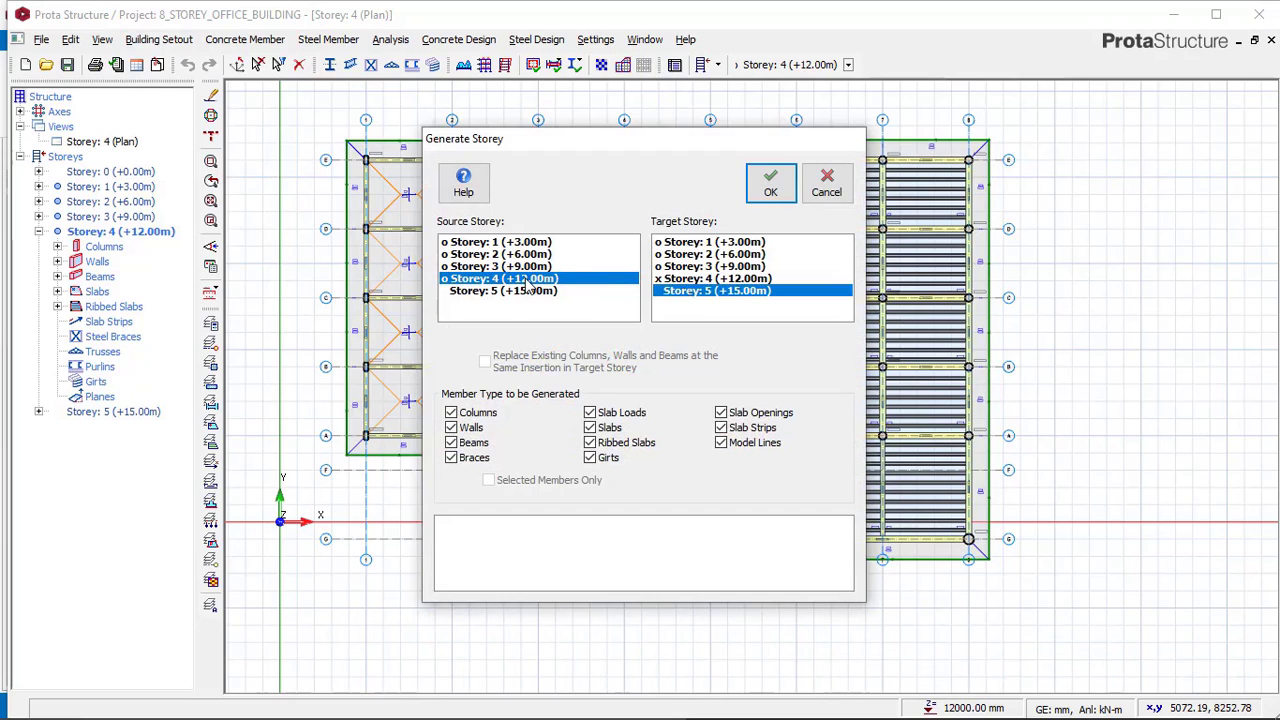
click(774, 190)
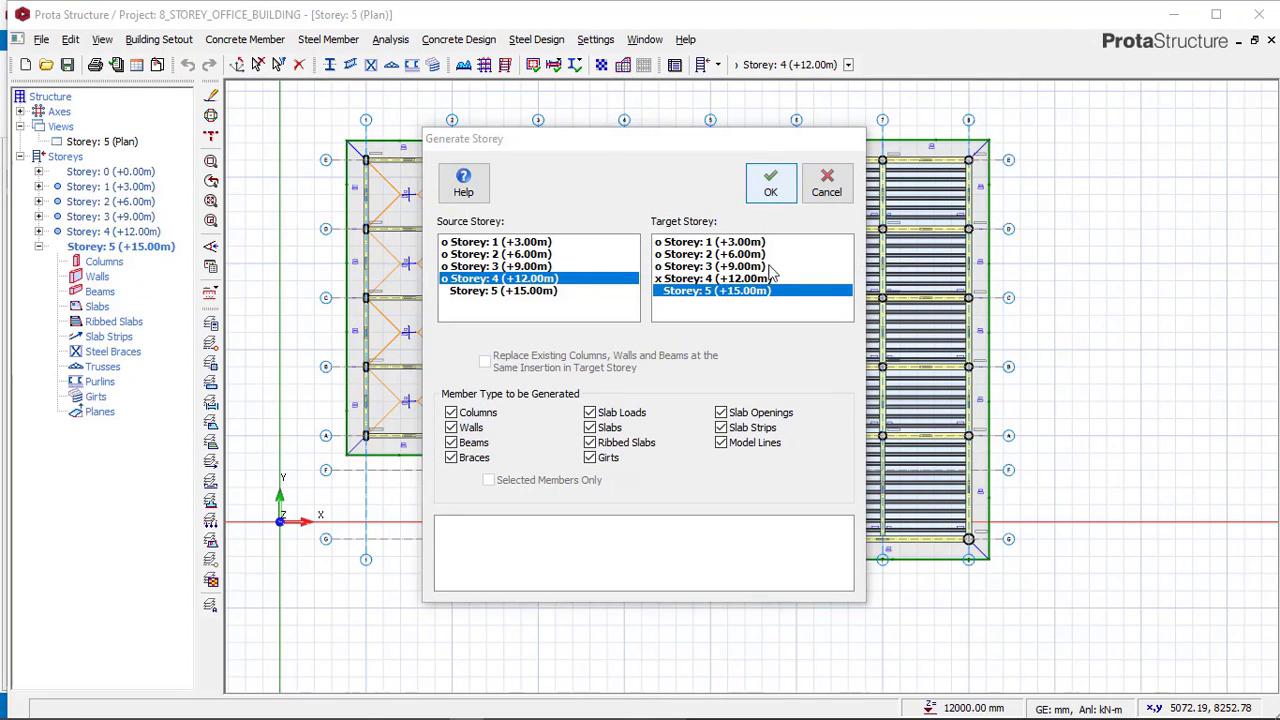
click(826, 186)
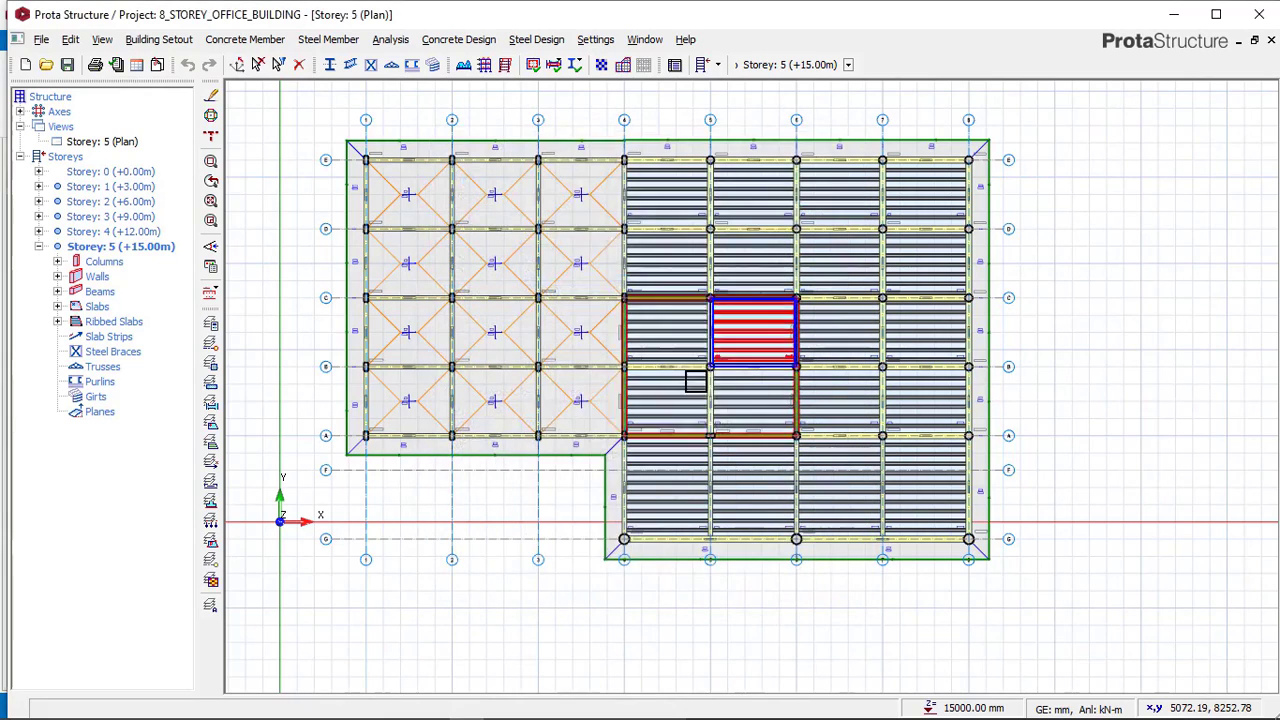
Delete the columns, beams and slabs between axes 1 and 3 on storey 5.
scroll(660, 175, up, 1)
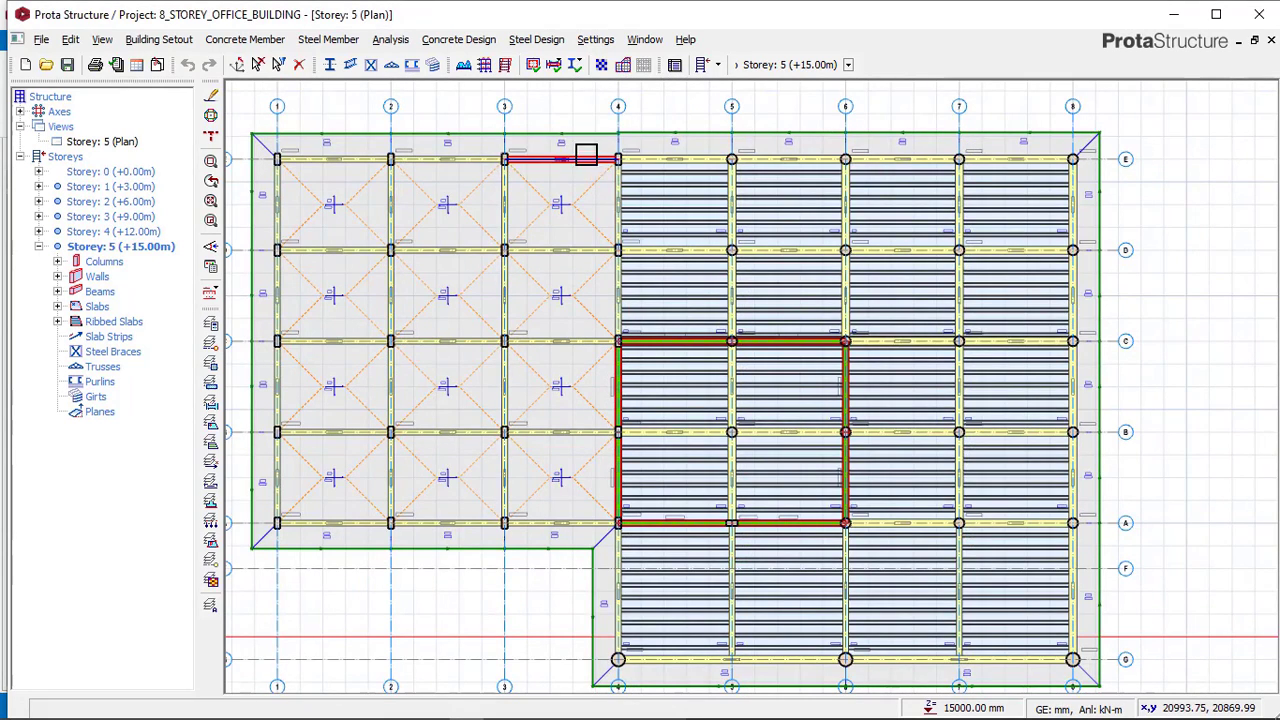
scroll(643, 183, down, 1)
drag(328, 133, 620, 494)
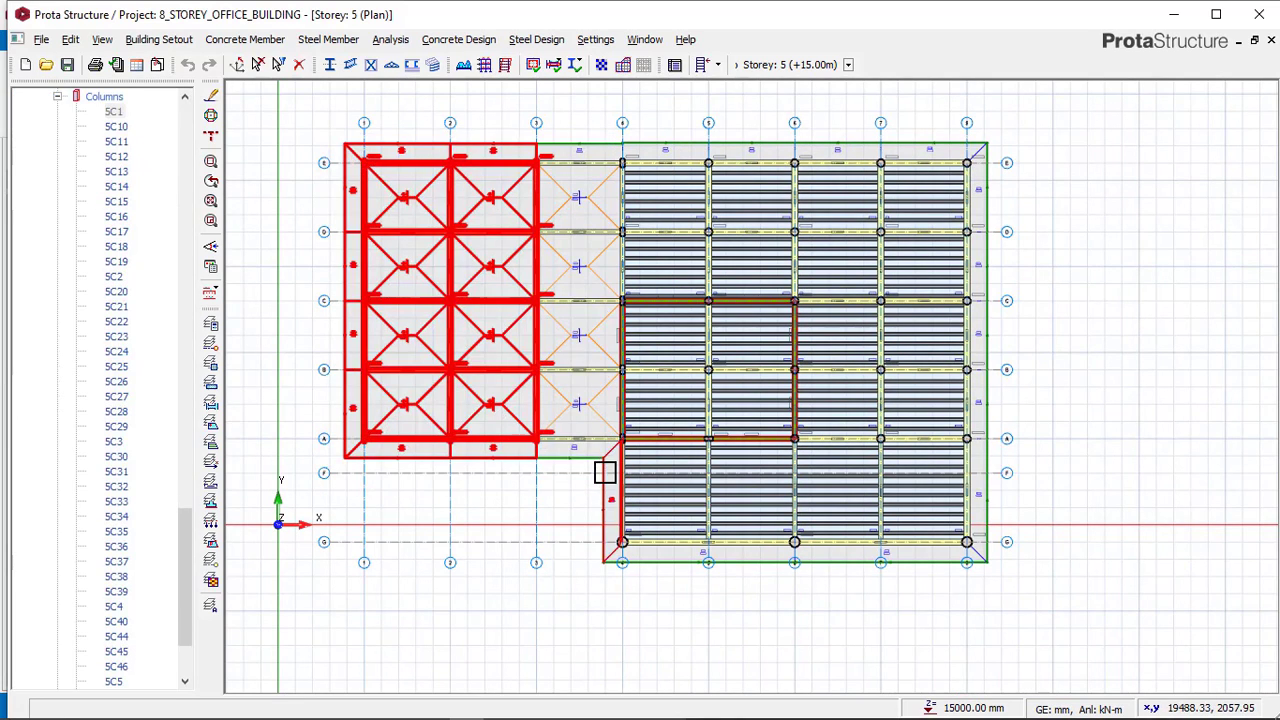
key(F4)
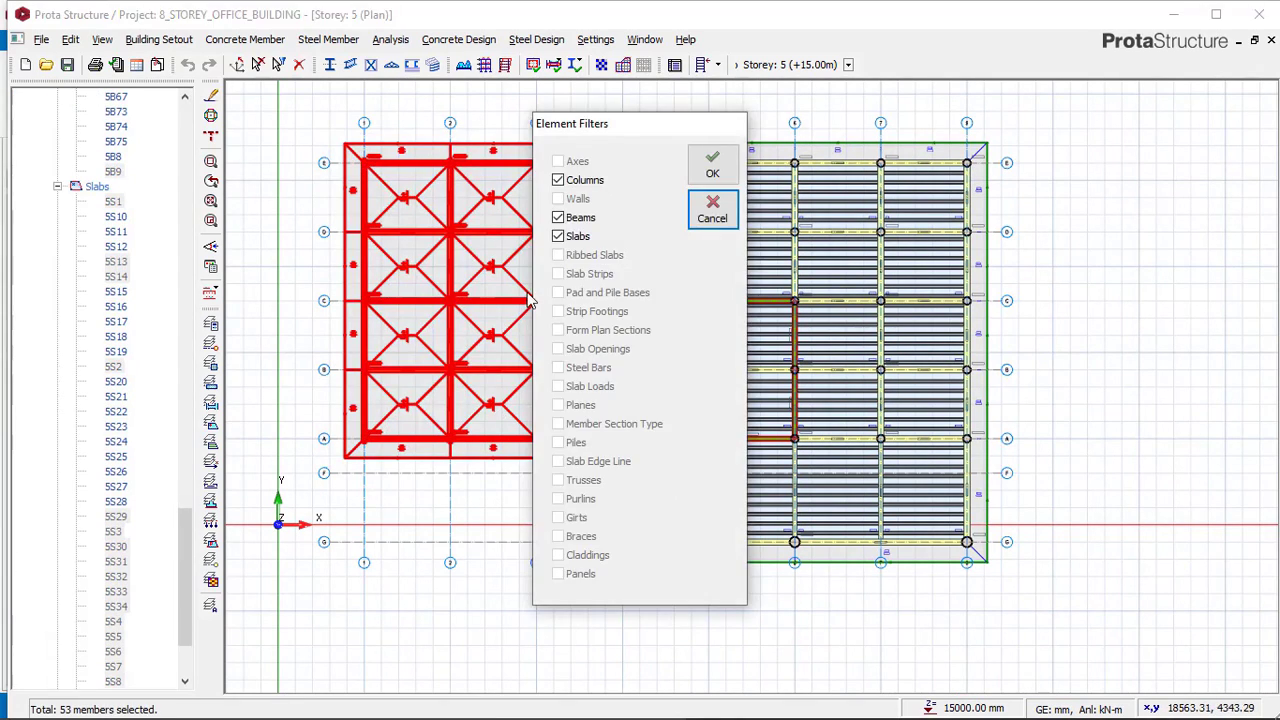
click(705, 168)
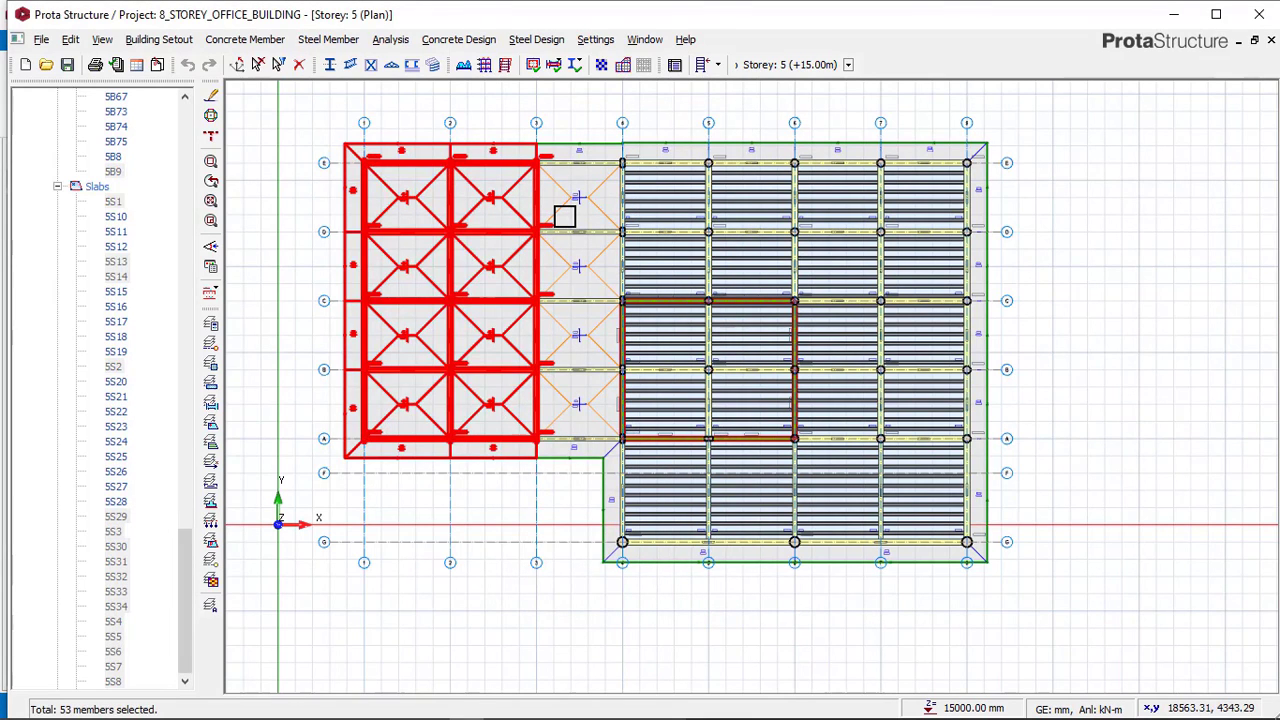
key(Delete)
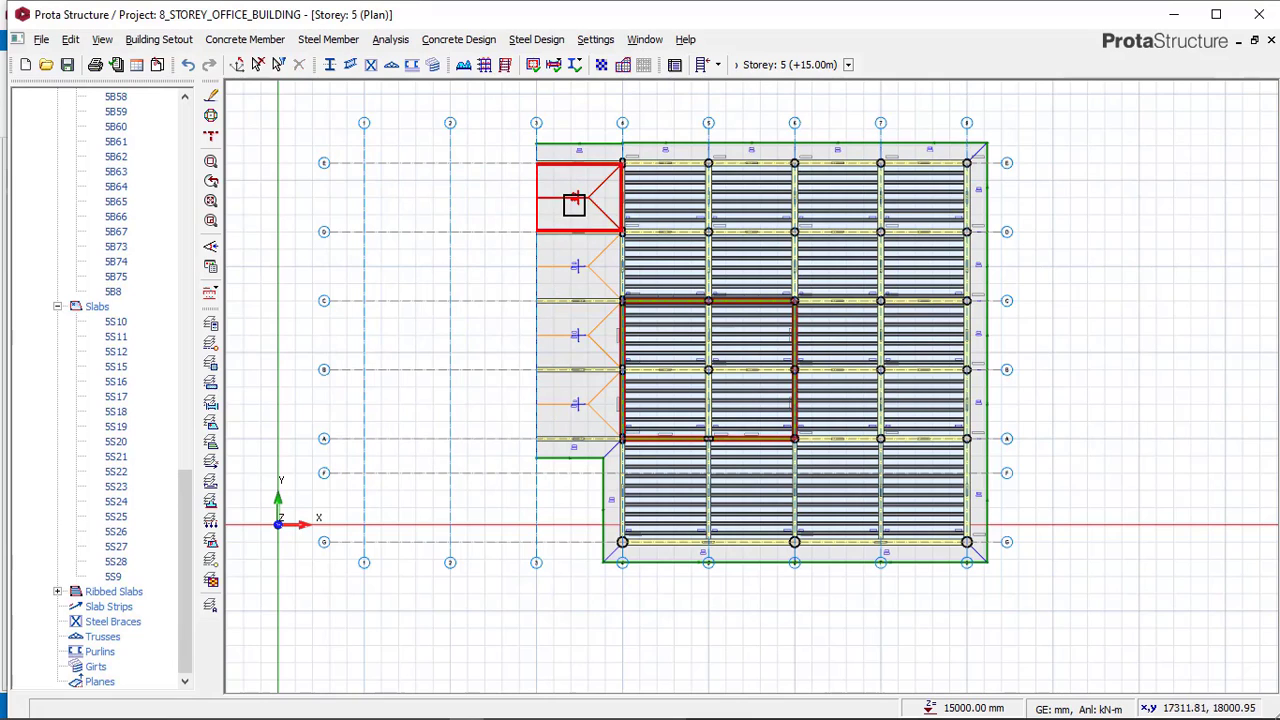
Delete the remaining slabs and beams between axes 3 and 4 on storey 5 one by one.
drag(513, 138, 626, 506)
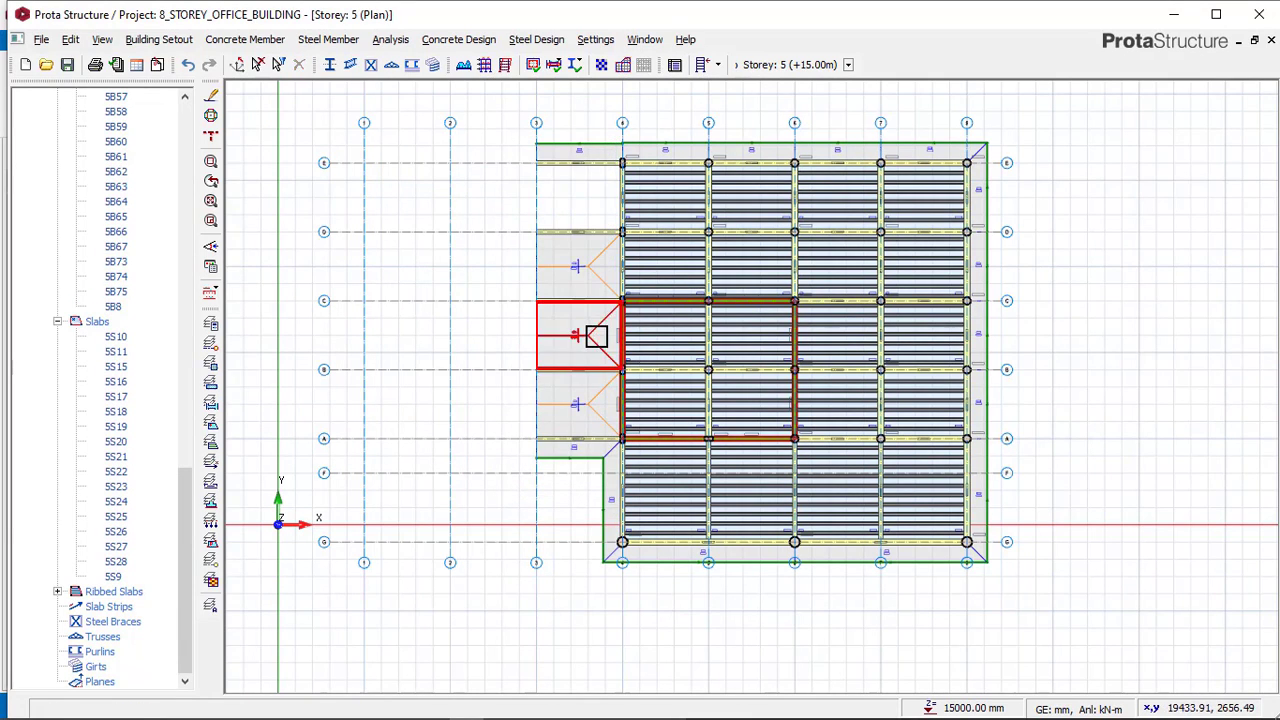
click(592, 300)
key(Delete)
click(591, 263)
key(Delete)
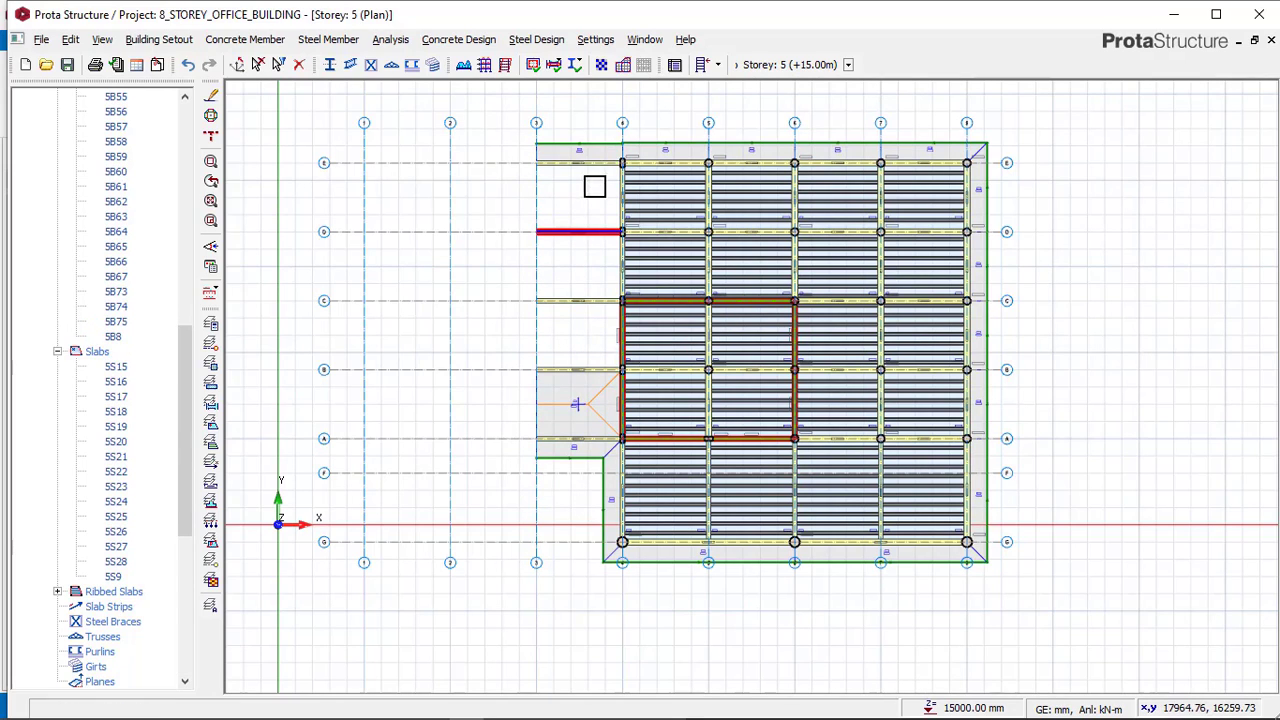
click(599, 163)
key(Delete)
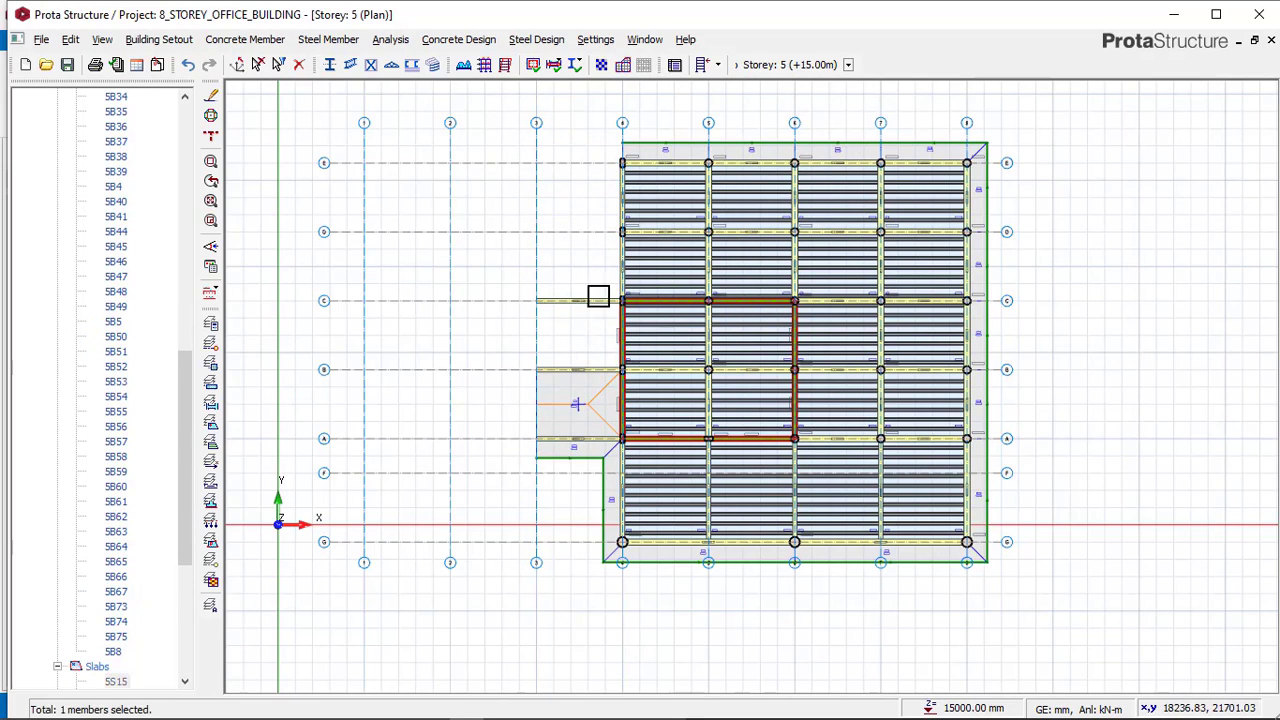
key(Delete)
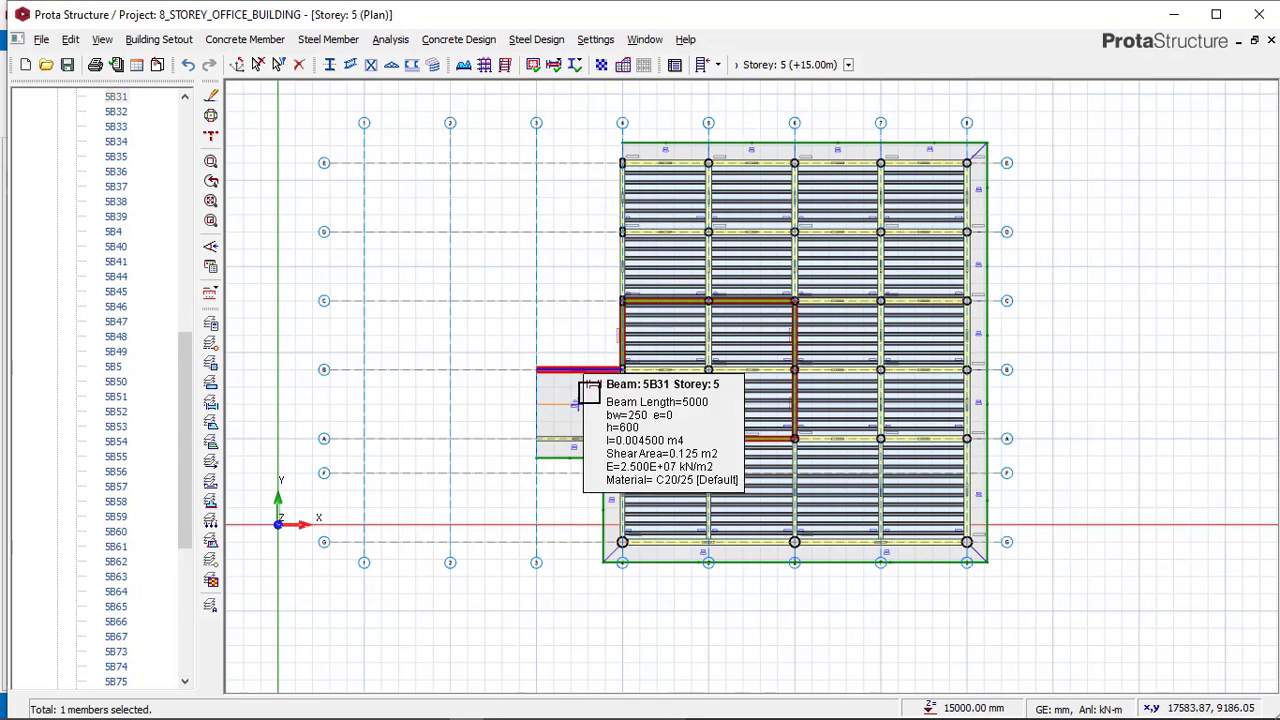
key(Delete)
click(586, 440)
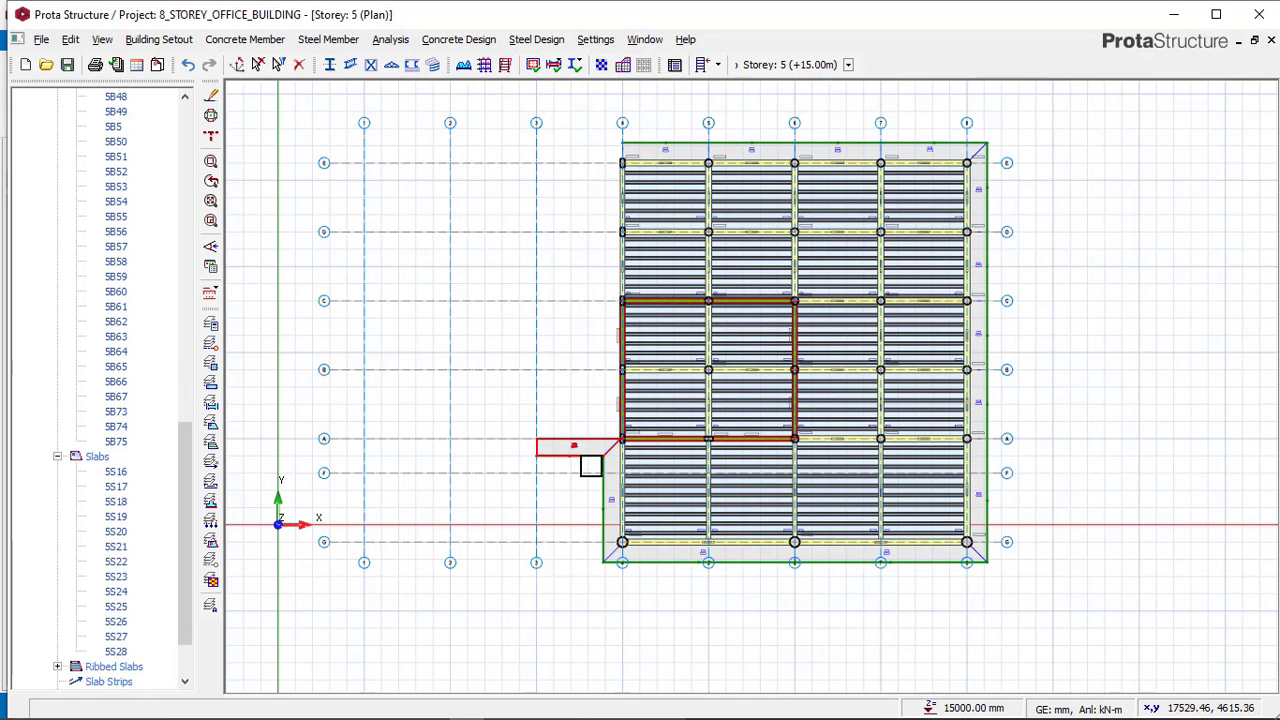
key(Delete)
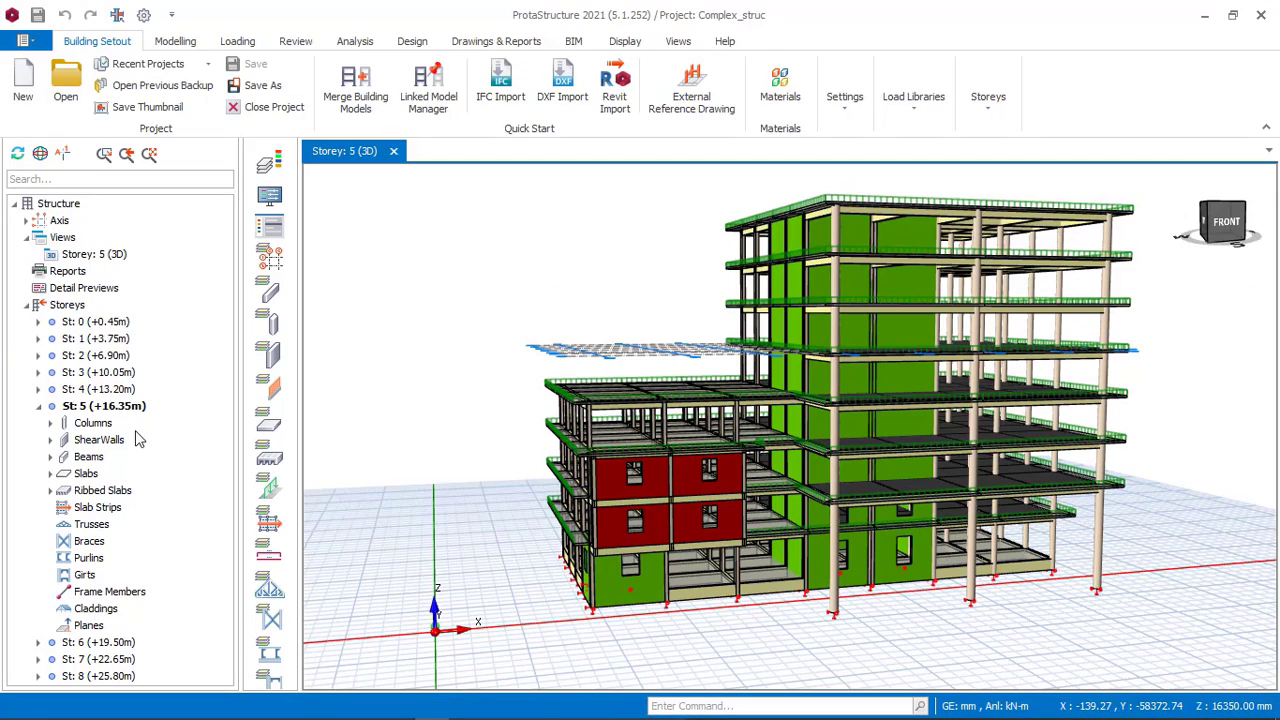
Change the reference model's storey 5 view to plan view for comparison, then return to the working model.
right_click(115, 256)
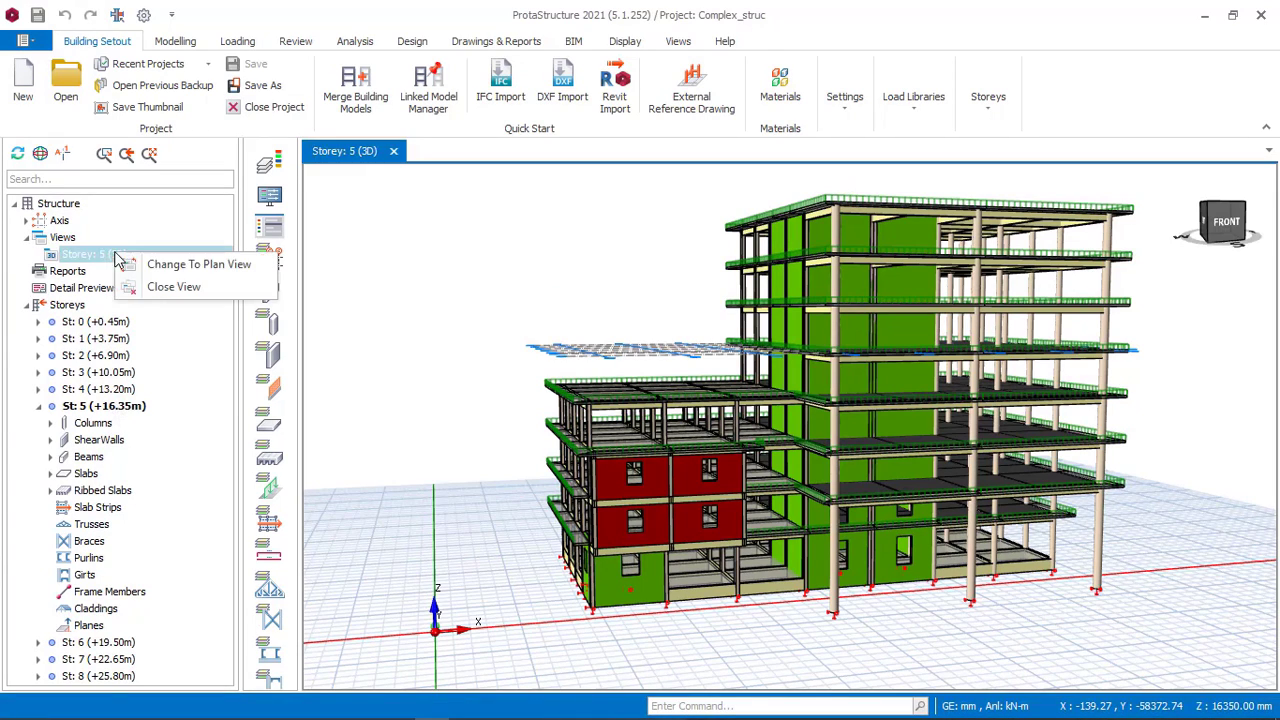
click(180, 265)
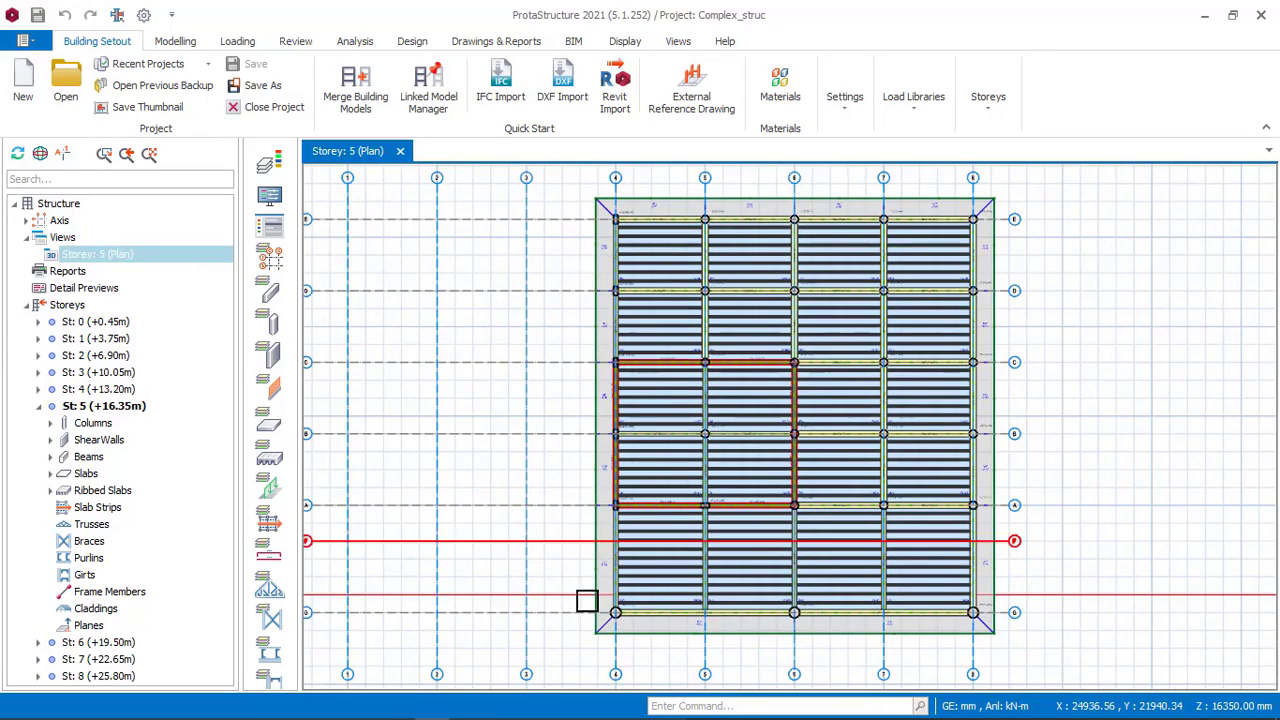
click(466, 706)
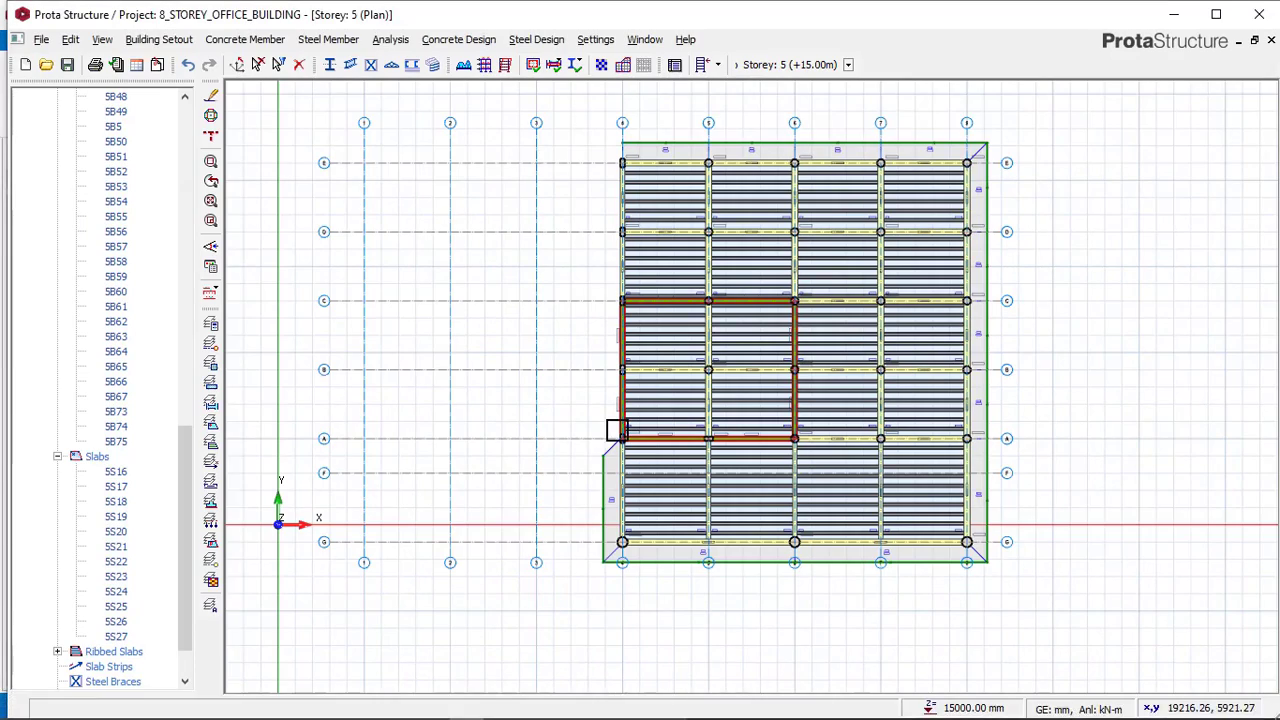
Add 150 mm cantilever slabs with 1000 mm cantilever length west of axis 4, from axis G to axis B.
middle_drag(613, 453, 610, 489)
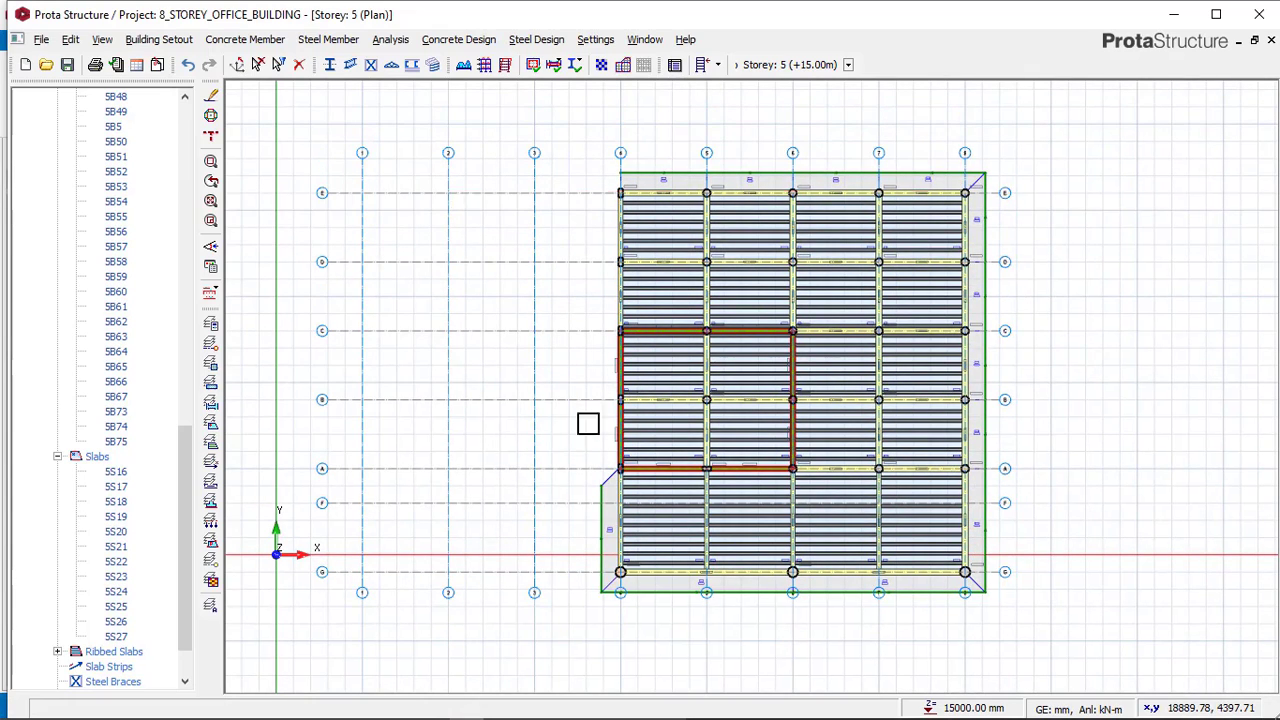
click(609, 496)
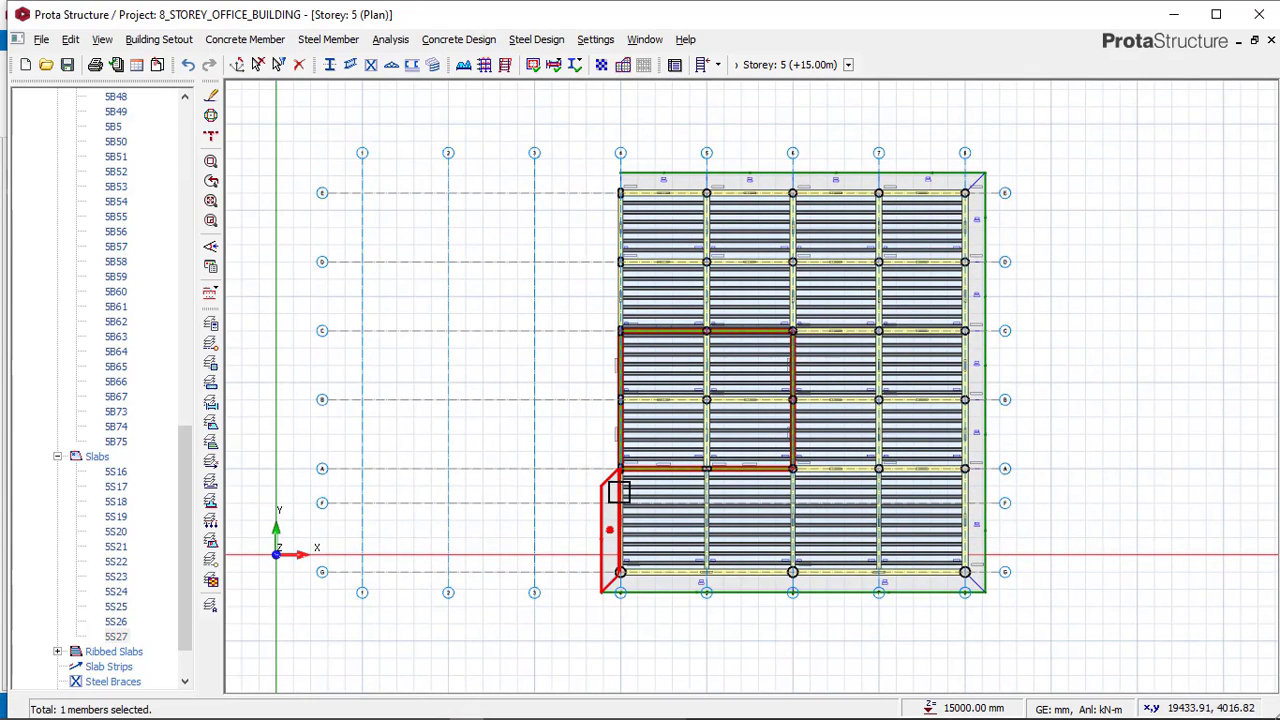
right_click(593, 448)
click(615, 452)
scroll(597, 437, up, 2)
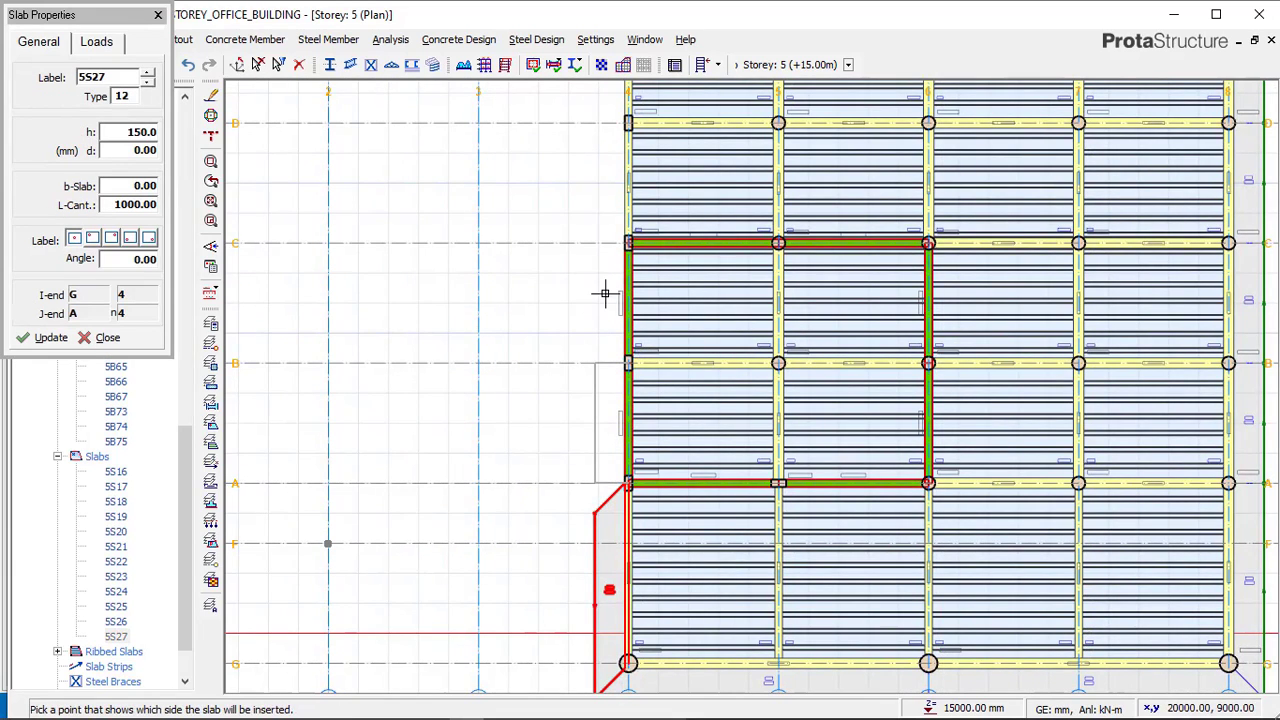
click(509, 293)
drag(625, 360, 629, 249)
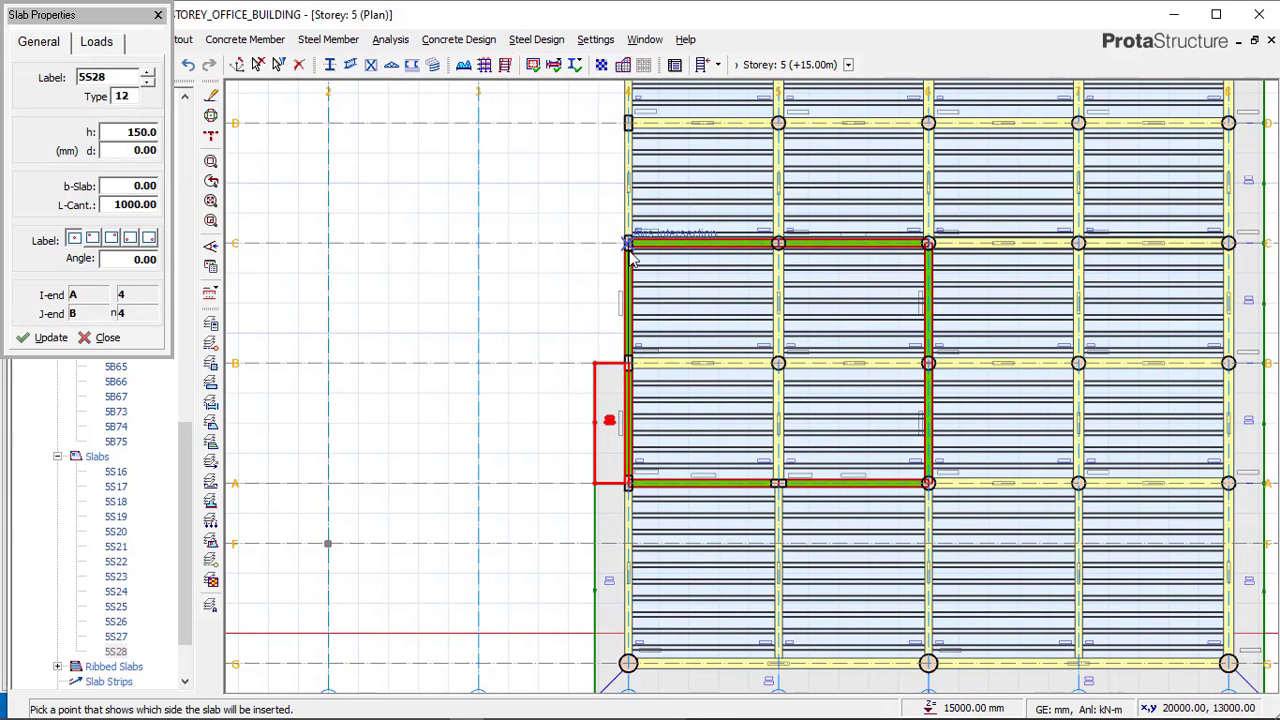
Continue adding matching cantilever slabs west of axis 4 up to axis E, and exit the slab command.
click(591, 260)
click(533, 153)
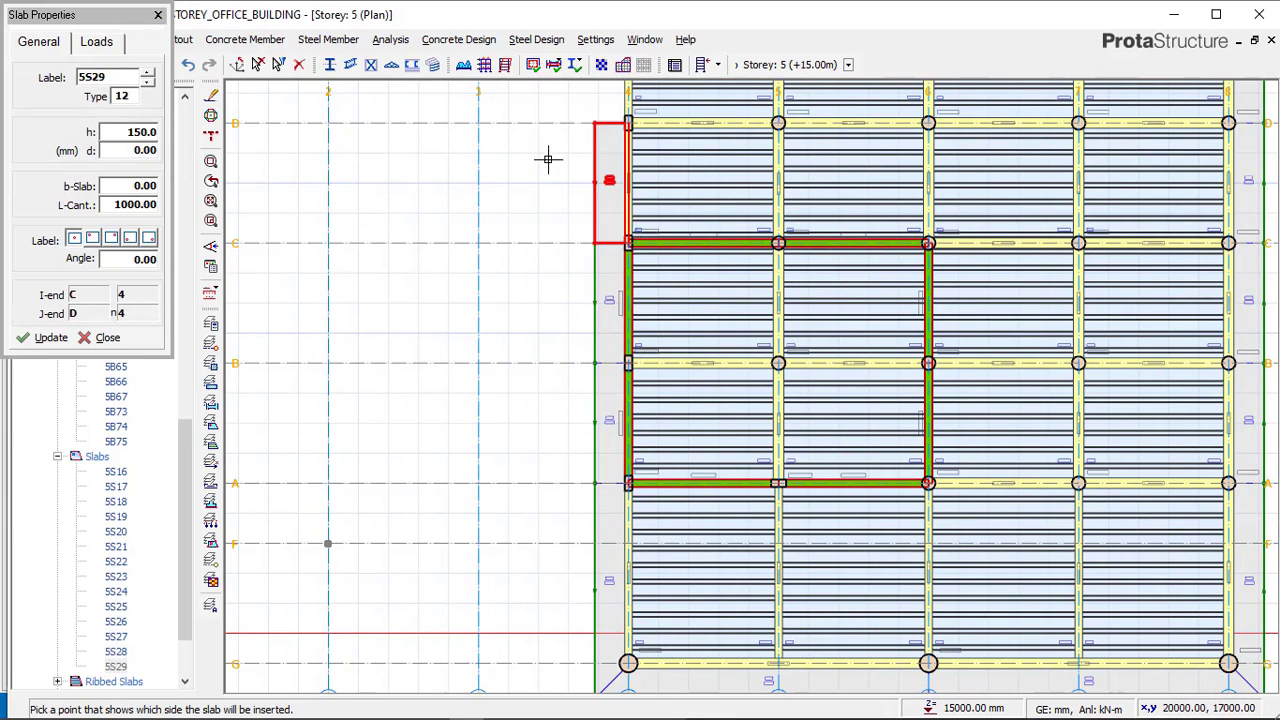
middle_drag(560, 187, 528, 429)
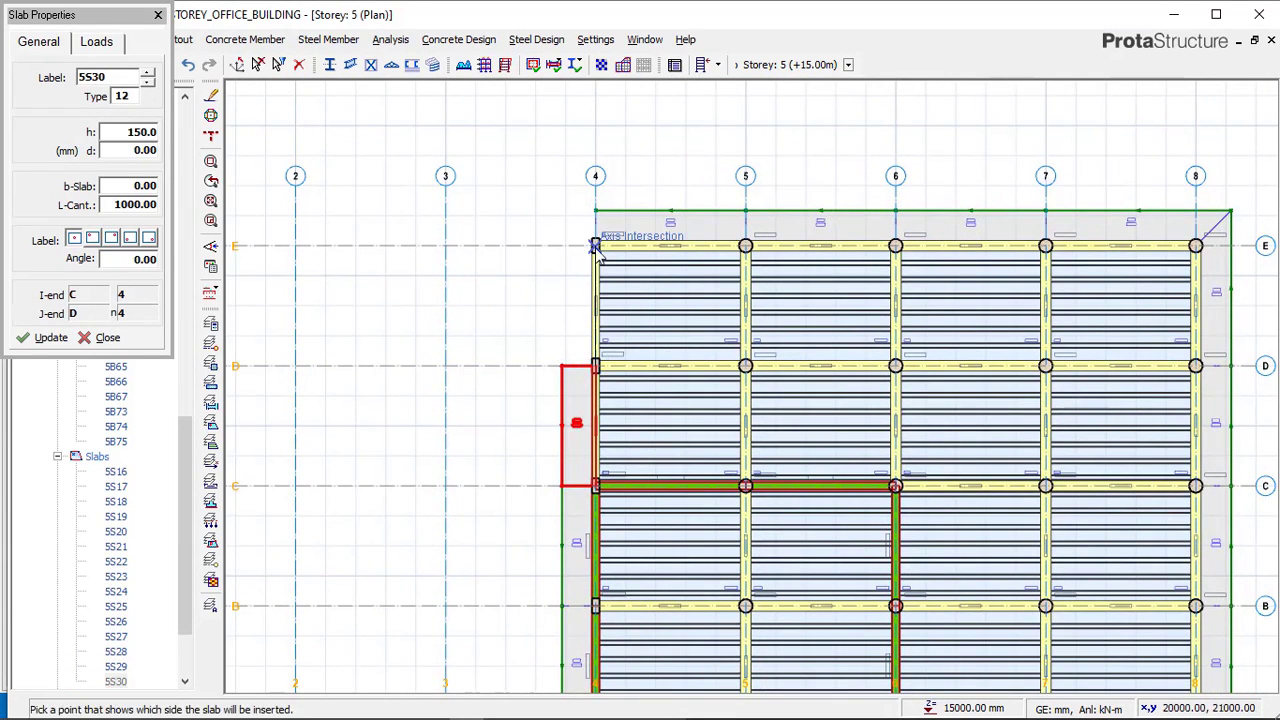
click(514, 234)
scroll(399, 152, down, 3)
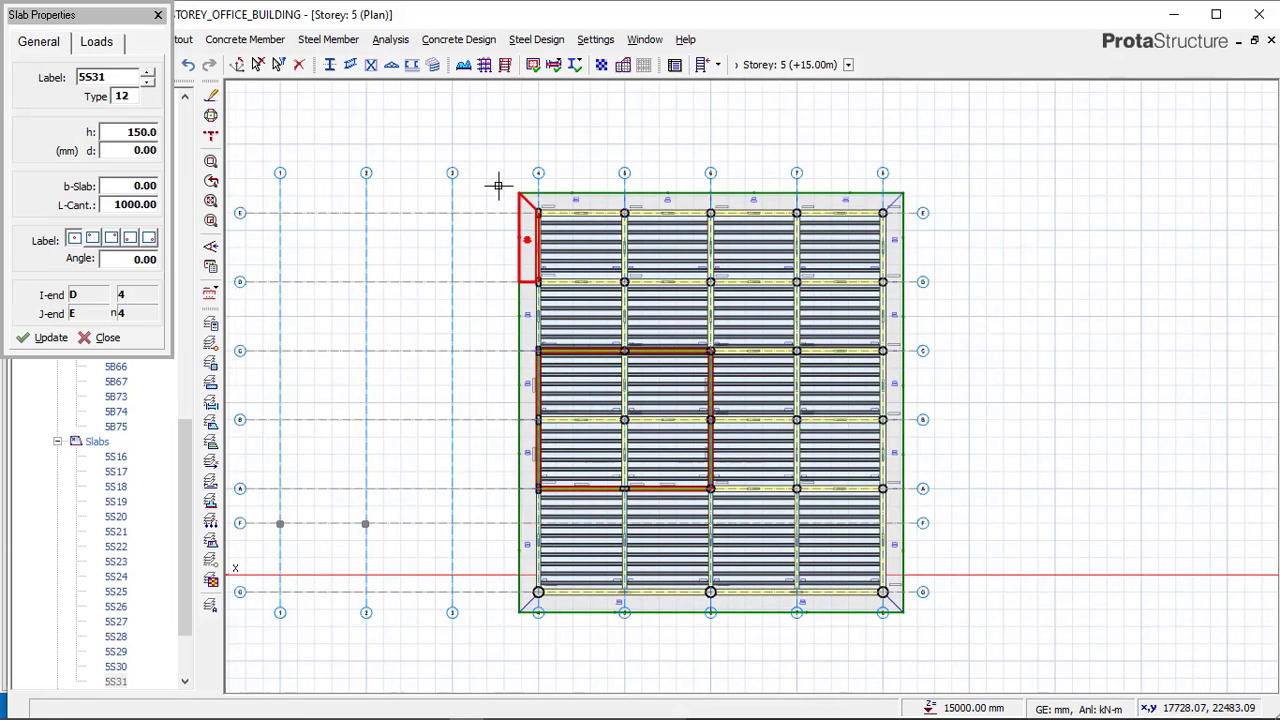
key(Escape)
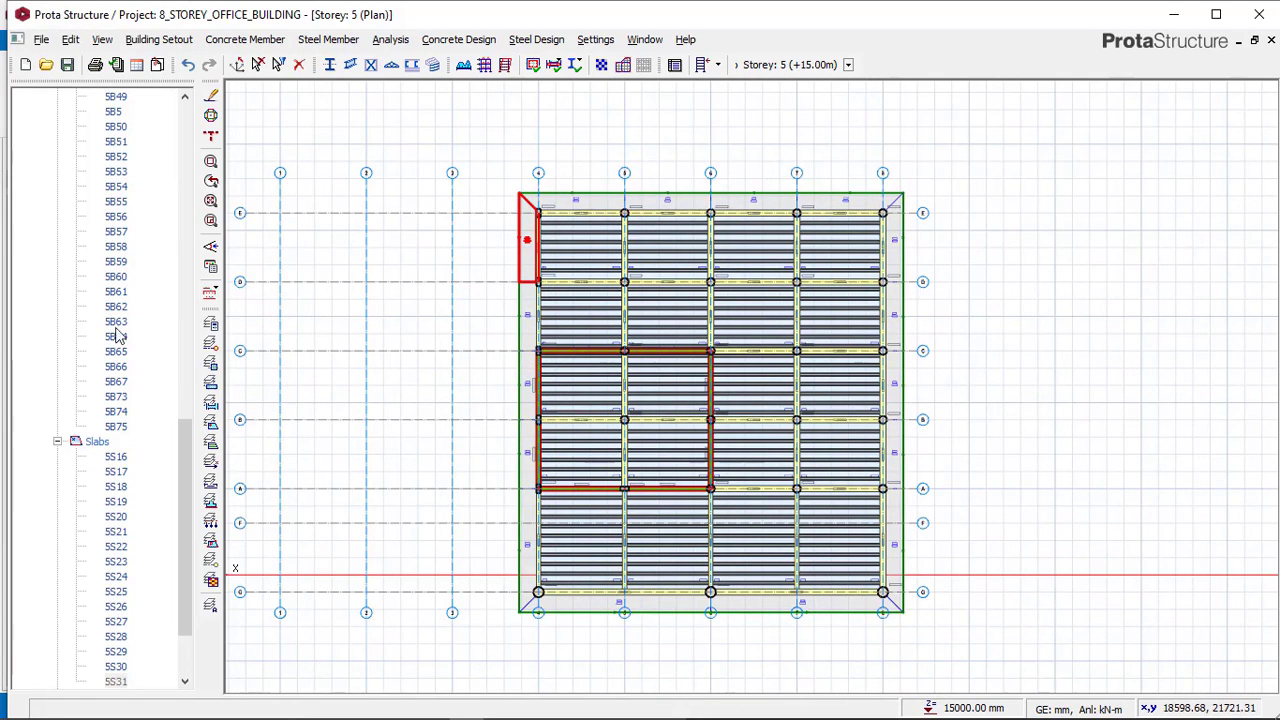
drag(185, 434, 160, 128)
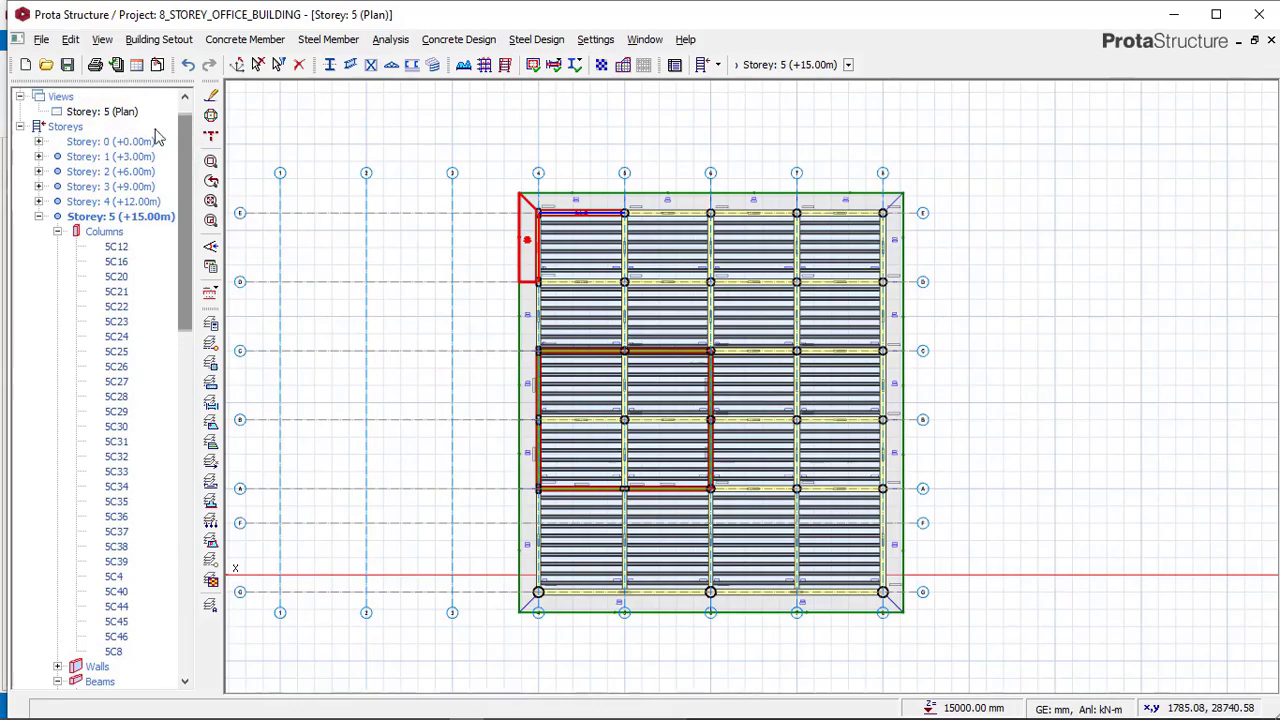
Switch the working model's storey 5 view to 3D and orbit around the building.
click(124, 115)
right_click(124, 115)
click(168, 142)
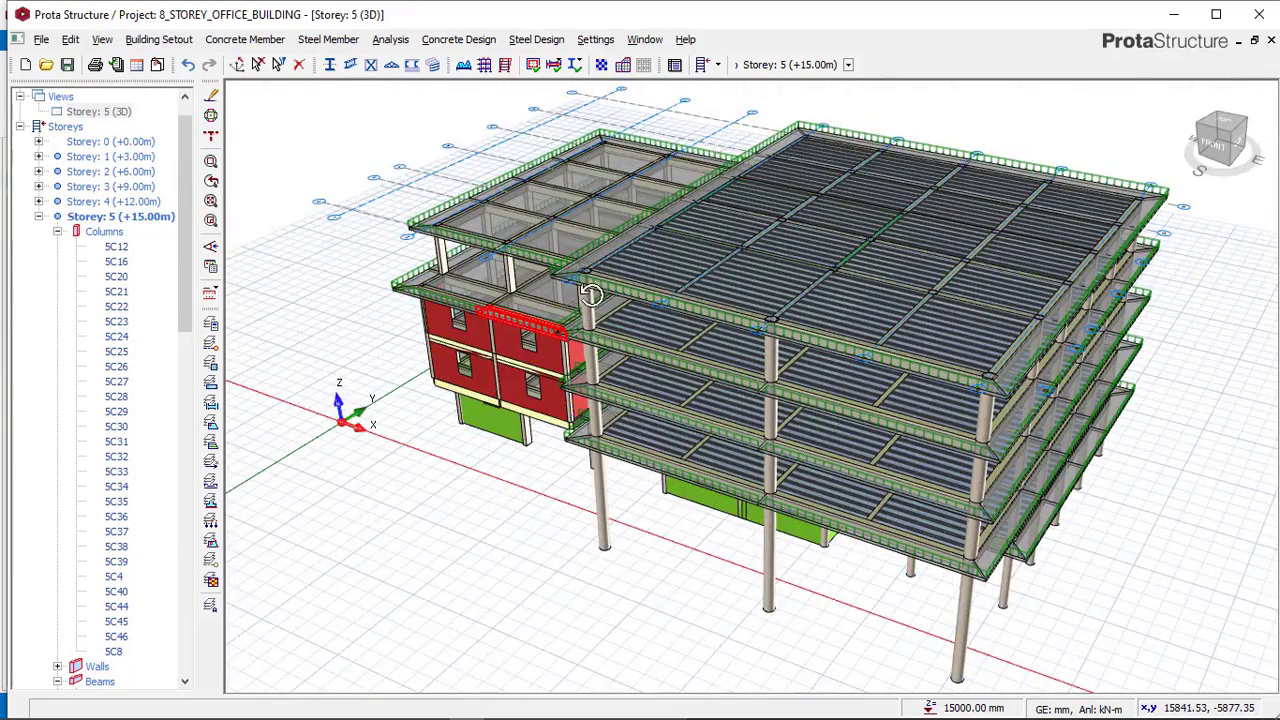
drag(591, 294, 662, 276)
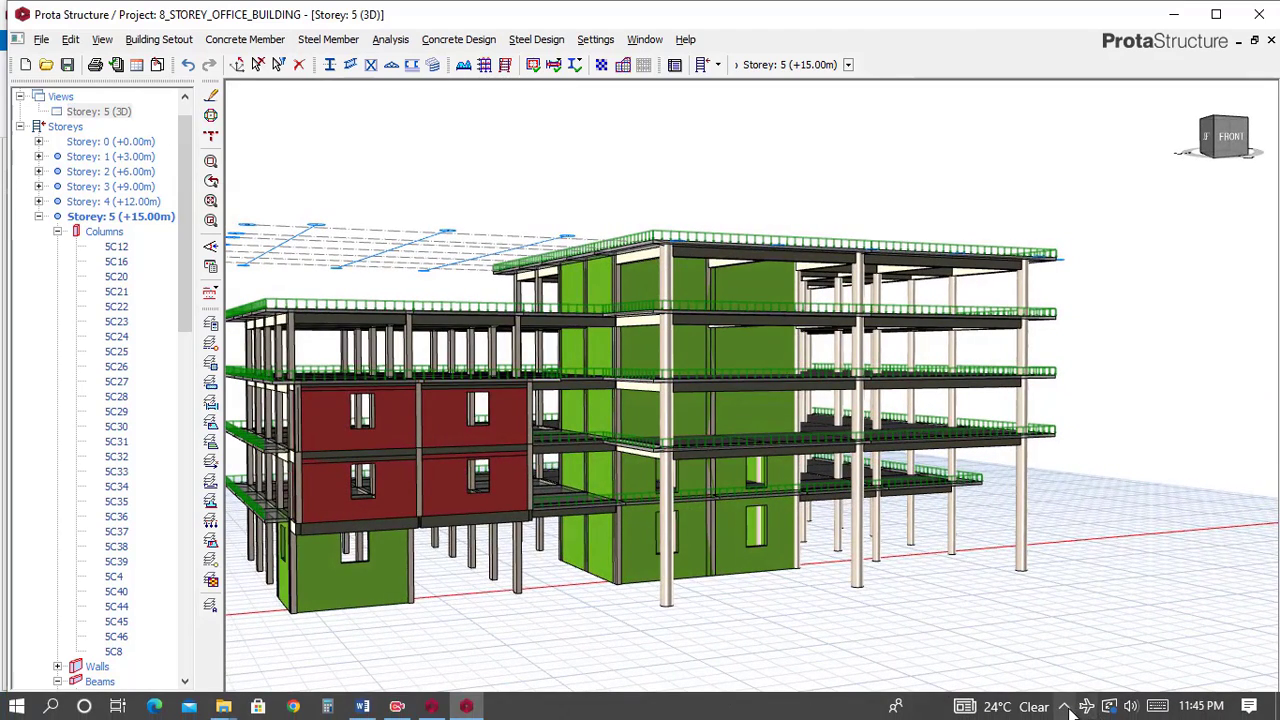
Compare with the reference model's storey 5 in 3D, orbiting it, then return to the working model.
click(1064, 706)
click(448, 707)
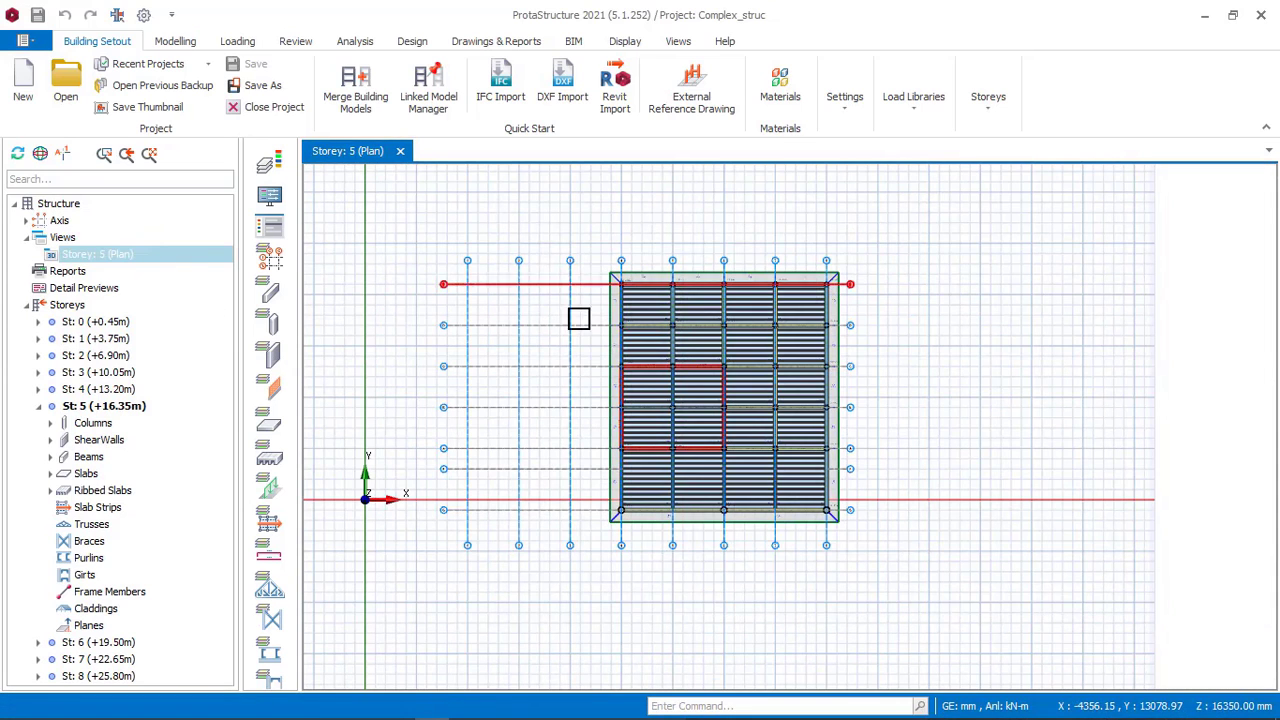
scroll(625, 370, up, 2)
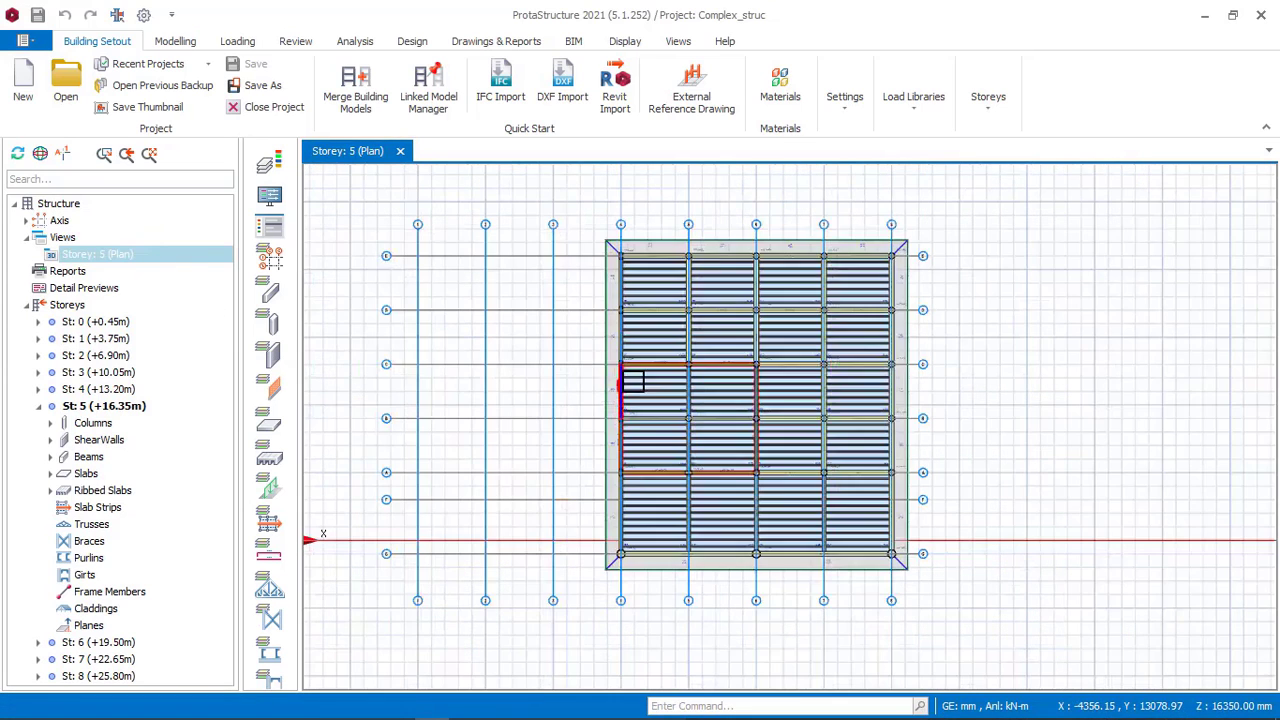
right_click(120, 258)
click(200, 265)
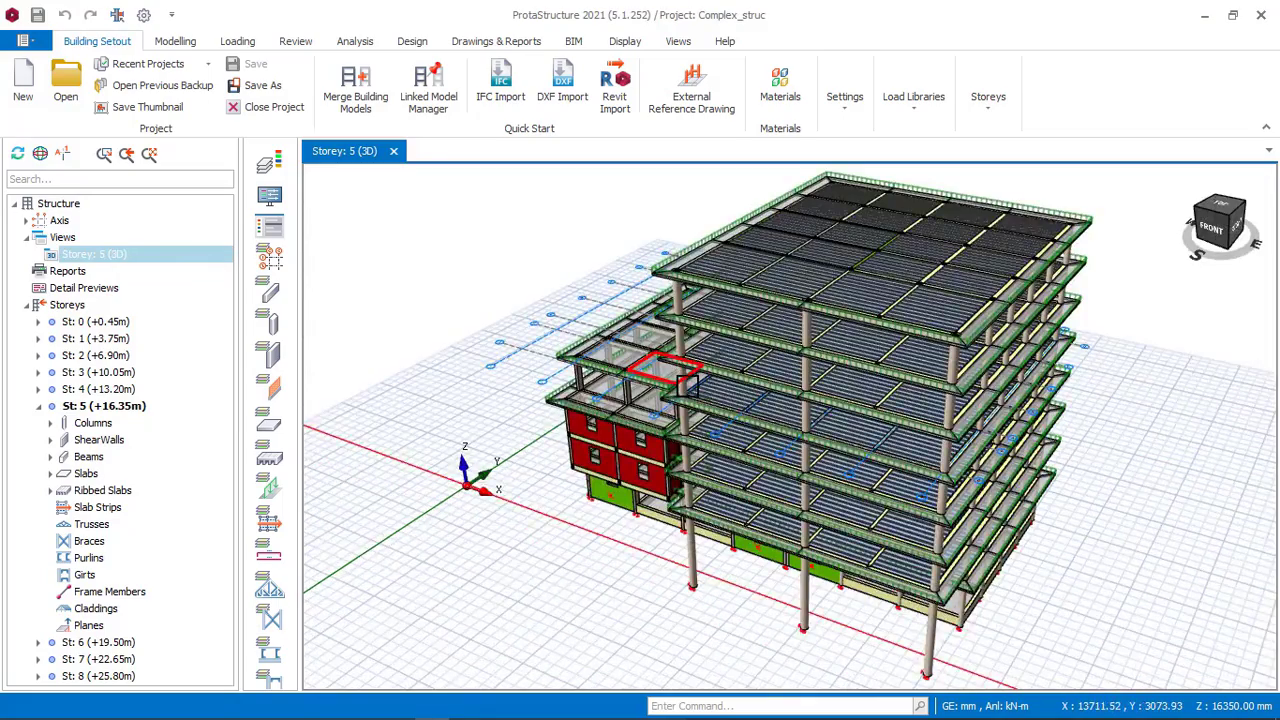
middle_drag(680, 386, 753, 346)
scroll(766, 362, up, 1)
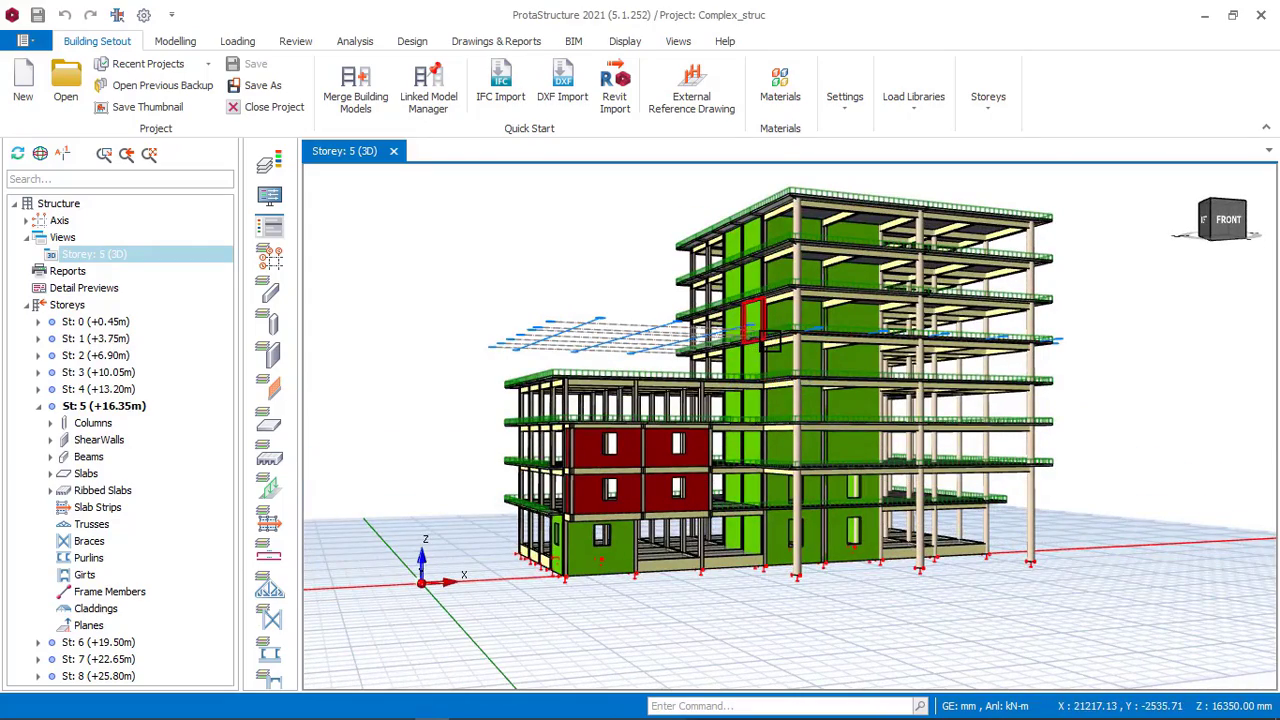
mouse_move(792, 345)
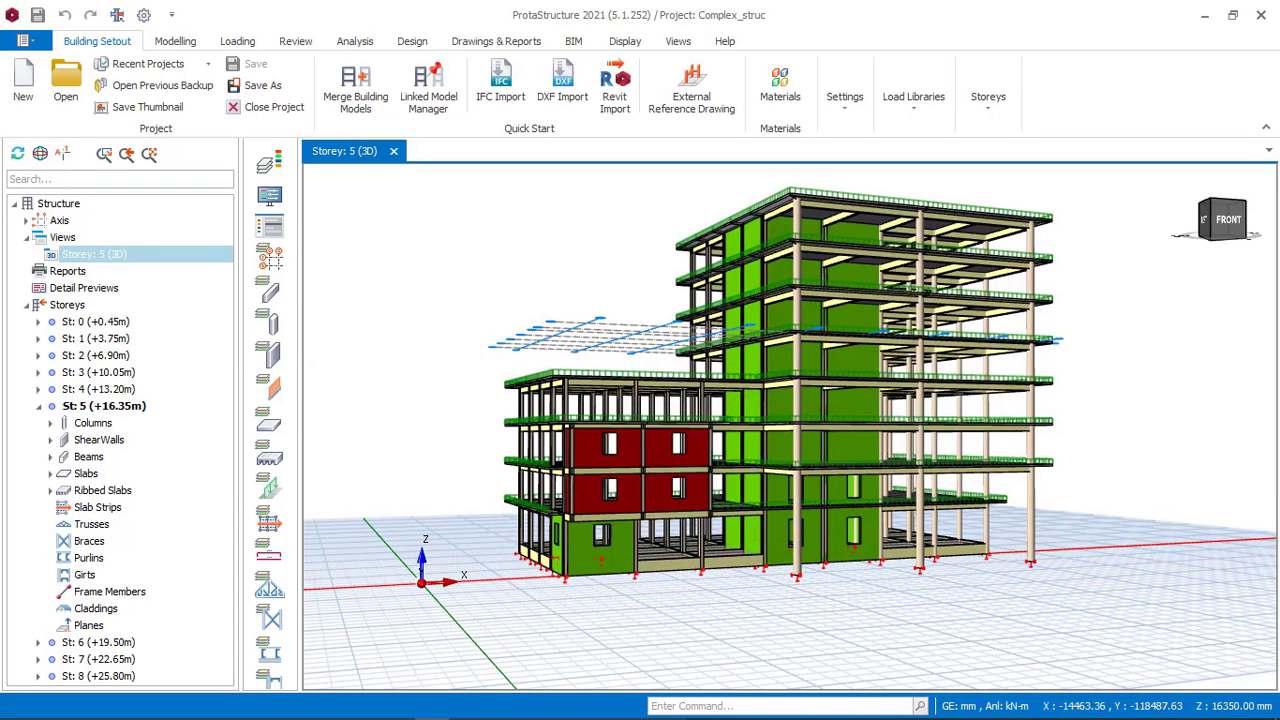
click(470, 706)
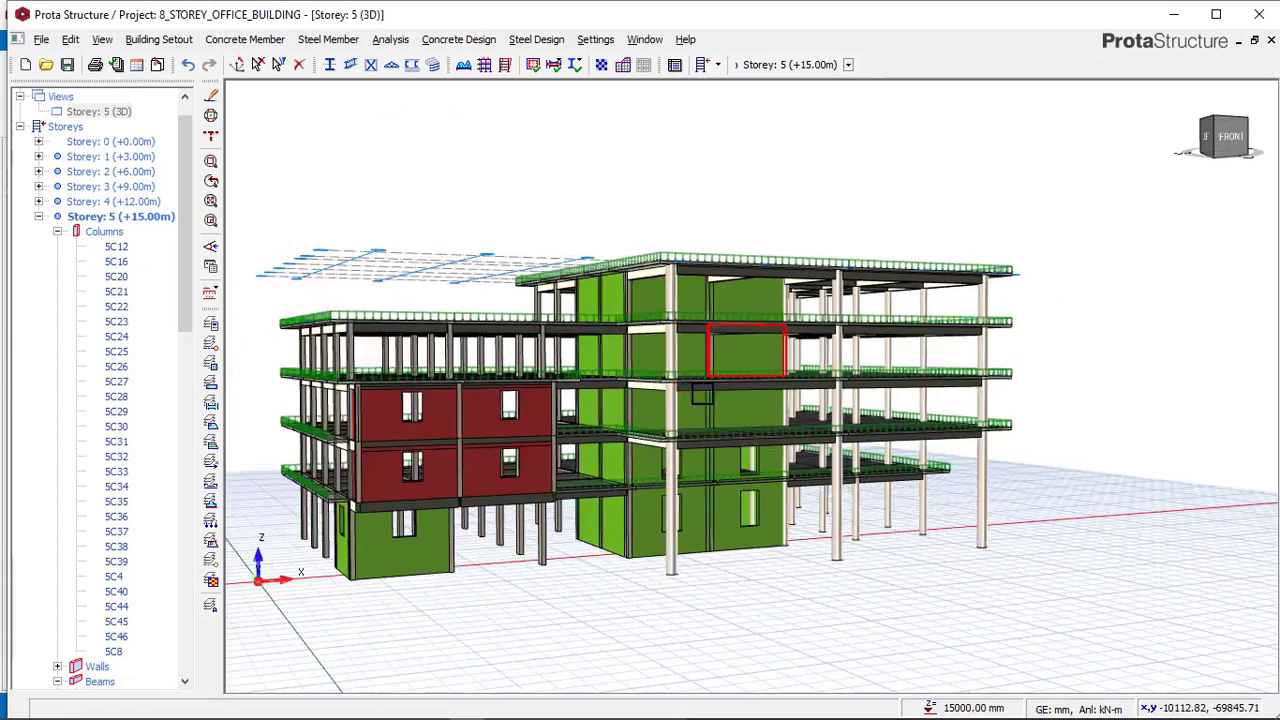
Orbit the working model in 3D, then switch the storey 5 view back to plan view.
scroll(702, 394, down, 1)
middle_drag(702, 394, 769, 398)
click(111, 115)
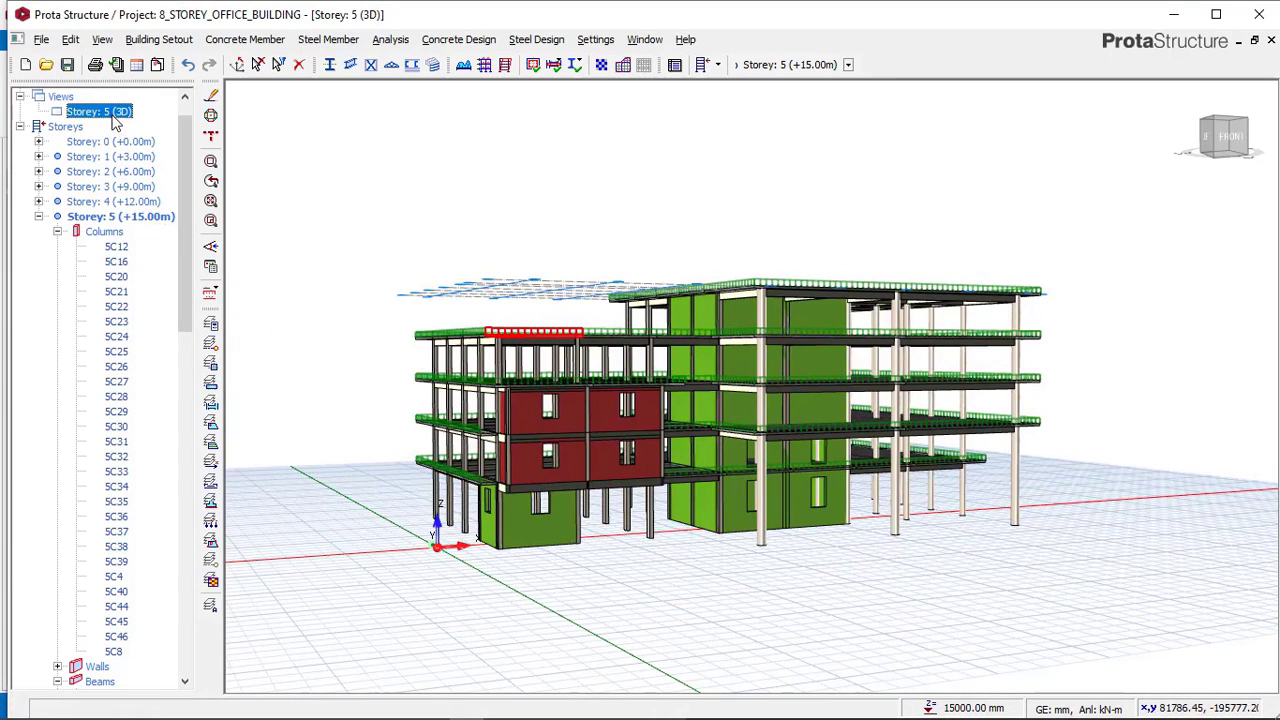
right_click(118, 113)
click(153, 124)
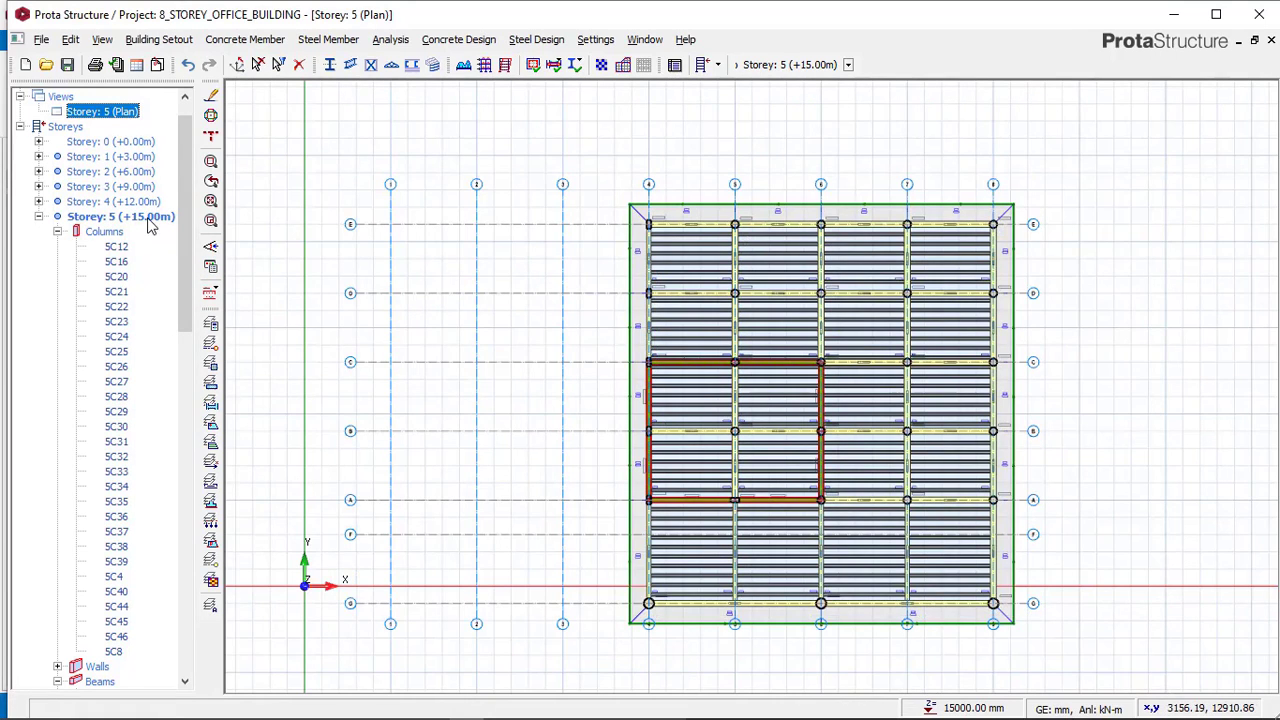
middle_drag(532, 339, 502, 302)
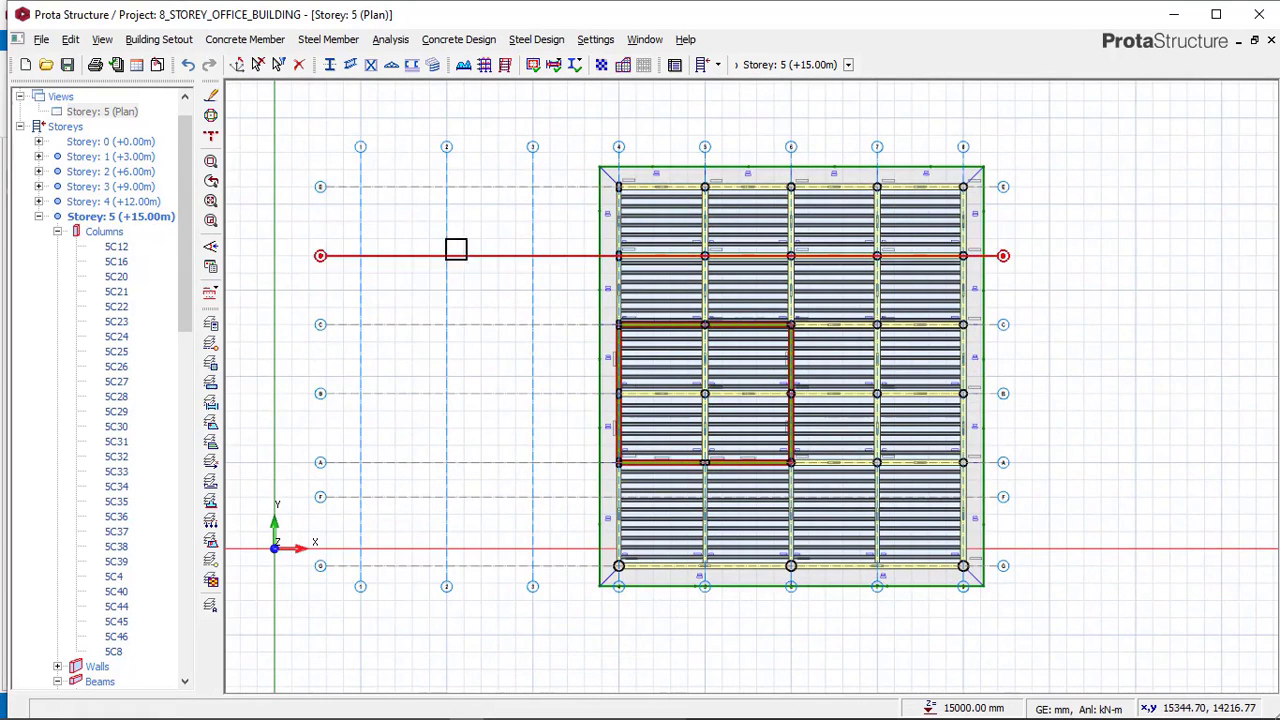
Insert a new storey at the top by setting the total number of storeys to 6.
click(160, 39)
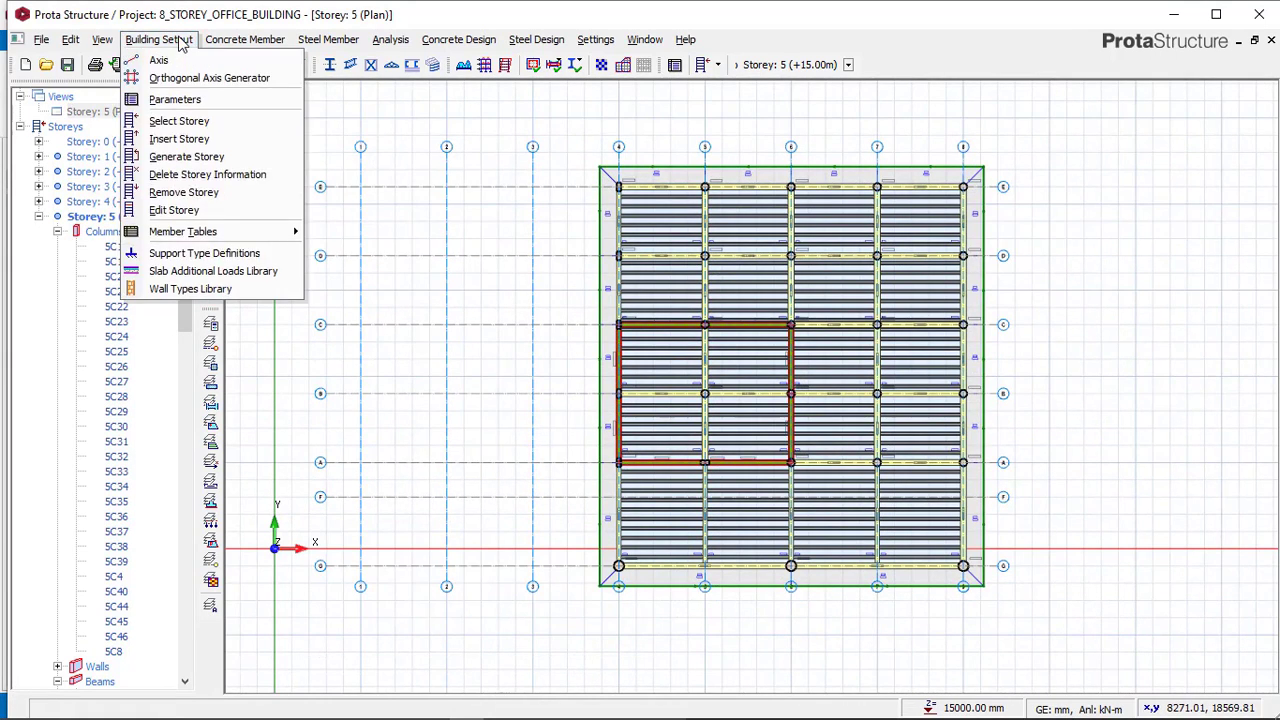
click(195, 140)
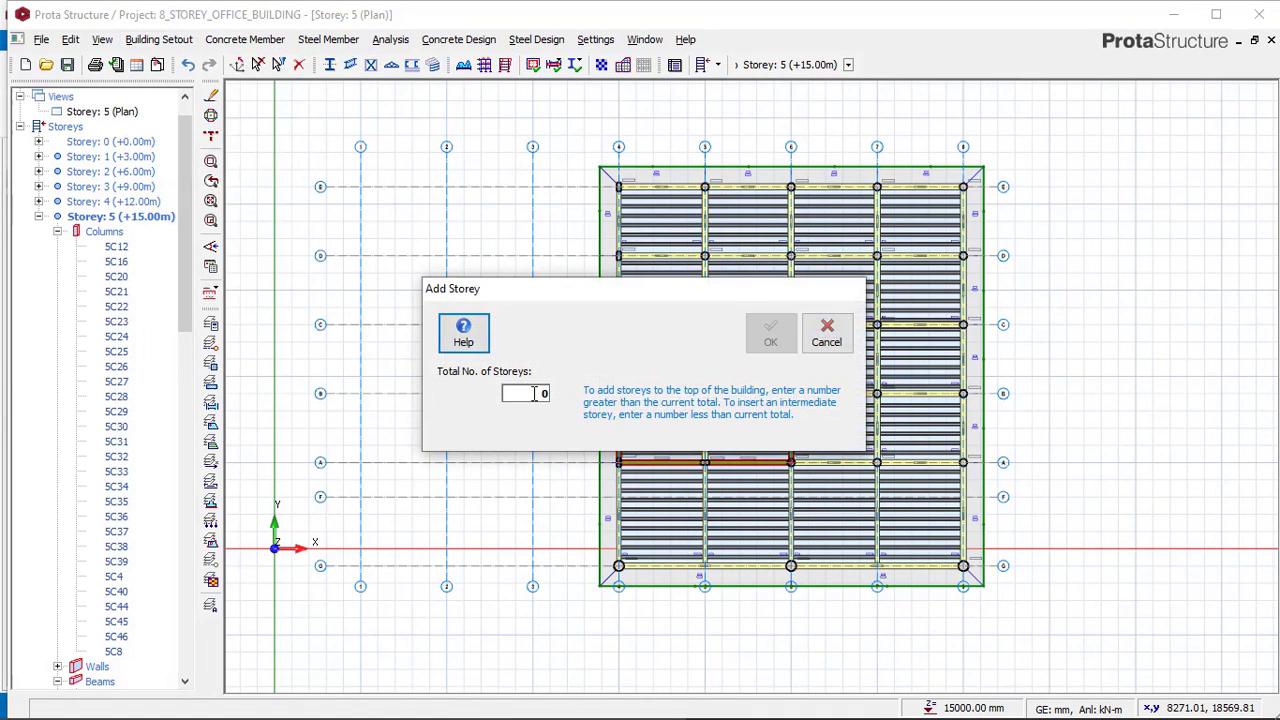
click(534, 388)
text(8)
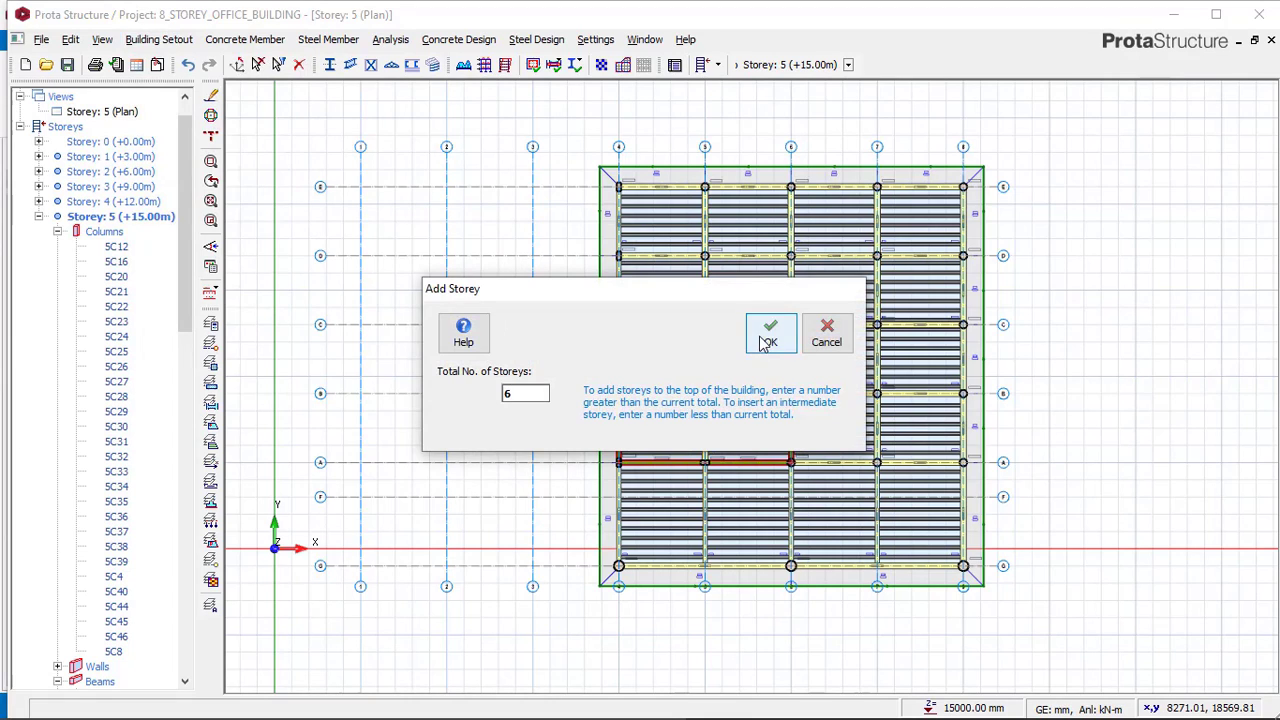
click(770, 333)
click(708, 433)
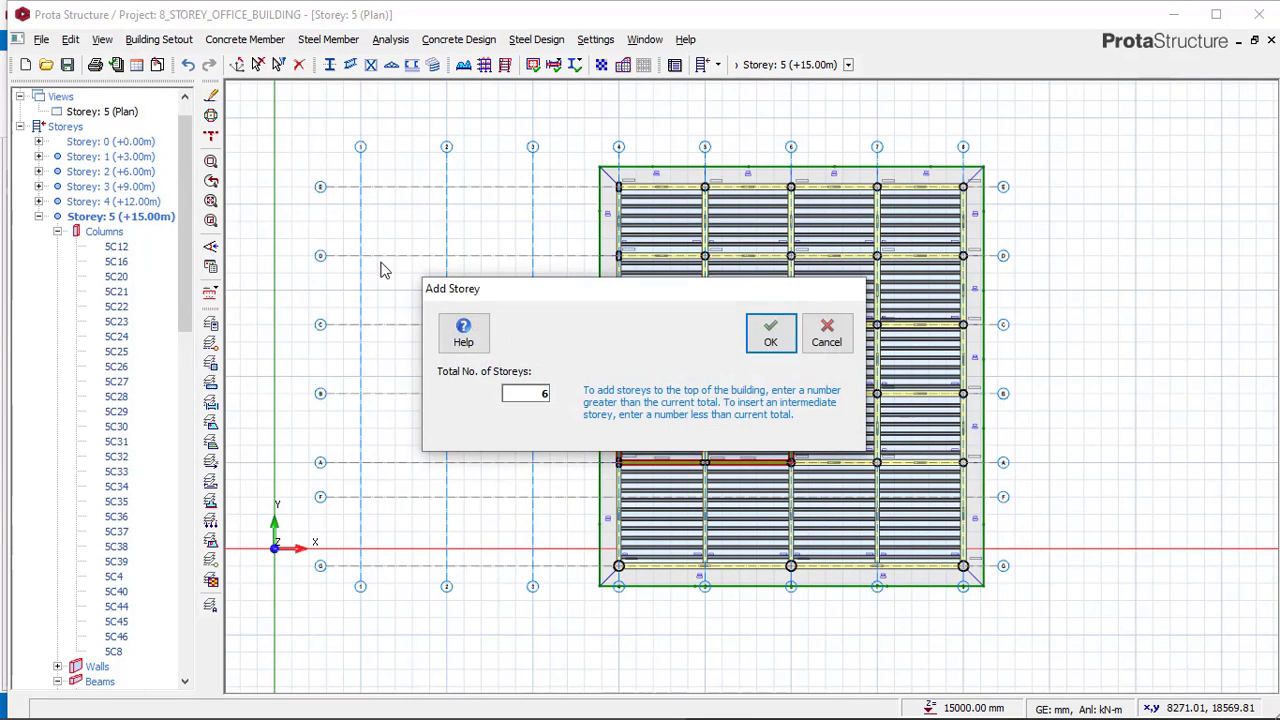
Insert another storey at the top of the building, adding storey 7.
click(160, 40)
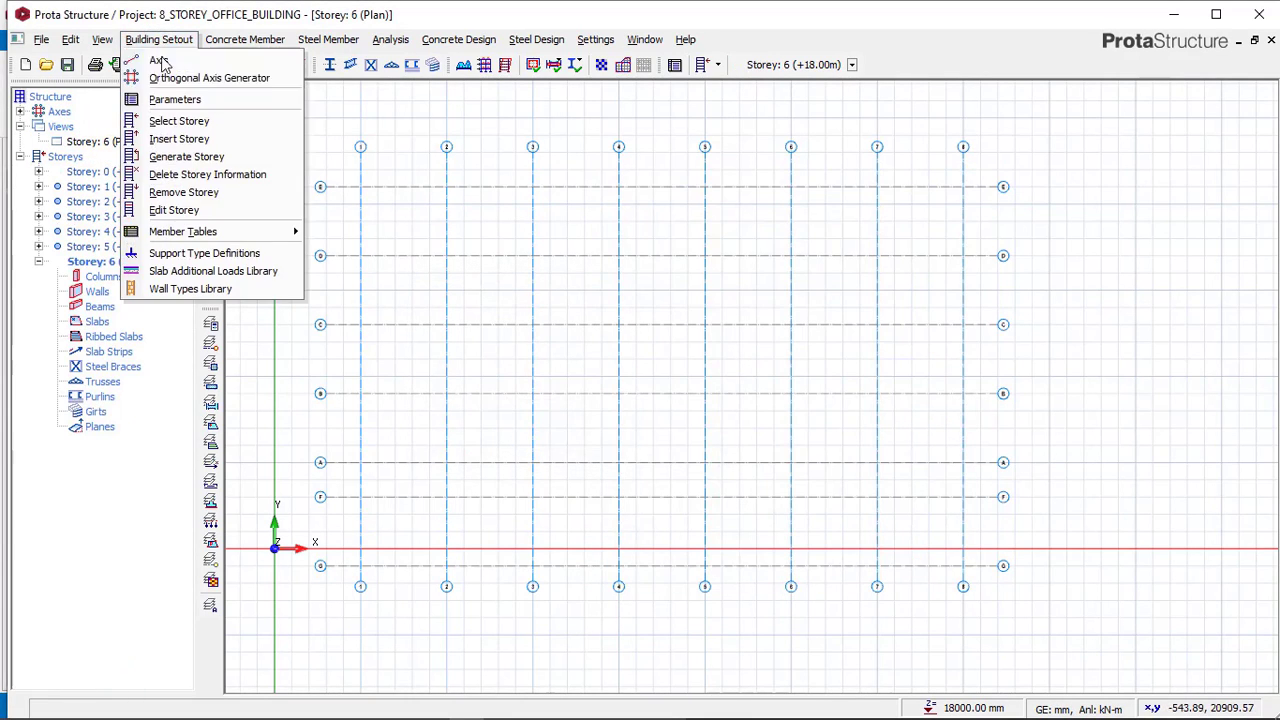
click(185, 137)
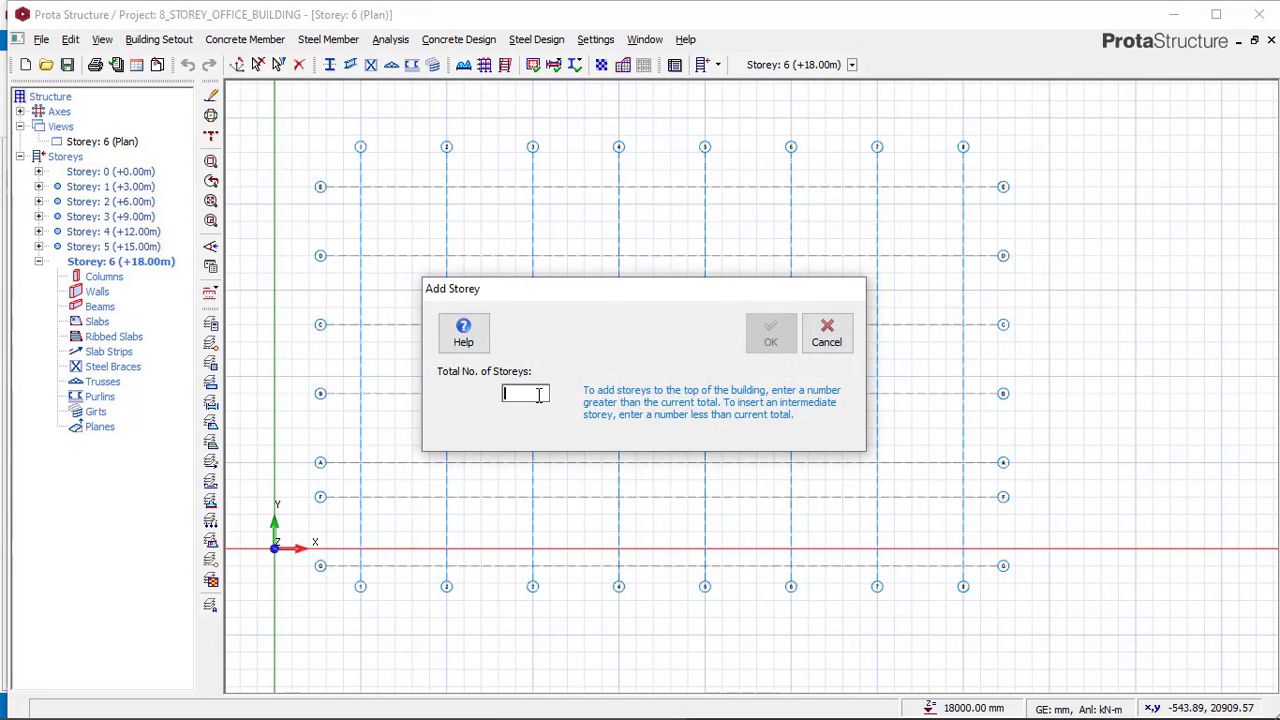
text(8)
click(768, 333)
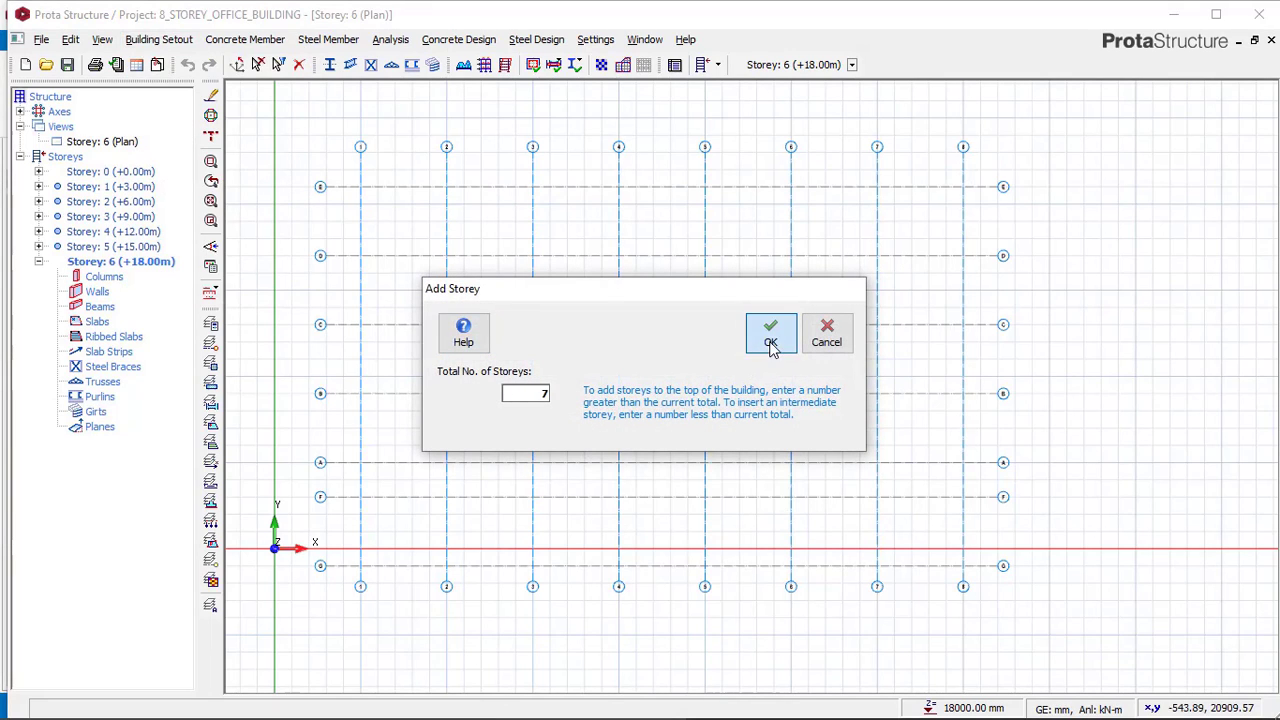
click(159, 40)
click(198, 155)
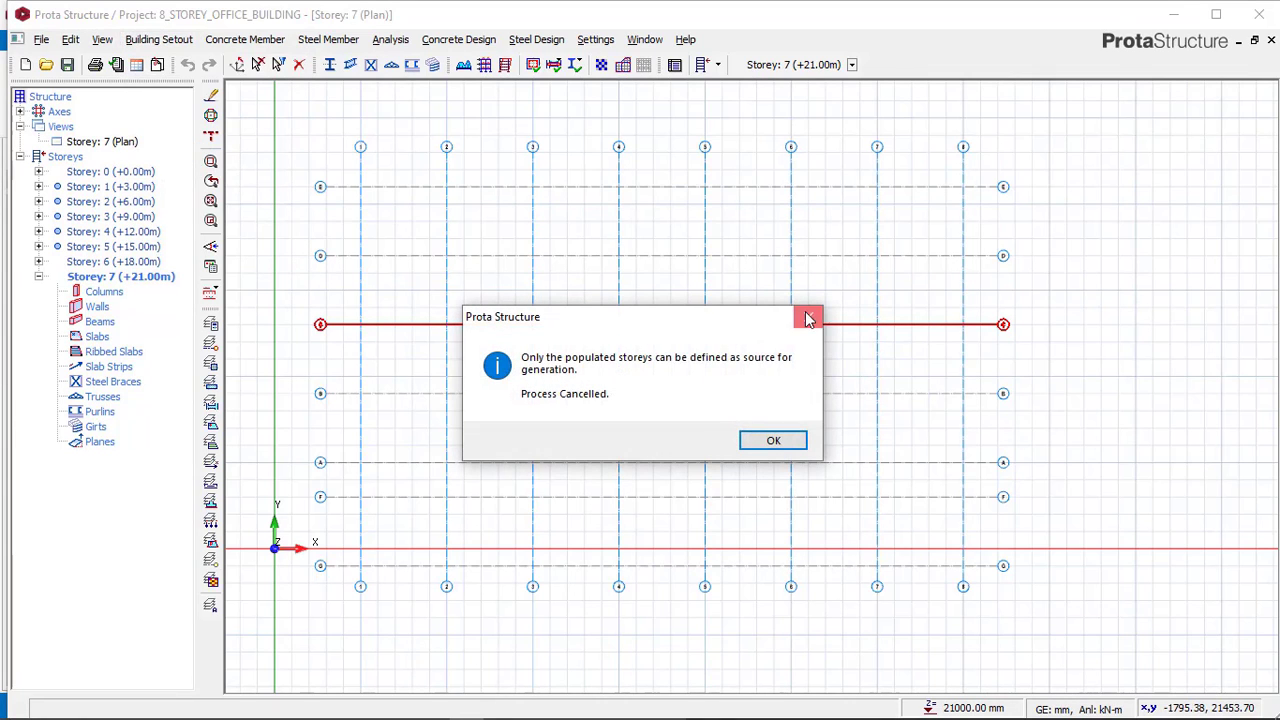
click(808, 318)
Insert one more storey at the top of the building, adding storey 8.
click(176, 41)
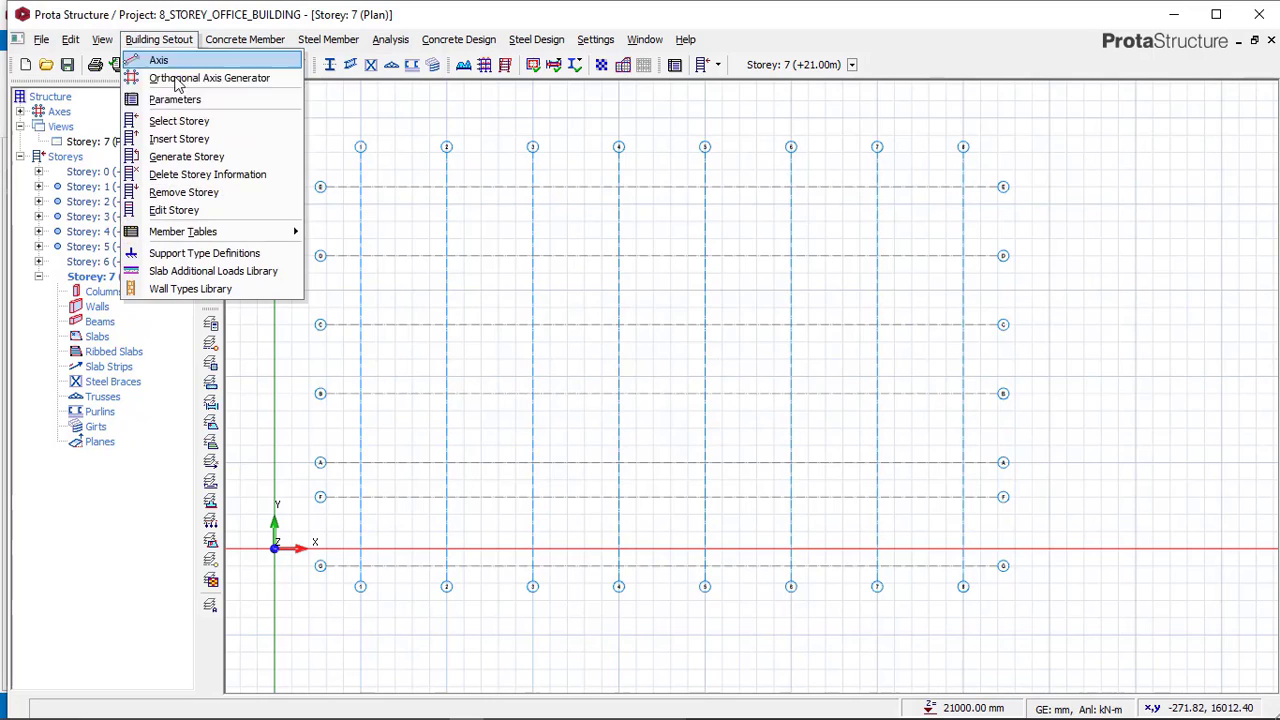
click(185, 139)
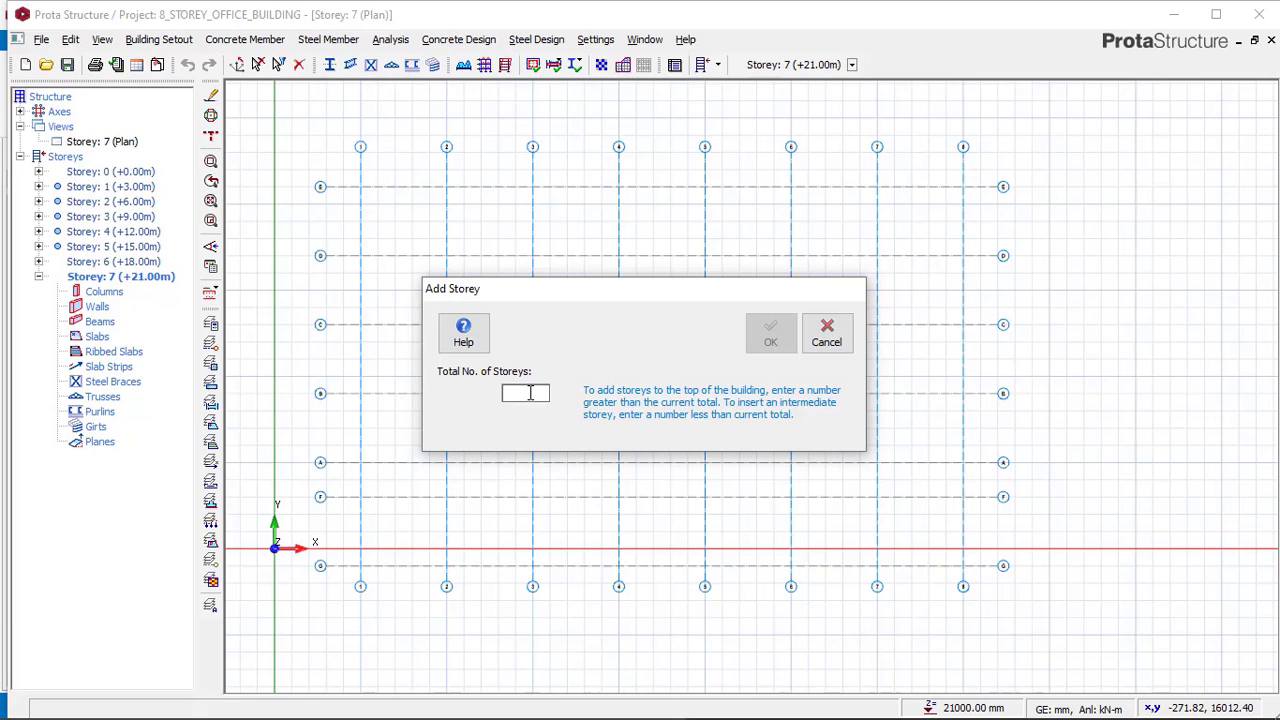
text(8)
click(770, 333)
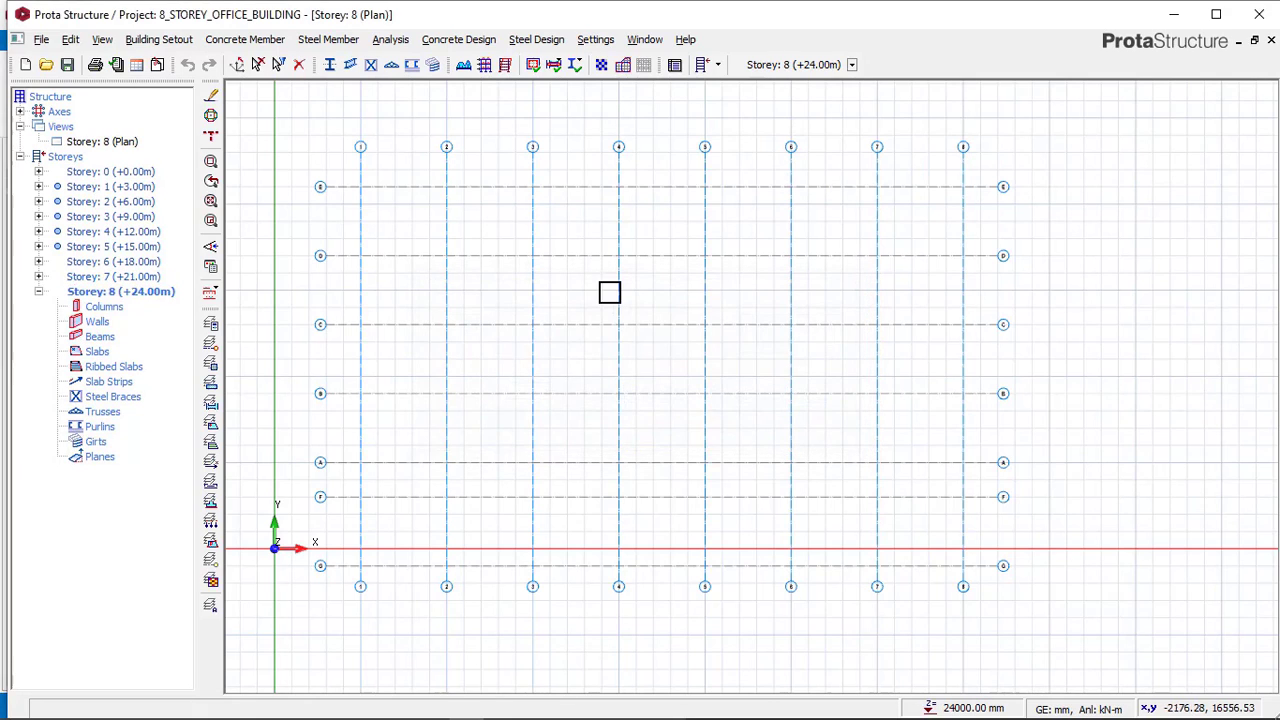
Make storey 5 current and generate storeys 6, 7 and 8 from it with all member types.
double_click(124, 248)
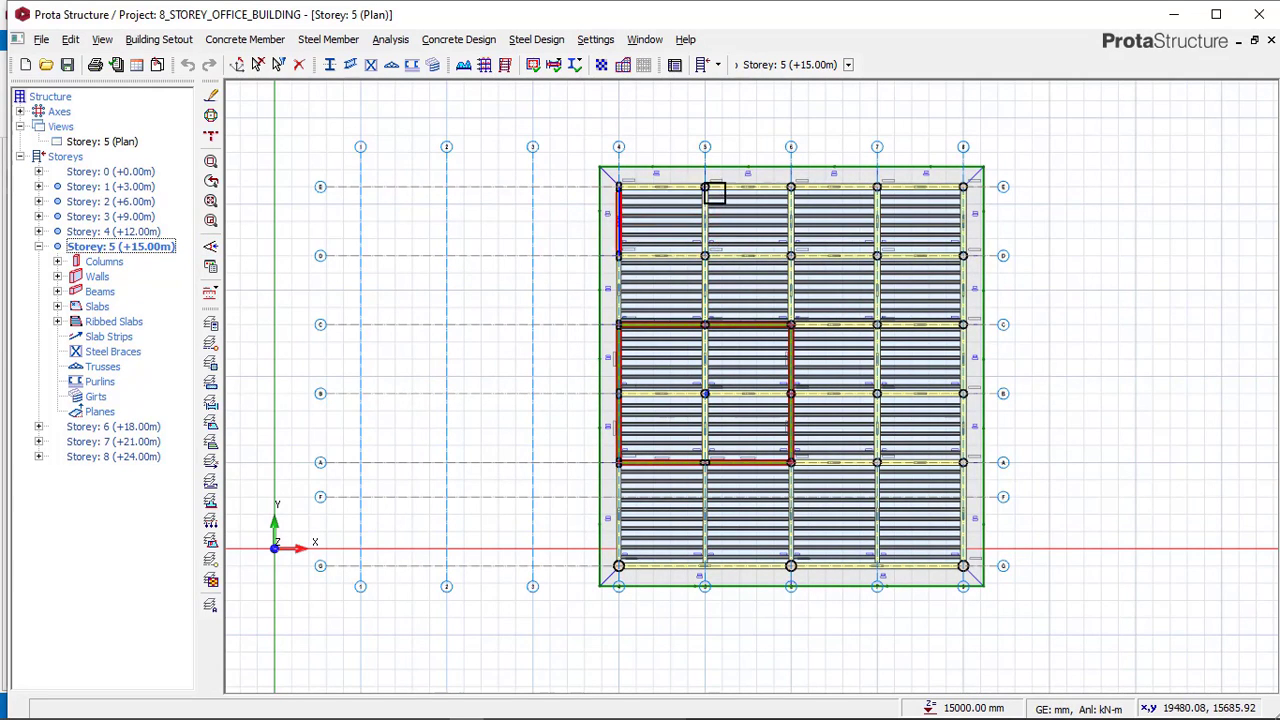
click(160, 40)
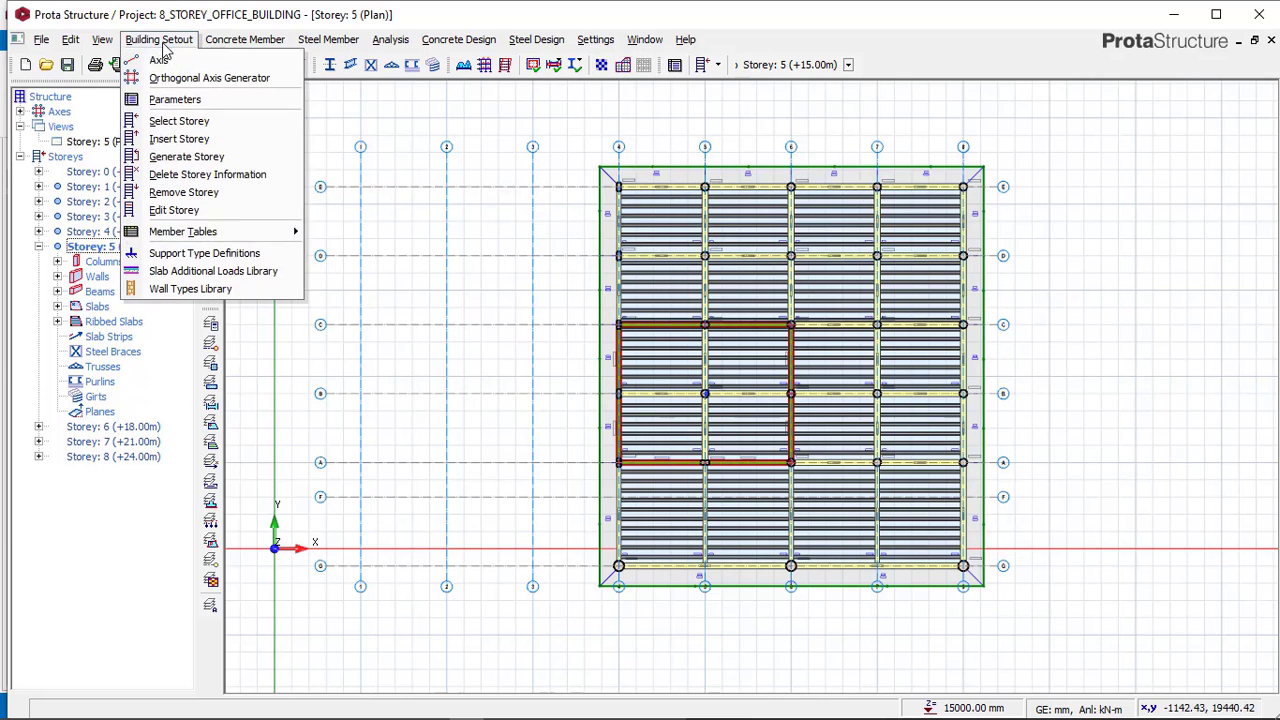
click(163, 158)
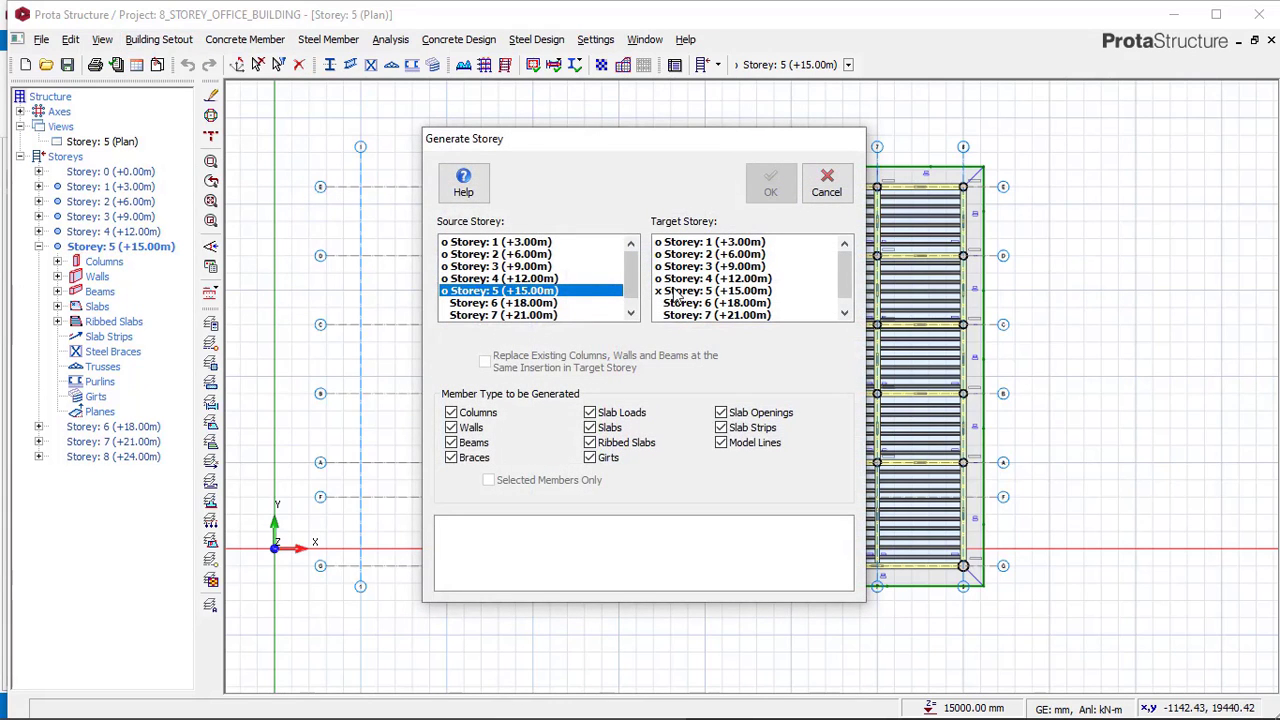
scroll(690, 296, down, 1)
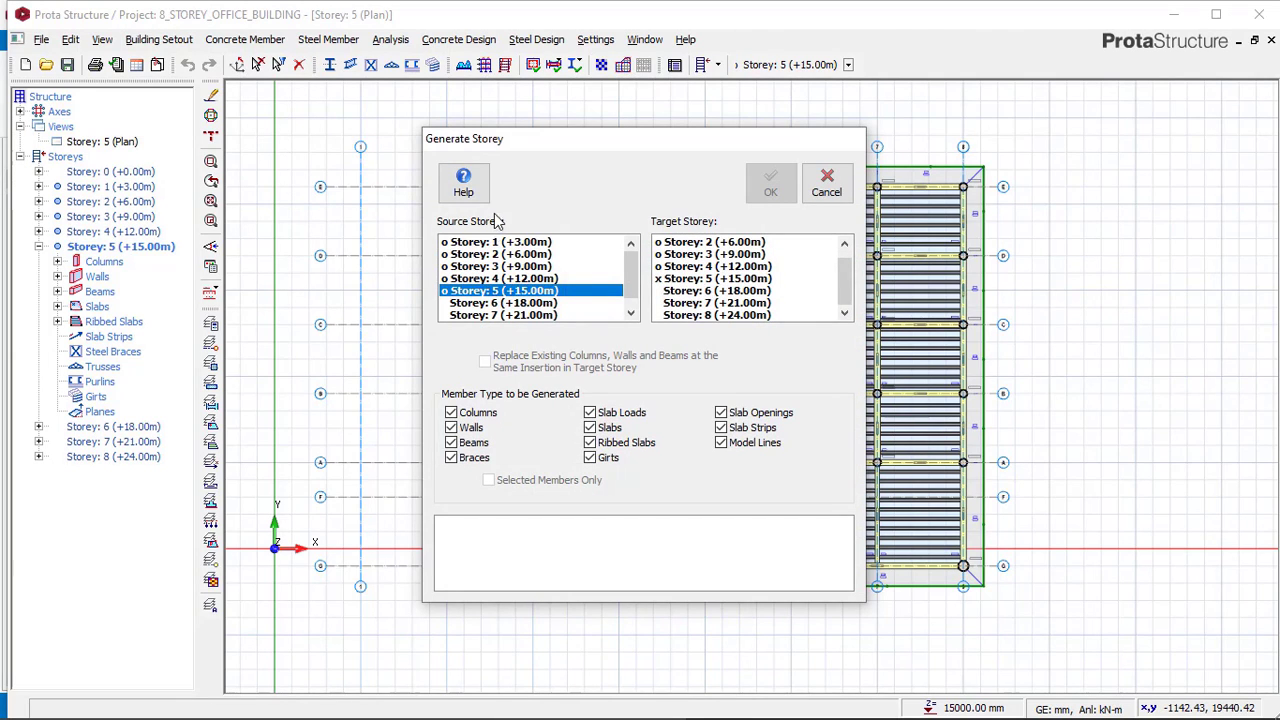
scroll(690, 303, up, 1)
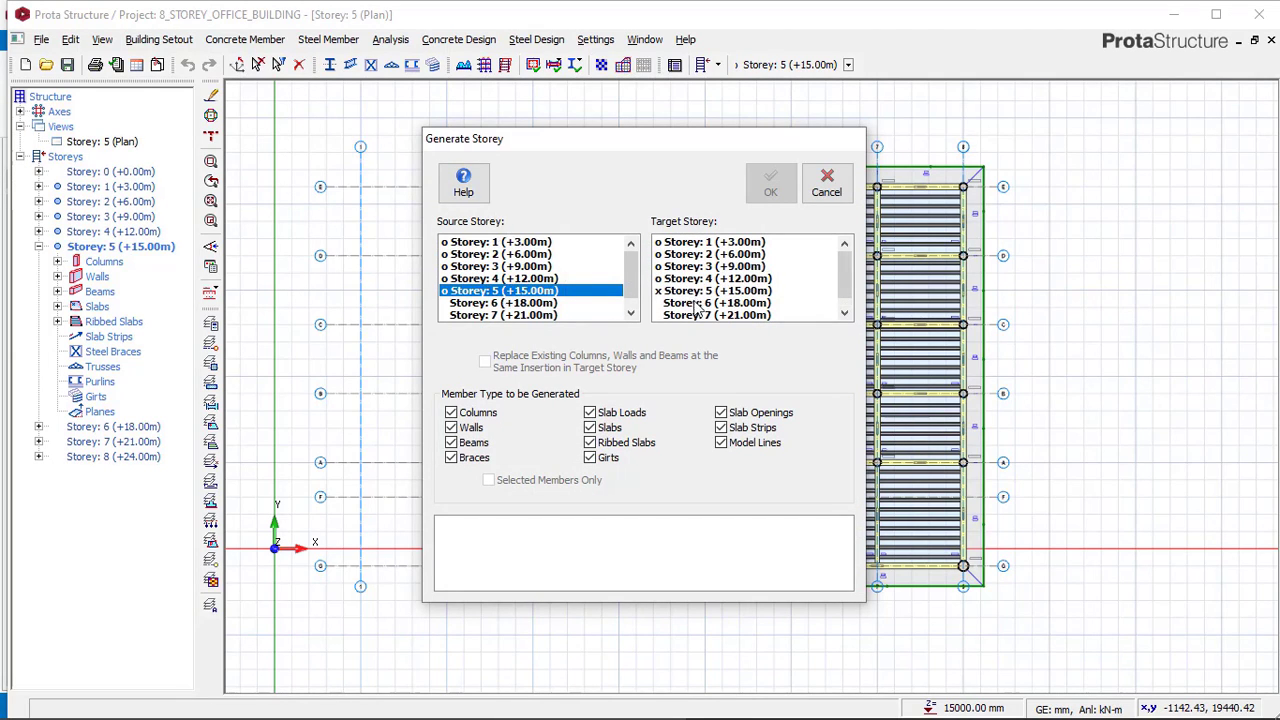
scroll(700, 305, down, 1)
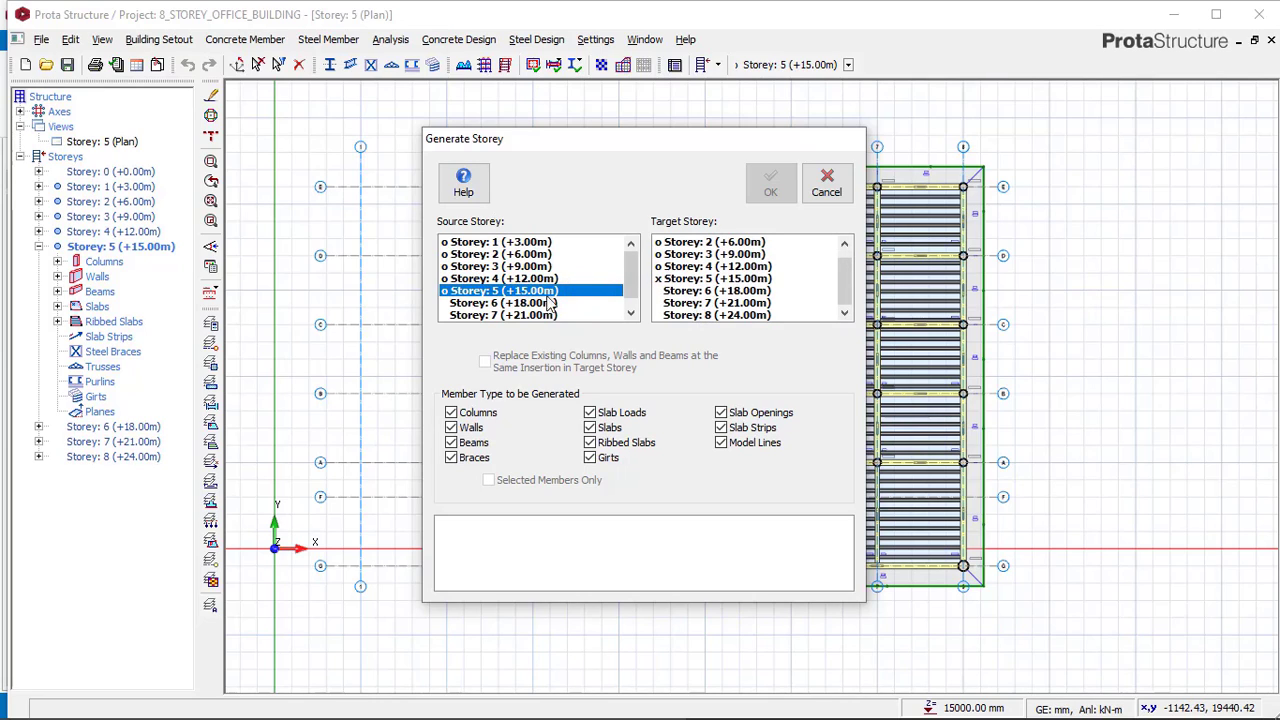
click(709, 291)
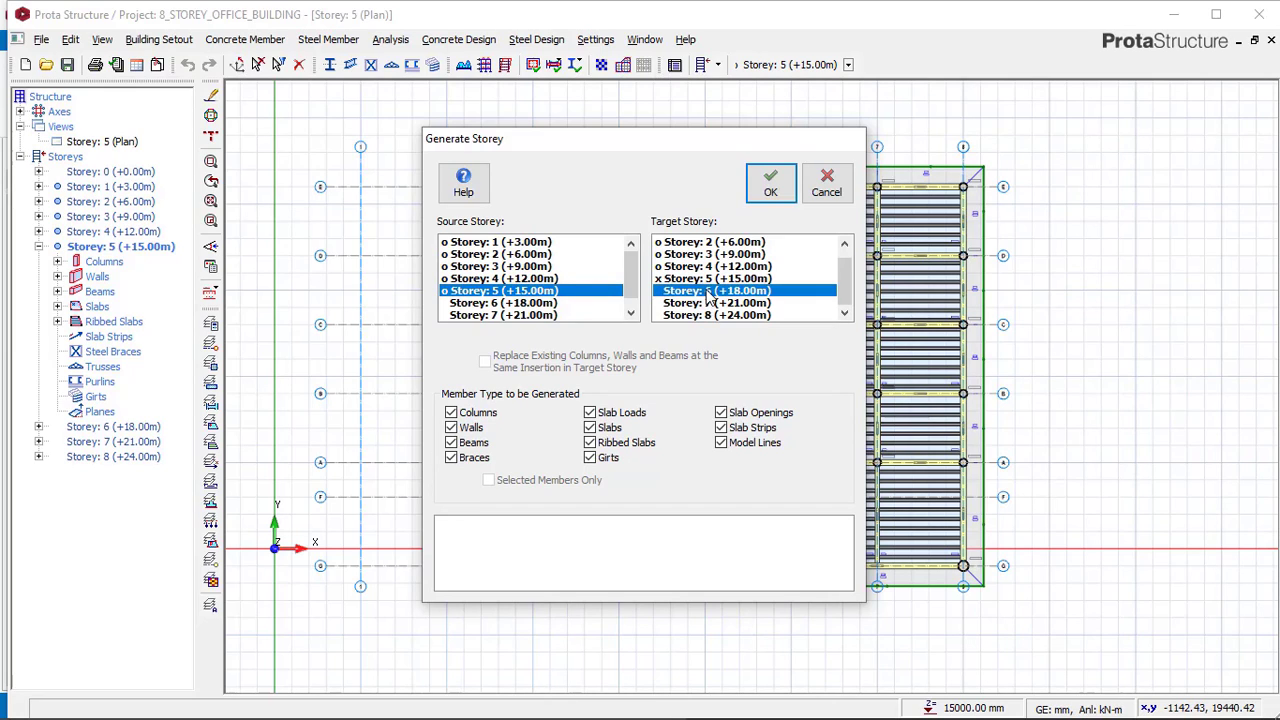
shift+click(706, 316)
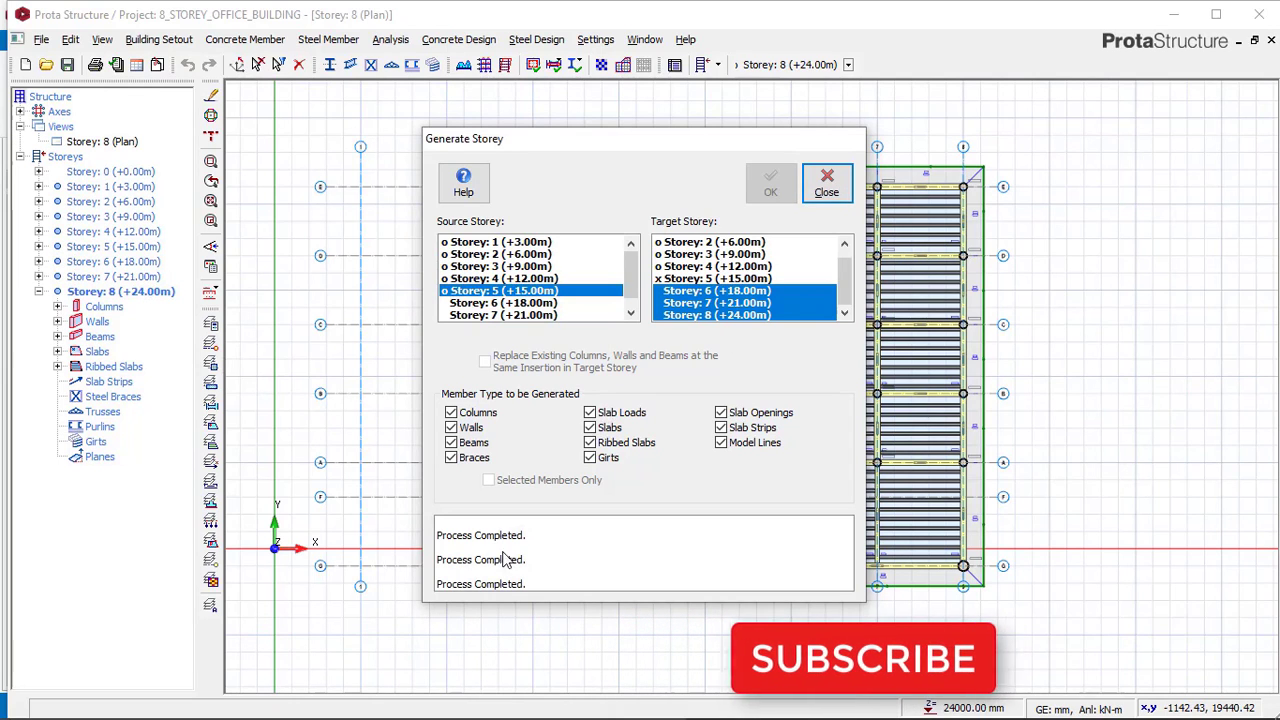
click(828, 190)
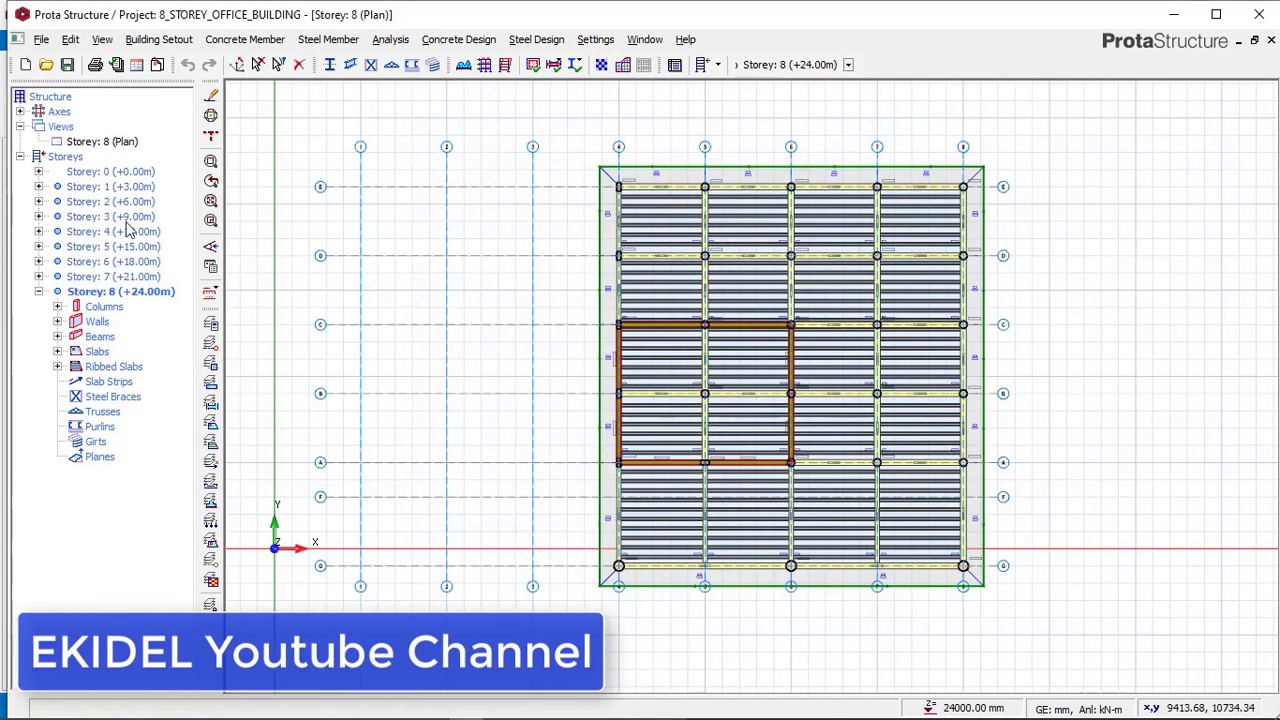
Switch the storey 8 view to 3D and orbit to inspect the whole building.
double_click(124, 295)
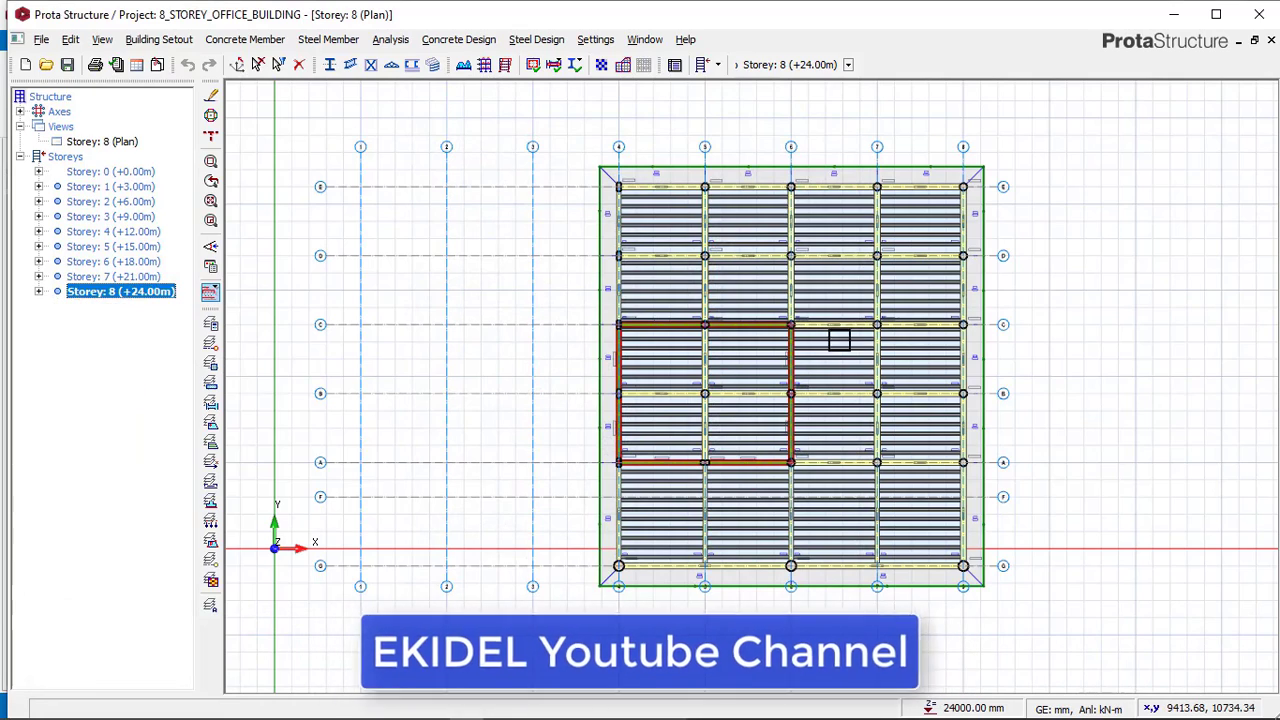
click(120, 143)
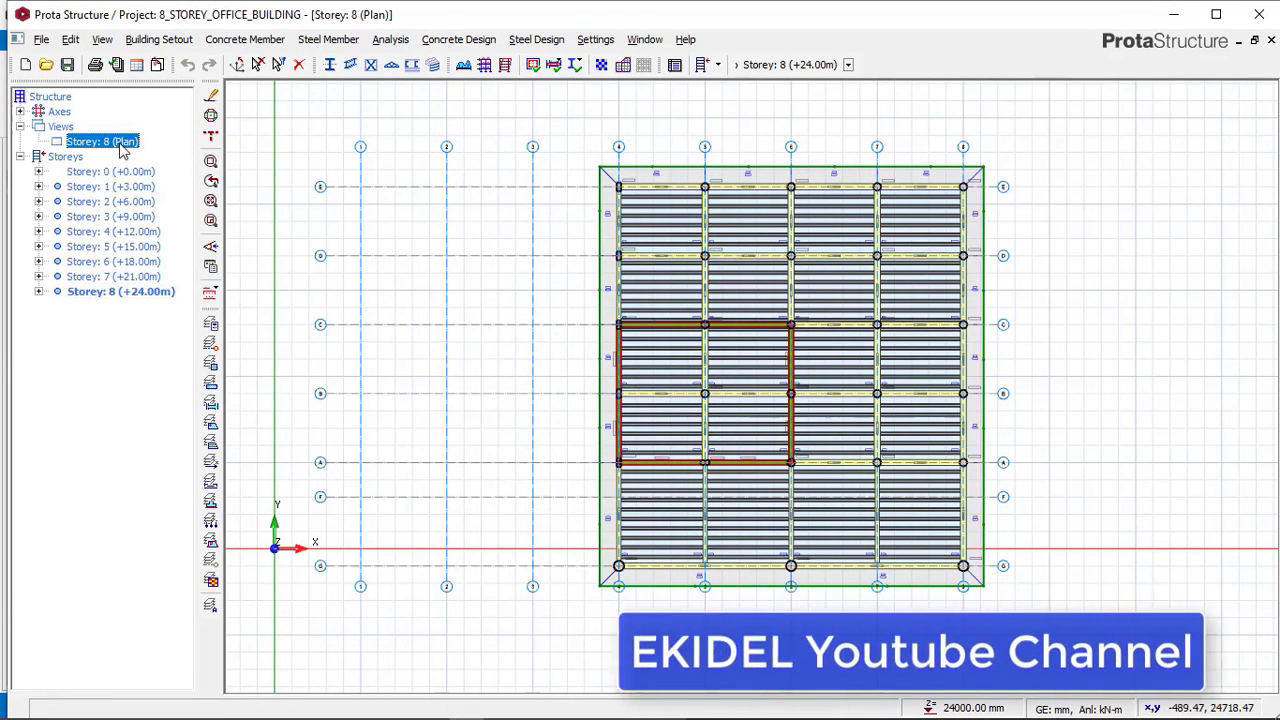
right_click(121, 147)
click(178, 172)
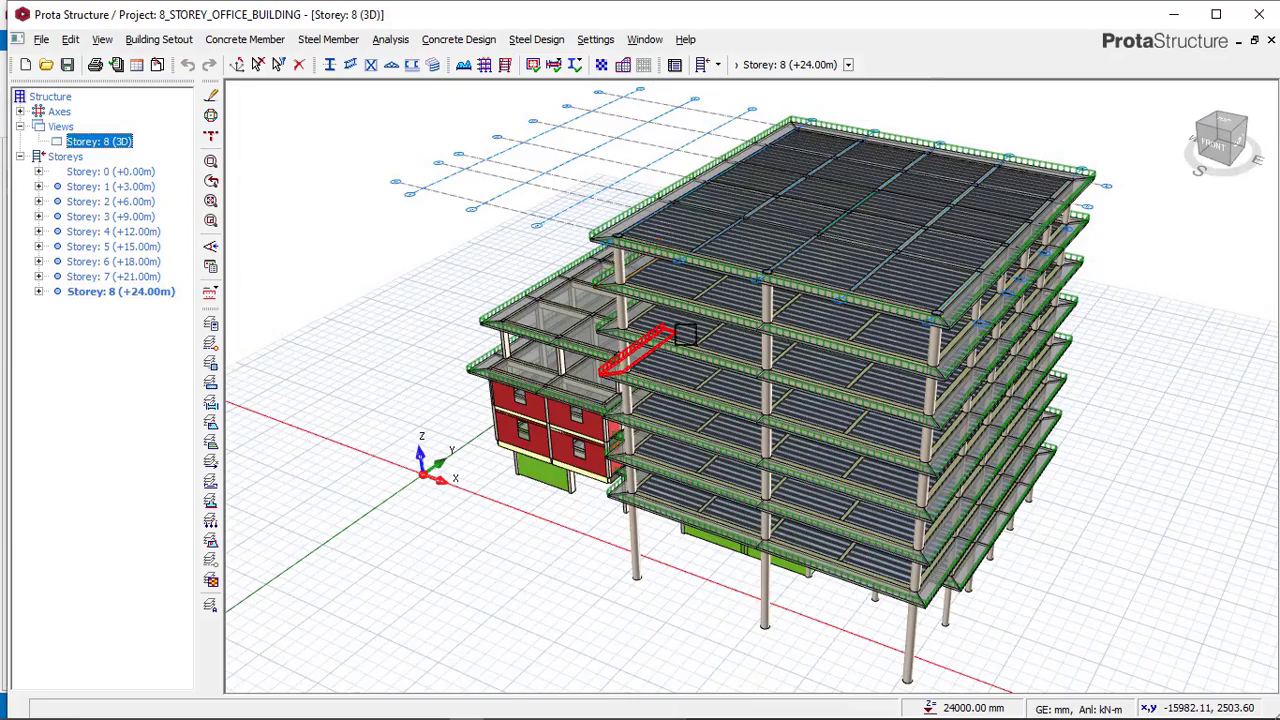
middle_drag(686, 334, 735, 330)
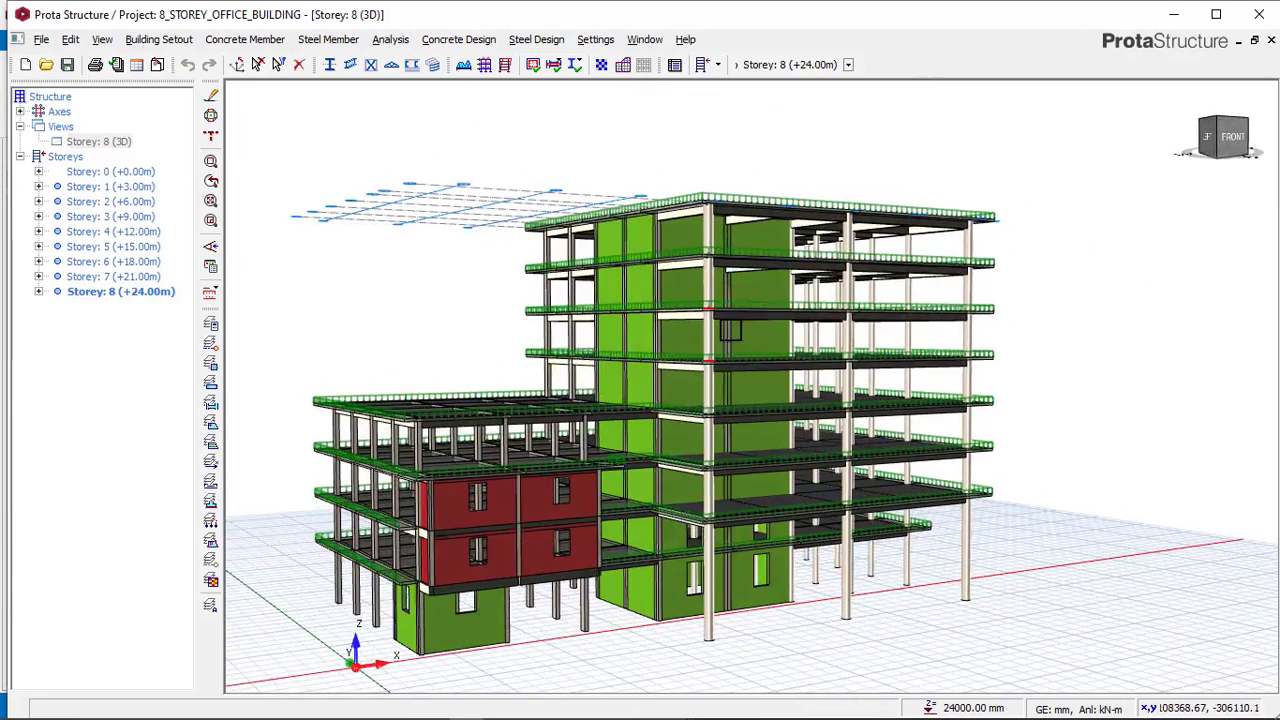
Switch between the building model and the reference model, orbiting each to compare their overall layout.
mouse_move(492, 710)
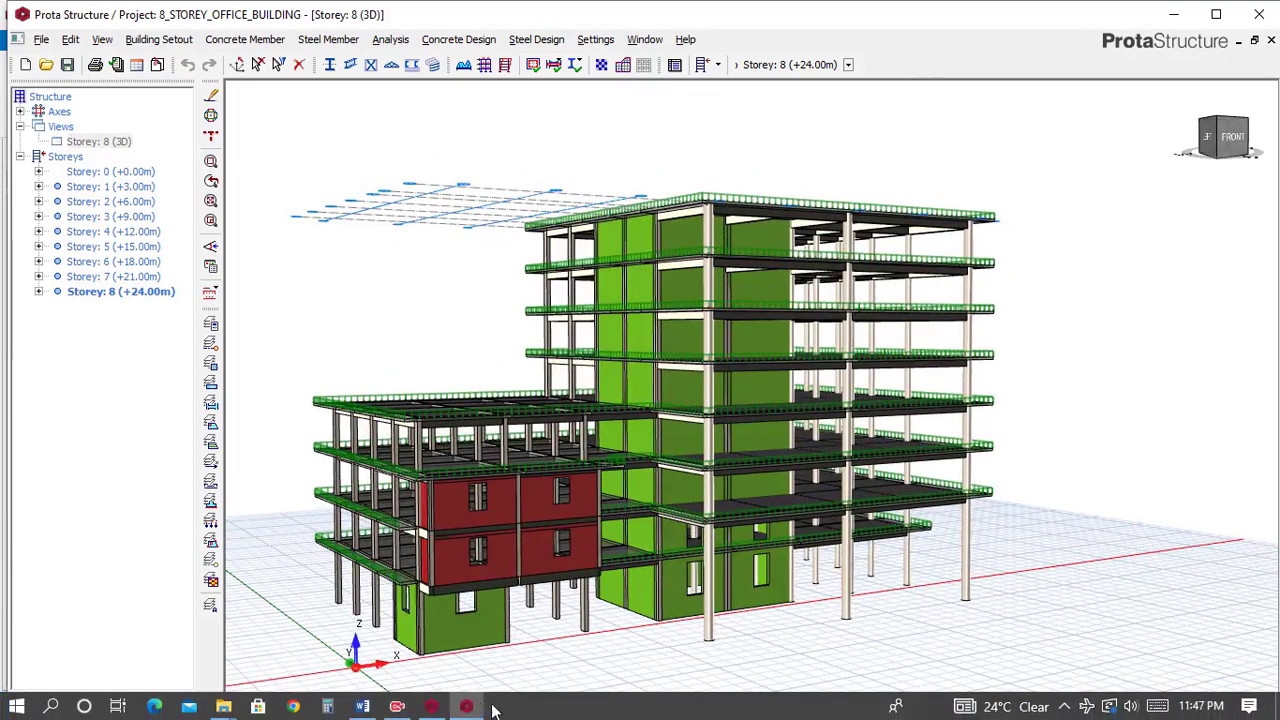
click(432, 707)
middle_drag(740, 400, 724, 360)
middle_drag(595, 333, 564, 343)
mouse_move(428, 708)
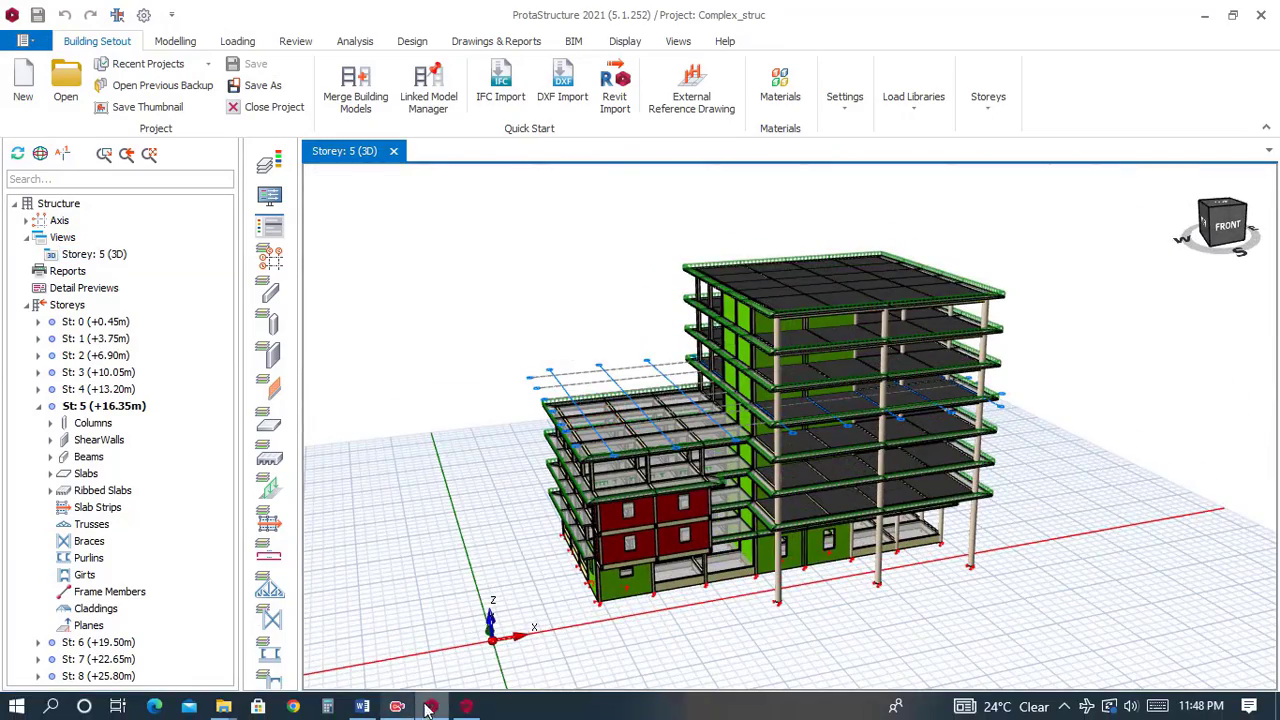
click(470, 706)
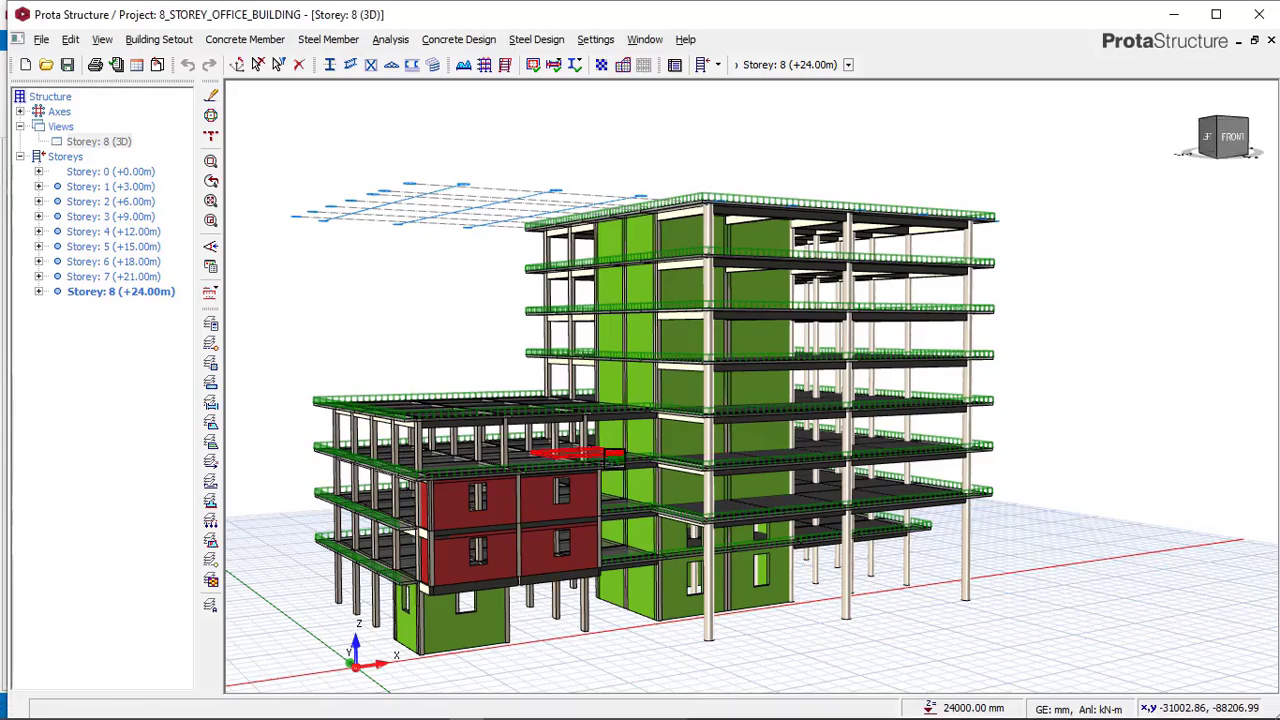
middle_drag(614, 457, 560, 449)
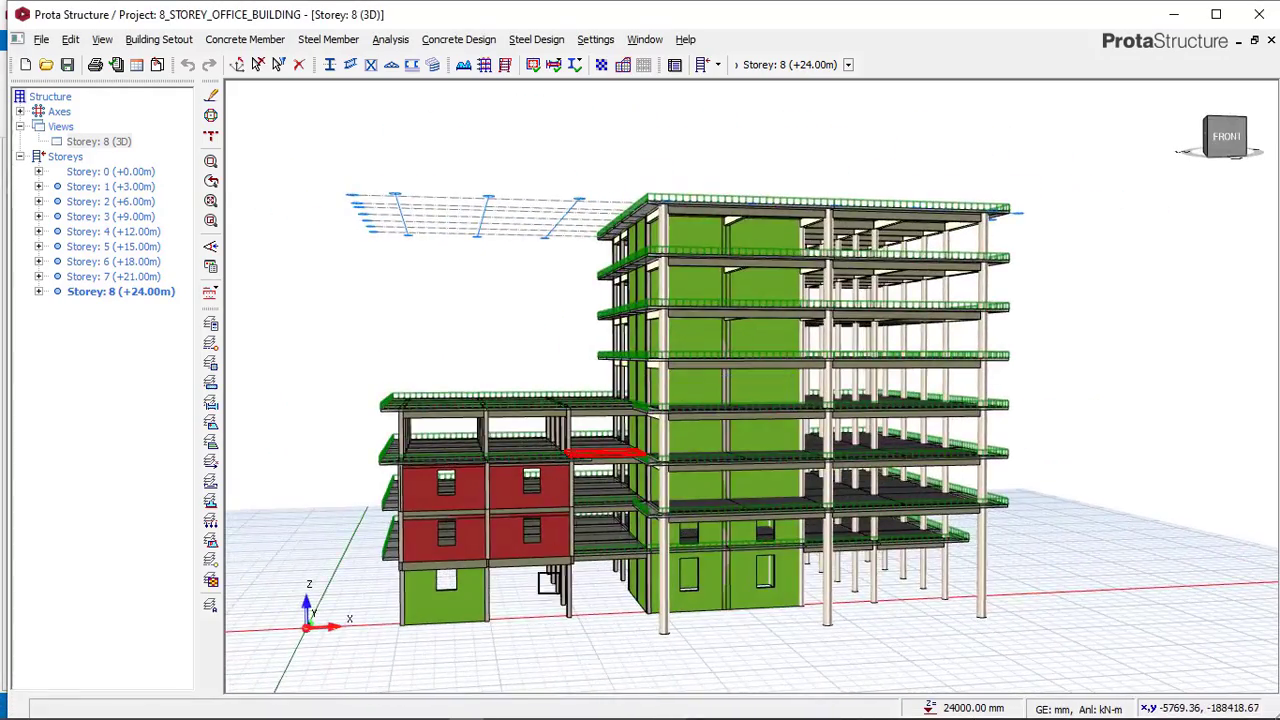
middle_drag(768, 621, 512, 589)
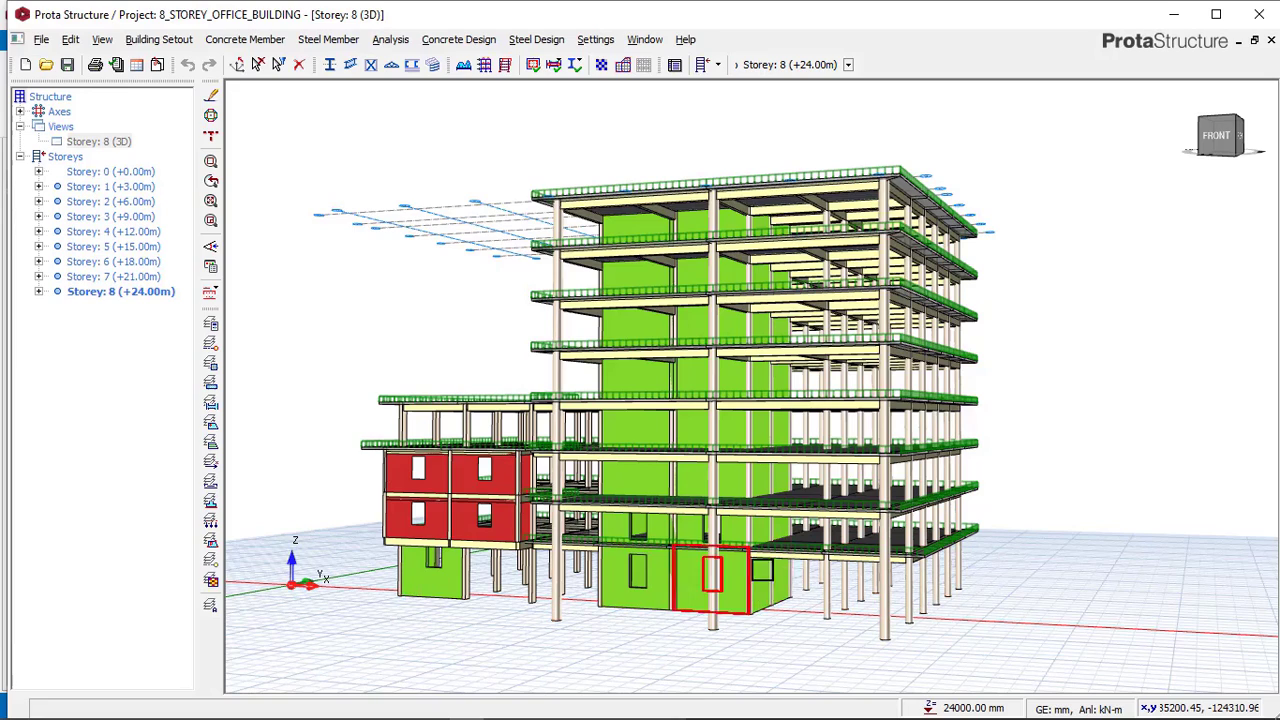
mouse_move(803, 523)
middle_down()
mouse_move(822, 523)
mouse_move(848, 556)
middle_up()
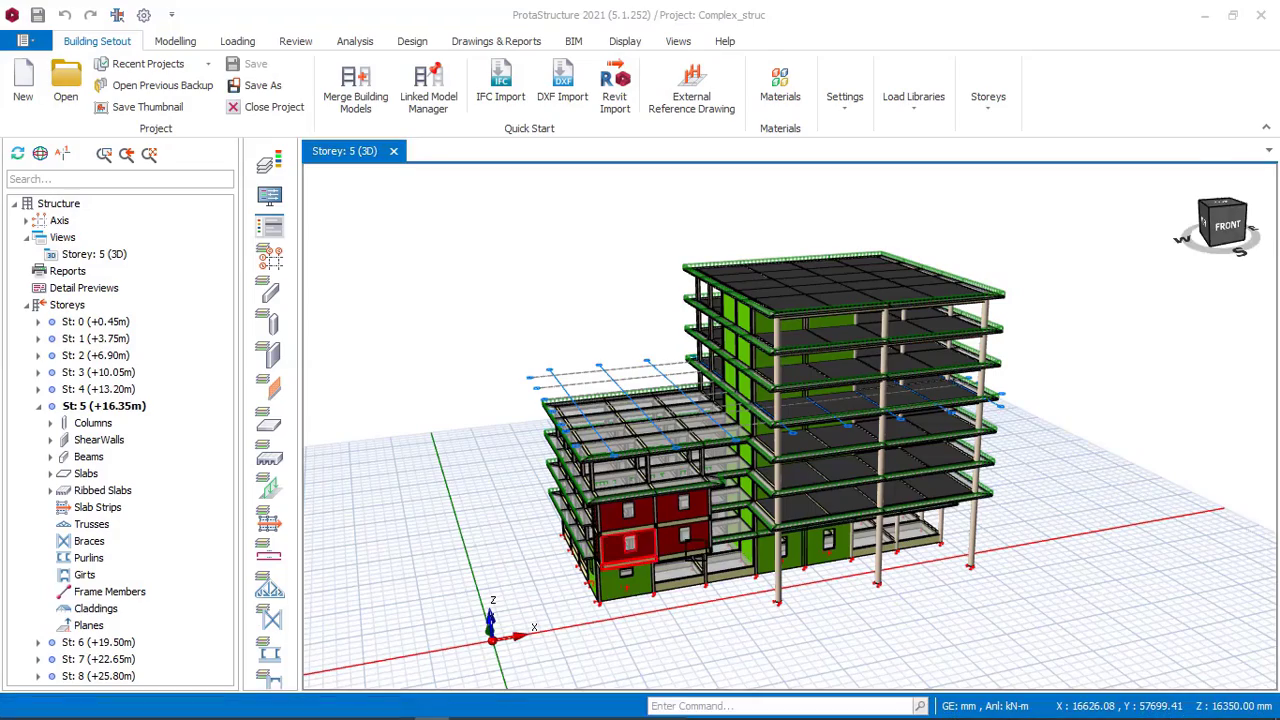
middle_drag(630, 550, 708, 512)
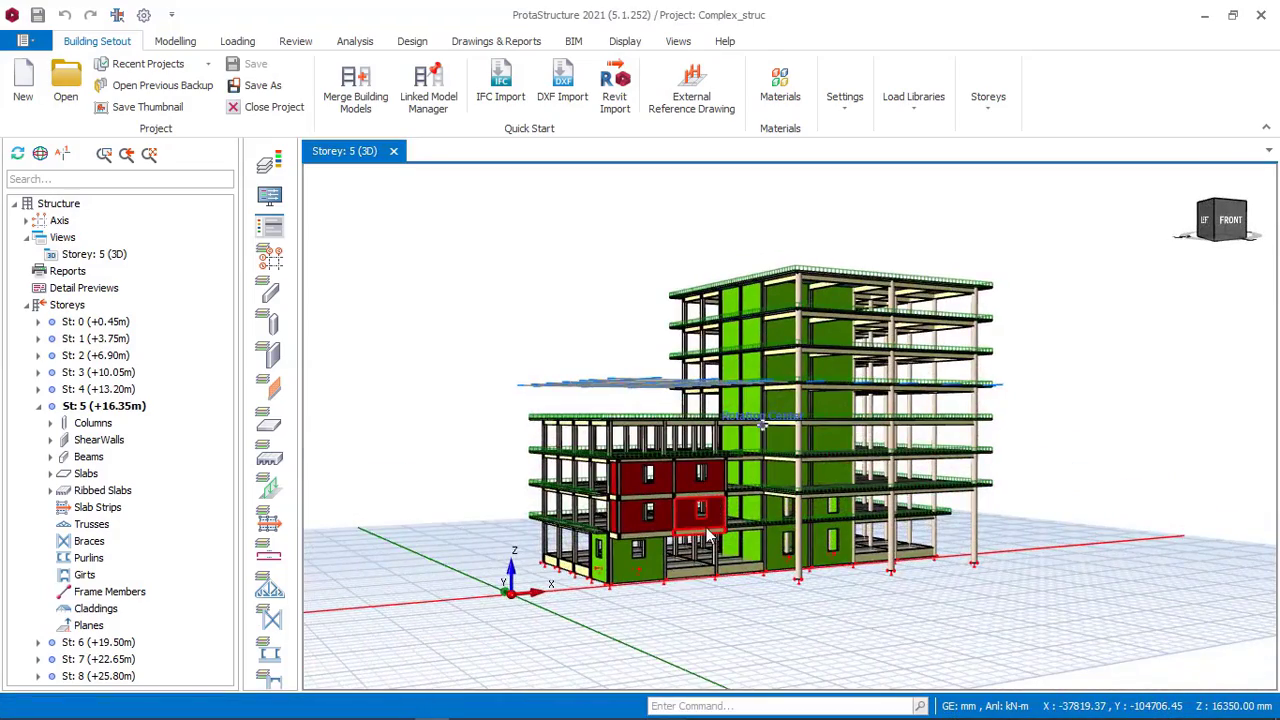
Zoom and orbit around the reference model, hovering over its walls, slabs and axes to check their properties.
scroll(544, 576, up, 3)
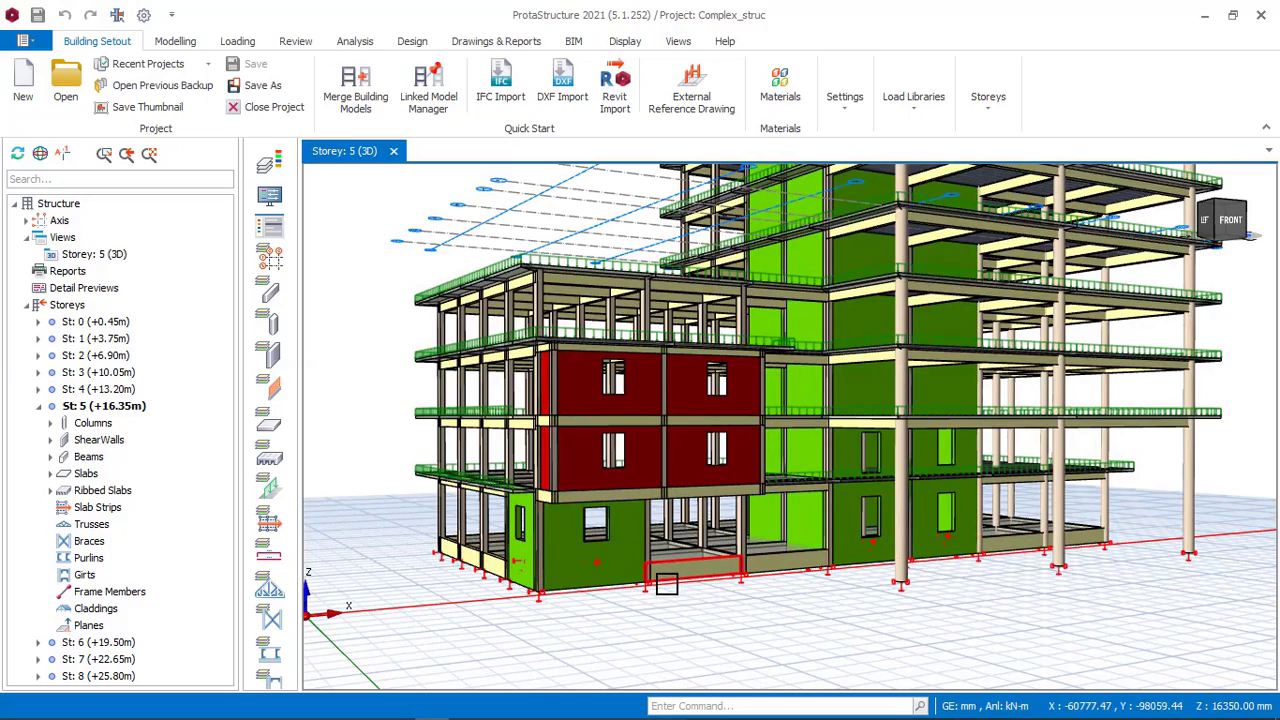
mouse_move(829, 538)
middle_down()
mouse_move(789, 543)
mouse_move(841, 536)
middle_up()
scroll(814, 515, down, 2)
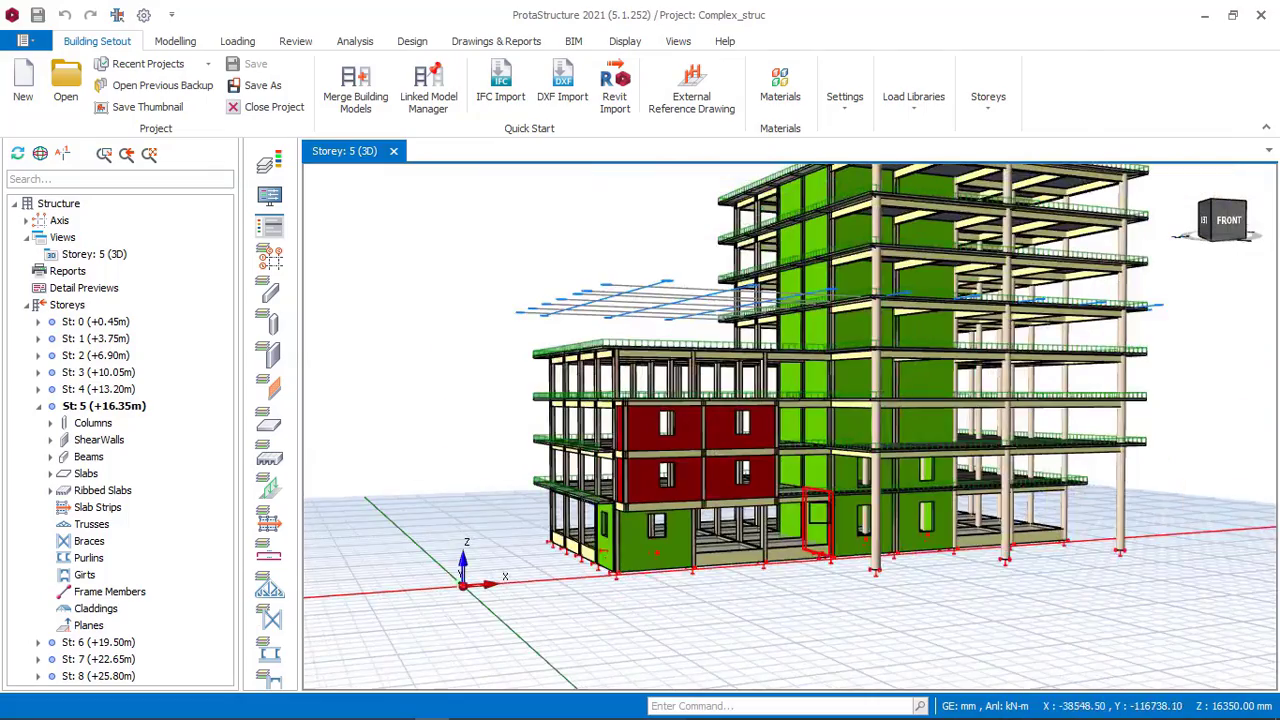
scroll(562, 387, down, 1)
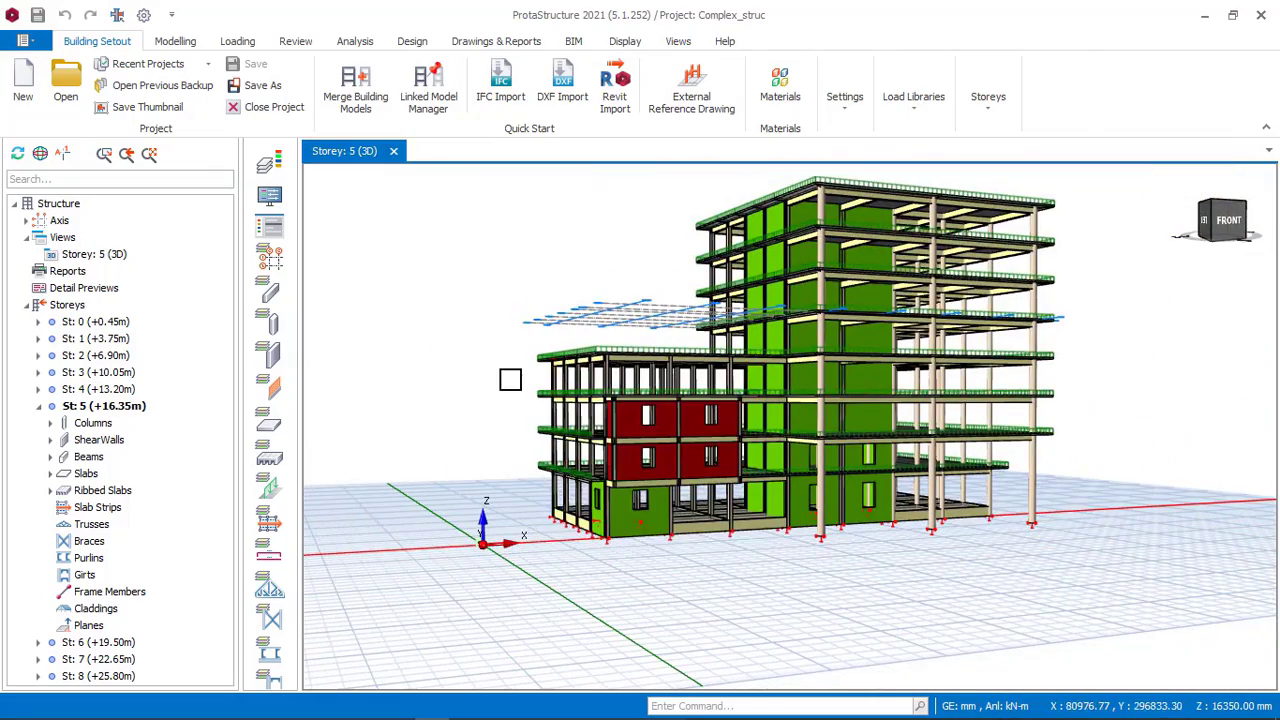
middle_drag(507, 376, 745, 358)
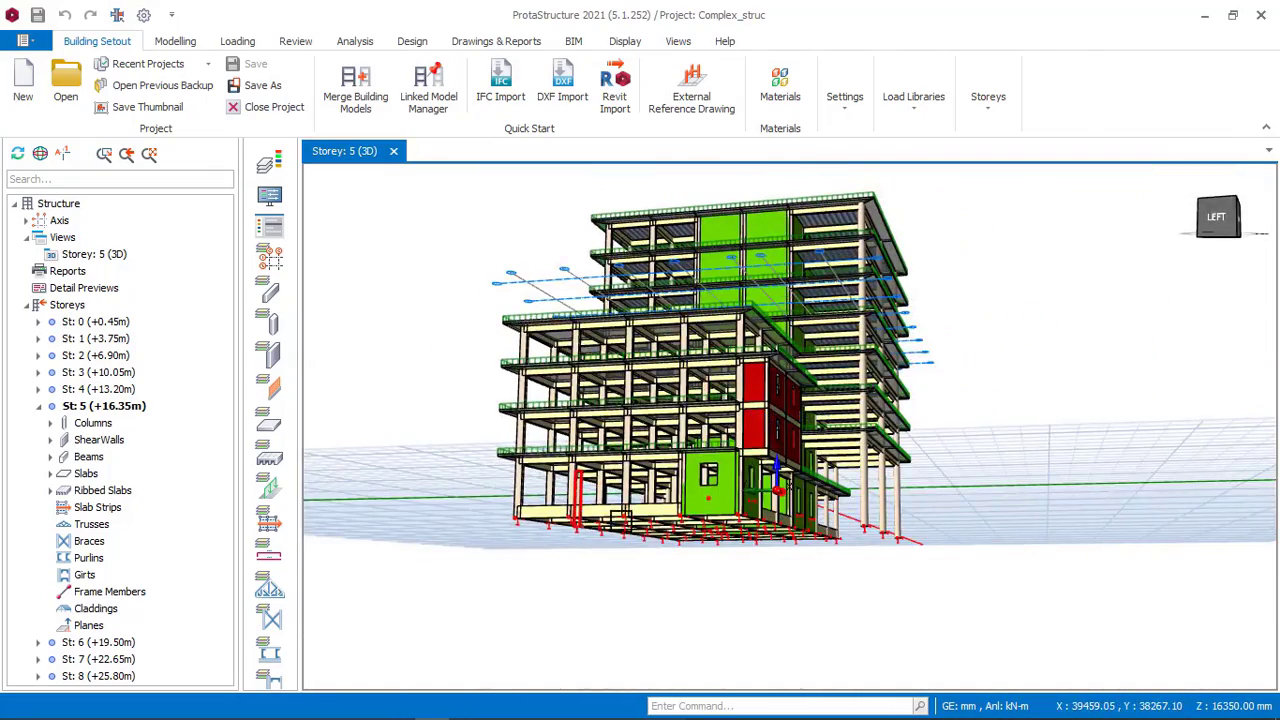
middle_drag(620, 516, 648, 536)
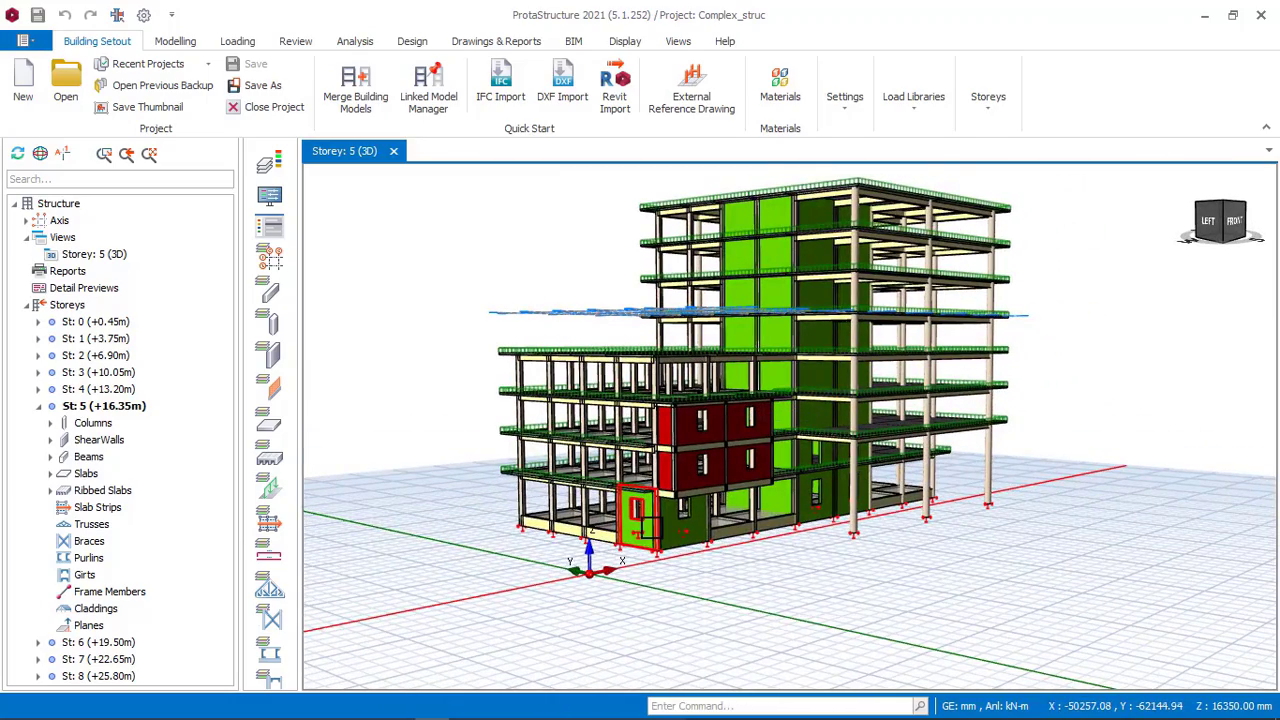
mouse_move(653, 527)
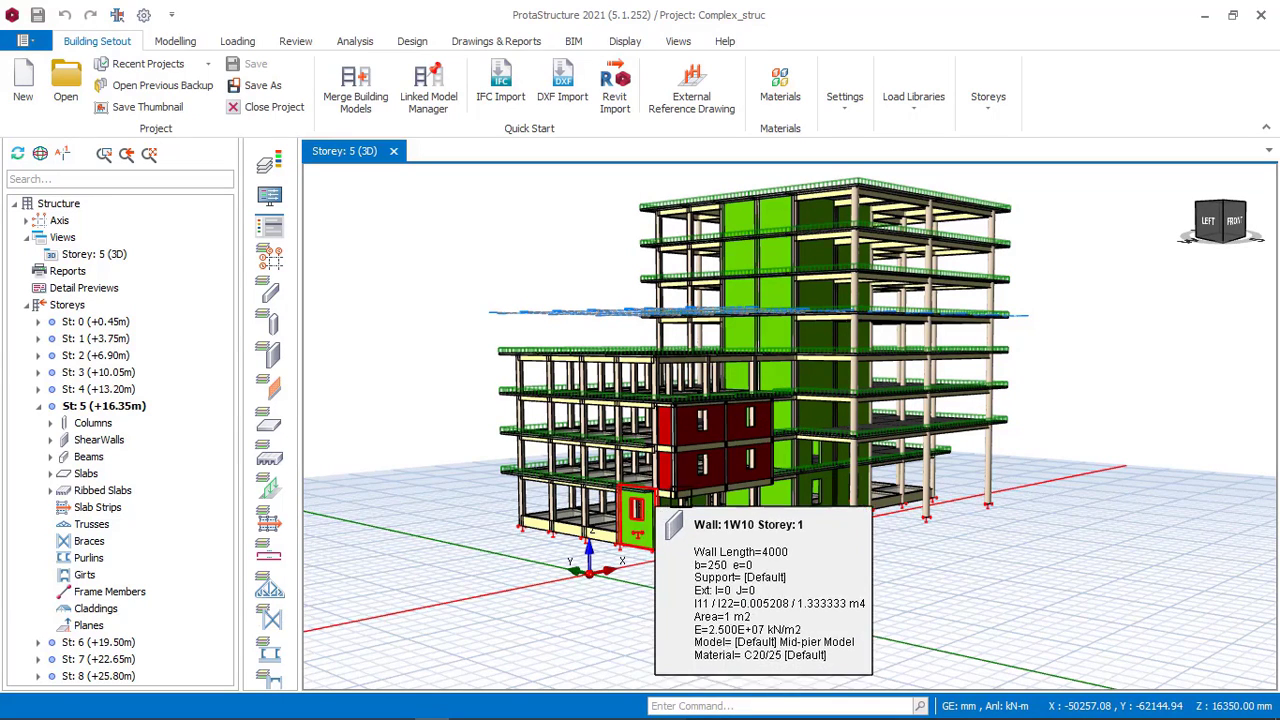
middle_drag(1063, 380, 1033, 385)
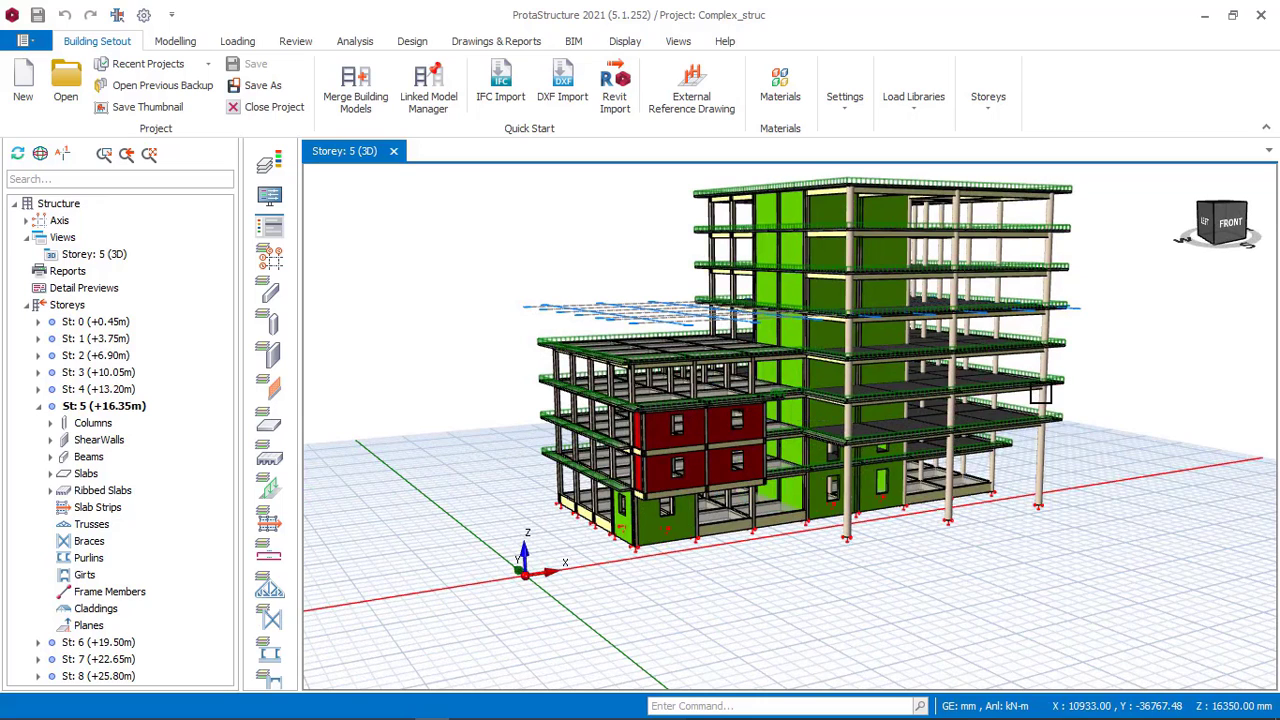
mouse_move(1030, 384)
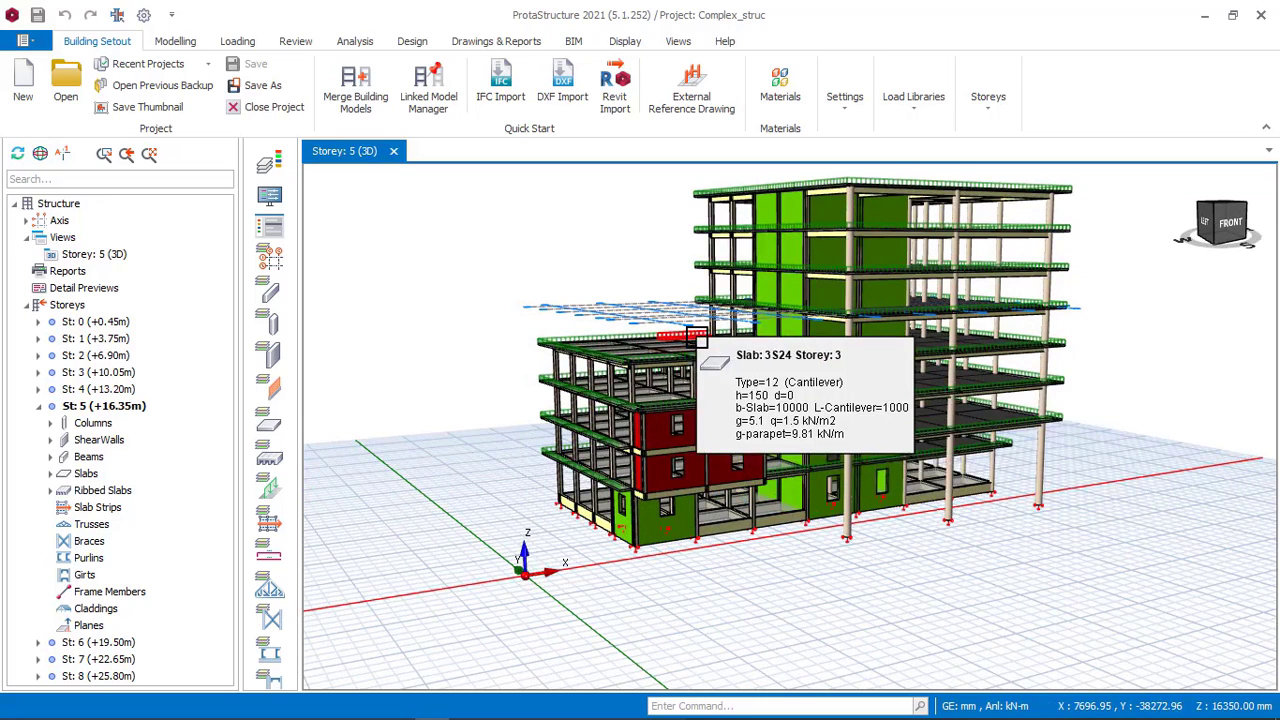
scroll(690, 333, down, 2)
mouse_move(694, 337)
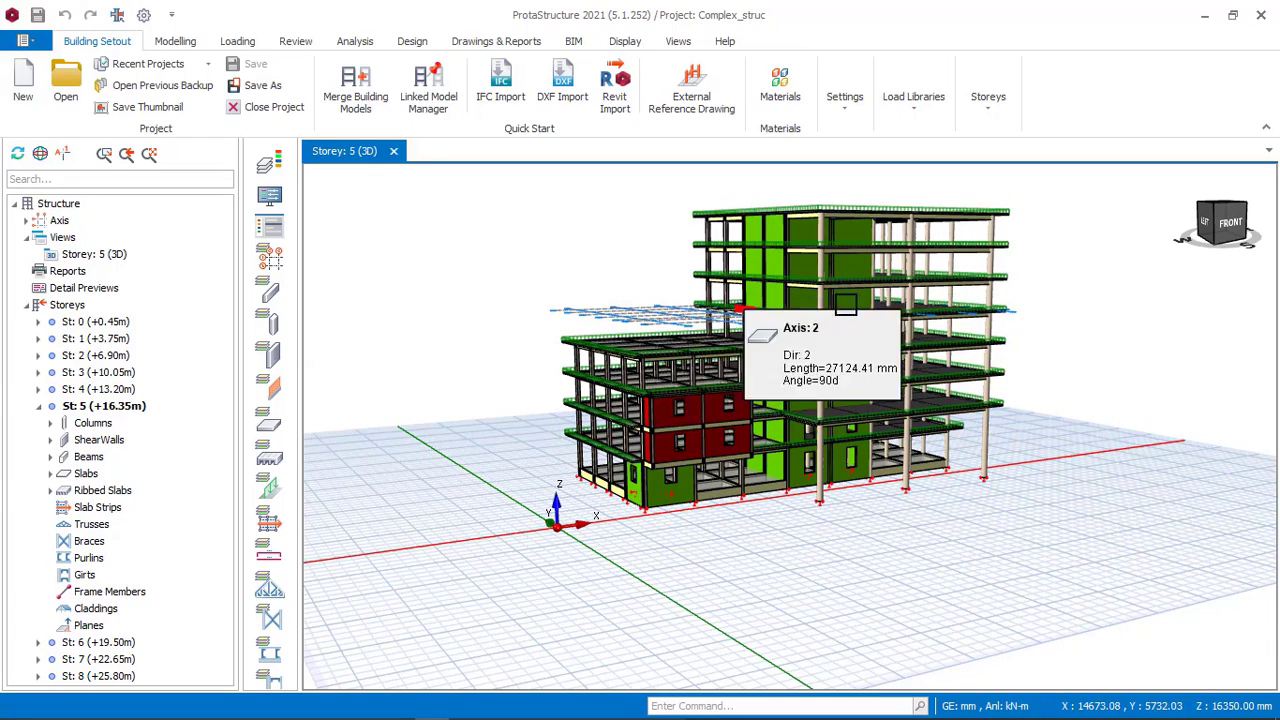
scroll(697, 340, up, 3)
scroll(791, 277, down, 2)
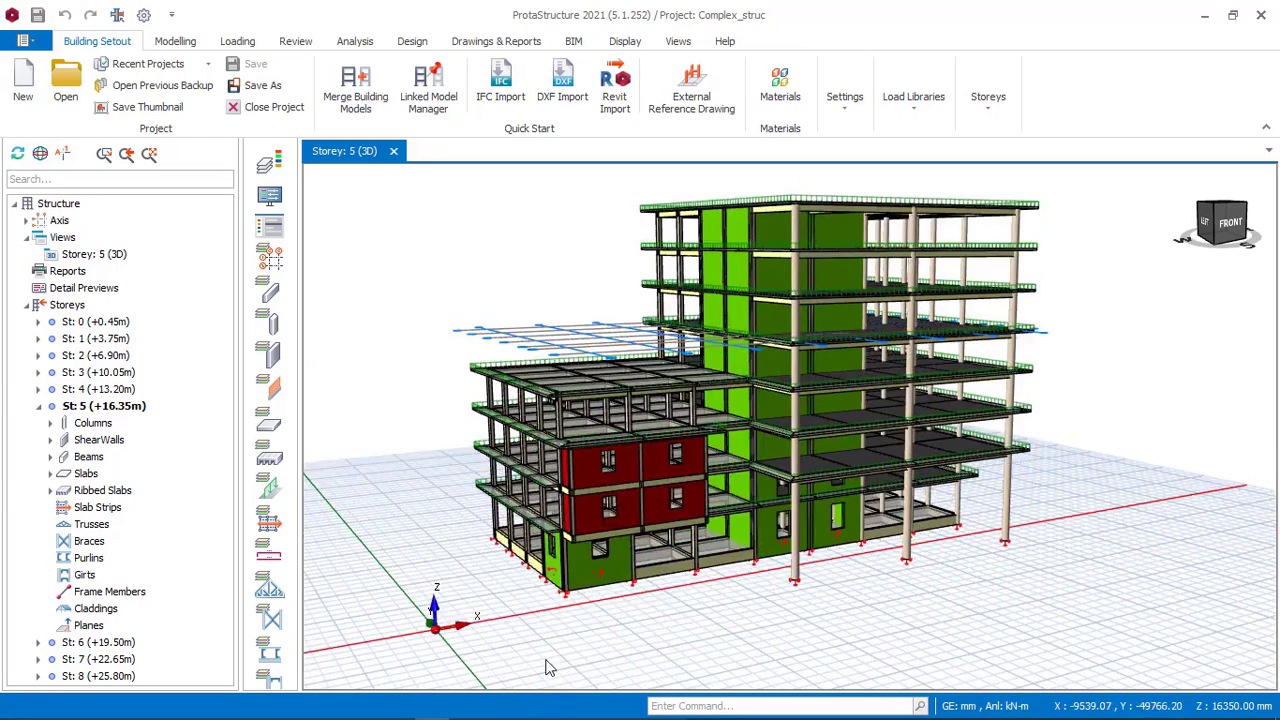
Return to the building model and orbit and zoom around it, hovering over walls and columns to check their properties.
click(470, 709)
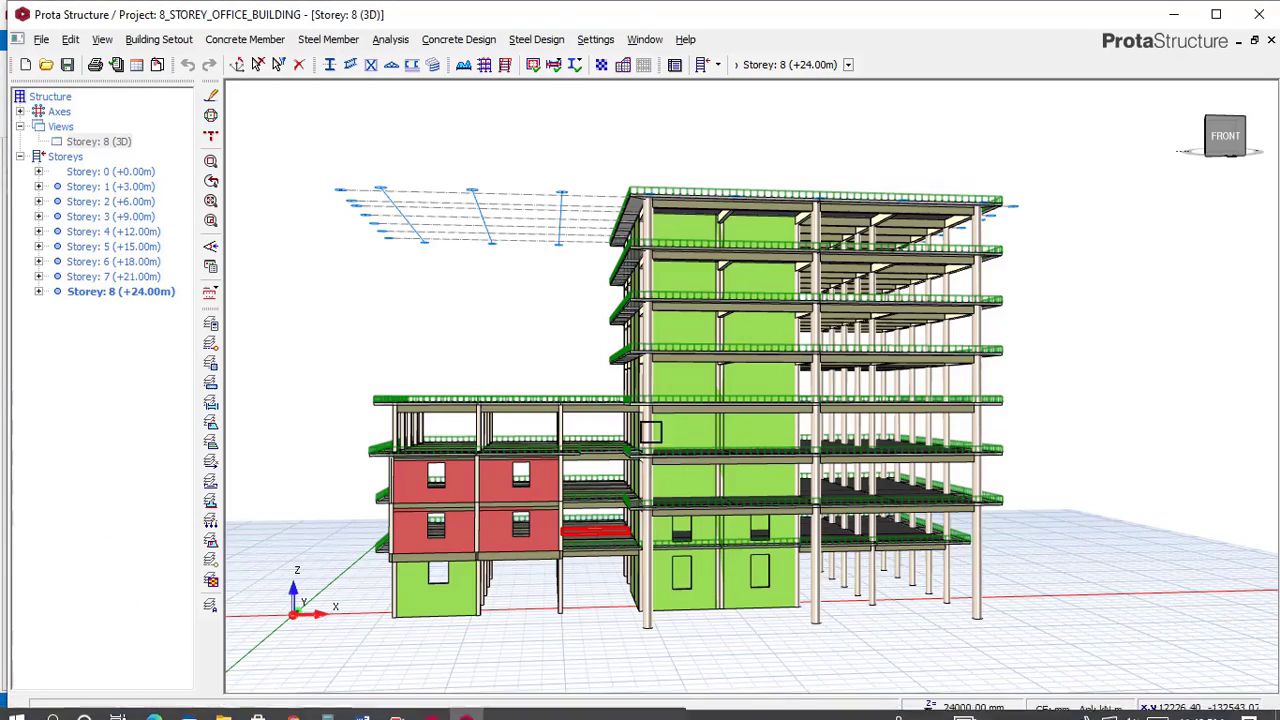
scroll(706, 426, down, 1)
mouse_move(661, 422)
middle_down()
mouse_move(642, 425)
mouse_move(794, 429)
mouse_move(646, 421)
middle_up()
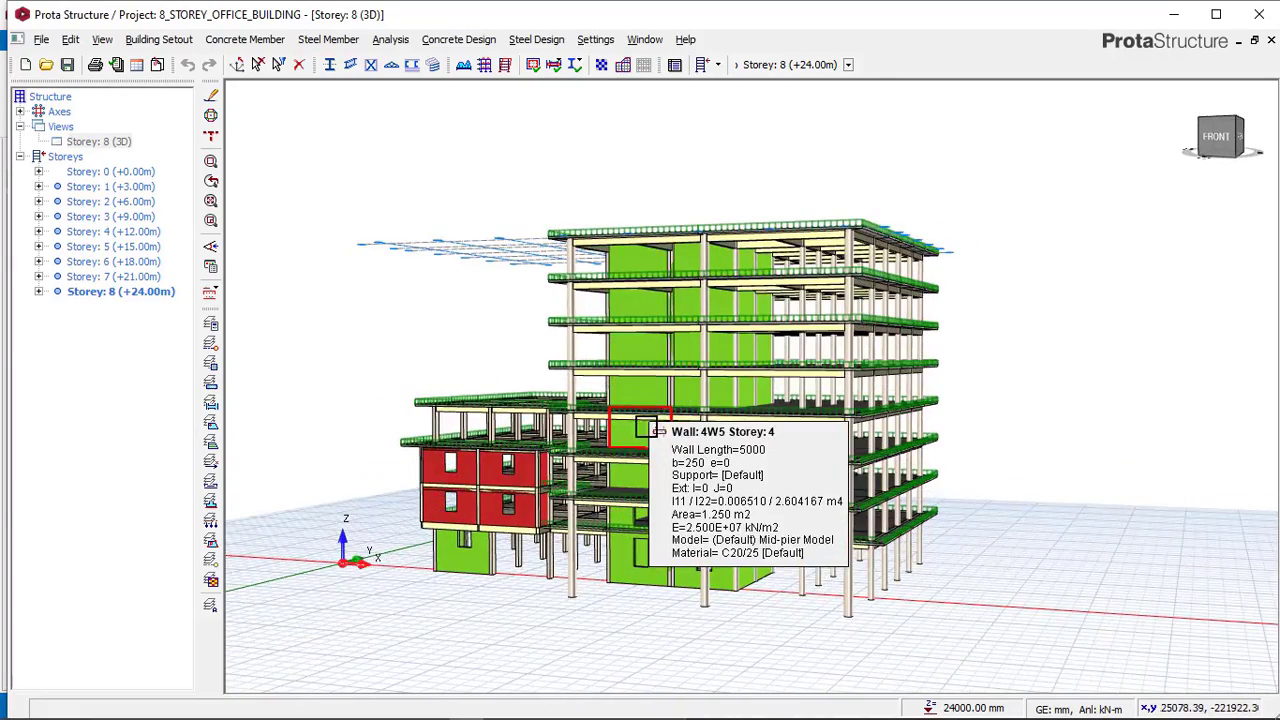
middle_drag(514, 394, 556, 398)
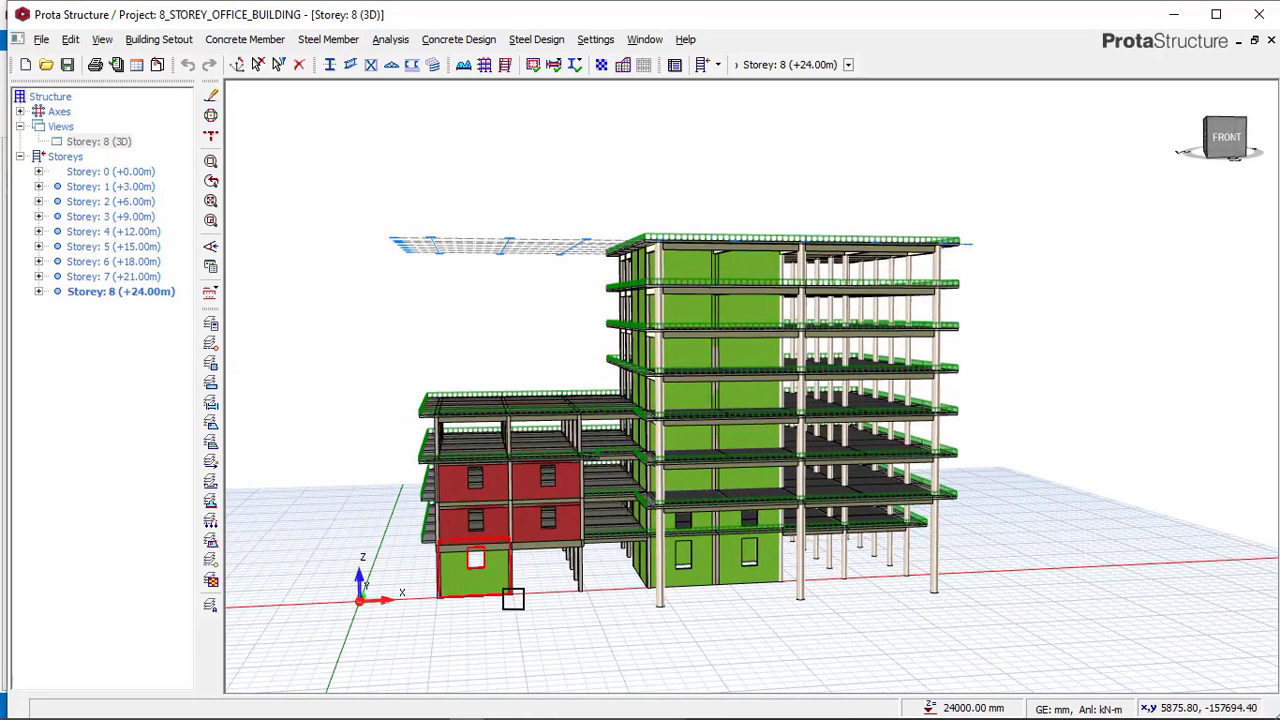
mouse_move(512, 598)
middle_down()
mouse_move(580, 583)
mouse_move(500, 600)
middle_up()
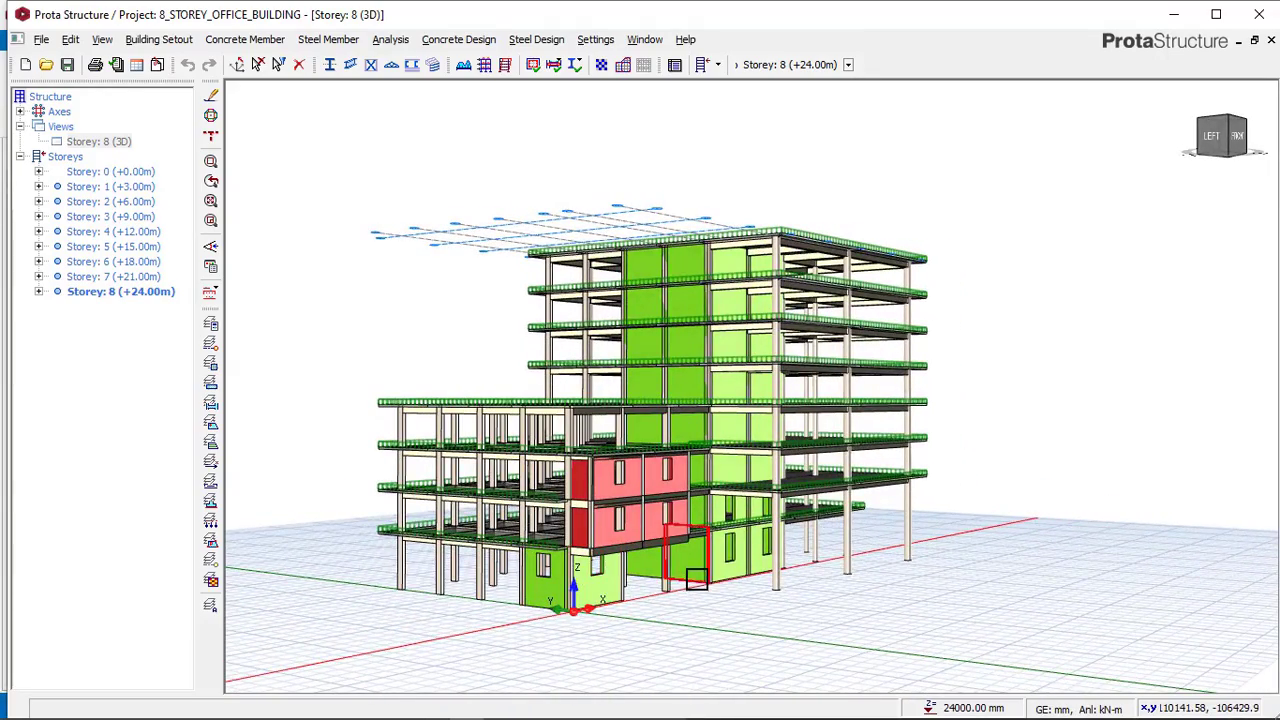
middle_drag(697, 578, 603, 574)
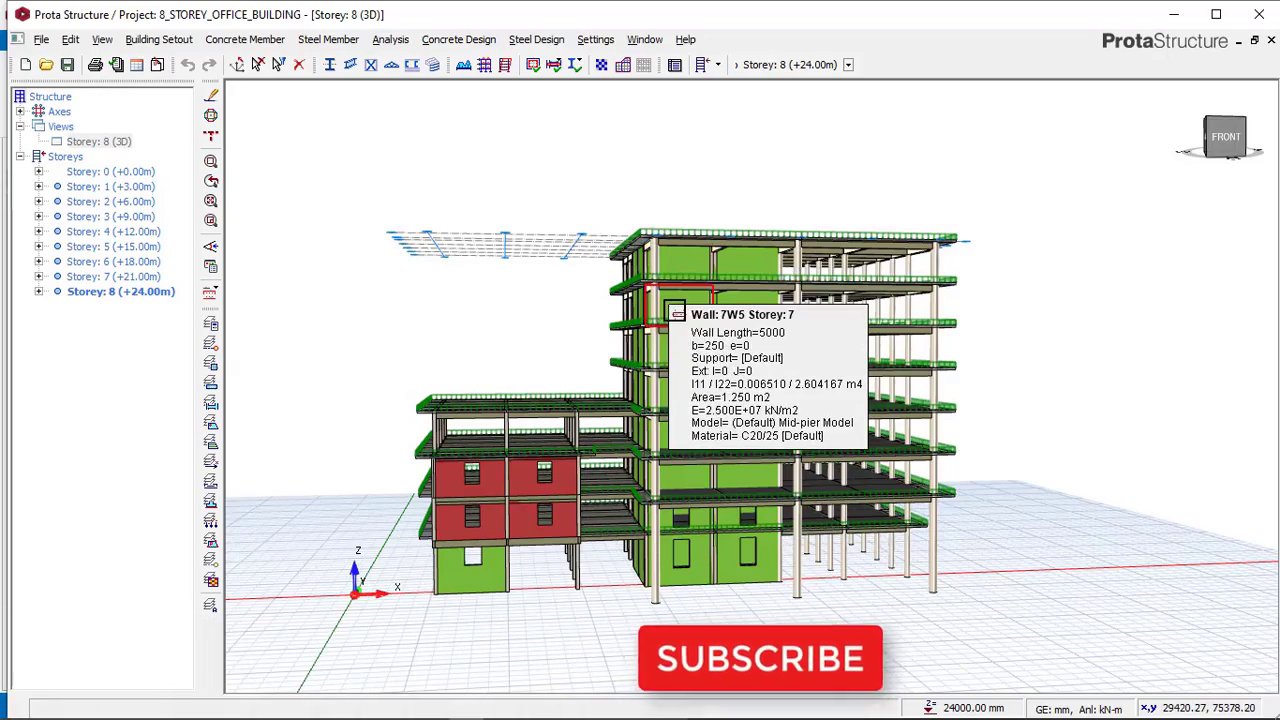
middle_drag(671, 374, 695, 413)
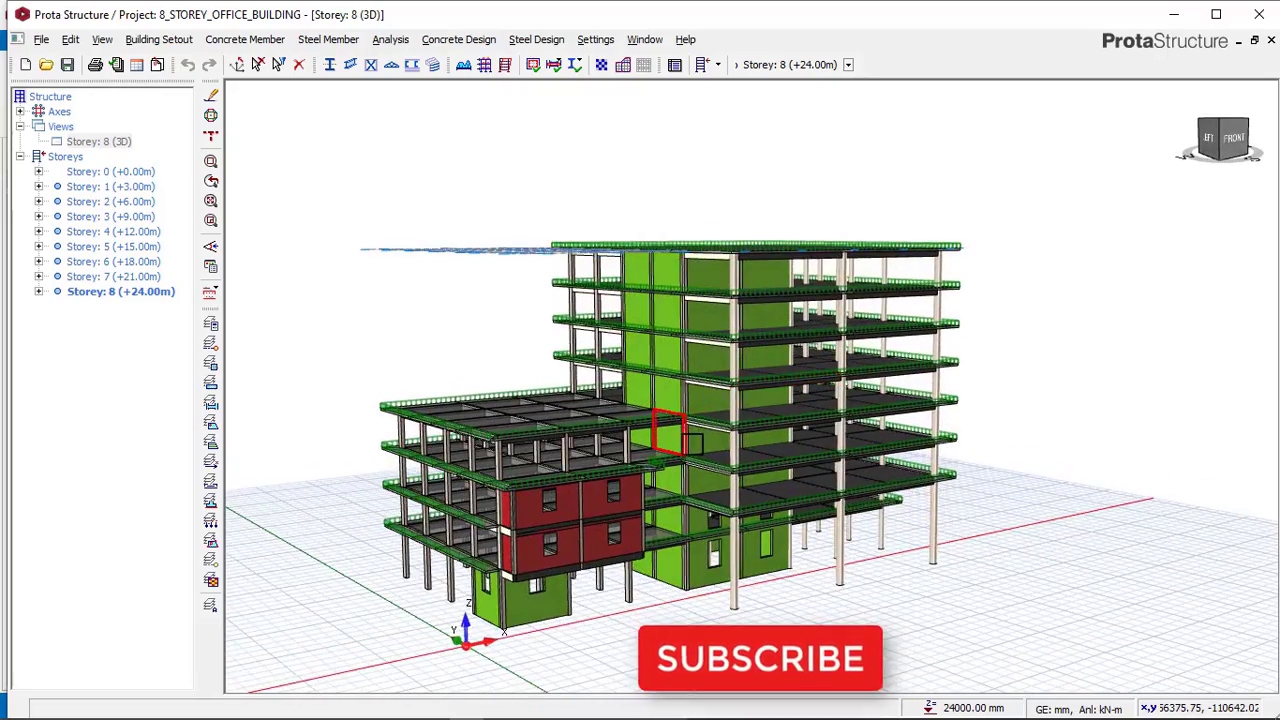
scroll(696, 442, up, 4)
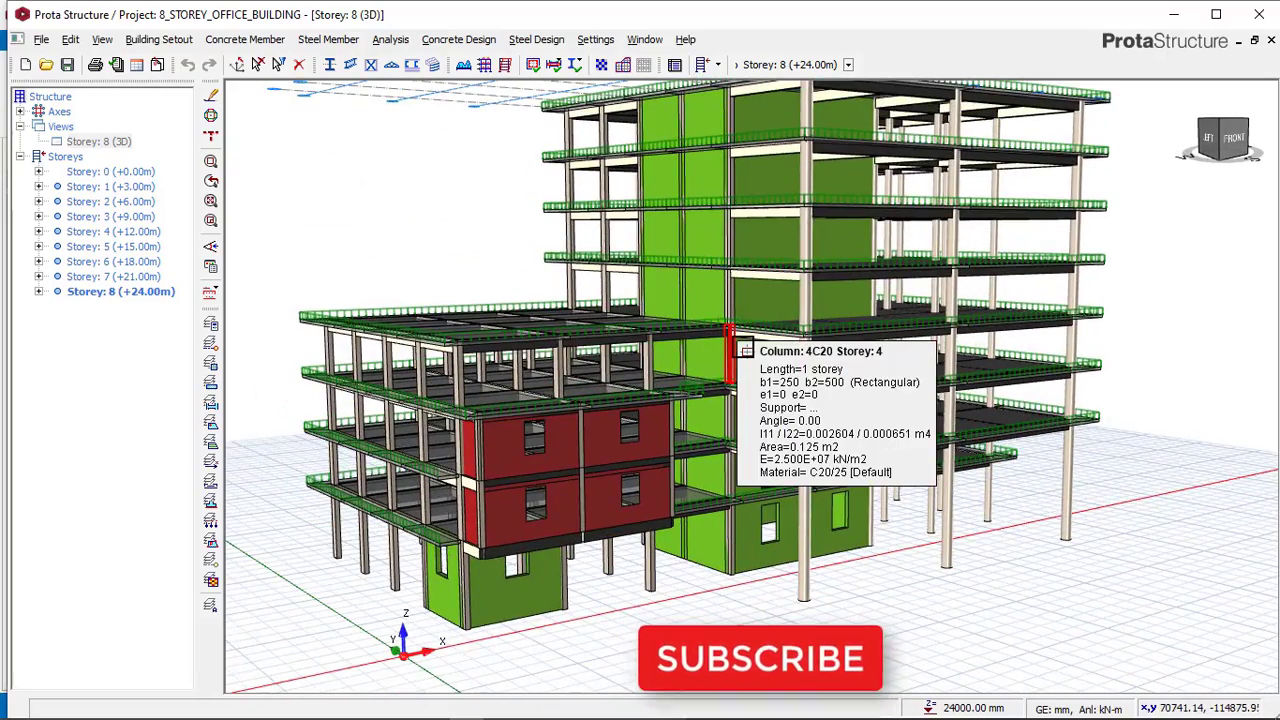
middle_drag(682, 384, 643, 425)
mouse_move(658, 402)
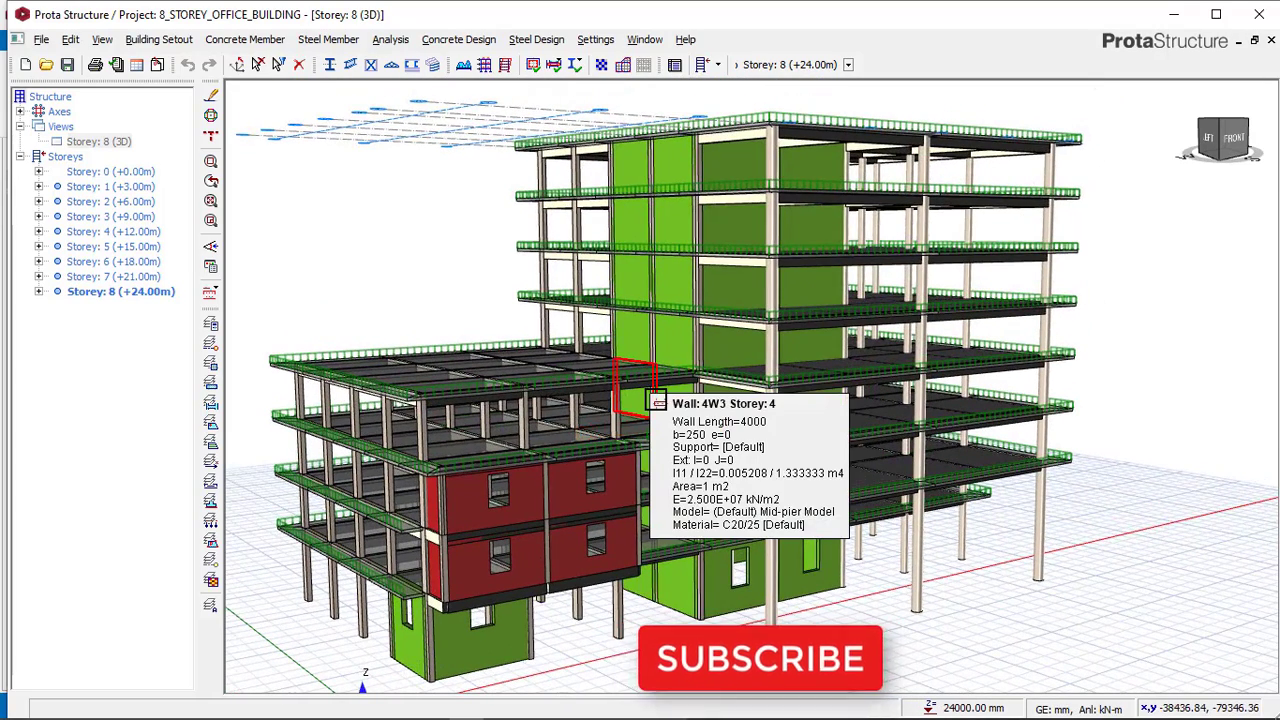